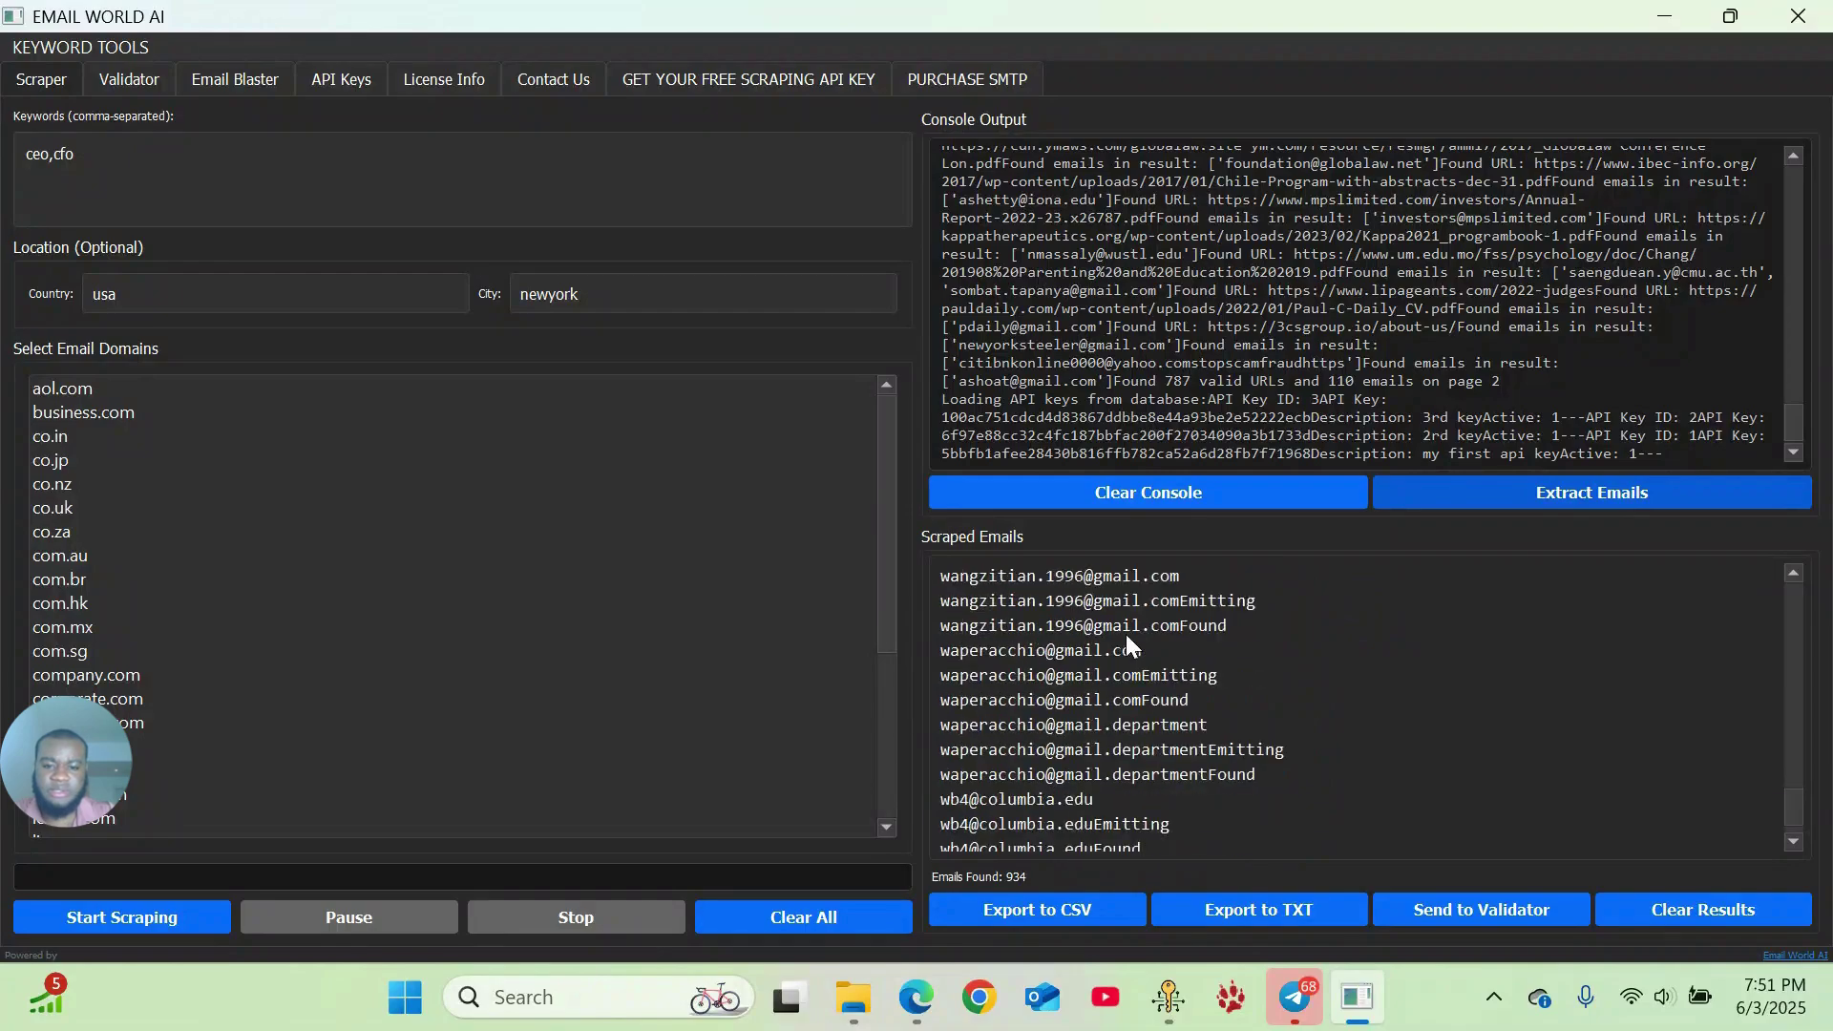
# - Look through the scraped emails and the list of saved API keys
pyautogui.scroll(3, 1191, 289)
pyautogui.scroll(10, 1193, 289)
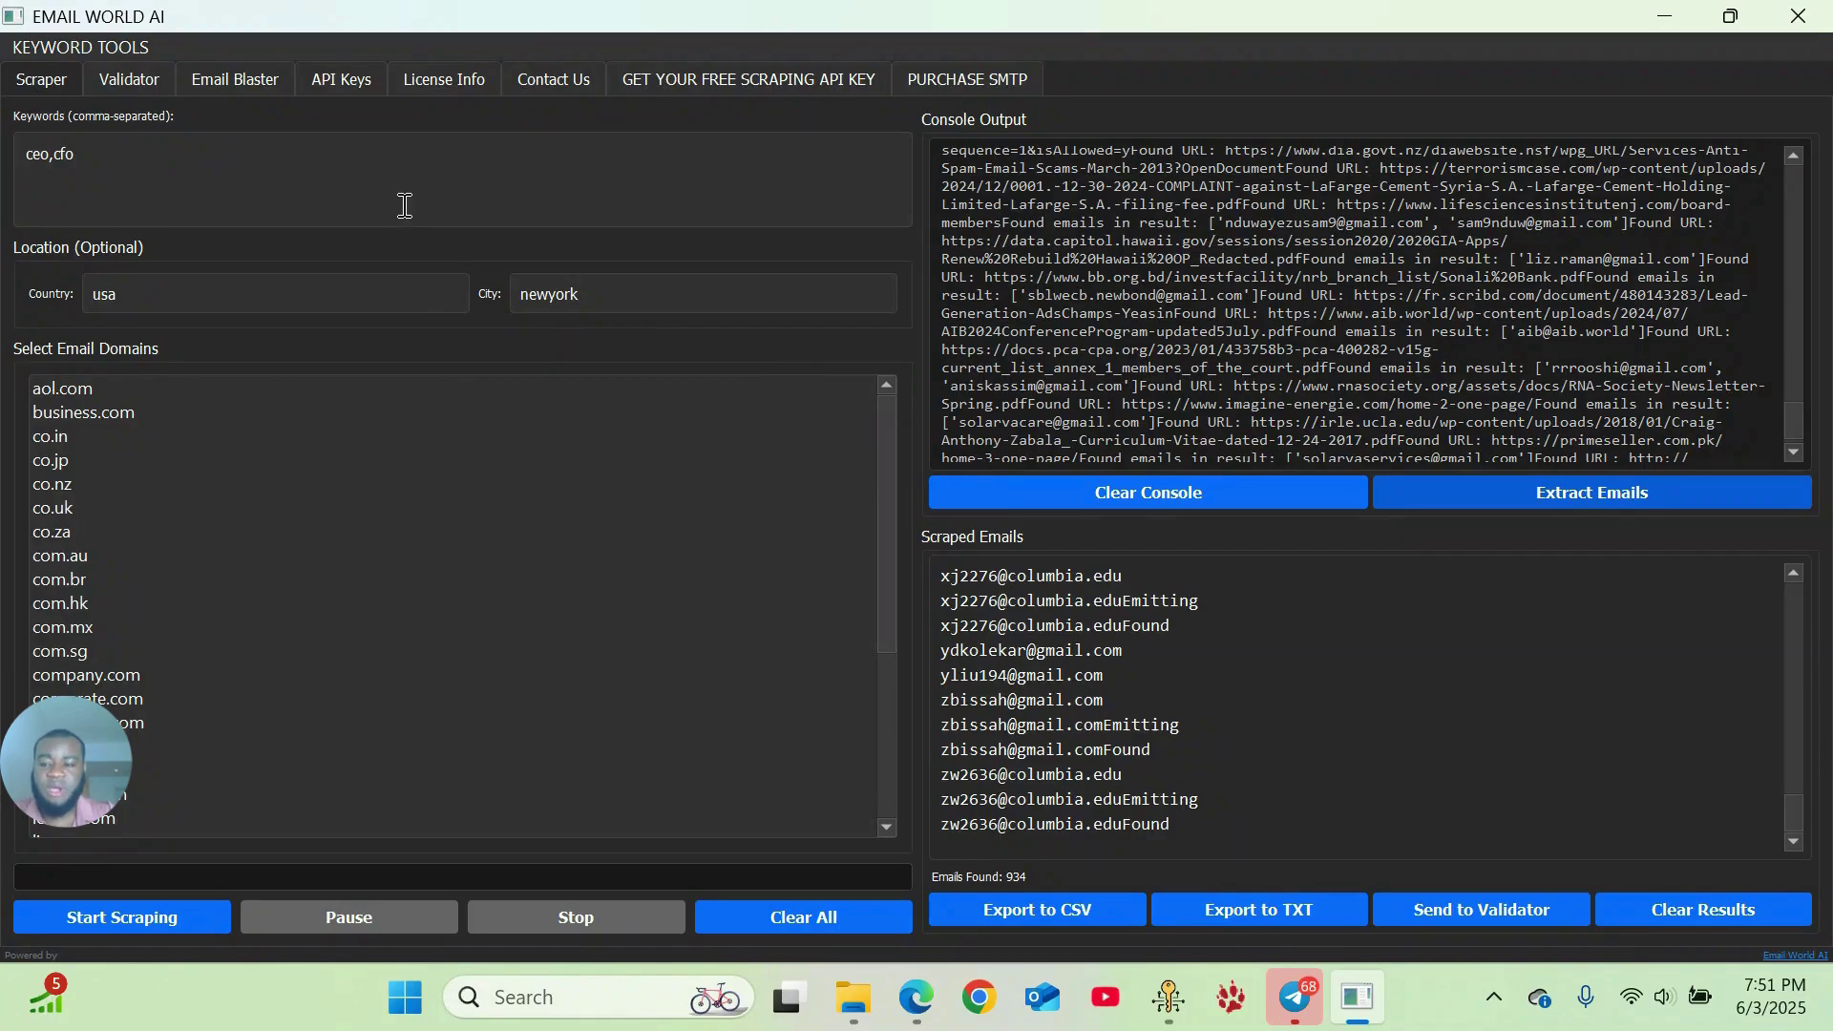
pyautogui.click(336, 88)
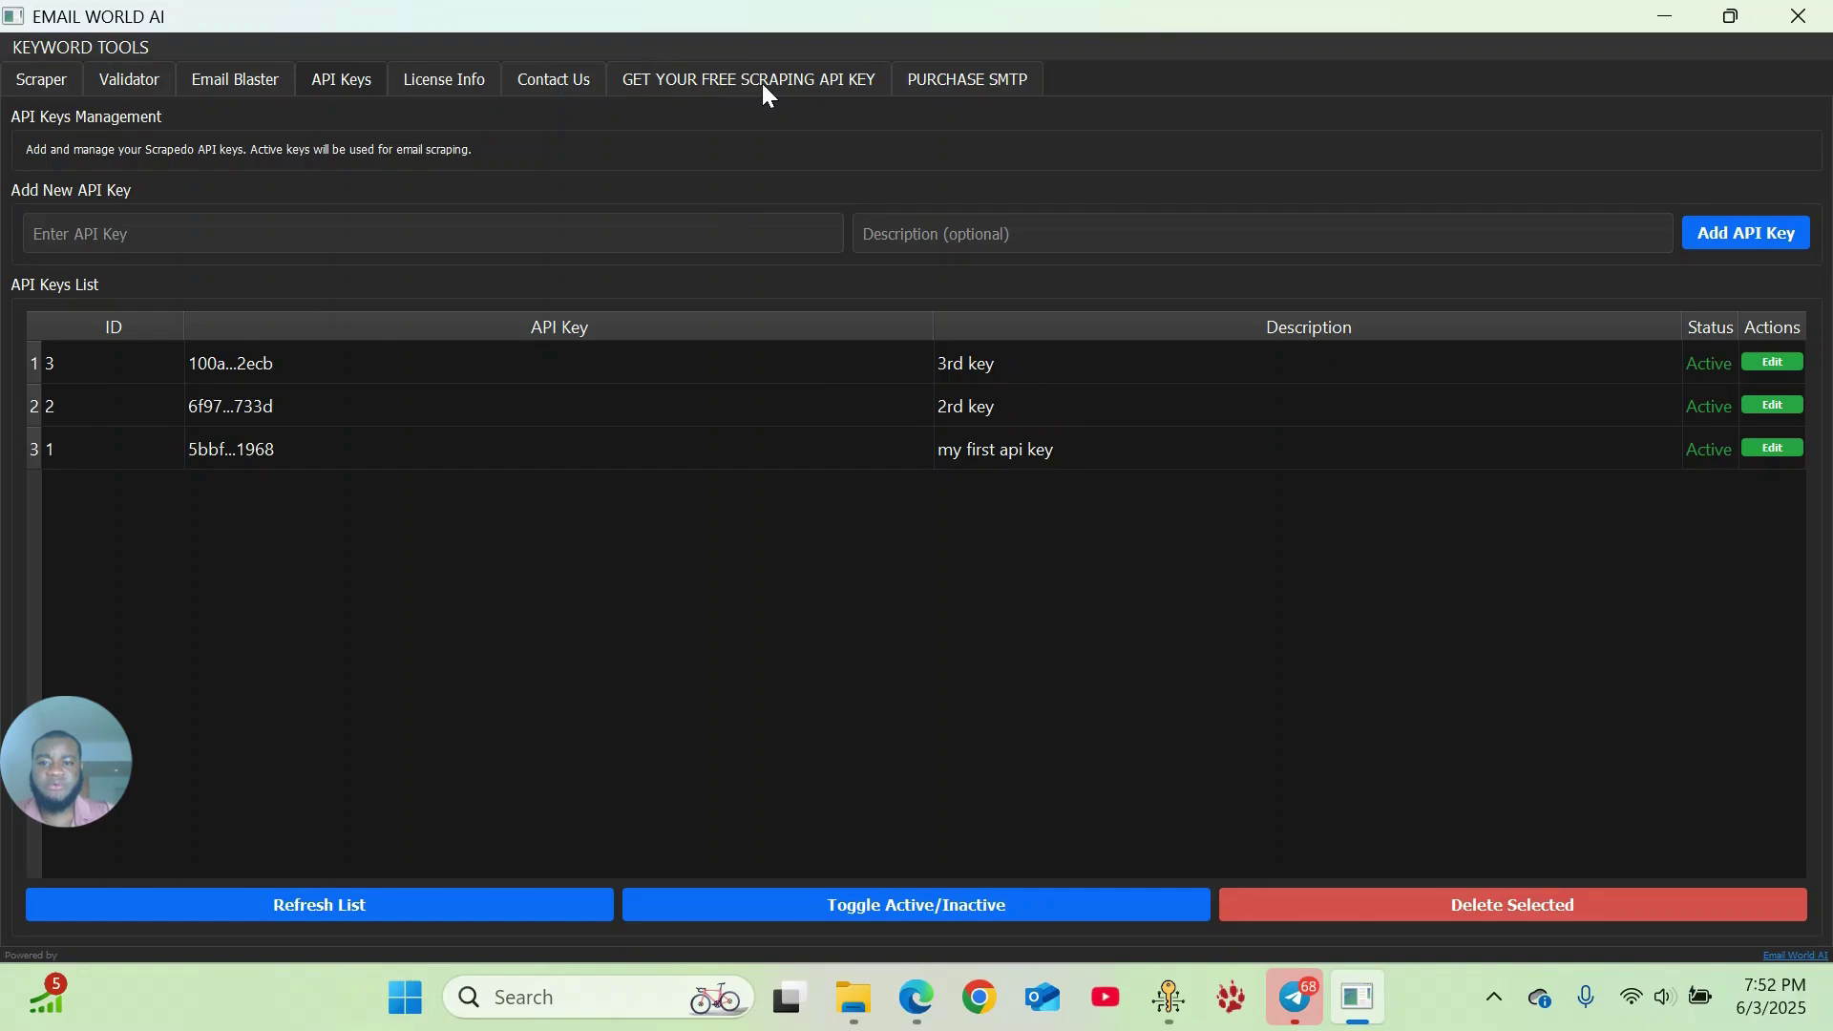
# - Open the Scrape.do website from the free scraping API key link and look over its home page
pyautogui.click(806, 91)
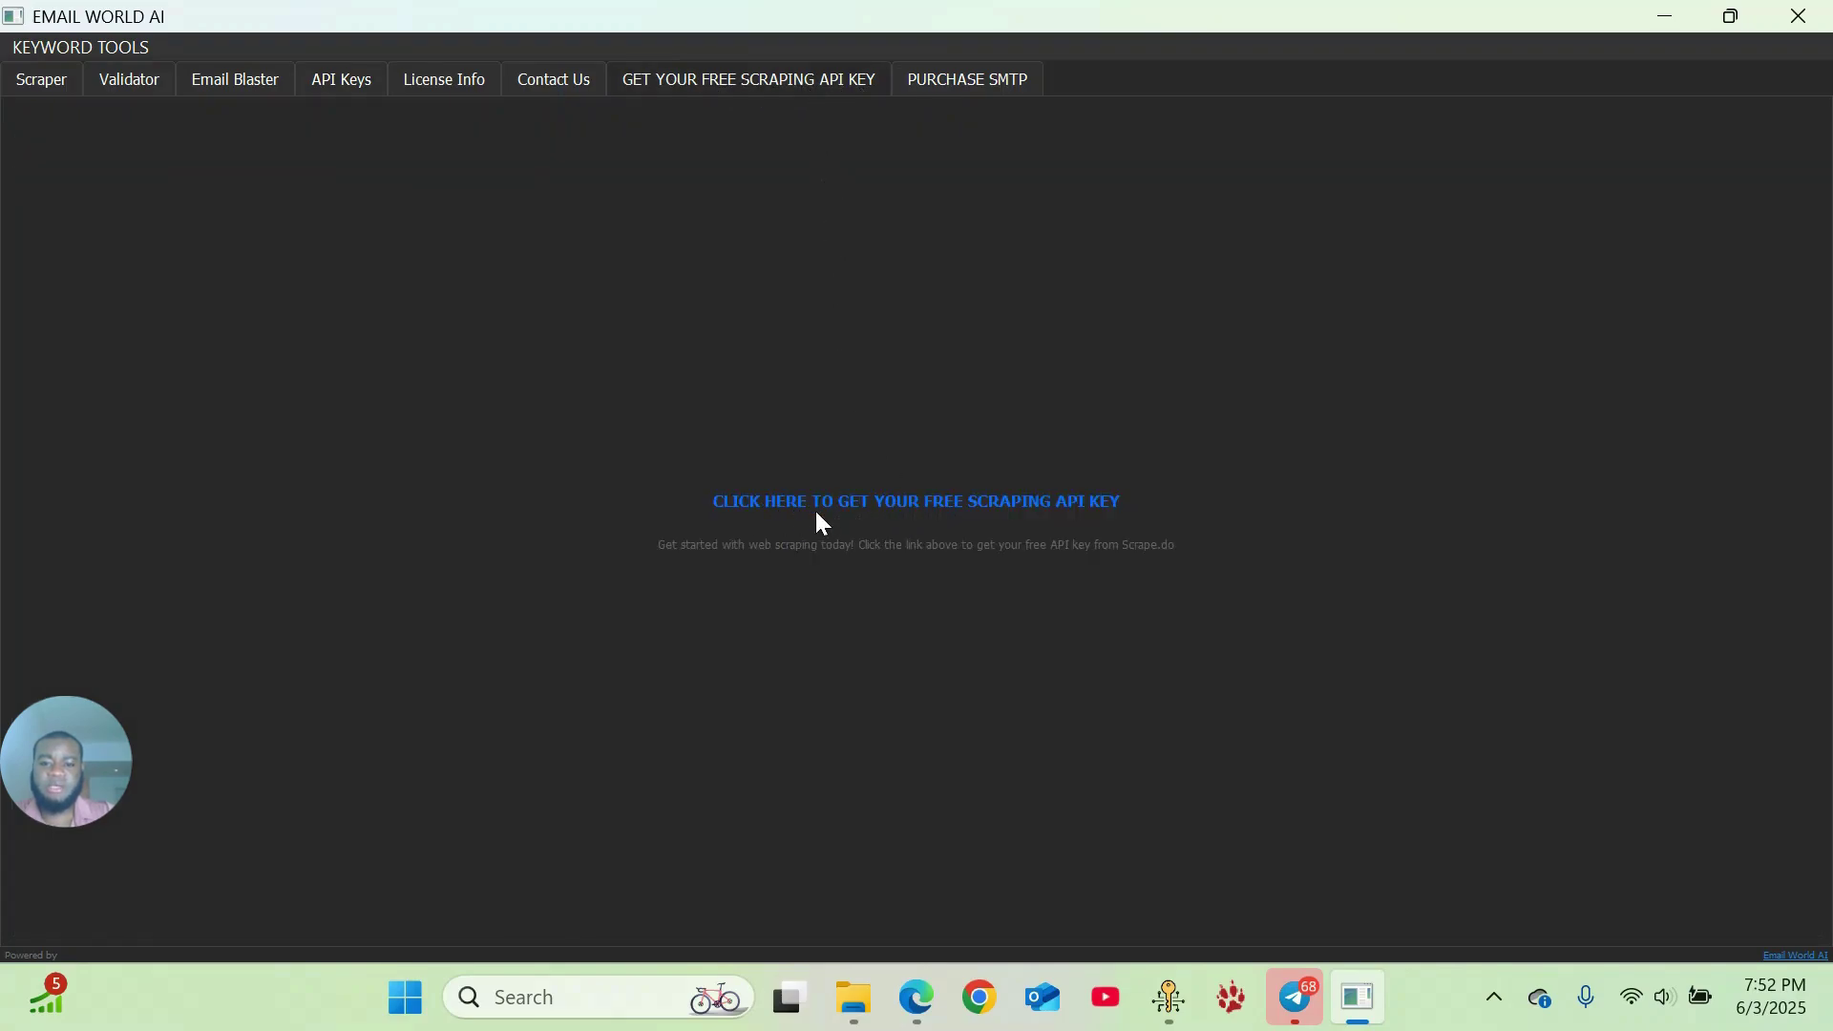
pyautogui.click(951, 503)
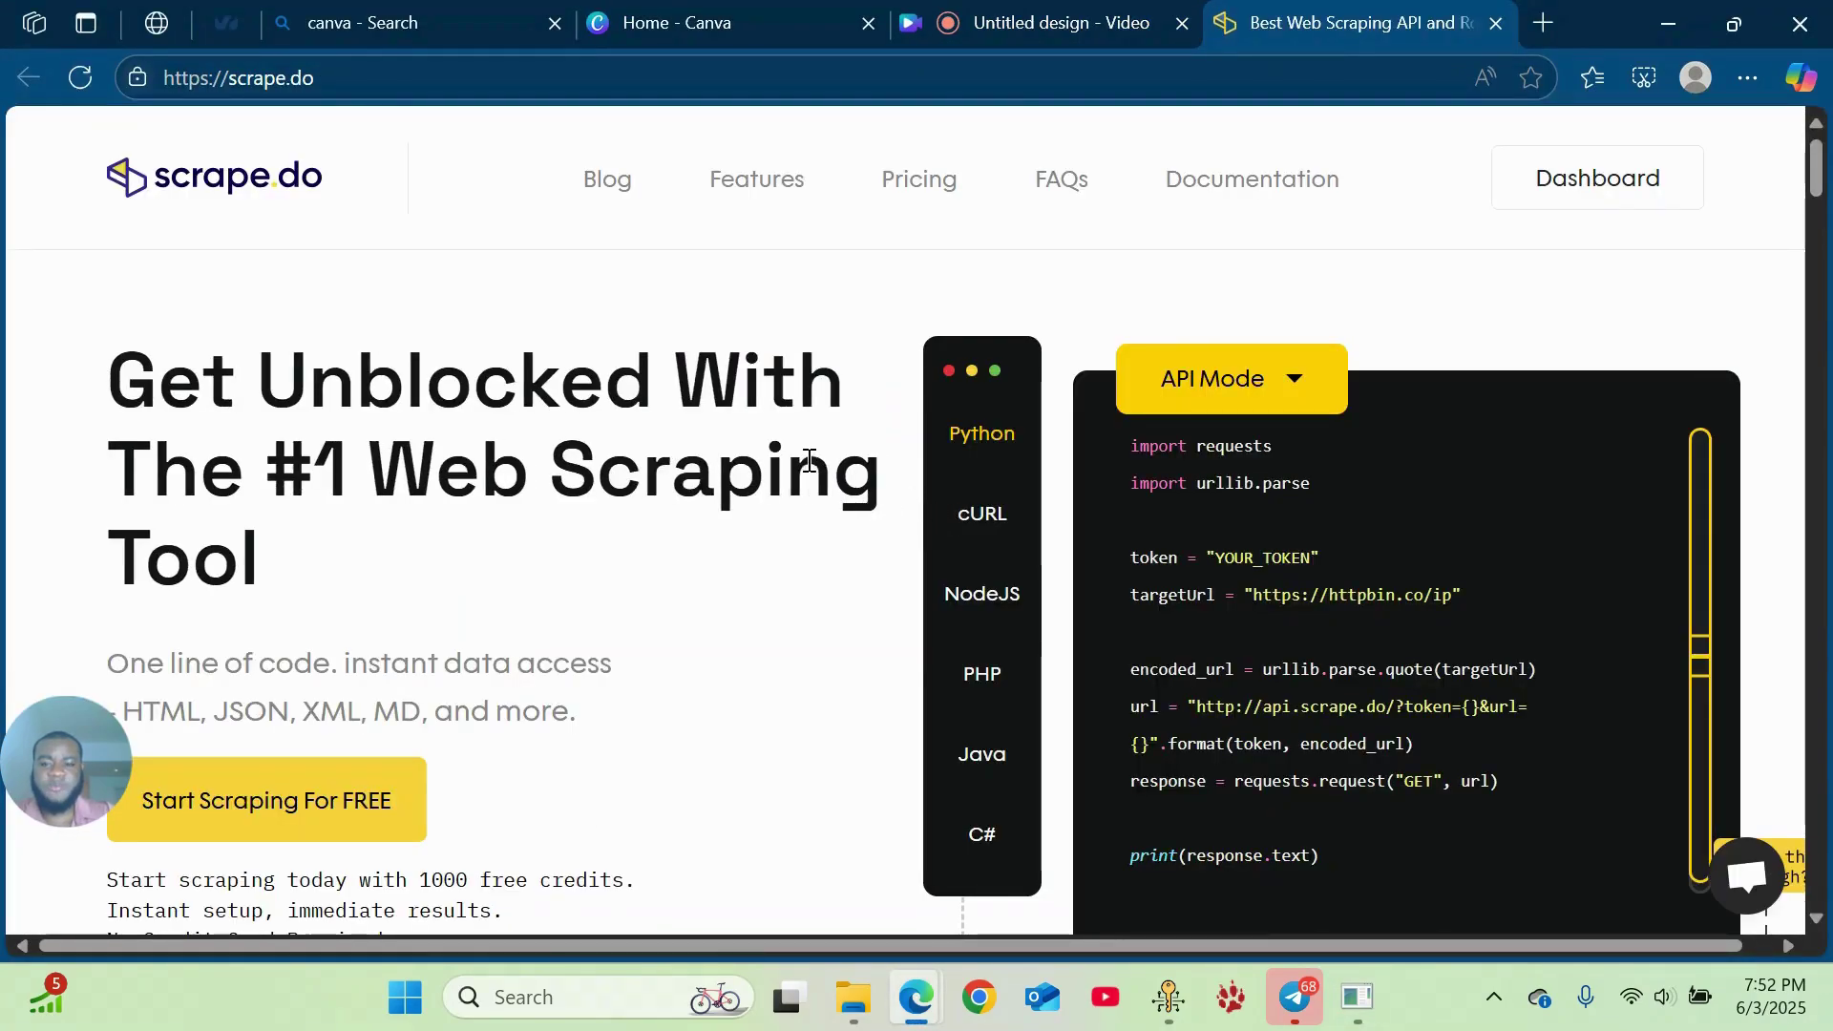
pyautogui.scroll(-7, 793, 519)
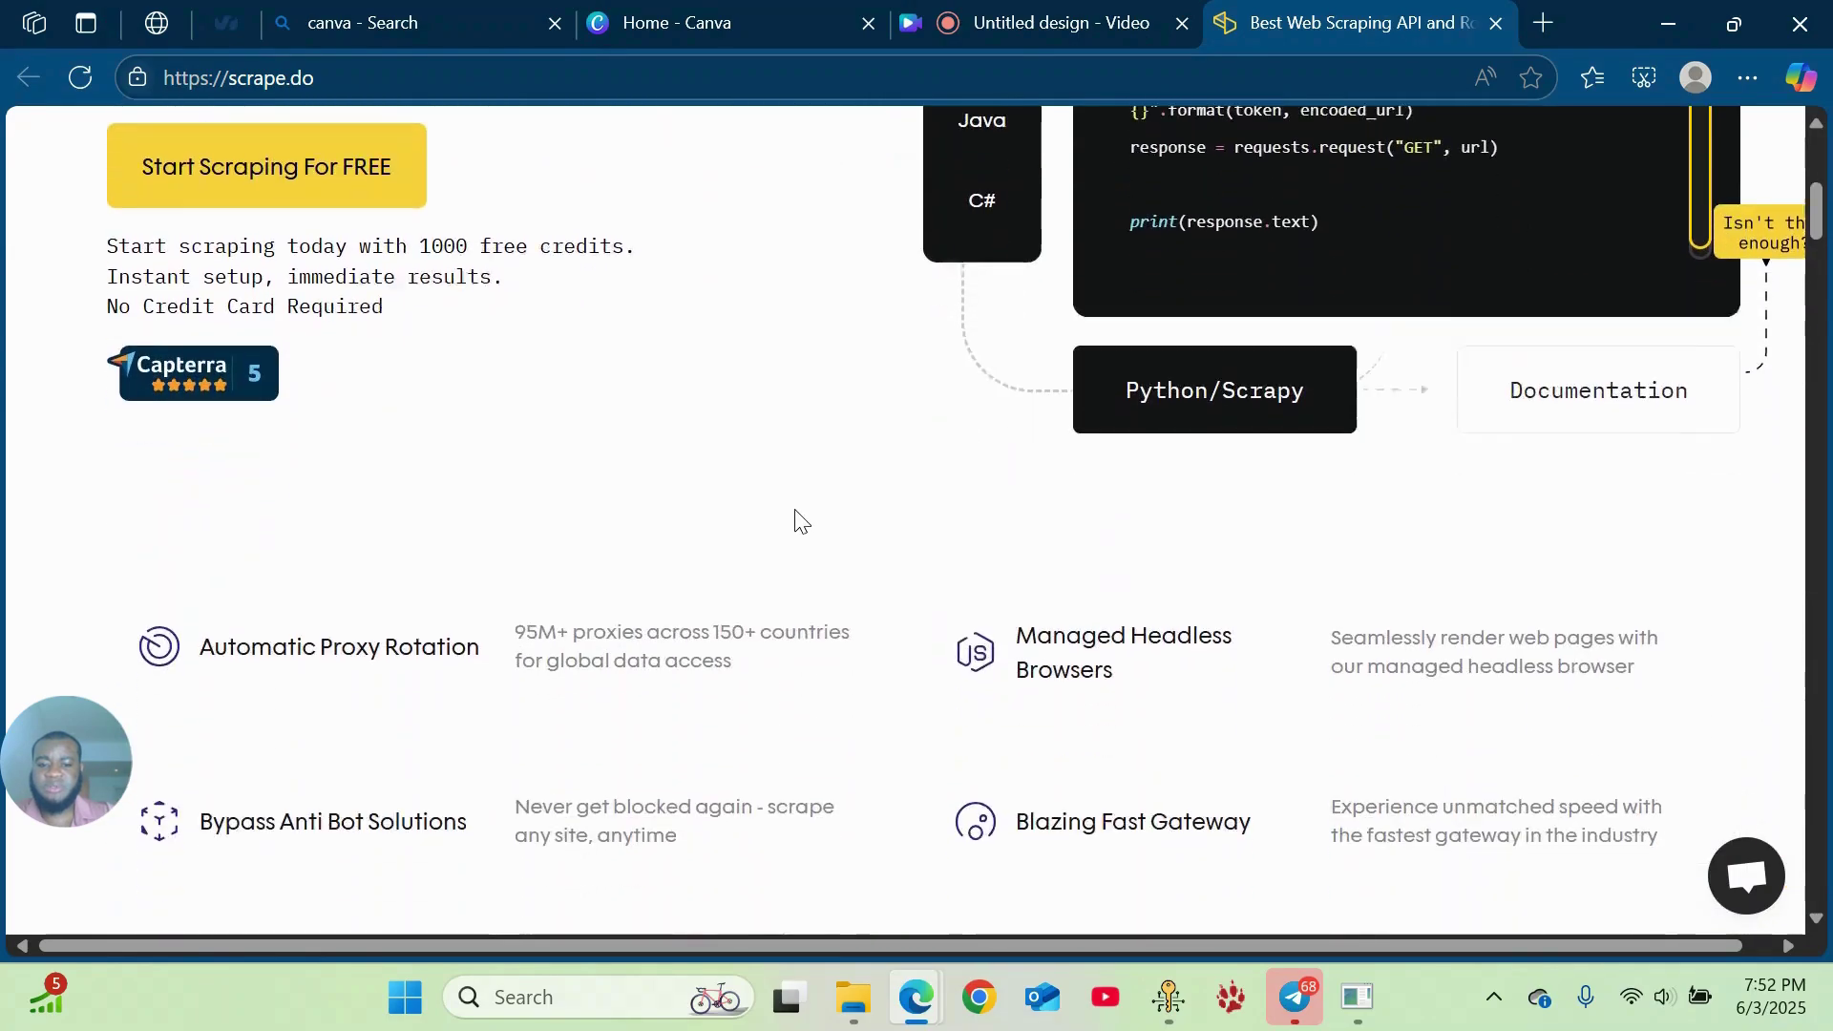
pyautogui.scroll(7, 814, 504)
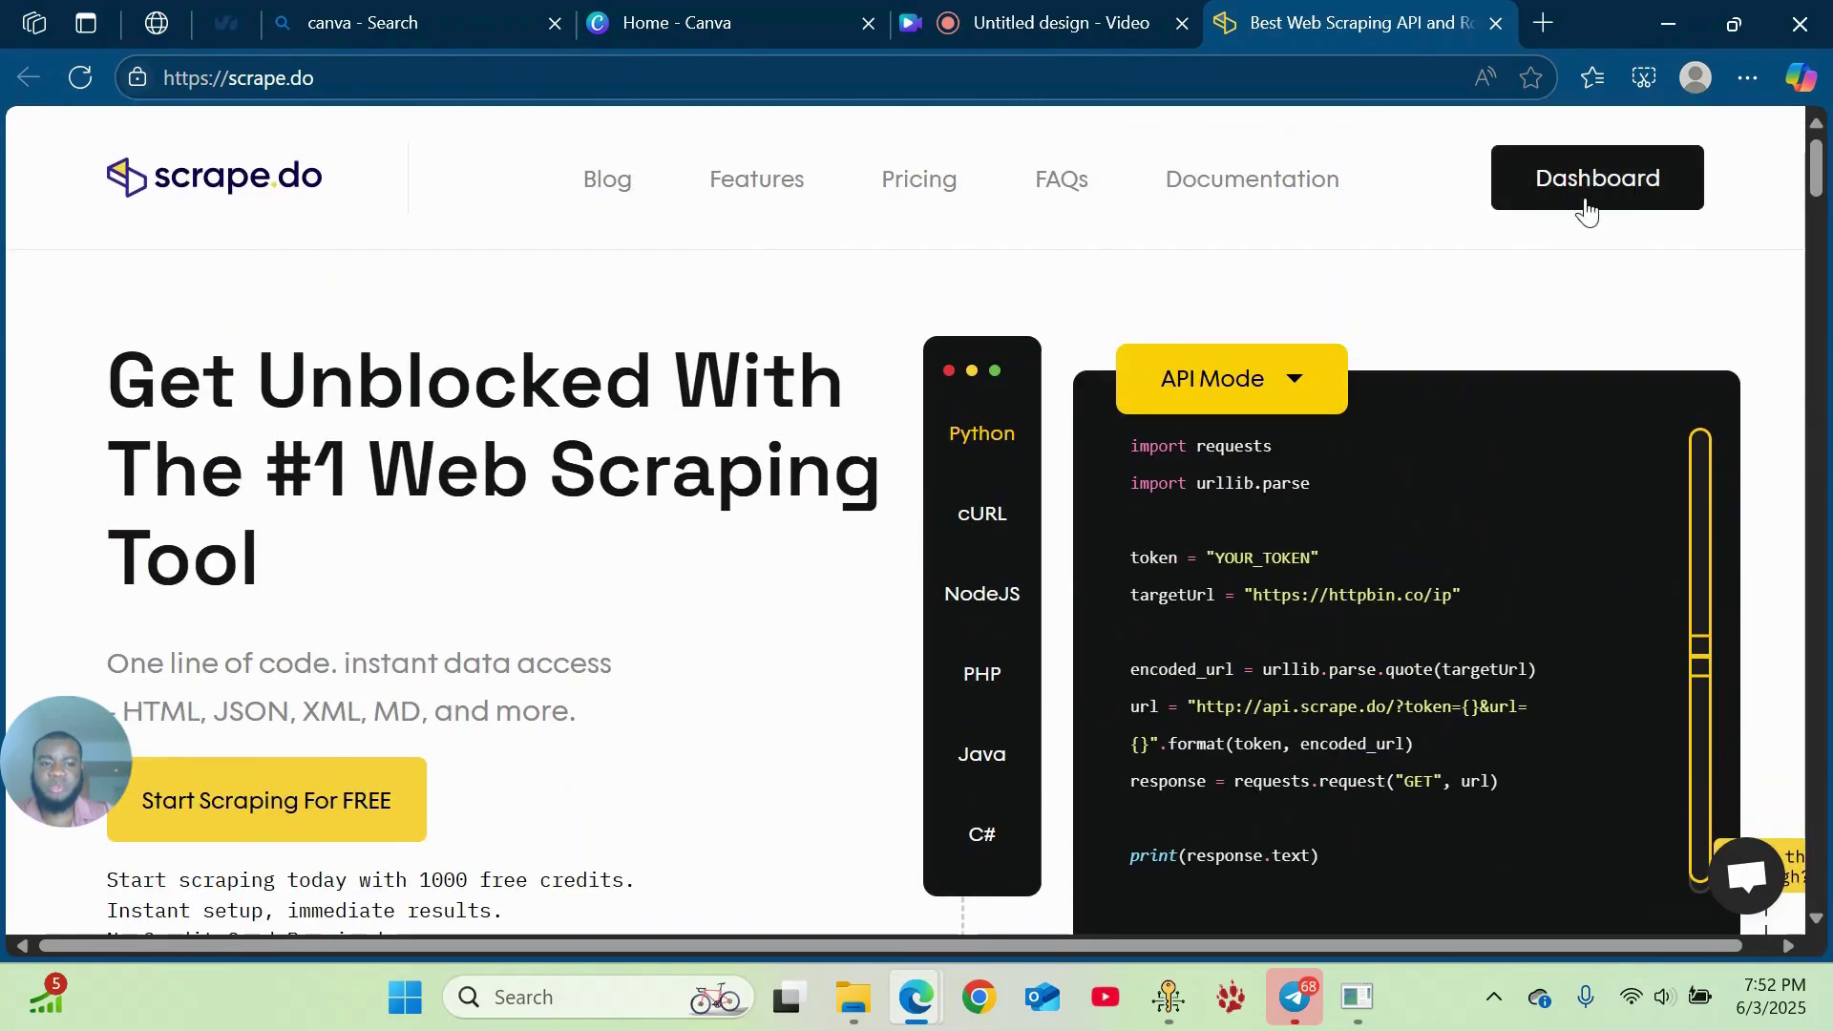
# - Sign in to the Scrape.do dashboard with Google, using the second listed account
pyautogui.click(1616, 195)
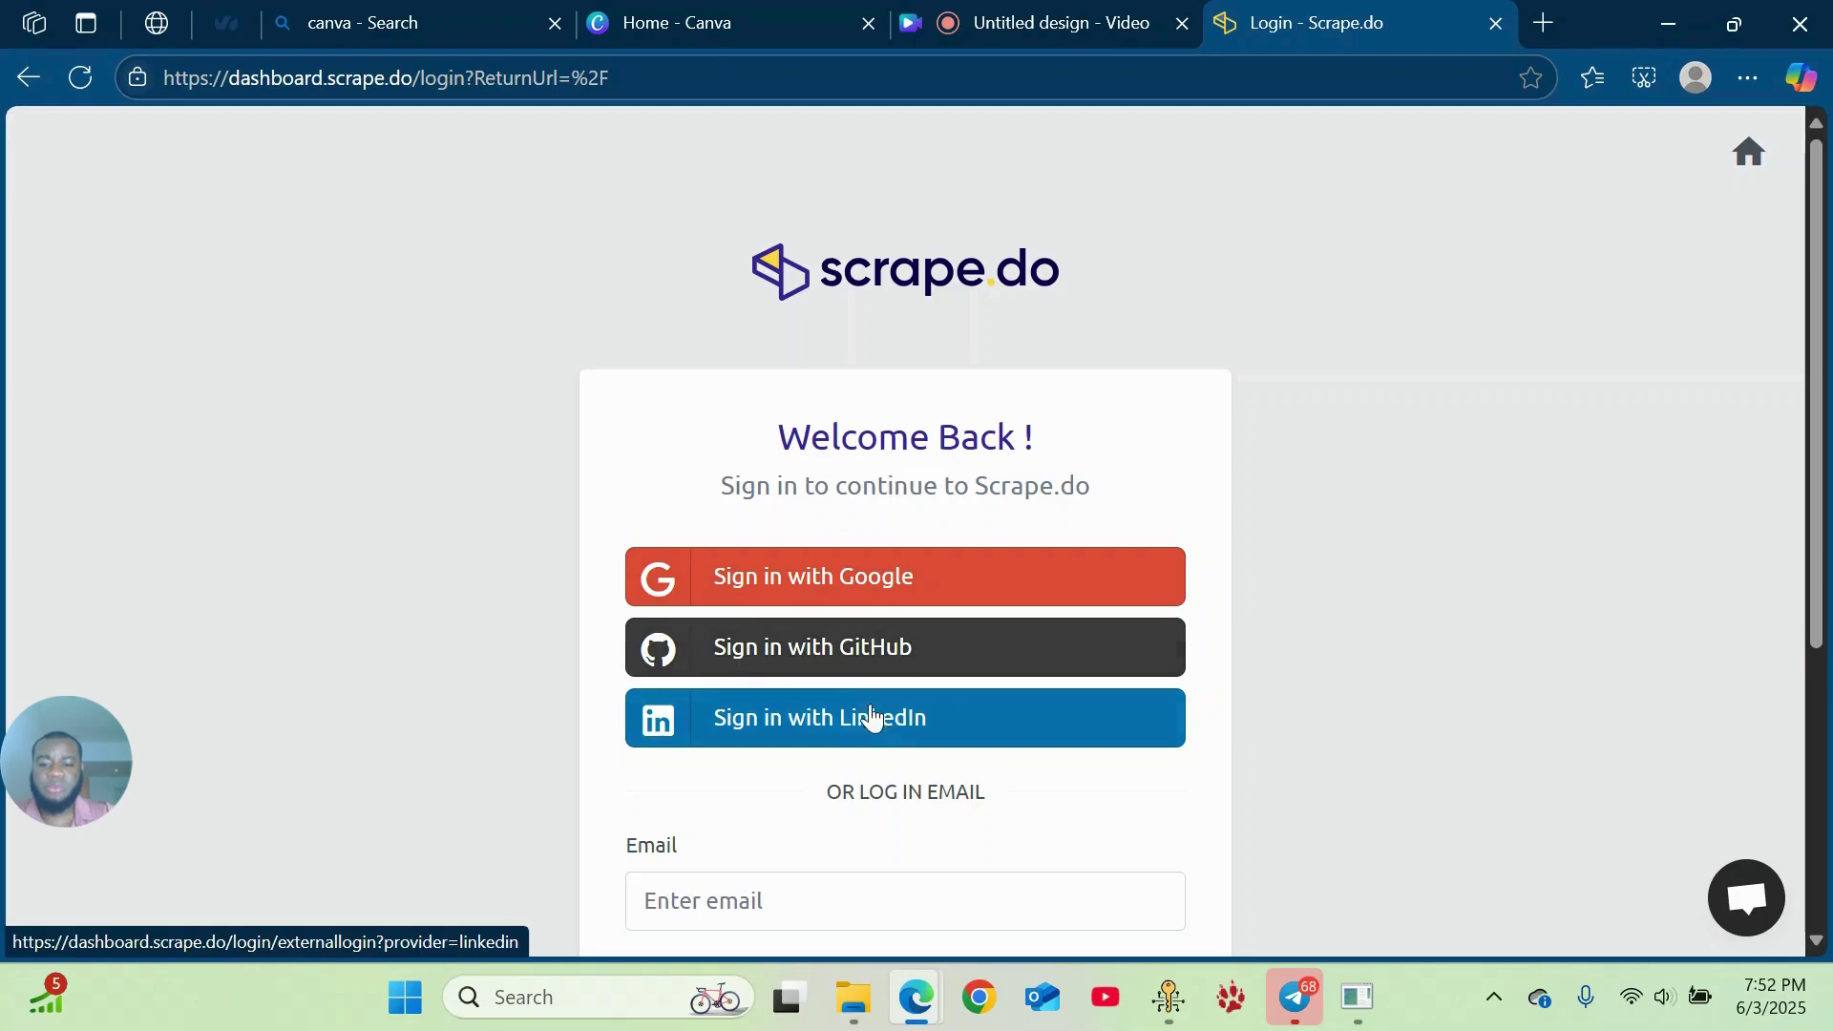
pyautogui.click(839, 586)
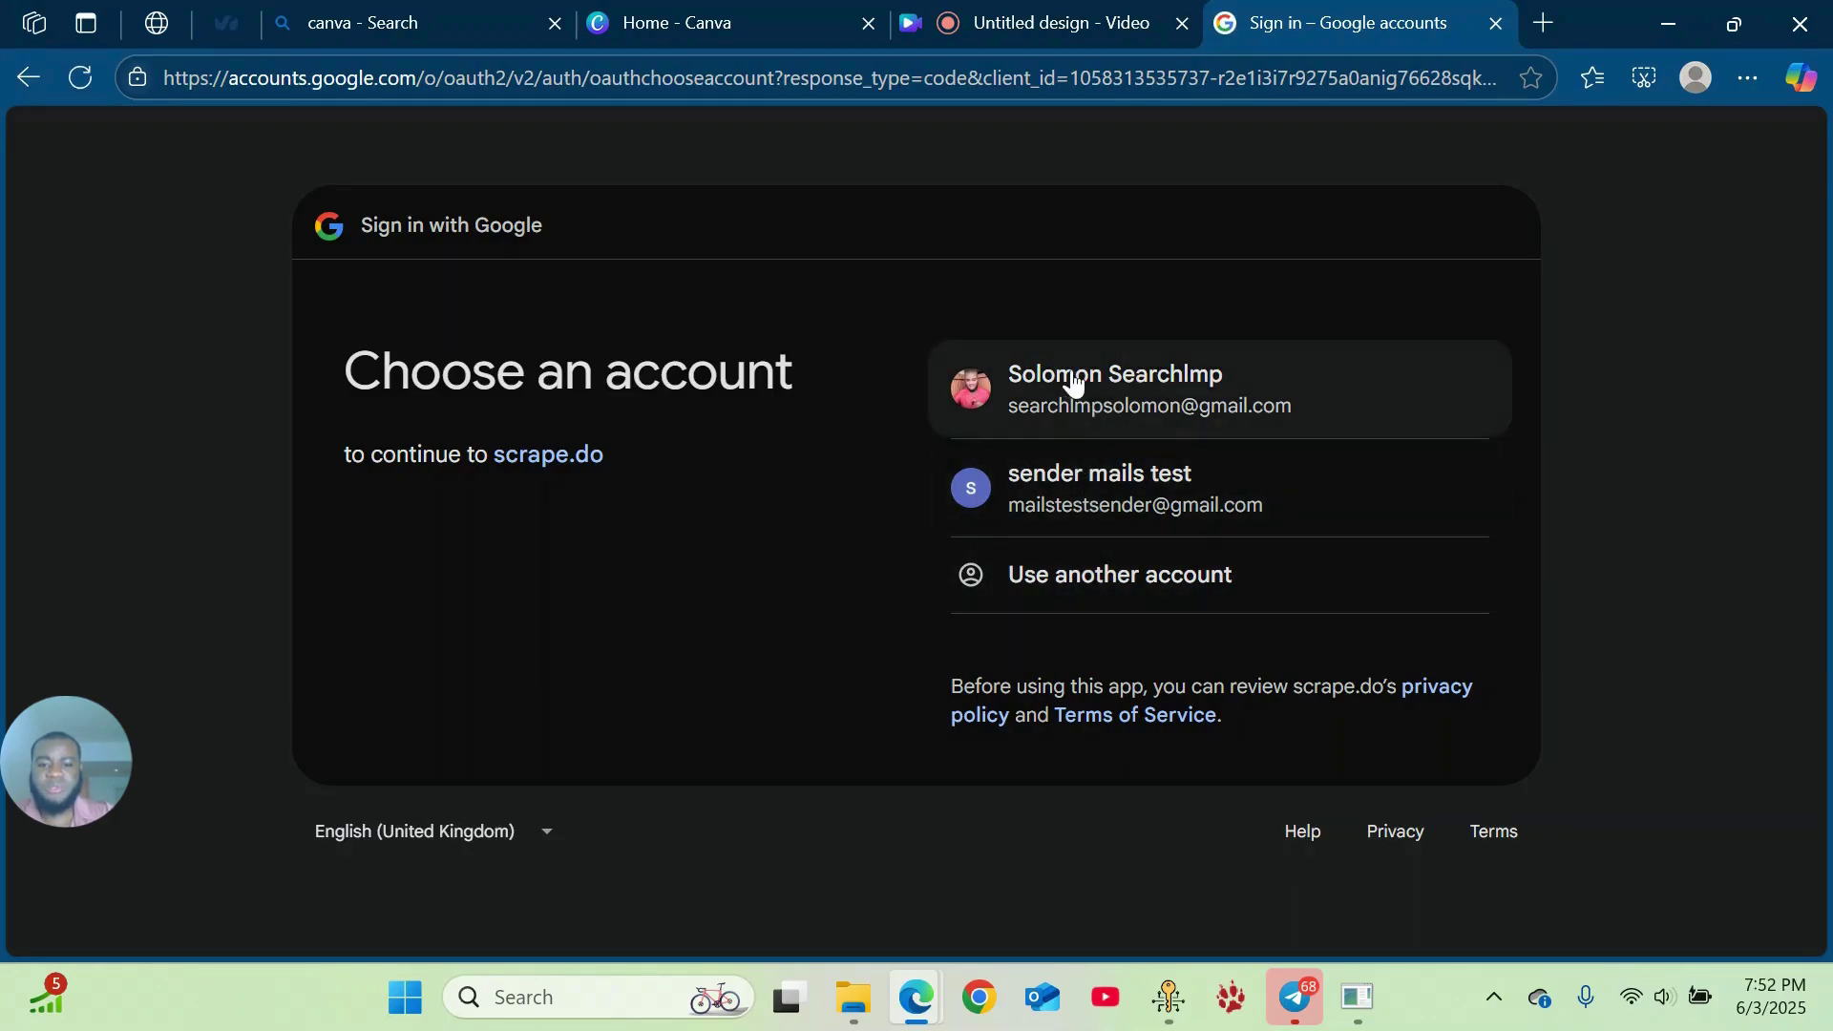
pyautogui.click(1045, 489)
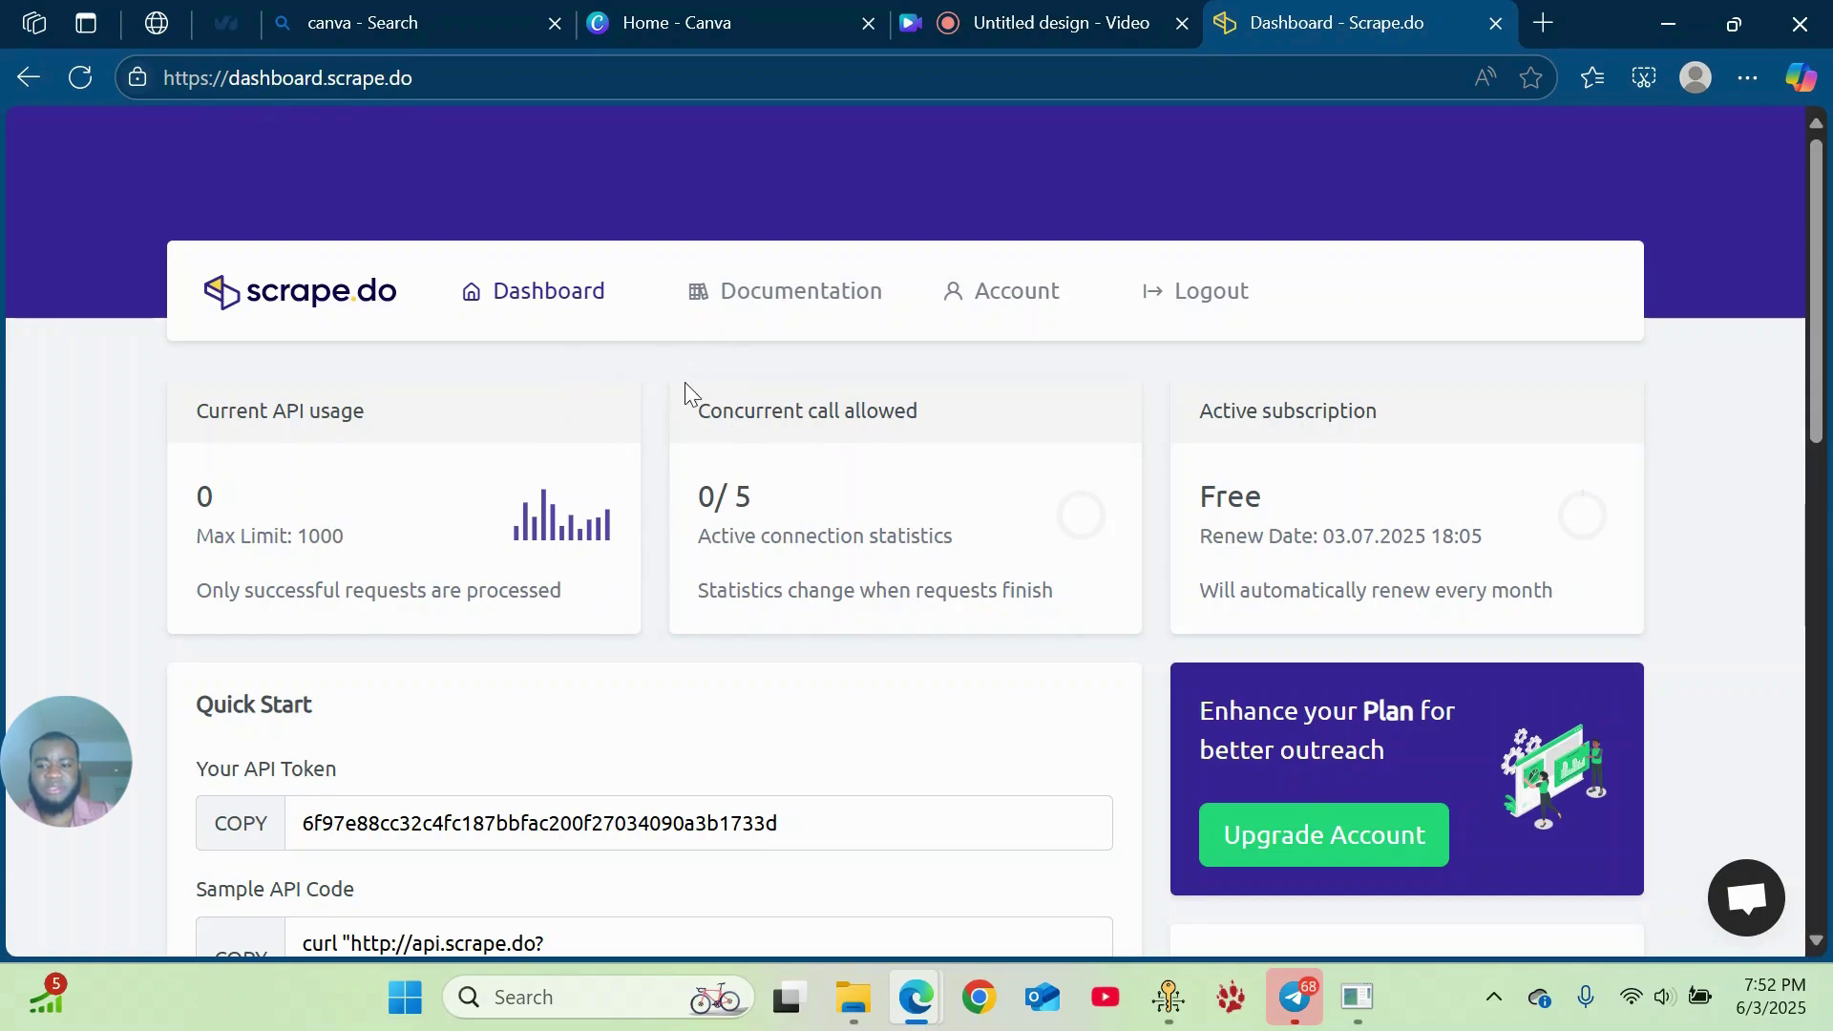
# - Copy the API token from the dashboard's Quick Start section
pyautogui.scroll(-4, 697, 430)
pyautogui.scroll(1, 707, 458)
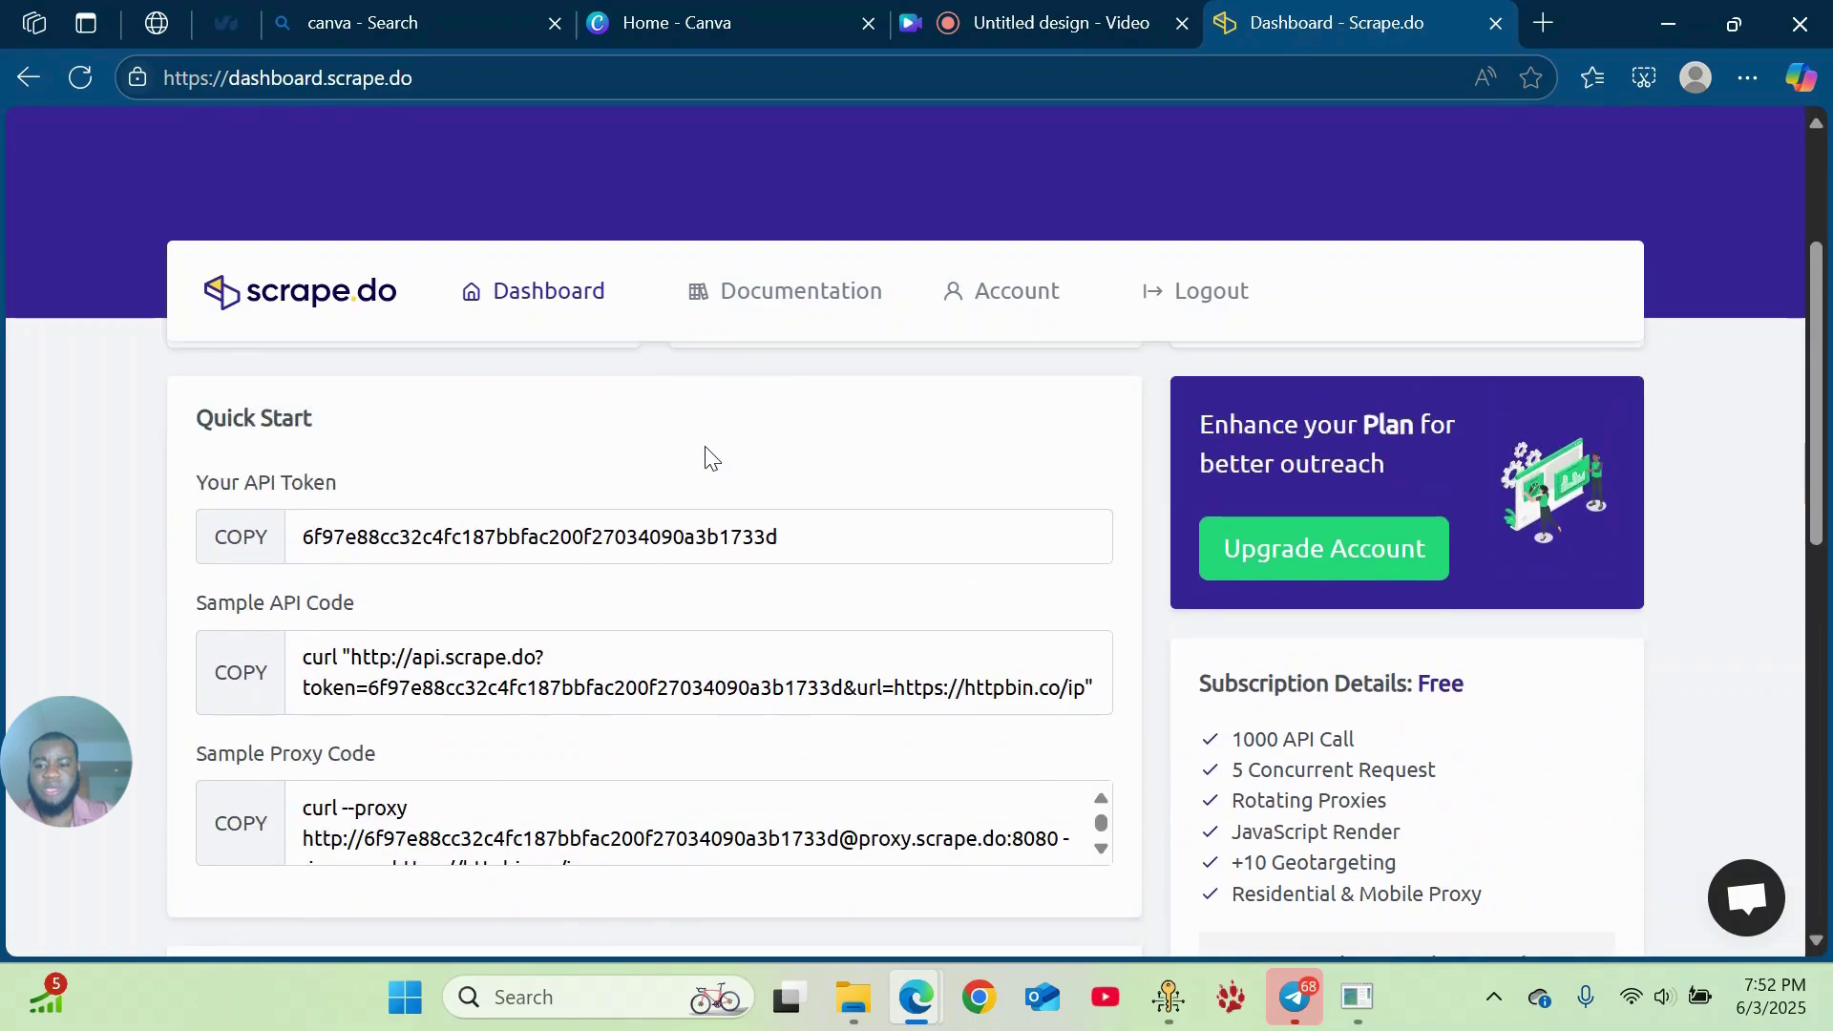
pyautogui.doubleClick(513, 536)
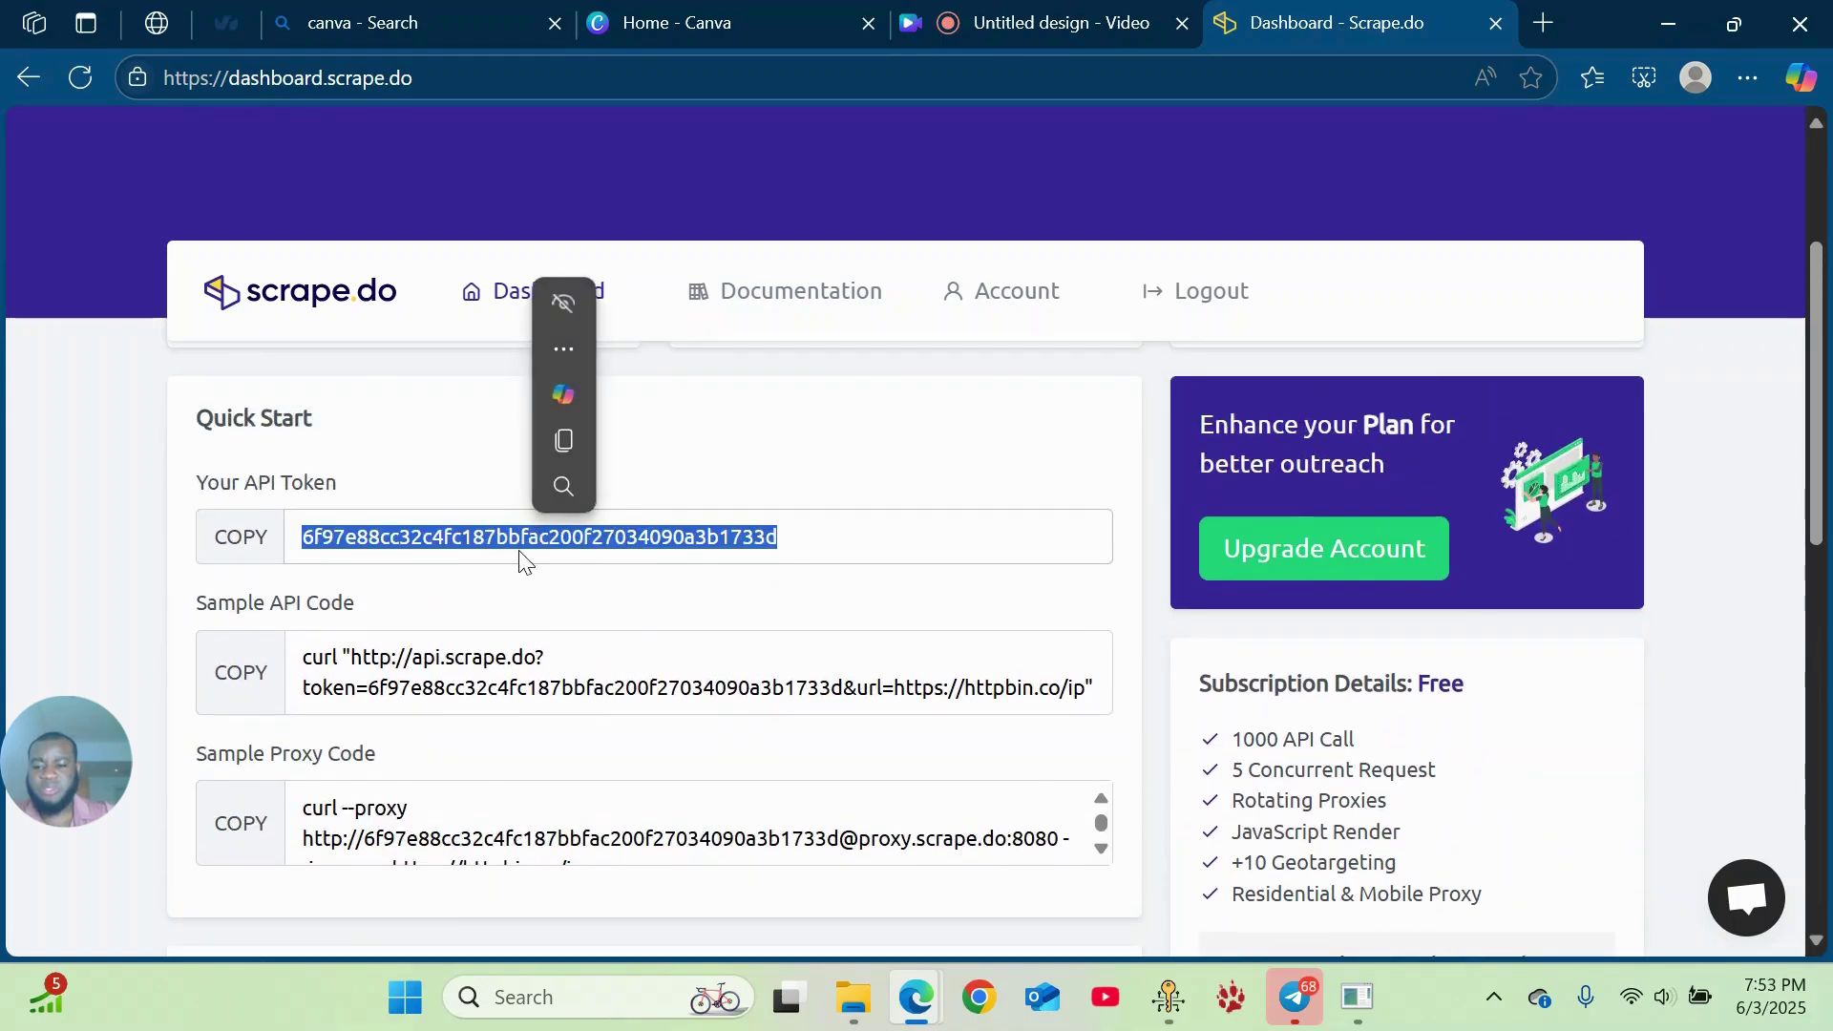
pyautogui.click(243, 535)
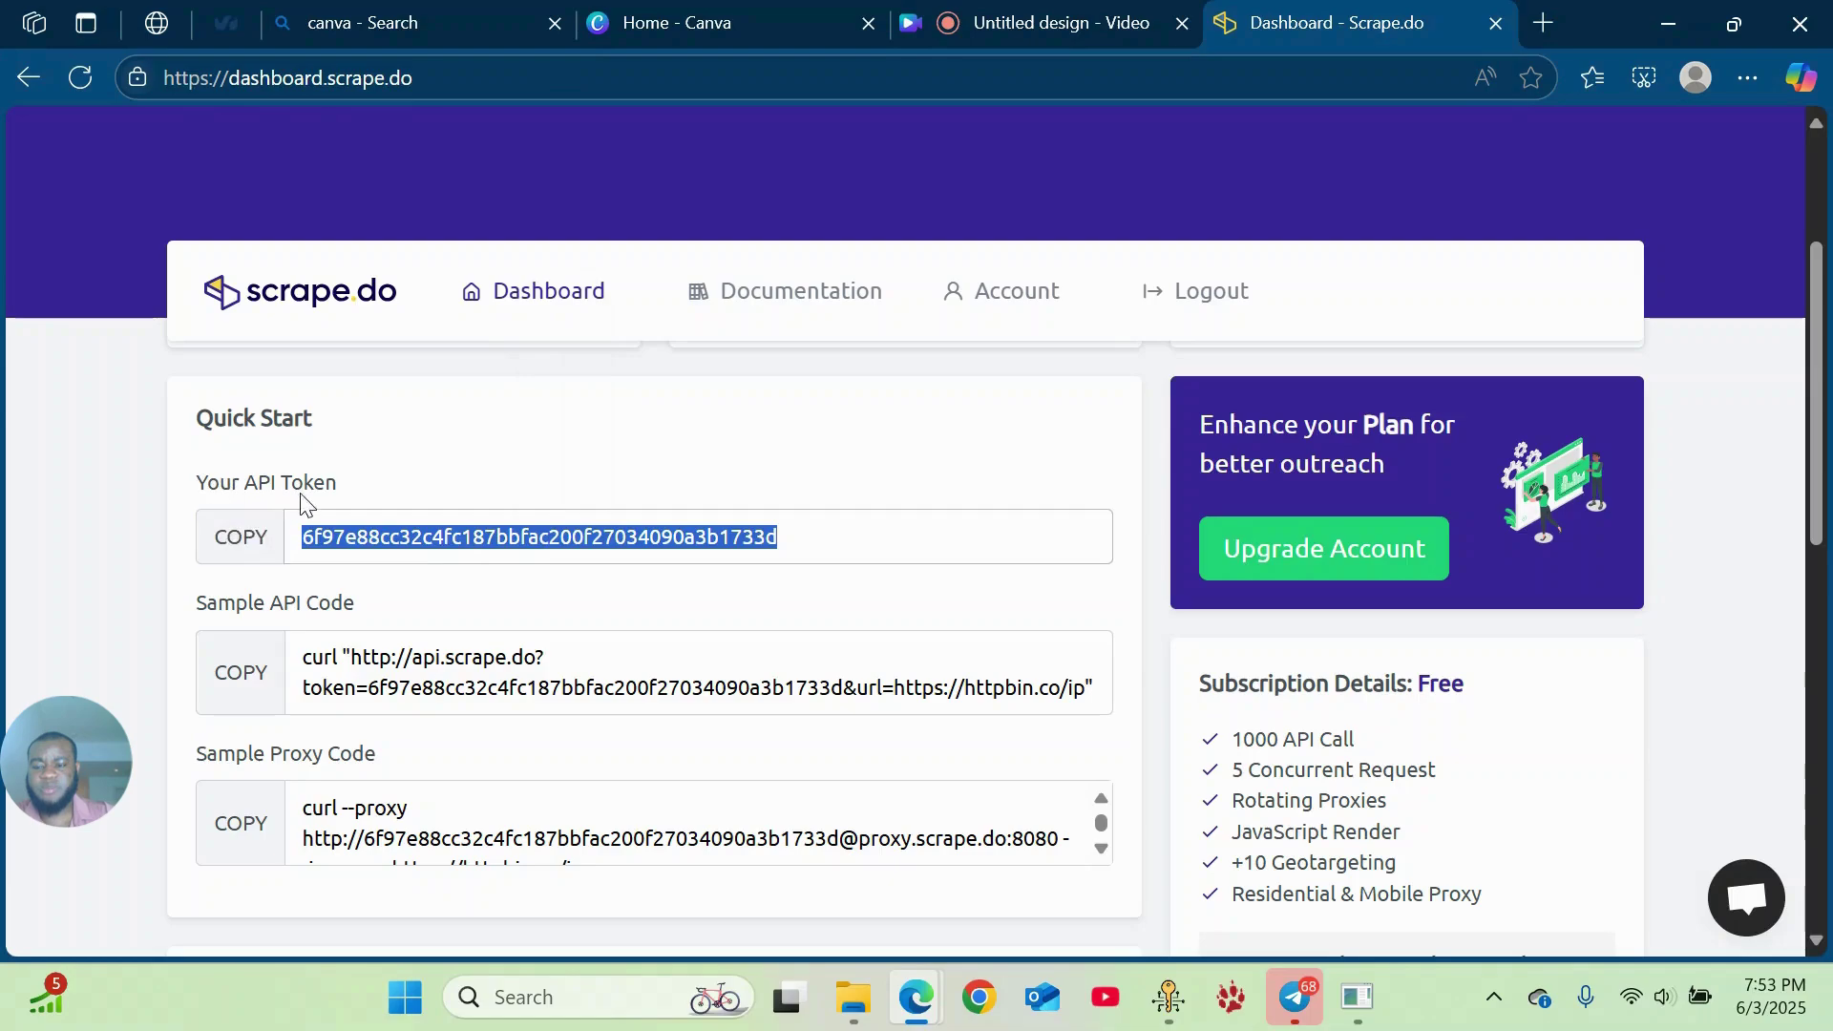
pyautogui.rightClick(430, 539)
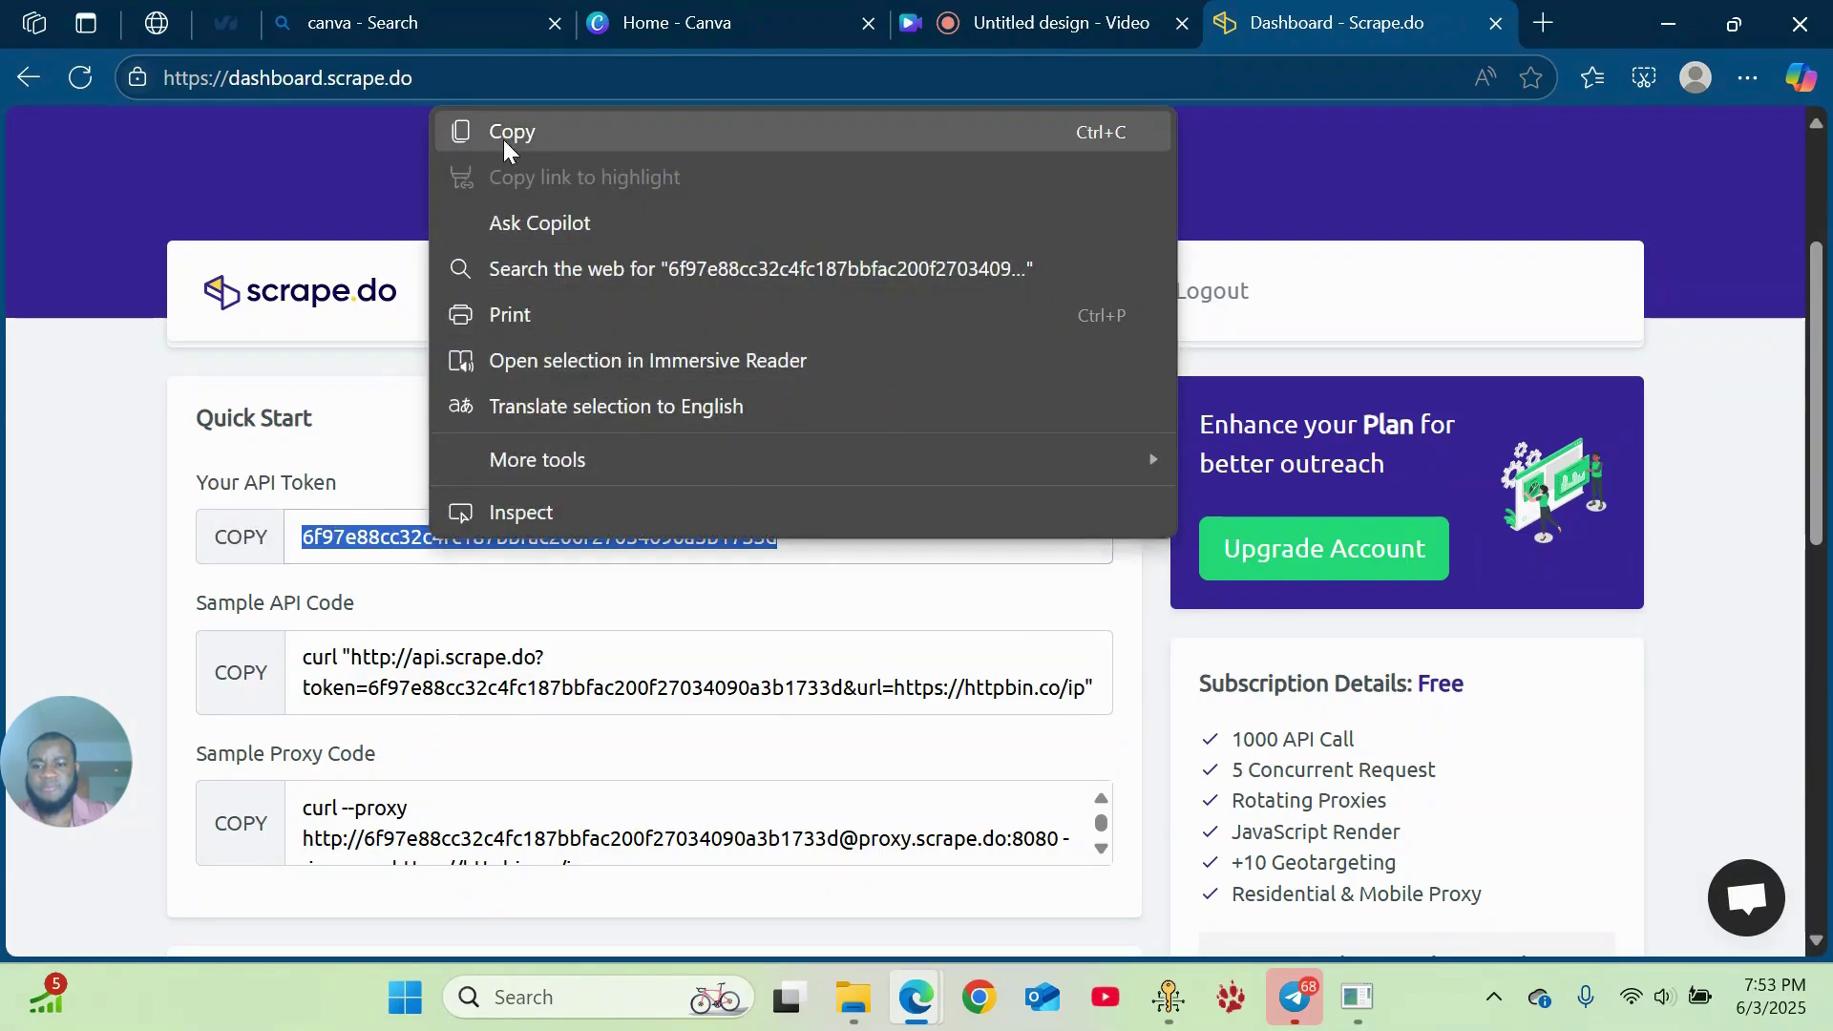
pyautogui.click(514, 147)
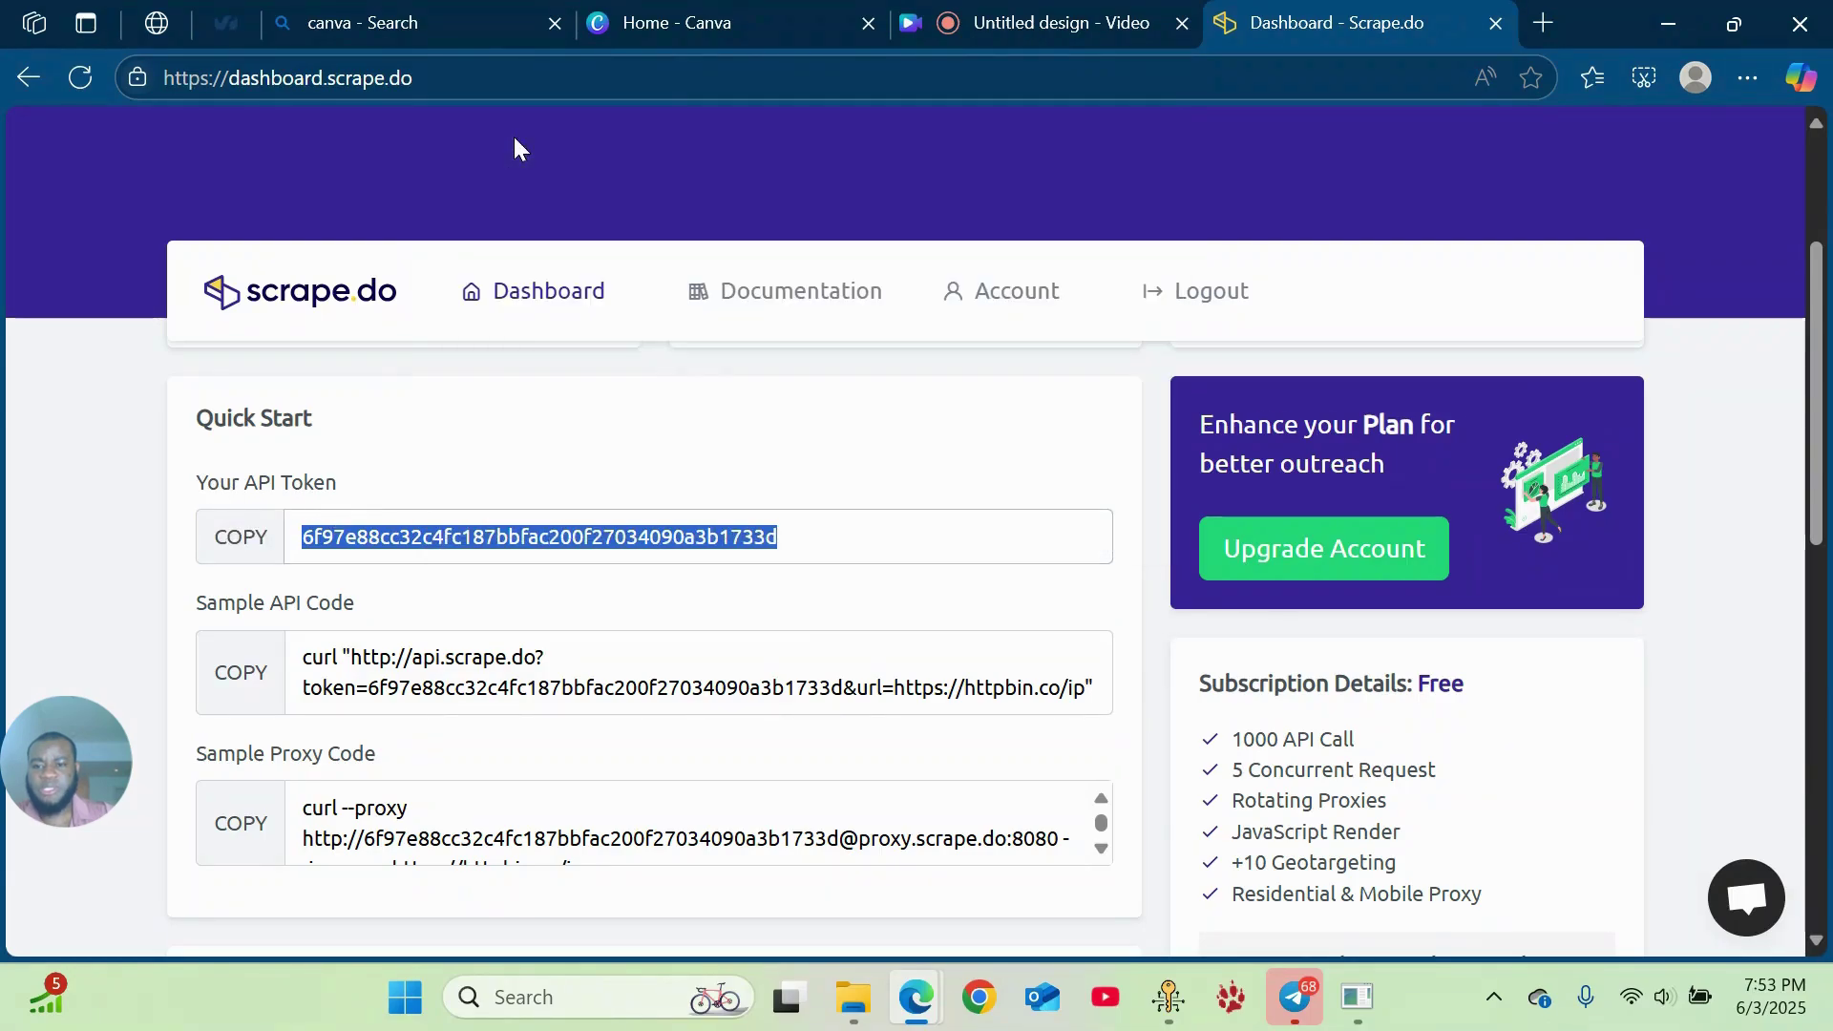
# - Switch to Email World AI and try to add the copied API key with the description "api 4", dismissing the resulting dialog
pyautogui.click(1371, 995)
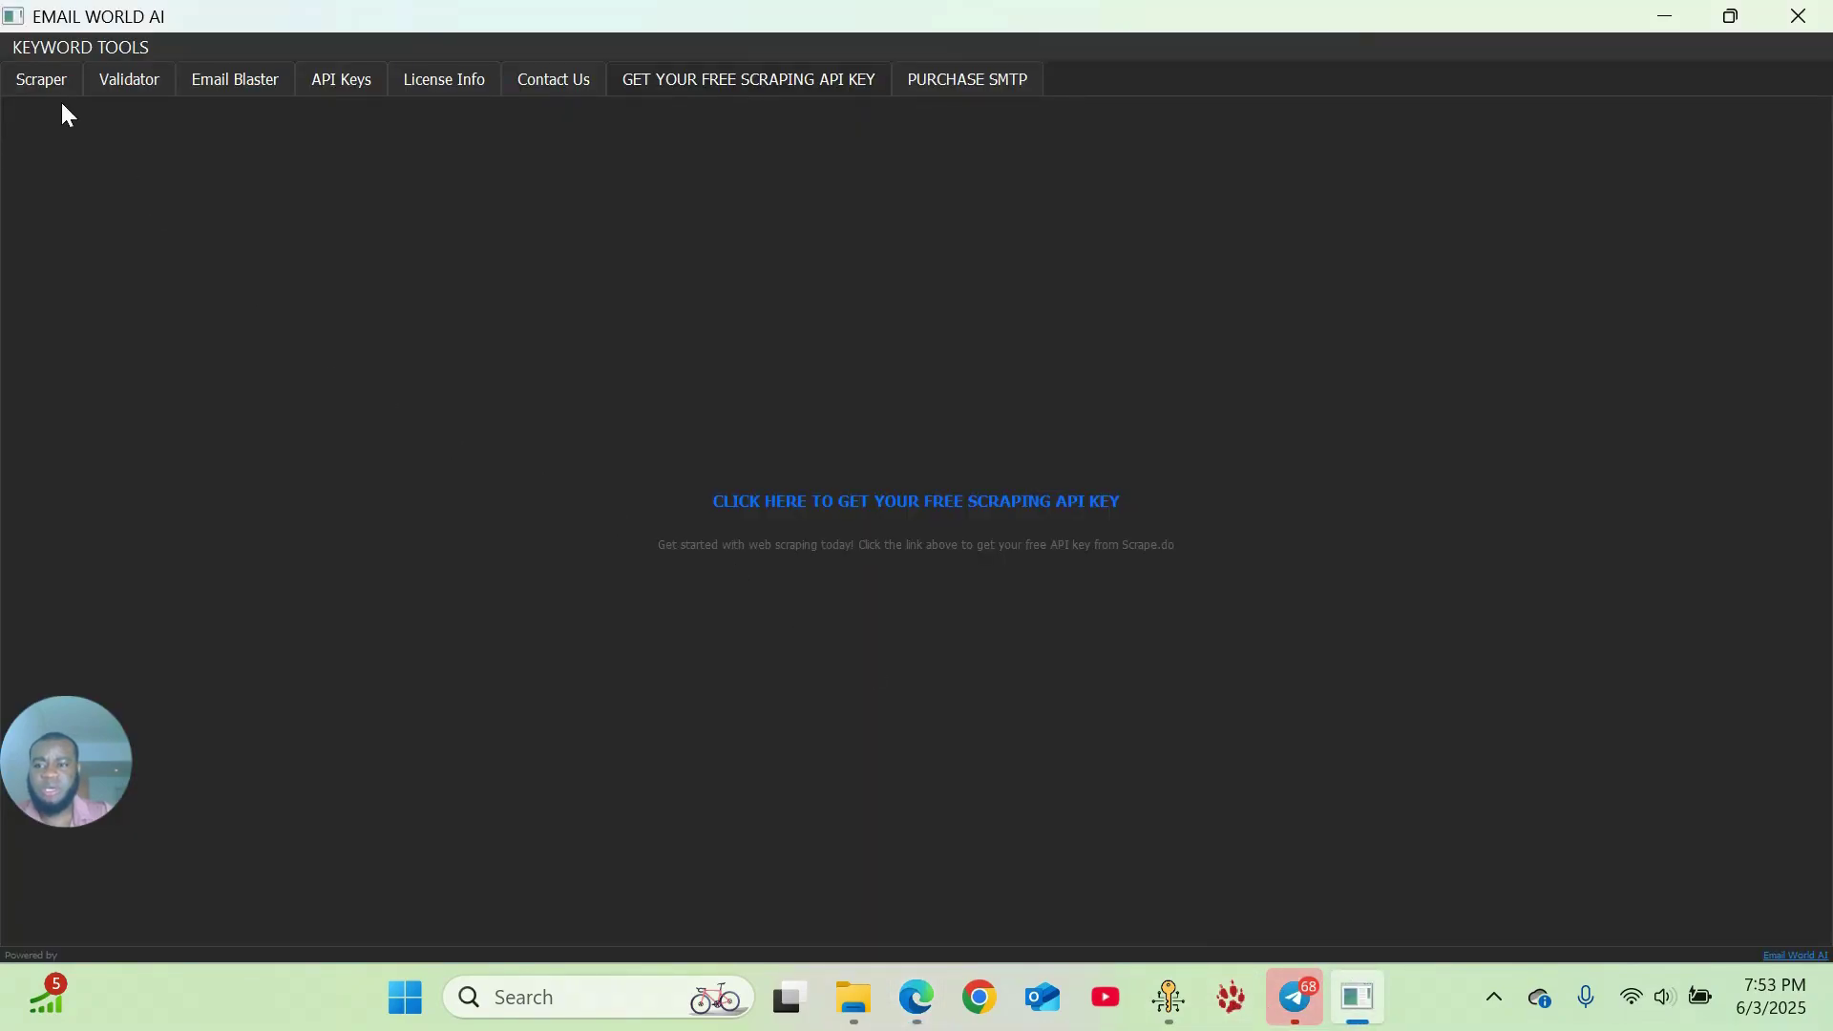
pyautogui.click(346, 82)
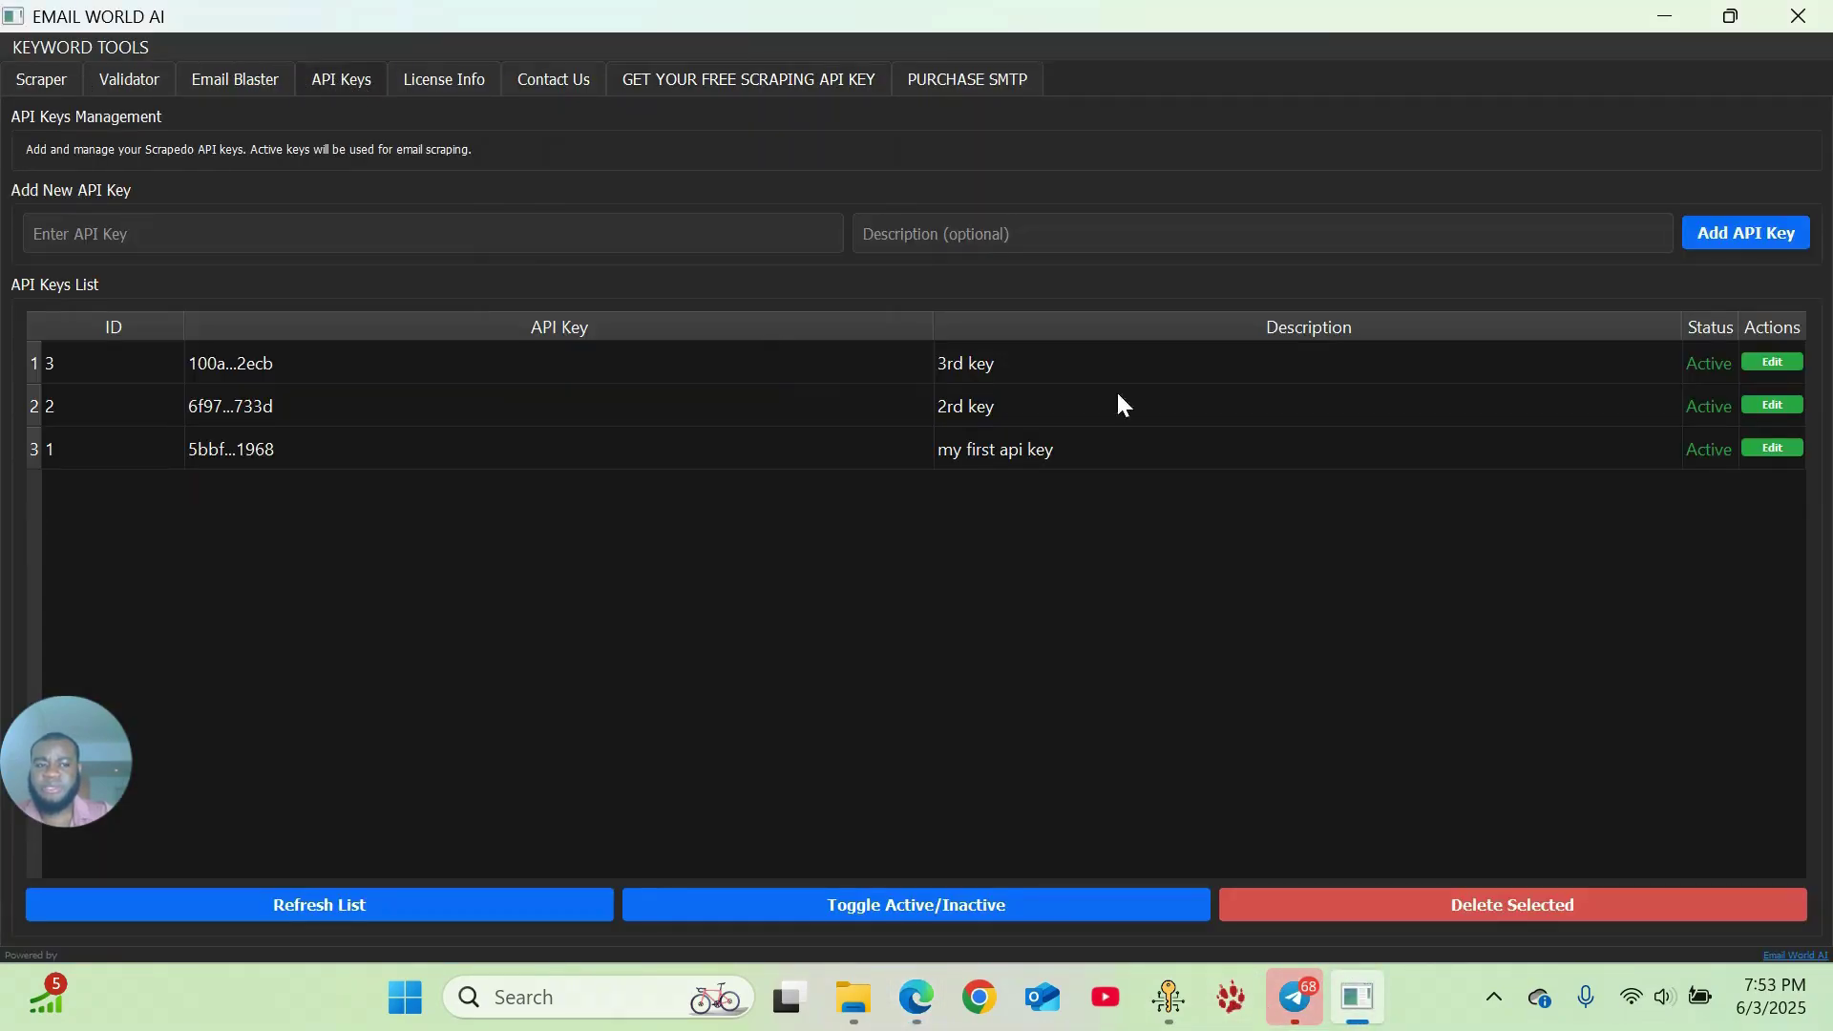
pyautogui.rightClick(274, 233)
pyautogui.click(387, 373)
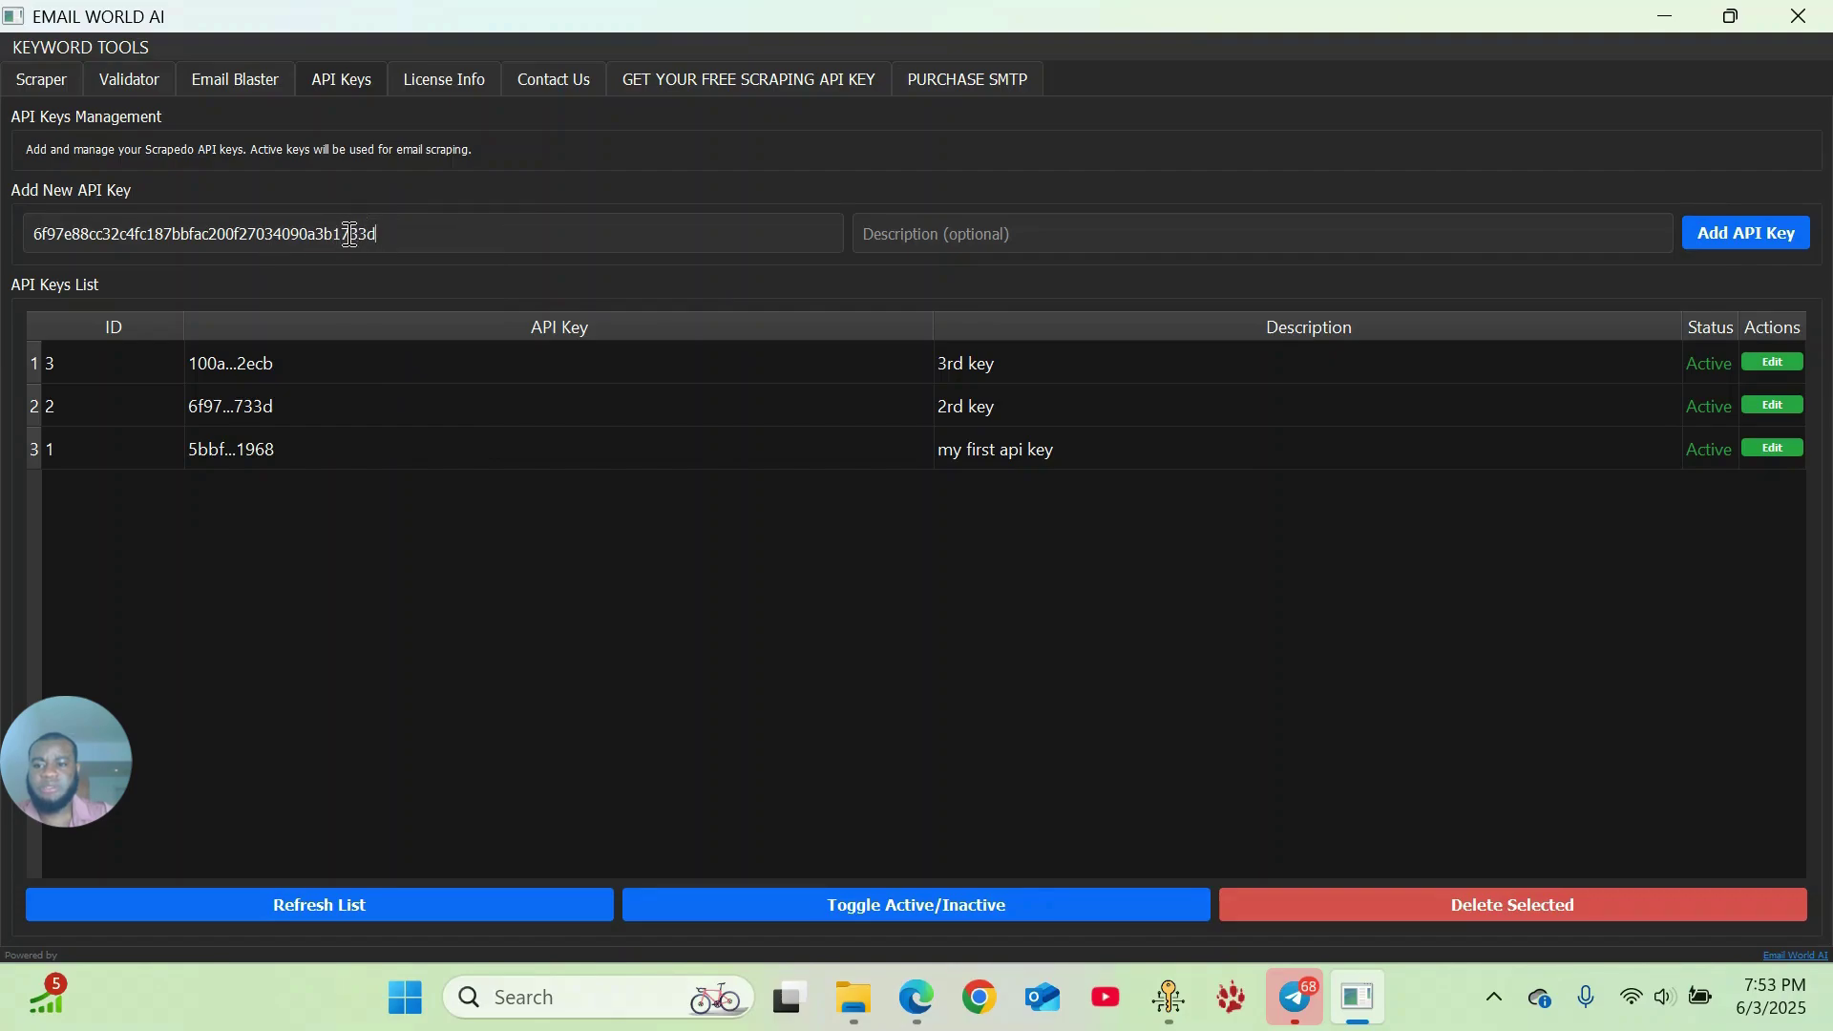
pyautogui.click(954, 232)
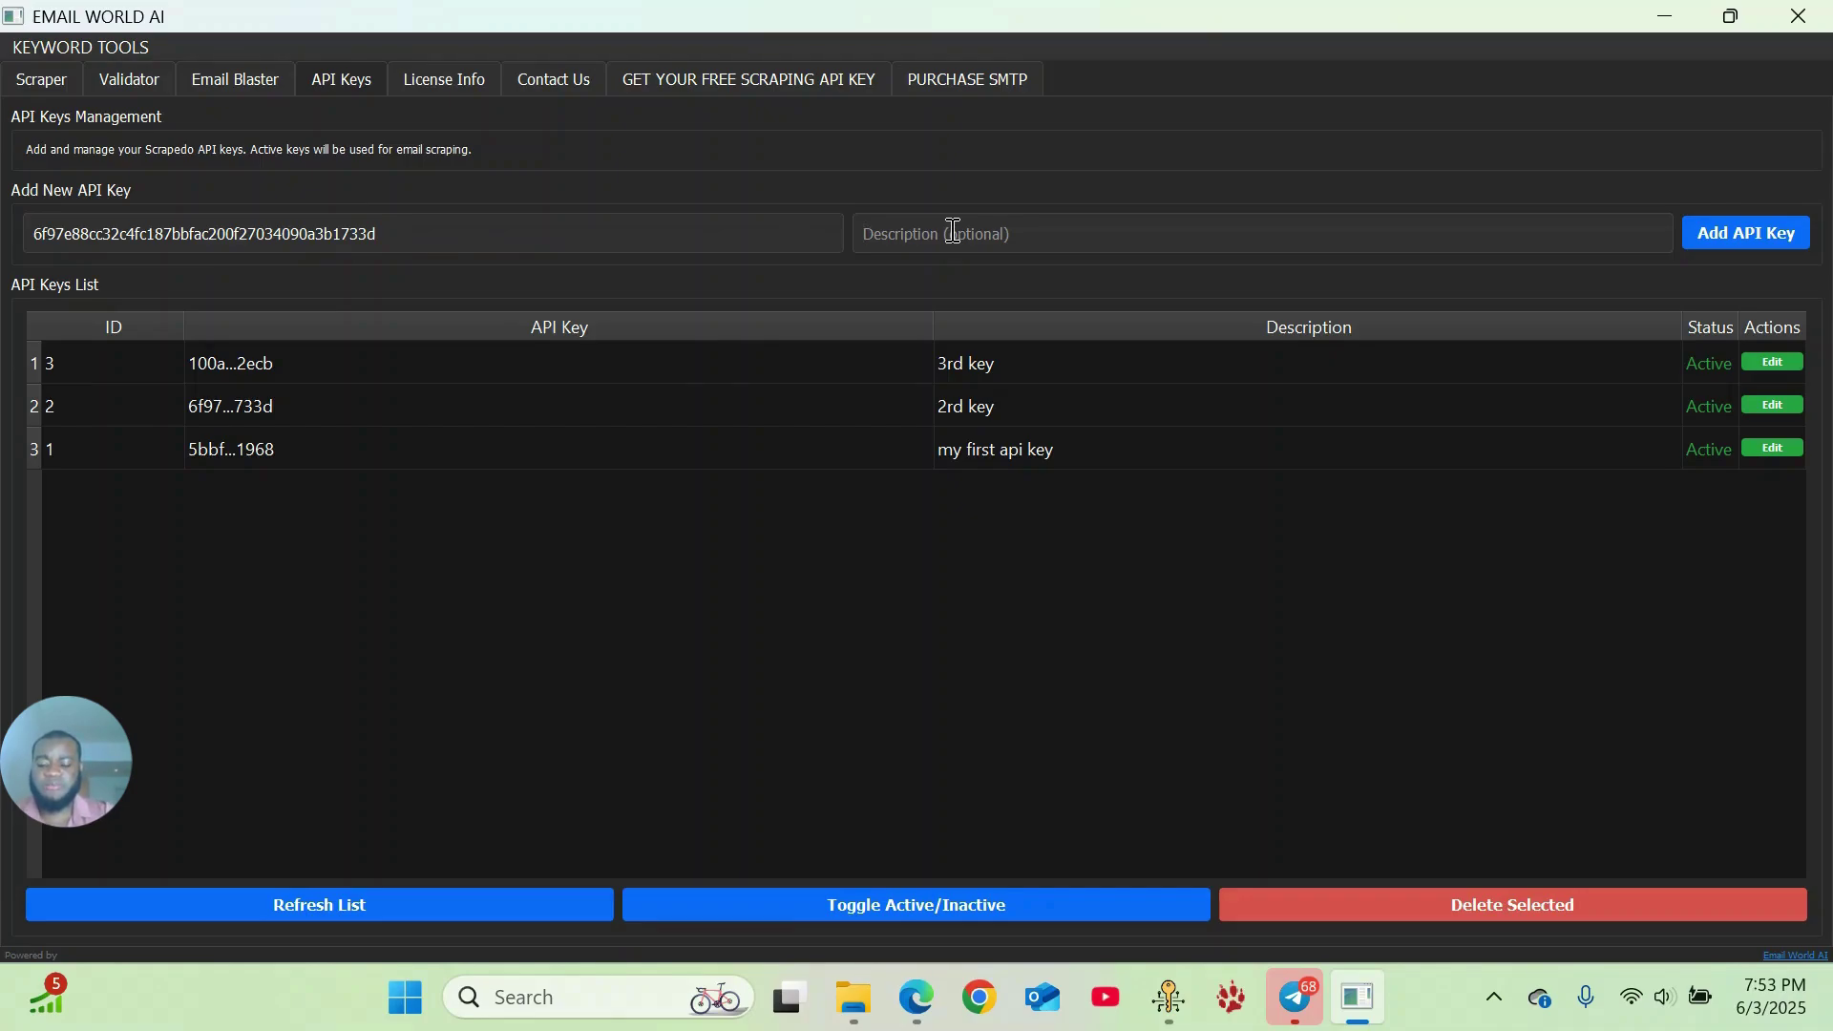
pyautogui.write('api 4')
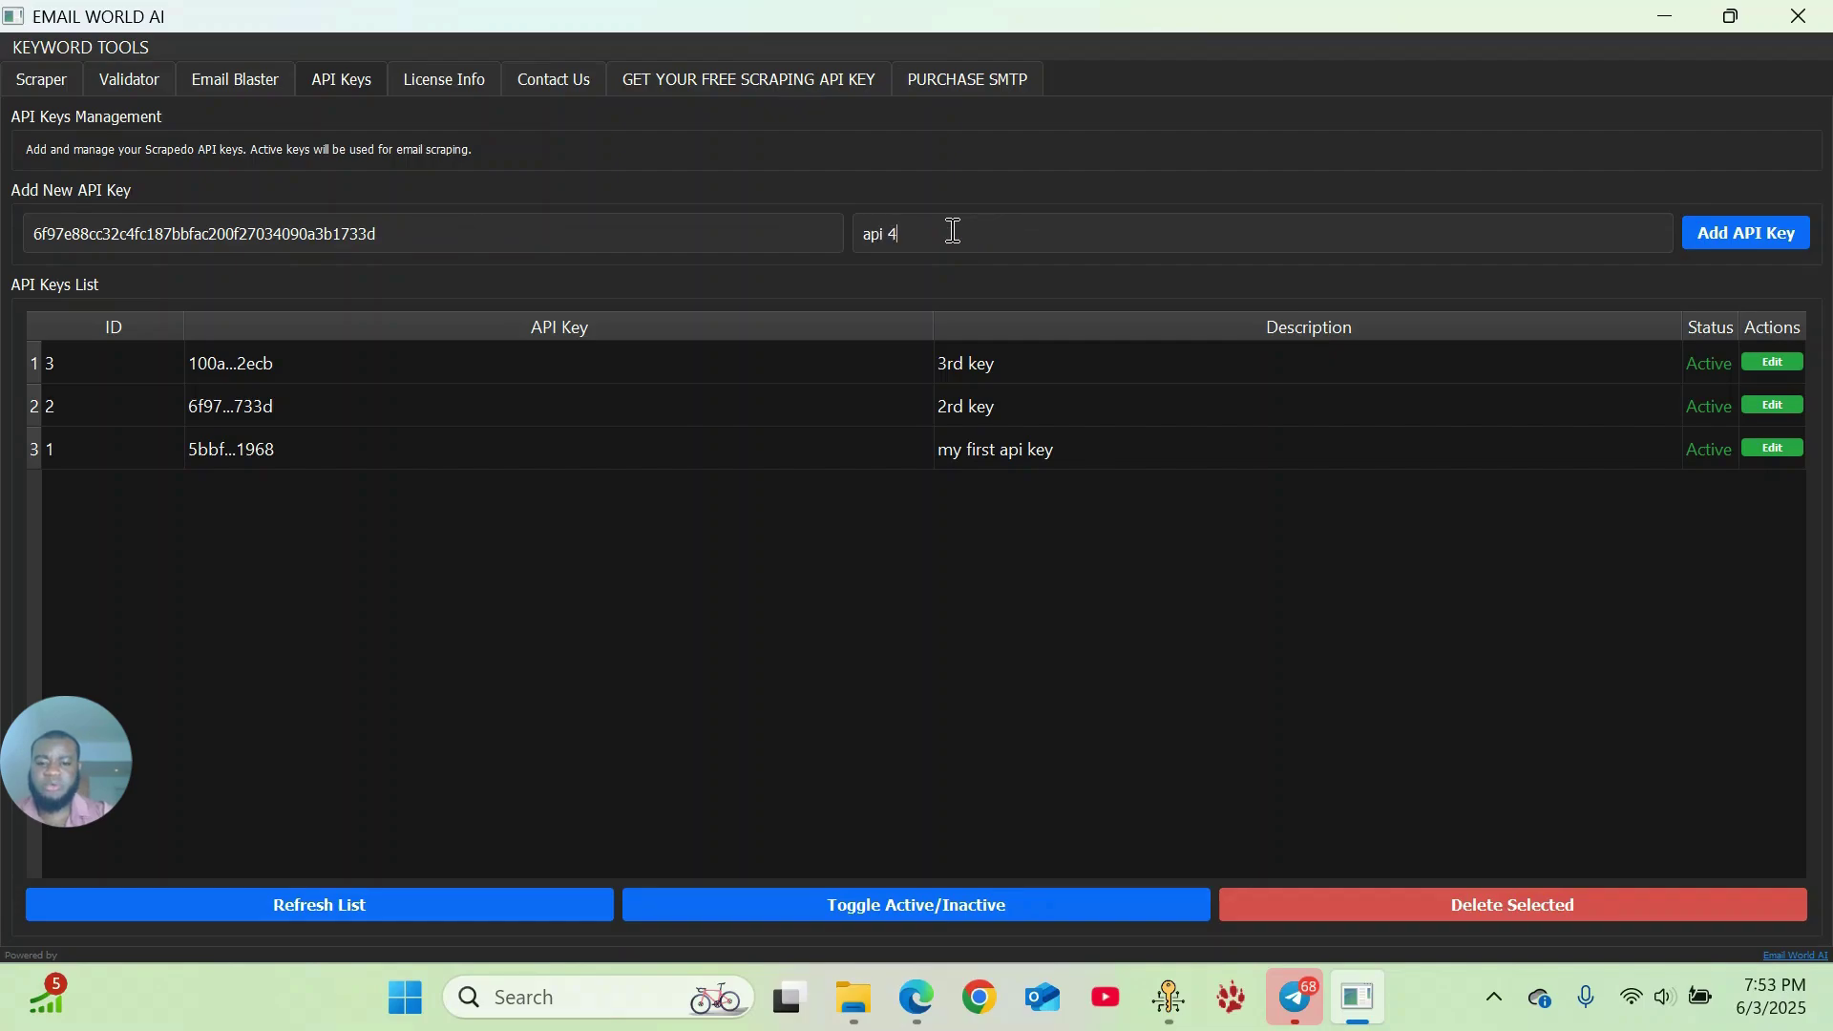
pyautogui.click(1721, 232)
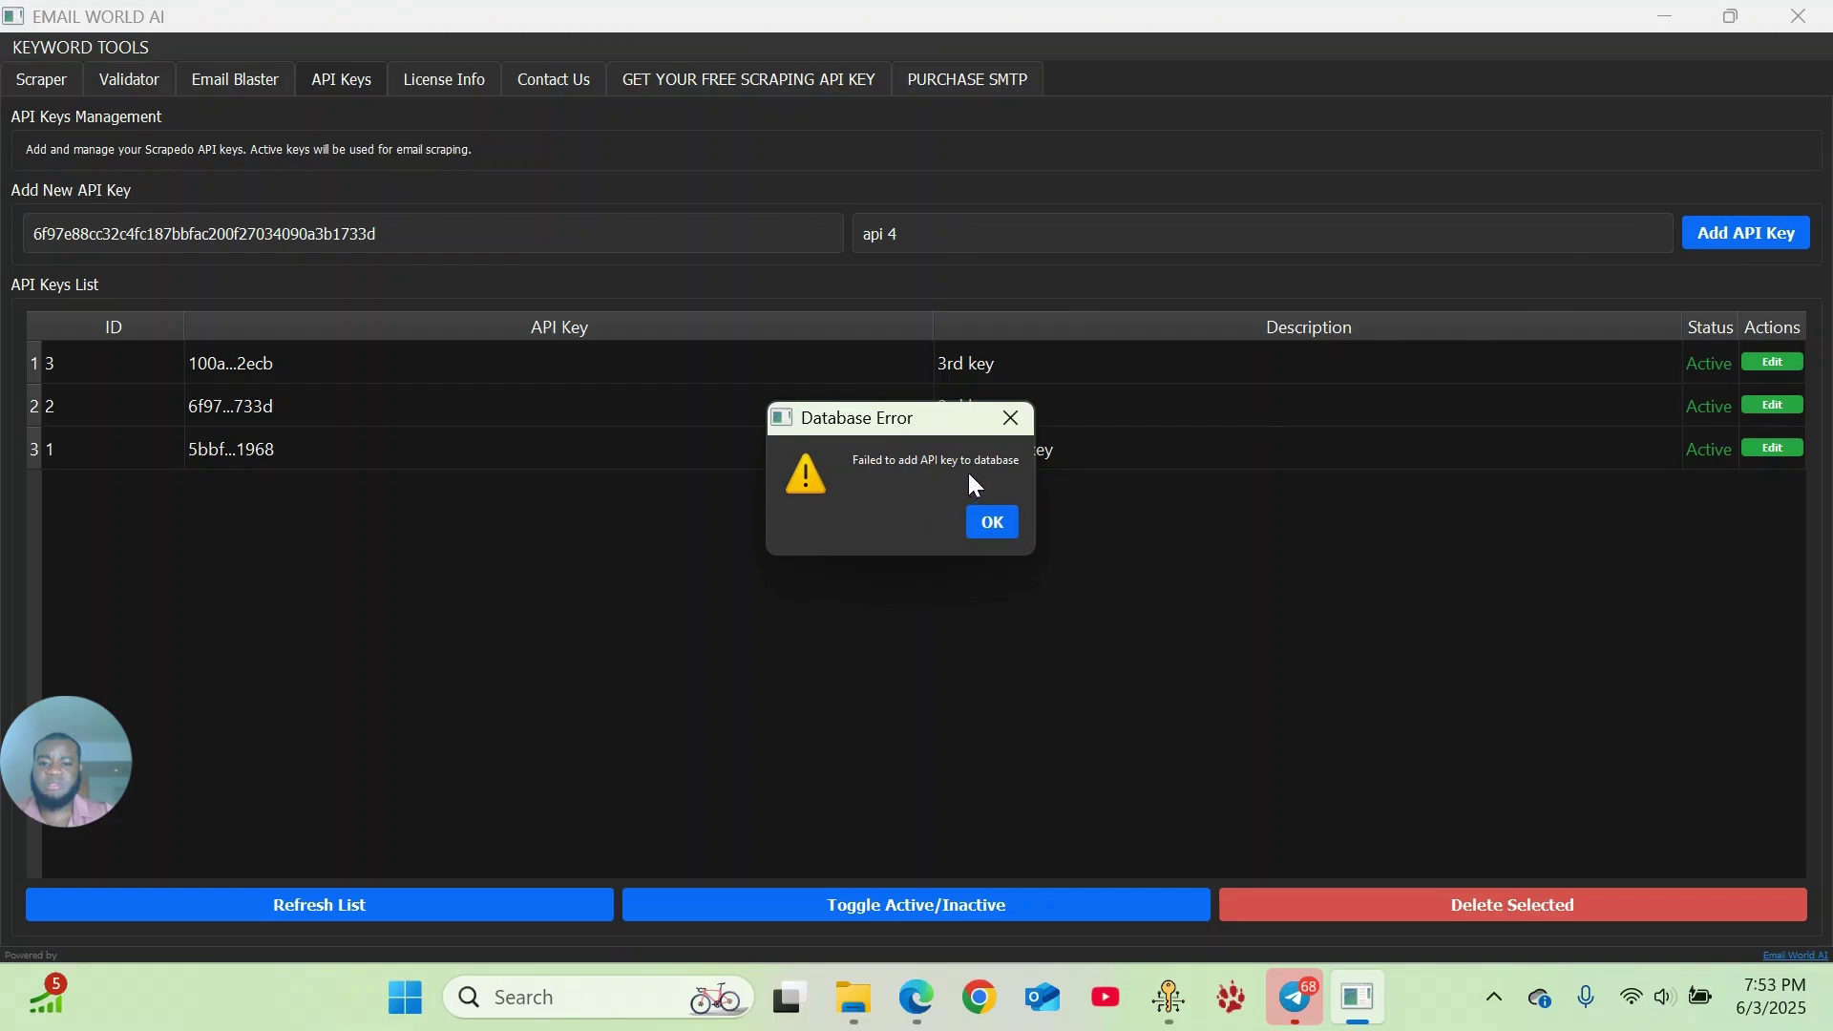
pyautogui.click(1010, 419)
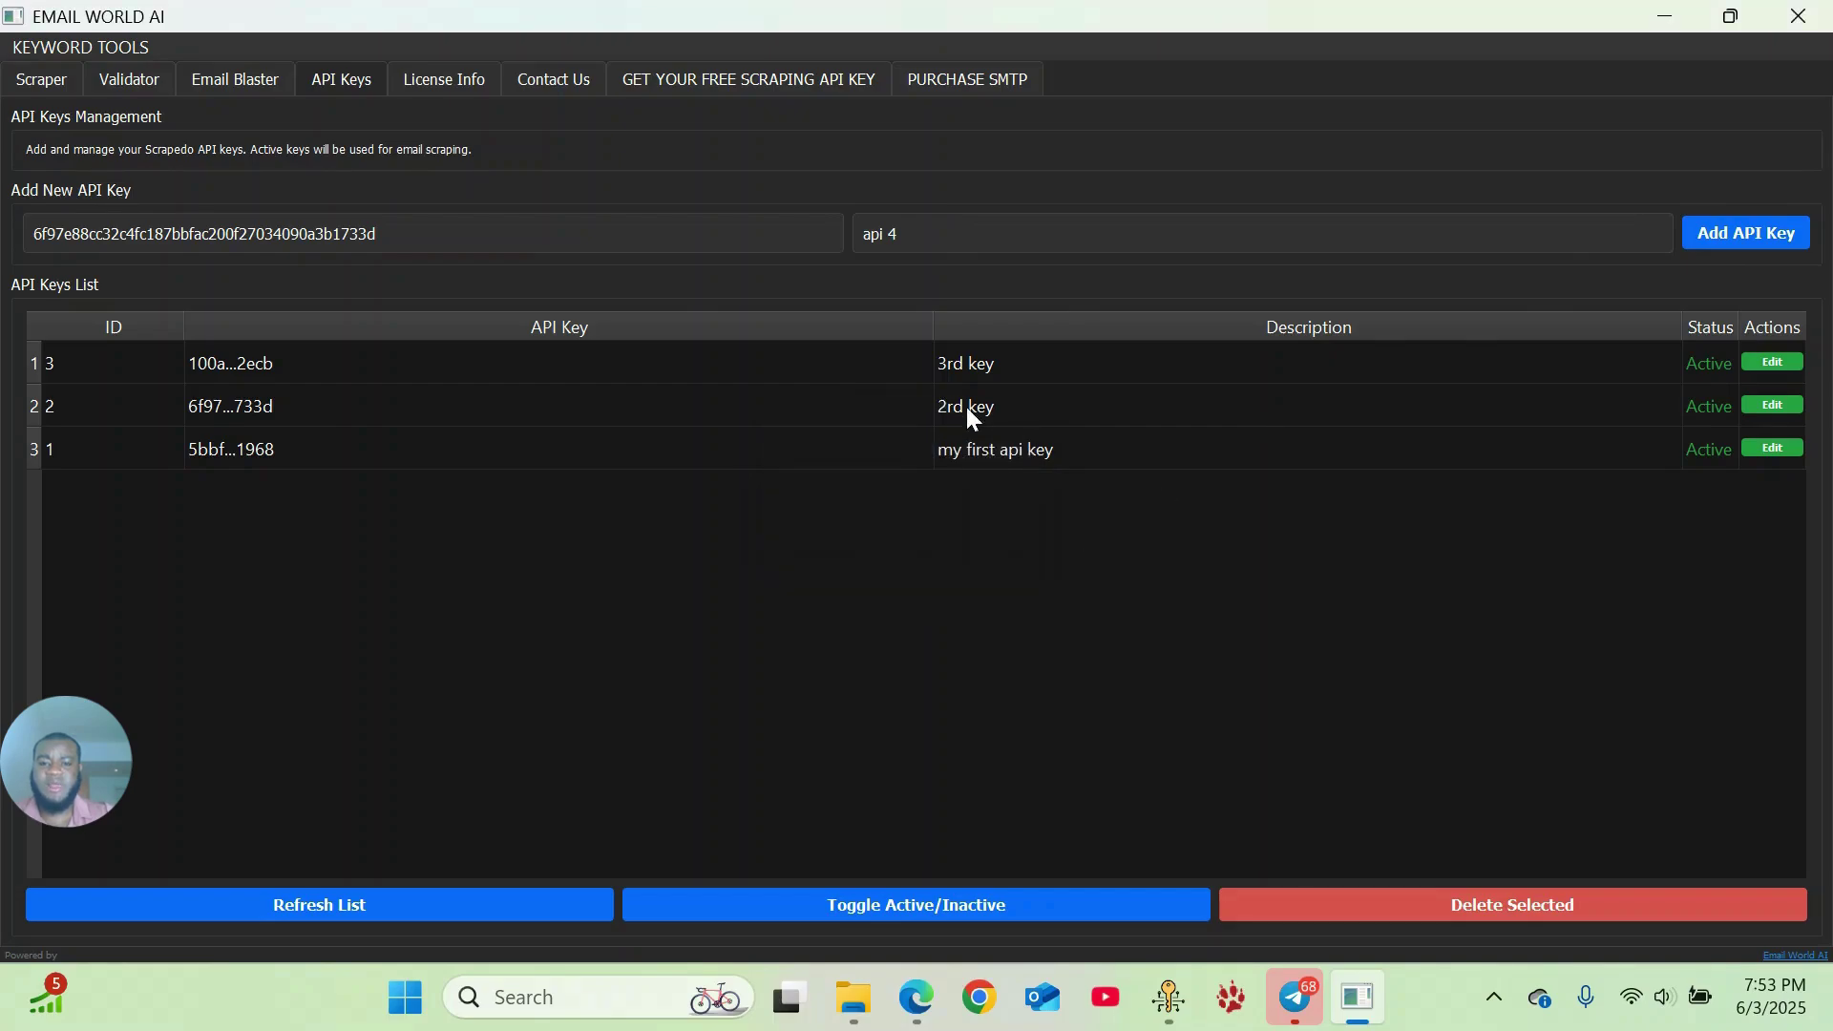
# - Launch Chrome with the first profile and copy "scrape.do" from the dashboard address in Edge
pyautogui.click(980, 996)
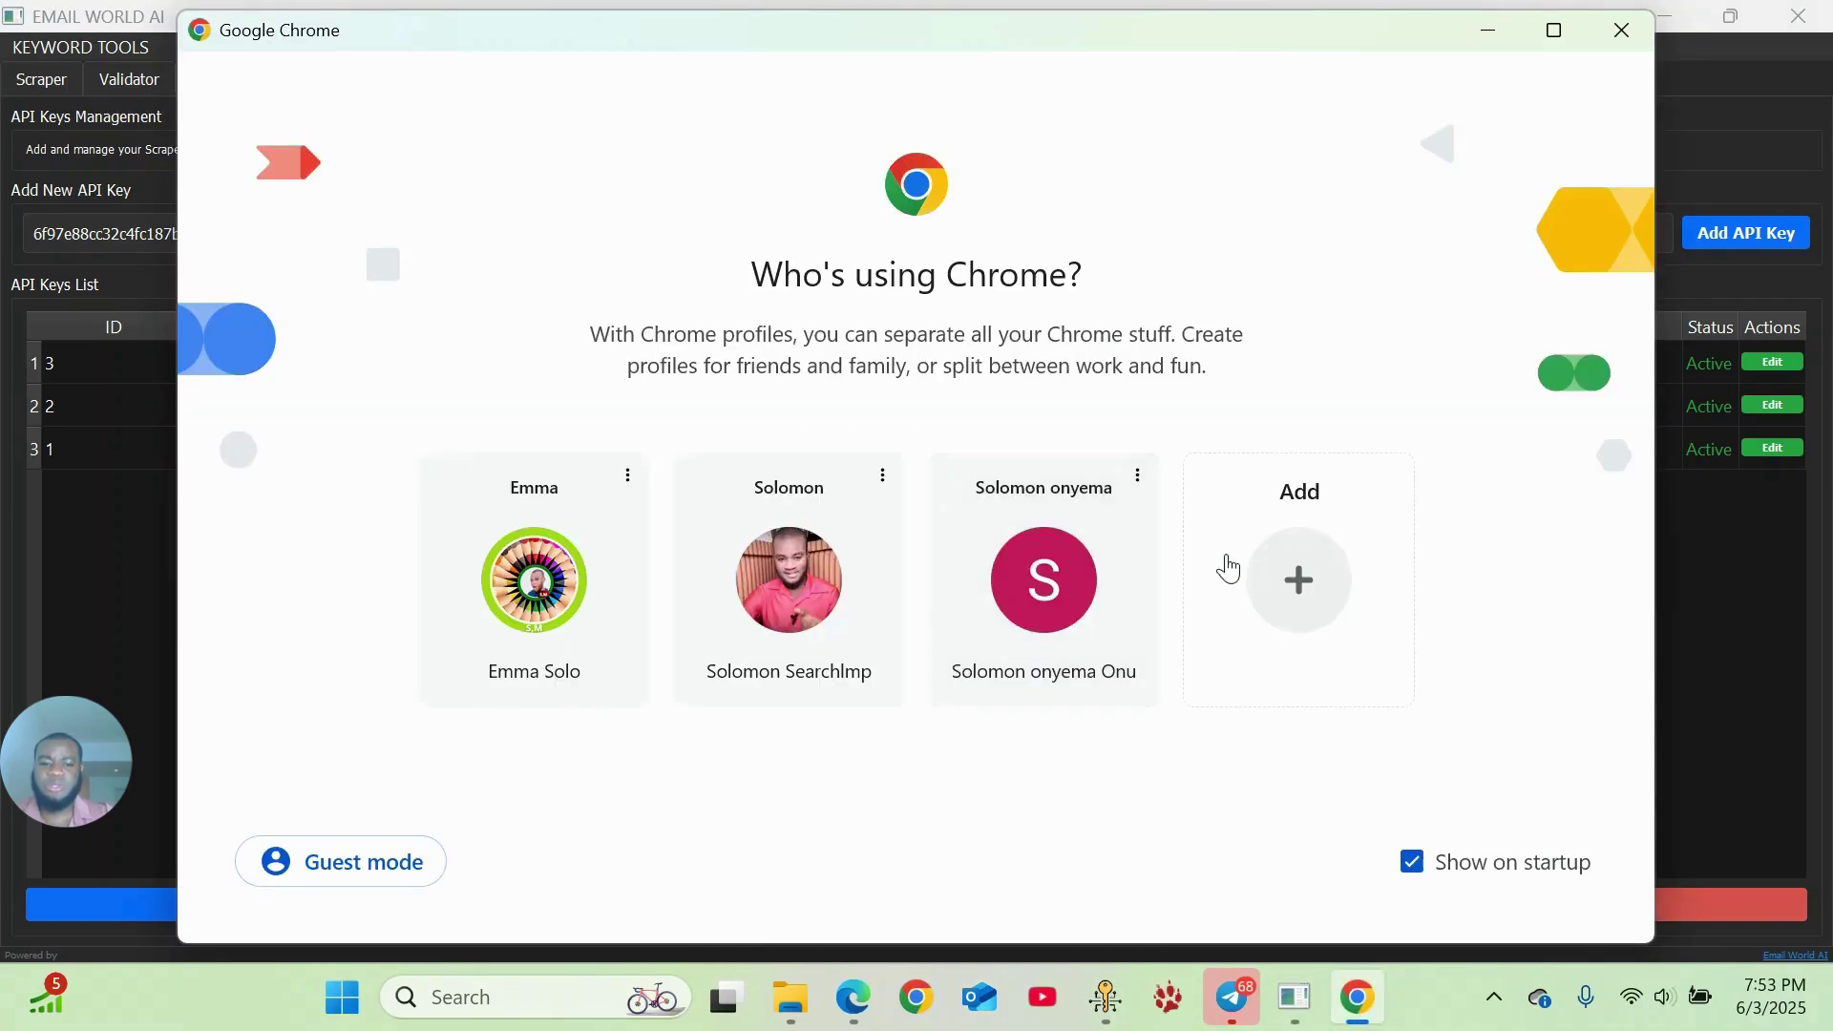
pyautogui.click(532, 596)
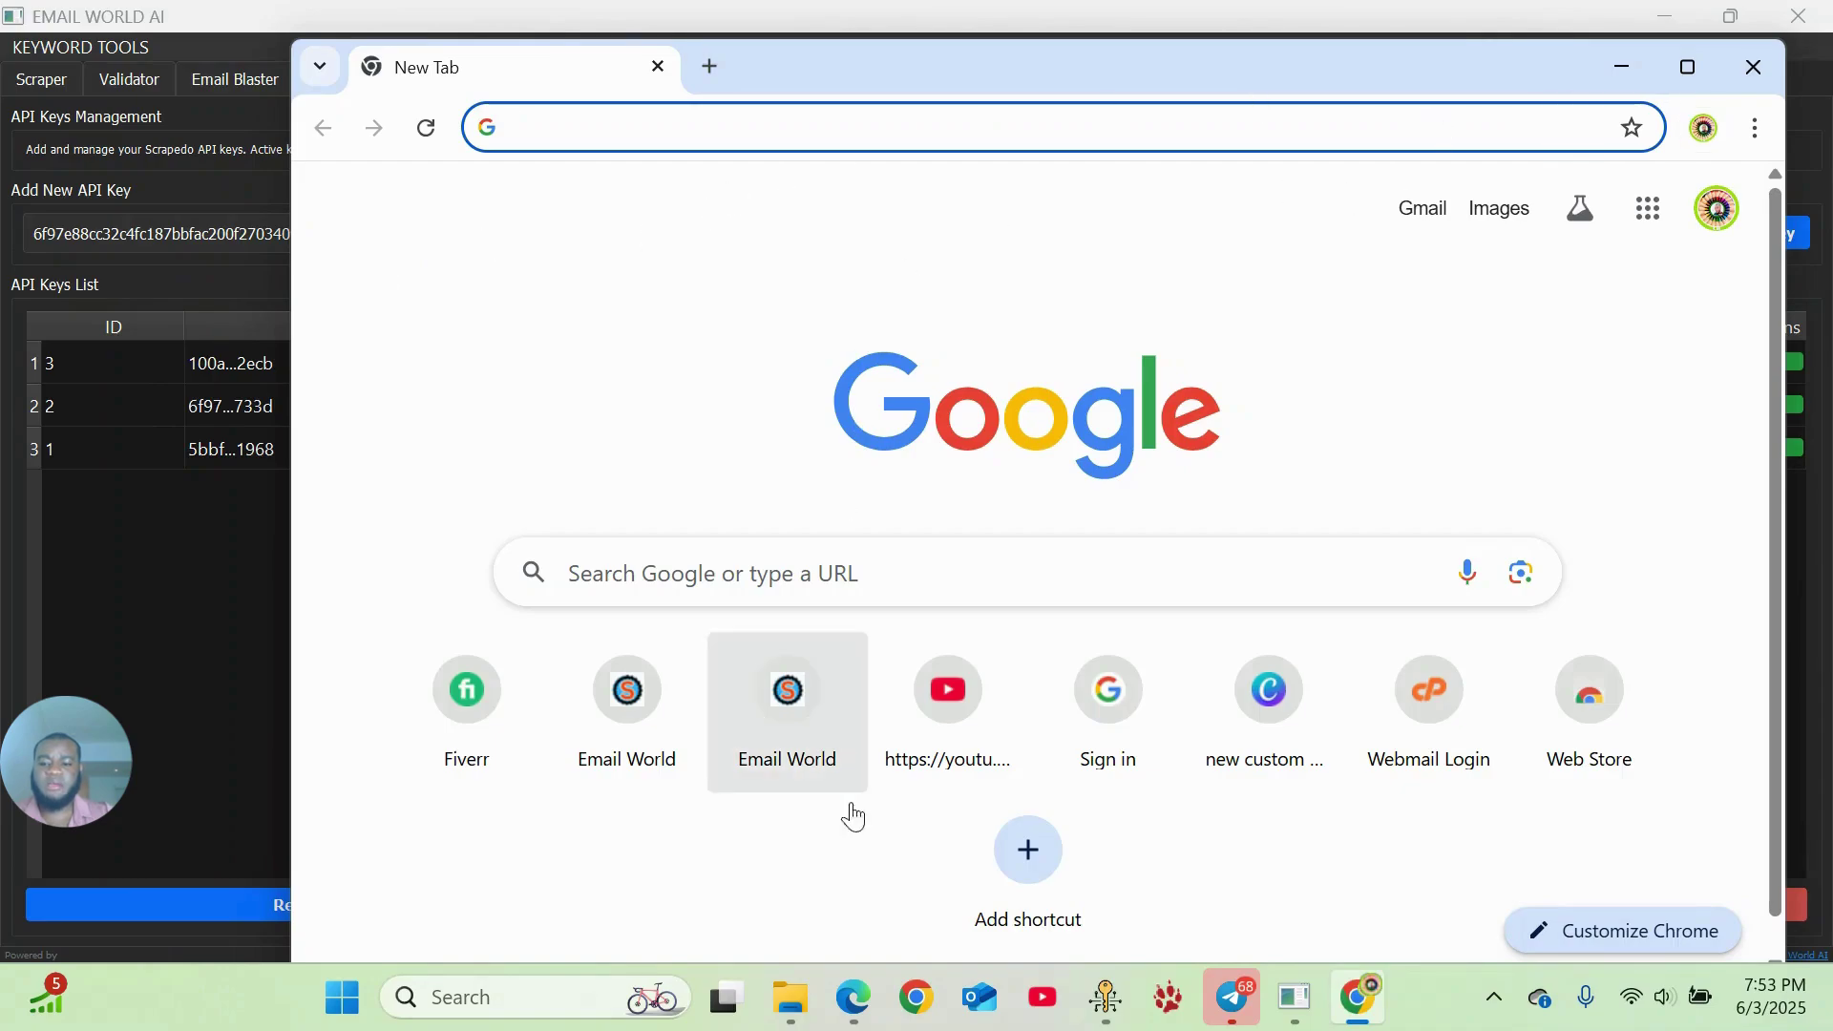
pyautogui.click(864, 993)
pyautogui.click(711, 840)
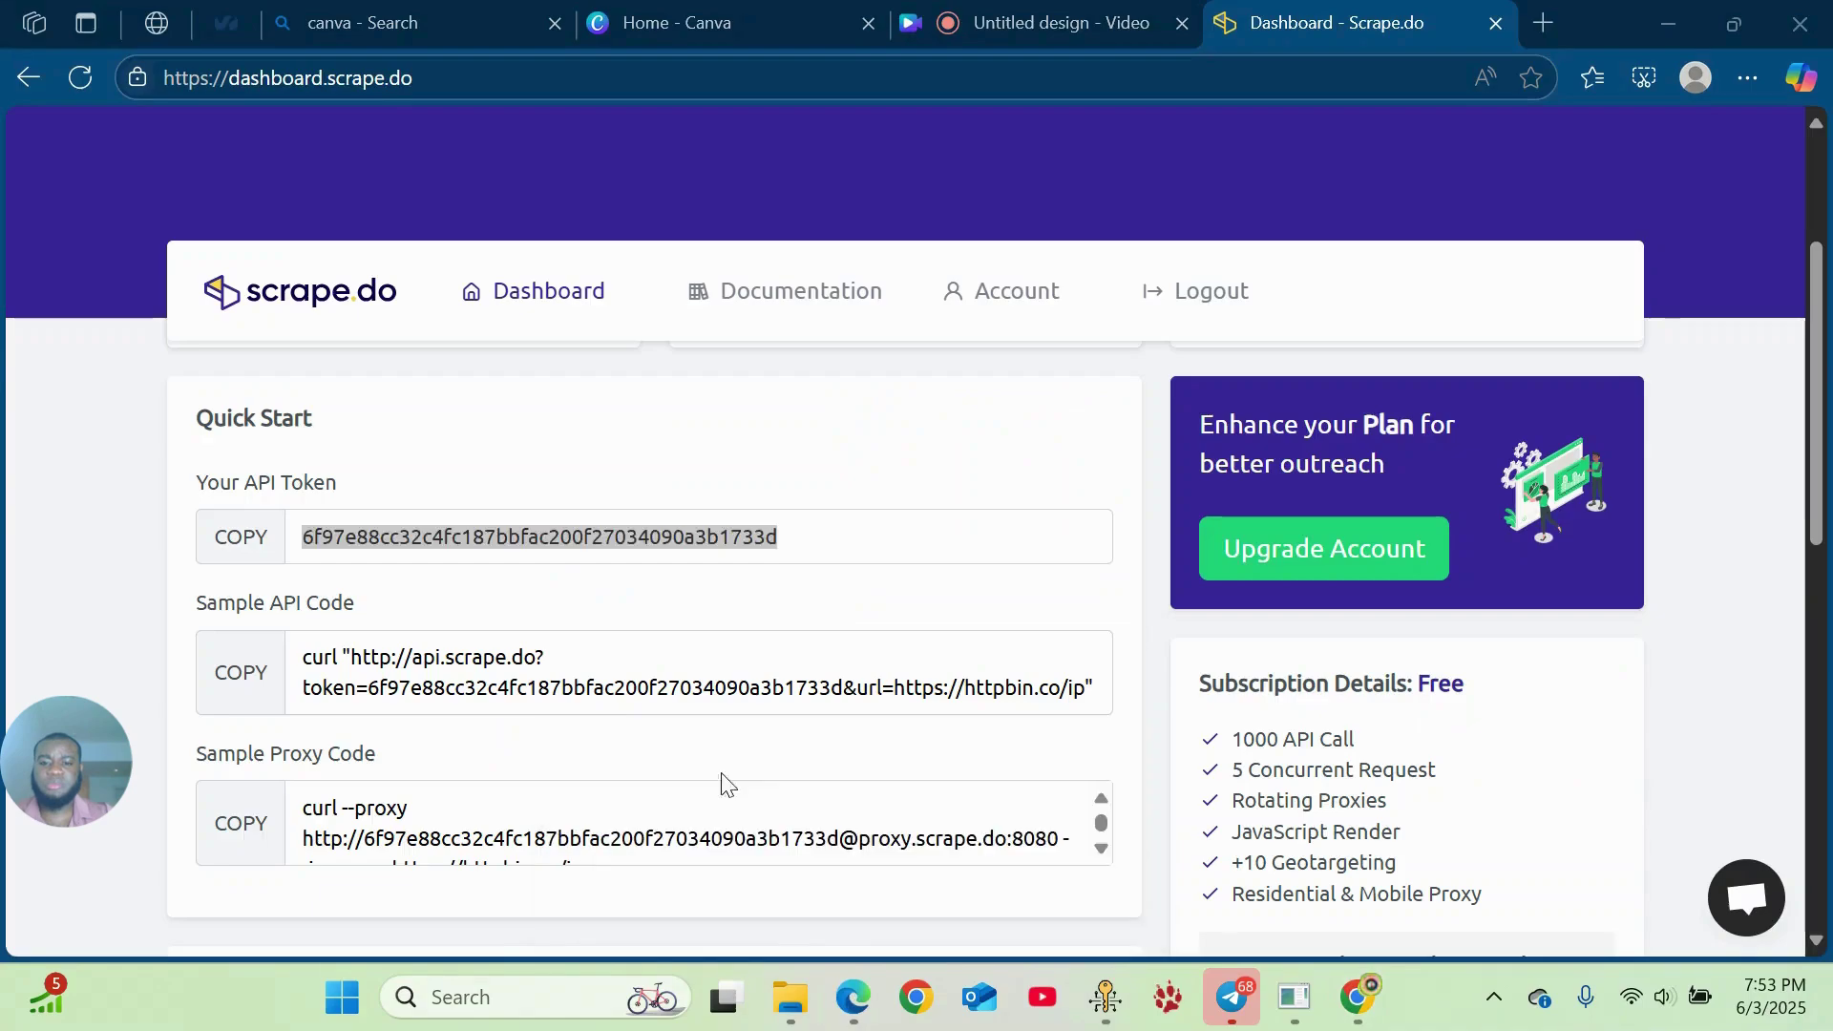
pyautogui.doubleClick(328, 81)
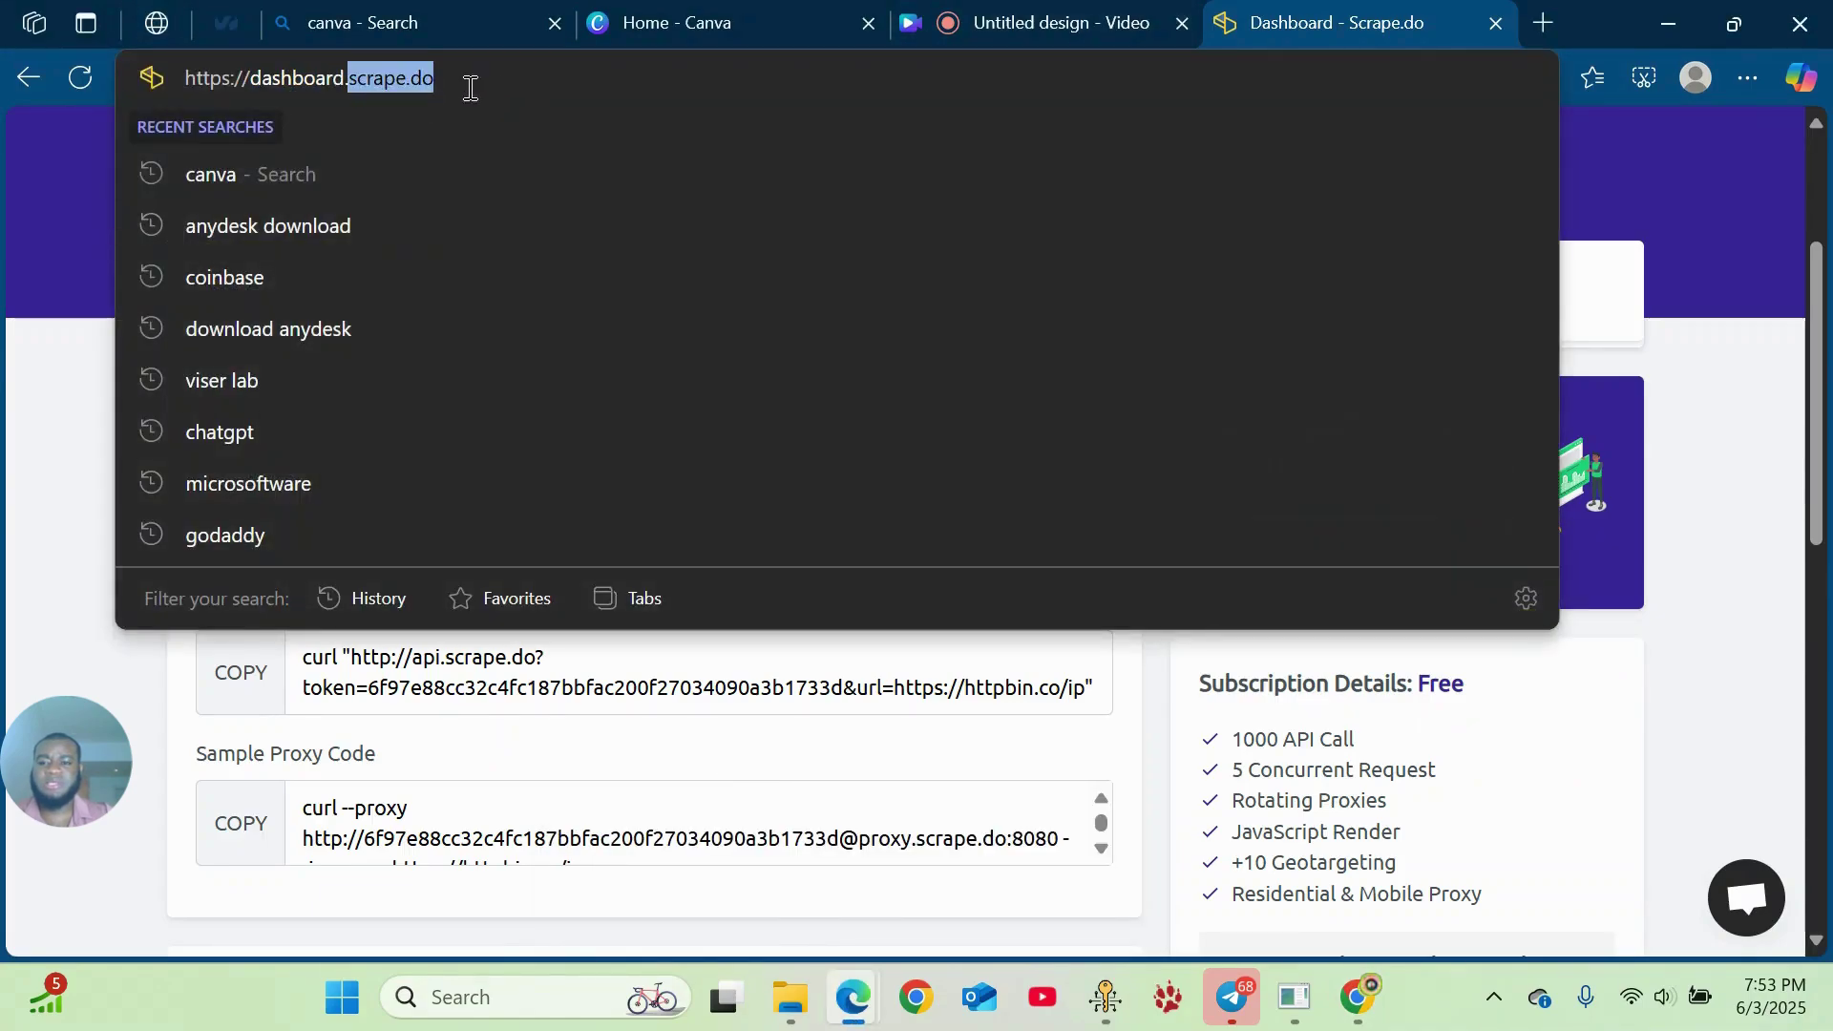
pyautogui.rightClick(411, 81)
pyautogui.click(505, 411)
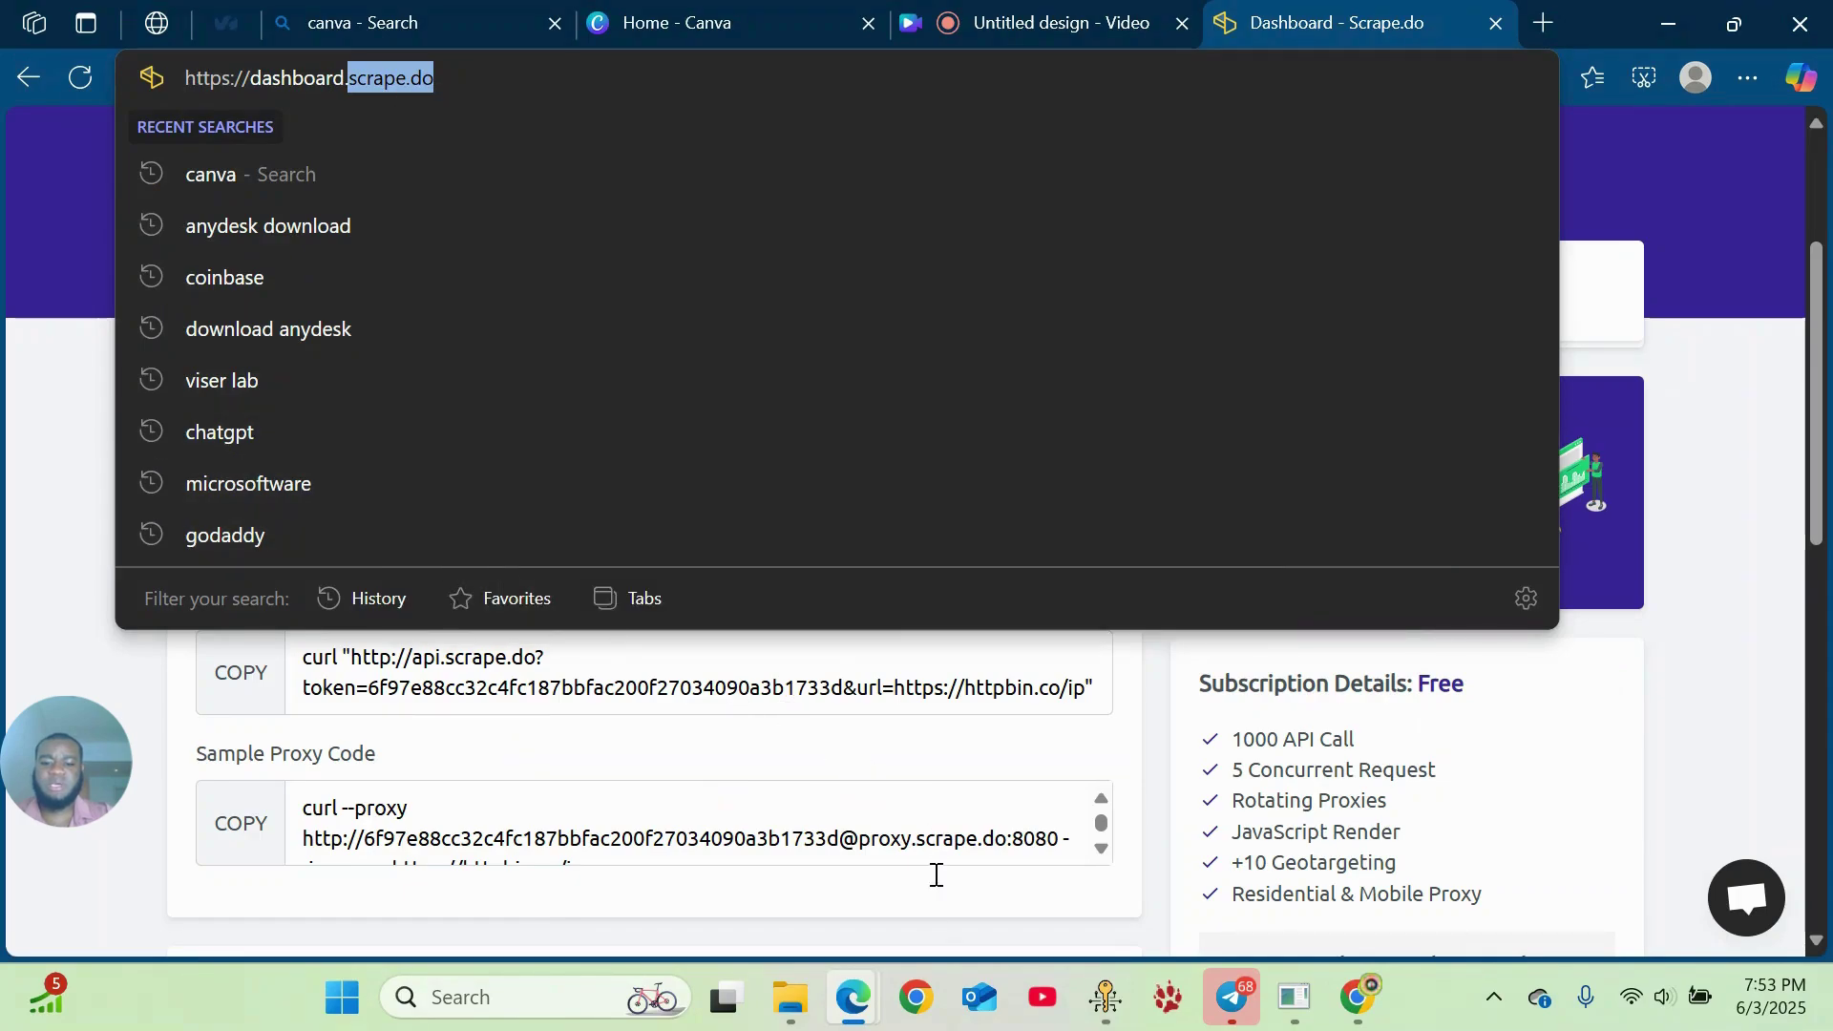
# - Switch to Chrome and load the copied scrape.do address
pyautogui.click(1357, 996)
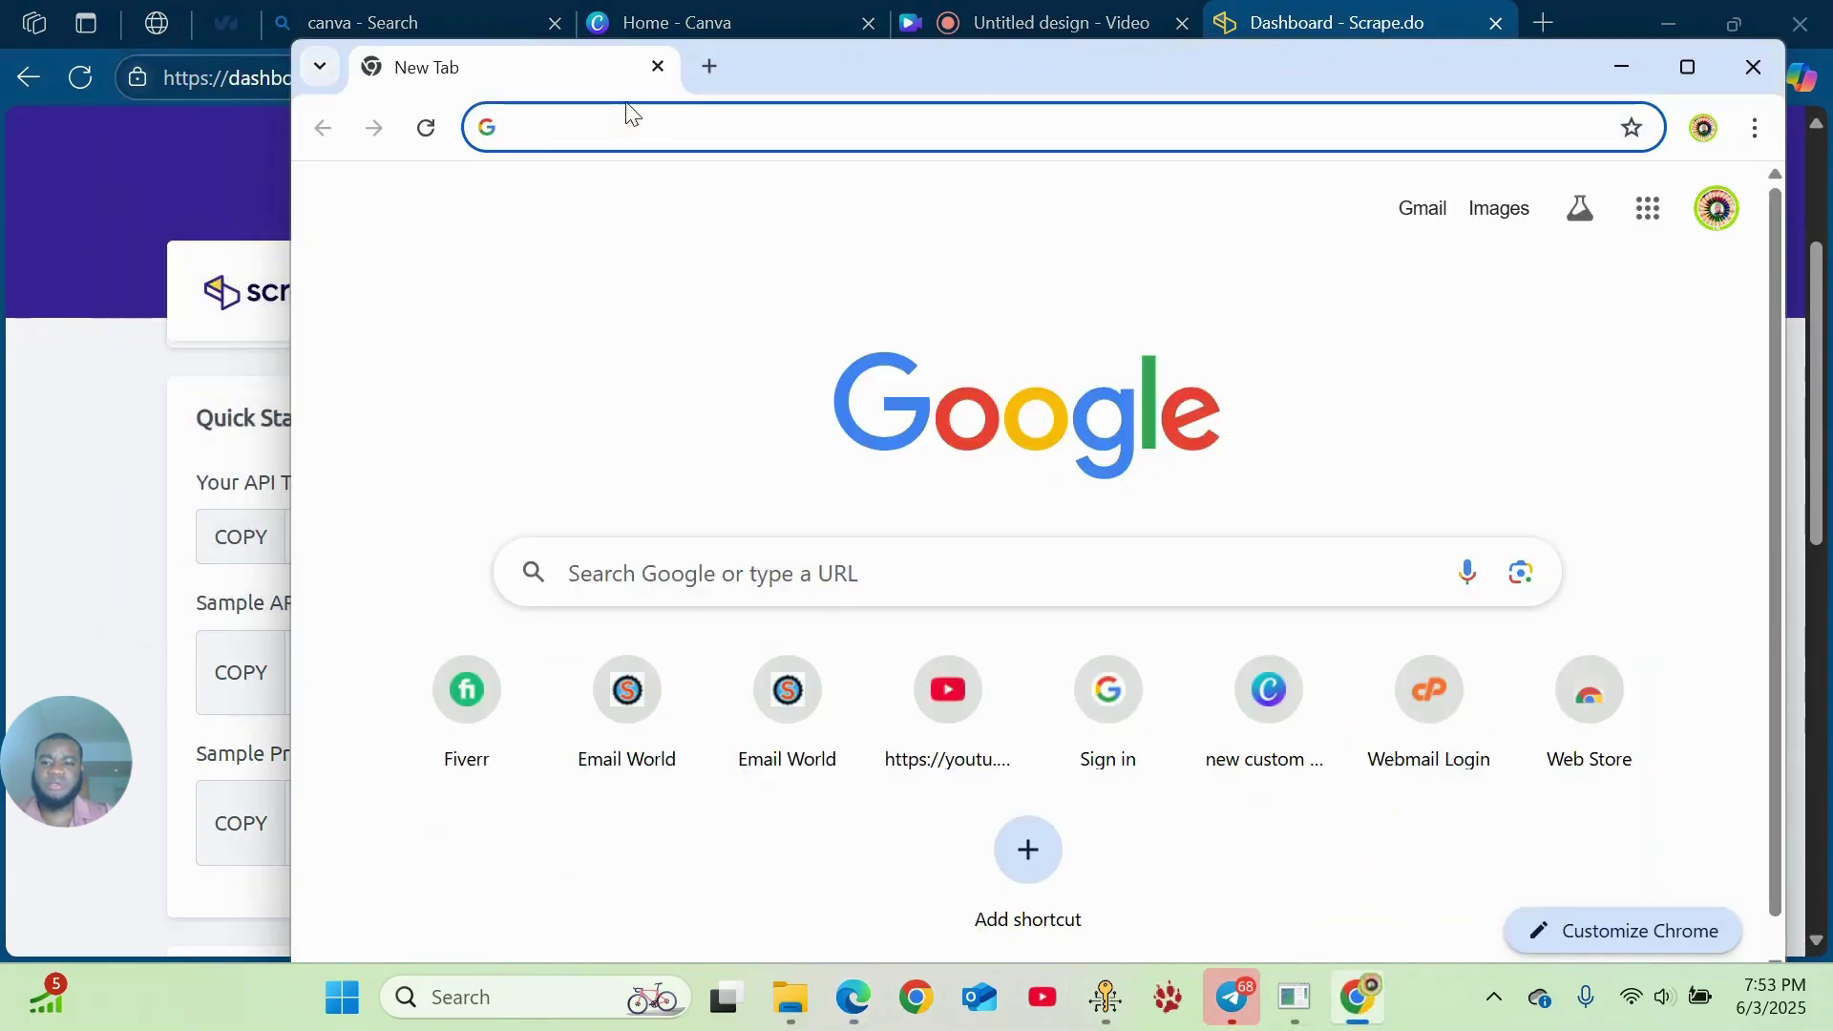
pyautogui.rightClick(616, 128)
pyautogui.click(724, 363)
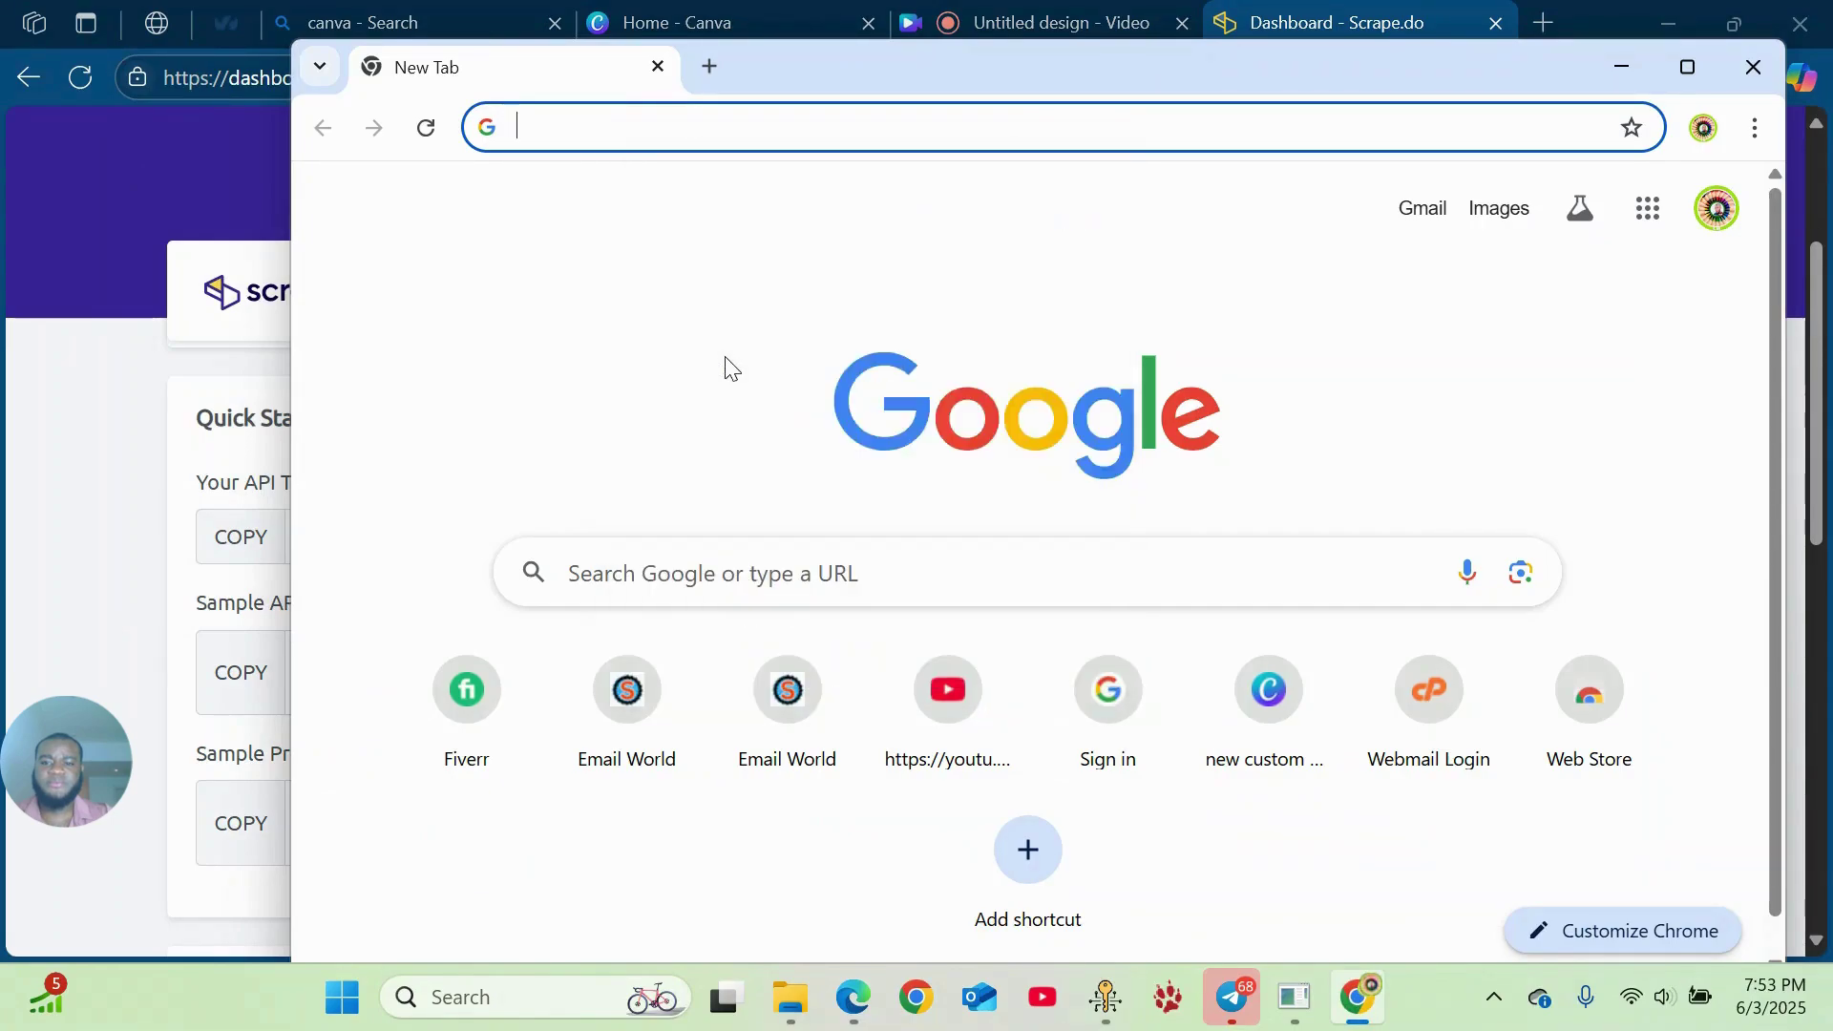
pyautogui.press('Return')
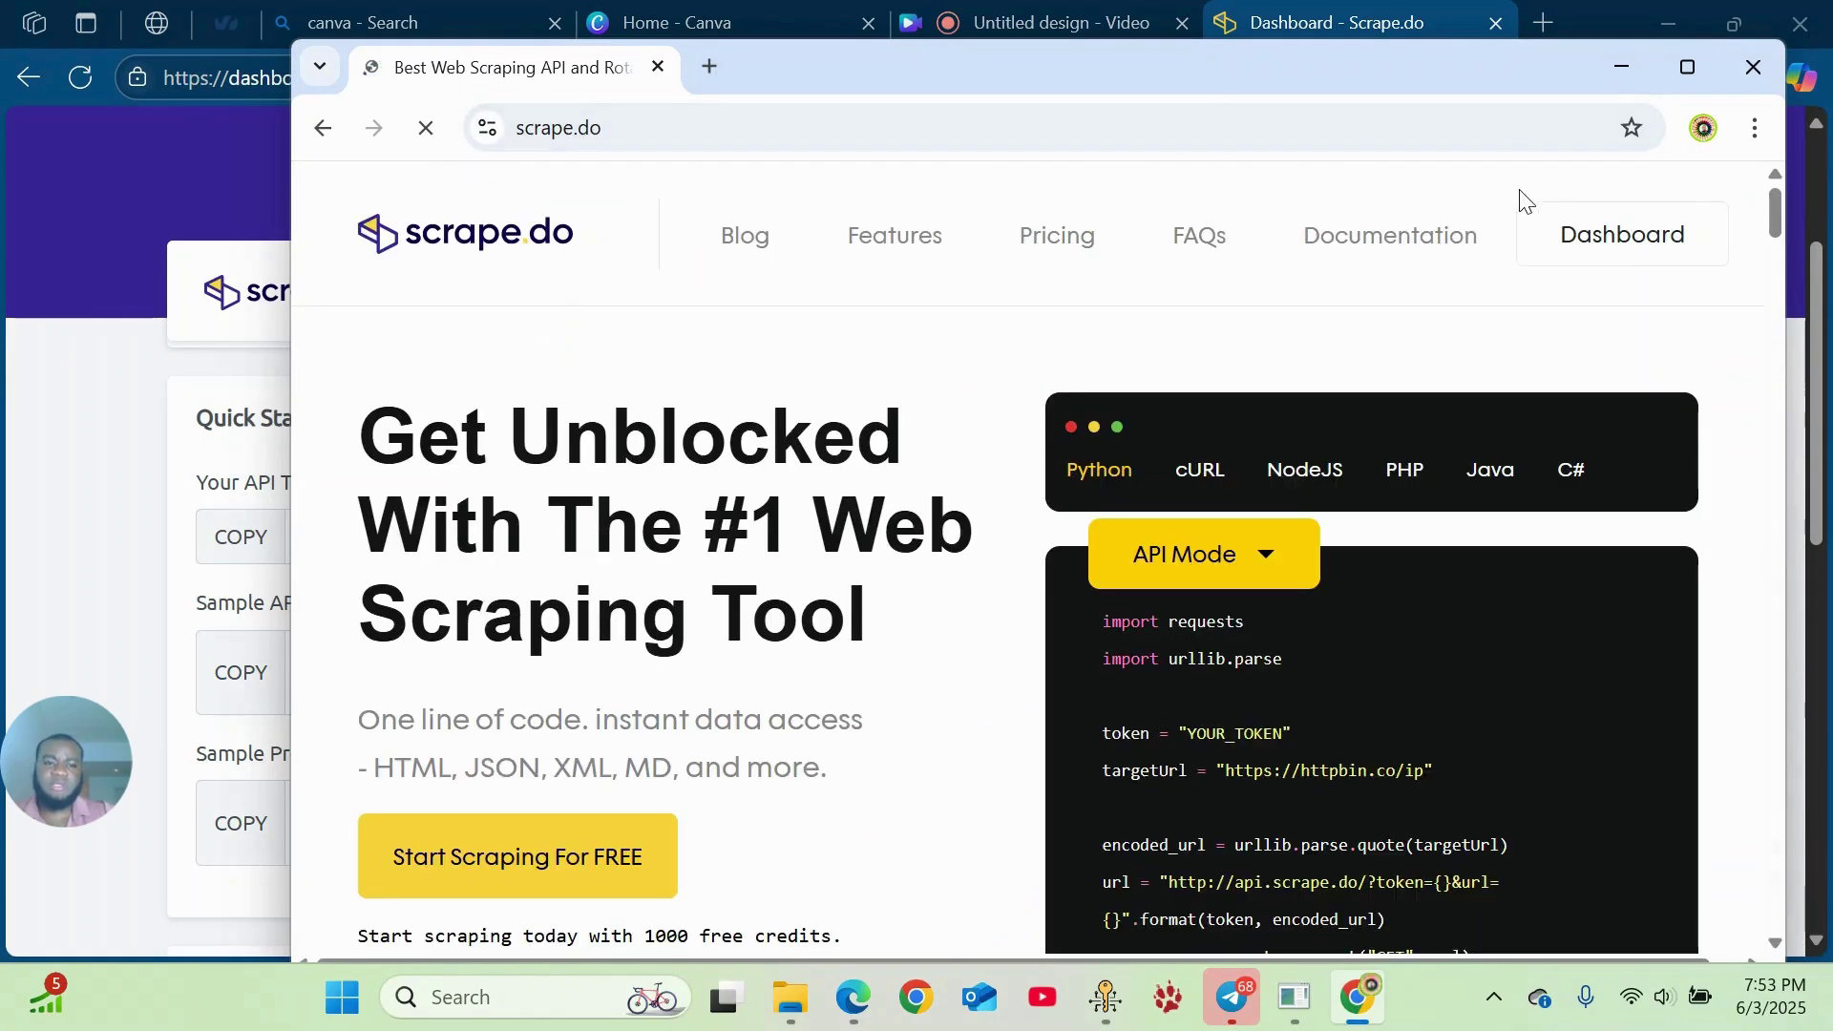
# - Maximize the Chrome window and accept the Scrape.do cookie notice
pyautogui.click(1688, 67)
pyautogui.scroll(-5, 1021, 587)
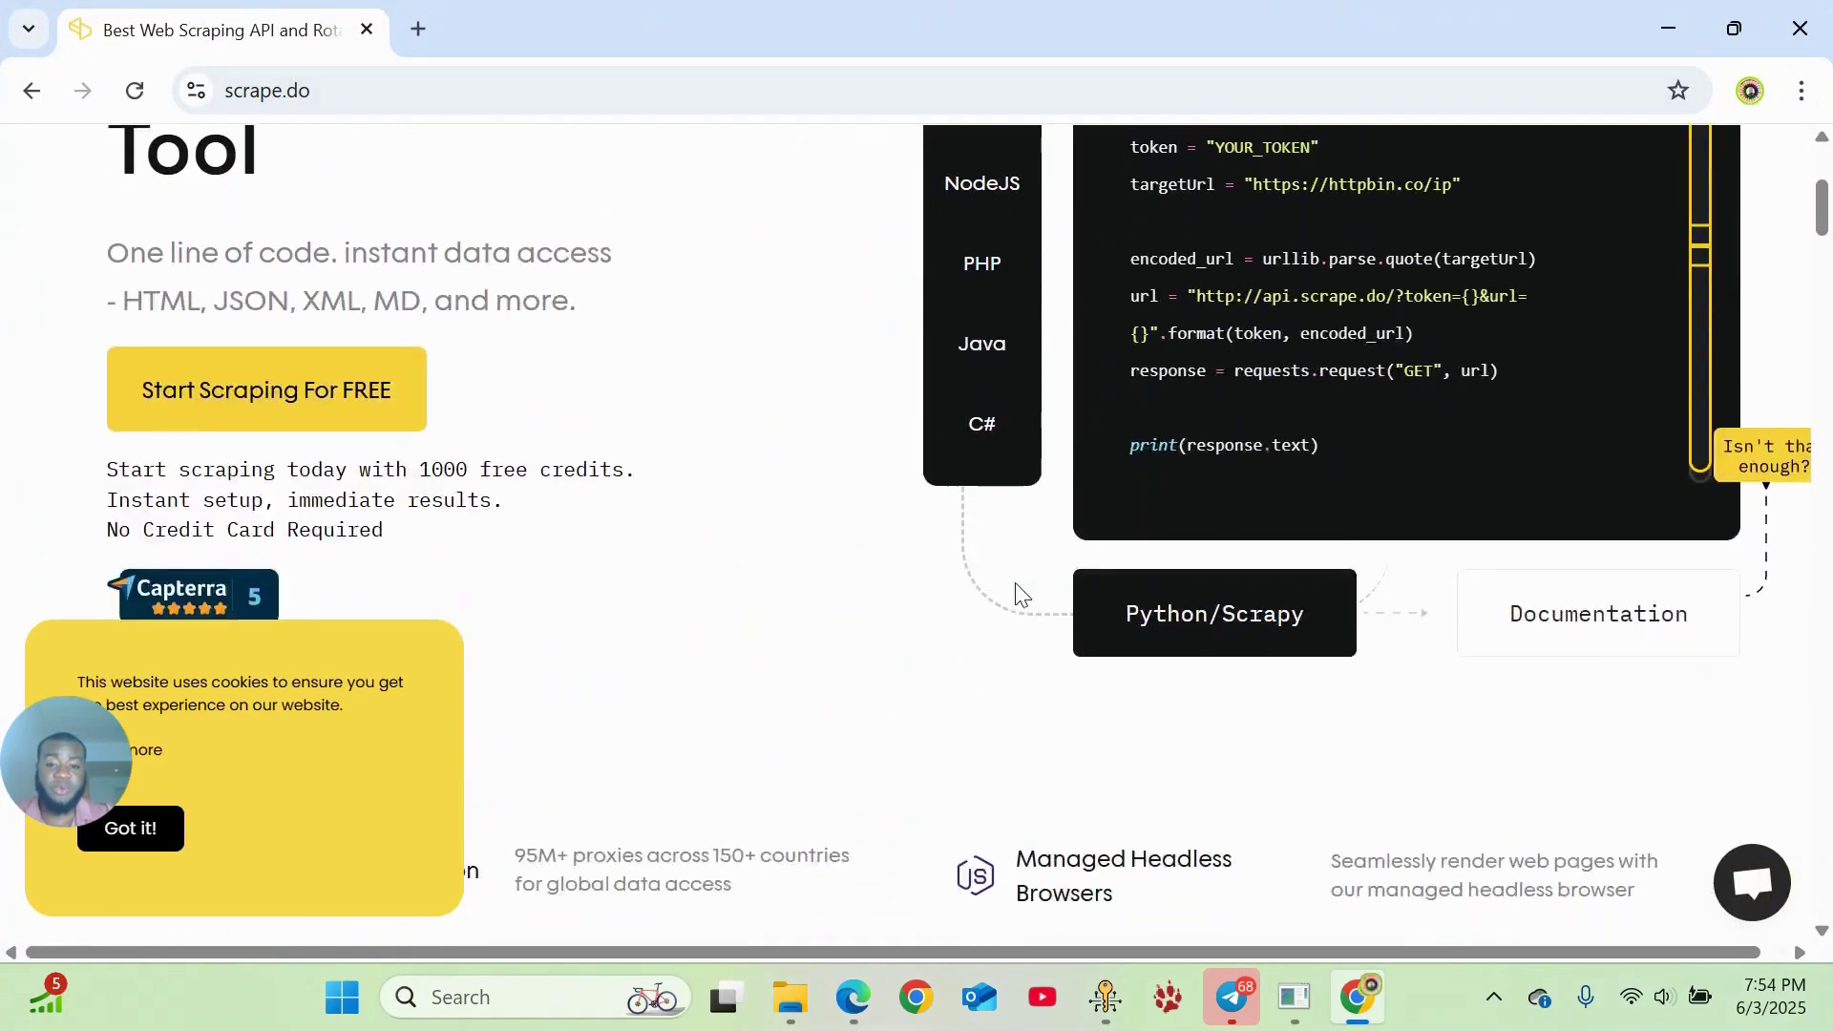
pyautogui.scroll(5, 1026, 592)
pyautogui.click(135, 828)
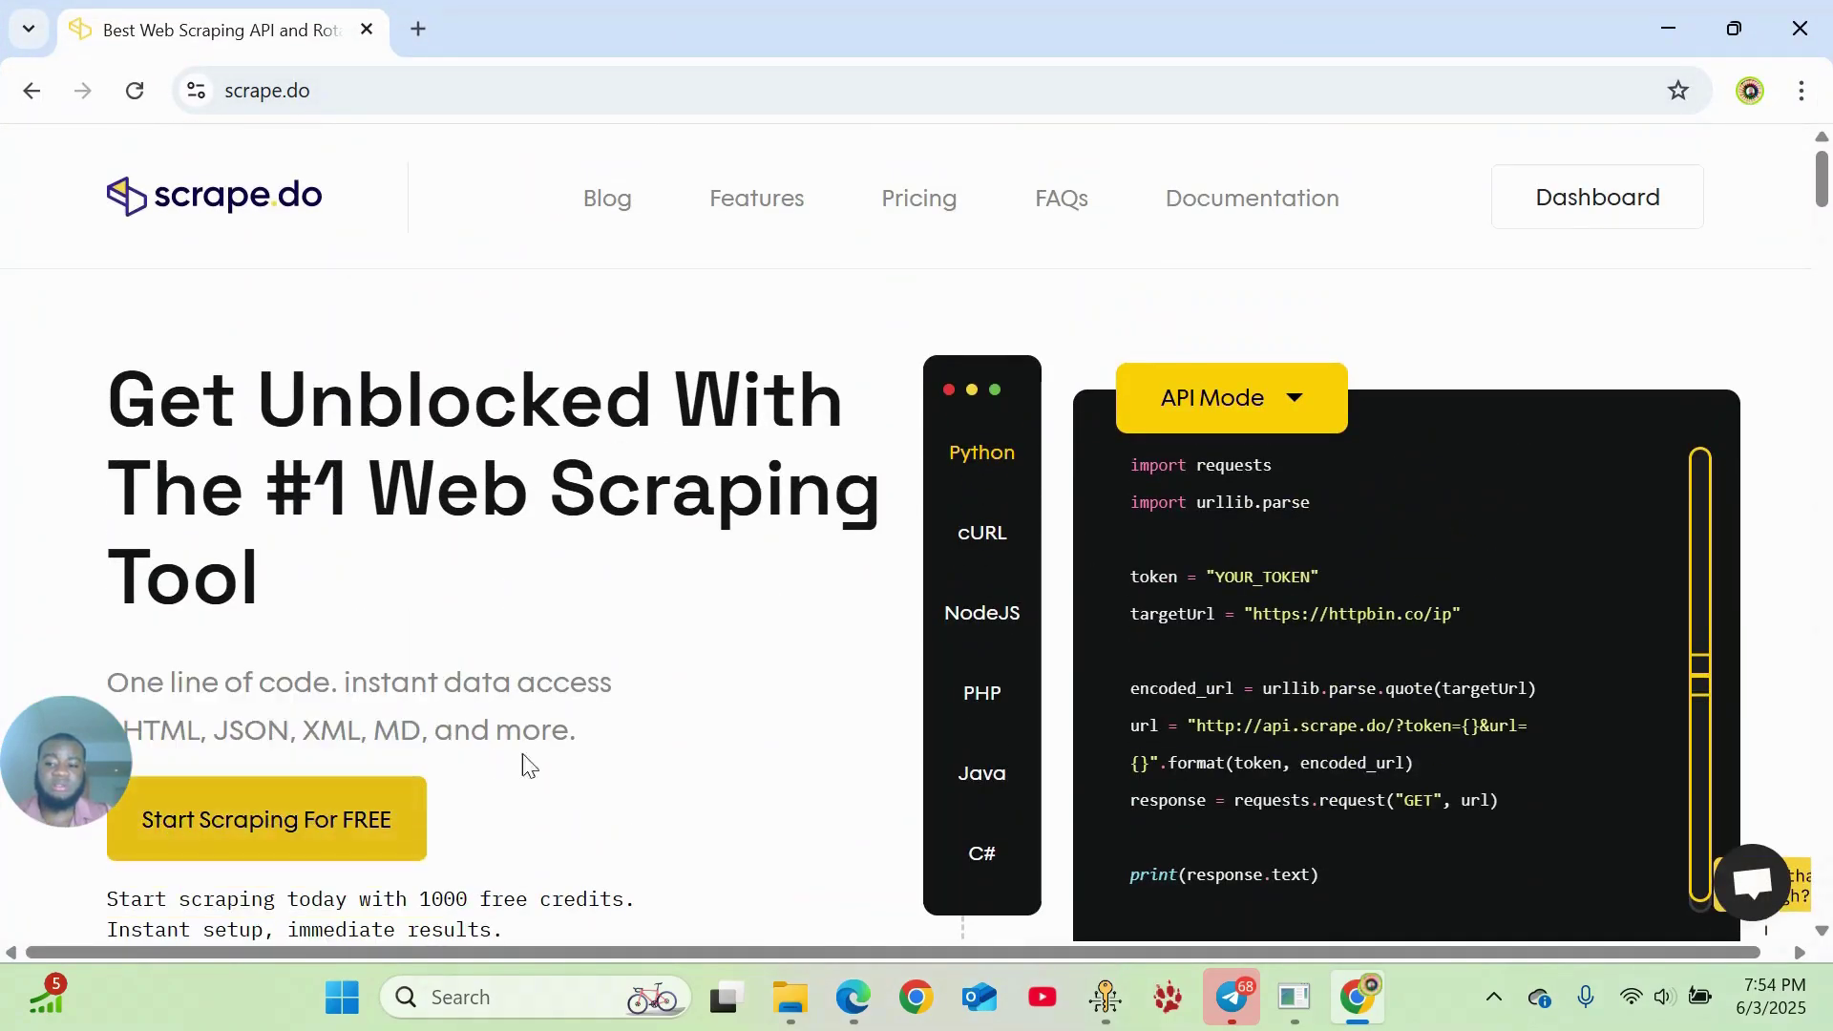
# - Sign in to the Scrape.do dashboard with the Google account of the Chrome profile and approve sharing its details
pyautogui.click(1611, 212)
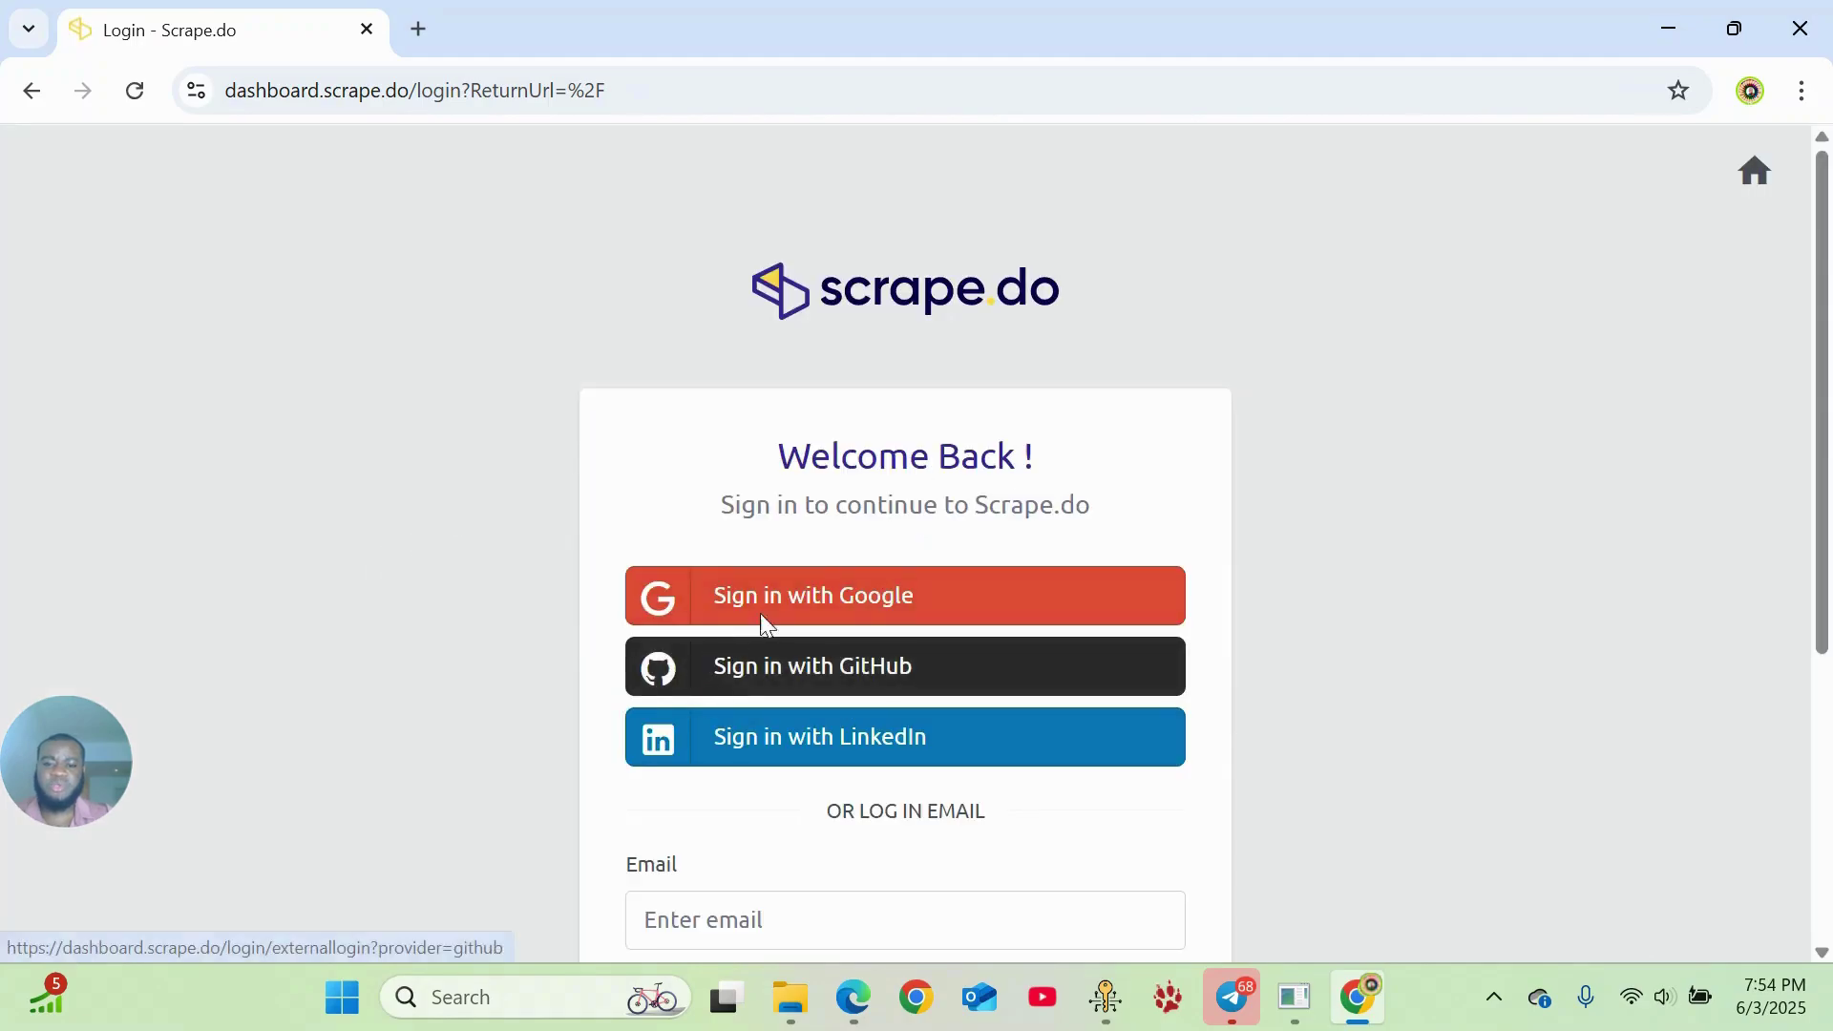
pyautogui.click(768, 604)
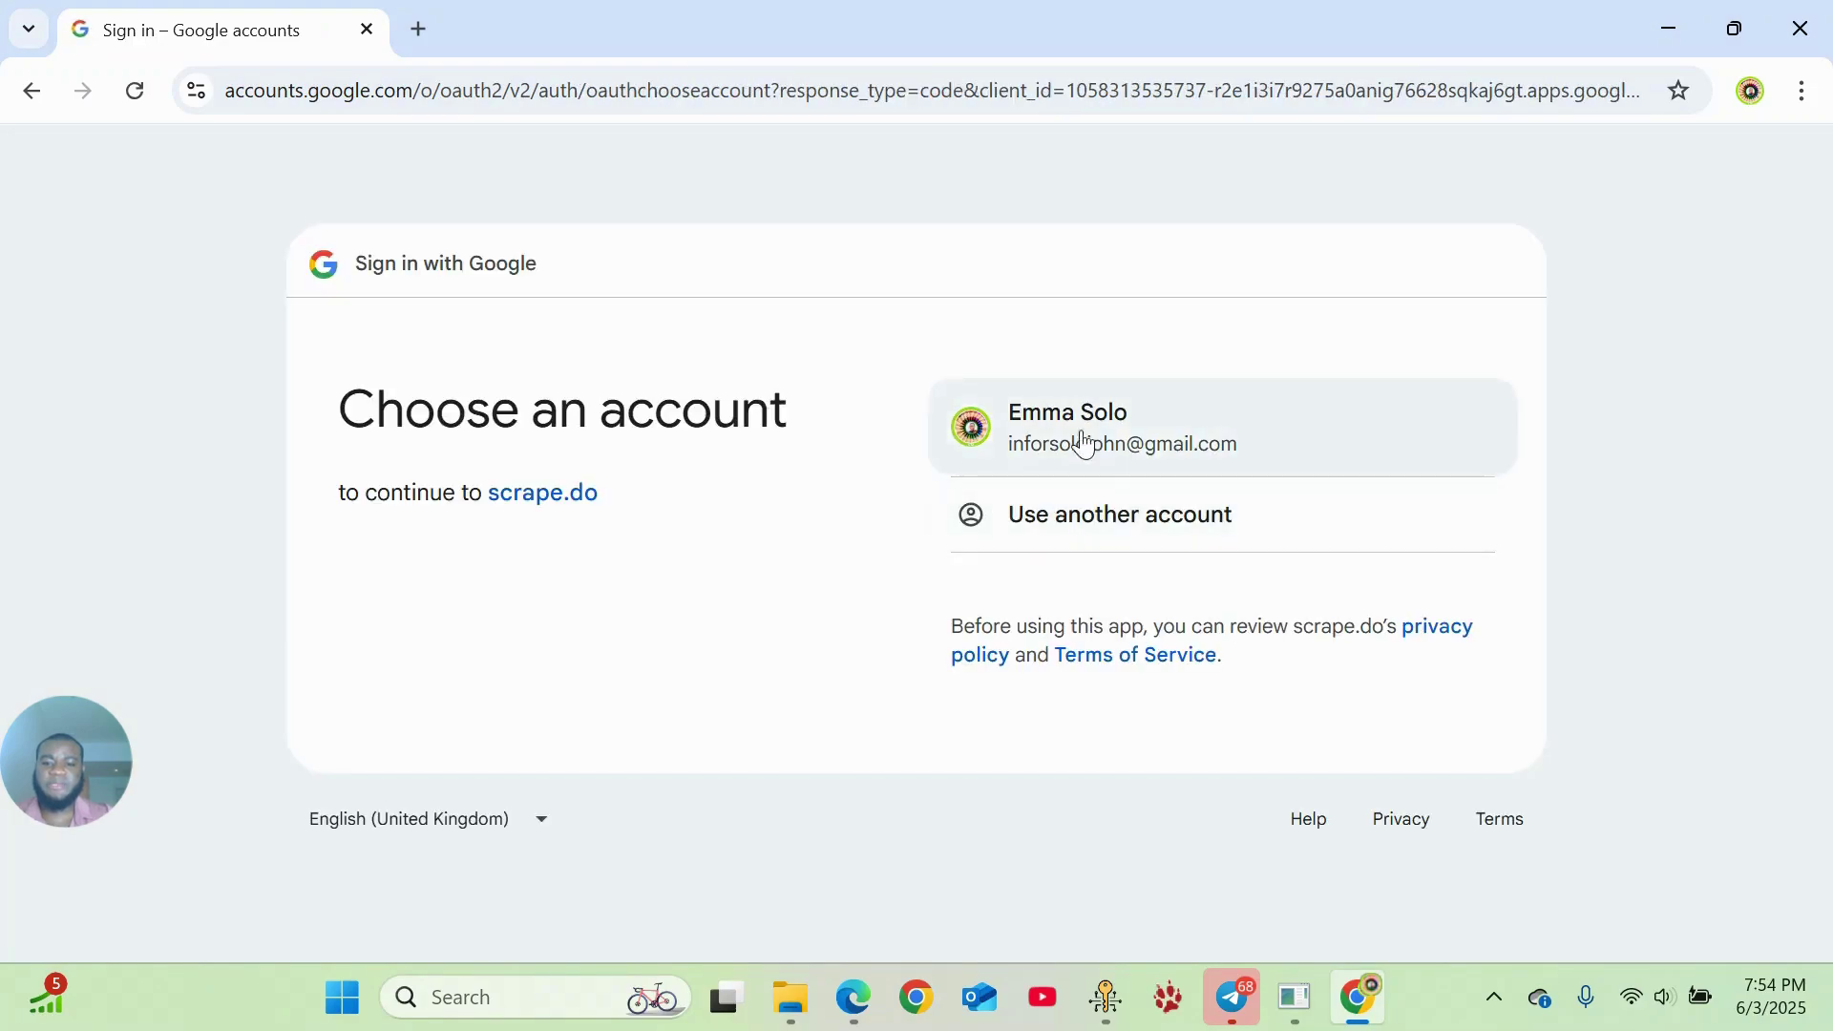
pyautogui.click(1091, 440)
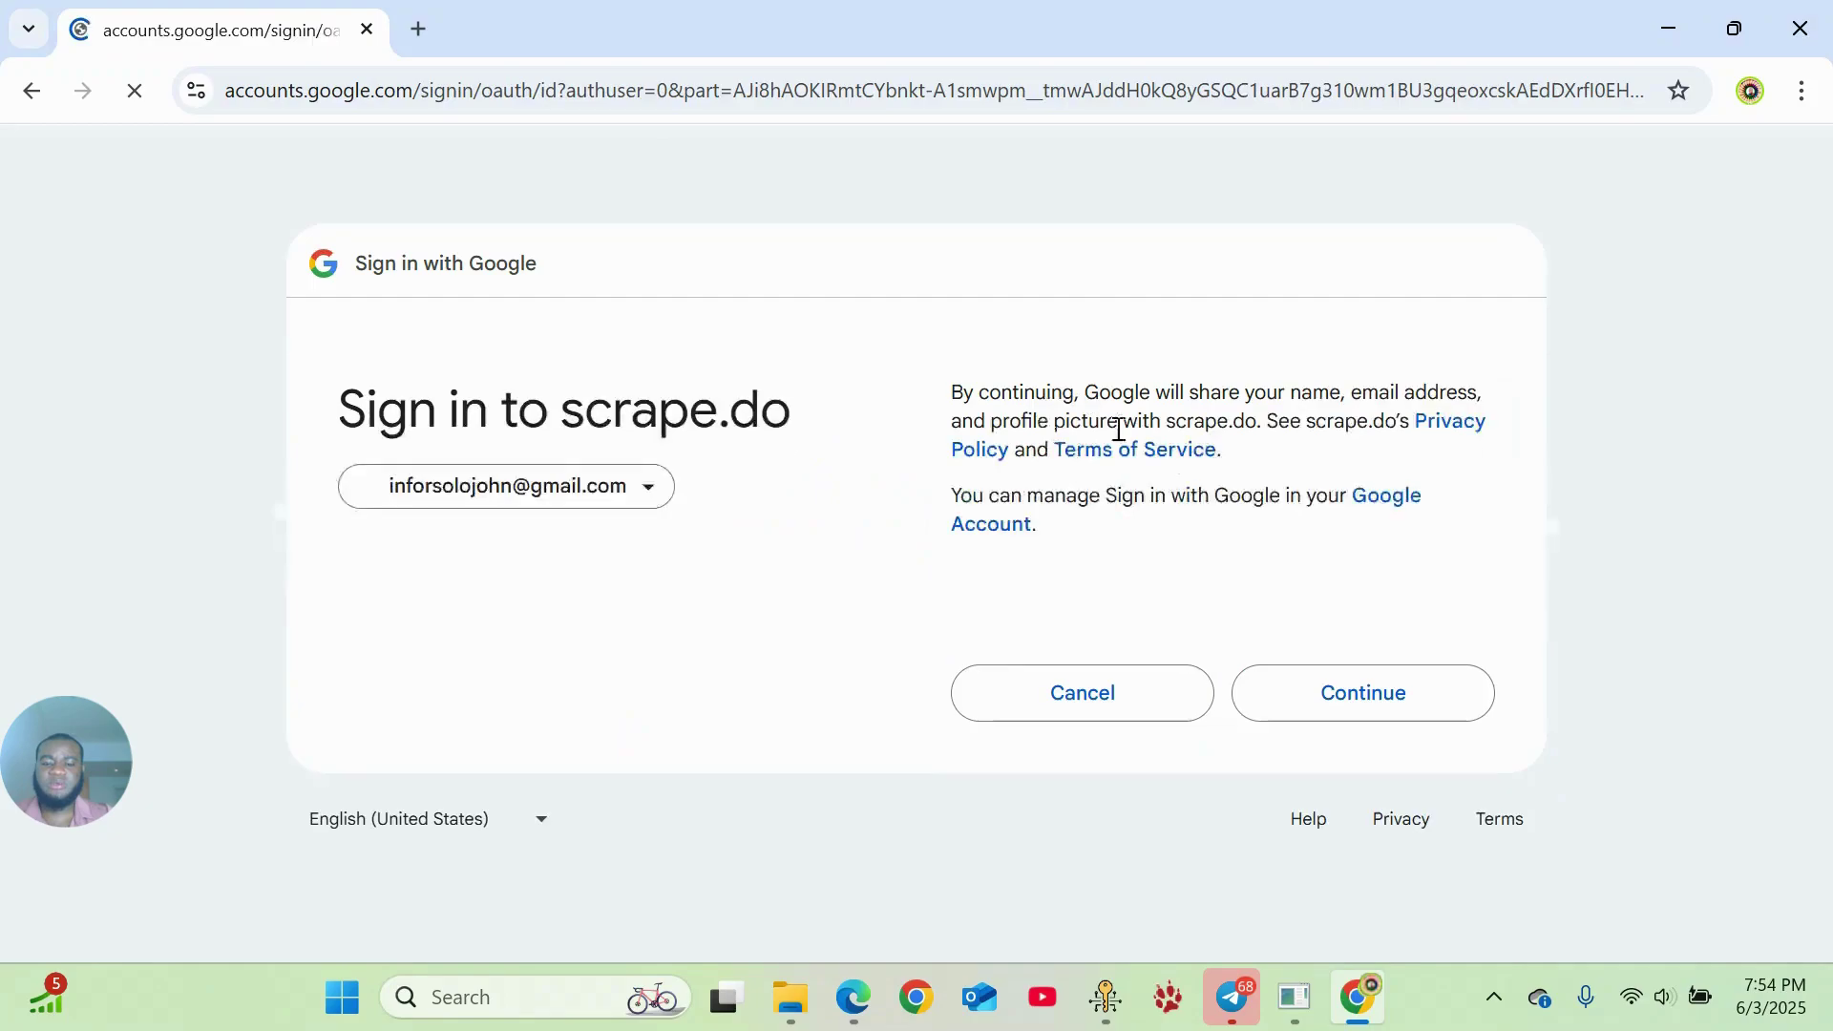
pyautogui.click(1335, 701)
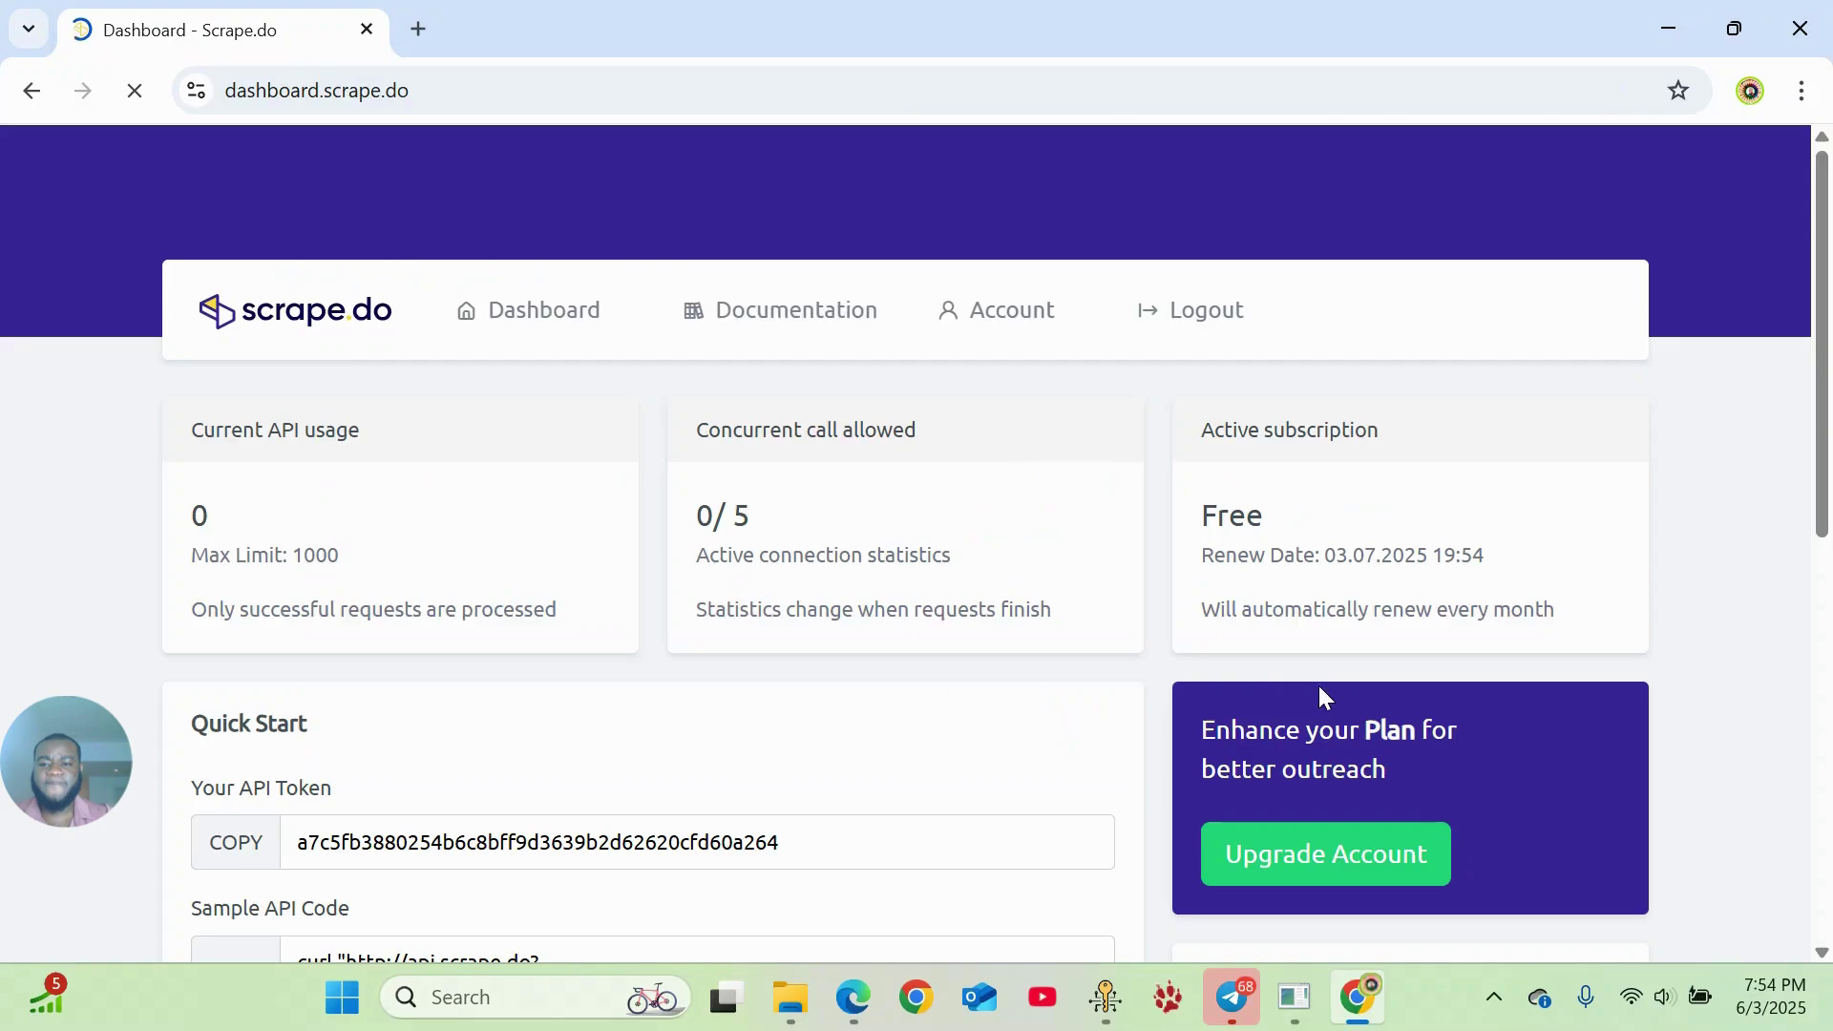
# - Copy the new account's API token from the Quick Start section of the Scrape.do dashboard
pyautogui.scroll(-3, 598, 602)
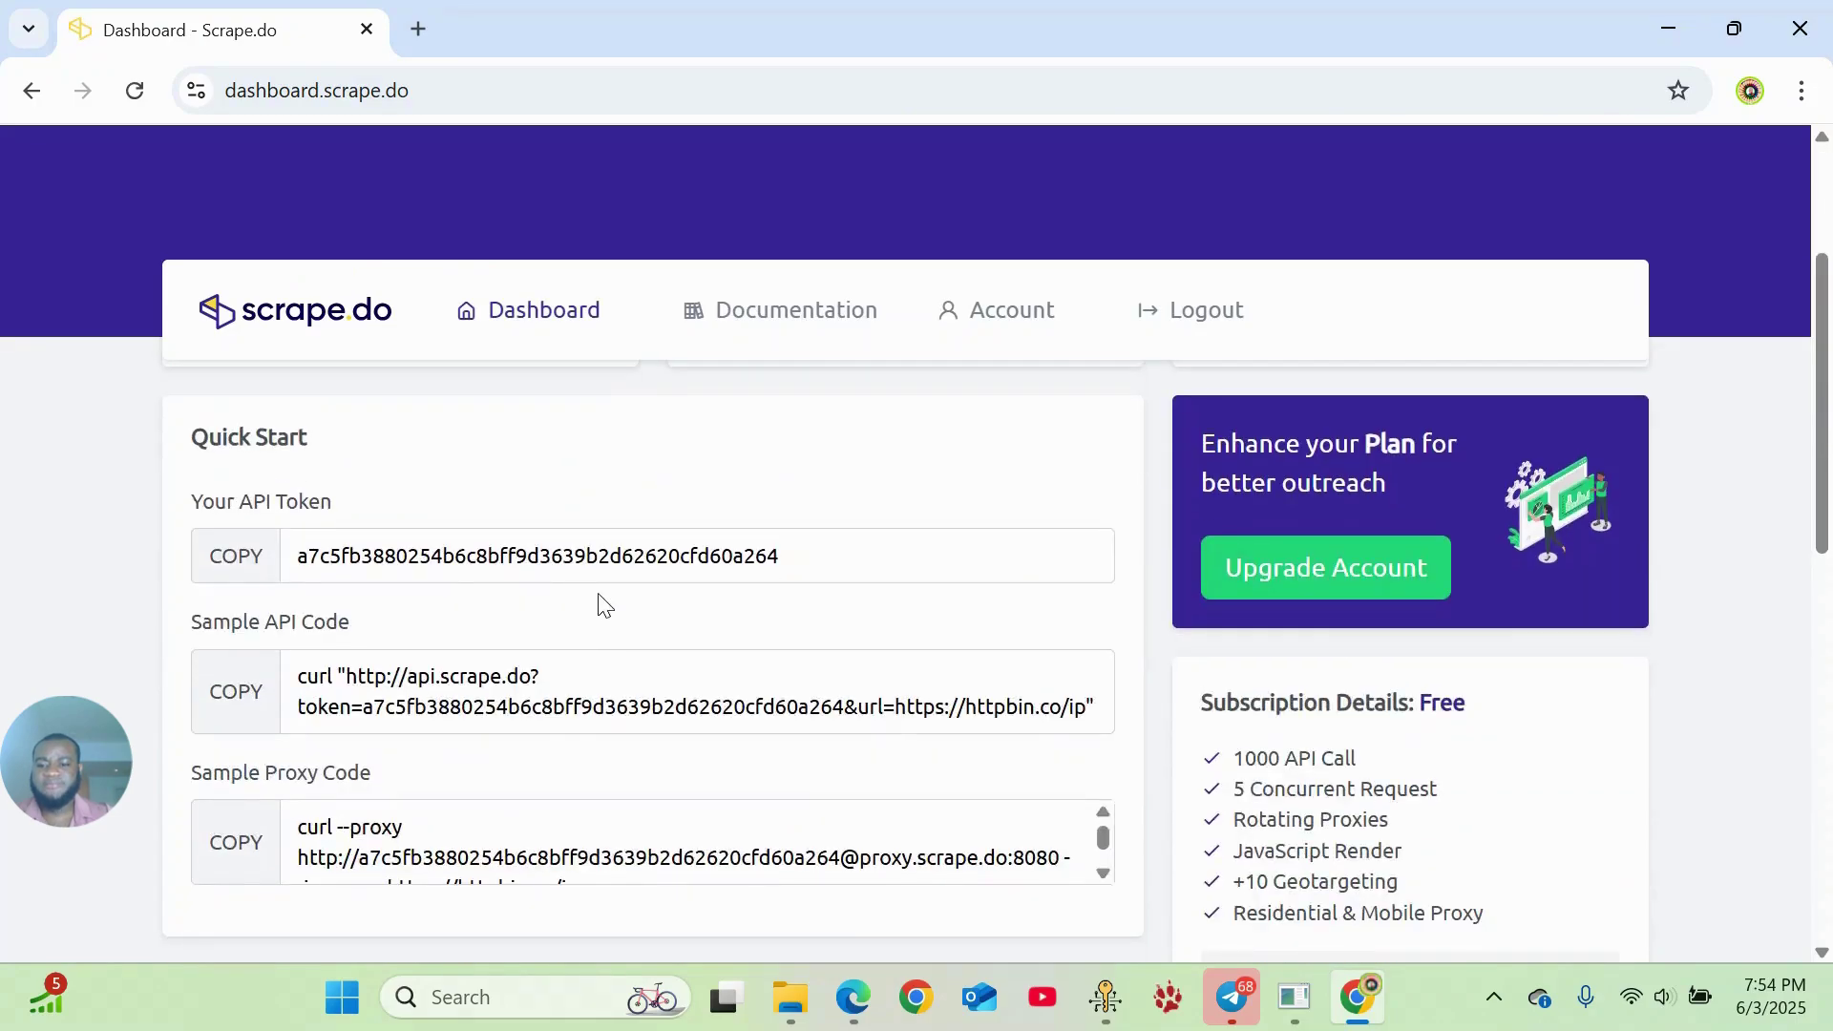
pyautogui.doubleClick(517, 557)
pyautogui.rightClick(523, 561)
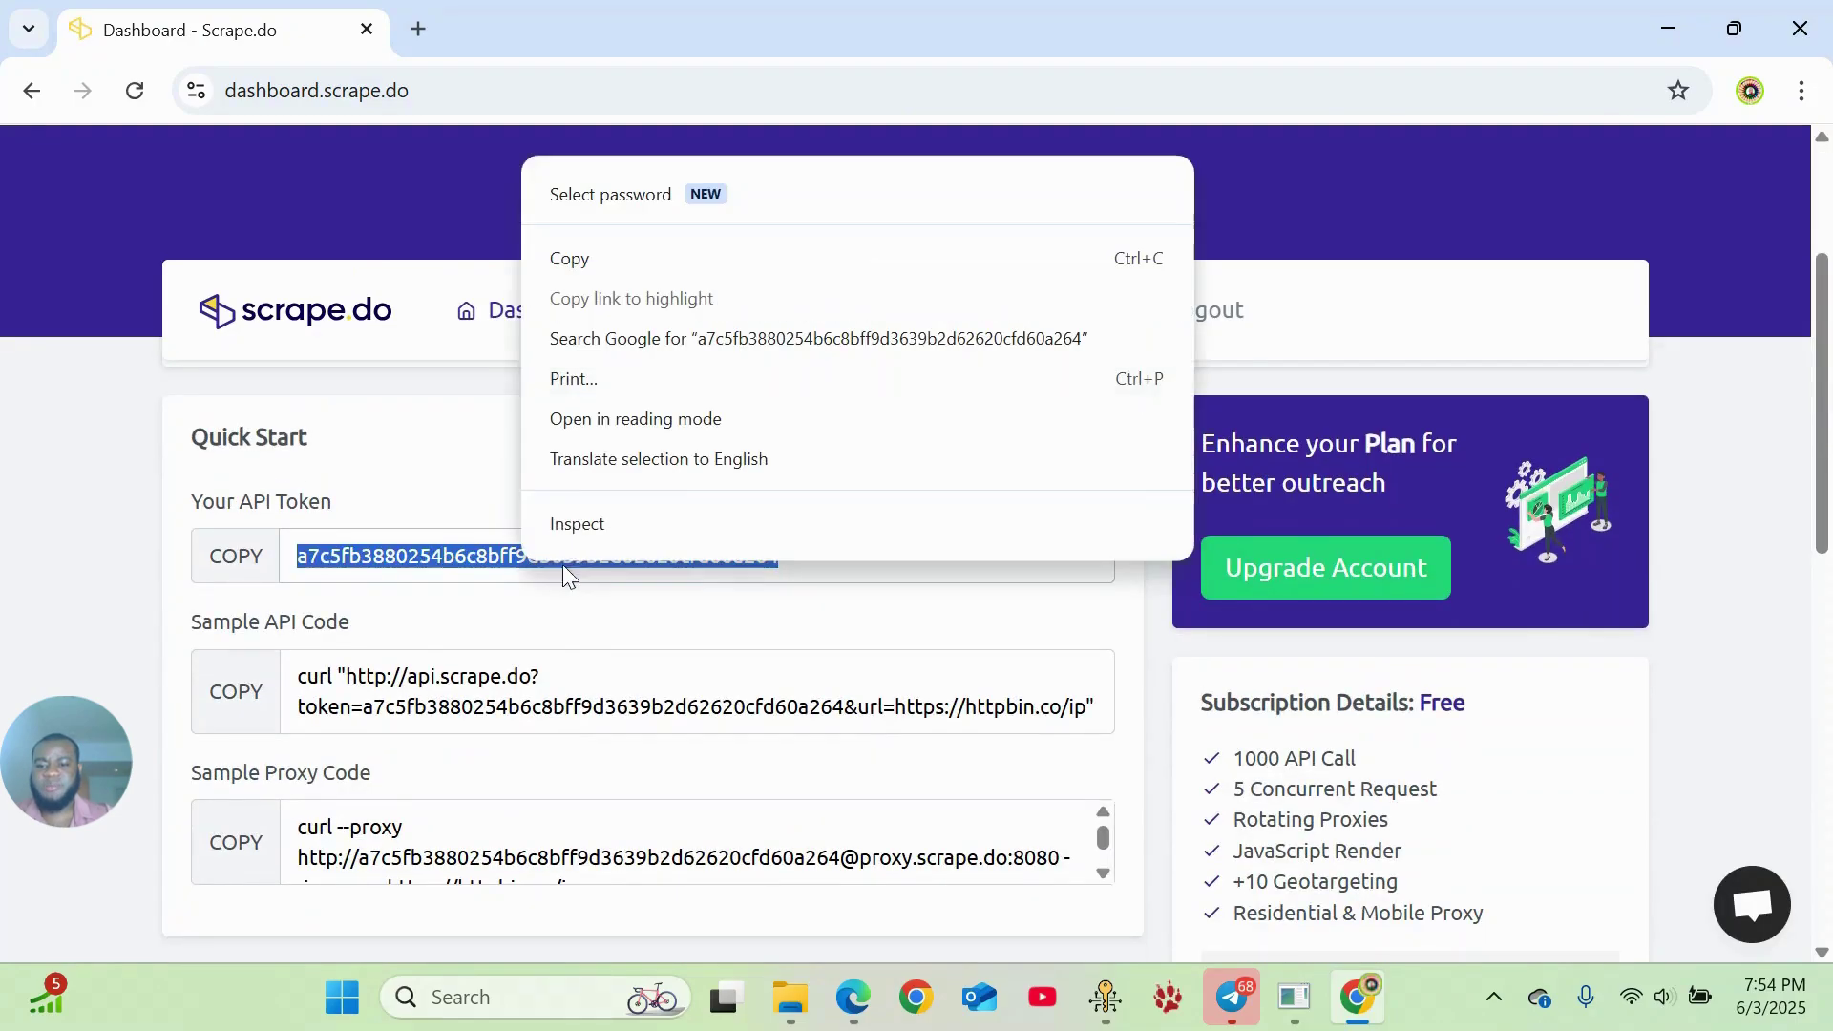
pyautogui.click(569, 261)
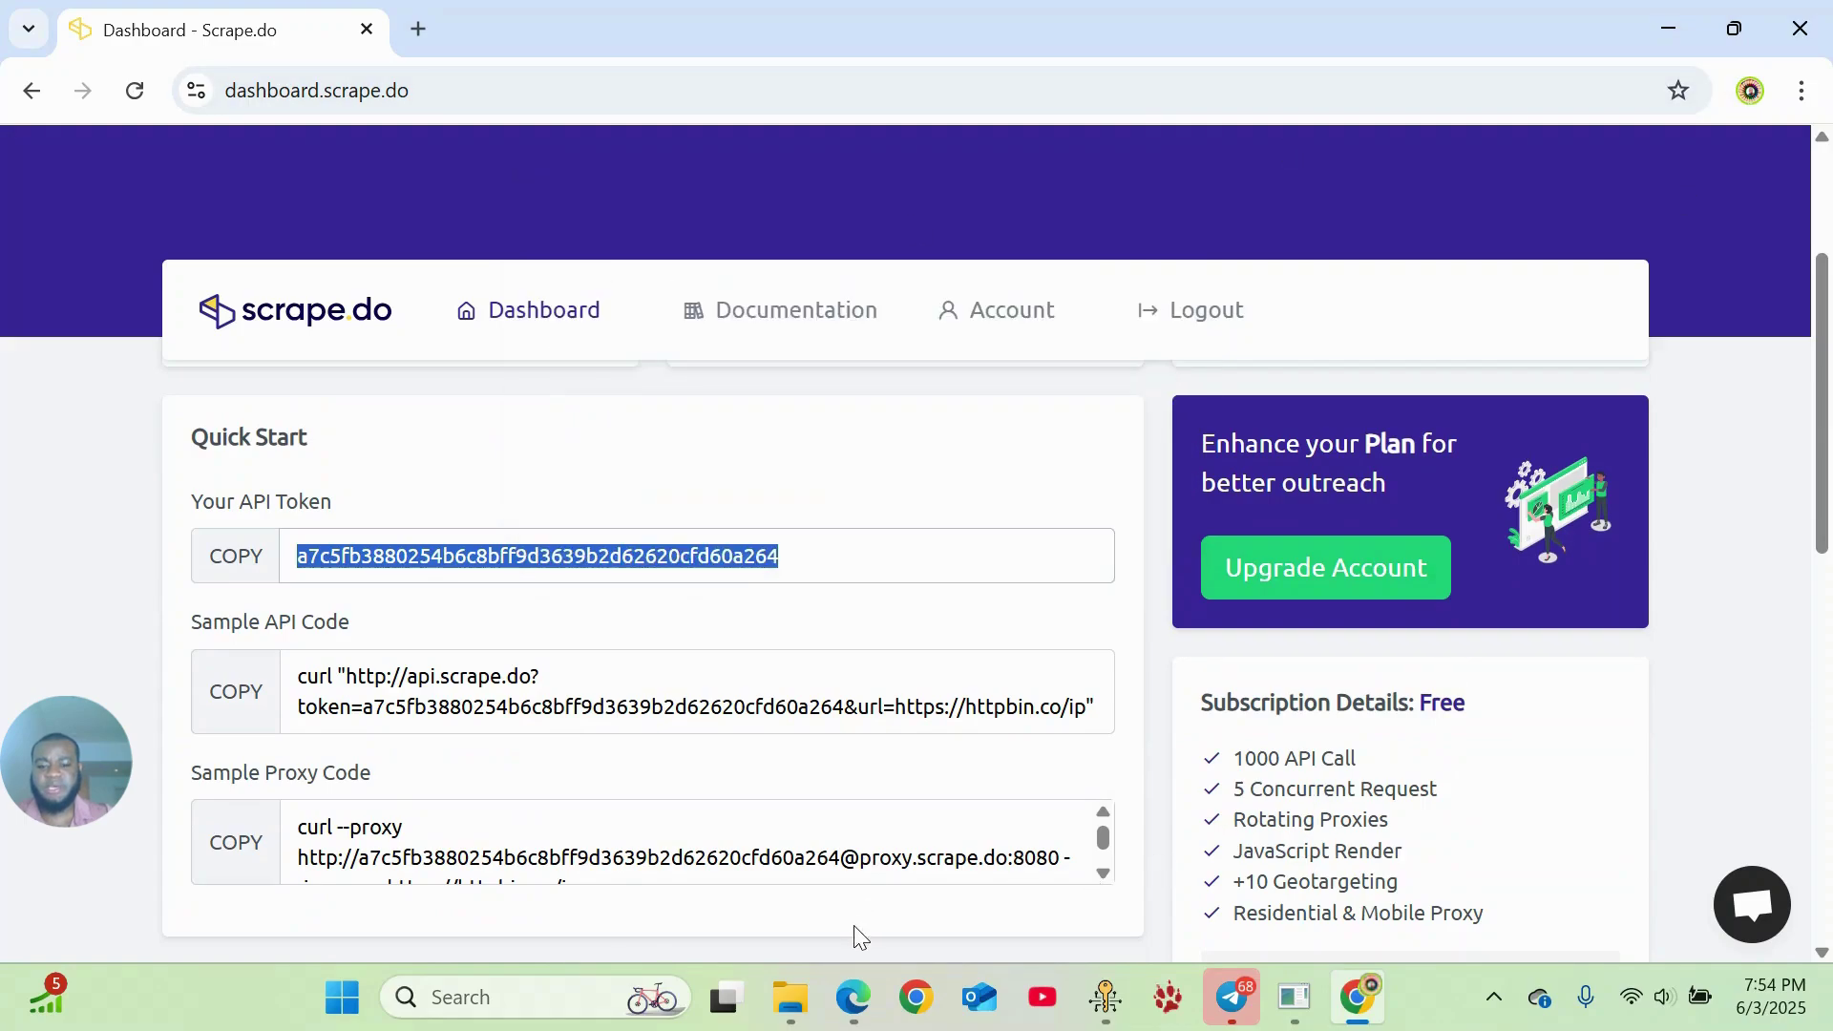
pyautogui.click(909, 463)
# - Examine the free plan's maximum API usage limit and the account's API token on the dashboard
pyautogui.scroll(3, 448, 498)
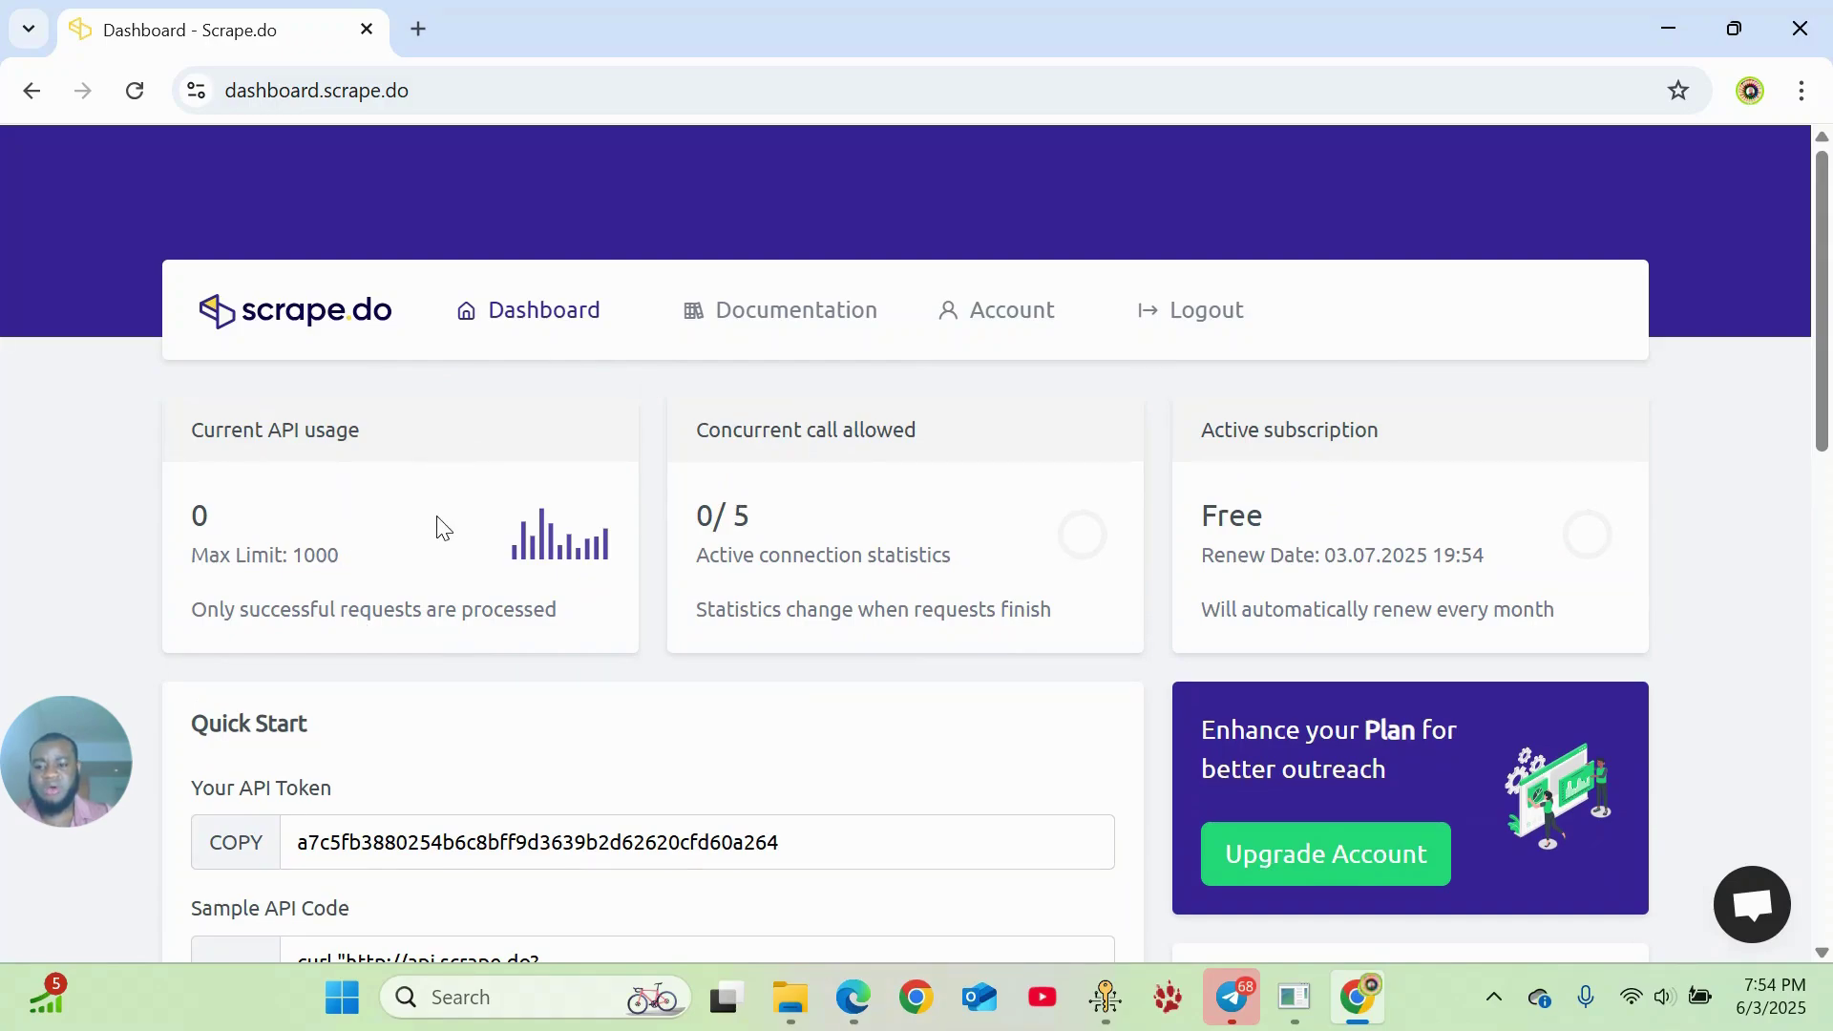
pyautogui.moveTo(366, 572); pyautogui.dragTo(184, 570)
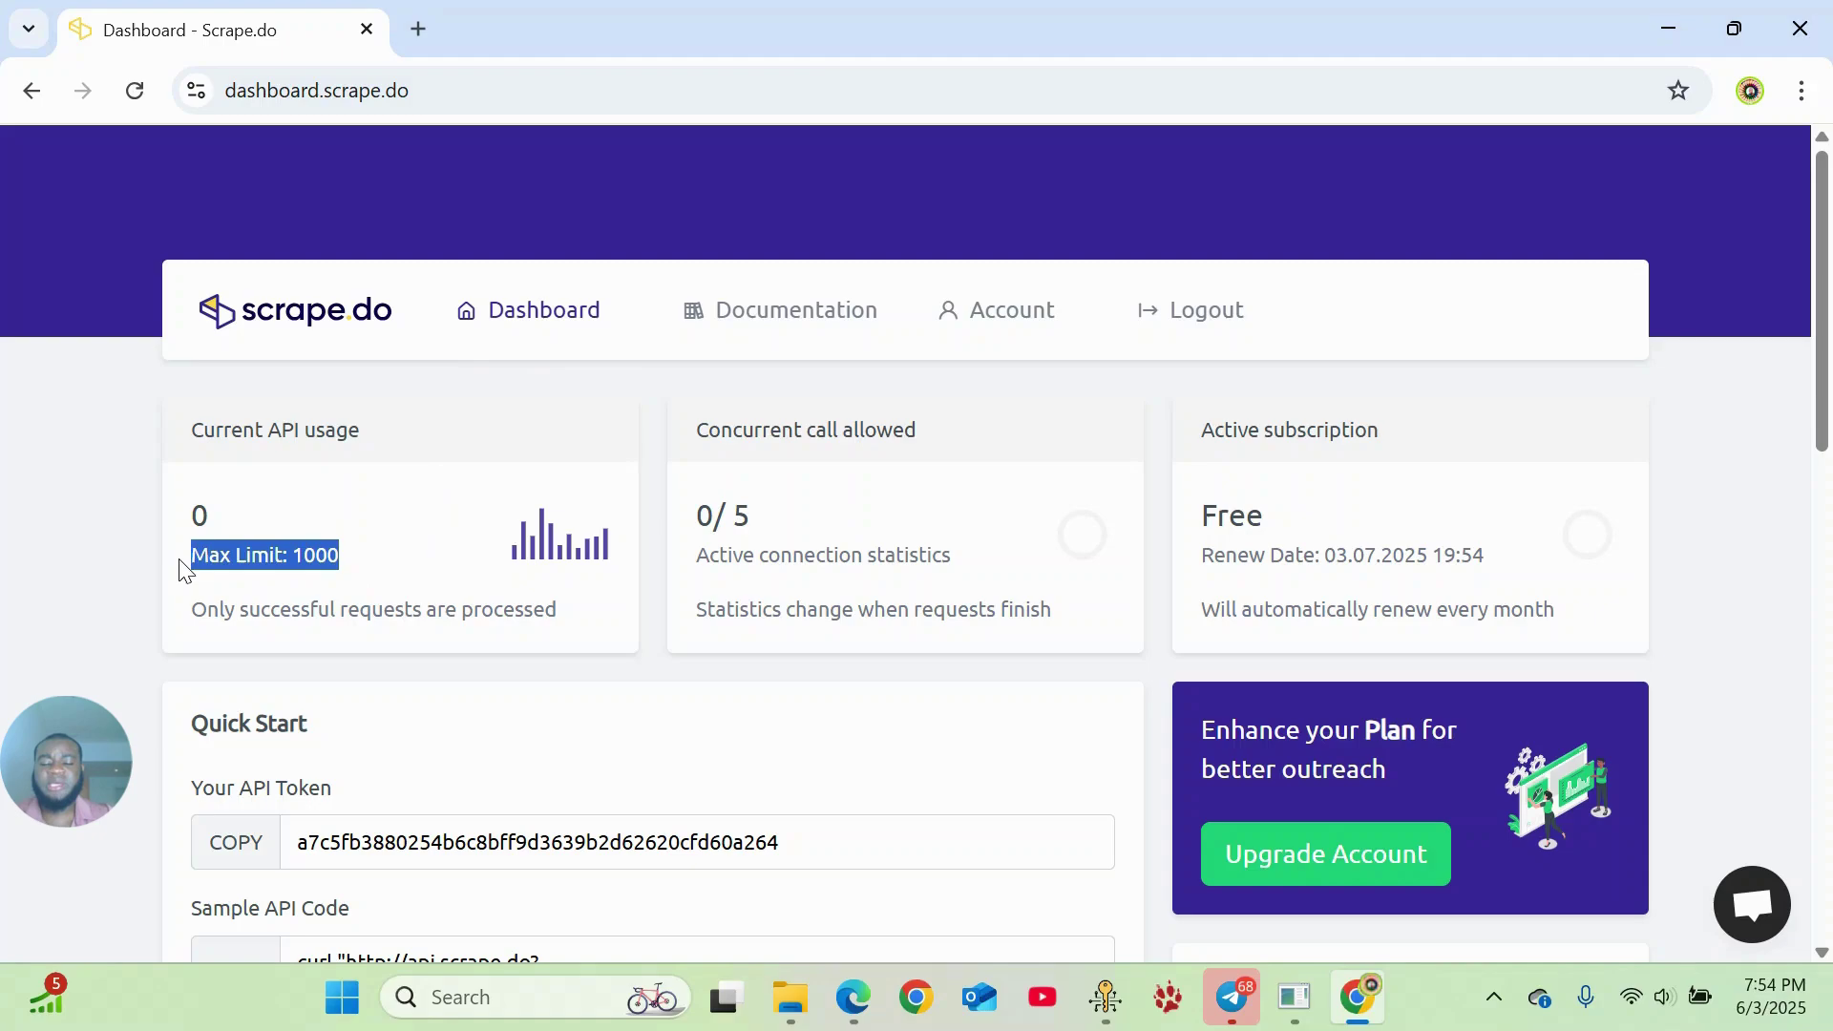
pyautogui.click(367, 570)
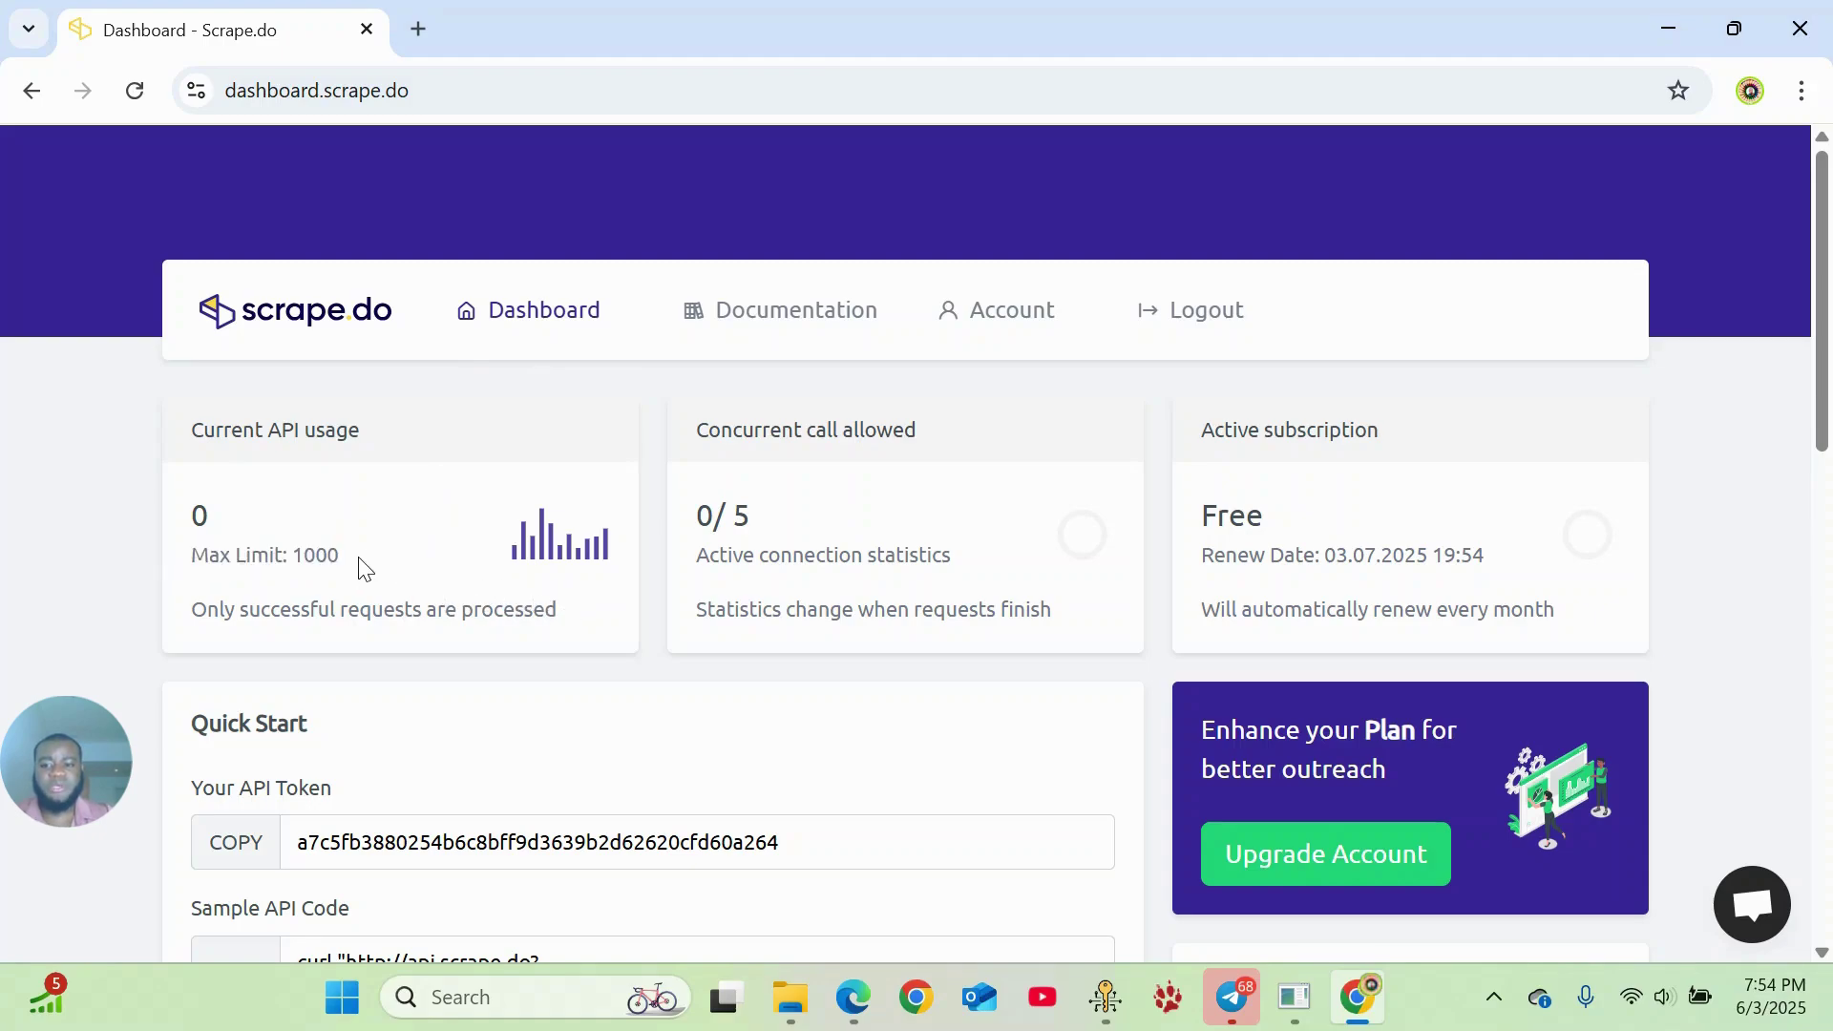
pyautogui.moveTo(341, 552); pyautogui.dragTo(221, 554)
pyautogui.click(417, 570)
pyautogui.scroll(-1, 396, 571)
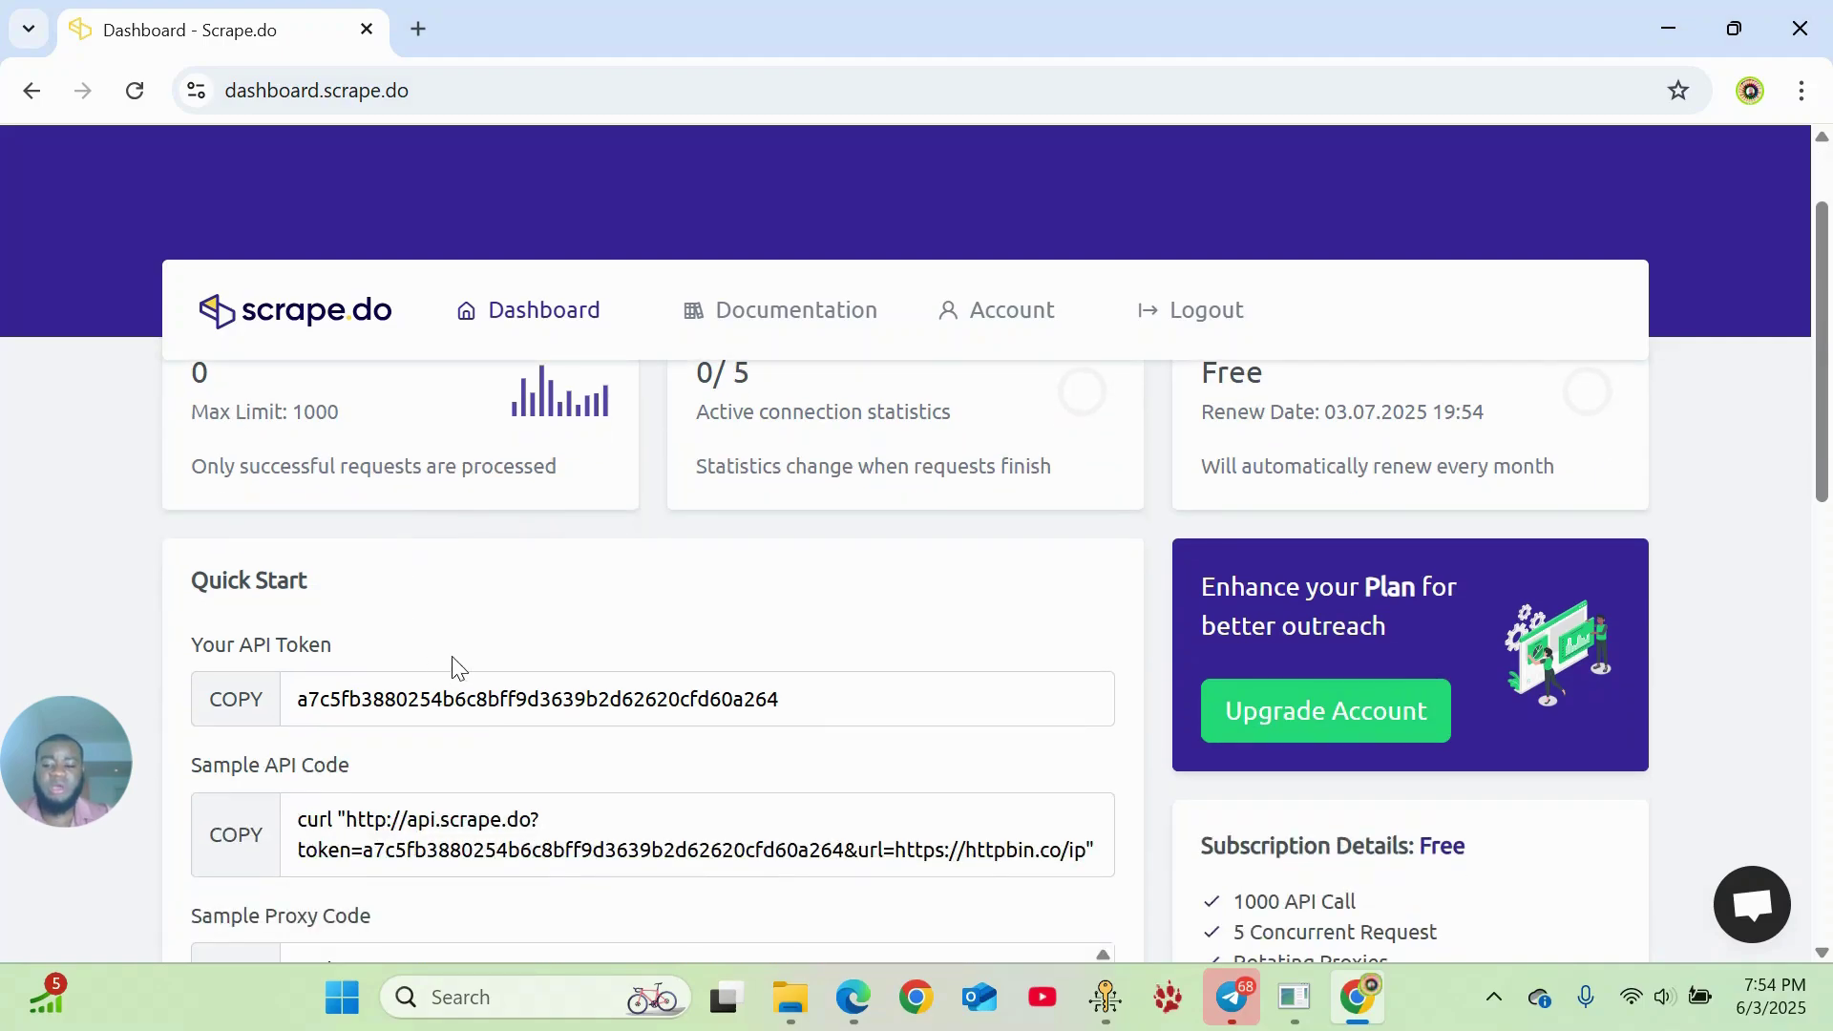
pyautogui.scroll(-1, 454, 668)
pyautogui.scroll(2, 455, 673)
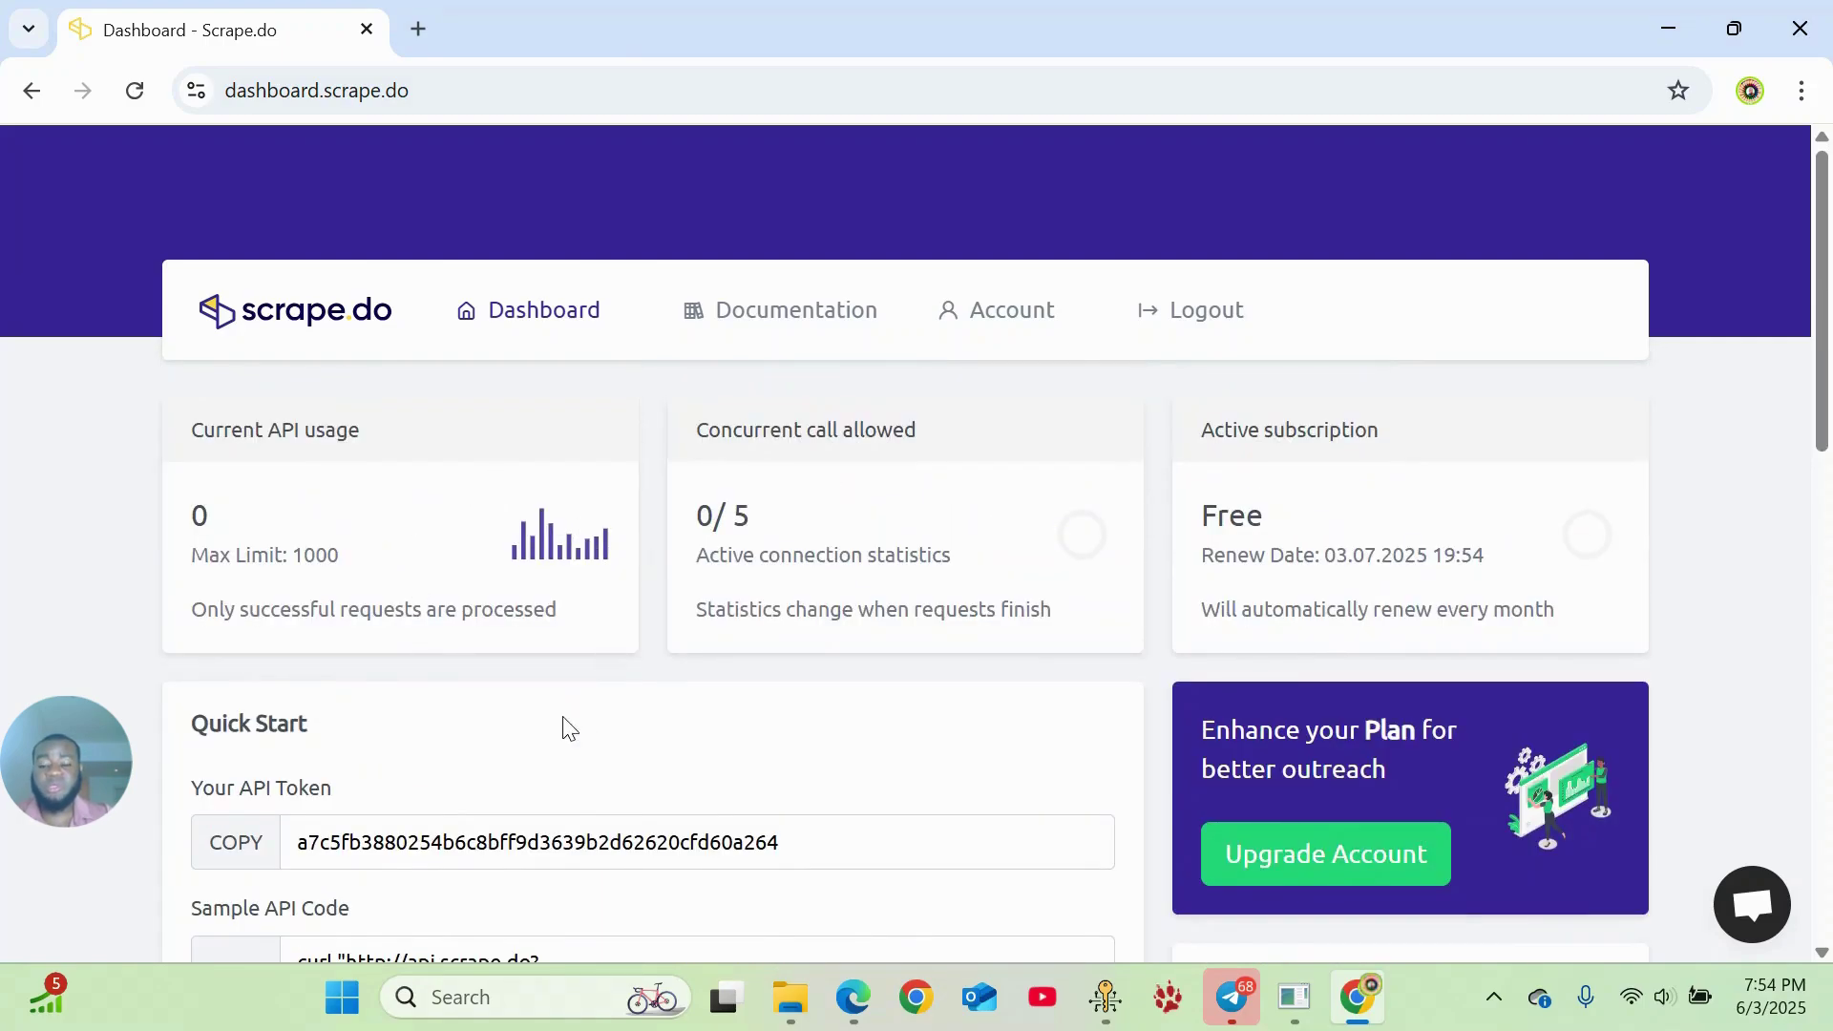
pyautogui.scroll(-1, 569, 727)
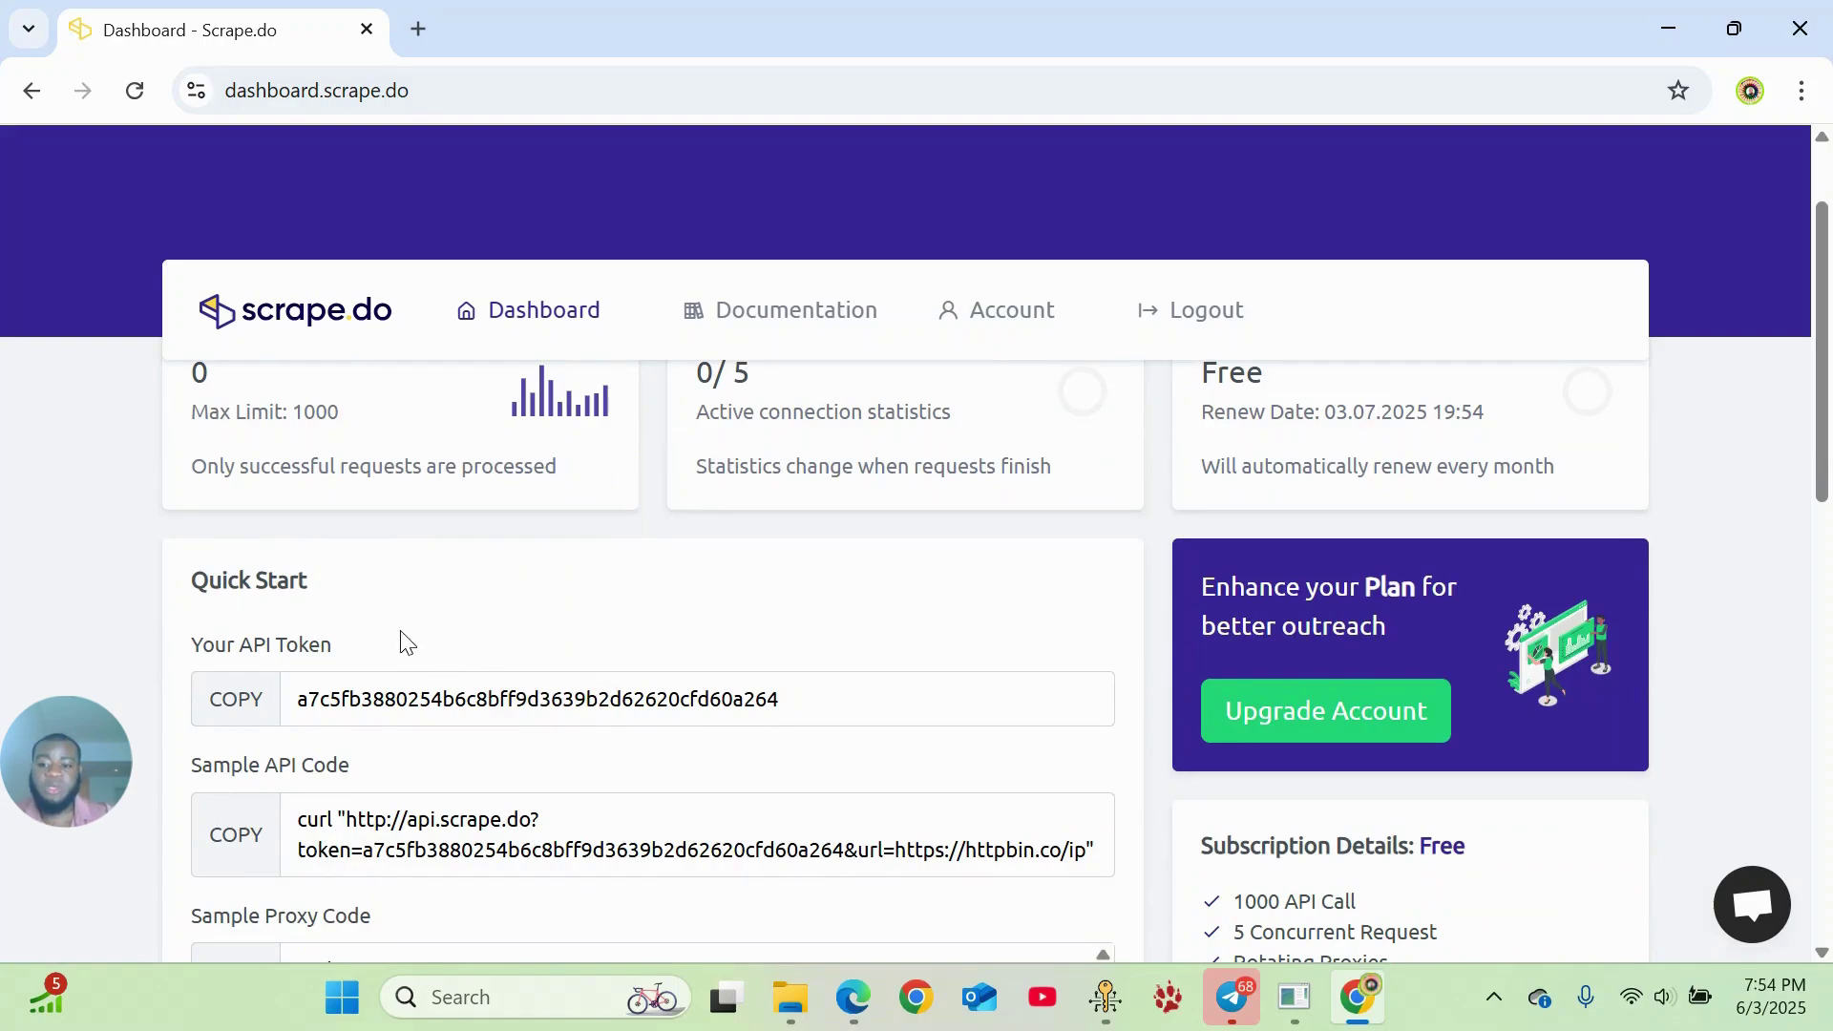
pyautogui.scroll(1, 401, 642)
pyautogui.moveTo(348, 557); pyautogui.dragTo(289, 555)
pyautogui.scroll(-2, 614, 838)
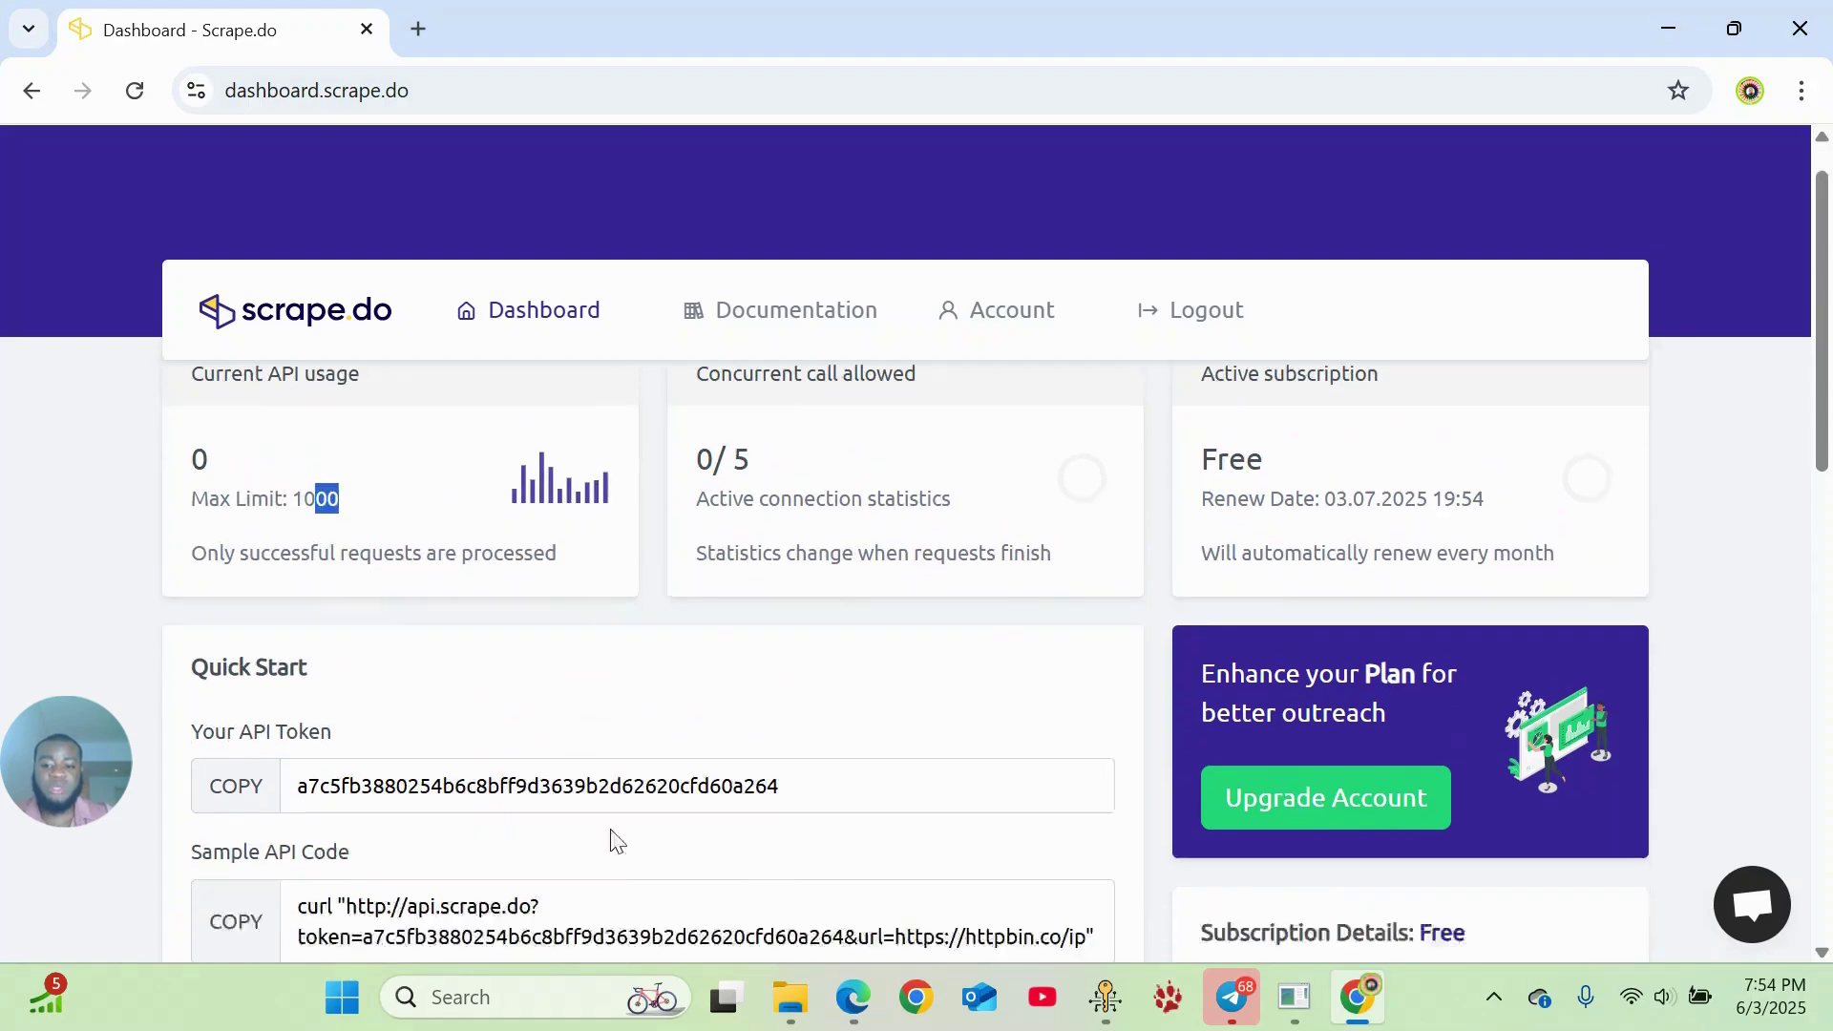
pyautogui.doubleClick(571, 702)
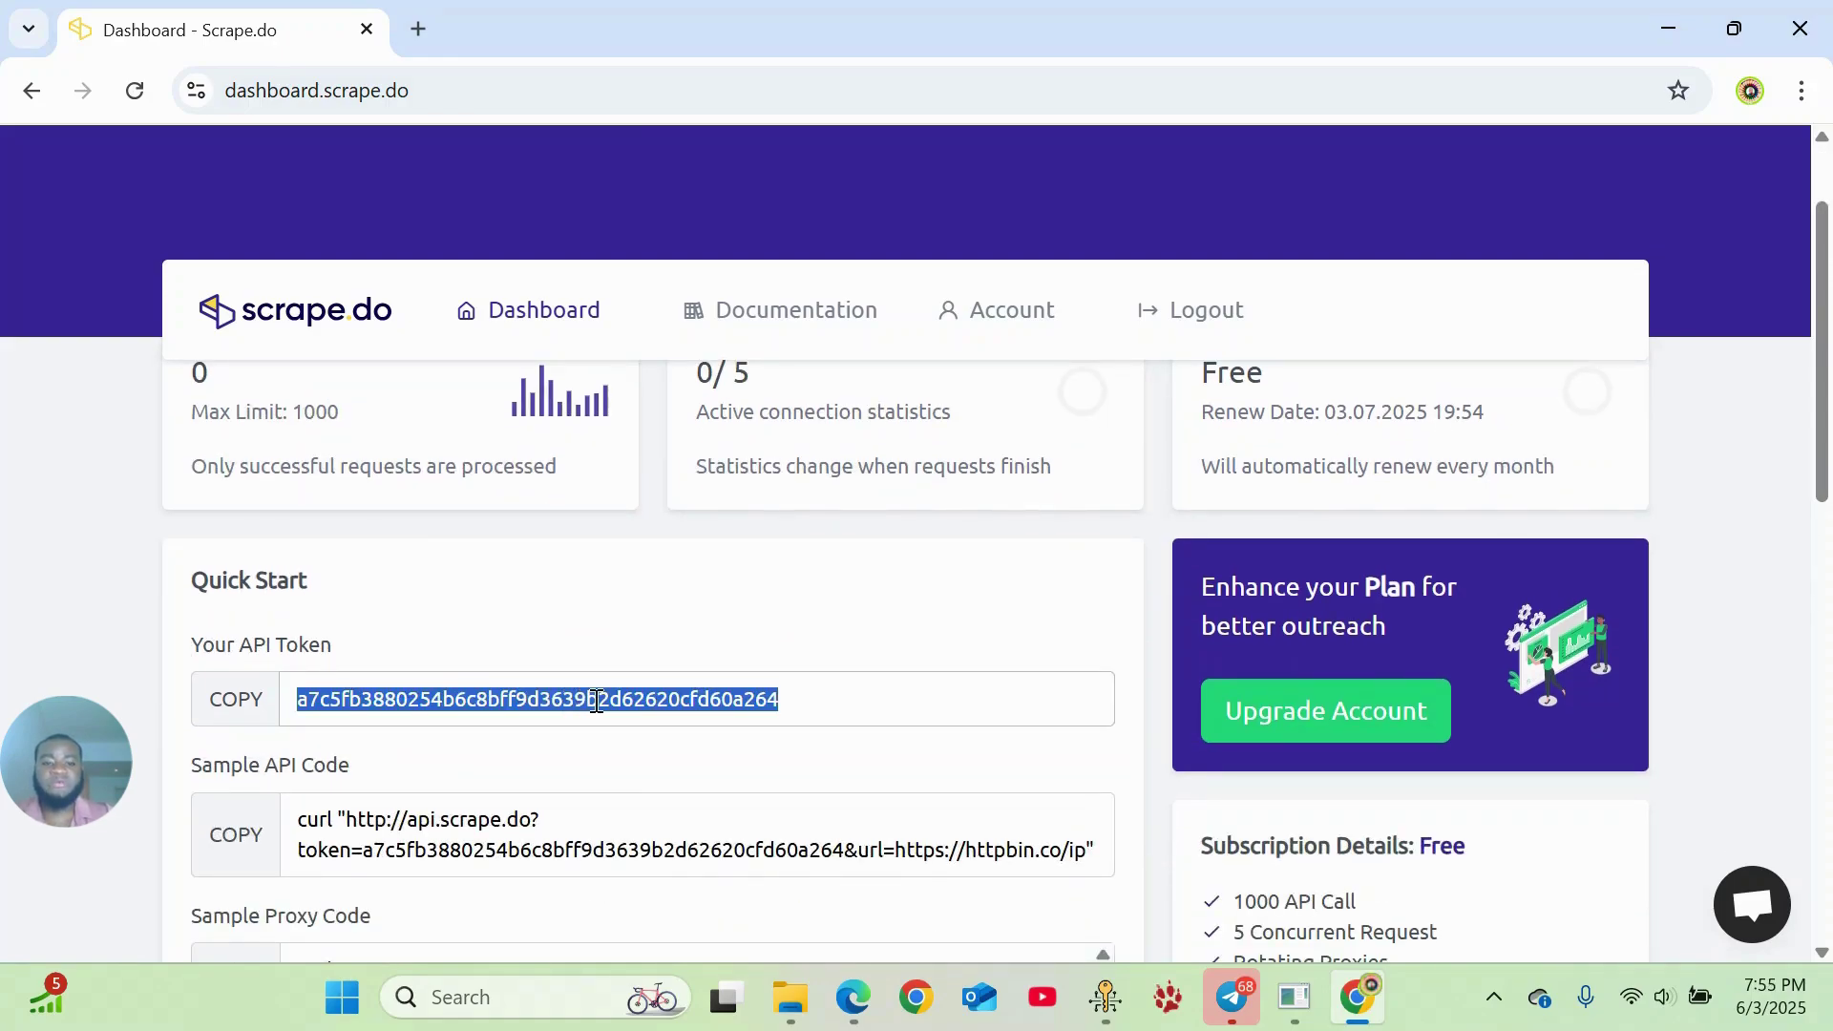
# - Open the account upgrade page and examine the Hobby Plan's API call allowance and monthly price
pyautogui.click(1281, 729)
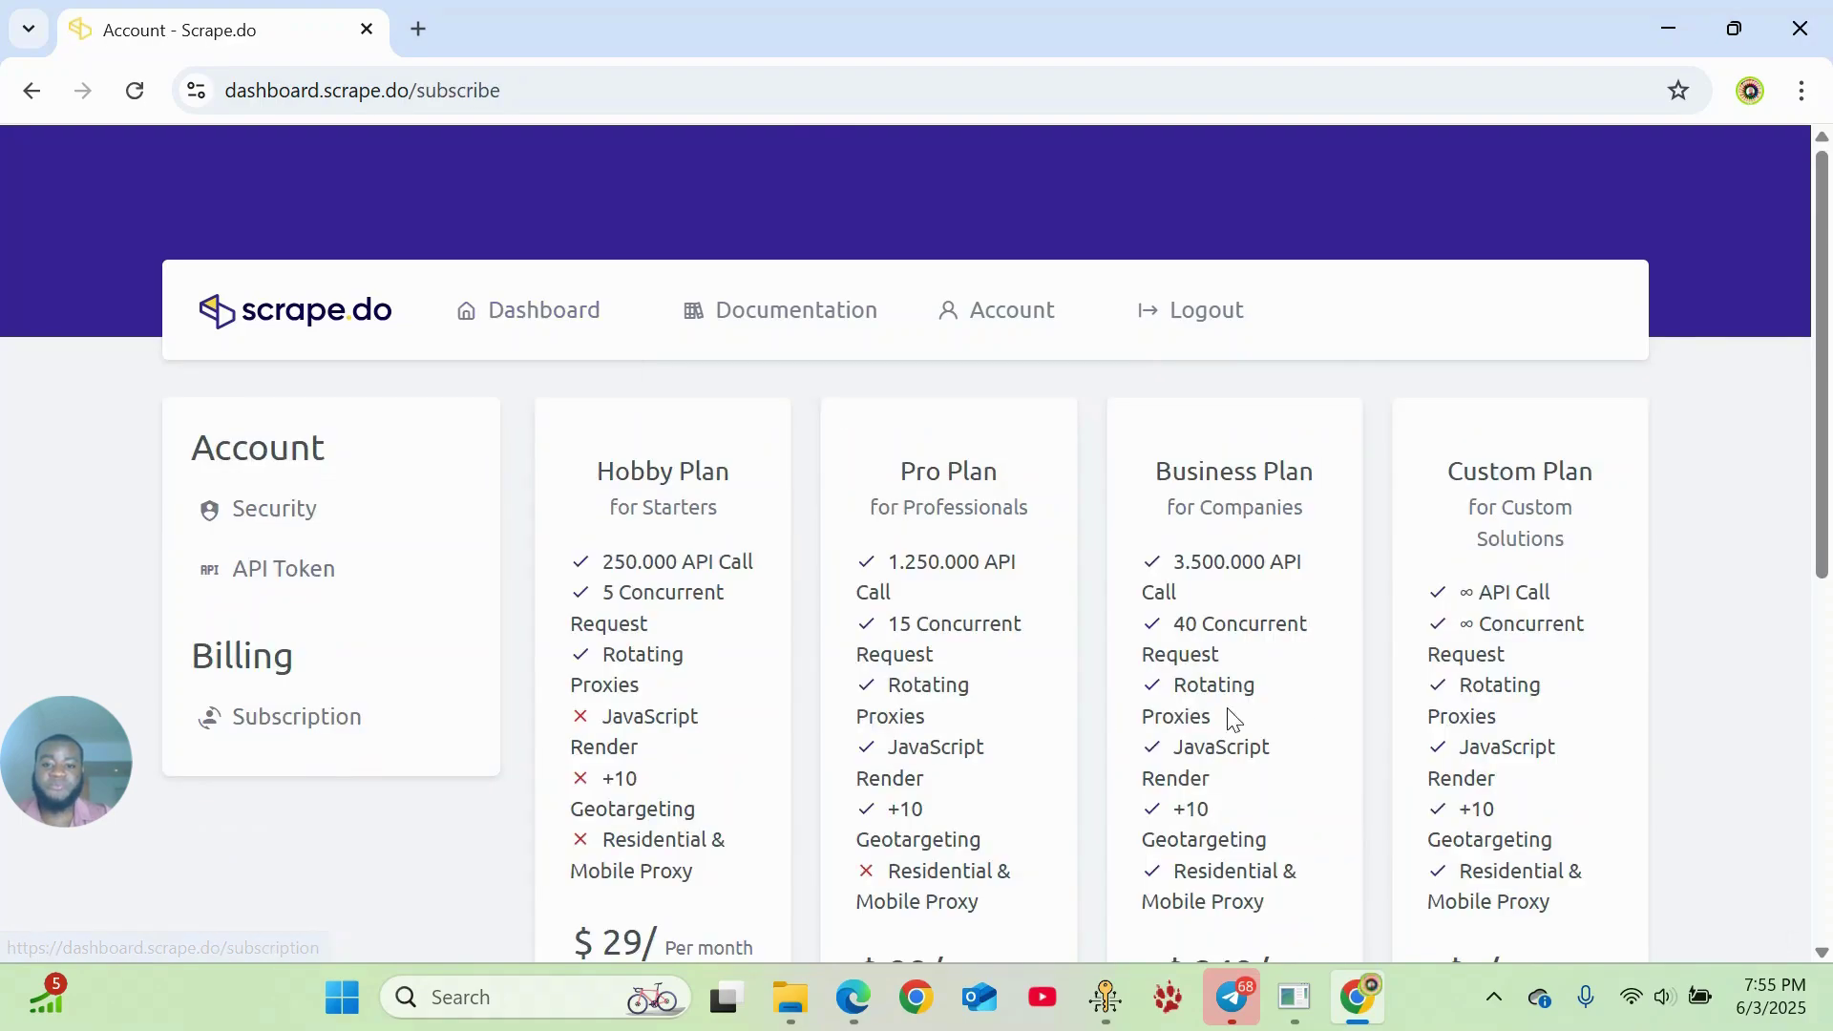
pyautogui.scroll(-3, 585, 519)
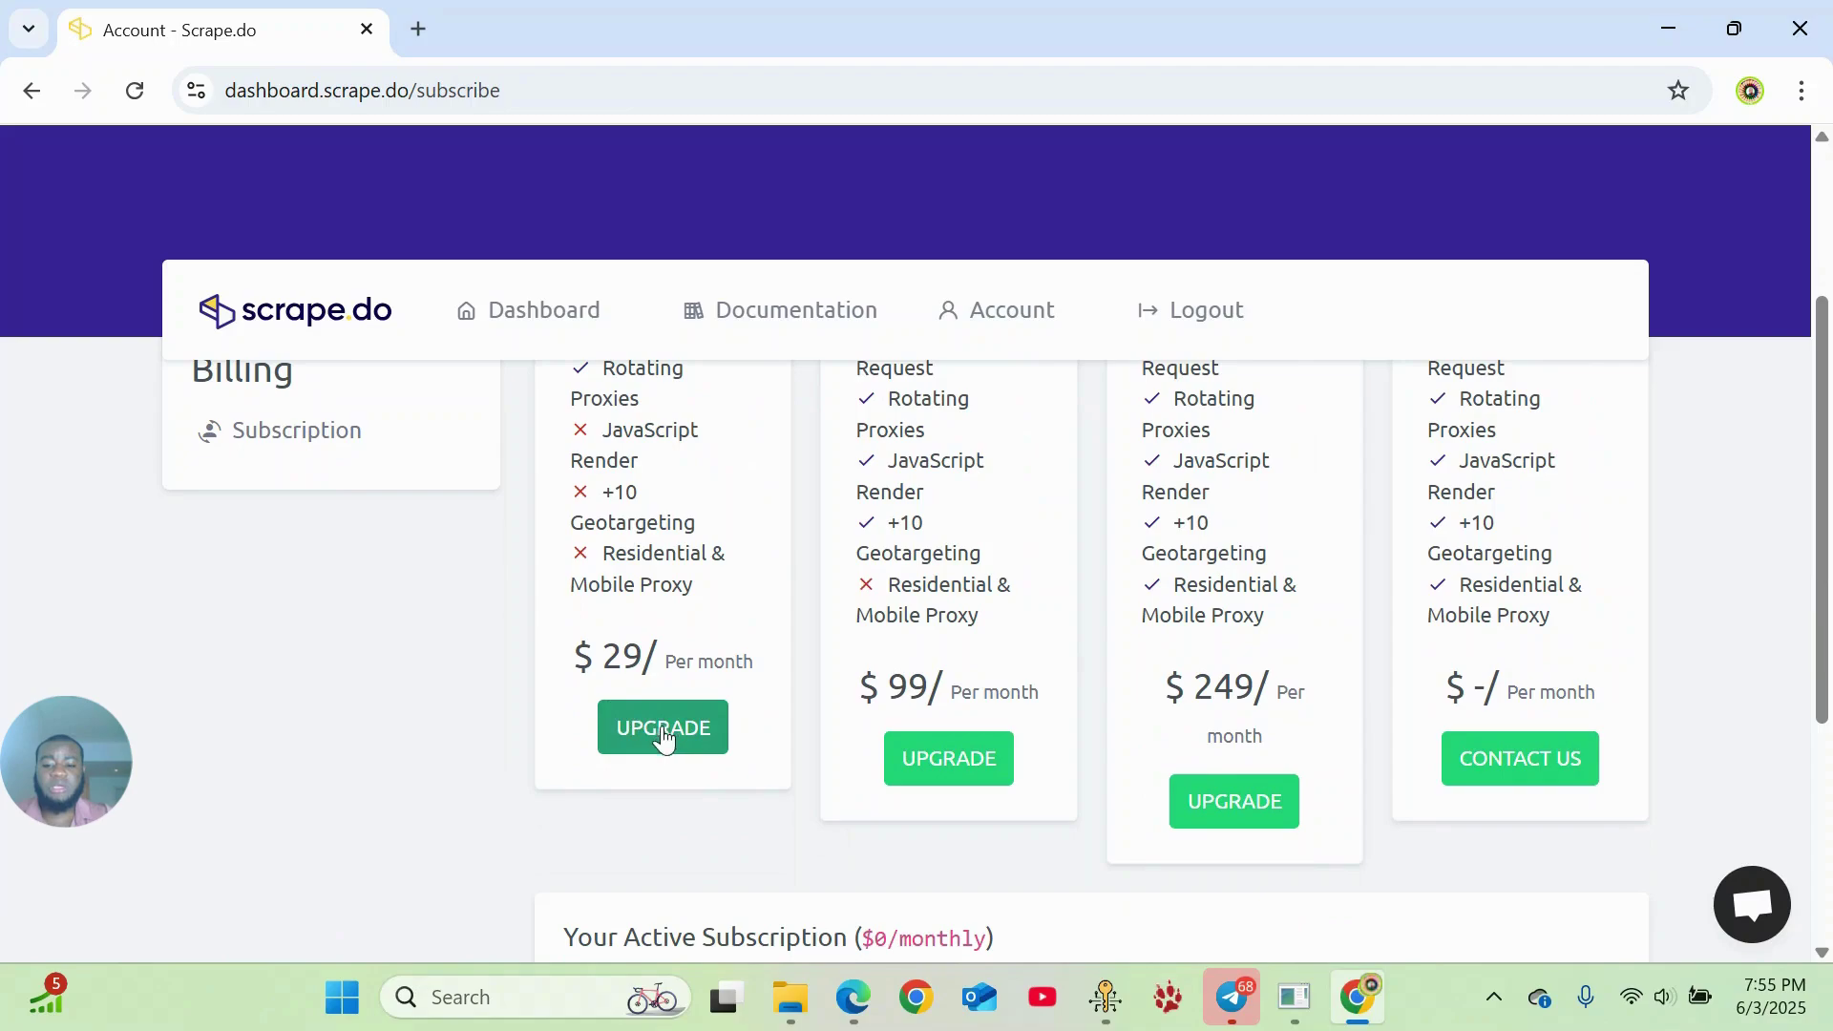
pyautogui.scroll(3, 635, 653)
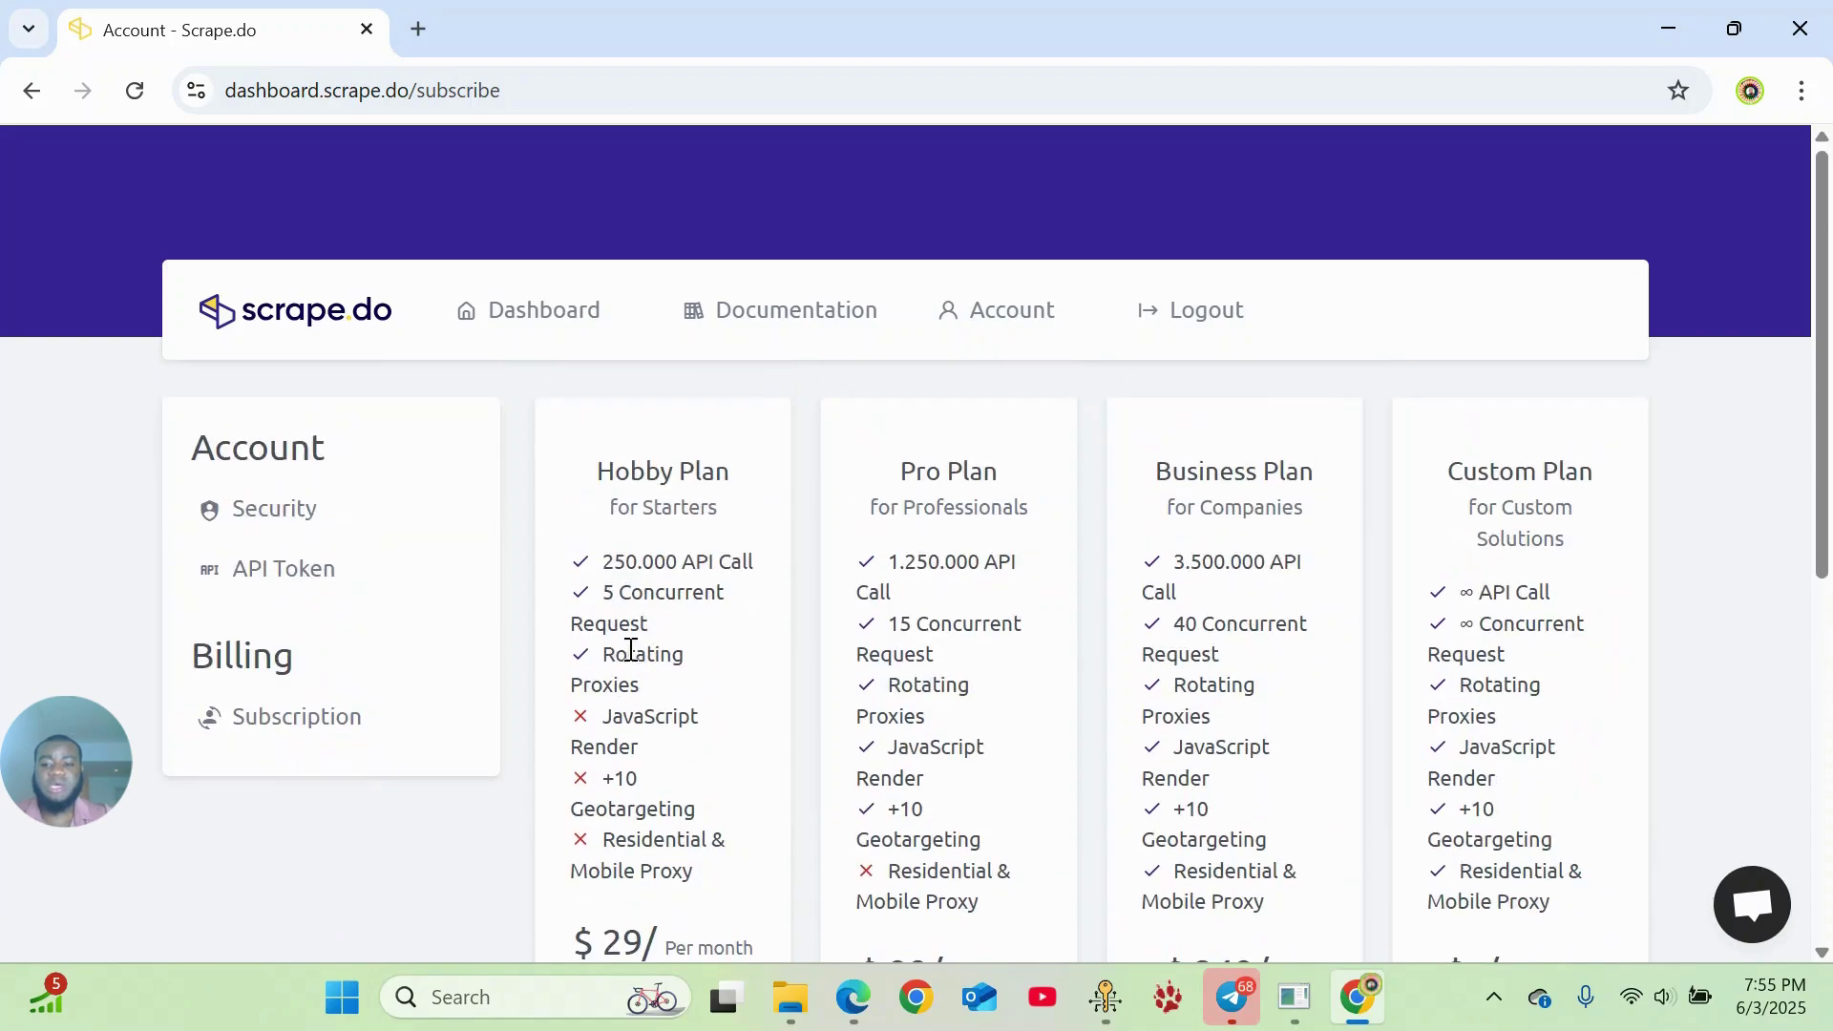
pyautogui.moveTo(603, 561); pyautogui.dragTo(756, 572)
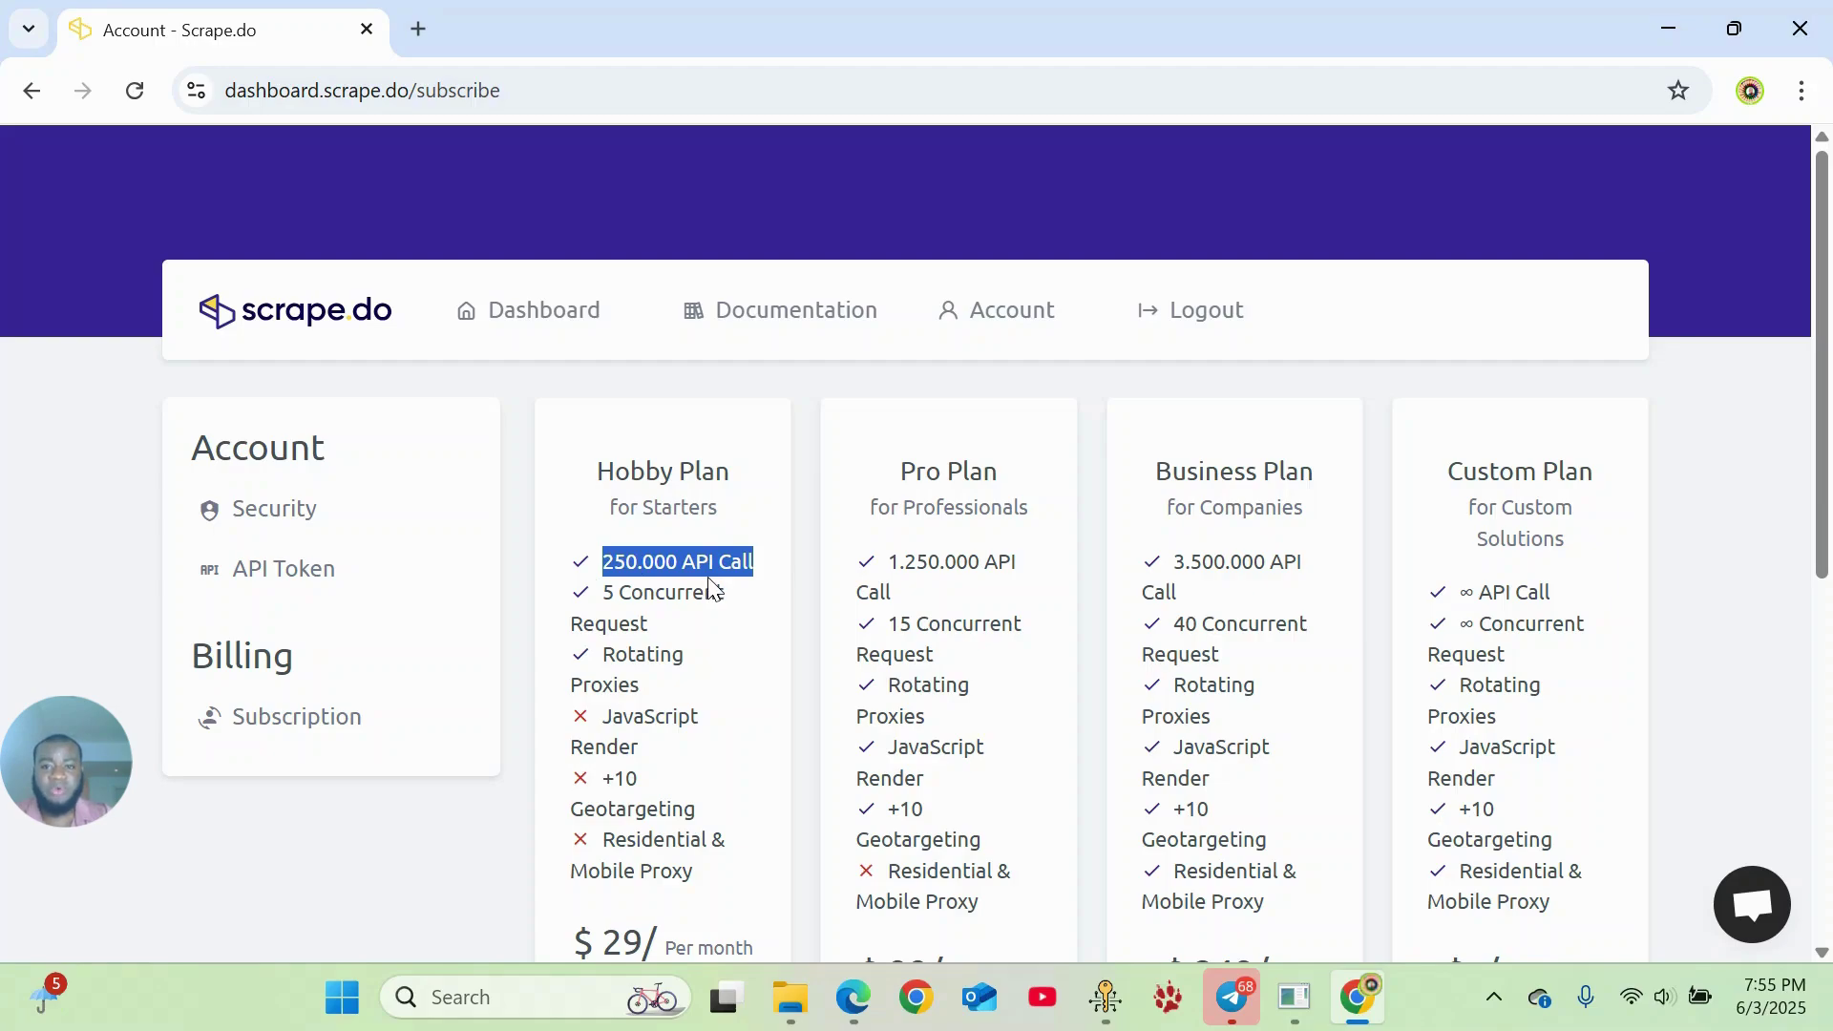
pyautogui.scroll(-3, 706, 592)
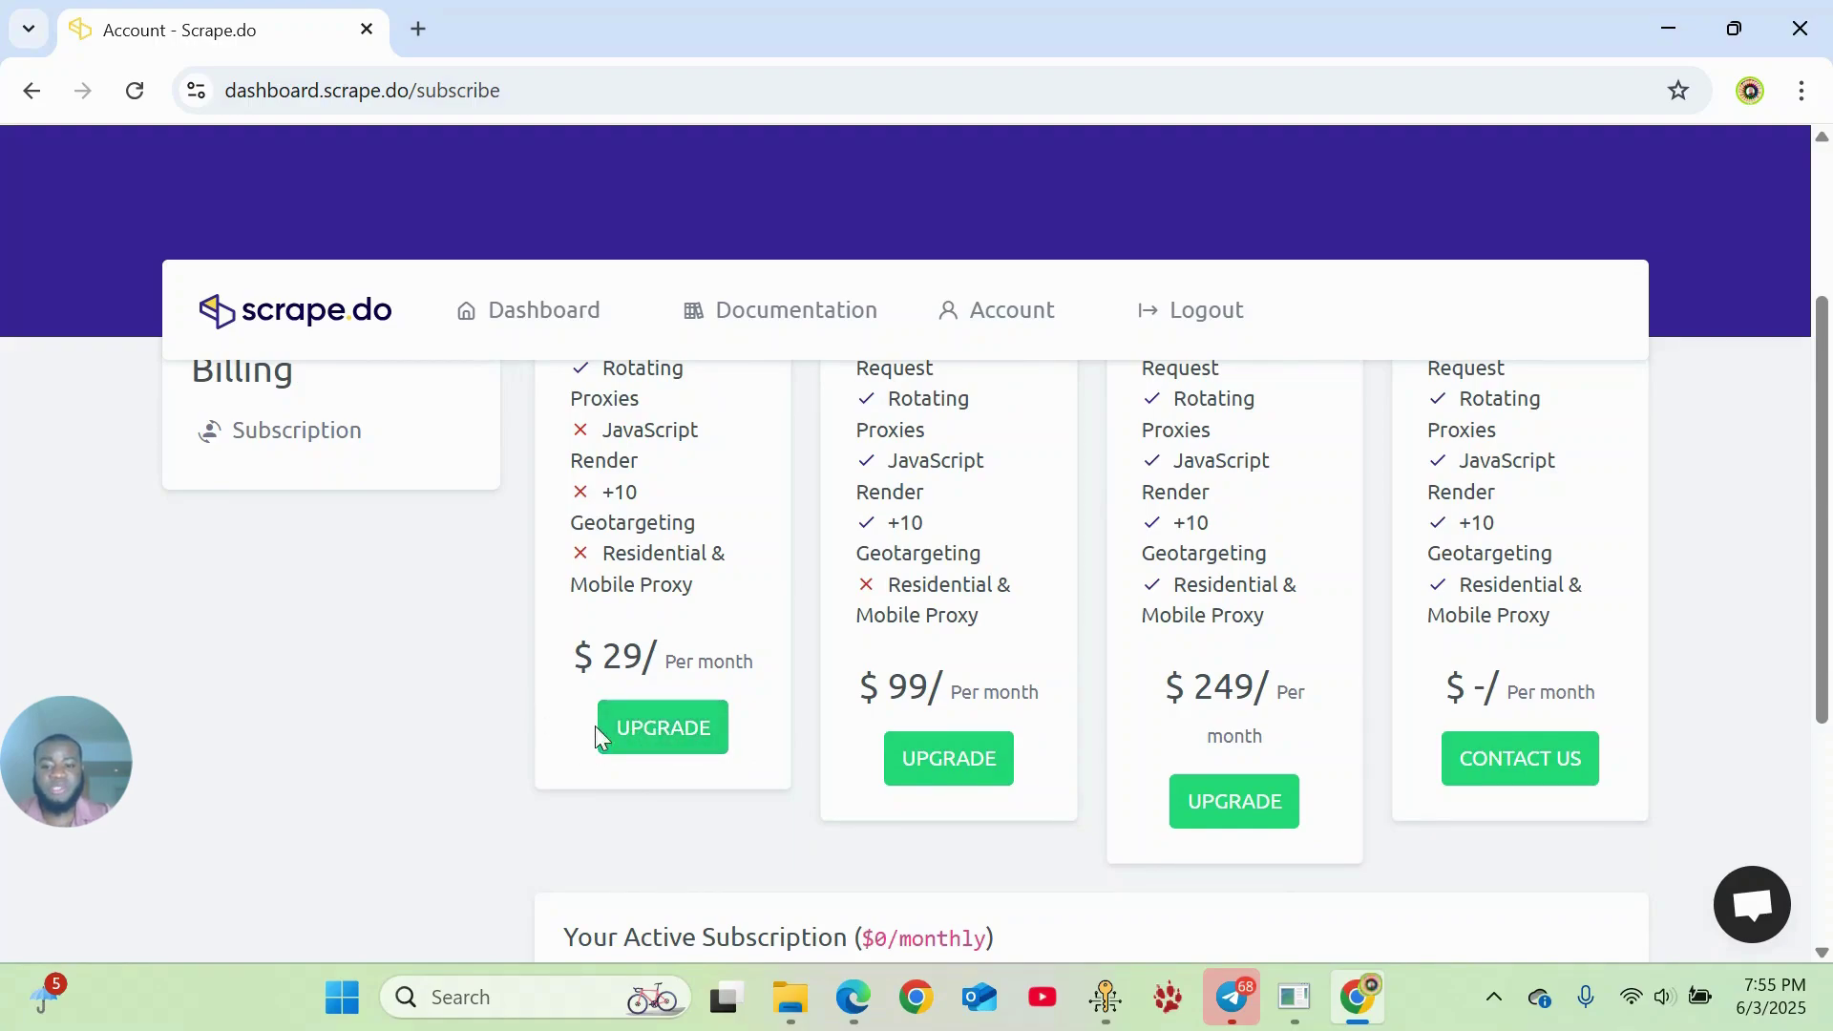
pyautogui.click(669, 726)
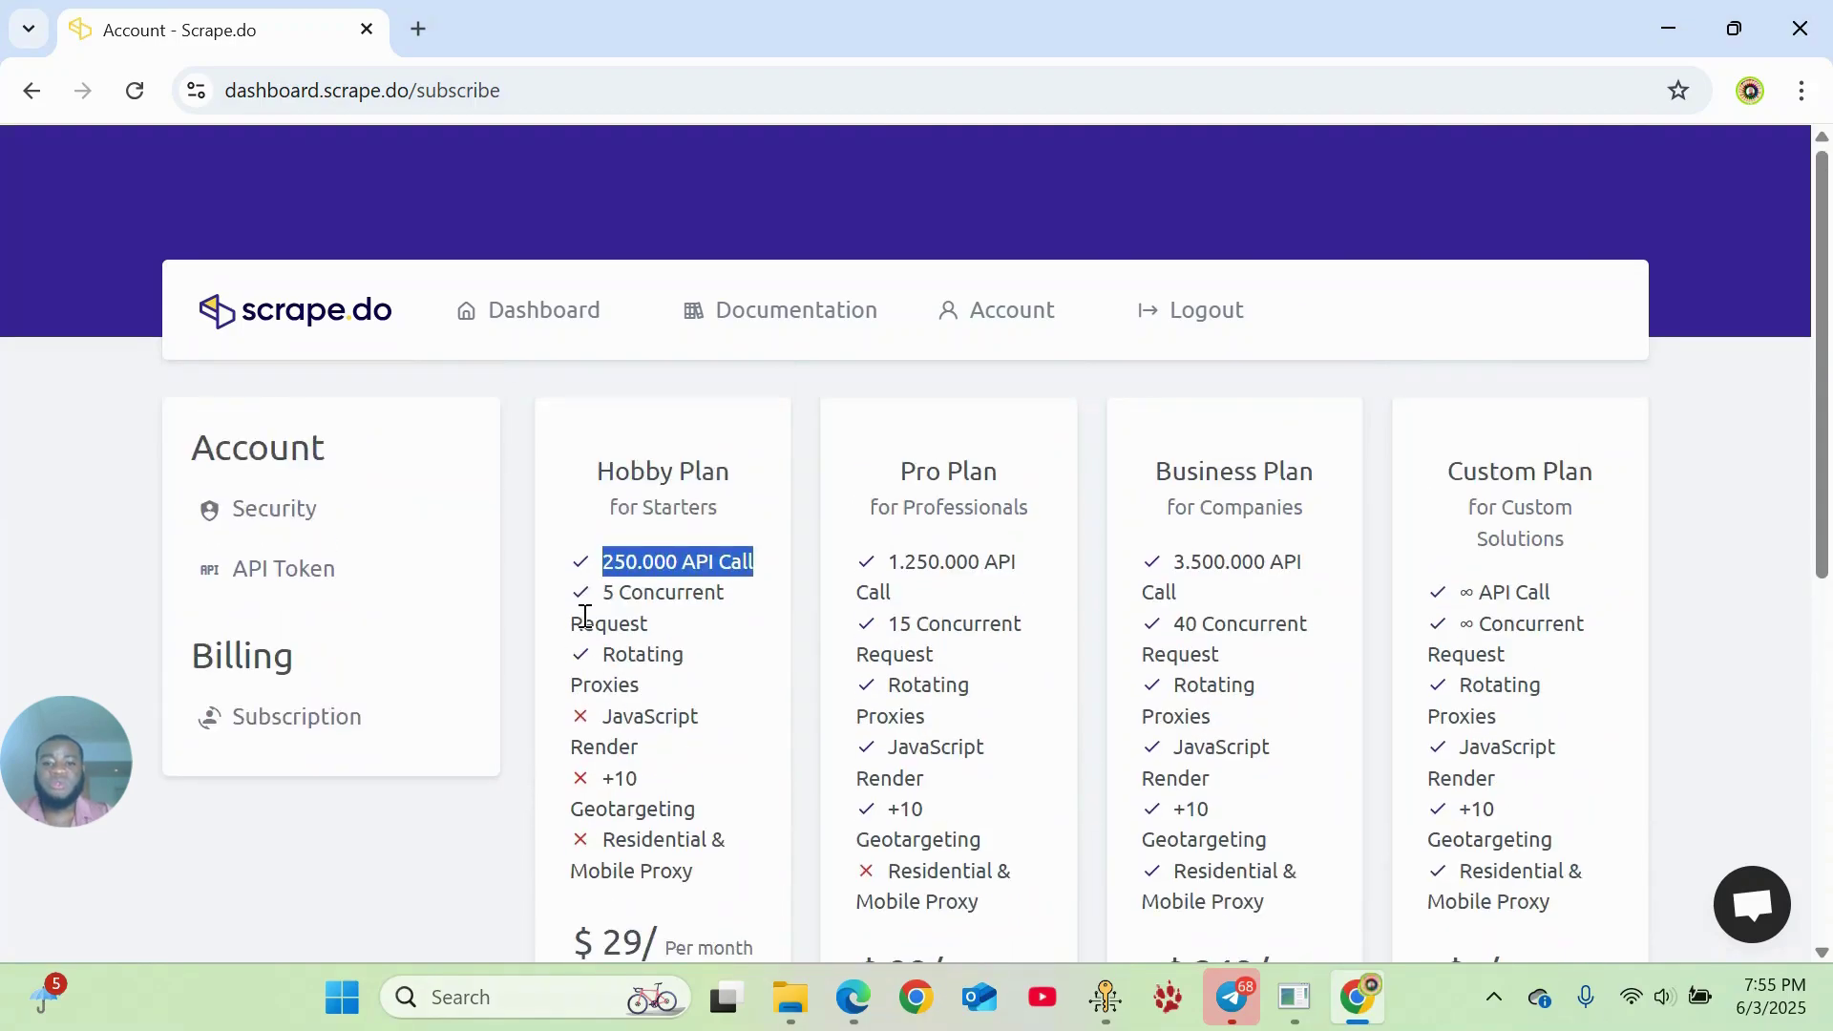
pyautogui.scroll(-3, 650, 764)
pyautogui.click(634, 728)
# - Return to the Scrape.do dashboard in Chrome and copy the account's API token
pyautogui.click(1298, 1002)
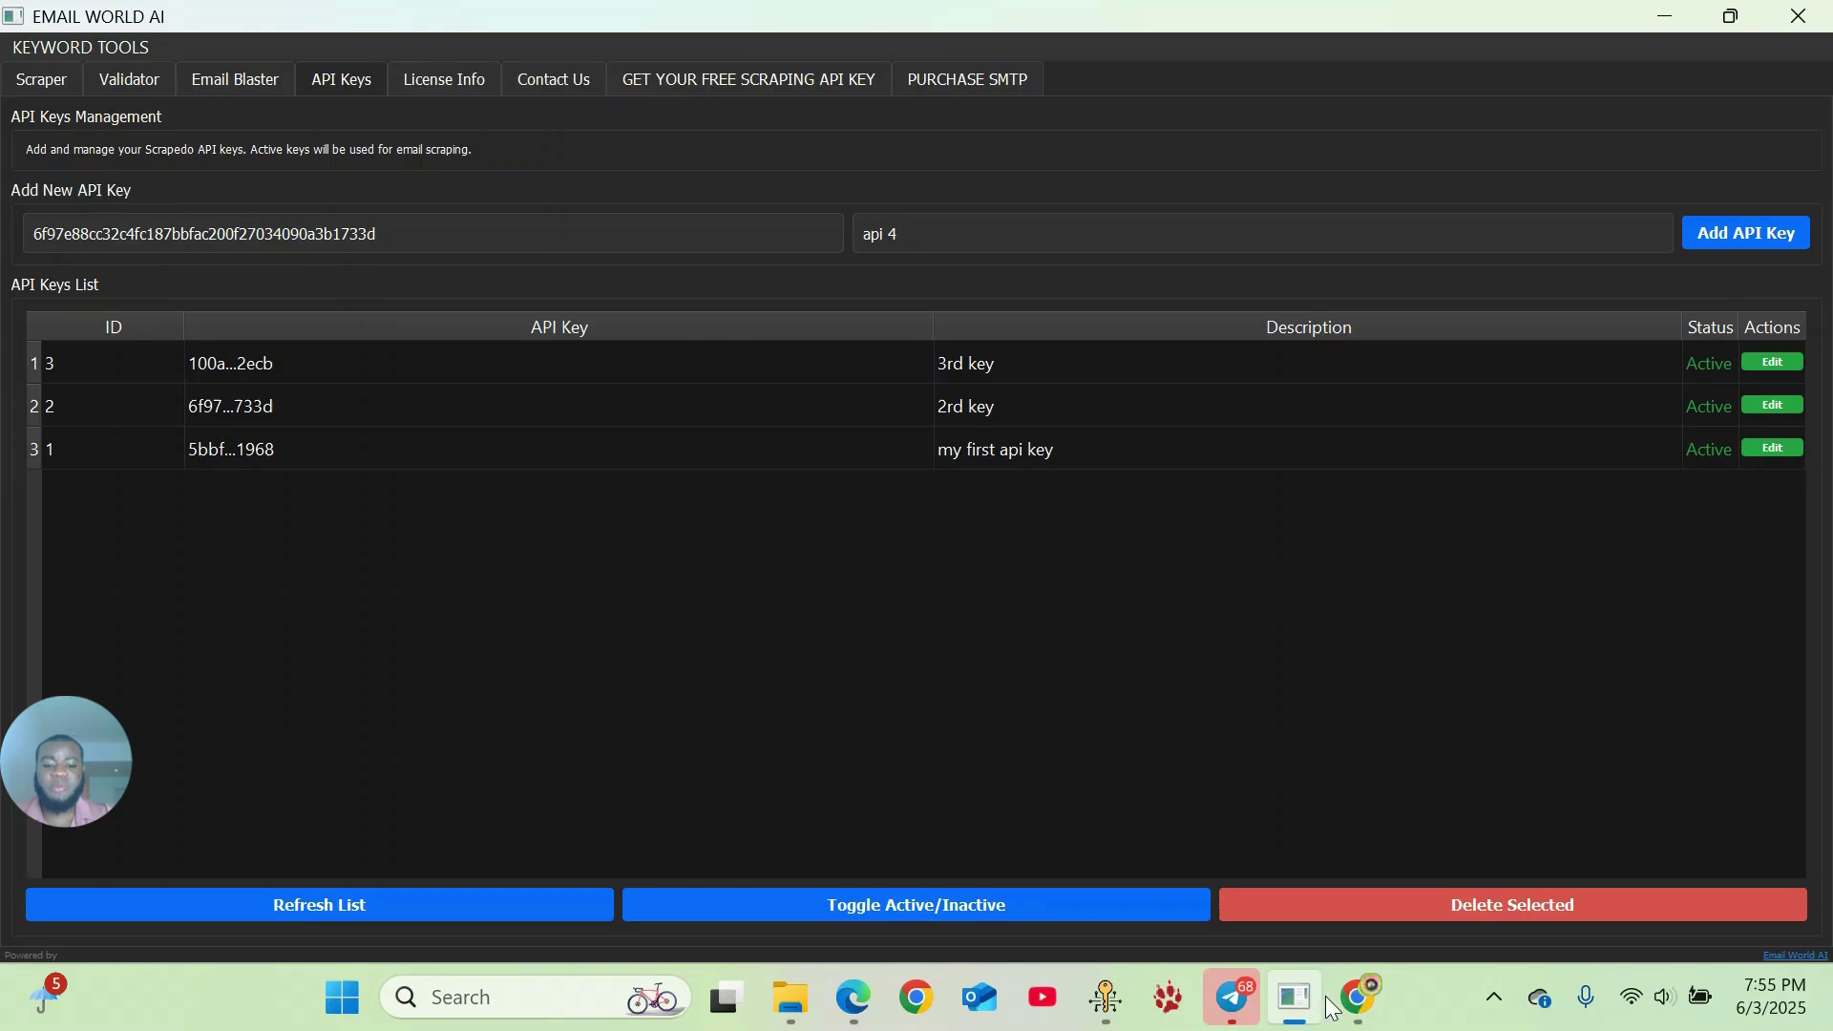
pyautogui.click(1356, 1007)
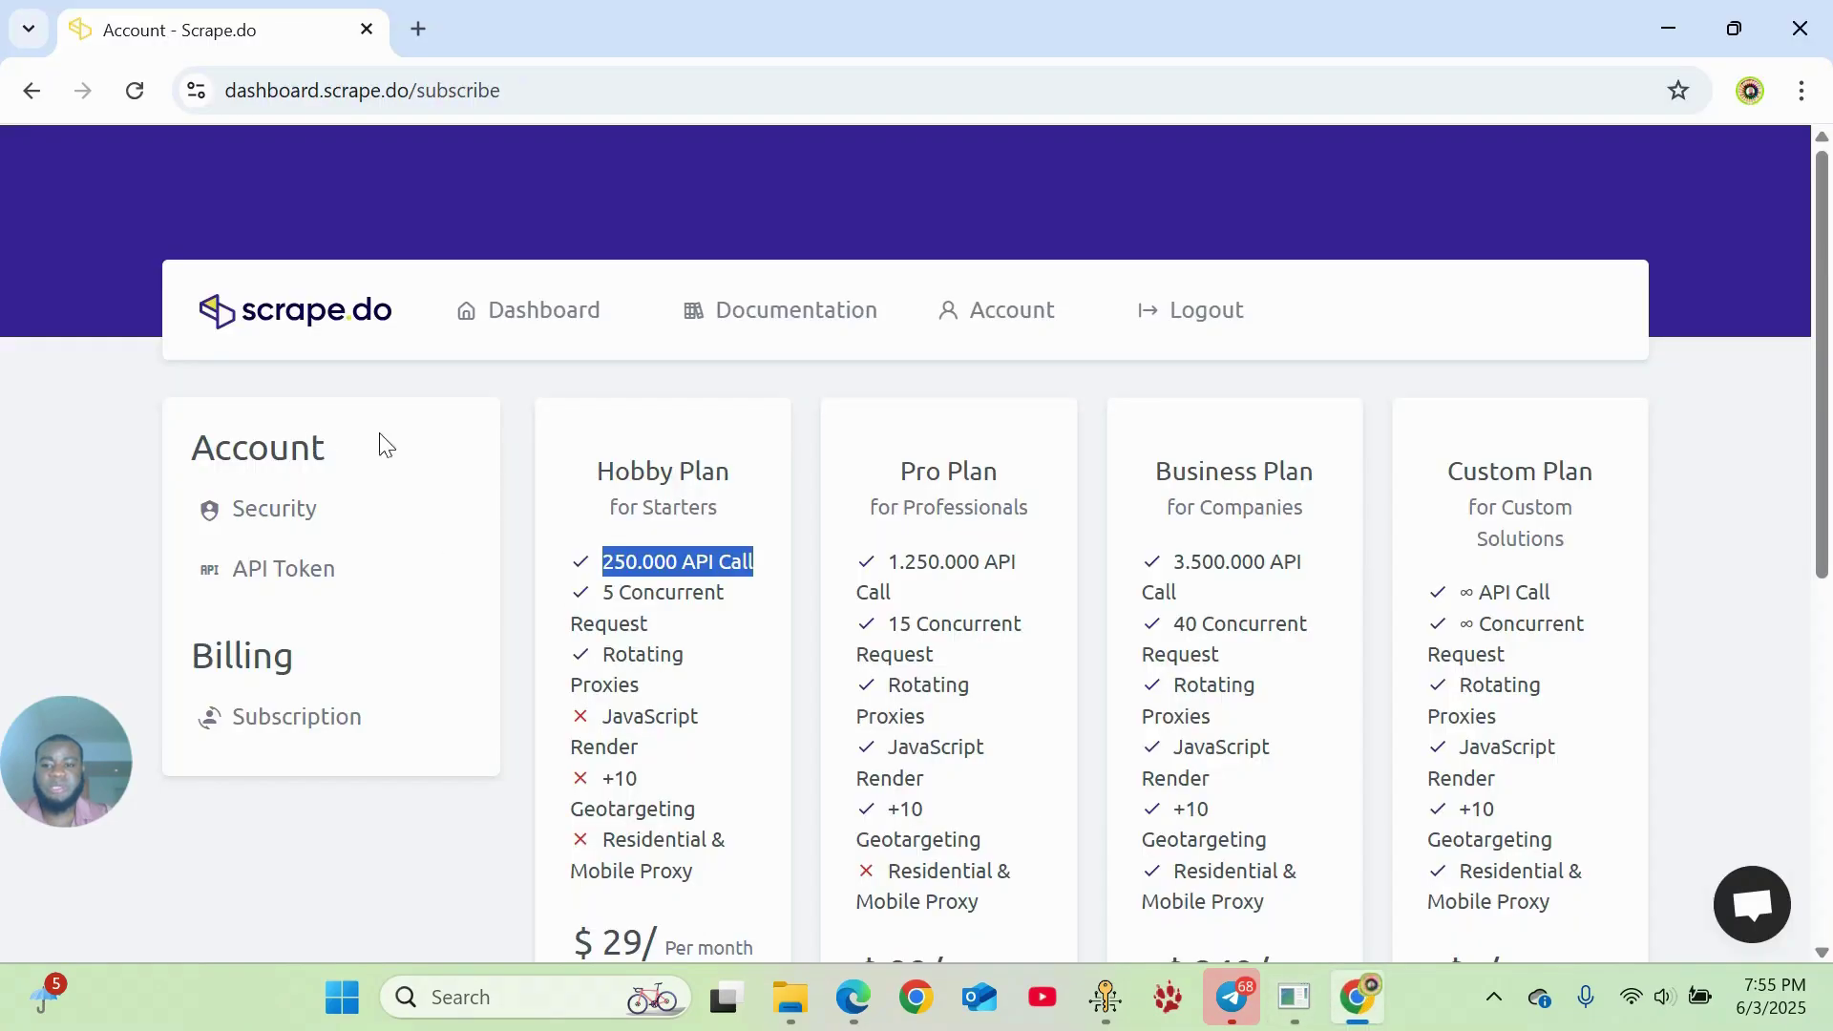
pyautogui.click(583, 325)
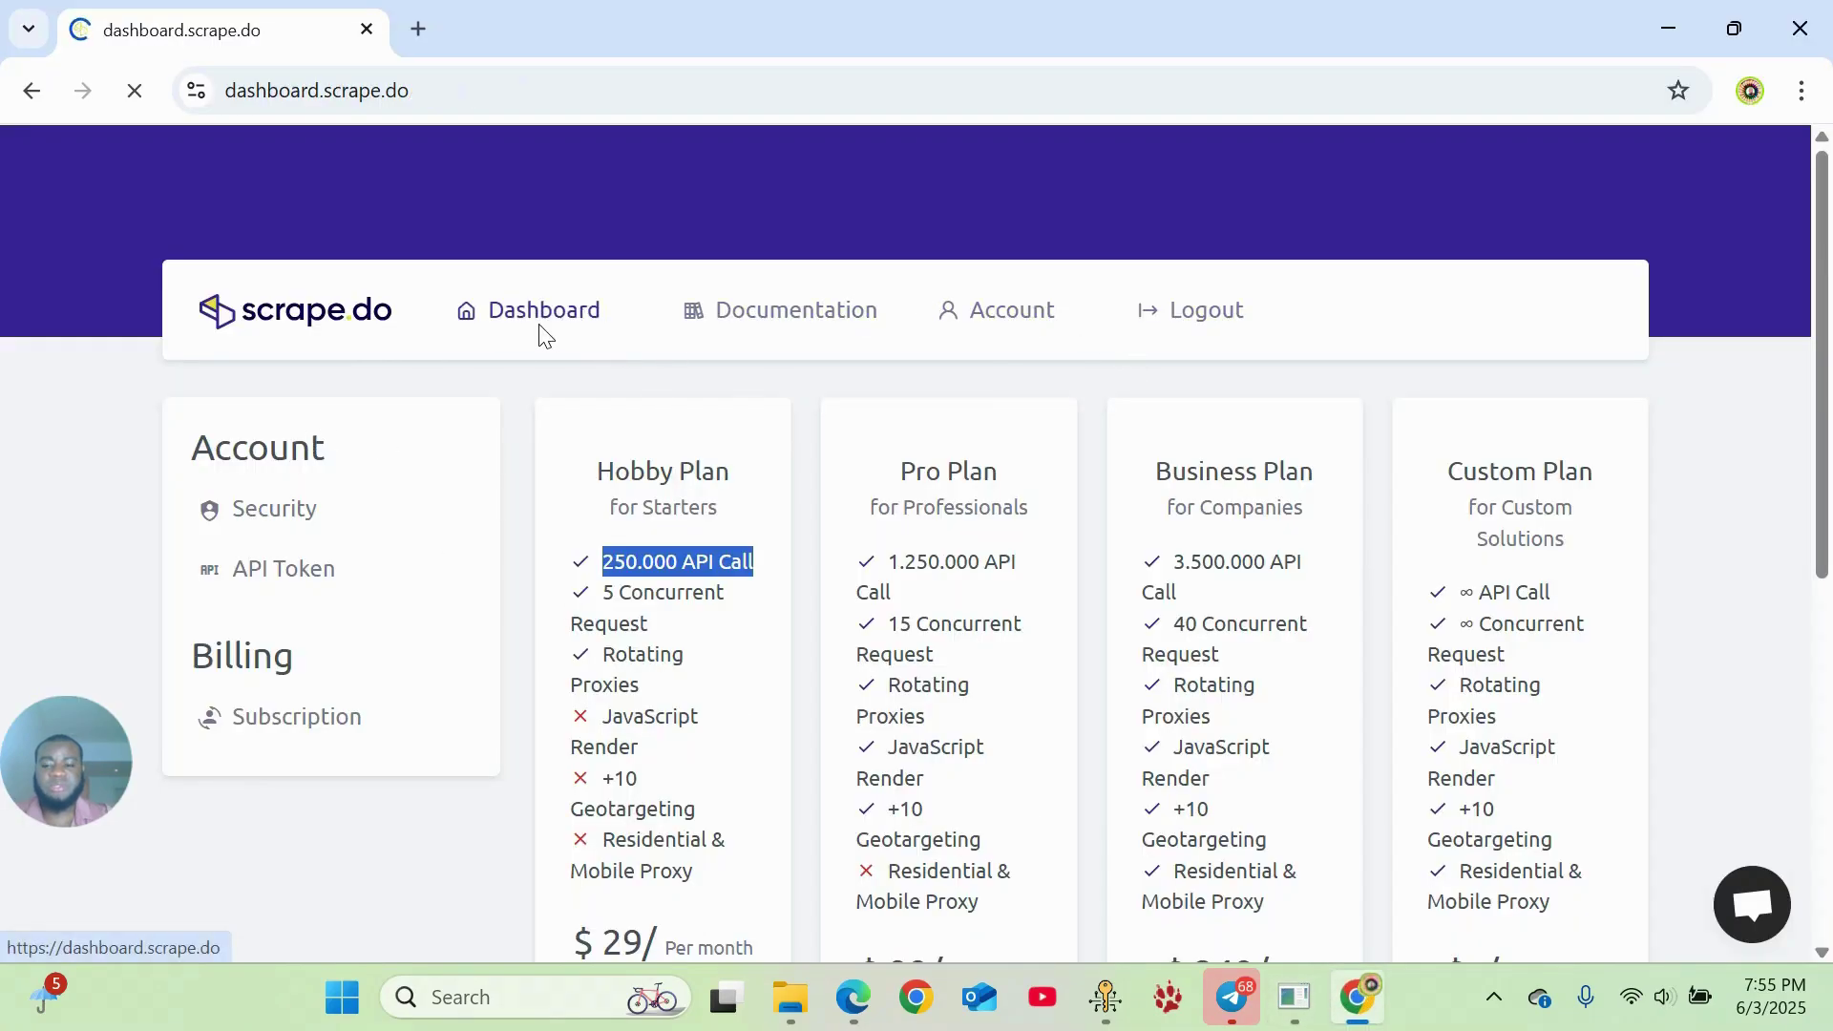
pyautogui.scroll(-3, 758, 458)
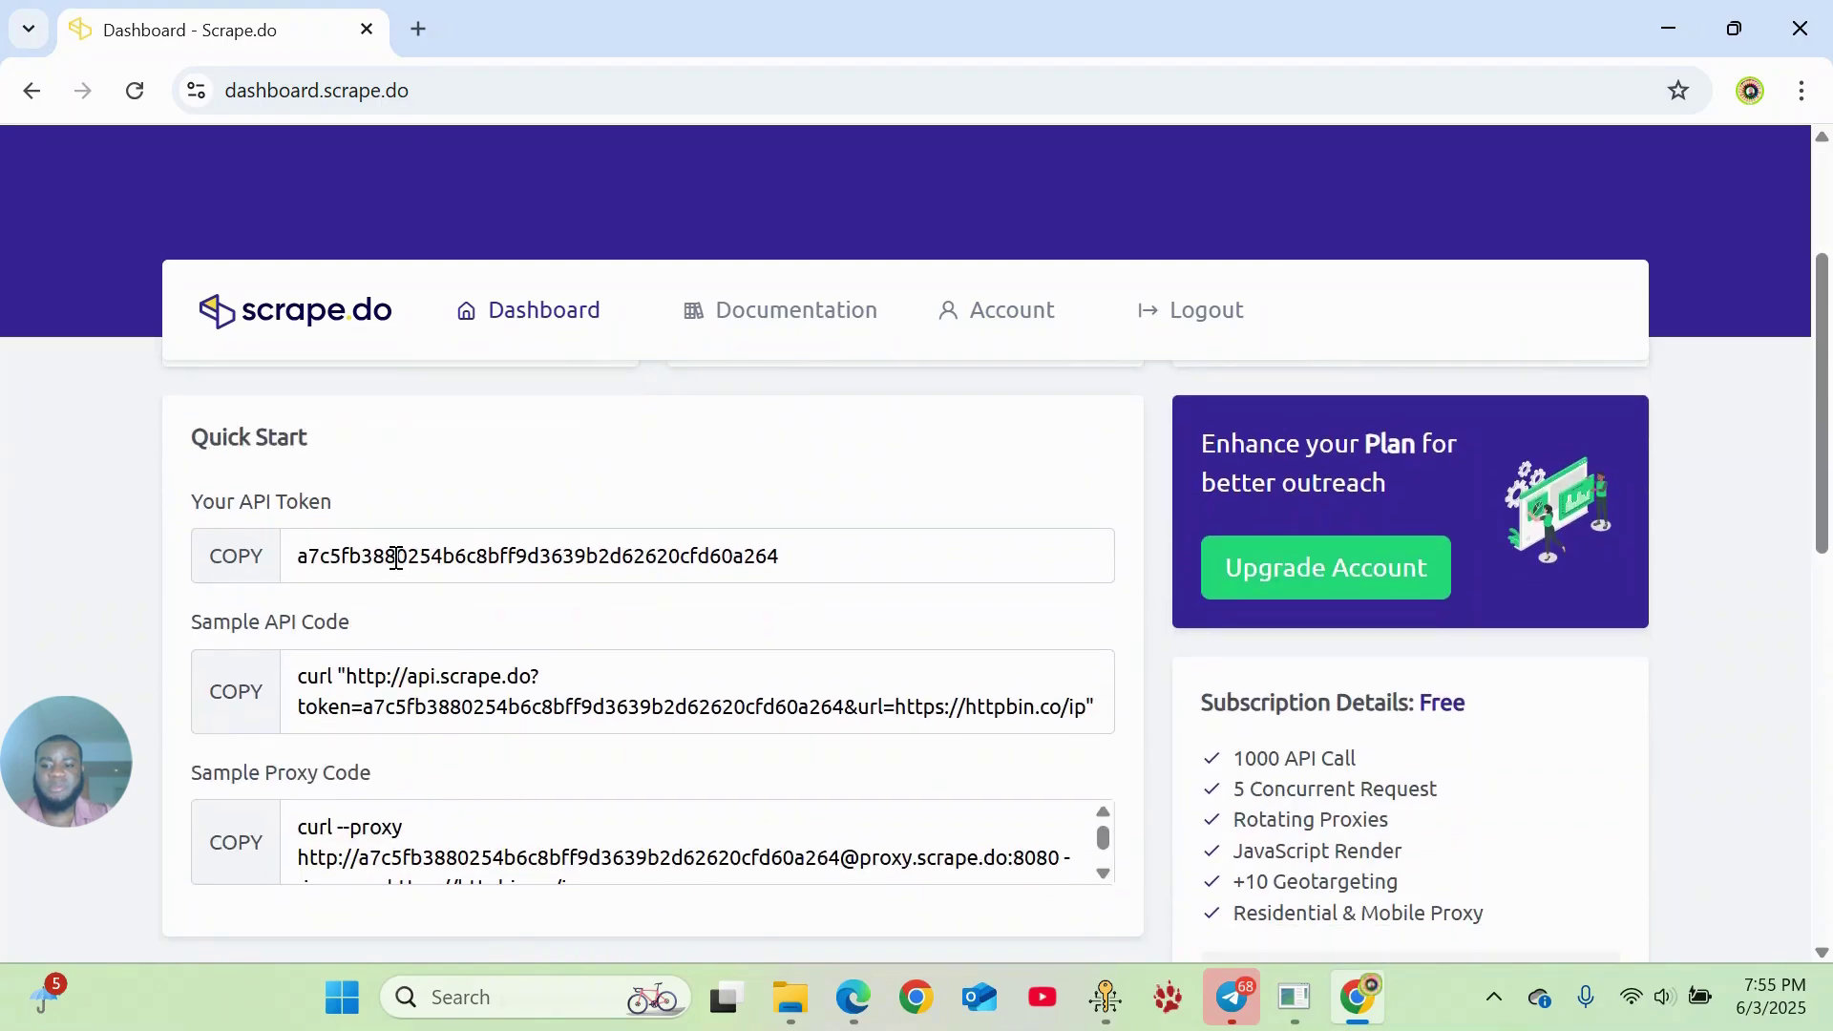
pyautogui.click(239, 563)
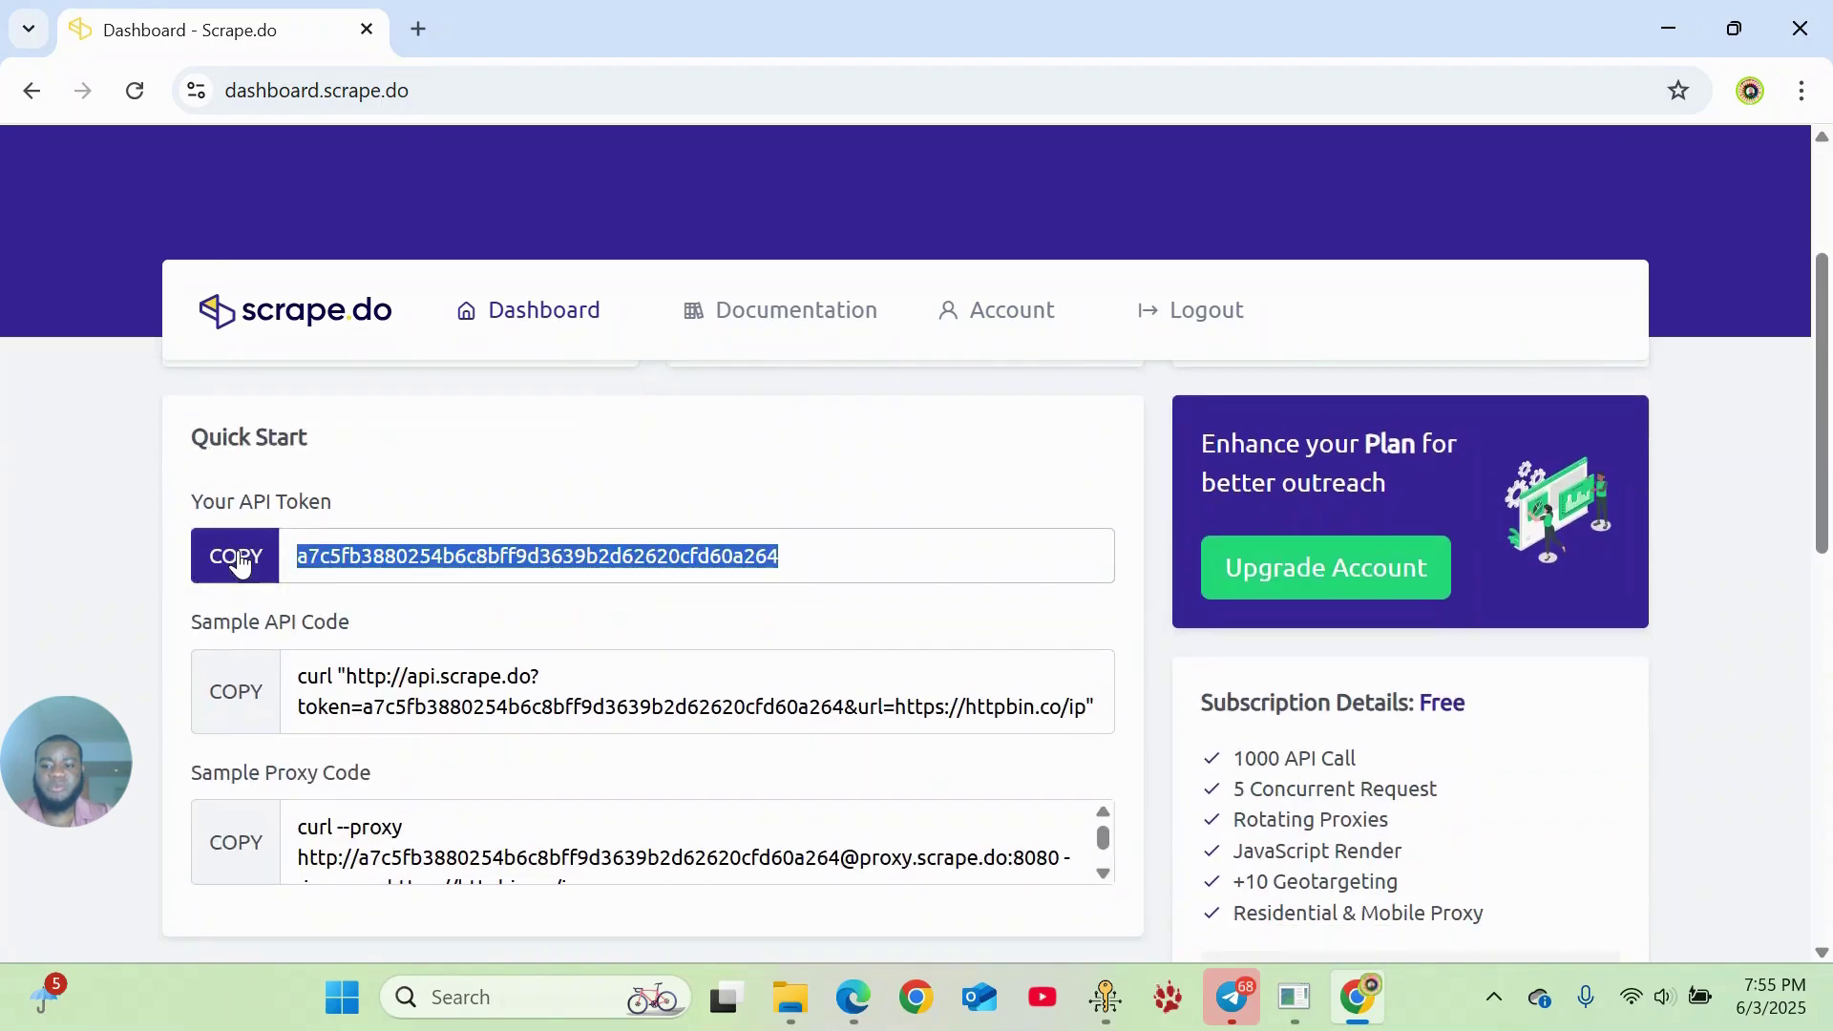
# - Switch to Email World AI and replace the new API key entry with the copied Scrape.do token
pyautogui.click(1295, 997)
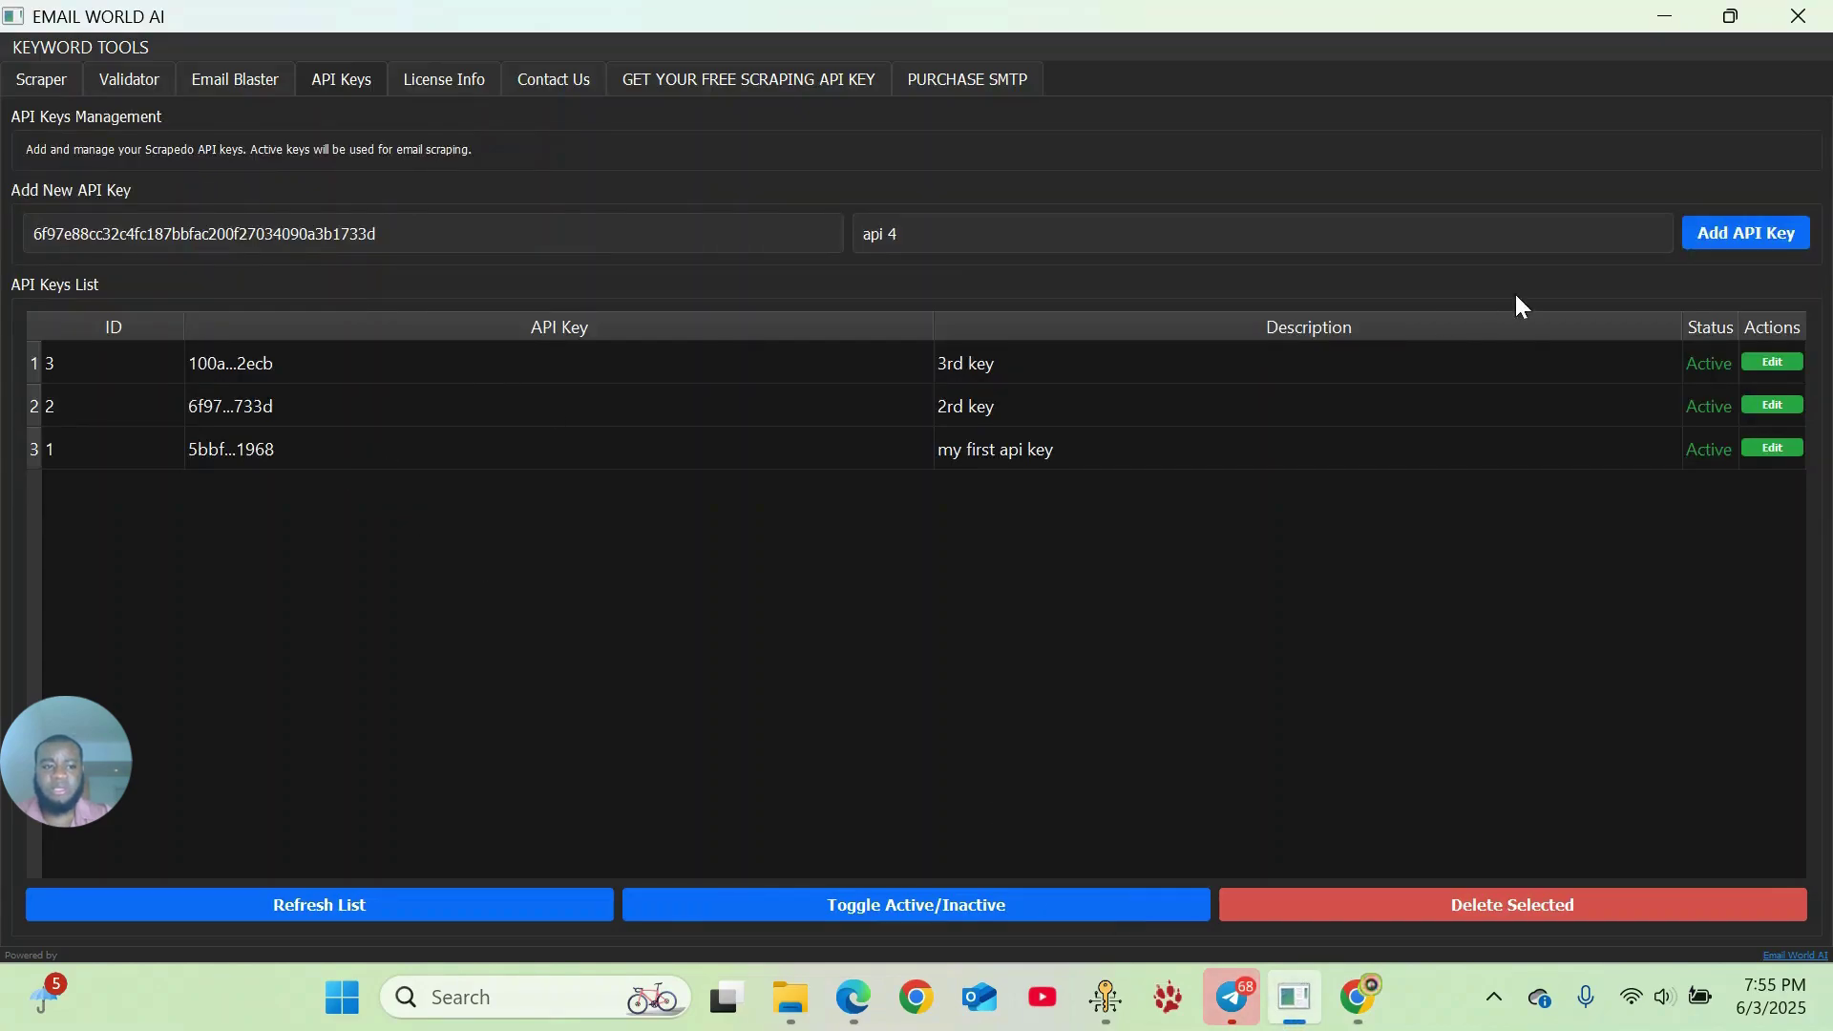
pyautogui.doubleClick(314, 234)
pyautogui.press('BackSpace')
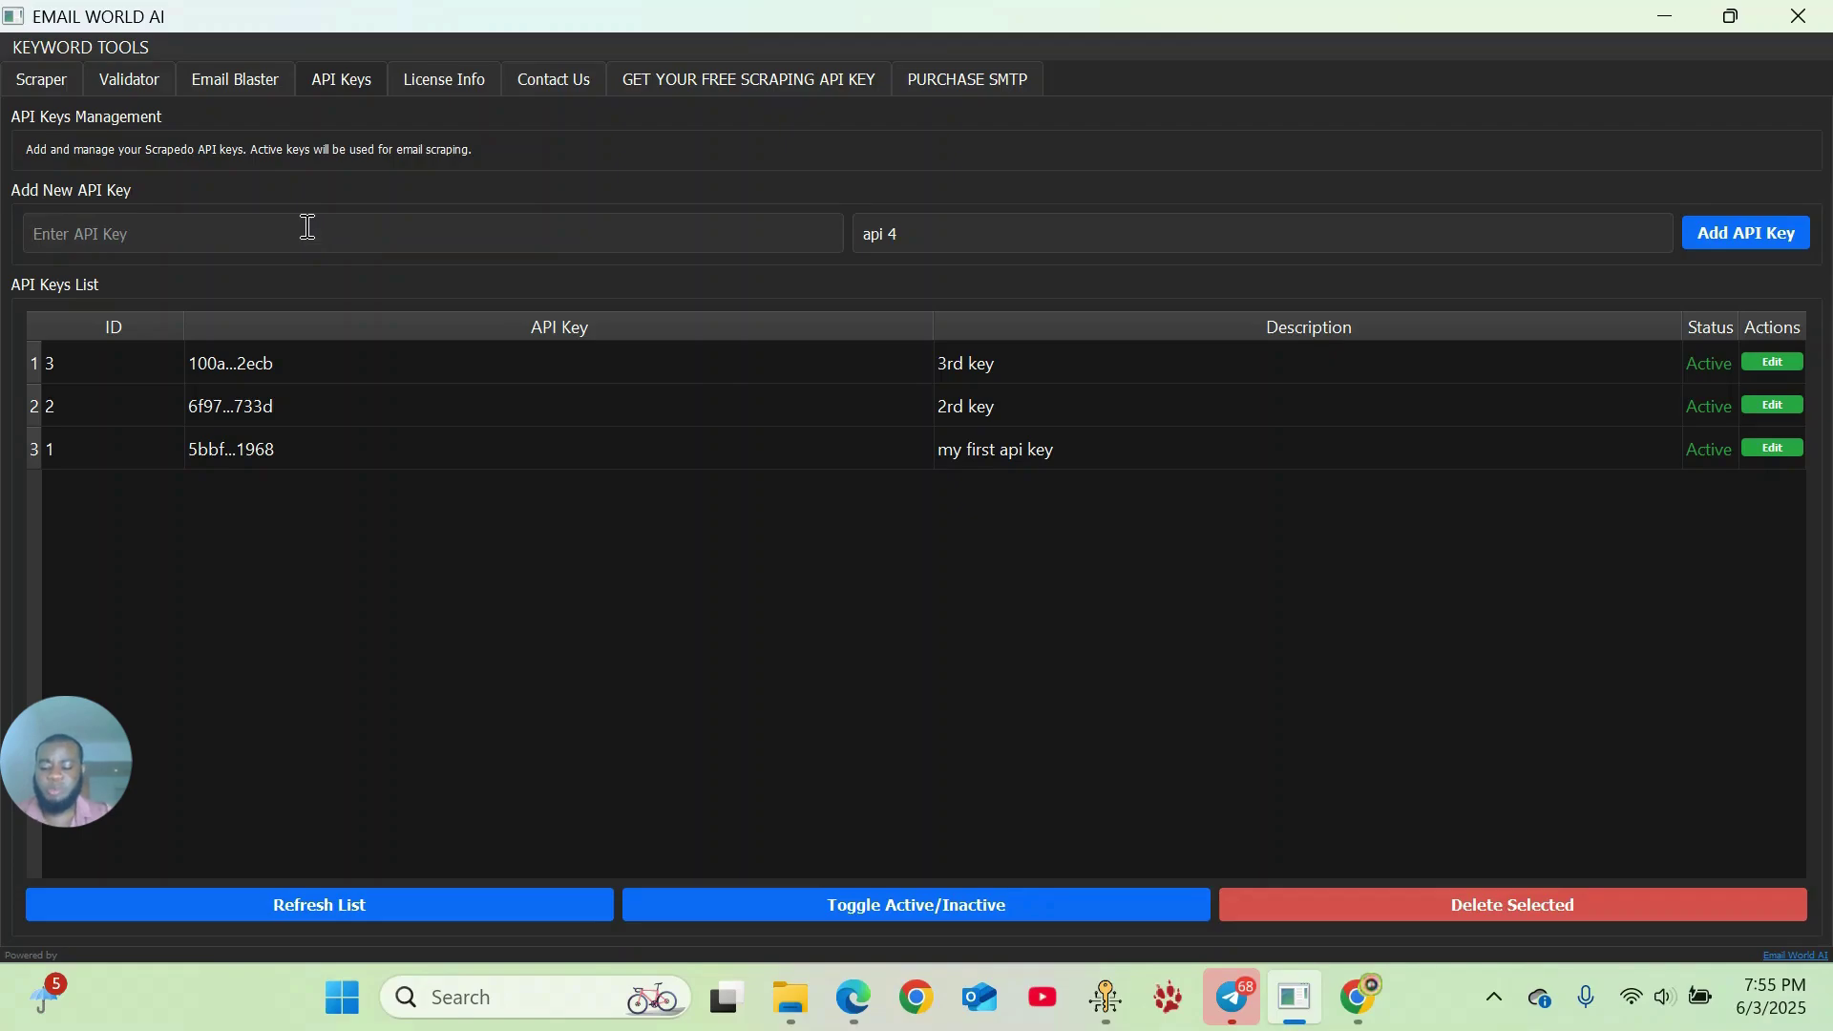
pyautogui.hotkey('ctrl', 'v')
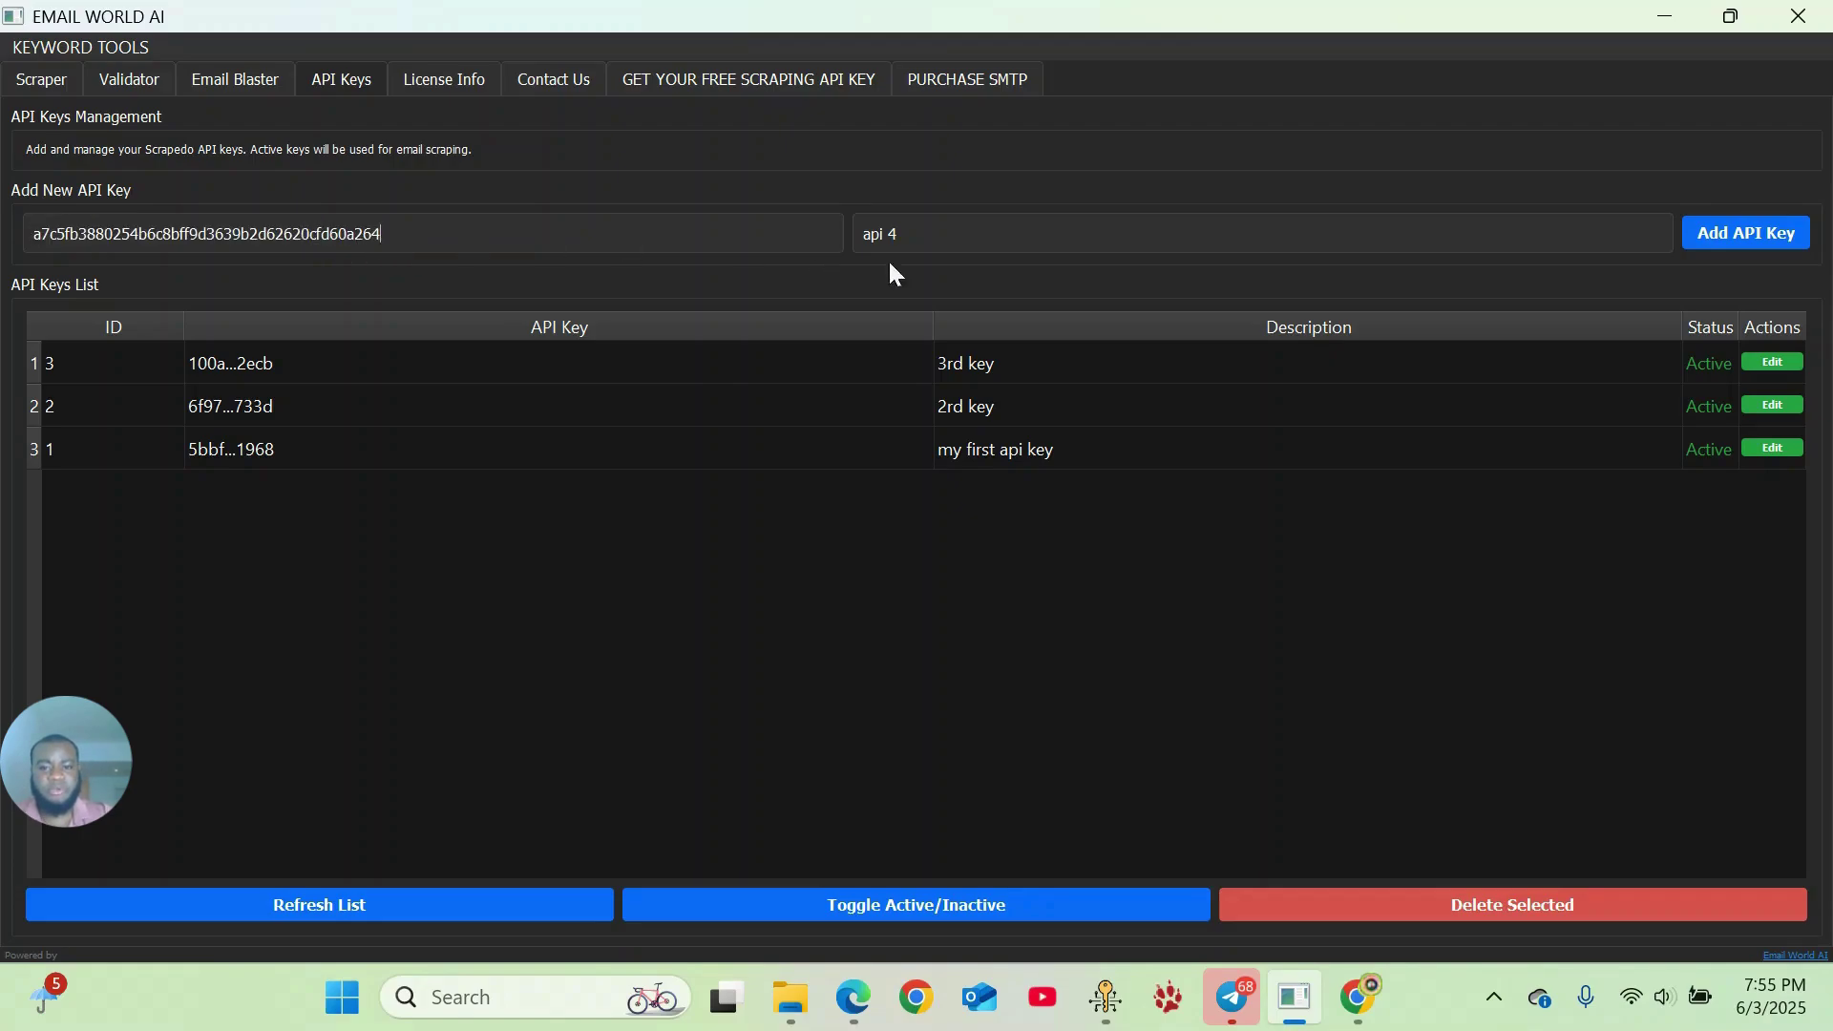
pyautogui.tripleClick(898, 233)
pyautogui.click(962, 233)
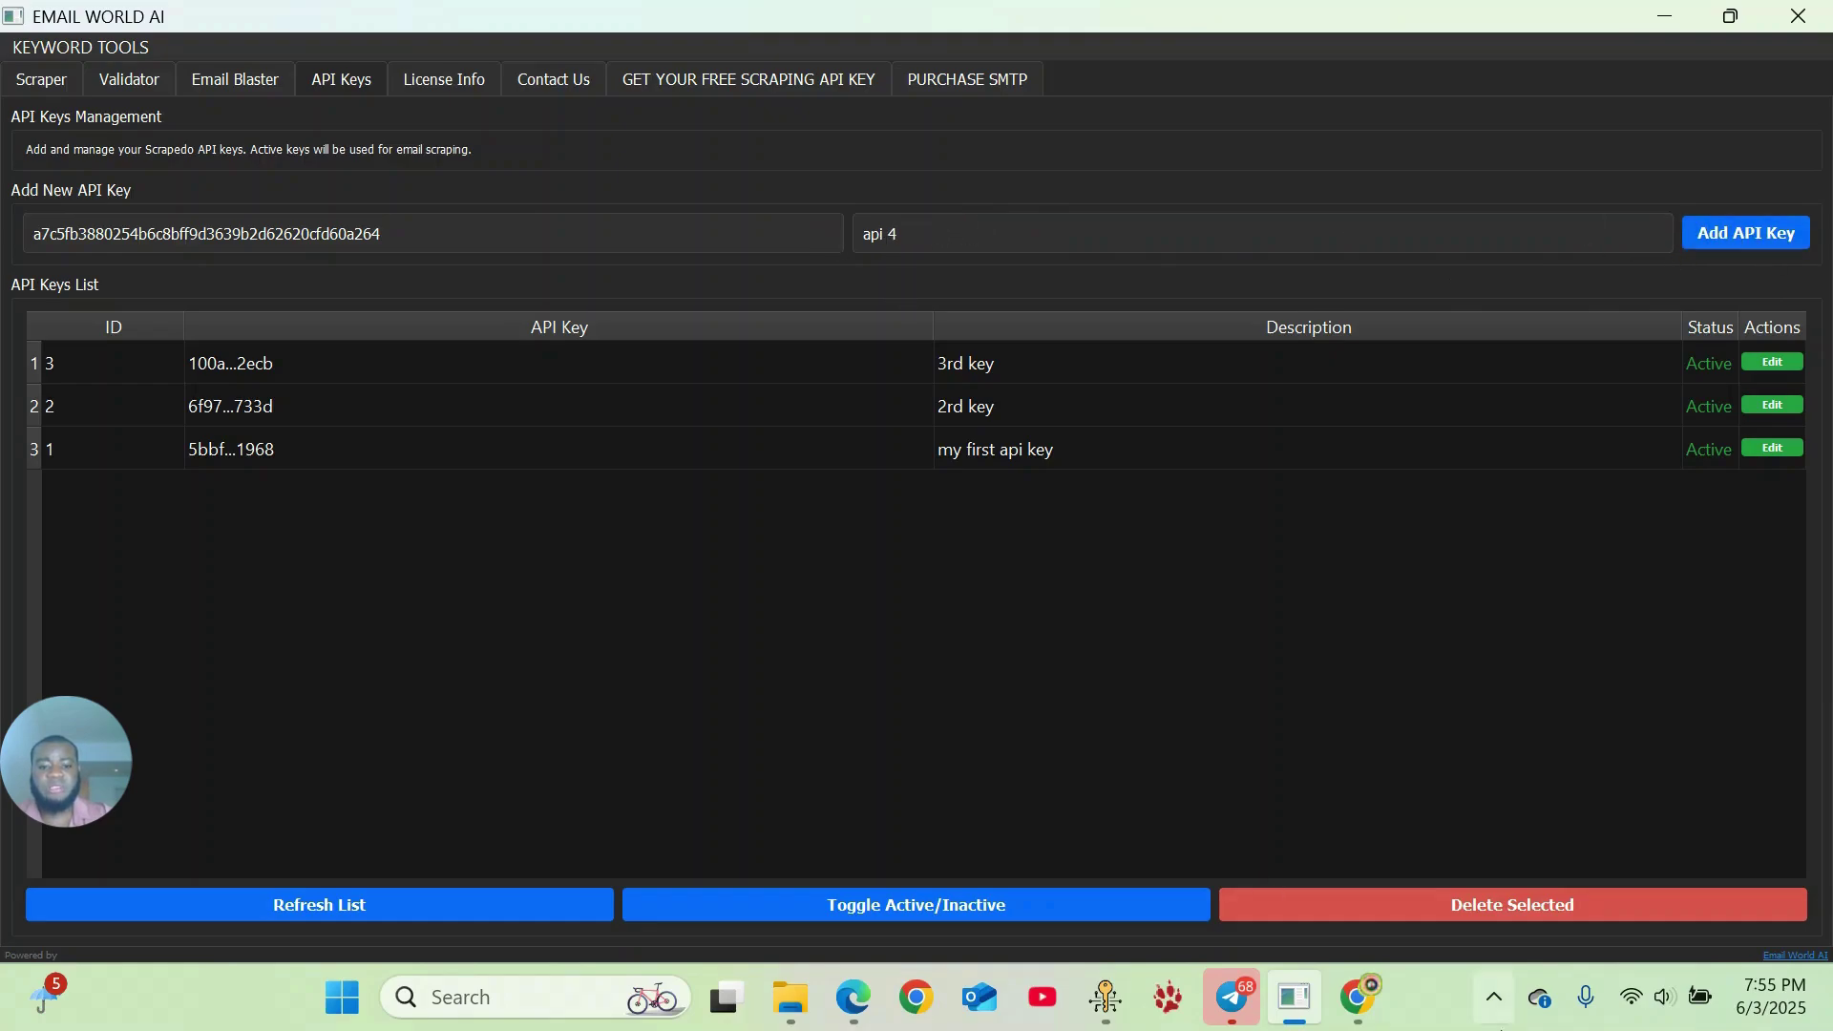
# - Switch to Chrome, open a new tab and copy the signed-in Google account's email address
pyautogui.click(1343, 1002)
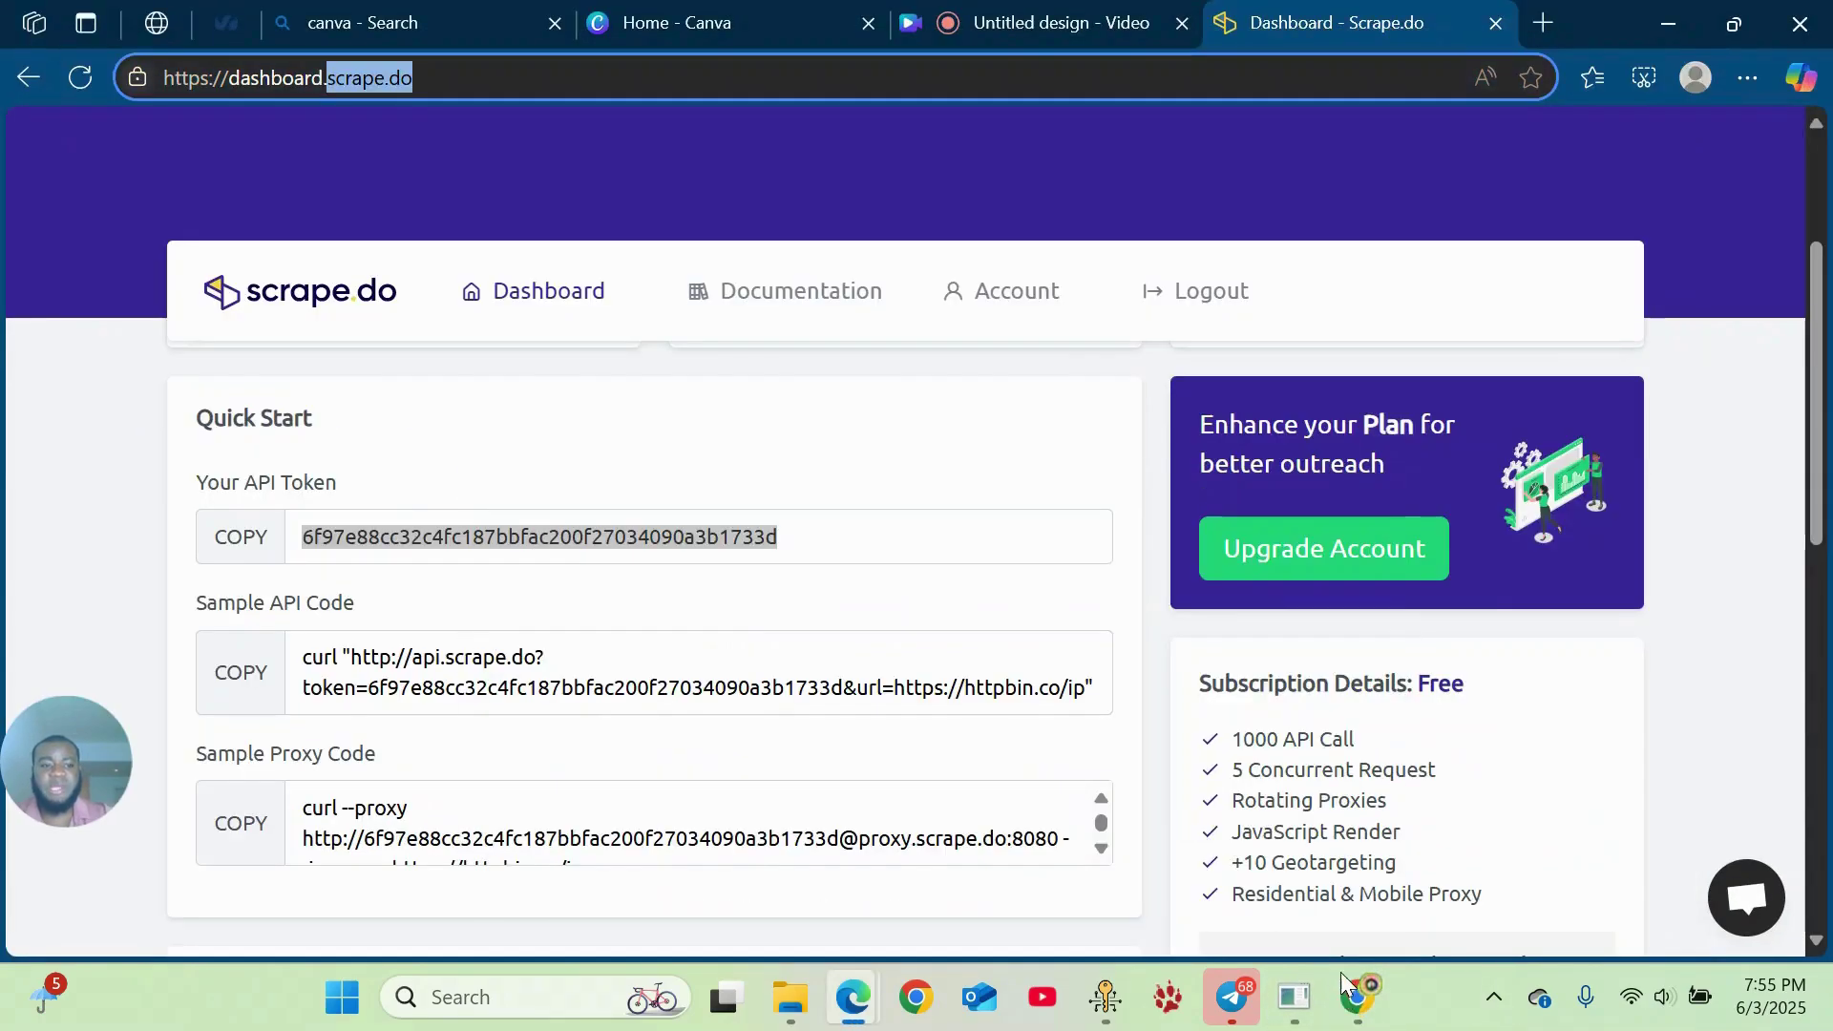
pyautogui.click(1353, 999)
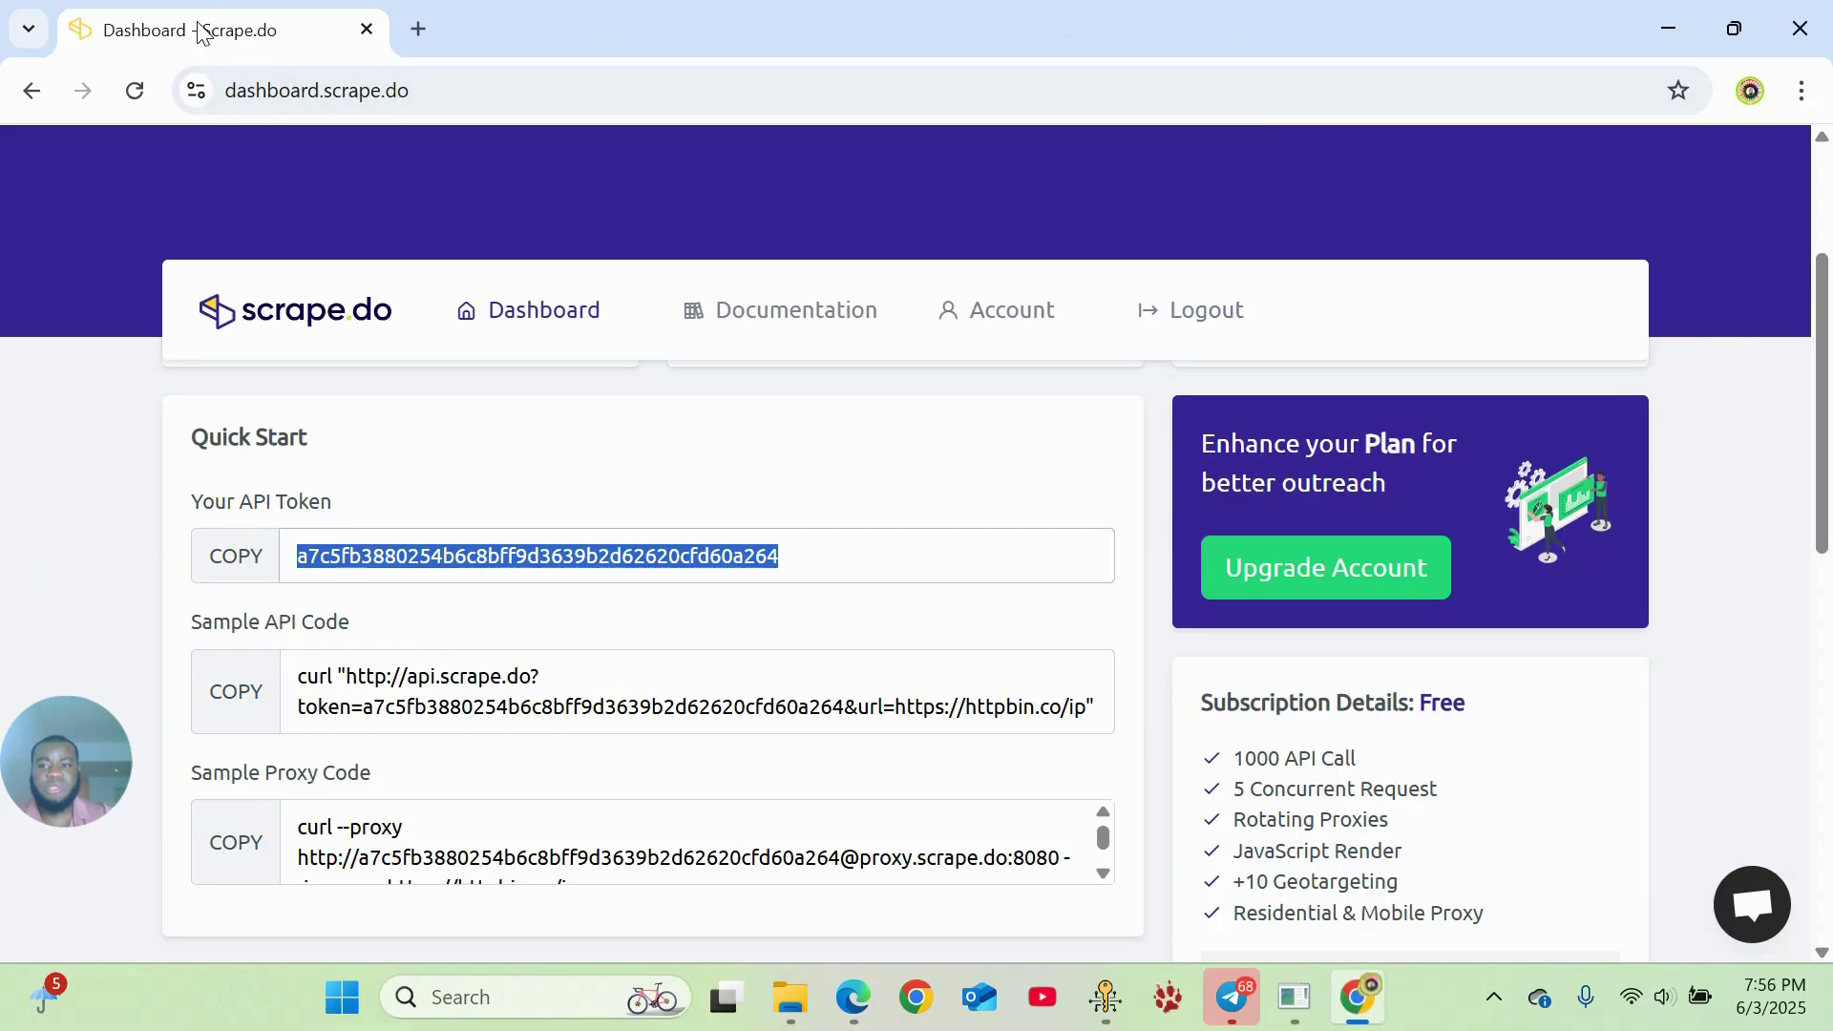
pyautogui.click(418, 29)
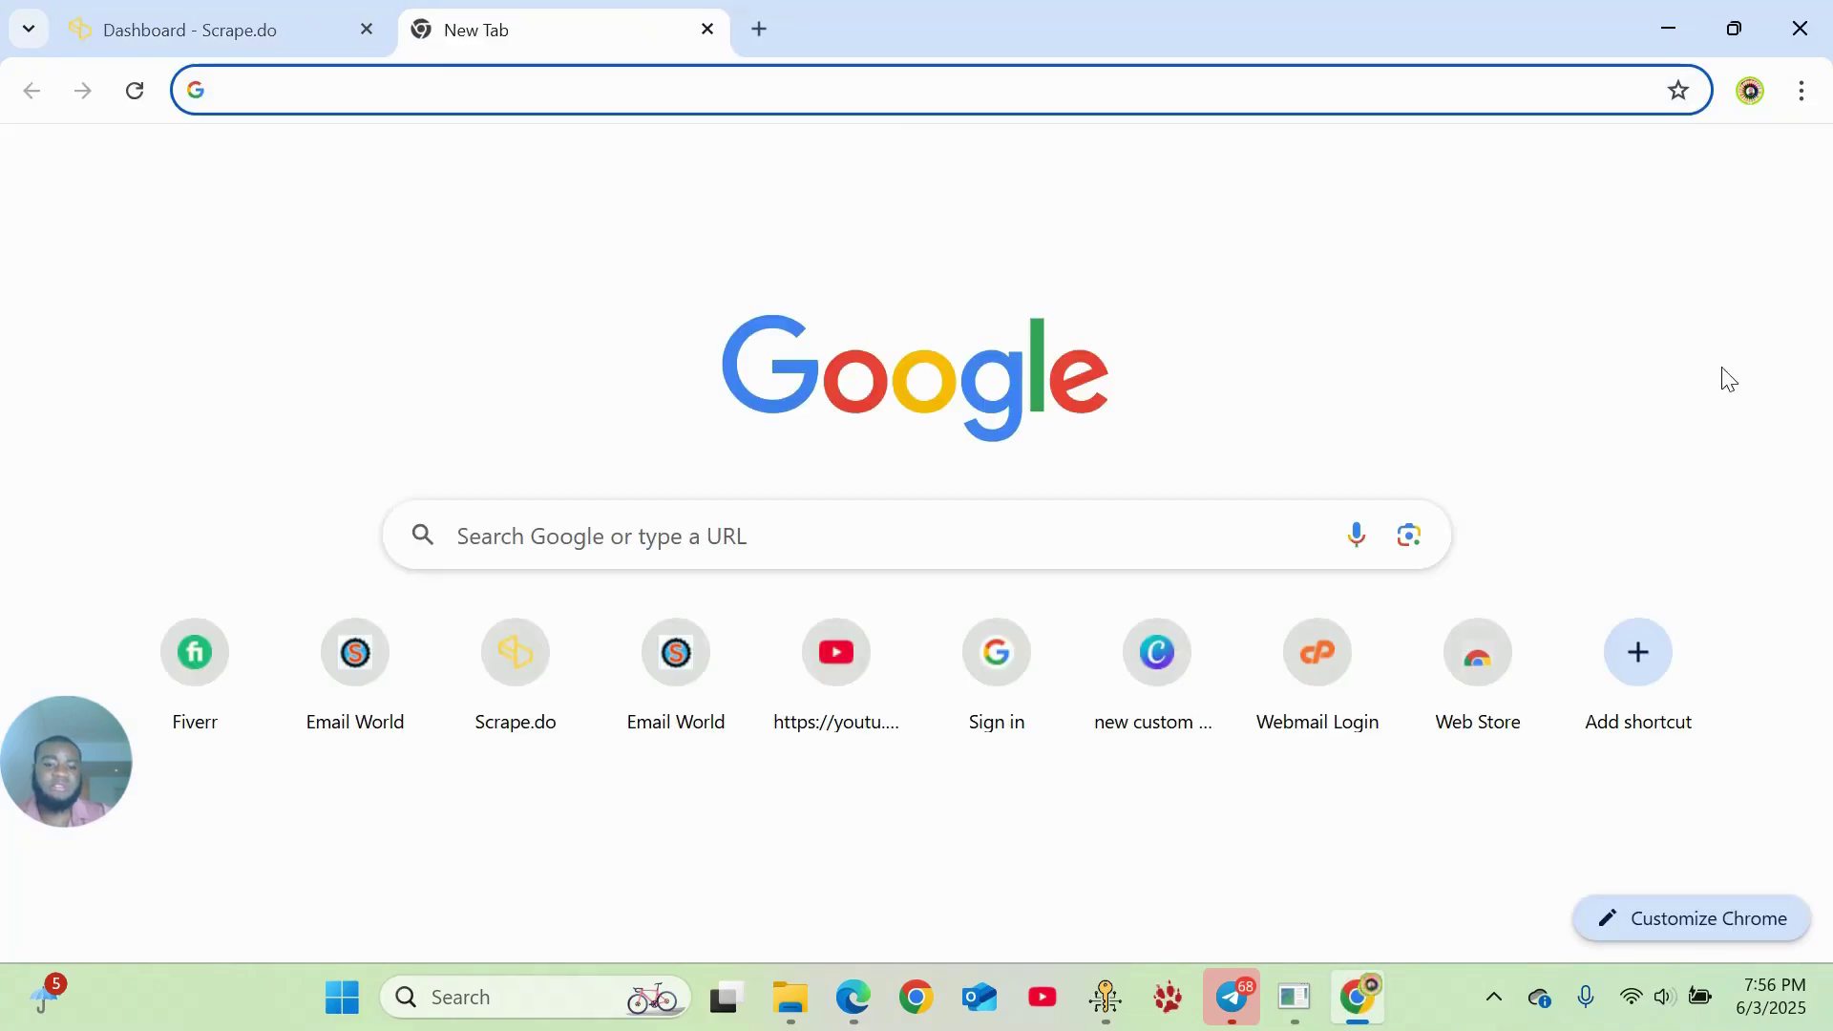
pyautogui.click(1740, 203)
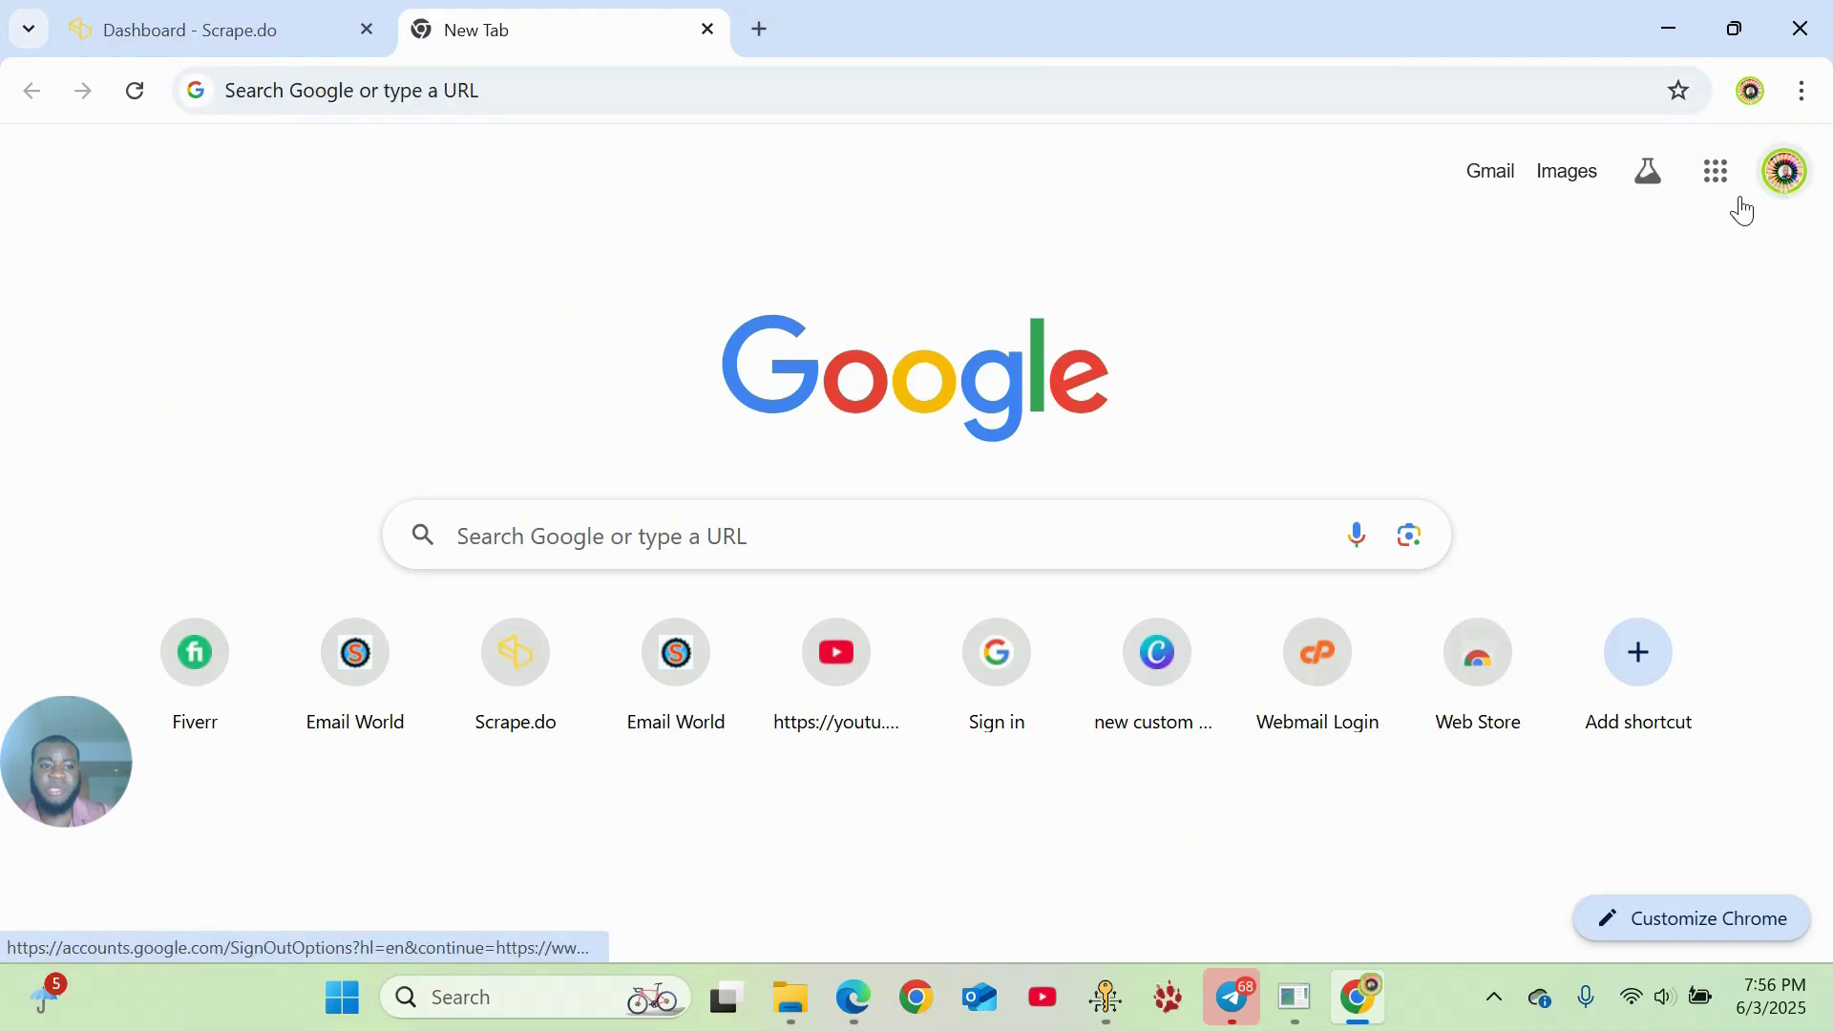
pyautogui.click(1785, 170)
pyautogui.tripleClick(1422, 251)
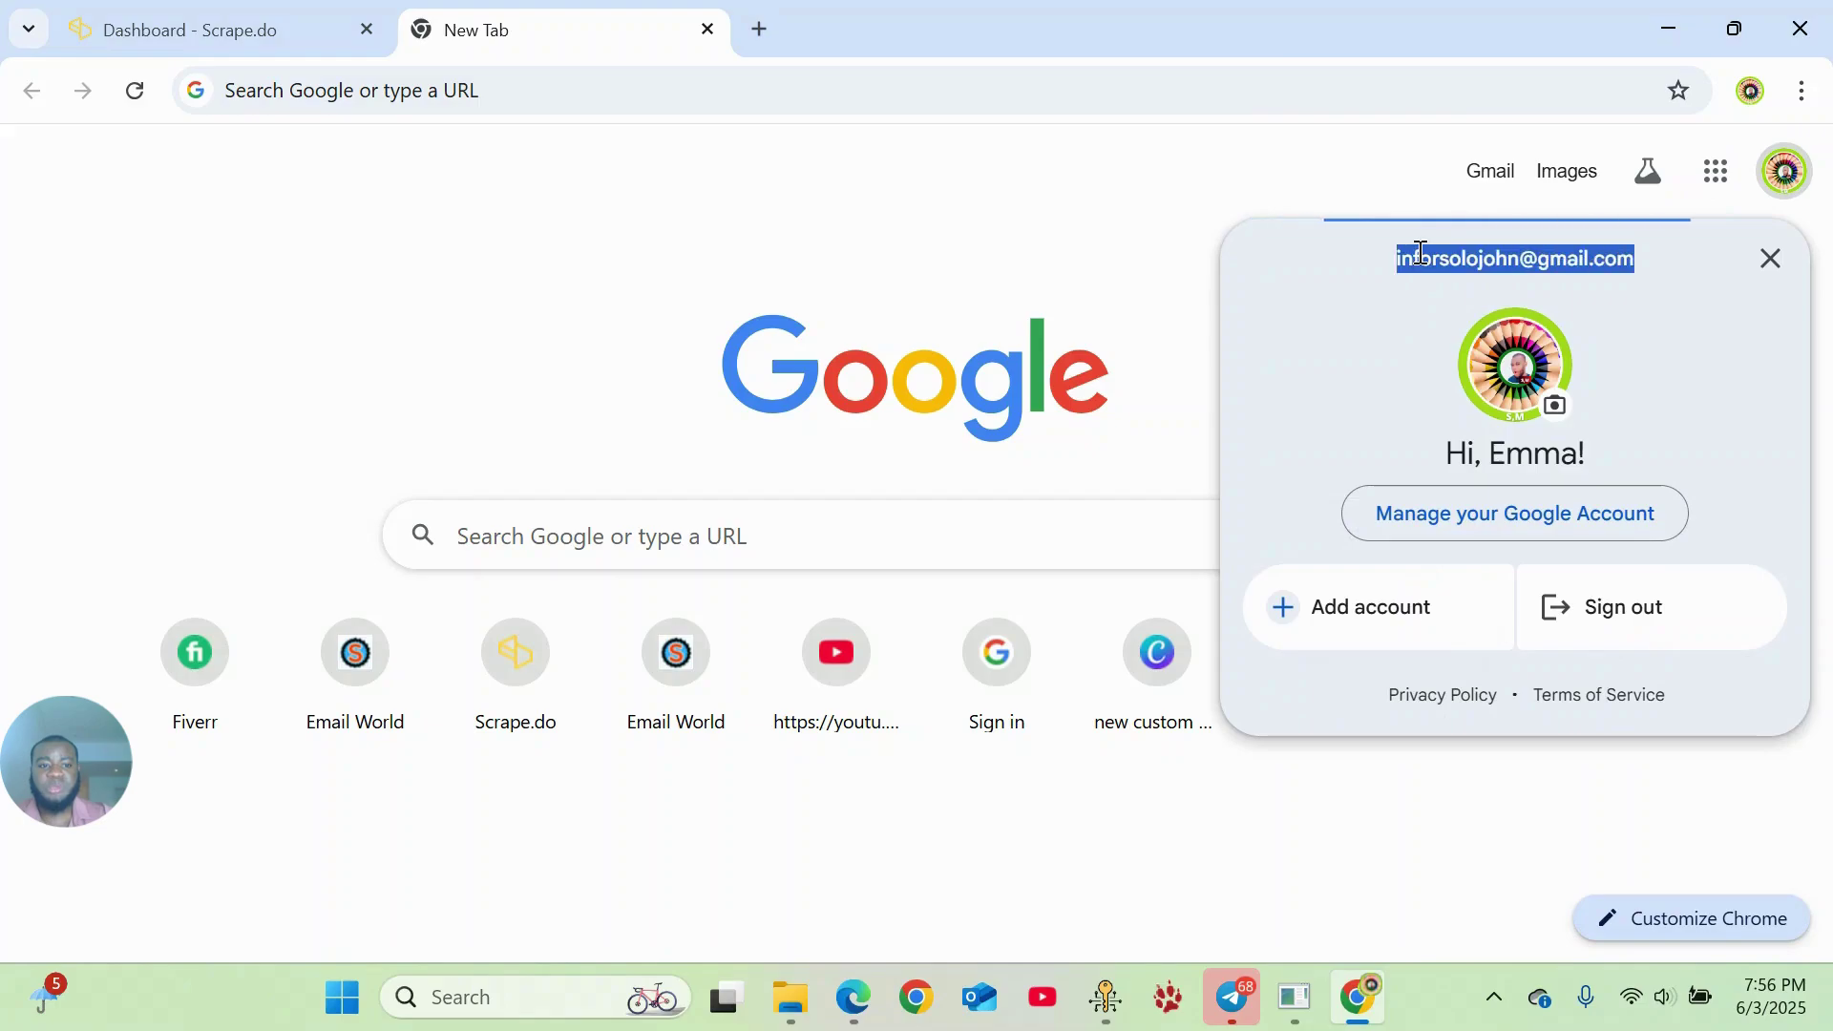
pyautogui.rightClick(1422, 258)
pyautogui.click(1088, 294)
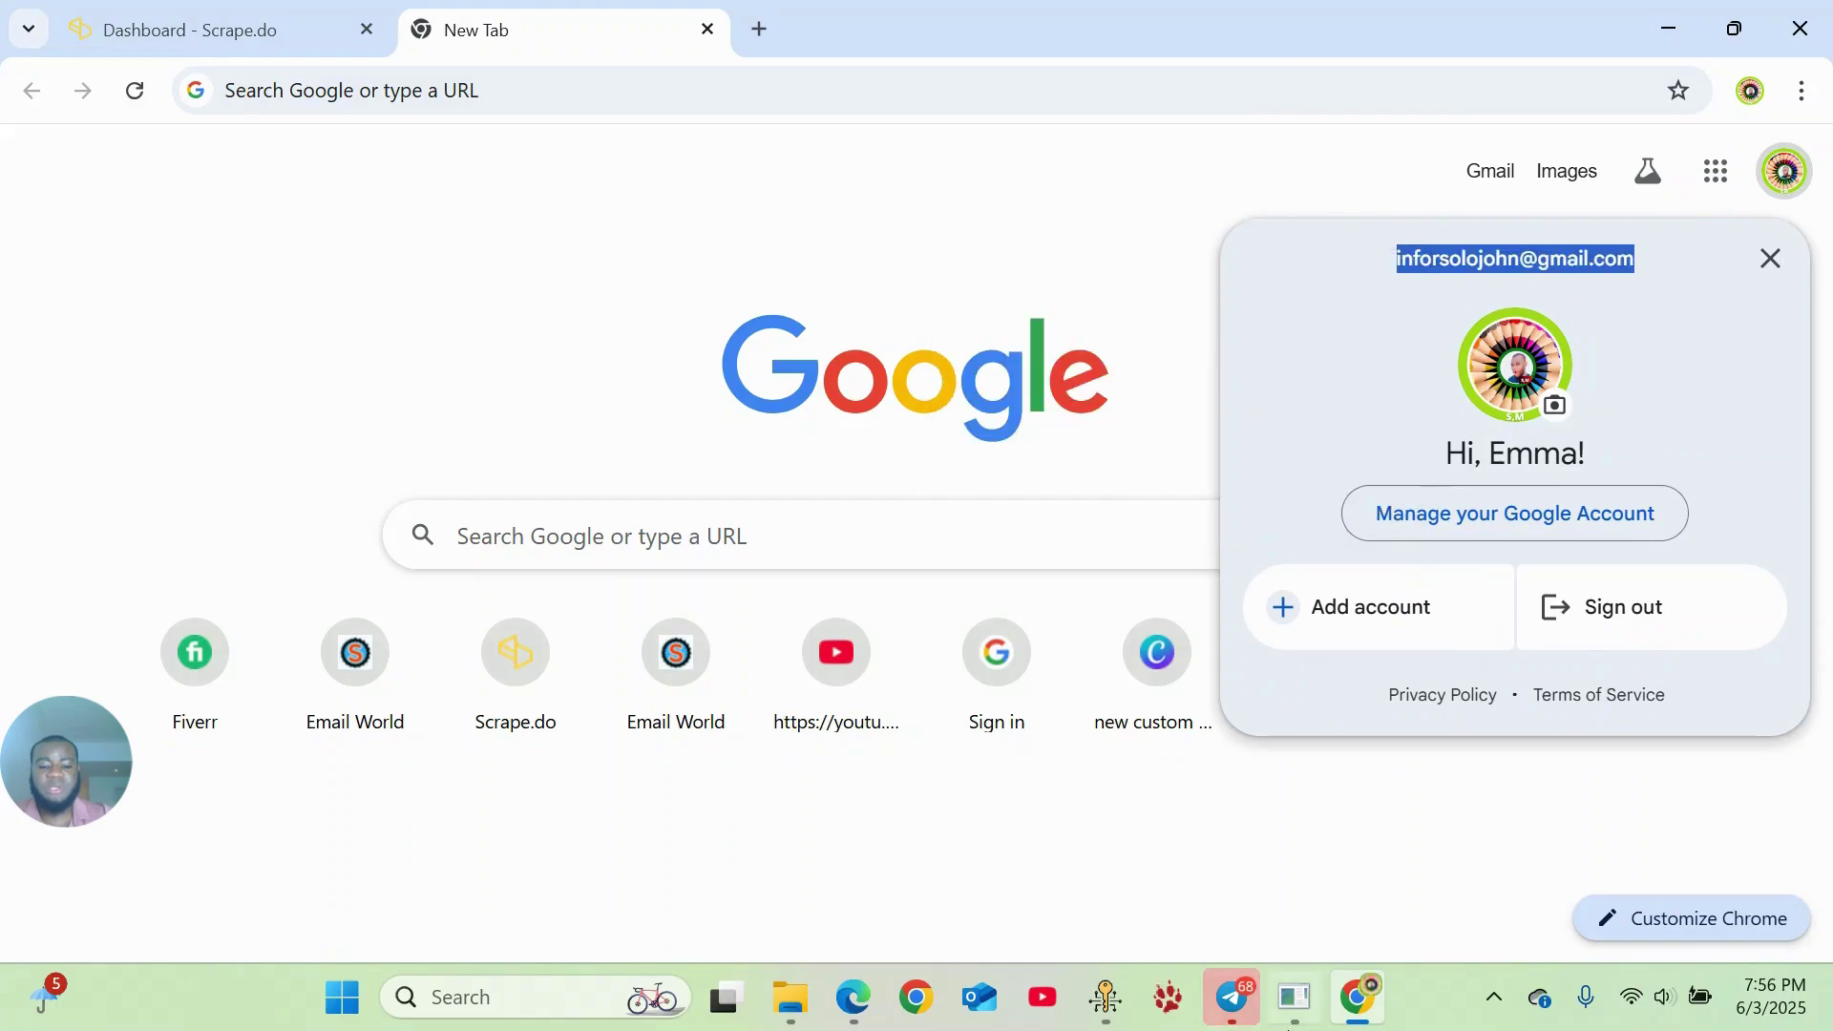
pyautogui.press('Escape')
# - Switch to Email World AI, replace the new key's description with the copied email address and add the API key
pyautogui.hotkey('alt', 'Tab')
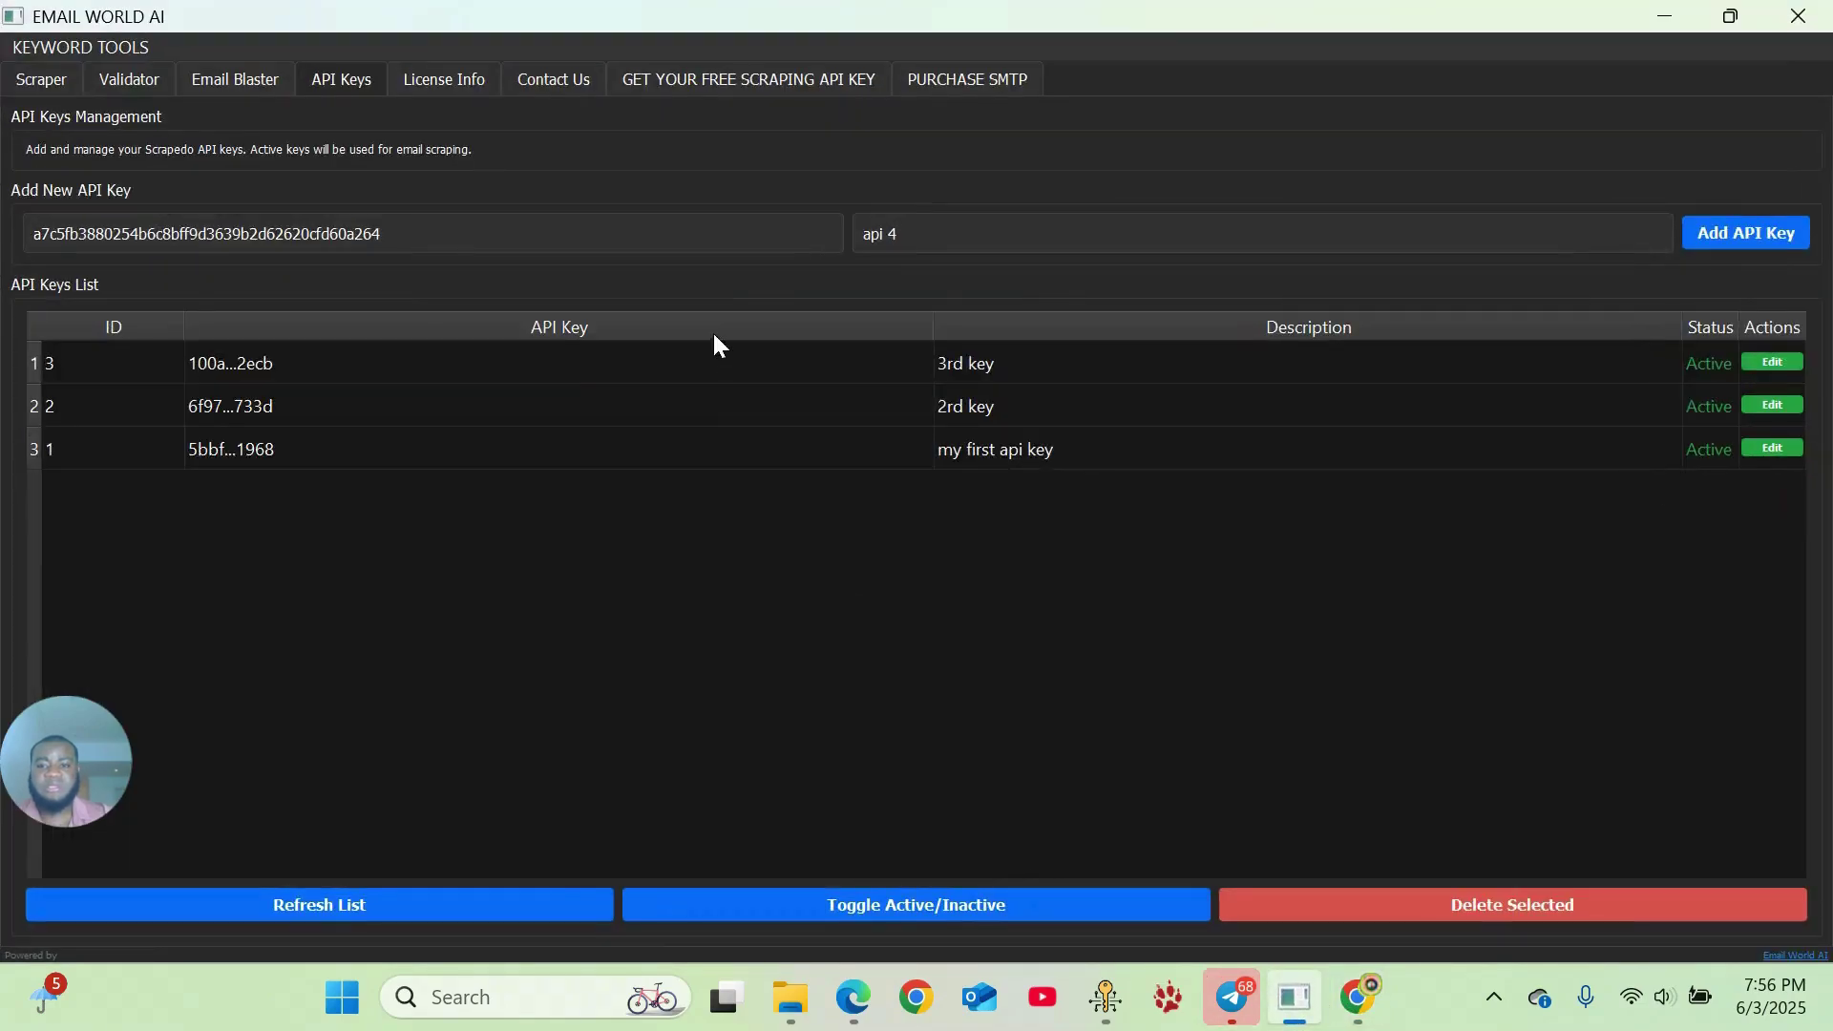
pyautogui.tripleClick(907, 233)
pyautogui.rightClick(907, 235)
pyautogui.click(976, 379)
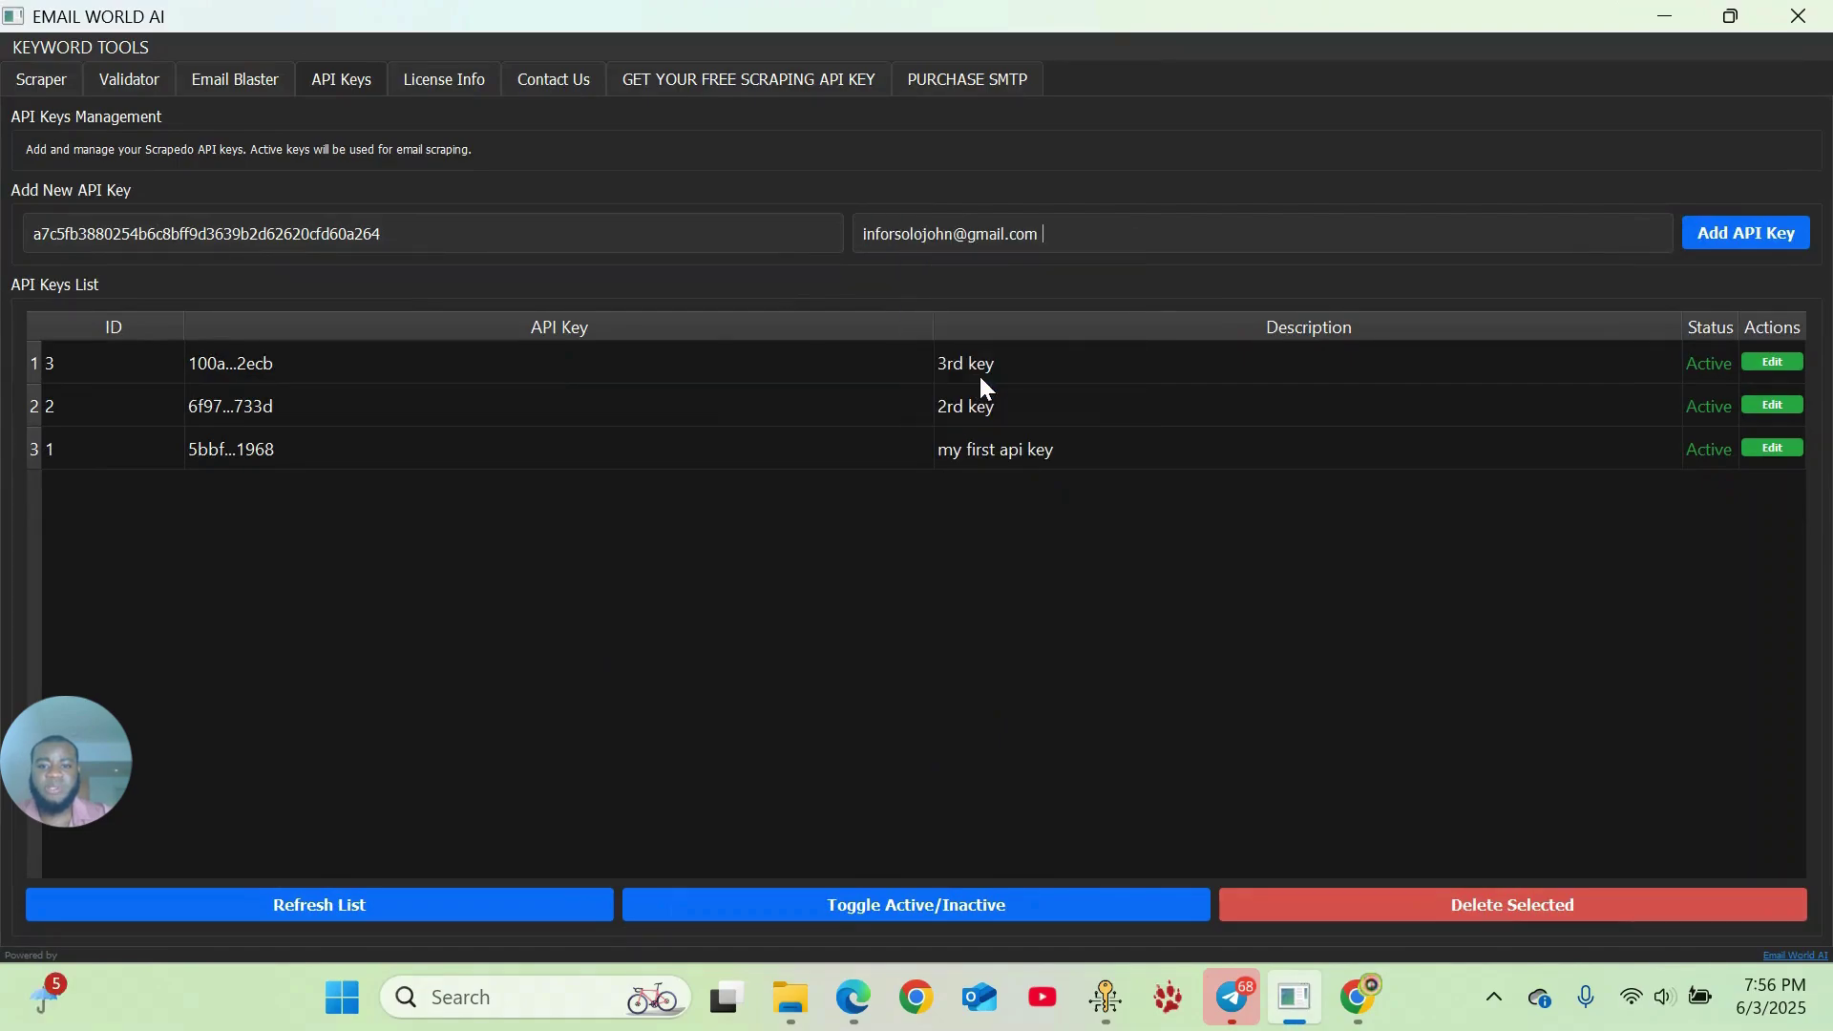
pyautogui.click(1746, 239)
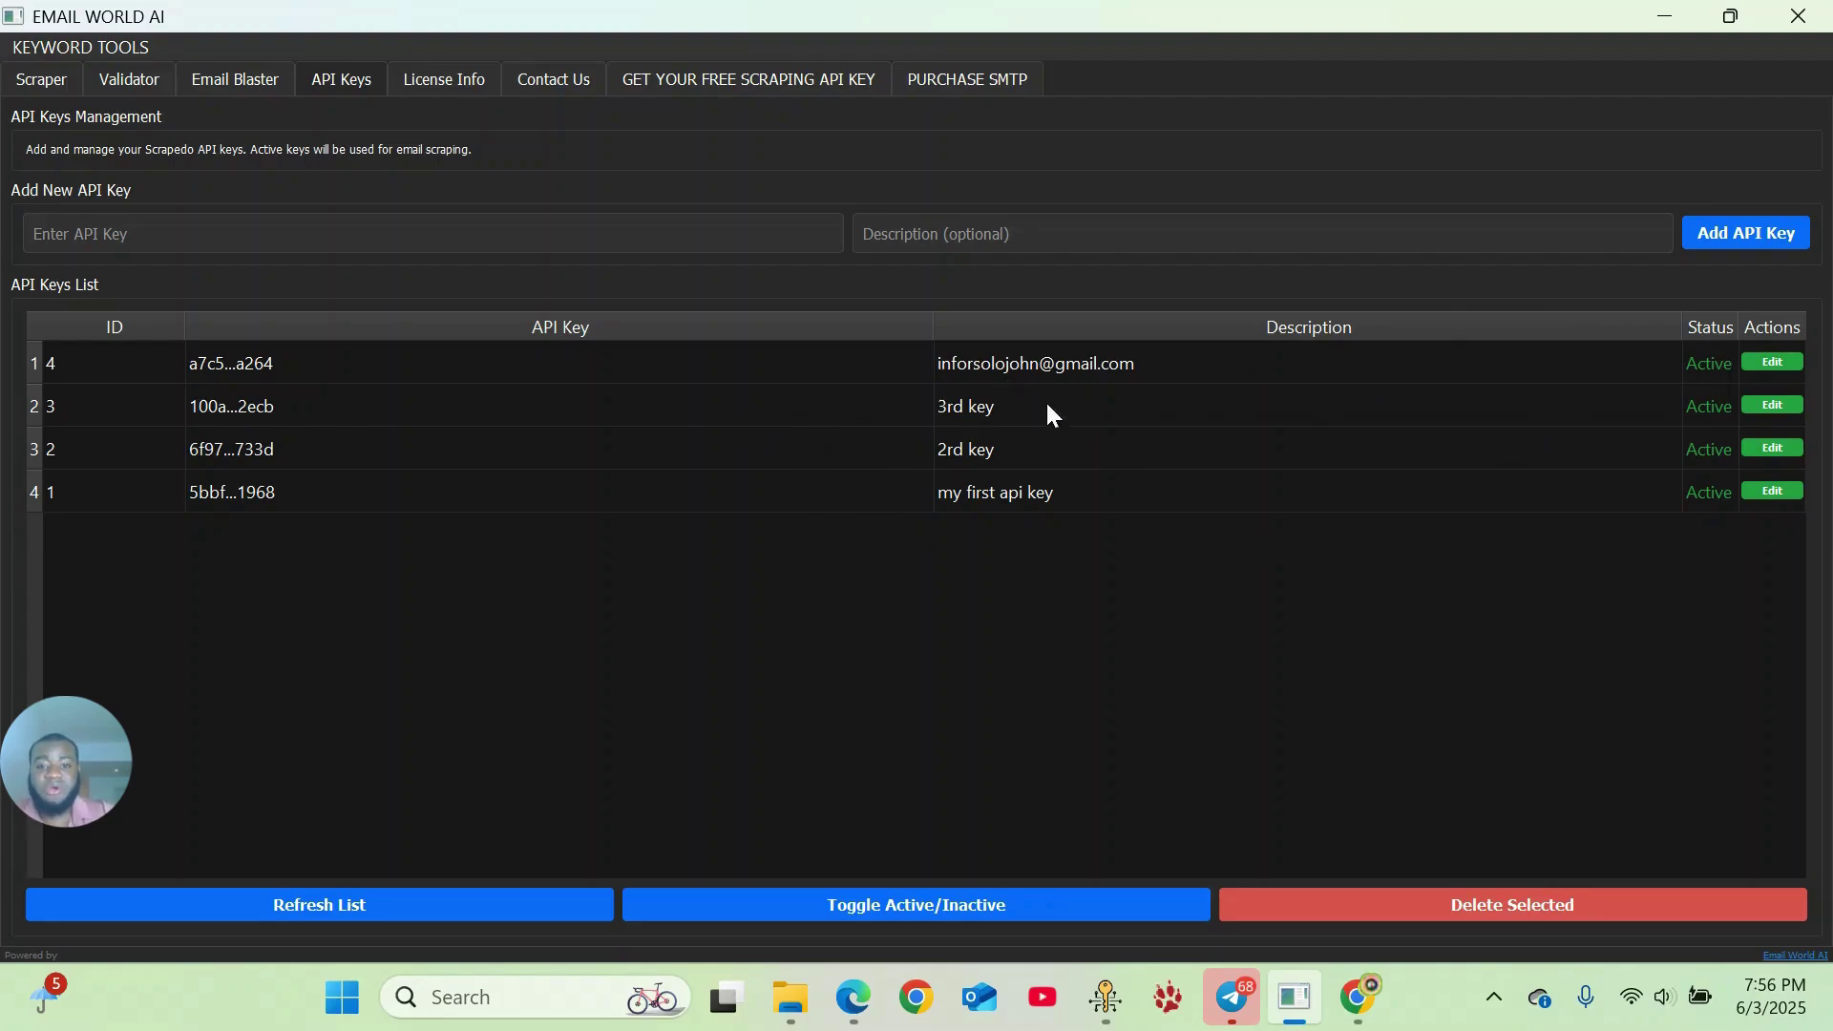
pyautogui.moveTo(978, 492)
pyautogui.mouseDown()
pyautogui.moveTo(978, 374)
pyautogui.moveTo(1010, 490)
pyautogui.mouseUp()
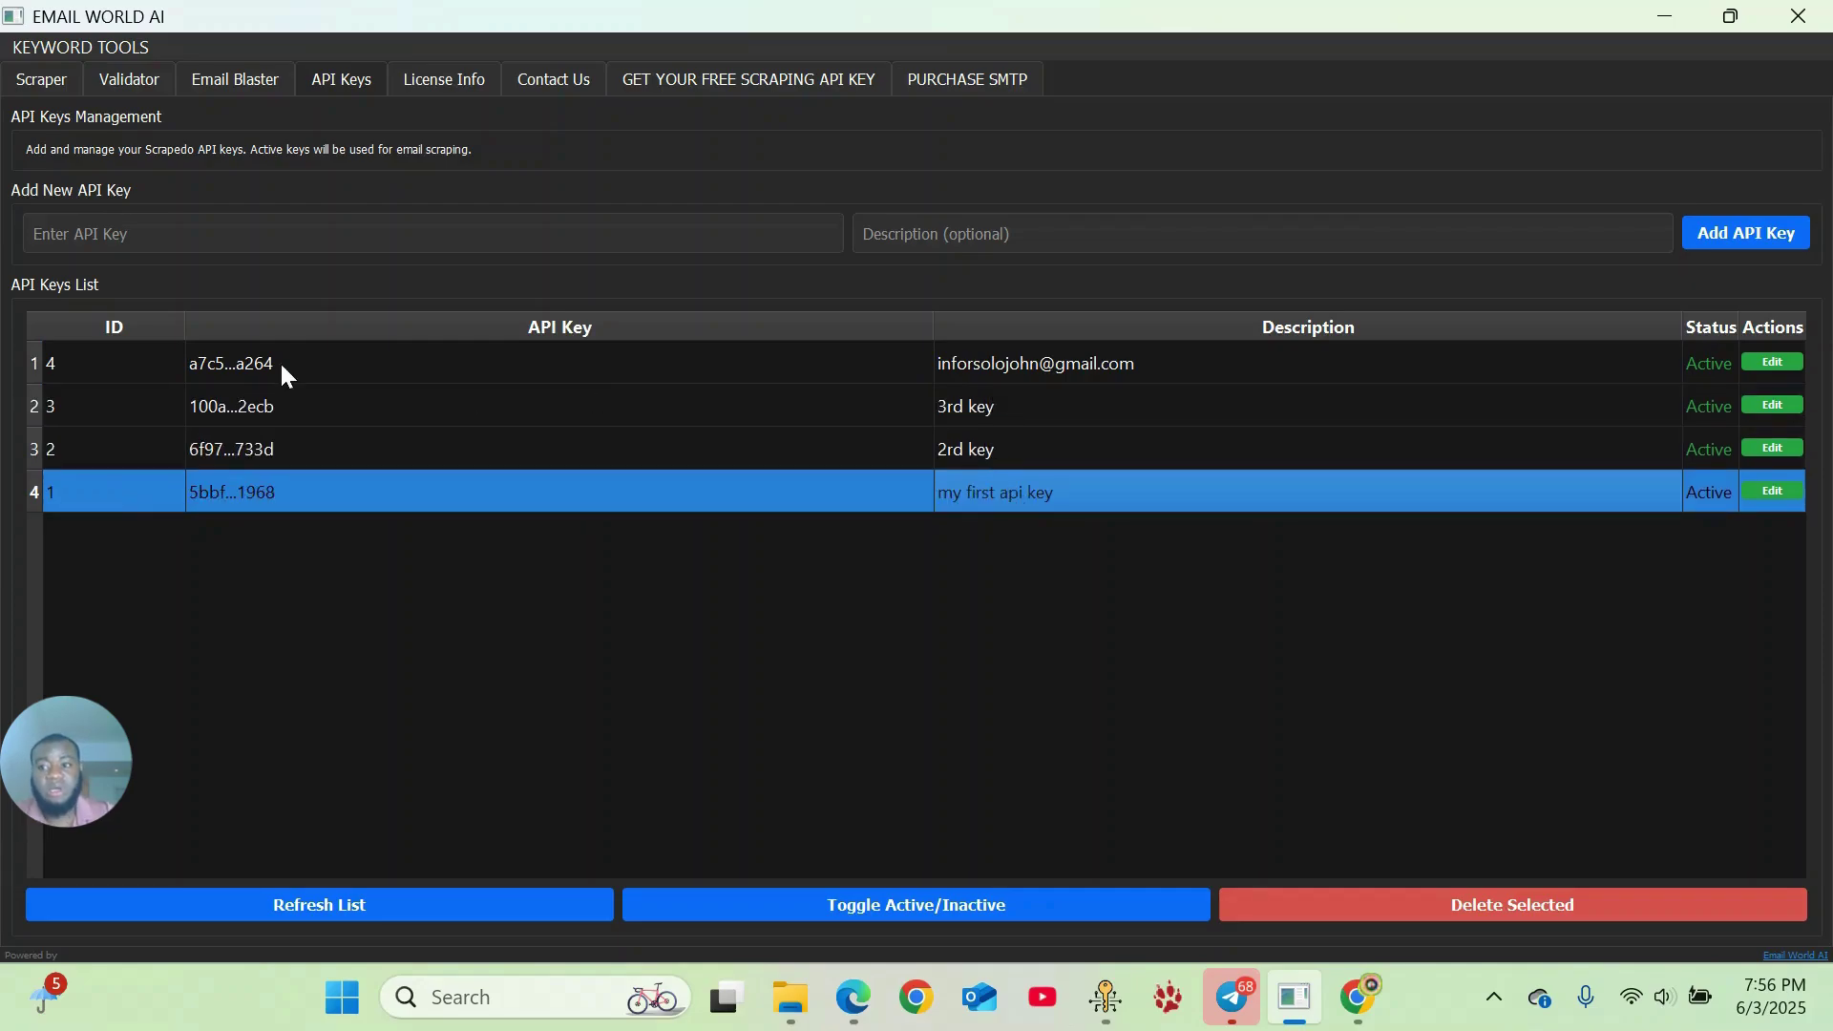
# - Open the Scraper and delete the existing keywords
pyautogui.click(42, 76)
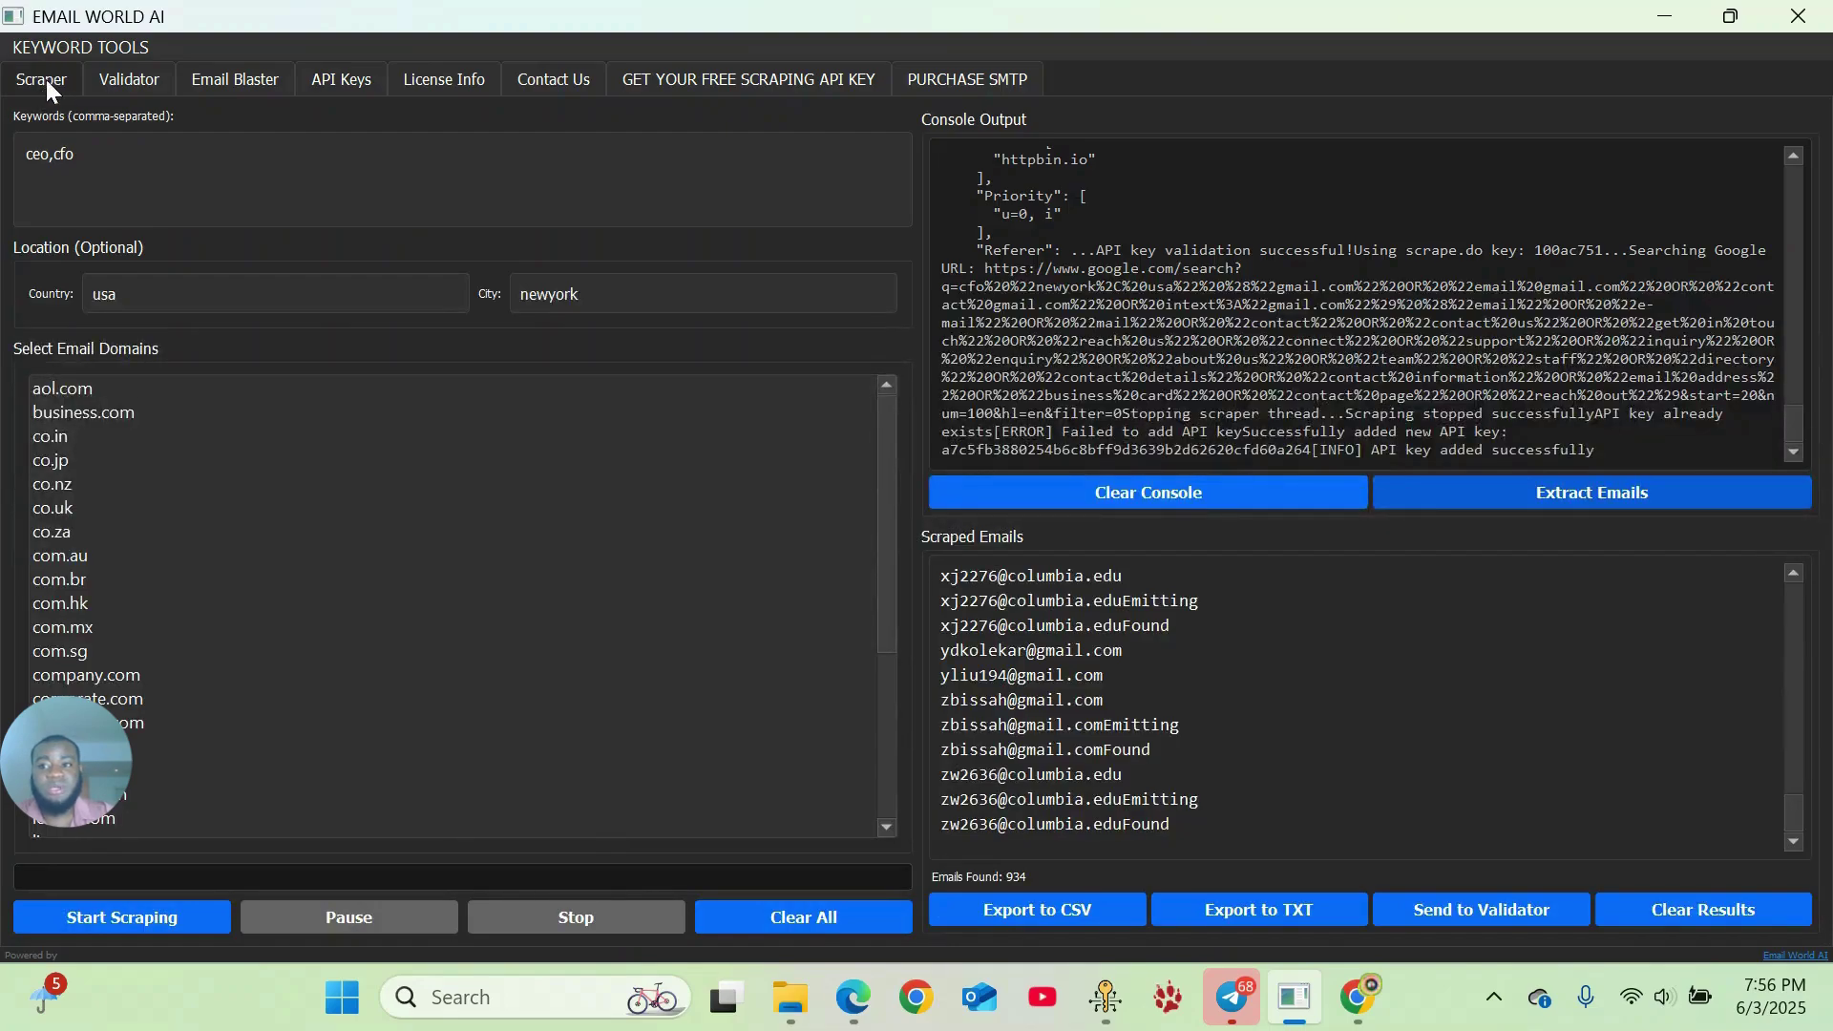
pyautogui.doubleClick(55, 152)
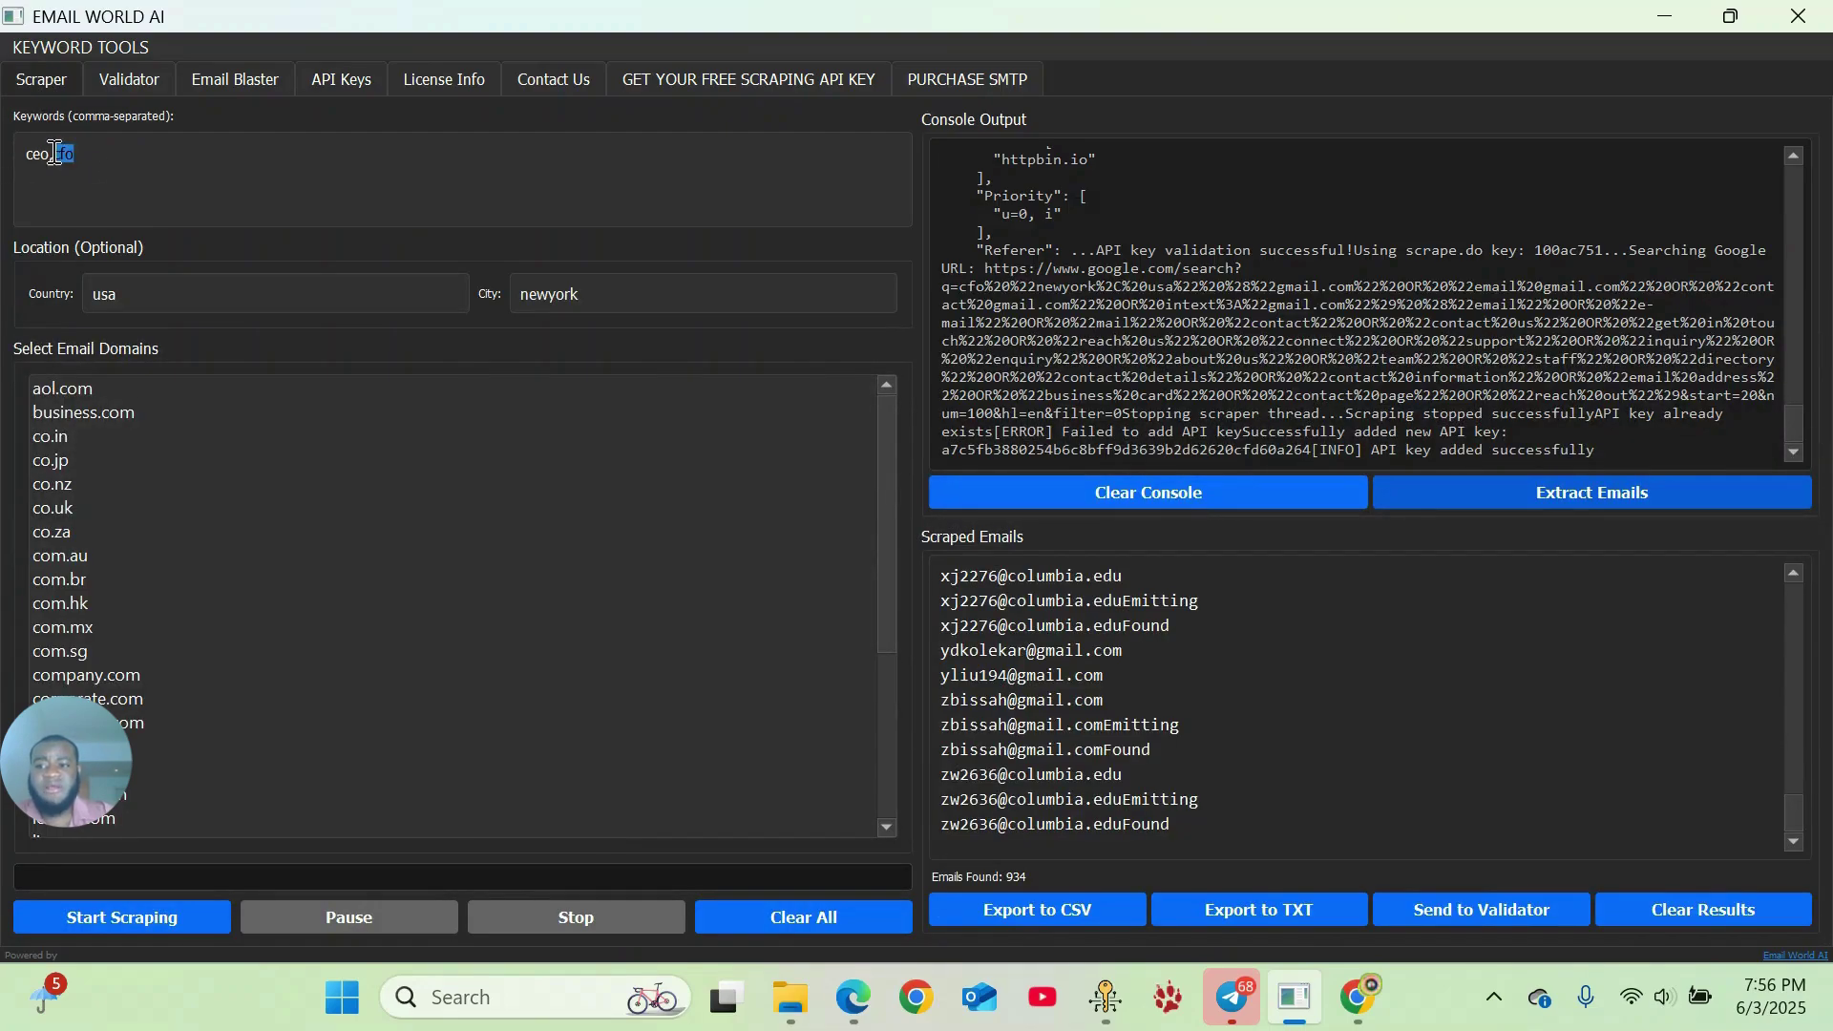
pyautogui.hotkey('ctrl', 'a')
pyautogui.press('BackSpace')
# - Clear the scraped emails and the console output, including all remaining scraper data
pyautogui.click(1703, 909)
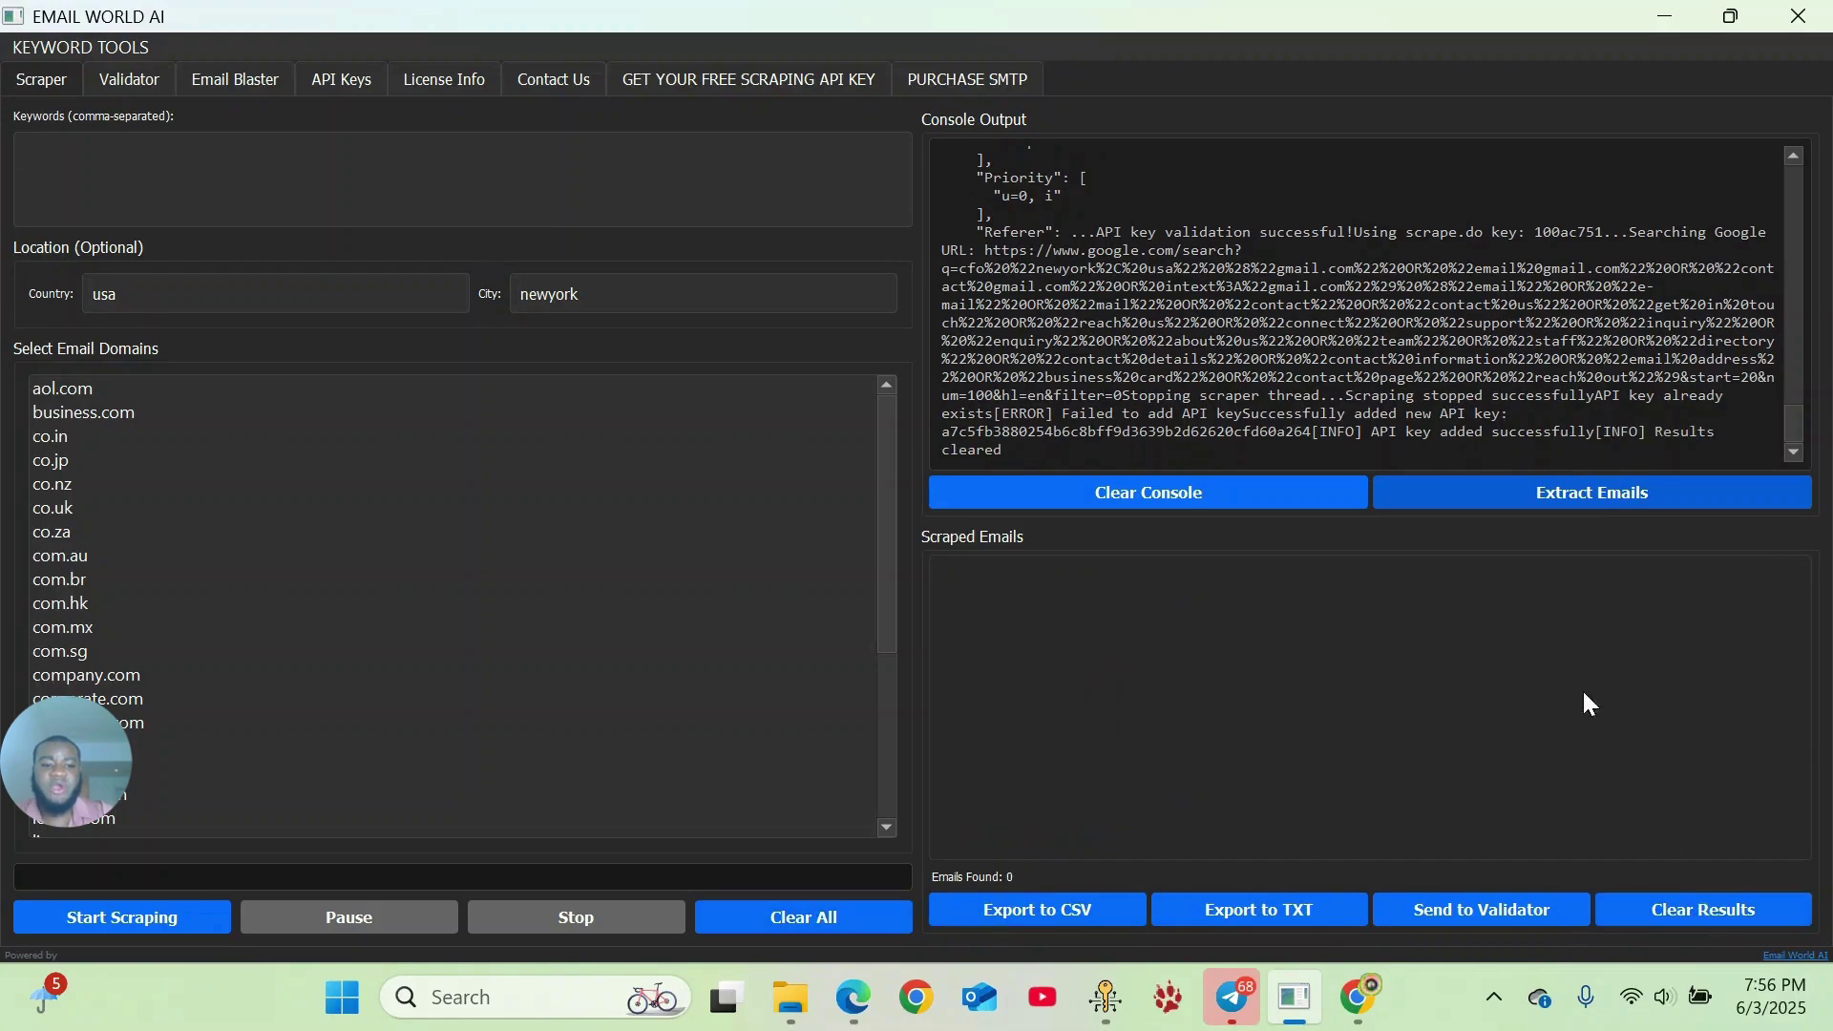
pyautogui.click(1159, 489)
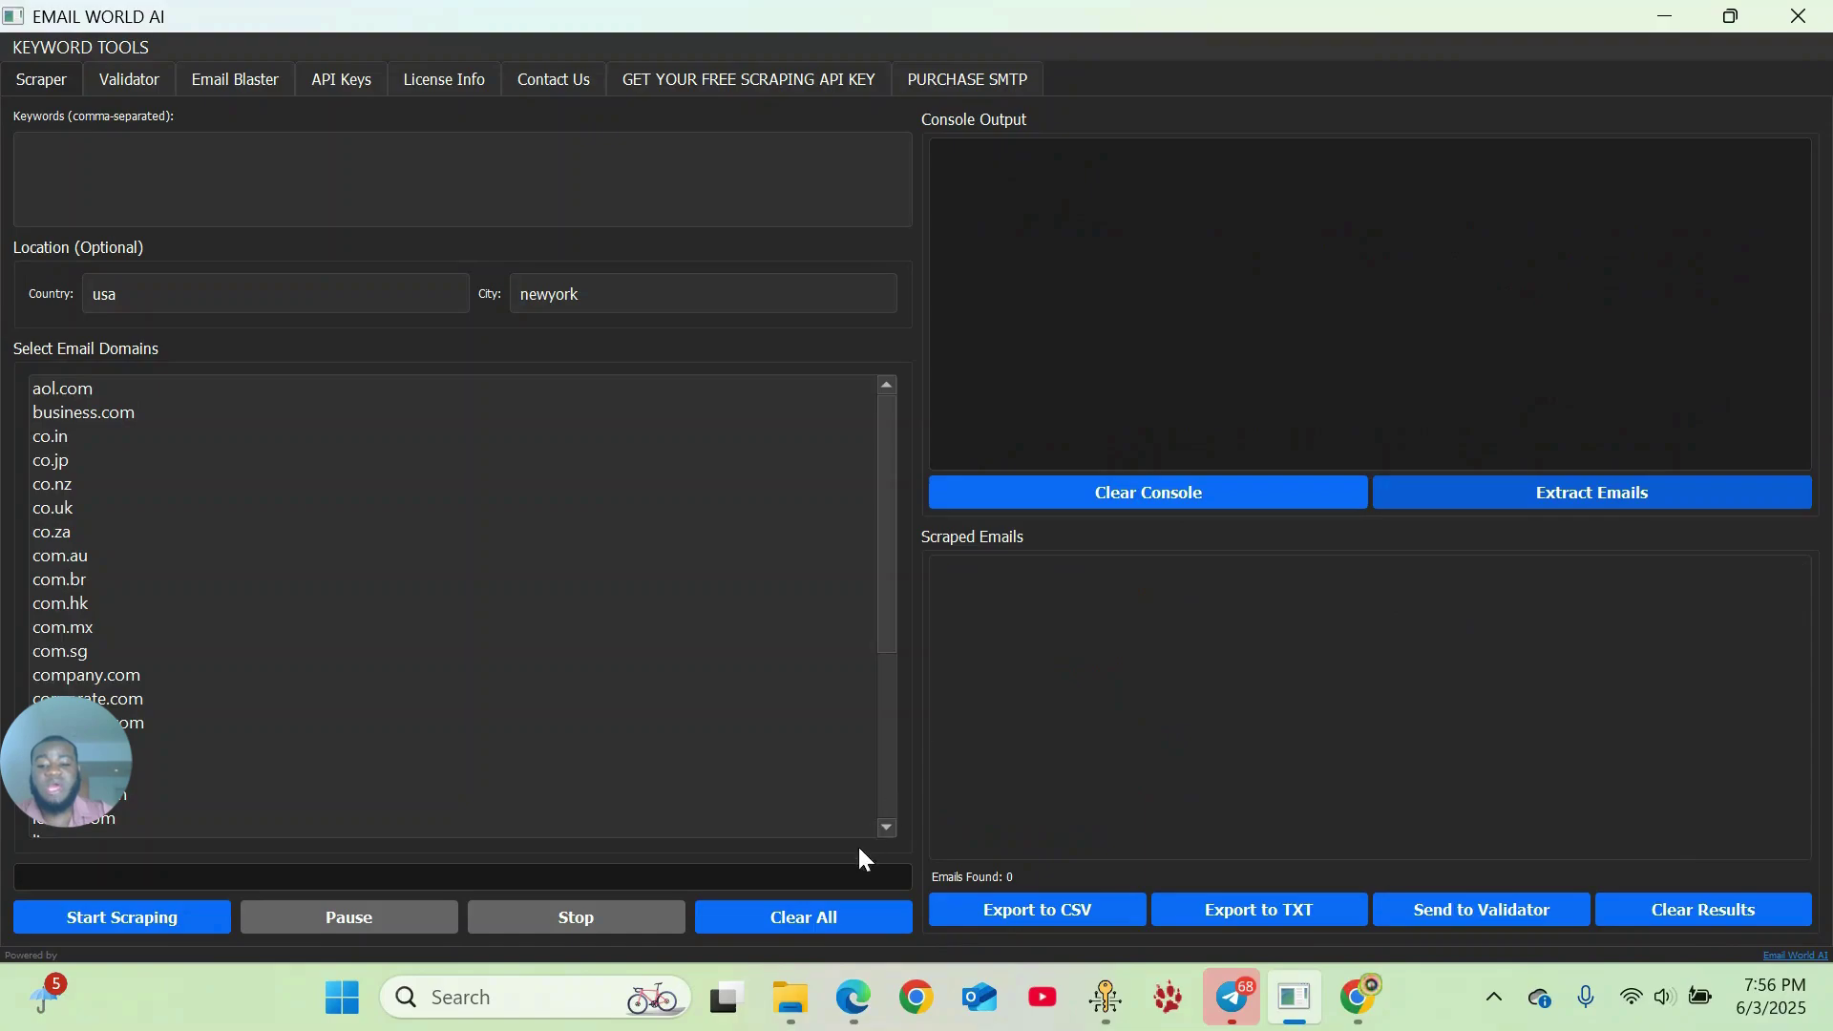
pyautogui.click(838, 913)
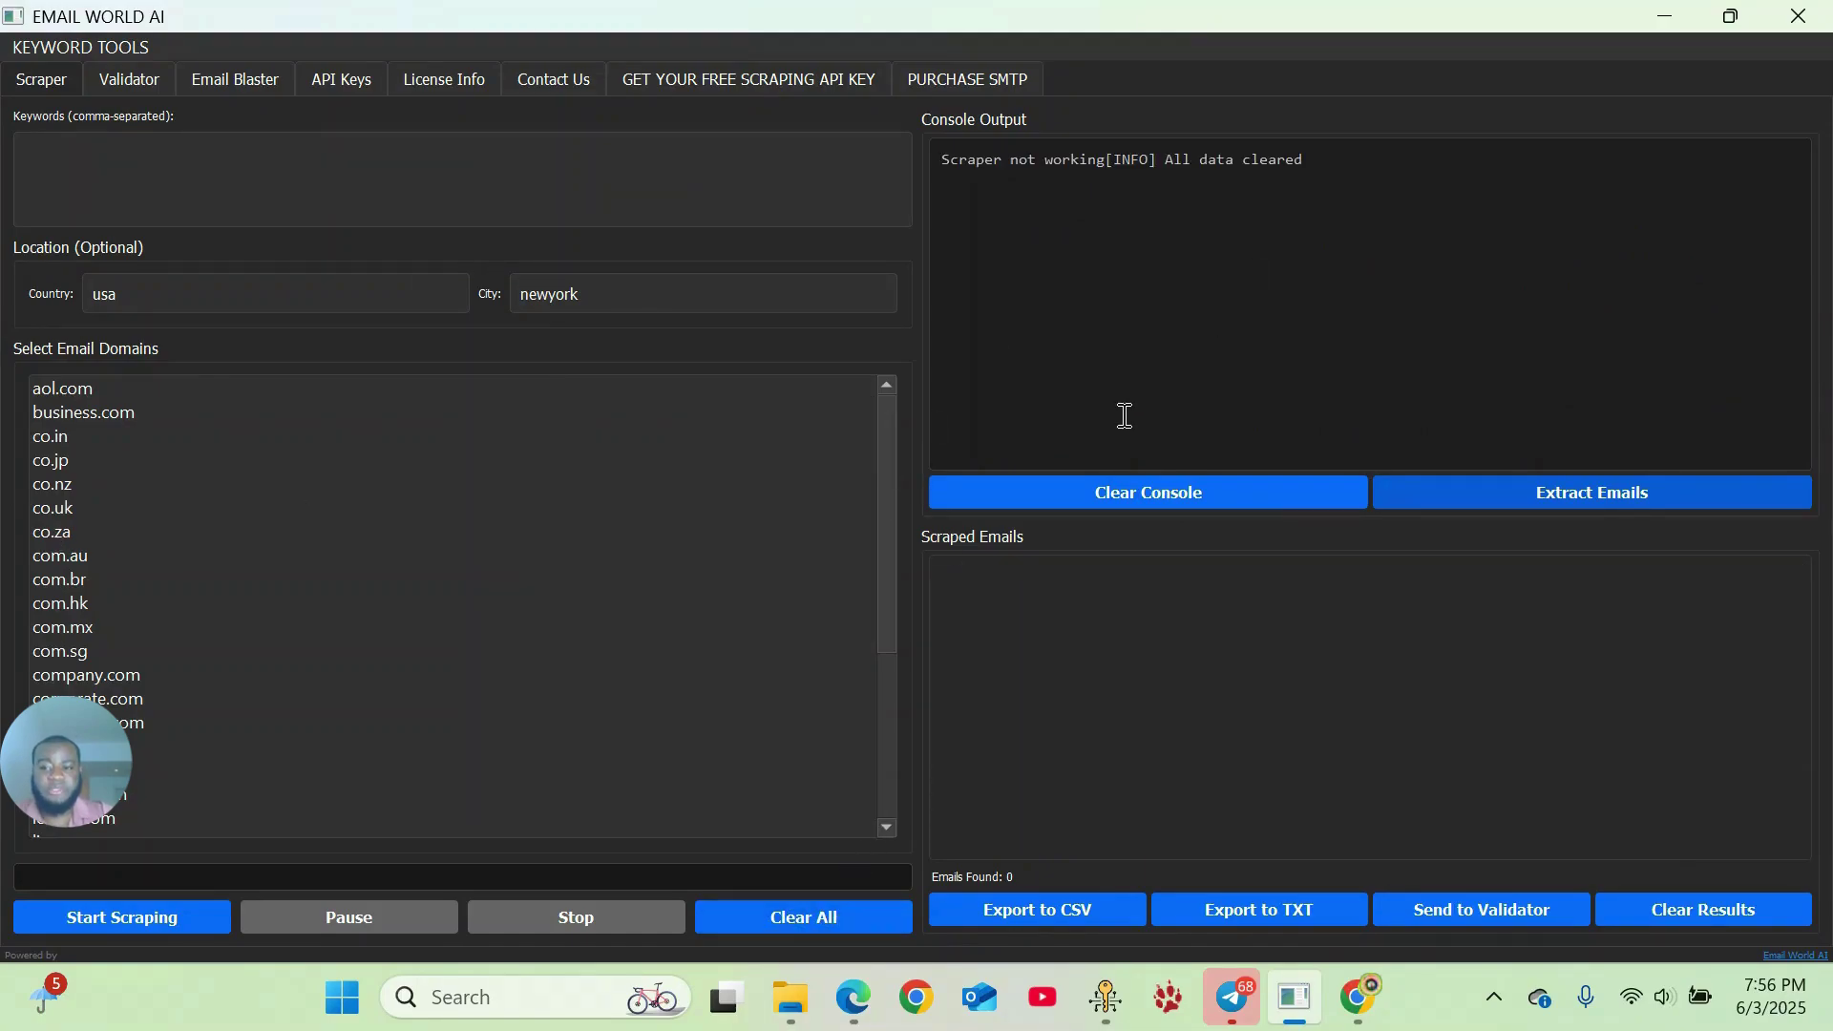
# - Empty the country and city of the search location
pyautogui.moveTo(176, 290); pyautogui.dragTo(5, 279)
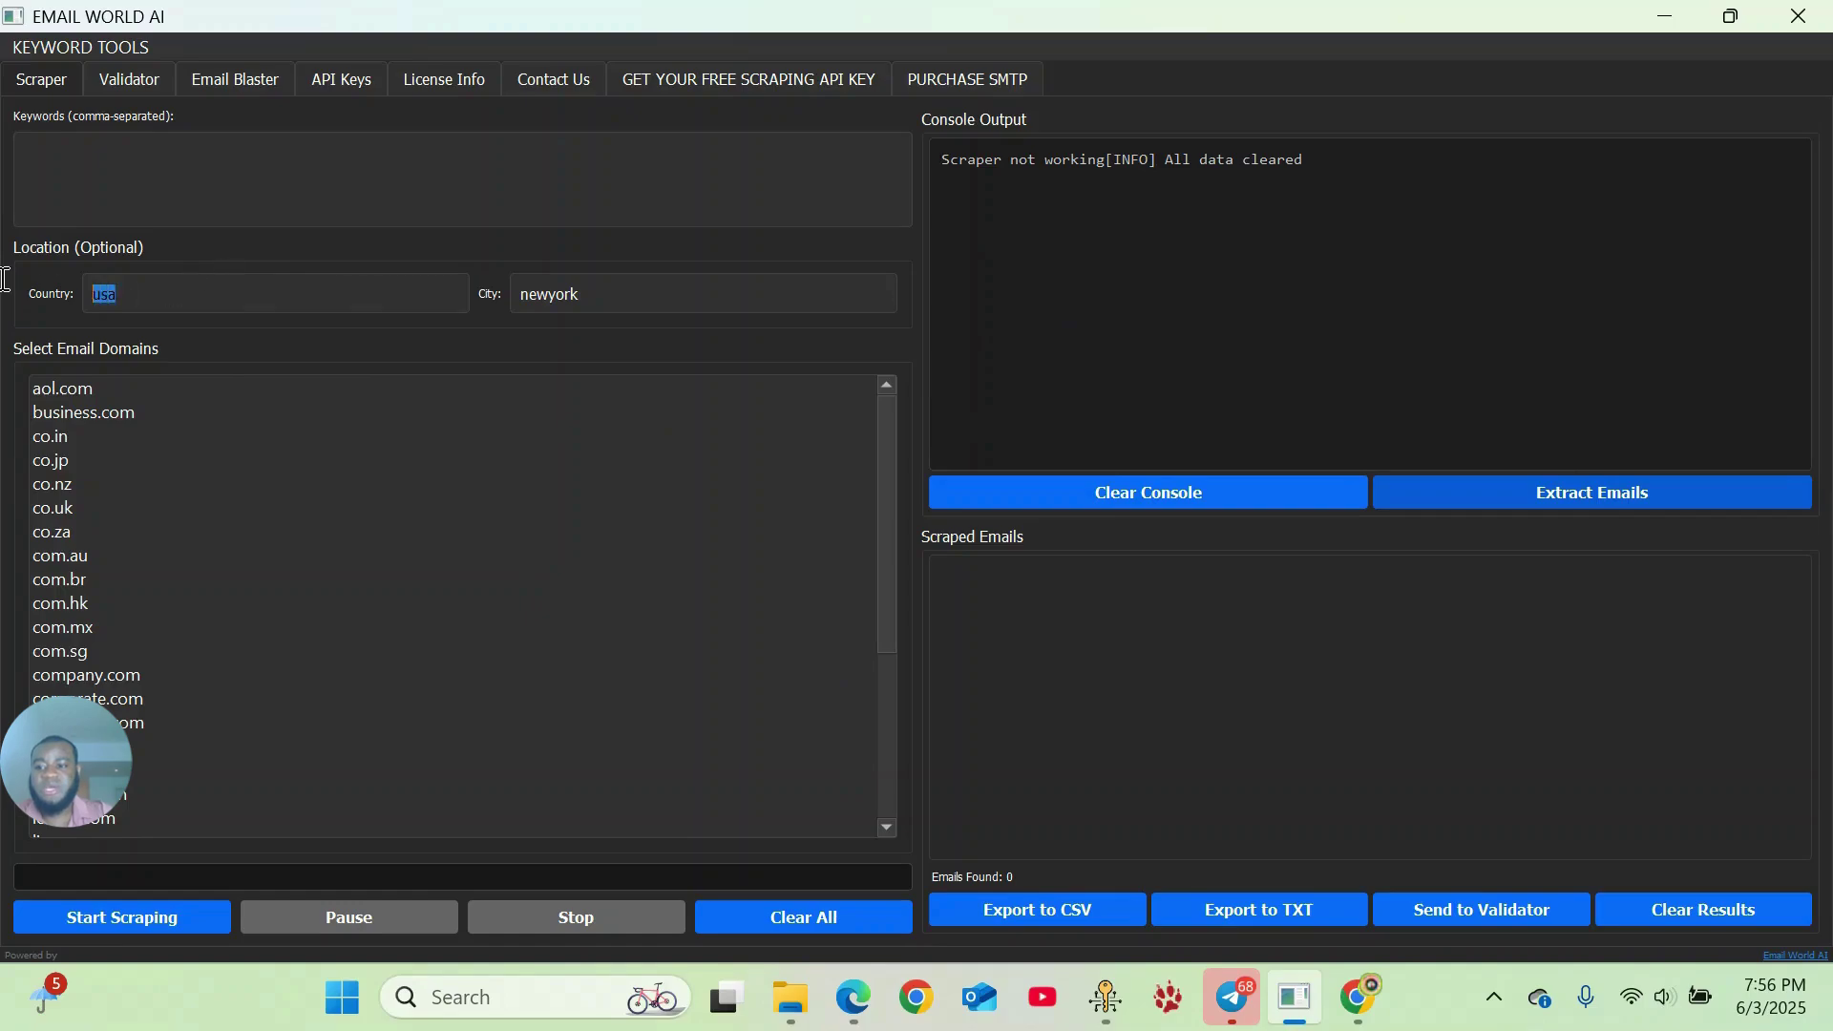
pyautogui.press('BackSpace')
pyautogui.moveTo(593, 294); pyautogui.dragTo(475, 291)
pyautogui.press('BackSpace')
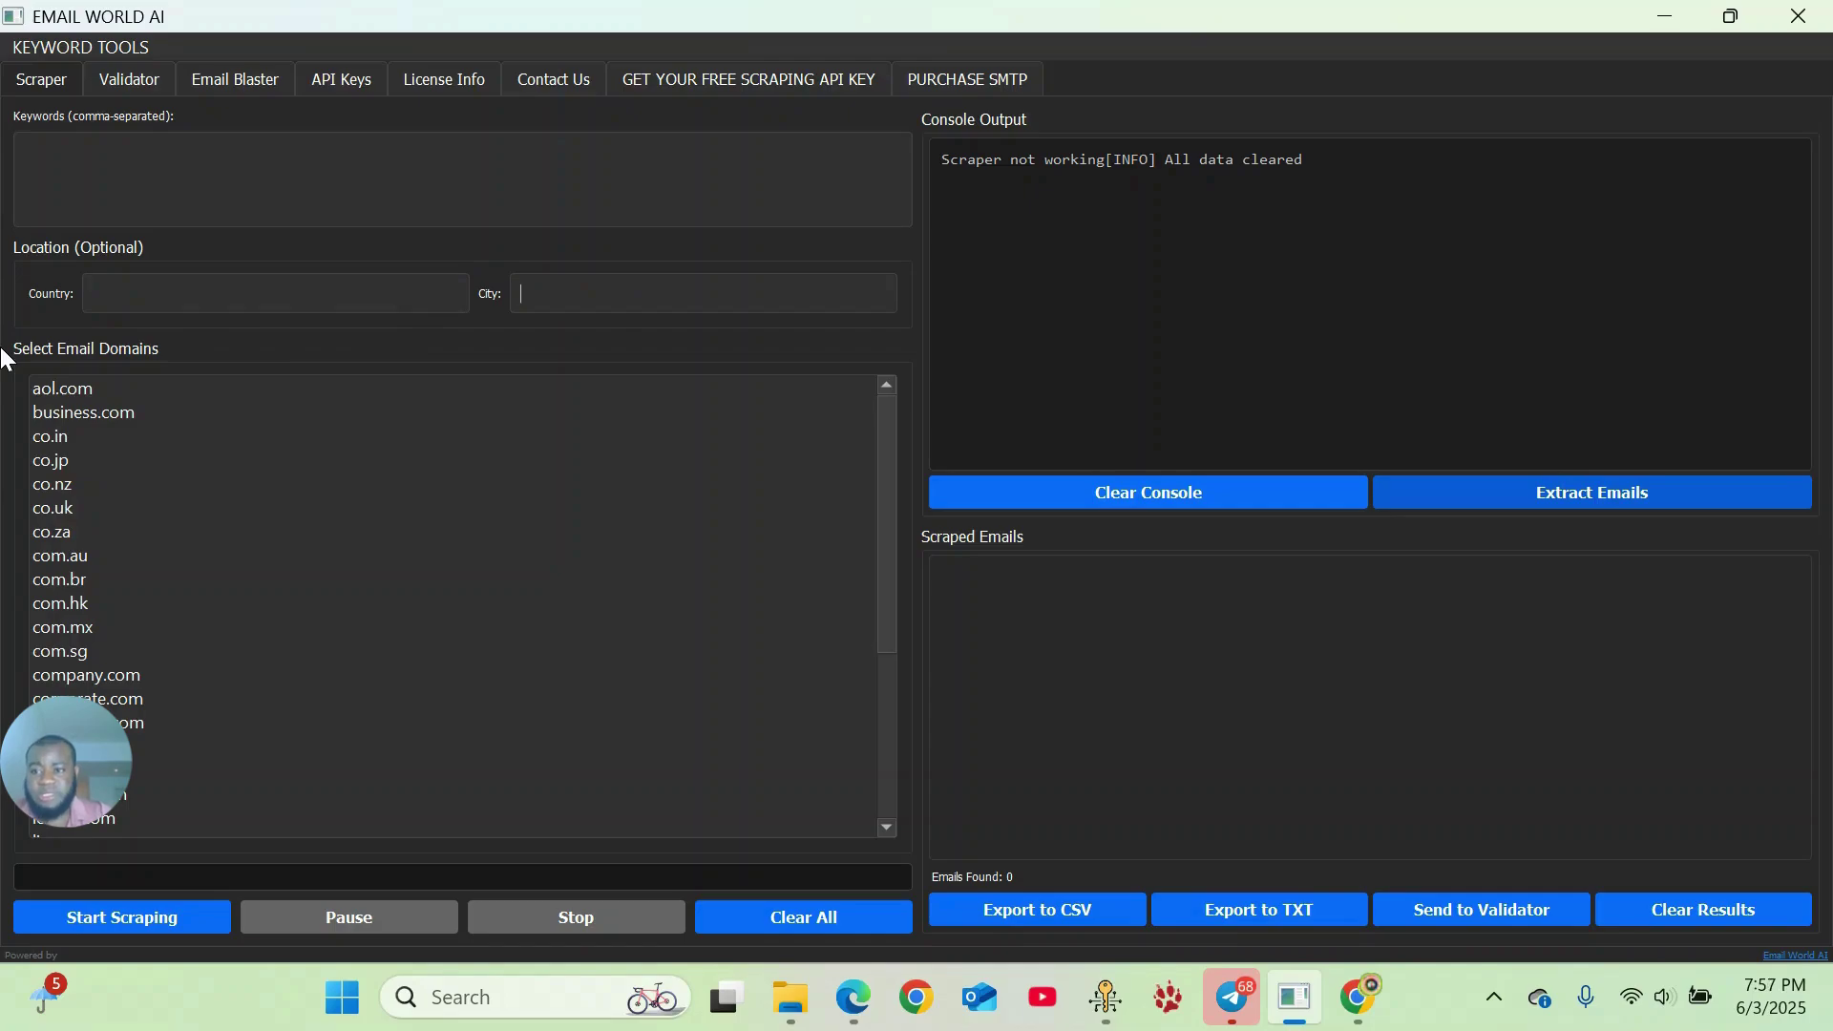
# - Enter ceo,cfo as the comma-separated scraping keywords
pyautogui.click(87, 146)
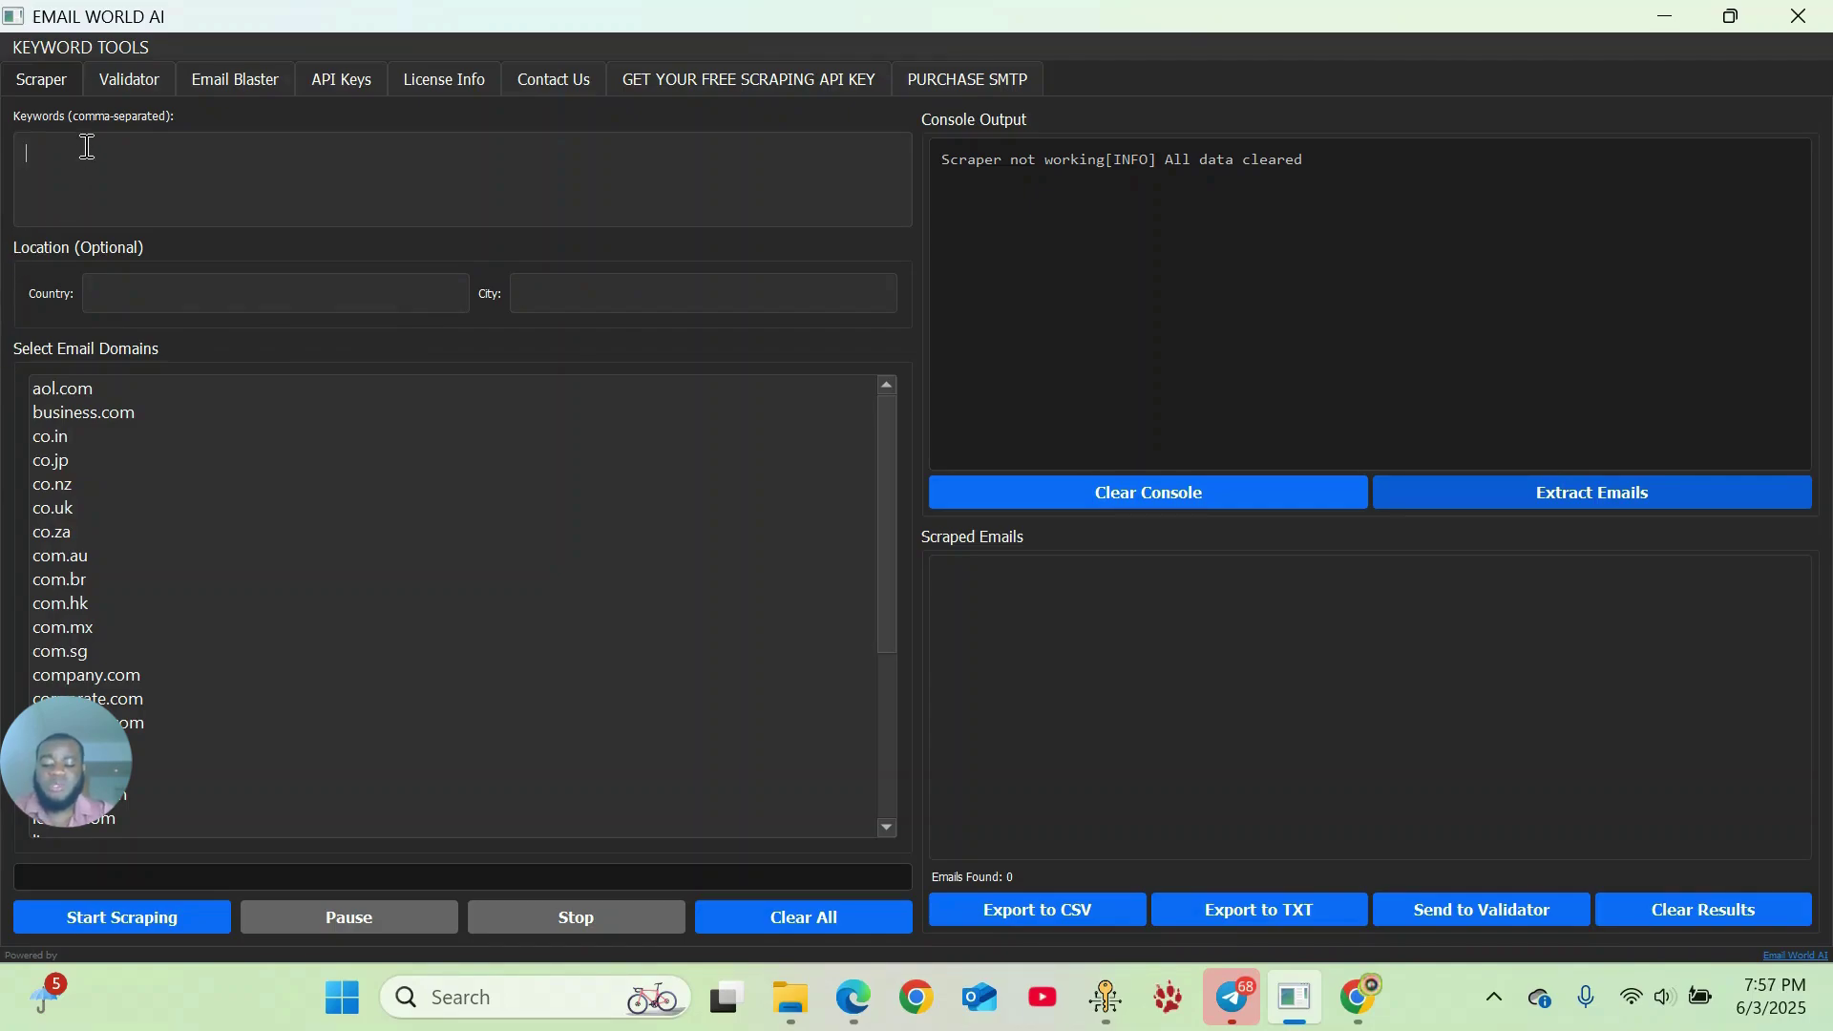
pyautogui.write('ceo,')
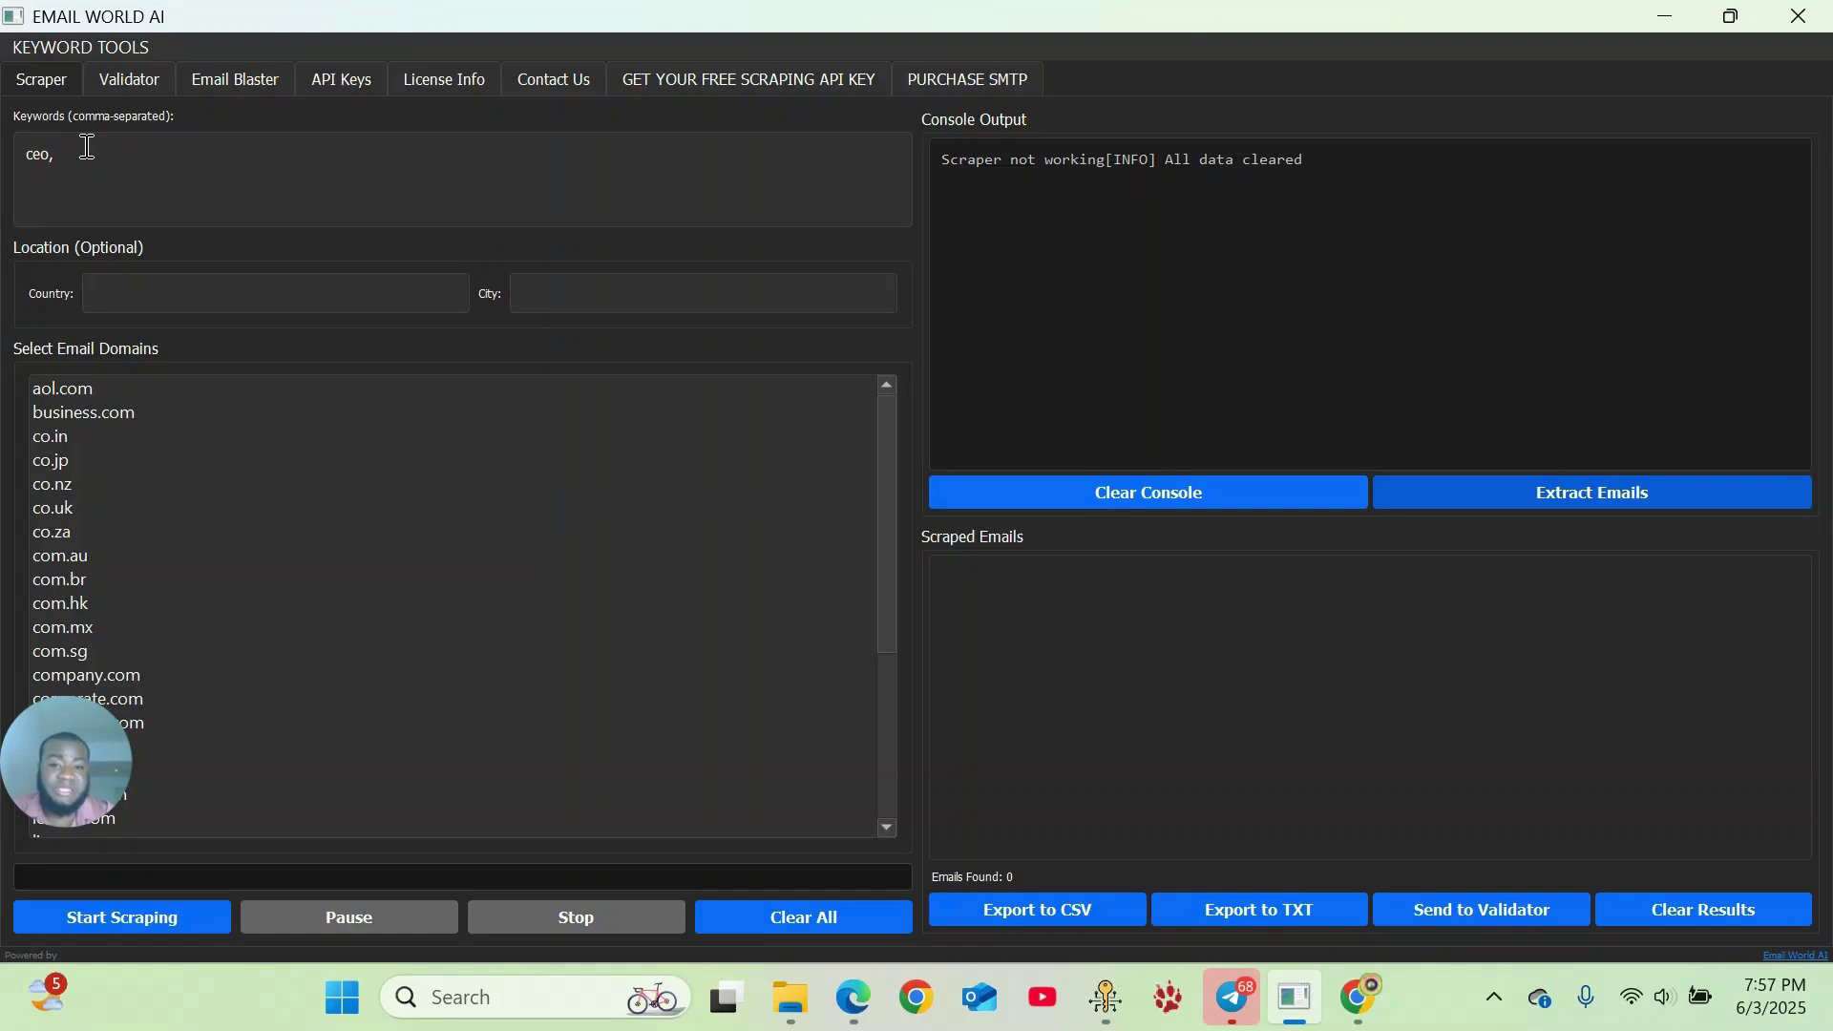
pyautogui.write('c')
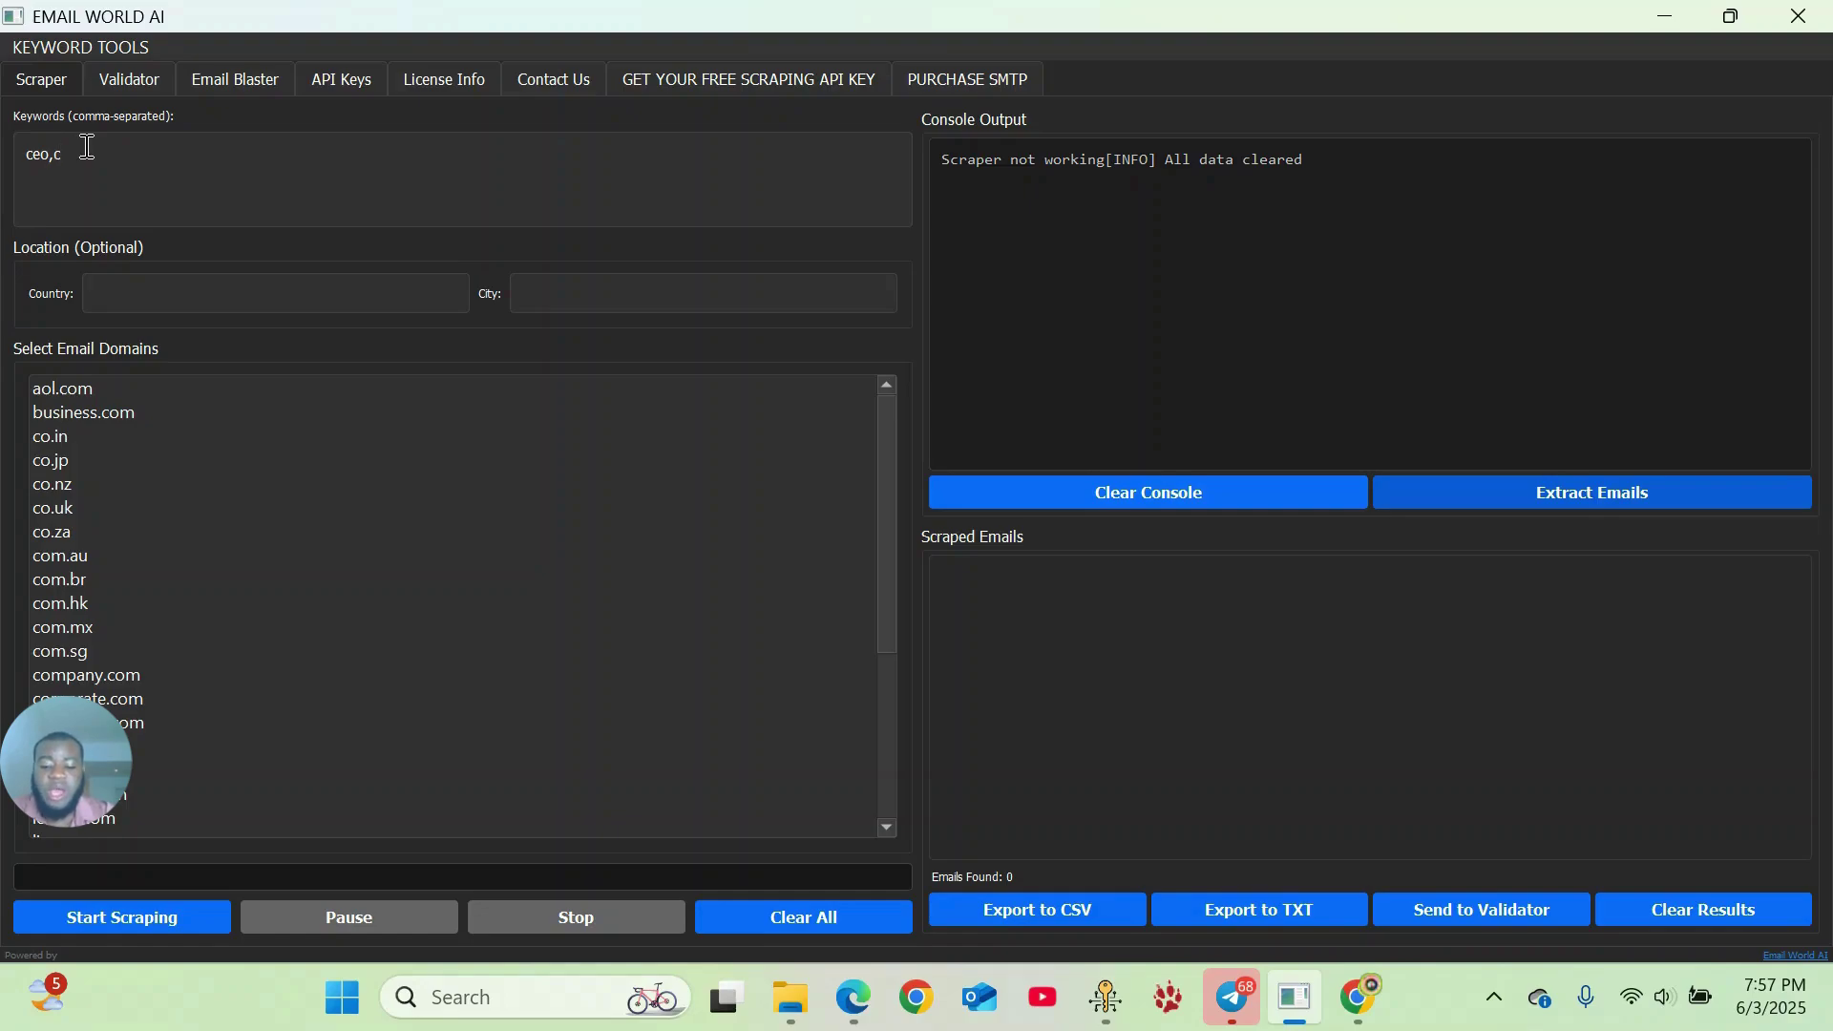
pyautogui.write('fo')
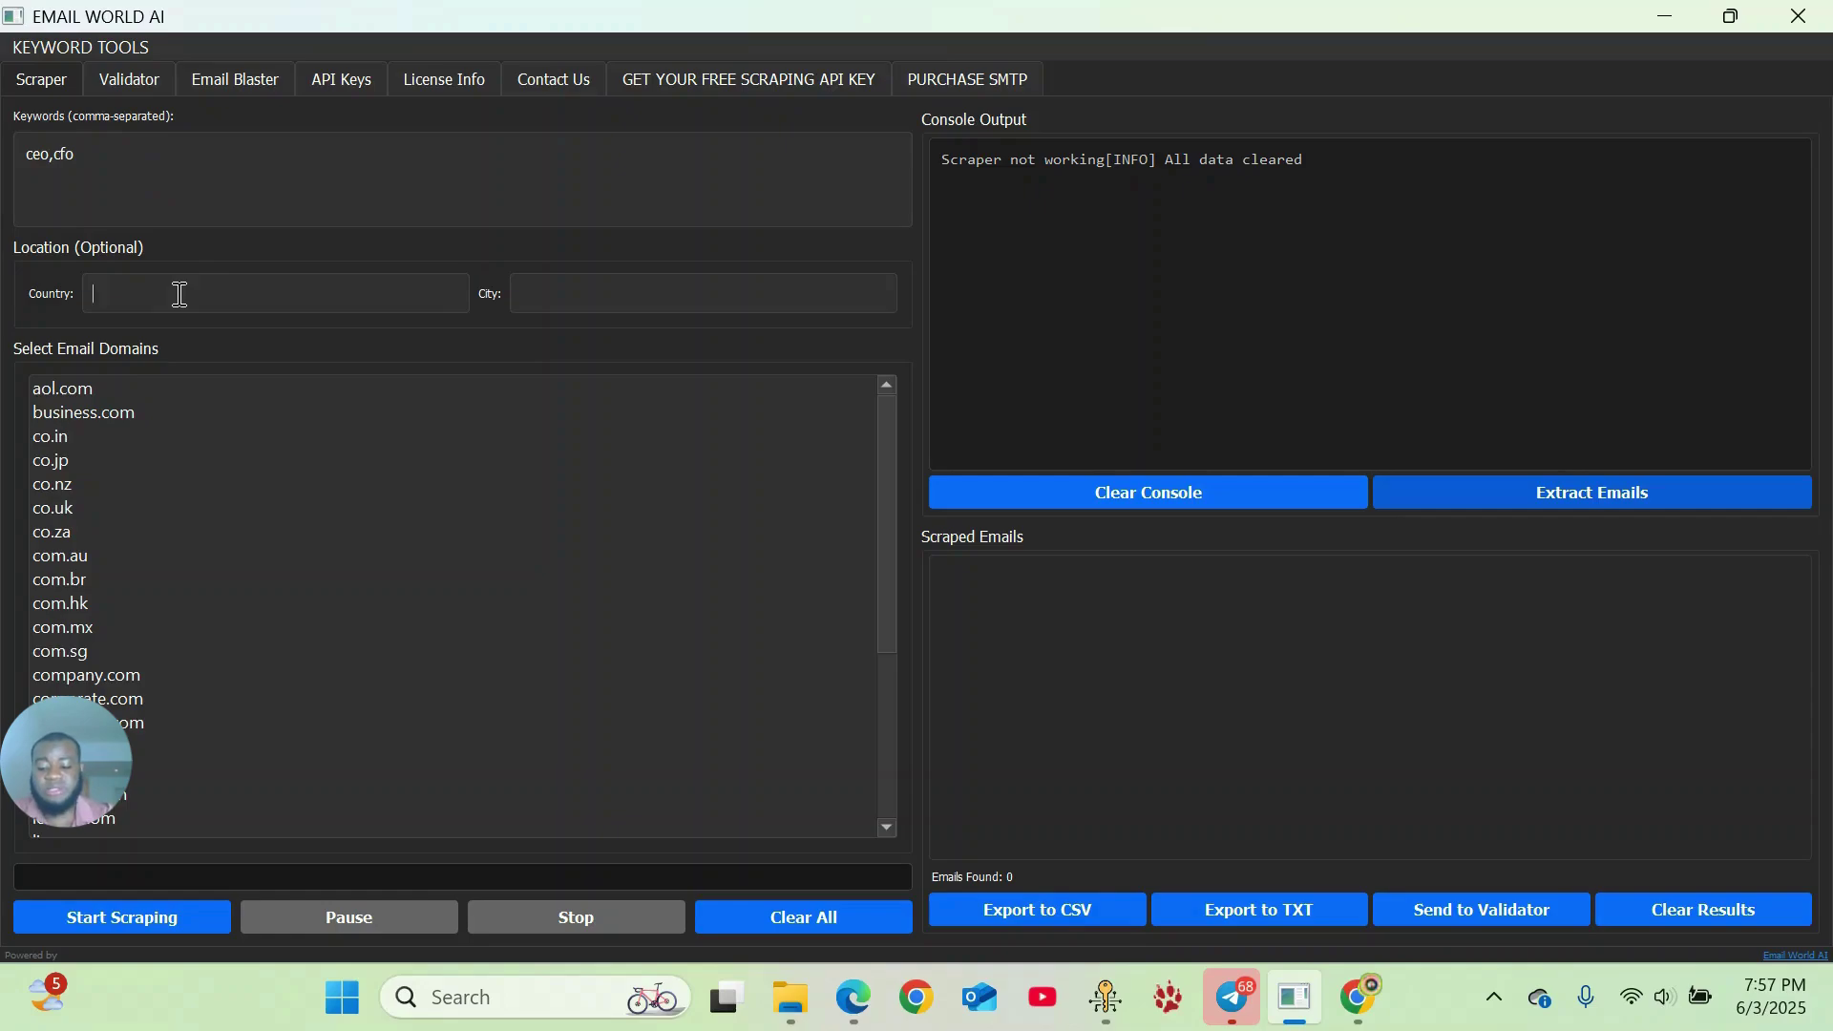
# - Set the search location to country usa and city newyork city
pyautogui.write('usa')
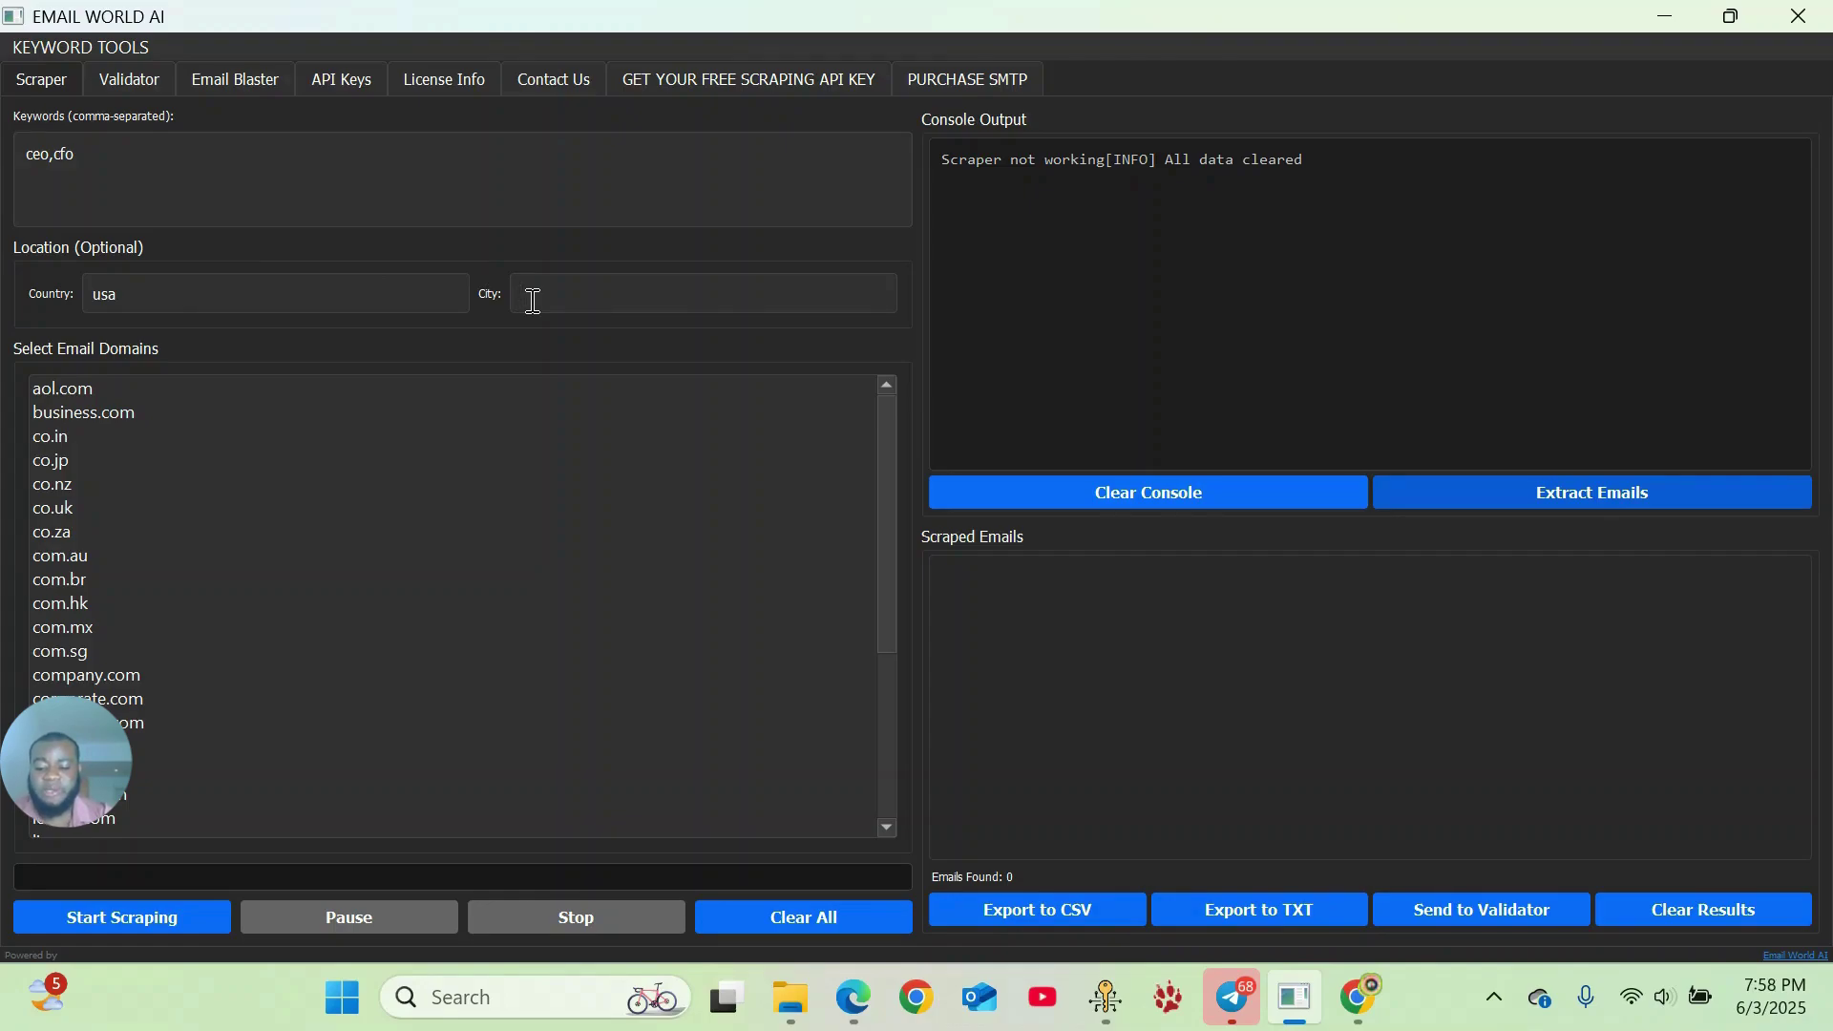
pyautogui.write('m')
pyautogui.write('w')
pyautogui.write('york')
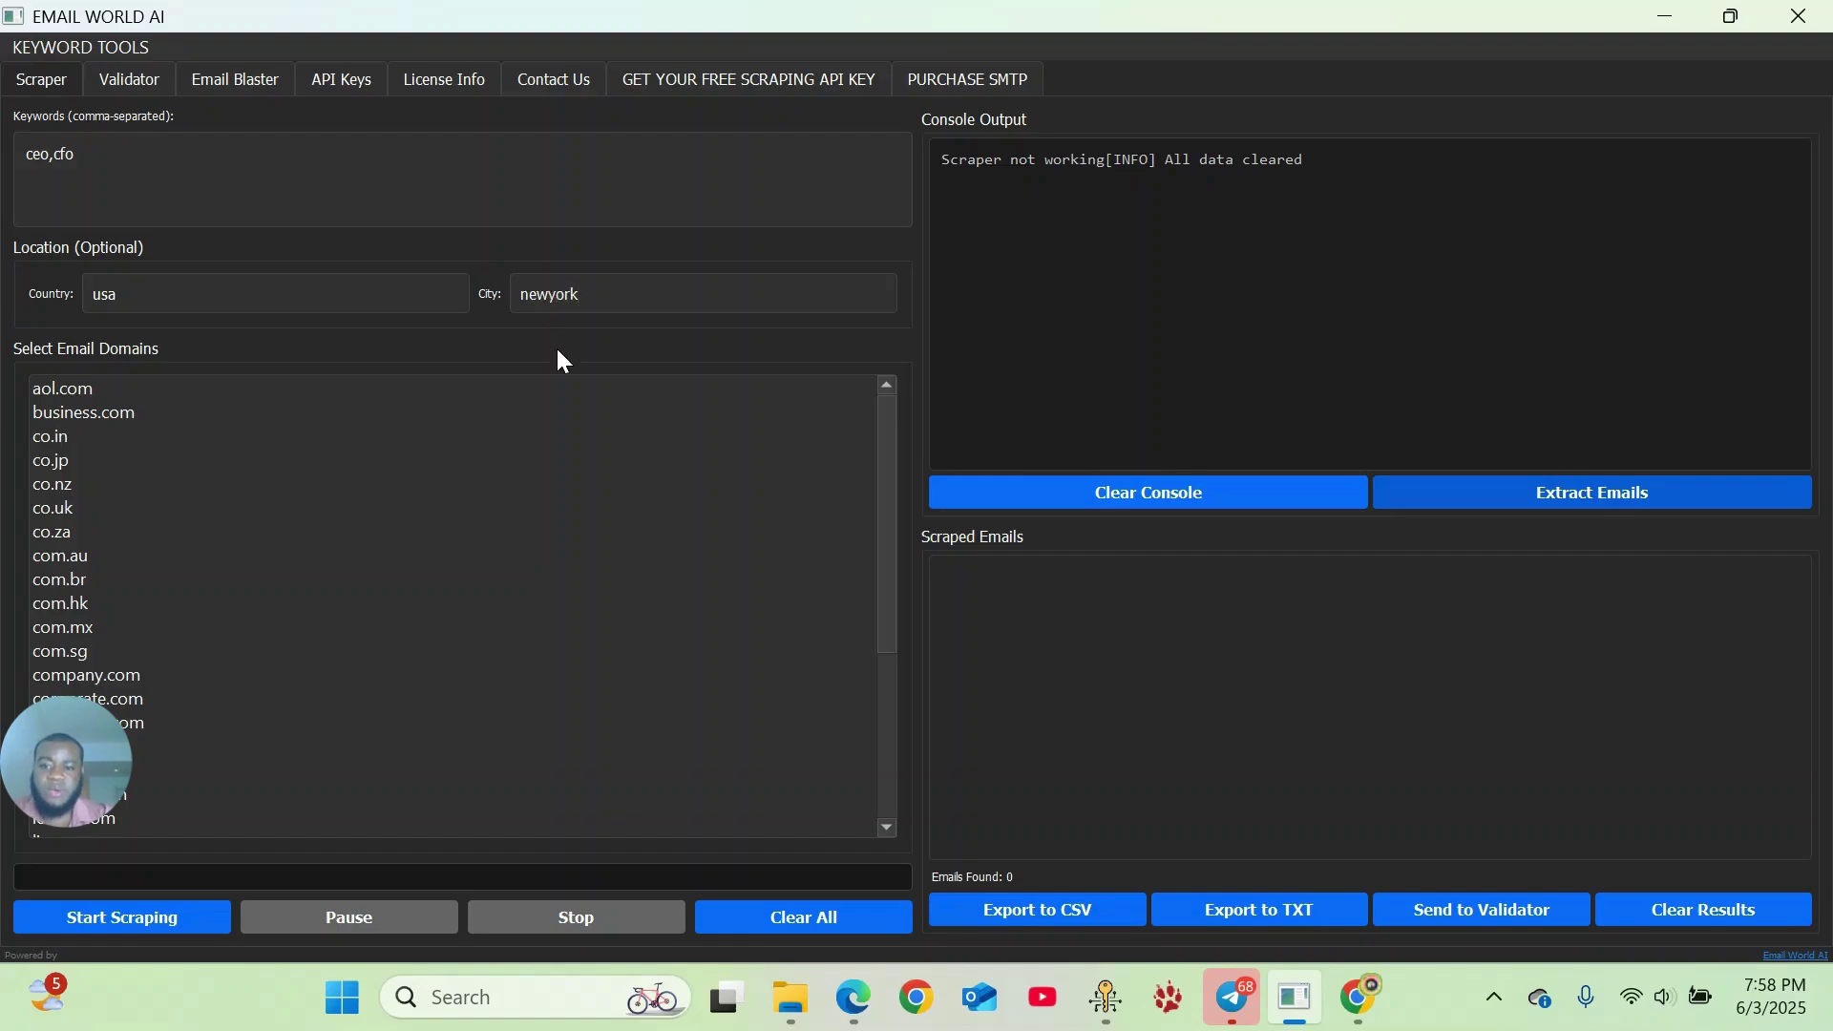
pyautogui.write(' city')
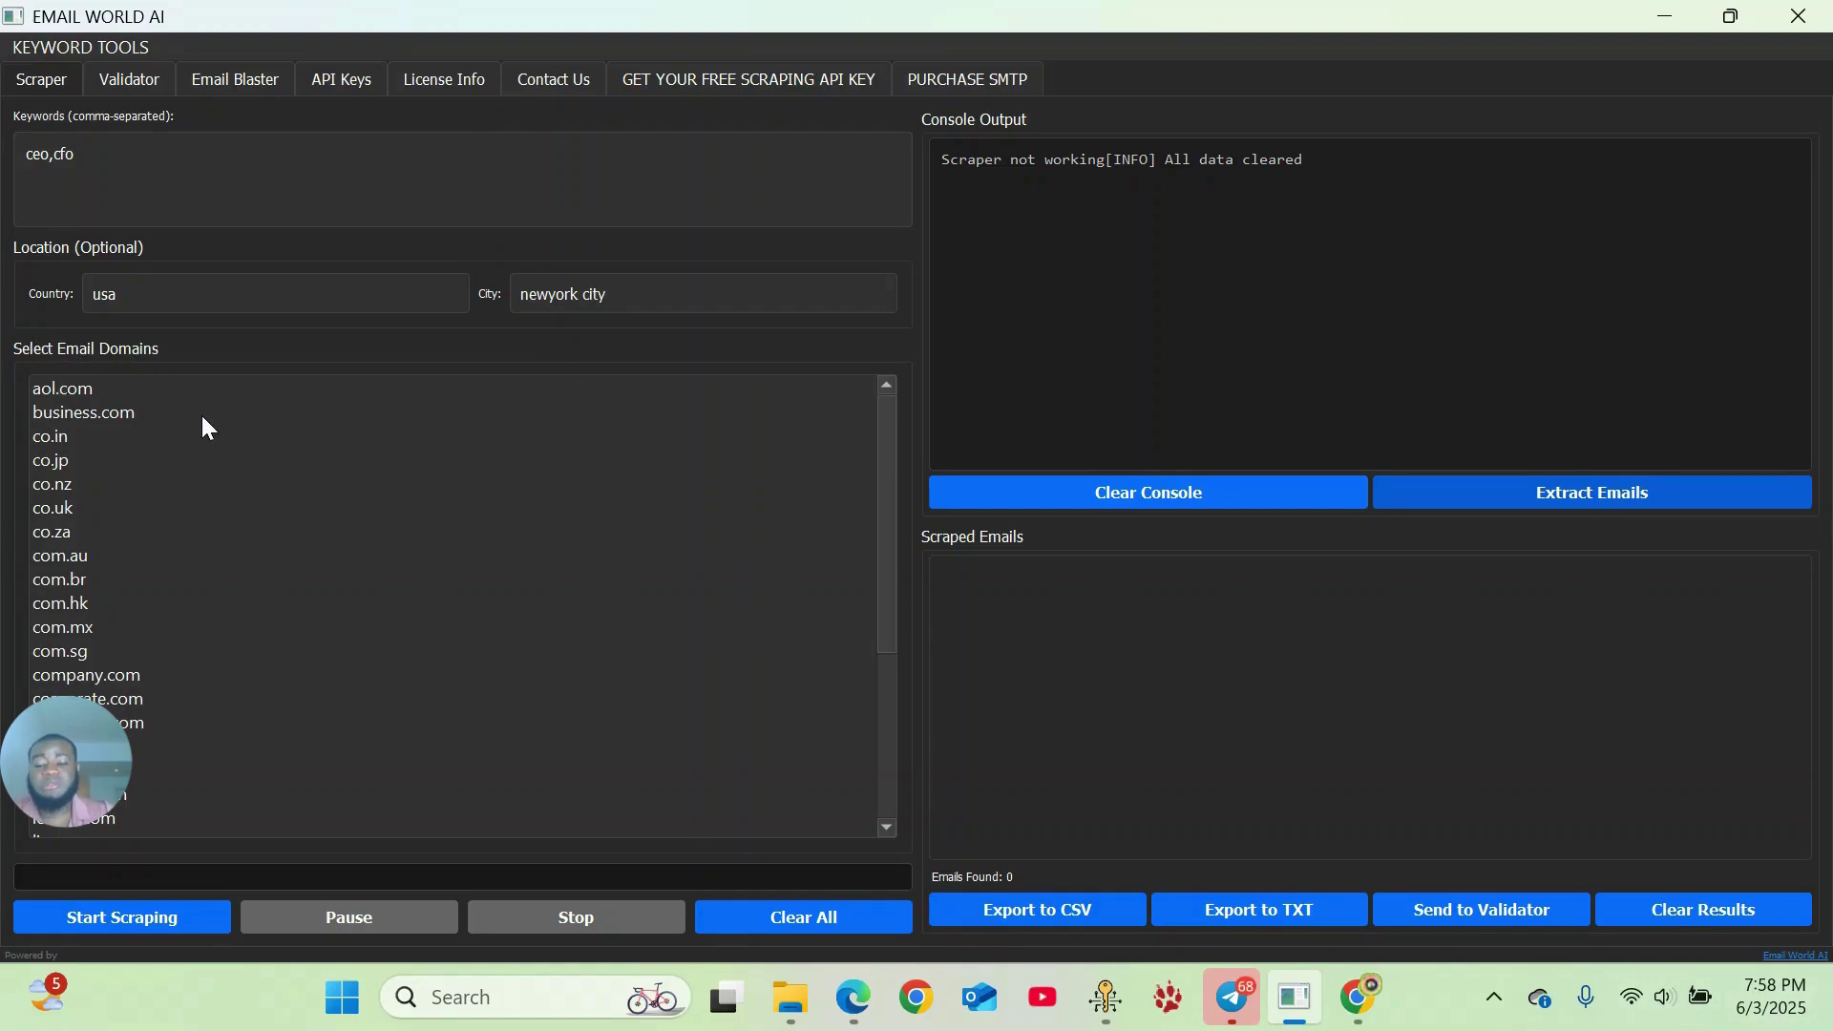
# - Select gmail.com in the email domain list and extend the selection to all the domains
pyautogui.scroll(-4, 159, 668)
pyautogui.scroll(1, 158, 667)
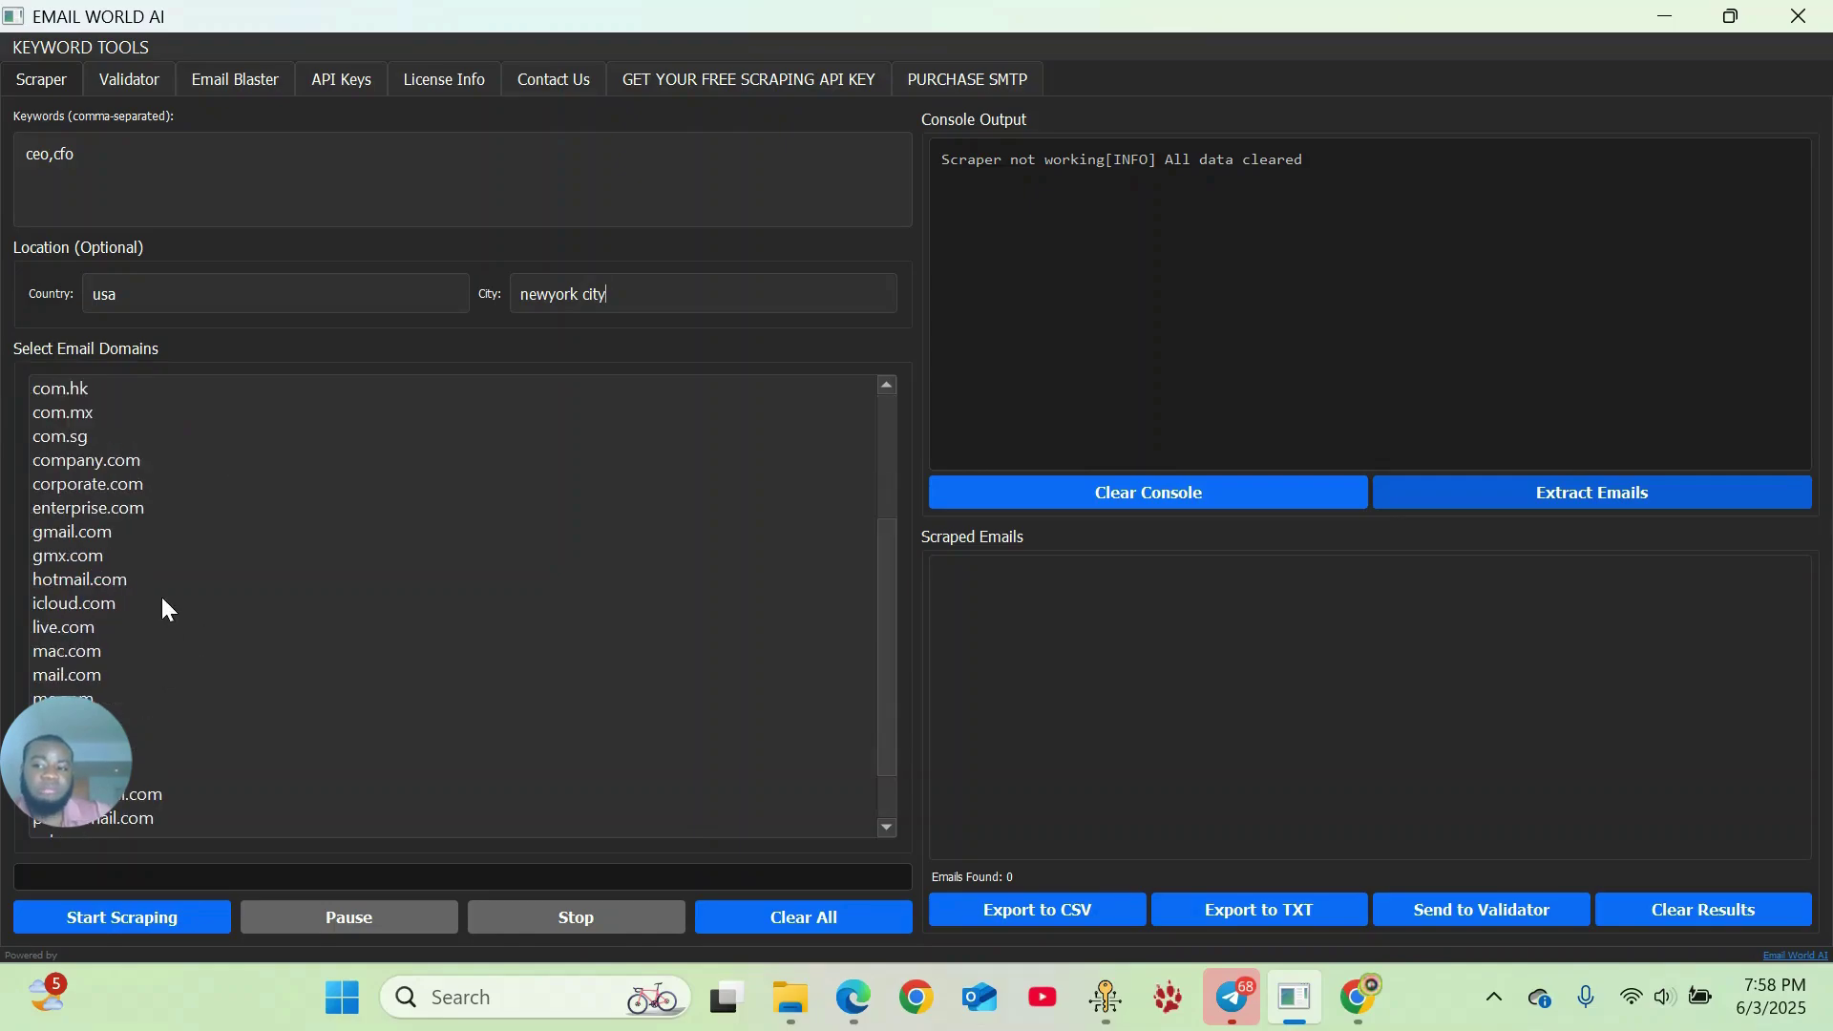
pyautogui.click(126, 532)
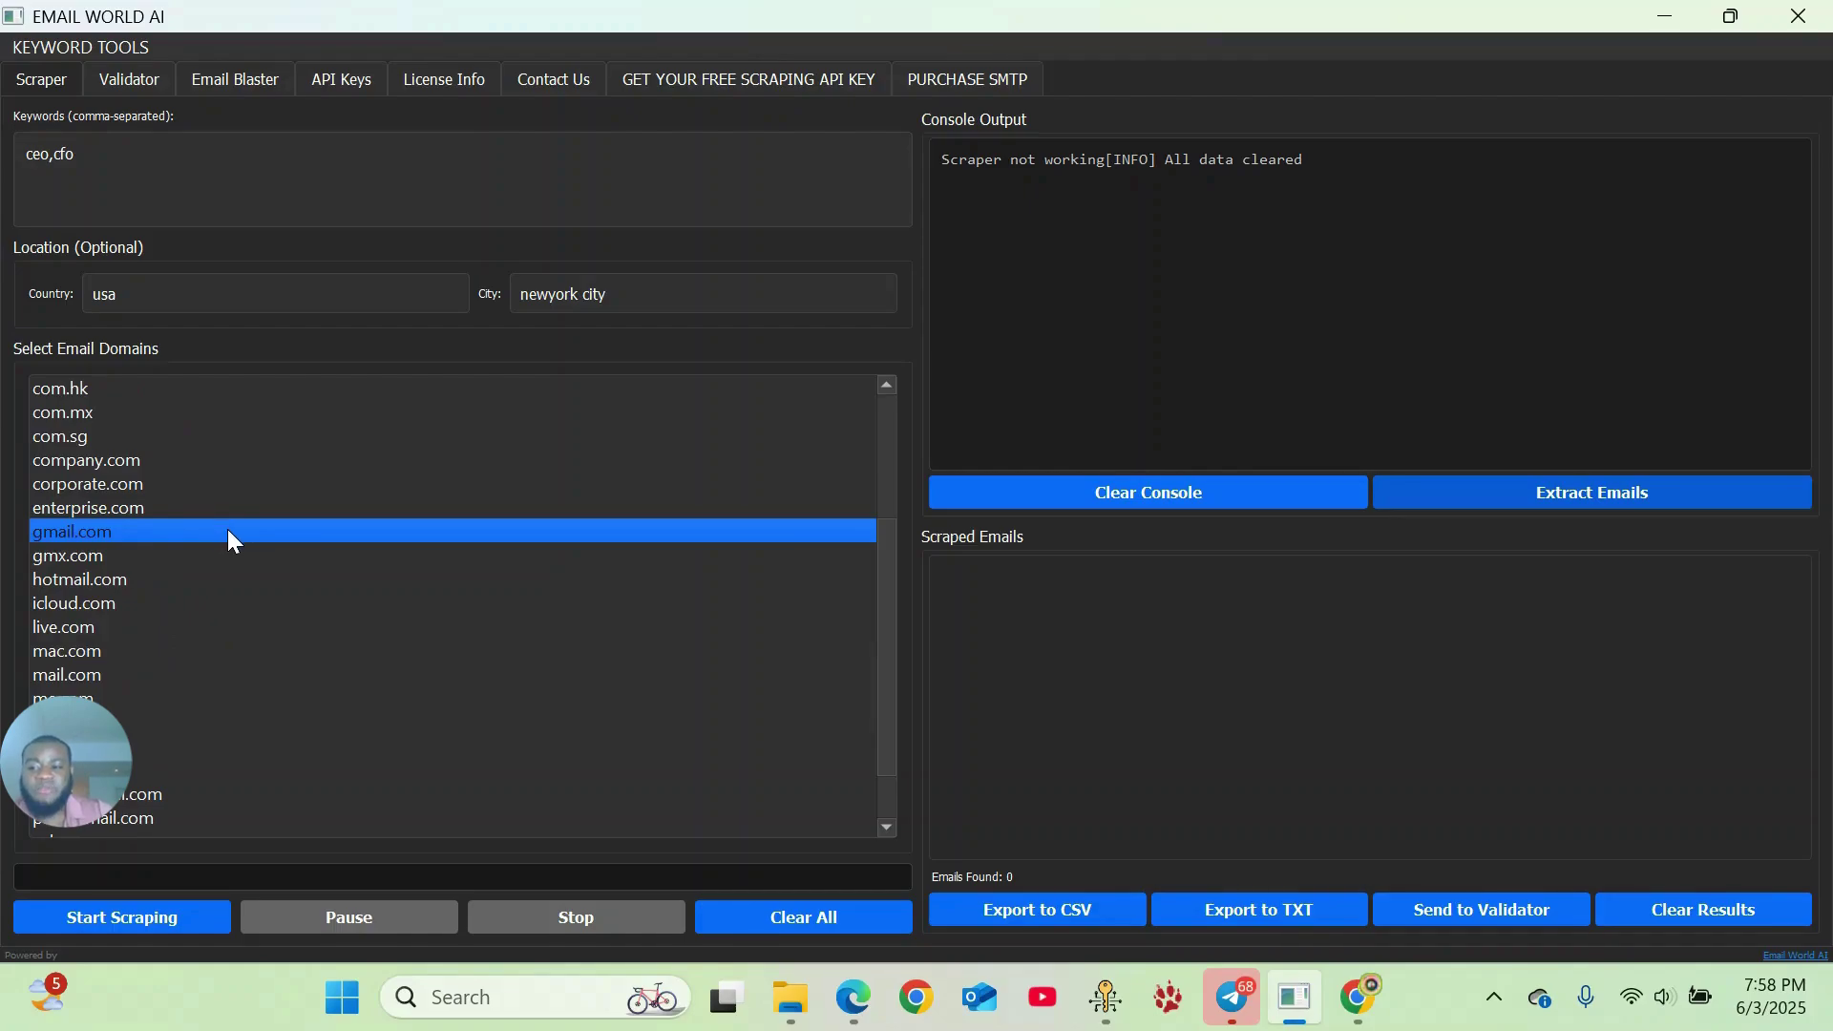
pyautogui.scroll(-1, 202, 565)
pyautogui.scroll(4, 128, 790)
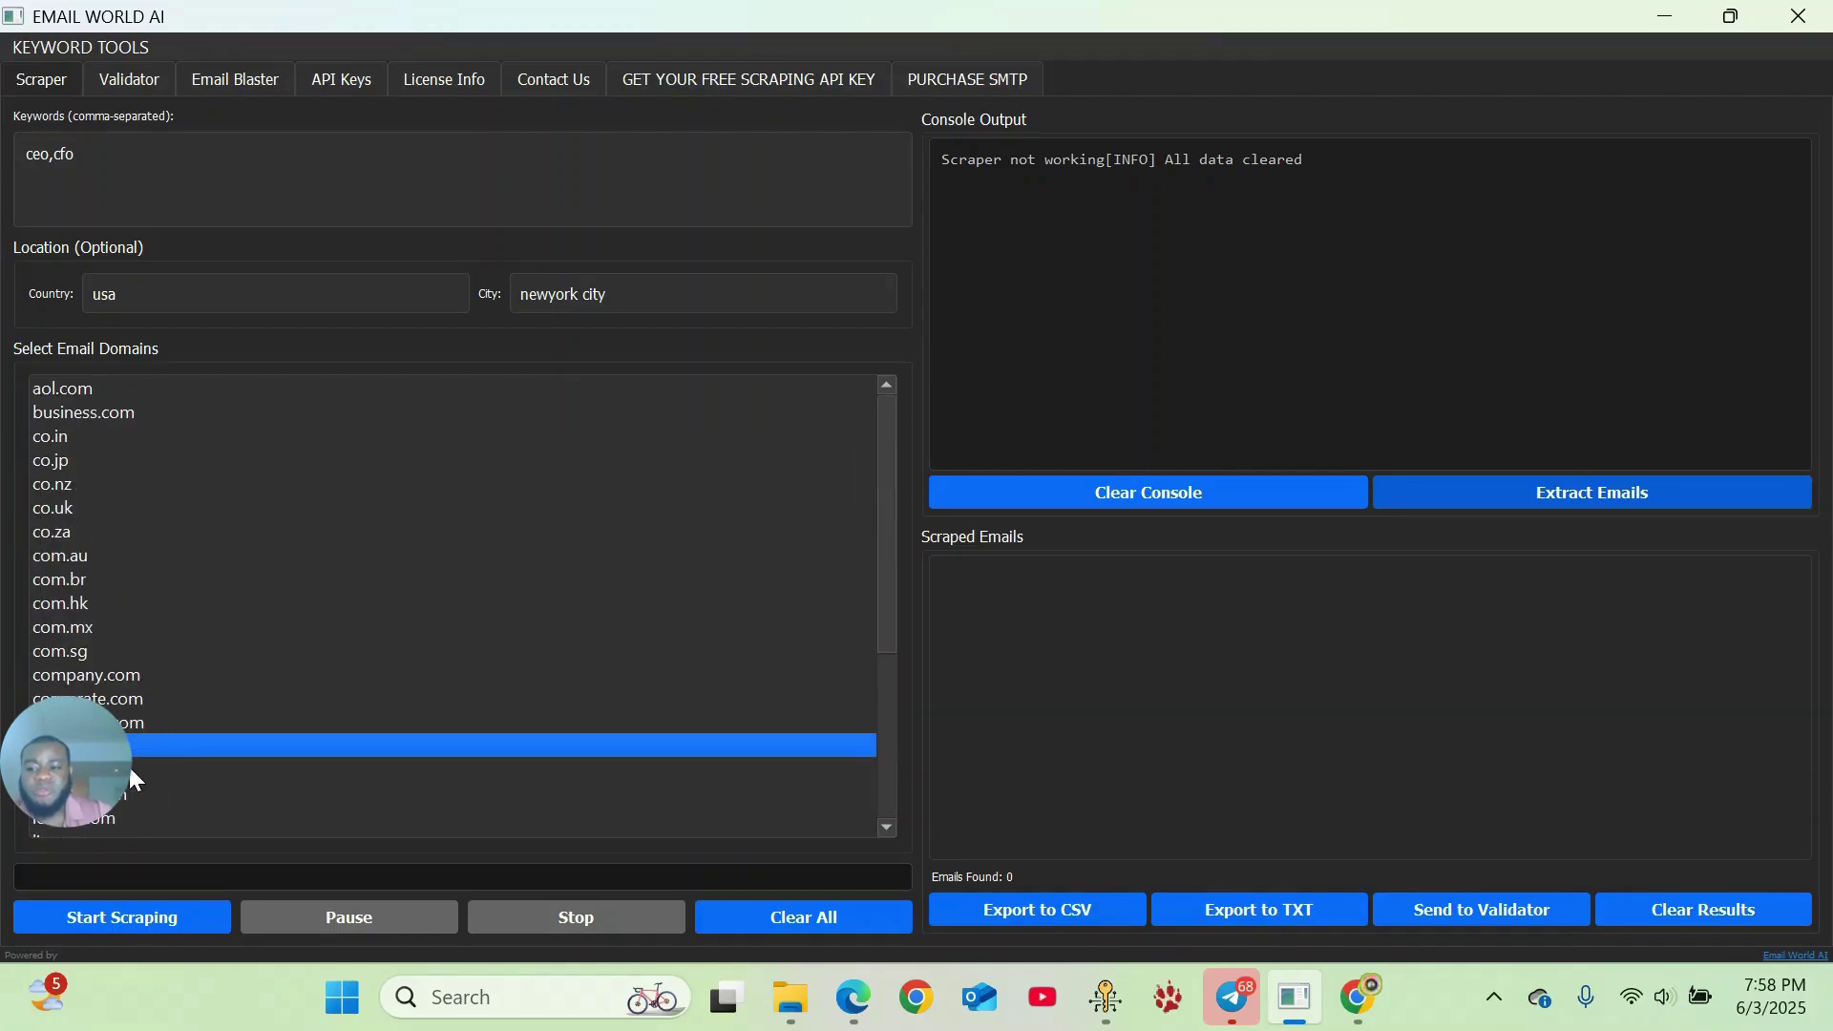
pyautogui.moveTo(208, 391); pyautogui.dragTo(248, 871)
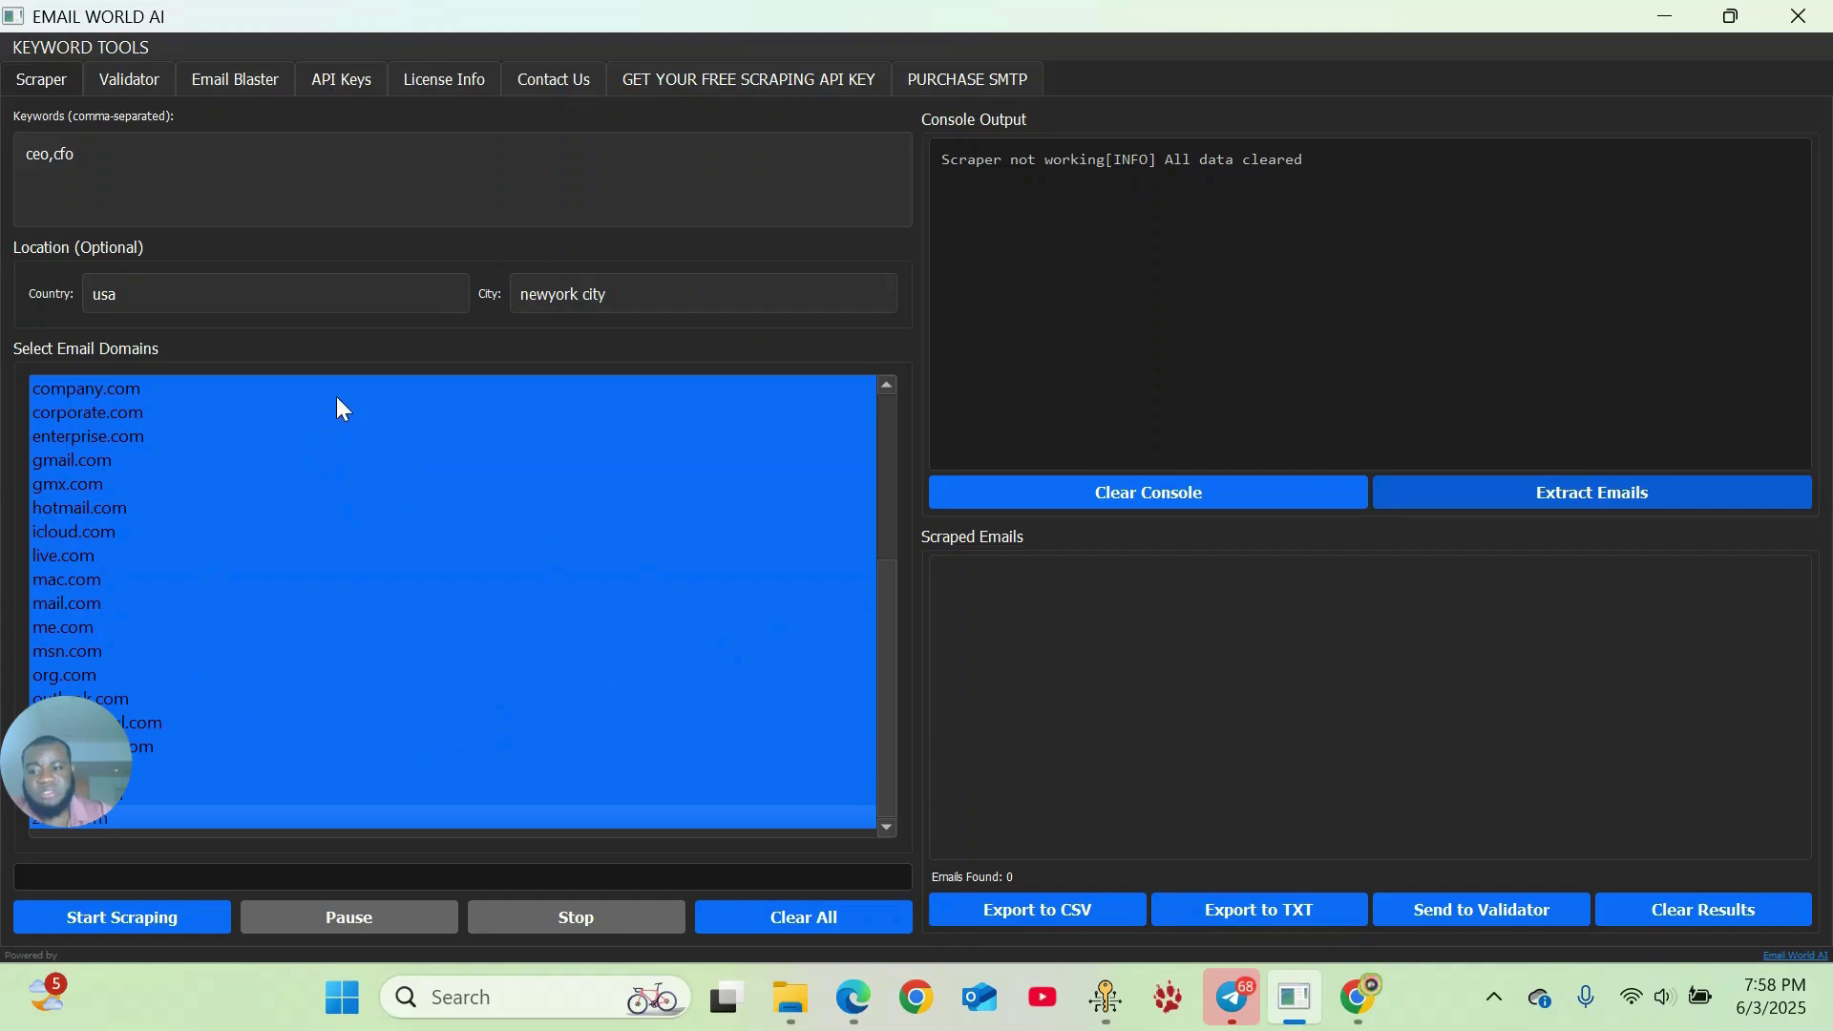
# - Deselect all the highlighted email domains so that none remains selected in the list
pyautogui.moveTo(330, 379); pyautogui.dragTo(278, 822)
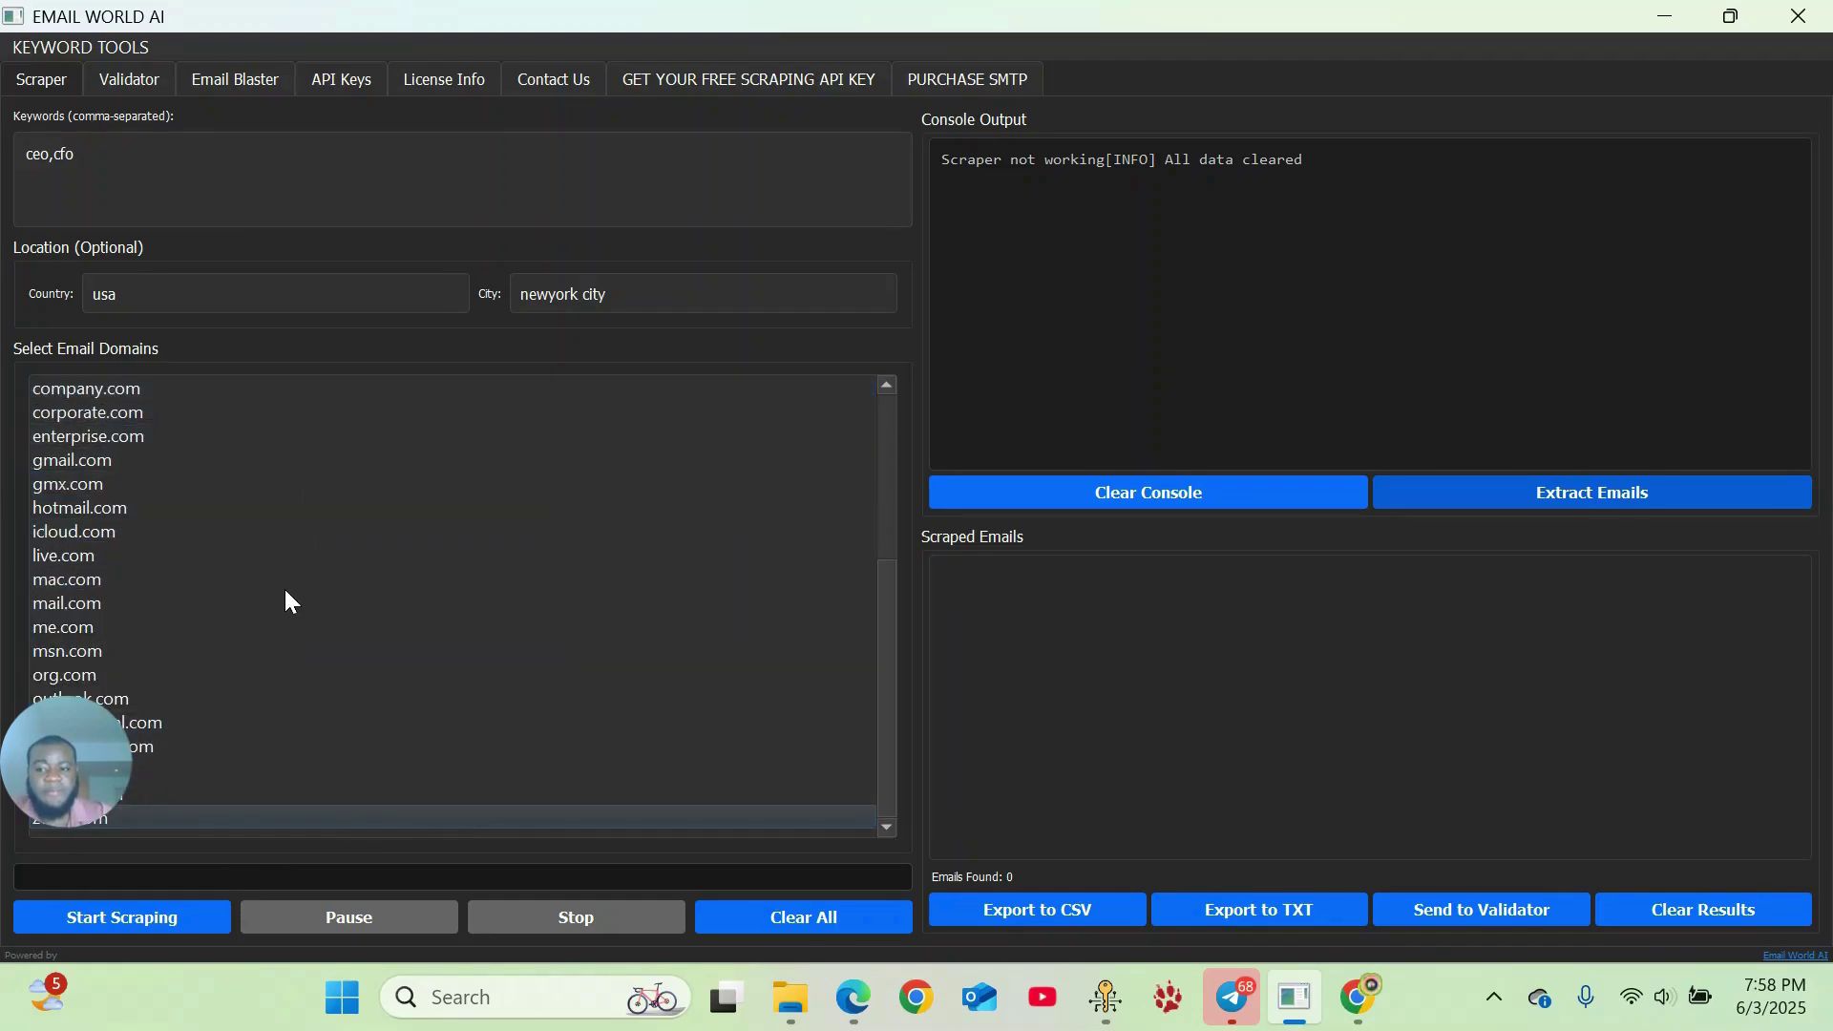
pyautogui.scroll(4, 283, 586)
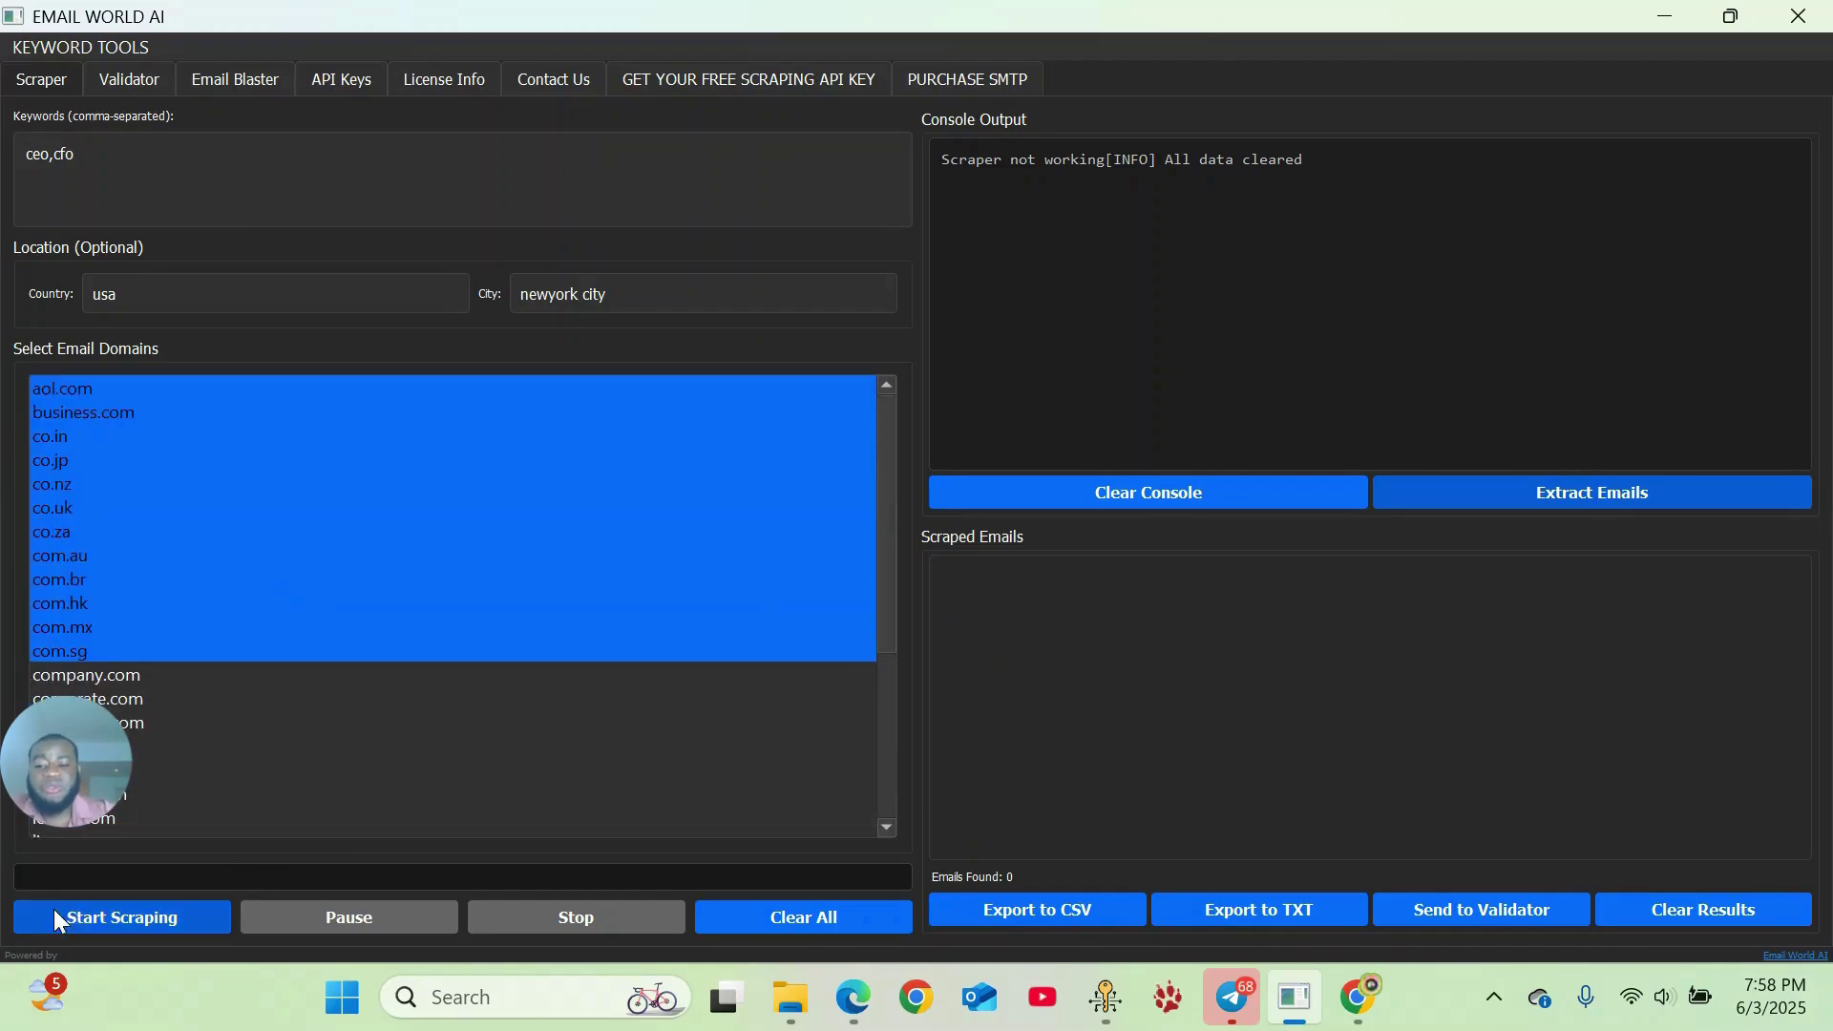
pyautogui.scroll(-4, 344, 759)
pyautogui.moveTo(373, 749); pyautogui.dragTo(442, 523)
pyautogui.keyDown('ctrl'); pyautogui.click(389, 700); pyautogui.keyUp('ctrl')
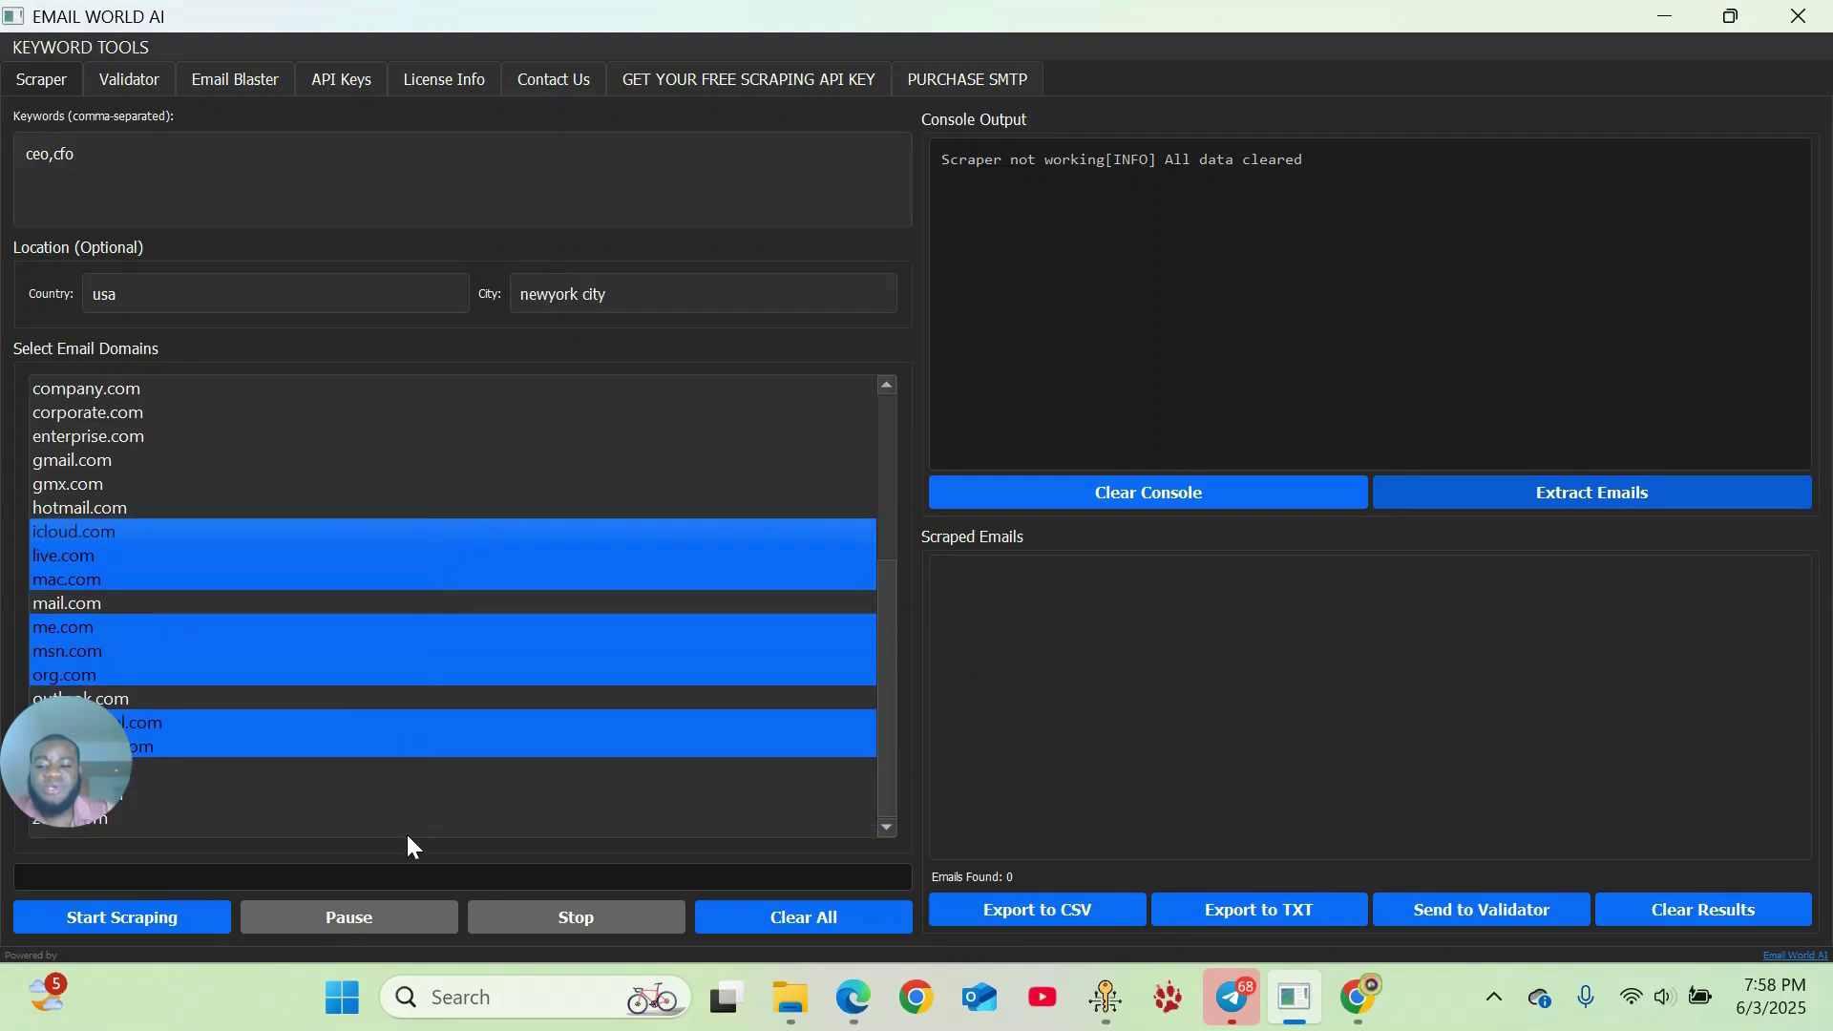
pyautogui.moveTo(411, 769); pyautogui.dragTo(442, 490)
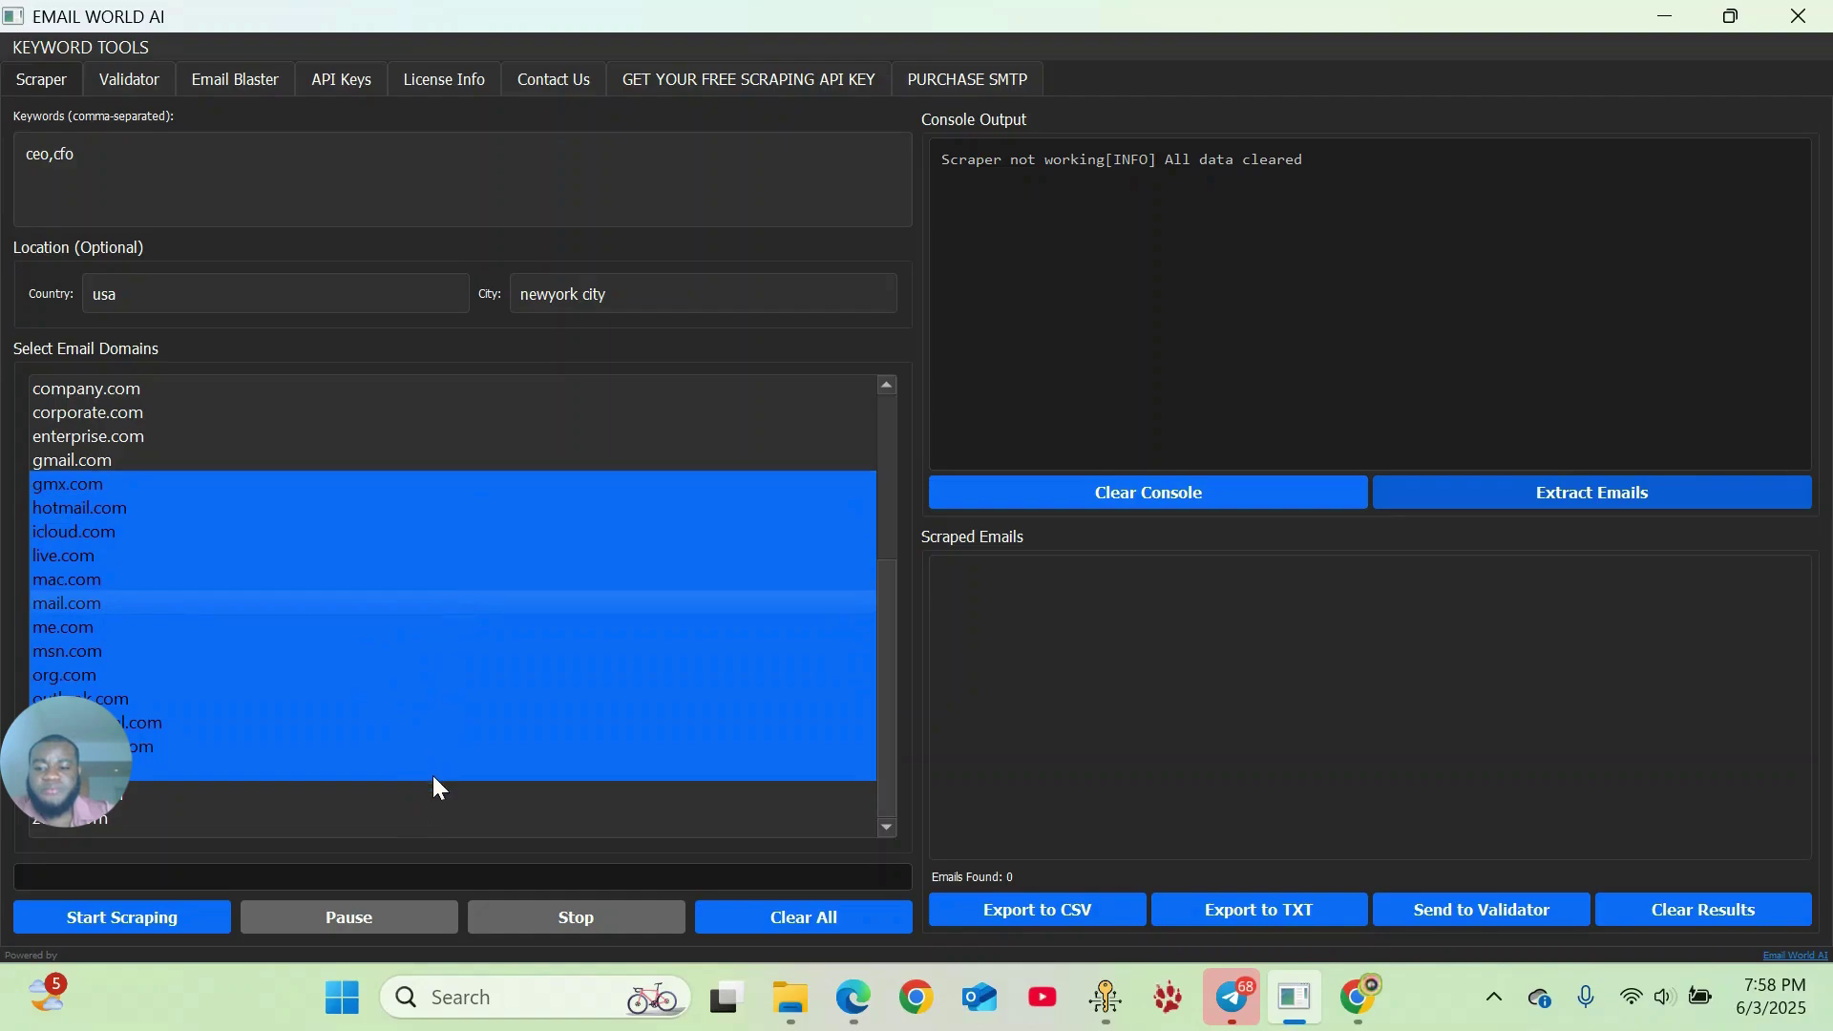
pyautogui.moveTo(432, 775); pyautogui.dragTo(455, 490)
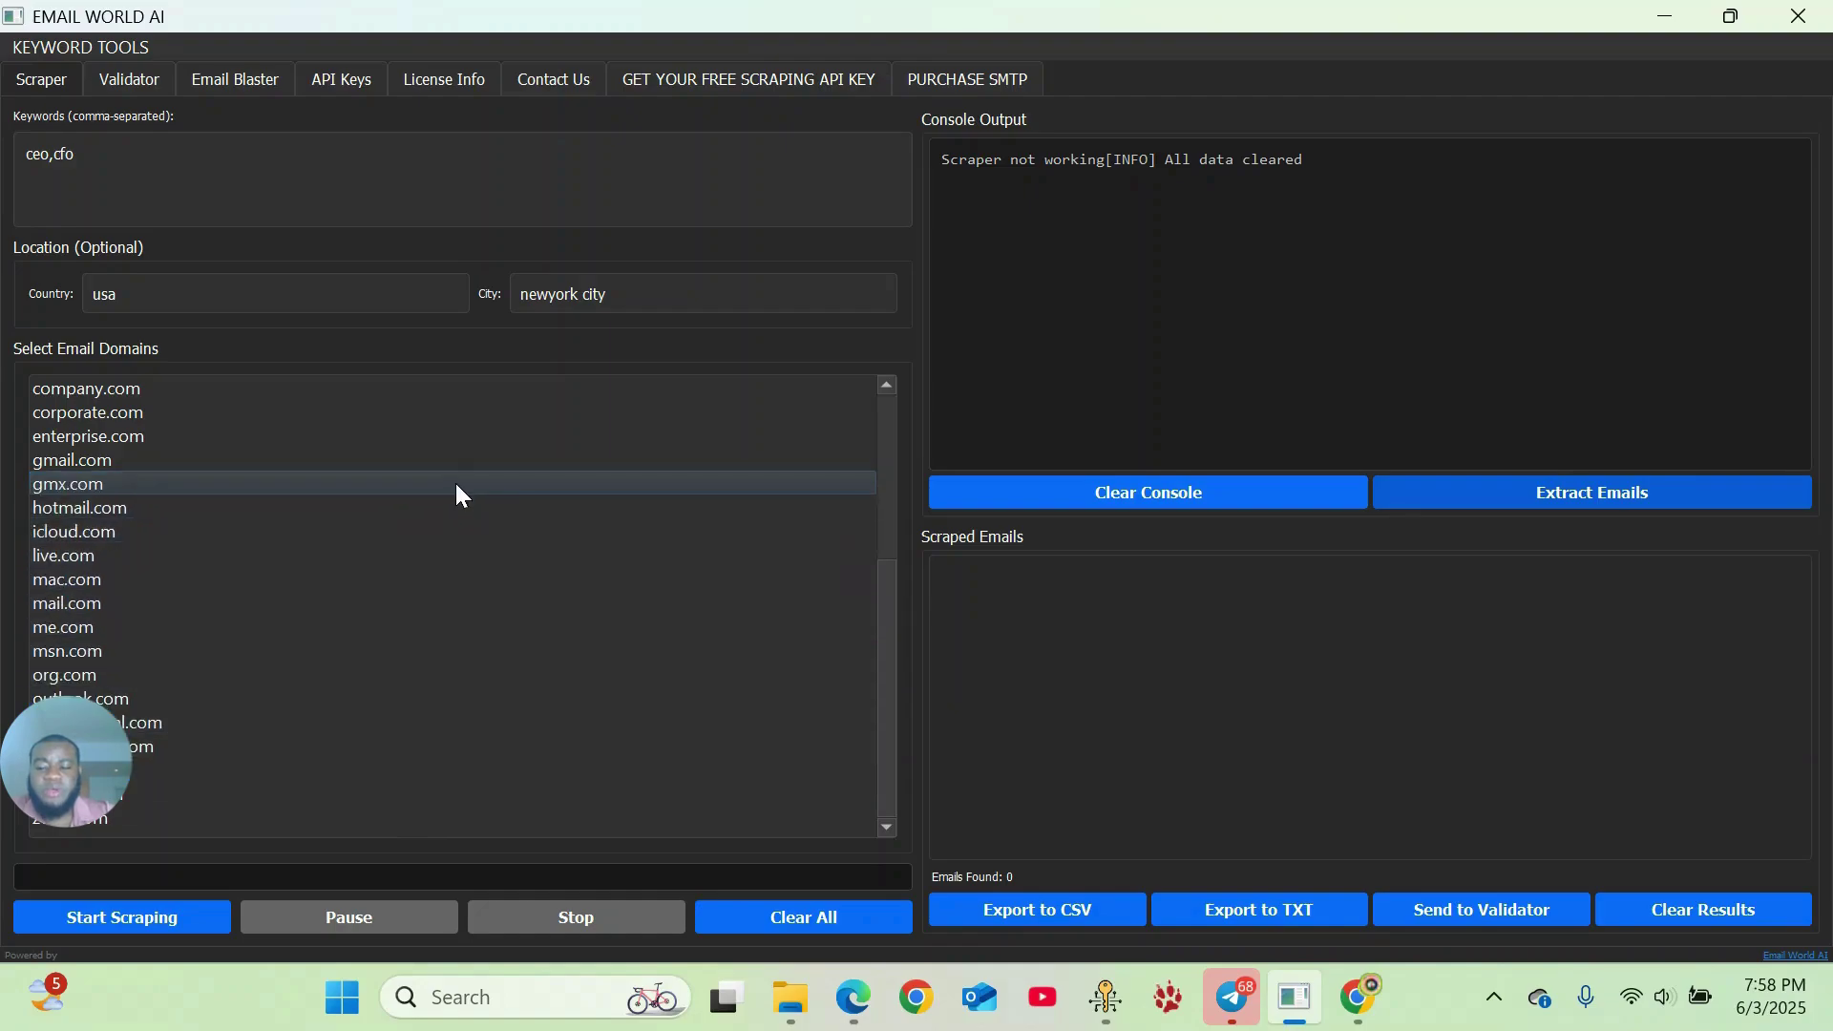
pyautogui.scroll(4, 290, 468)
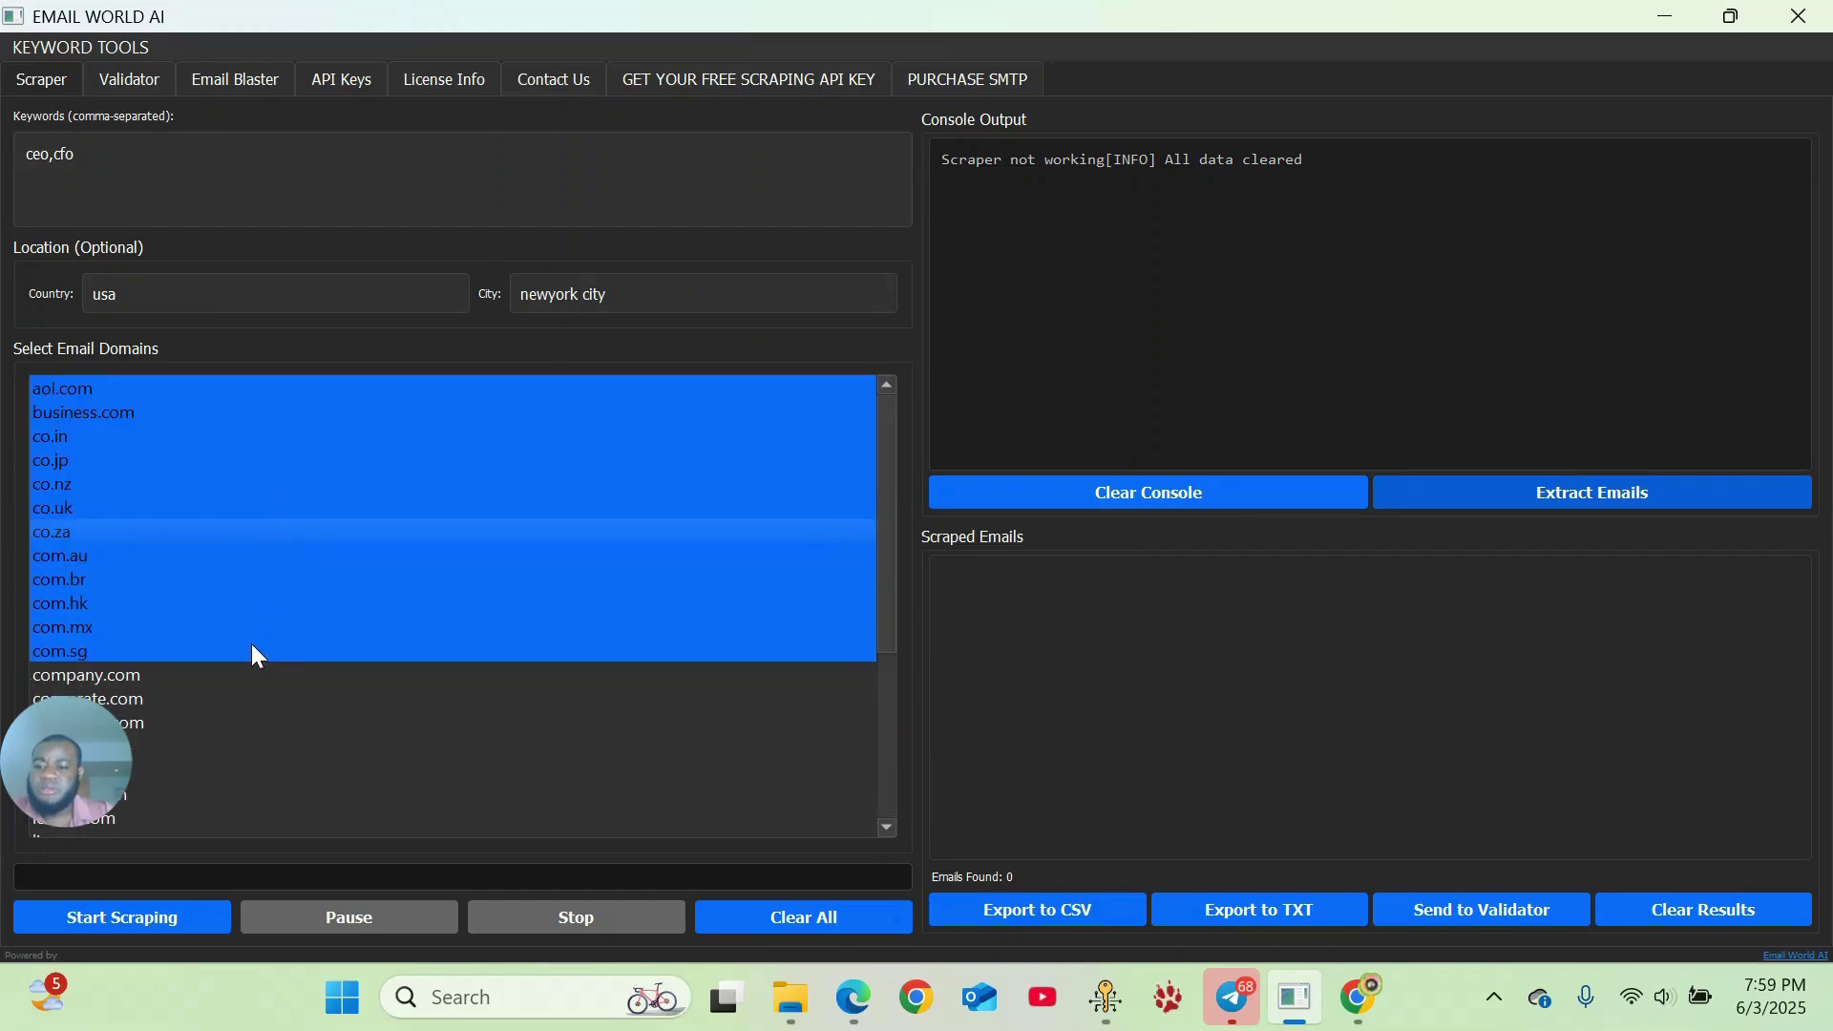
pyautogui.moveTo(252, 646); pyautogui.dragTo(275, 392)
pyautogui.scroll(-4, 192, 613)
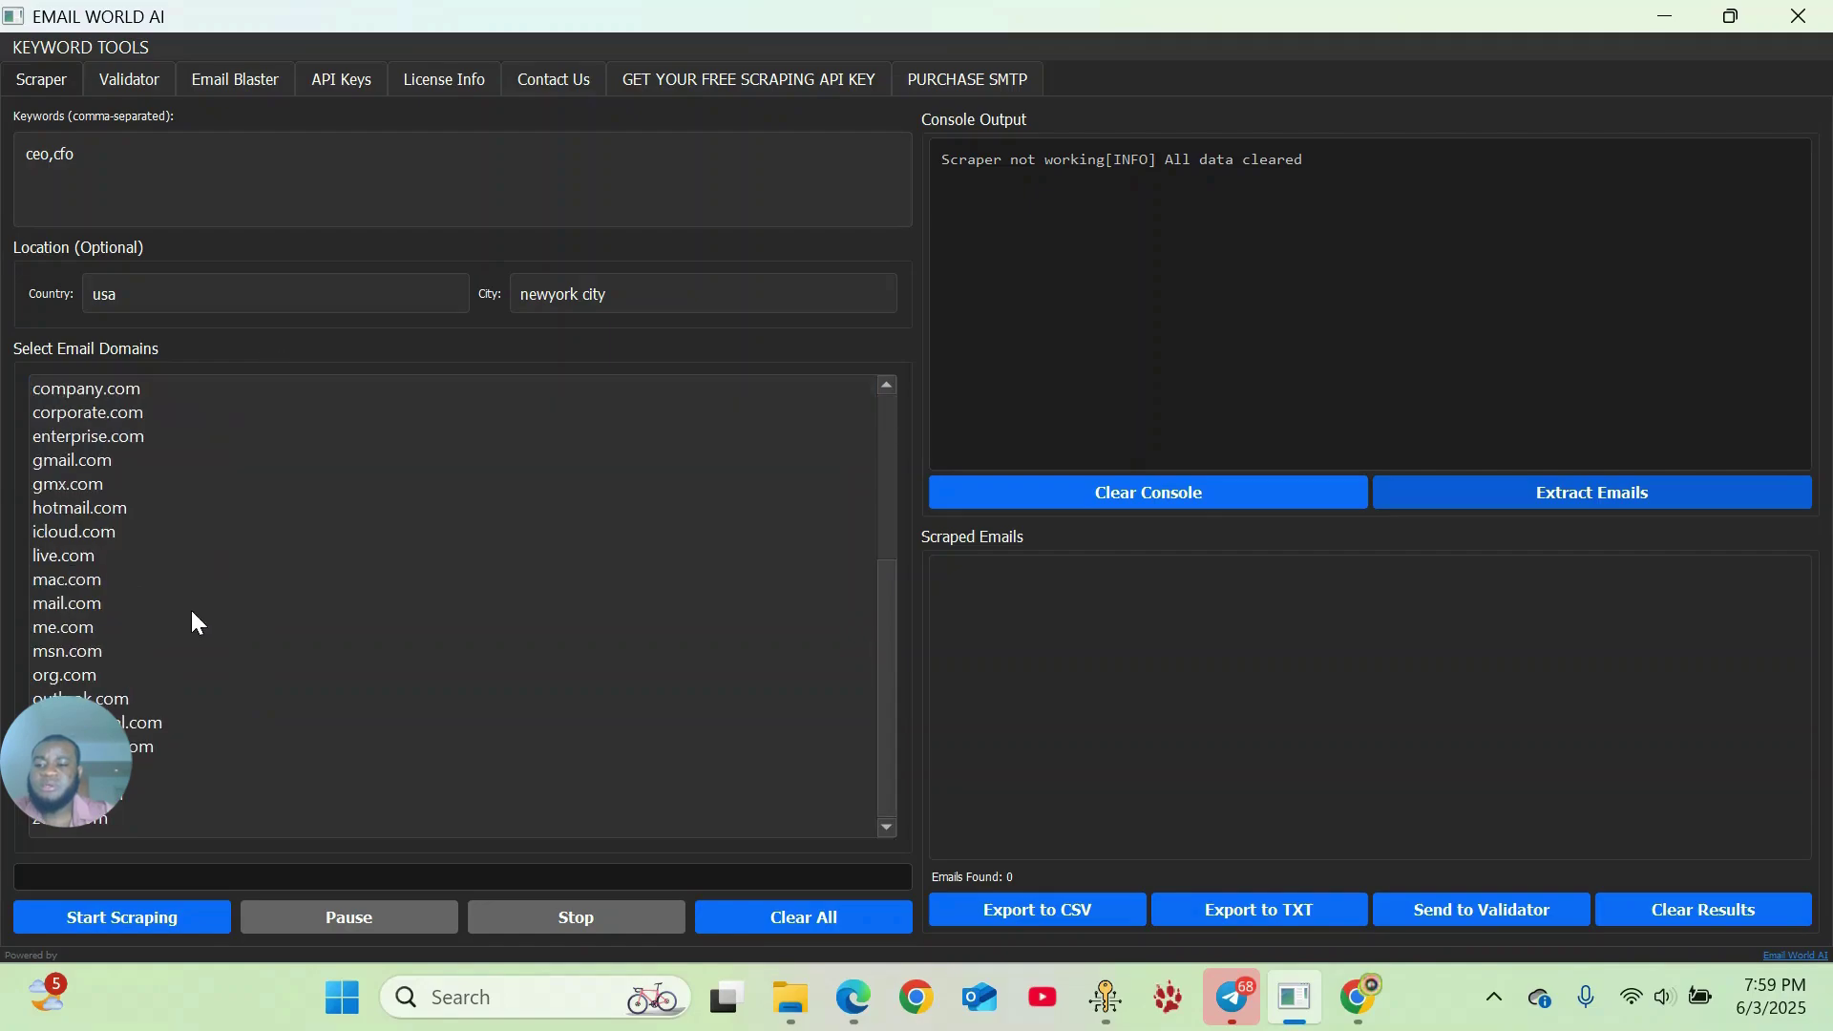
pyautogui.scroll(4, 264, 754)
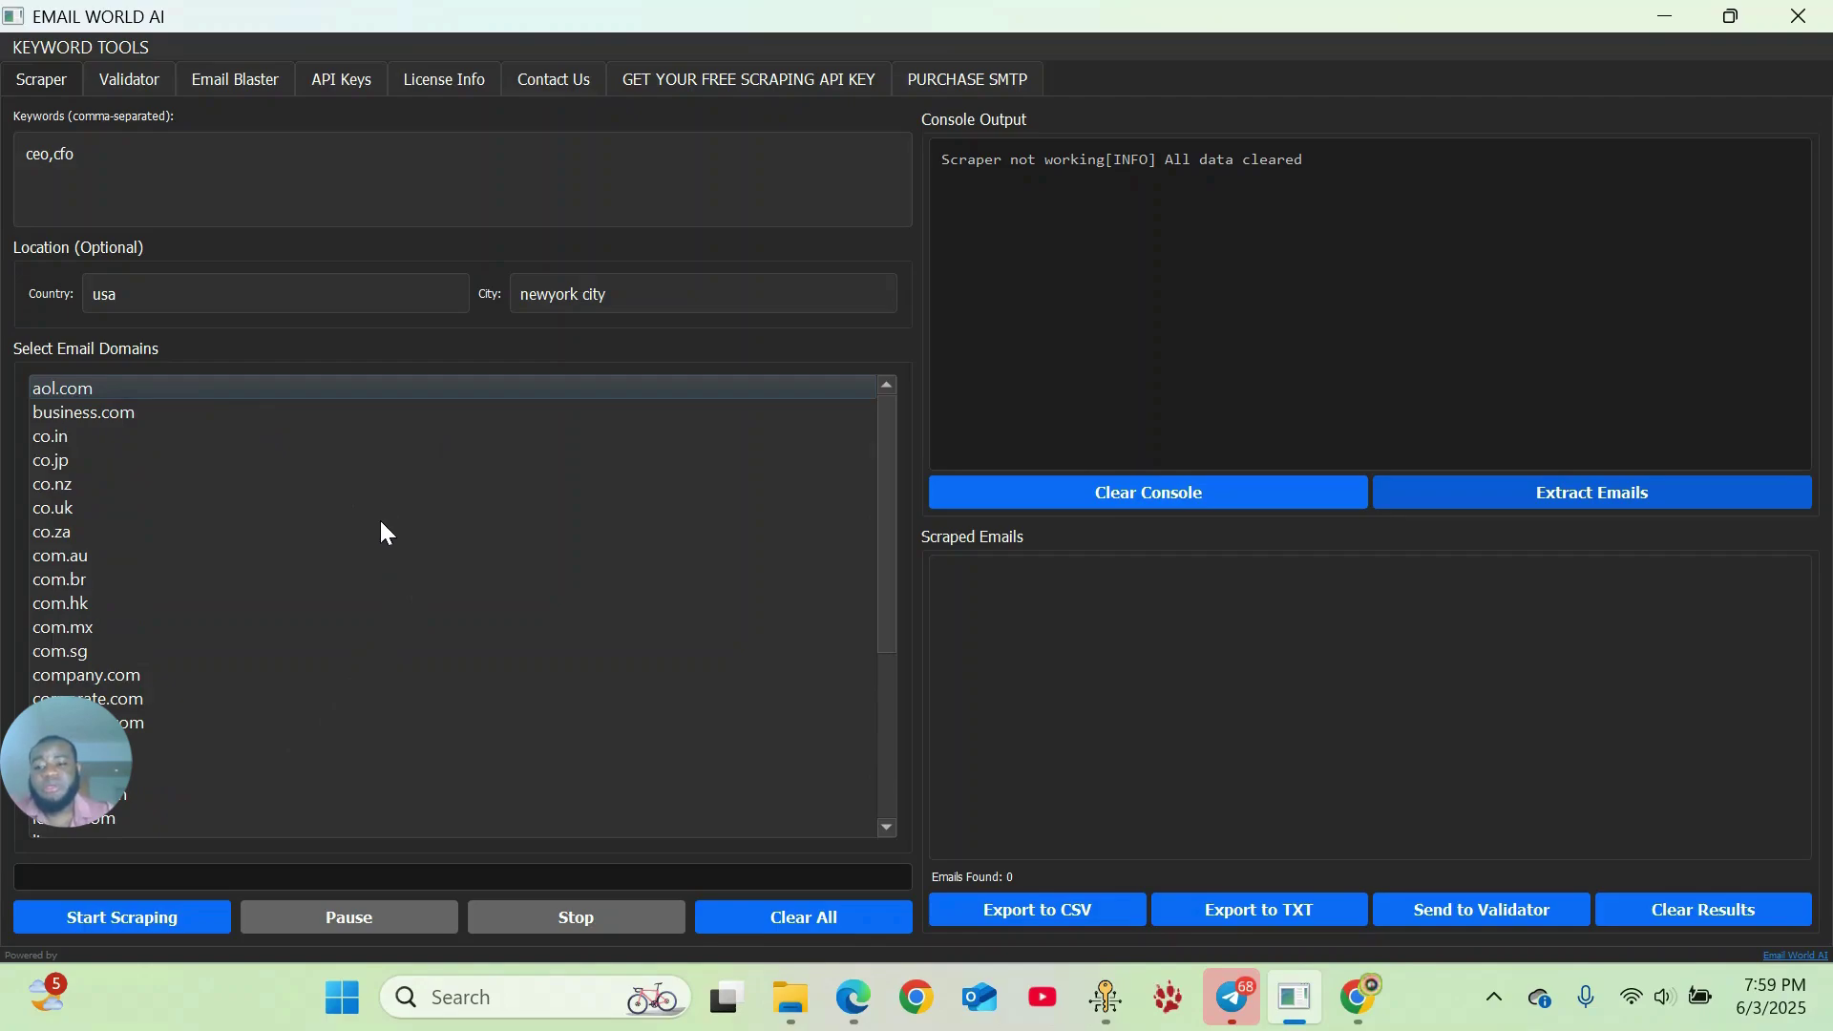
pyautogui.scroll(-1, 336, 586)
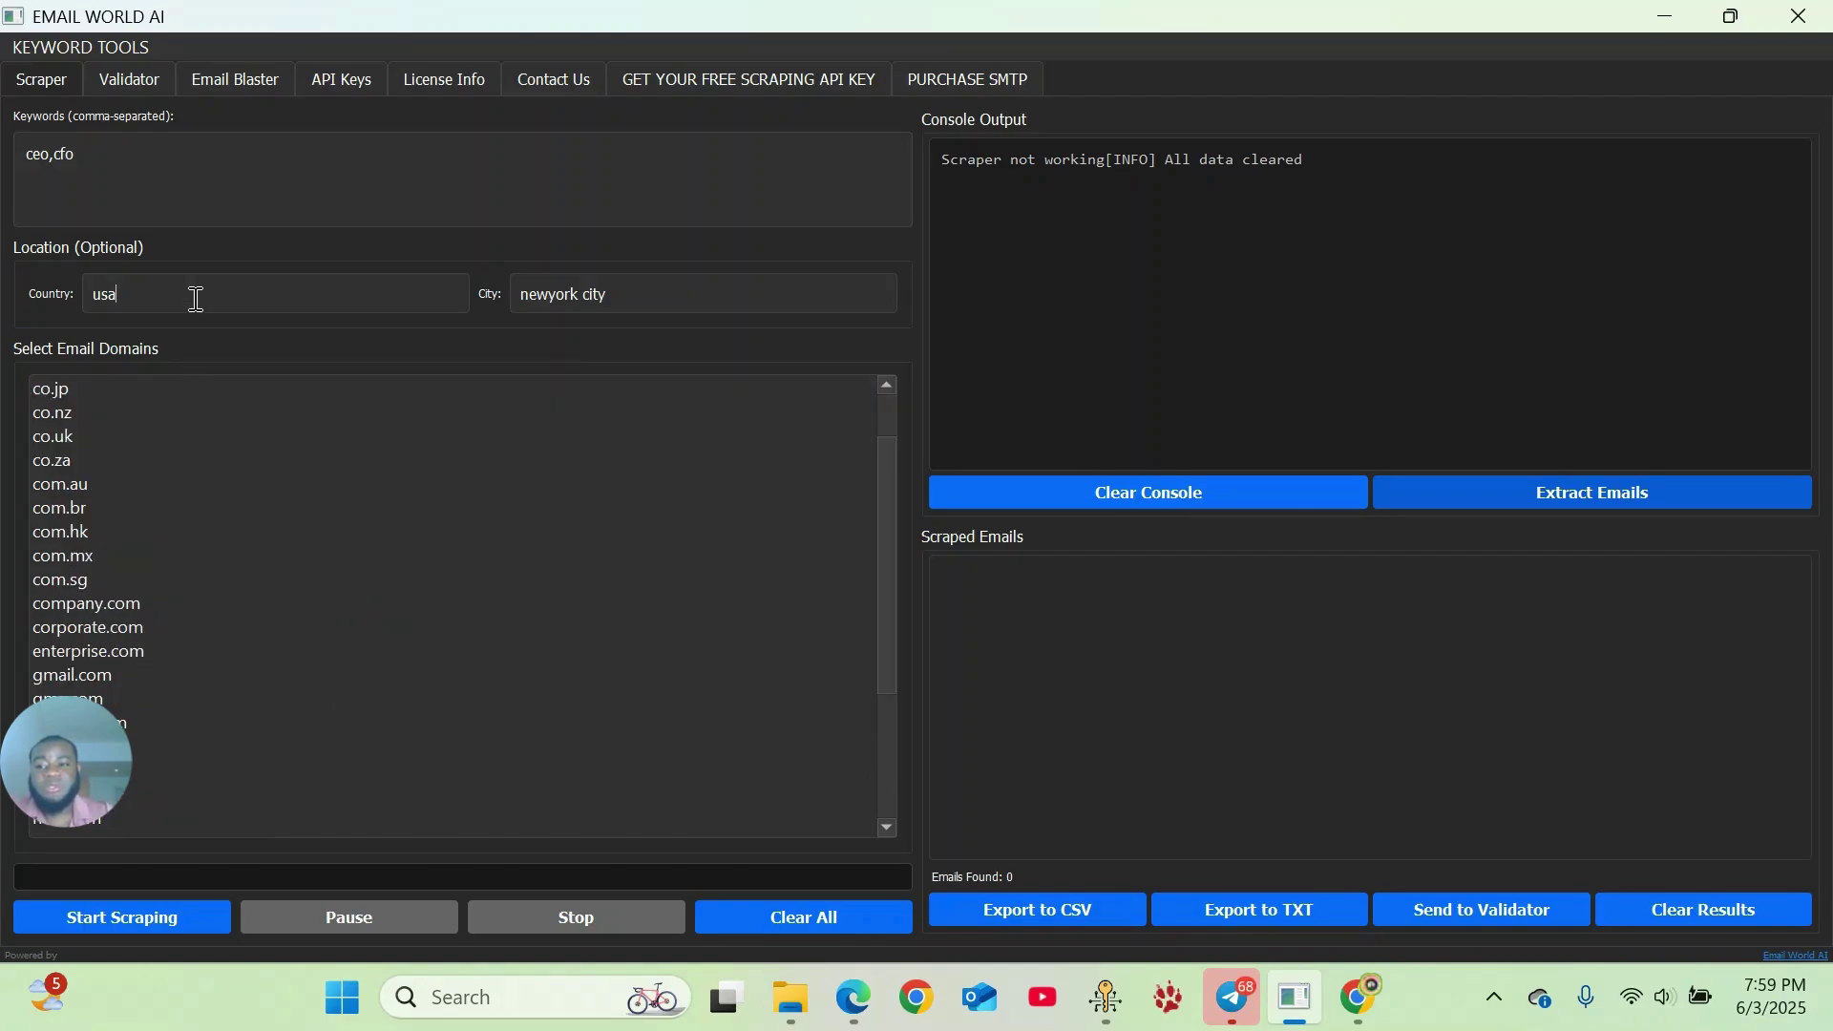
pyautogui.moveTo(196, 299); pyautogui.dragTo(36, 272)
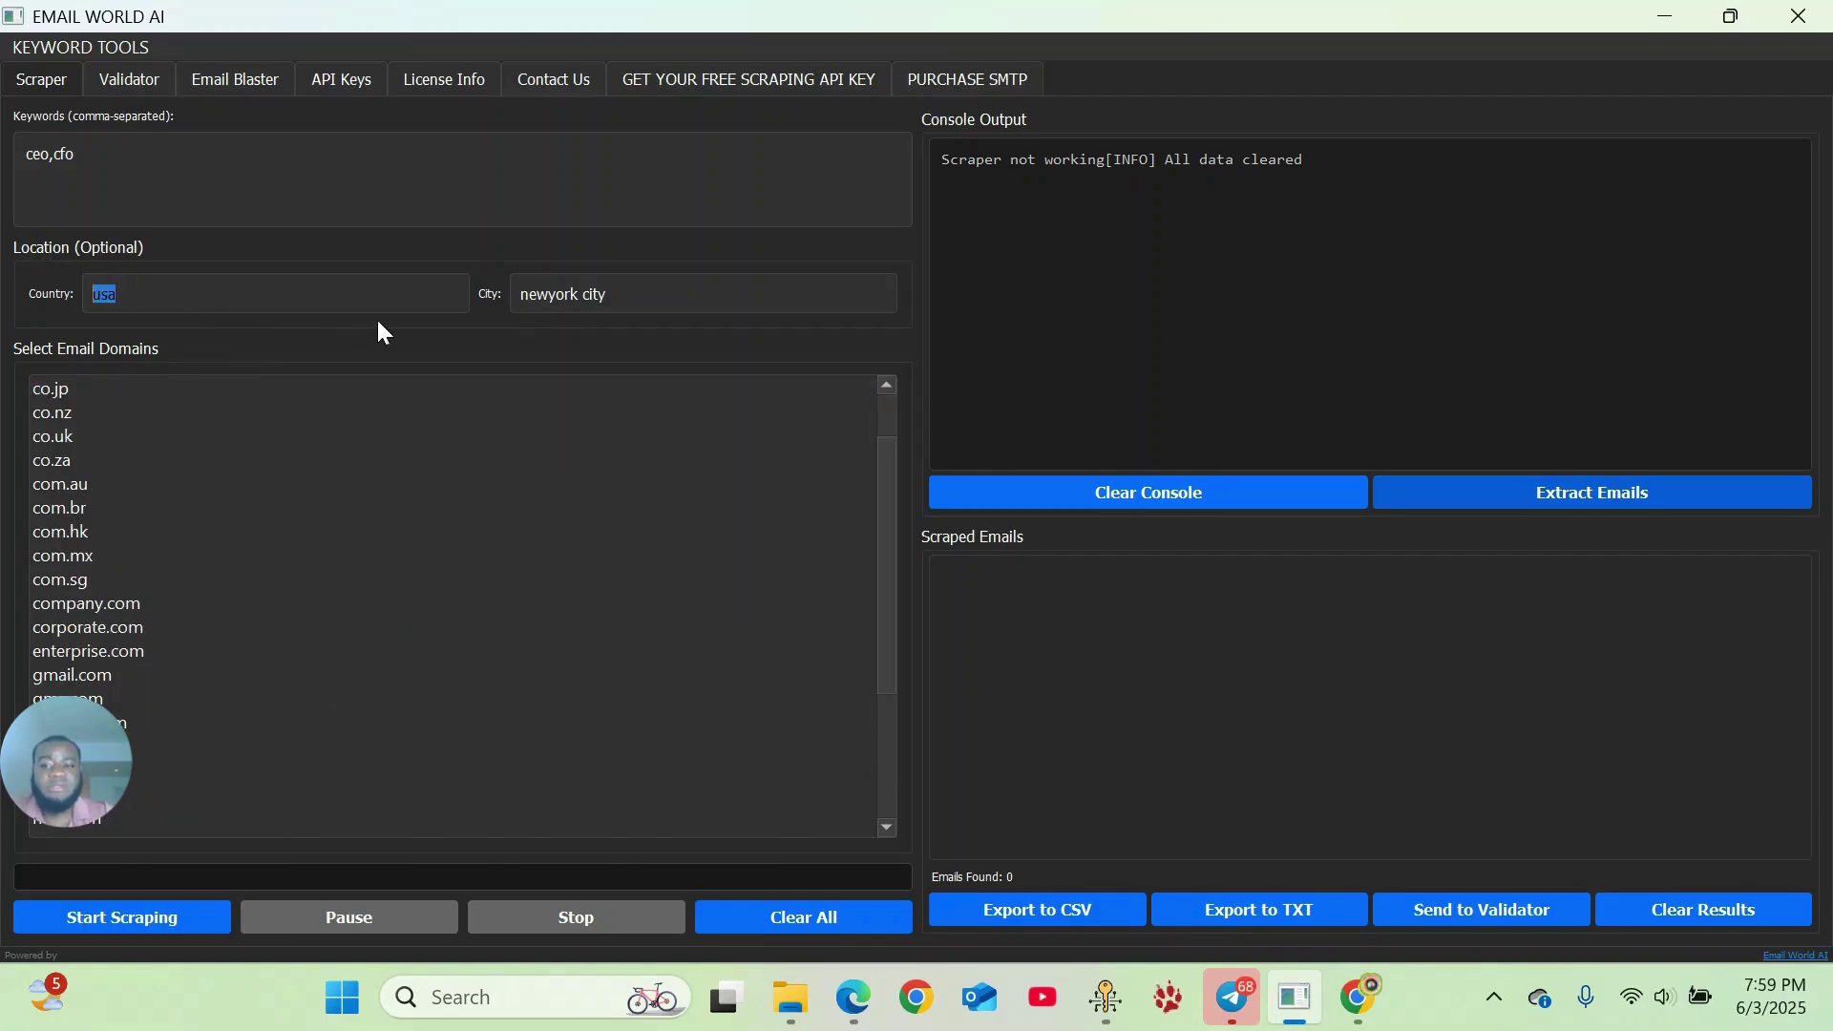
pyautogui.click(191, 177)
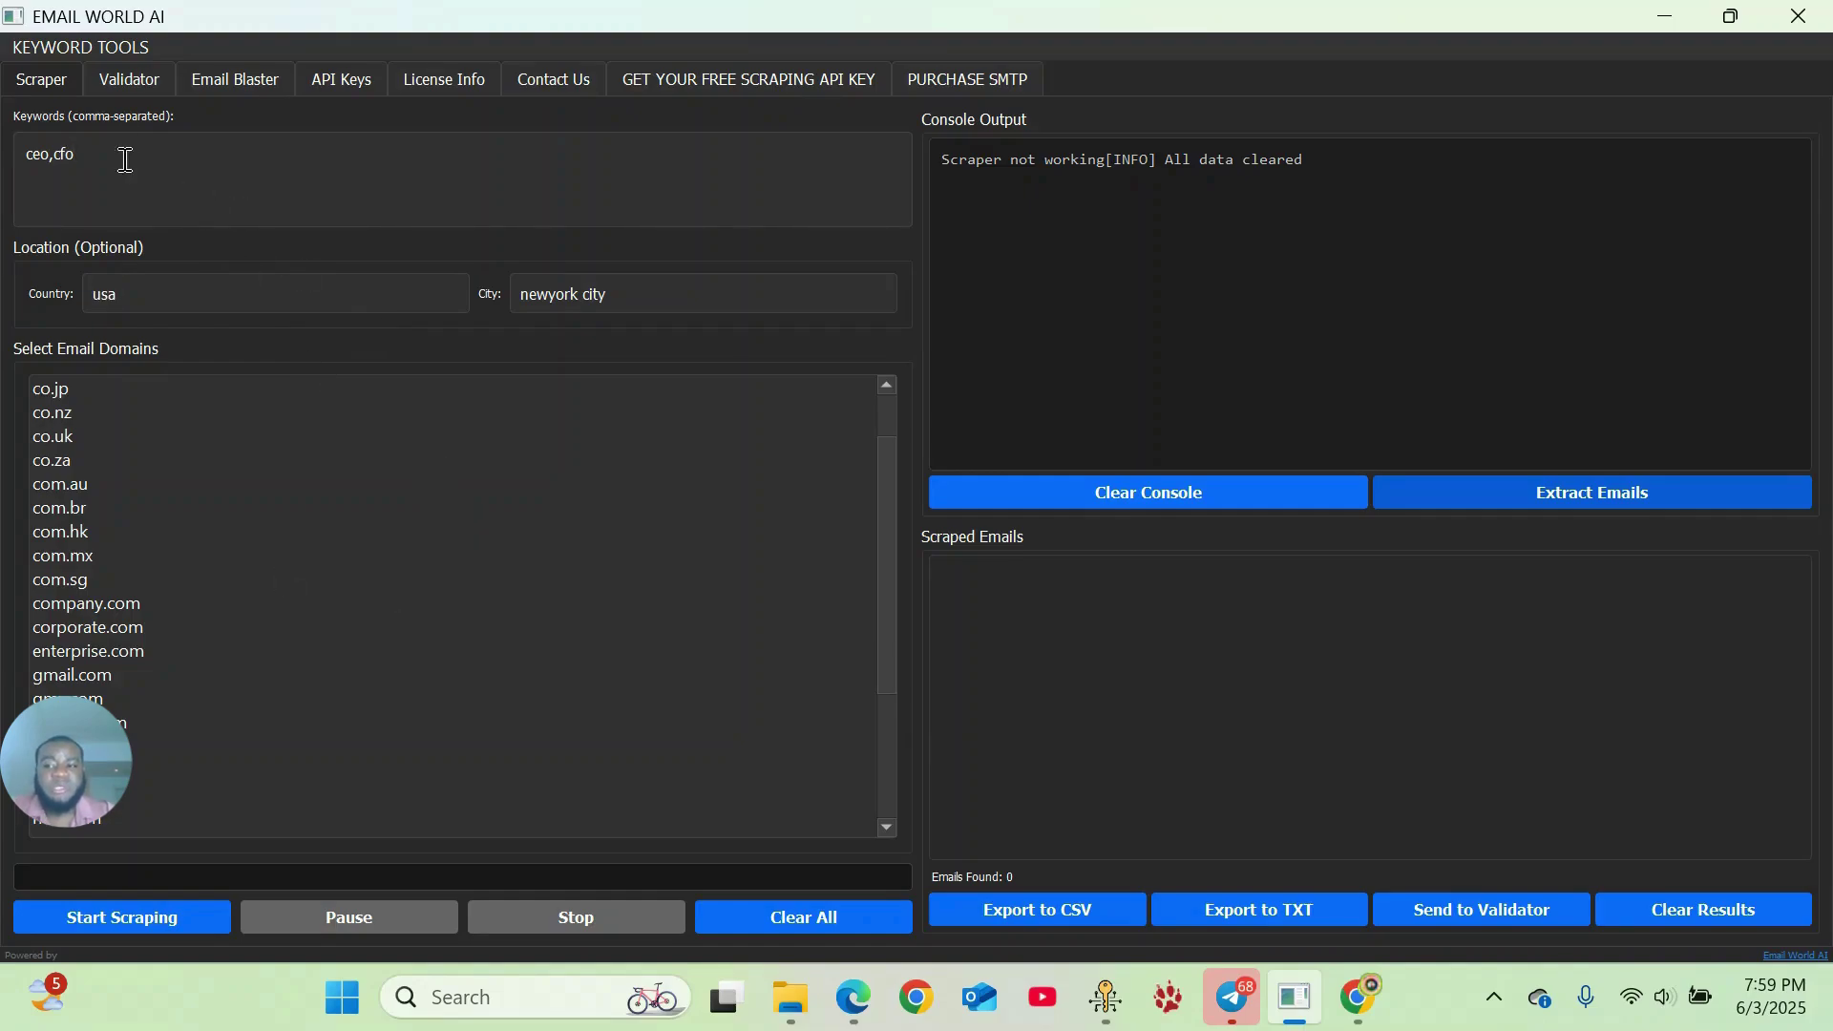
pyautogui.moveTo(119, 151); pyautogui.dragTo(23, 151)
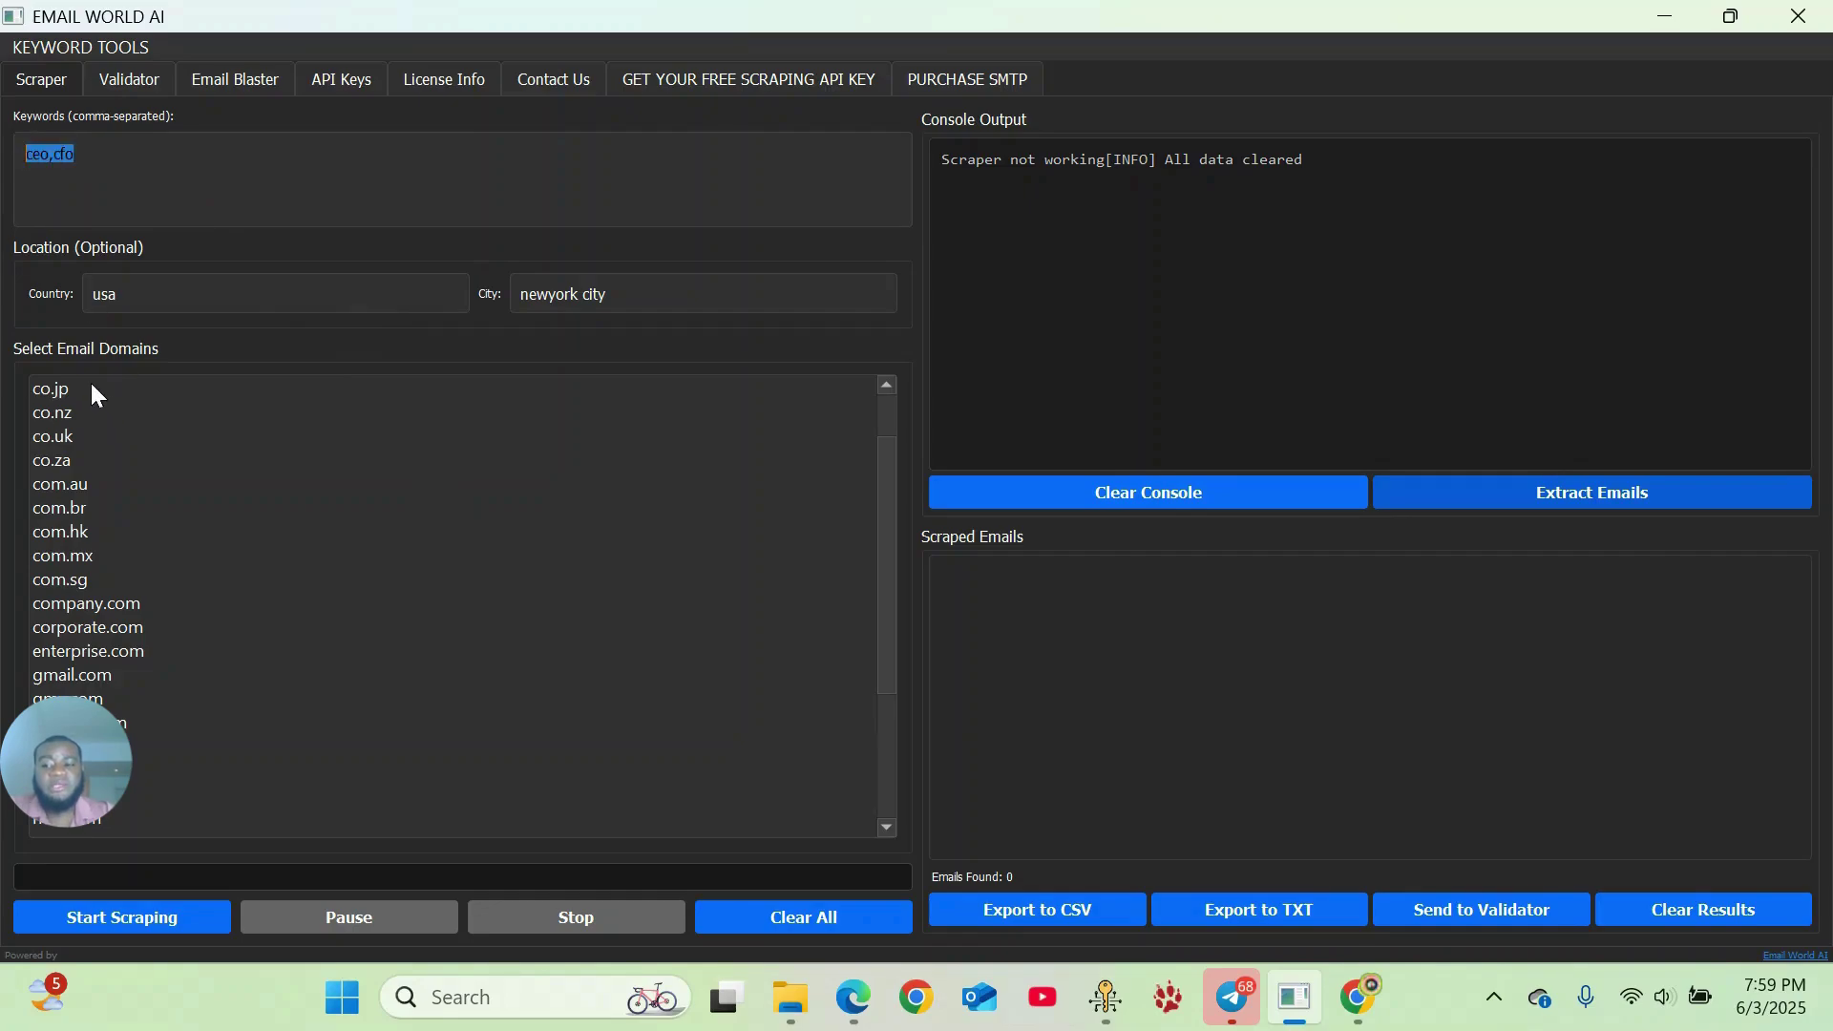
# - Select only gmail.com as the email domain and start scraping
pyautogui.scroll(-3, 134, 627)
pyautogui.scroll(2, 142, 623)
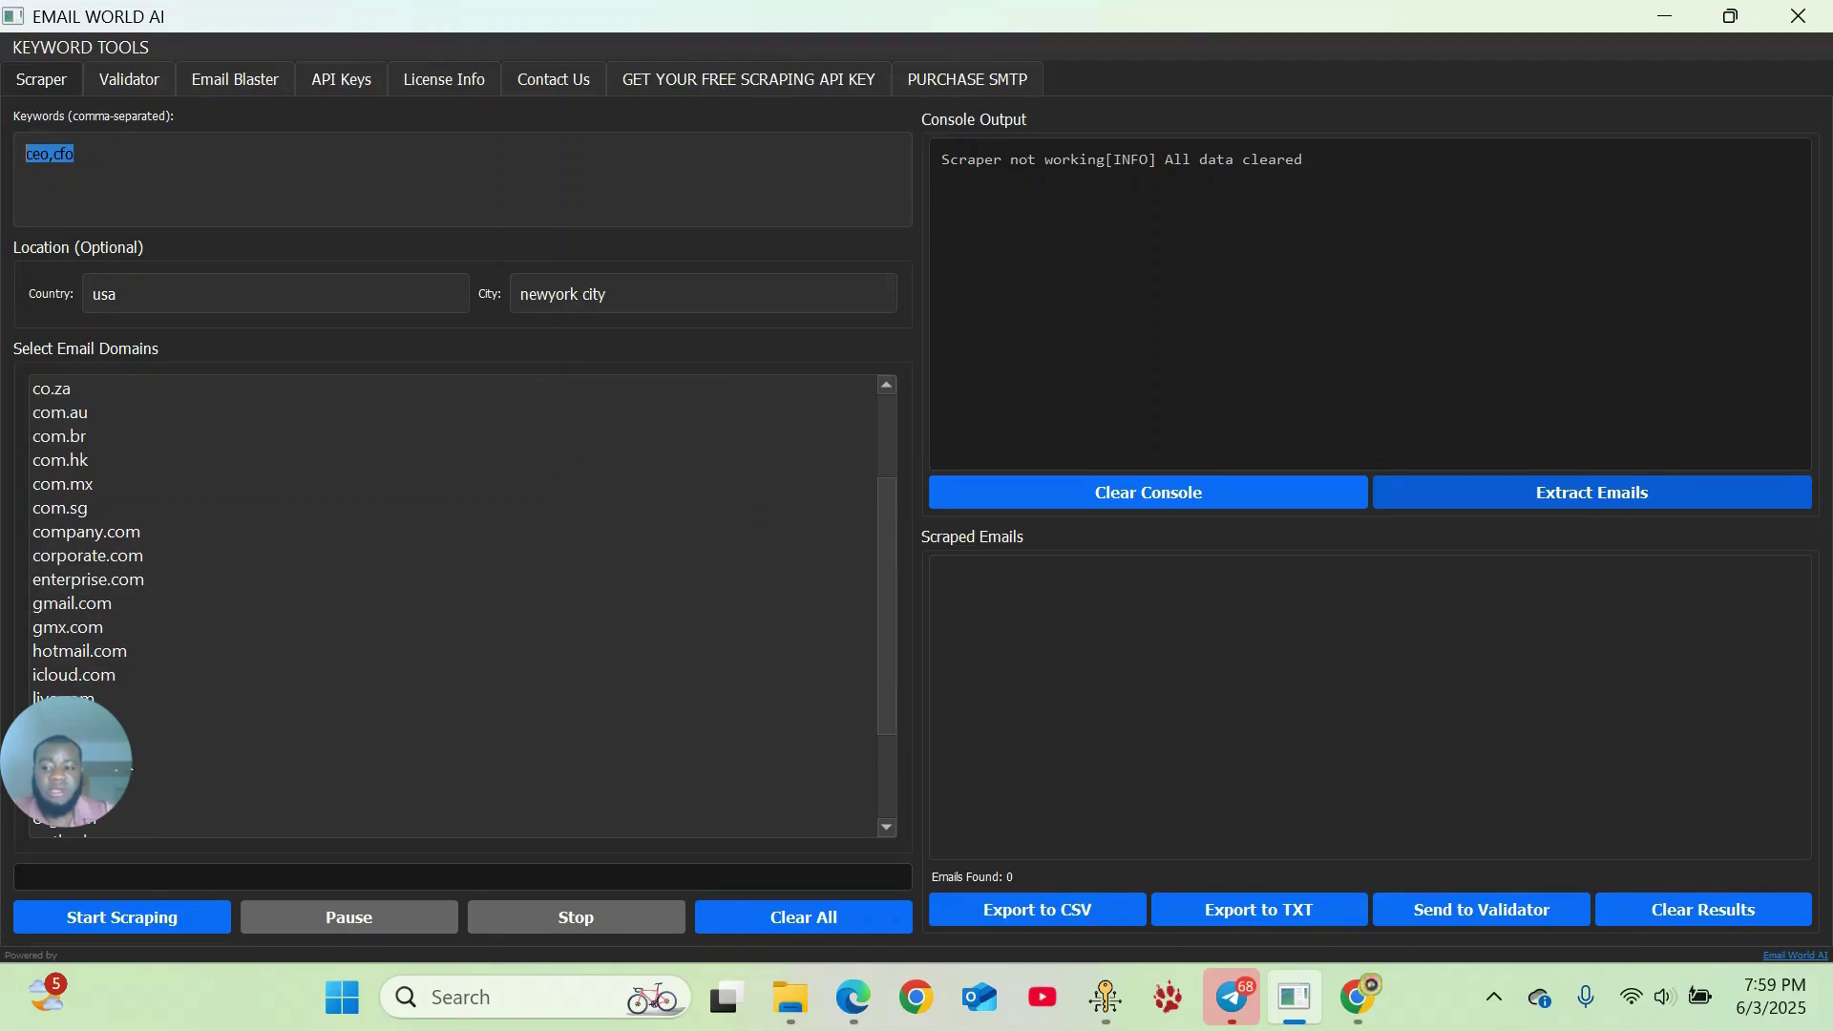
pyautogui.scroll(-1, 132, 769)
pyautogui.scroll(3, 118, 674)
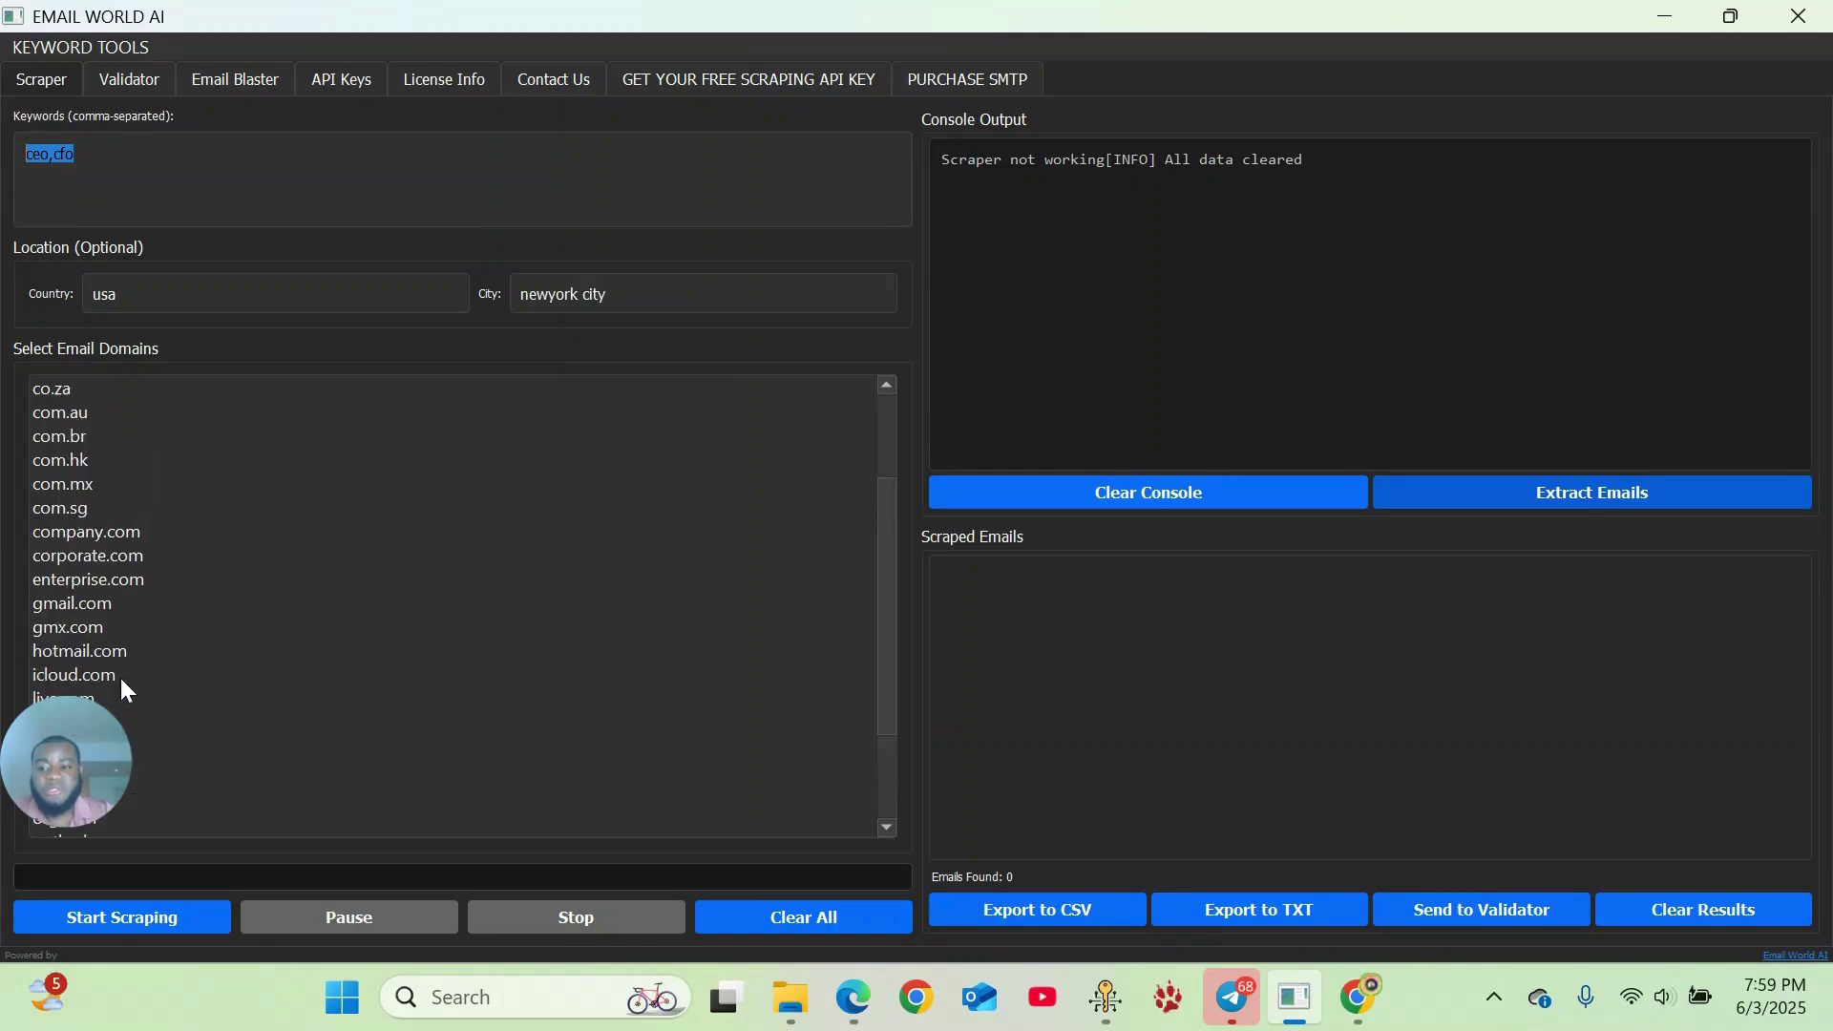
pyautogui.scroll(-1, 105, 582)
pyautogui.scroll(-1, 110, 615)
pyautogui.click(92, 603)
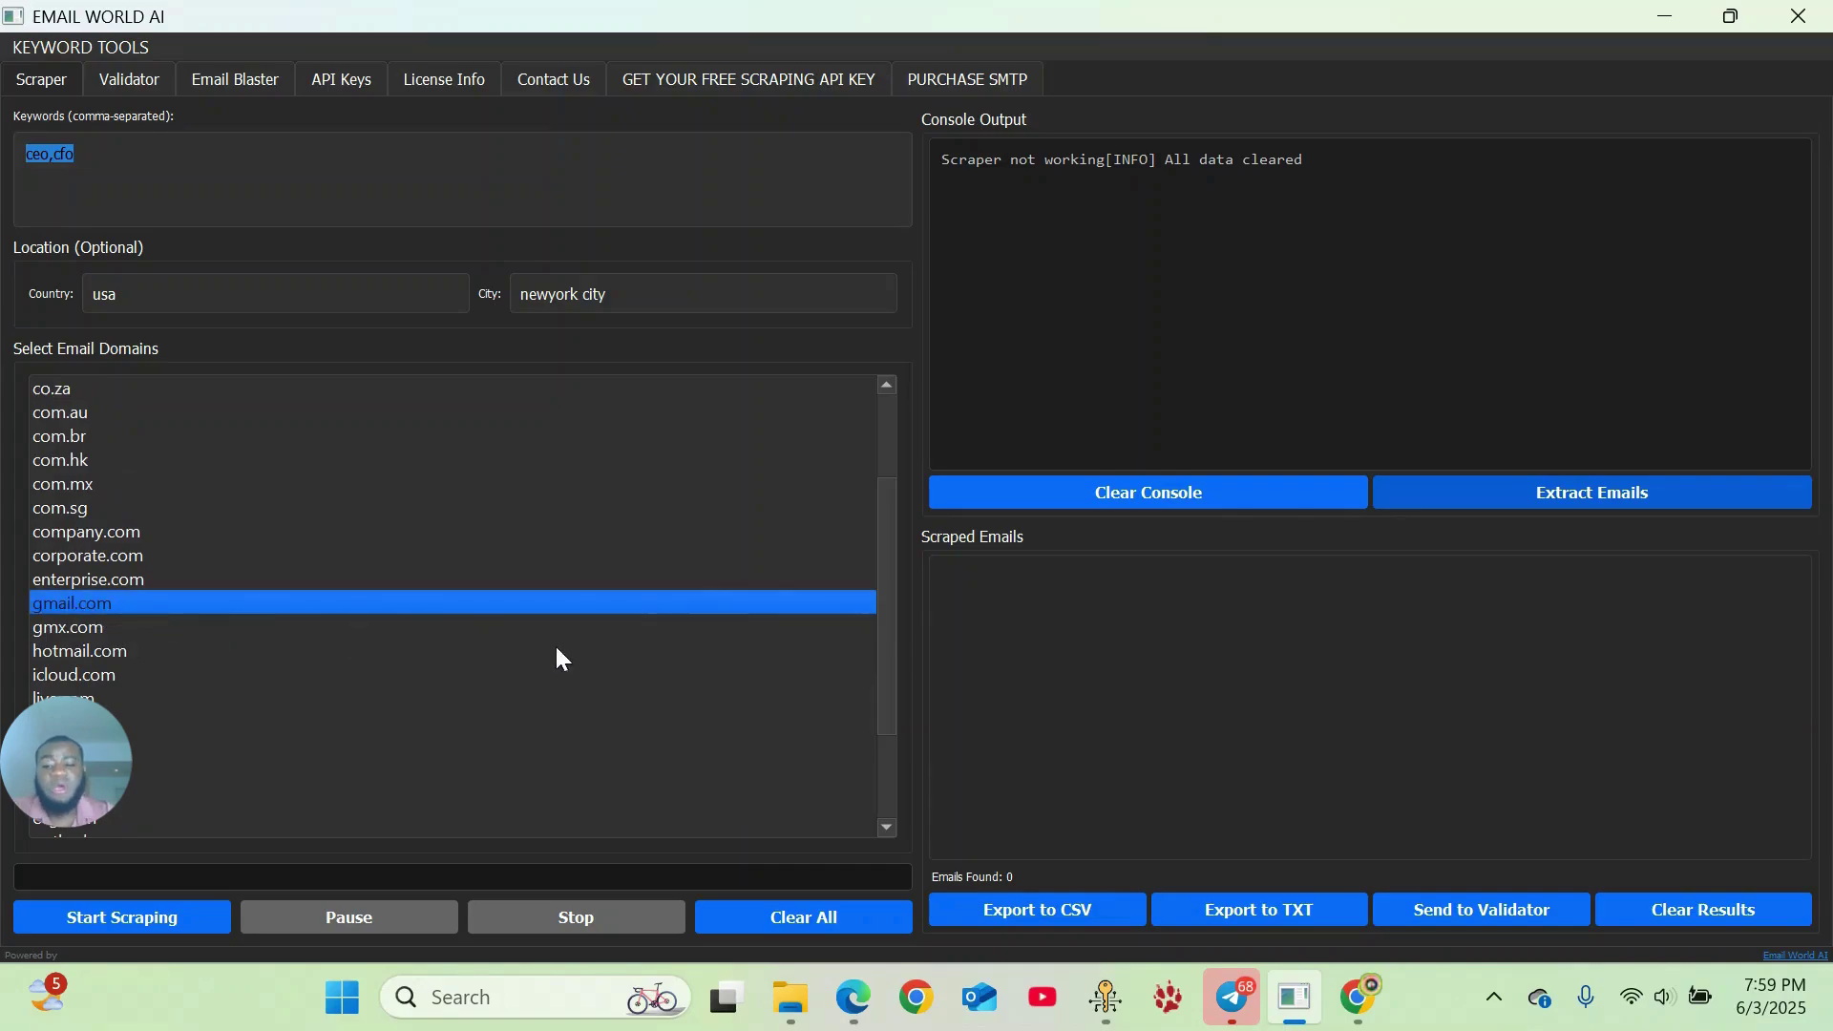
pyautogui.click(128, 919)
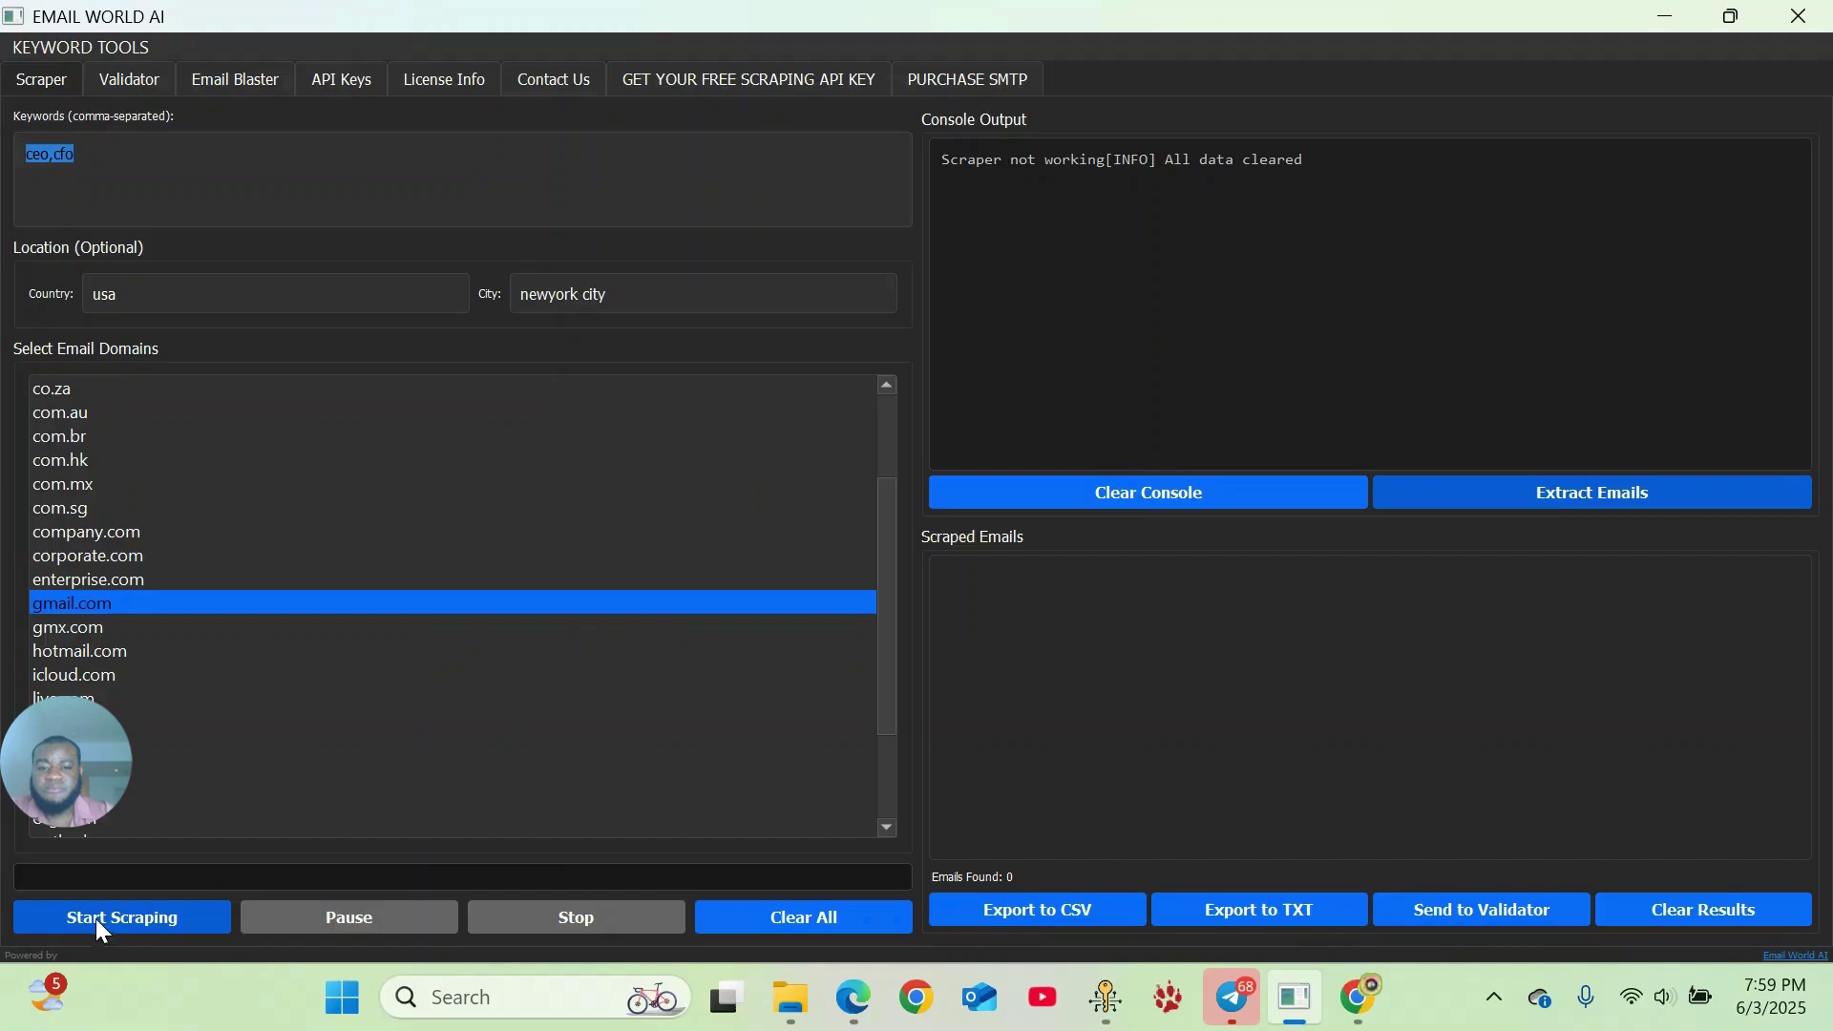
# - Start the scraping run and add hotmail.com and outlook.com to the selected email domains
pyautogui.click(137, 924)
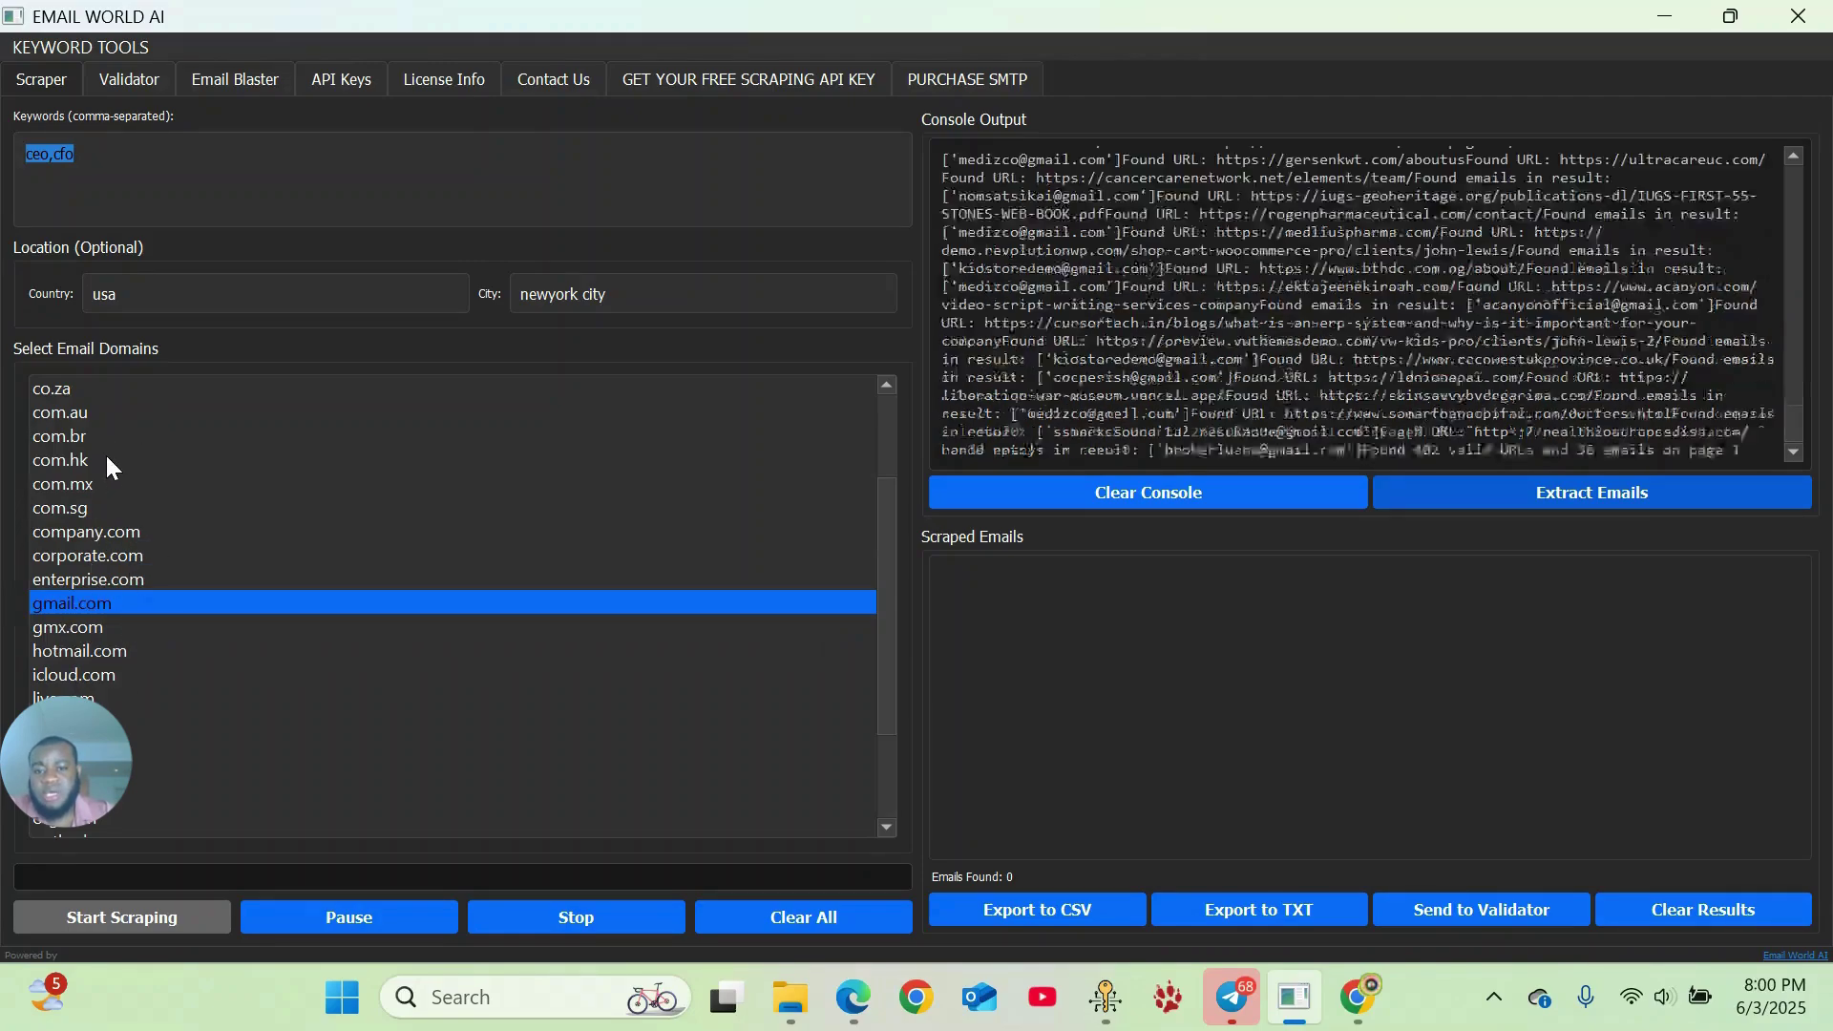
pyautogui.scroll(-2, 106, 455)
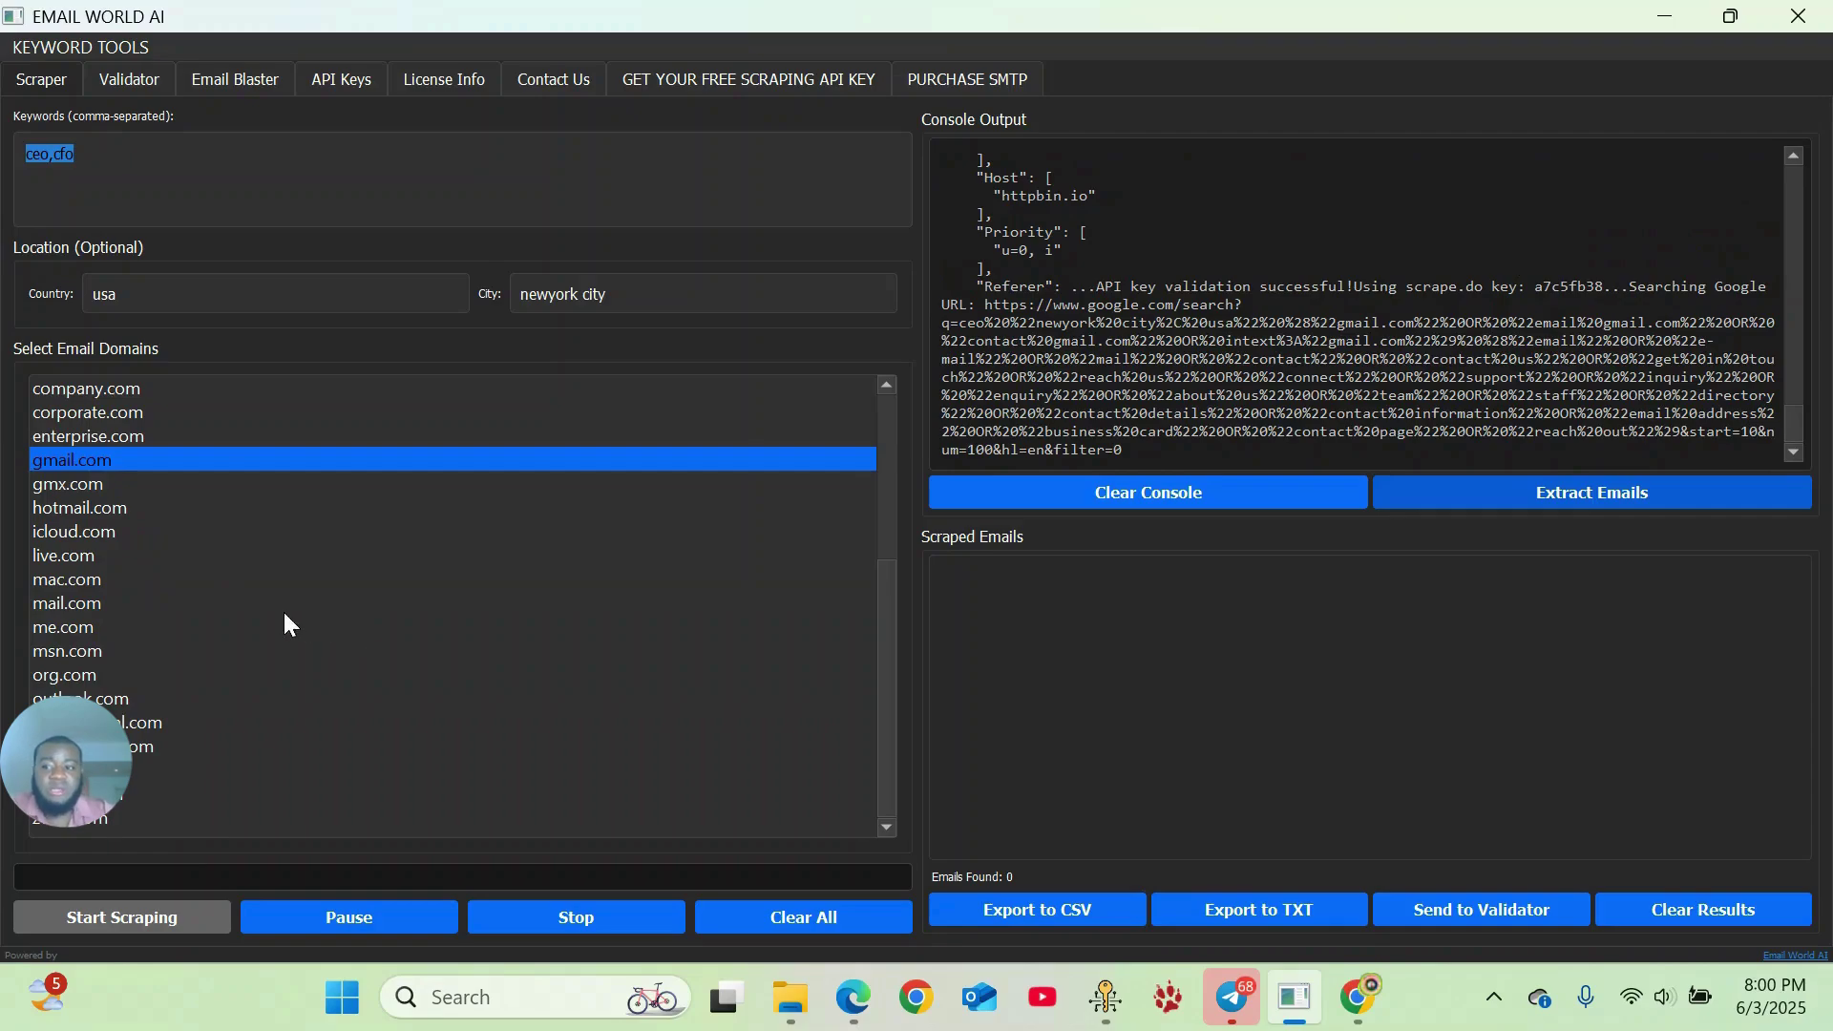
pyautogui.moveTo(256, 411)
pyautogui.mouseDown()
pyautogui.moveTo(214, 714)
pyautogui.moveTo(247, 559)
pyautogui.moveTo(237, 411)
pyautogui.mouseUp()
pyautogui.click(238, 411)
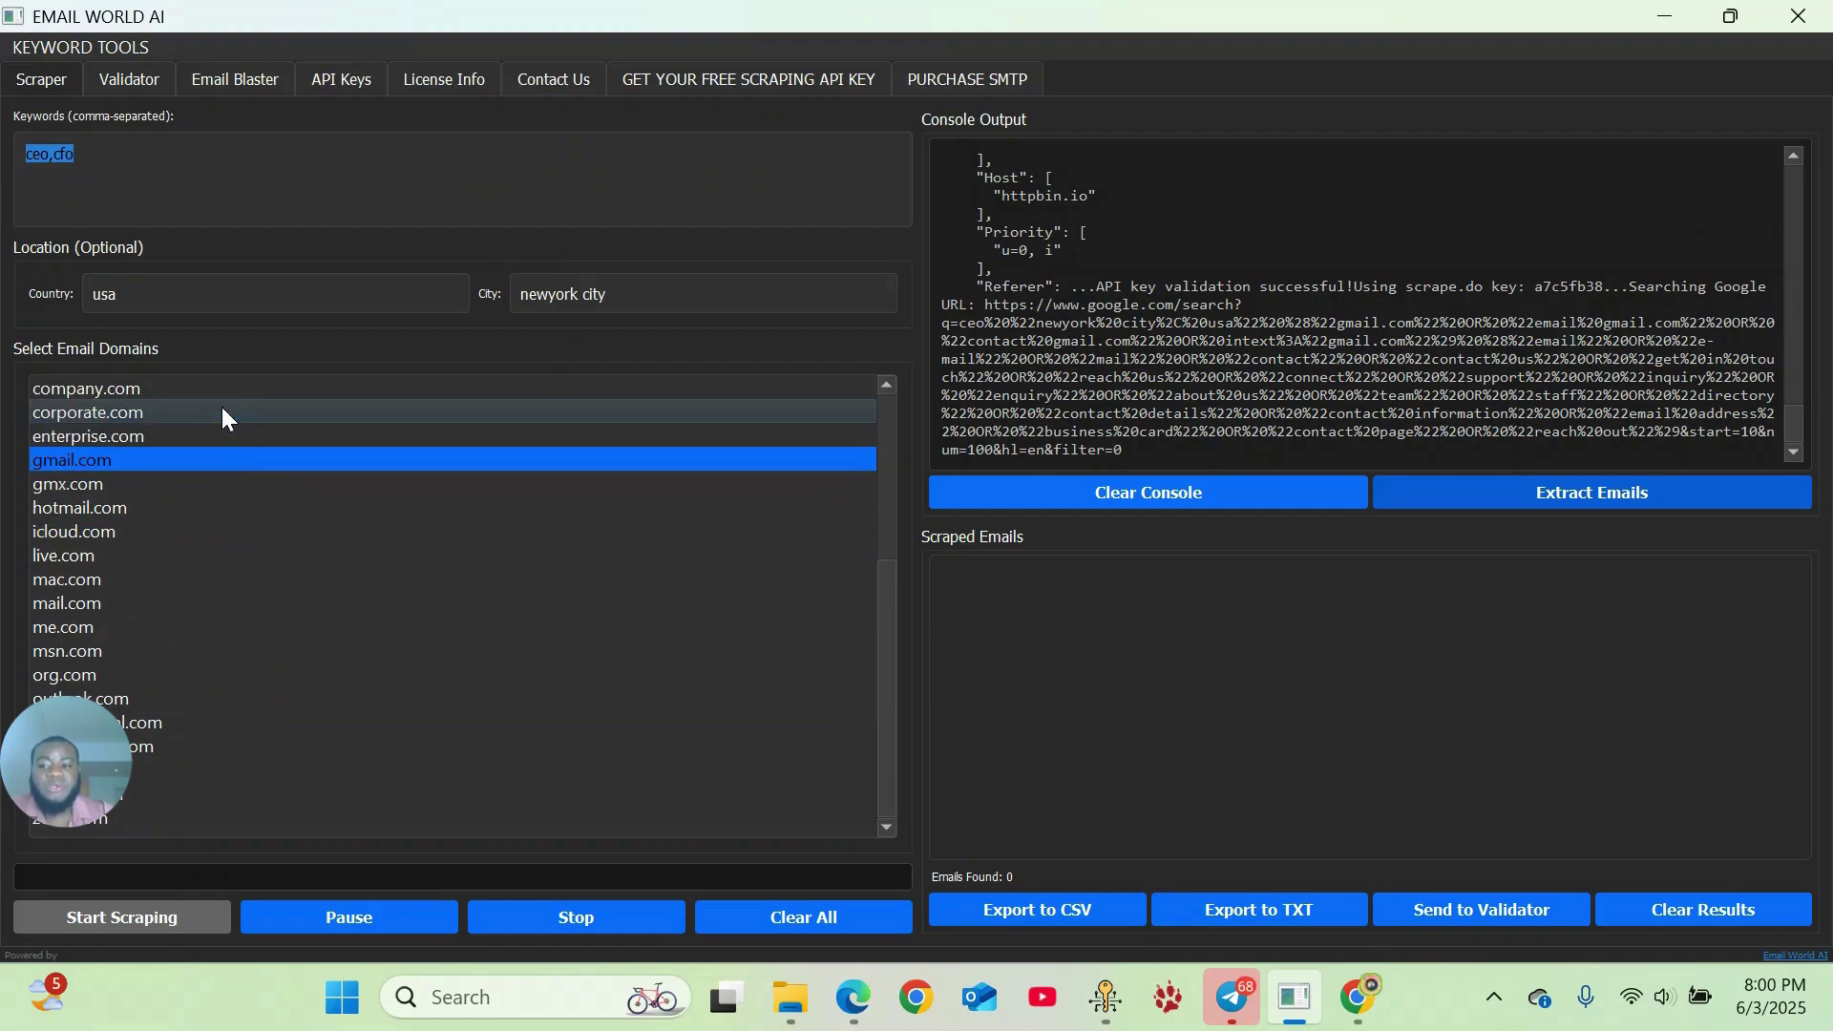
pyautogui.click(196, 458)
pyautogui.click(197, 459)
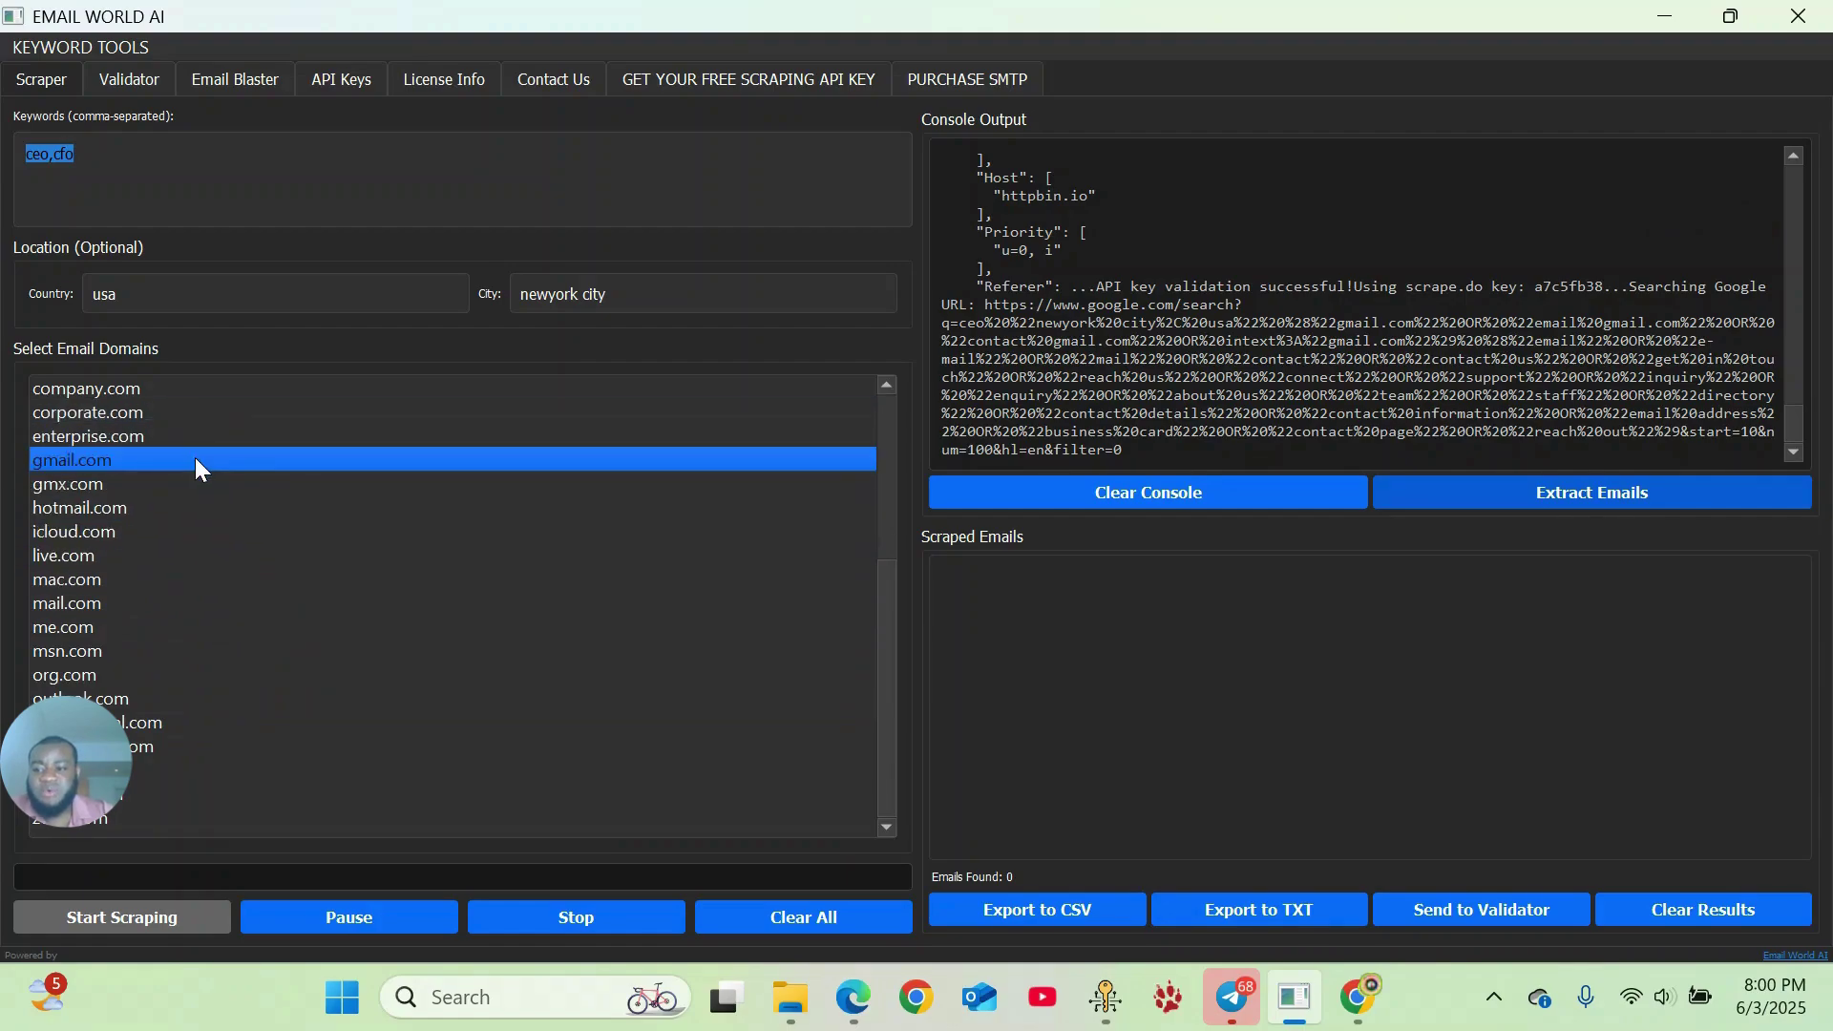
pyautogui.click(128, 508)
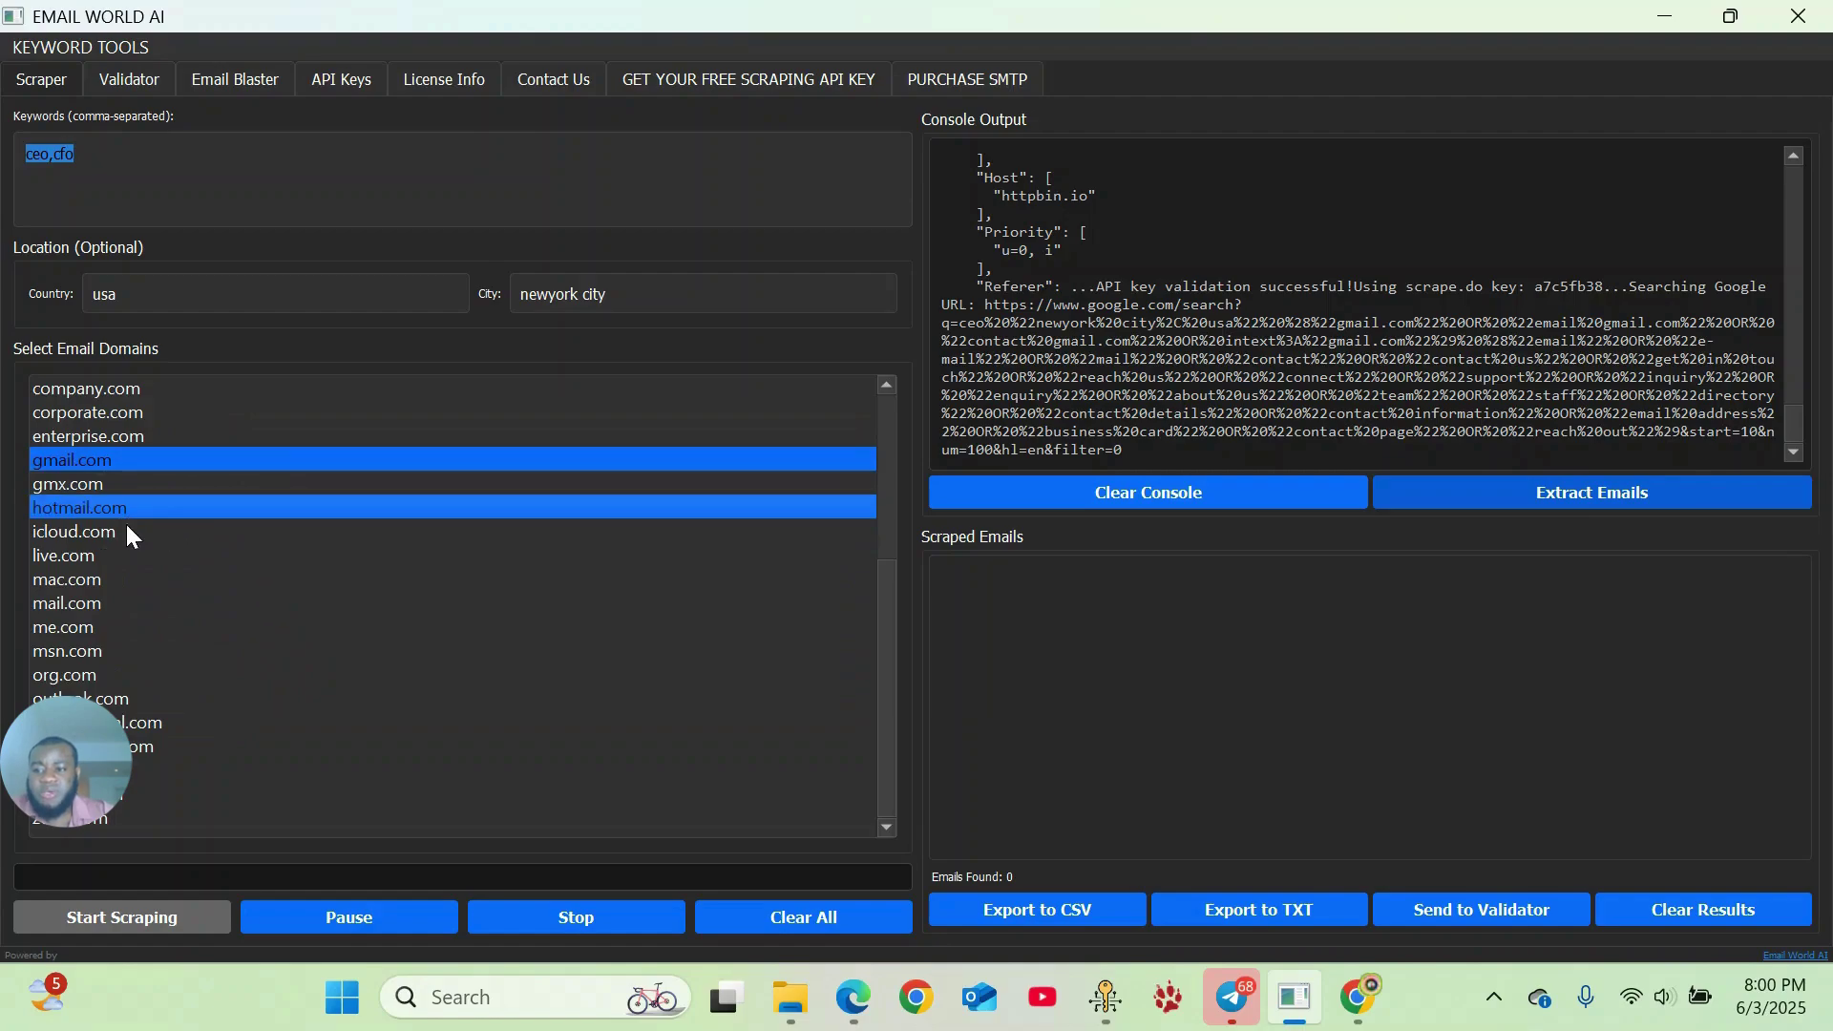
pyautogui.click(151, 695)
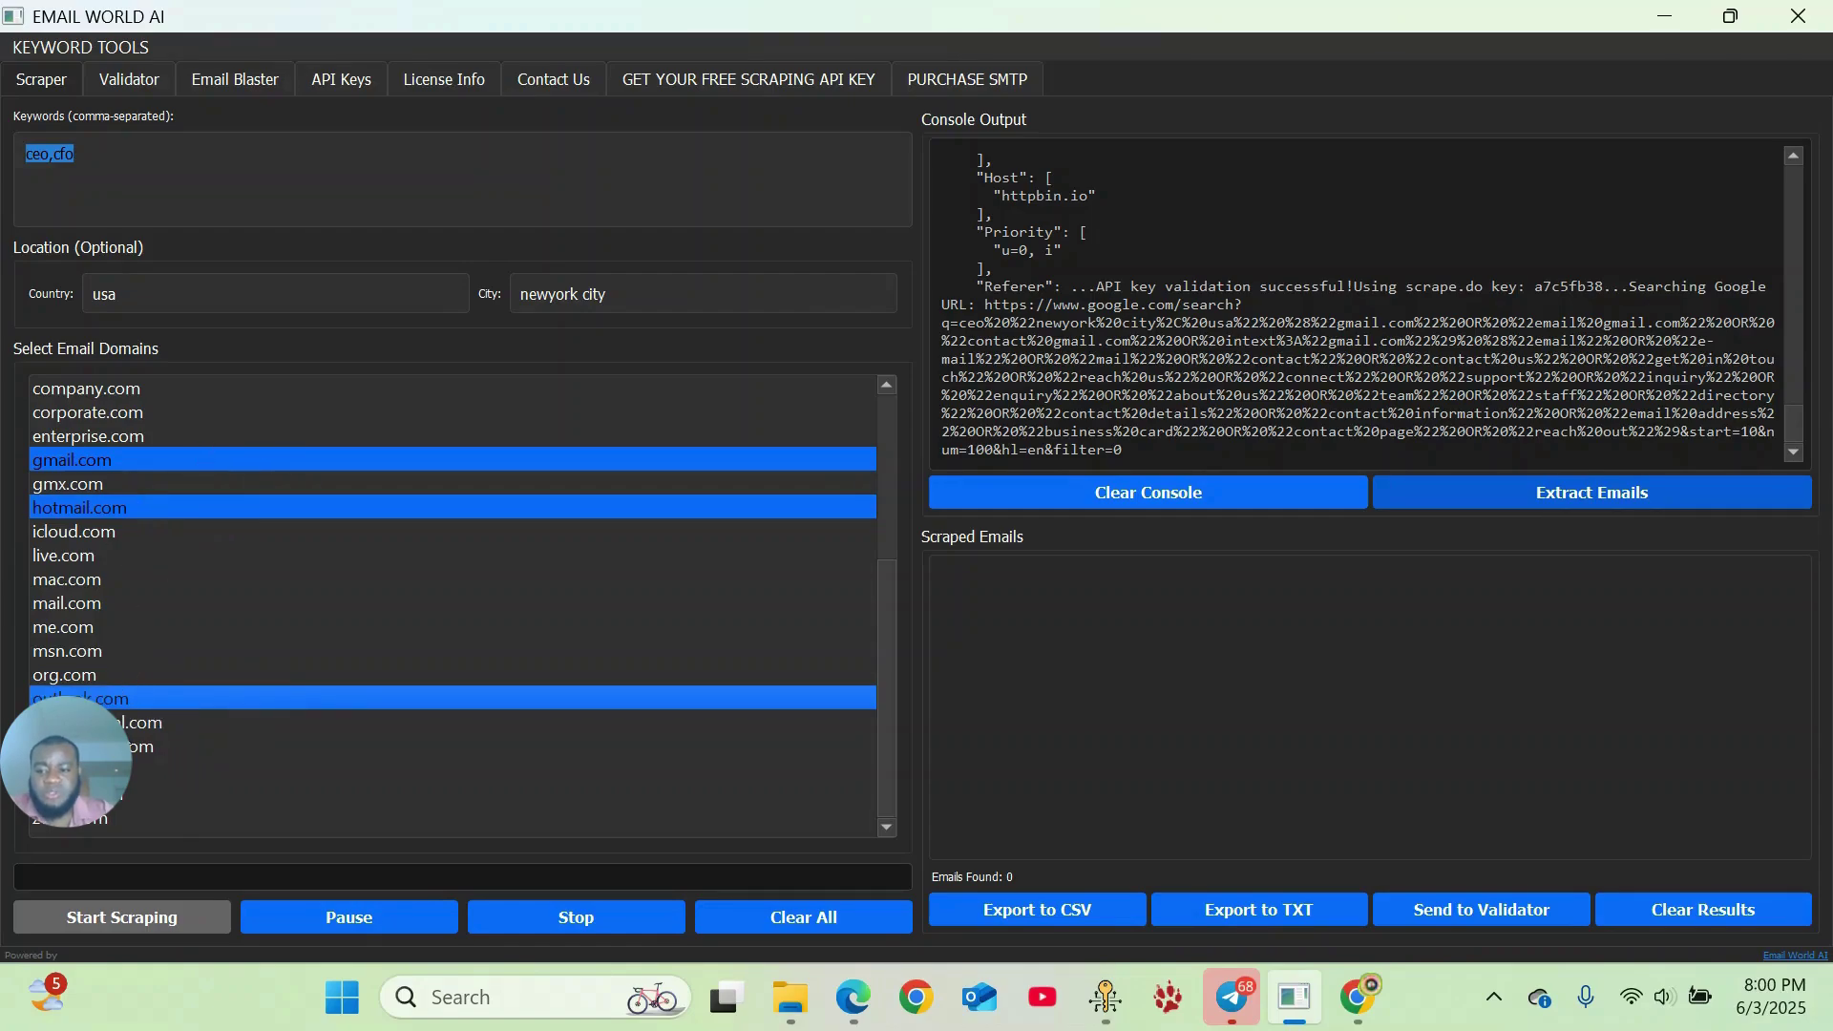
pyautogui.scroll(4, 92, 628)
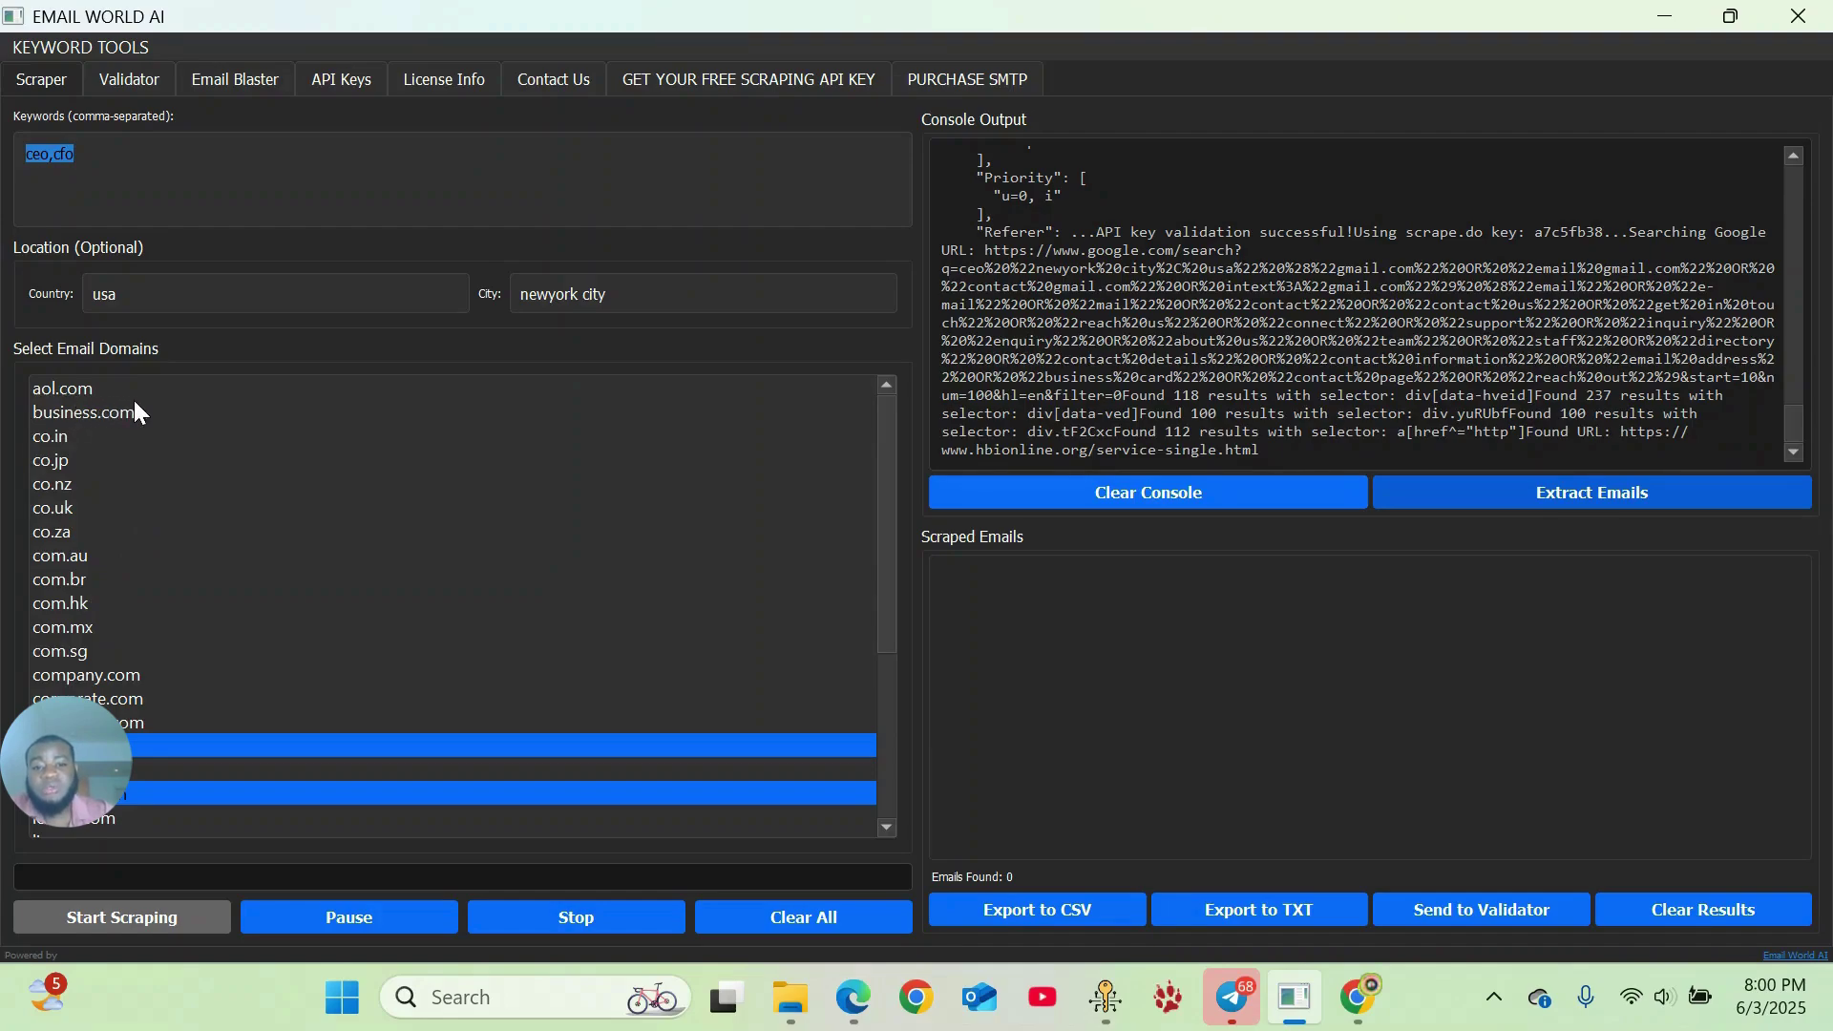
pyautogui.scroll(-4, 134, 402)
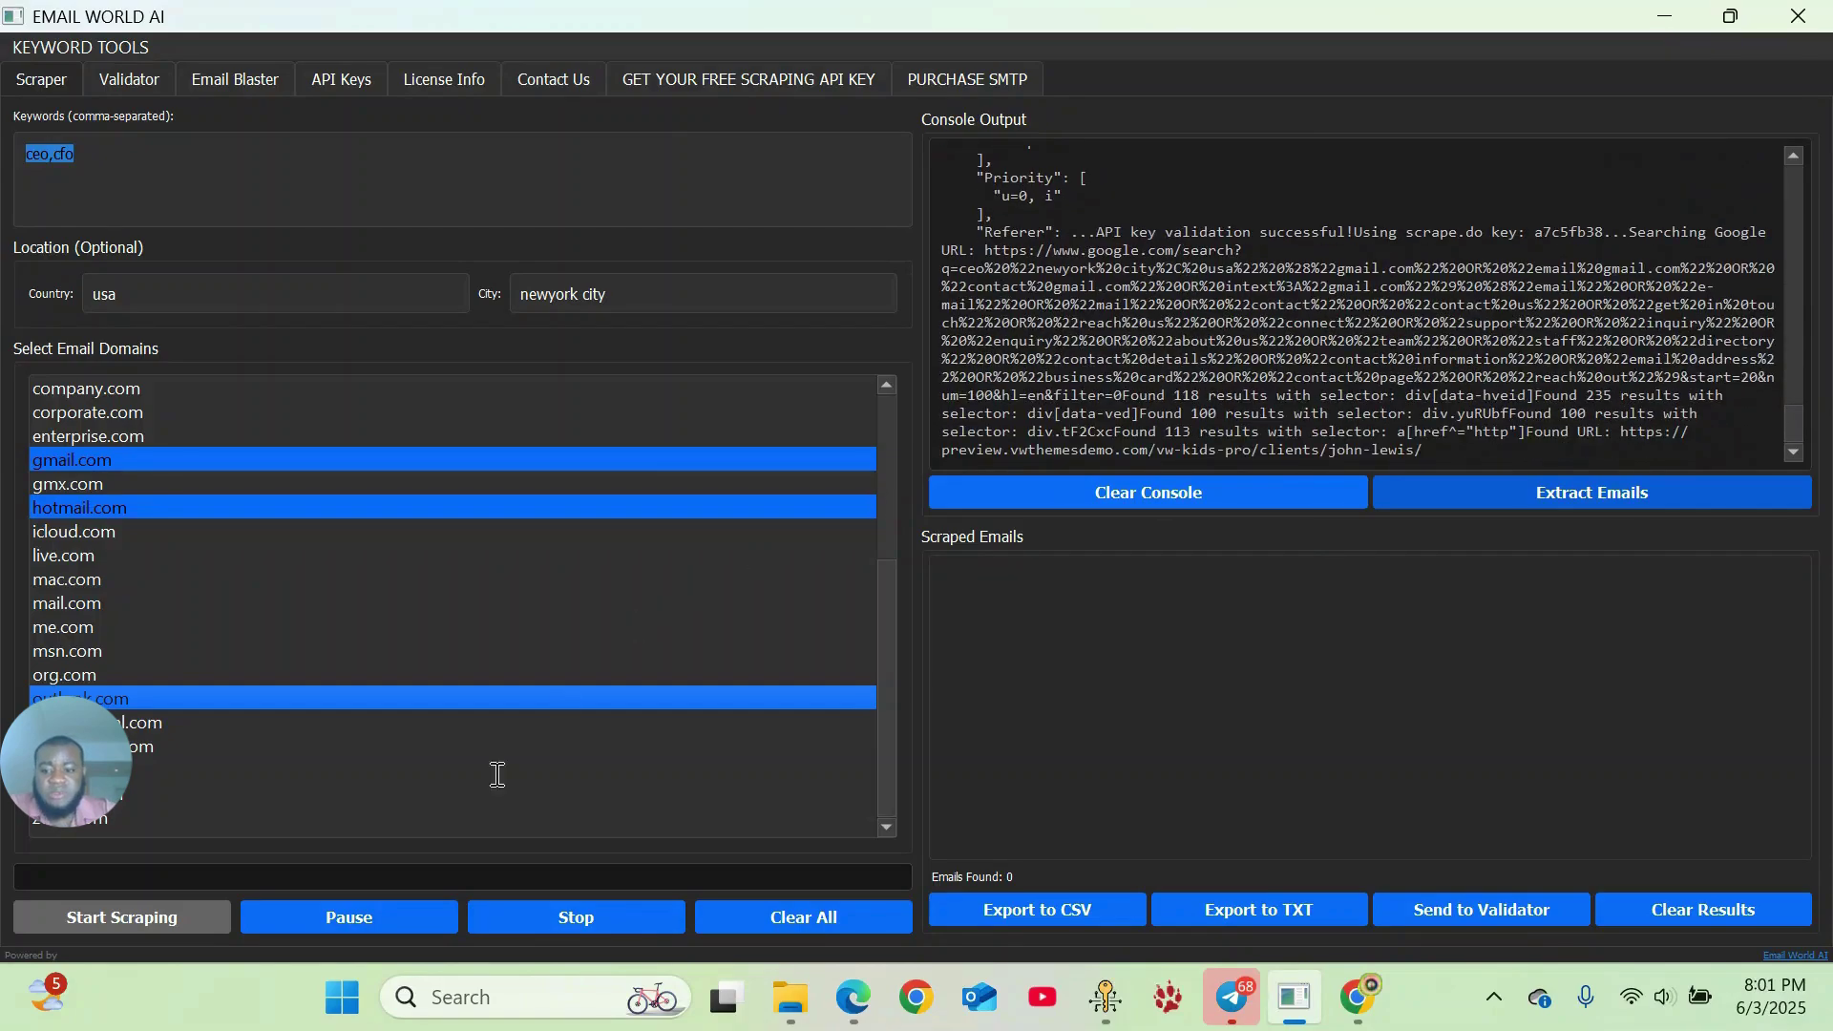
# - Stop the scraping run and look back through its console output
pyautogui.click(580, 920)
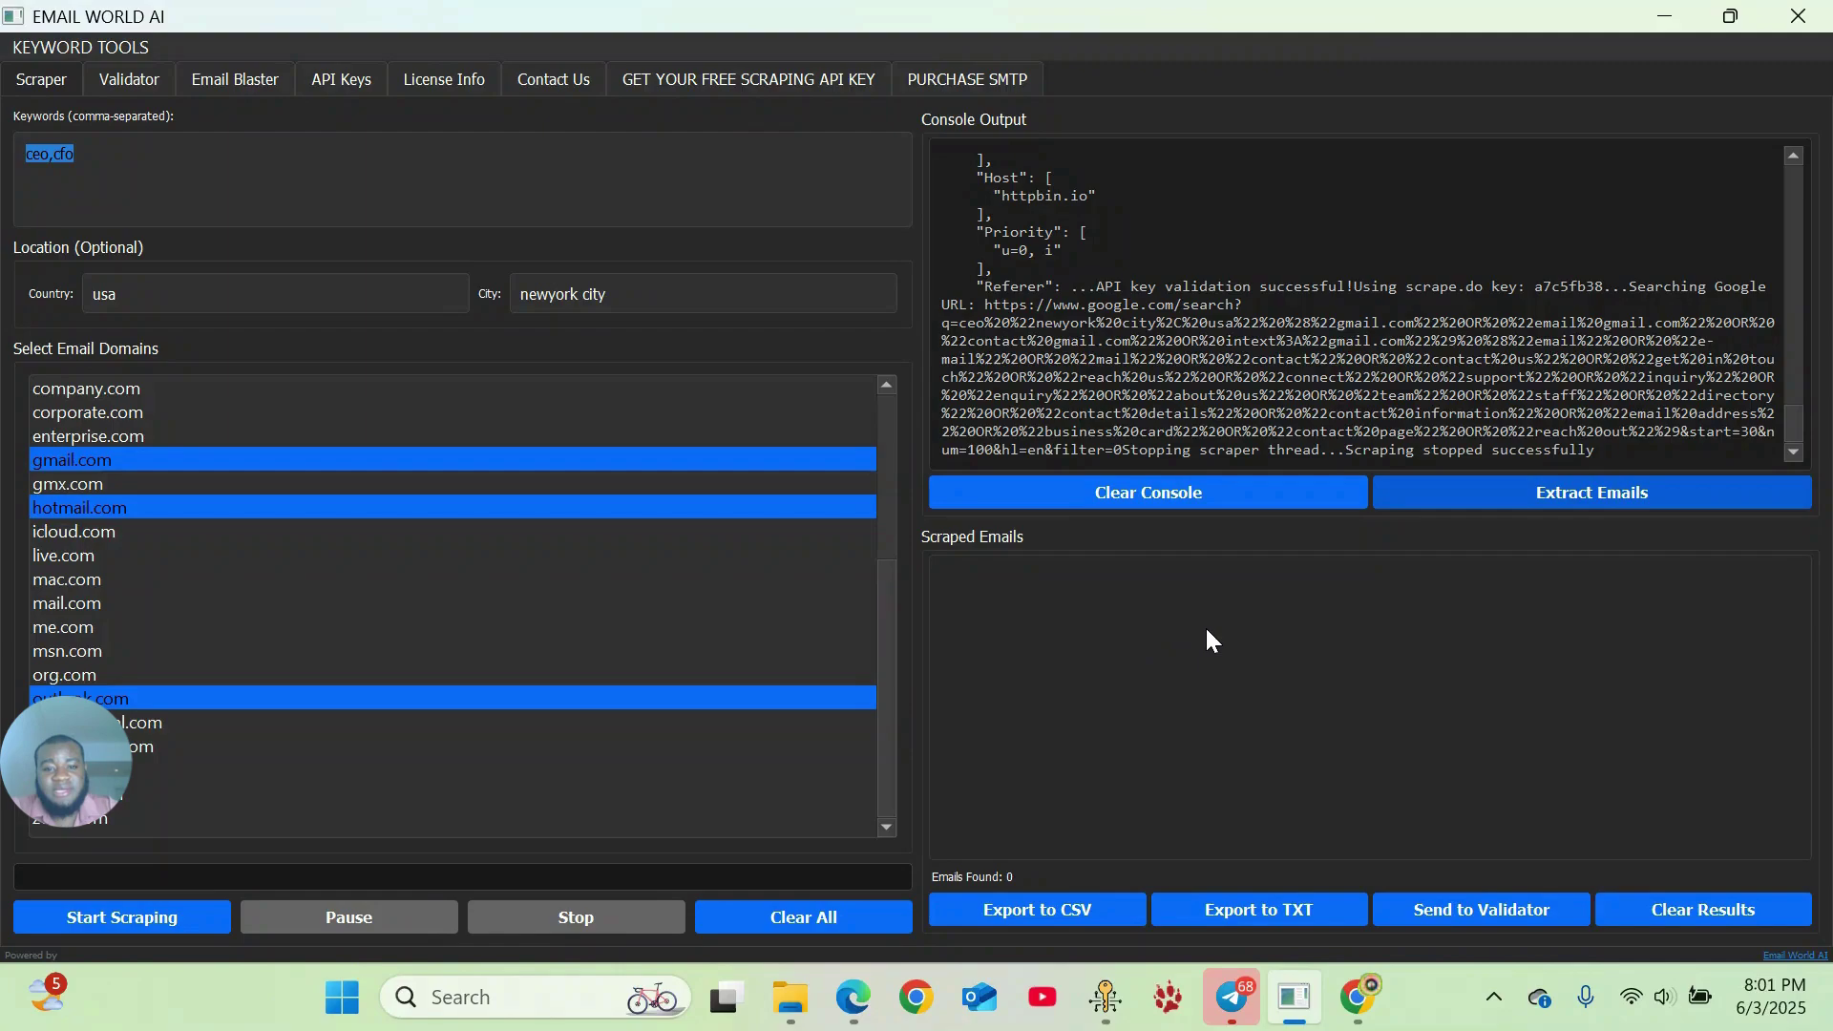
pyautogui.scroll(5, 1215, 344)
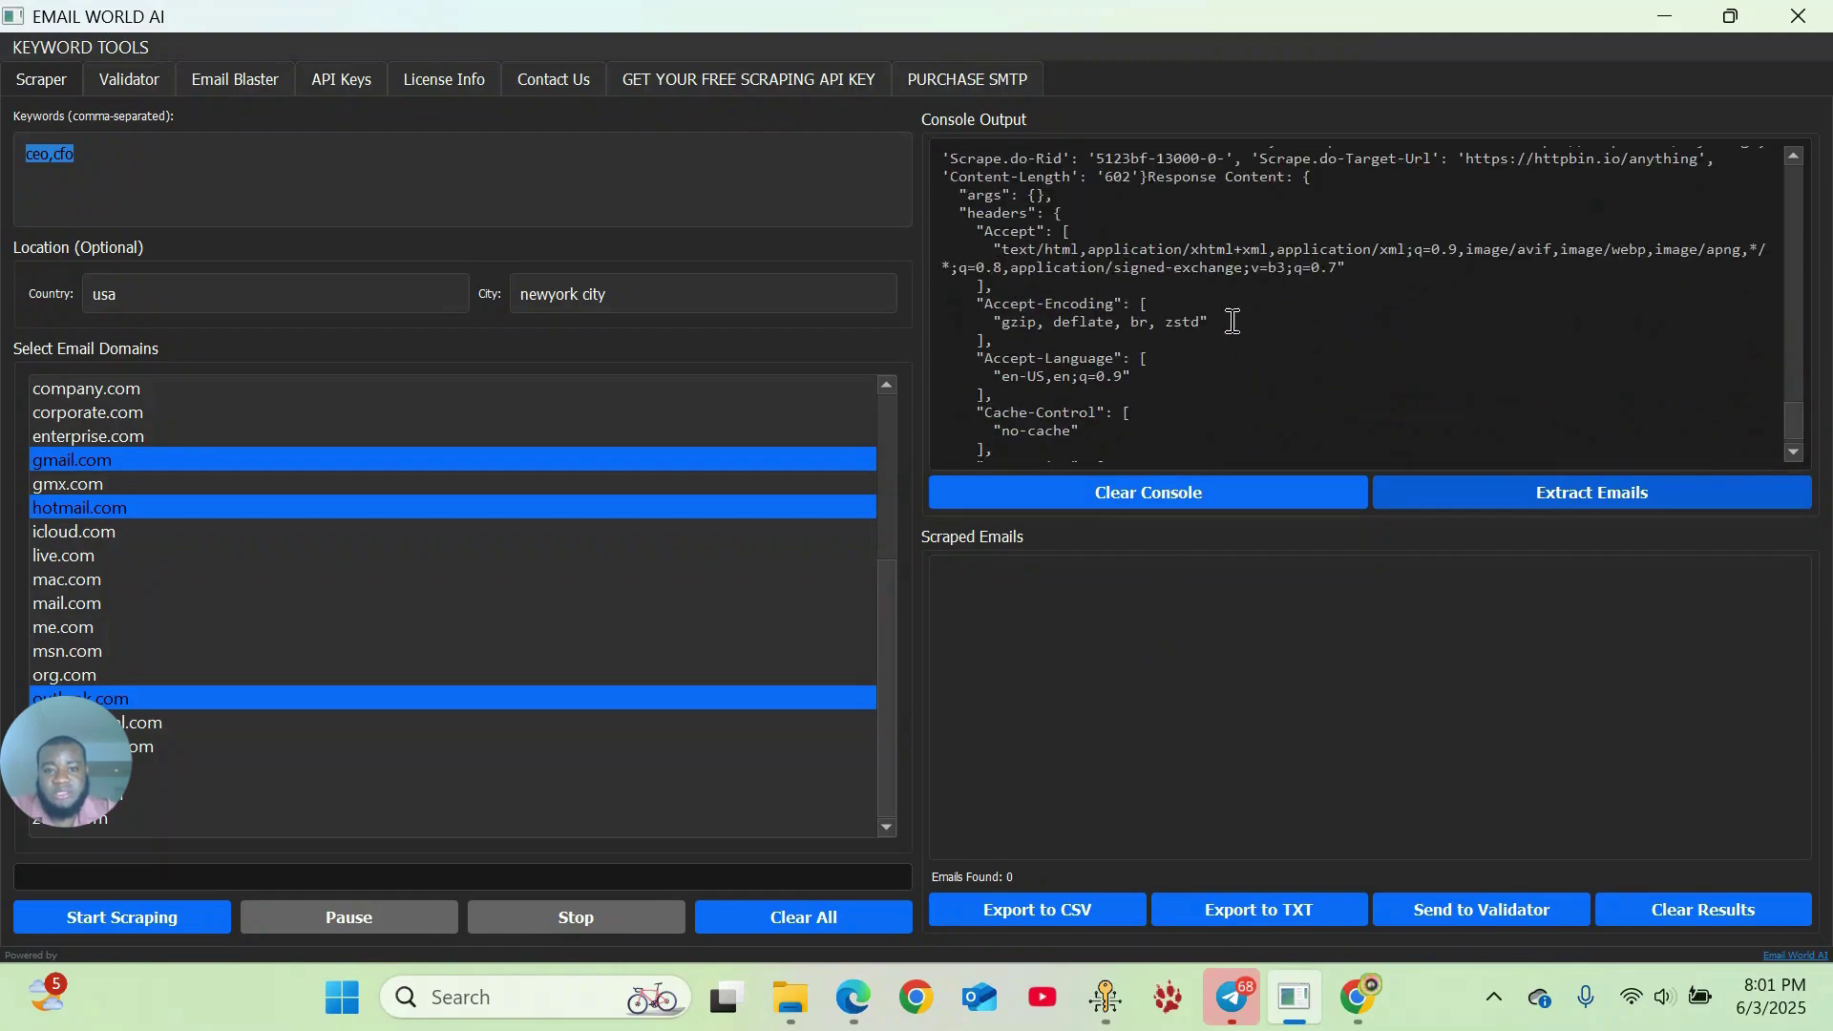
pyautogui.scroll(4, 1233, 322)
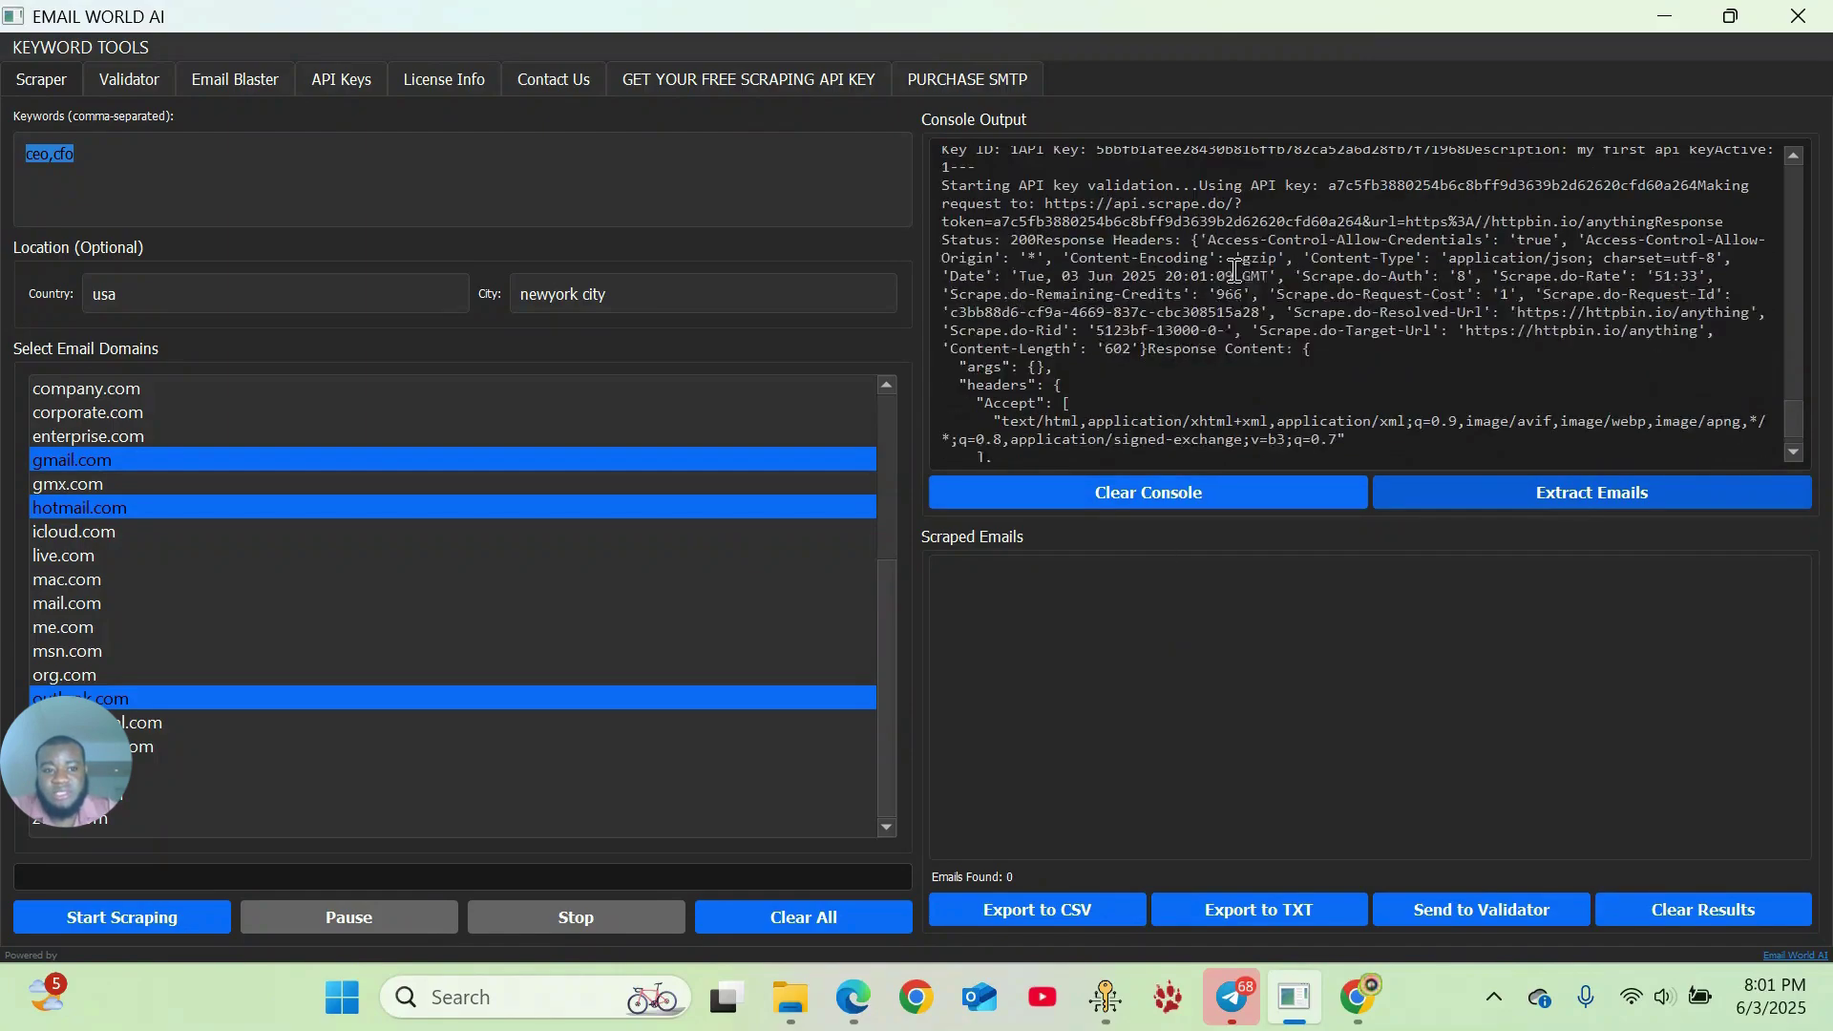
# - Extract the email addresses from the console output and add them to the scraped emails list
pyautogui.click(1600, 504)
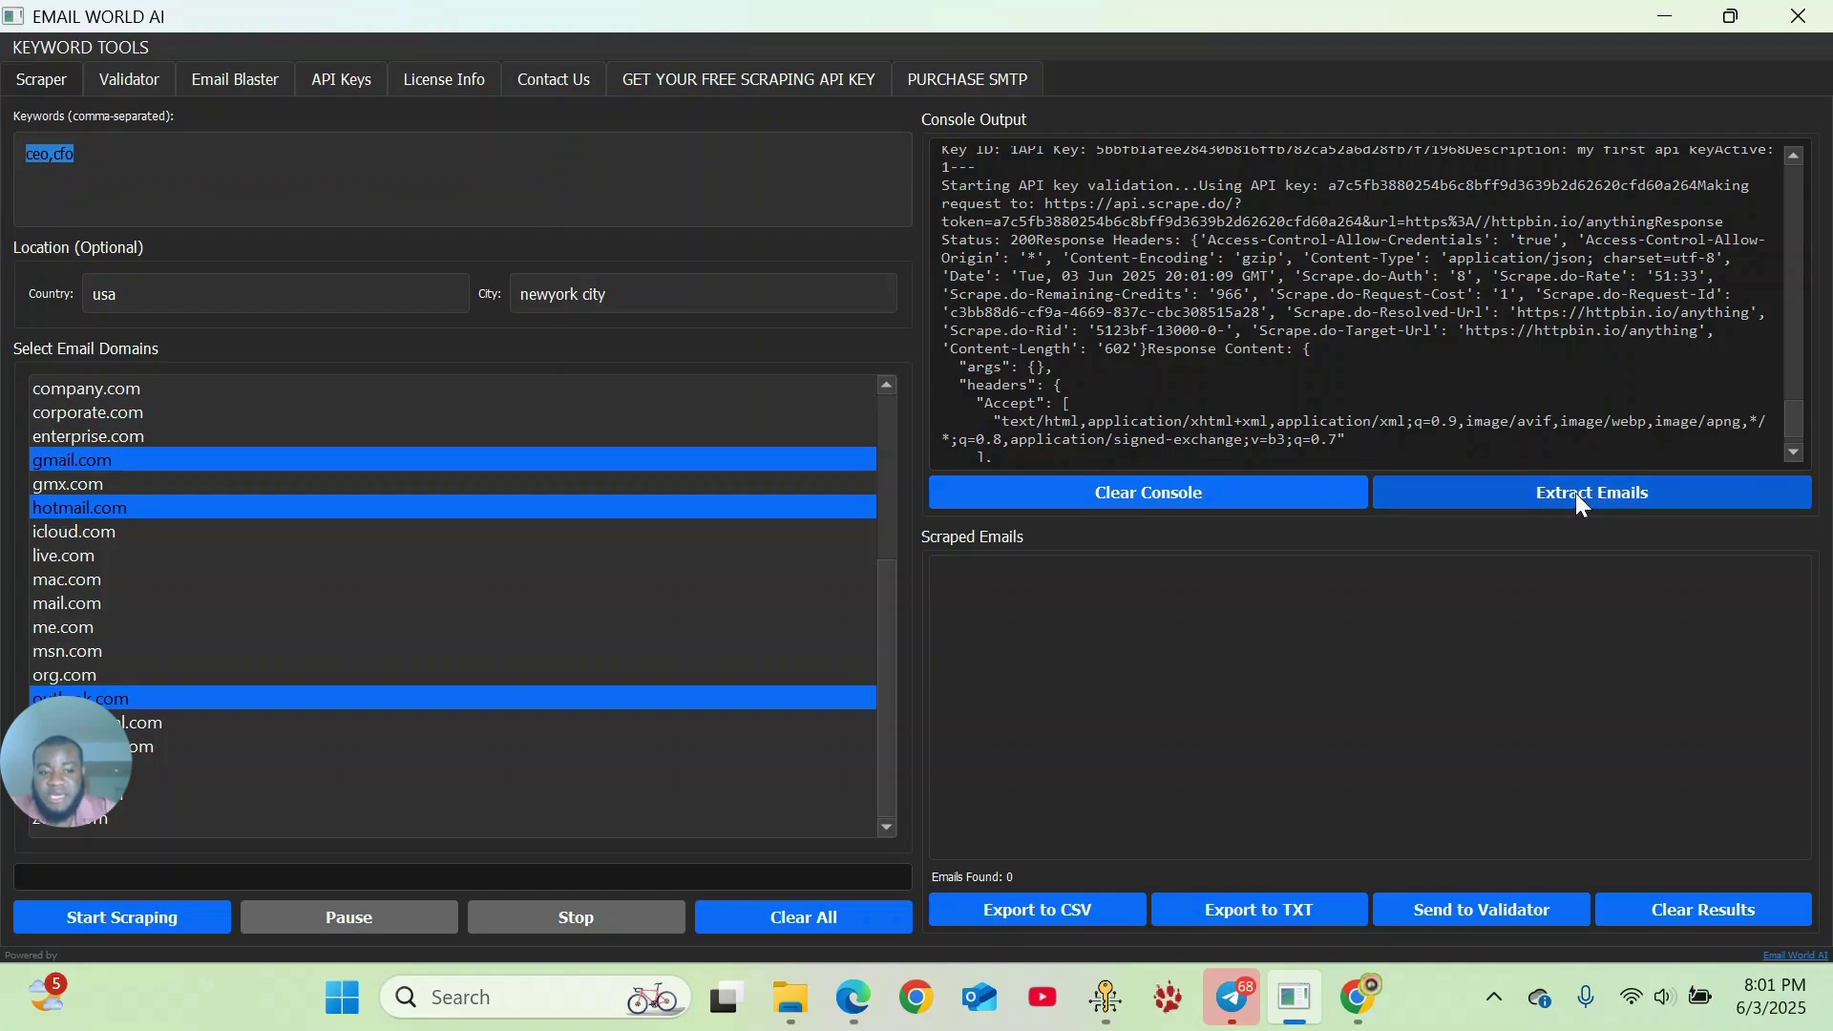
pyautogui.click(1575, 493)
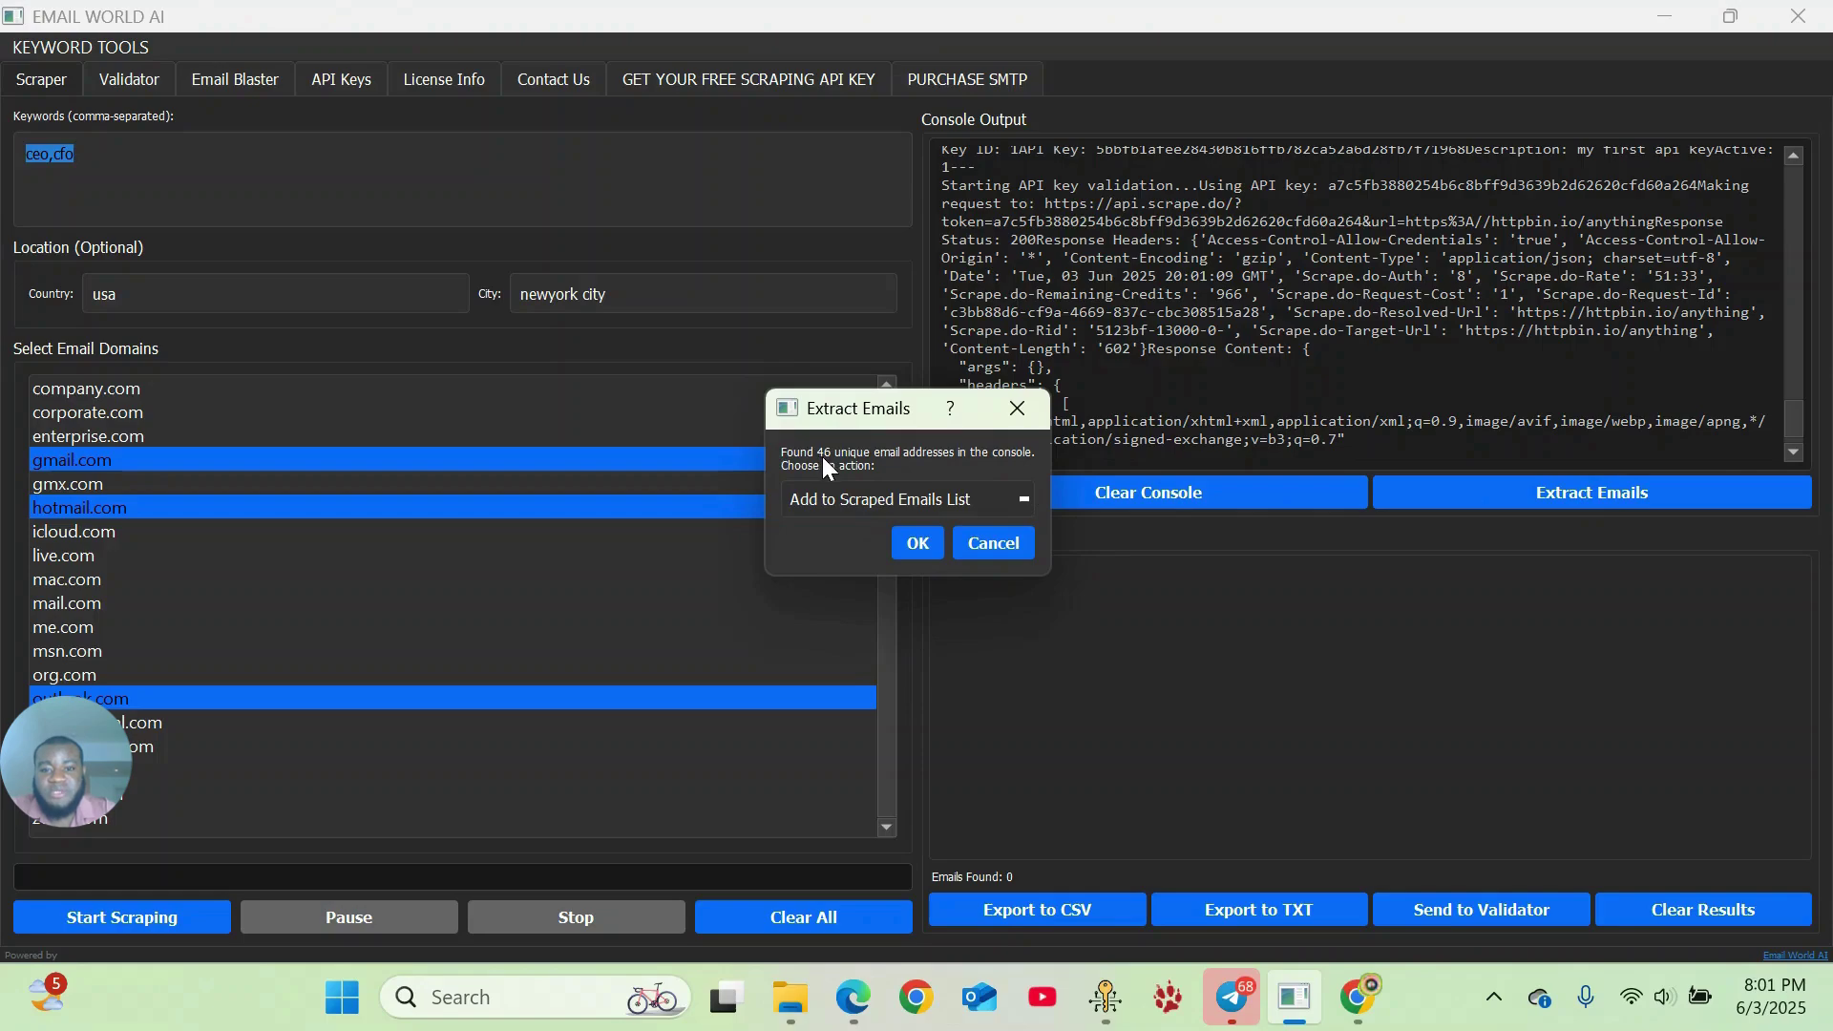
pyautogui.click(925, 539)
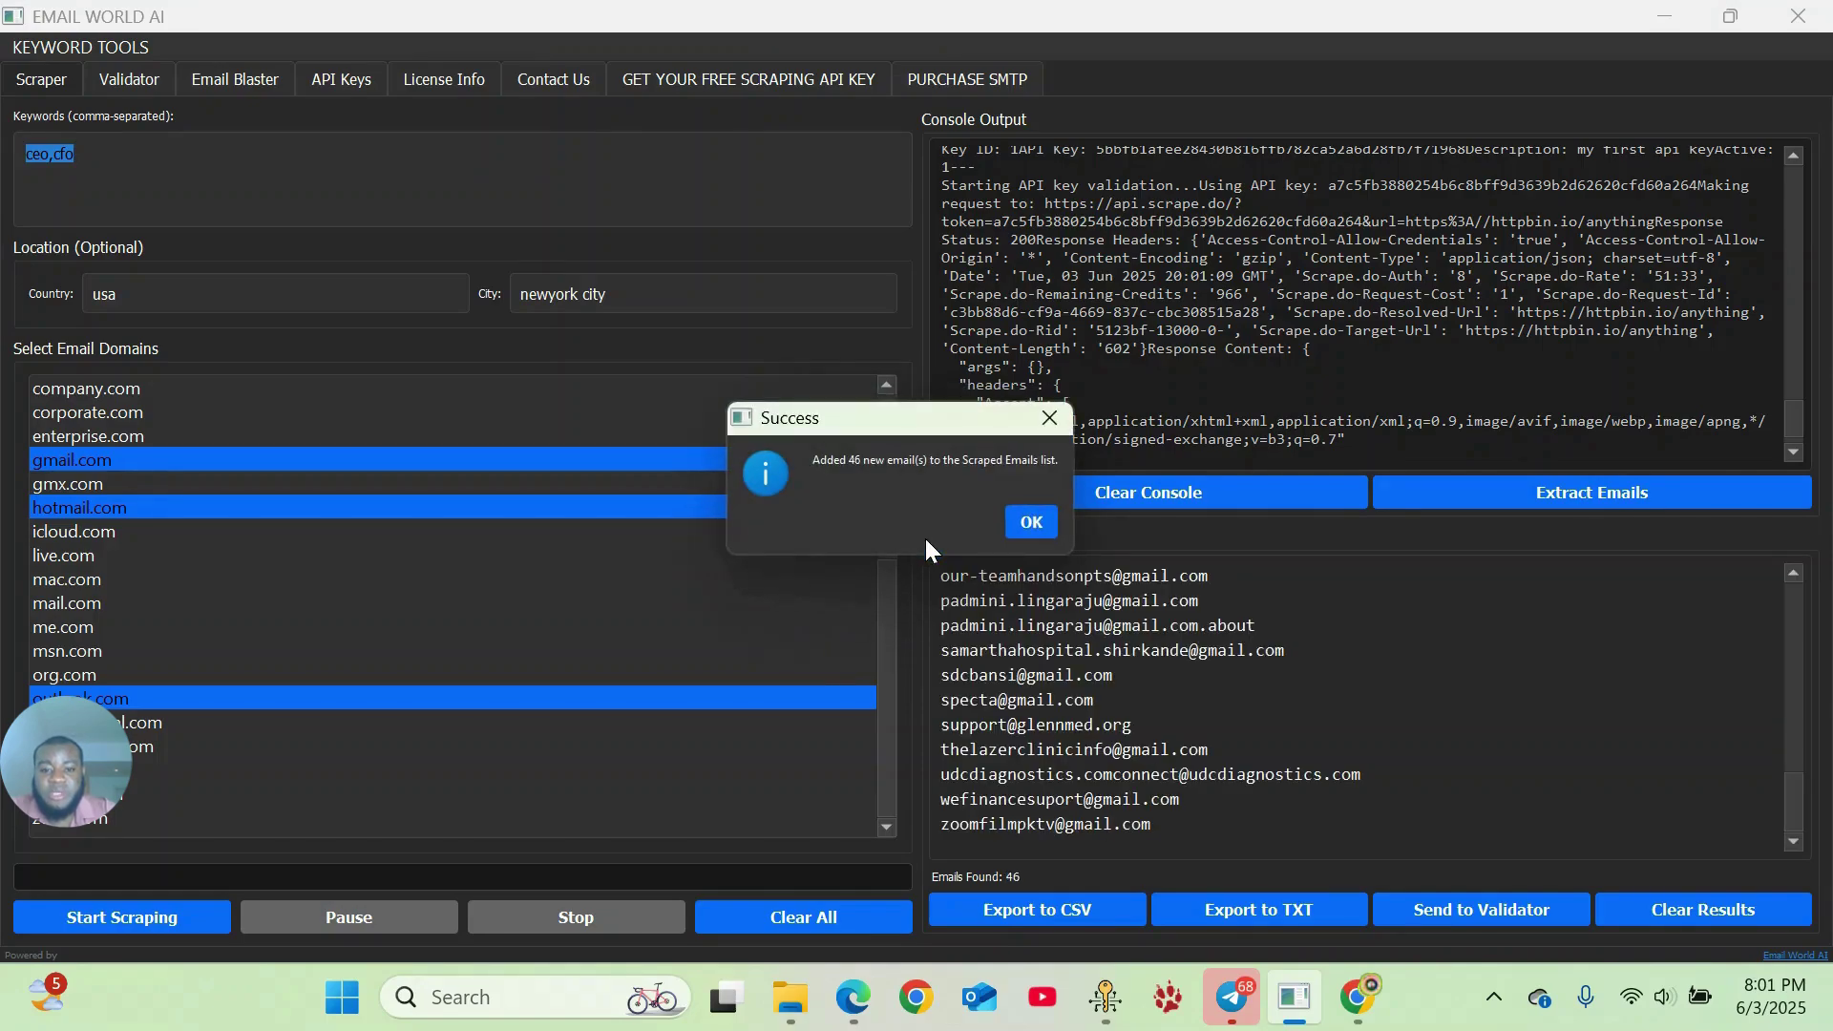
pyautogui.click(1031, 524)
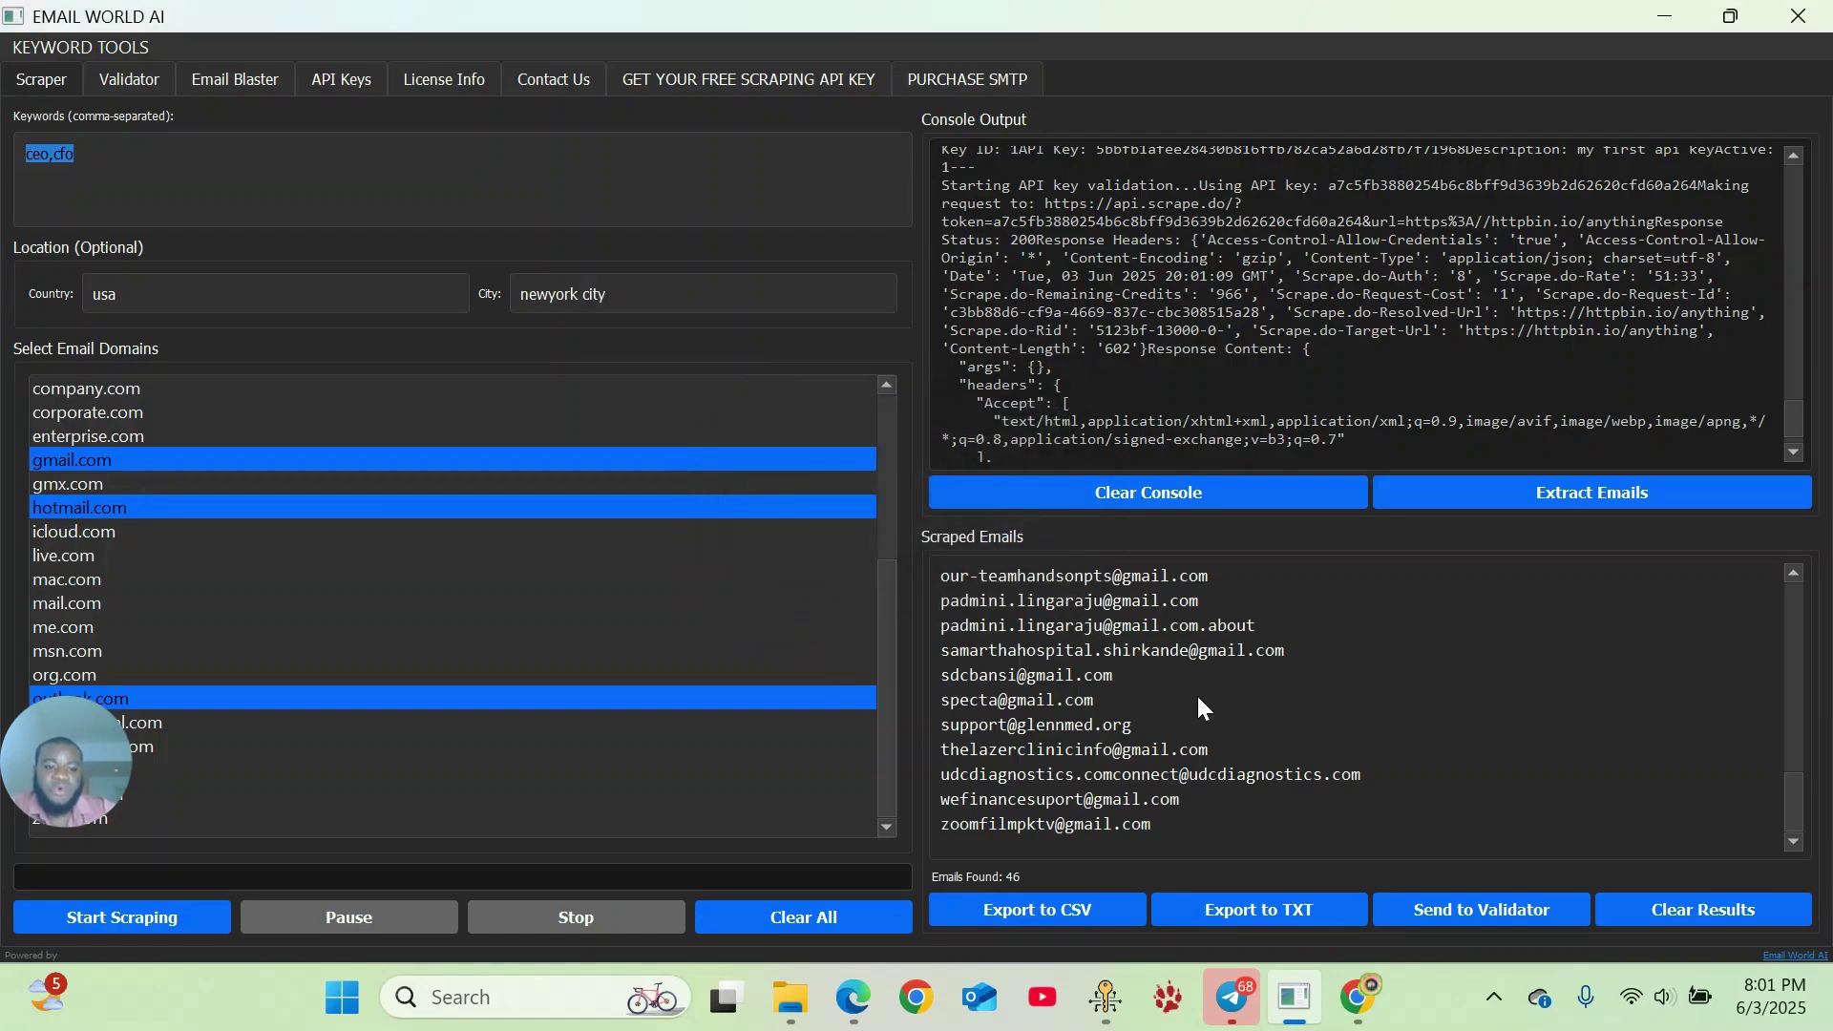
# - Look through the whole list of scraped emails and return to its beginning
pyautogui.scroll(12, 1120, 697)
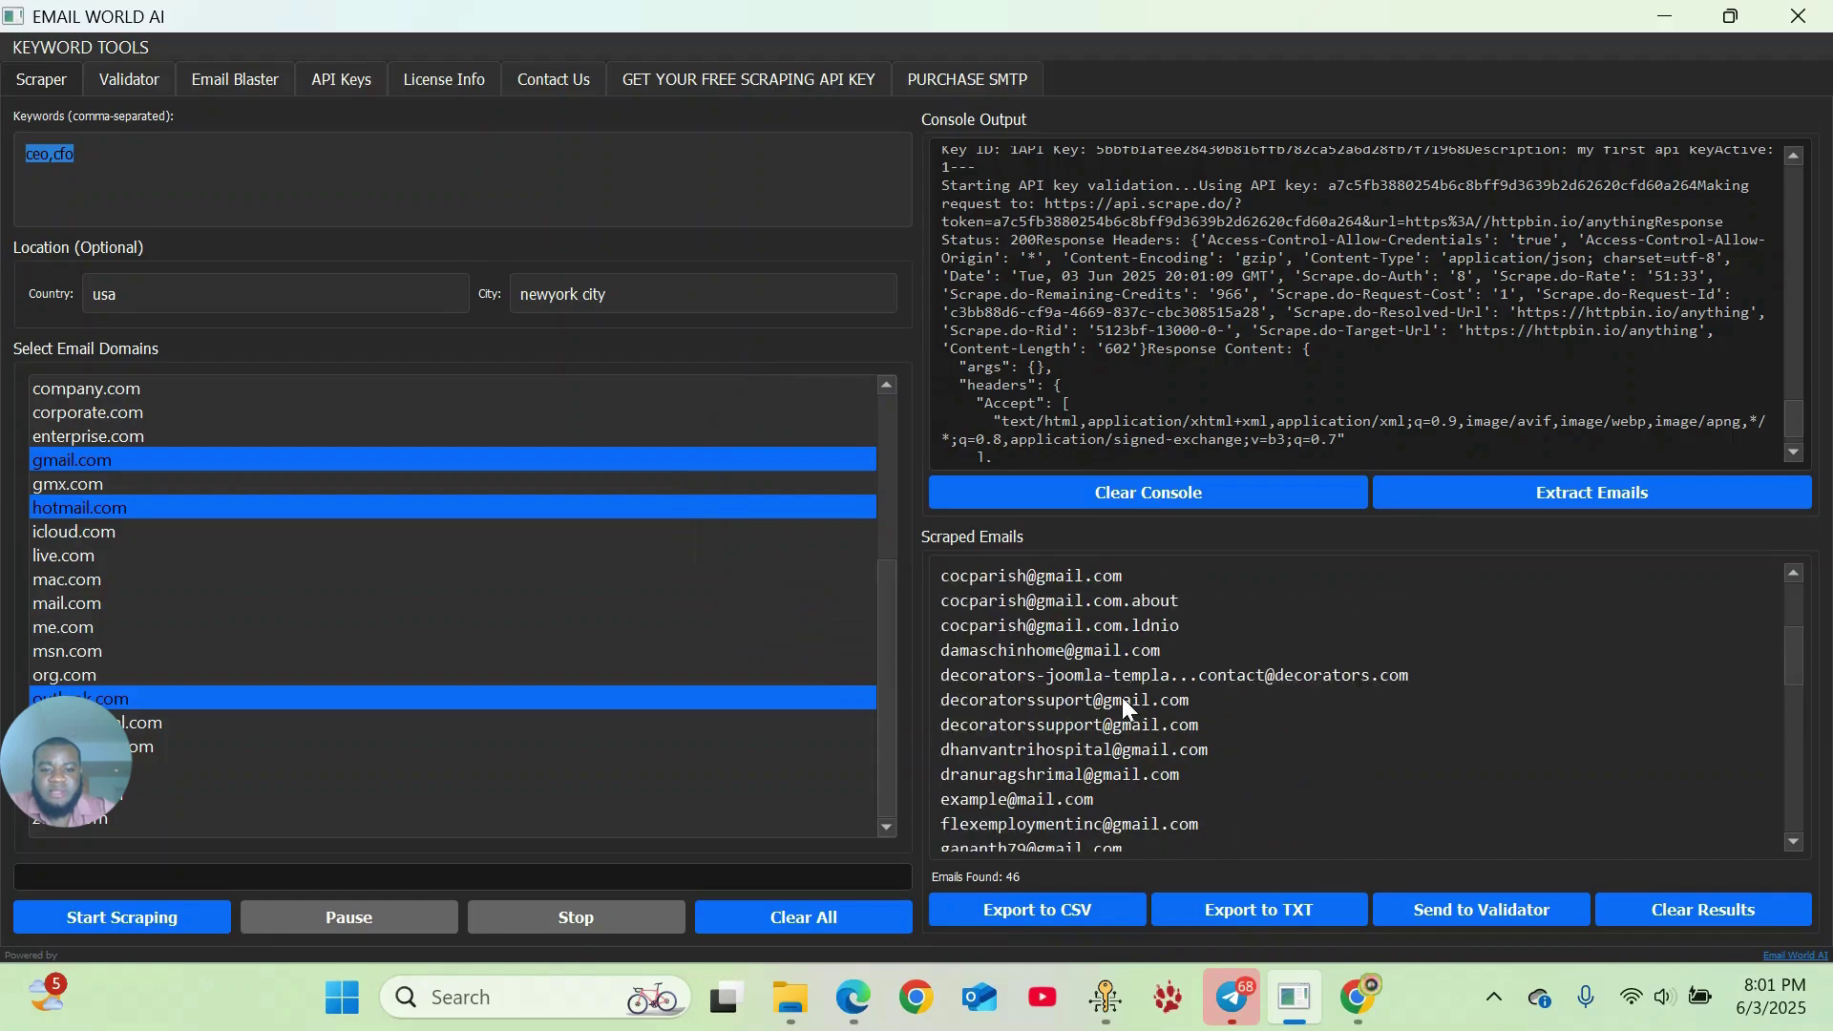
pyautogui.scroll(-5, 1121, 695)
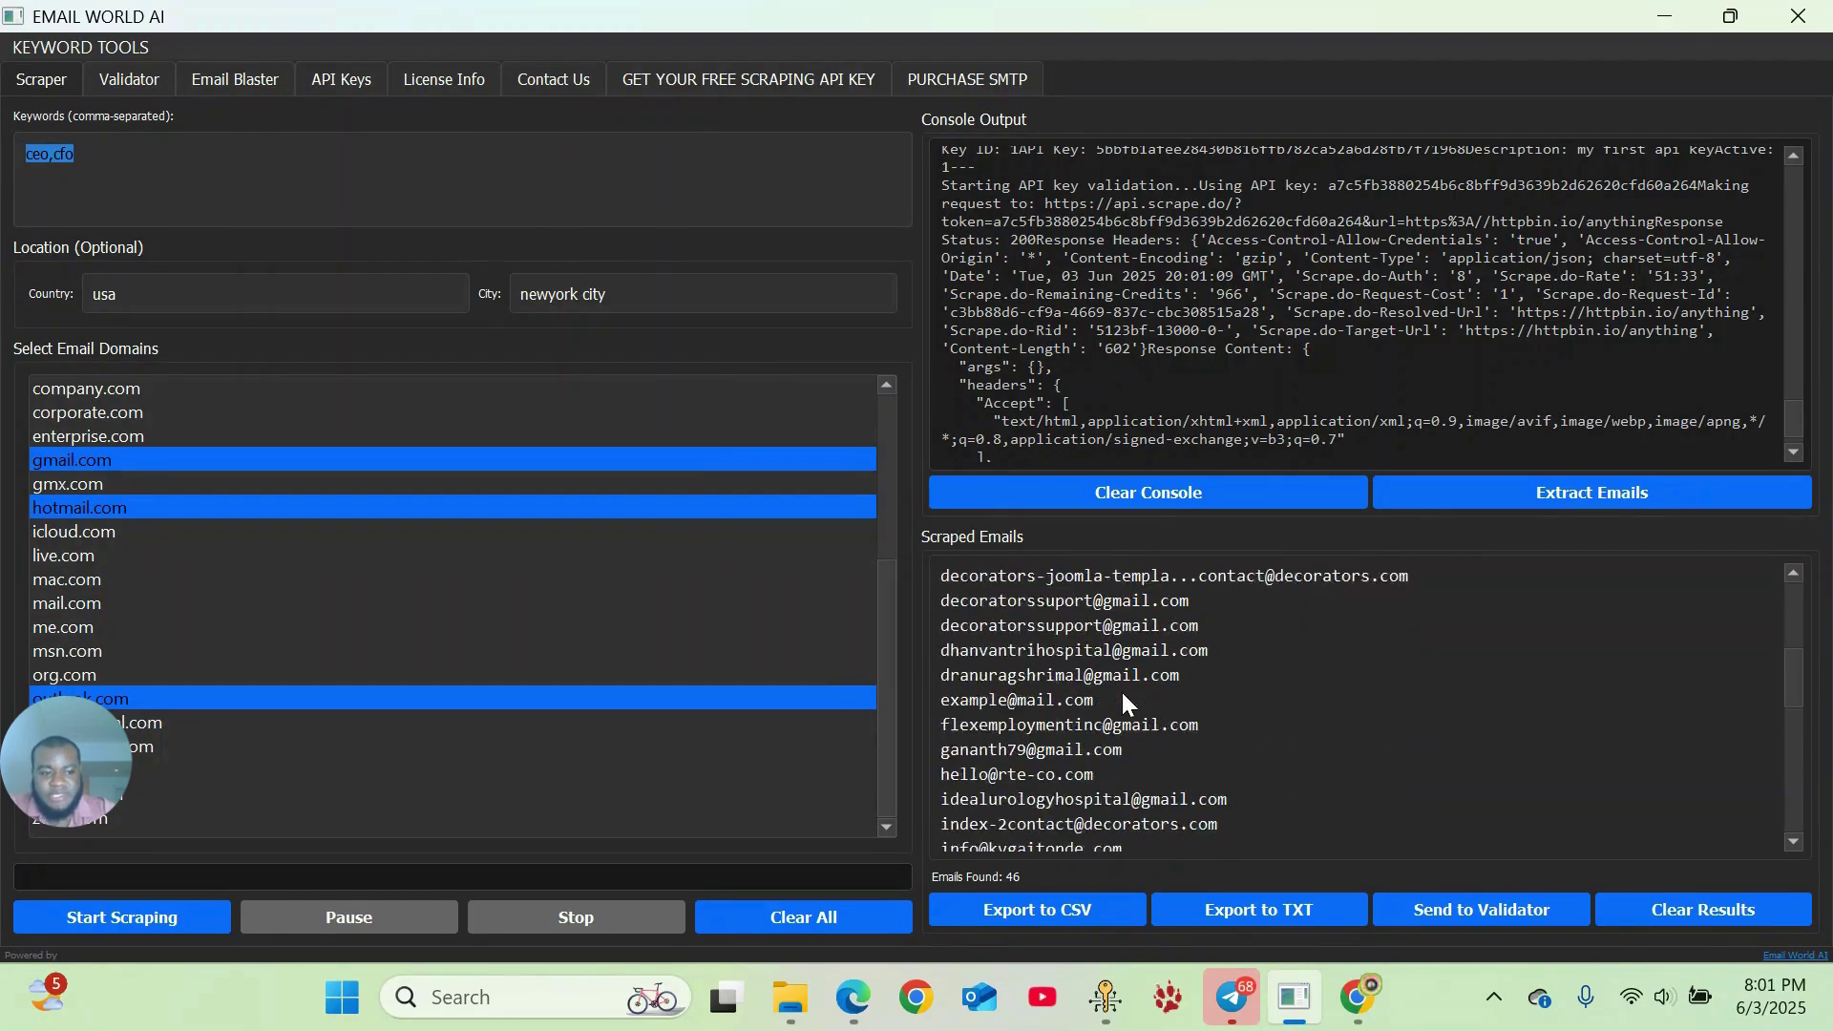
pyautogui.scroll(5, 1121, 692)
pyautogui.scroll(-7, 1120, 691)
pyautogui.scroll(-5, 1121, 697)
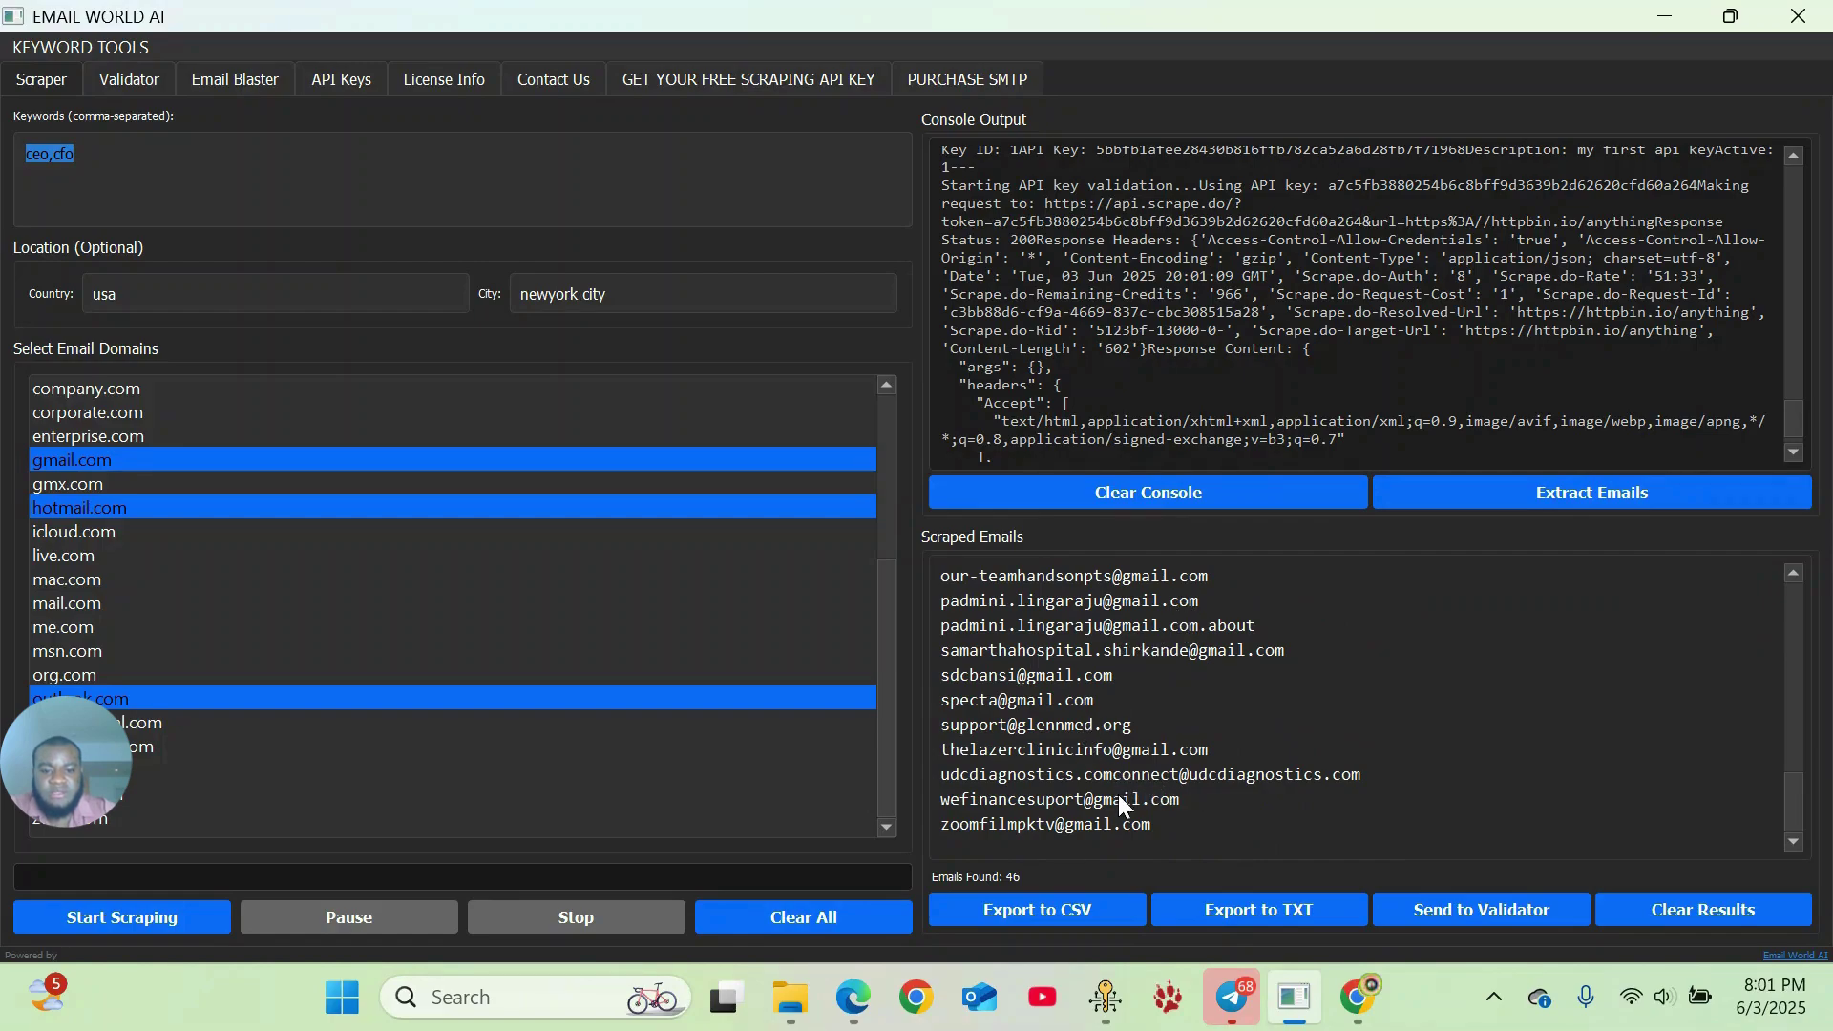
pyautogui.scroll(7, 1108, 754)
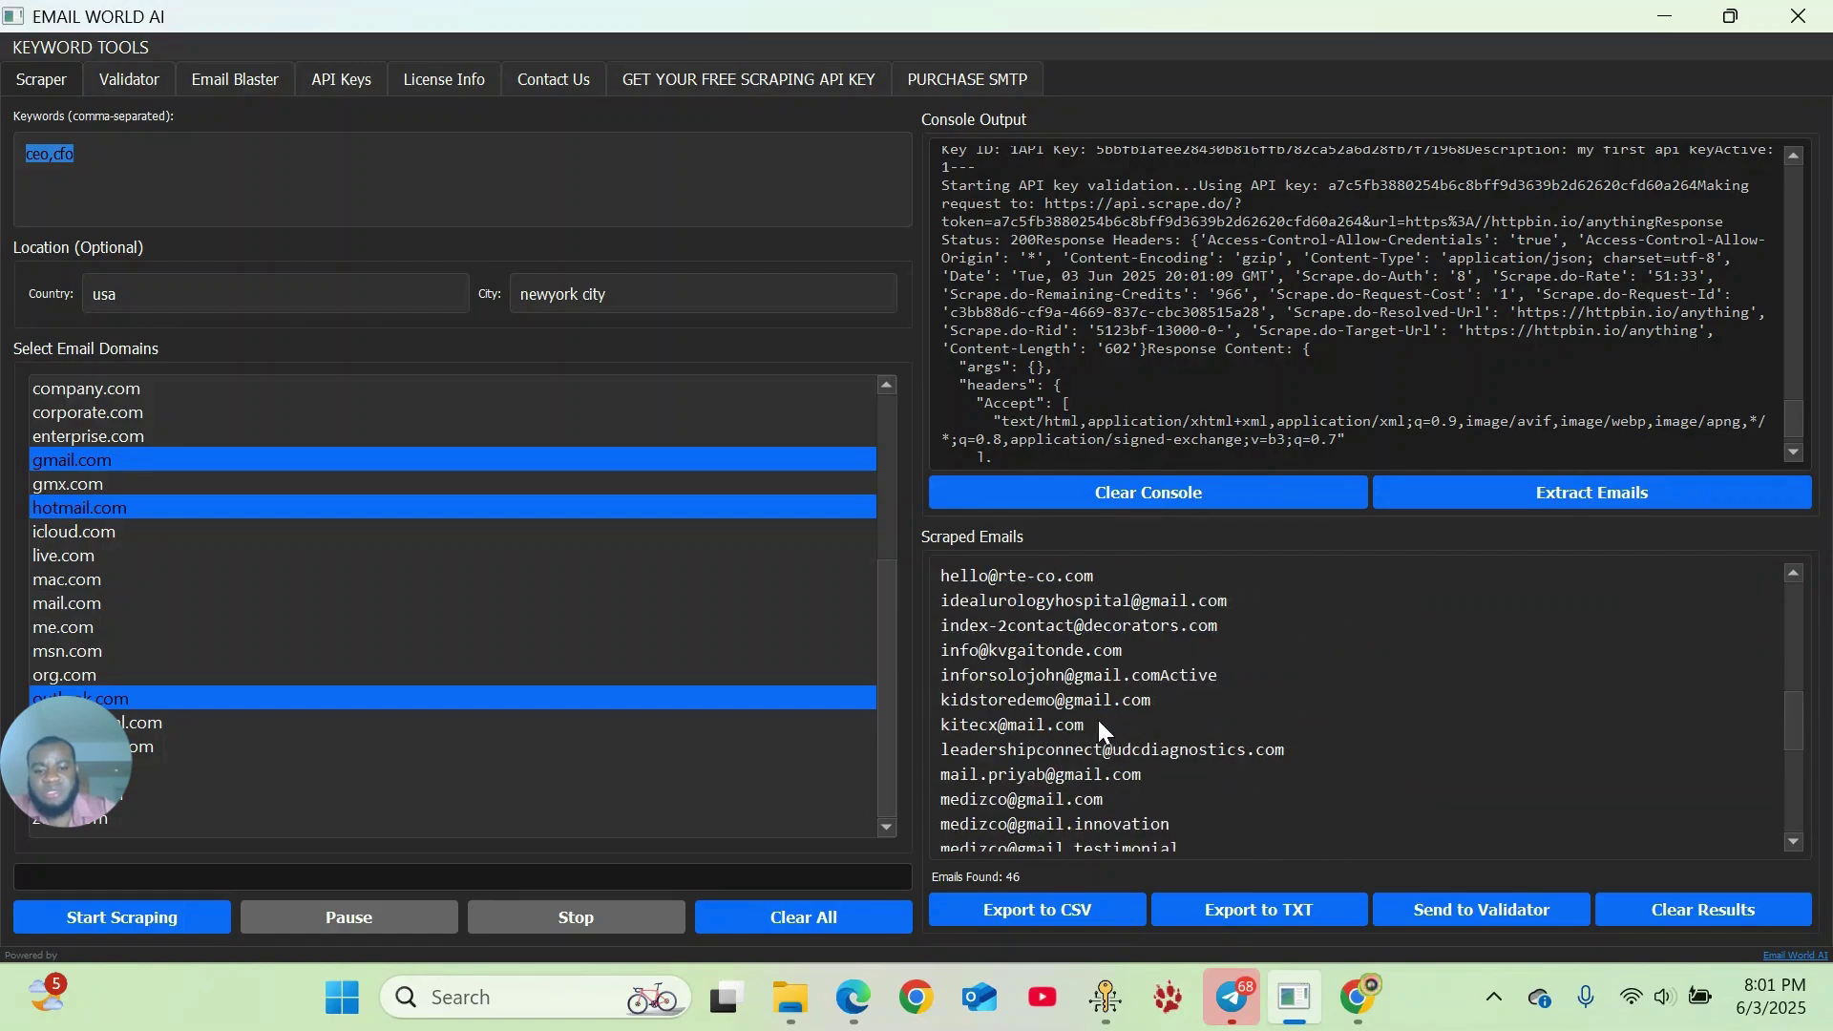
pyautogui.scroll(5, 1098, 719)
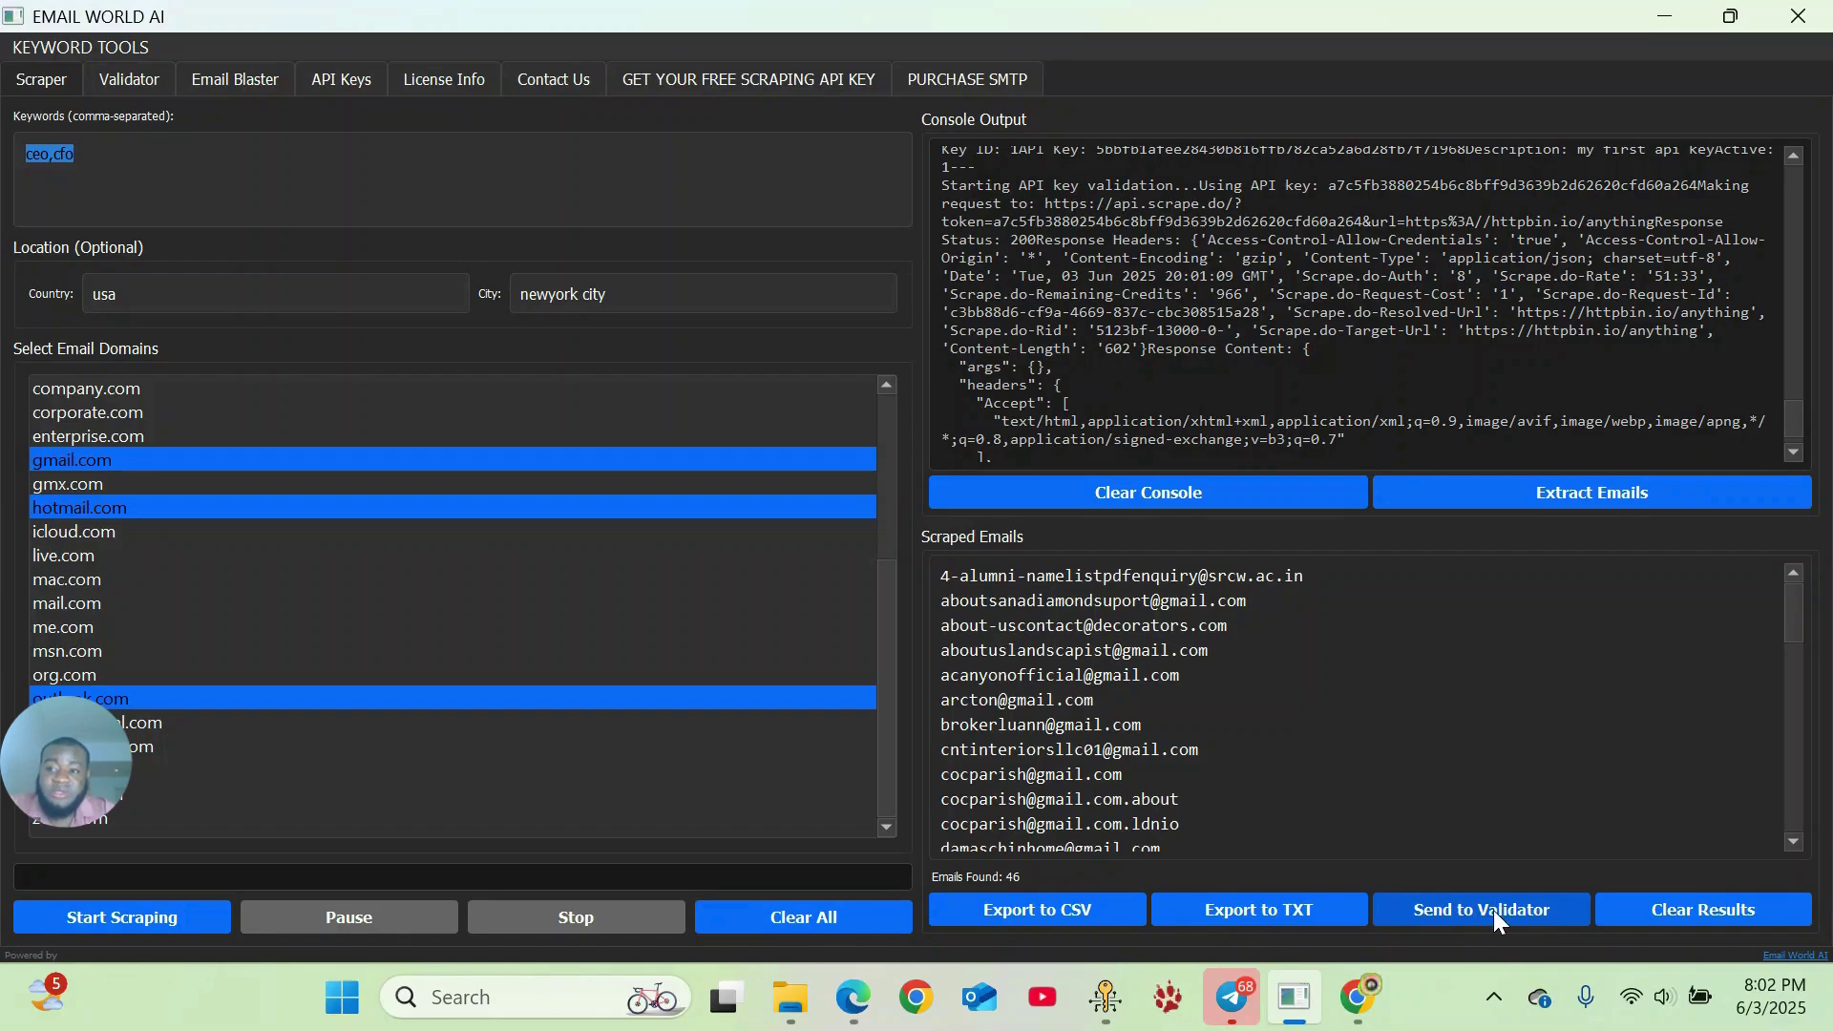
# - Send the scraped emails to the validator's input list
pyautogui.click(127, 78)
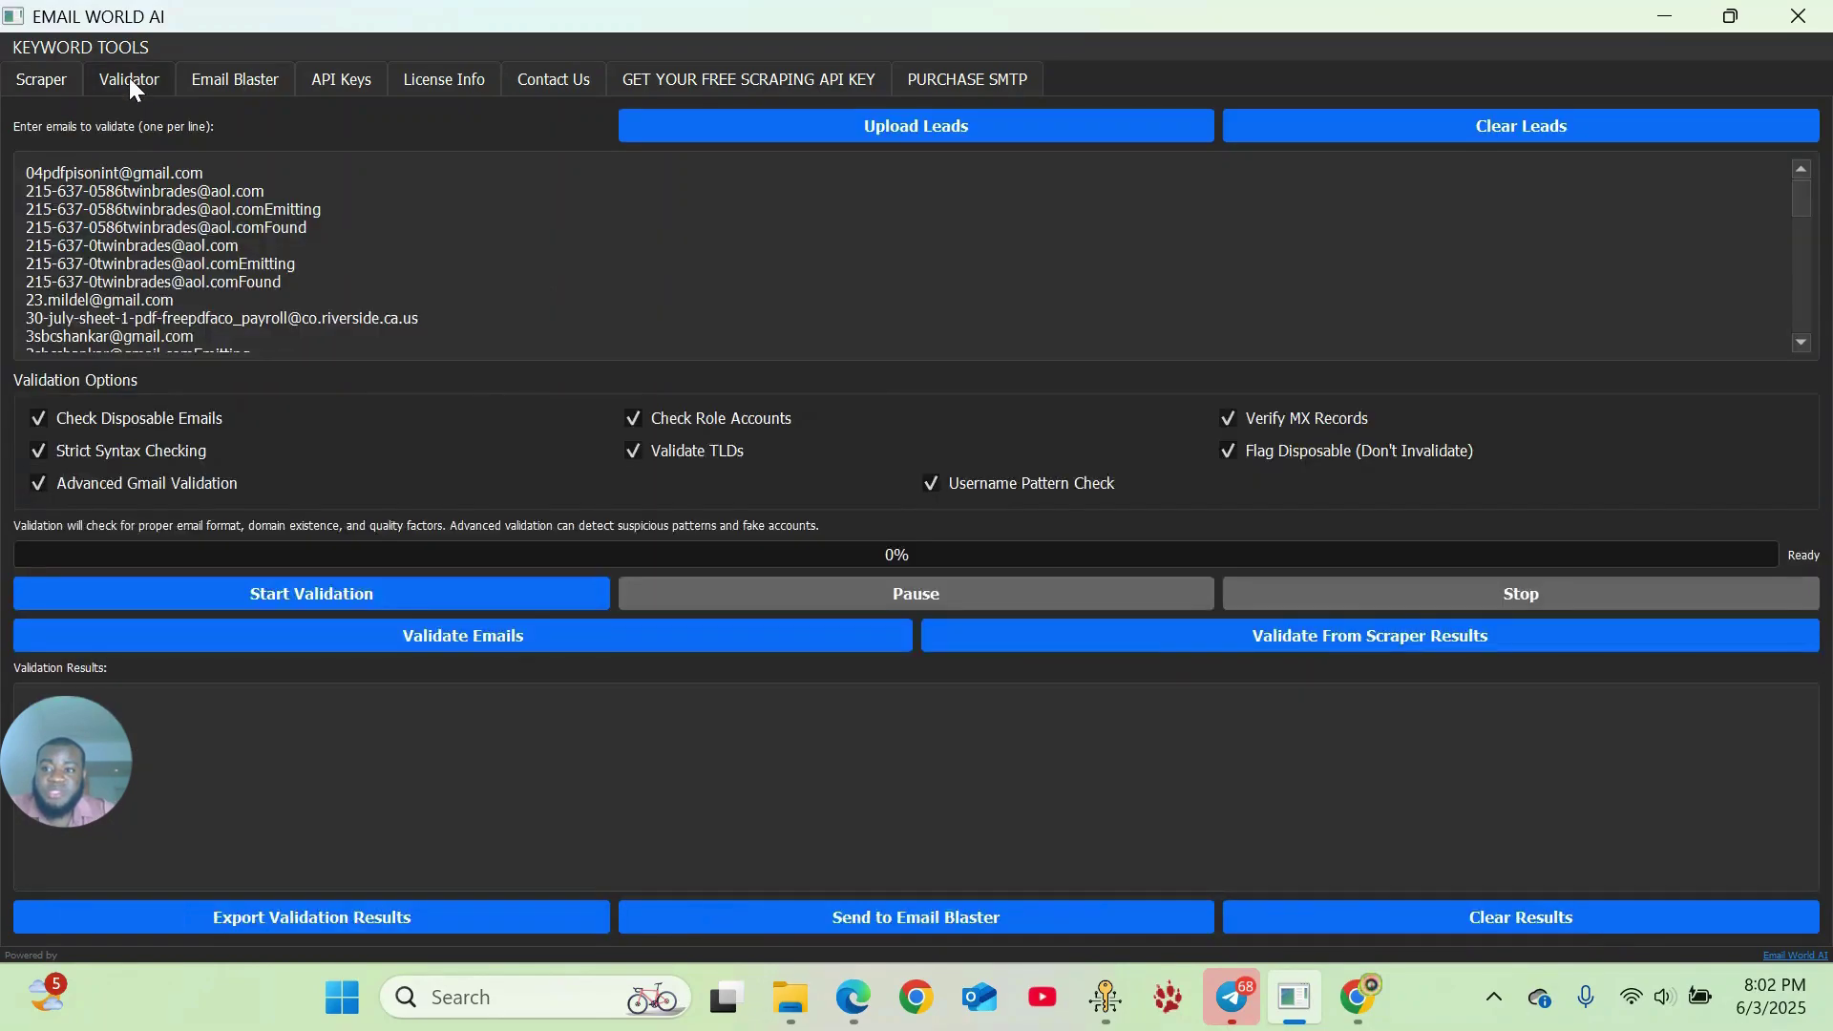
pyautogui.click(39, 80)
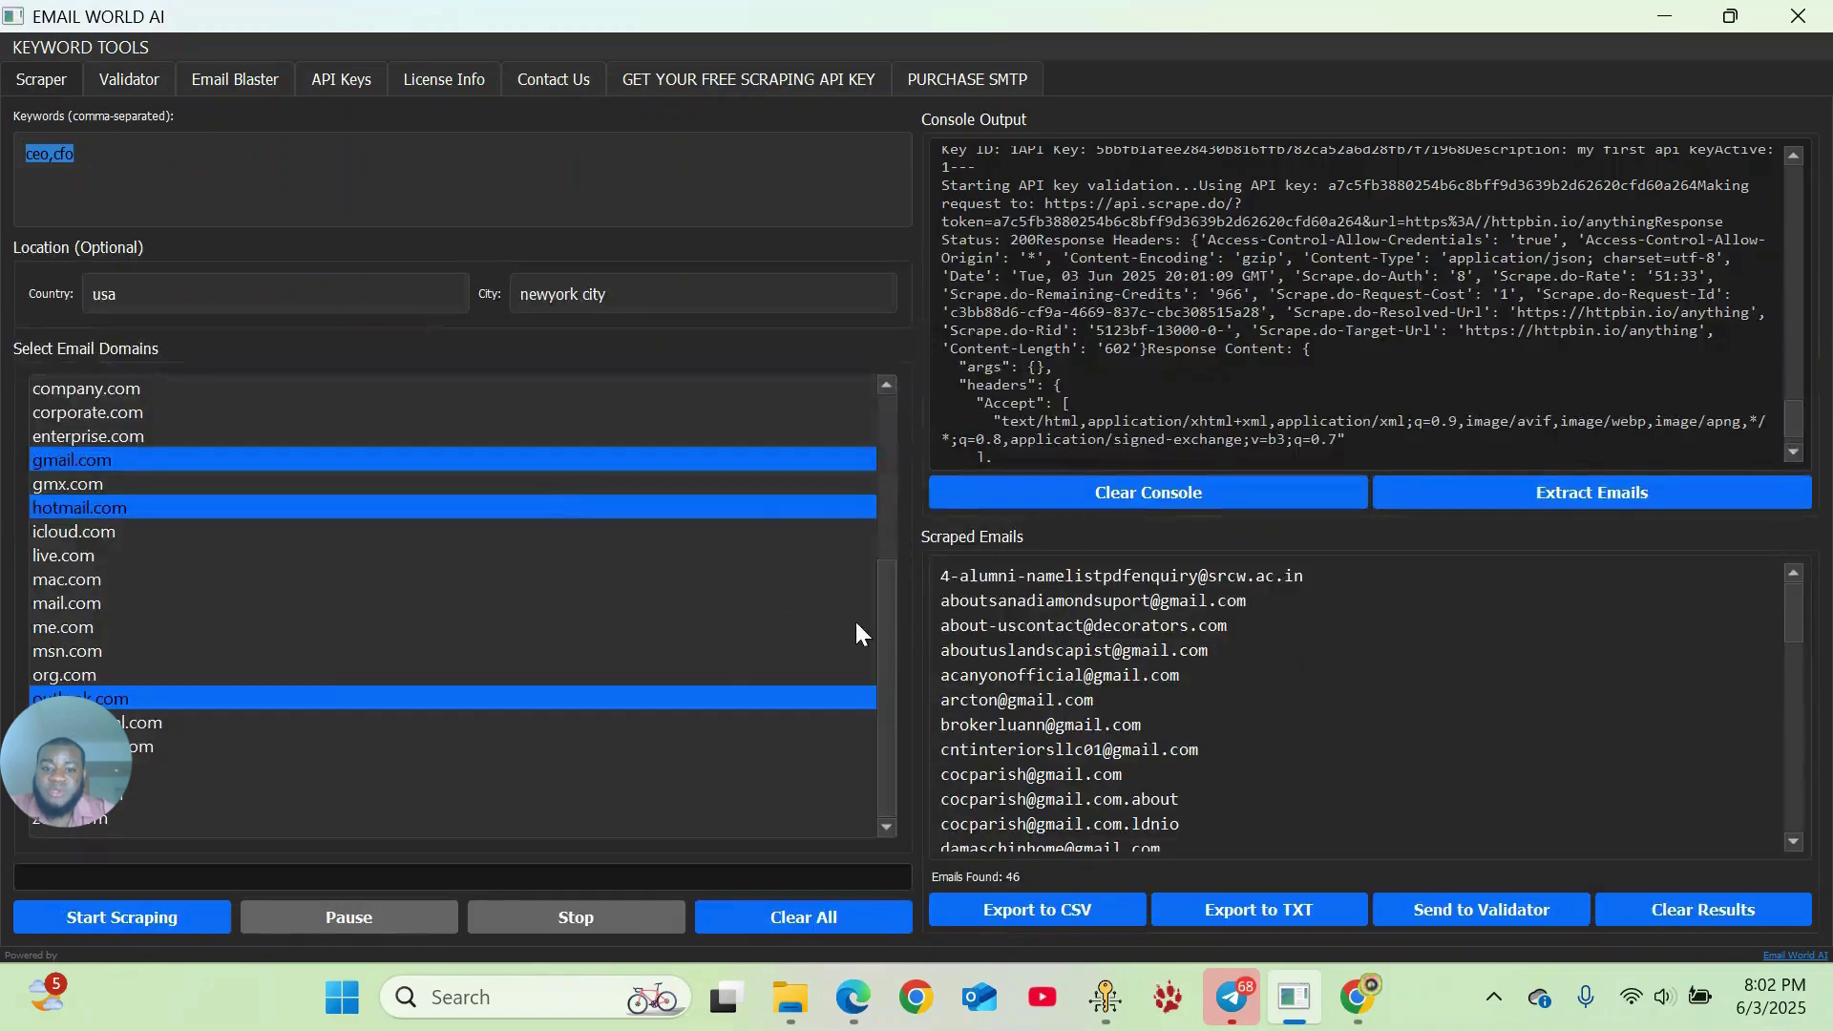
pyautogui.click(1489, 910)
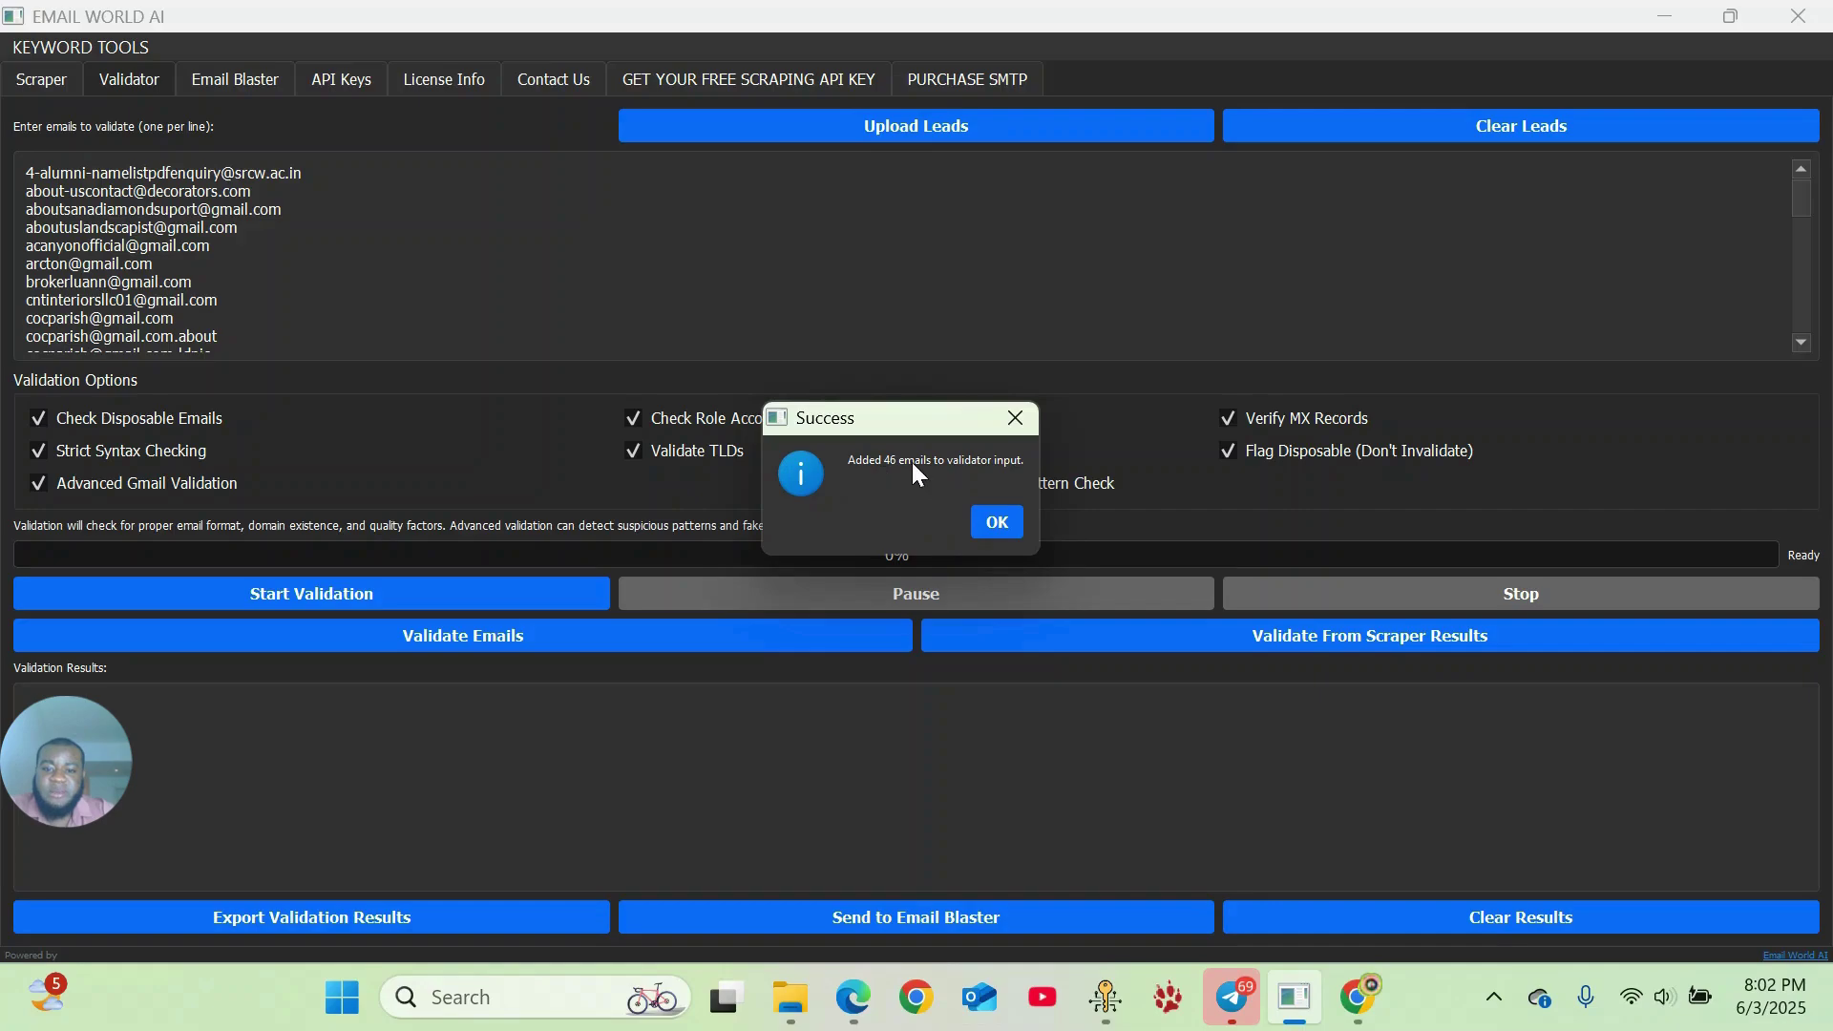
pyautogui.click(998, 521)
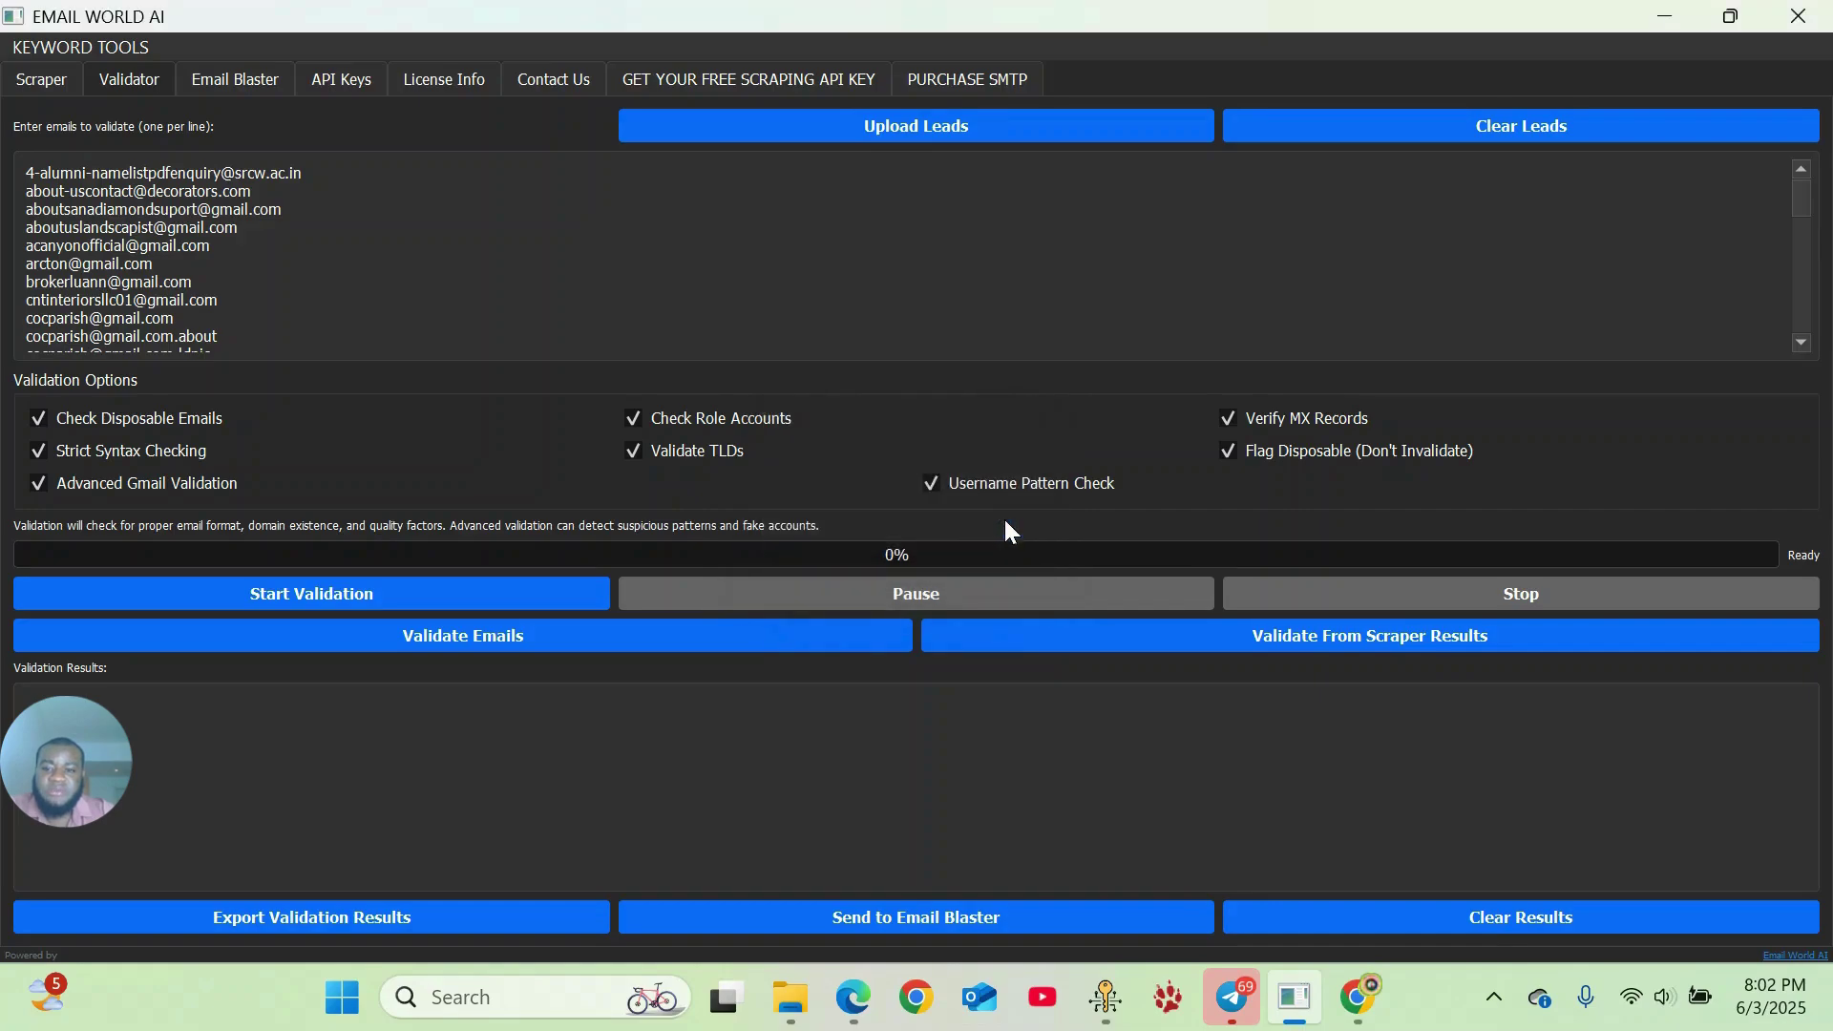
# - Check the emails loaded in the validator and run the validation with all validation options enabled
pyautogui.scroll(-5, 163, 283)
pyautogui.scroll(-5, 163, 282)
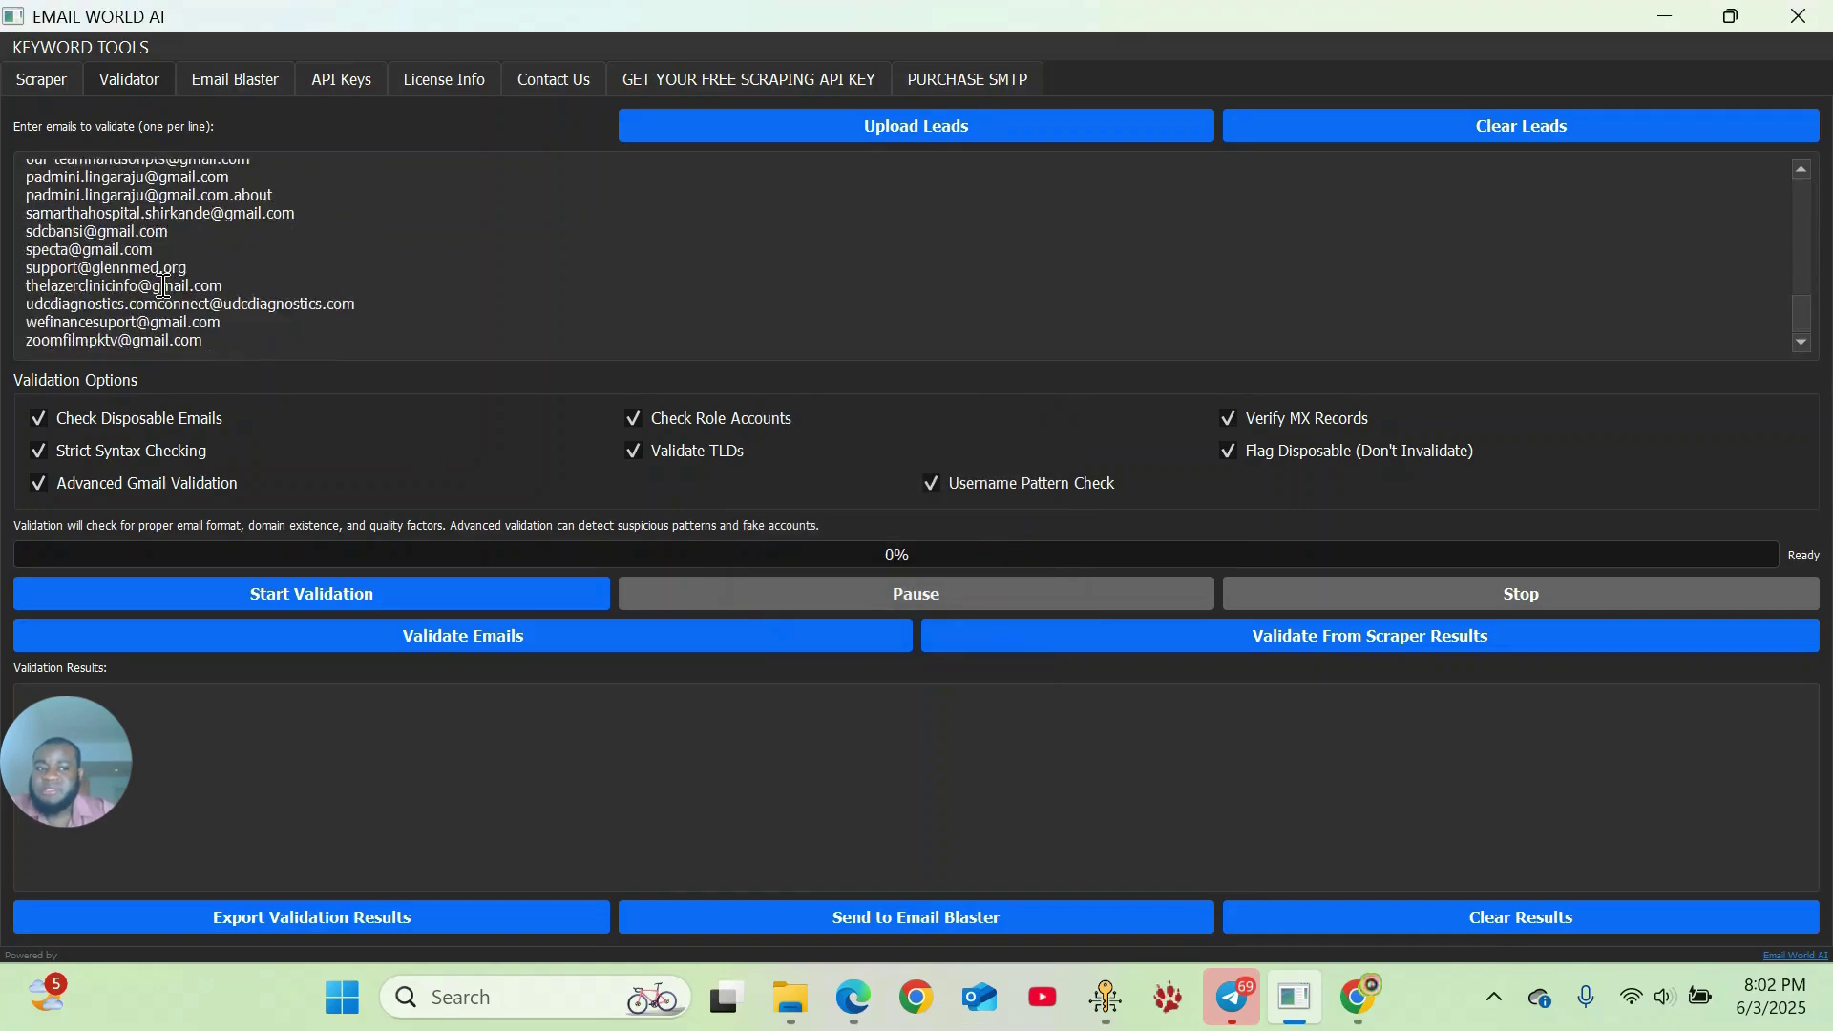
pyautogui.scroll(6, 164, 284)
pyautogui.scroll(-6, 165, 287)
pyautogui.scroll(6, 166, 288)
pyautogui.scroll(5, 166, 288)
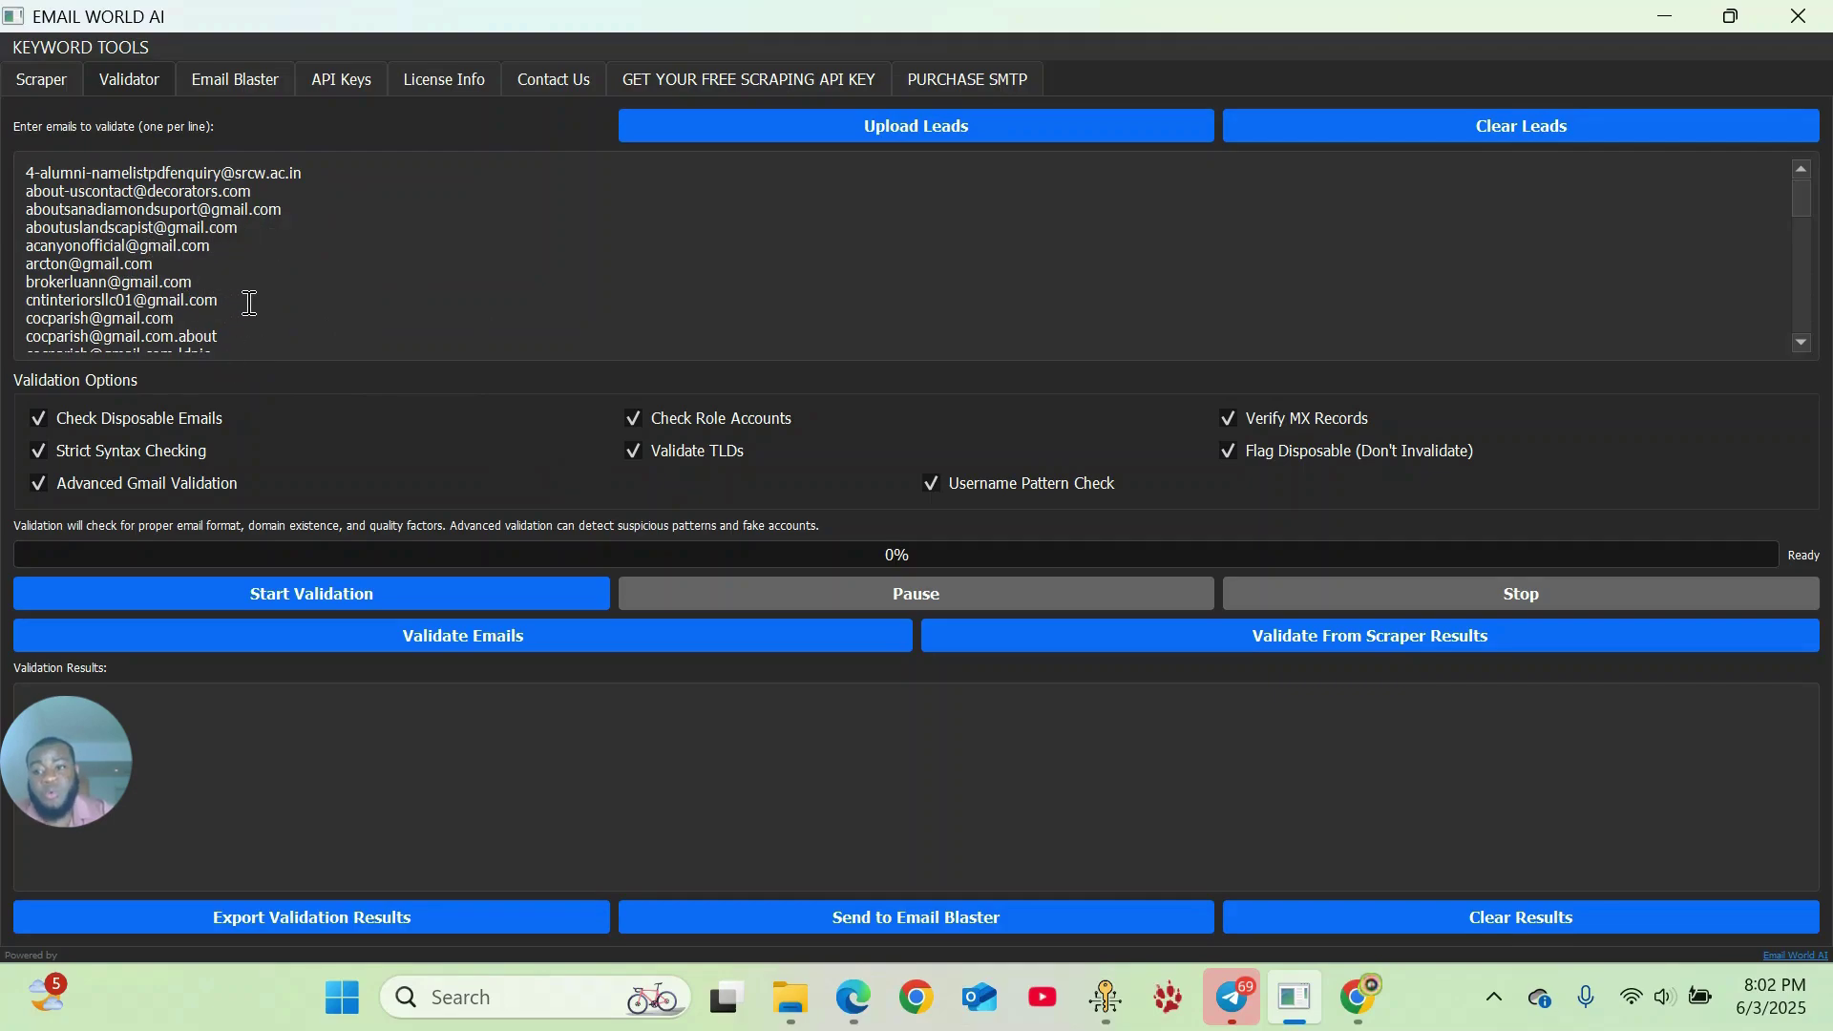
pyautogui.click(338, 592)
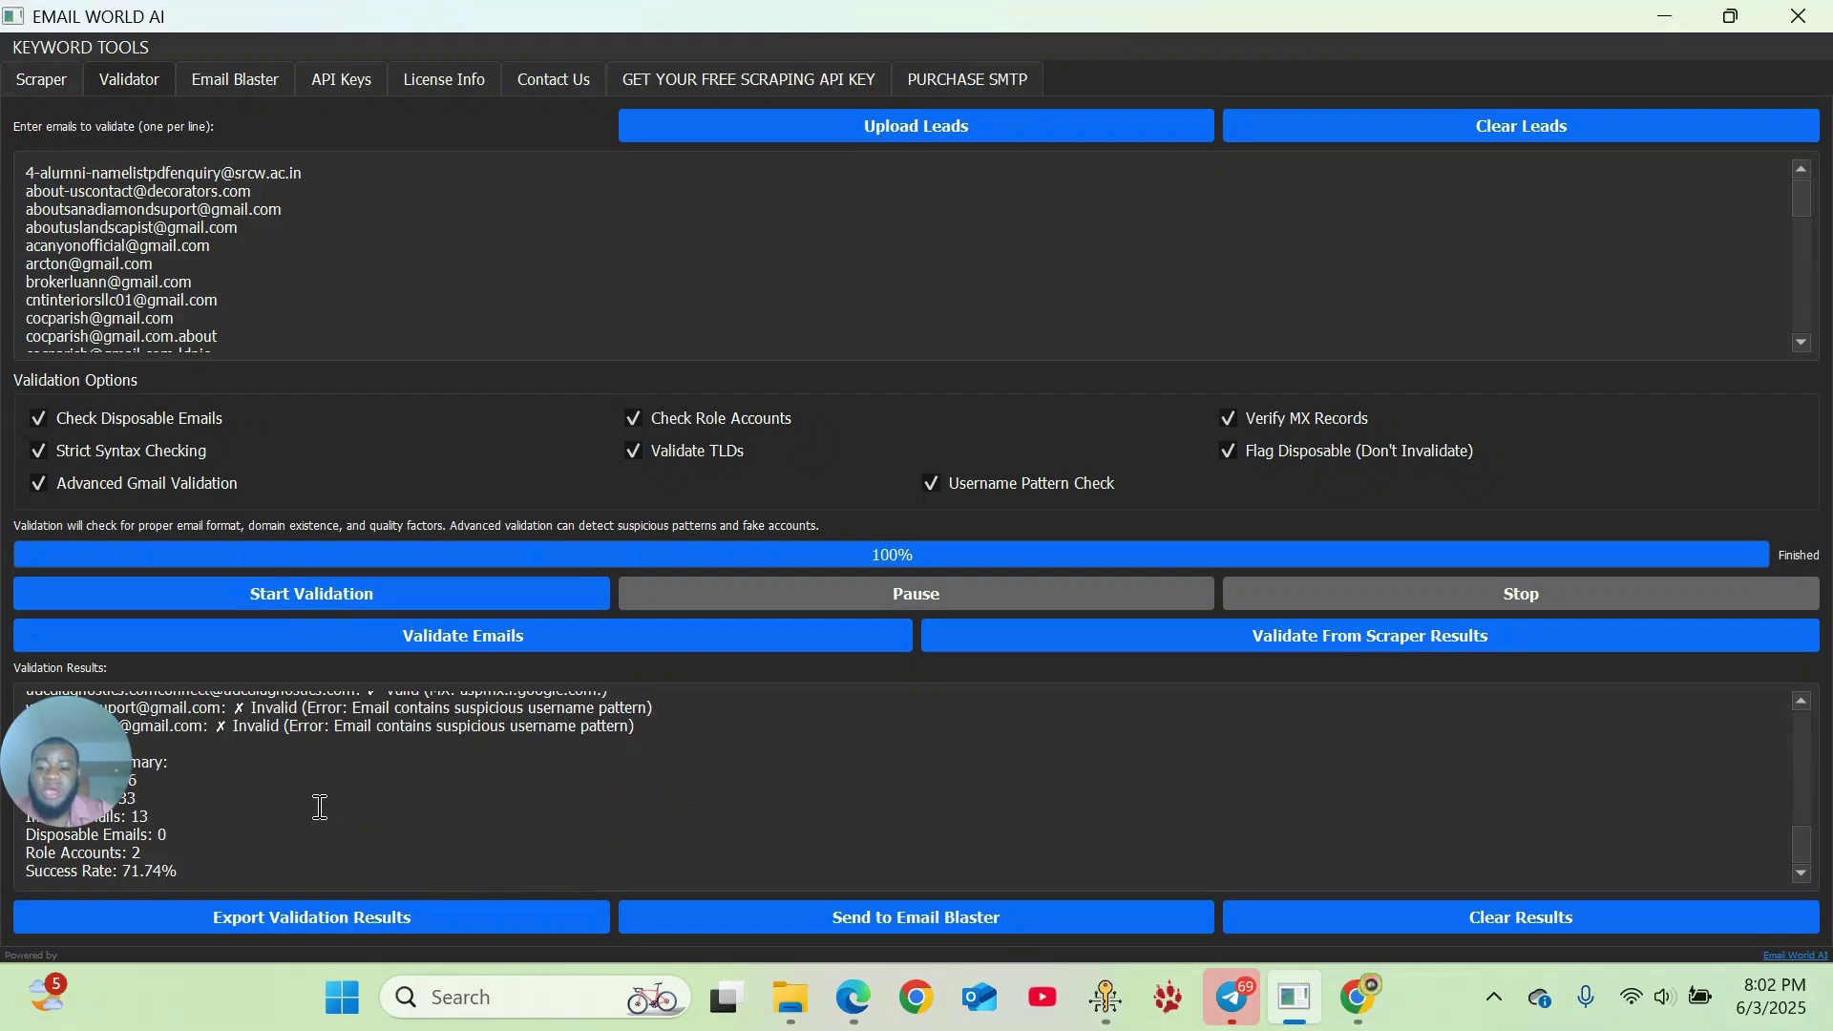
# - Examine the per-address validation results and summary, and compare them with the validator's input list
pyautogui.scroll(10, 320, 807)
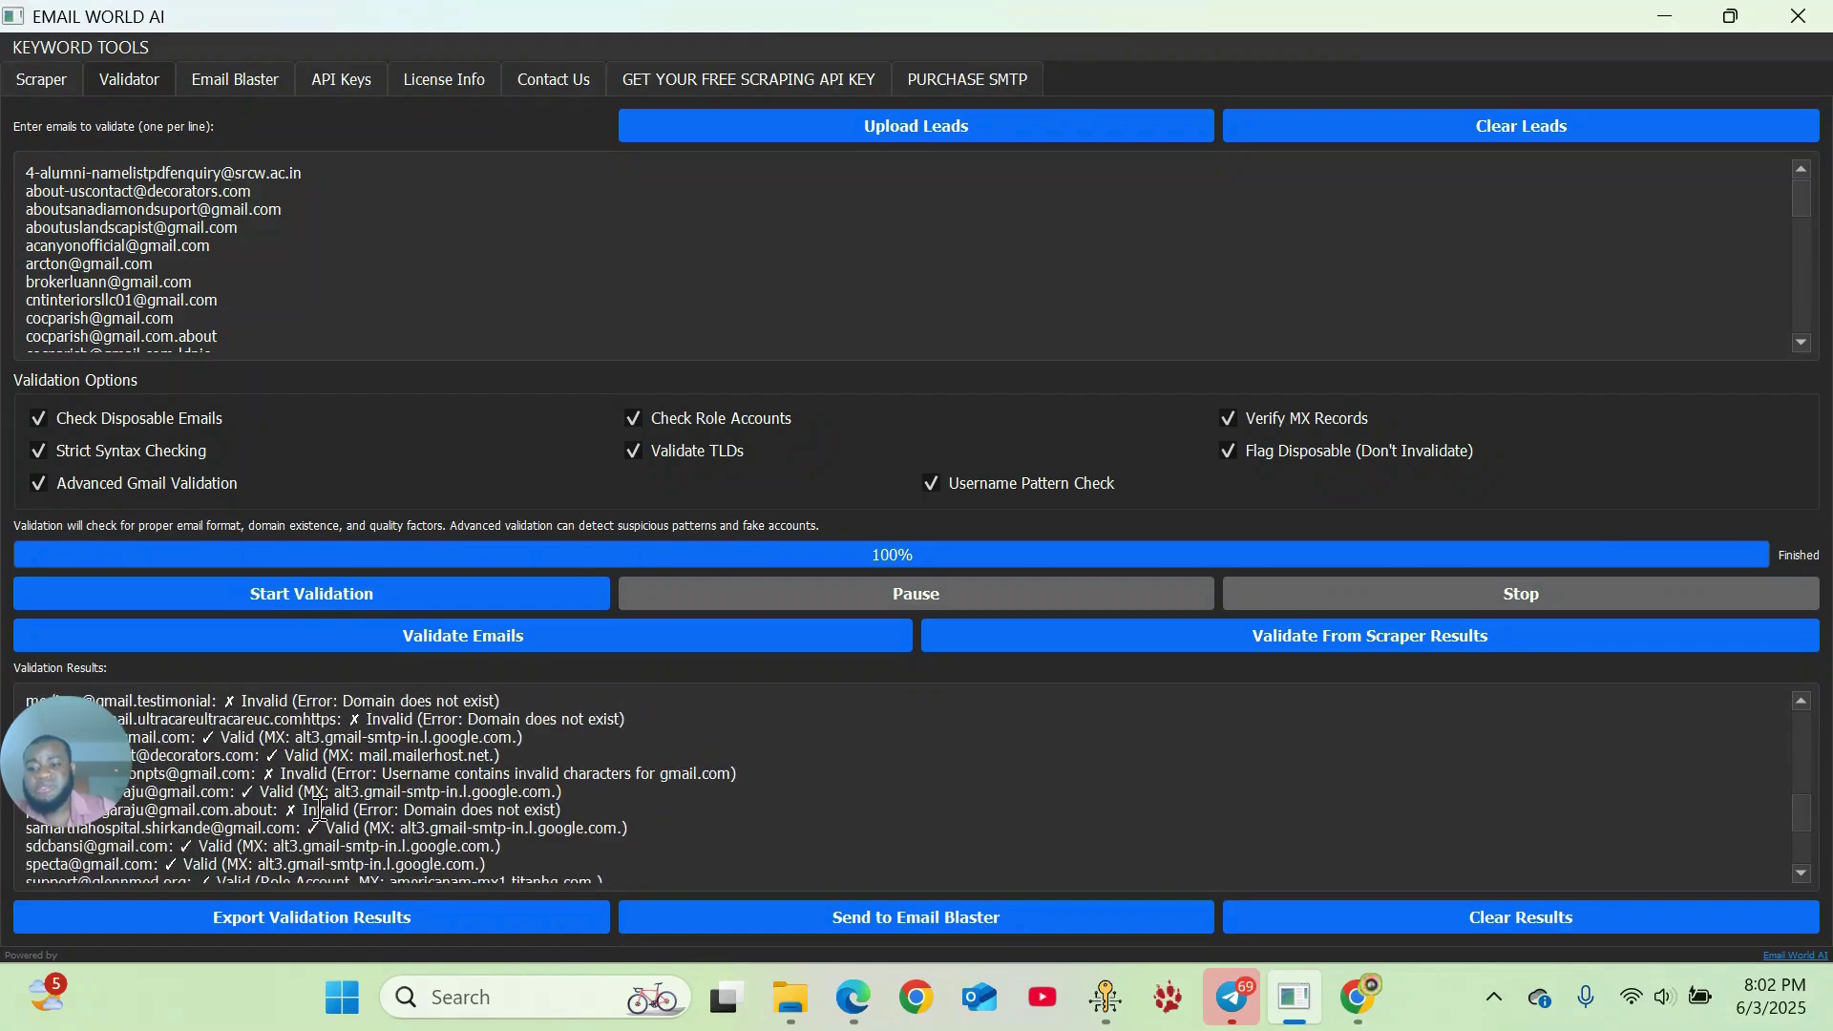
pyautogui.scroll(-5, 319, 807)
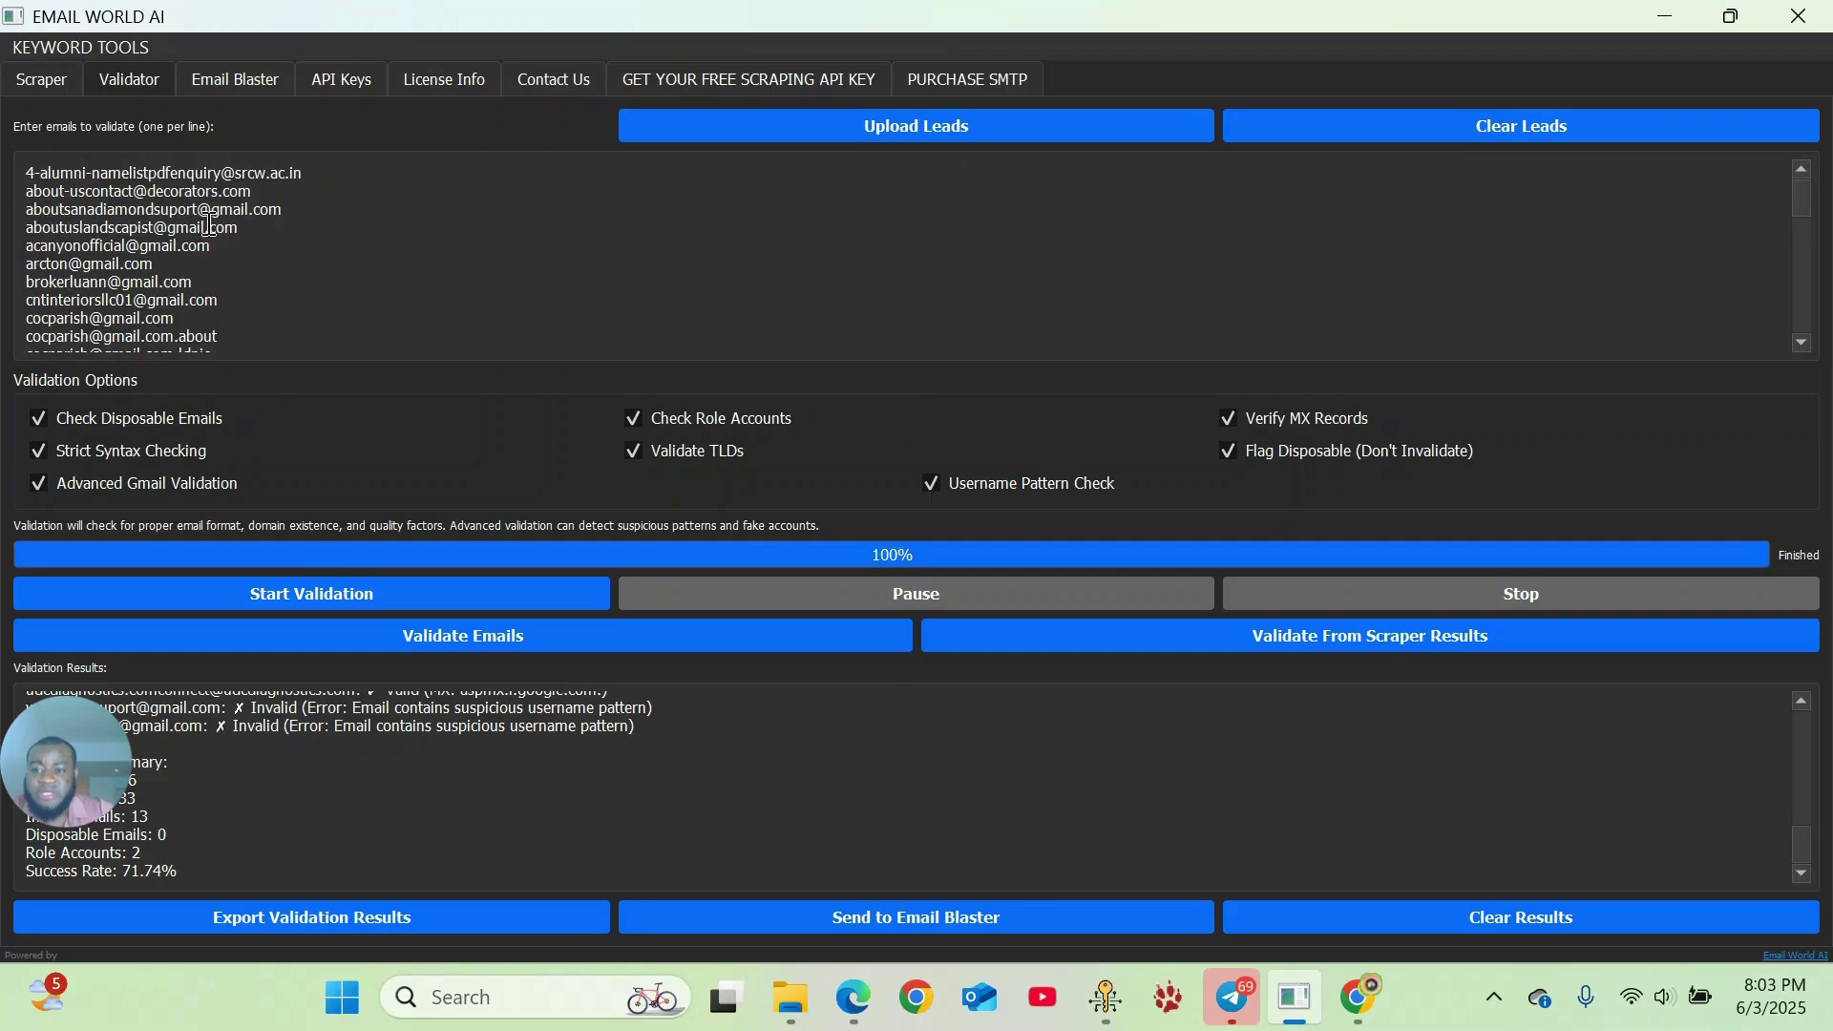
pyautogui.scroll(-15, 208, 225)
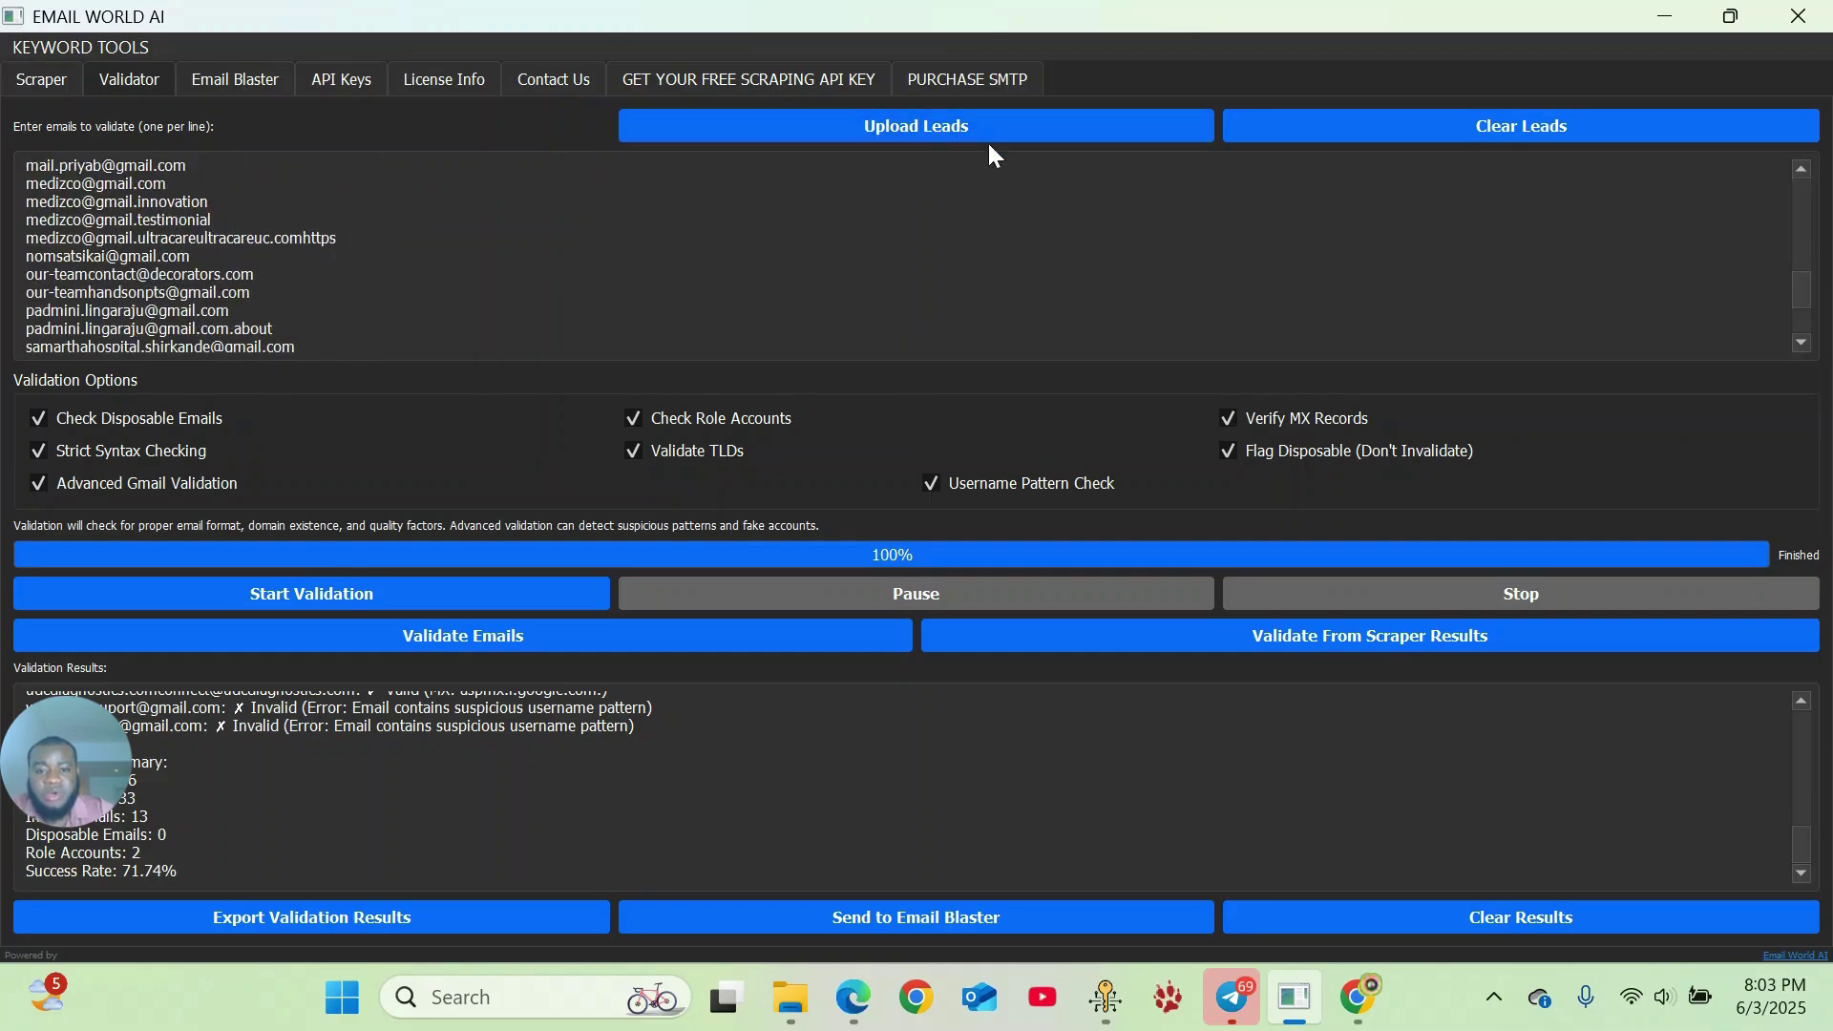
# - Upload the leads file "4k top positions in the companies leads" from the Downloads folder to the validator and dismiss the import notice
pyautogui.click(950, 128)
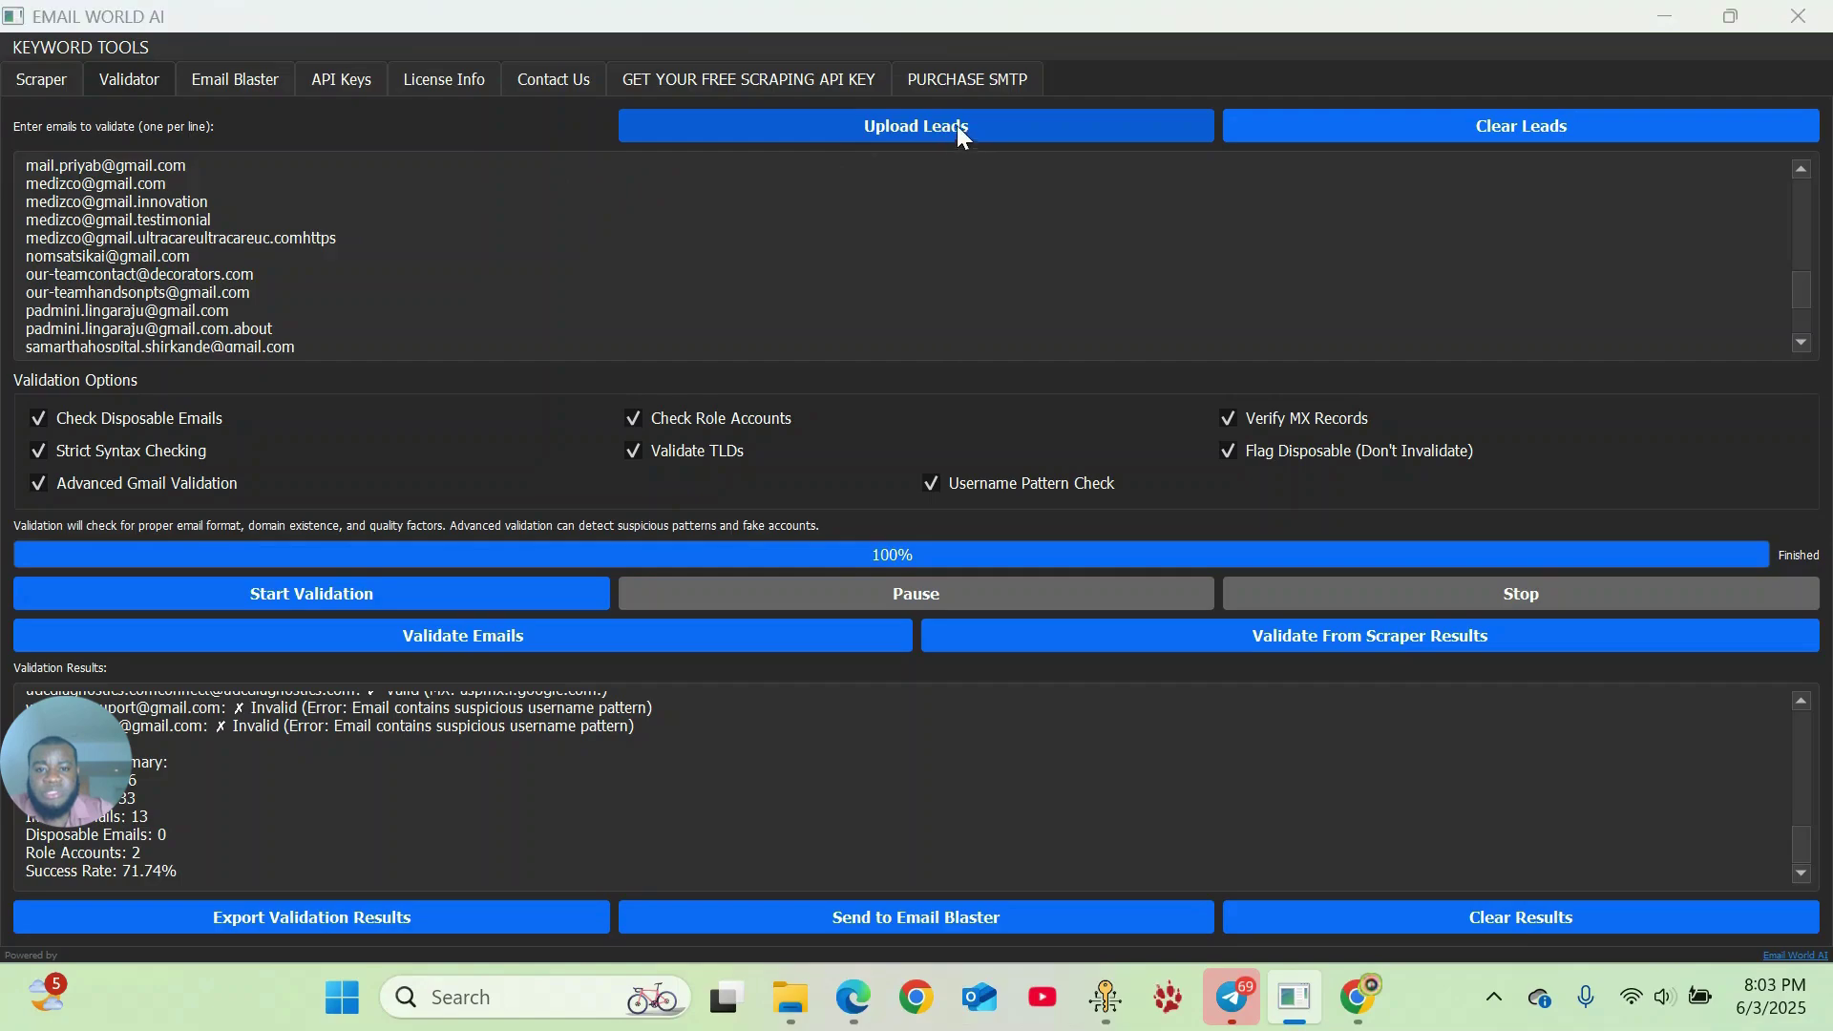
pyautogui.scroll(-10, 344, 286)
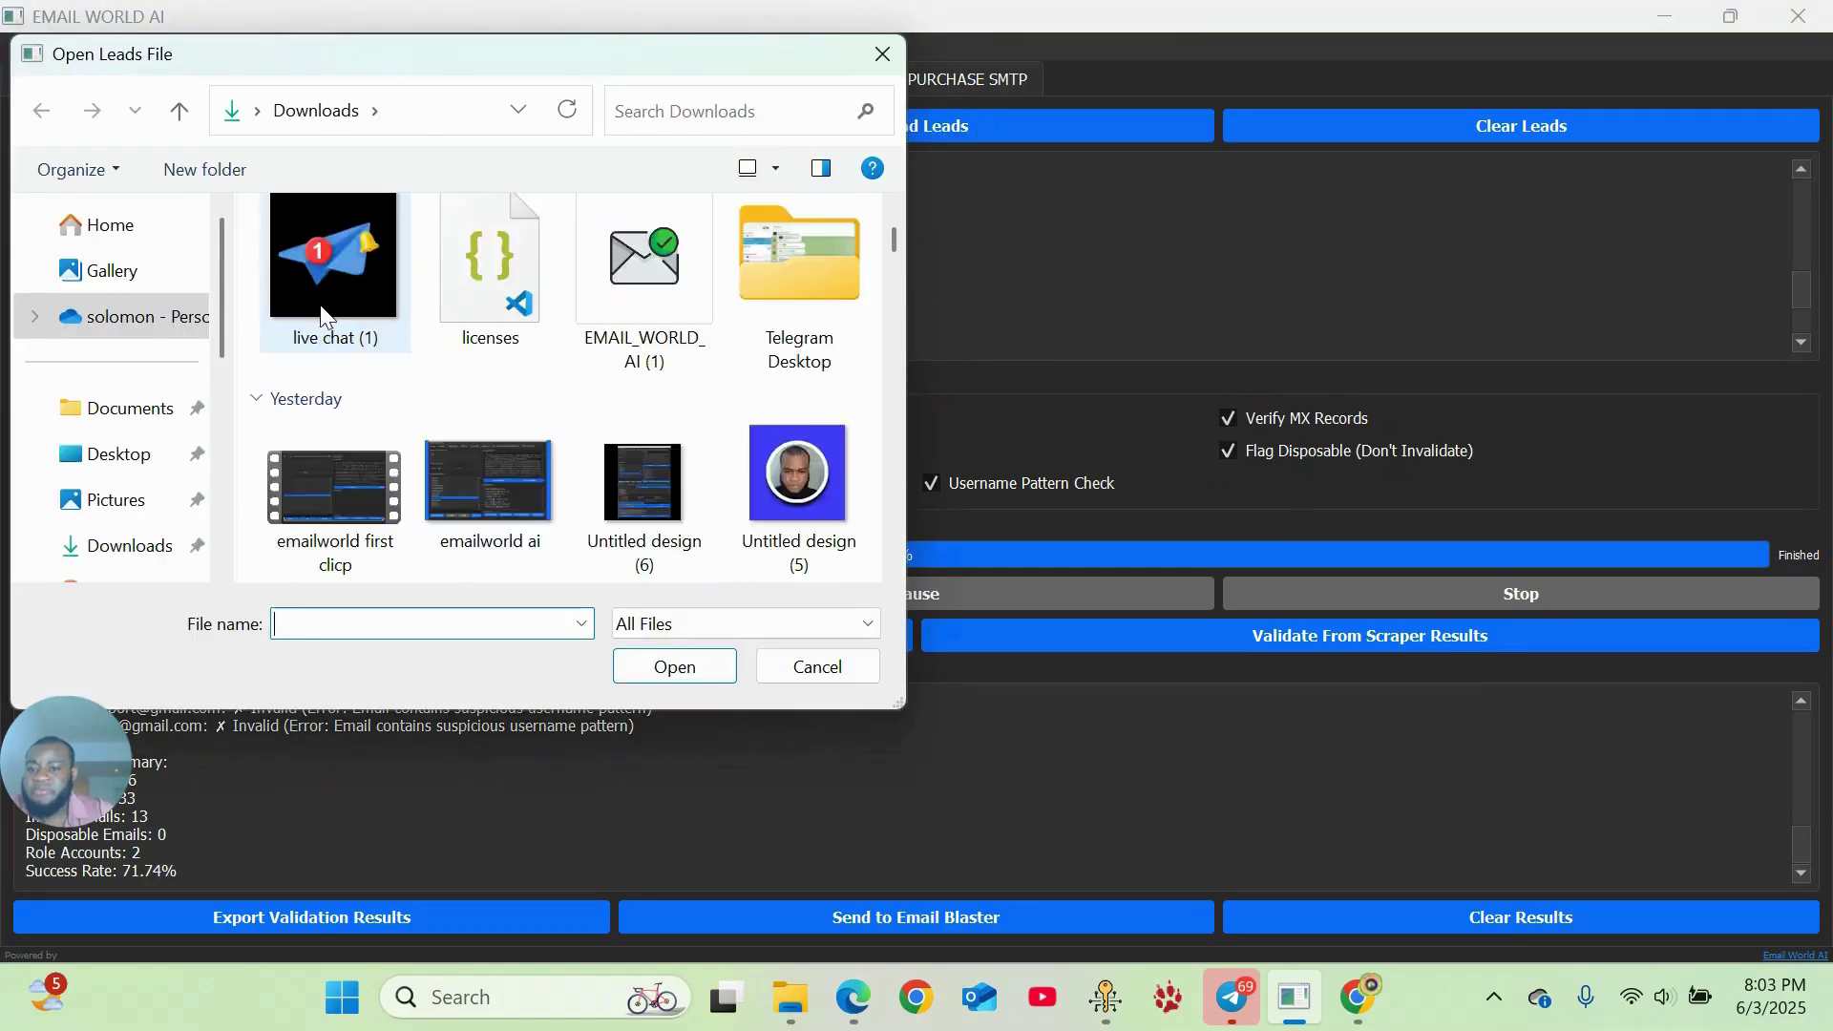
pyautogui.scroll(-10, 322, 325)
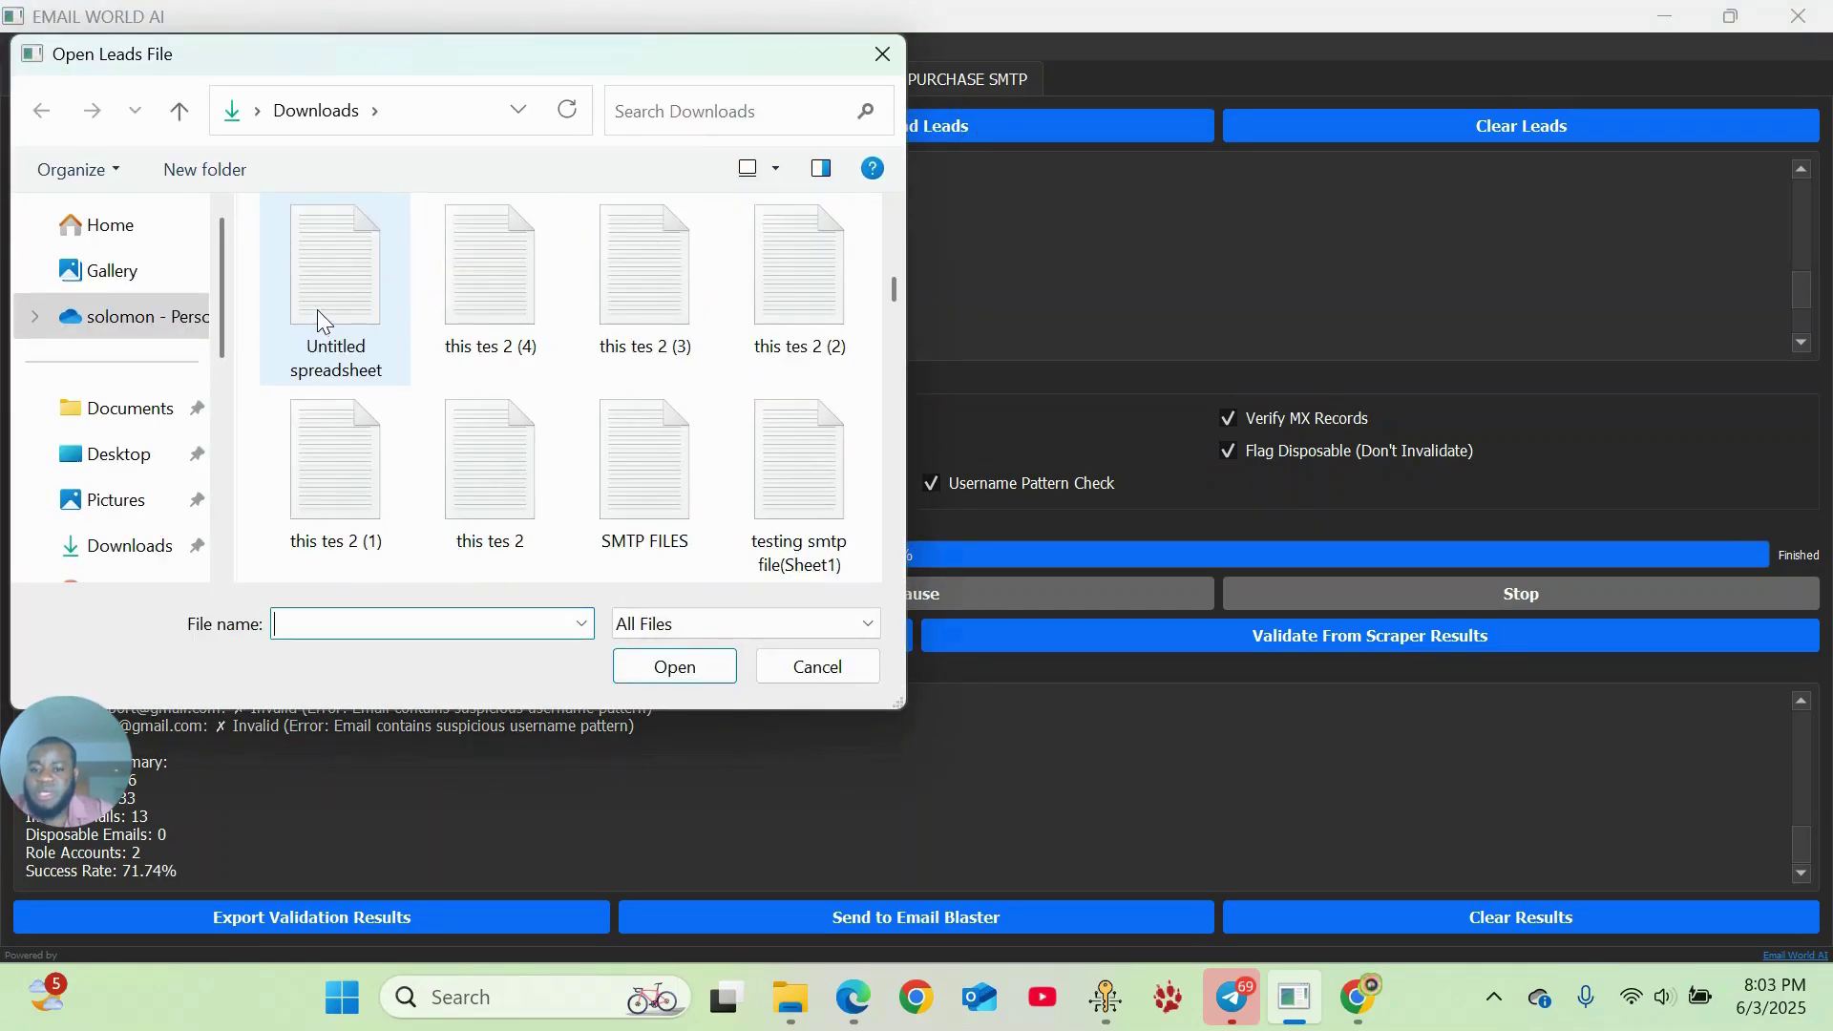
pyautogui.scroll(-10, 324, 316)
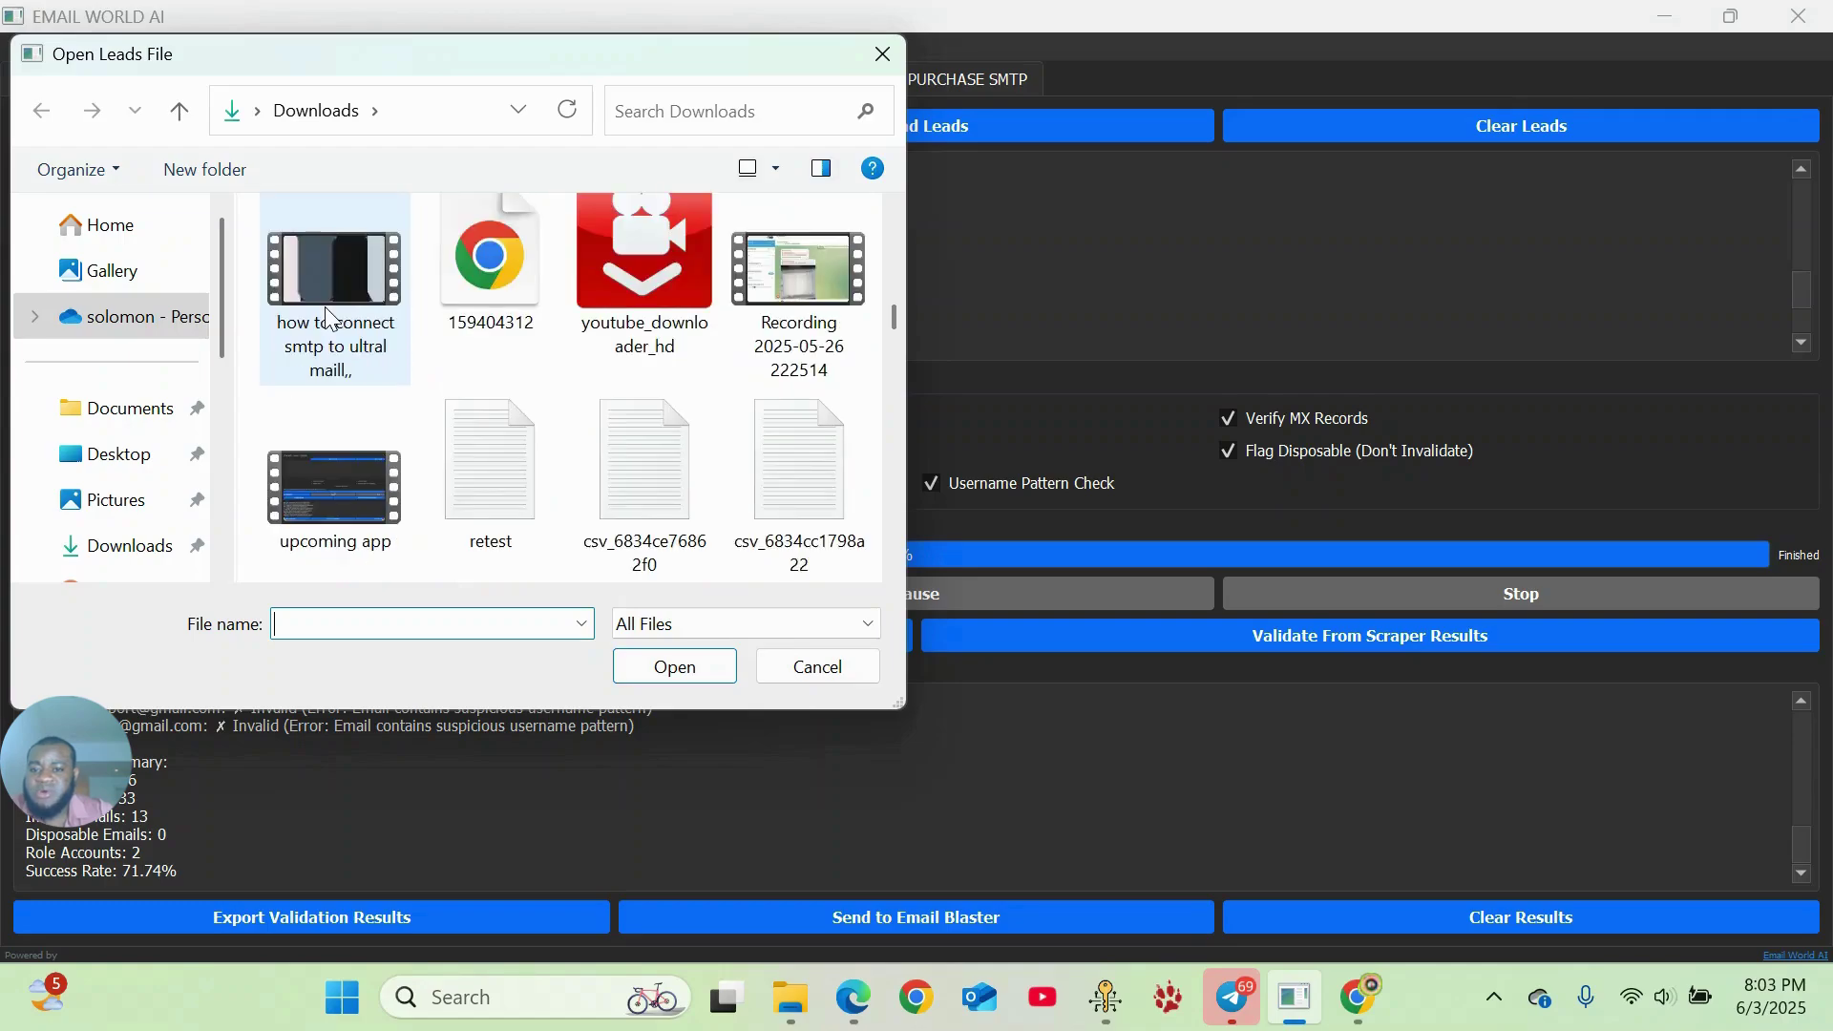
pyautogui.scroll(-3, 327, 320)
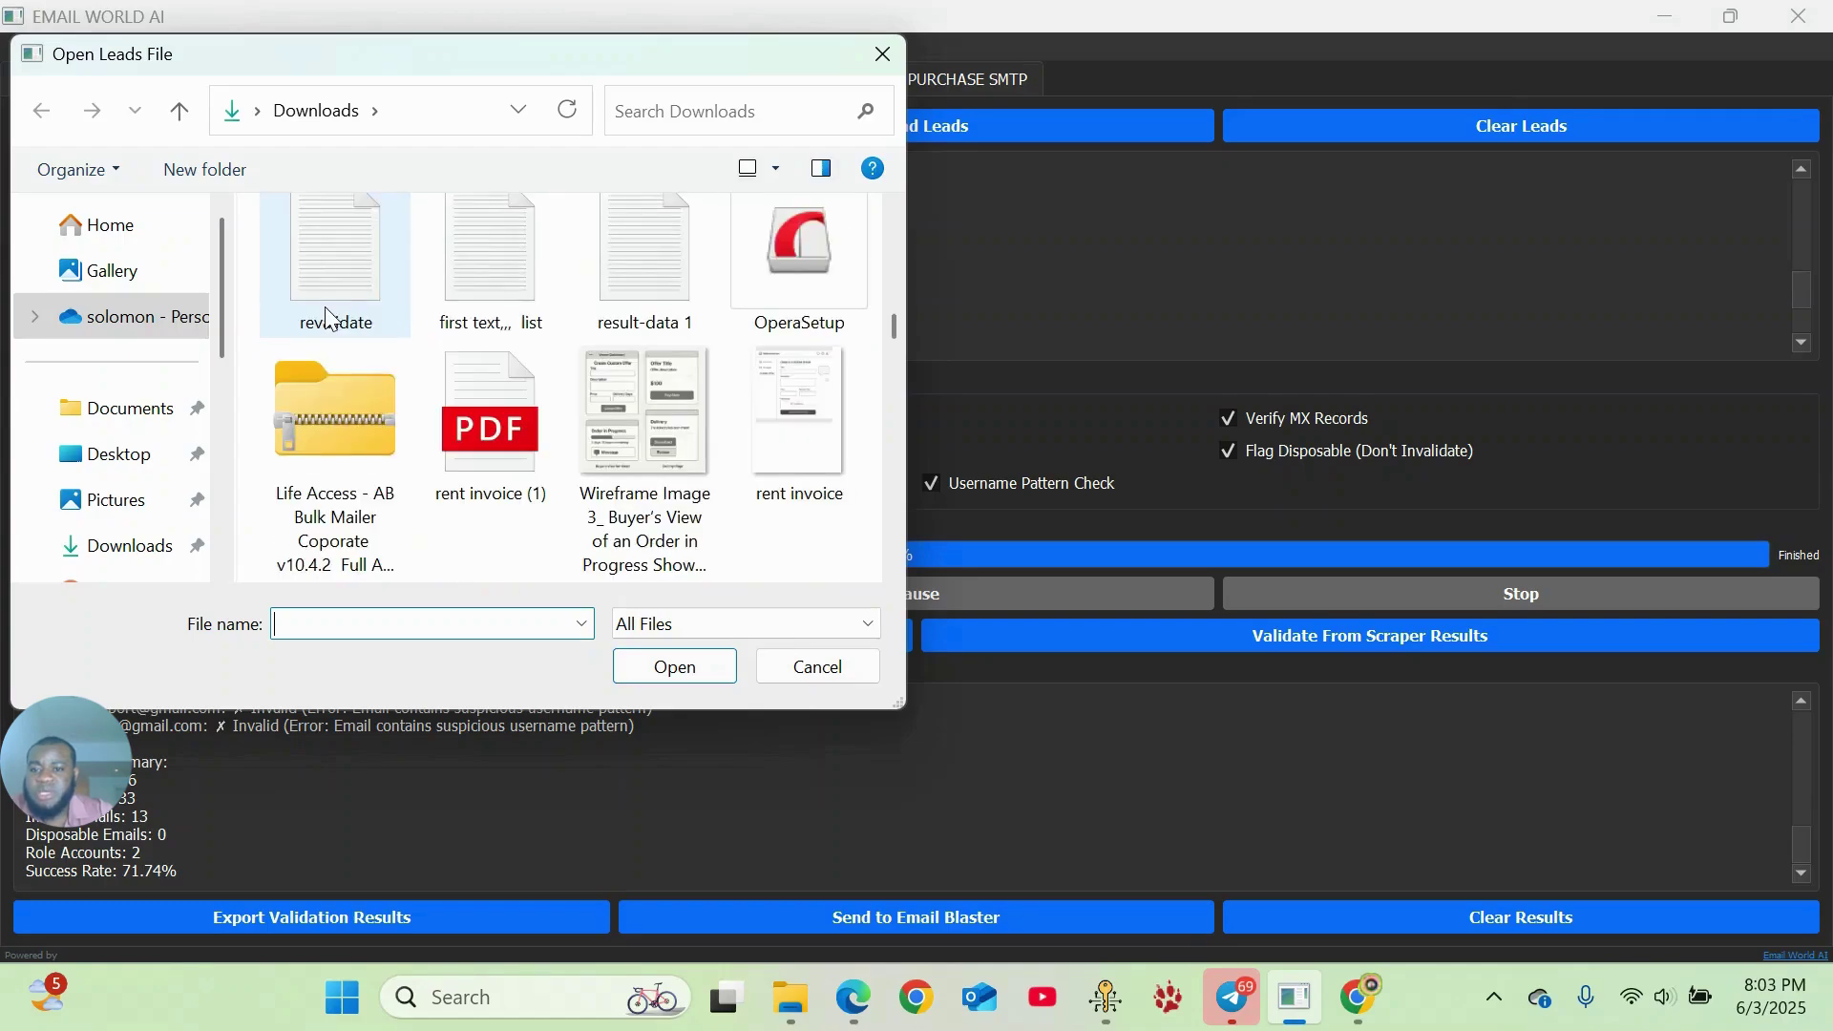
pyautogui.scroll(-2, 458, 344)
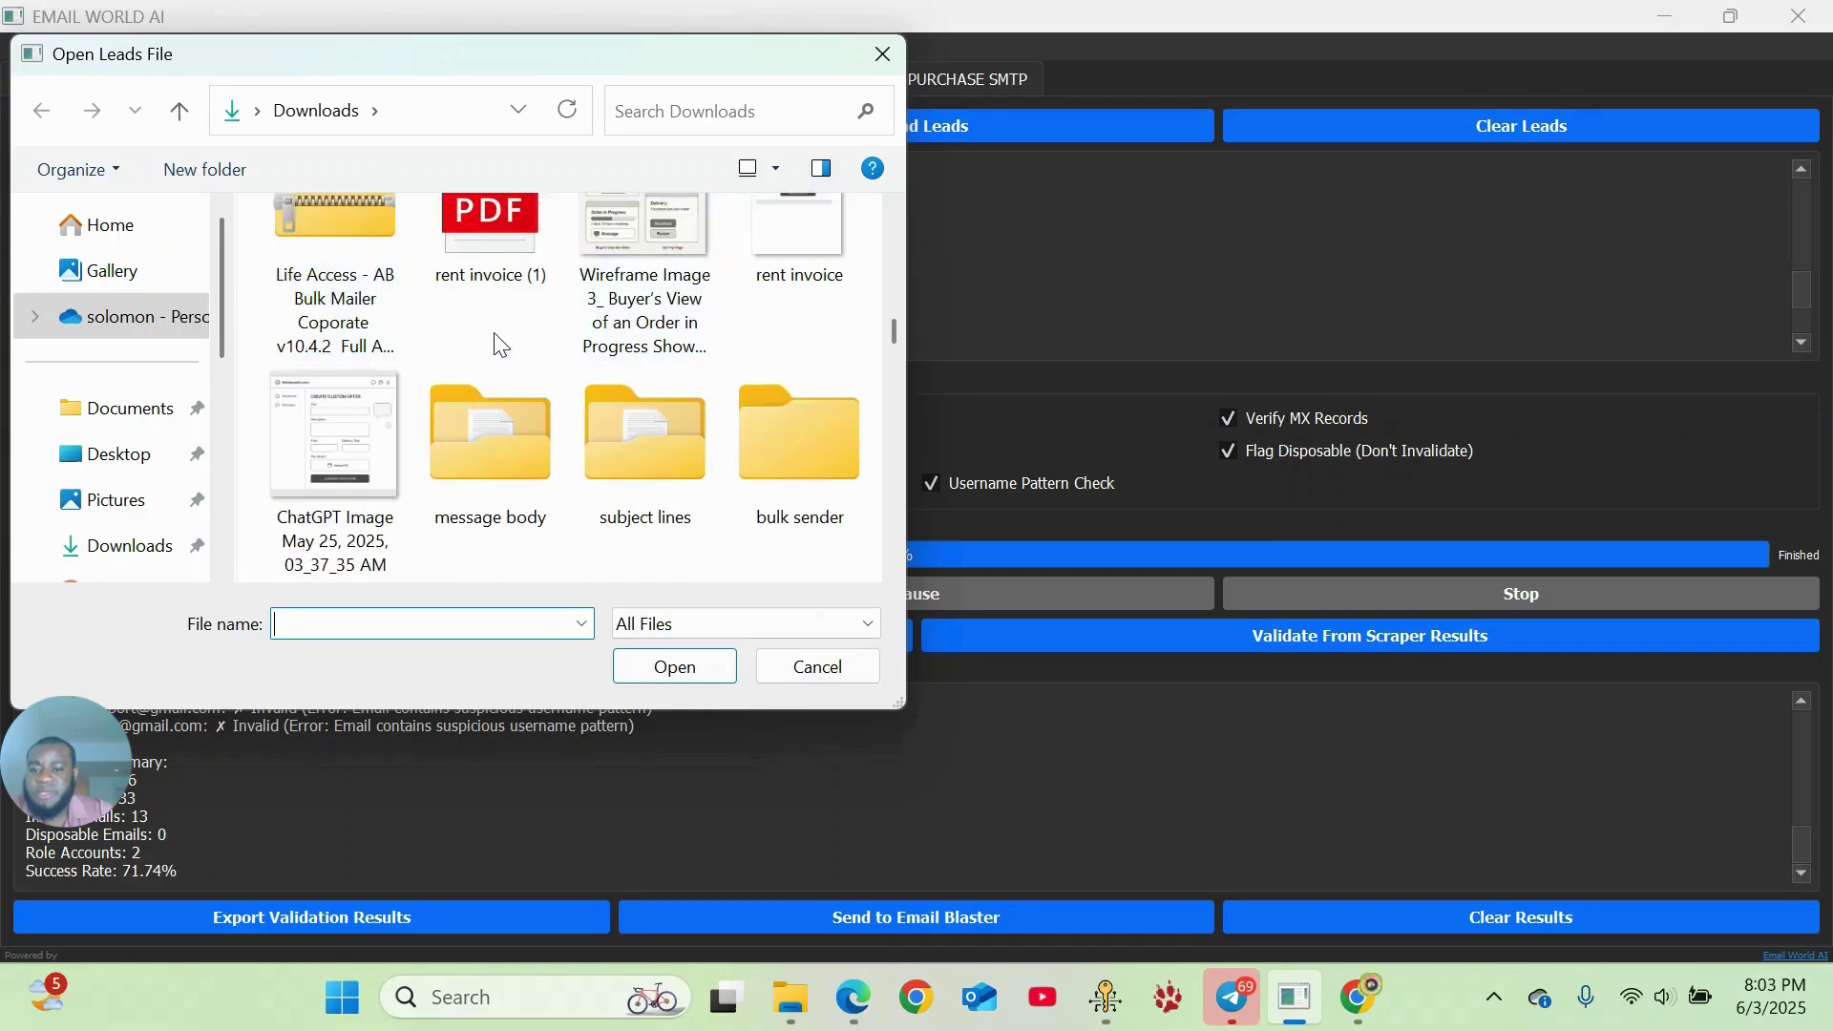
pyautogui.scroll(-2, 501, 346)
pyautogui.scroll(-2, 142, 305)
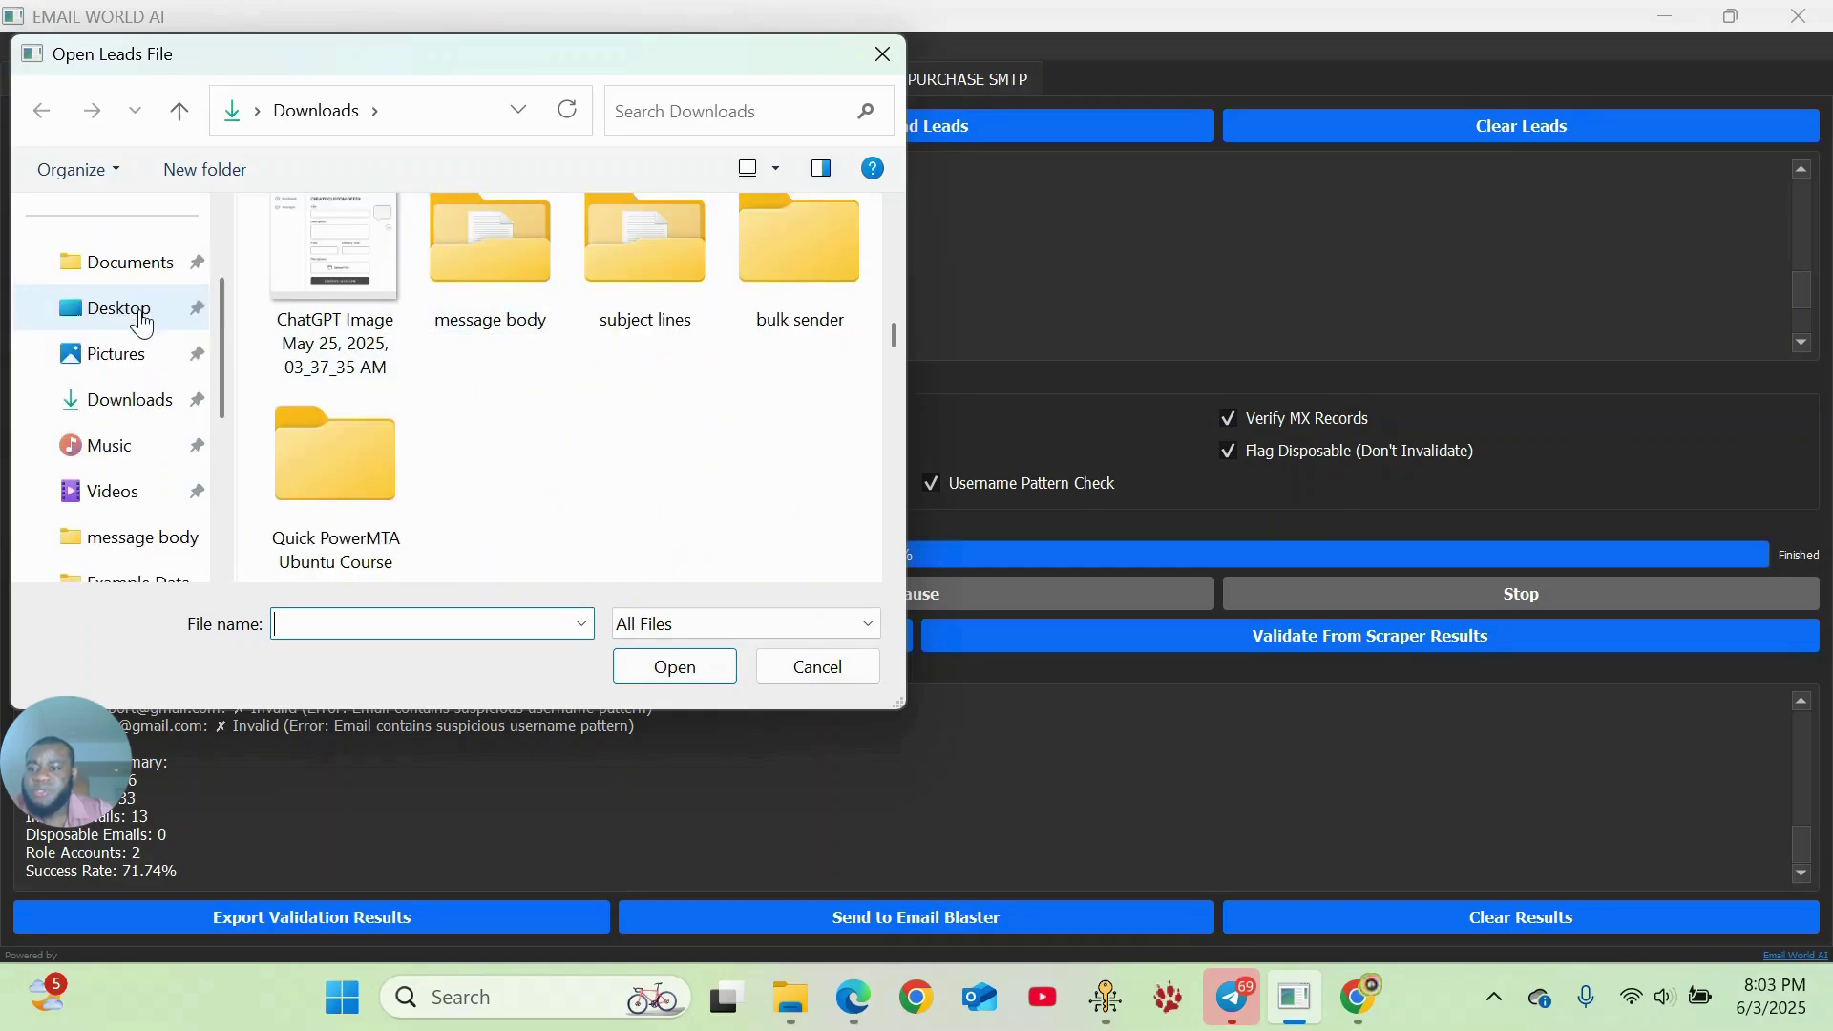
pyautogui.scroll(-2, 142, 322)
pyautogui.click(133, 265)
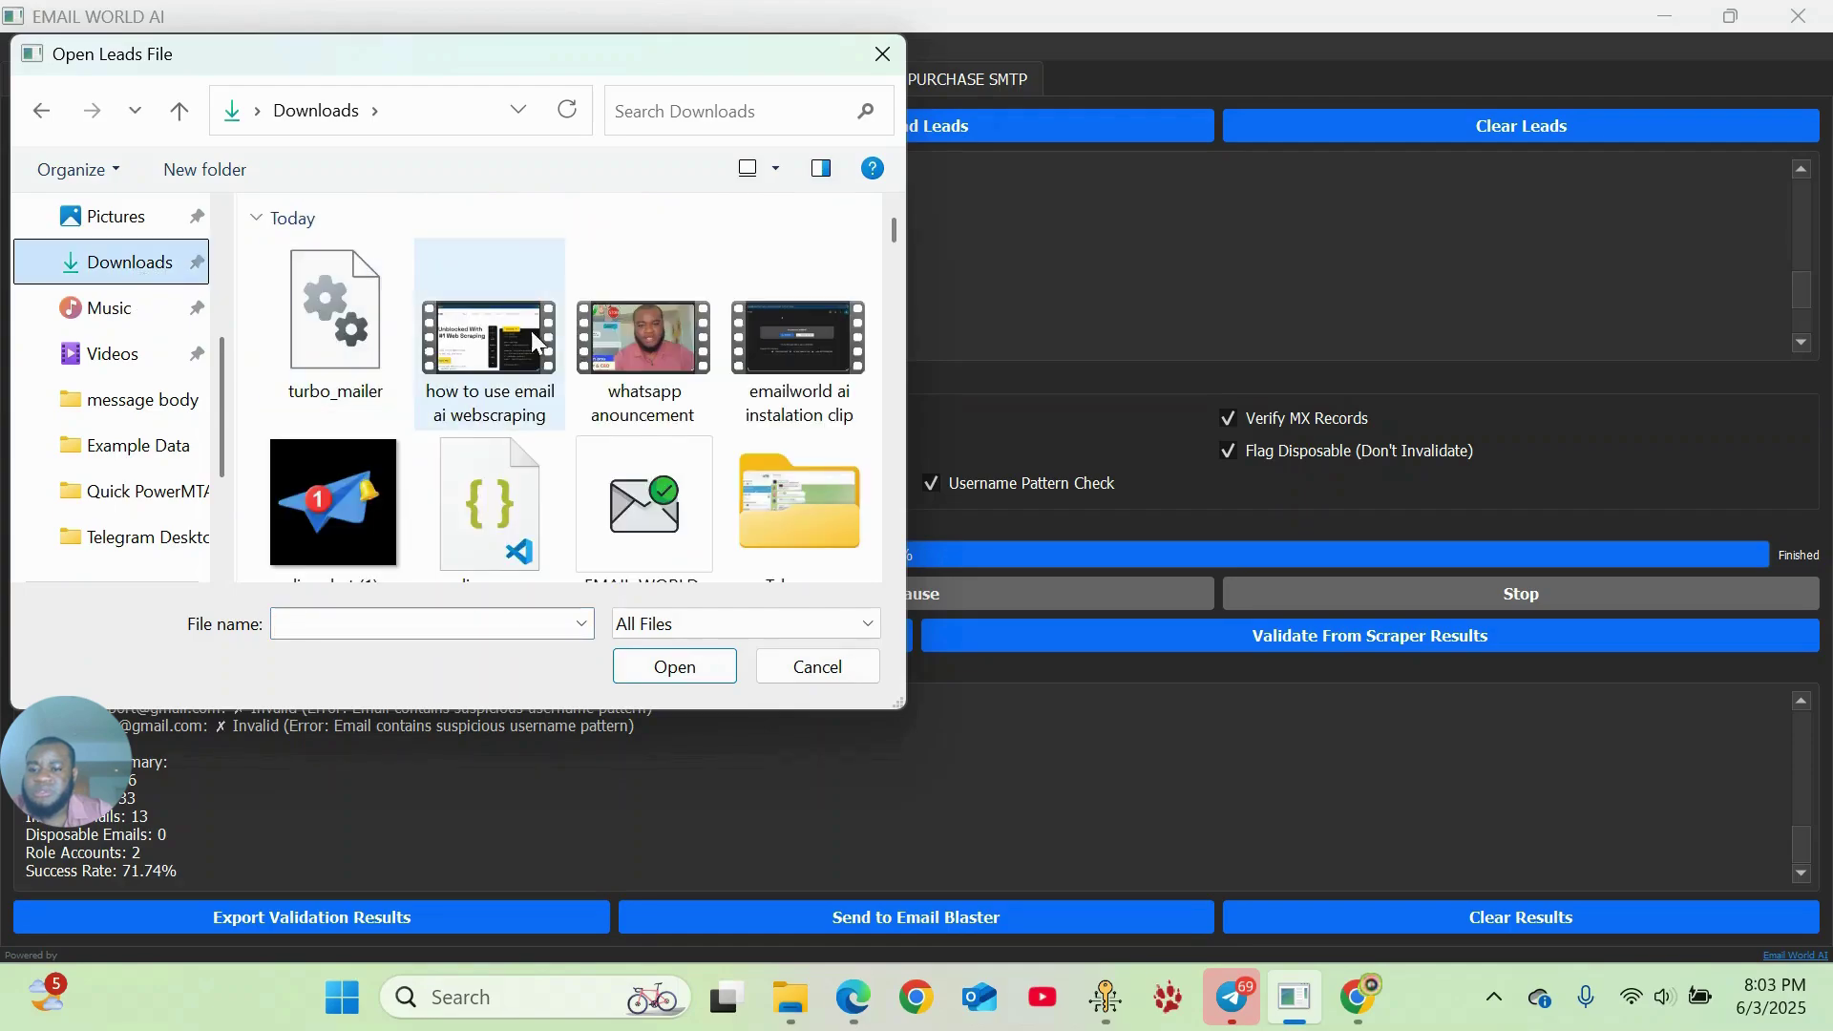
pyautogui.scroll(-10, 530, 330)
pyautogui.scroll(2, 535, 347)
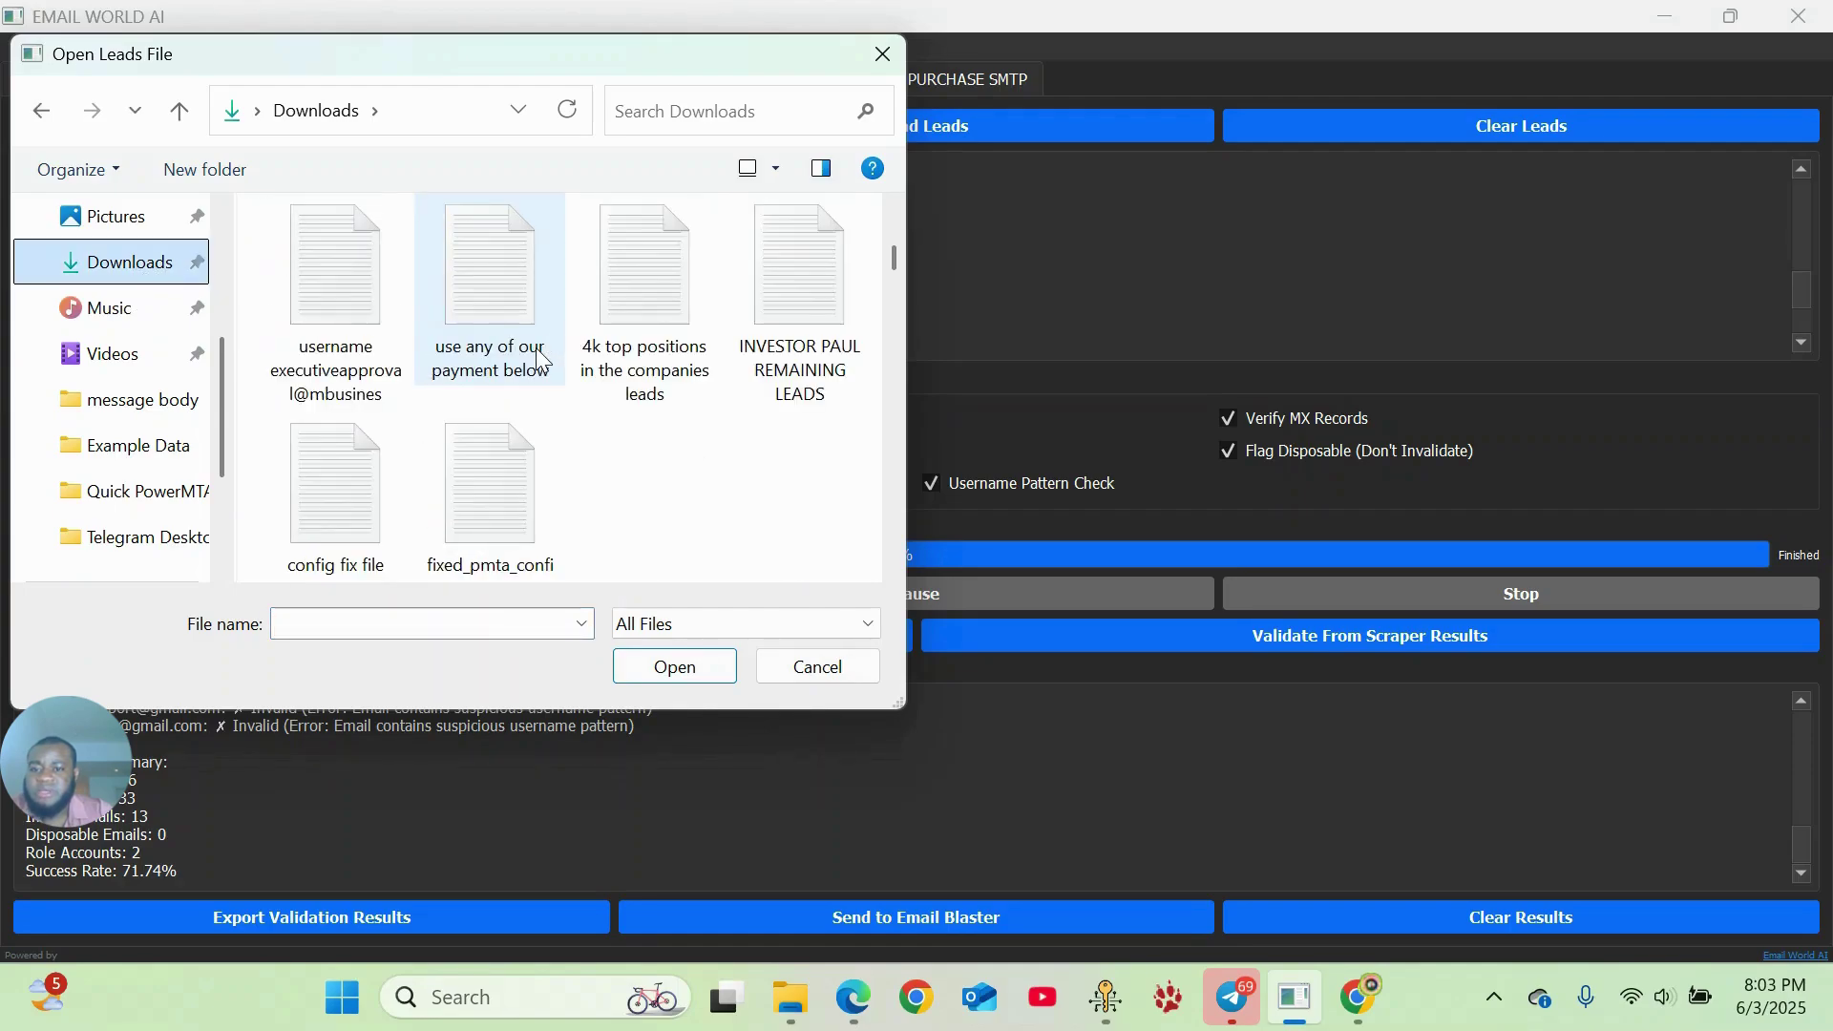
pyautogui.click(638, 348)
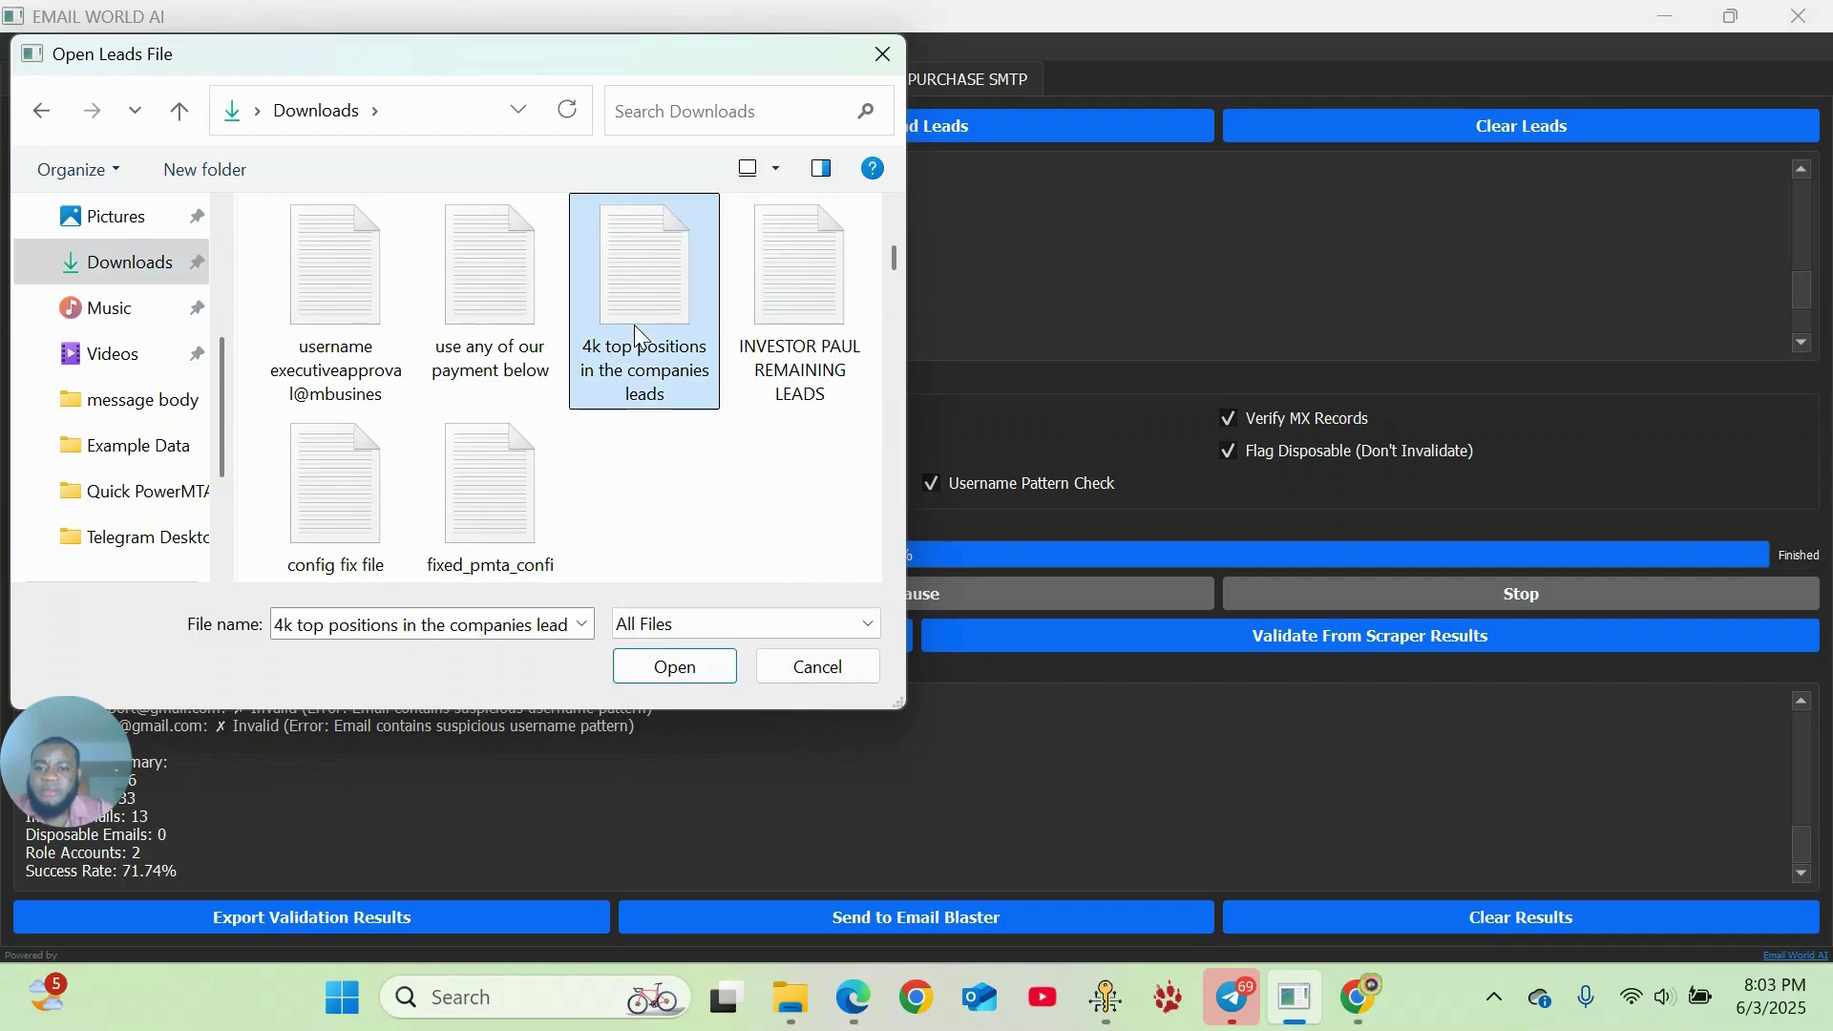
pyautogui.click(705, 666)
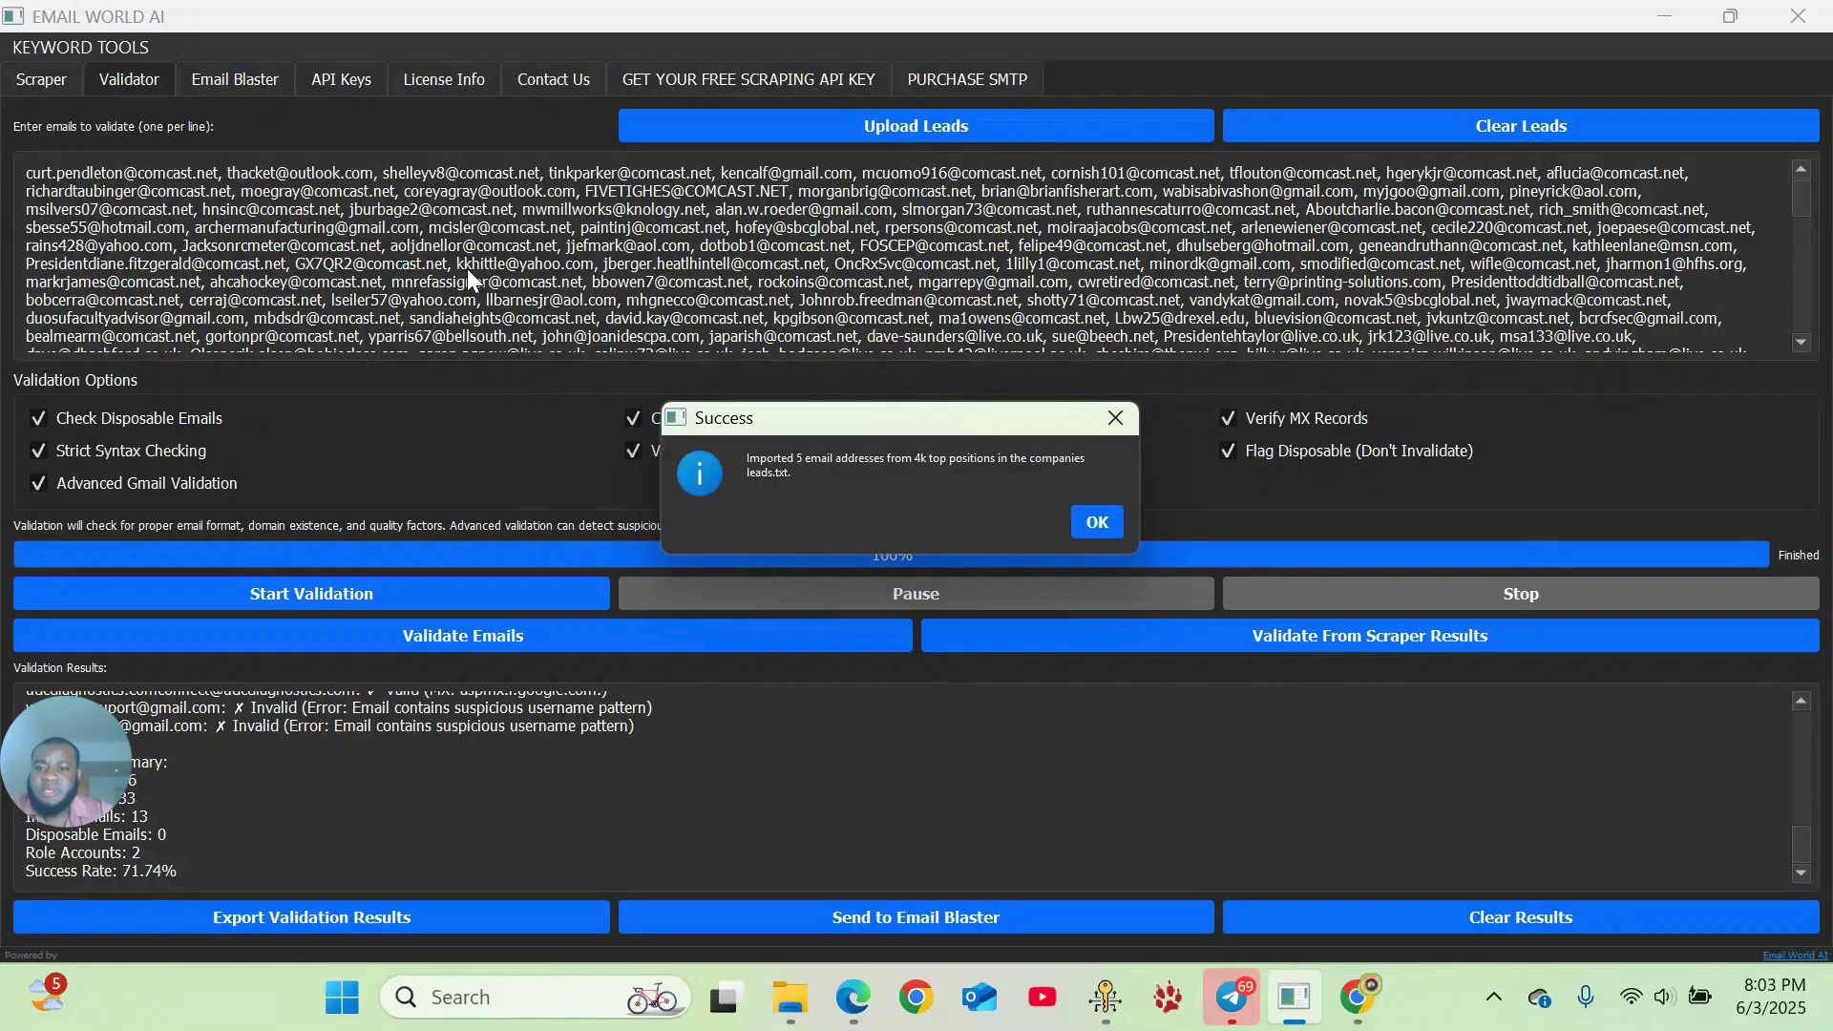
pyautogui.click(1098, 523)
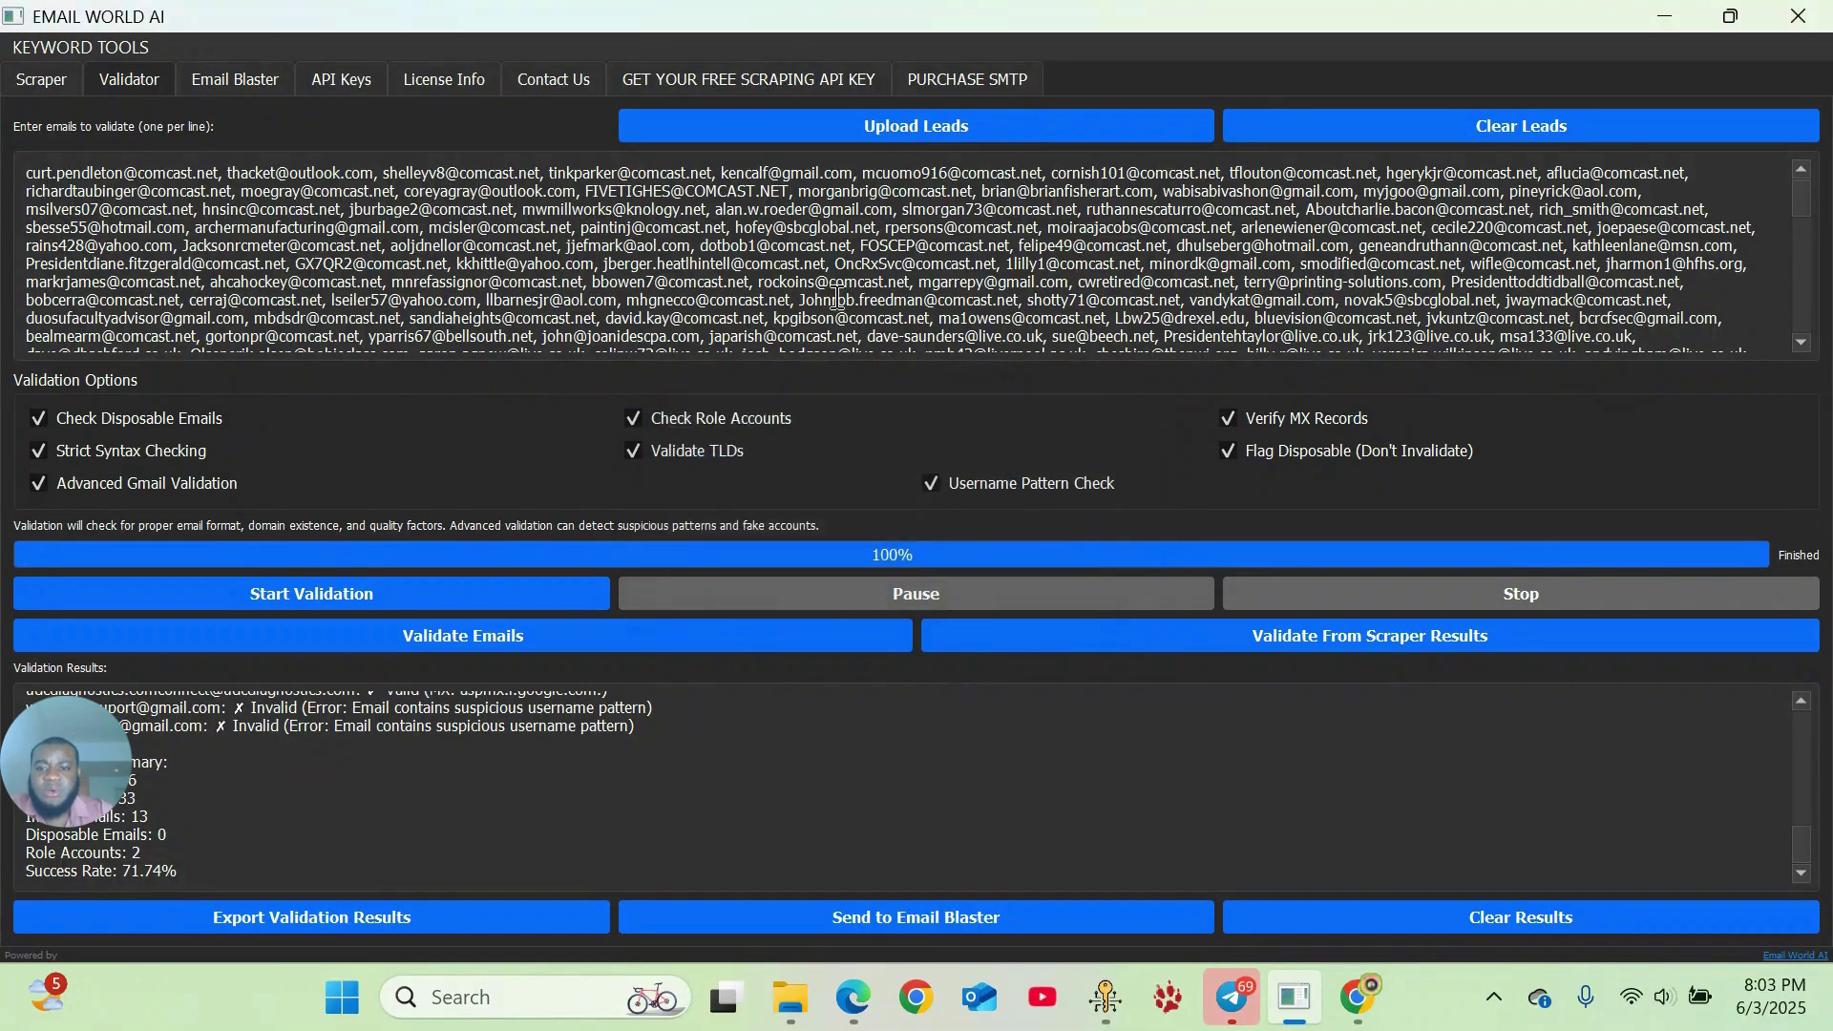
# - Look over the imported leads in the validator's input list and start validating them
pyautogui.scroll(-5, 836, 298)
pyautogui.scroll(5, 835, 298)
pyautogui.scroll(-1, 836, 298)
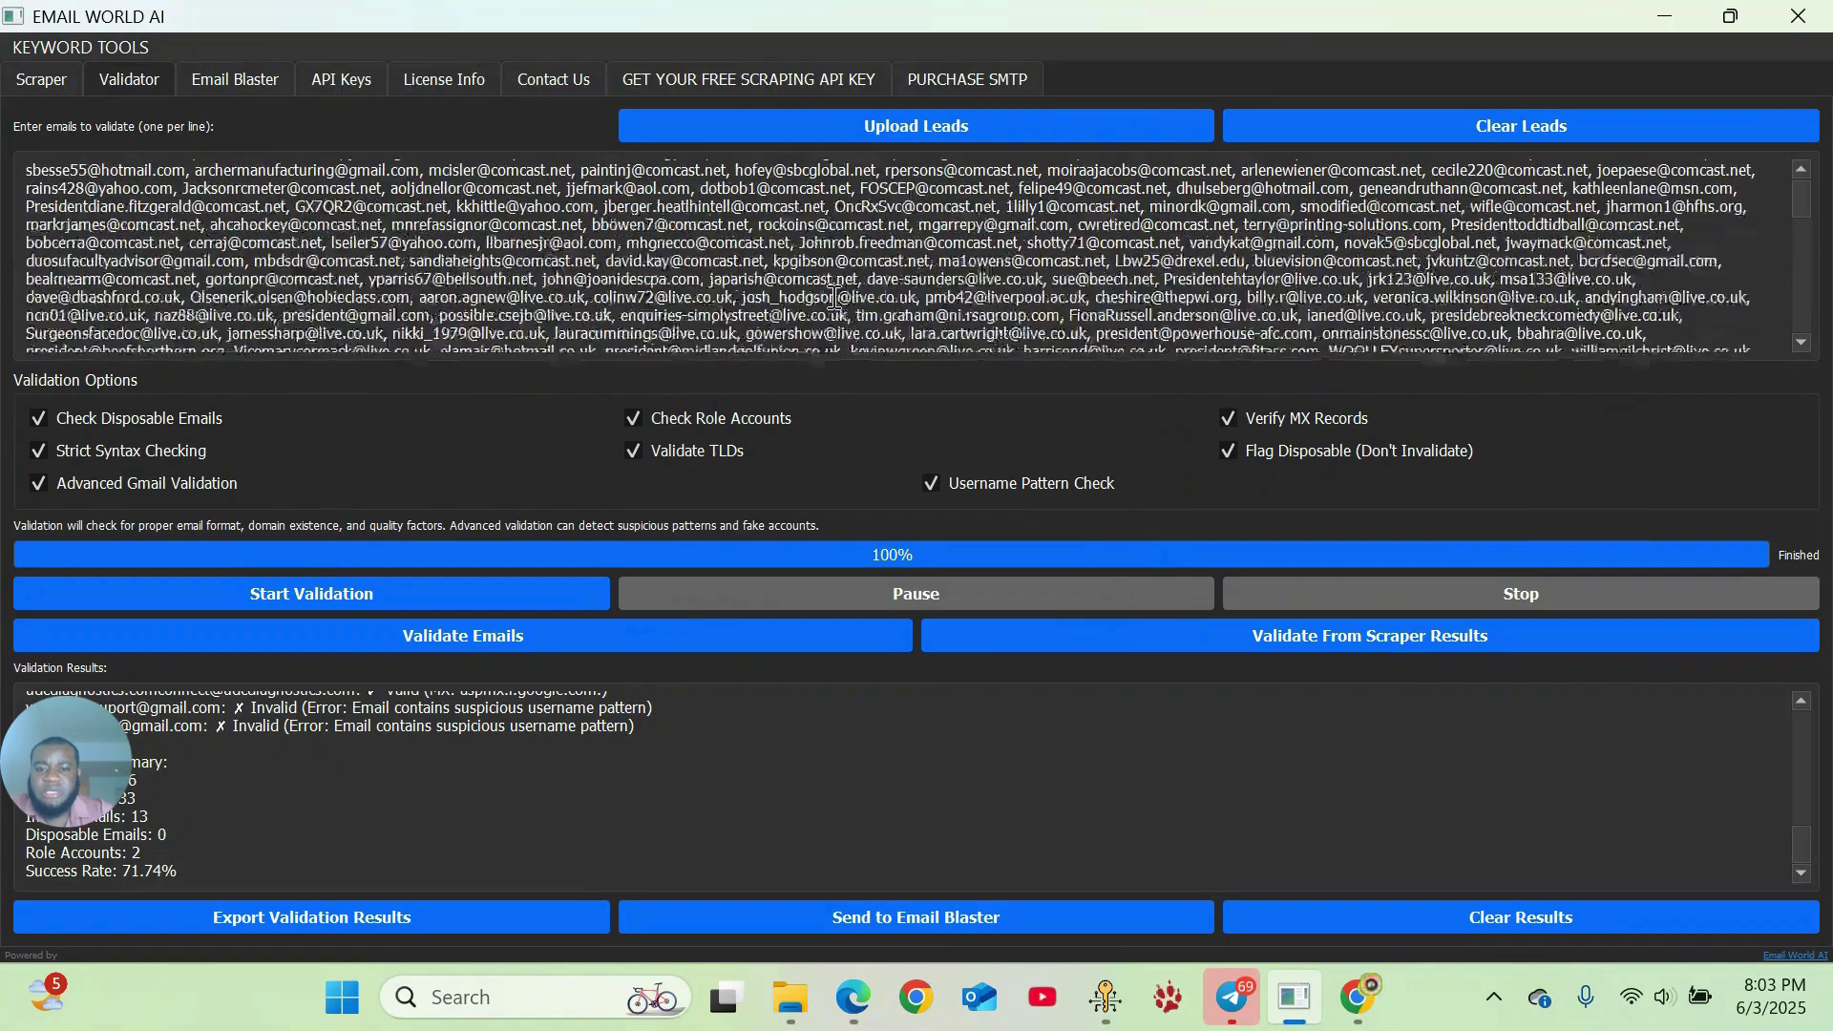
pyautogui.scroll(-10, 835, 298)
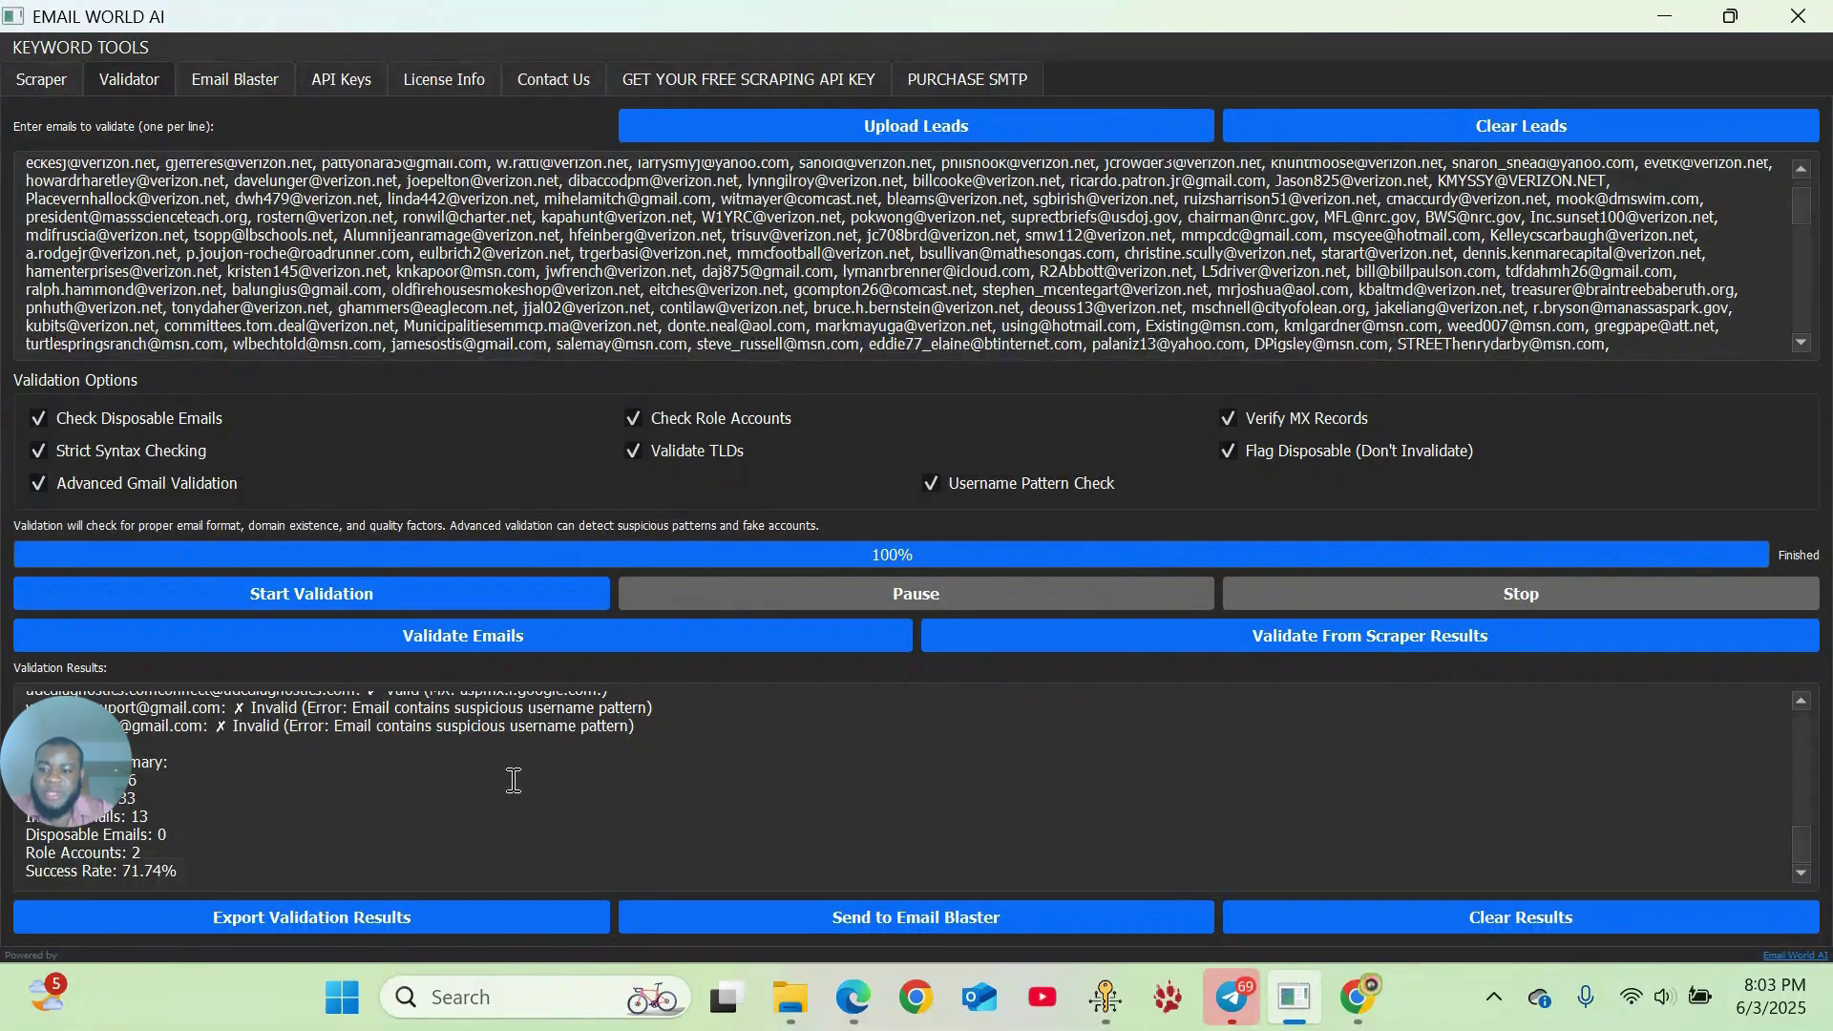
pyautogui.click(283, 592)
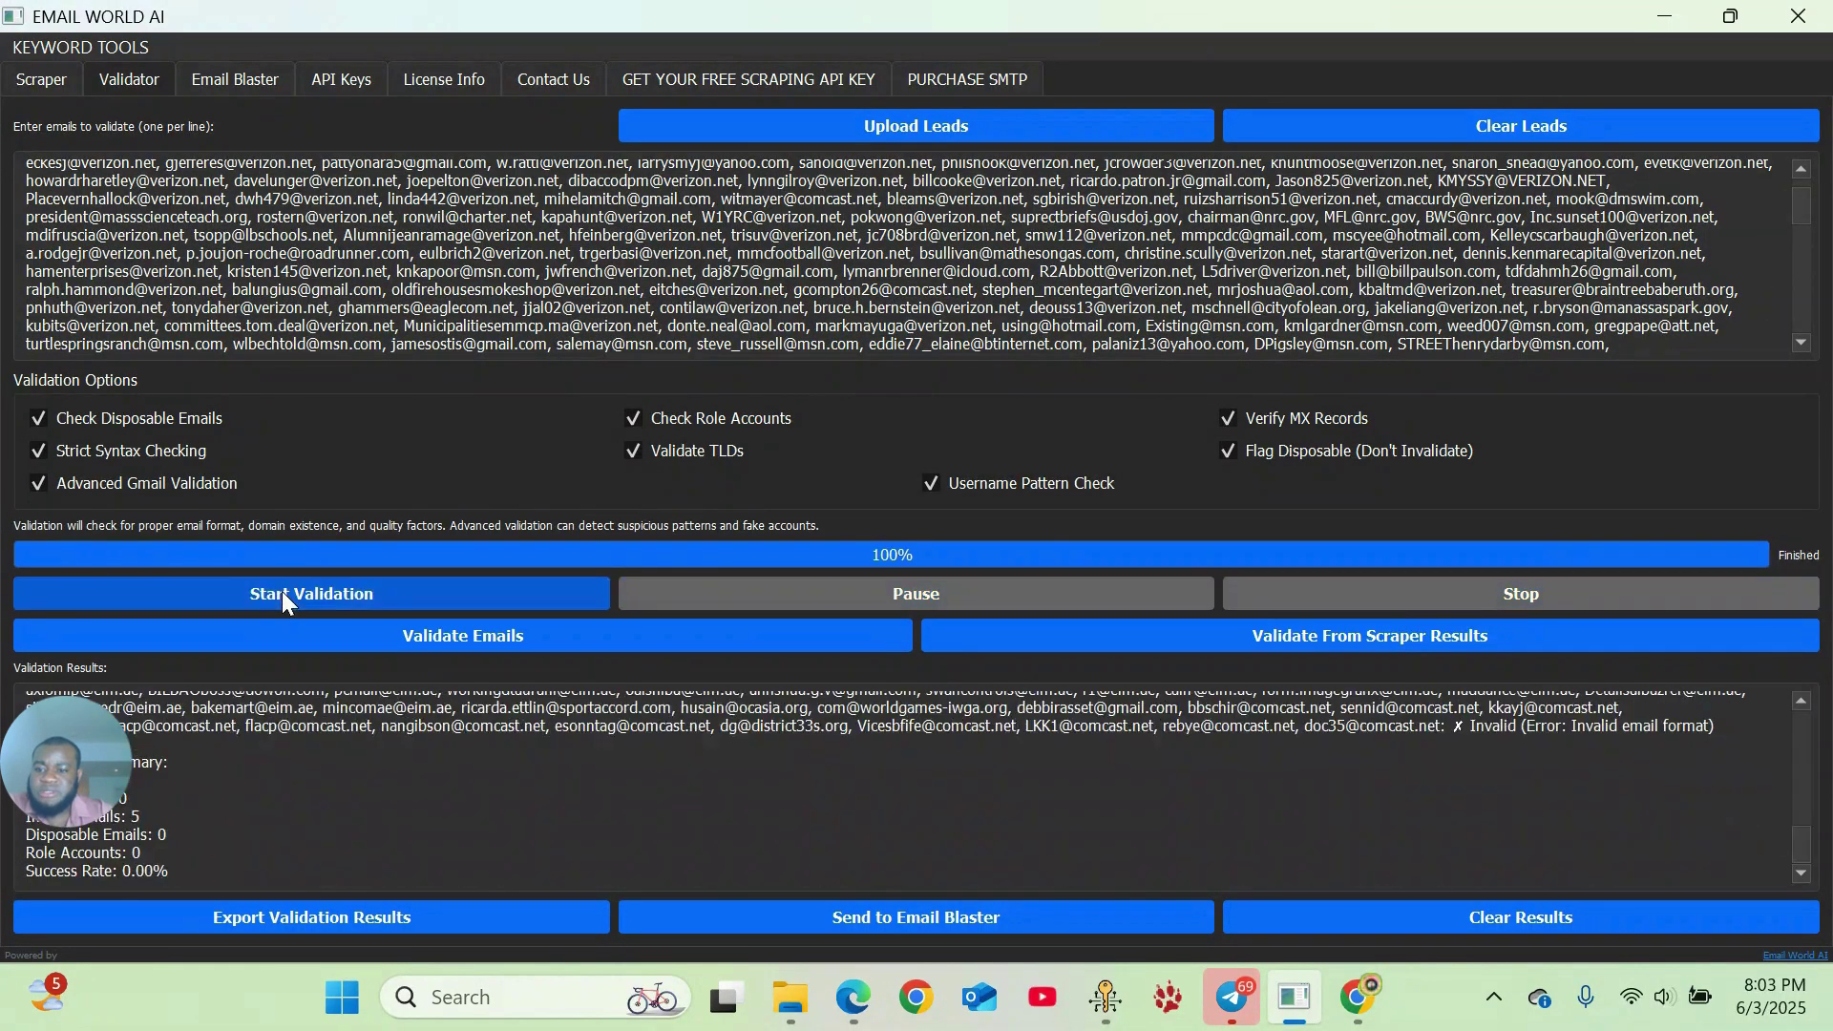
# - Examine the validation results and summary for the uploaded leads and compare them with the input list
pyautogui.scroll(15, 444, 791)
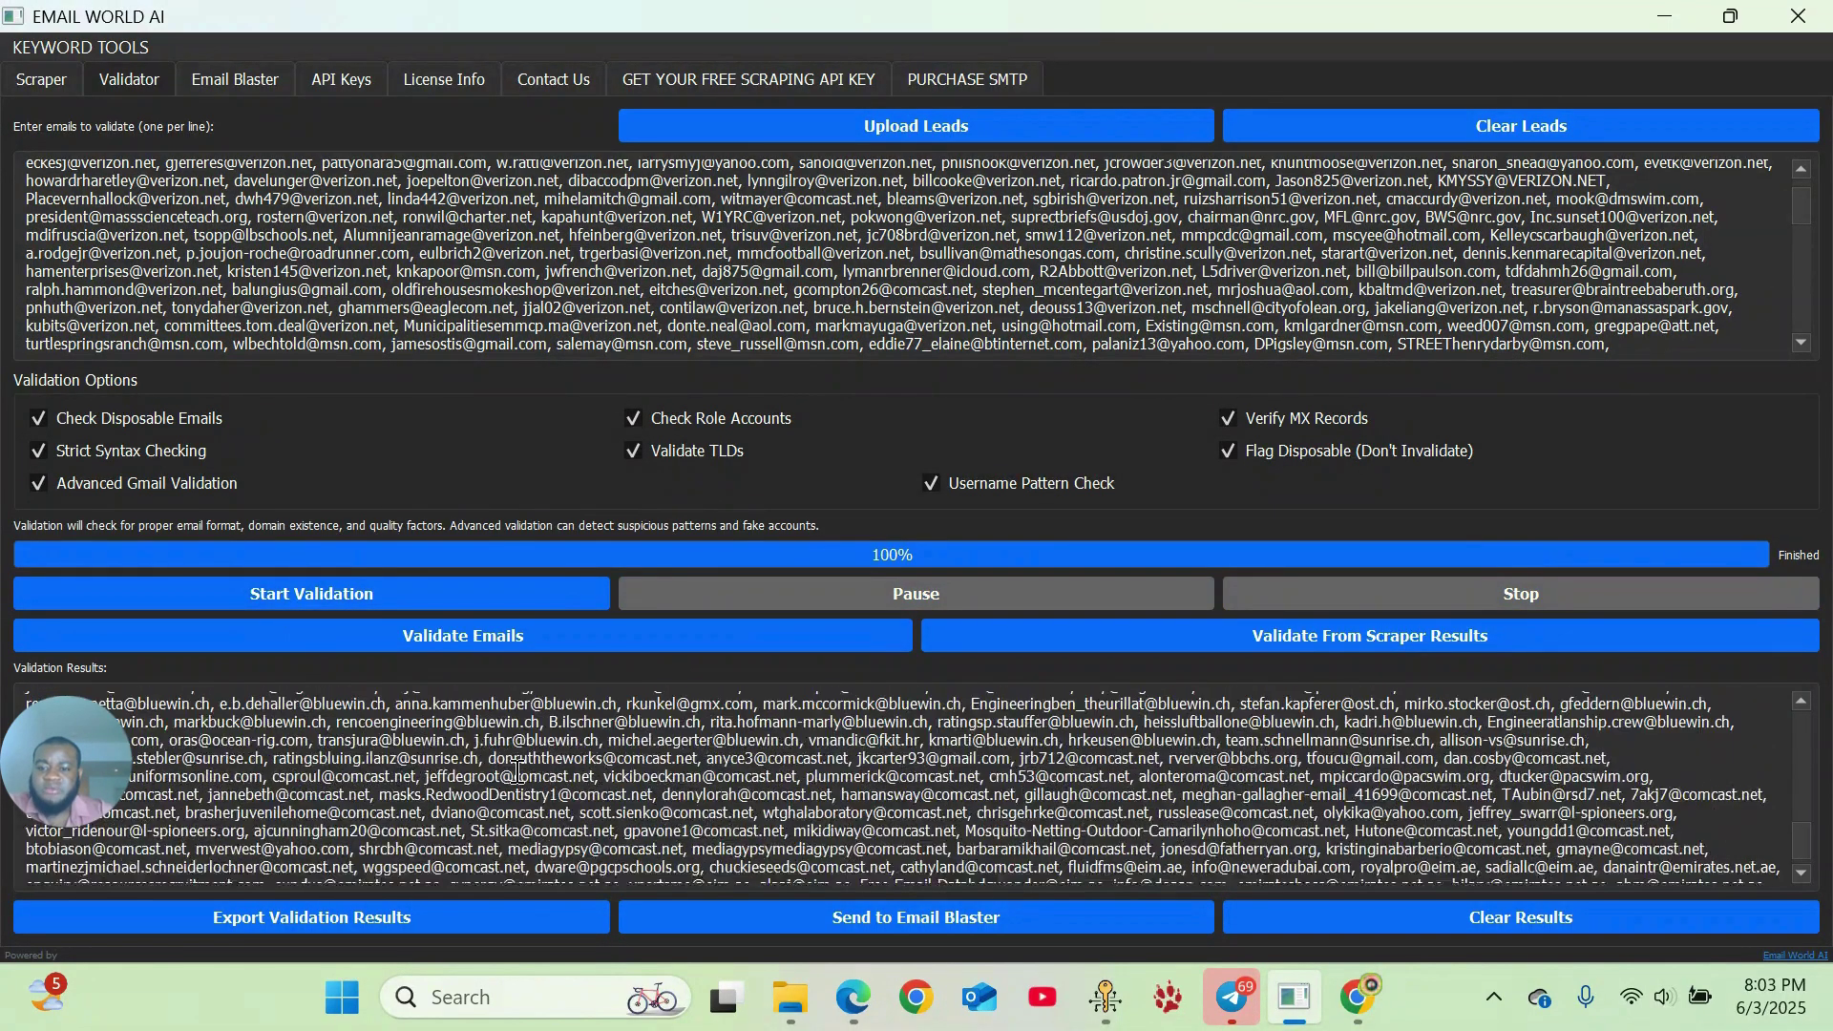
pyautogui.scroll(15, 516, 771)
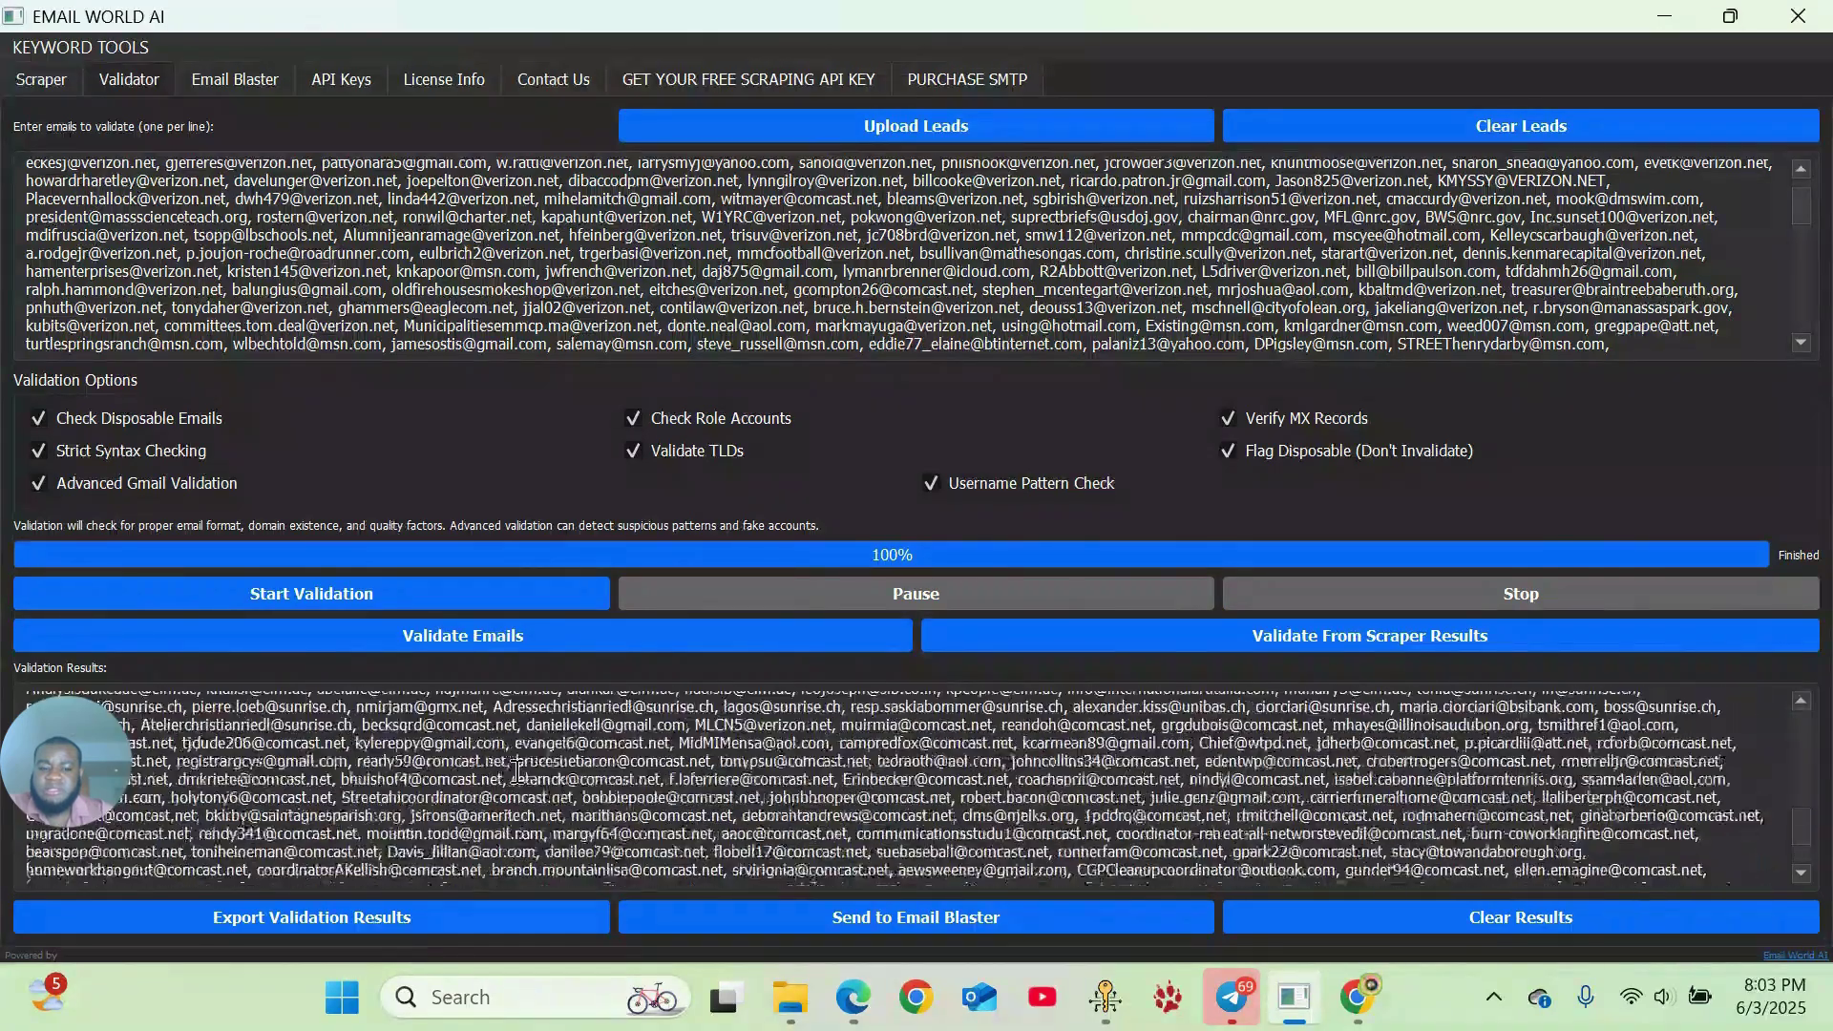
pyautogui.scroll(-20, 520, 773)
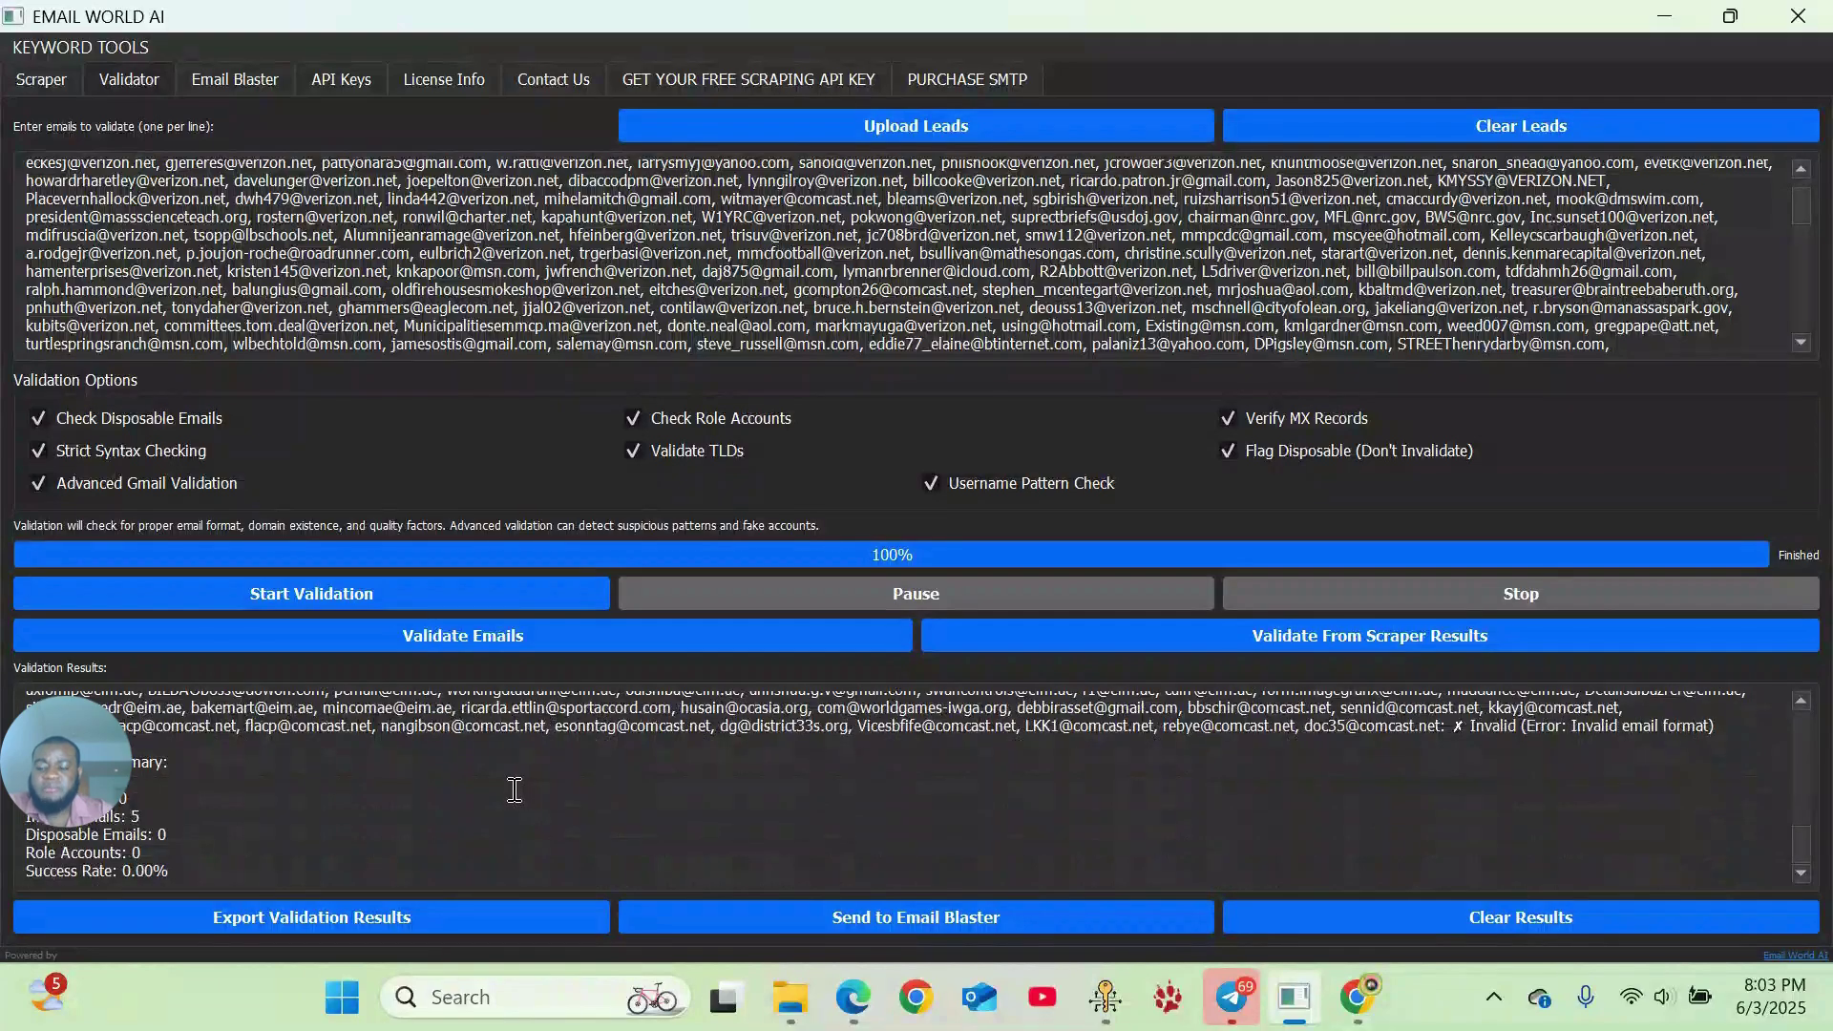
pyautogui.scroll(2, 473, 792)
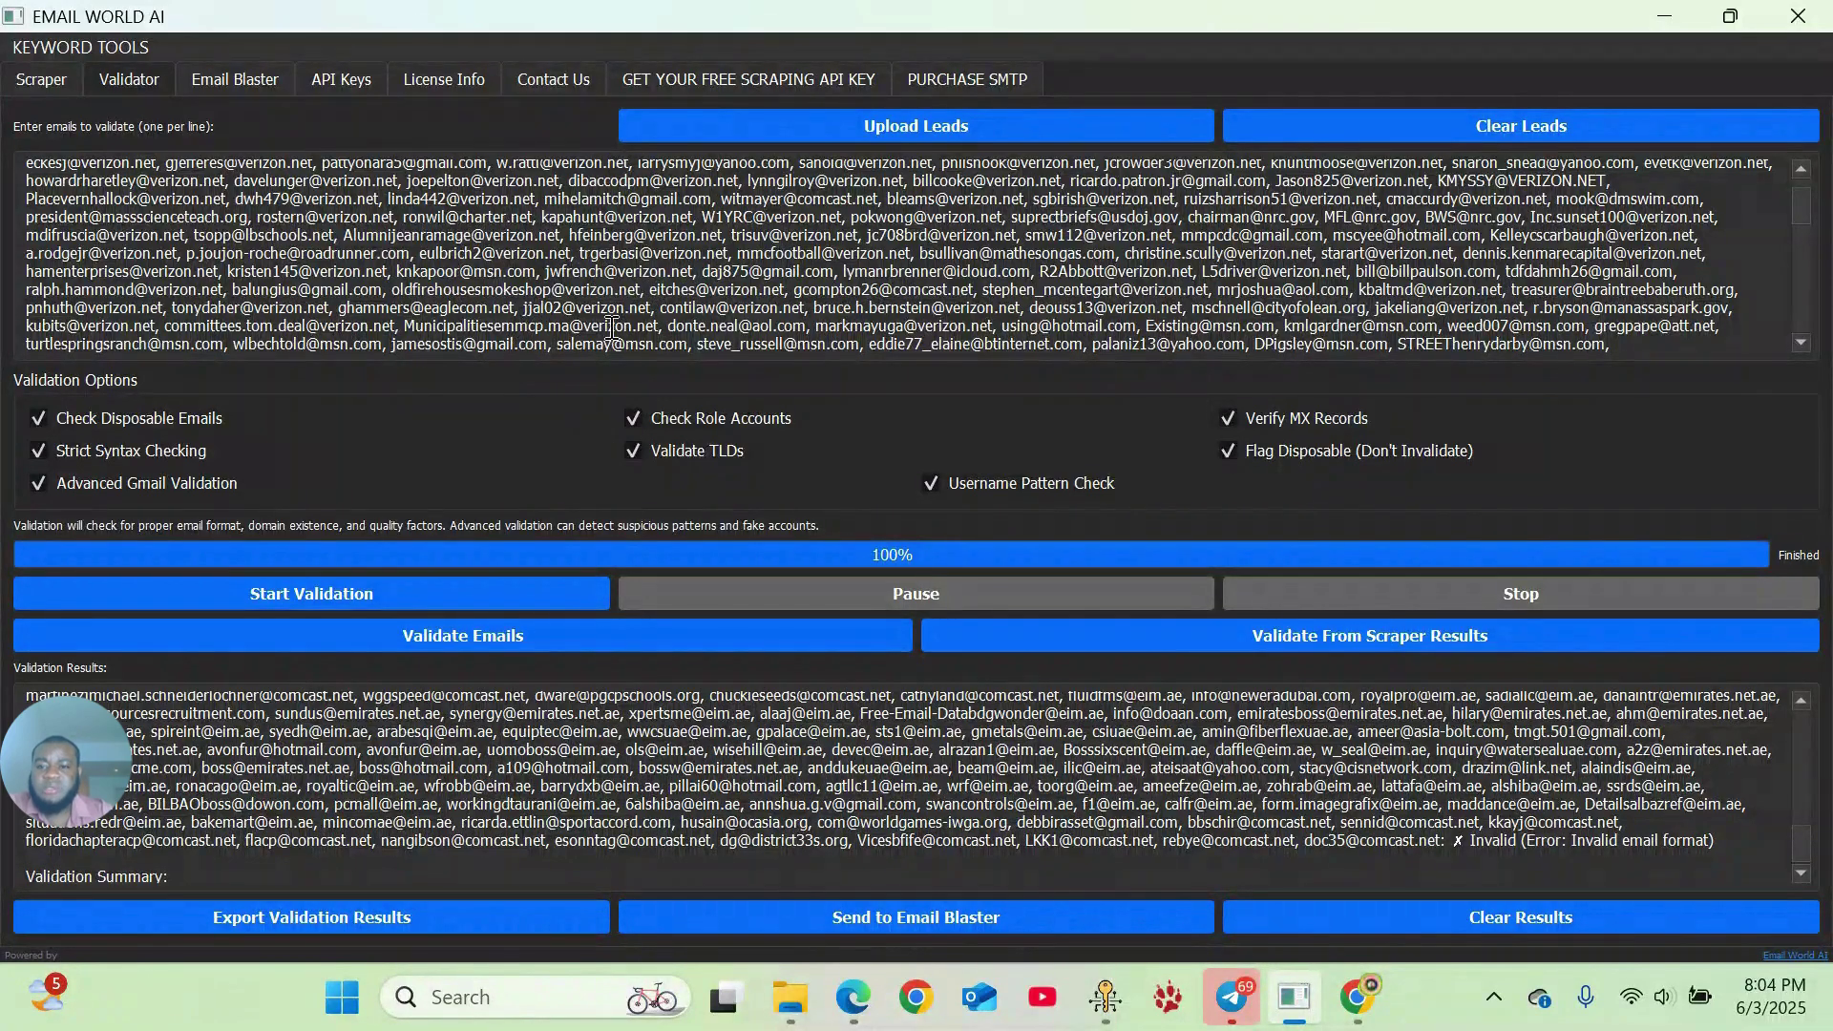
pyautogui.scroll(-2, 701, 279)
pyautogui.scroll(-2, 170, 788)
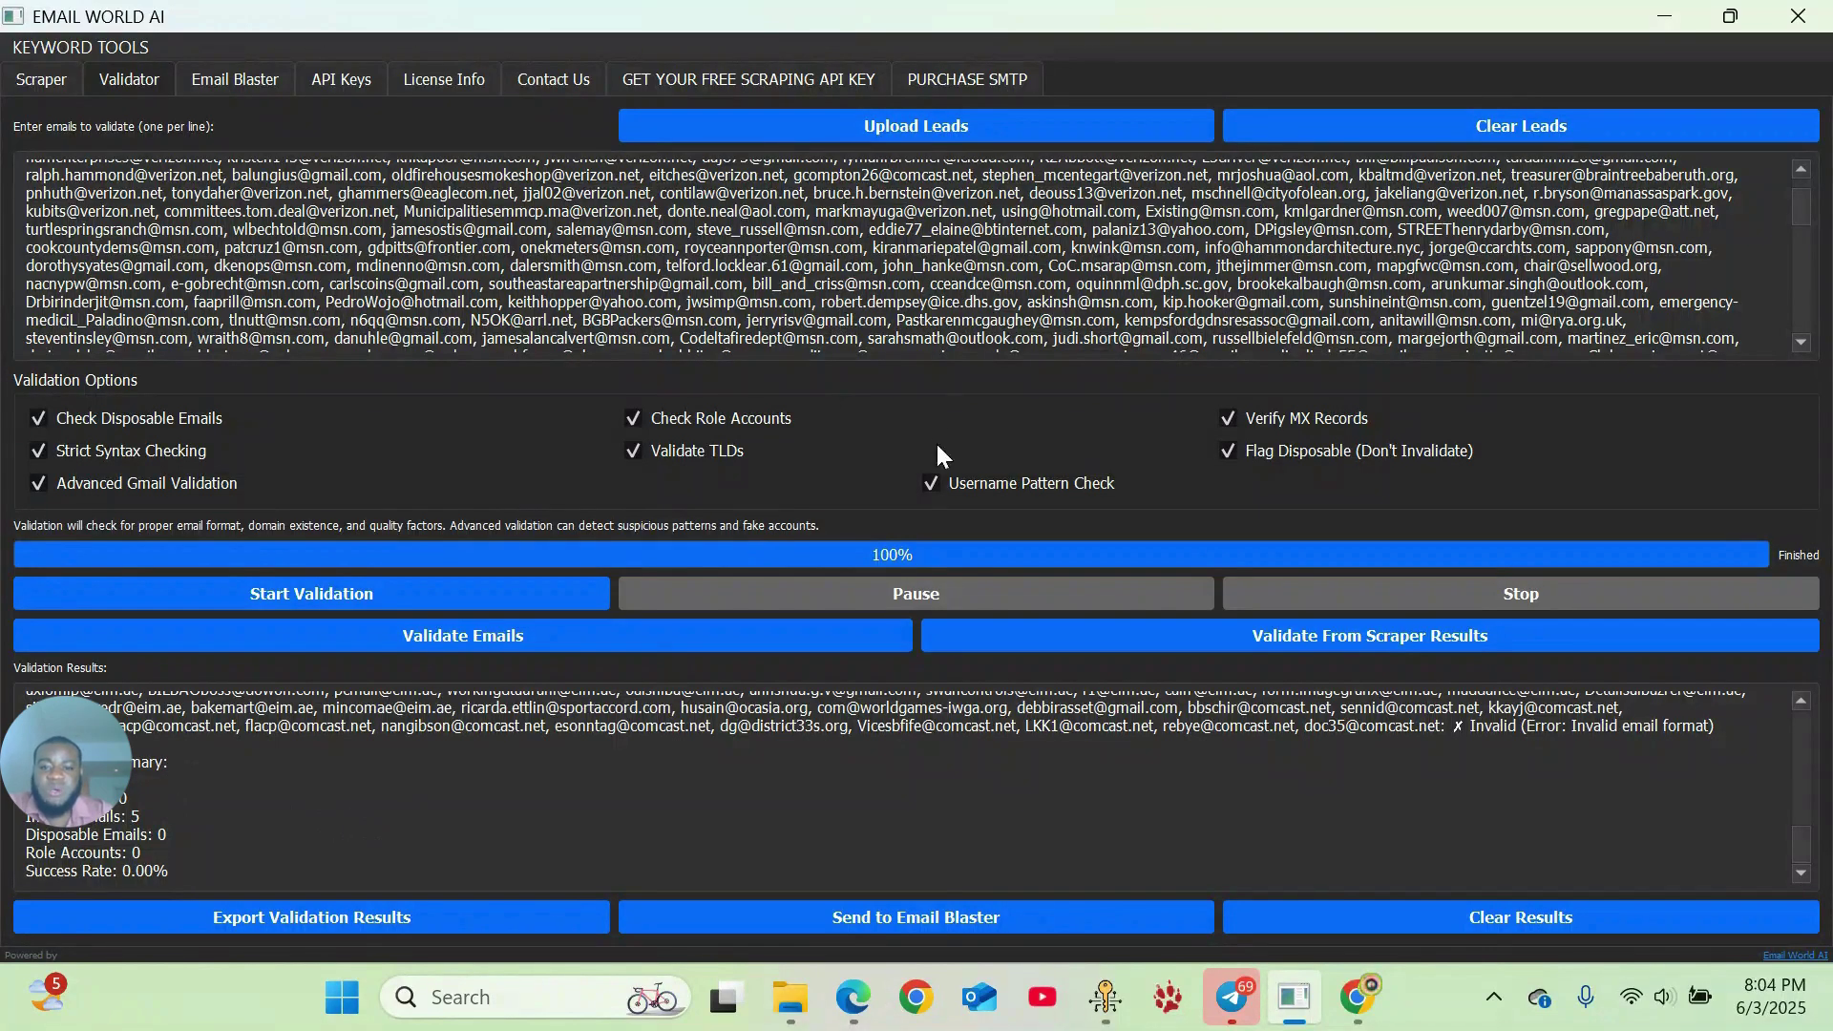
pyautogui.moveTo(853, 997)
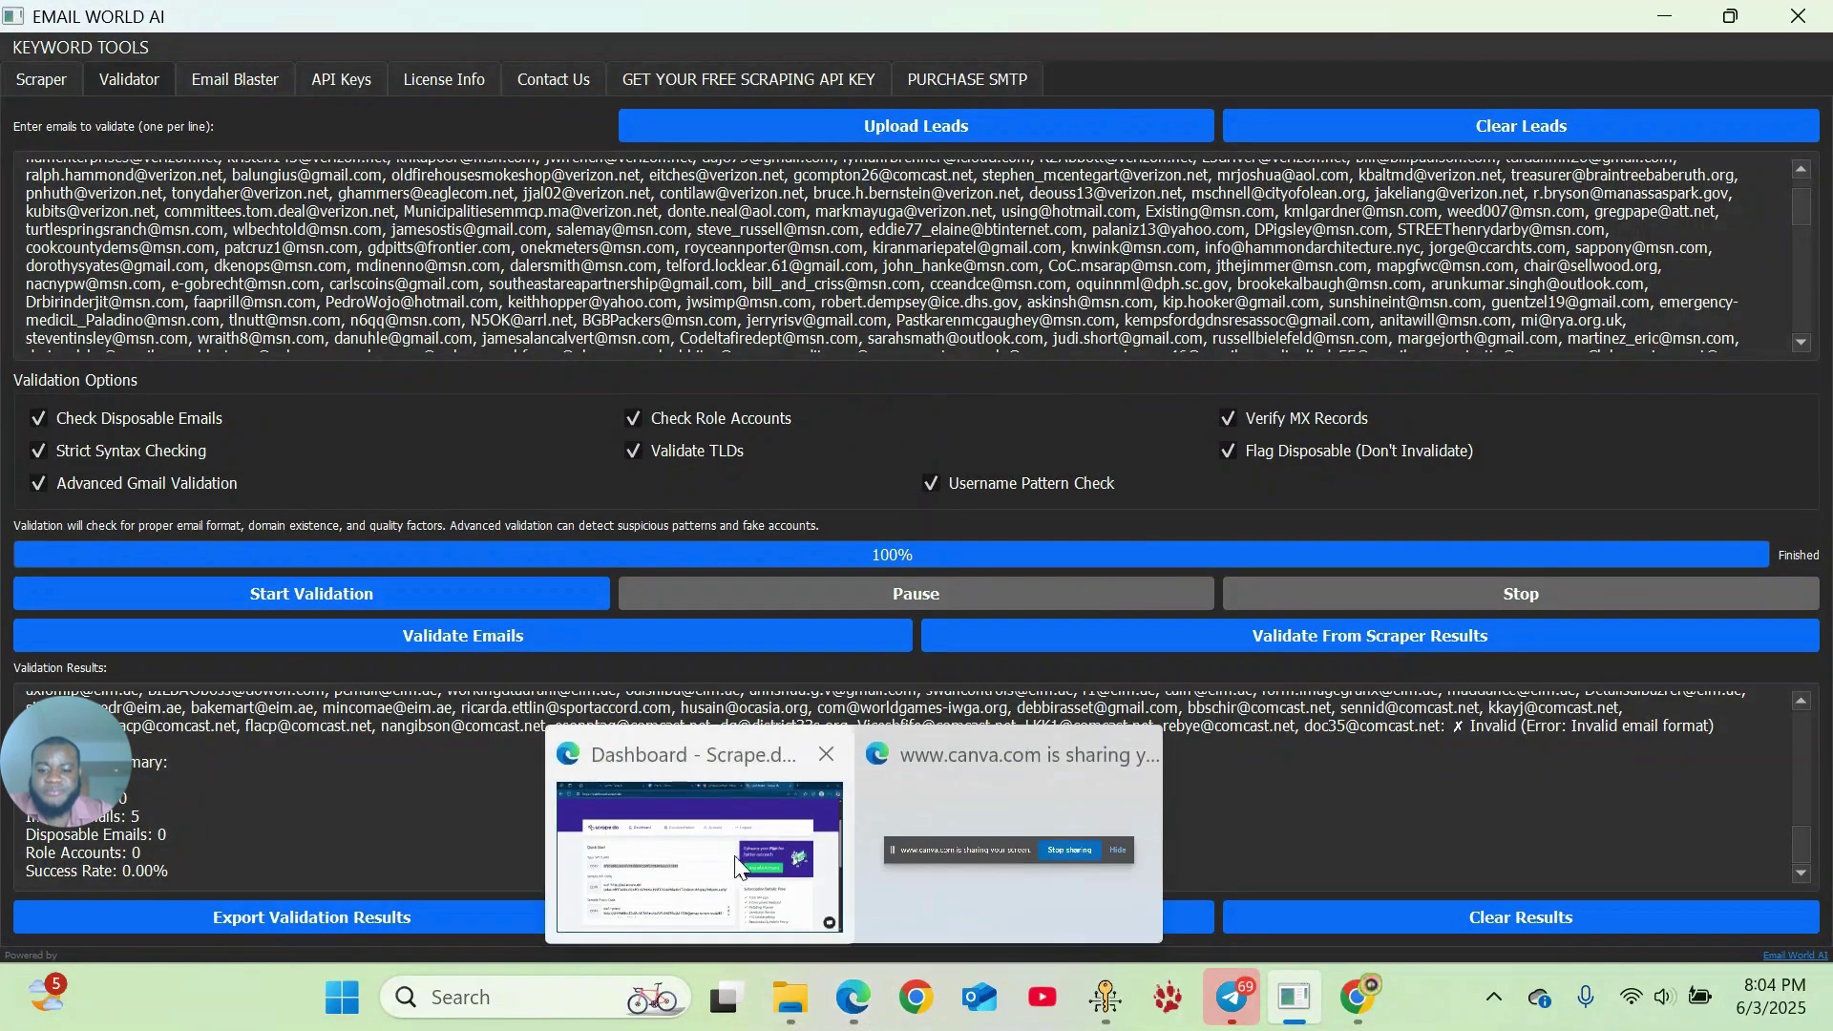
pyautogui.click(707, 865)
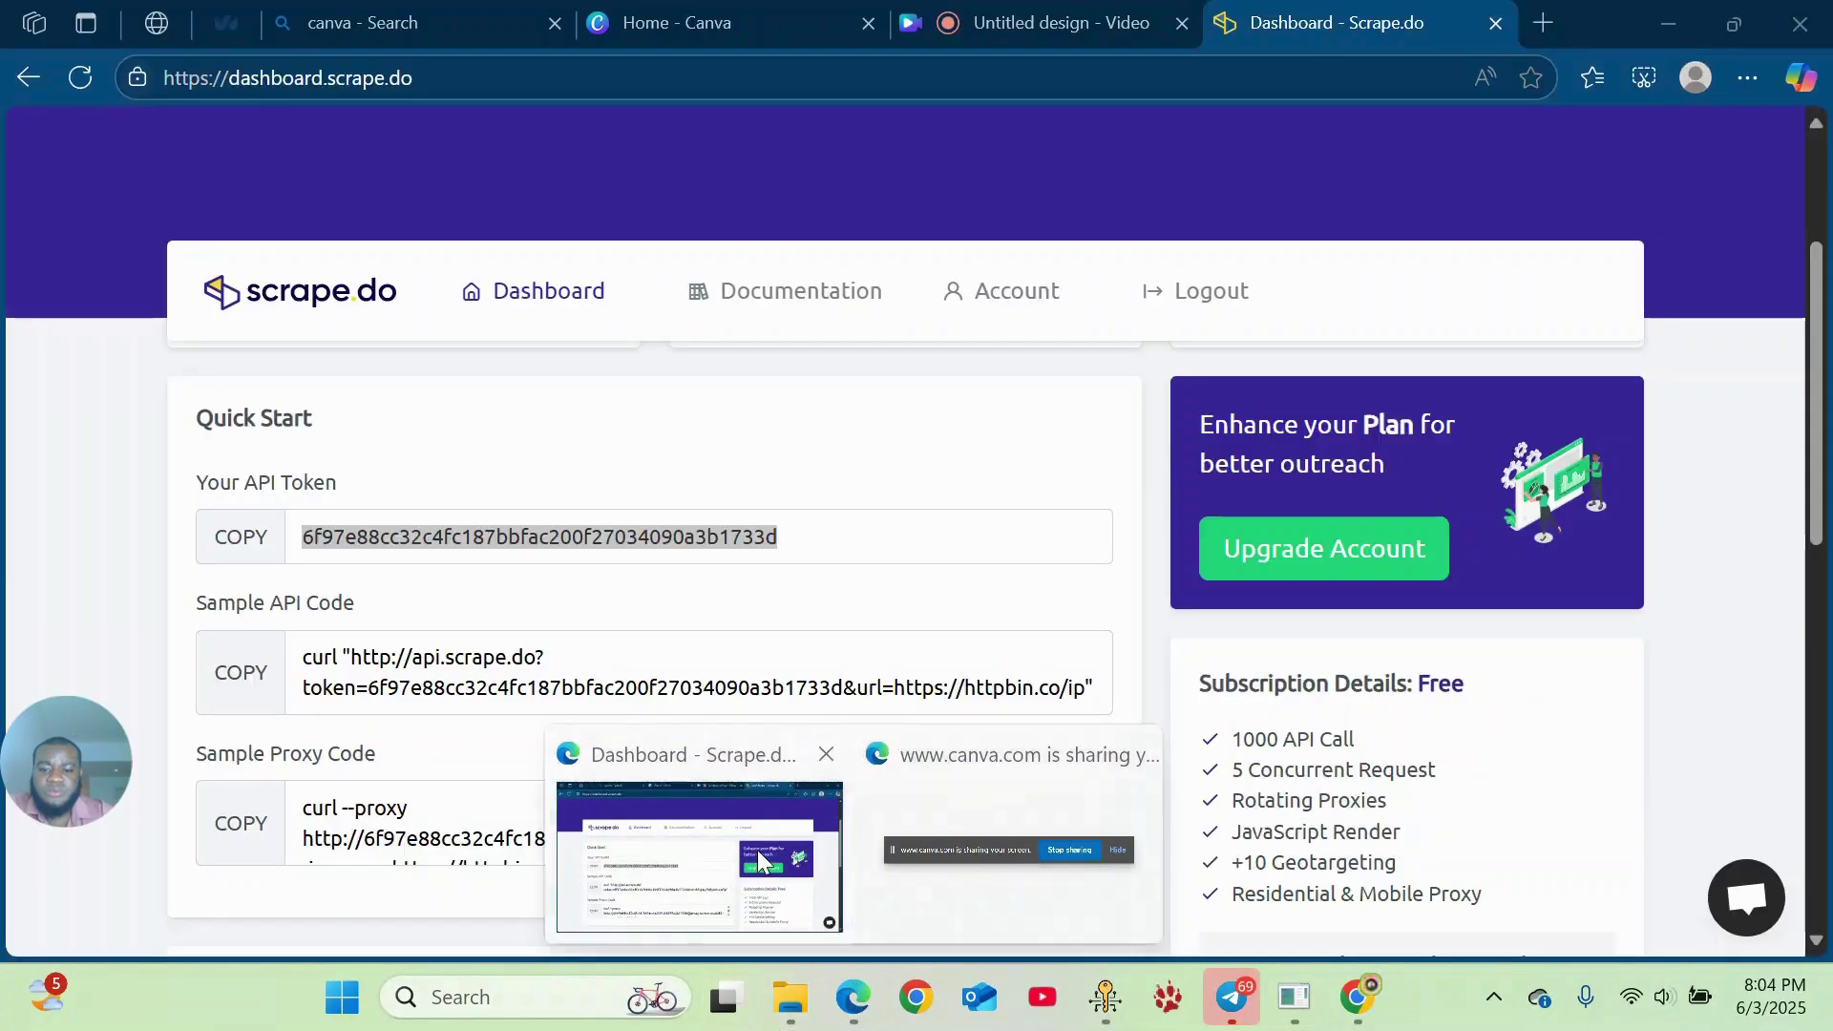
pyautogui.click(758, 850)
pyautogui.click(1012, 19)
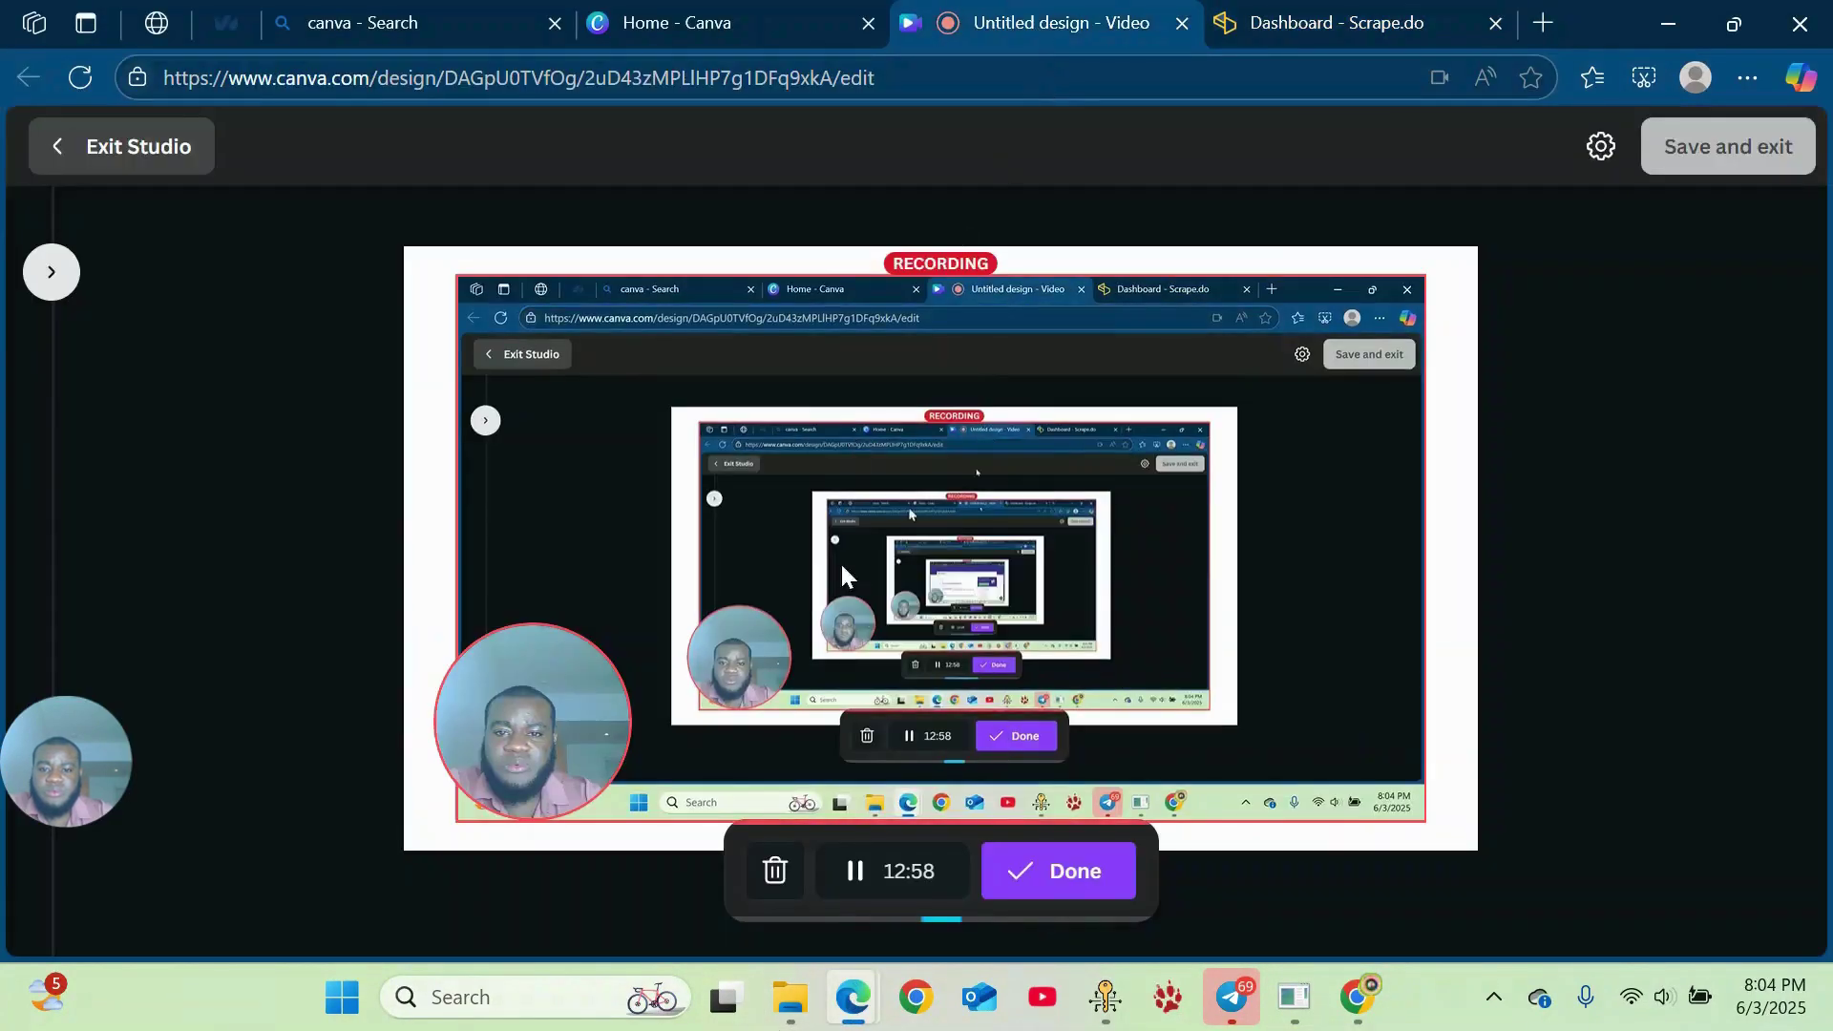
pyautogui.click(853, 871)
pyautogui.click(902, 870)
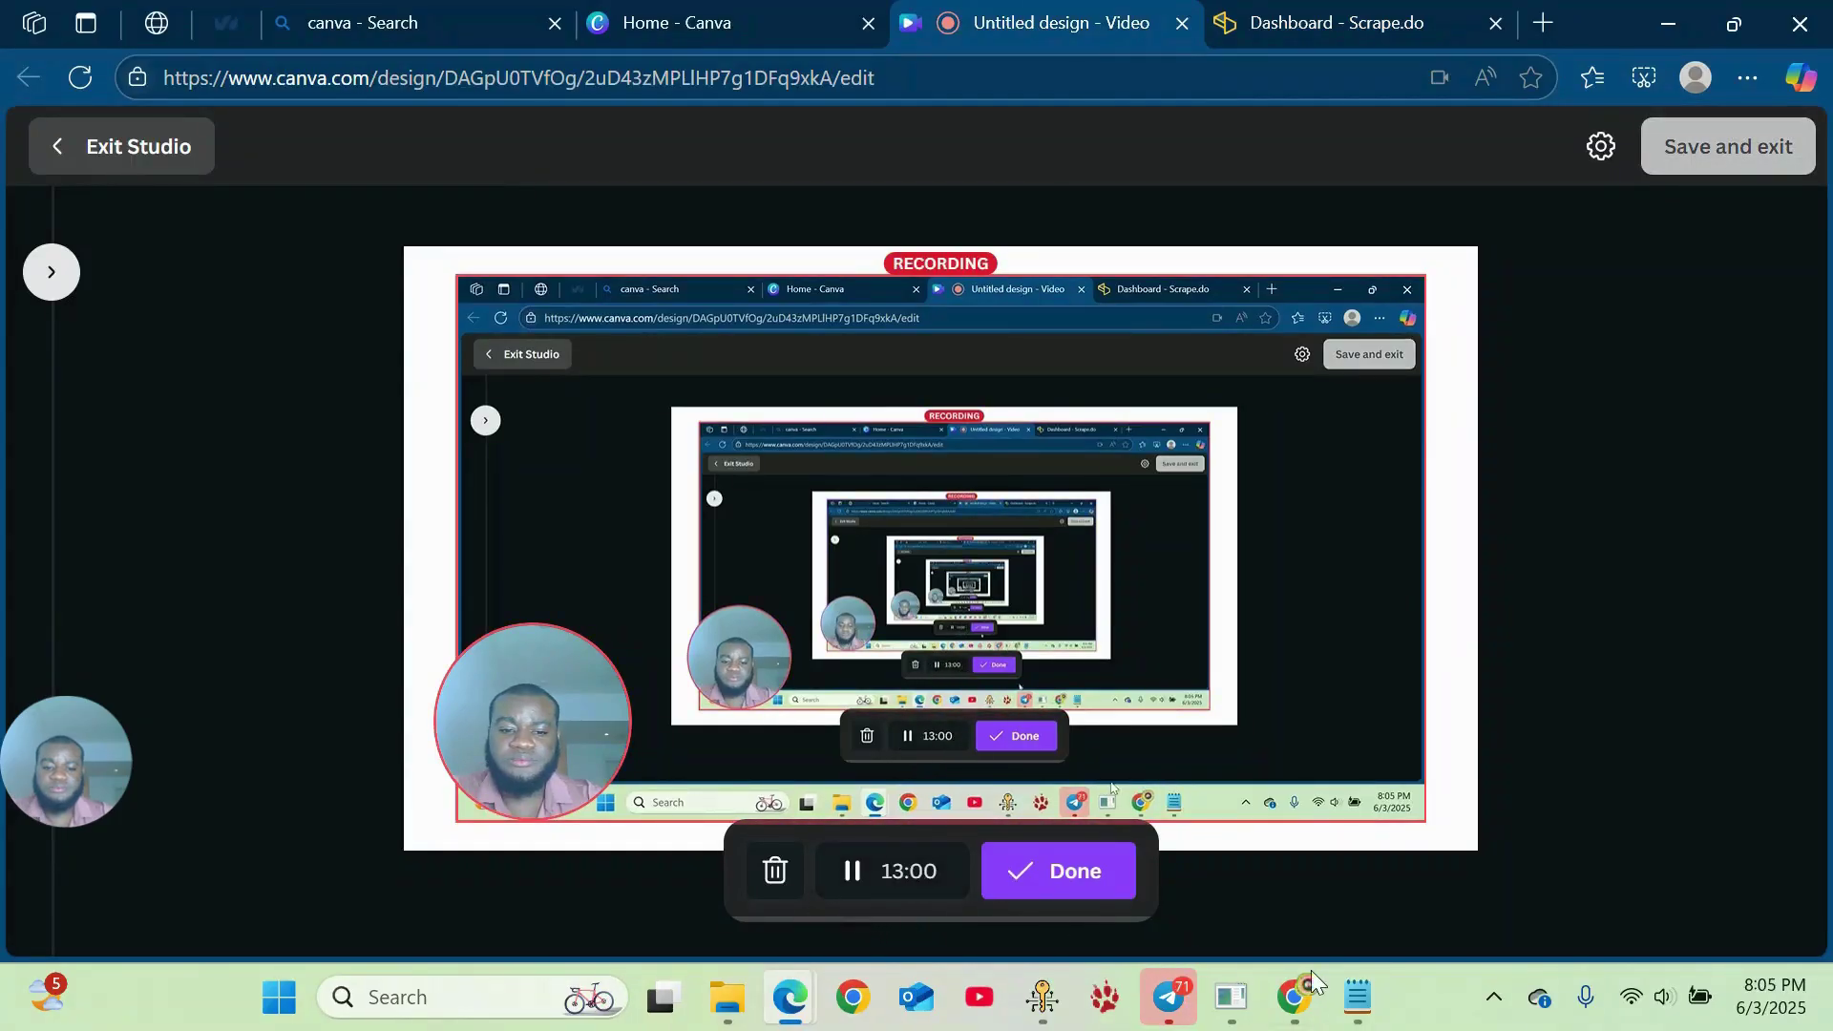
# - Switch to Notepad and examine how the email addresses are separated throughout the "4k top positions in the companies leads" file
pyautogui.click(1353, 1000)
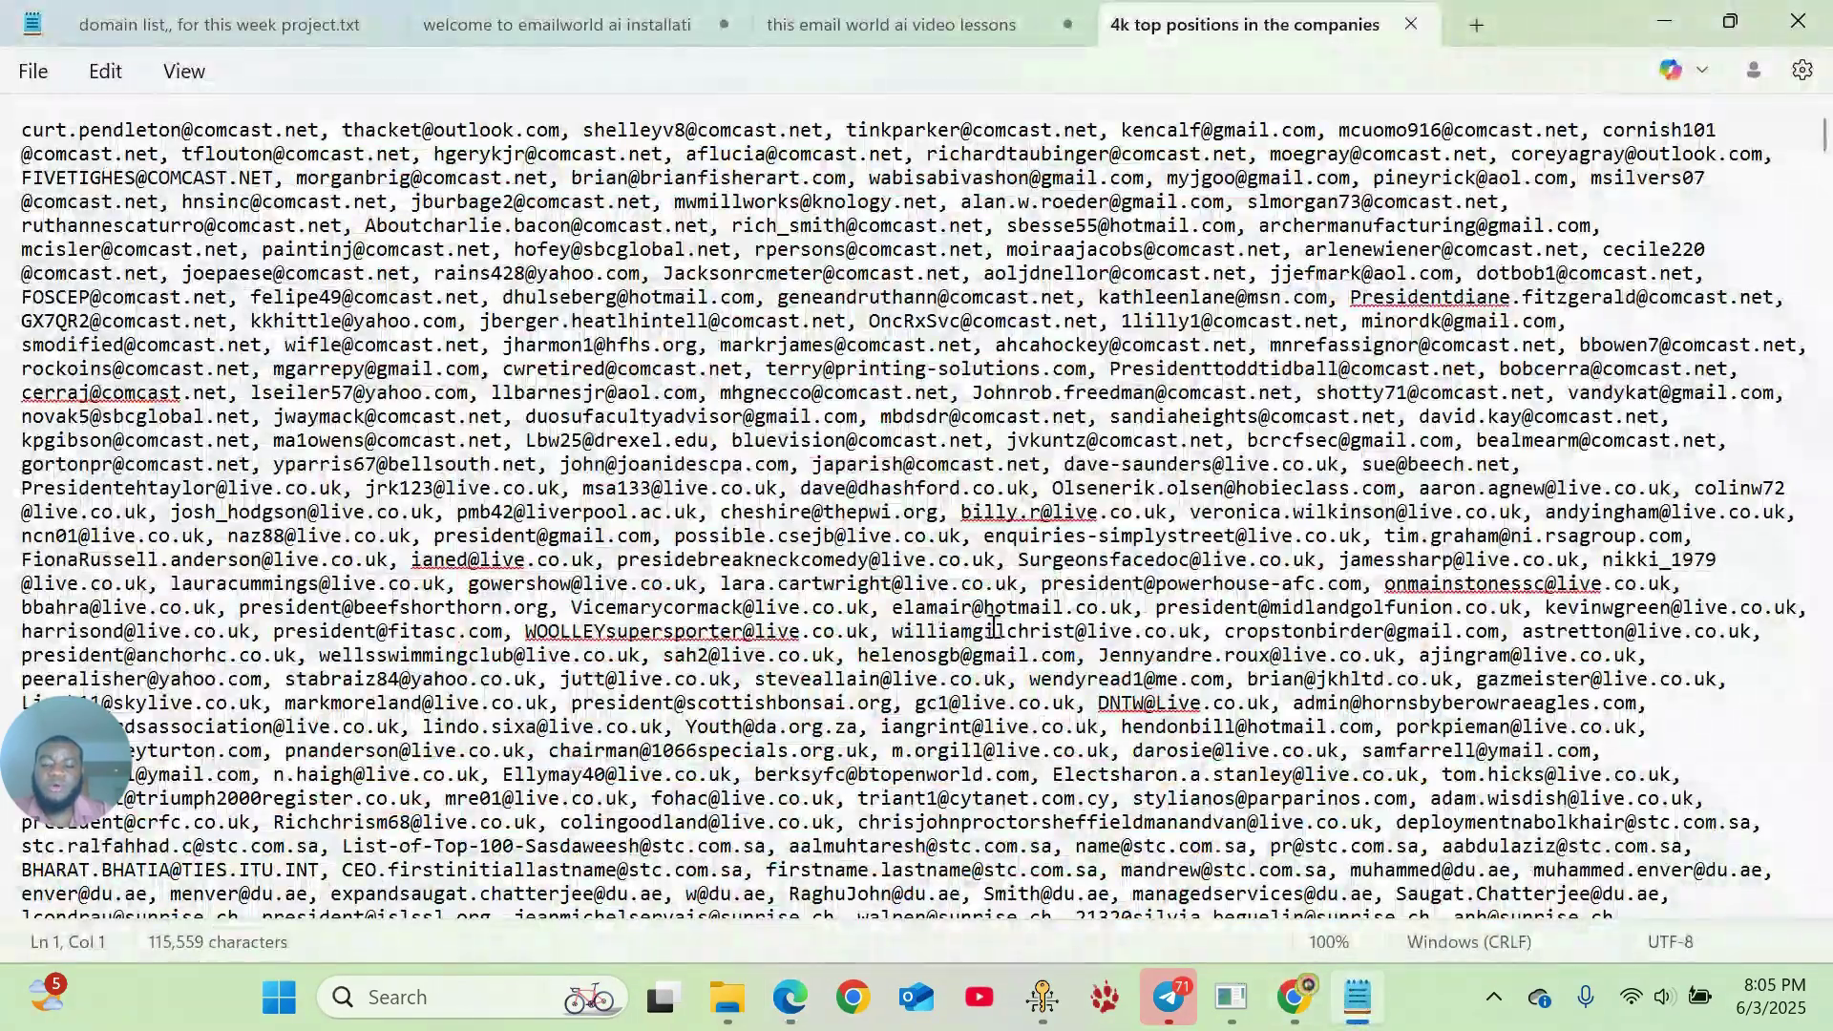
pyautogui.scroll(-20, 1032, 477)
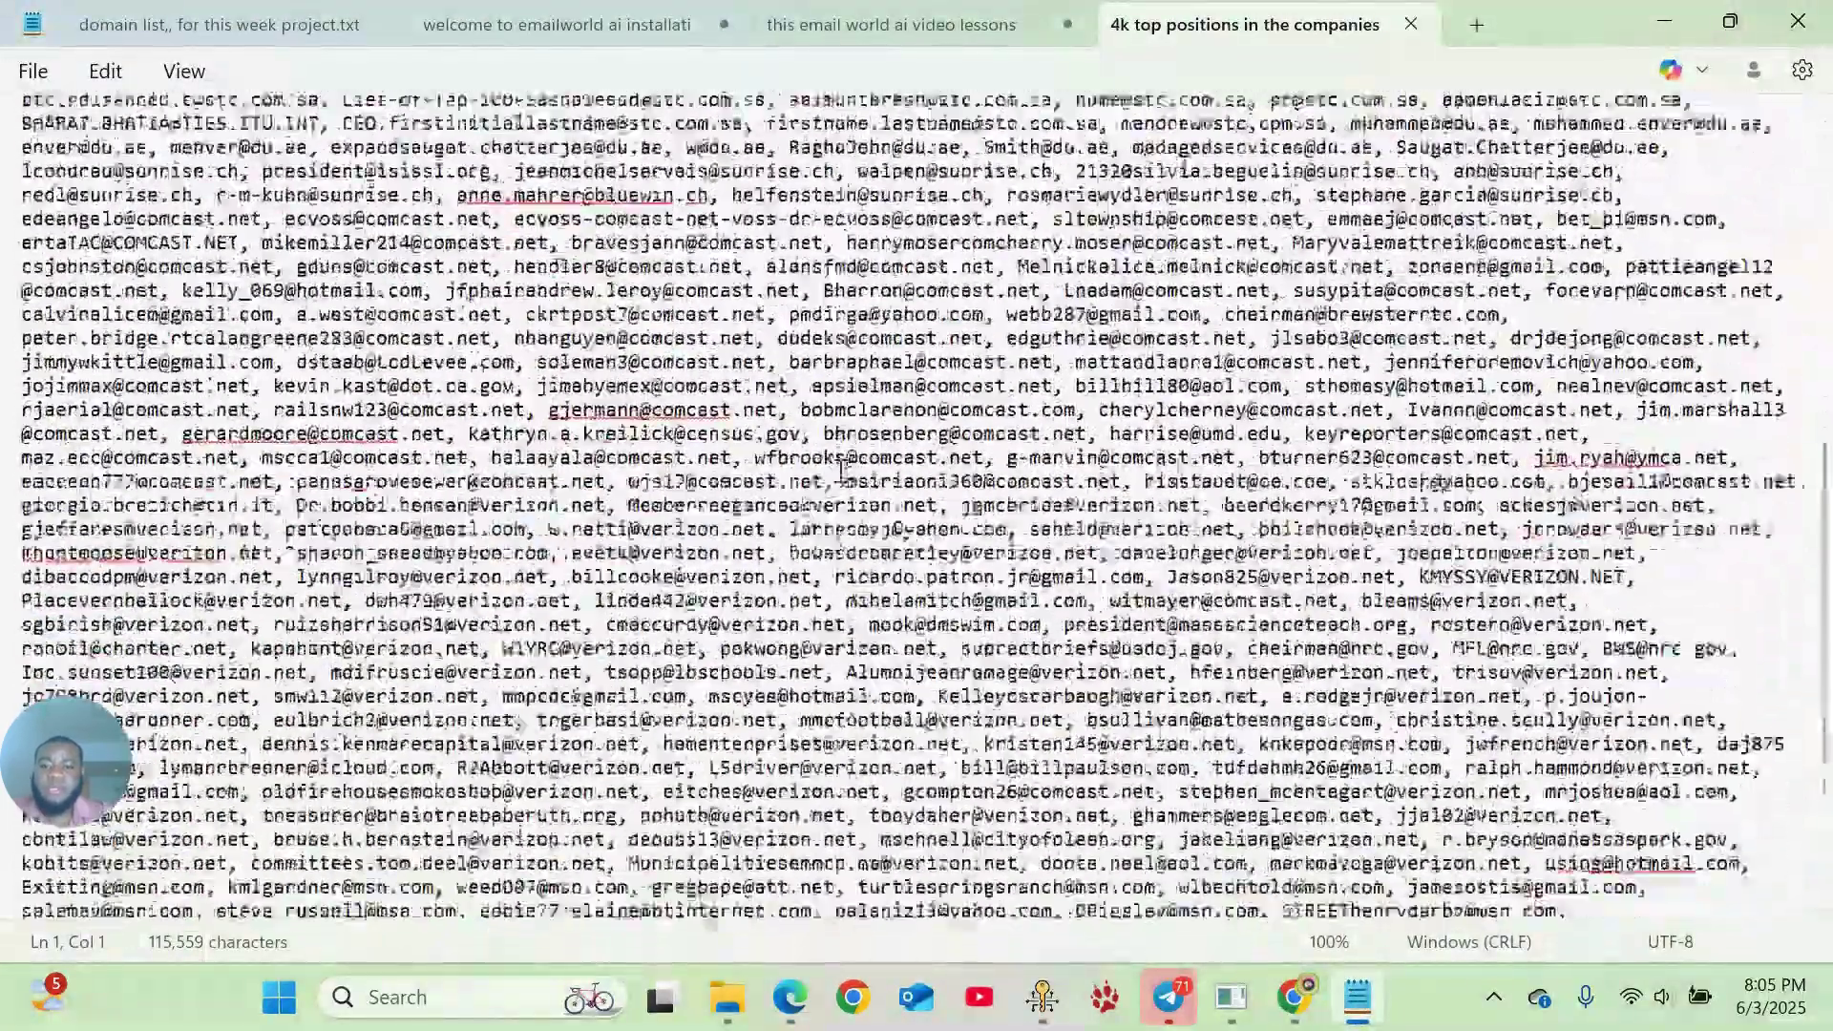
pyautogui.scroll(-15, 830, 503)
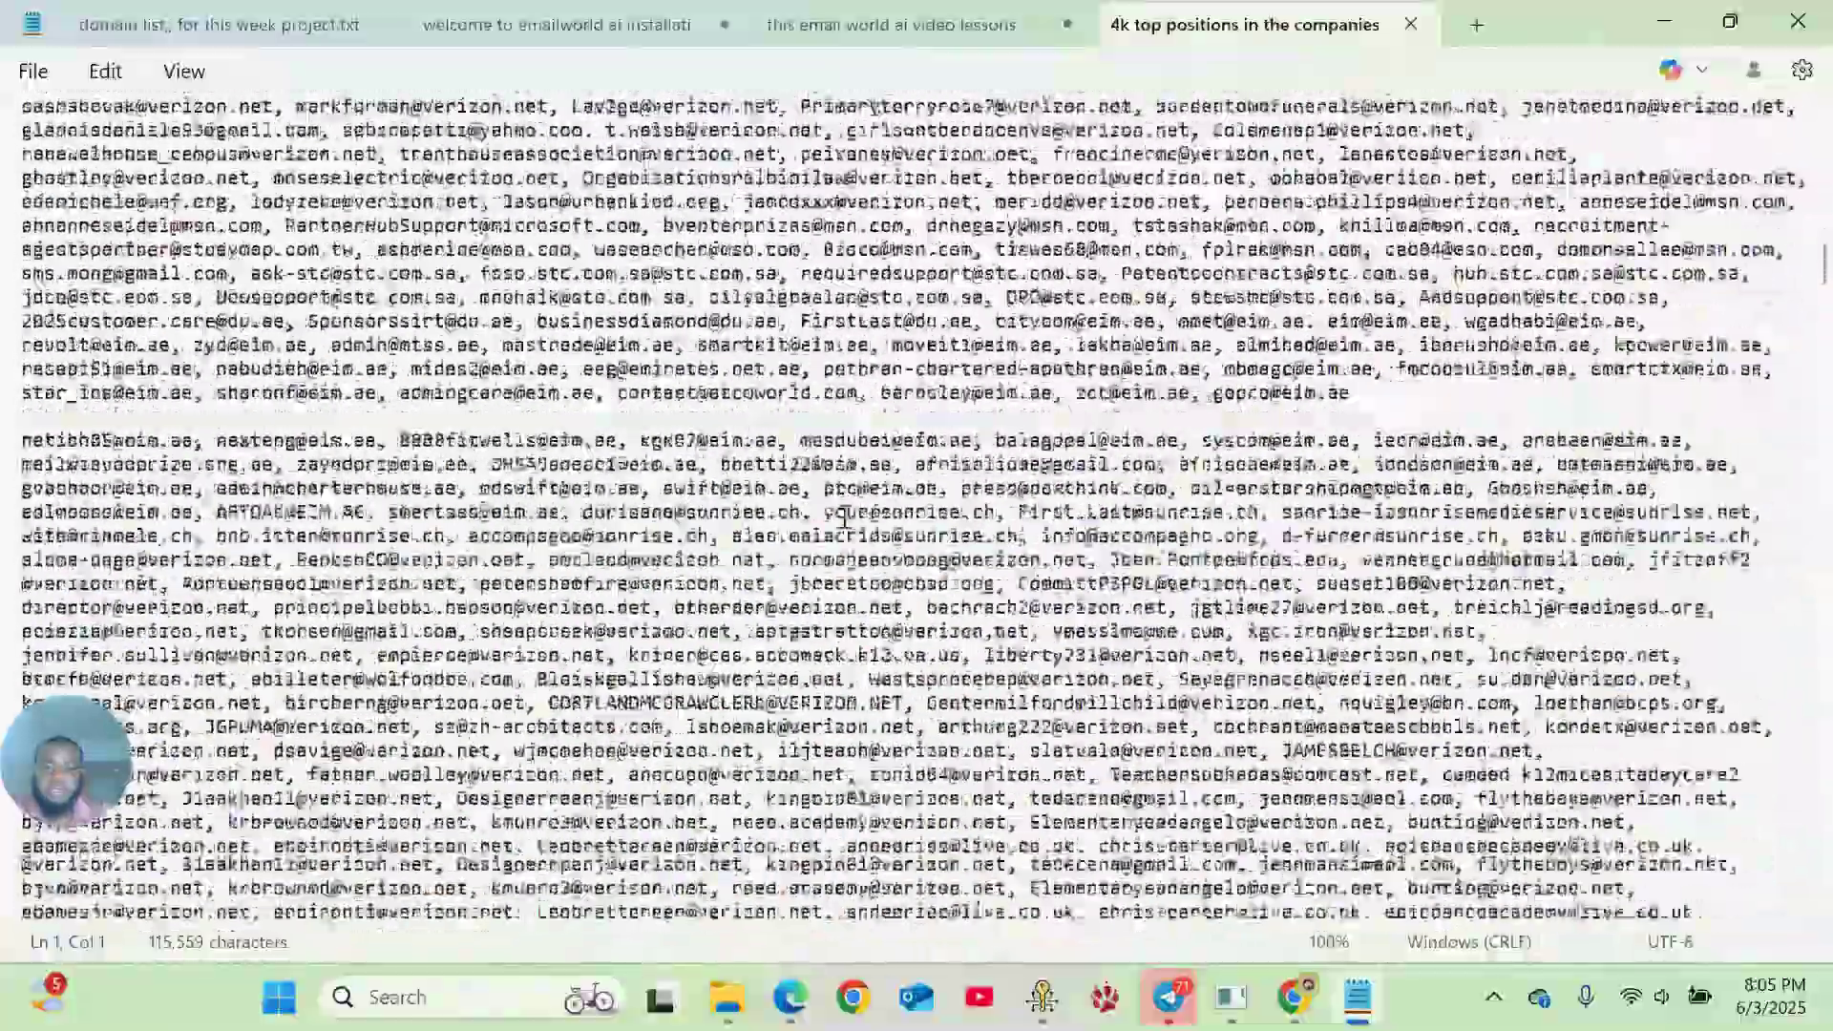
pyautogui.scroll(-15, 845, 520)
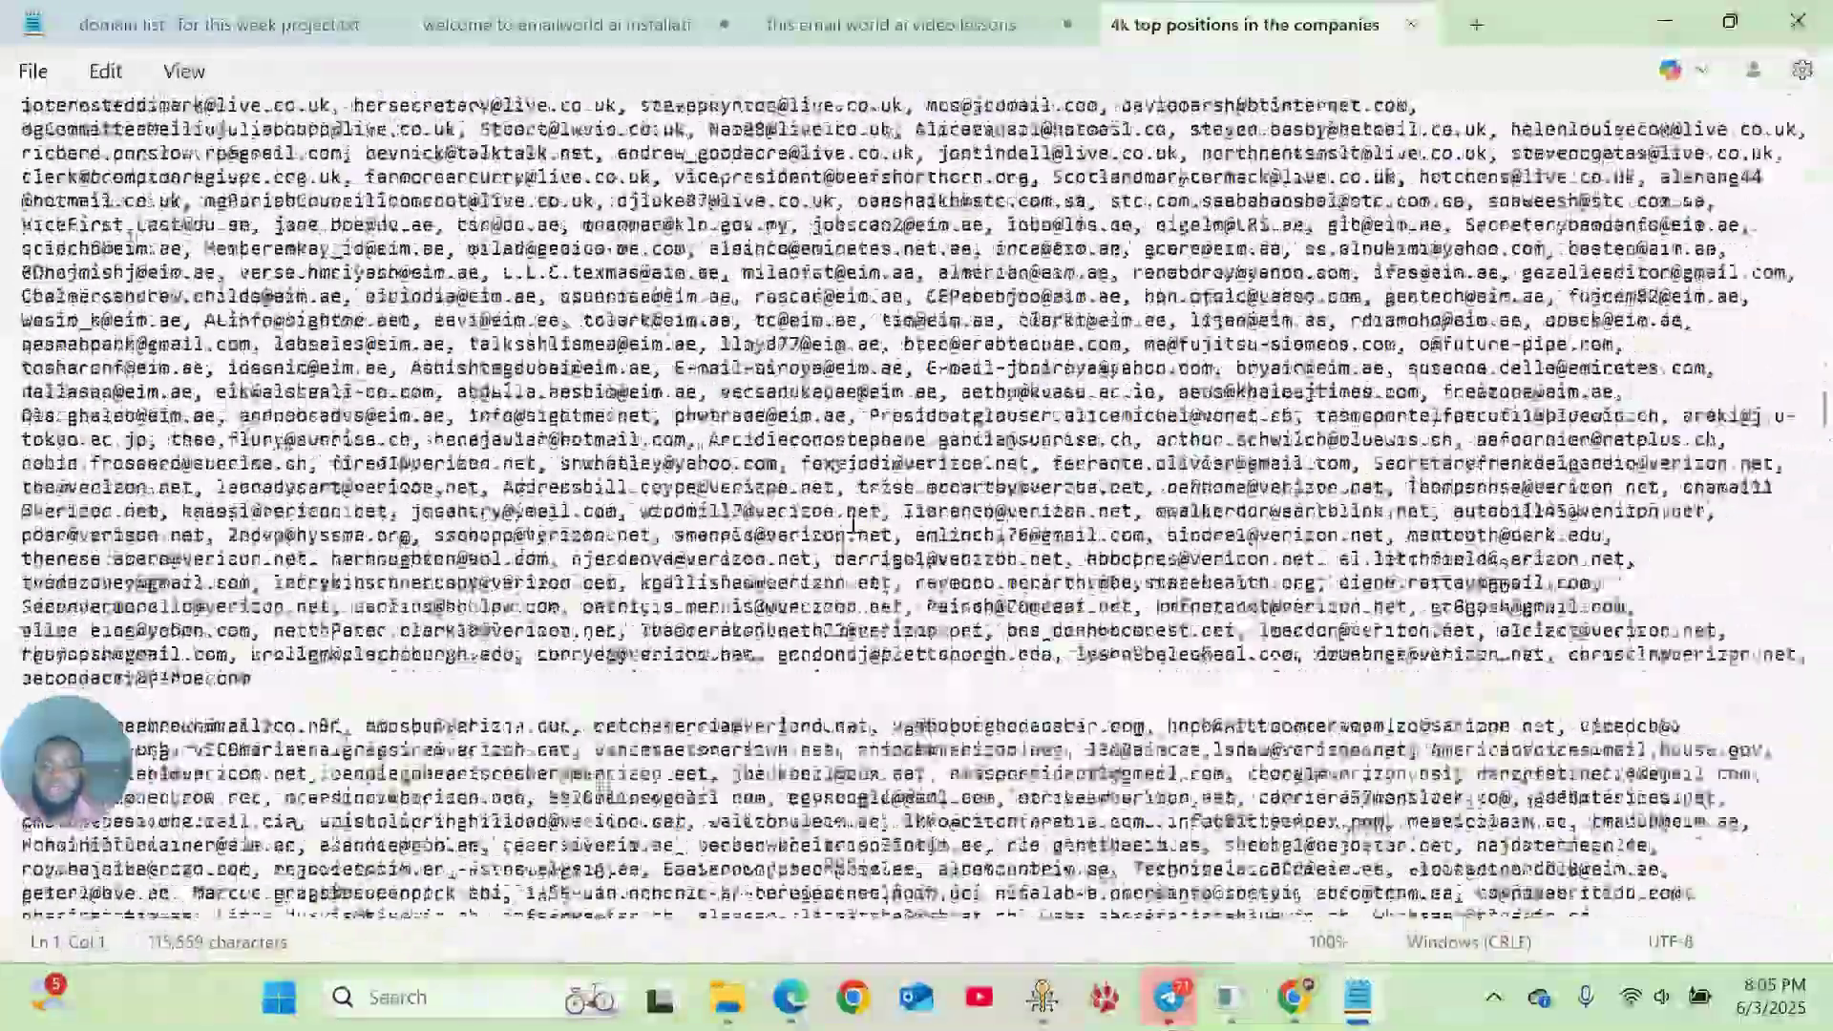
pyautogui.scroll(-15, 853, 520)
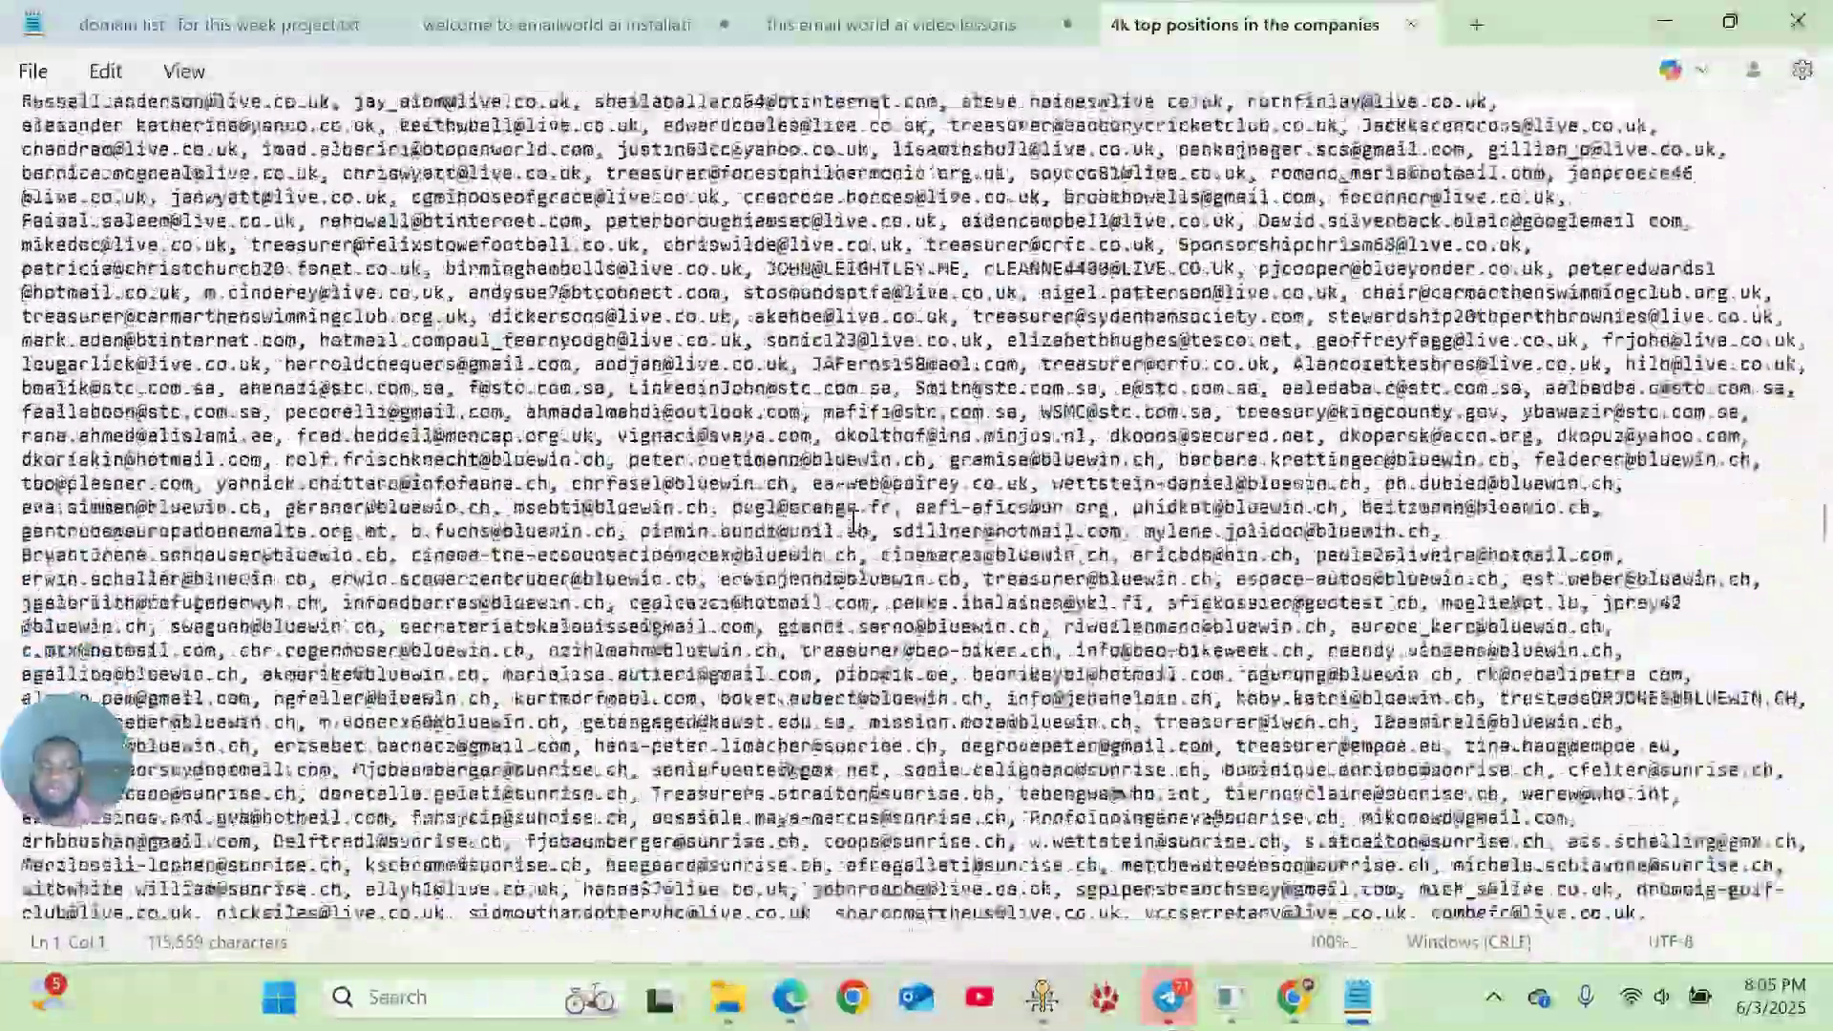
pyautogui.scroll(15, 853, 520)
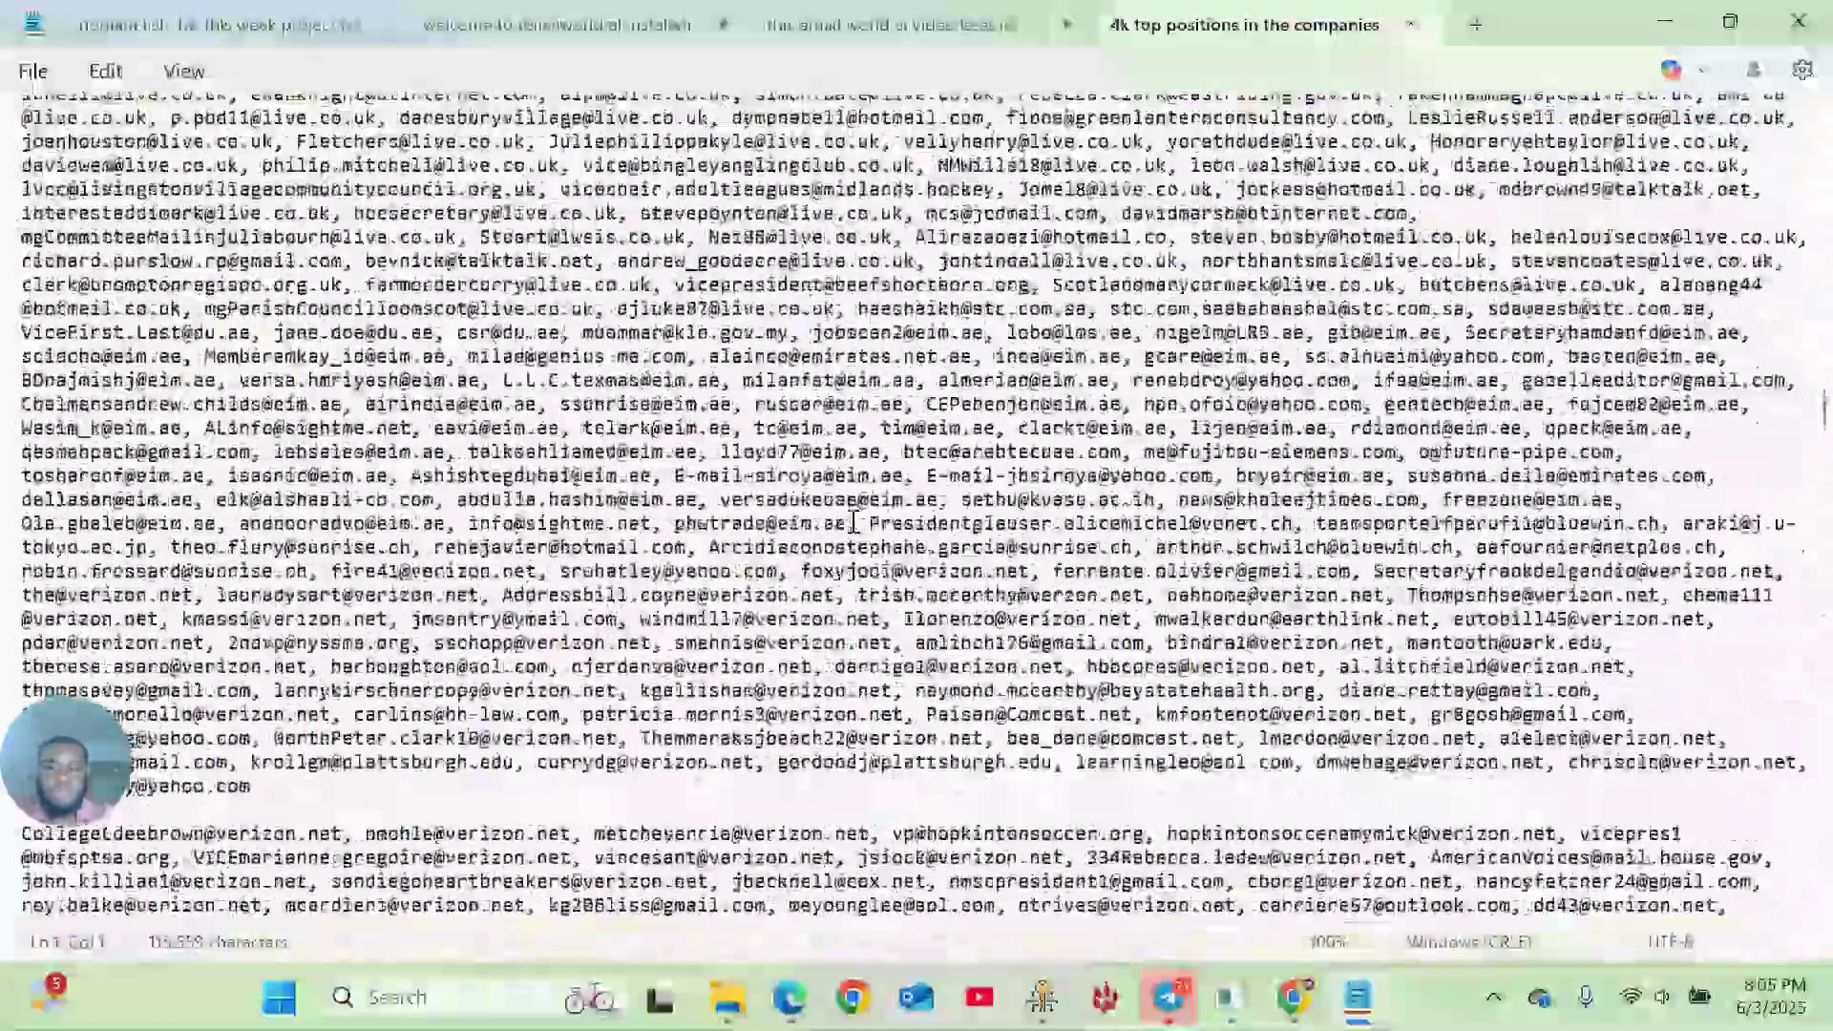
pyautogui.scroll(15, 852, 520)
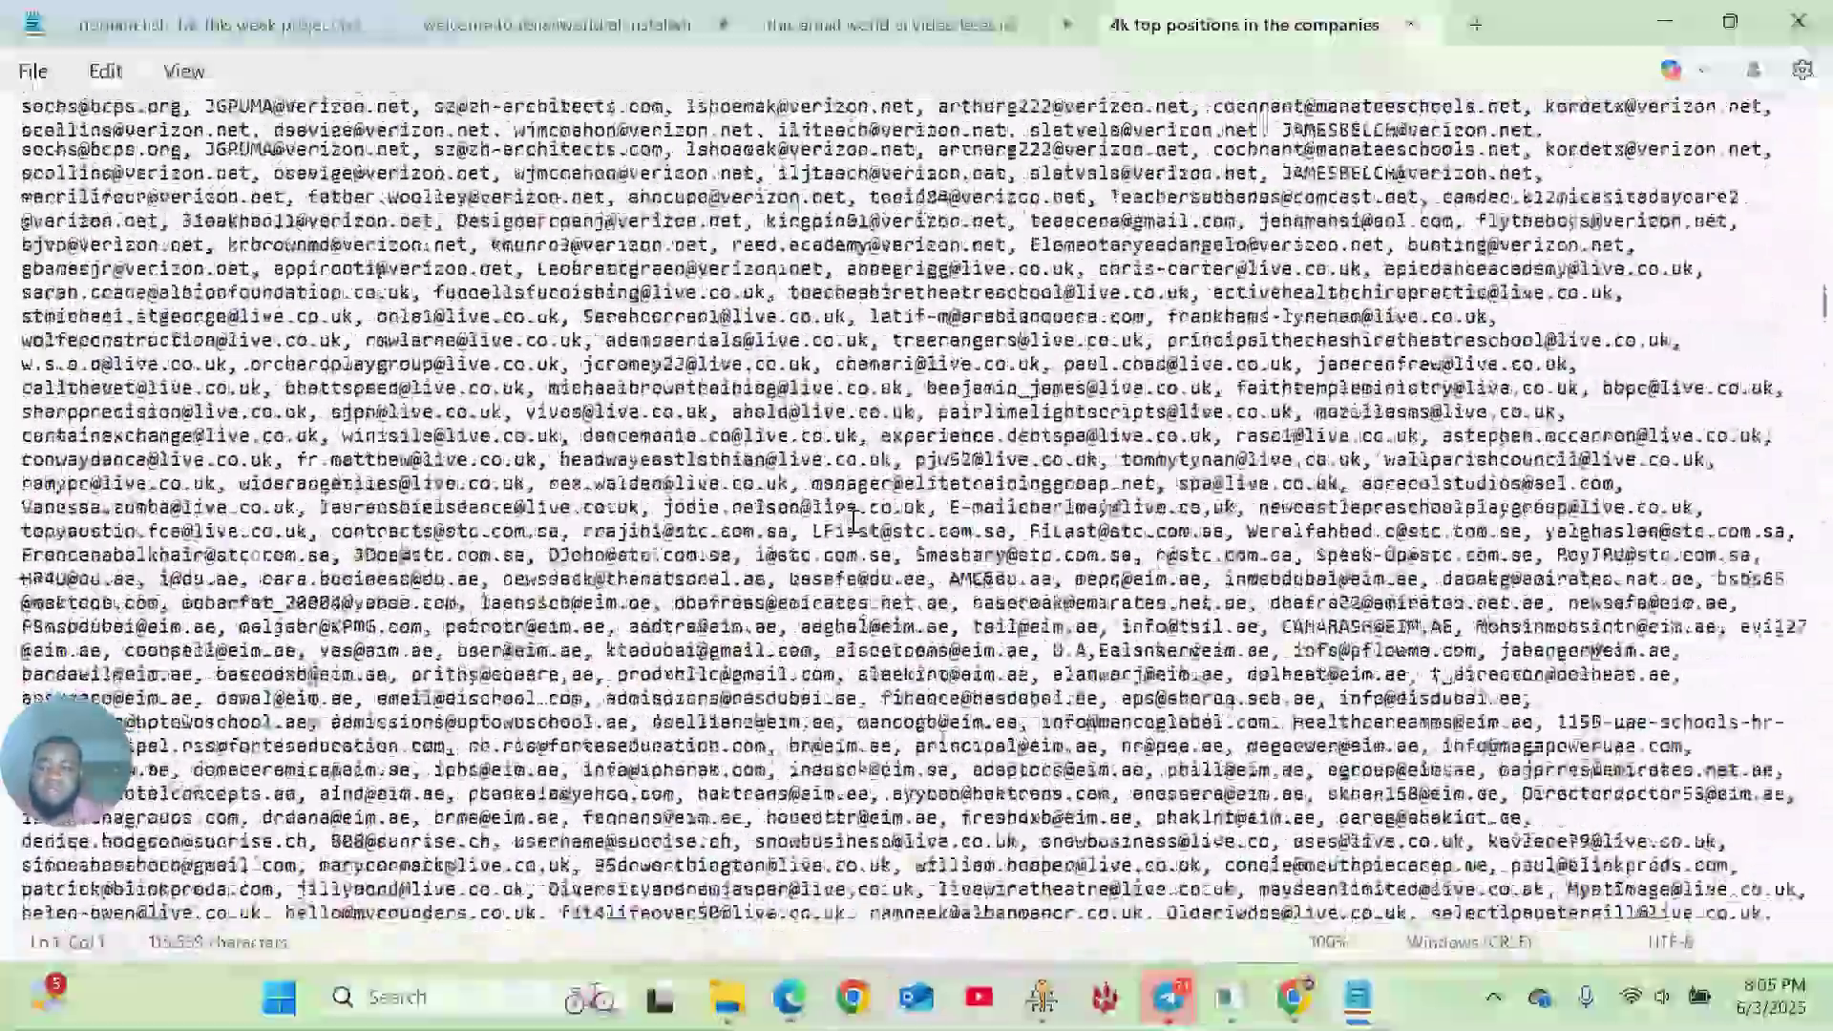
pyautogui.scroll(15, 852, 516)
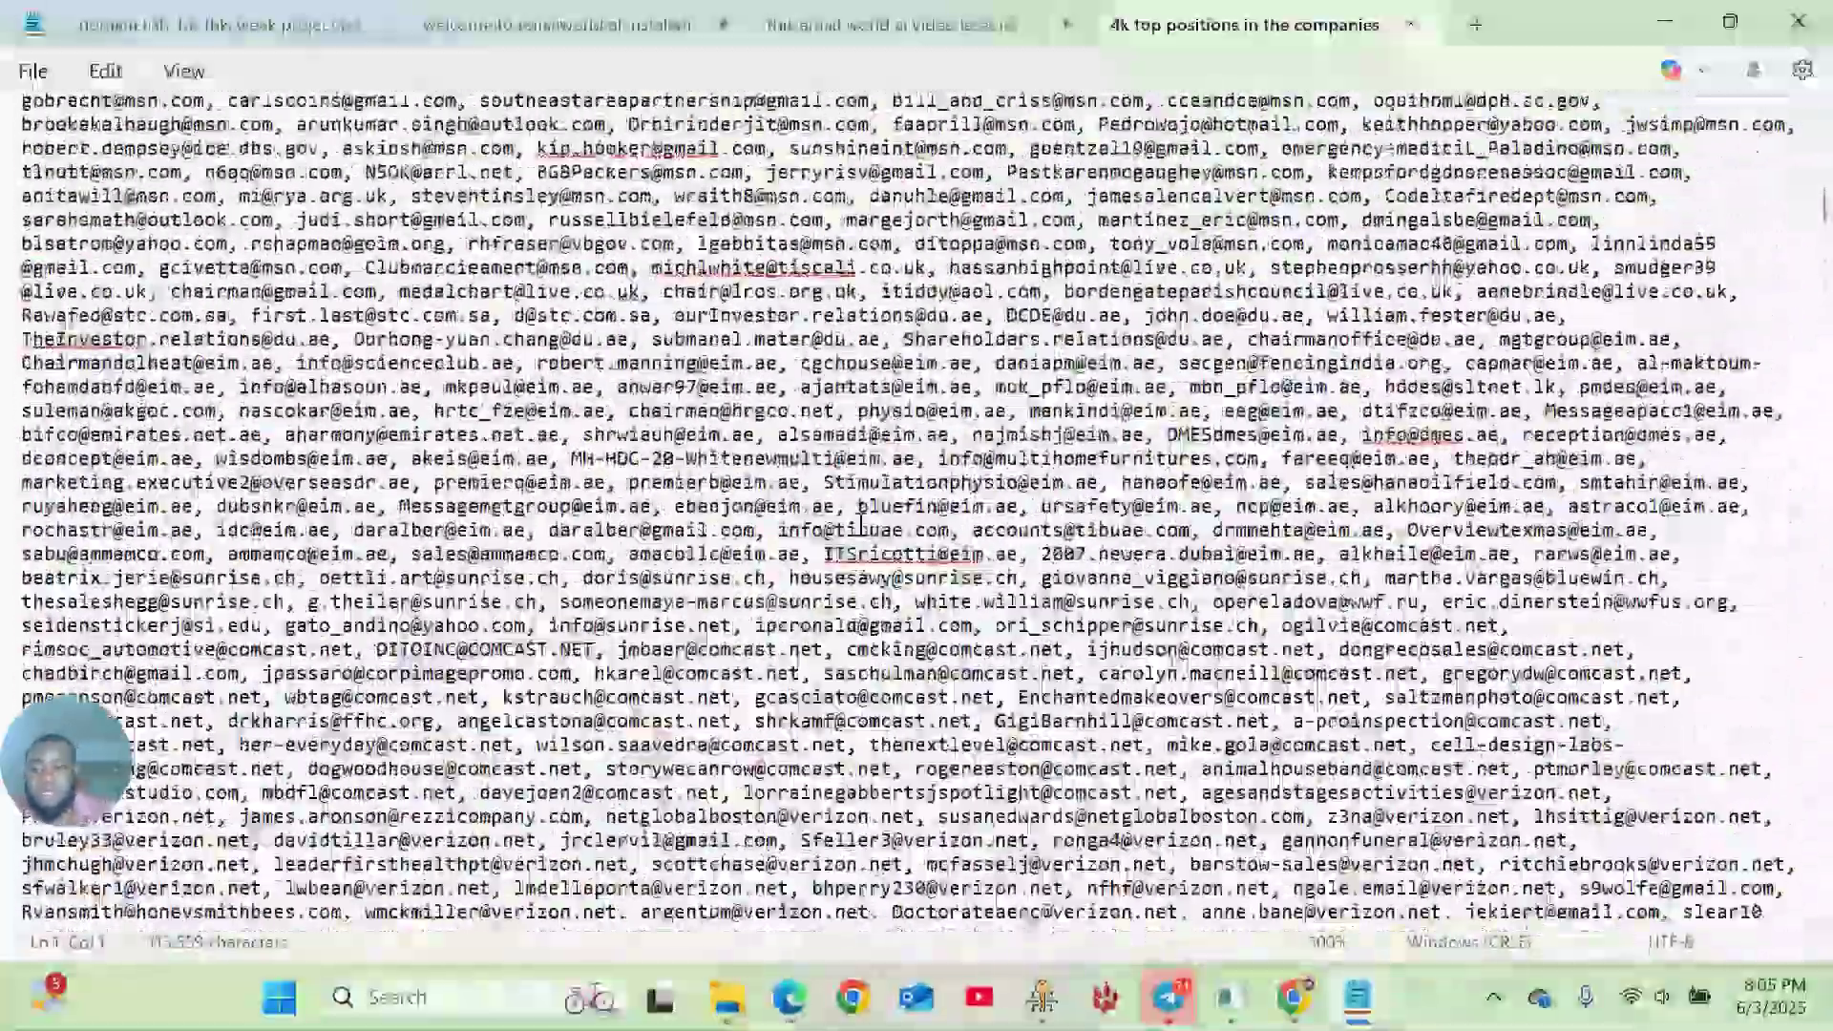
pyautogui.scroll(15, 862, 503)
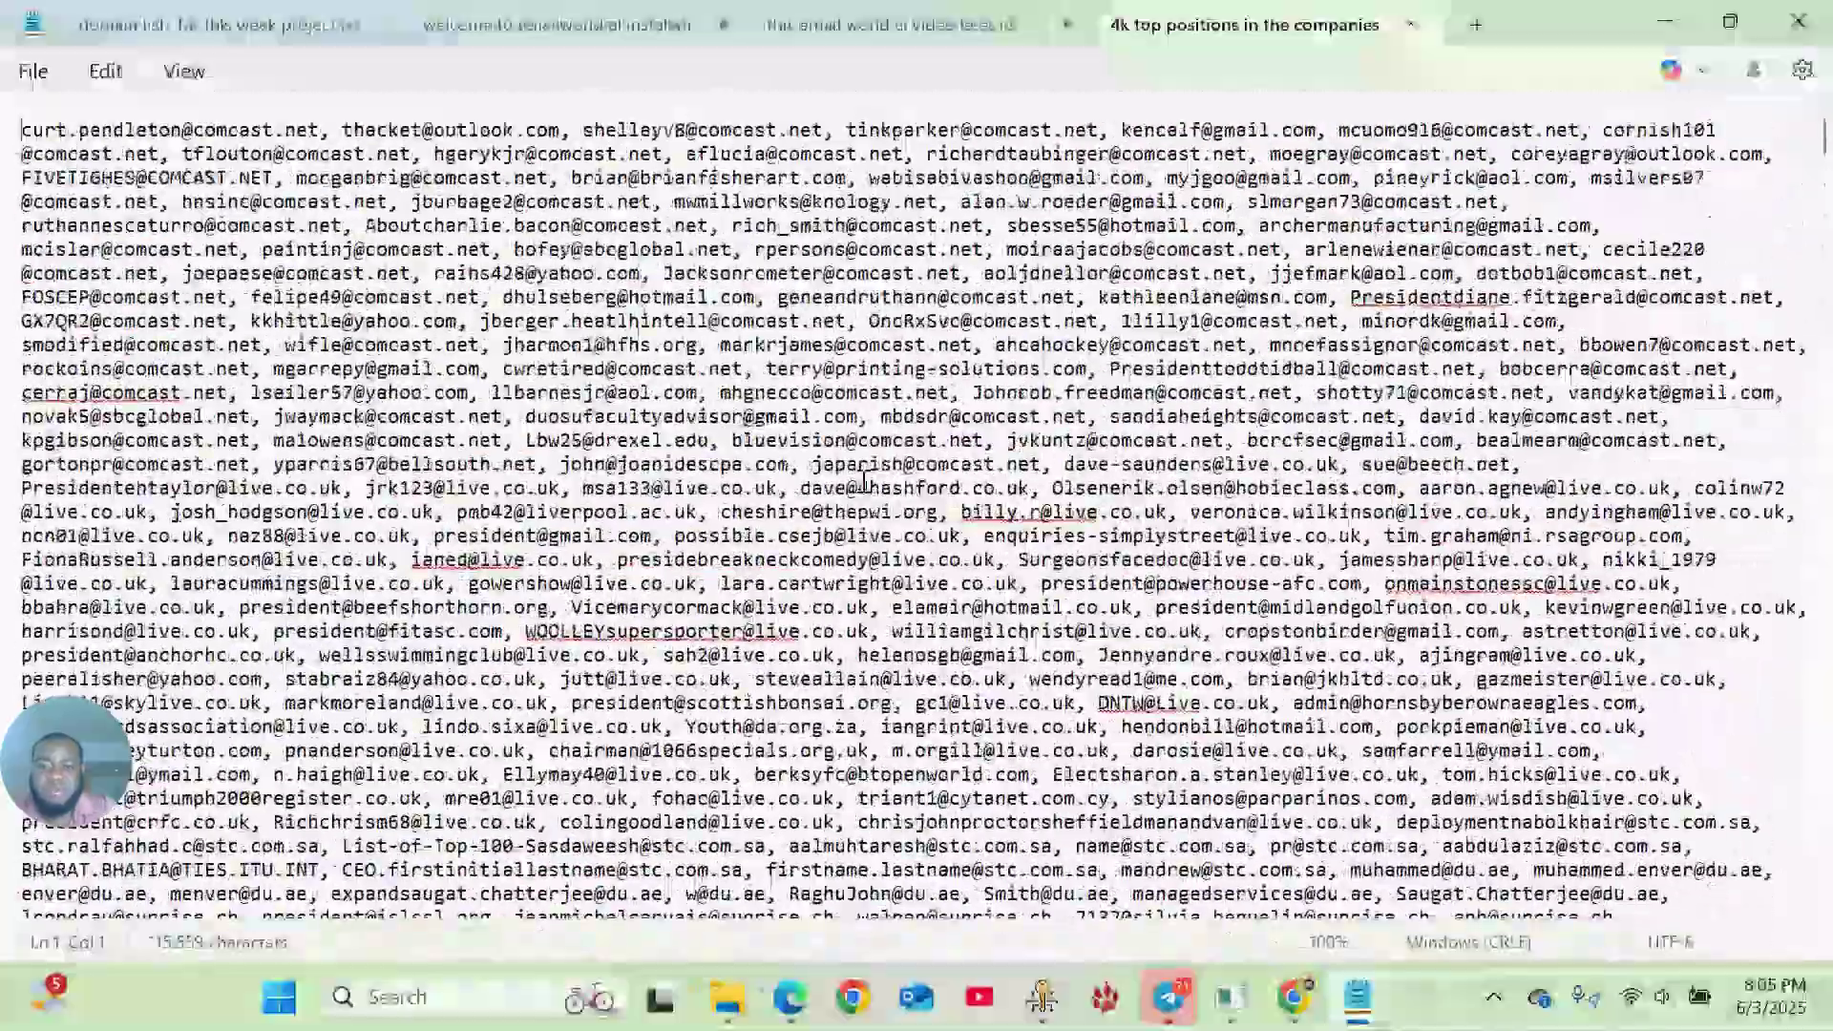
pyautogui.scroll(-15, 862, 482)
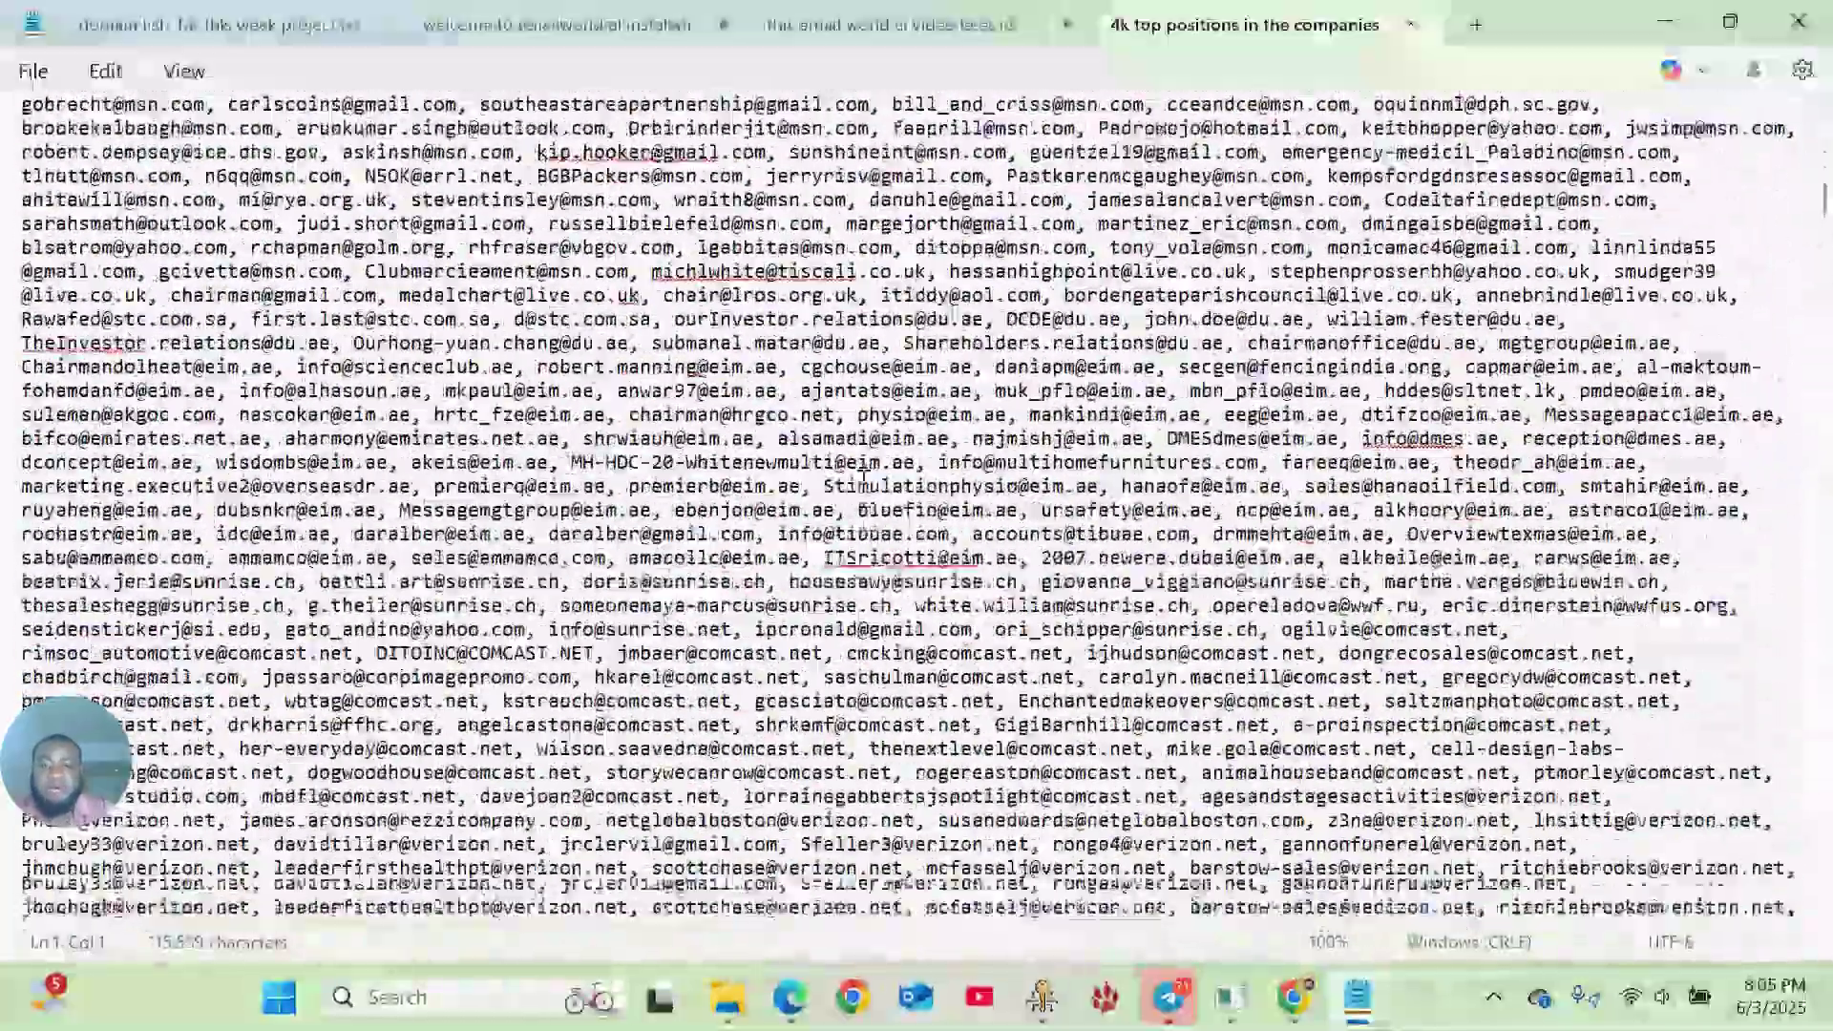
pyautogui.scroll(-9, 898, 468)
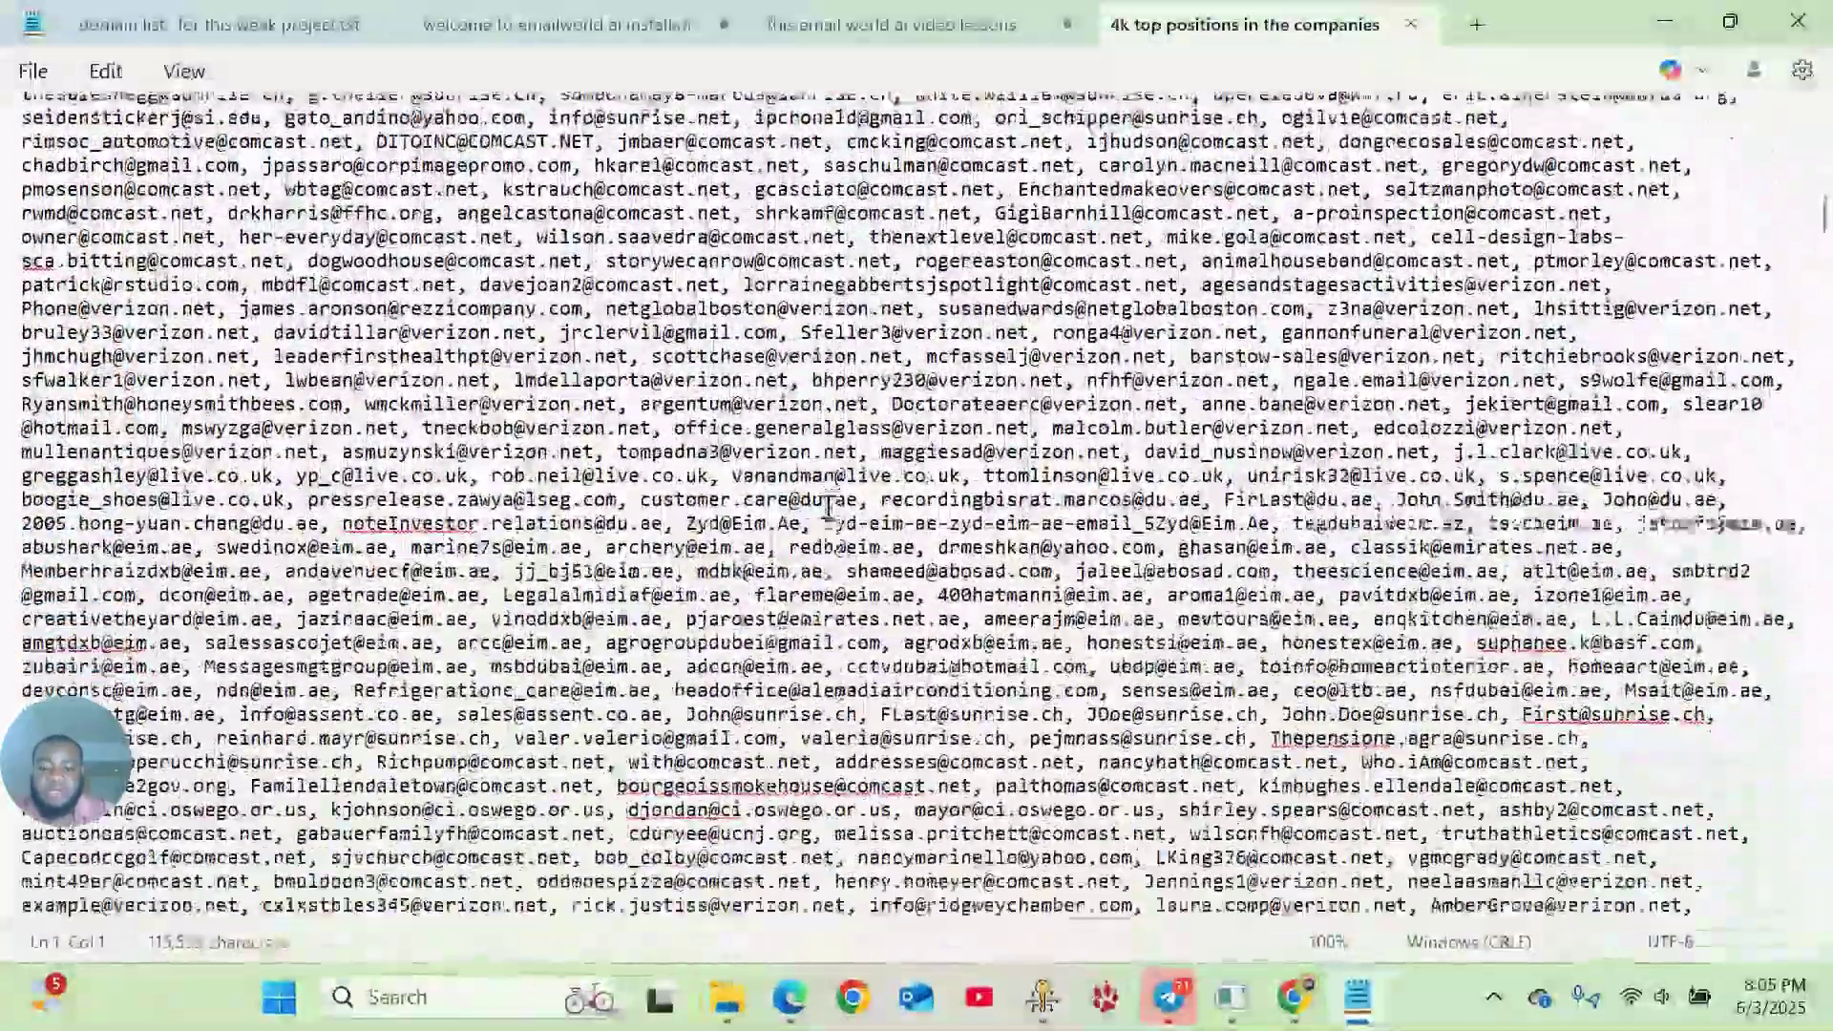
# - Switch to Chrome and open the Email Extractor Lite 1.4 text box on lite14.us
pyautogui.scroll(-2, 829, 523)
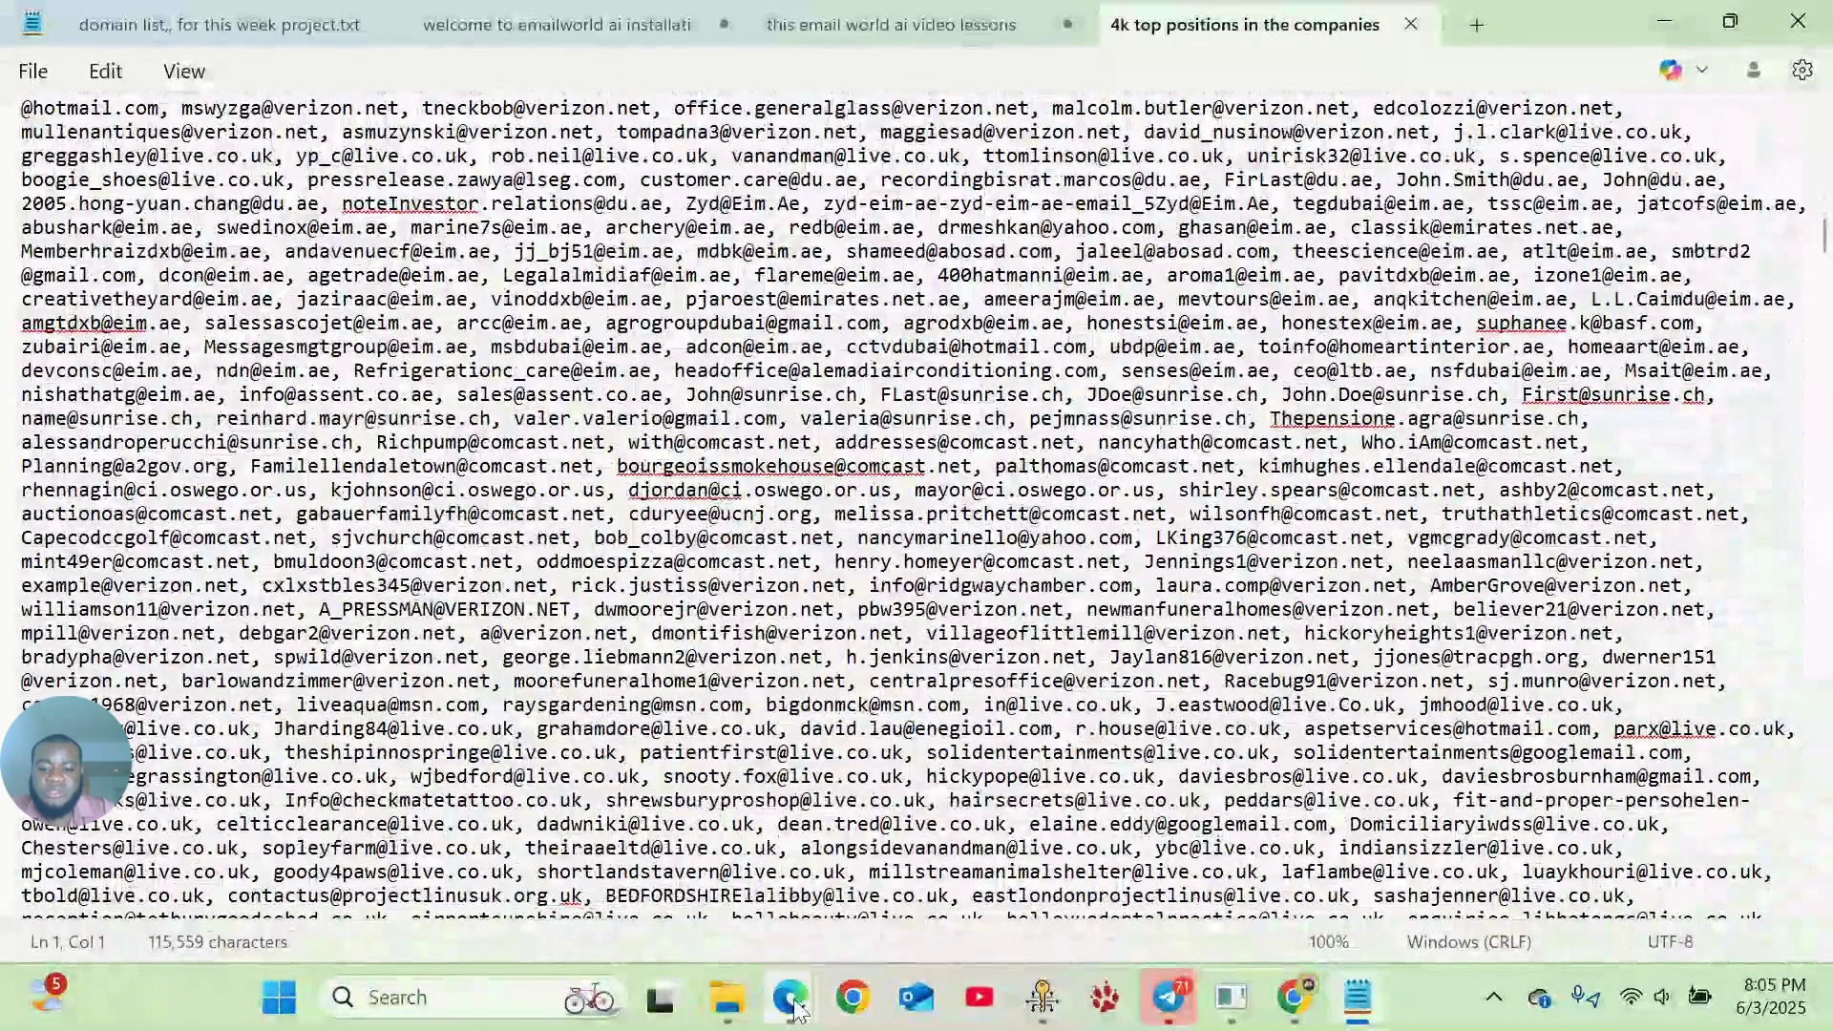
pyautogui.click(854, 998)
pyautogui.click(789, 577)
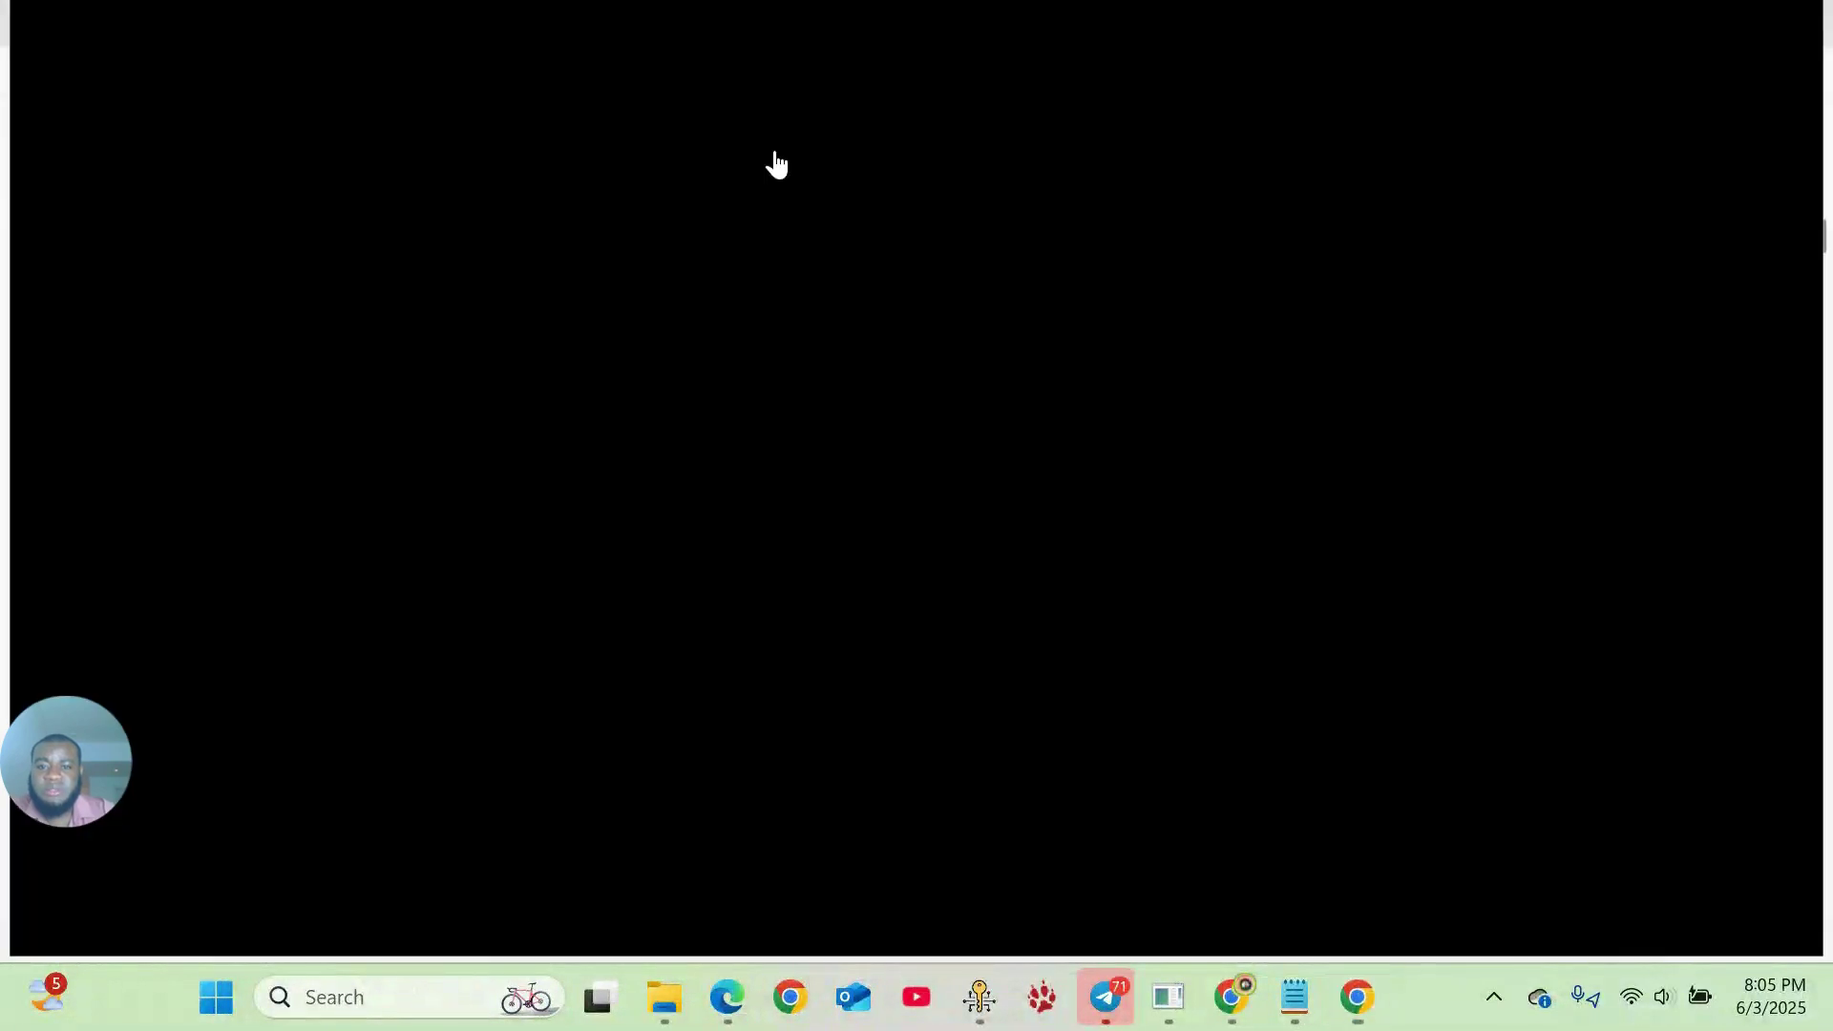
pyautogui.write('lite')
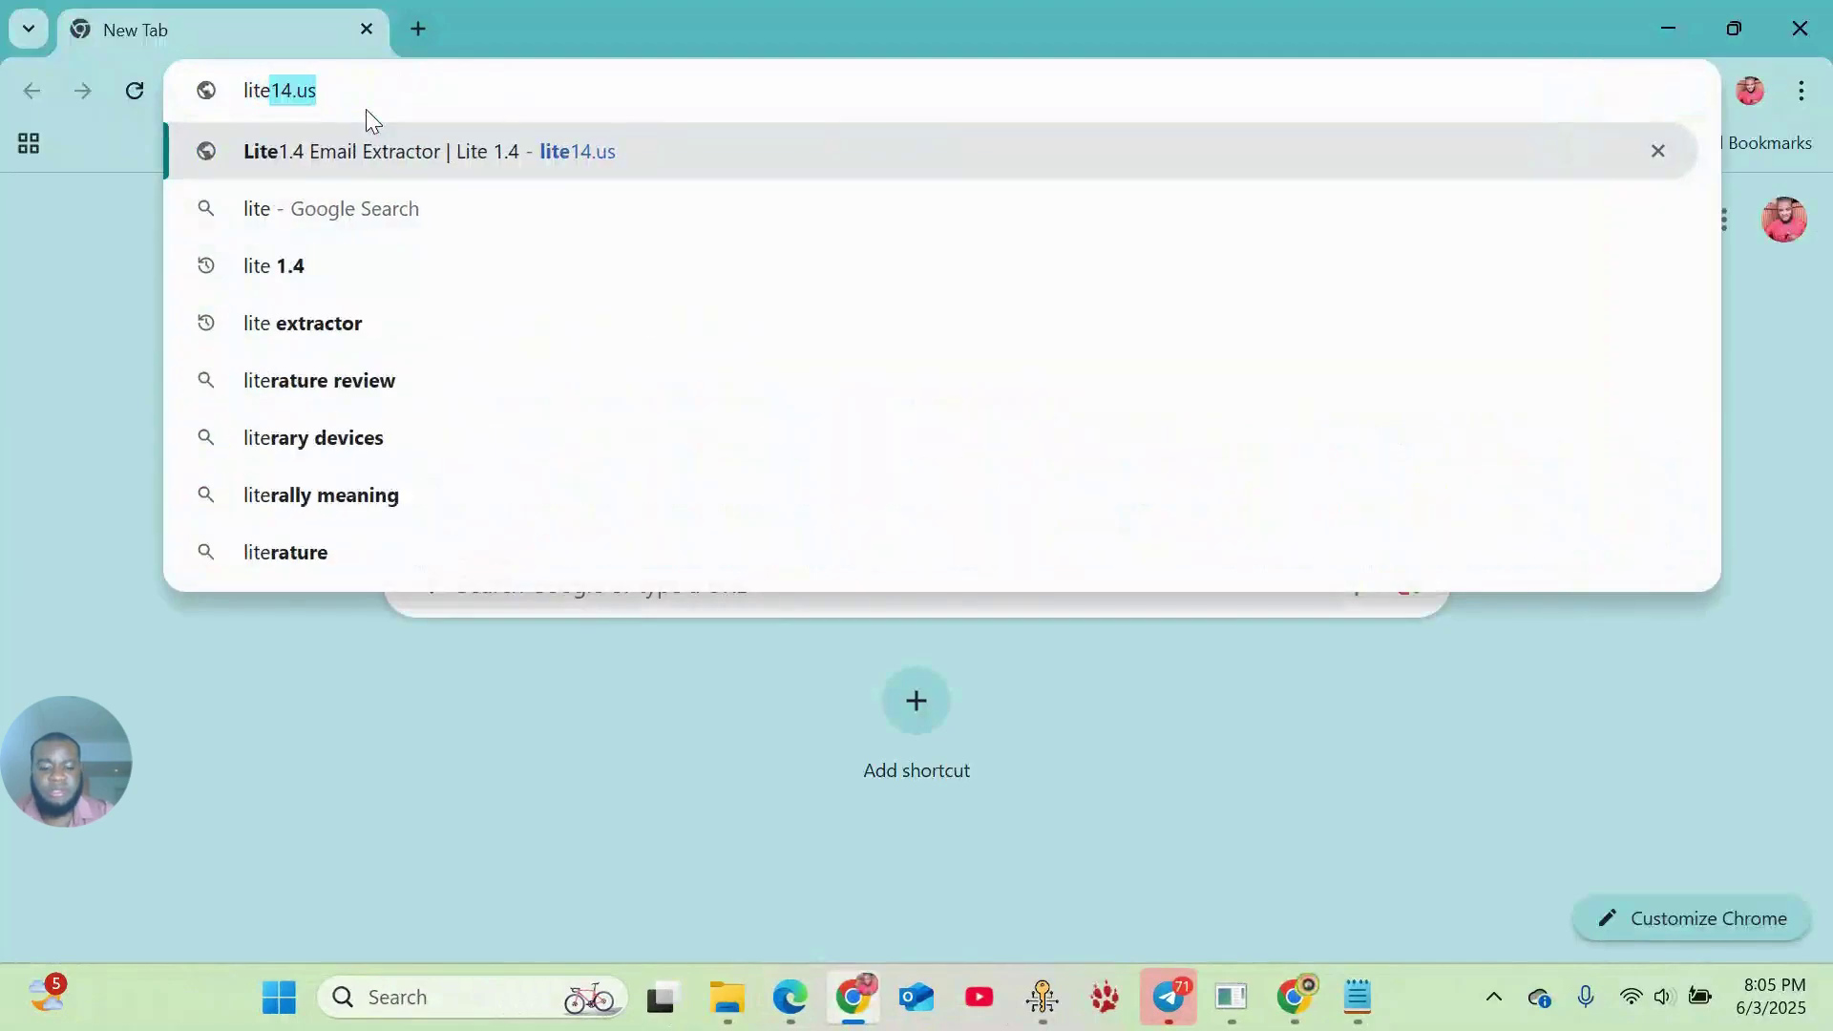
pyautogui.press('Return')
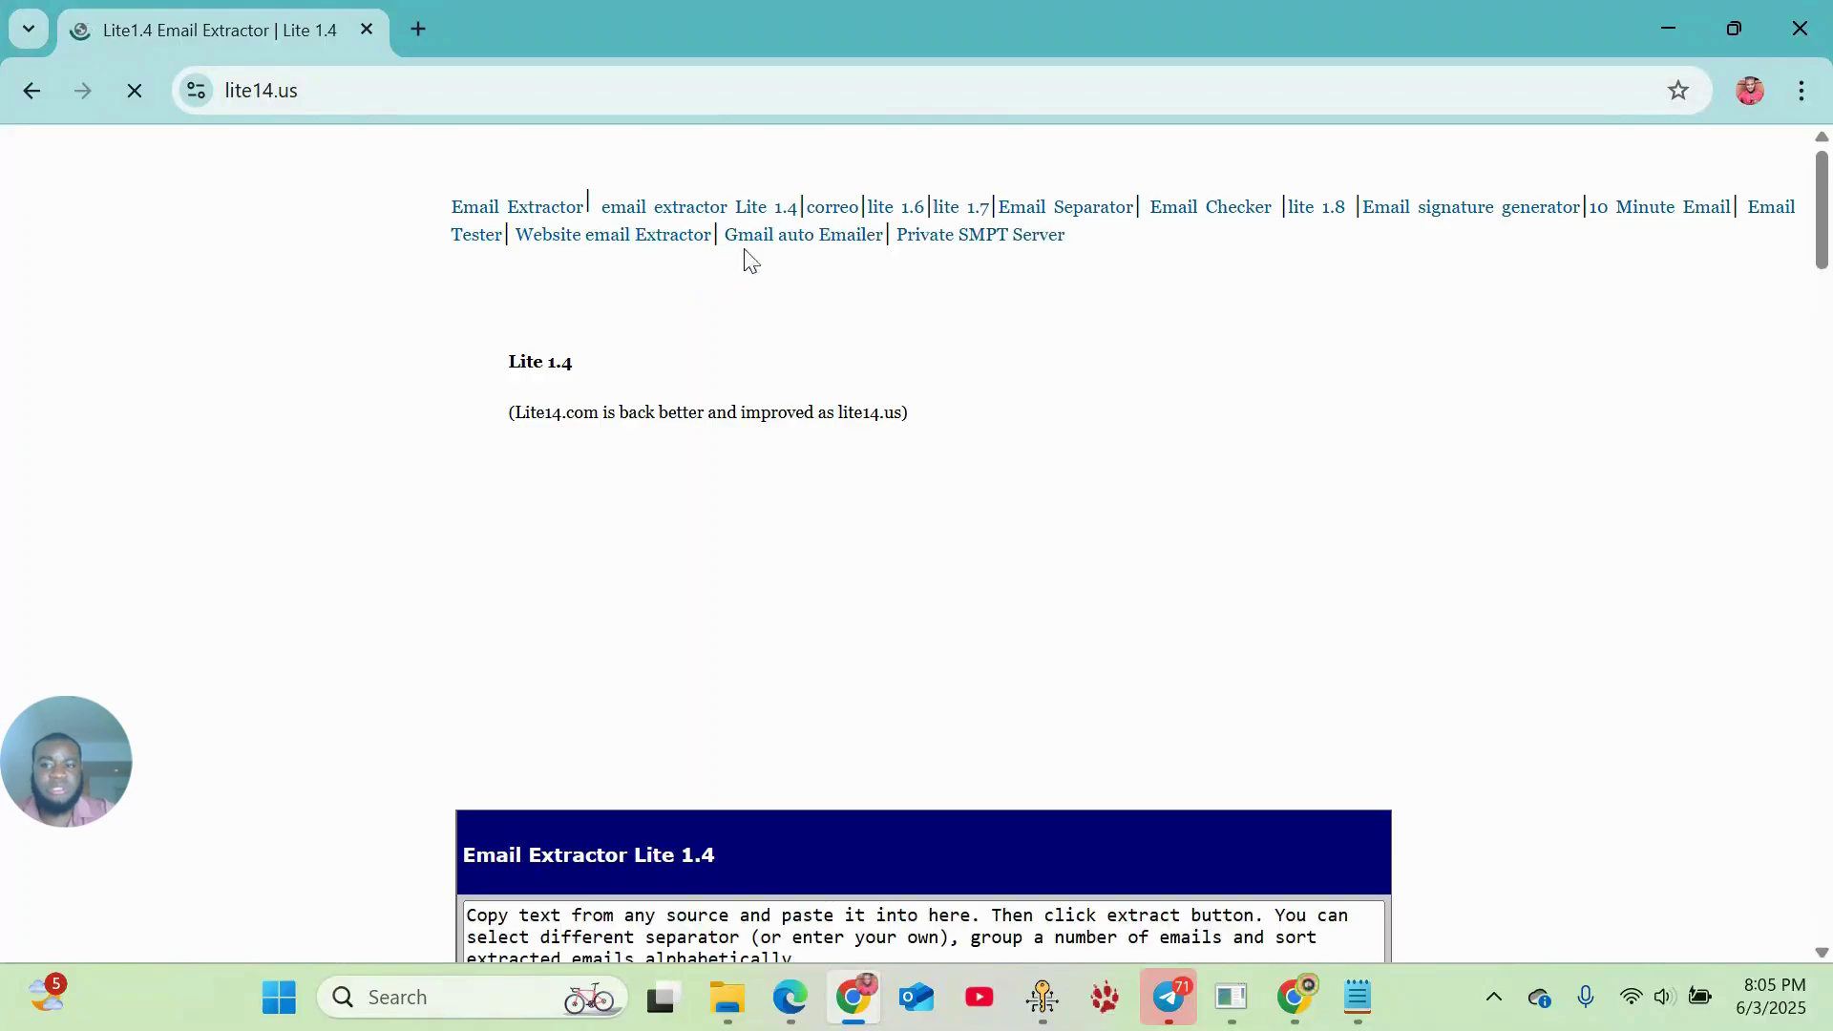
pyautogui.scroll(-6, 821, 380)
pyautogui.click(821, 382)
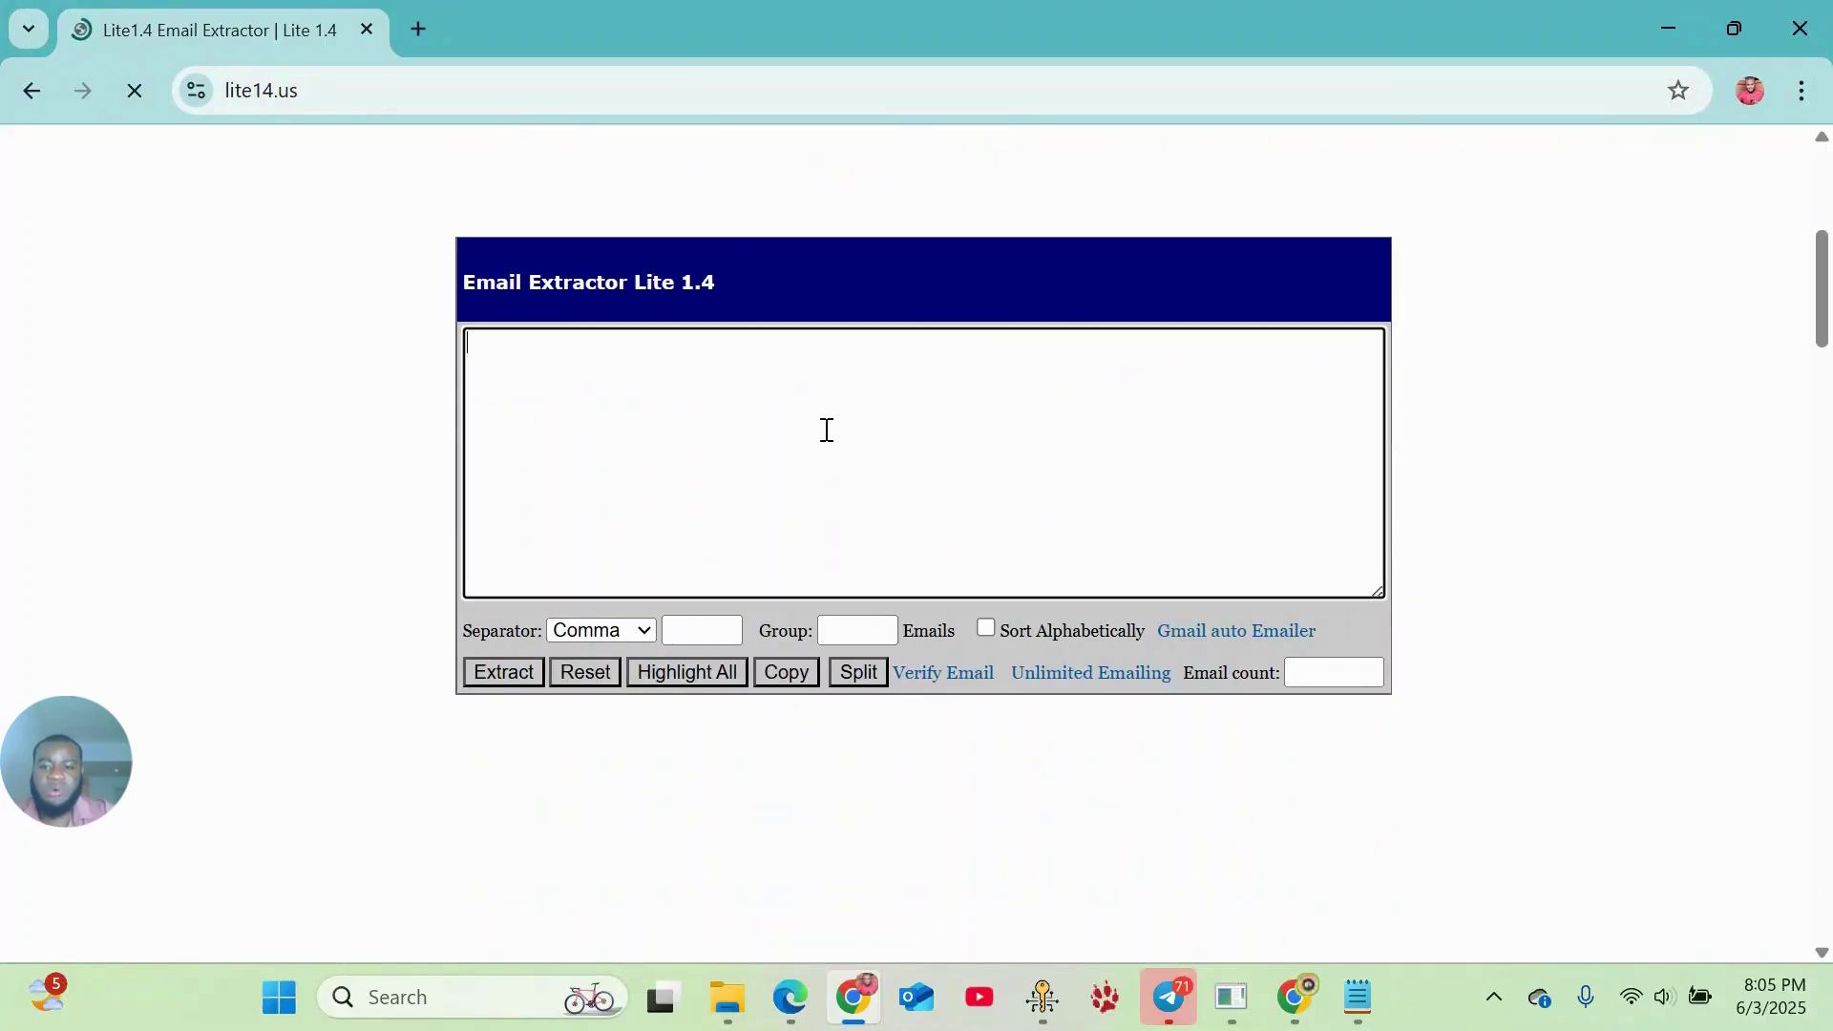
# - Return to Notepad, review the comma-separated addresses in the leads file, and cut its entire contents
pyautogui.click(1358, 997)
pyautogui.scroll(-3, 1026, 659)
pyautogui.scroll(-20, 1026, 658)
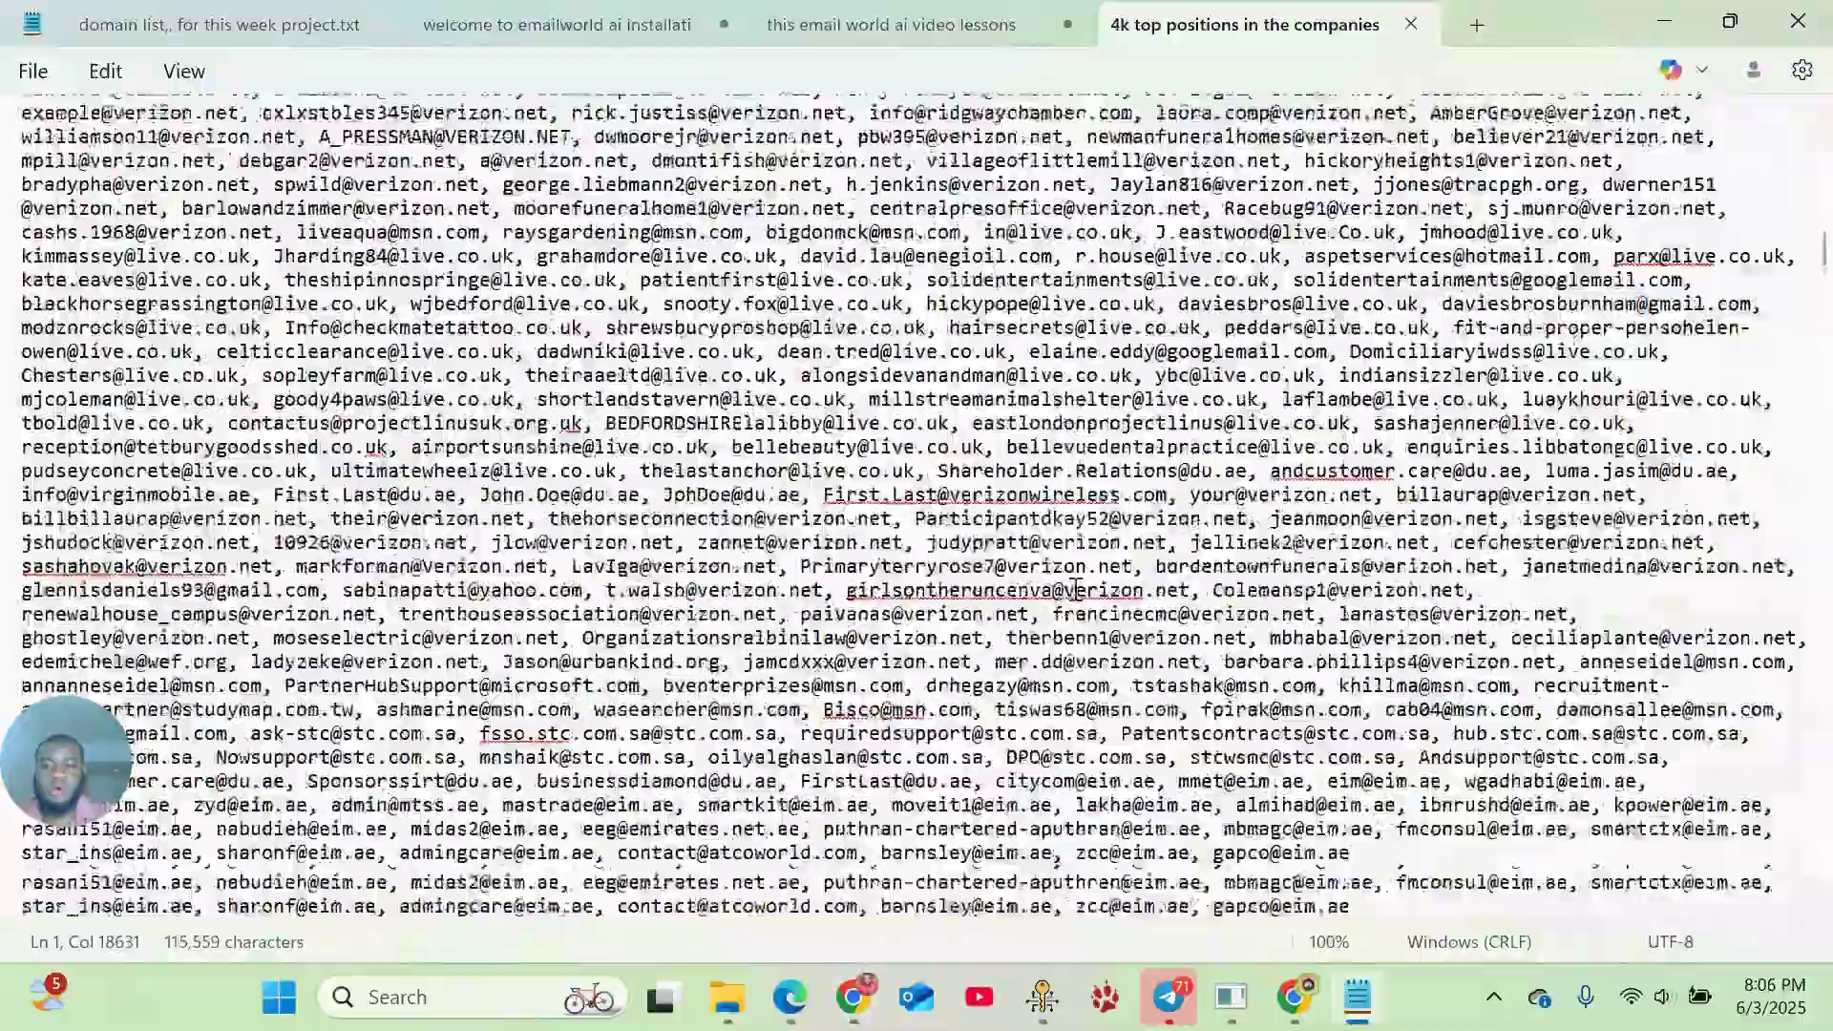
pyautogui.scroll(-11, 874, 445)
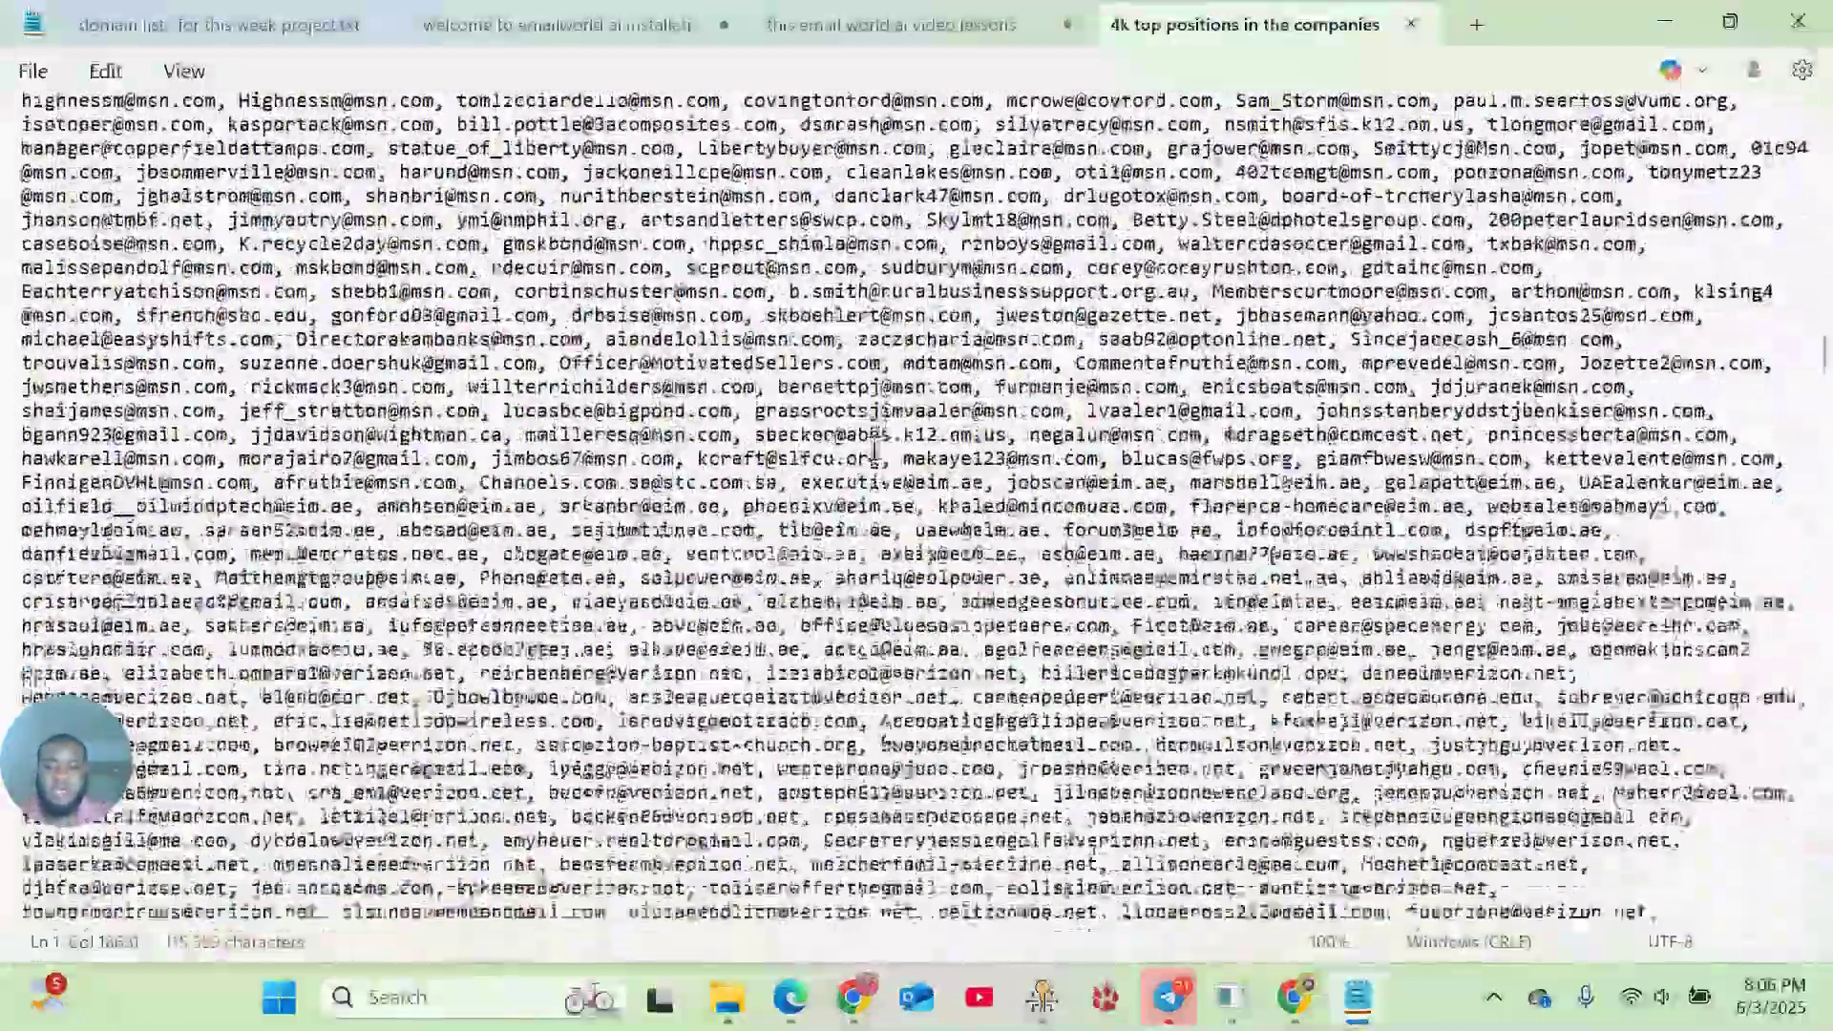
pyautogui.scroll(8, 878, 447)
pyautogui.scroll(6, 883, 449)
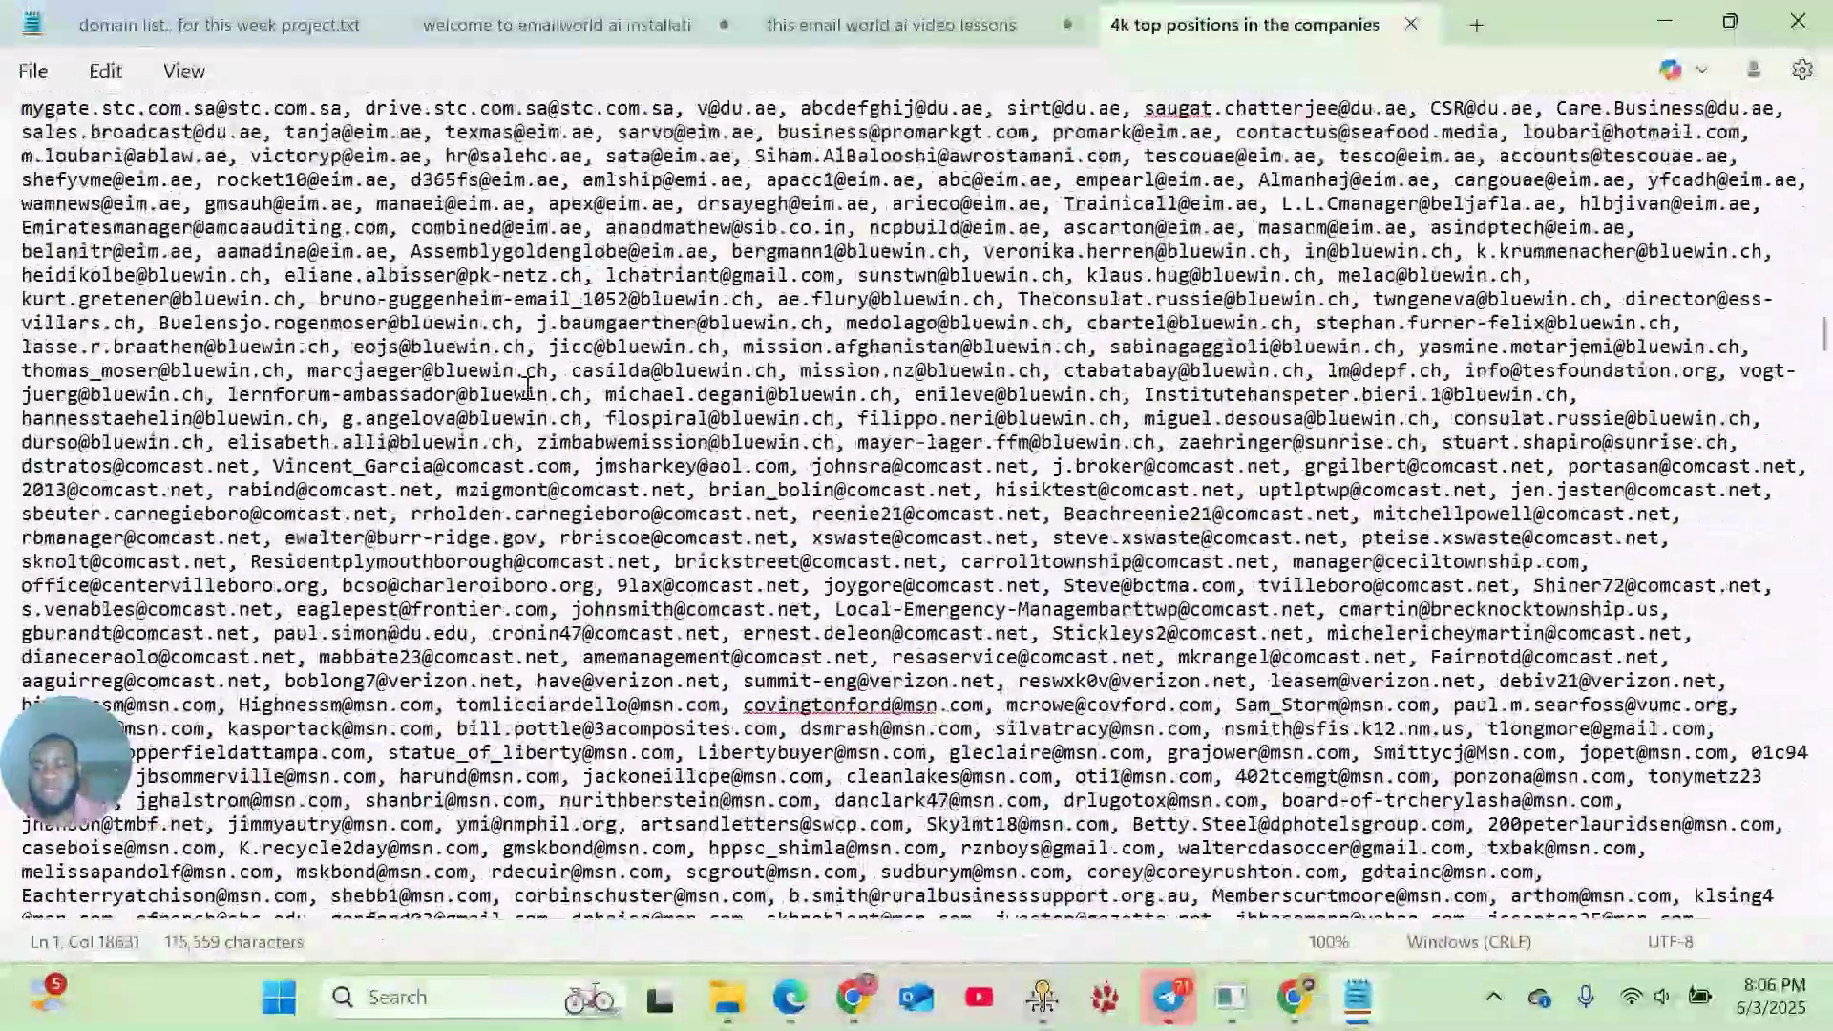
pyautogui.scroll(-12, 888, 411)
pyautogui.scroll(-7, 889, 410)
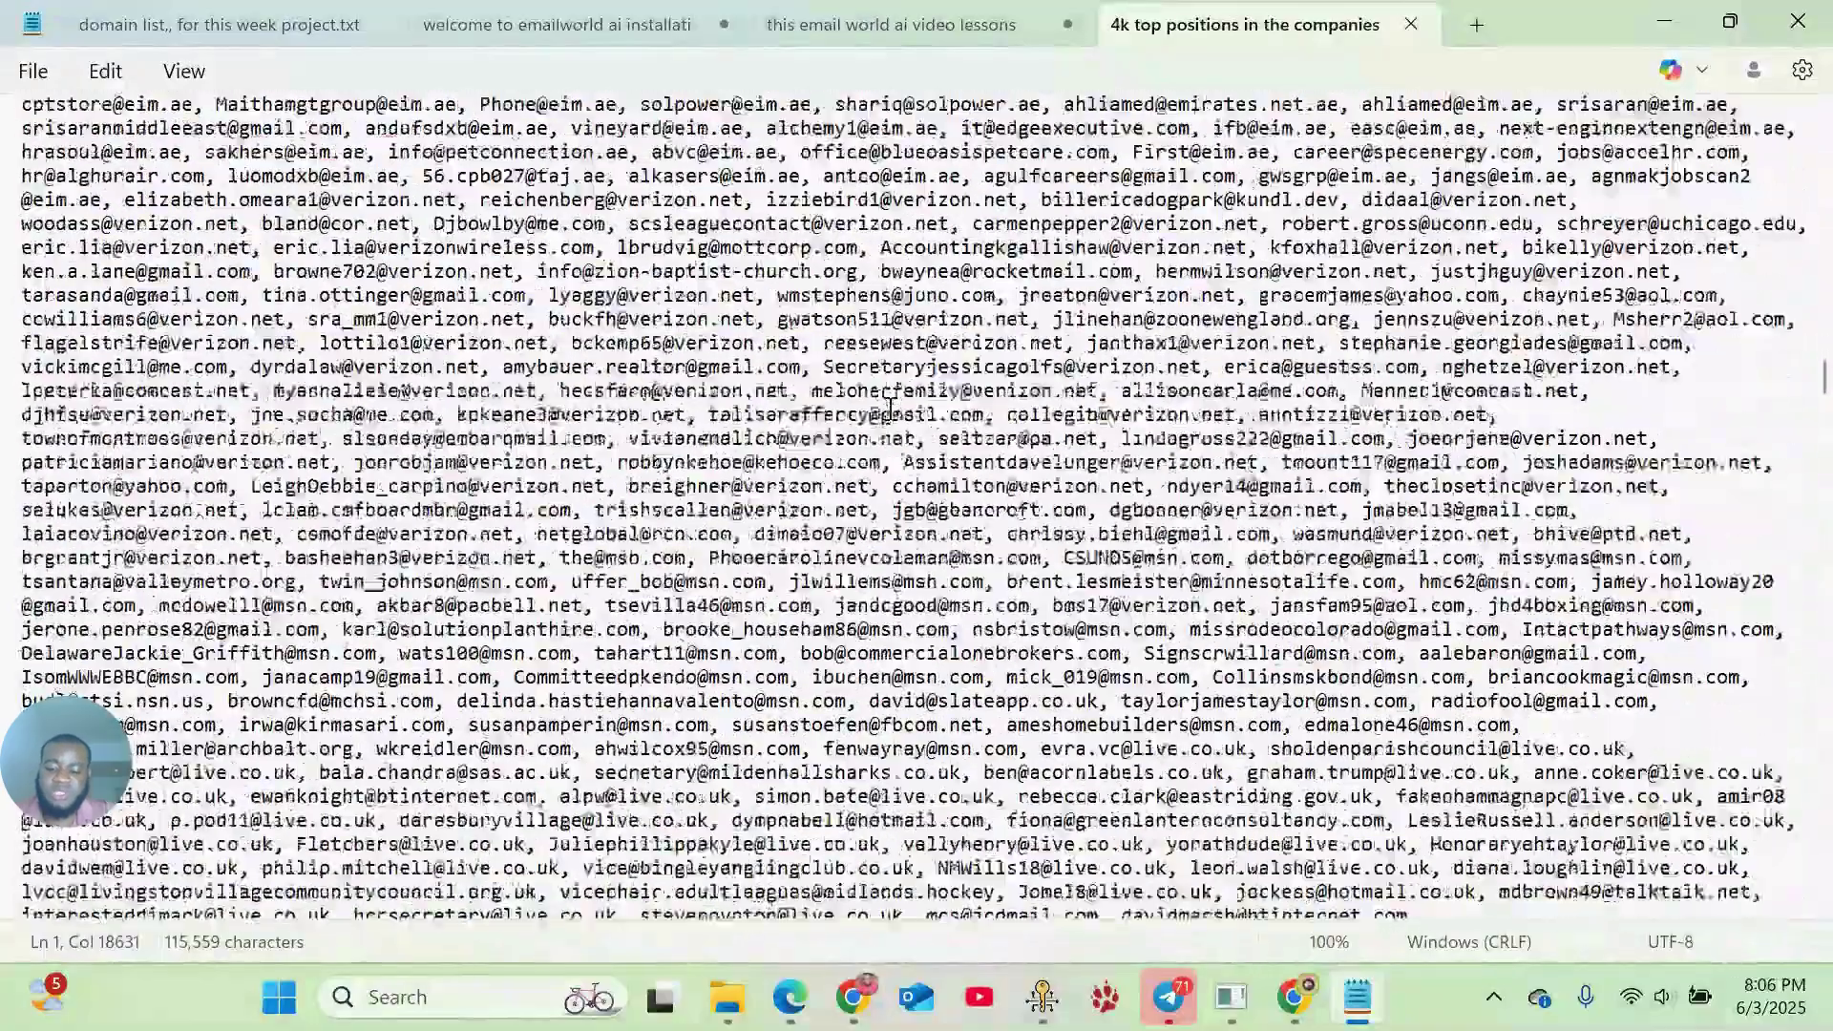
pyautogui.hotkey('ctrl', 'a')
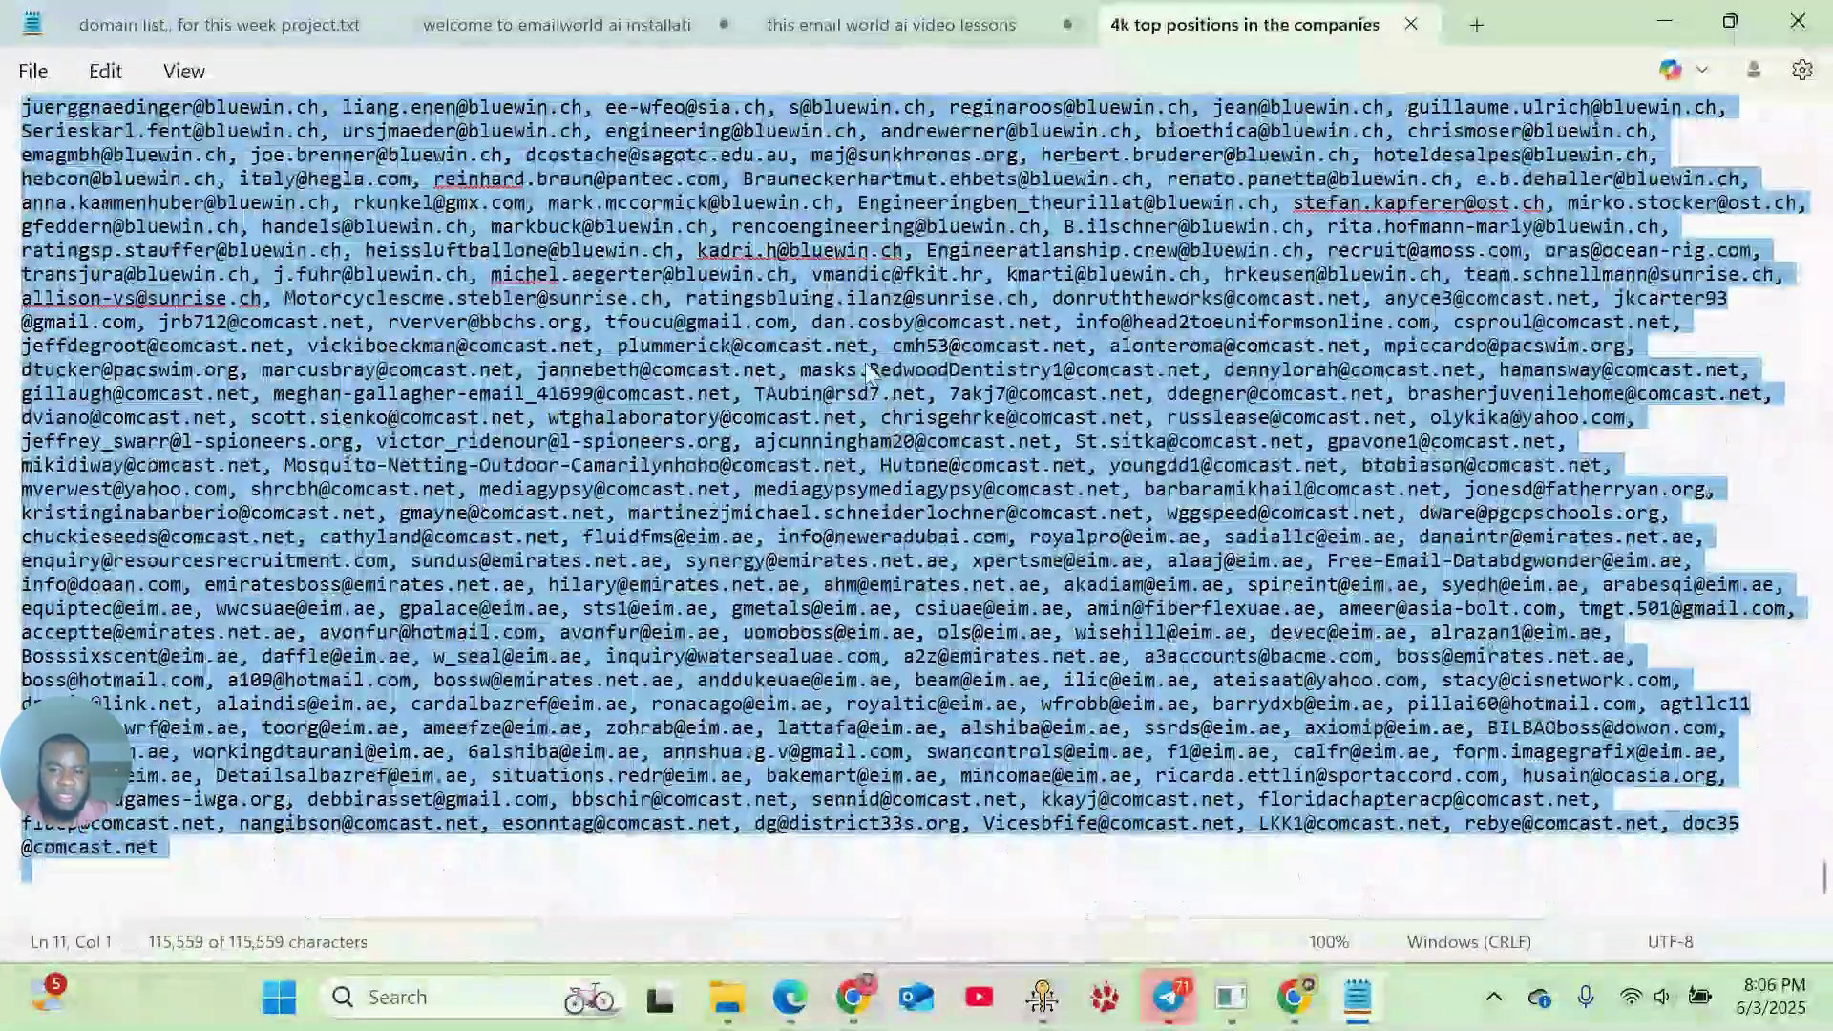
pyautogui.rightClick(857, 312)
pyautogui.click(915, 107)
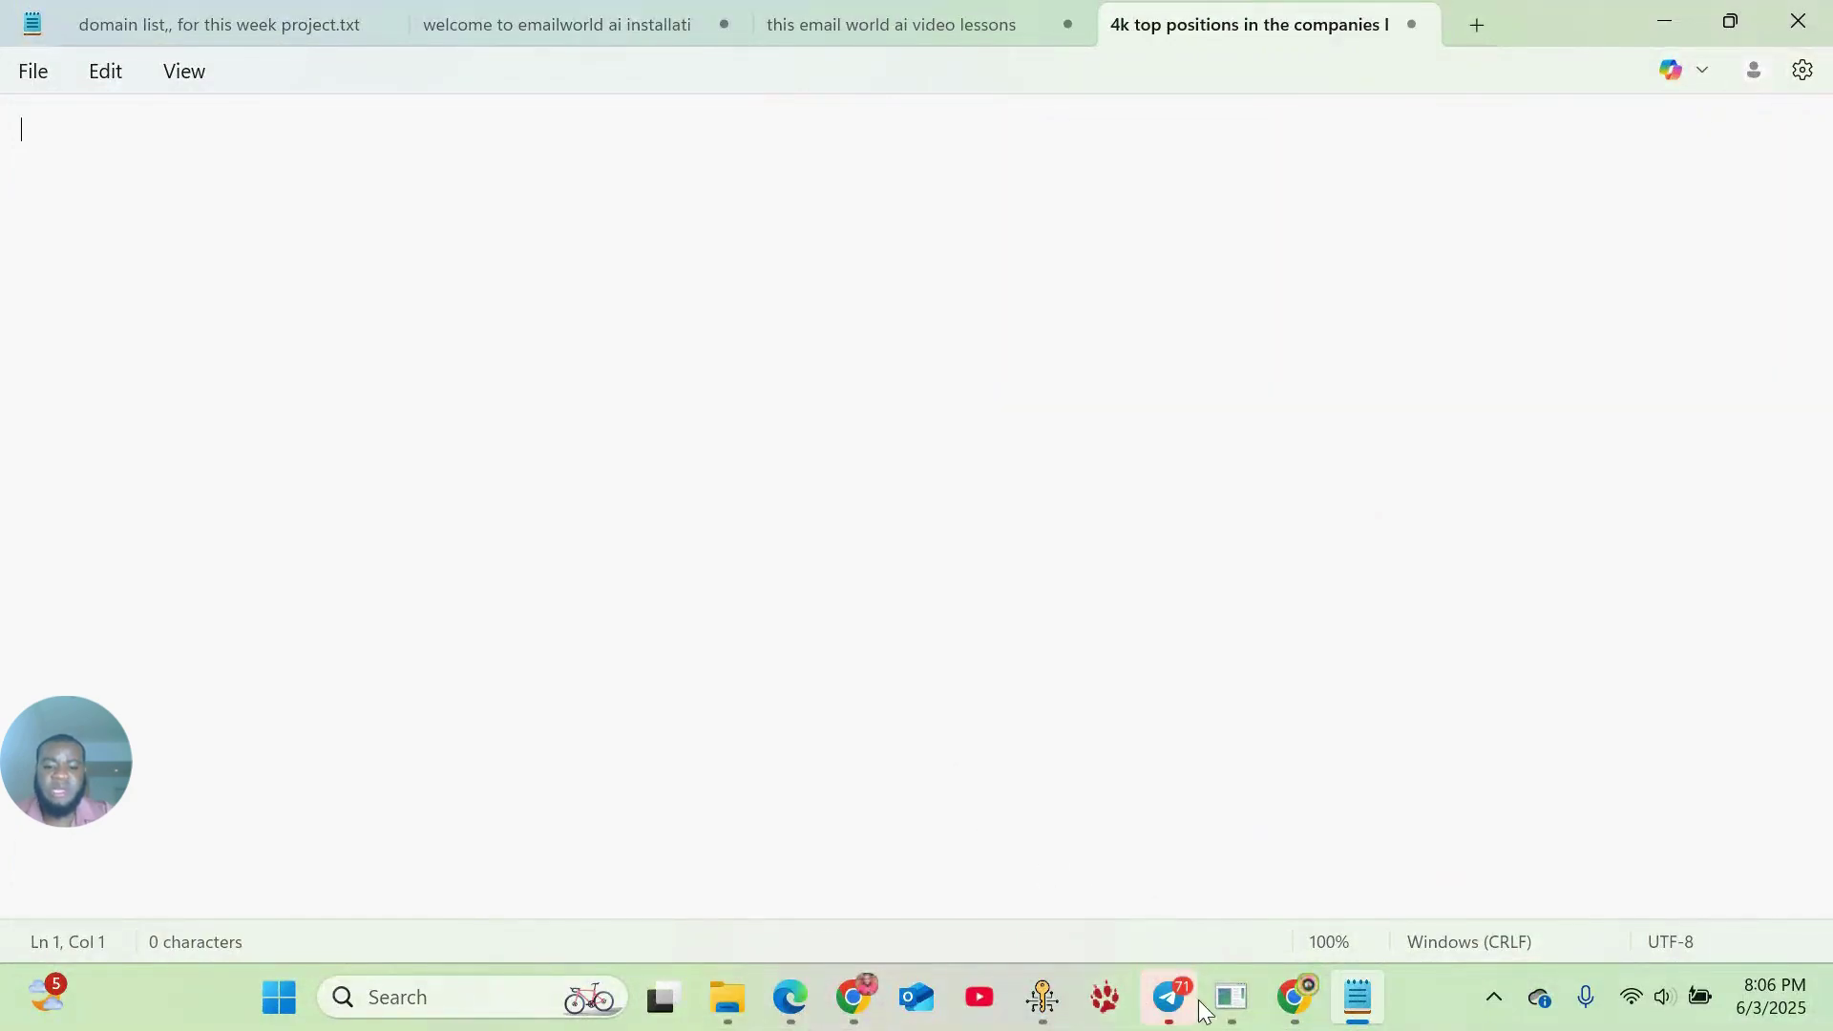
# - Switch back to Chrome and paste the cut email addresses into the Email Extractor Lite 1.4 text box
pyautogui.moveTo(855, 998)
pyautogui.click(840, 892)
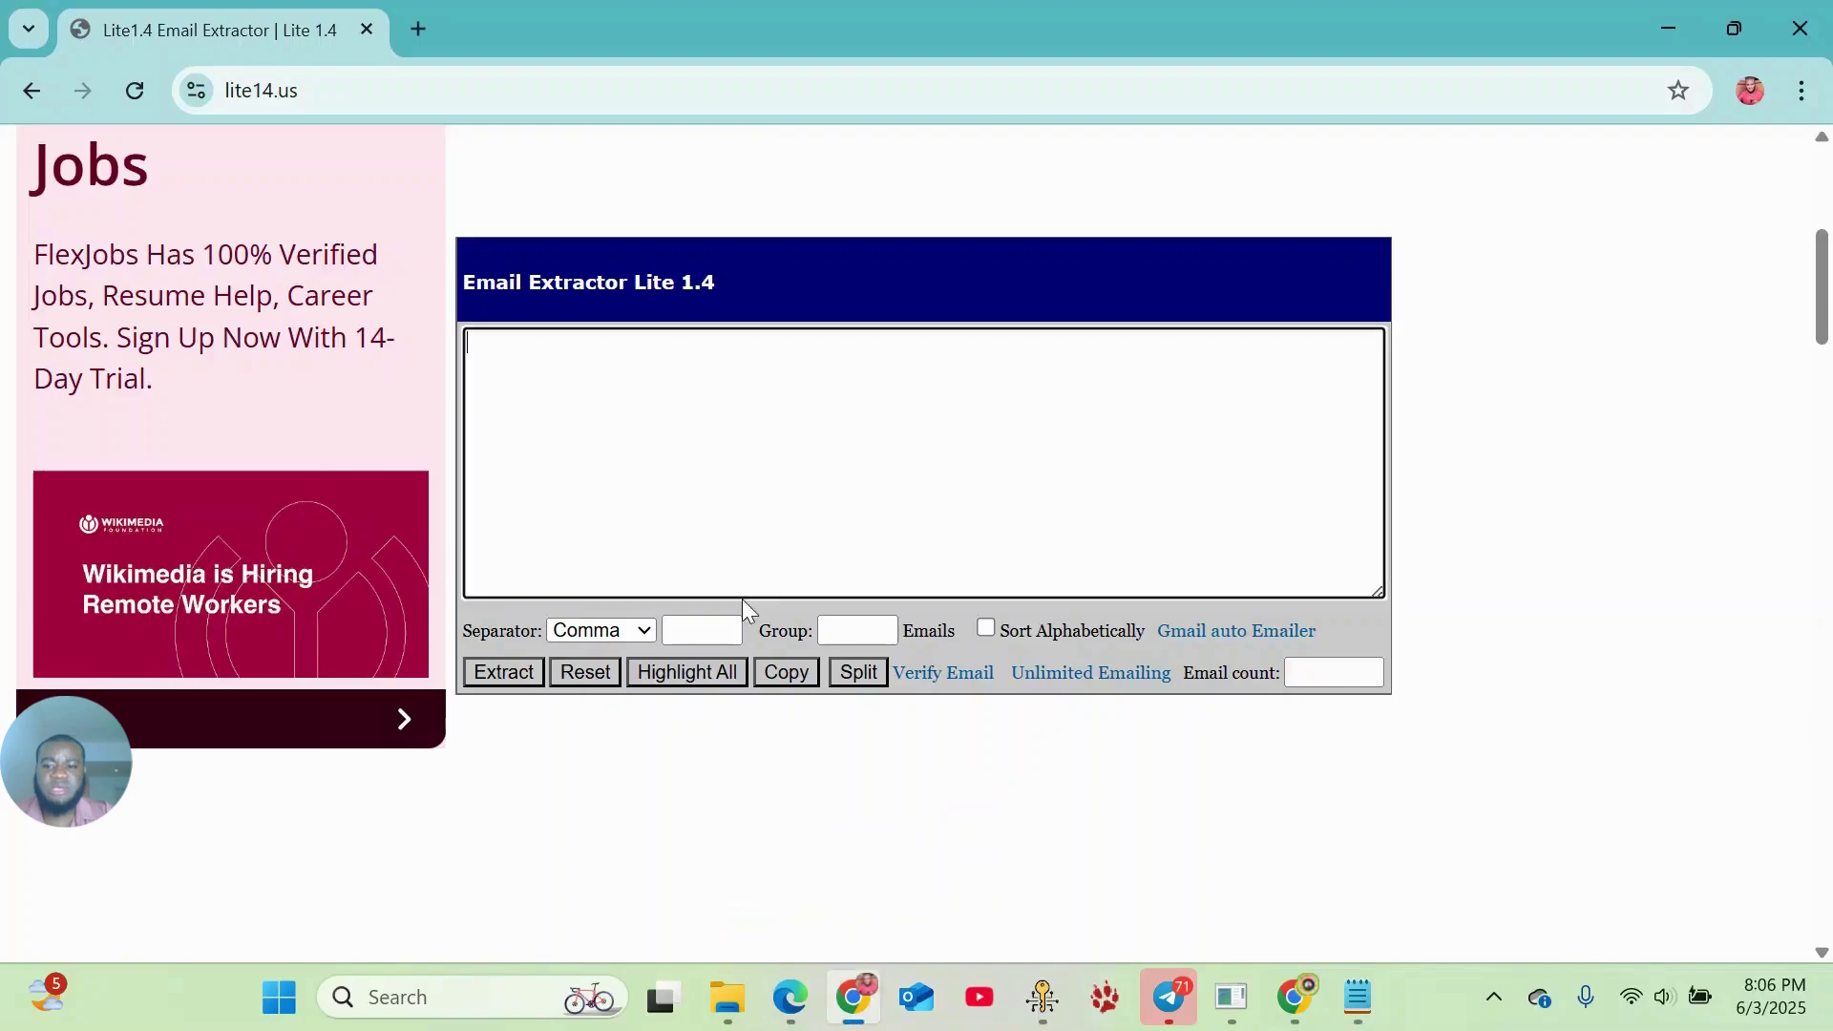
pyautogui.click(1107, 356)
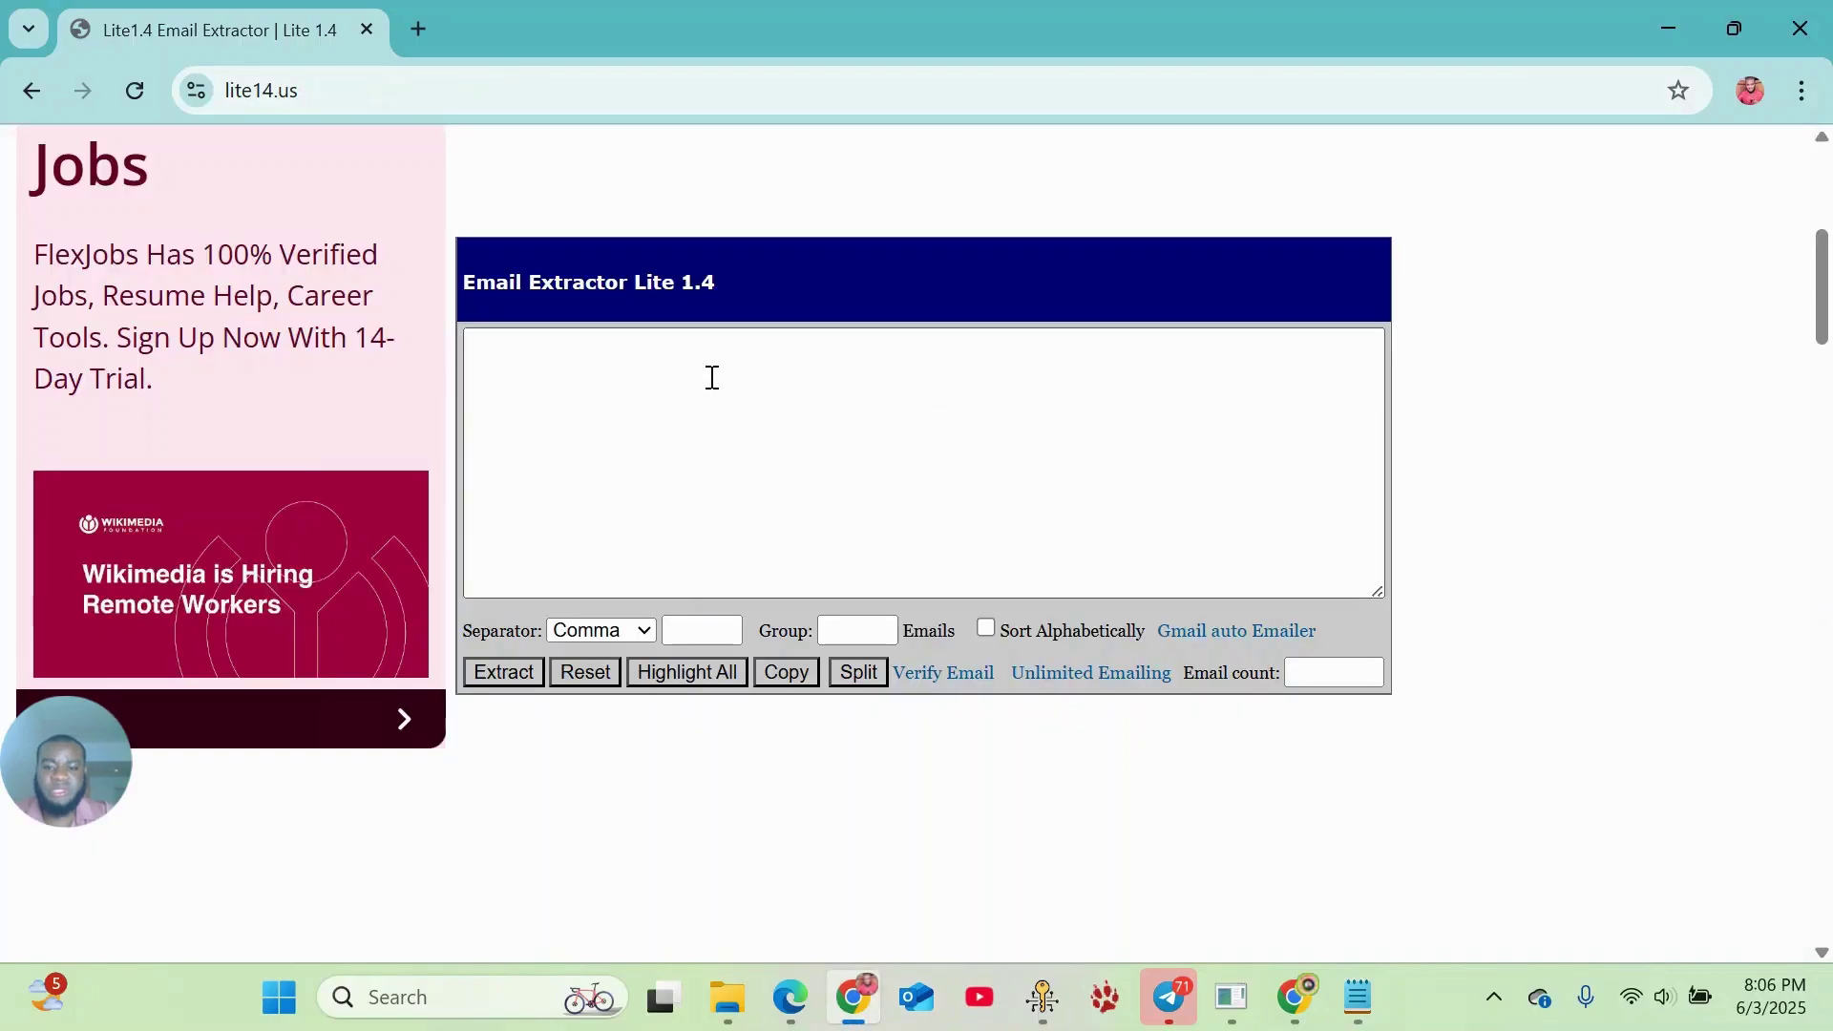
pyautogui.click(712, 377)
pyautogui.hotkey('ctrl', 'v')
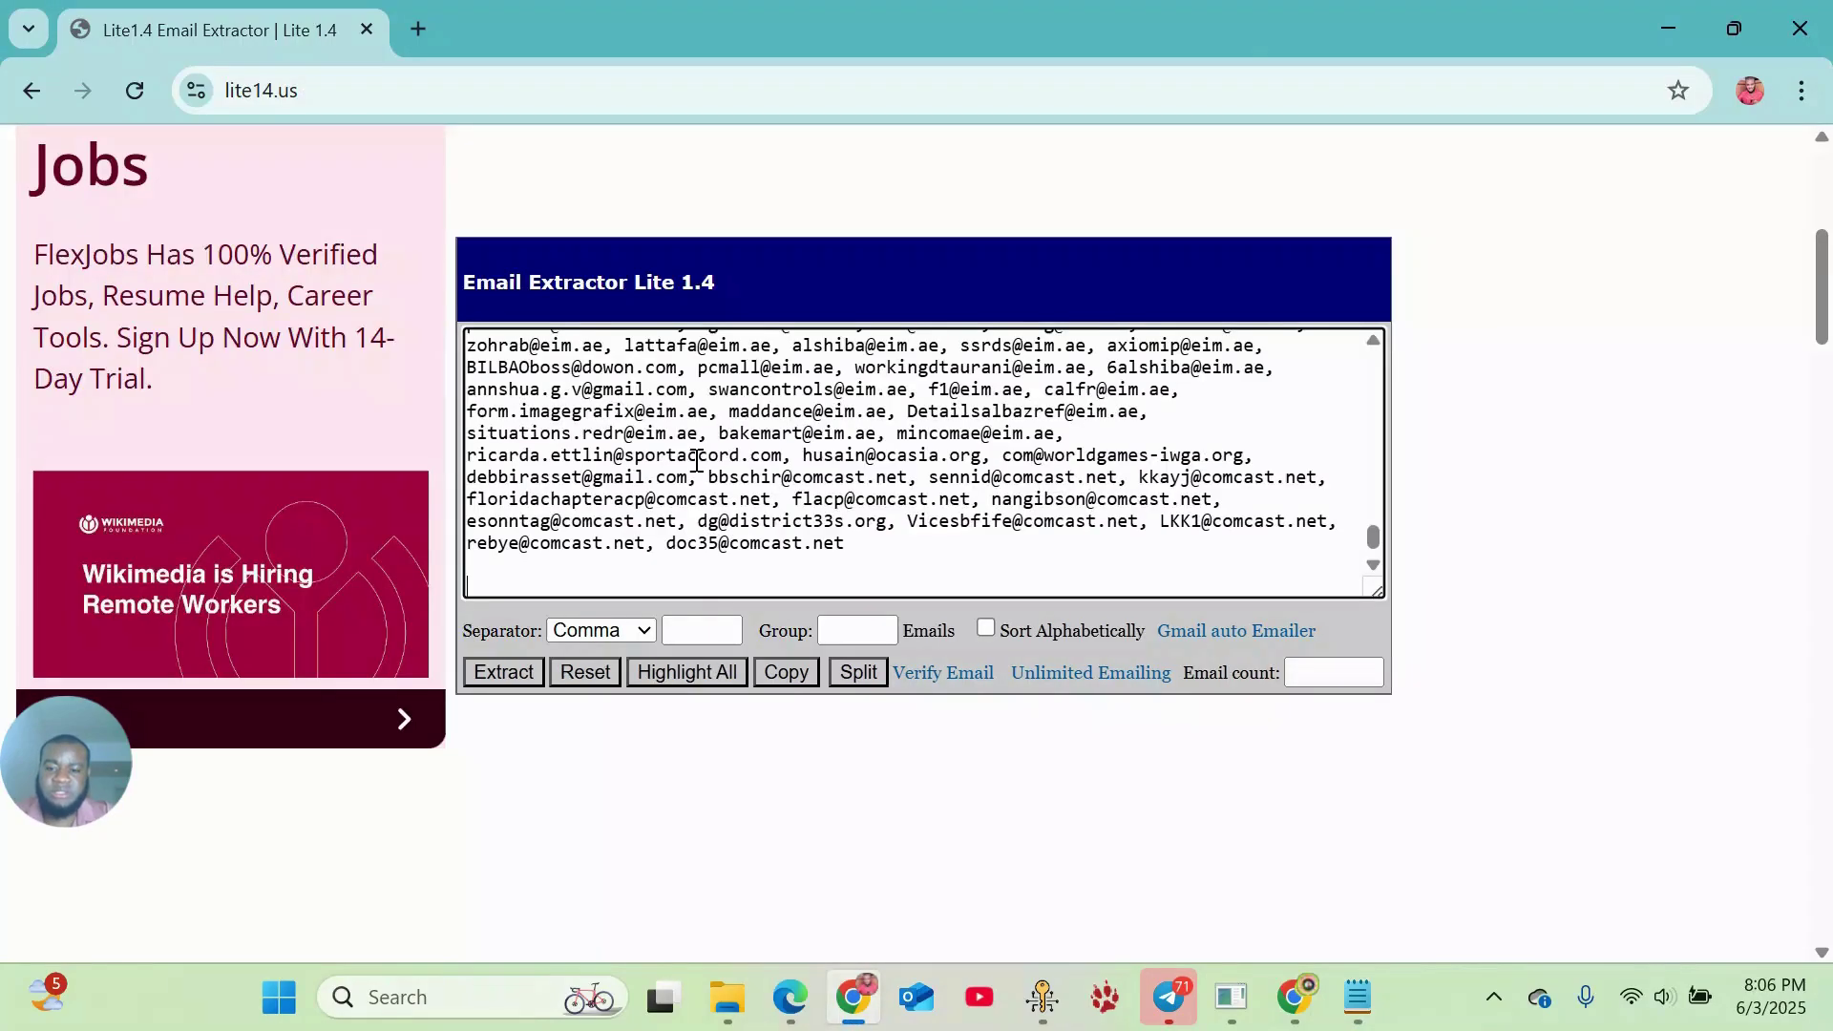
# - Extract the emails with the separator set to New Line, and check the resulting list and email count
pyautogui.click(593, 632)
pyautogui.click(611, 764)
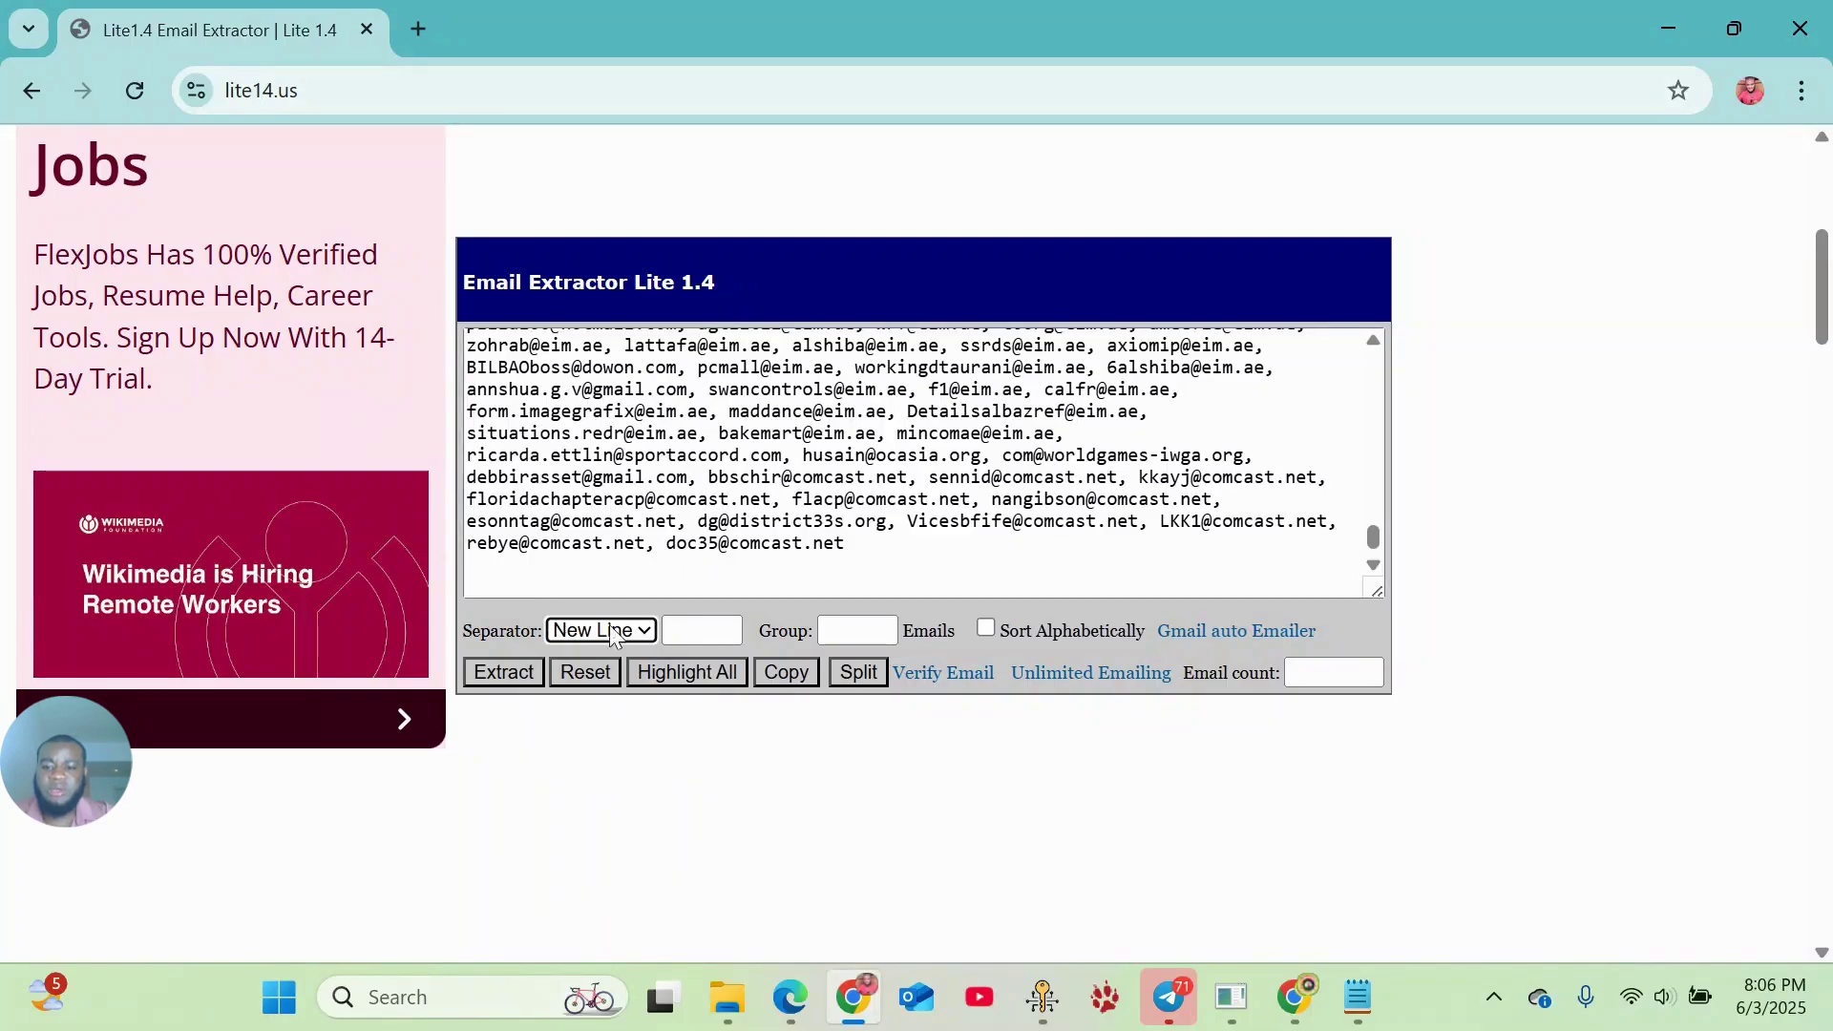
pyautogui.click(495, 672)
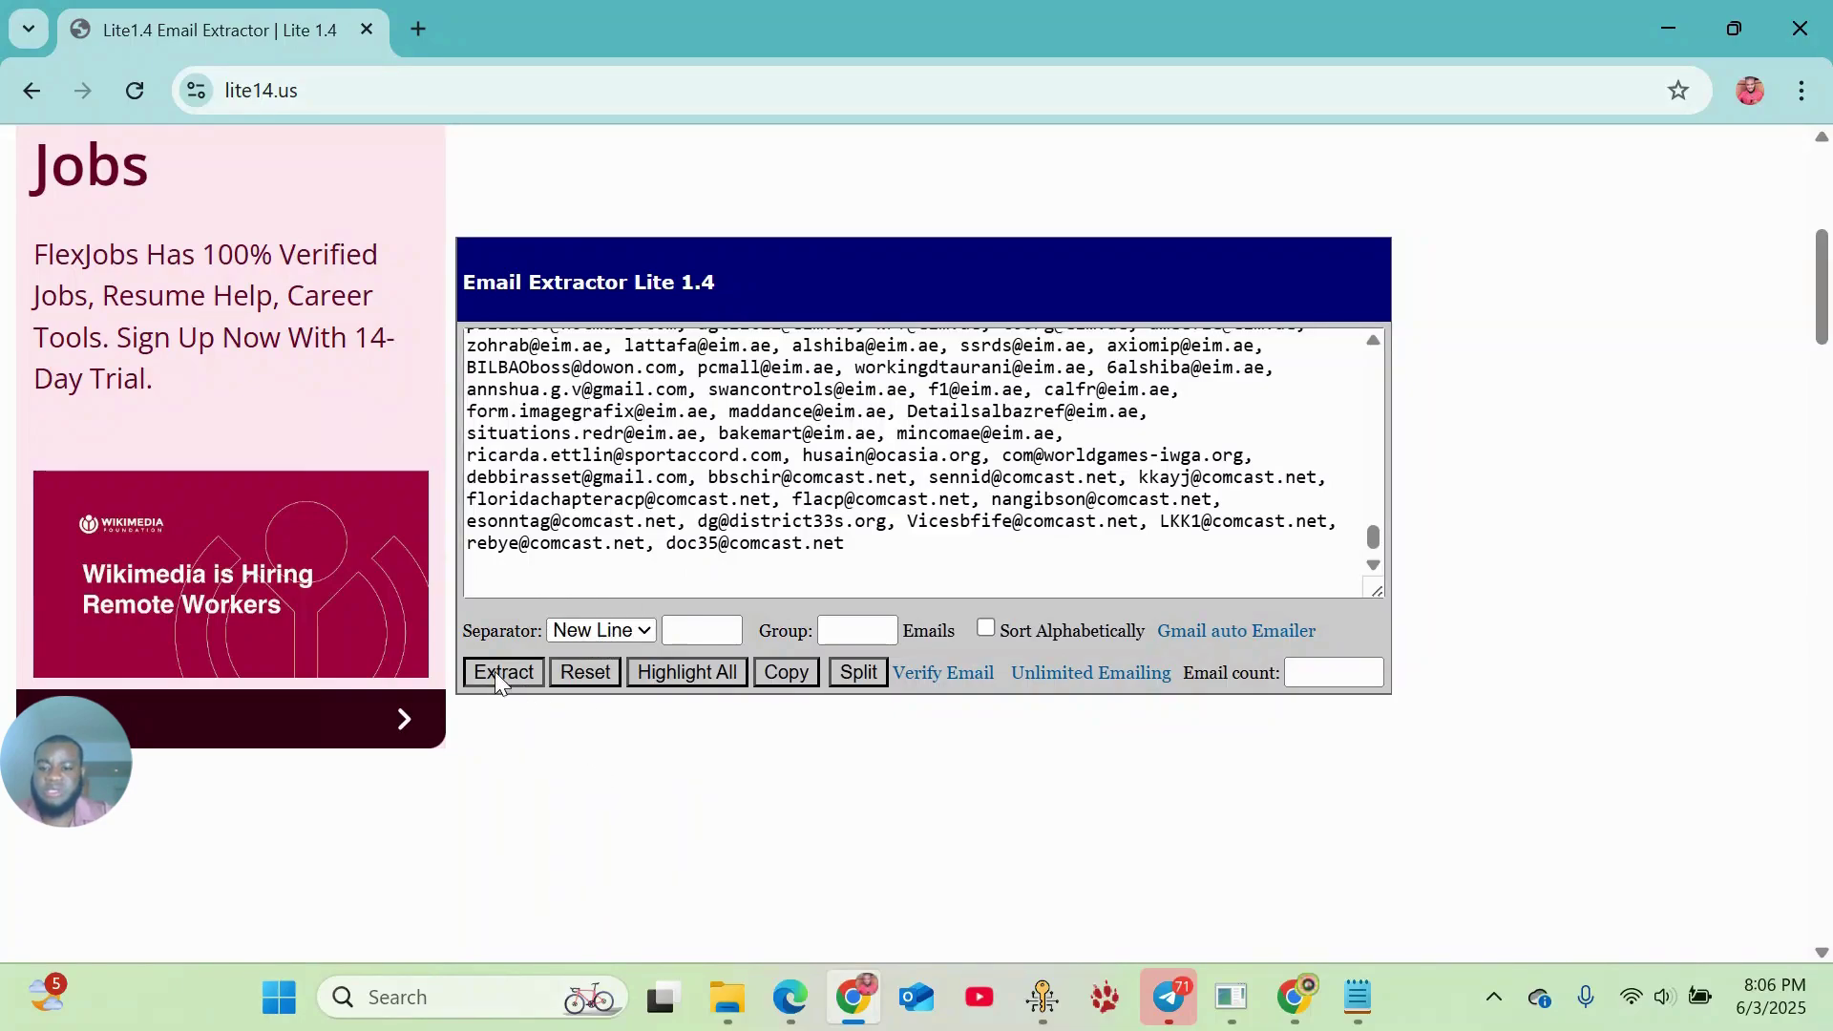
pyautogui.scroll(-10, 724, 449)
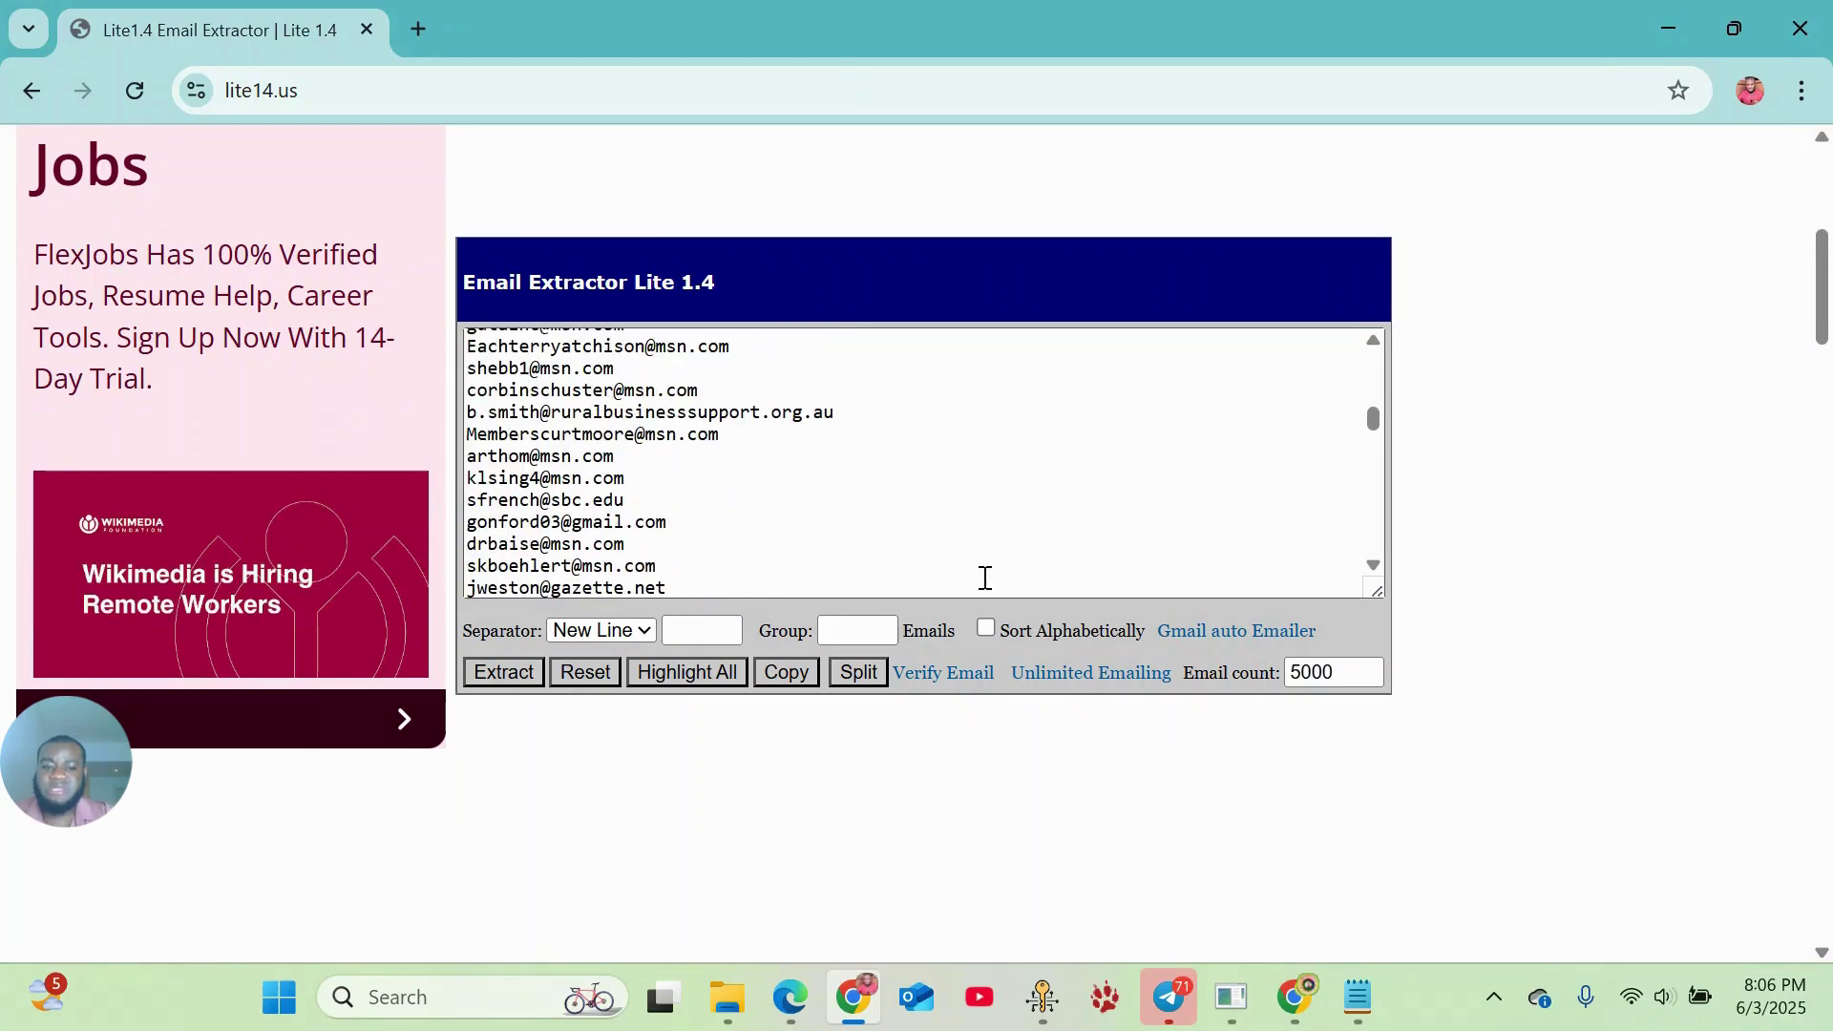
pyautogui.click(1328, 680)
pyautogui.doubleClick(1328, 680)
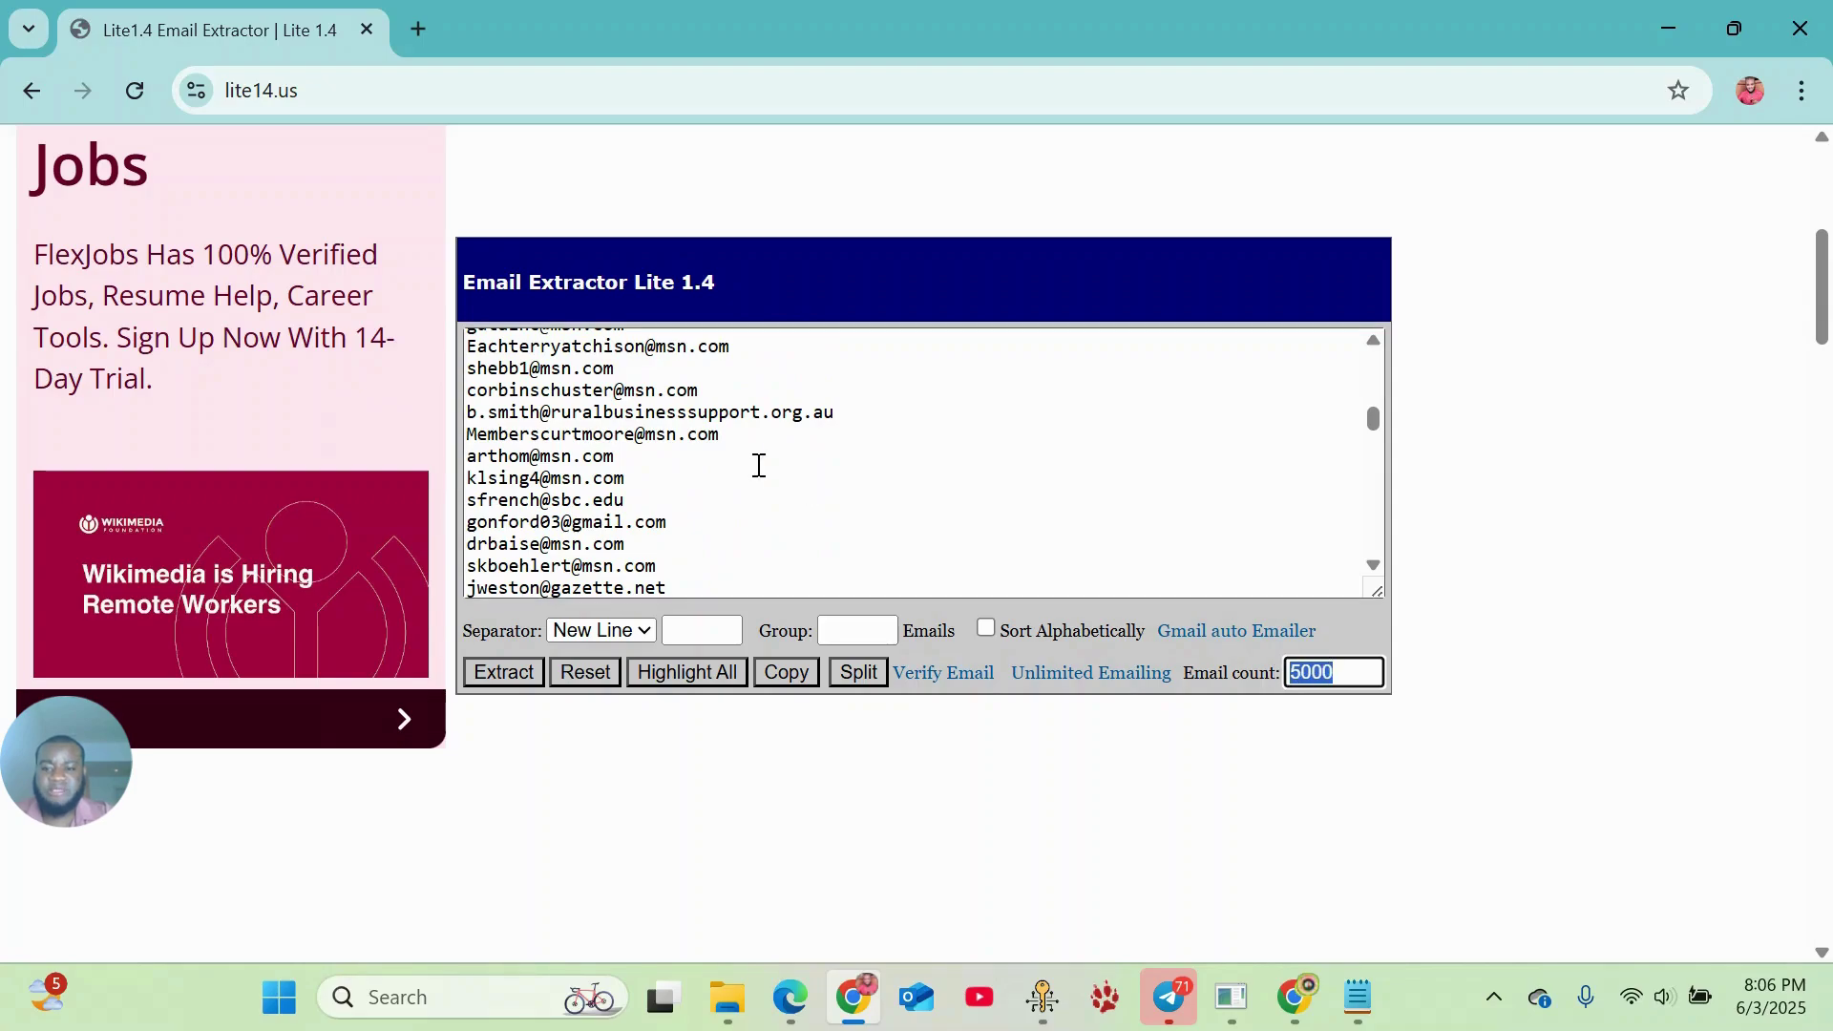
pyautogui.scroll(-5, 747, 473)
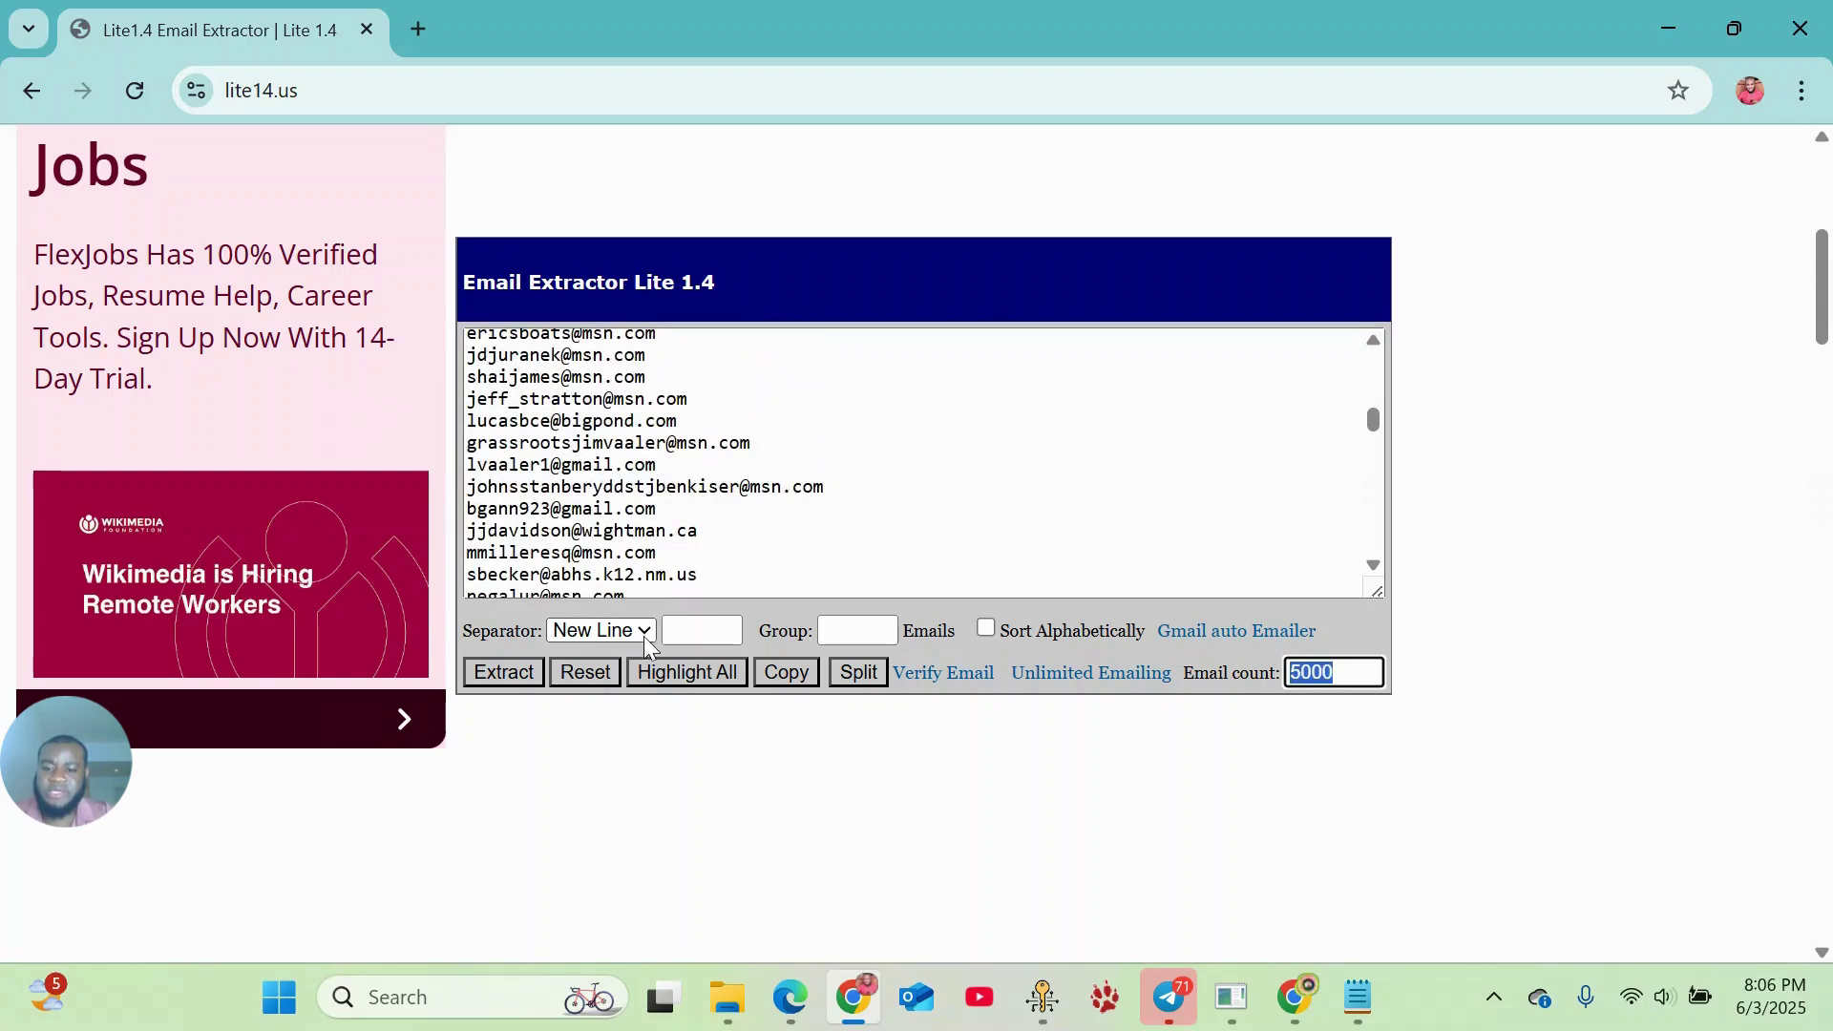
# - Copy the whole list of extracted emails from the extractor's text box
pyautogui.click(611, 495)
pyautogui.hotkey('ctrl', 'a')
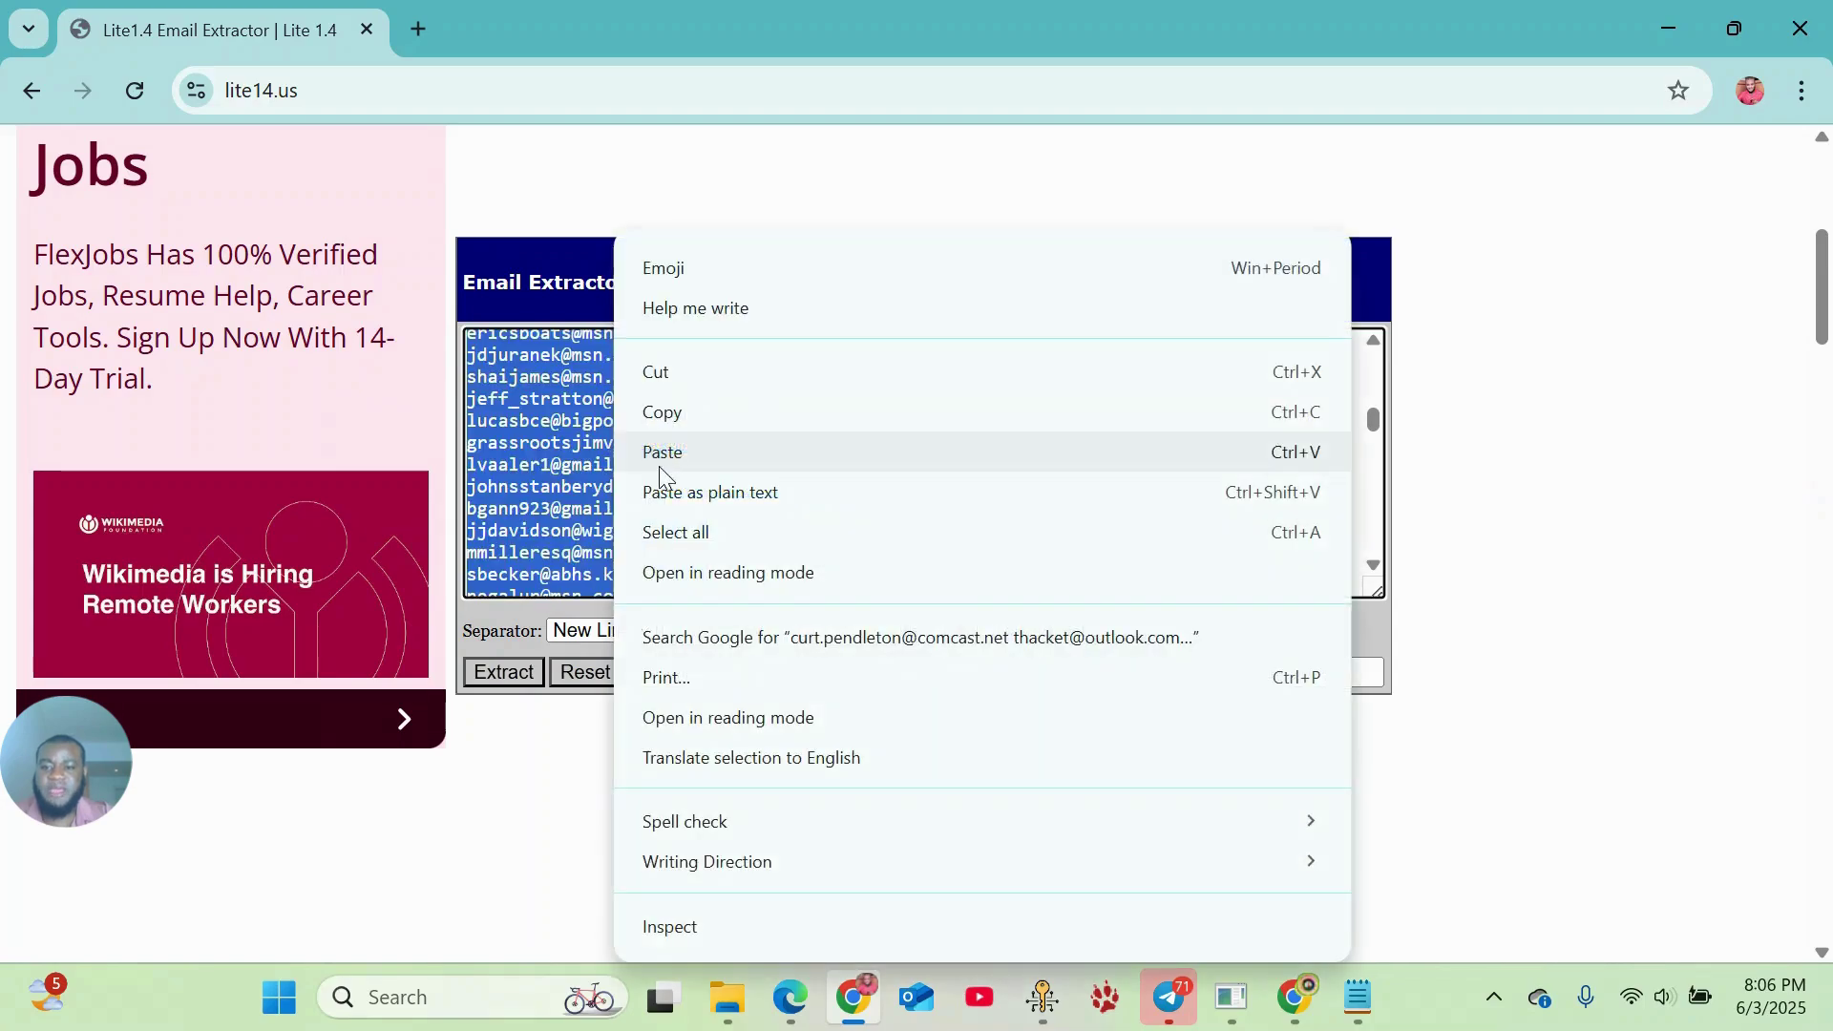
pyautogui.rightClick(612, 449)
pyautogui.click(675, 420)
pyautogui.scroll(-10, 744, 496)
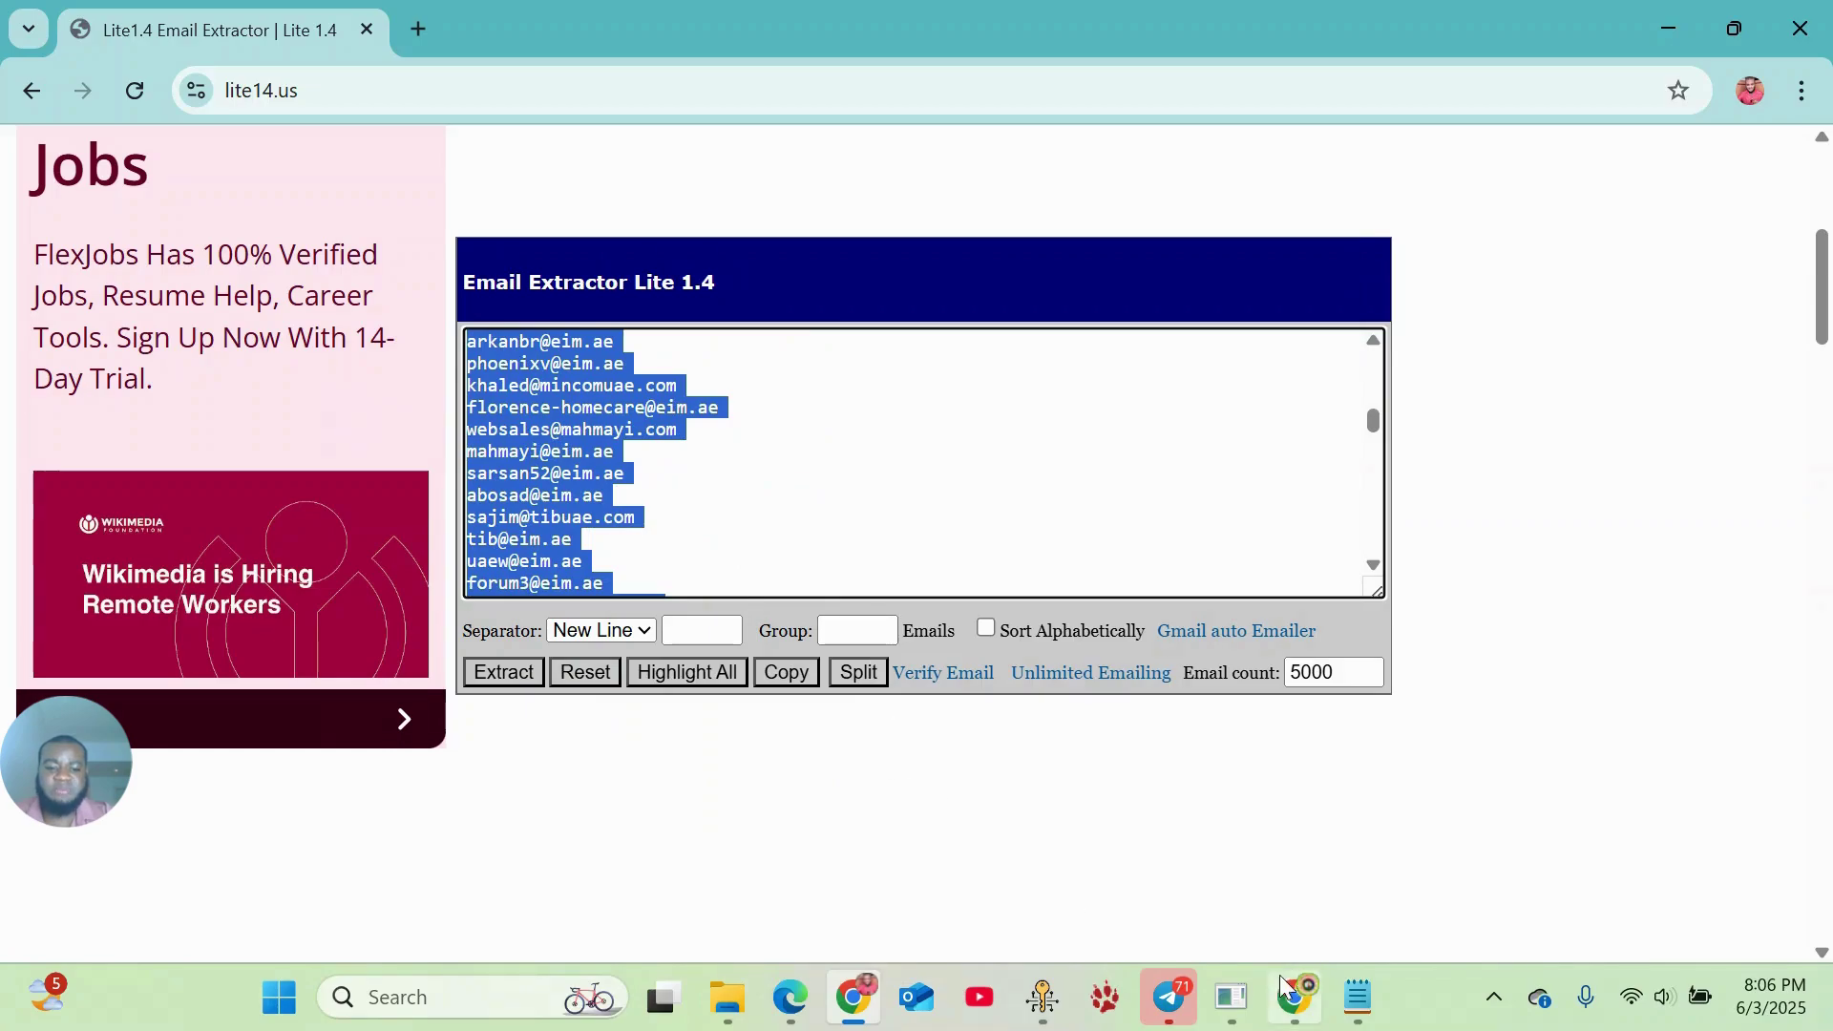
# - Switch to Notepad, paste the one-per-line emails into the empty leads file, save it and minimize the window
pyautogui.click(1358, 997)
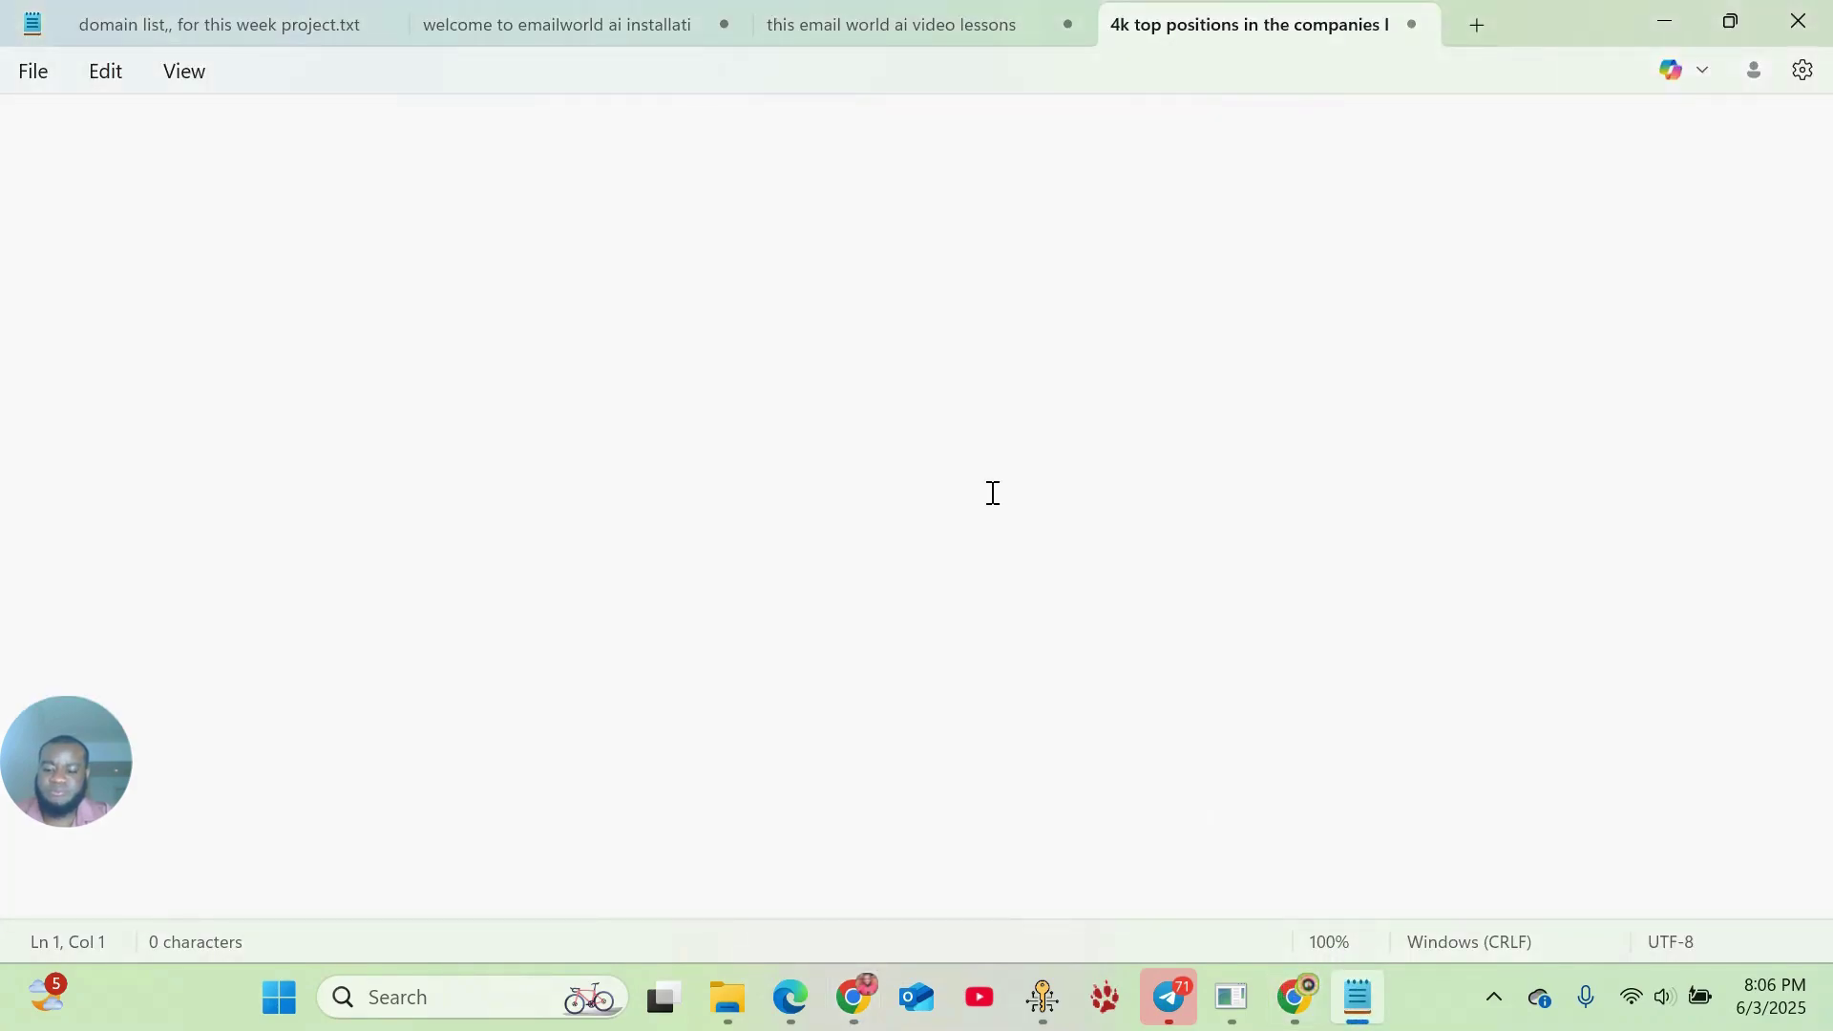
pyautogui.hotkey('ctrl', 'v')
pyautogui.click(34, 74)
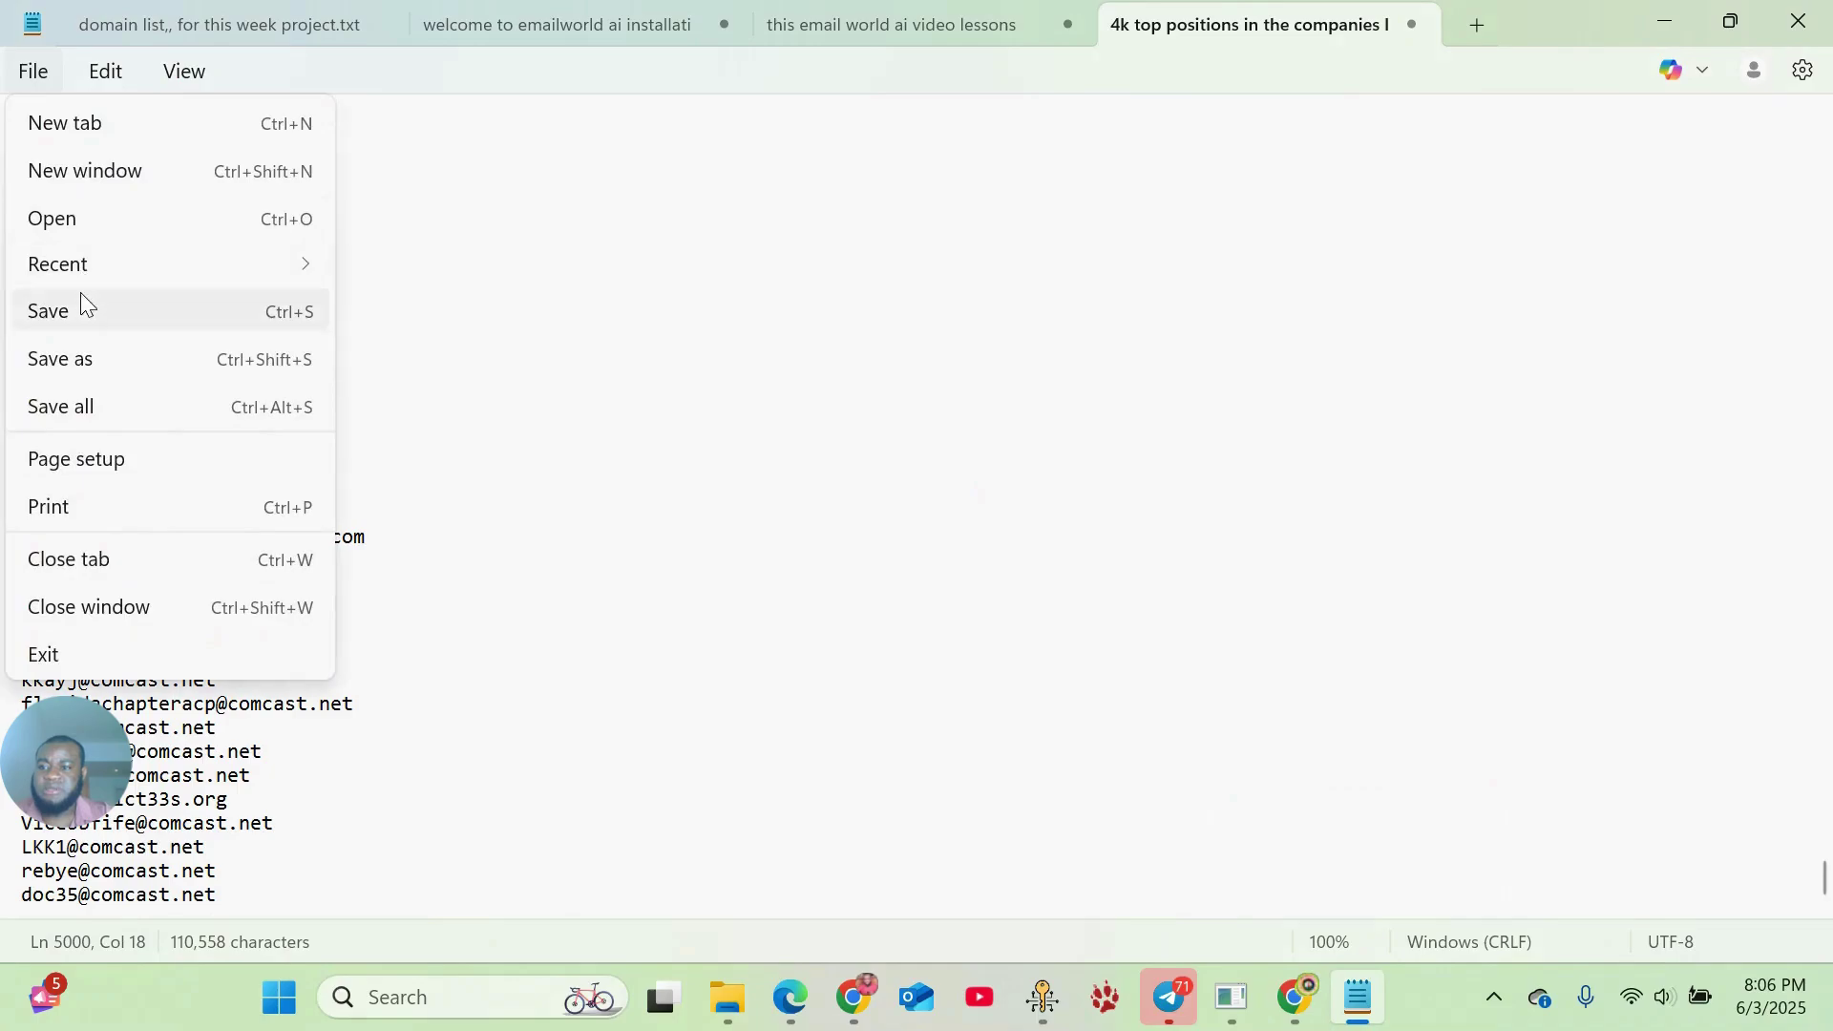
pyautogui.click(63, 317)
pyautogui.click(1665, 5)
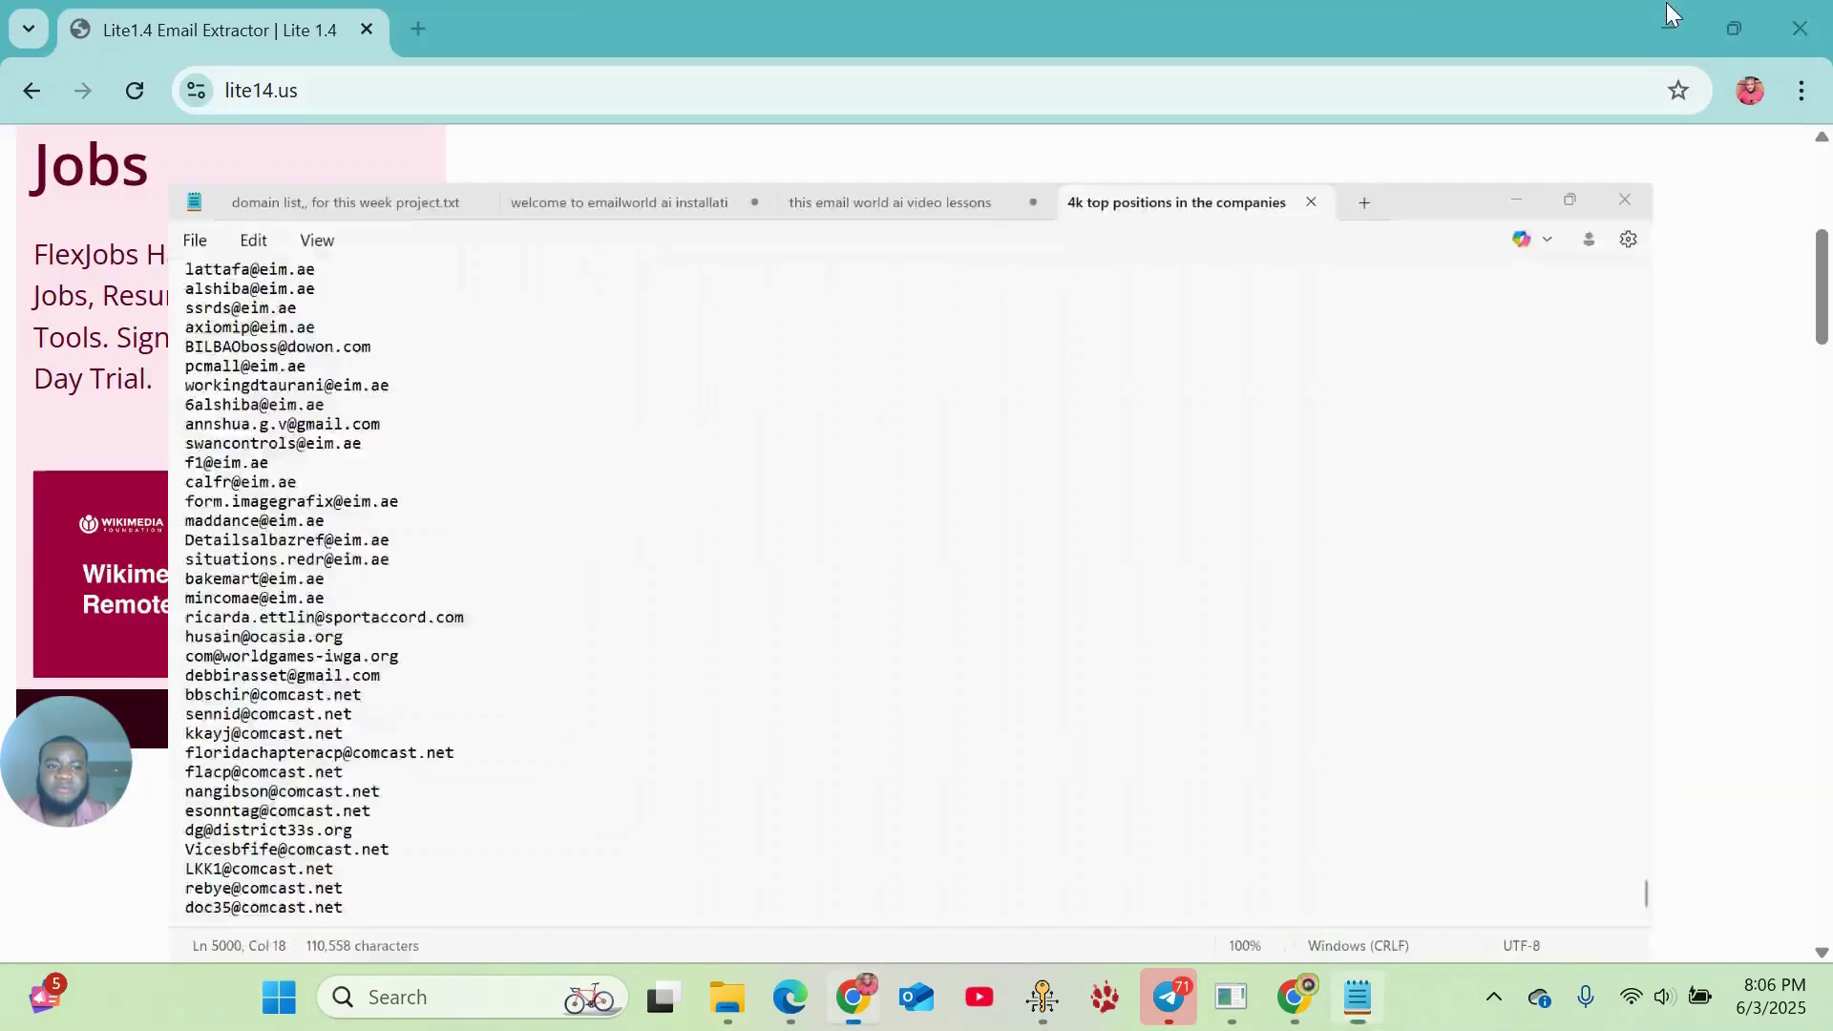
# - Switch to Email World AI and clear both the validation results and all leads in the validator's input
pyautogui.click(1231, 998)
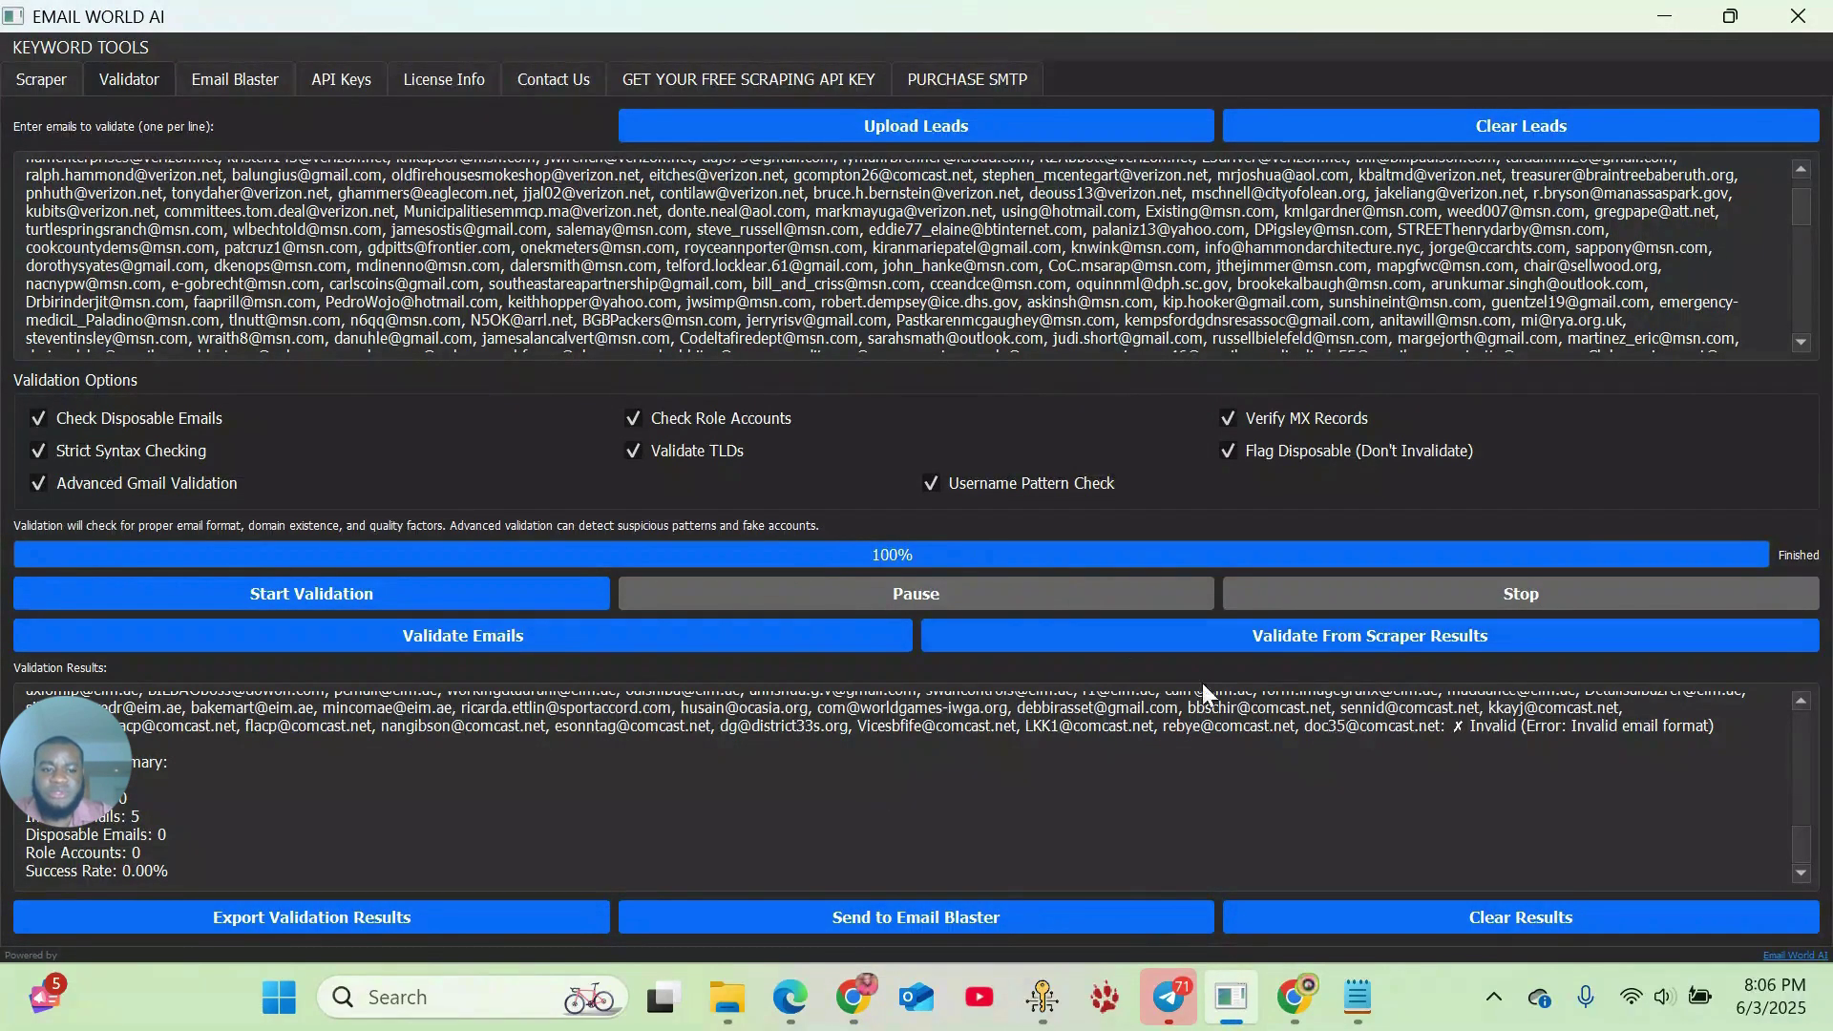
pyautogui.click(1520, 914)
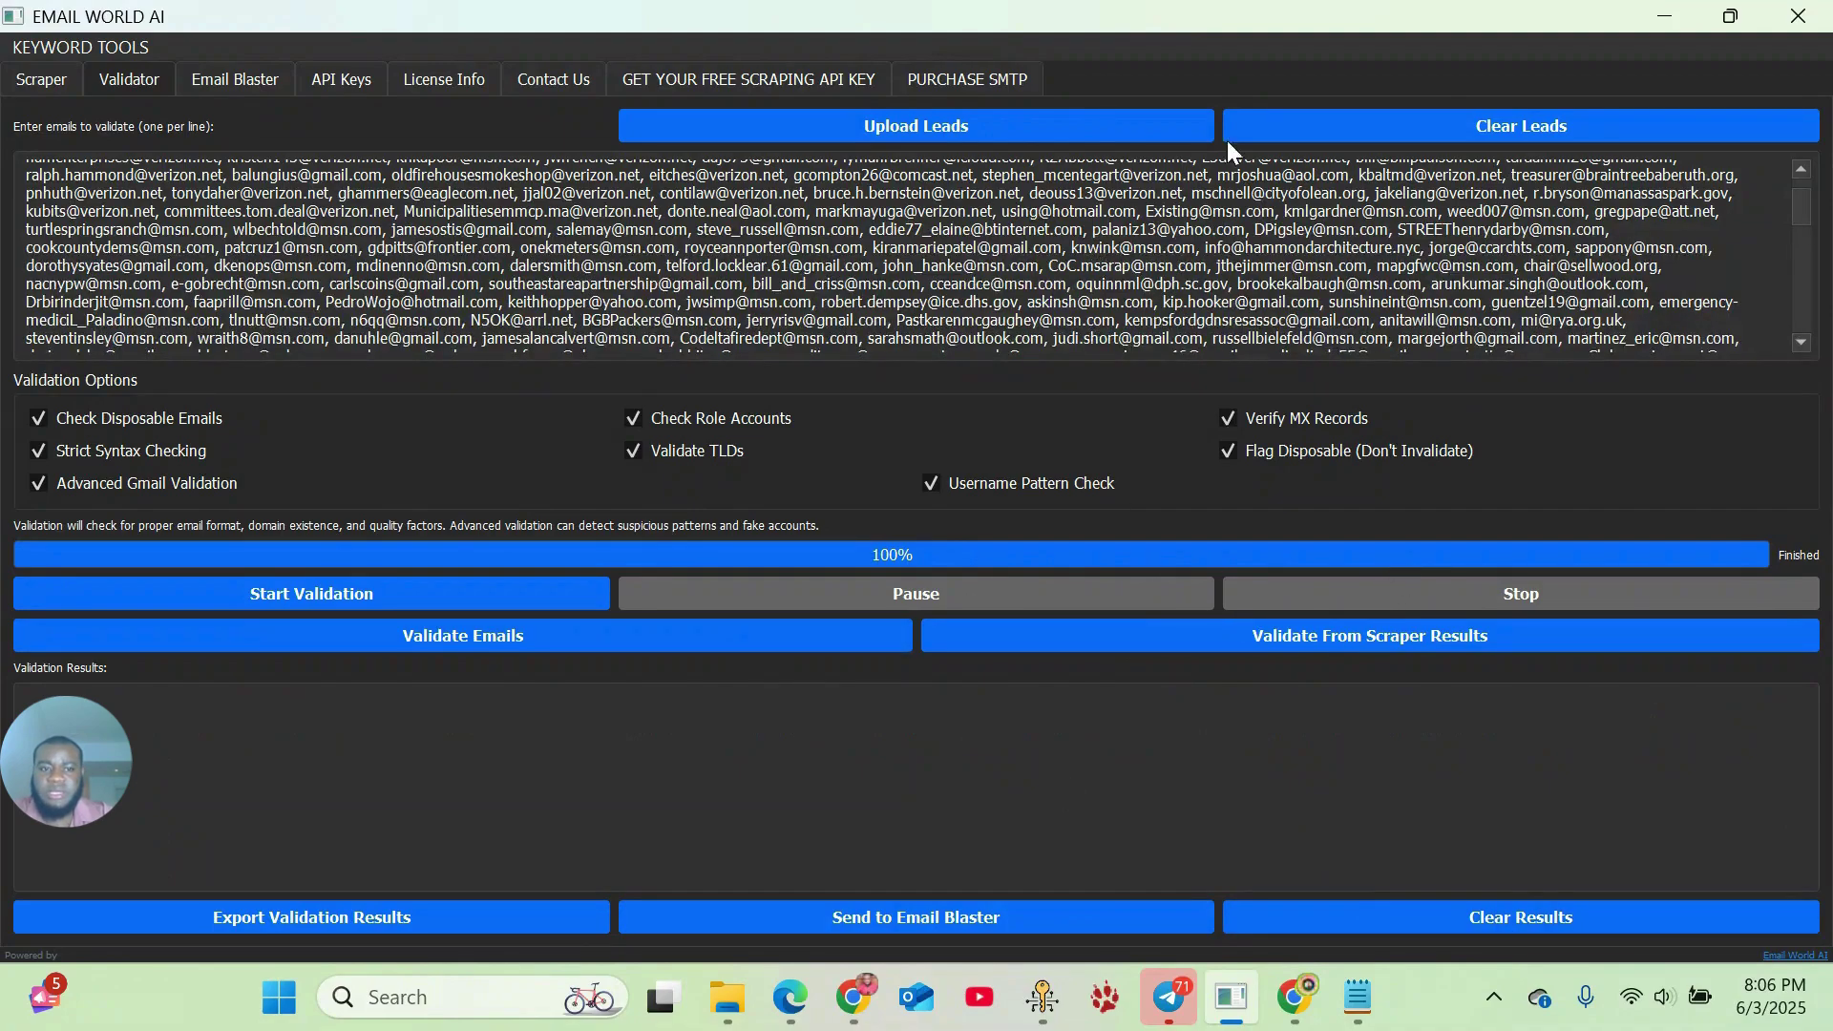
pyautogui.click(1504, 124)
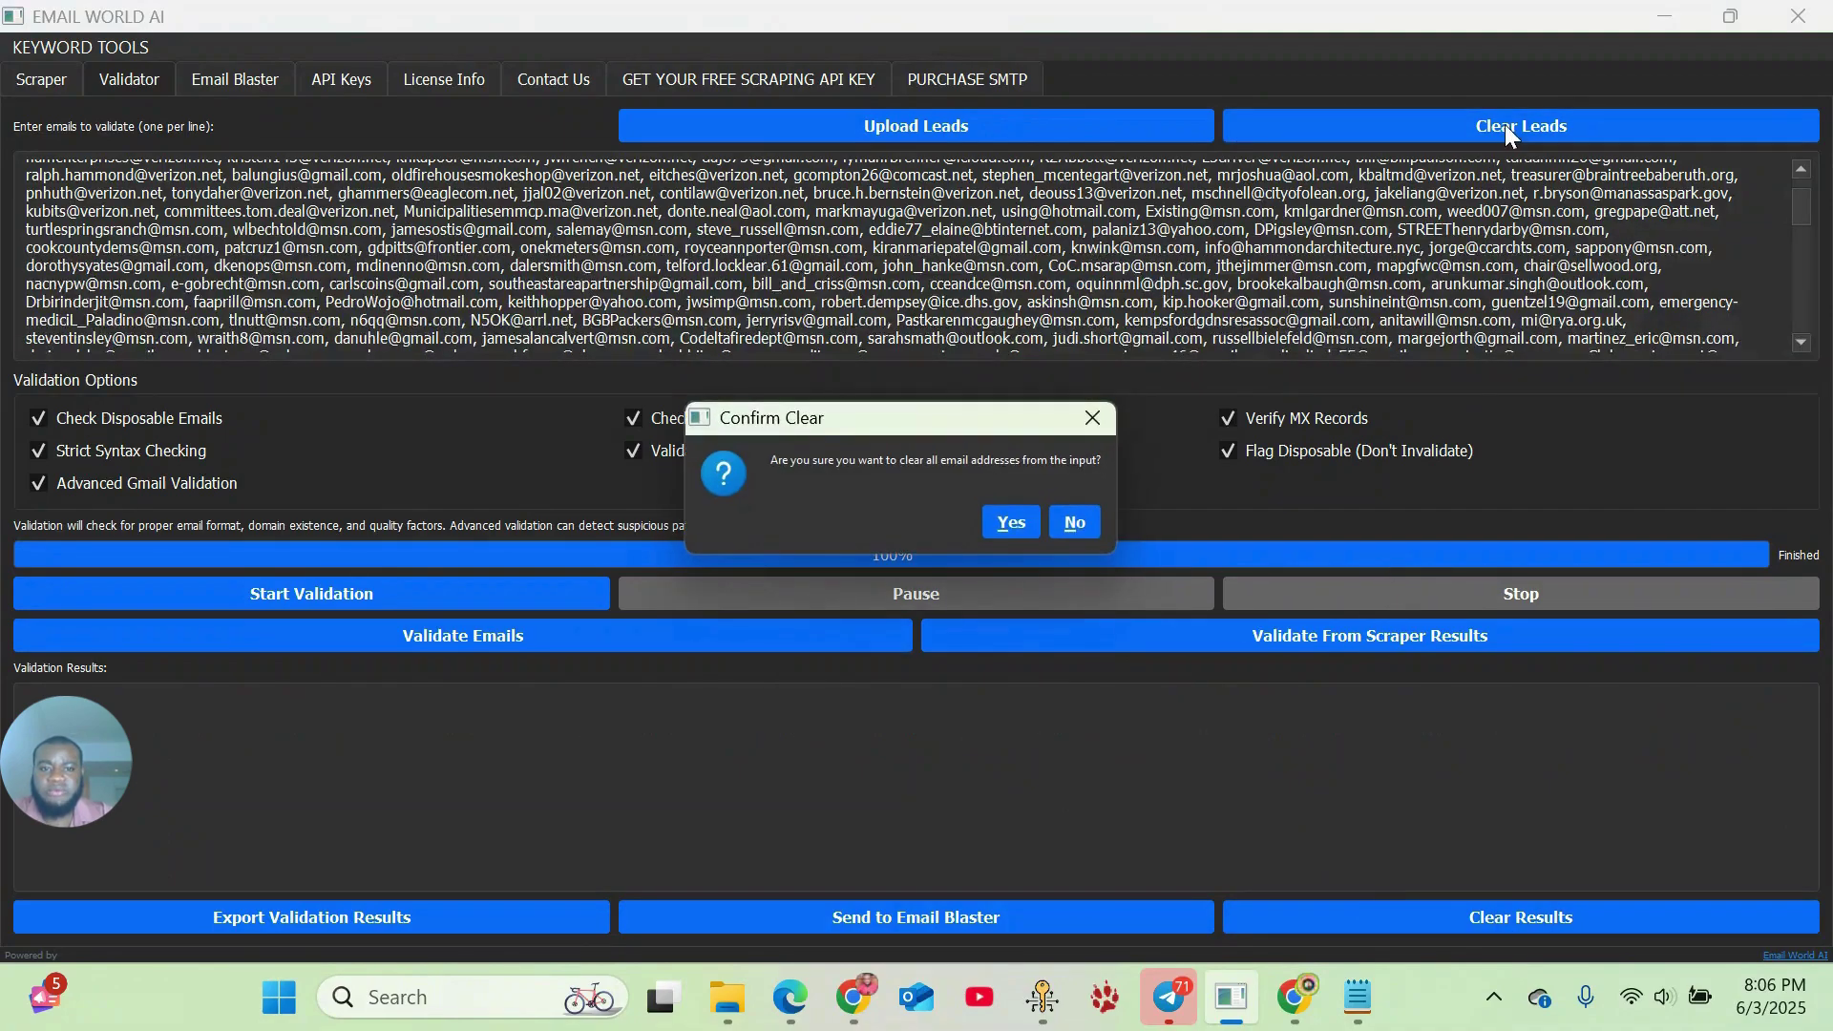
pyautogui.click(1010, 523)
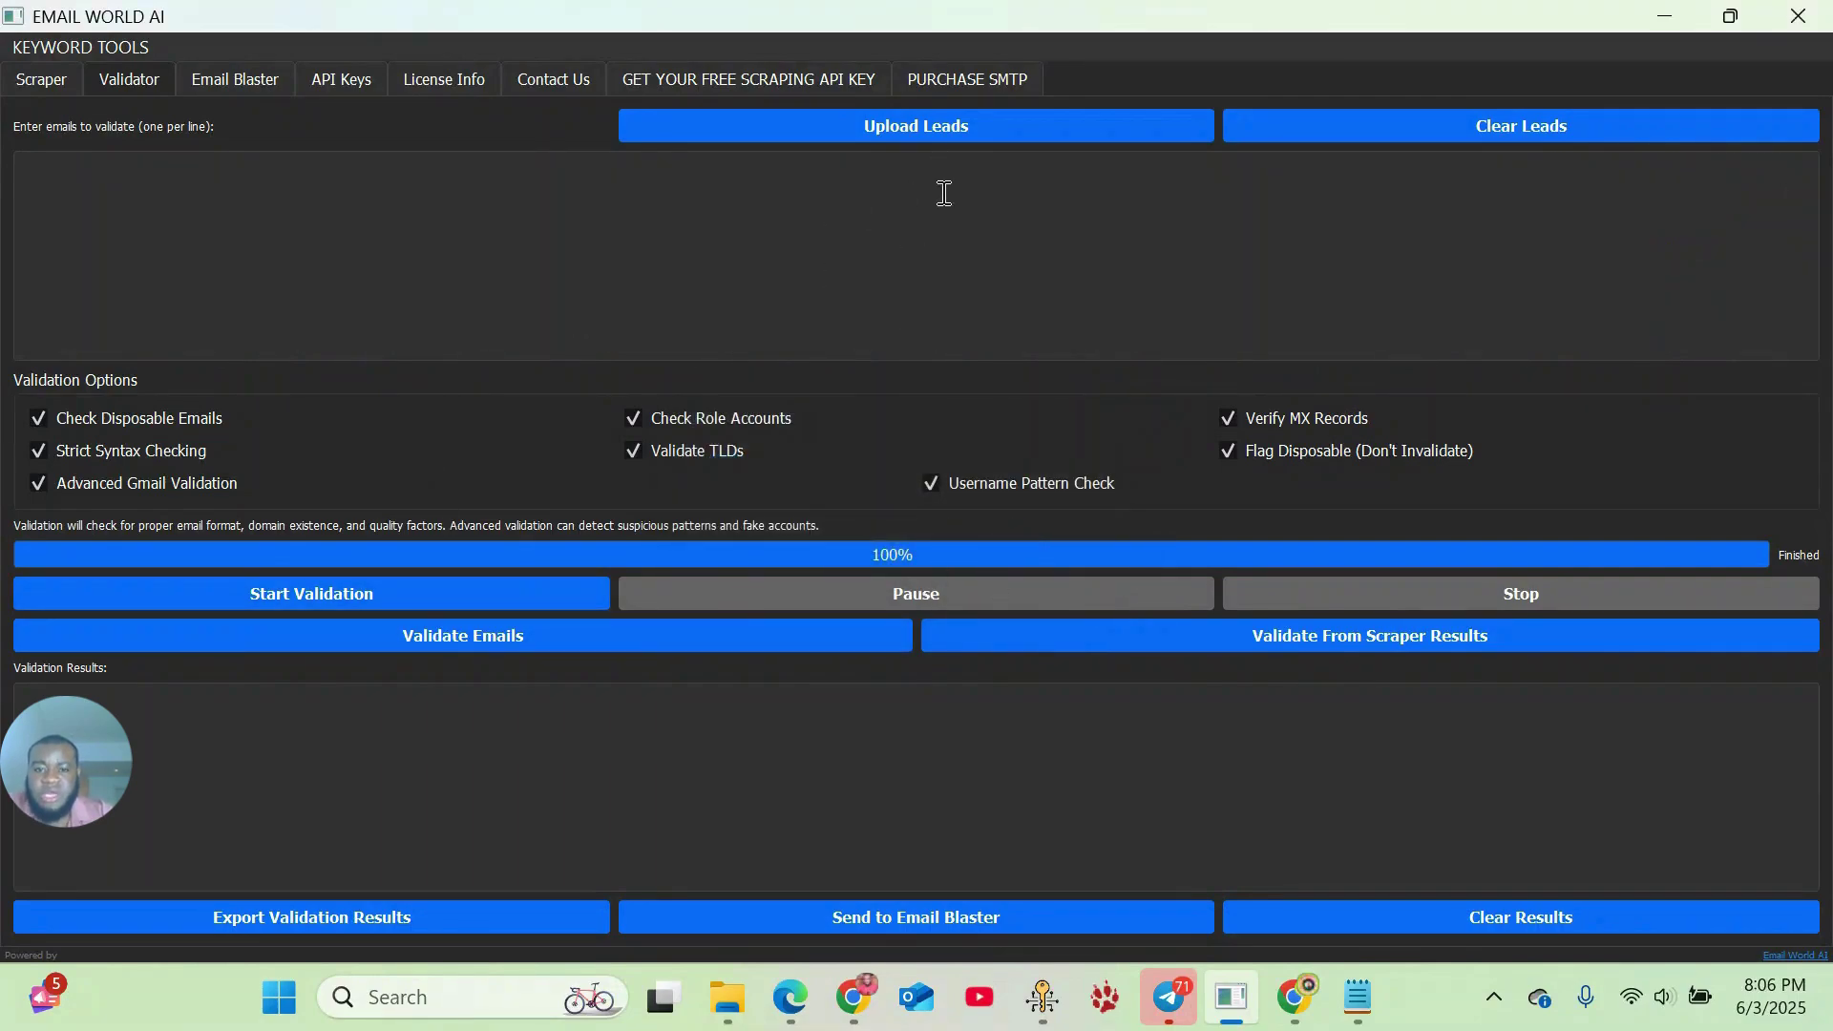
# - Upload the reformatted "4k top positions in the companies leads" file from Downloads to the validator and dismiss the import notice
pyautogui.click(886, 126)
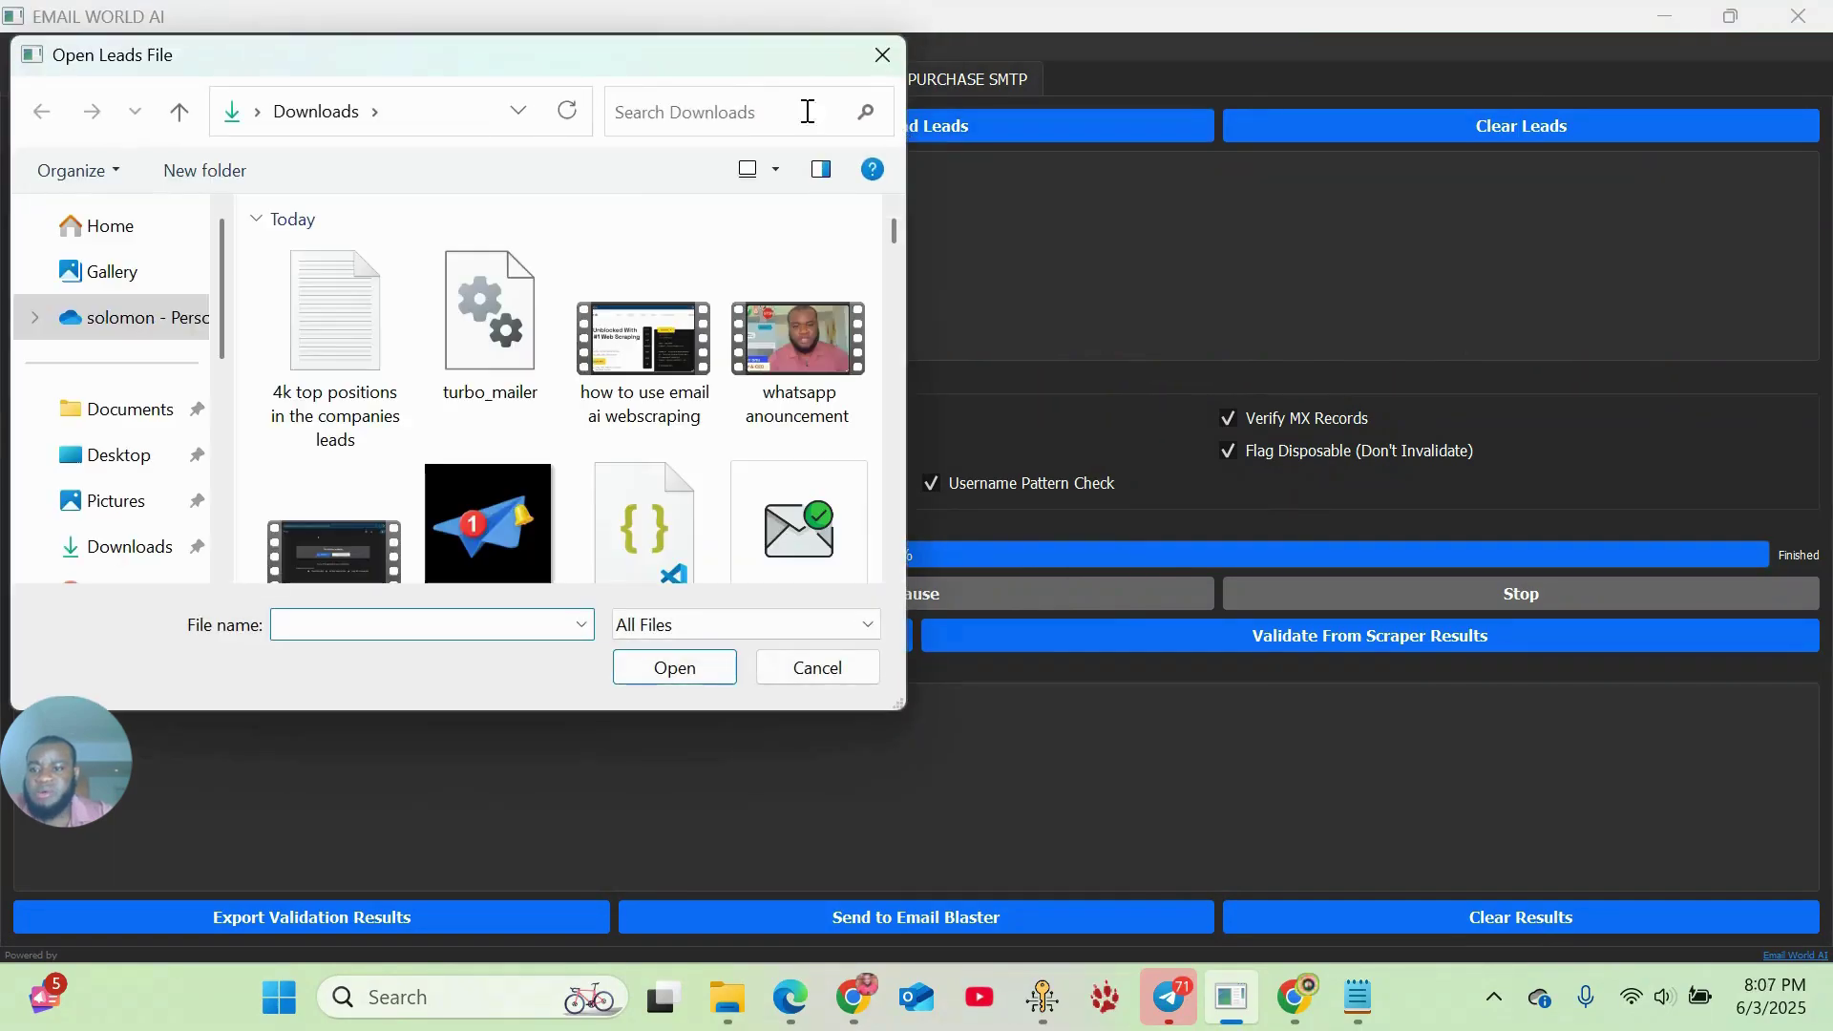
pyautogui.click(321, 300)
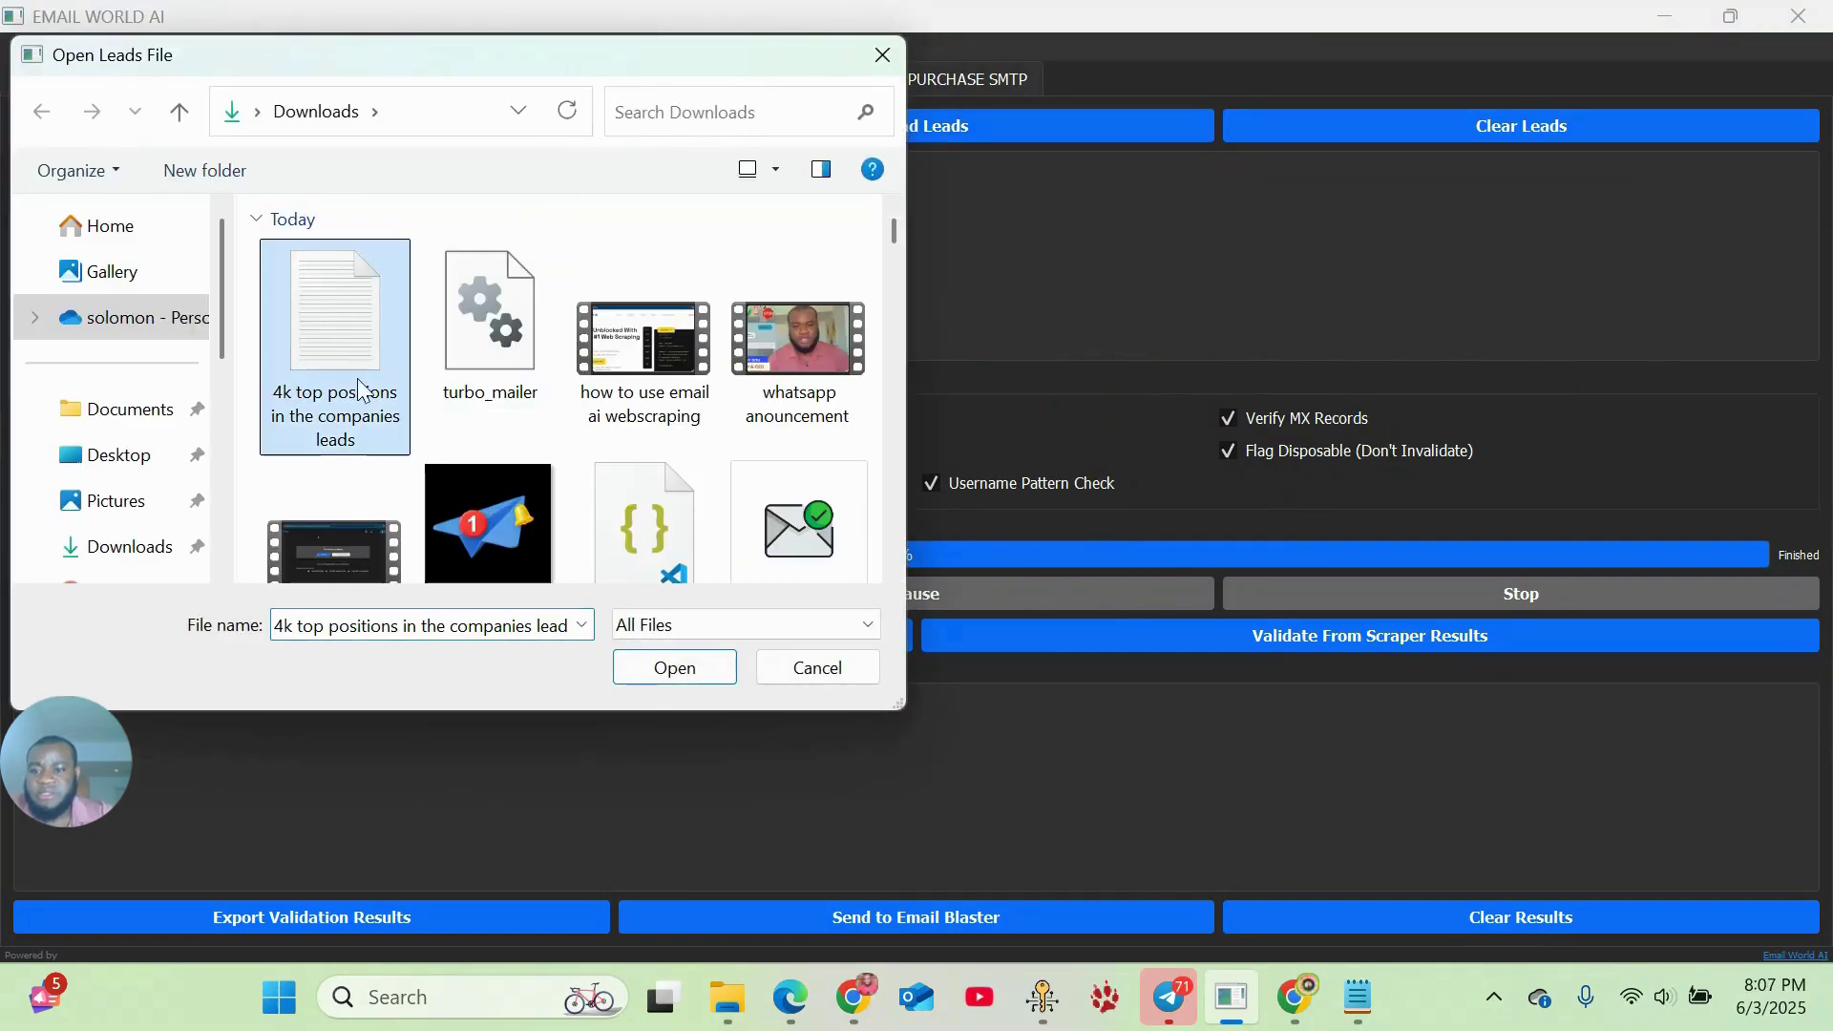
pyautogui.click(674, 667)
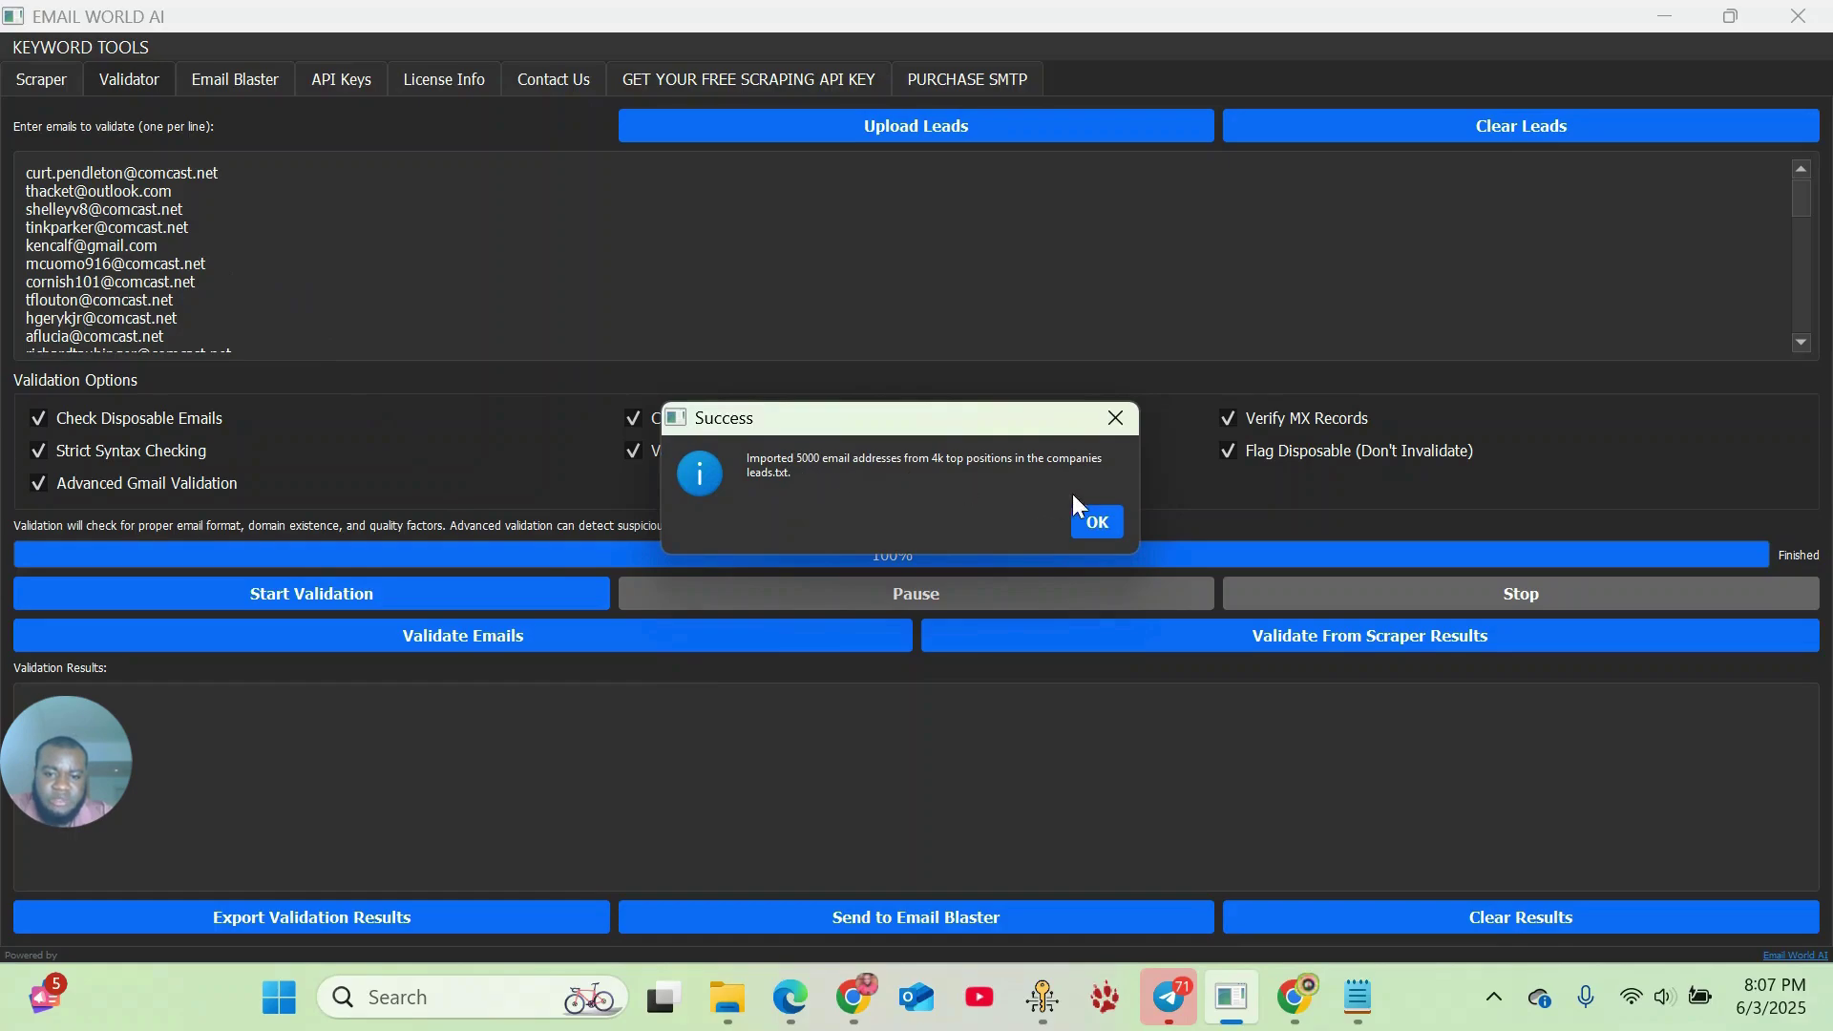
pyautogui.click(1097, 522)
# - Look through the imported leads in the validator's input and start validating them with all validation options kept enabled
pyautogui.scroll(-5, 238, 272)
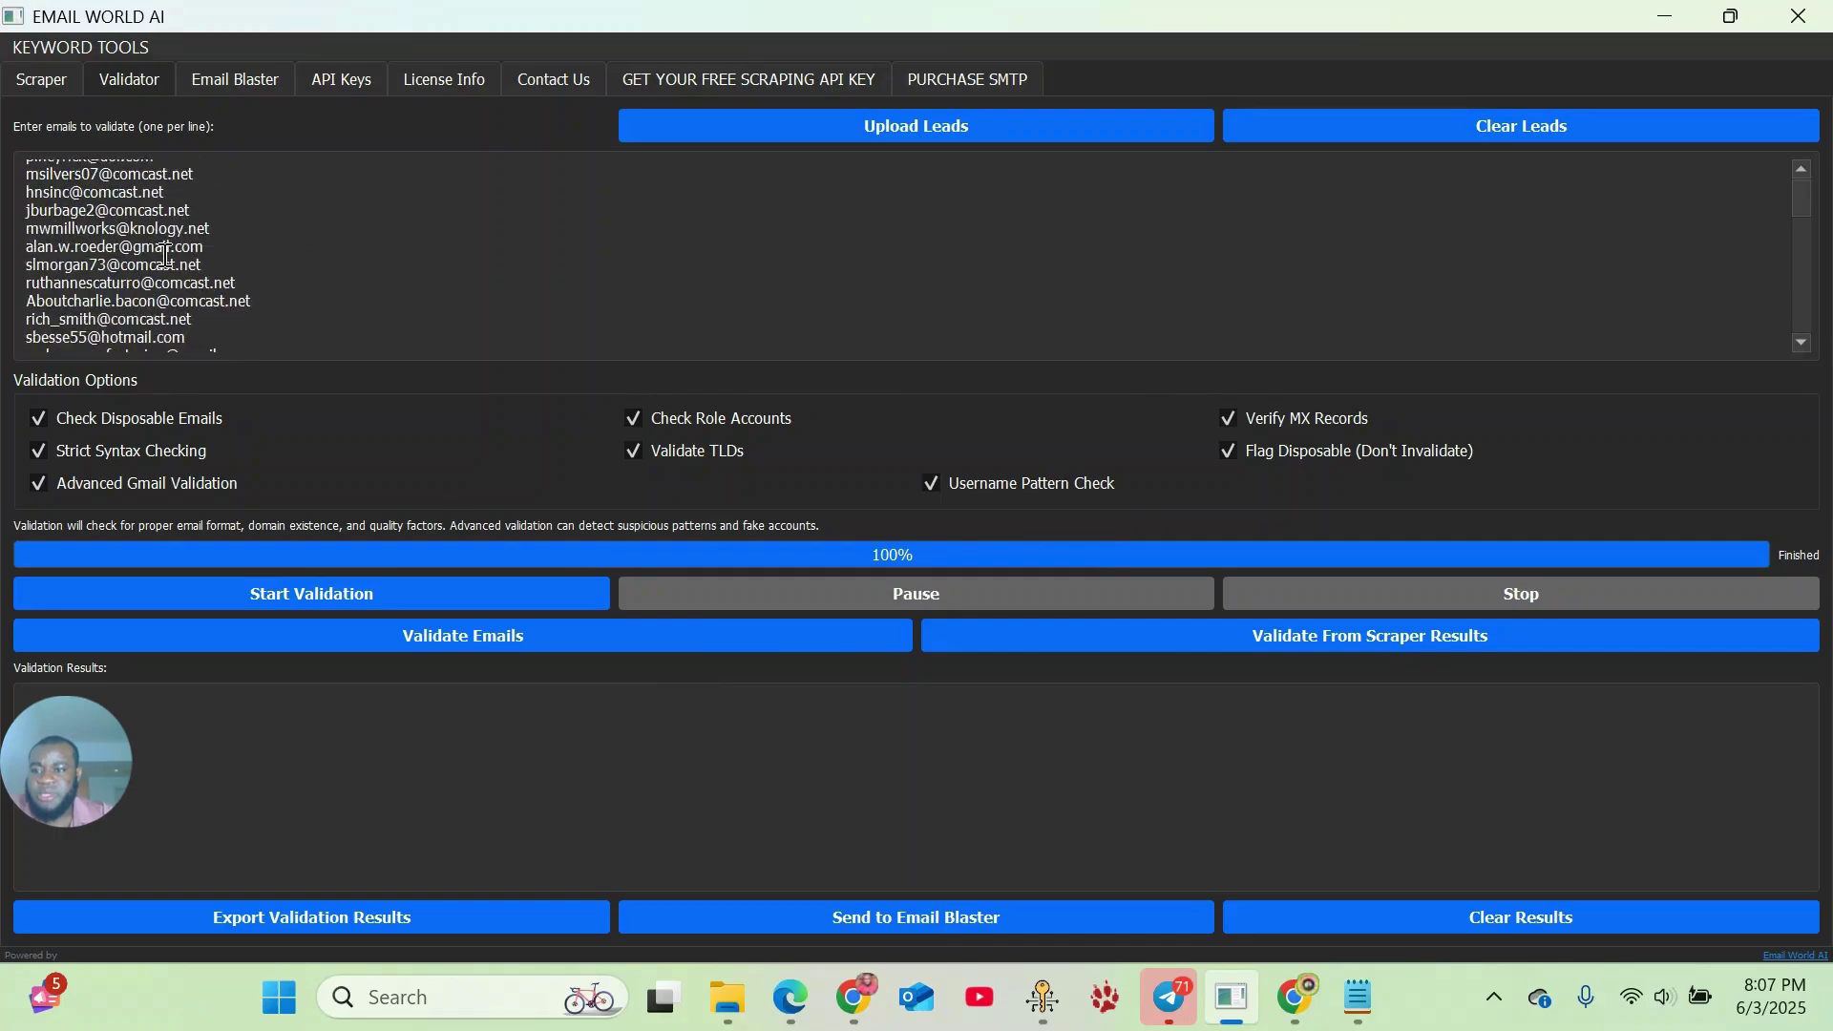
pyautogui.scroll(5, 165, 255)
pyautogui.scroll(-10, 166, 255)
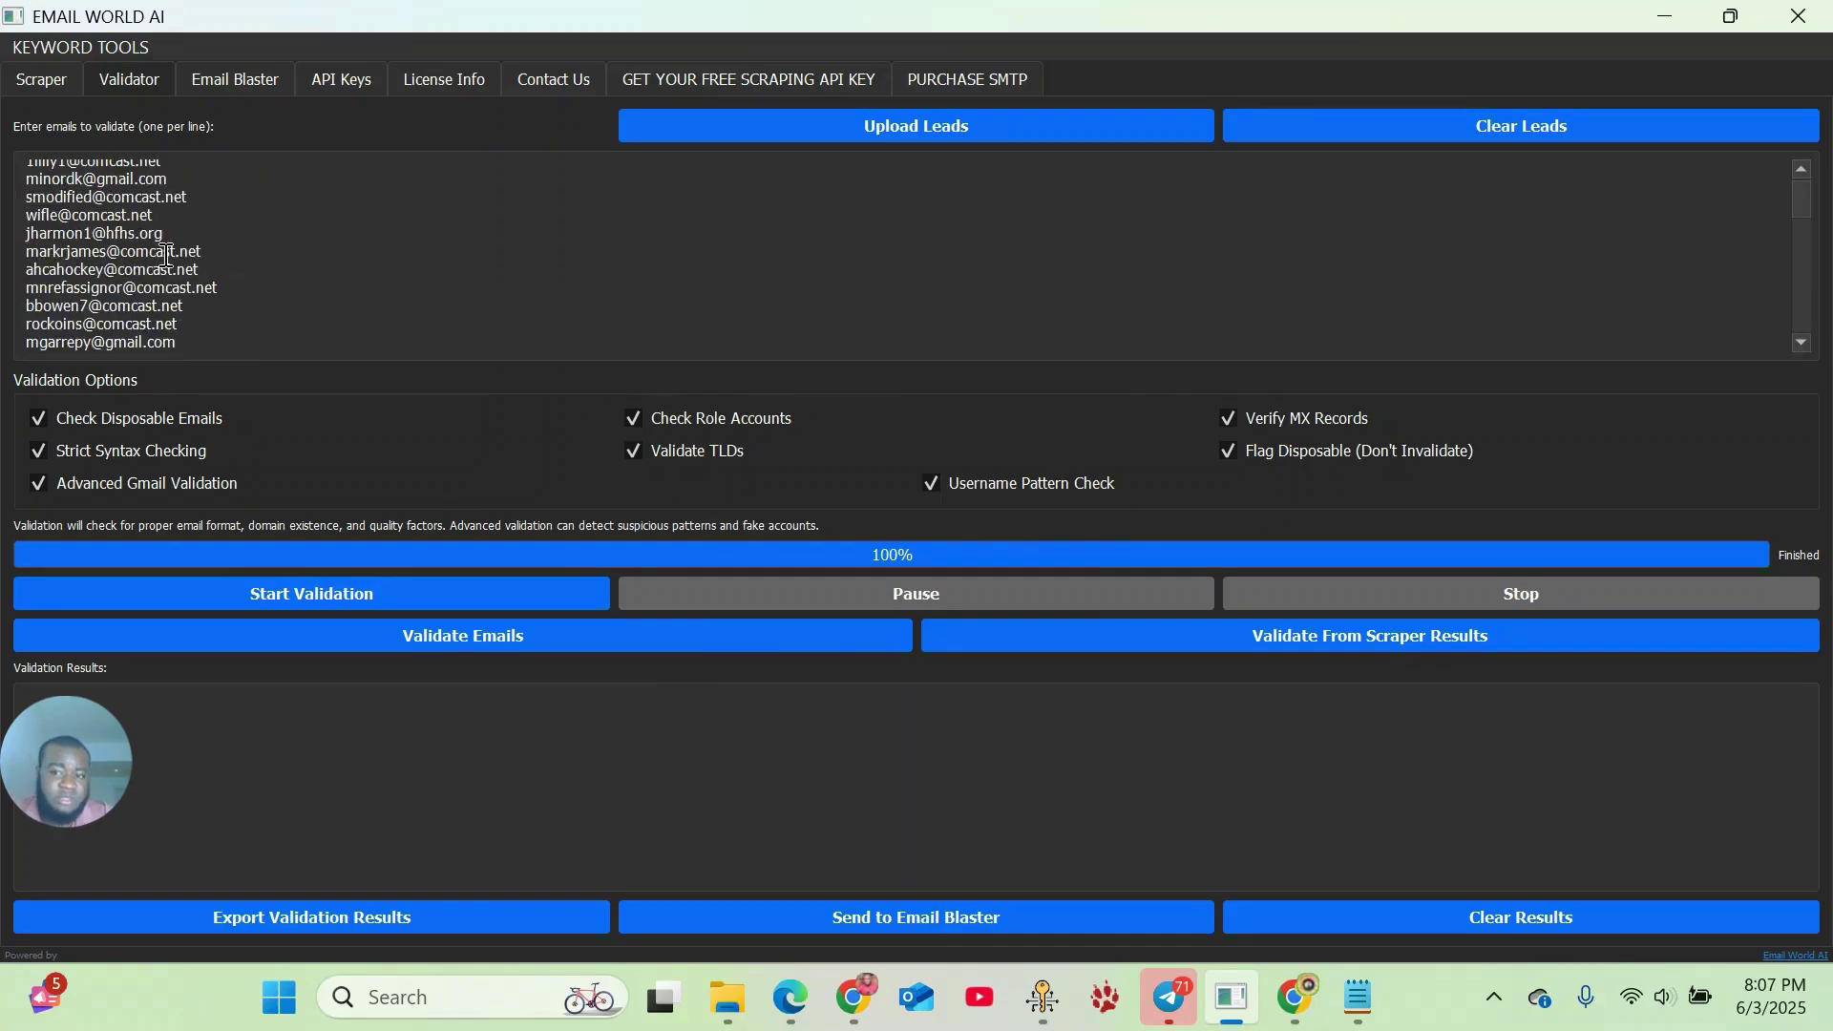
pyautogui.scroll(-10, 164, 250)
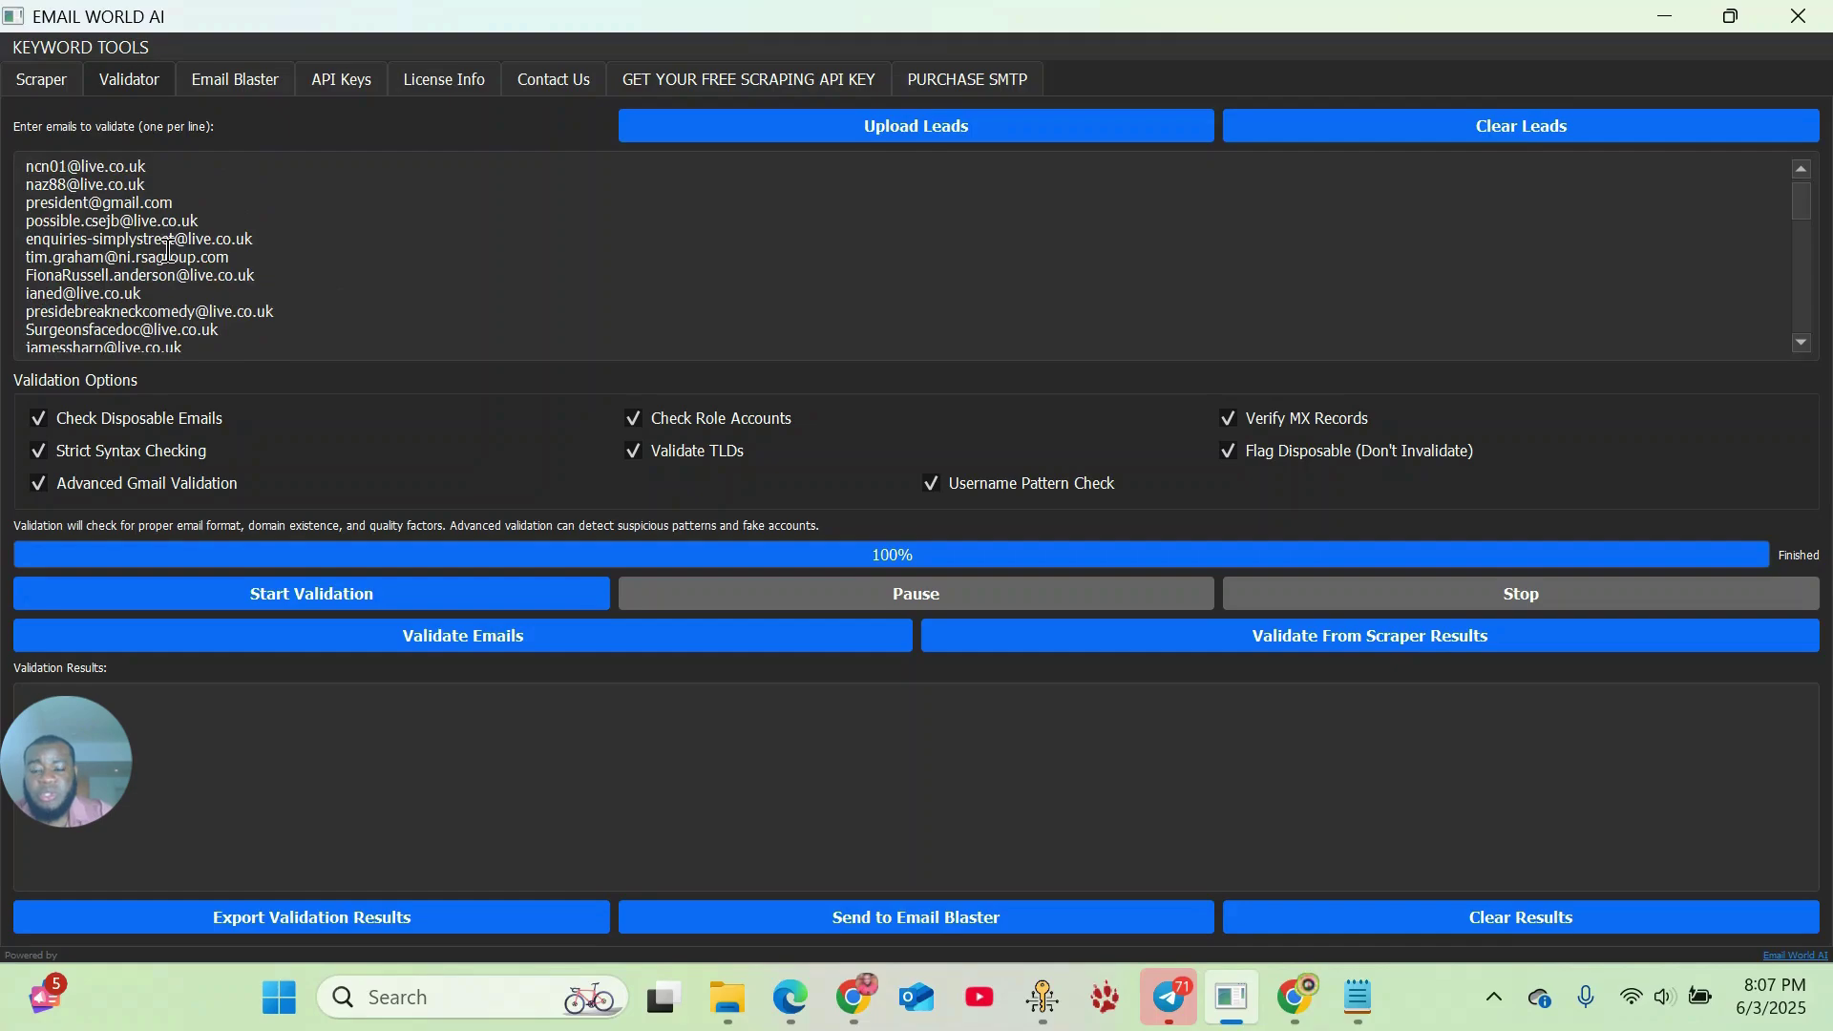
pyautogui.scroll(-10, 173, 255)
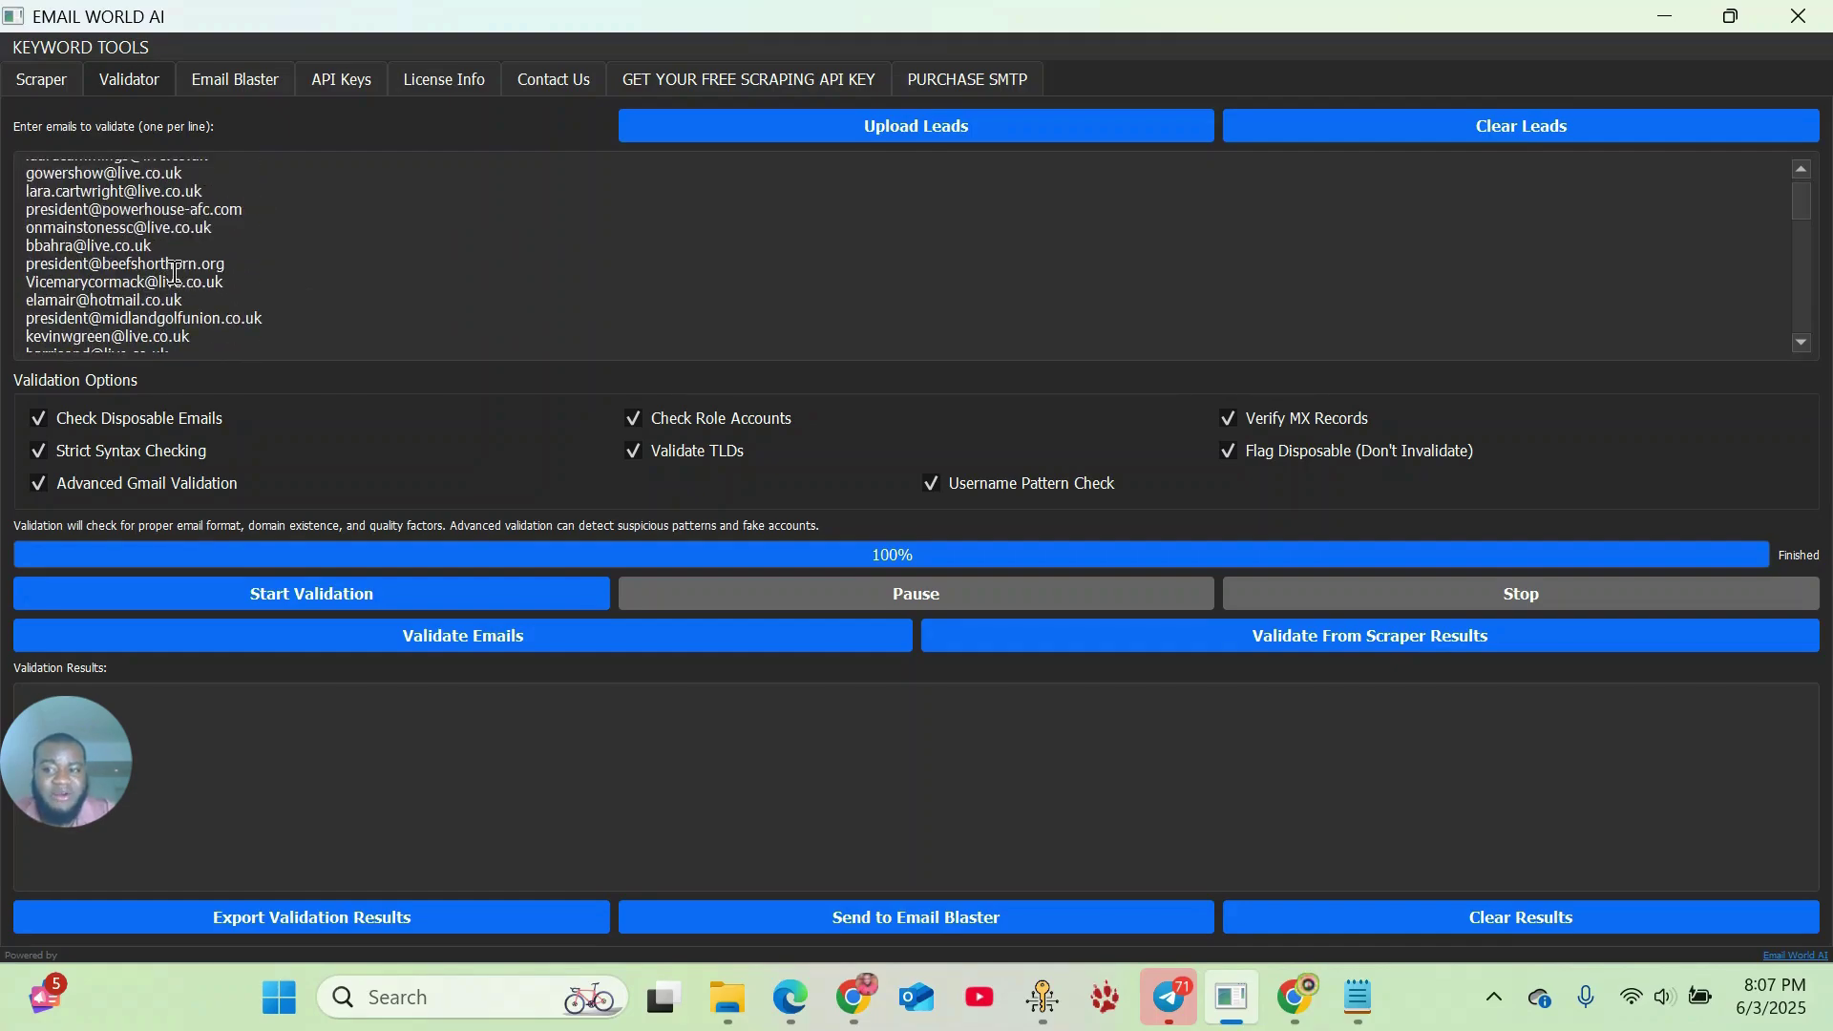
pyautogui.scroll(-10, 173, 274)
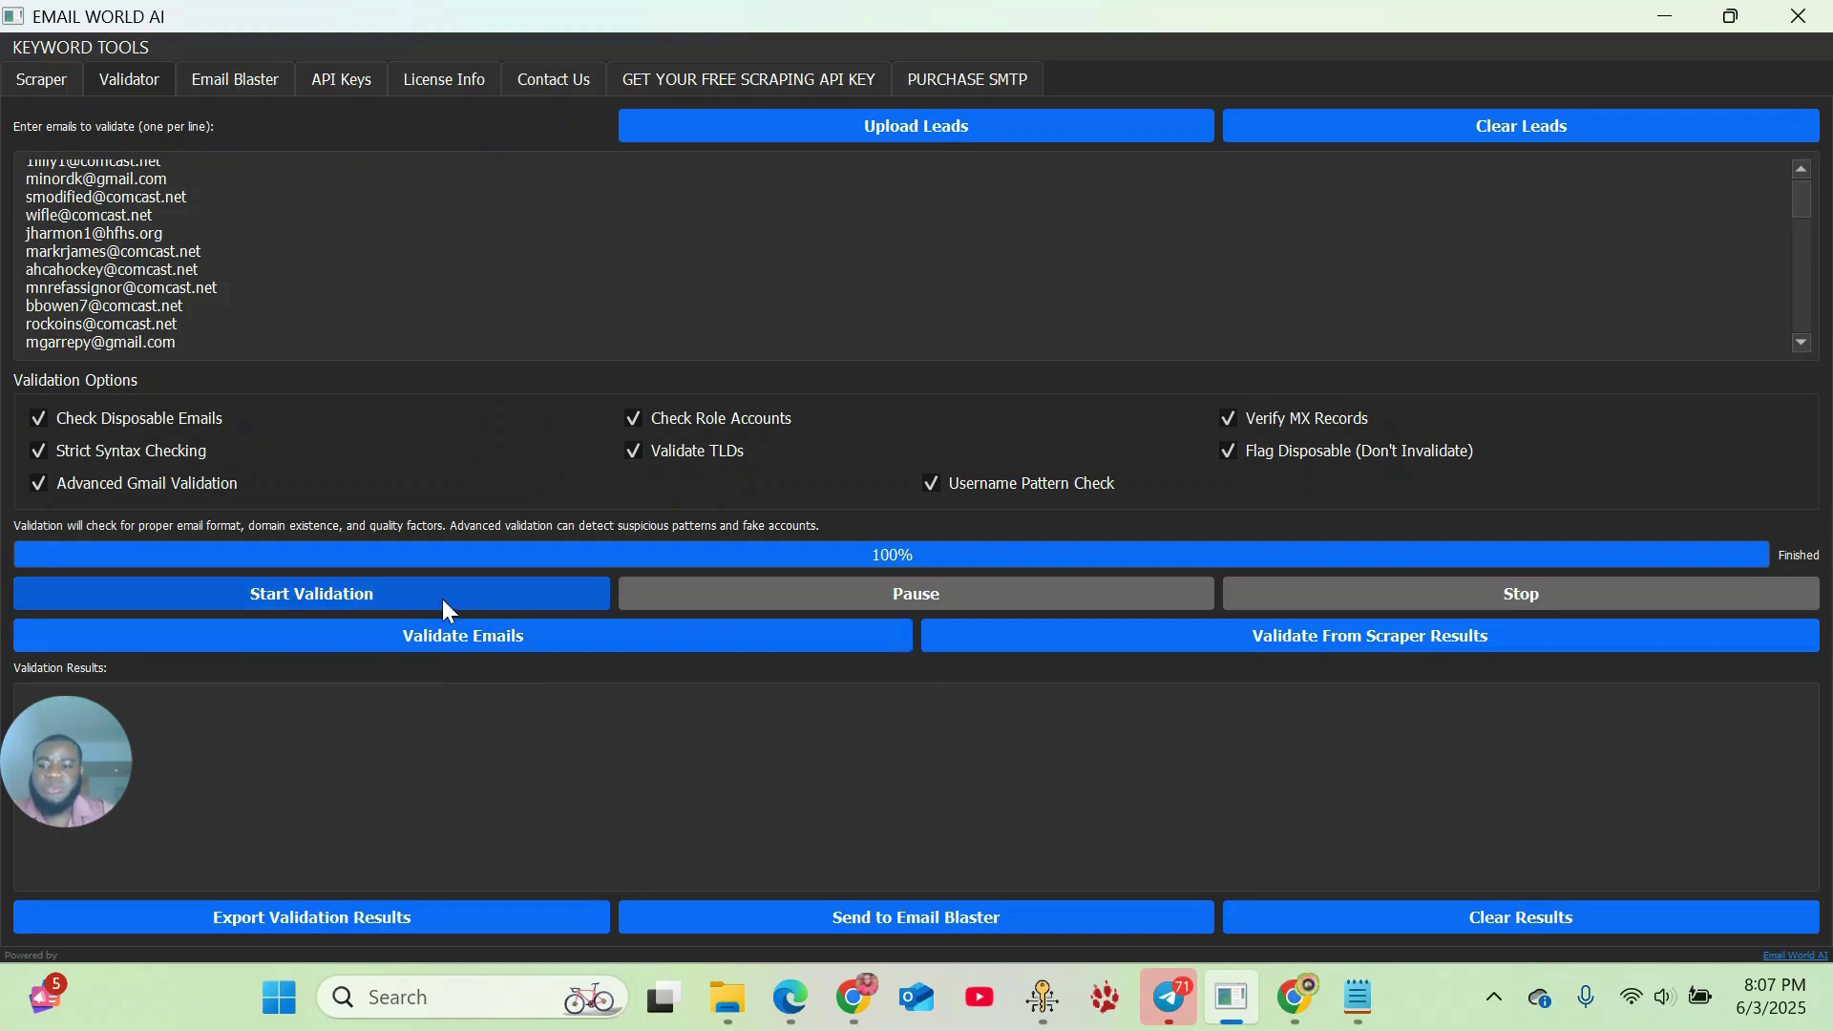
pyautogui.click(350, 594)
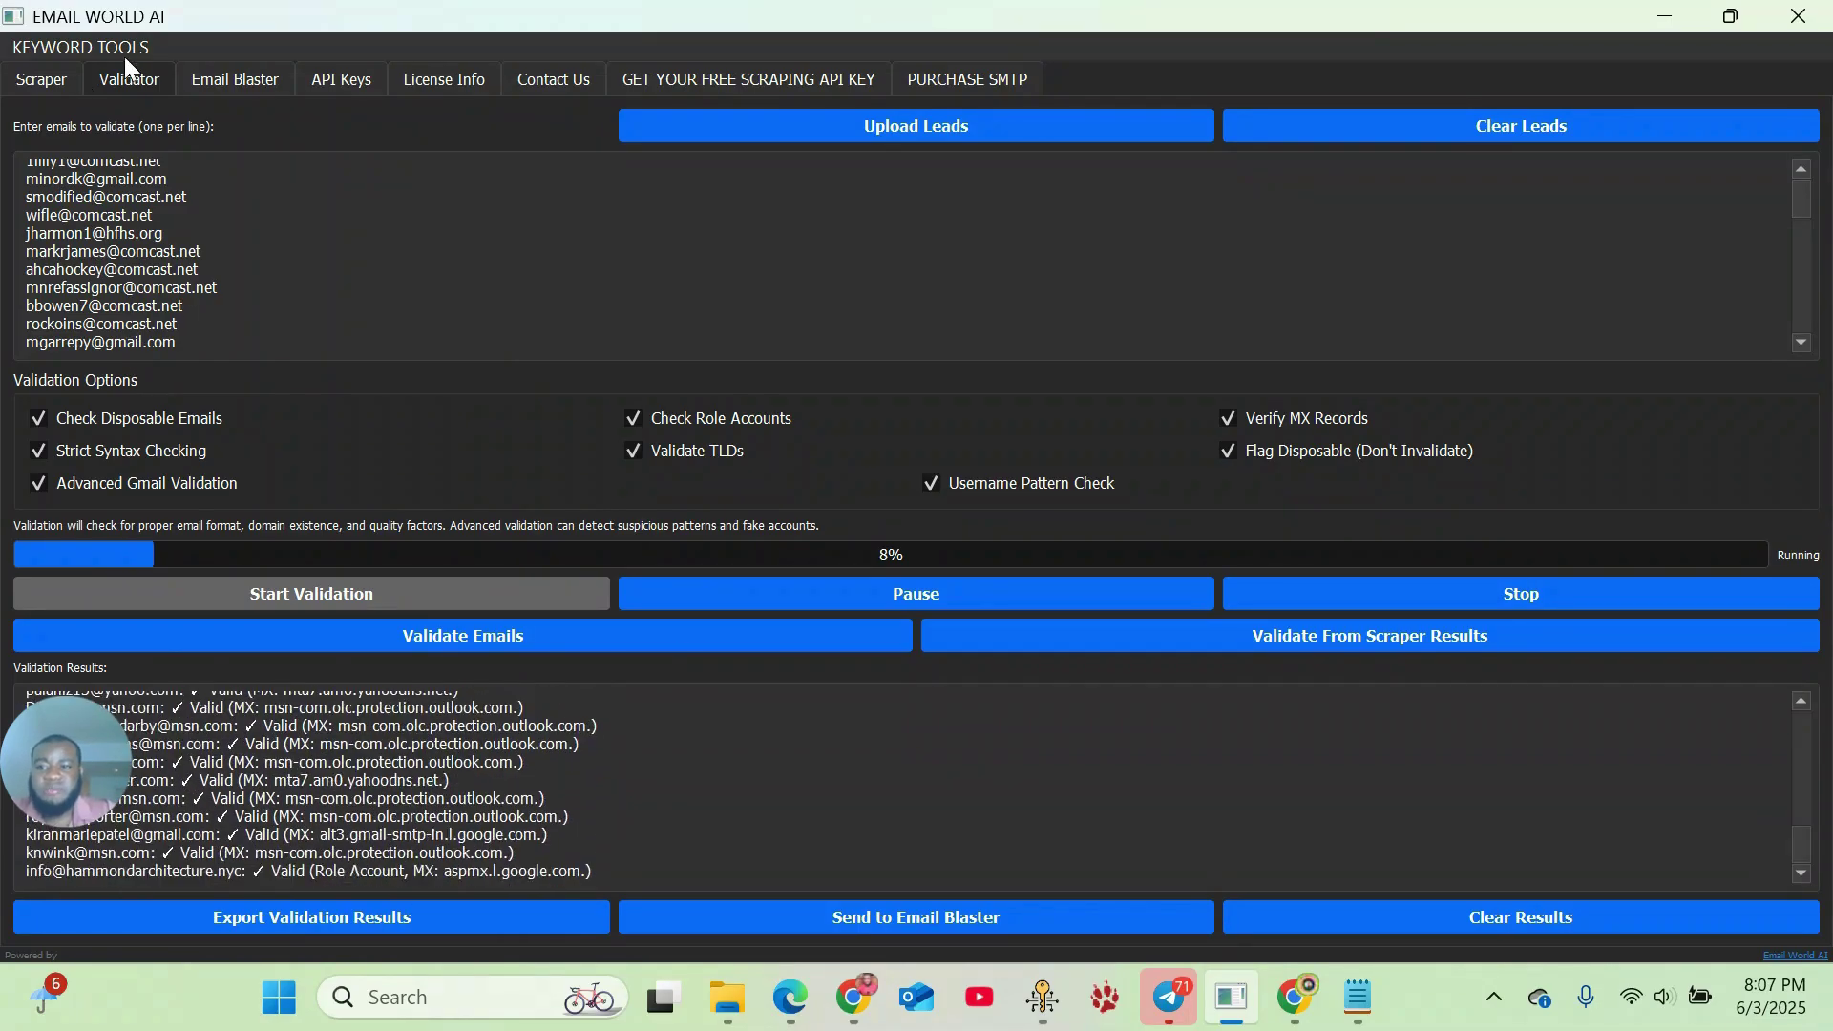
pyautogui.click(268, 80)
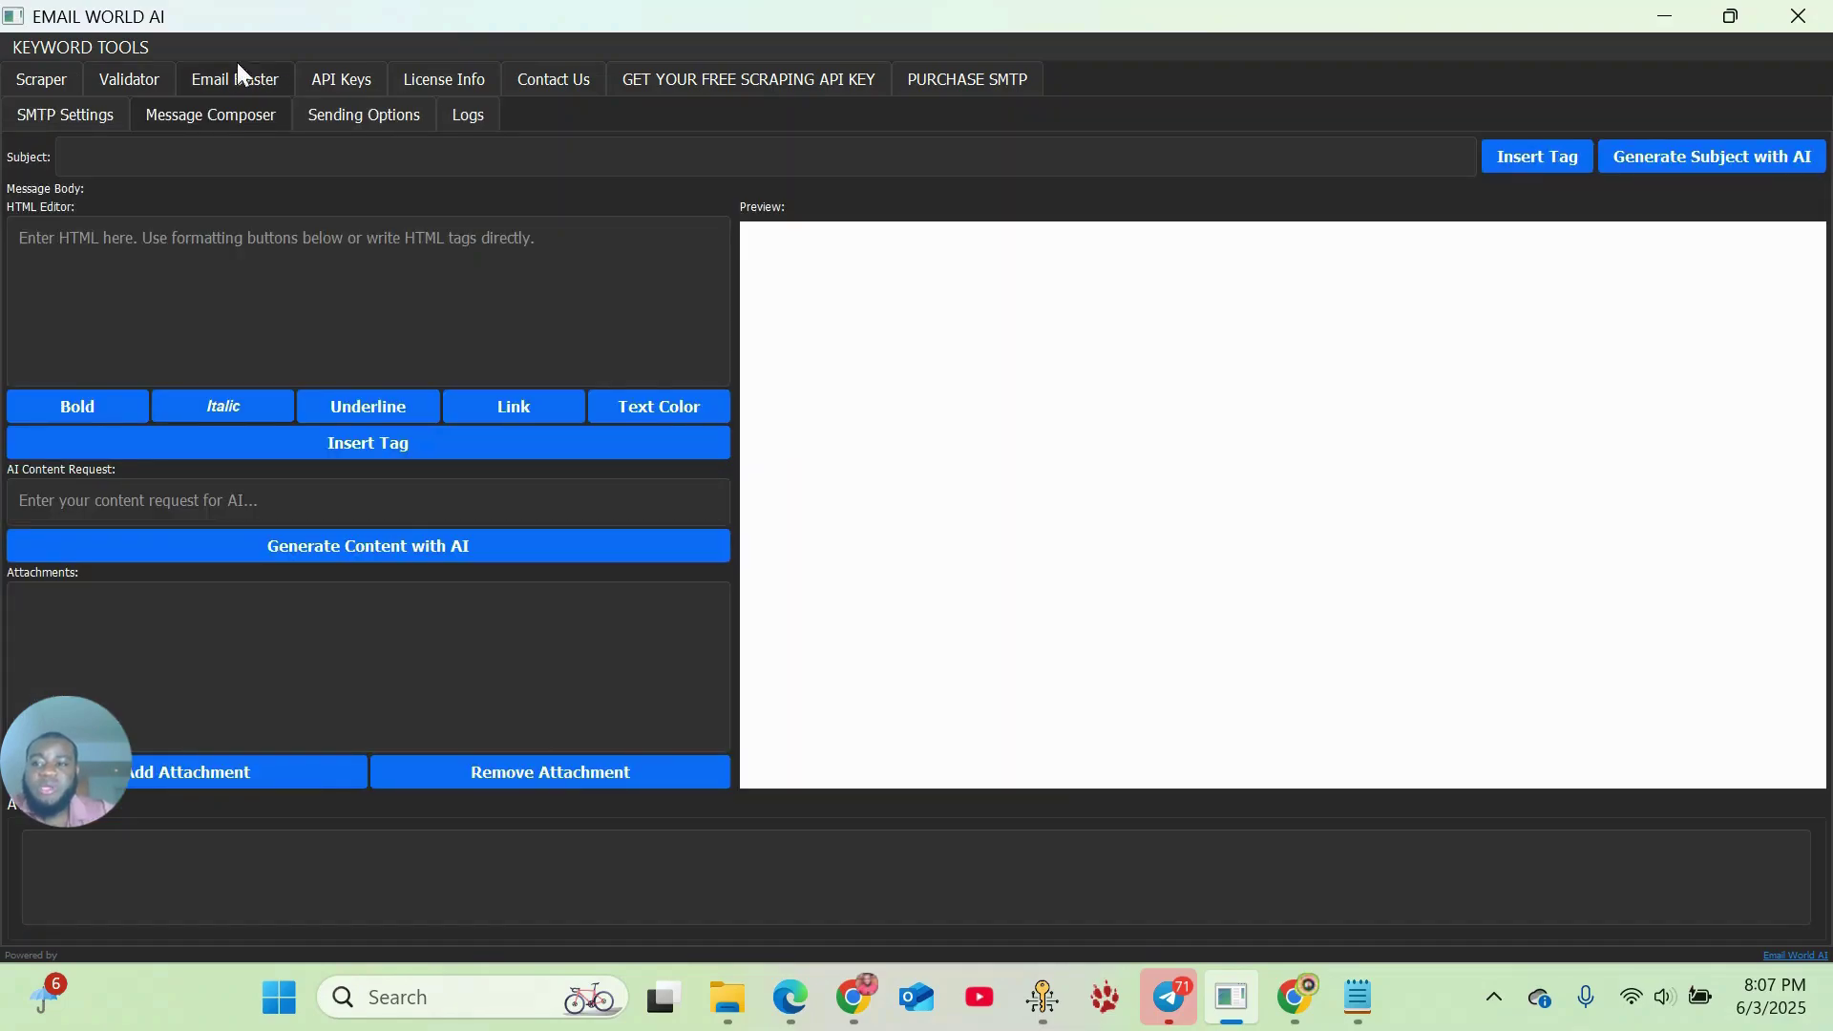
pyautogui.click(158, 81)
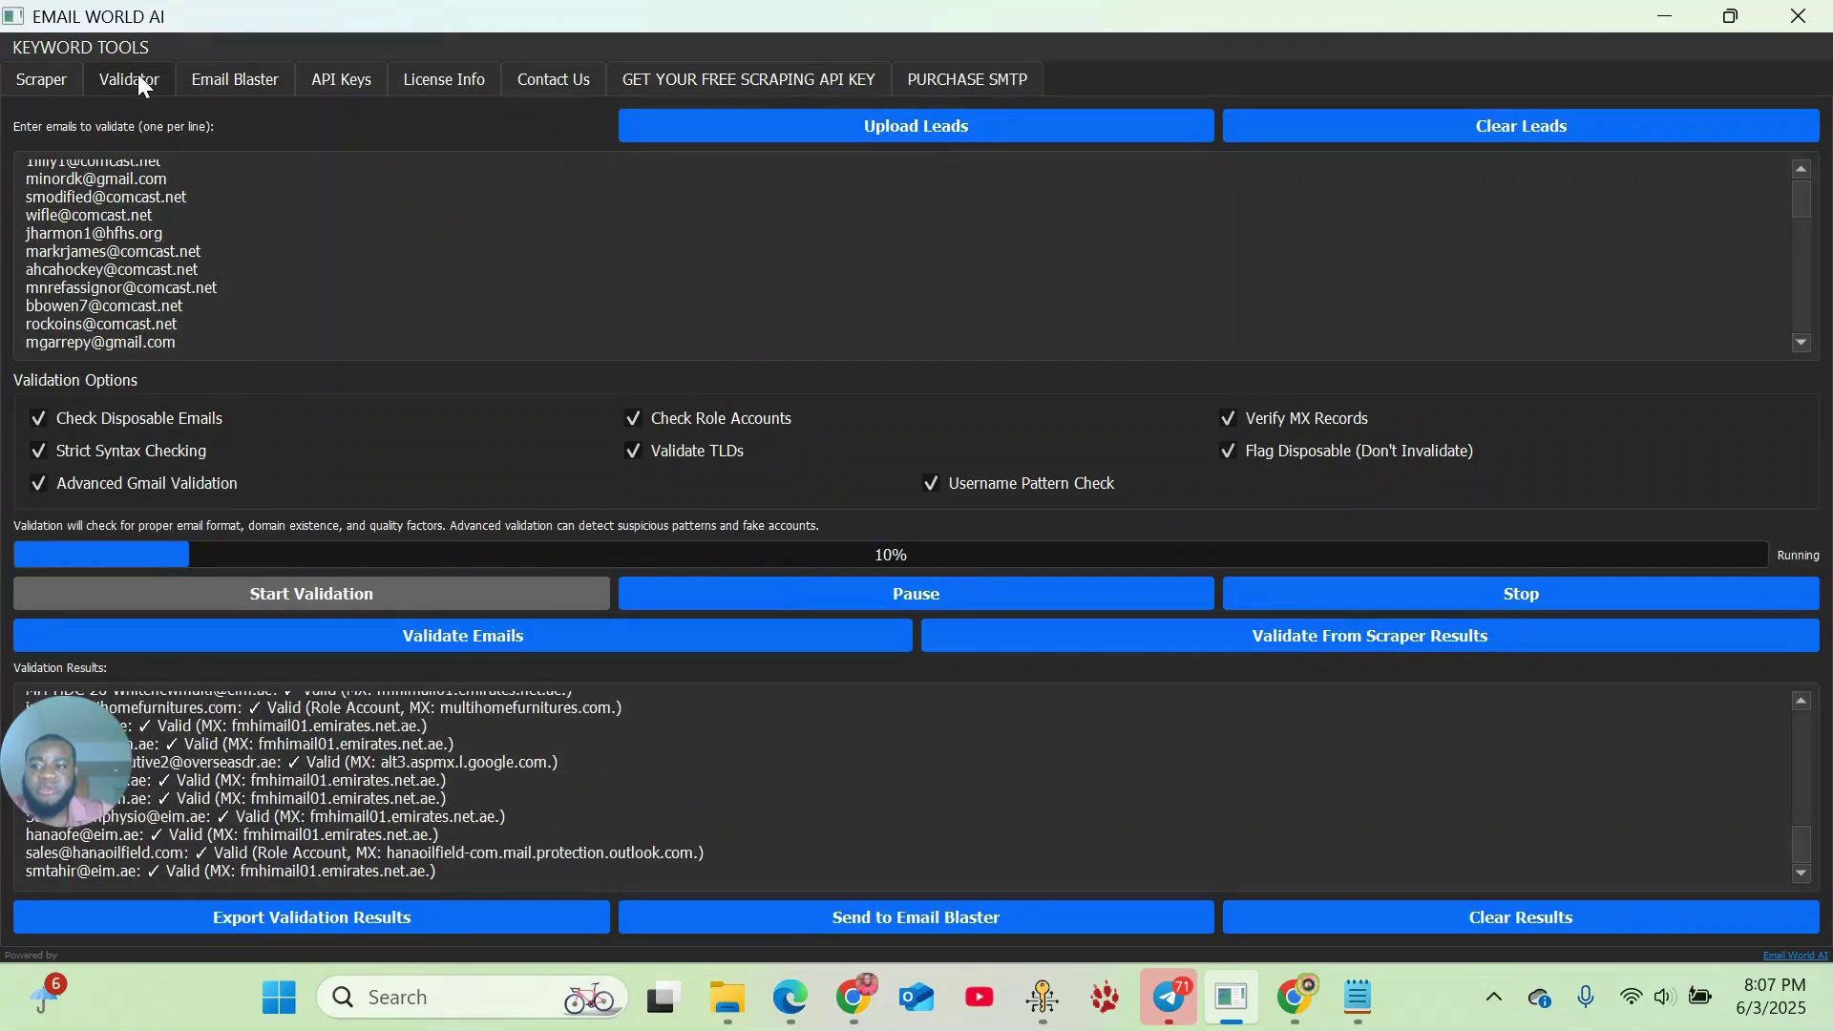
pyautogui.click(234, 84)
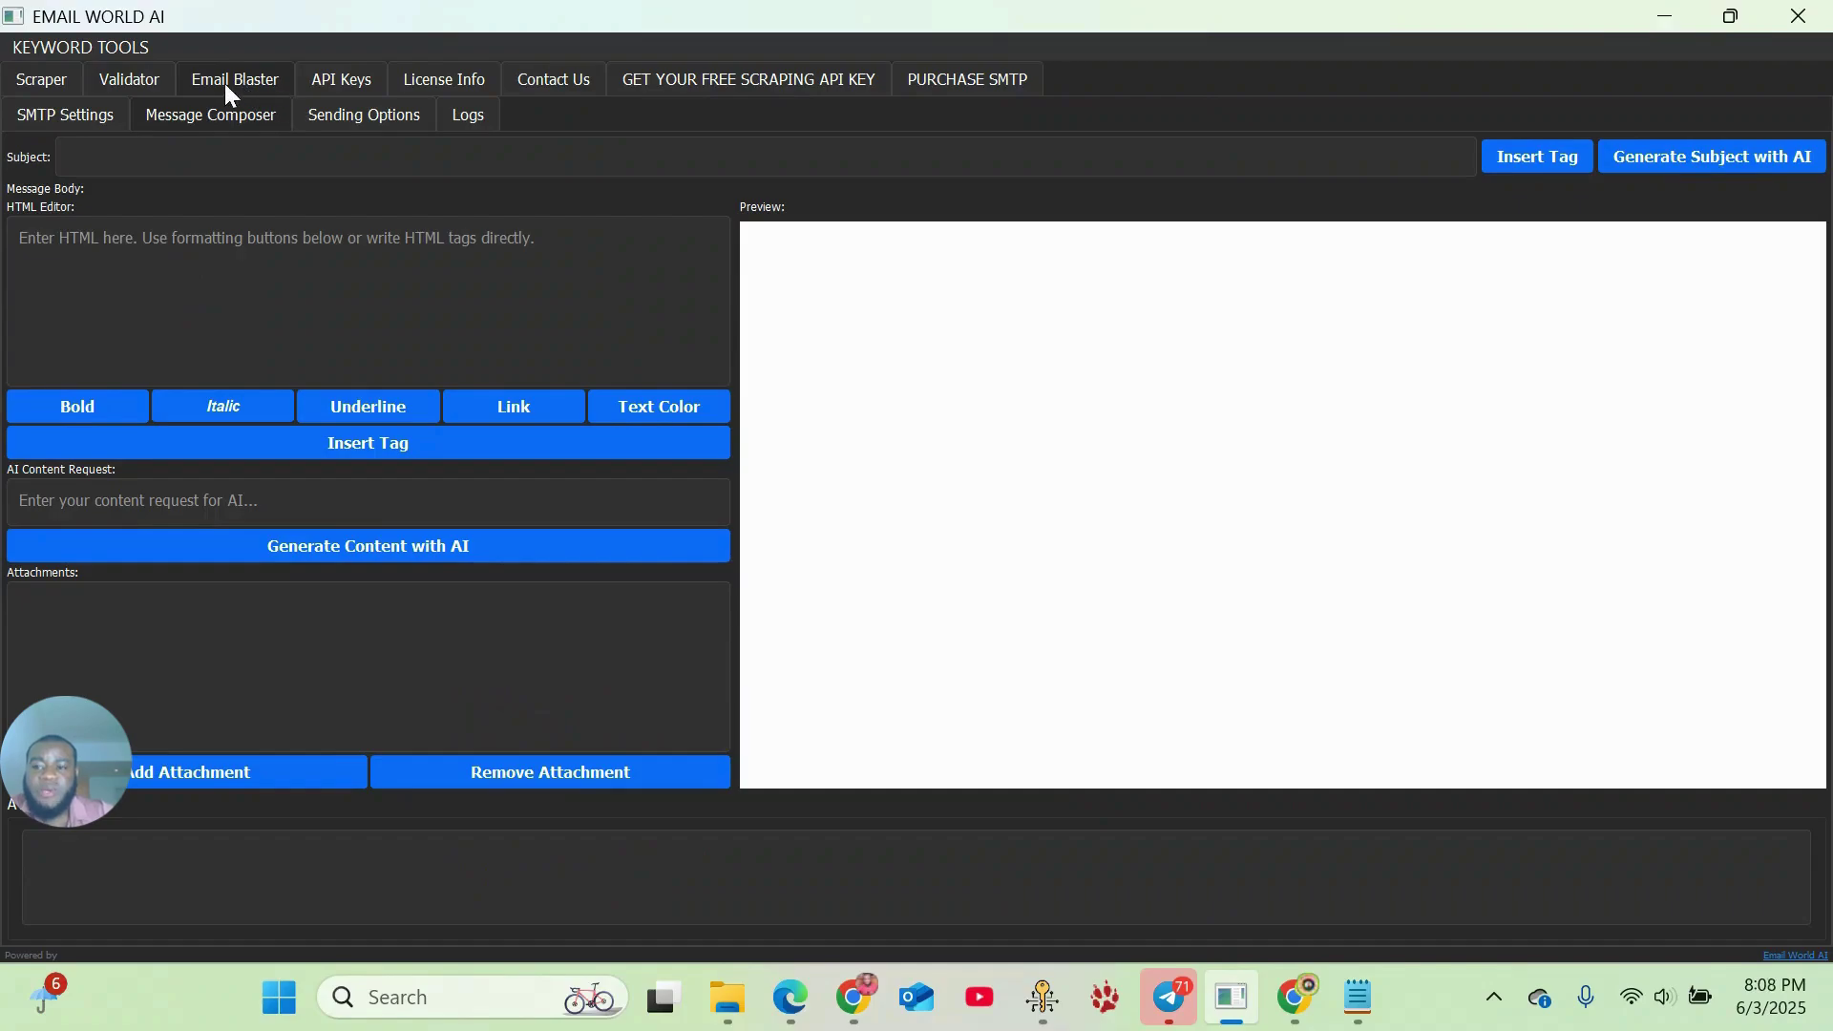
pyautogui.click(134, 79)
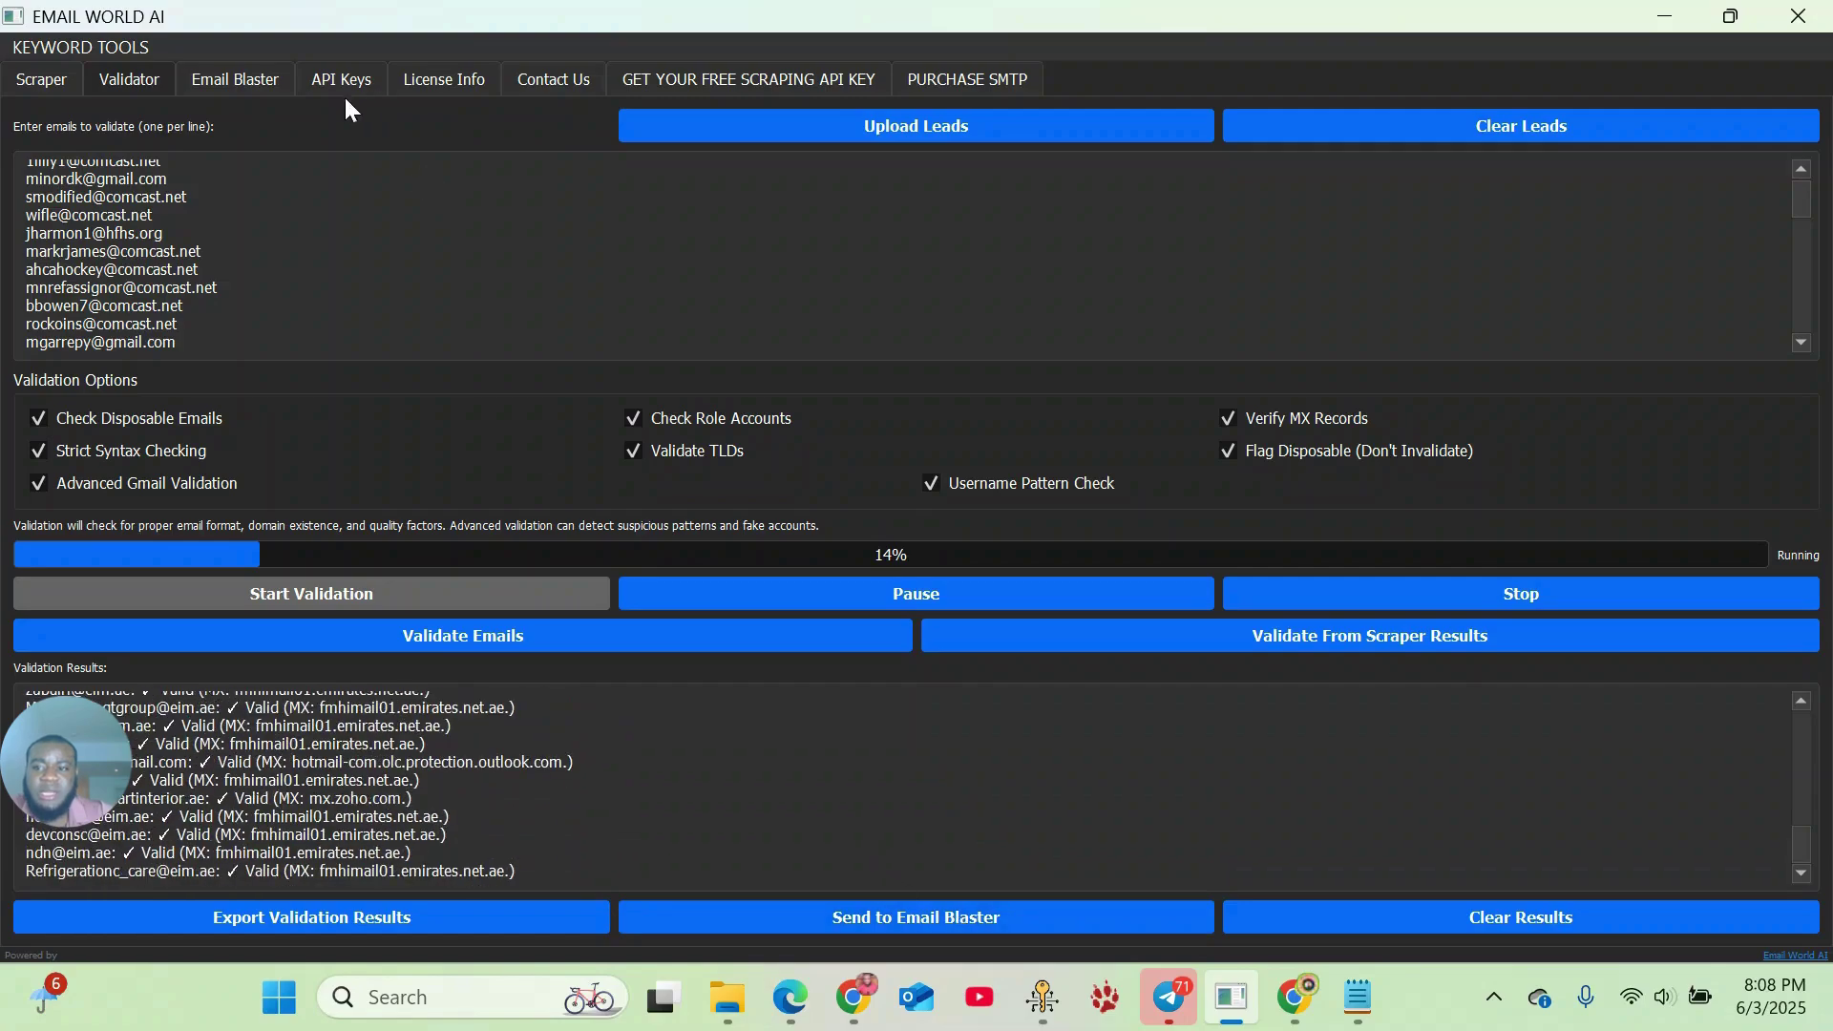
# - Open the Email Blaster's message composer and write "hello world" as the message body in the HTML editor
pyautogui.click(252, 72)
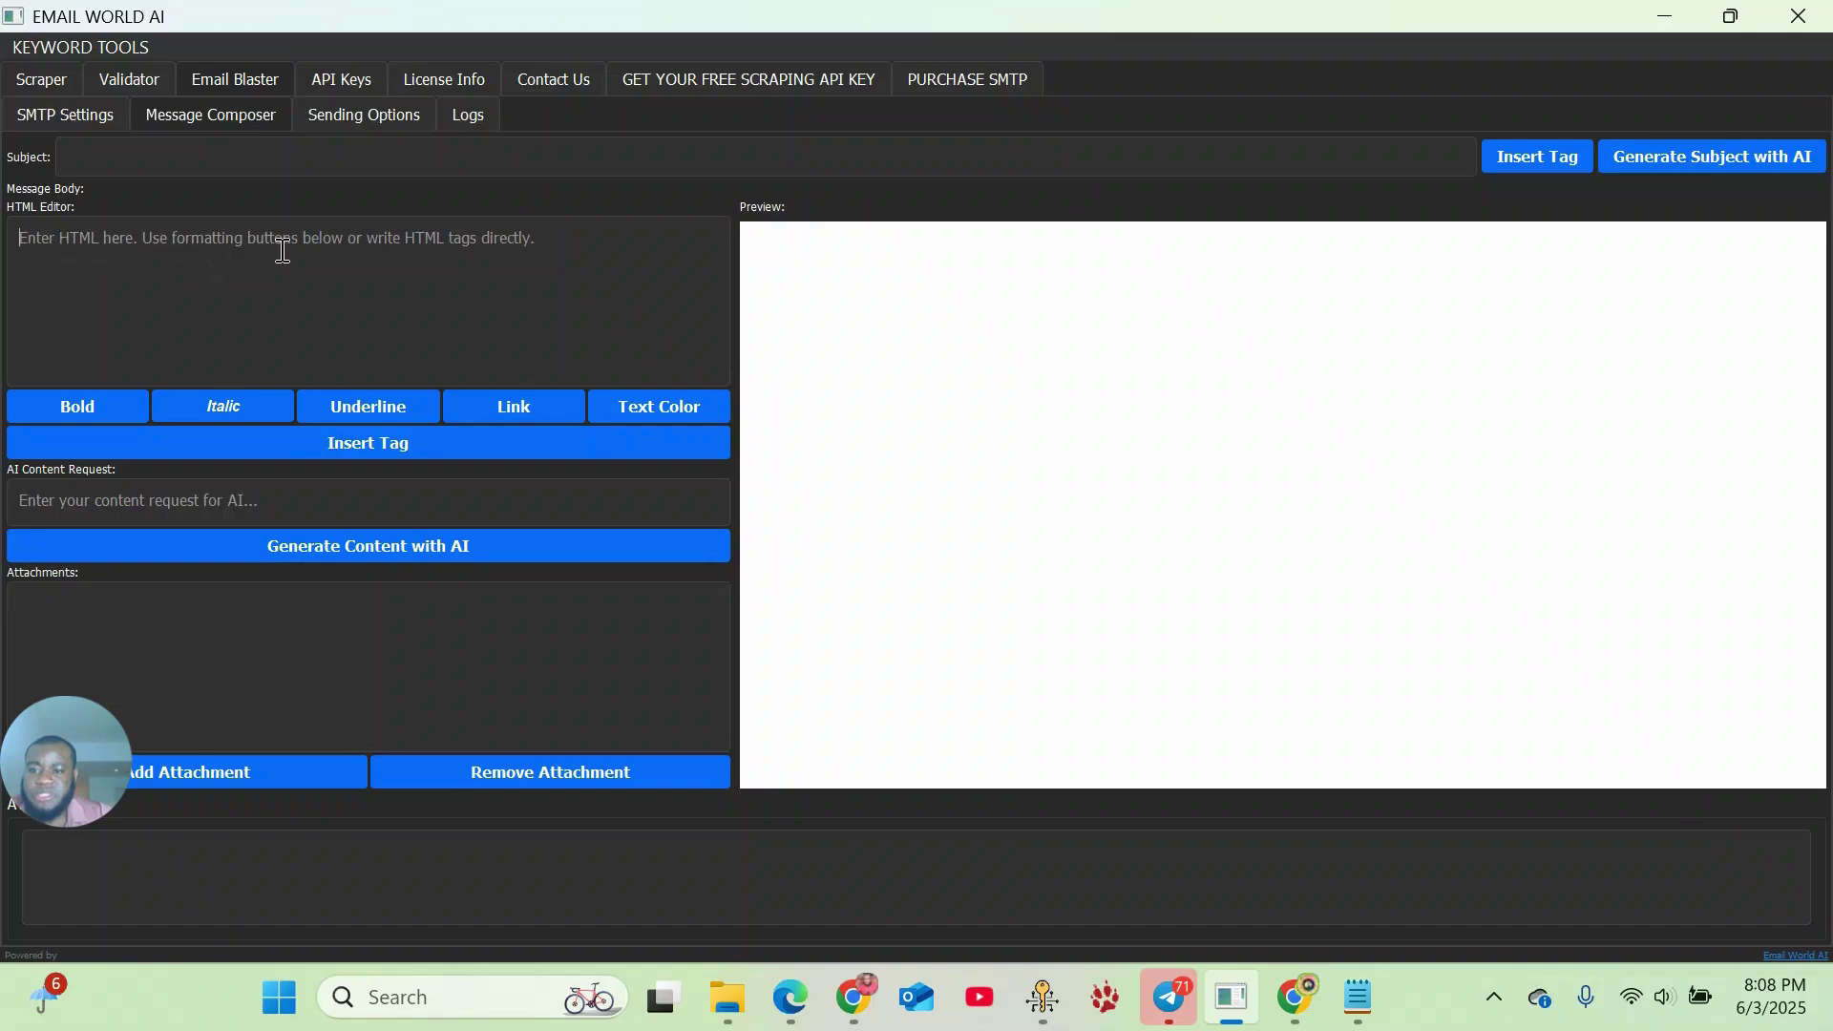
pyautogui.click(551, 261)
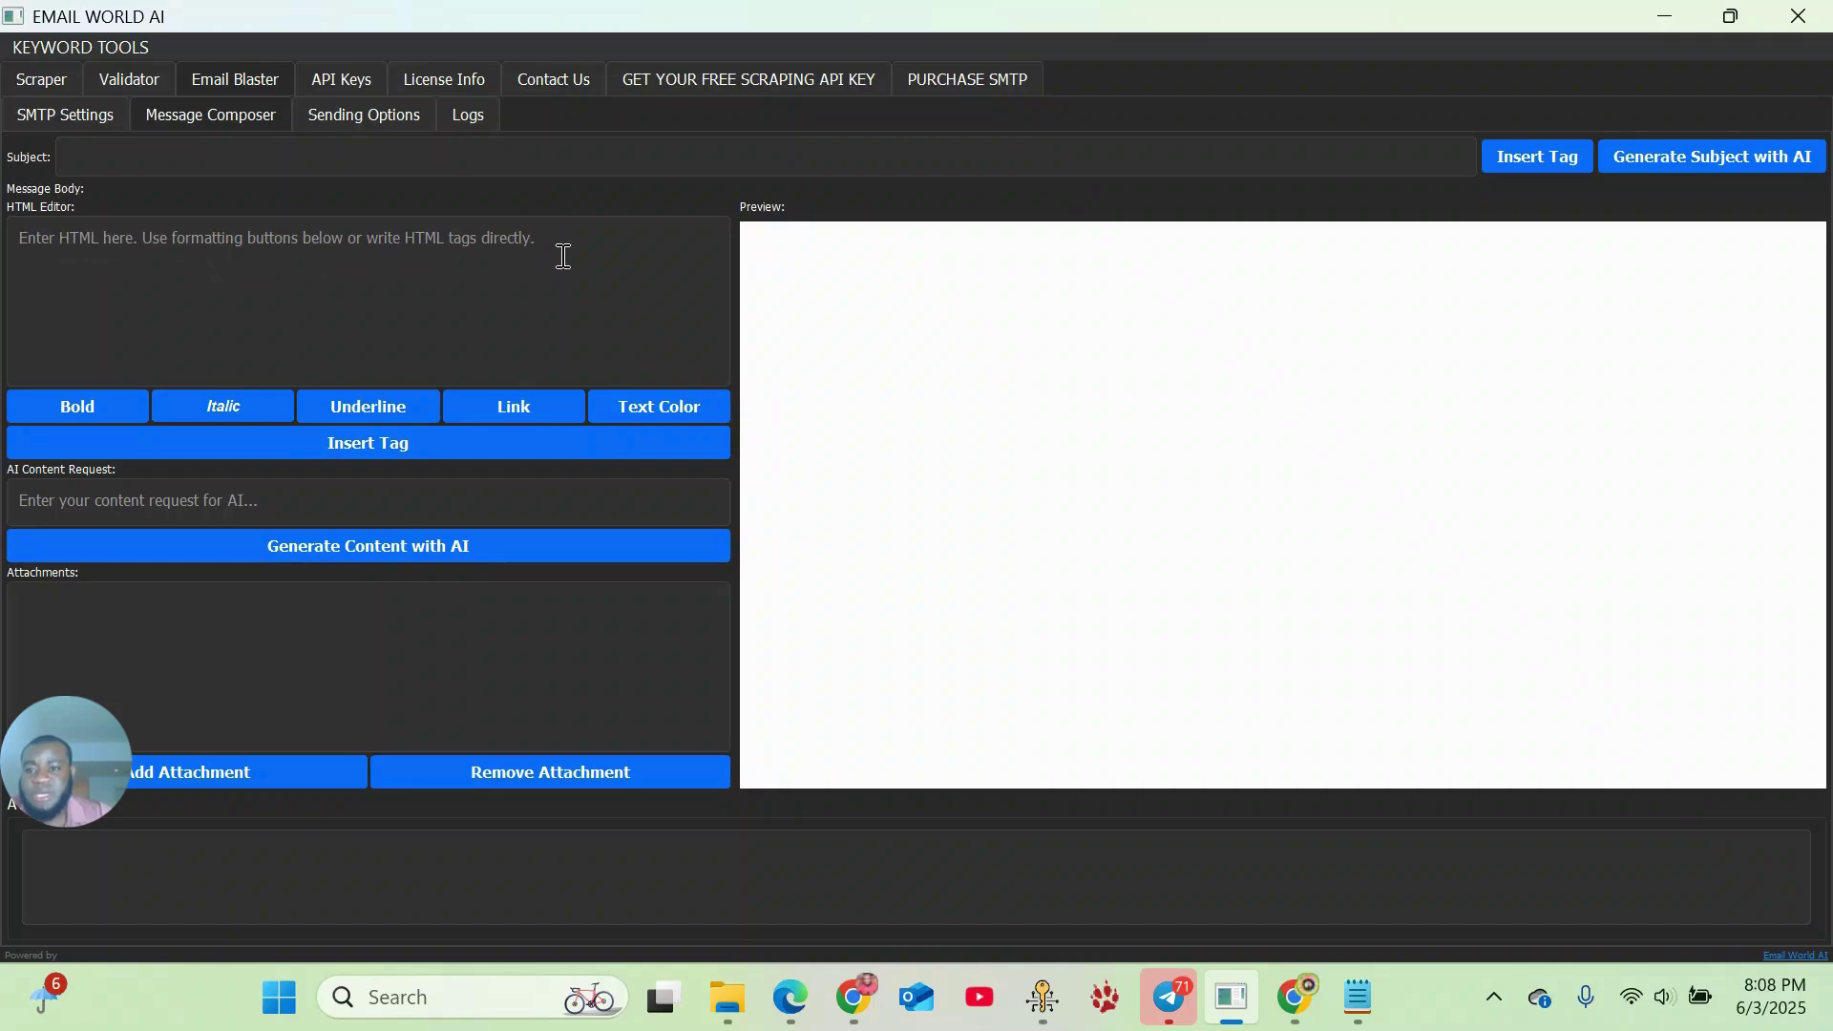
pyautogui.write('hello world')
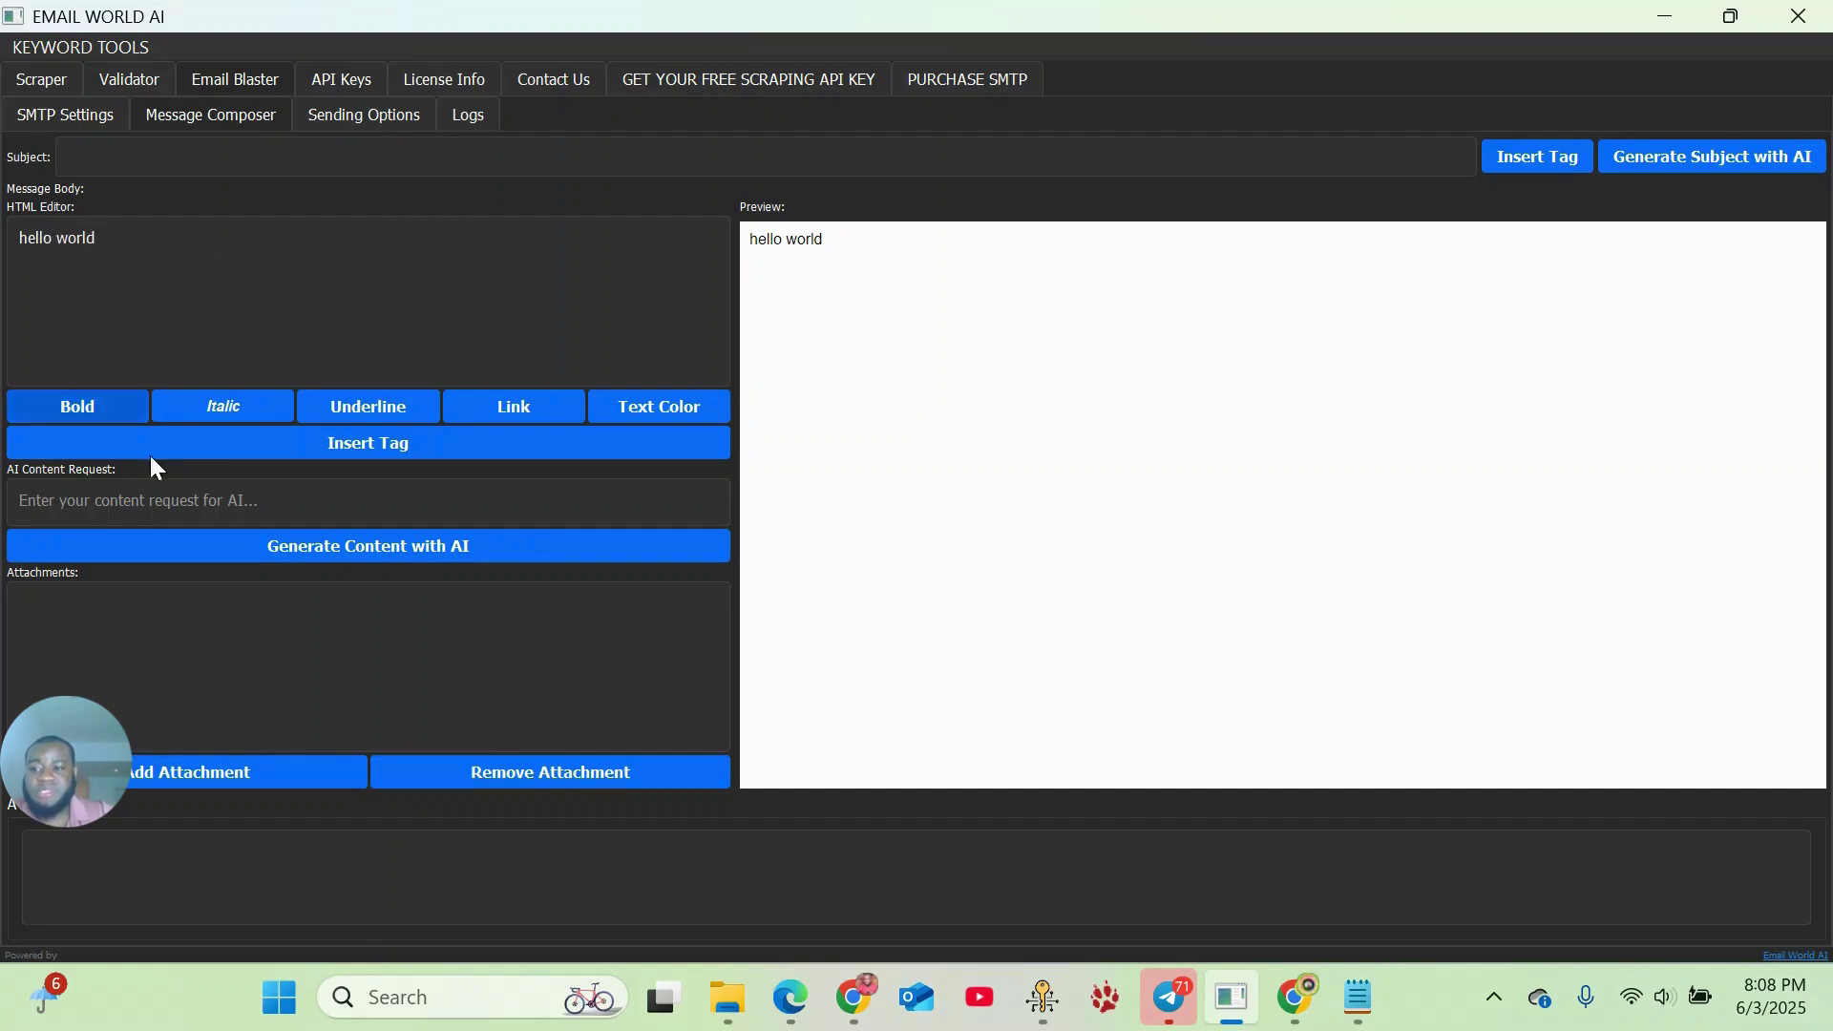
# - Generate the message body with AI from the content request "hey lets teach how to use emailworld ai,, the send unlimited emails,,"
pyautogui.write('h')
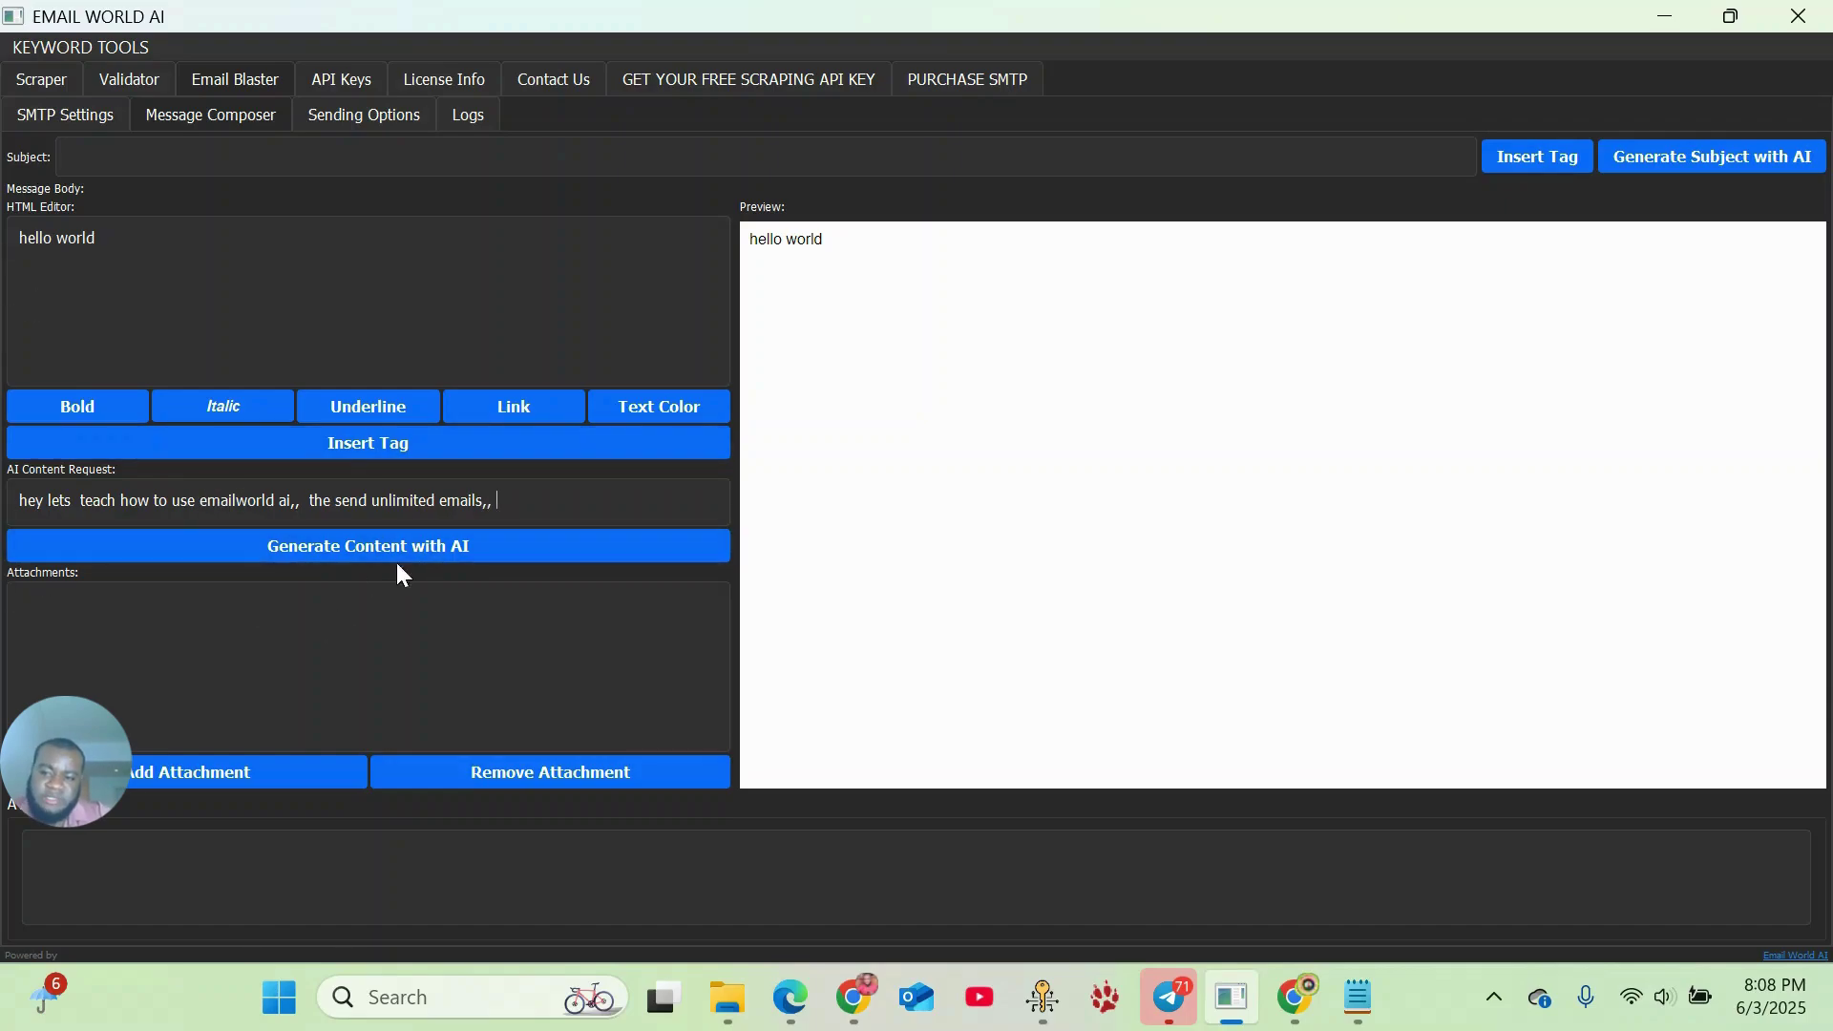
pyautogui.click(324, 545)
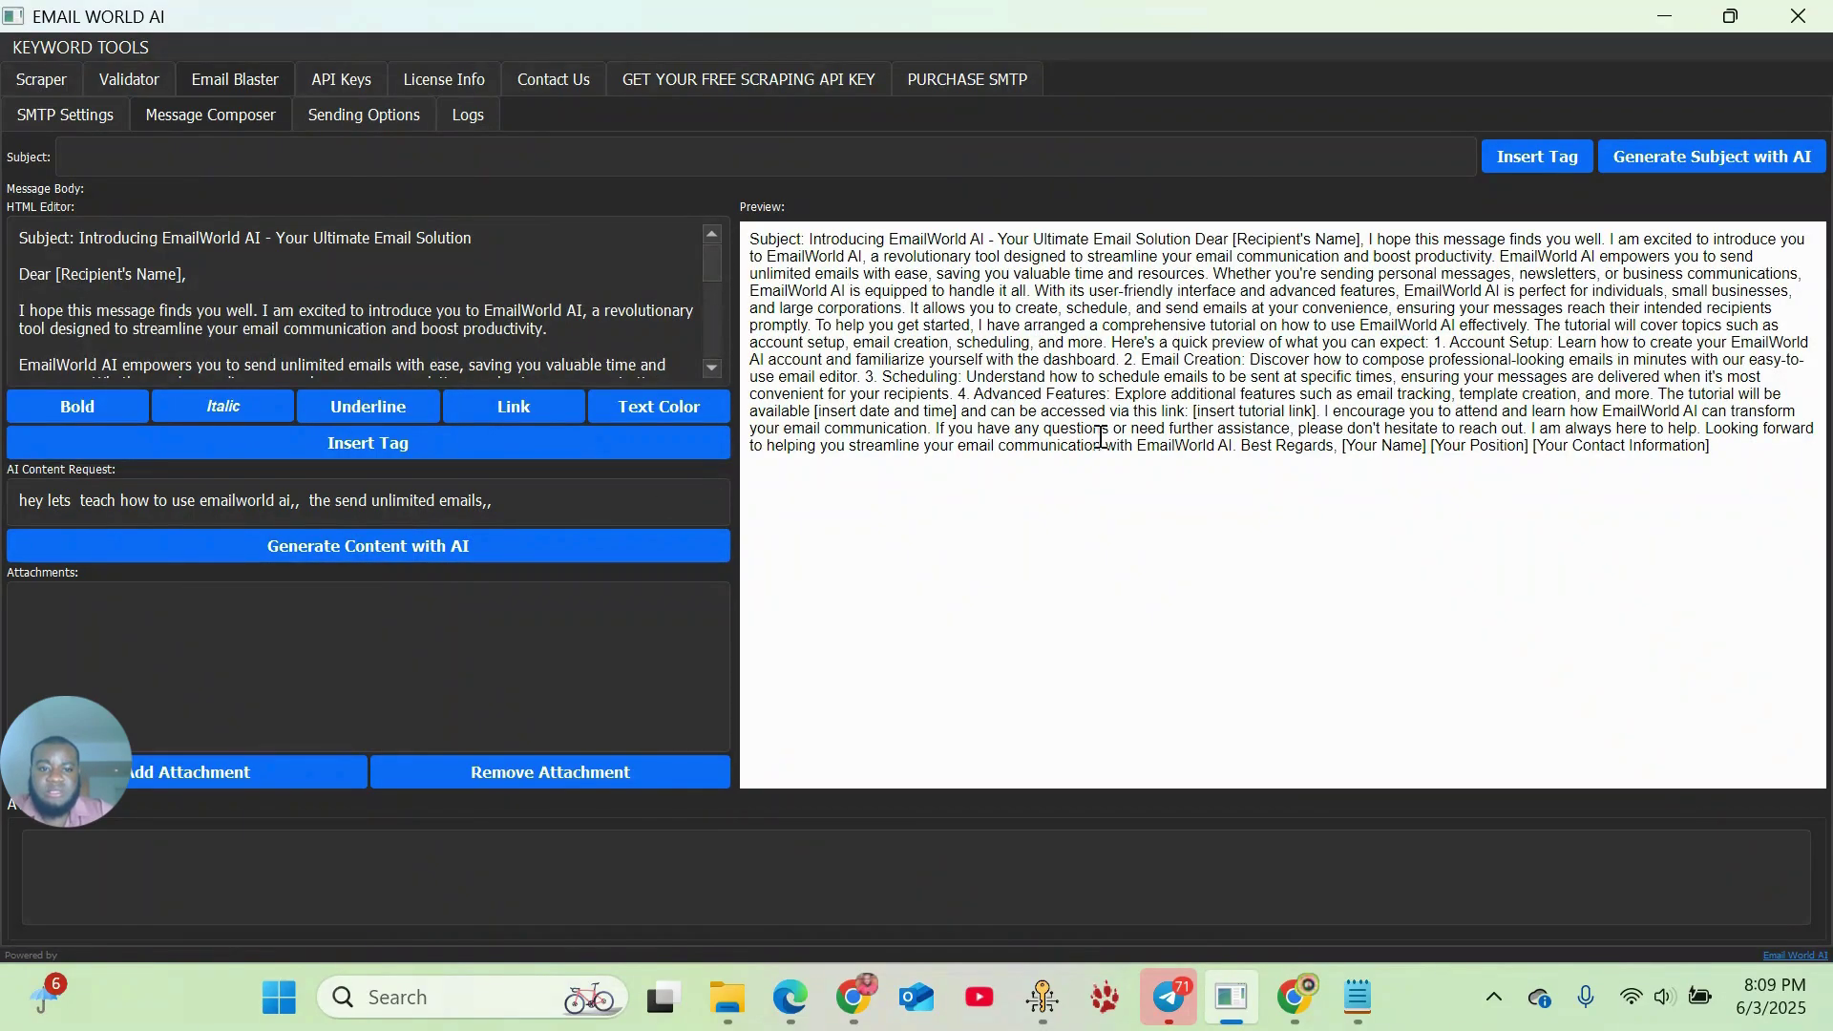
# - Delete the name, position and contact information placeholders below "Best Regards," at the end of the generated message
pyautogui.scroll(-1, 307, 291)
pyautogui.scroll(-6, 306, 292)
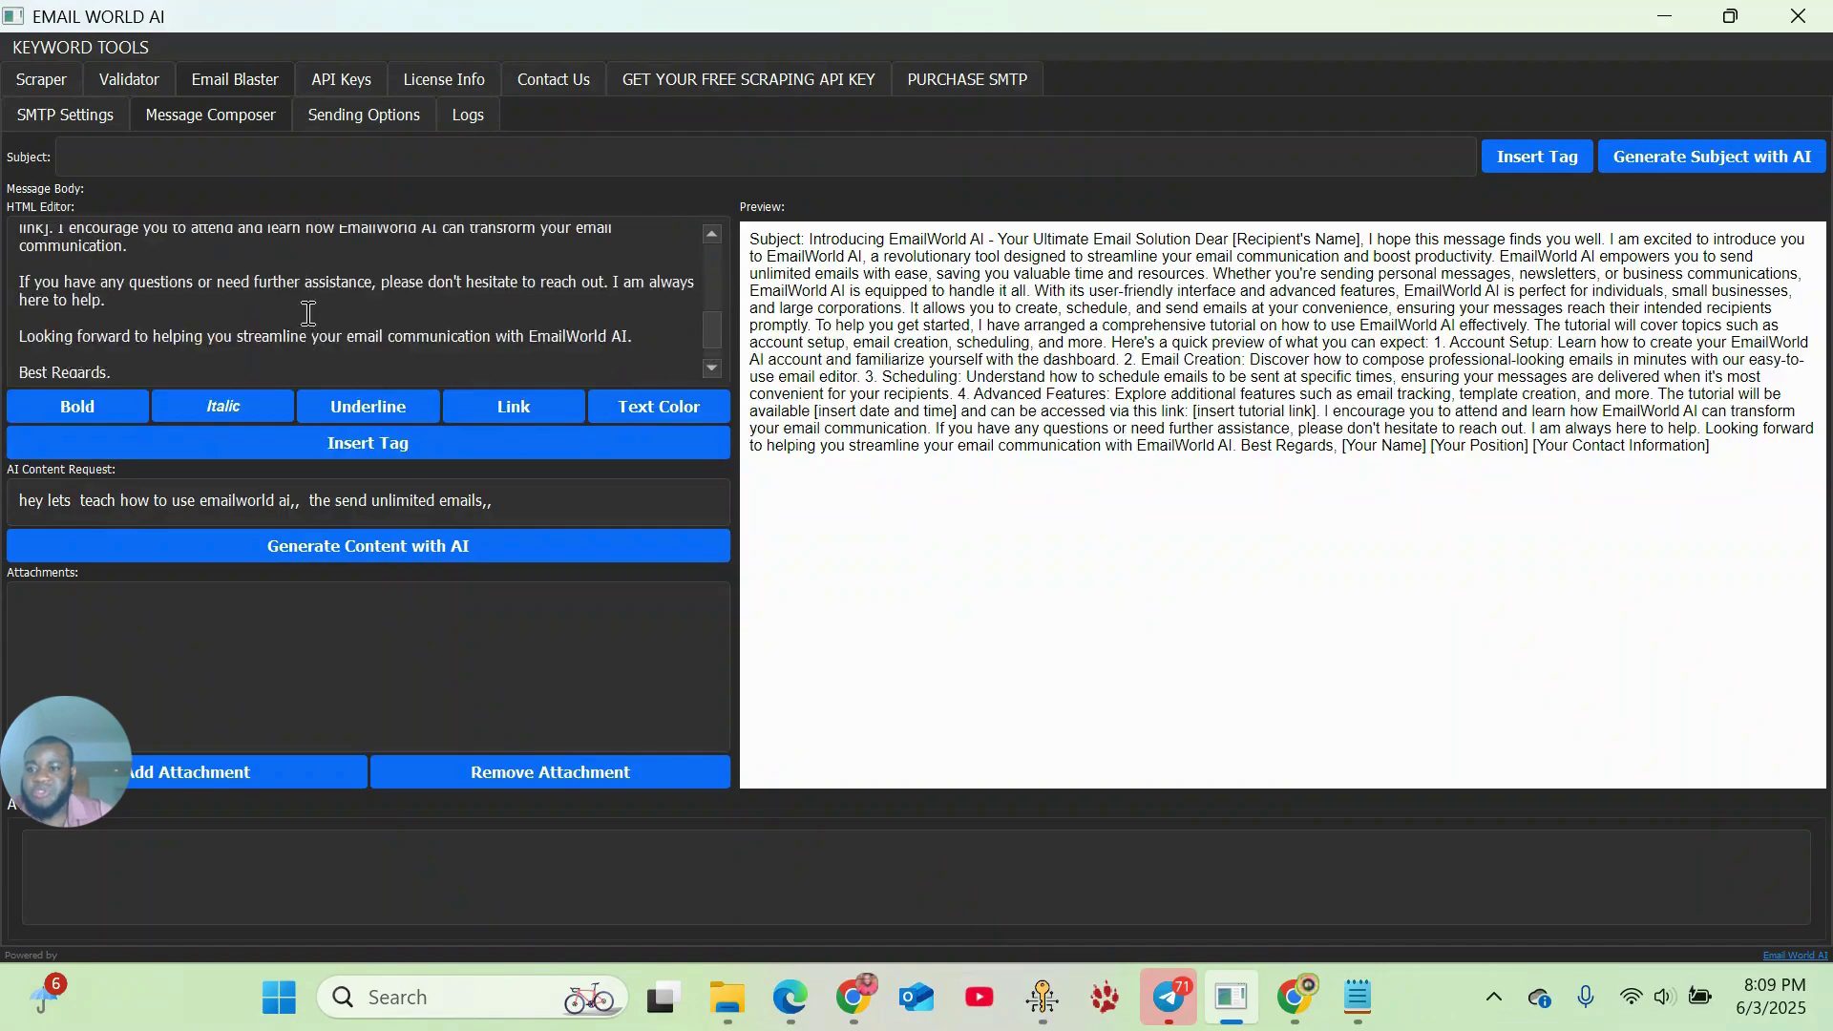
pyautogui.moveTo(161, 350); pyautogui.dragTo(77, 346)
pyautogui.moveTo(224, 360)
pyautogui.mouseDown()
pyautogui.moveTo(103, 360)
pyautogui.moveTo(17, 315)
pyautogui.mouseUp()
pyautogui.press('BackSpace')
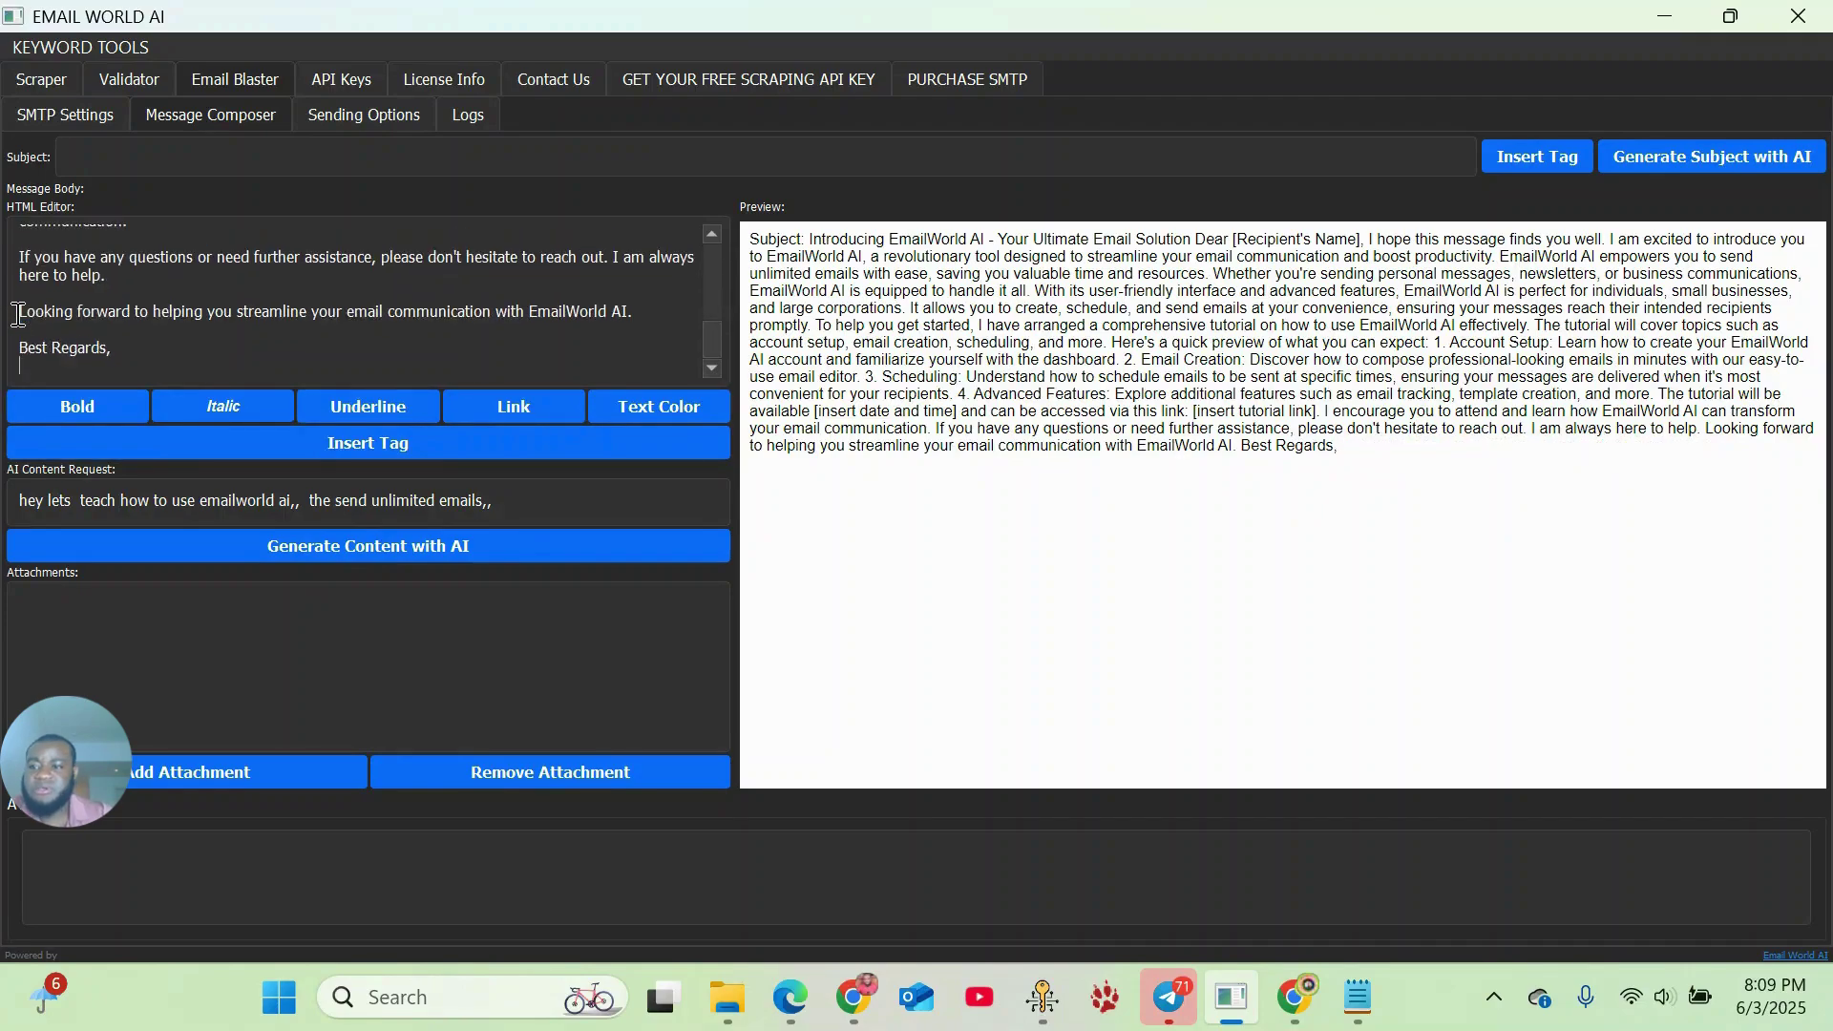
# - Select the "[Recipient's Name]," placeholder in the message's greeting line
pyautogui.scroll(10, 122, 280)
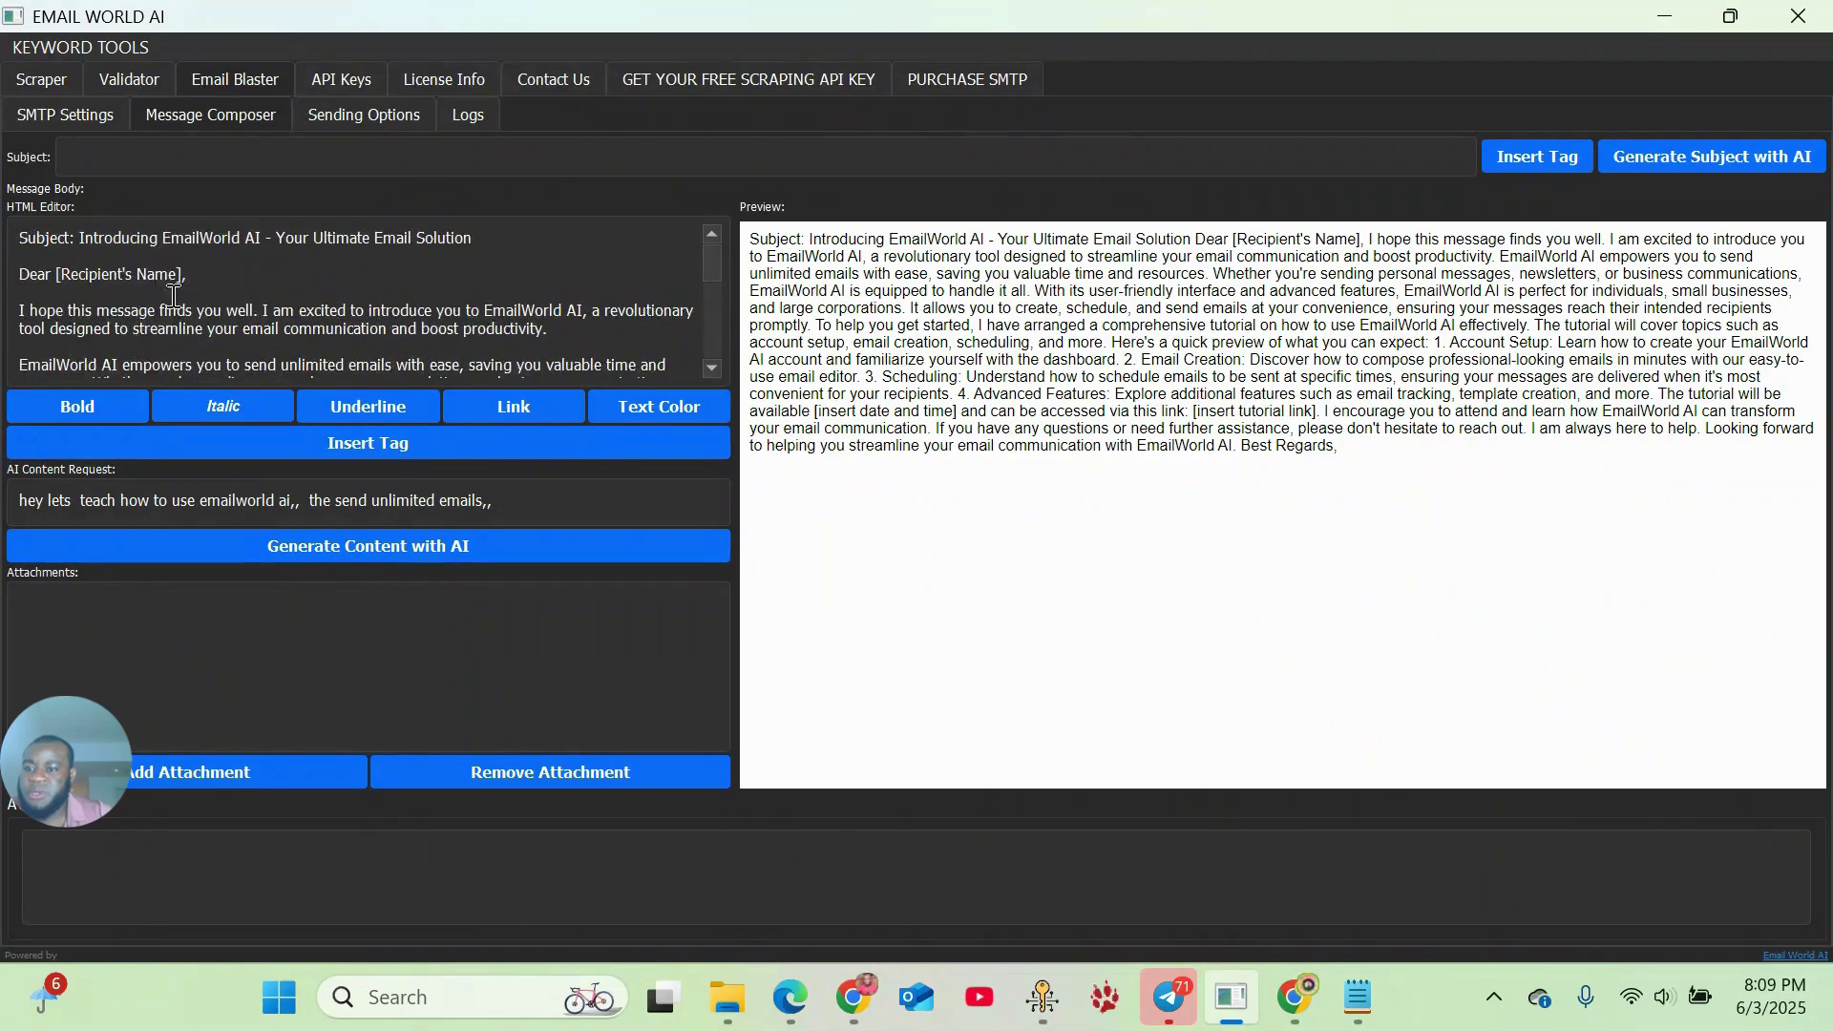
pyautogui.moveTo(191, 275); pyautogui.dragTo(58, 277)
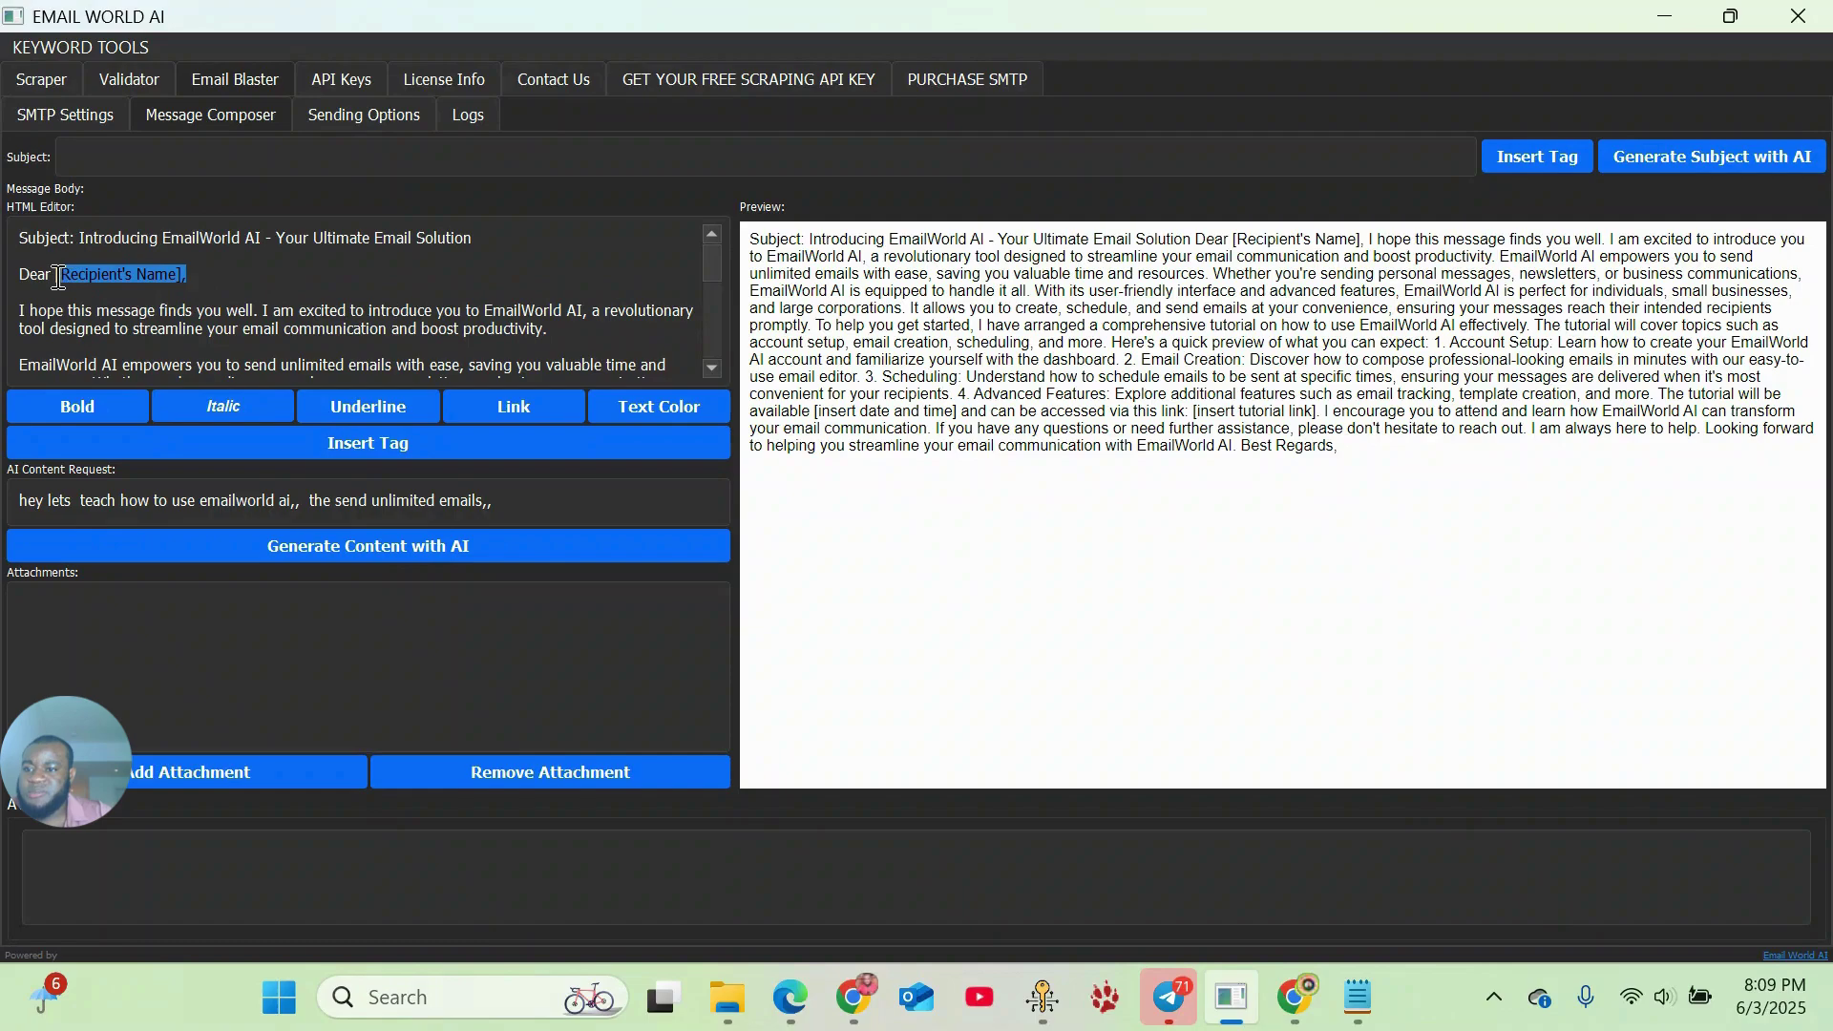
# - Delete the recipient-name placeholder from the greeting and cut the subject line out of the message body
pyautogui.press('BackSpace')
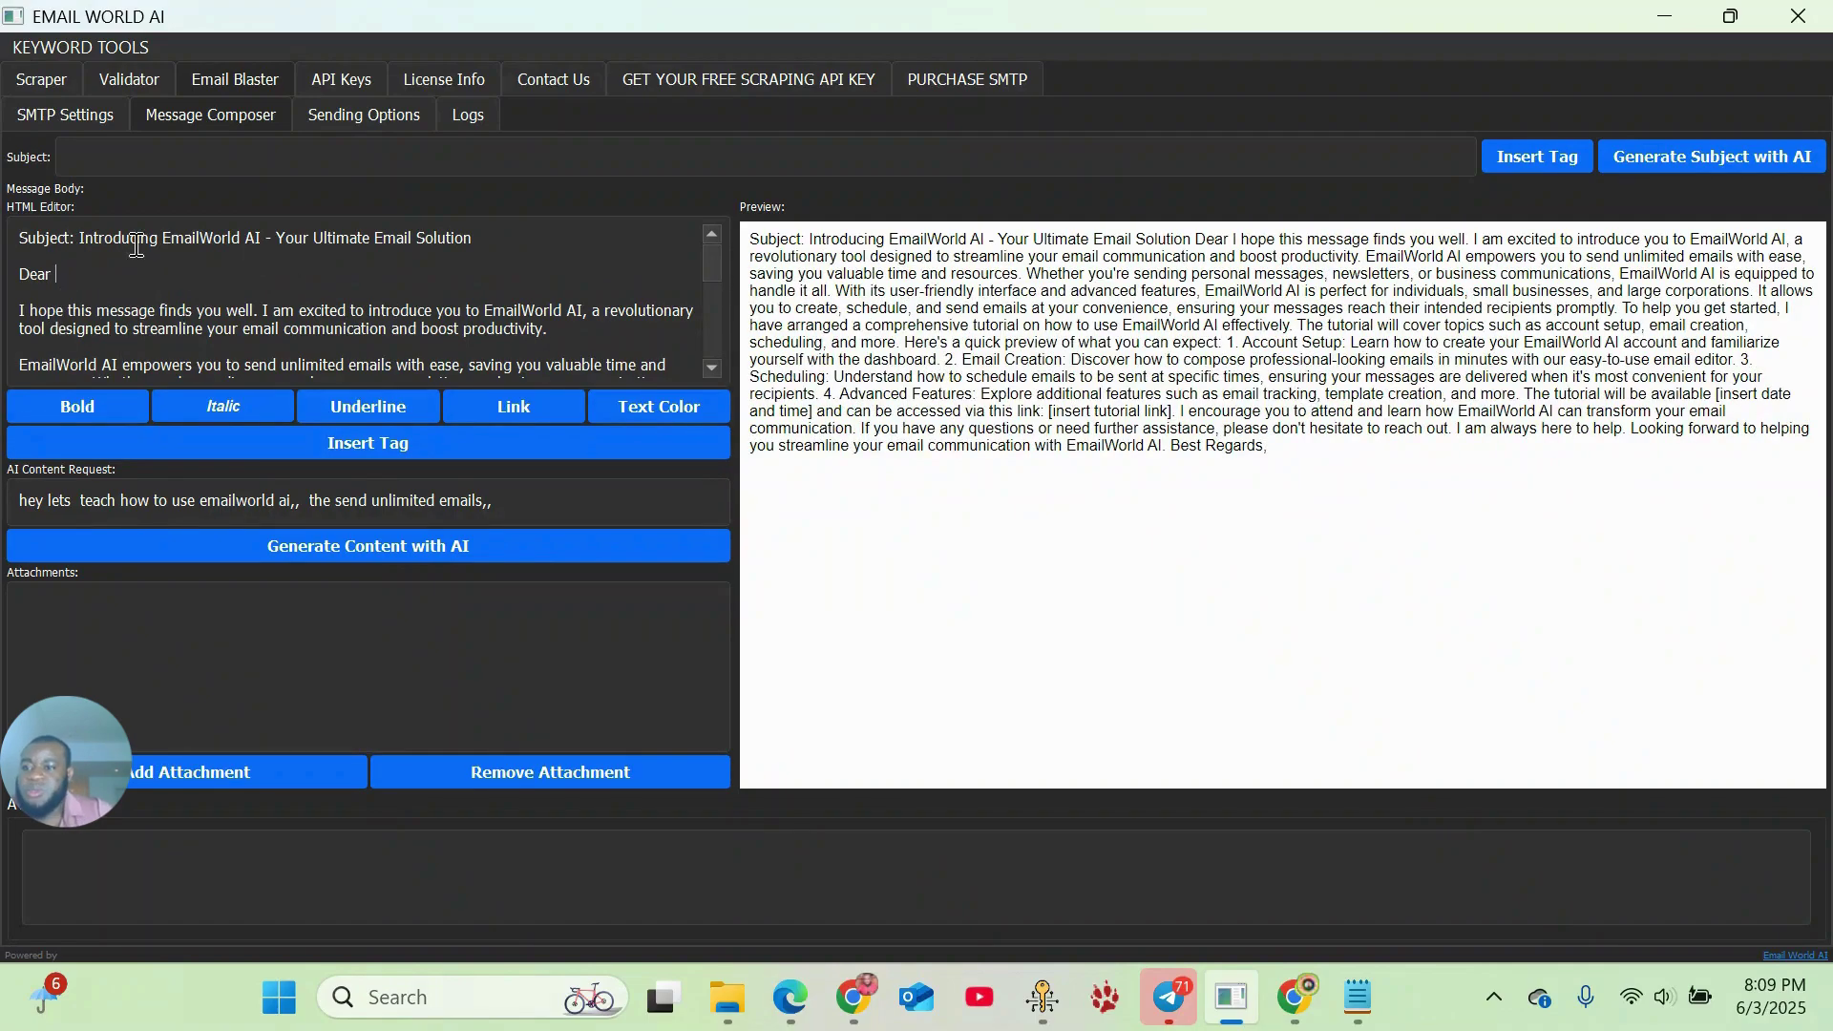
pyautogui.moveTo(474, 238); pyautogui.dragTo(6, 229)
pyautogui.hotkey('ctrl', 'c')
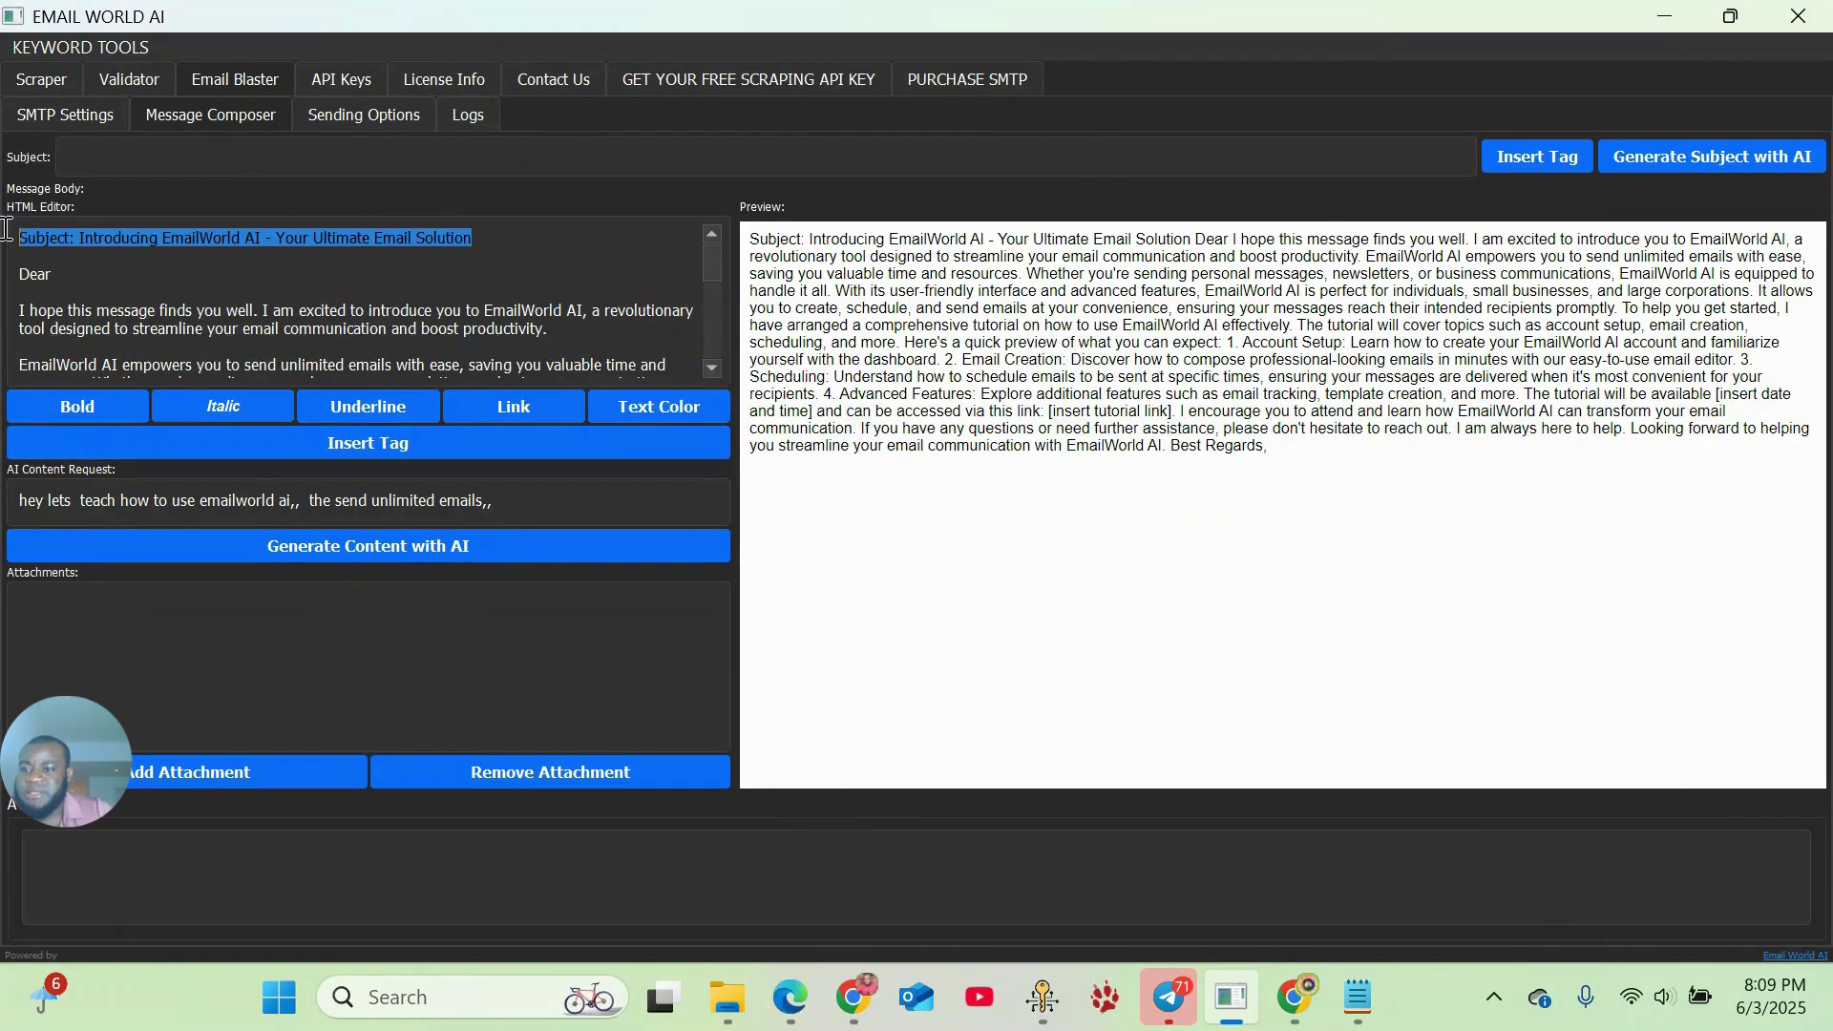
pyautogui.rightClick(75, 231)
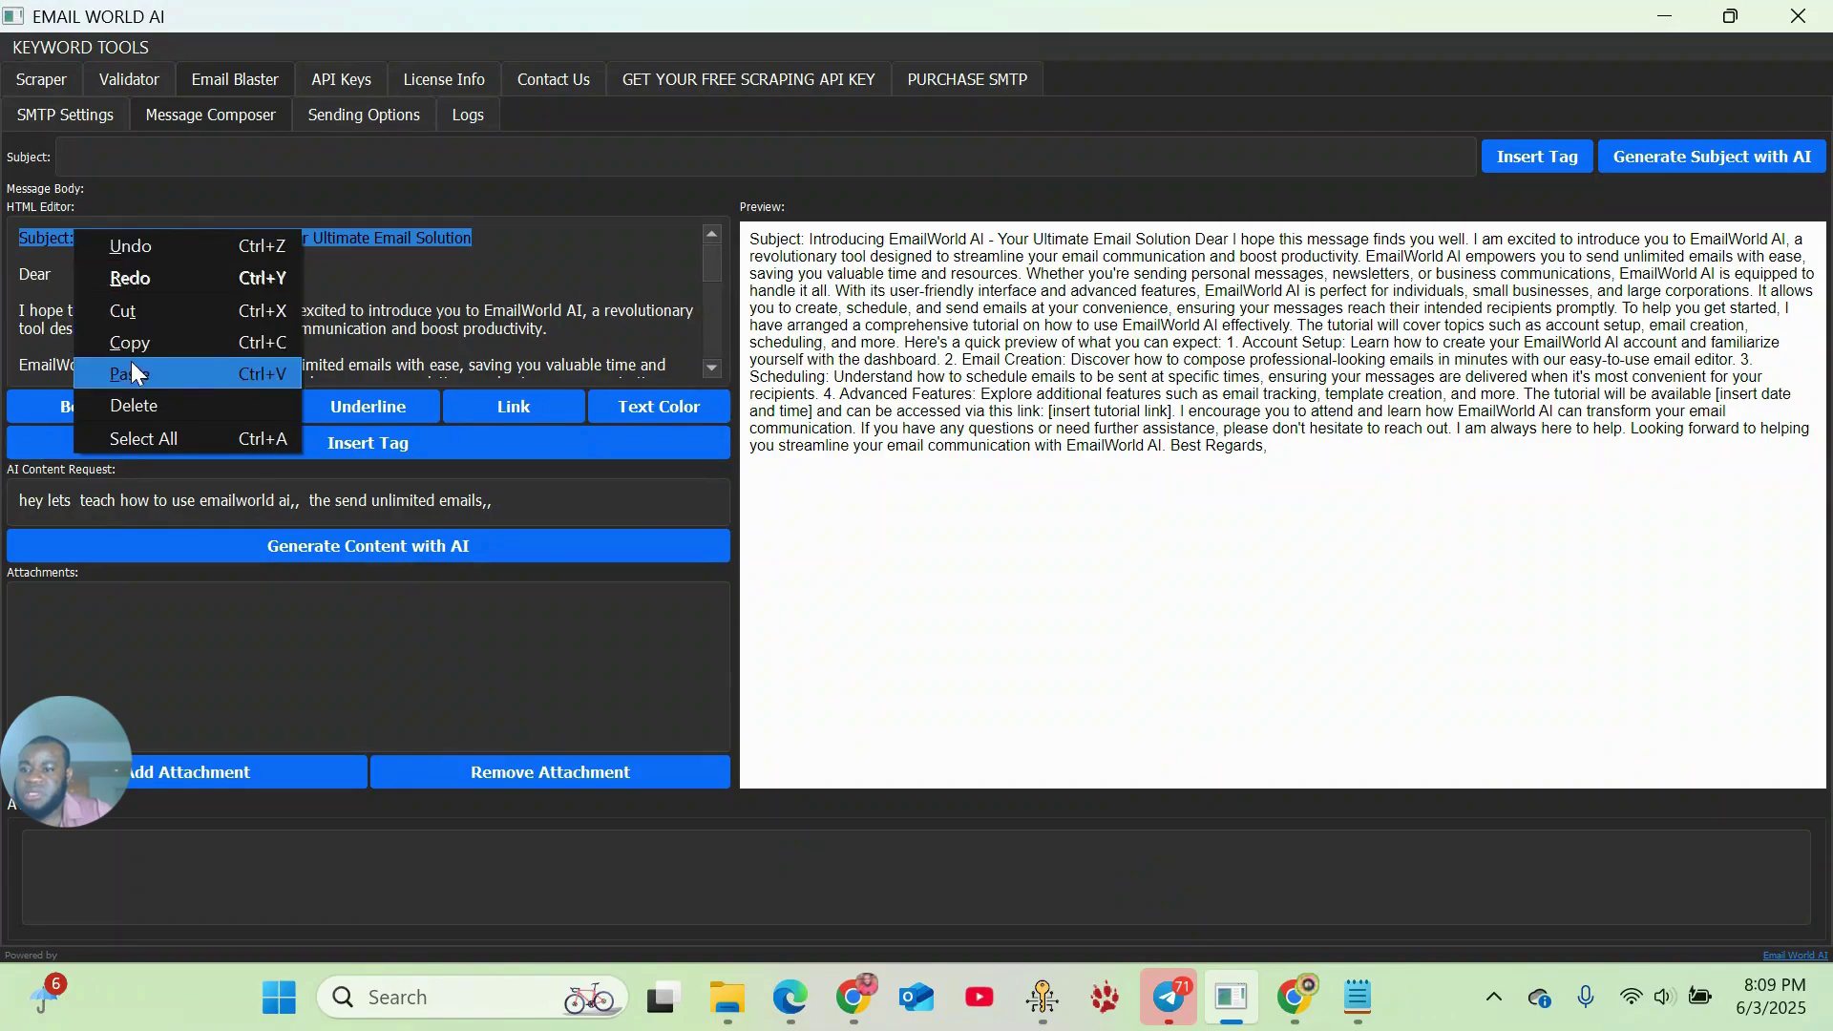
pyautogui.click(129, 313)
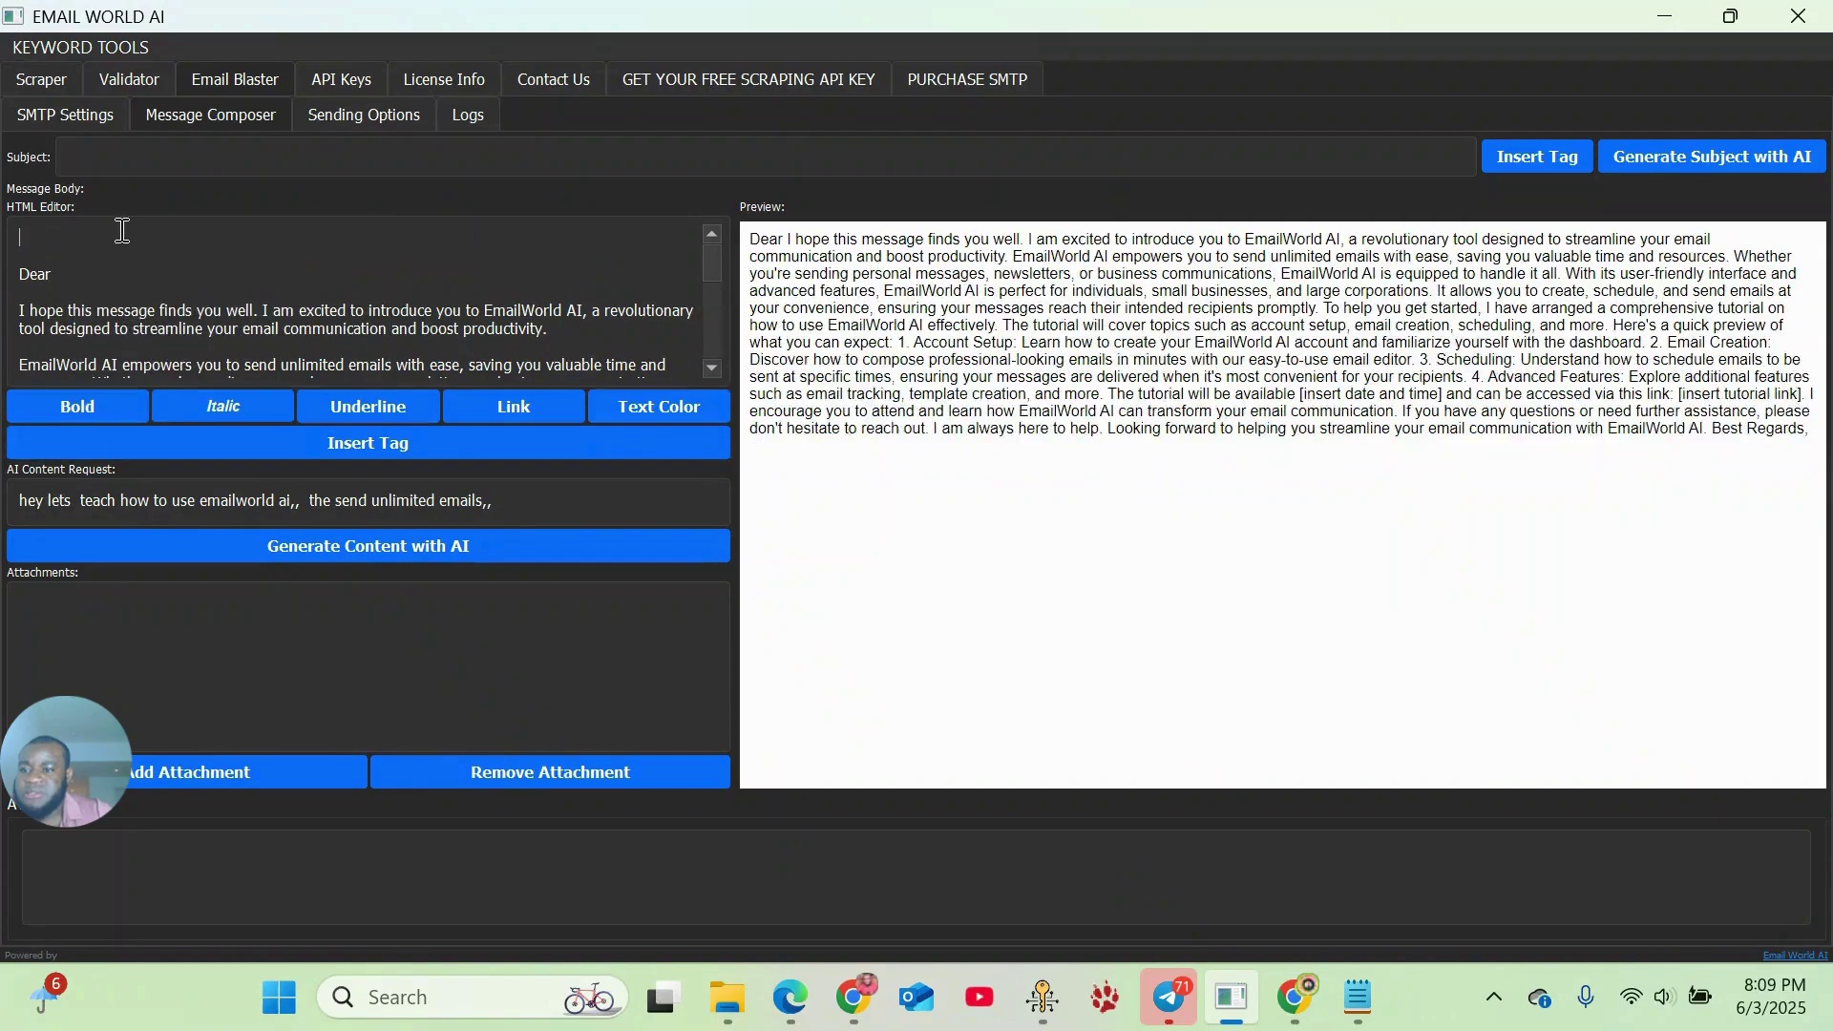
# - Paste the cut line into the email's Subject field without its prefix, so it reads "Introducing EmailWorld AI - Your Ultimate Email Solution"
pyautogui.rightClick(99, 157)
pyautogui.click(162, 307)
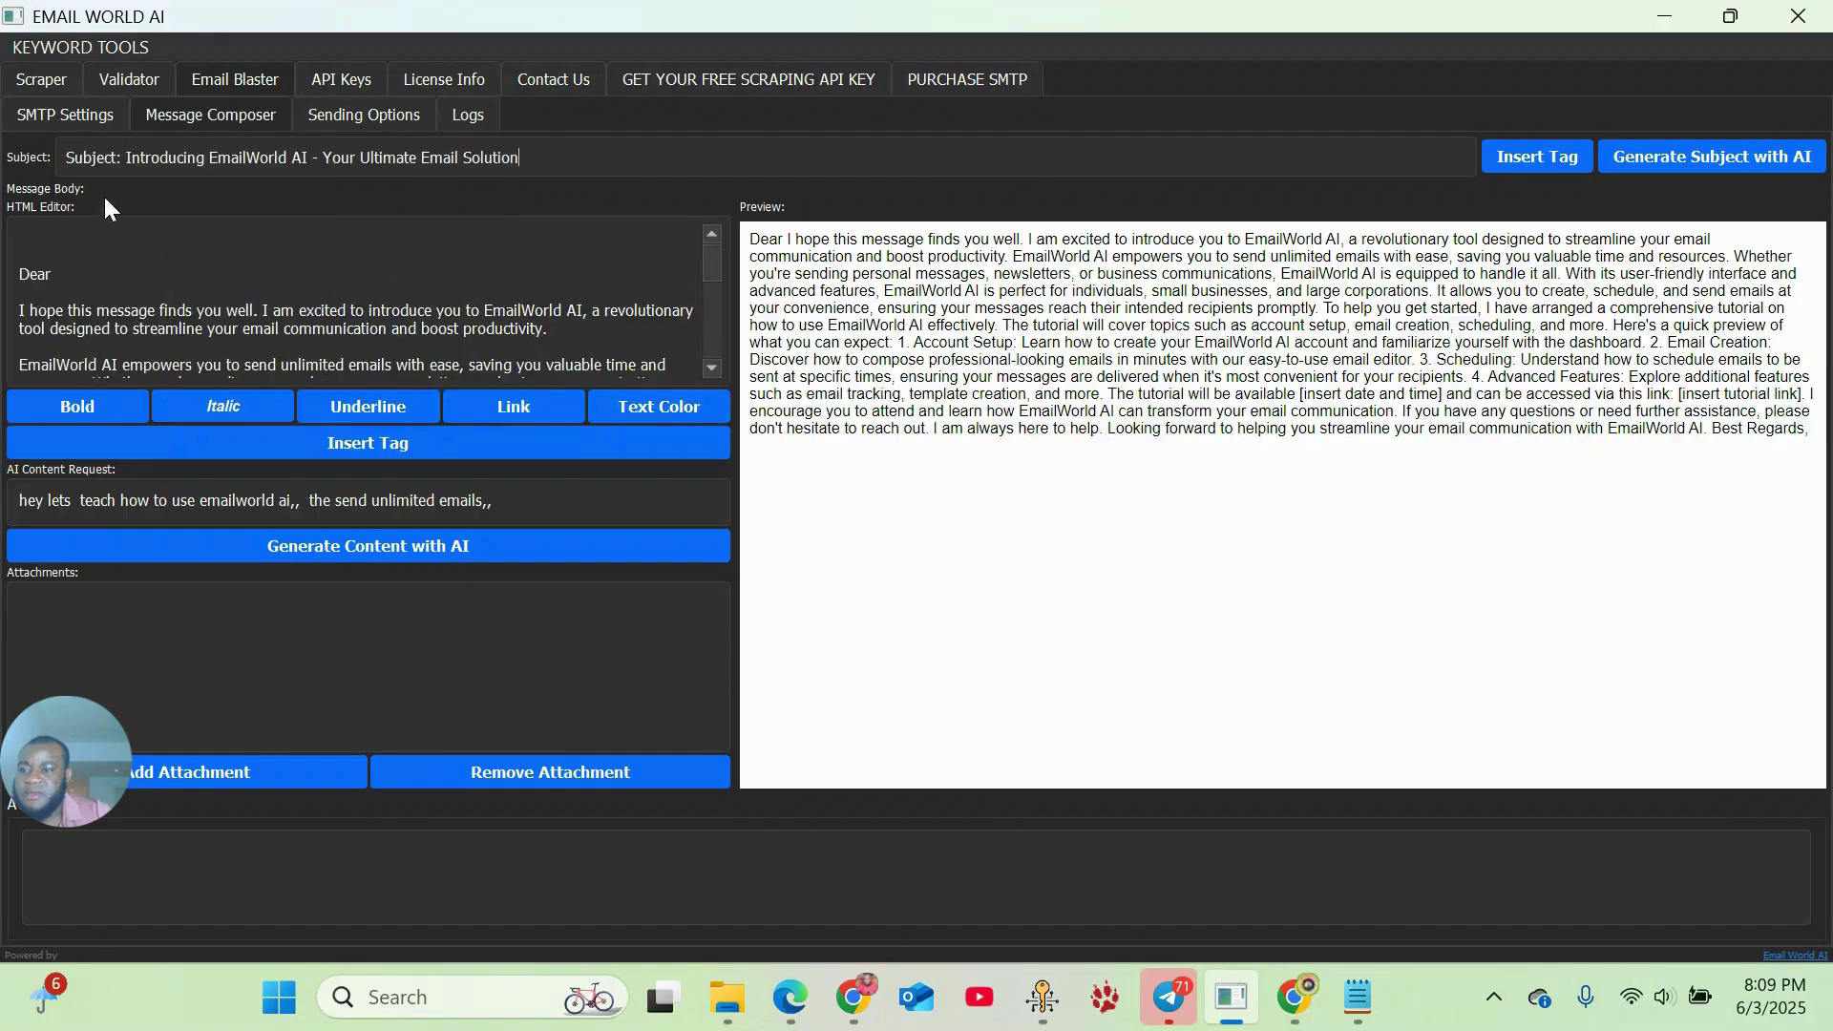
pyautogui.moveTo(125, 157); pyautogui.dragTo(39, 157)
pyautogui.press('BackSpace')
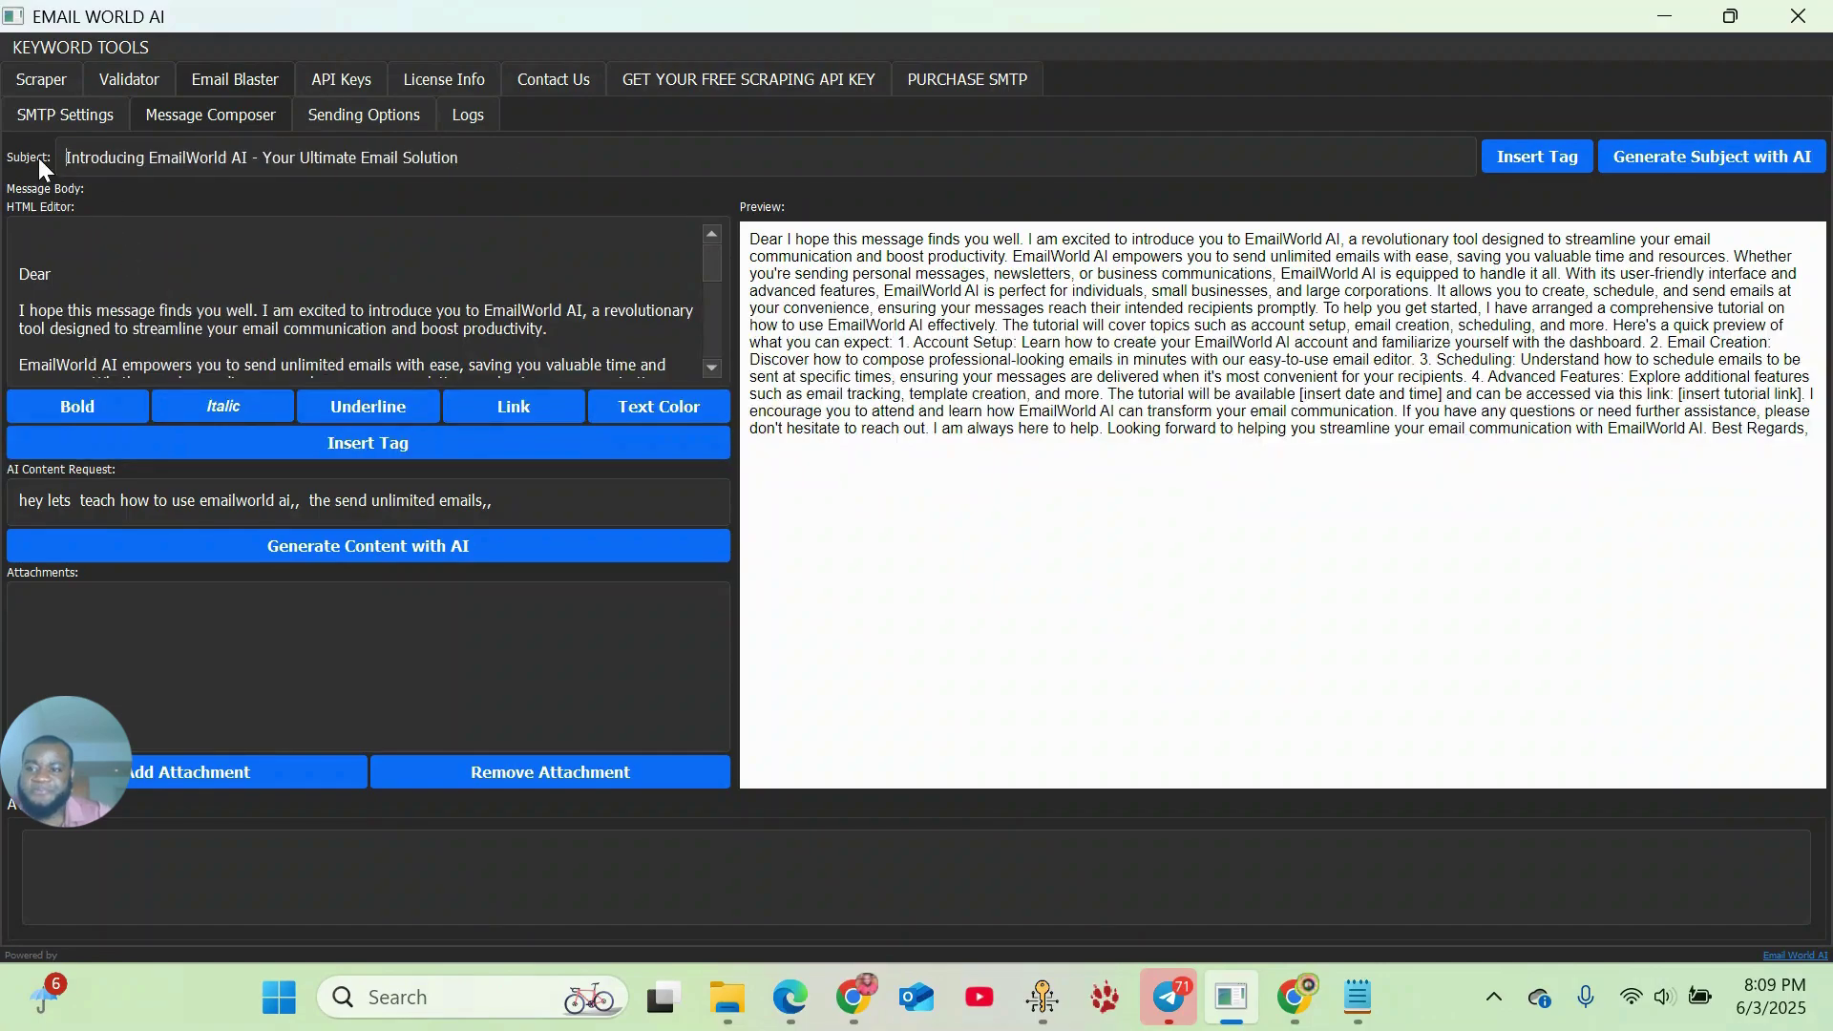
pyautogui.scroll(-1, 70, 245)
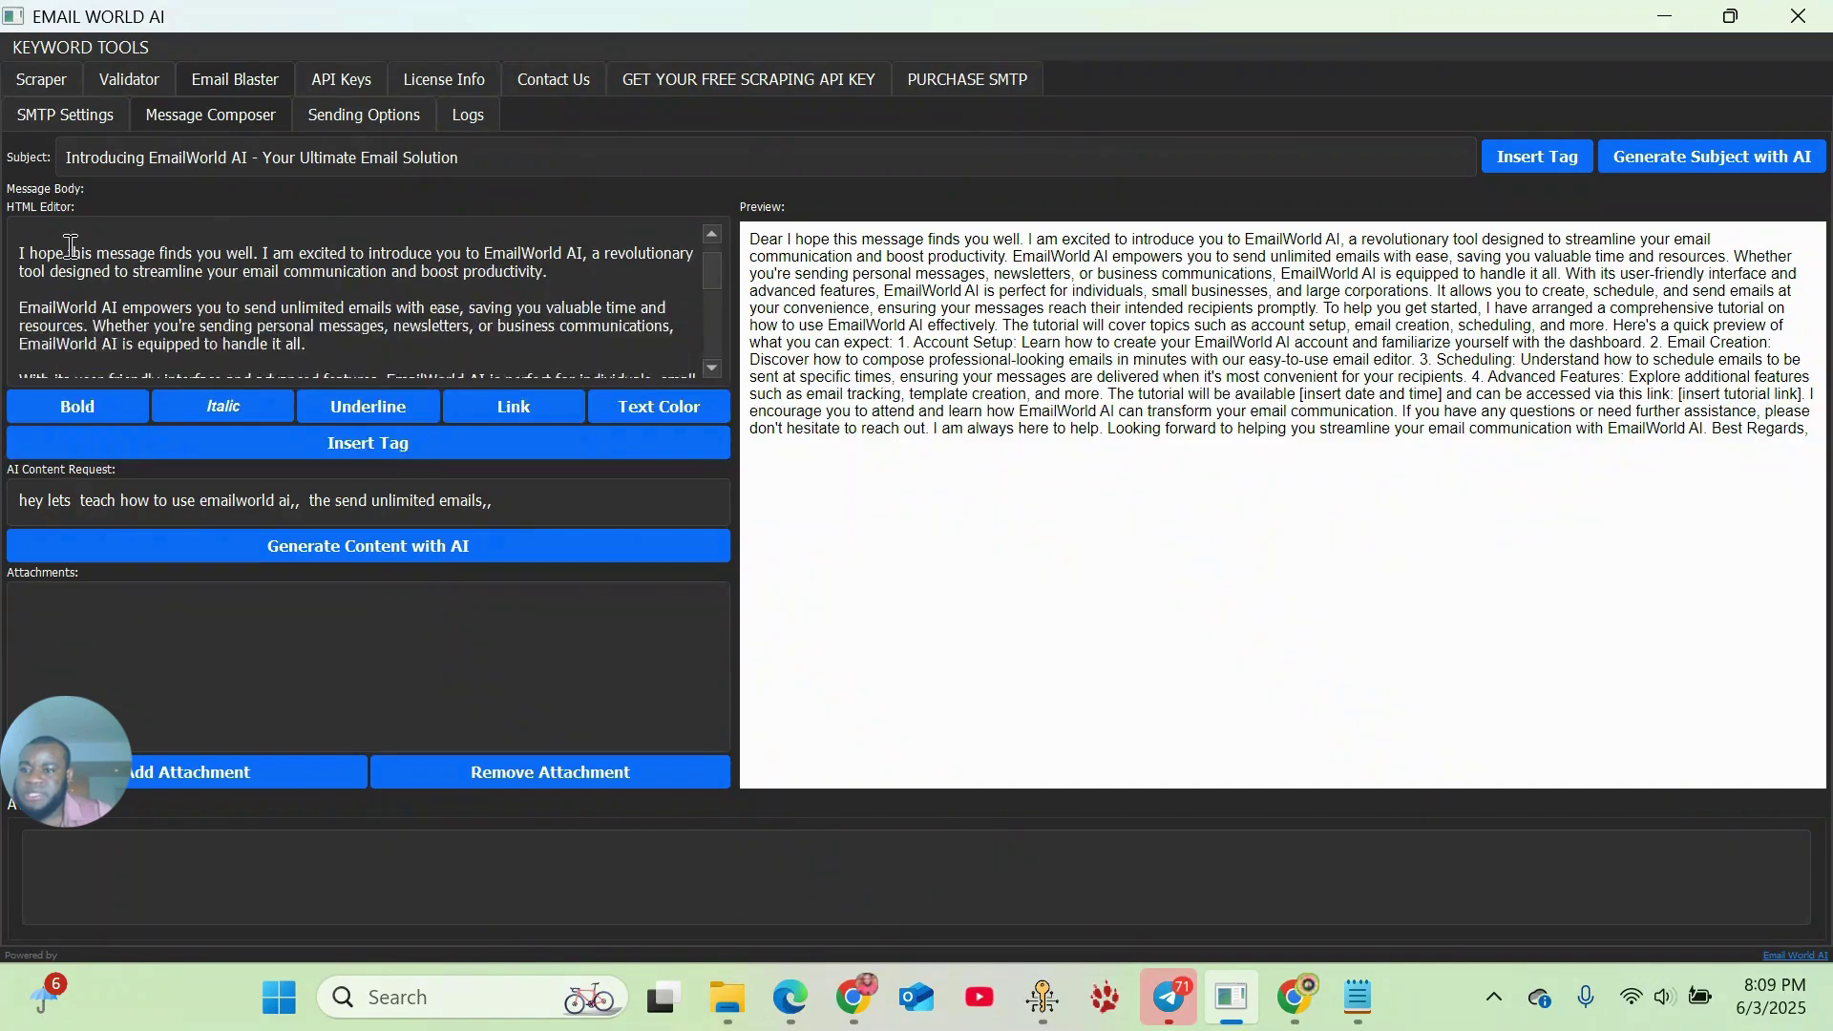
pyautogui.scroll(-1, 71, 246)
pyautogui.scroll(2, 143, 258)
pyautogui.scroll(-6, 238, 286)
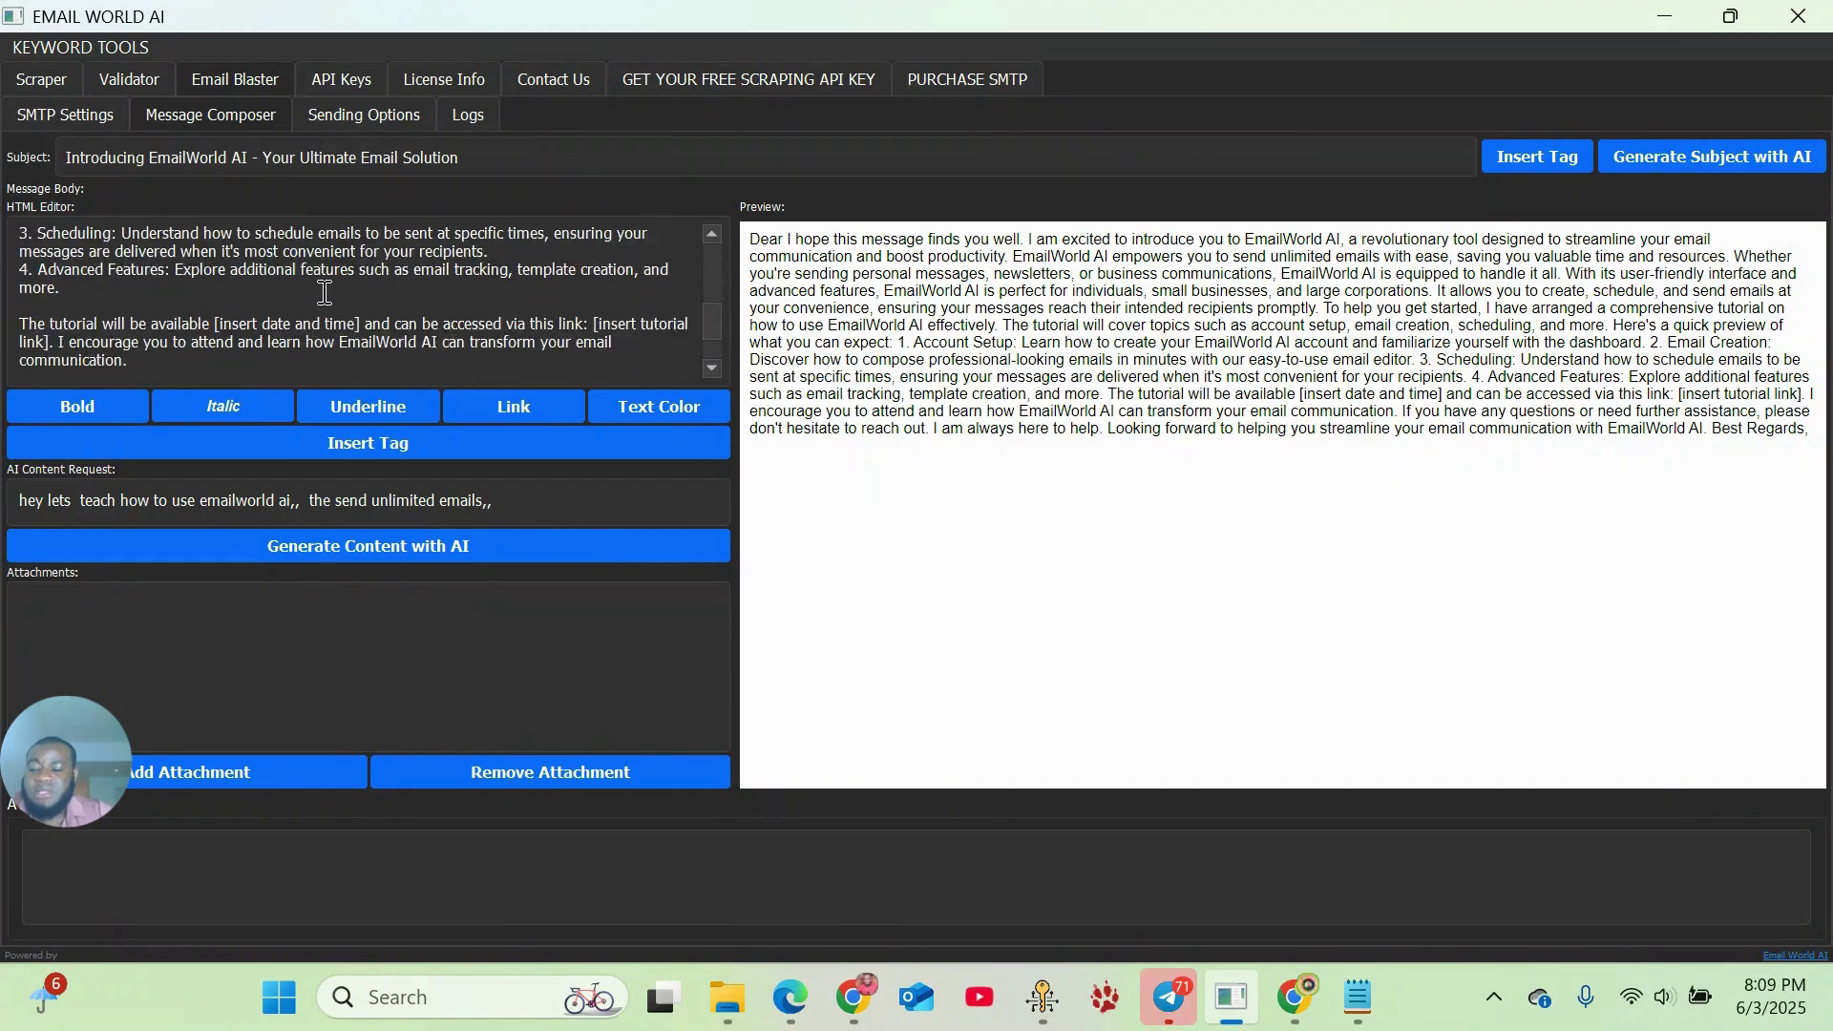
pyautogui.scroll(-1, 325, 293)
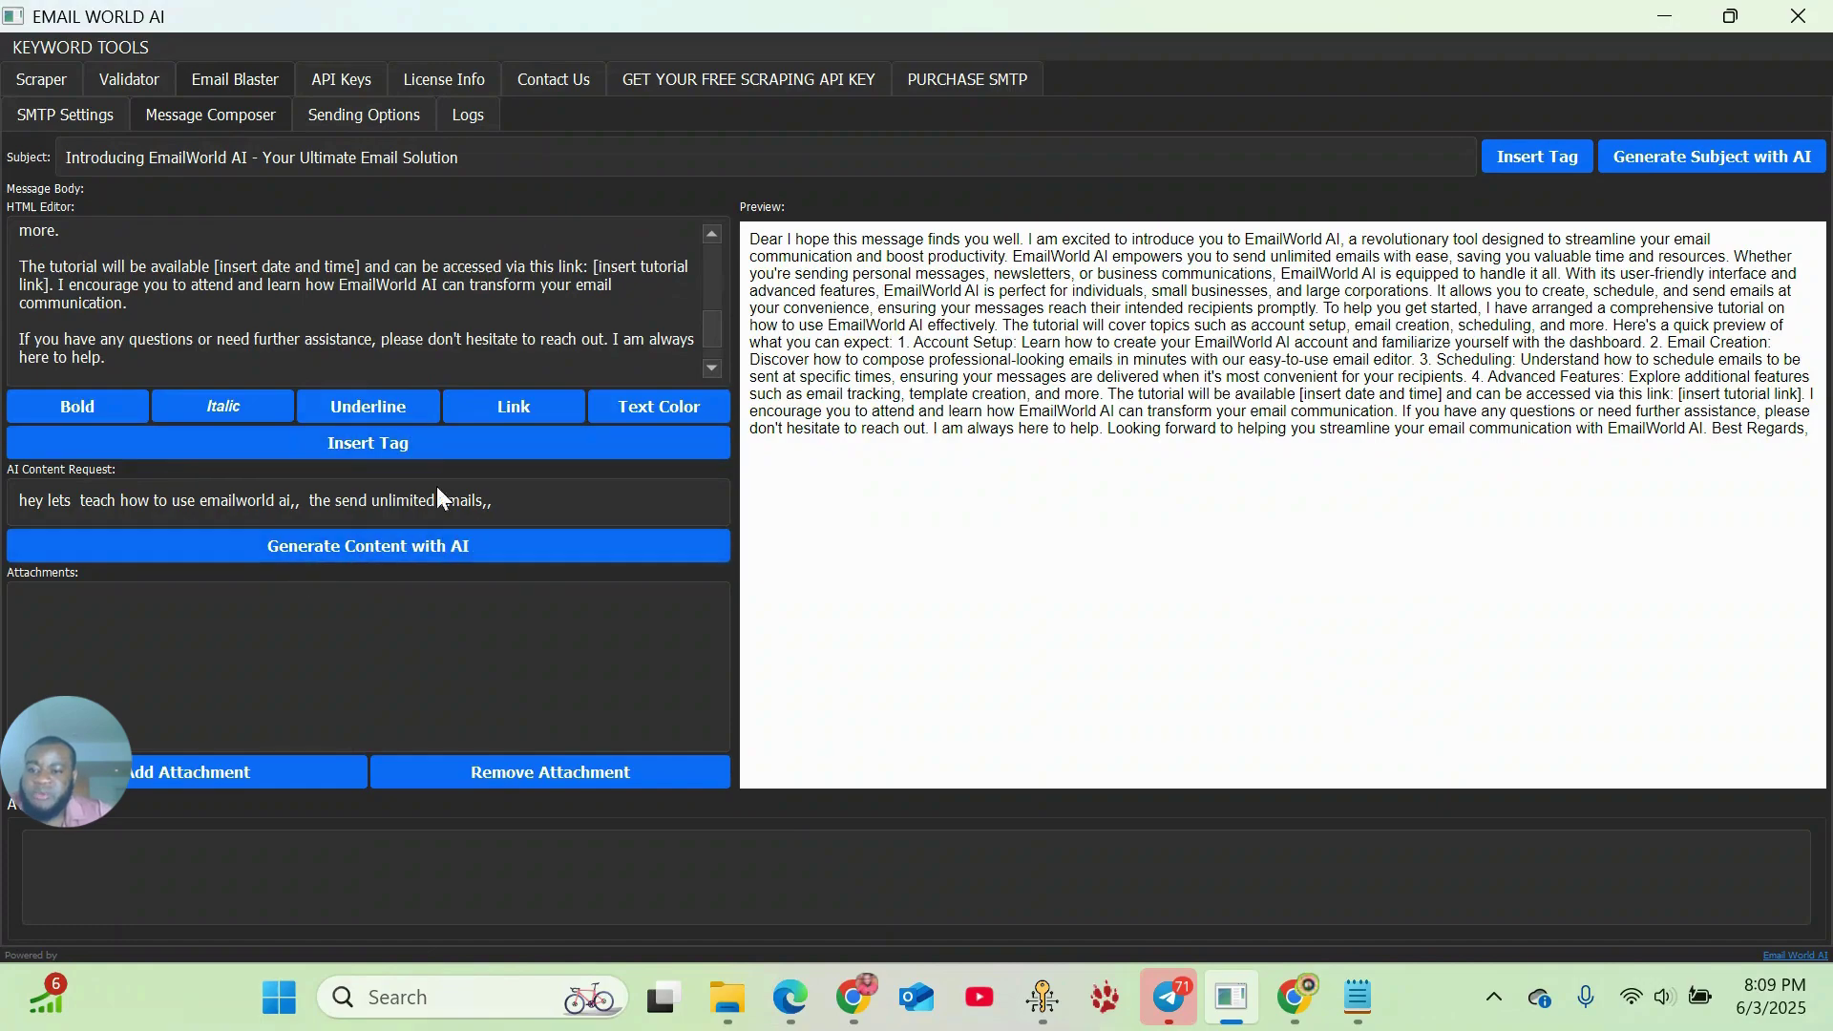
pyautogui.click(507, 408)
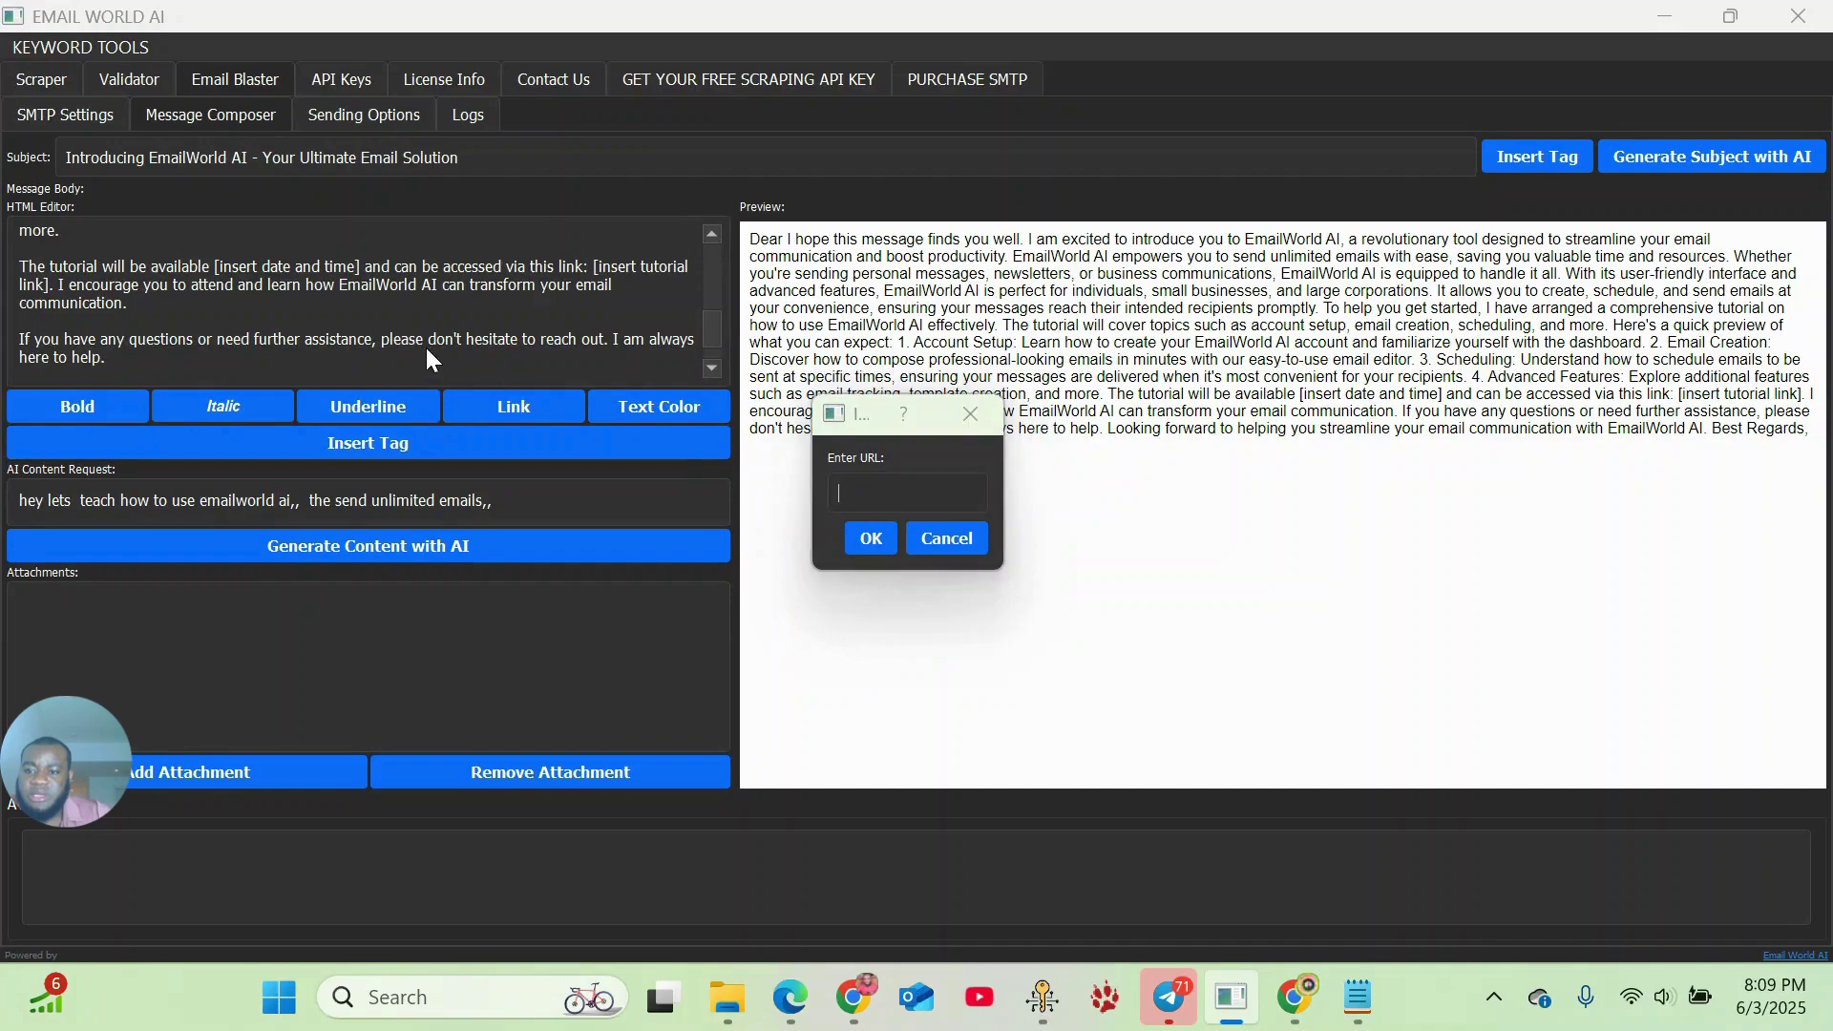
pyautogui.click(982, 415)
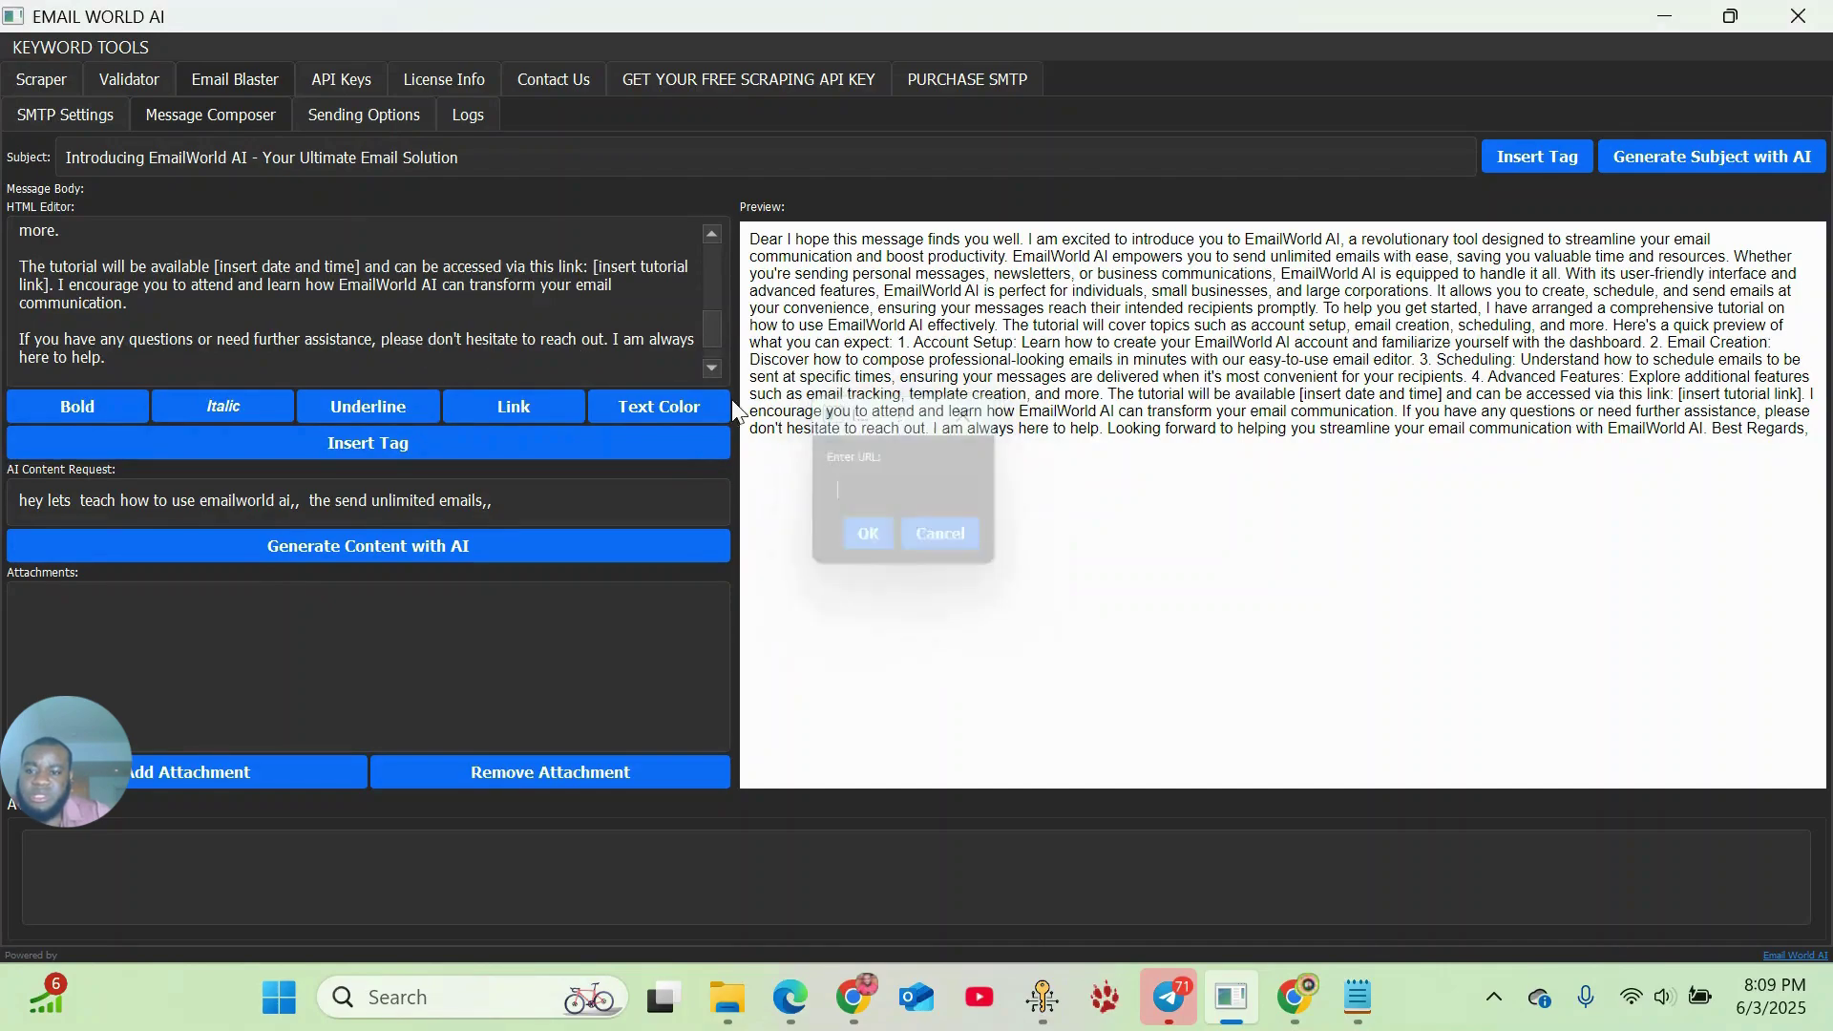
pyautogui.moveTo(382, 340); pyautogui.dragTo(539, 341)
pyautogui.click(519, 397)
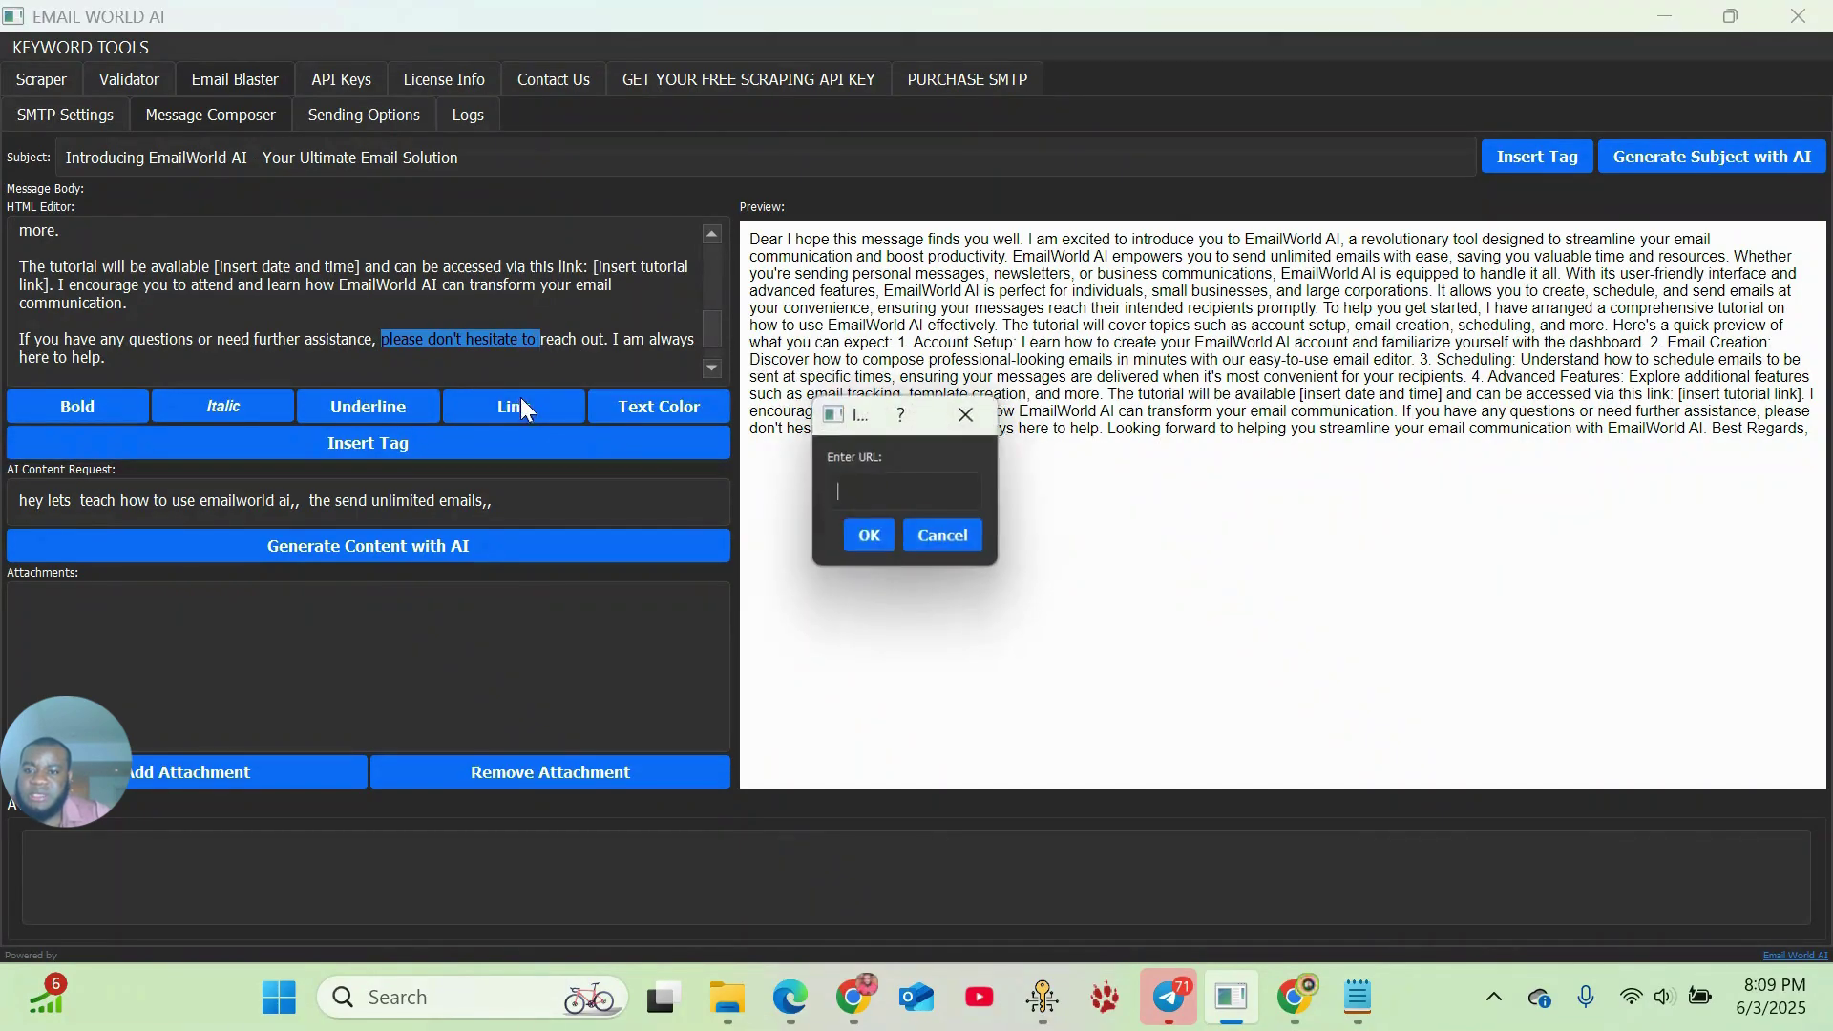
pyautogui.rightClick(865, 496)
pyautogui.click(955, 435)
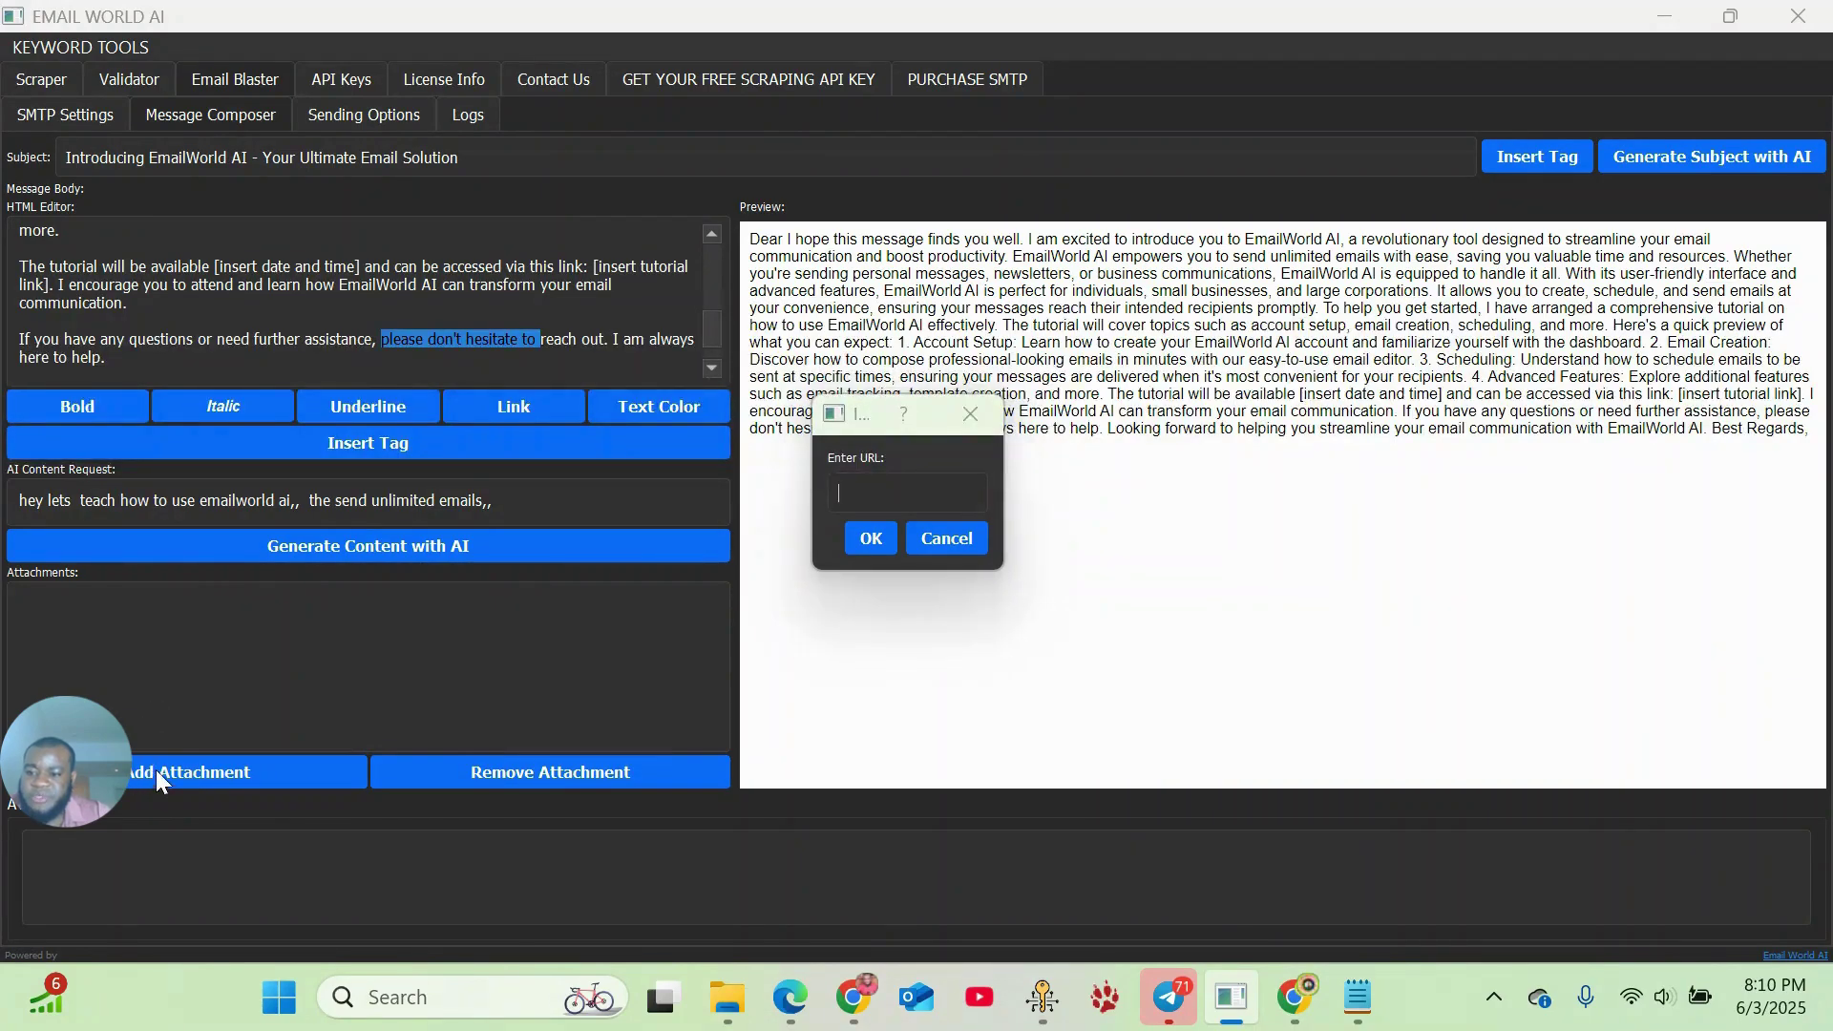
pyautogui.click(992, 425)
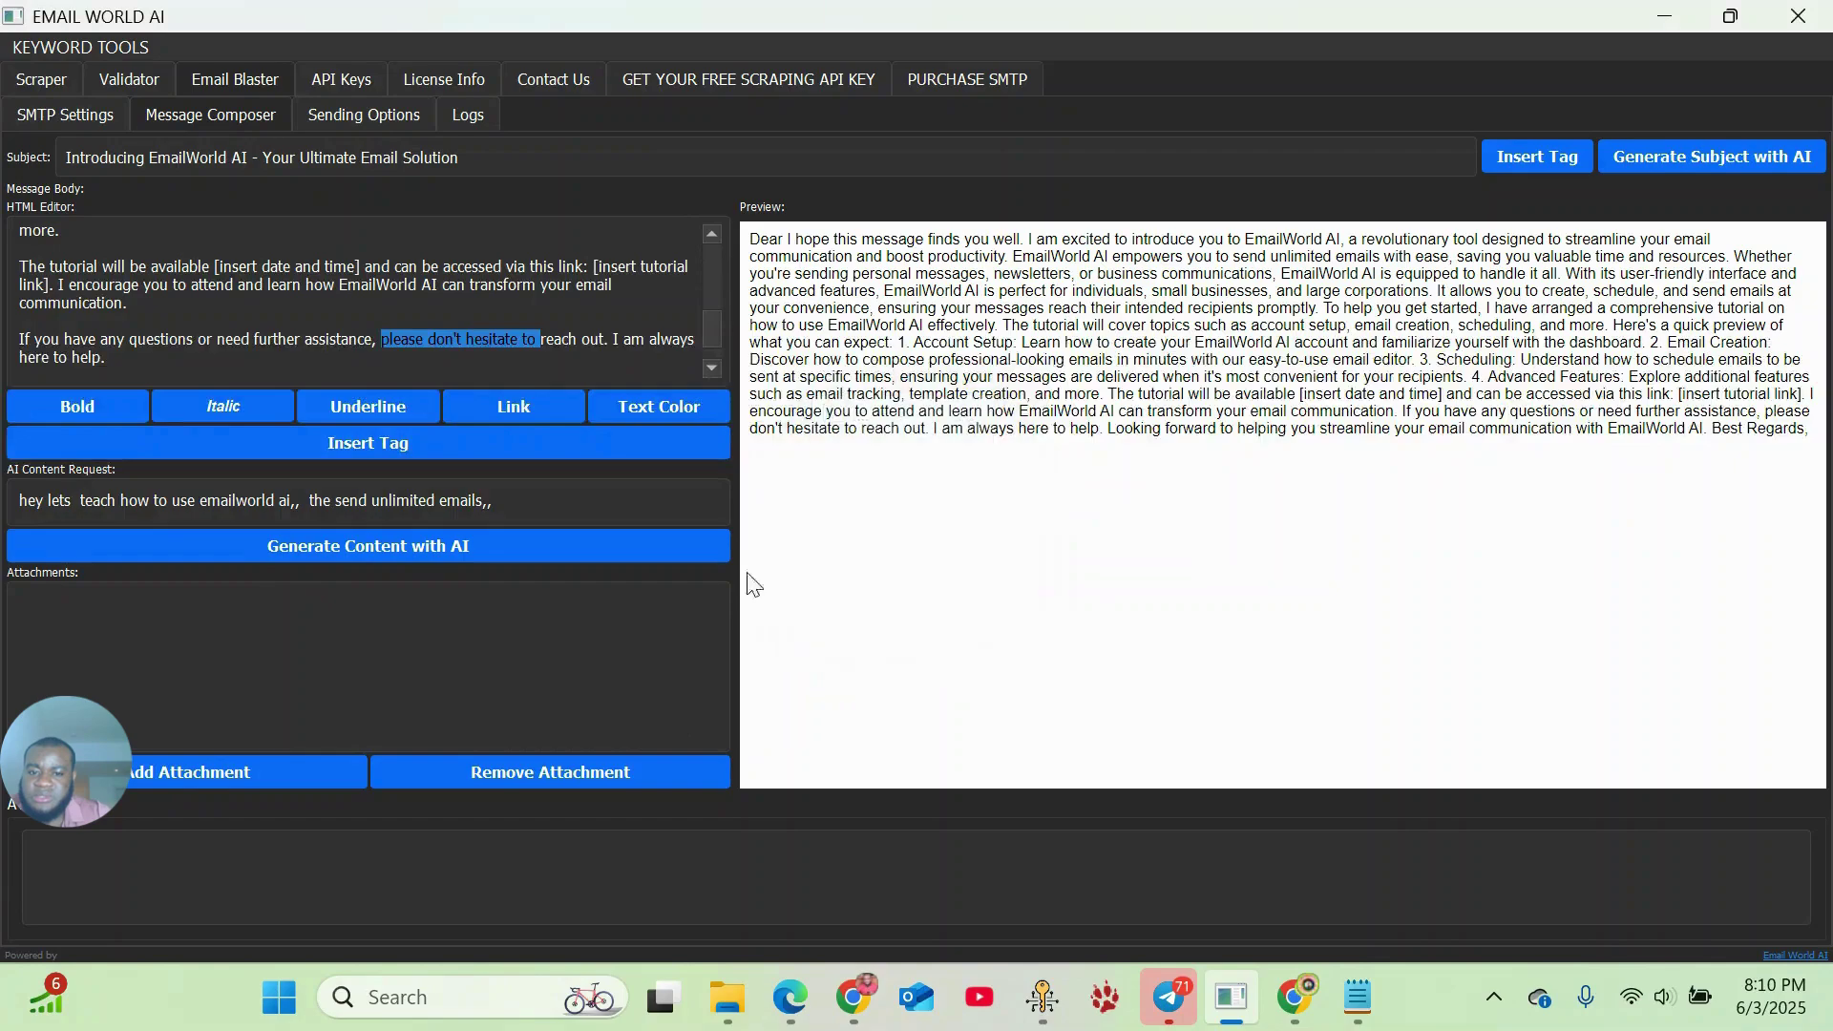
# - Attach the image live chat (1).png from the Downloads folder to the message
pyautogui.click(248, 770)
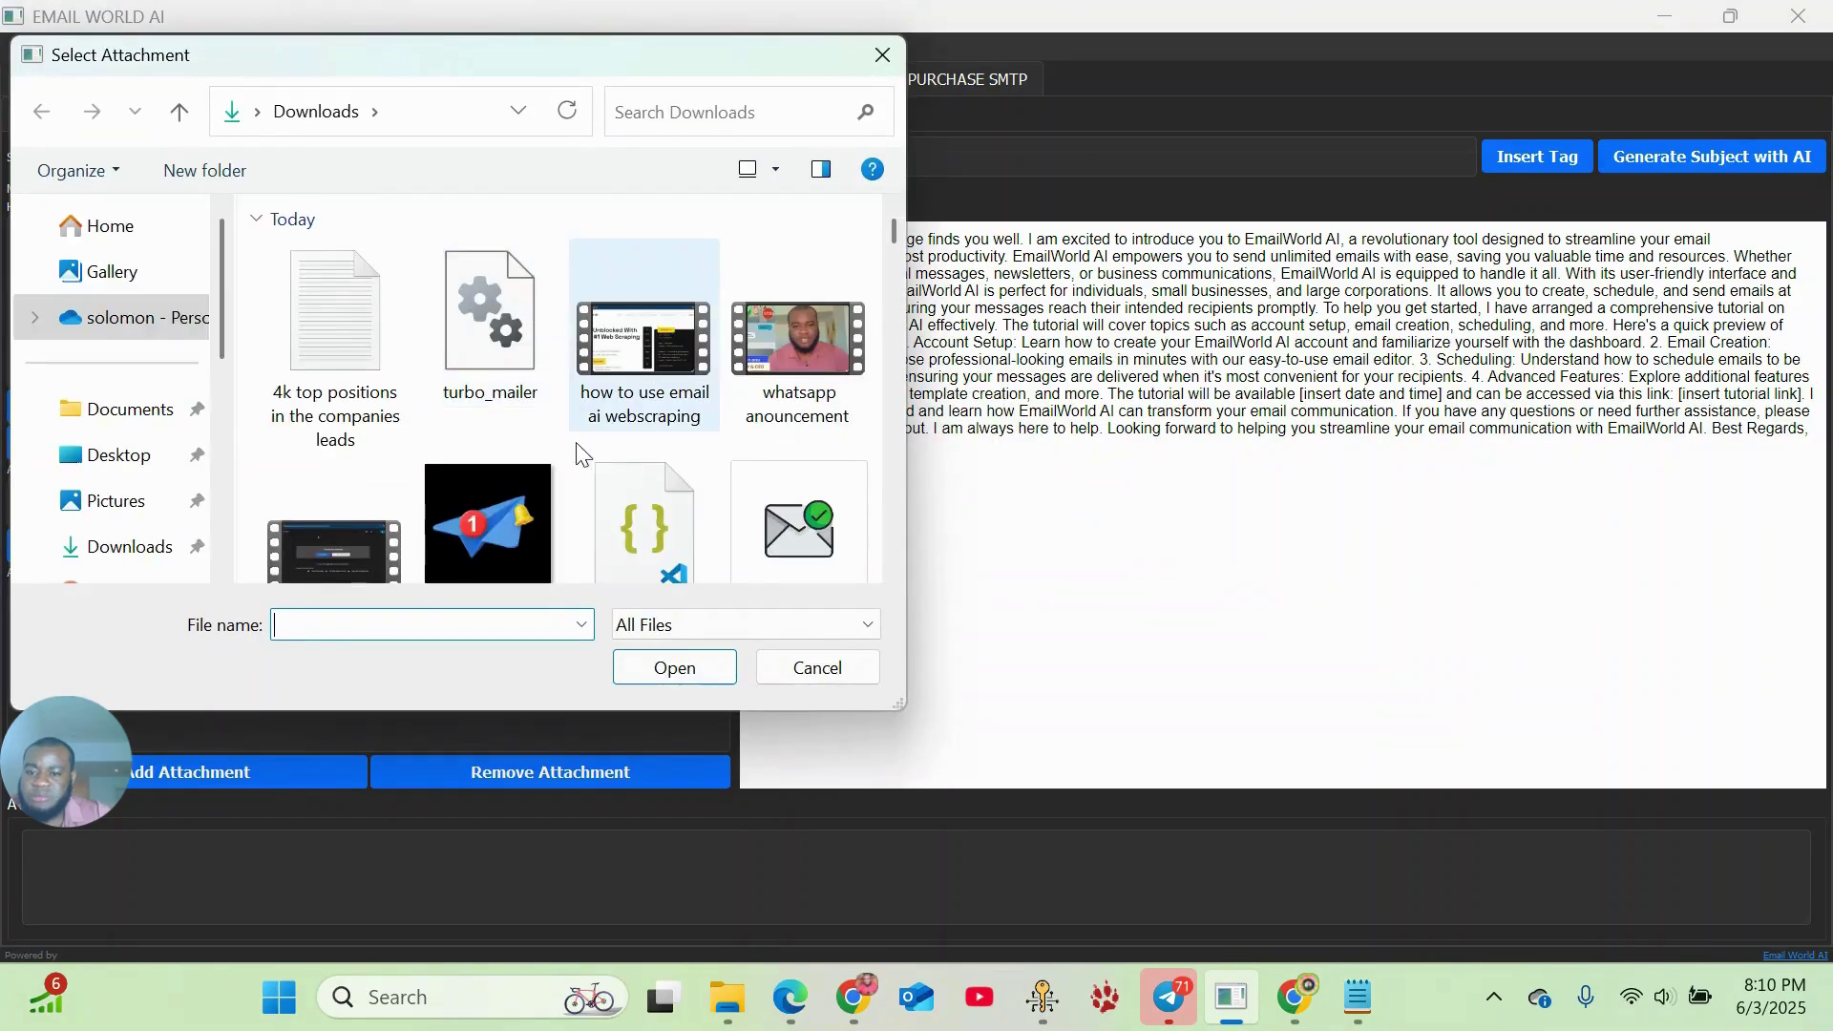
pyautogui.click(490, 525)
pyautogui.click(687, 670)
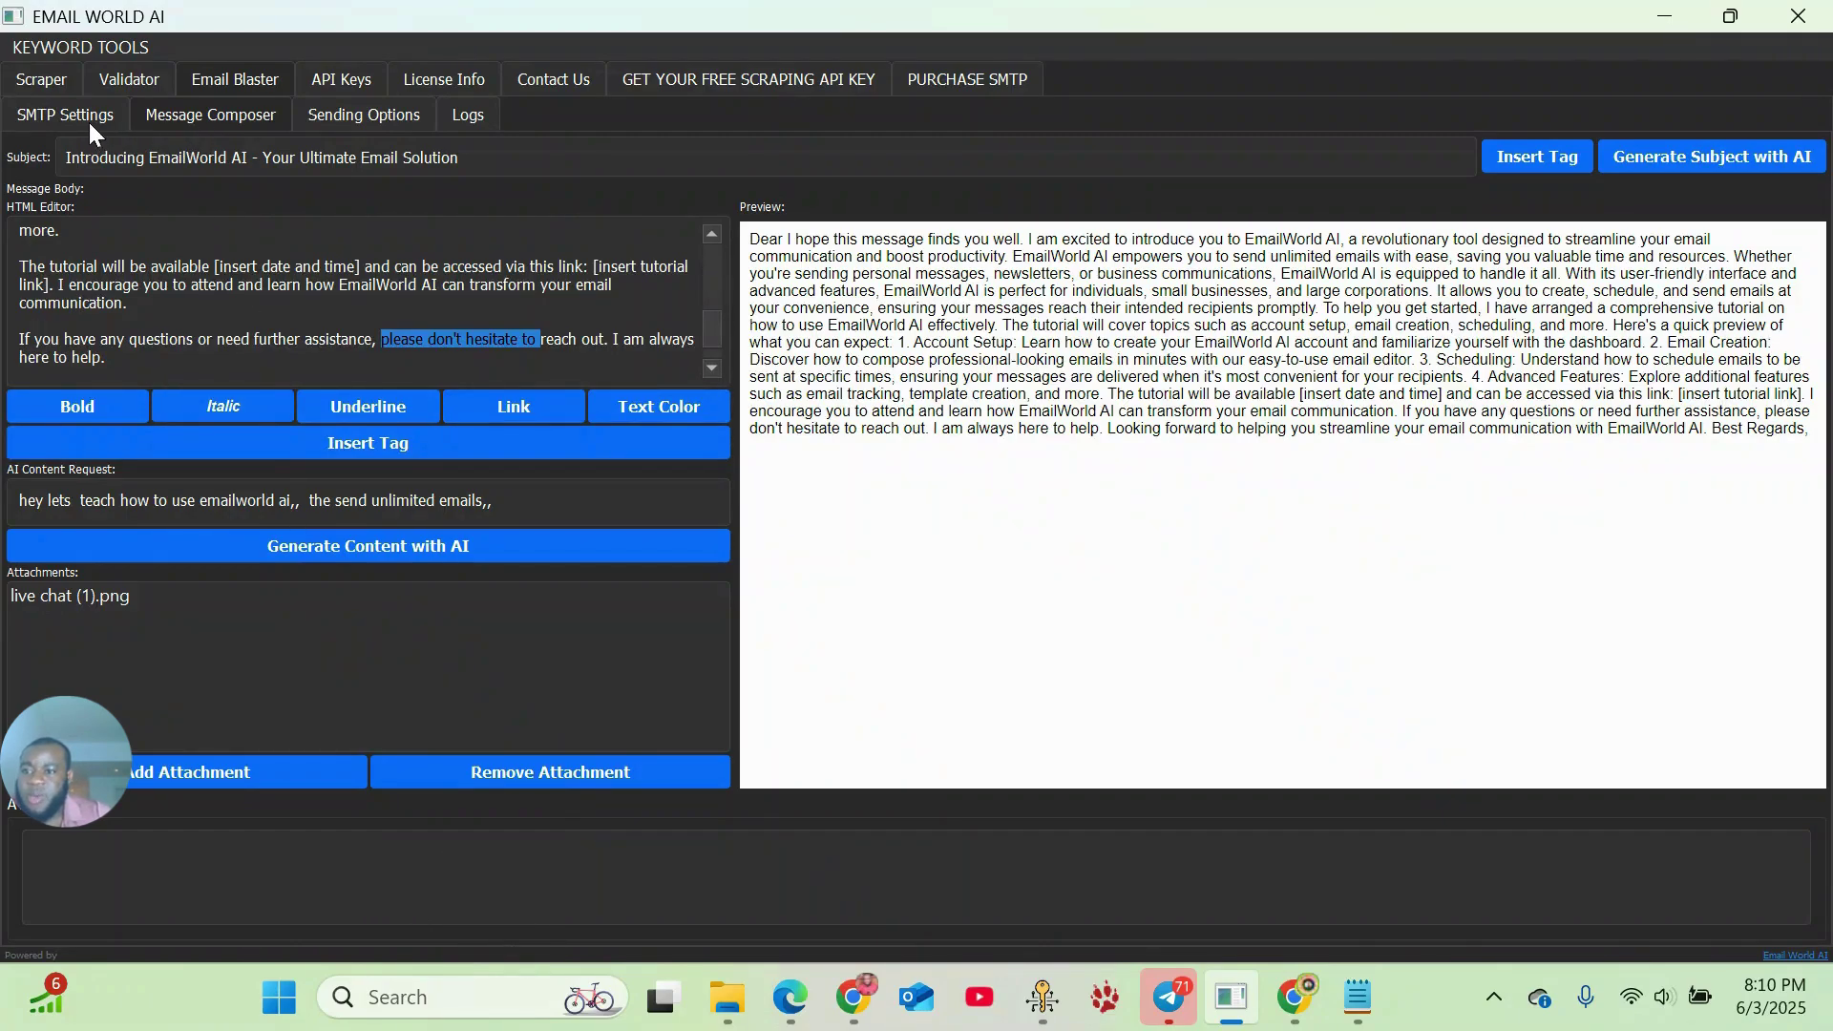
# - Load the saved mailmerts.com server into the SMTP settings with the security type None
pyautogui.click(64, 116)
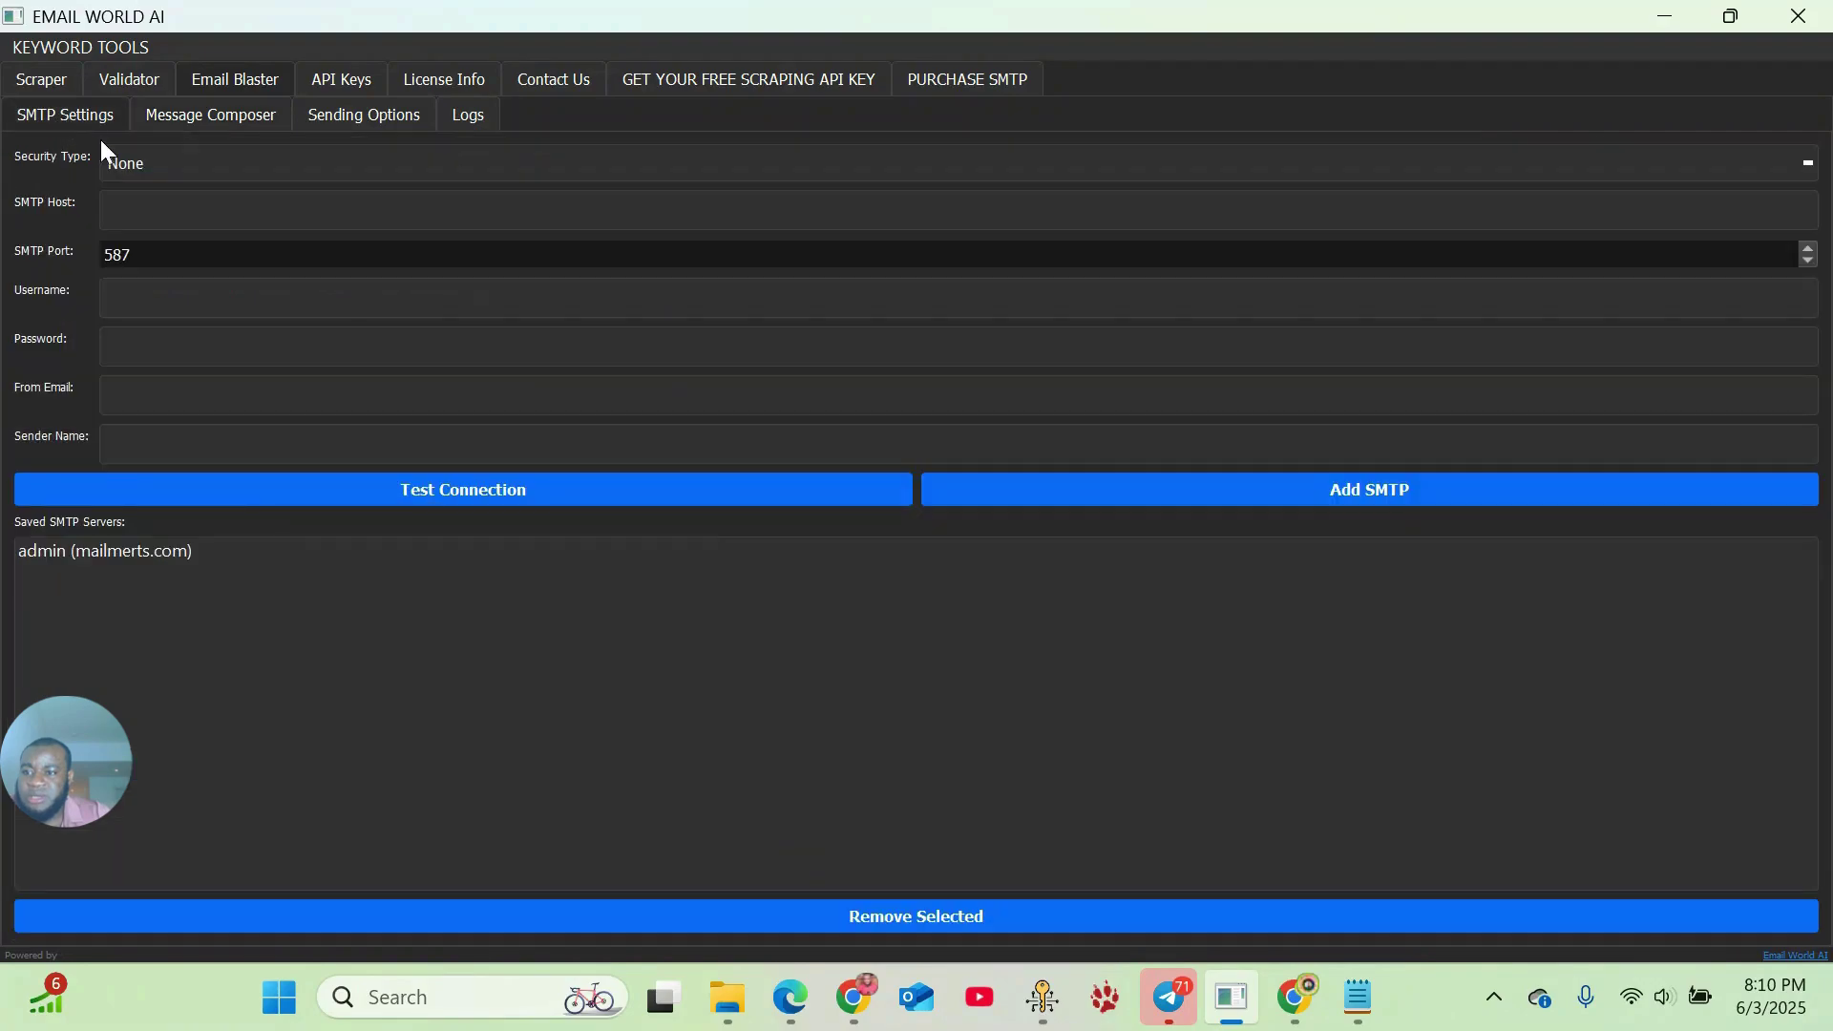
pyautogui.click(239, 176)
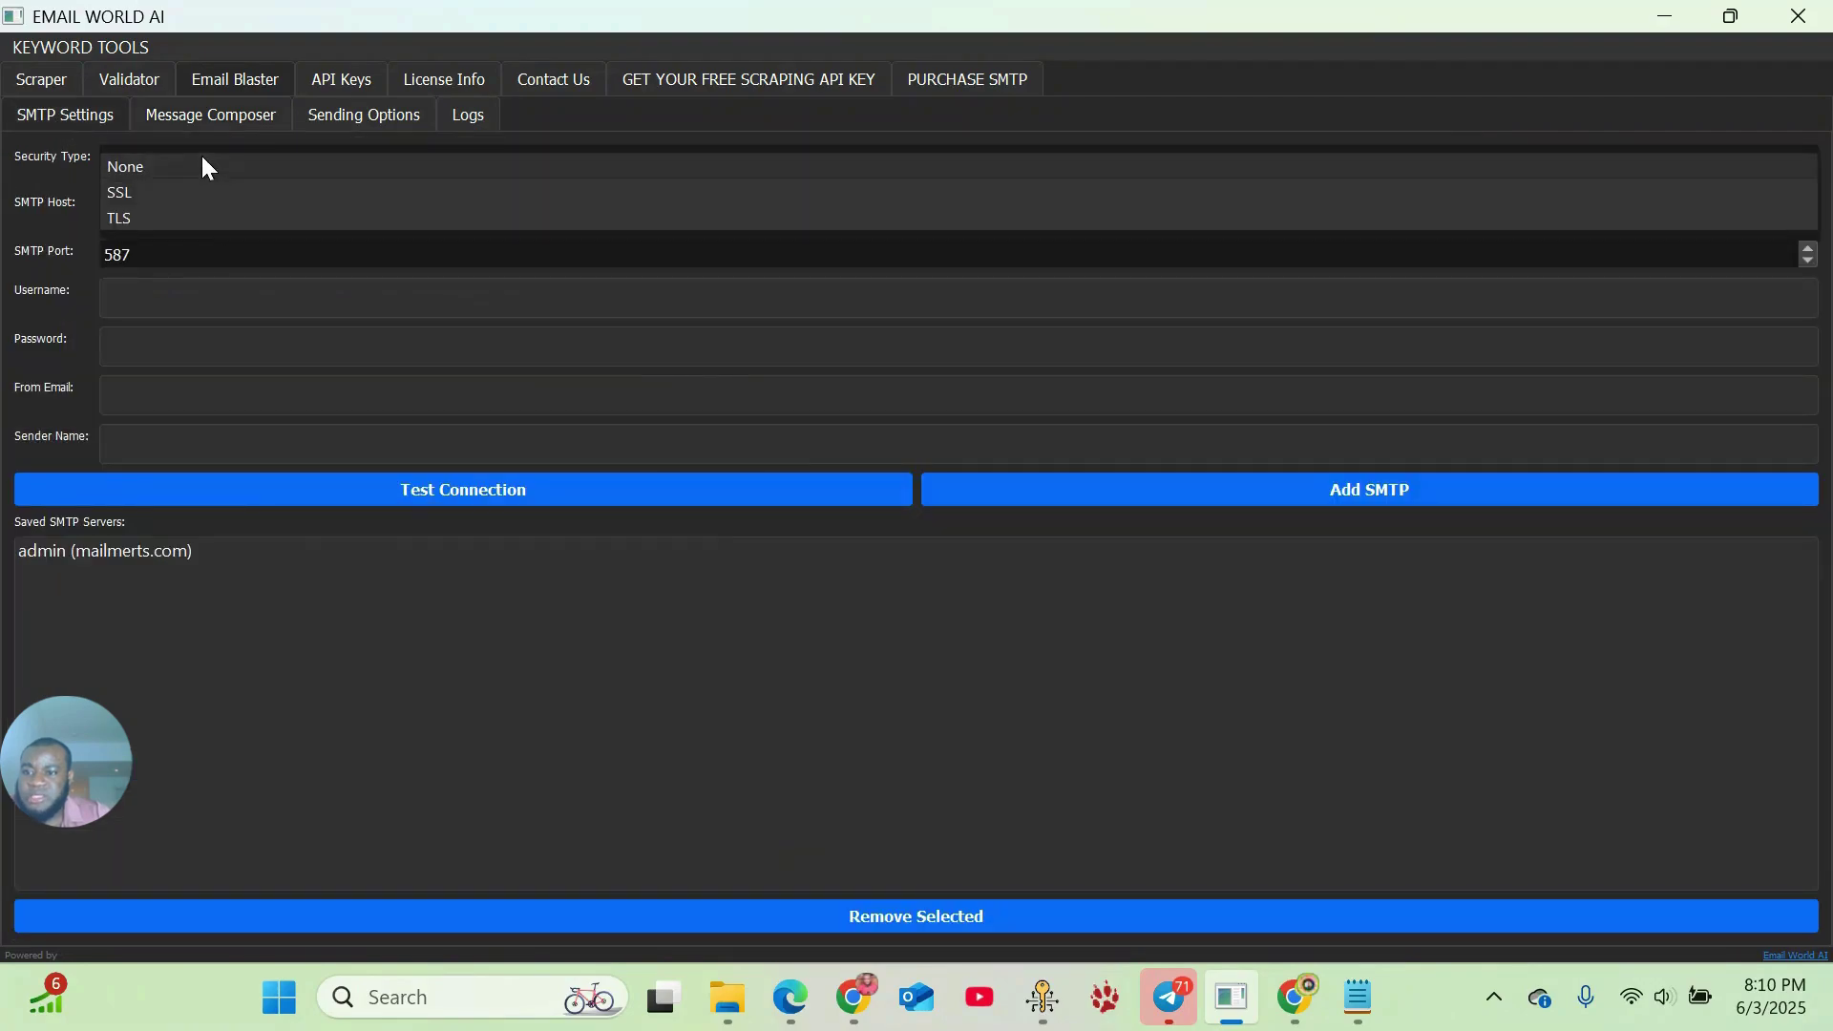
pyautogui.click(203, 167)
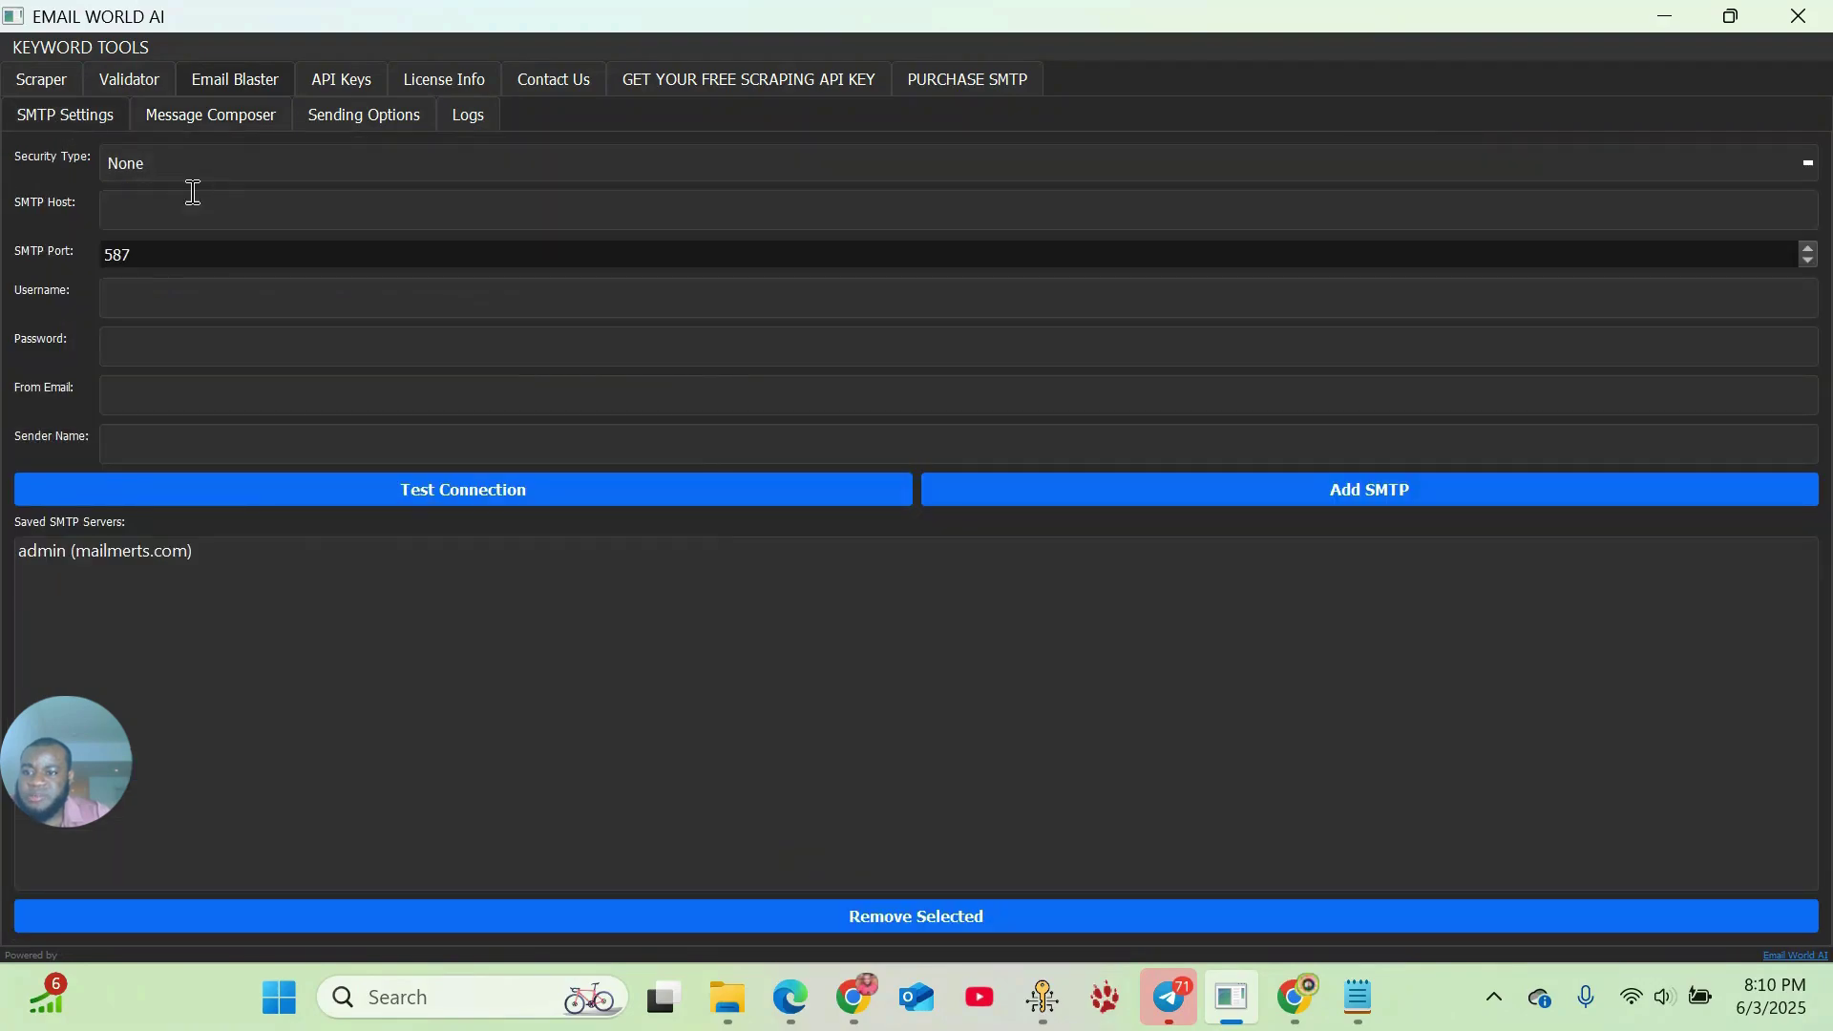
pyautogui.click(191, 556)
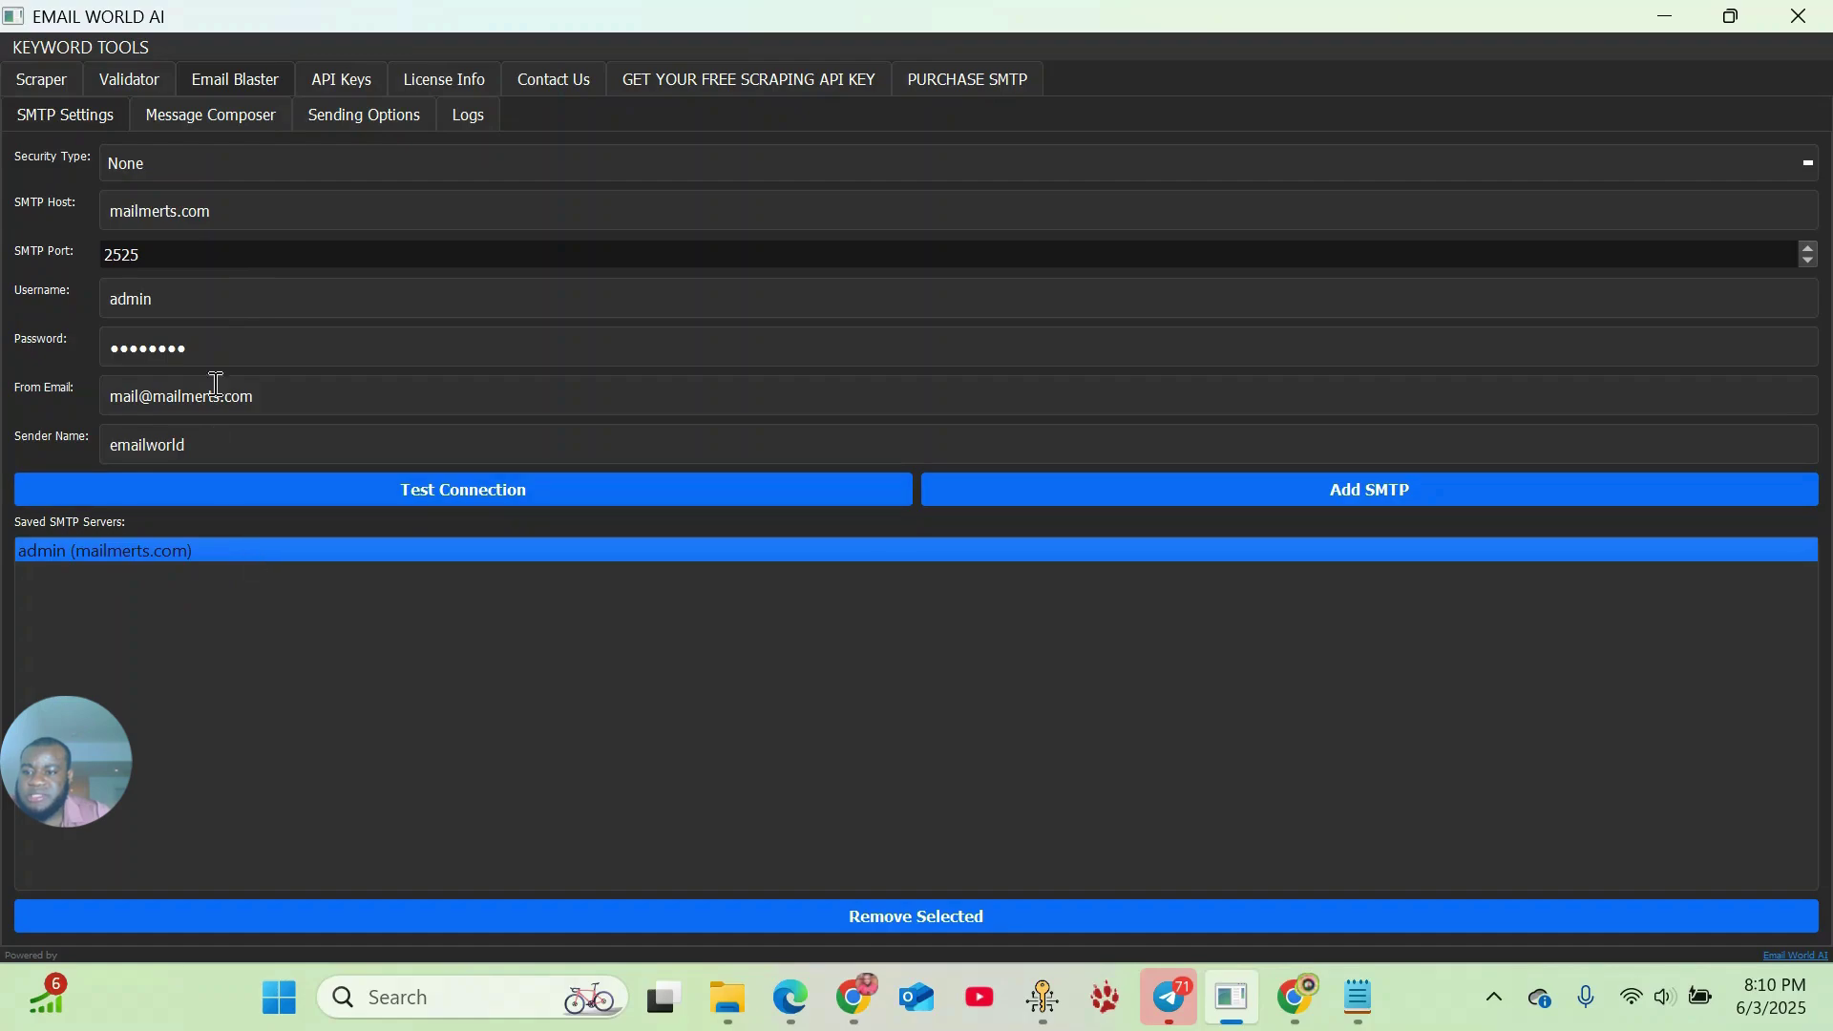
# - Review the Email Blaster's composed message, its sending rate and SMTP rotation options, and the email sending logs
pyautogui.click(221, 117)
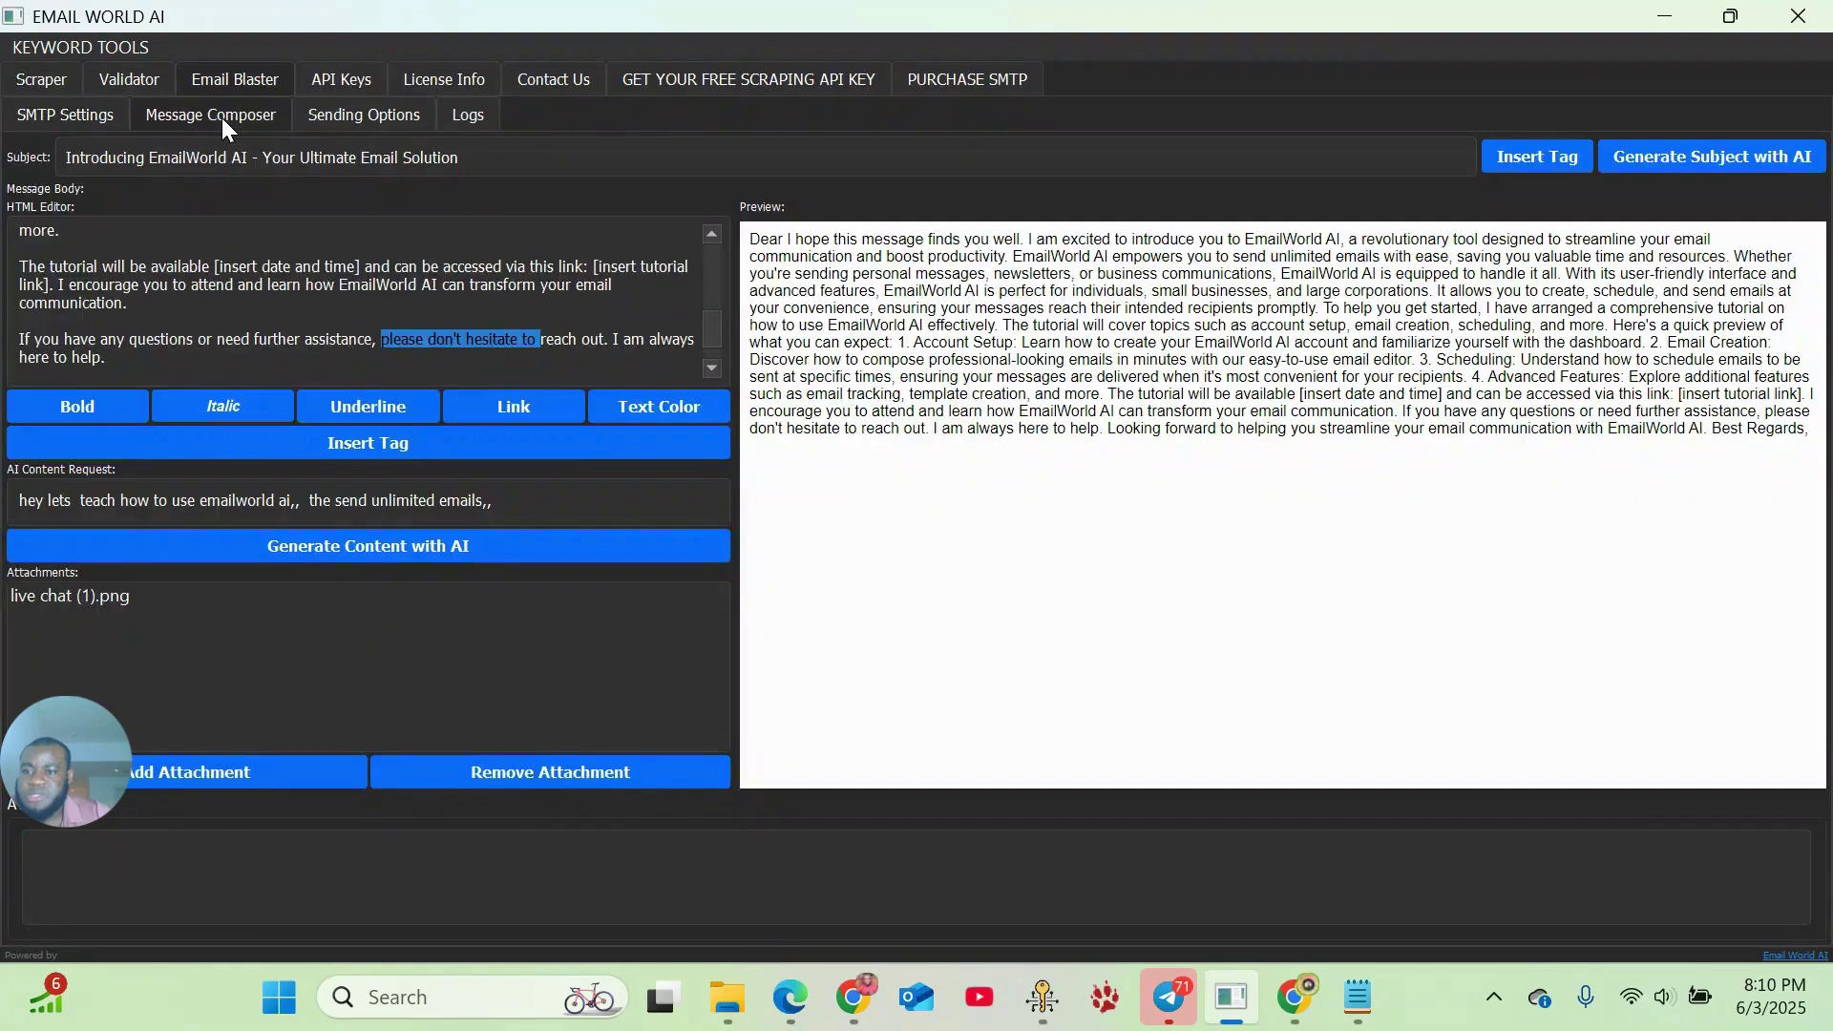
pyautogui.click(386, 118)
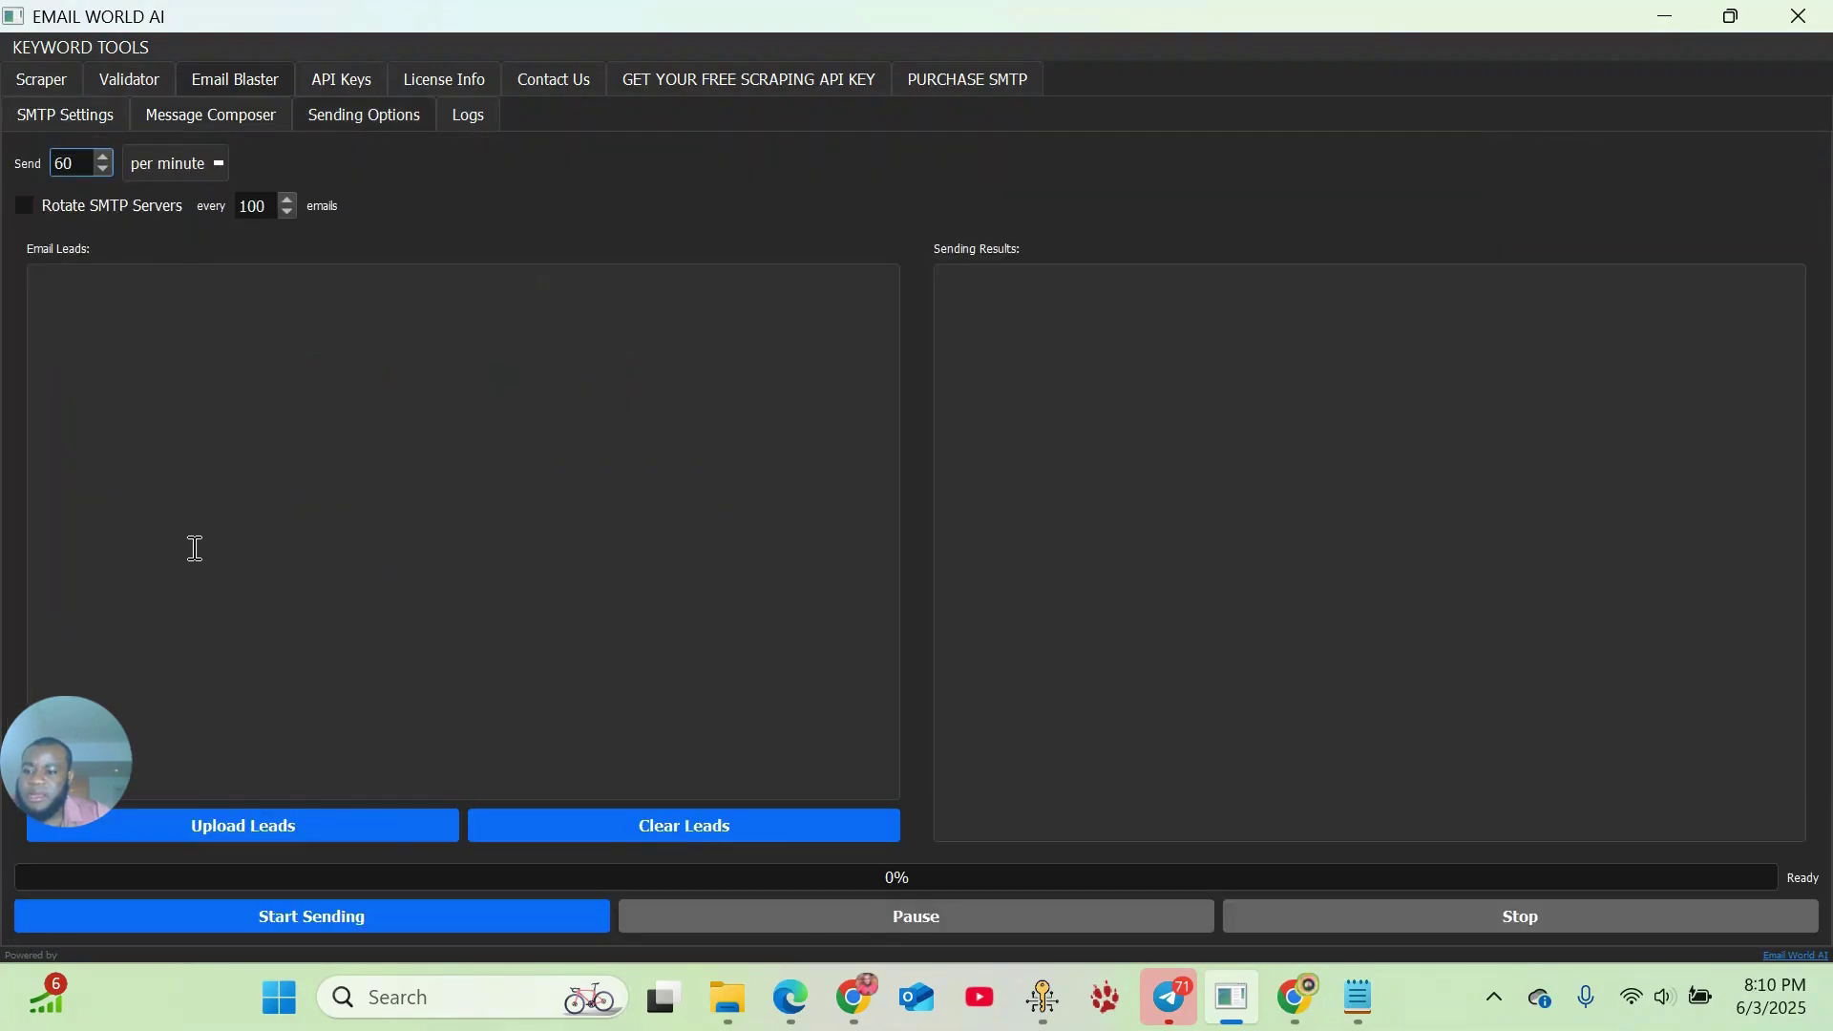
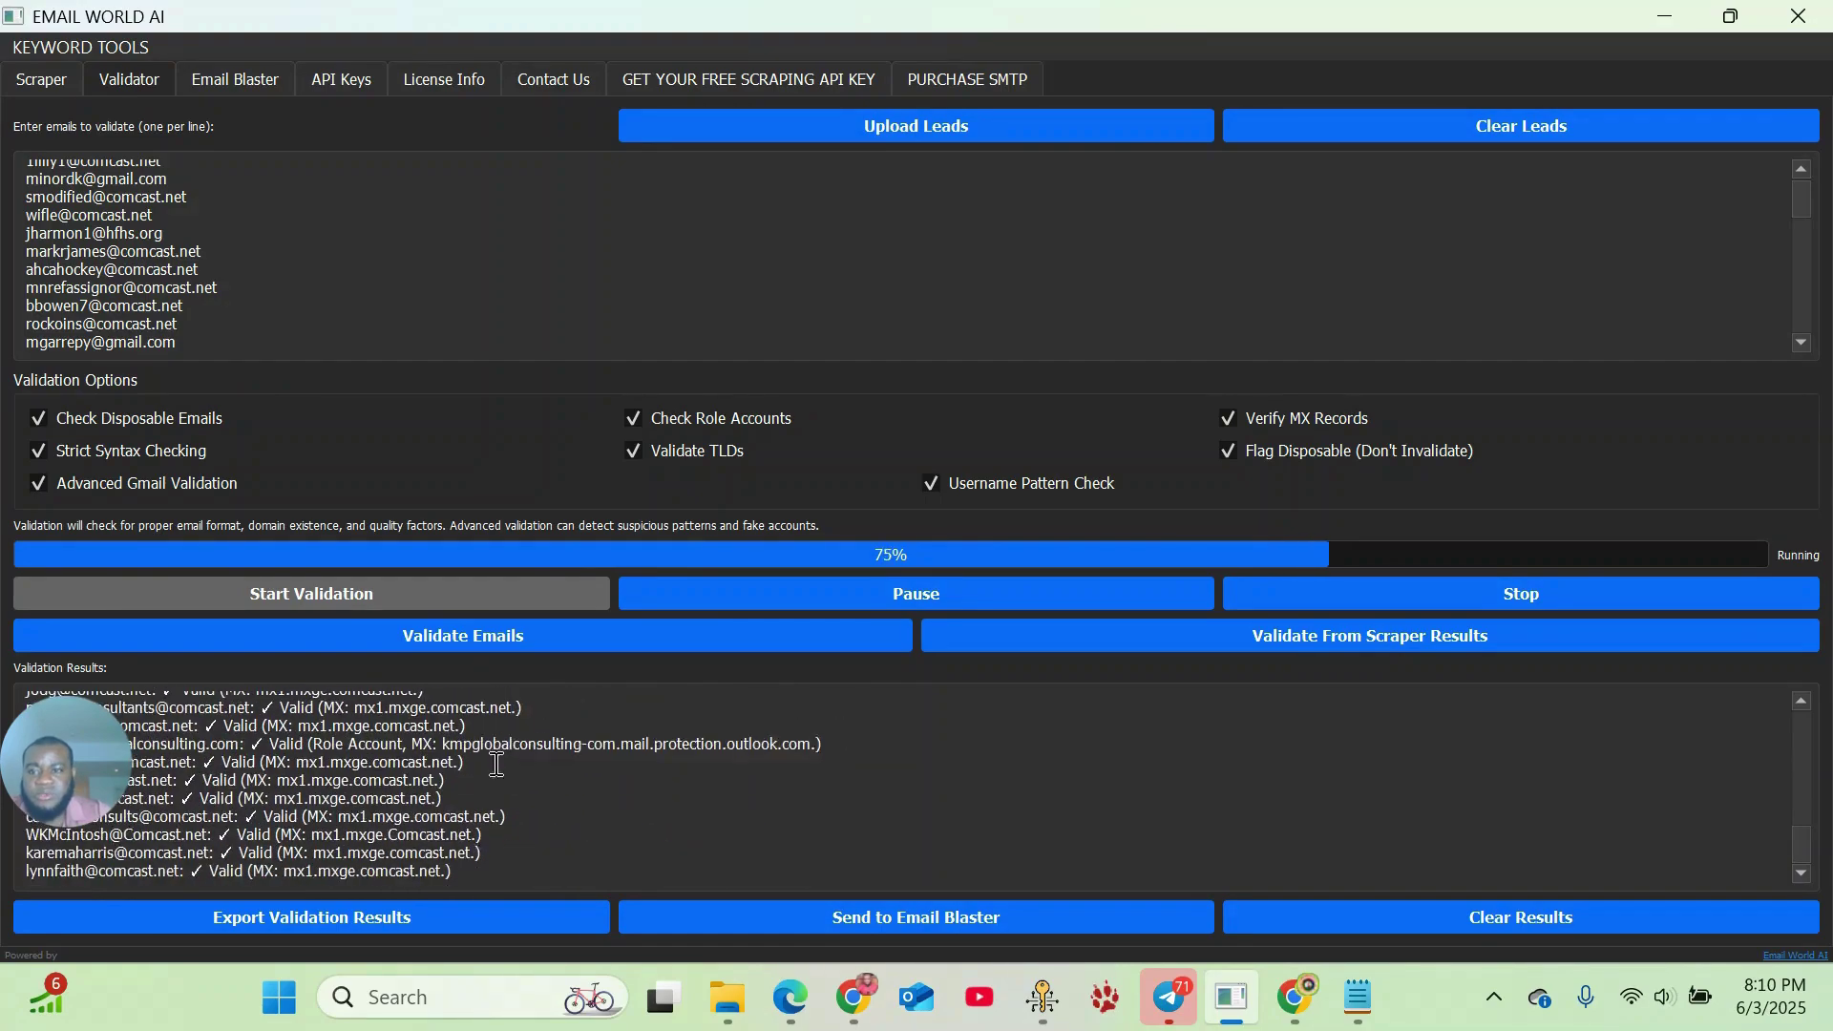
pyautogui.click(246, 80)
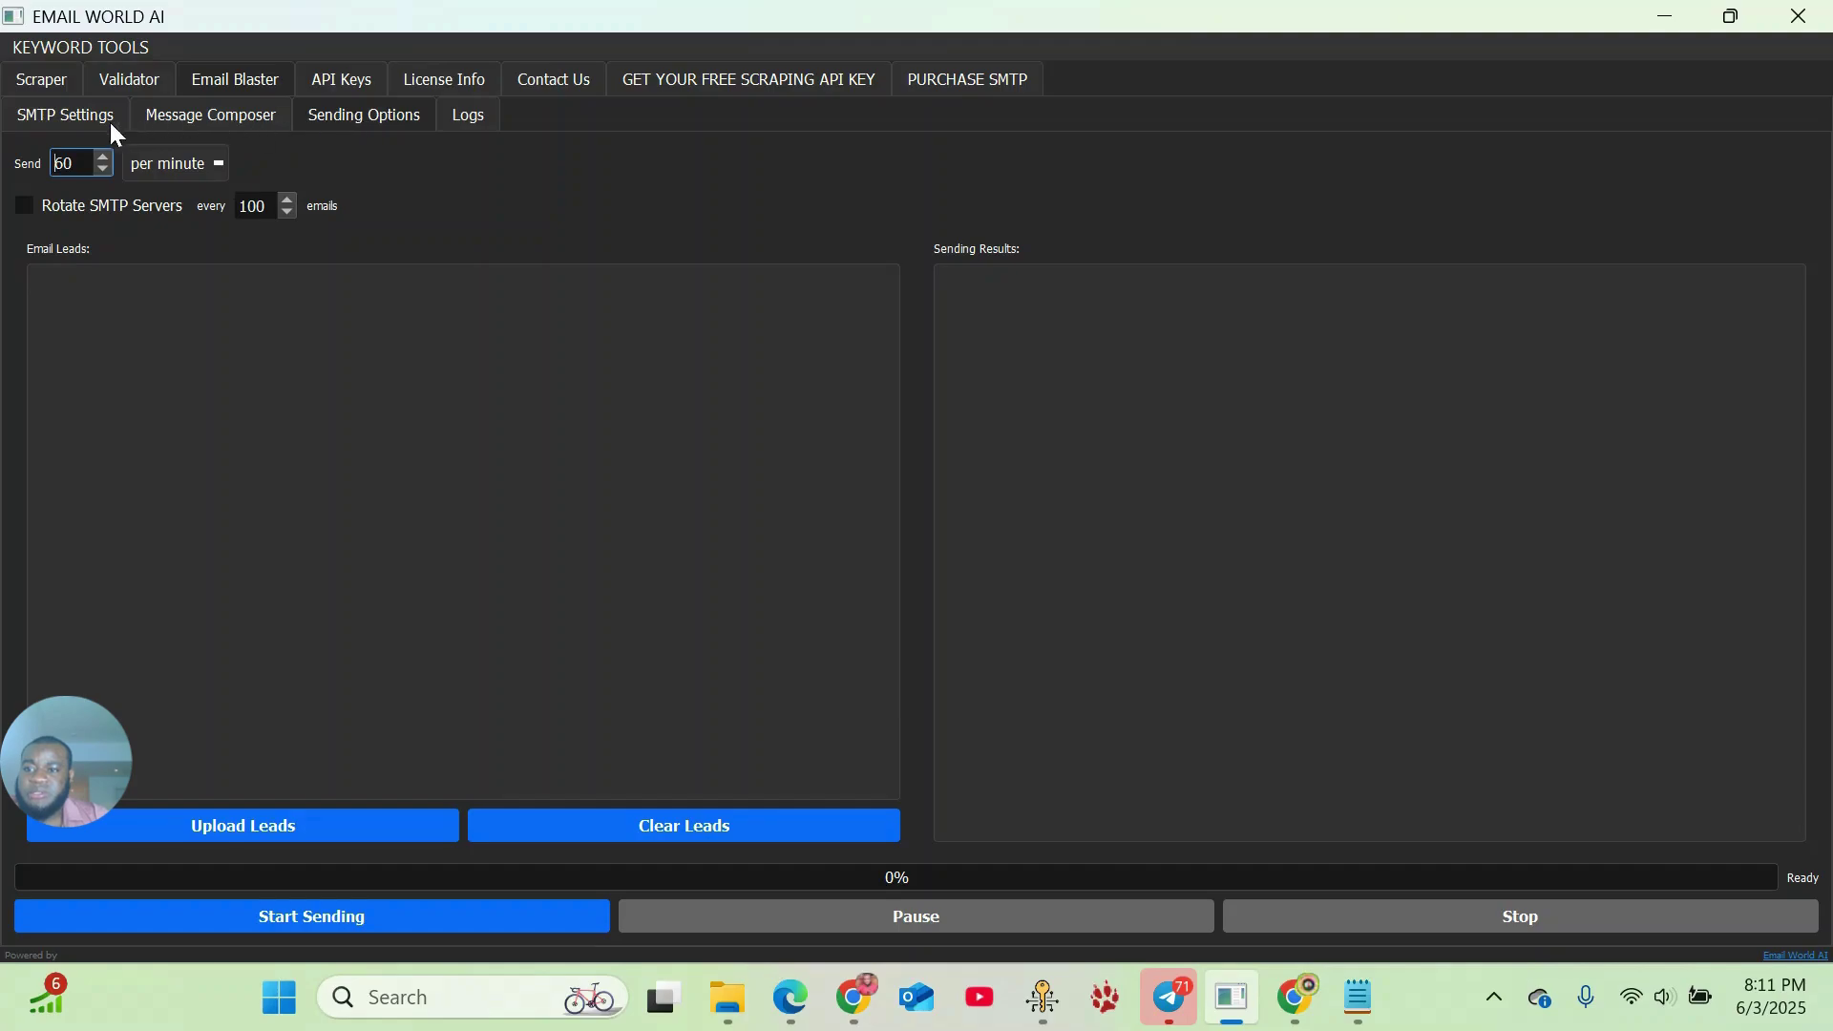
pyautogui.click(82, 120)
pyautogui.click(206, 122)
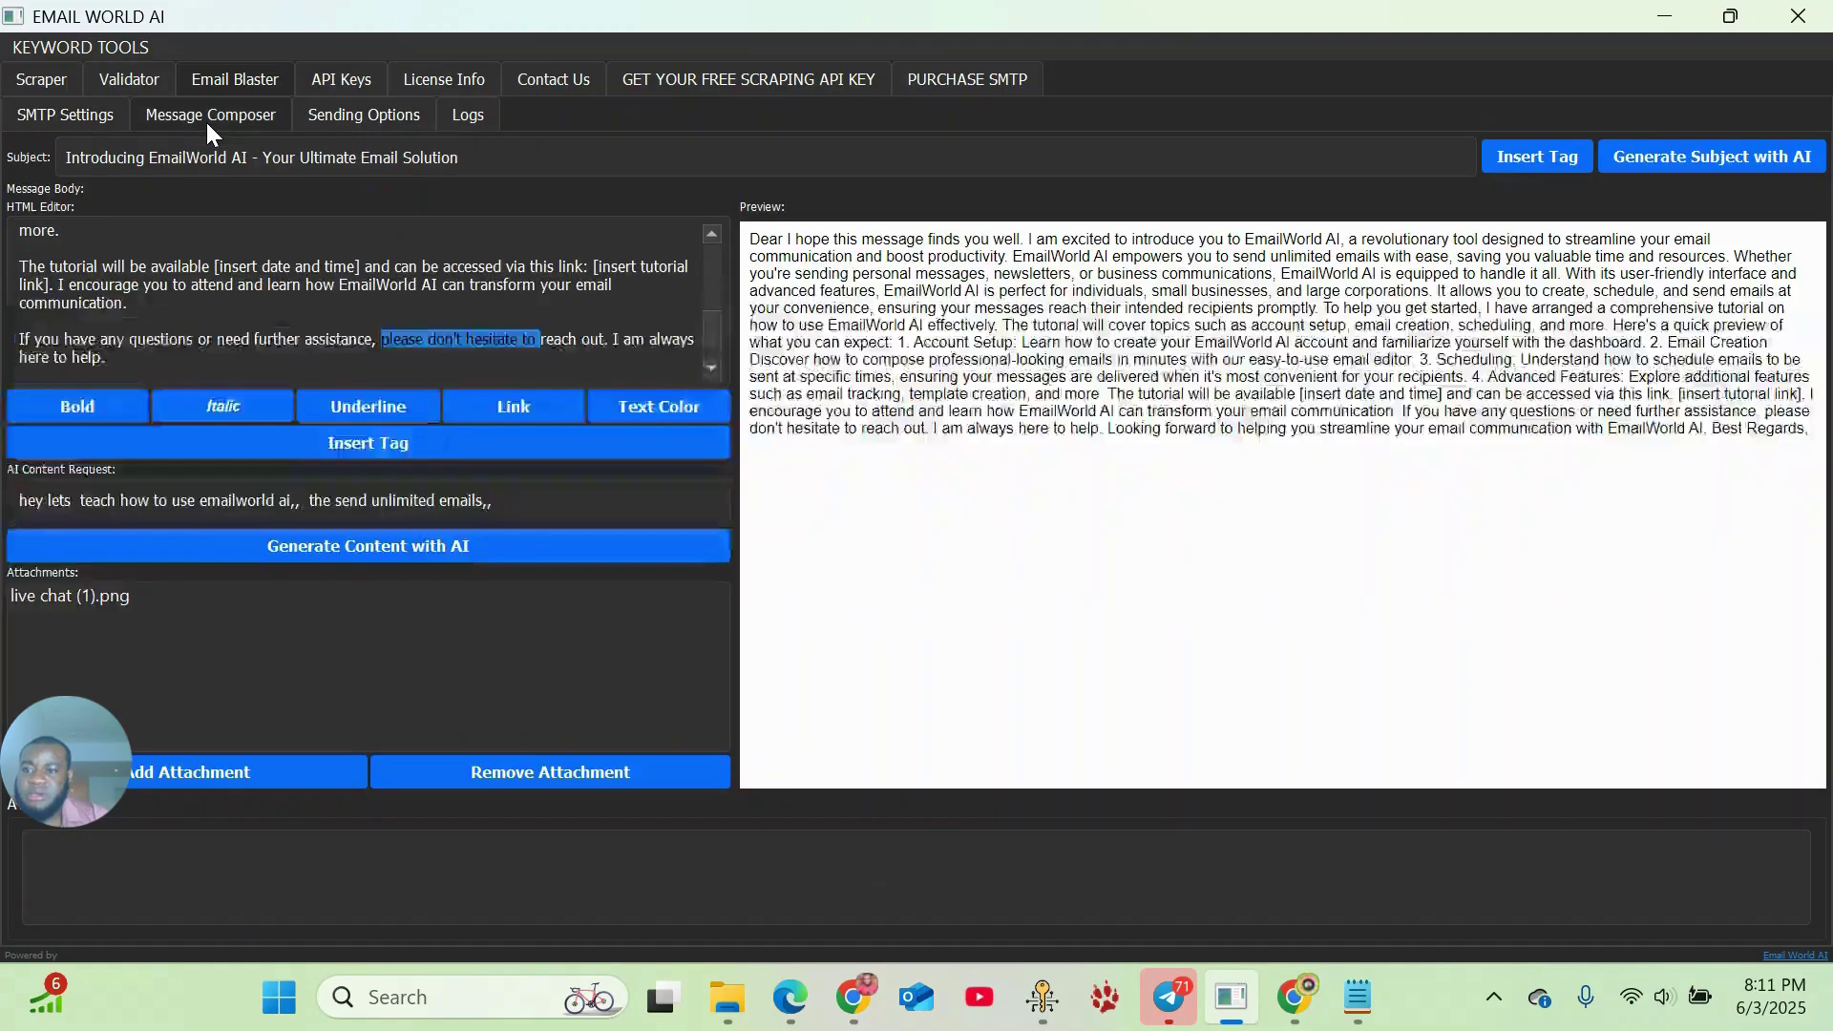
pyautogui.click(392, 122)
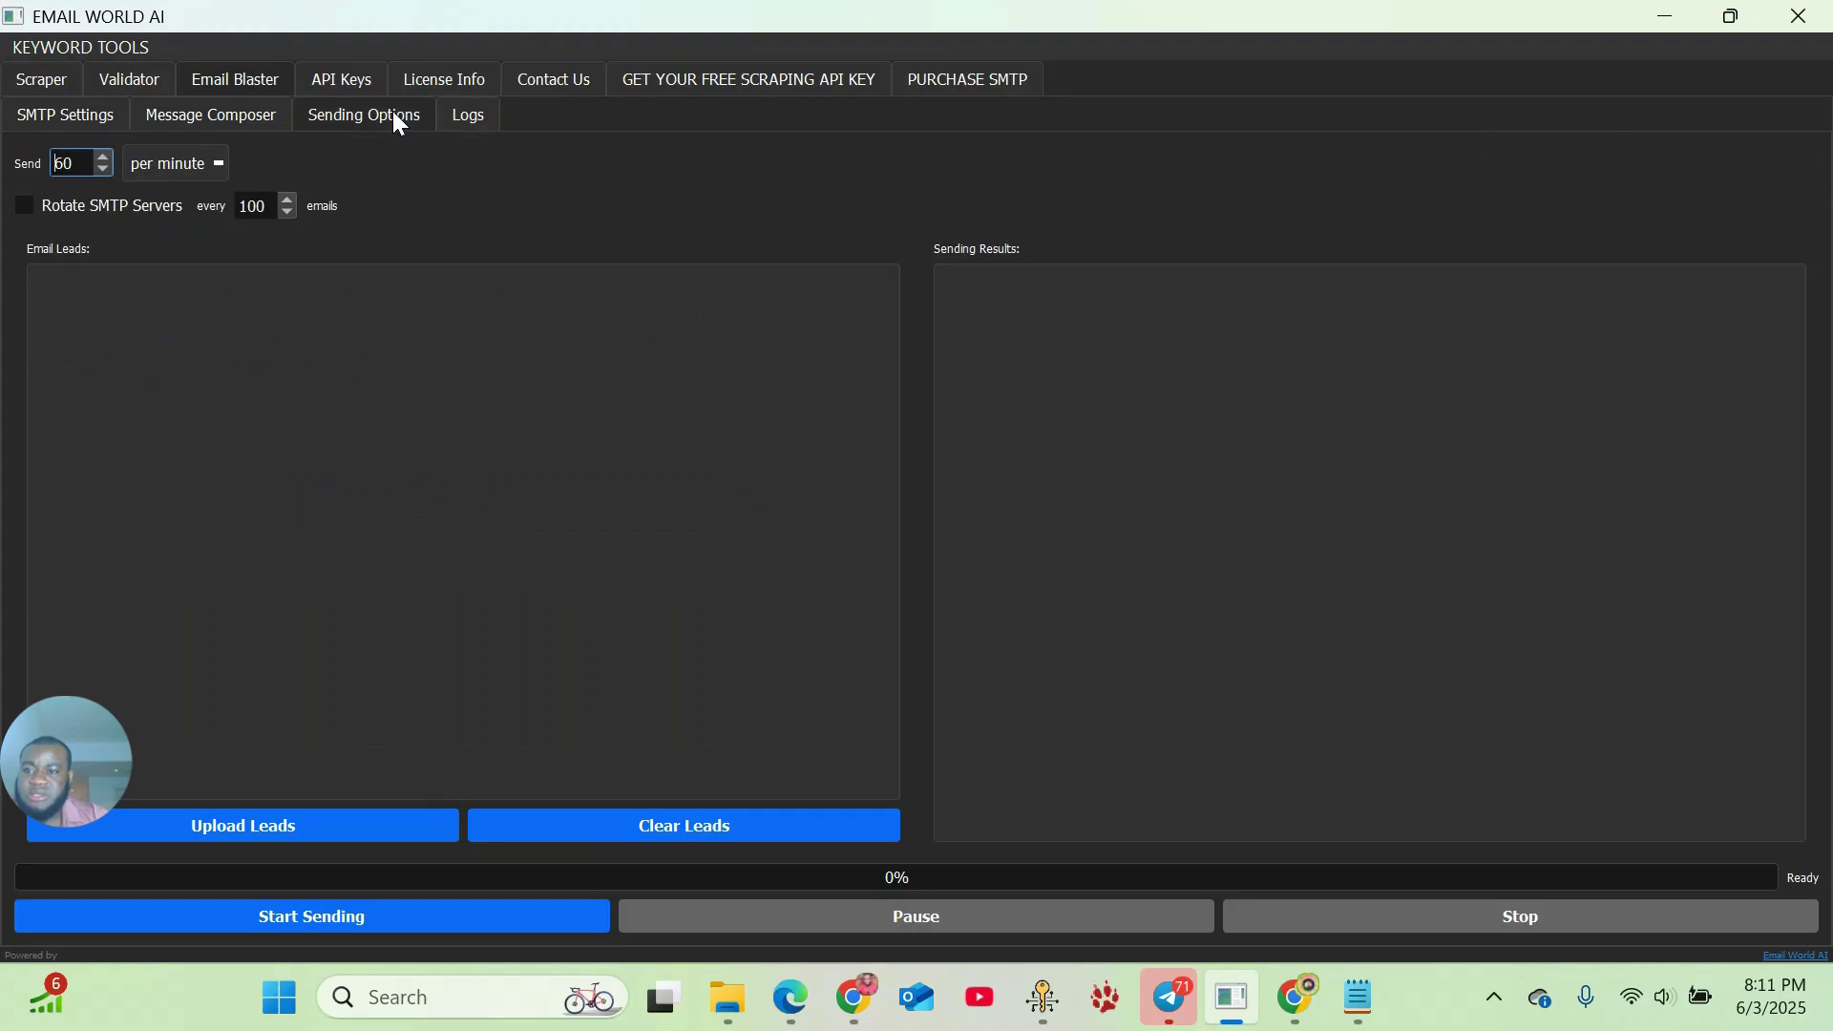
pyautogui.click(454, 109)
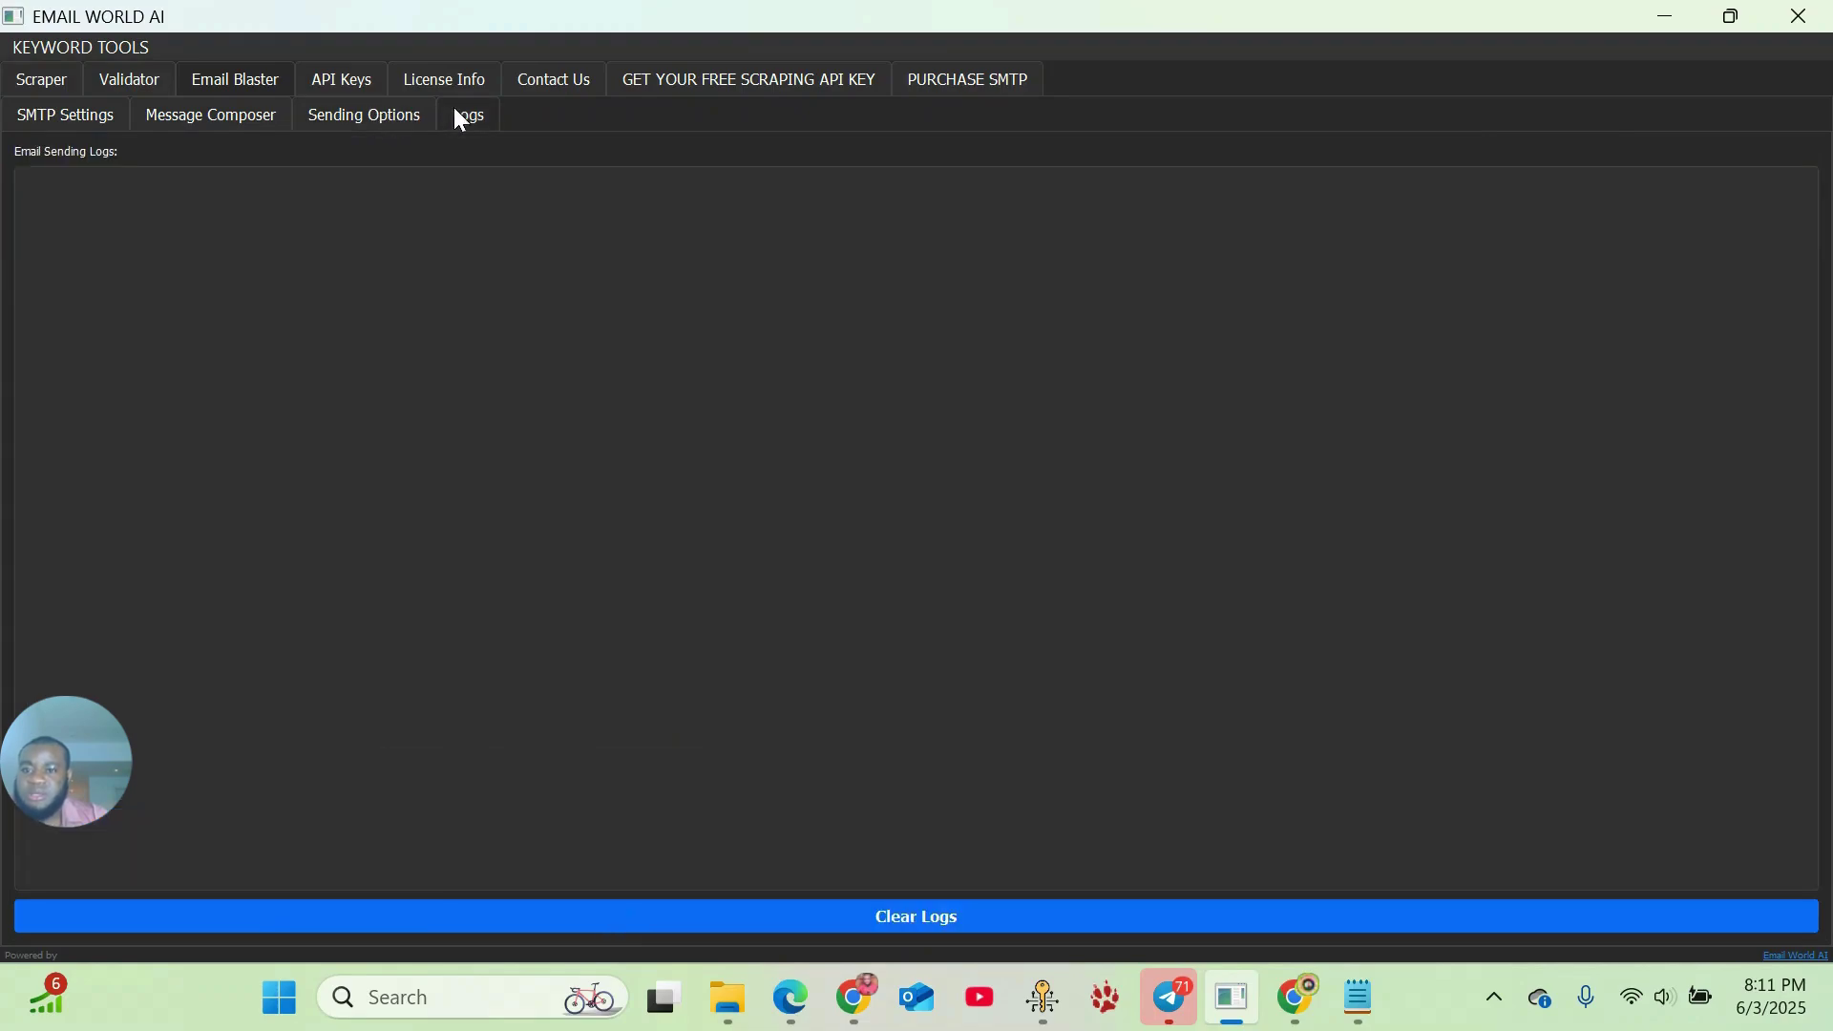
pyautogui.click(384, 119)
pyautogui.click(472, 118)
pyautogui.click(385, 123)
pyautogui.click(462, 120)
pyautogui.click(370, 124)
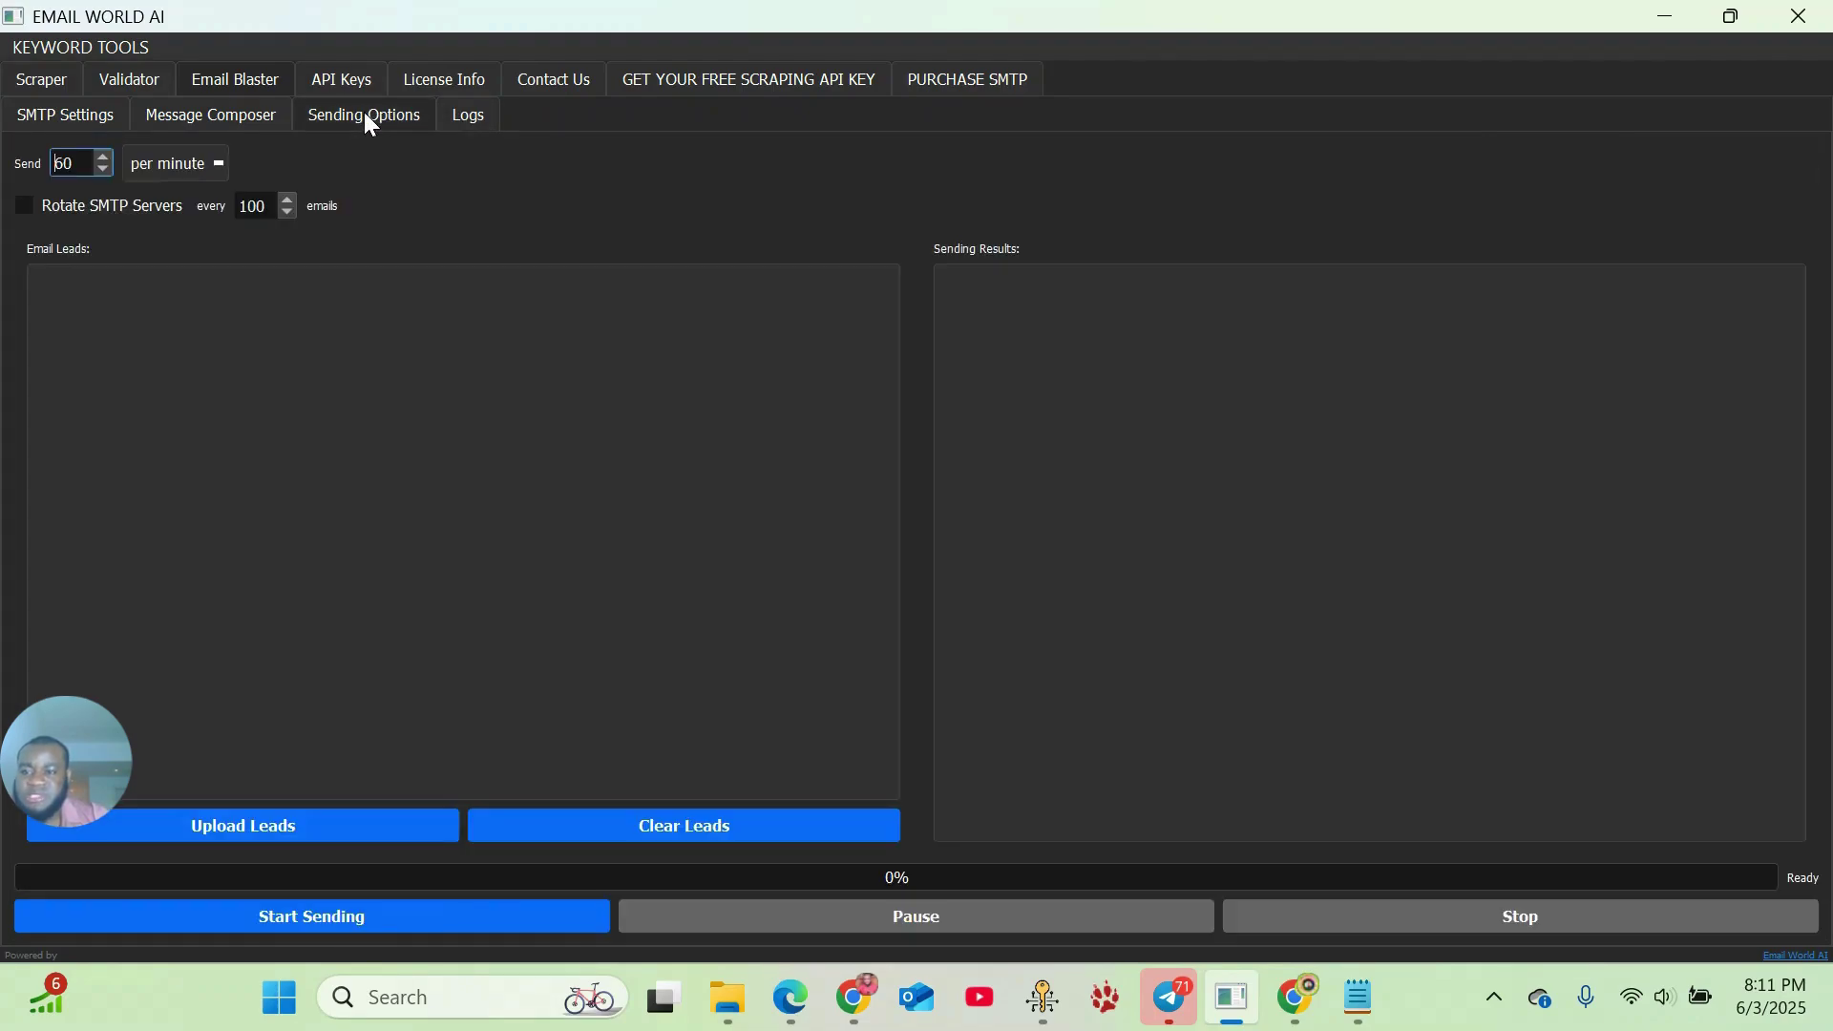
# - Open the SMTP store's web page and examine the SMTP 1PS and 2 IP SMTP offers
pyautogui.click(80, 118)
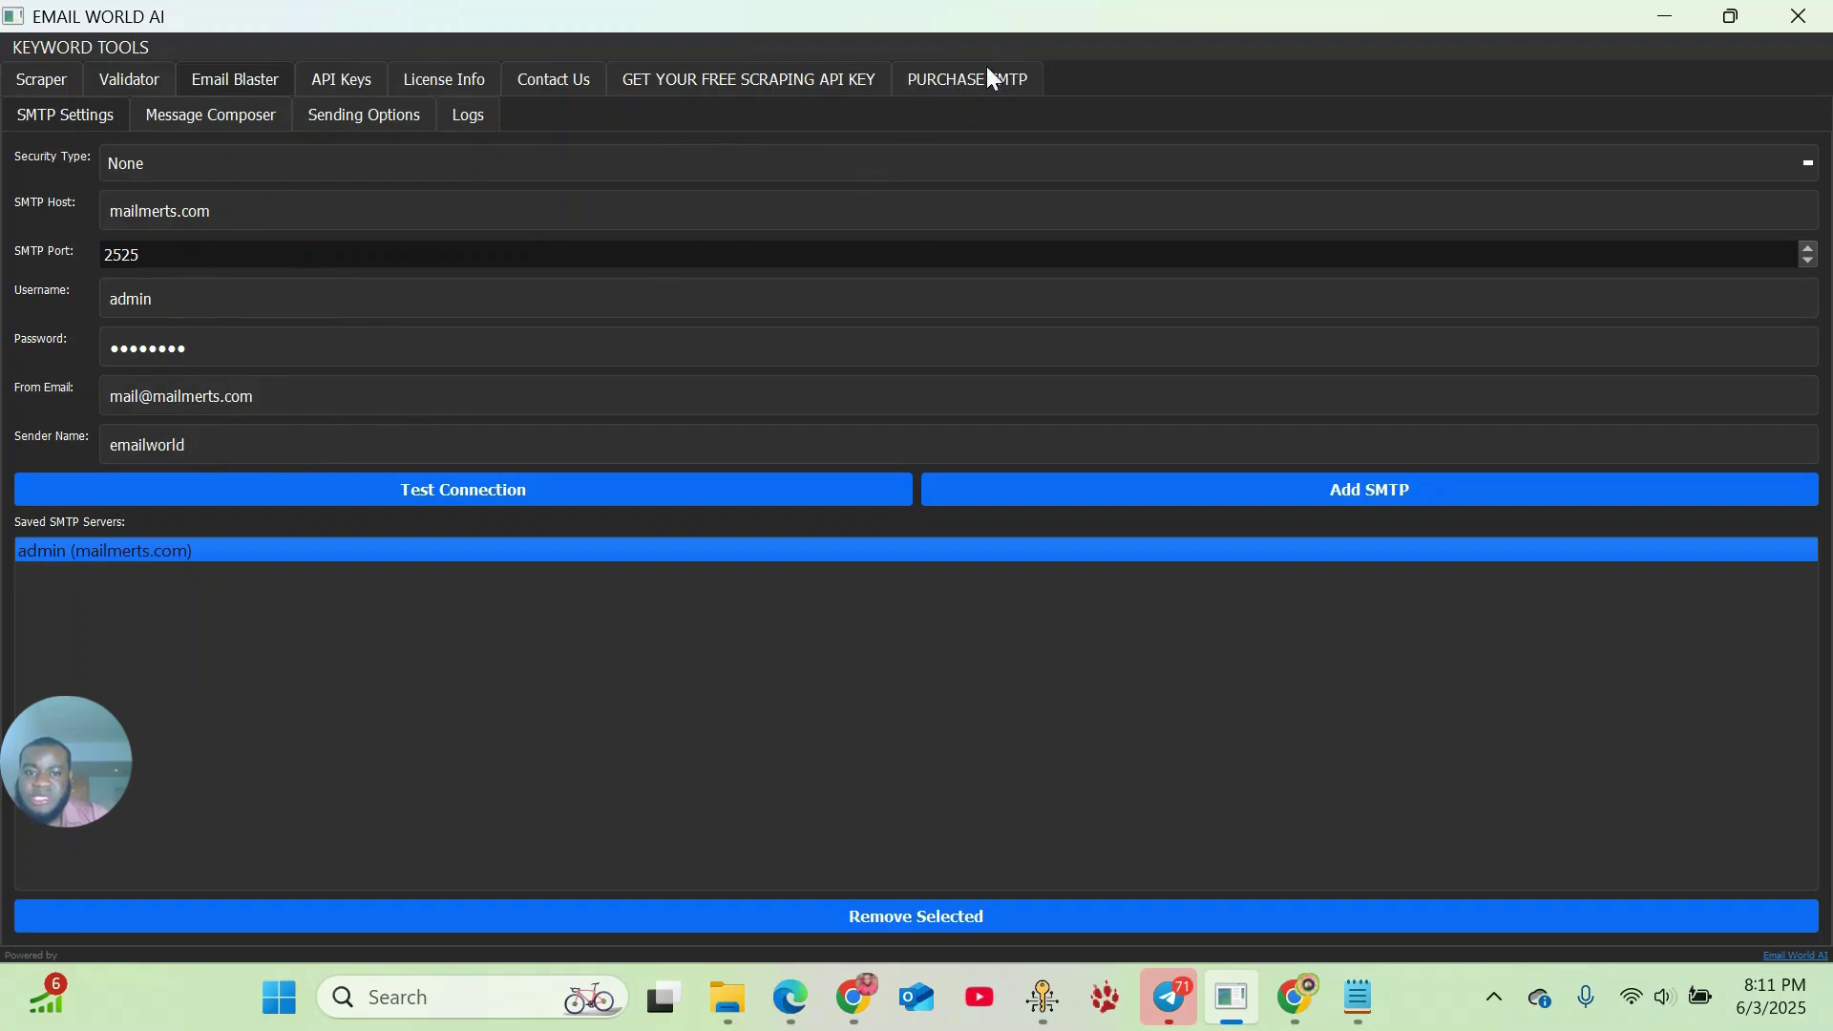
pyautogui.click(965, 78)
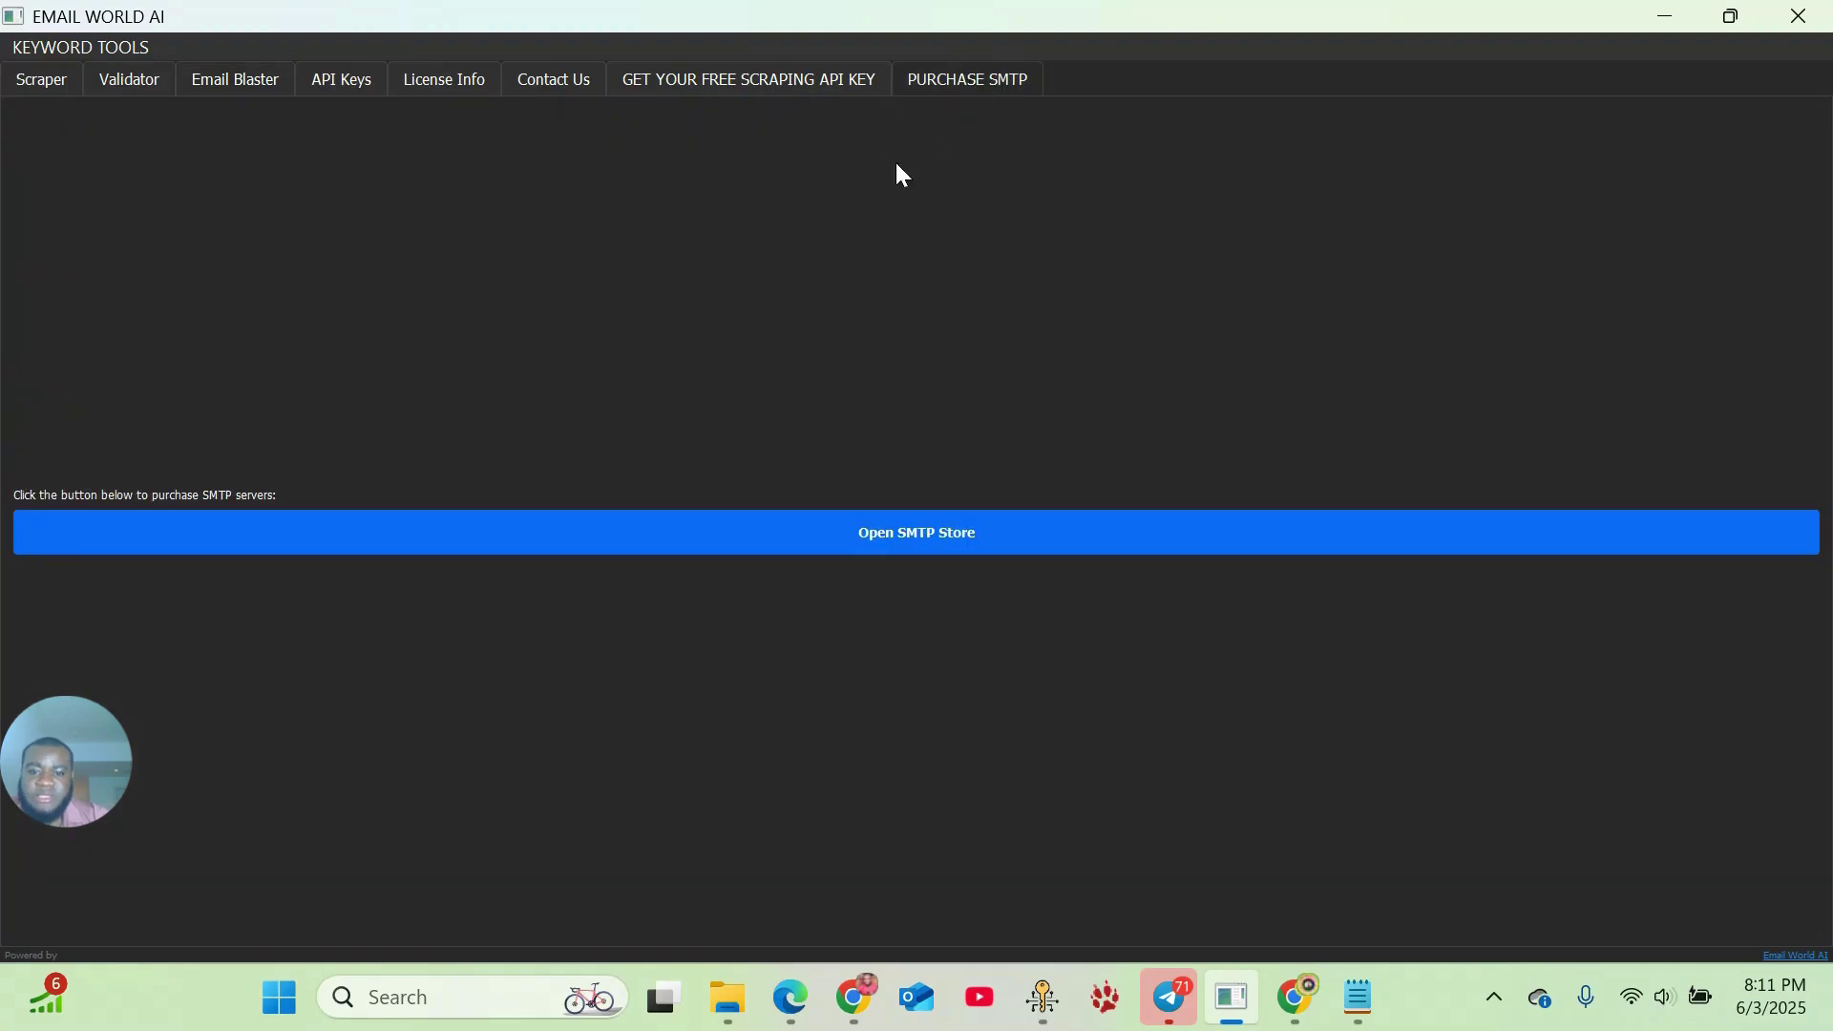
pyautogui.click(961, 540)
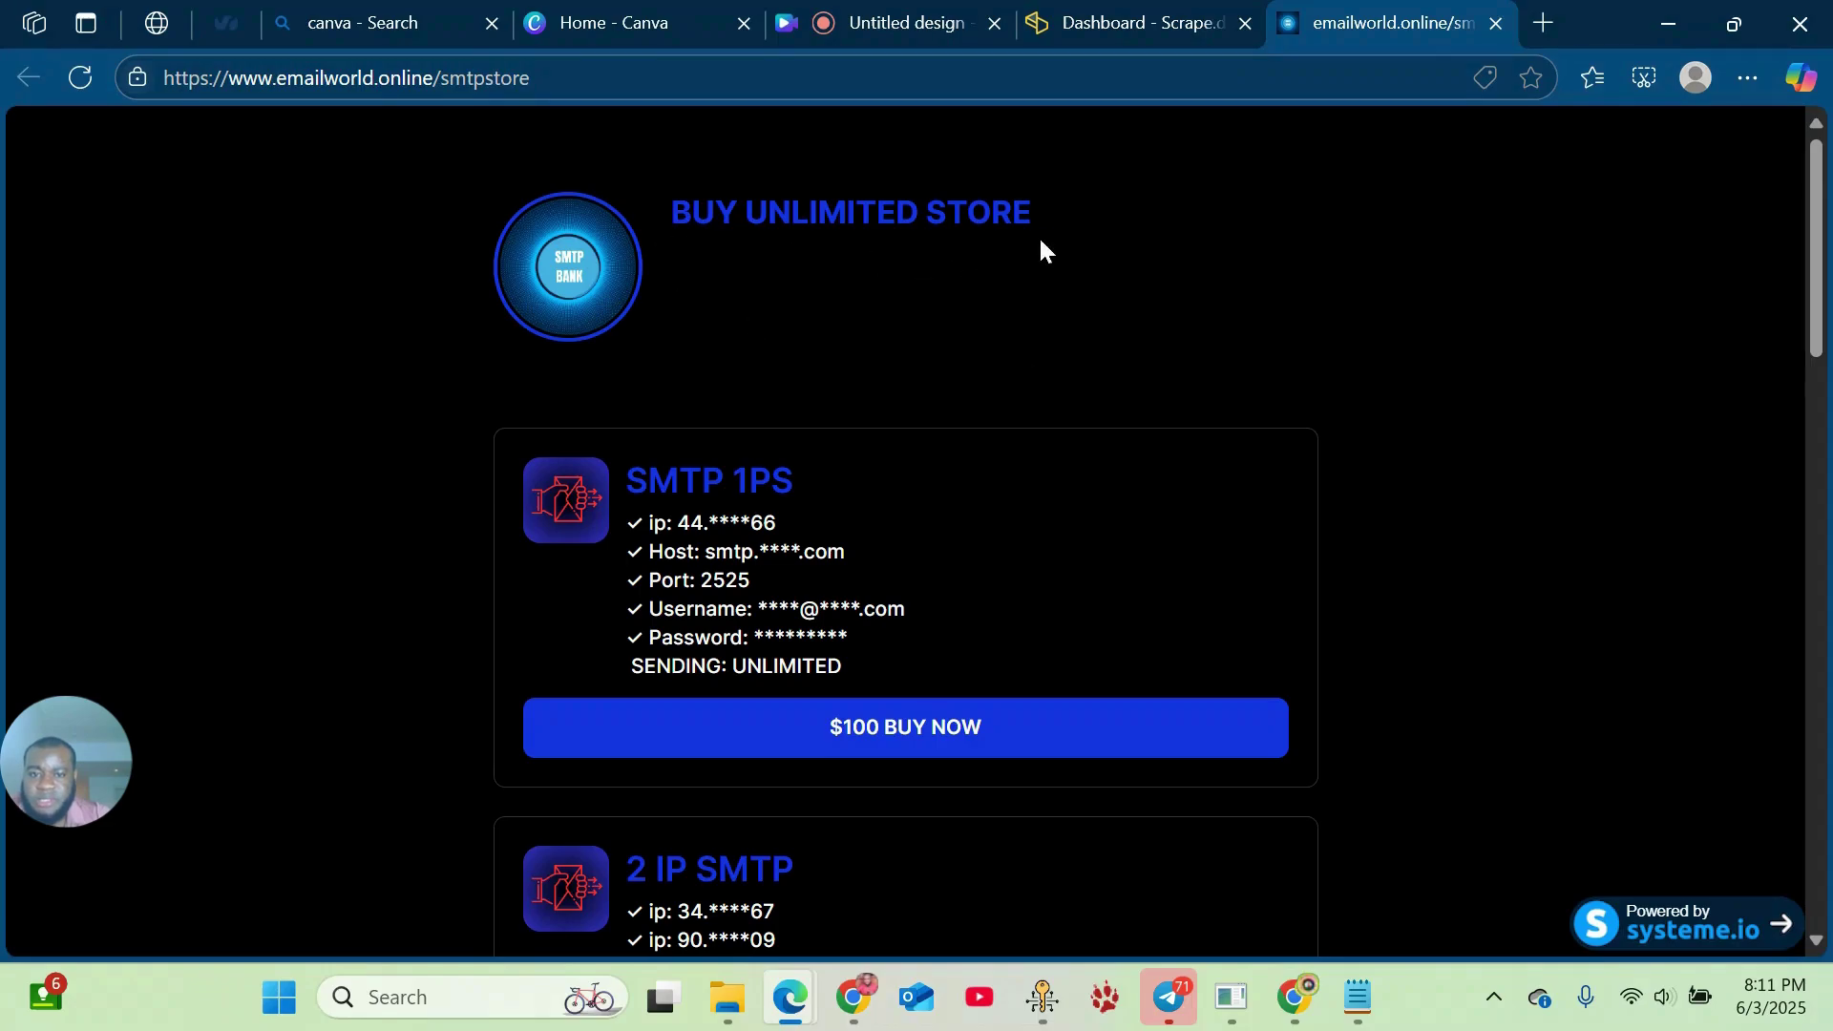
pyautogui.scroll(-1, 1046, 303)
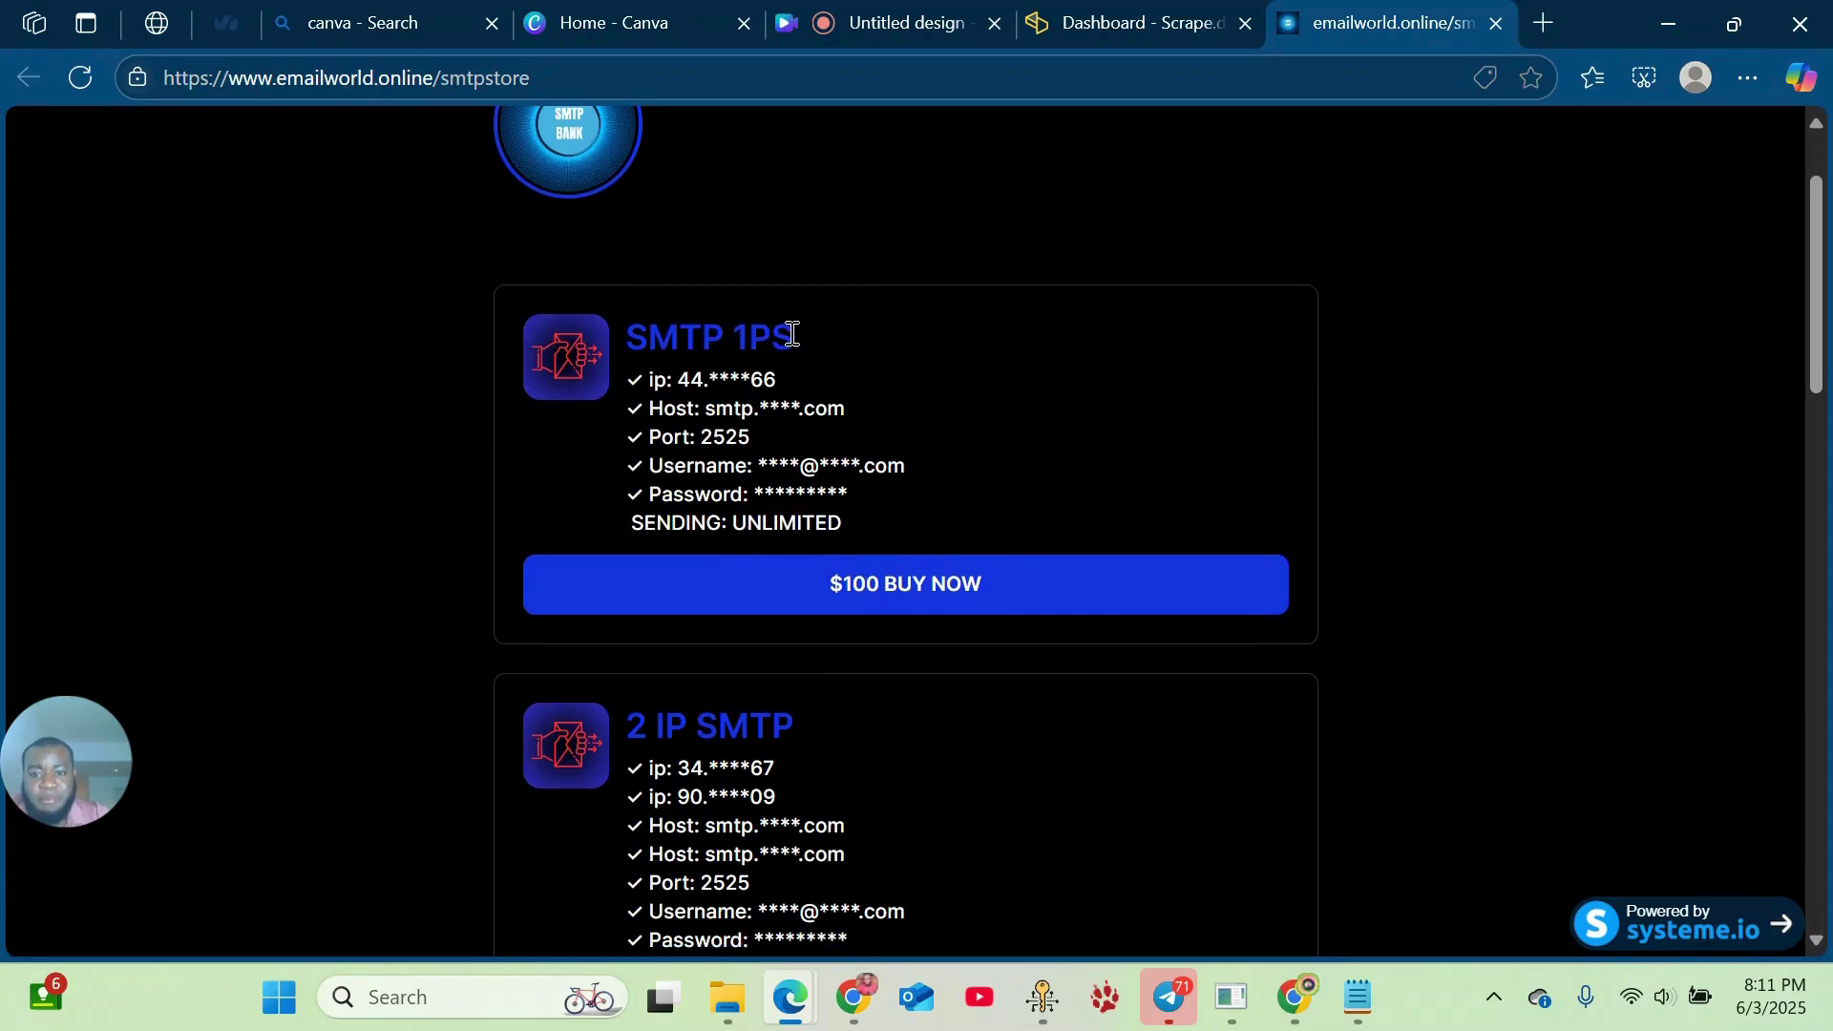
pyautogui.moveTo(792, 336); pyautogui.dragTo(617, 336)
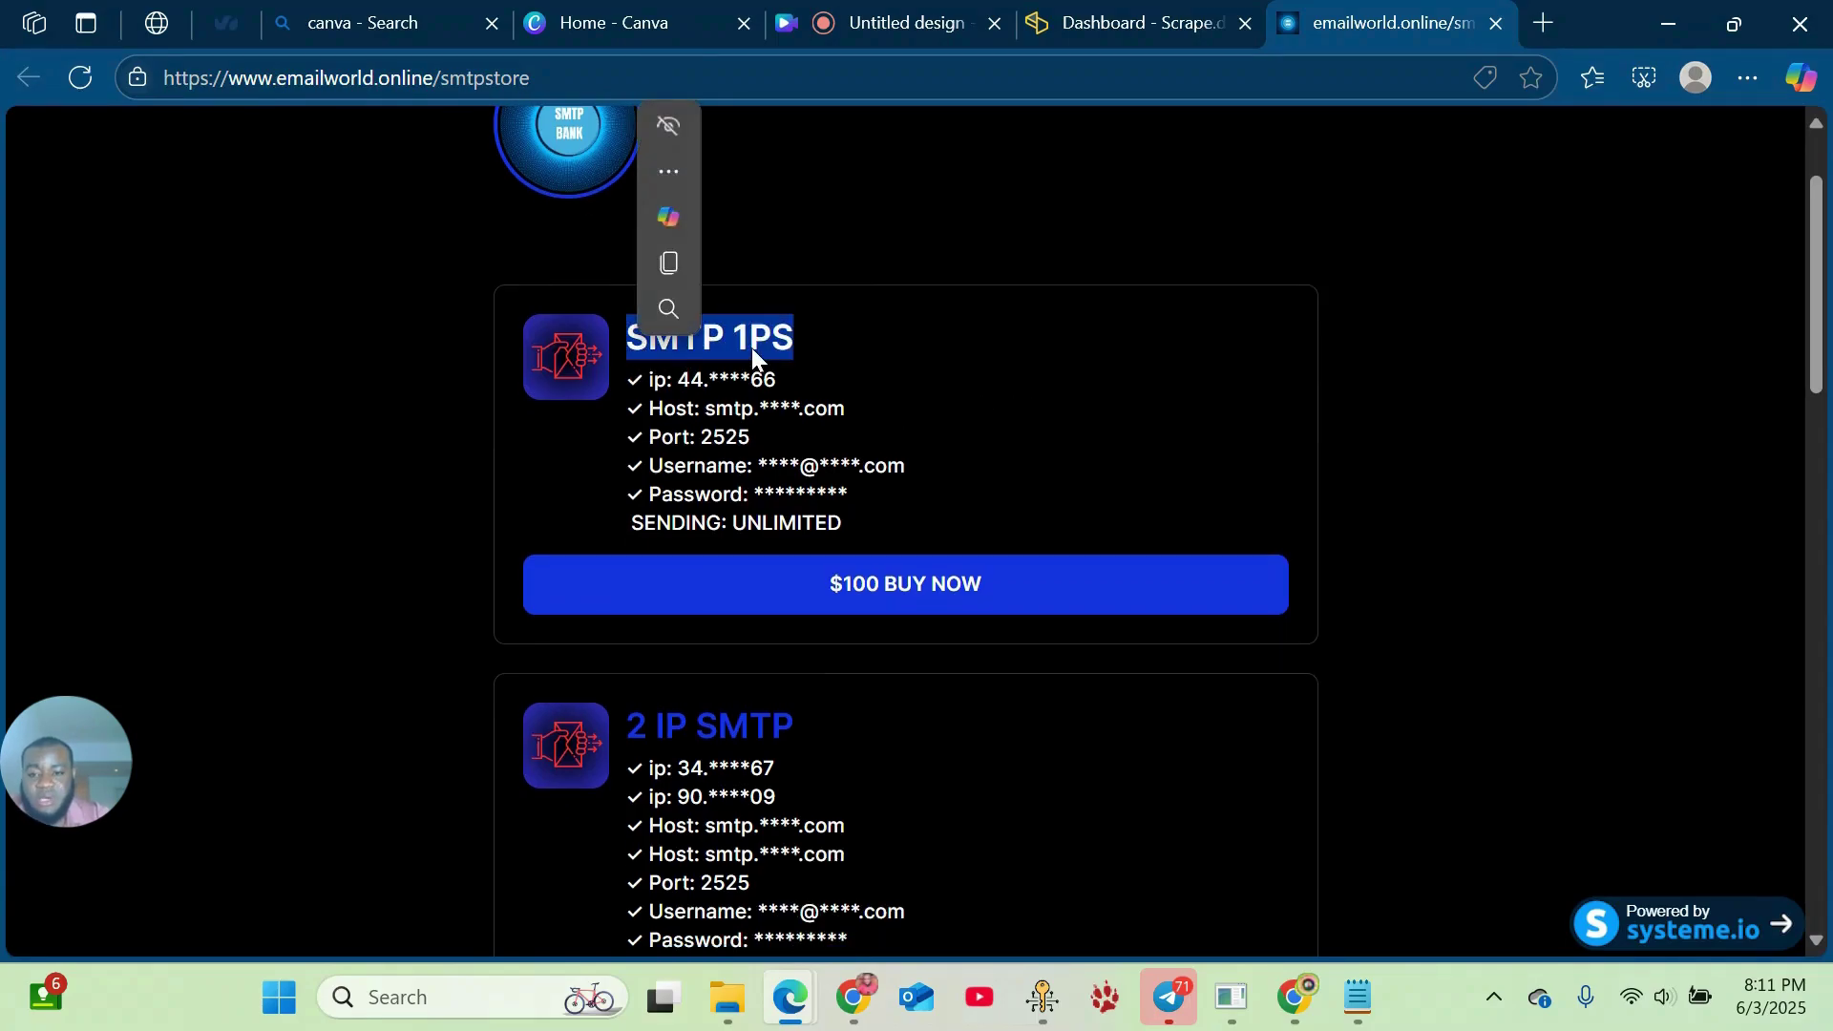
pyautogui.scroll(-1, 696, 418)
pyautogui.click(796, 575)
pyautogui.moveTo(796, 575); pyautogui.dragTo(649, 582)
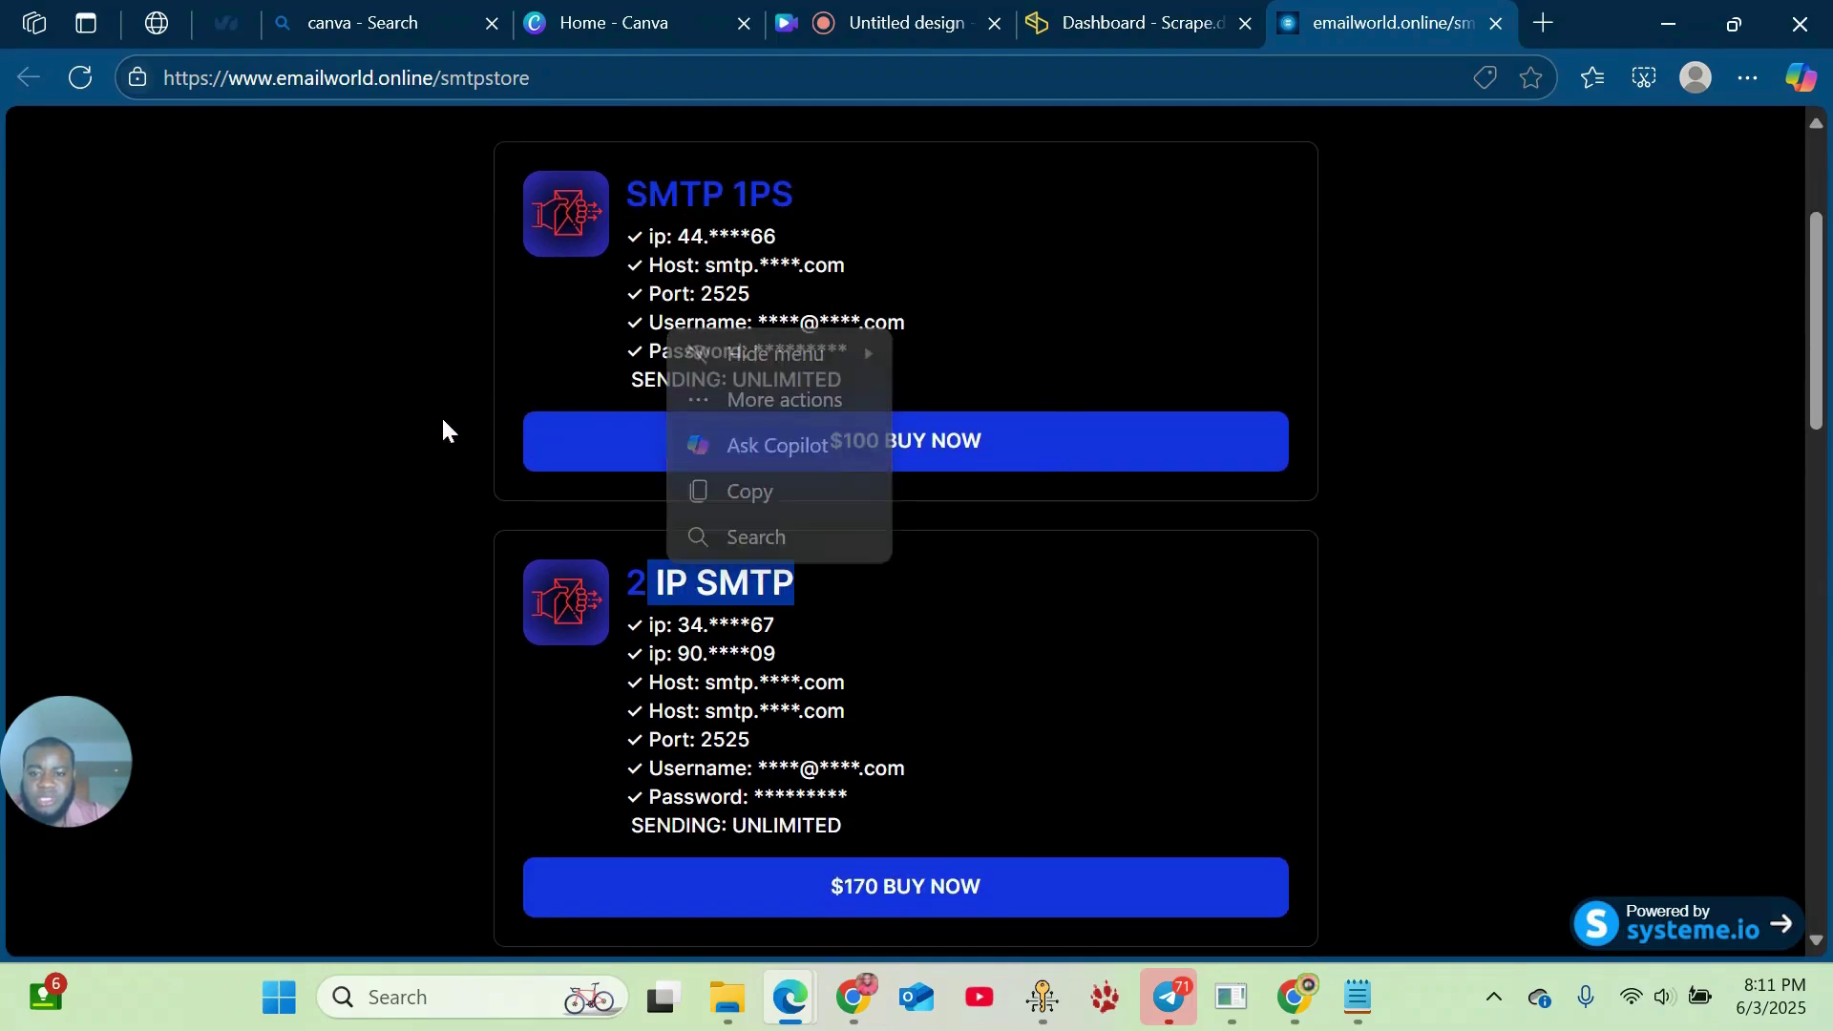
pyautogui.click(280, 433)
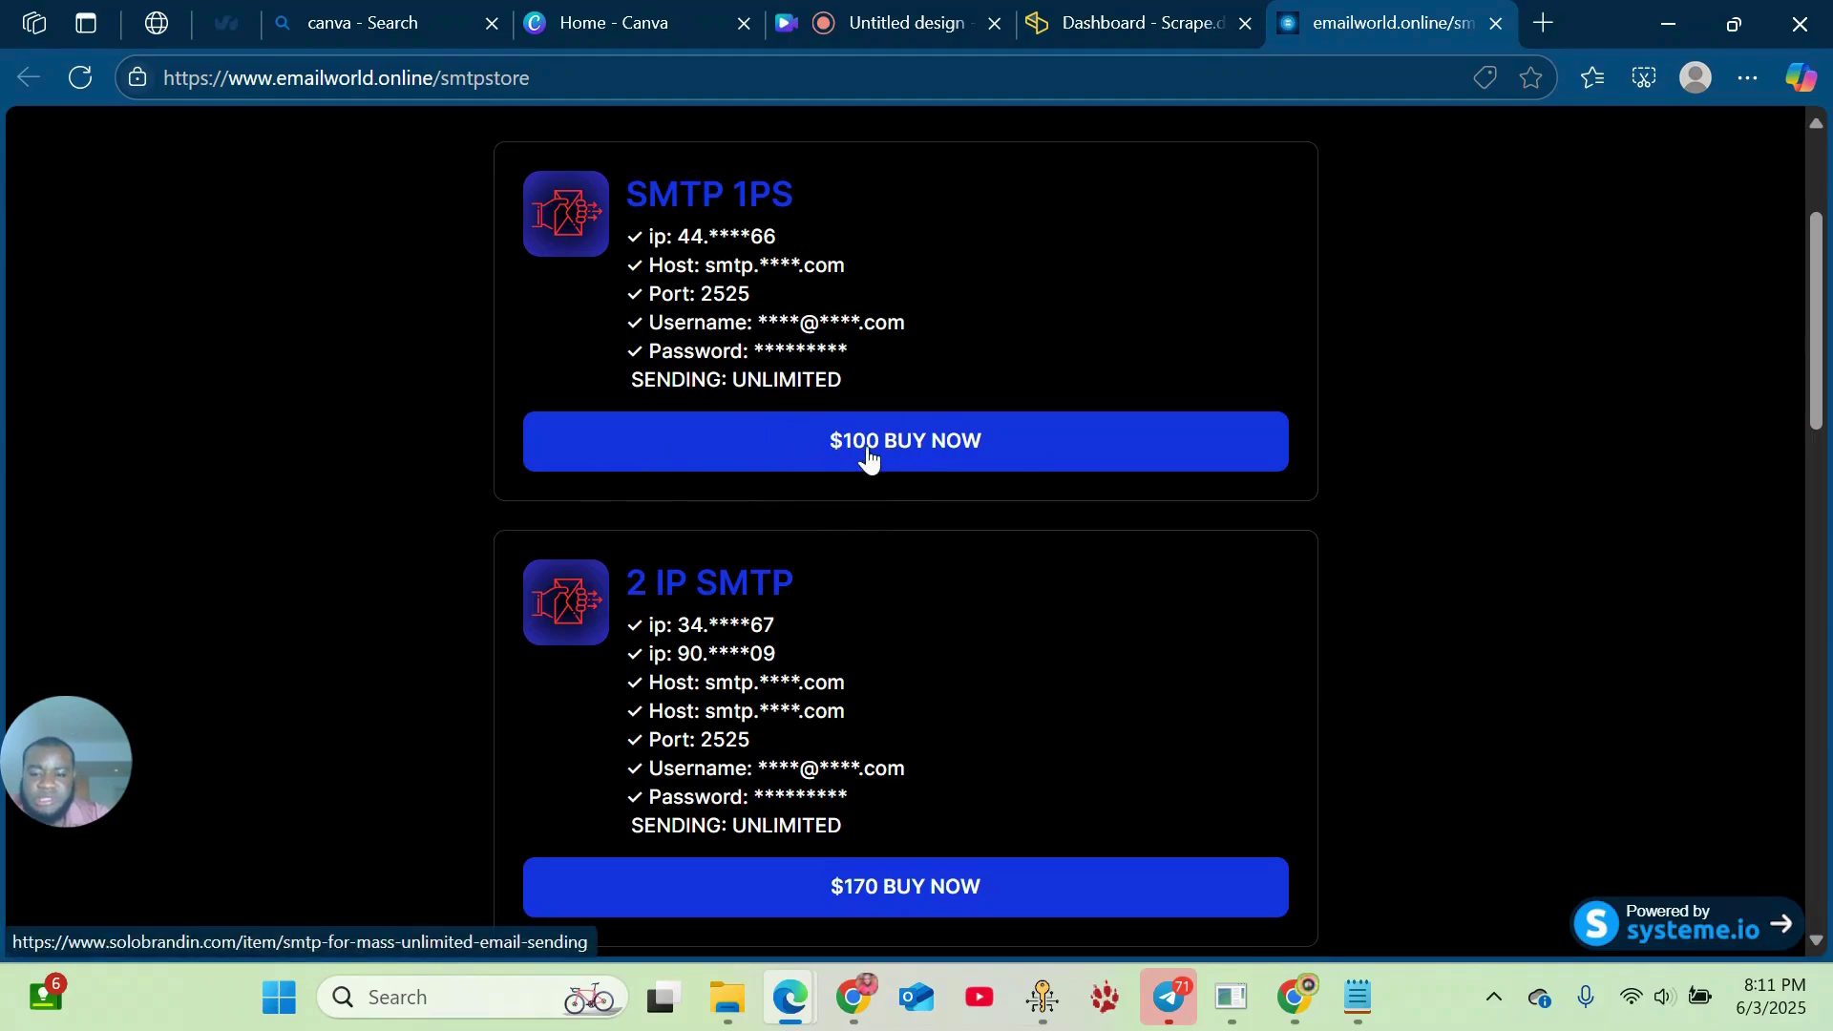
# - Examine the IP, host and sending limit listed for the SMTP 1PS offer in the SMTP store
pyautogui.moveTo(616, 378); pyautogui.dragTo(879, 399)
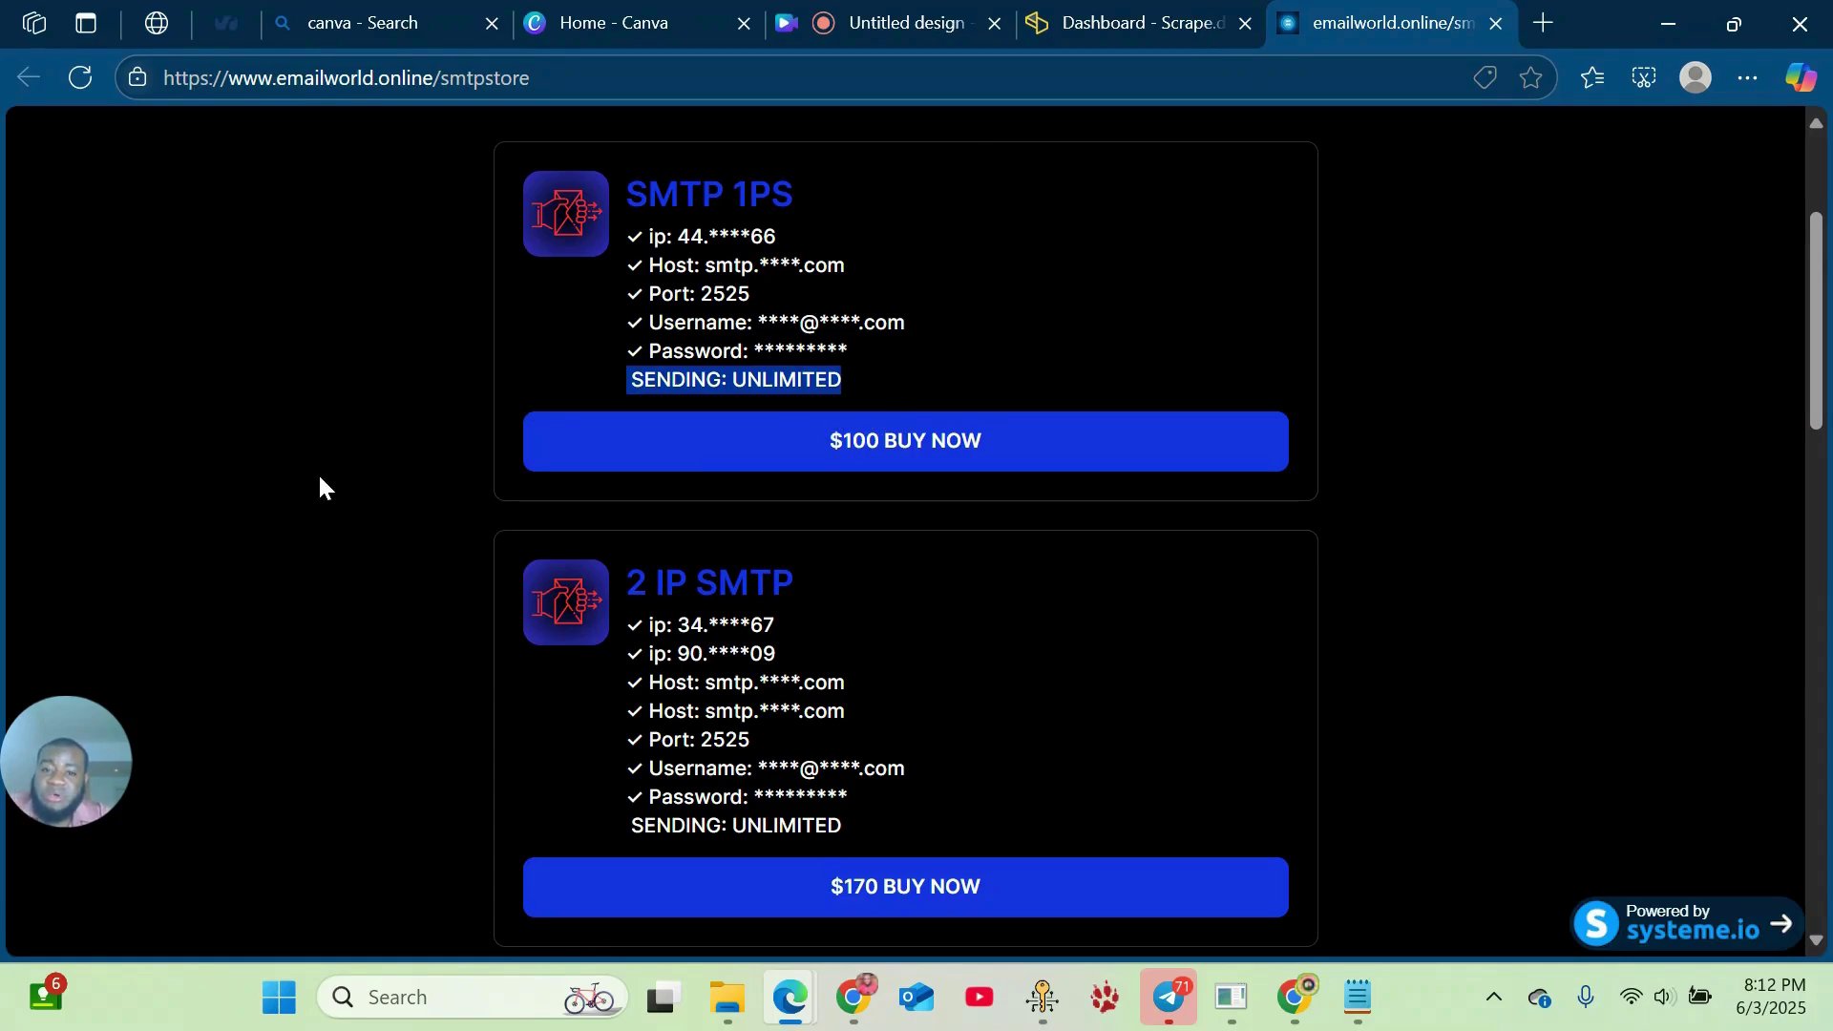
pyautogui.moveTo(785, 239); pyautogui.dragTo(627, 241)
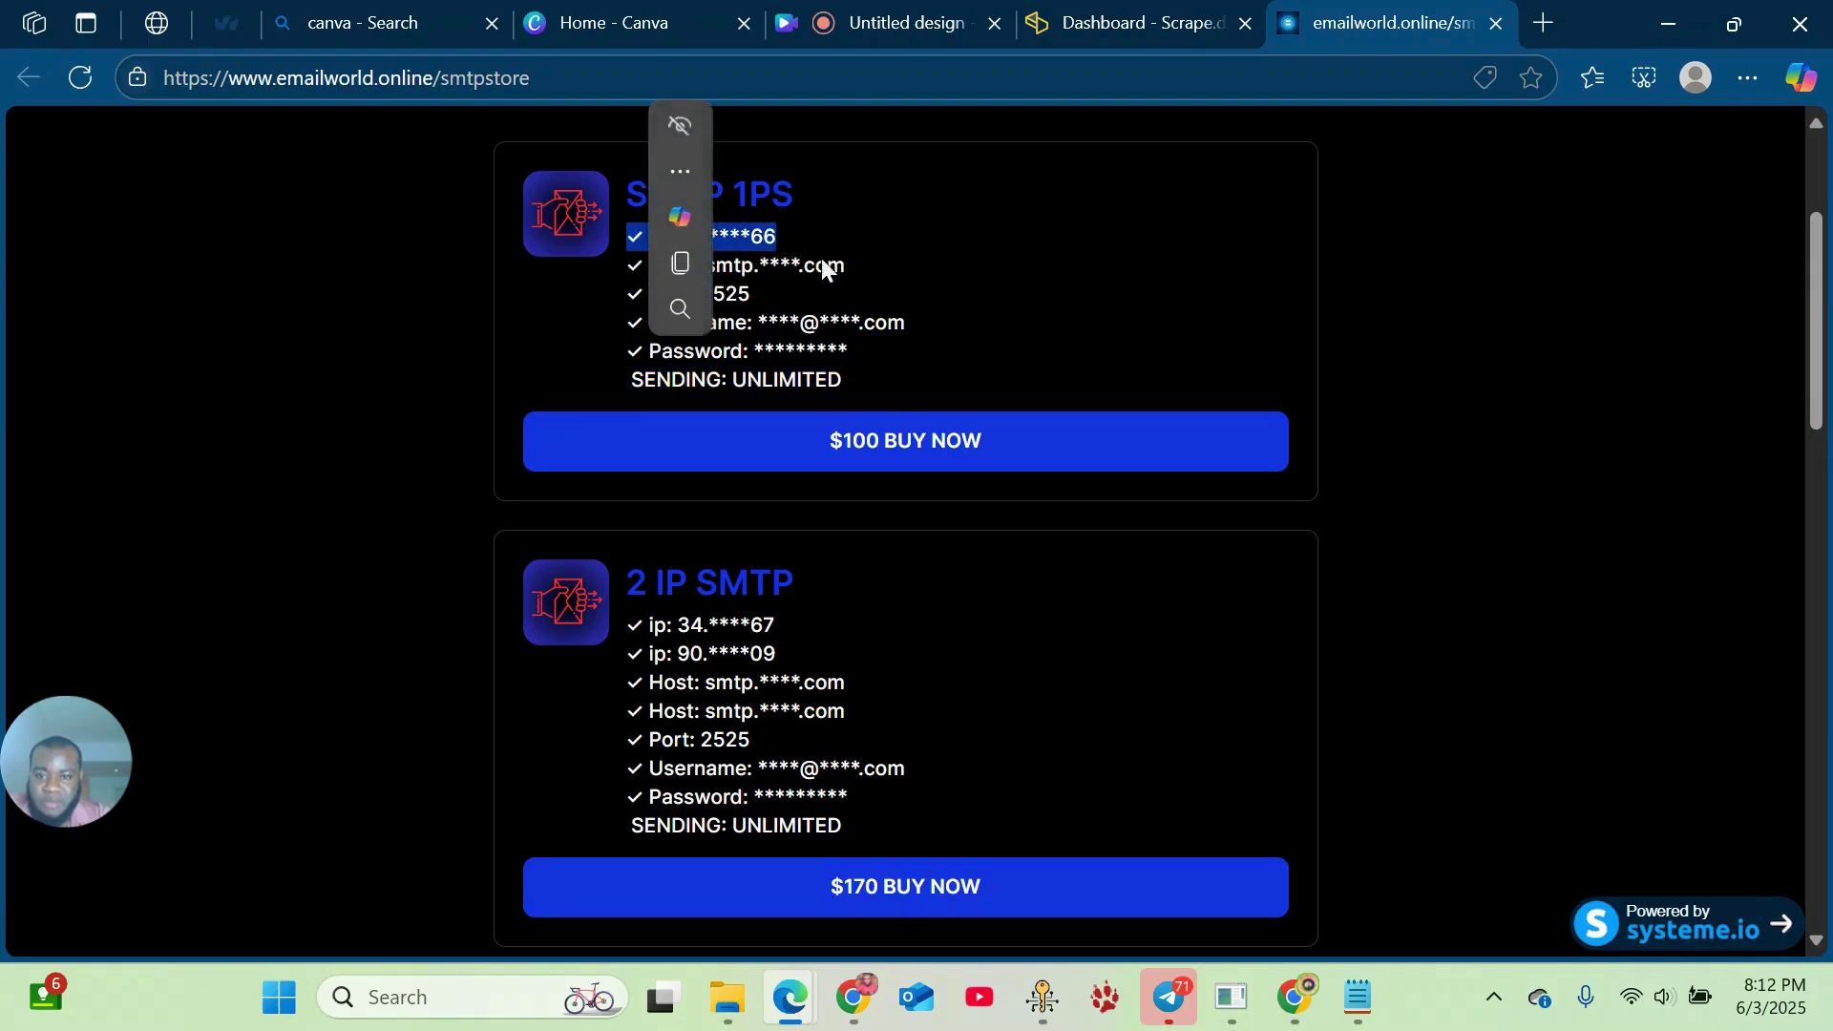
pyautogui.moveTo(957, 256); pyautogui.dragTo(655, 270)
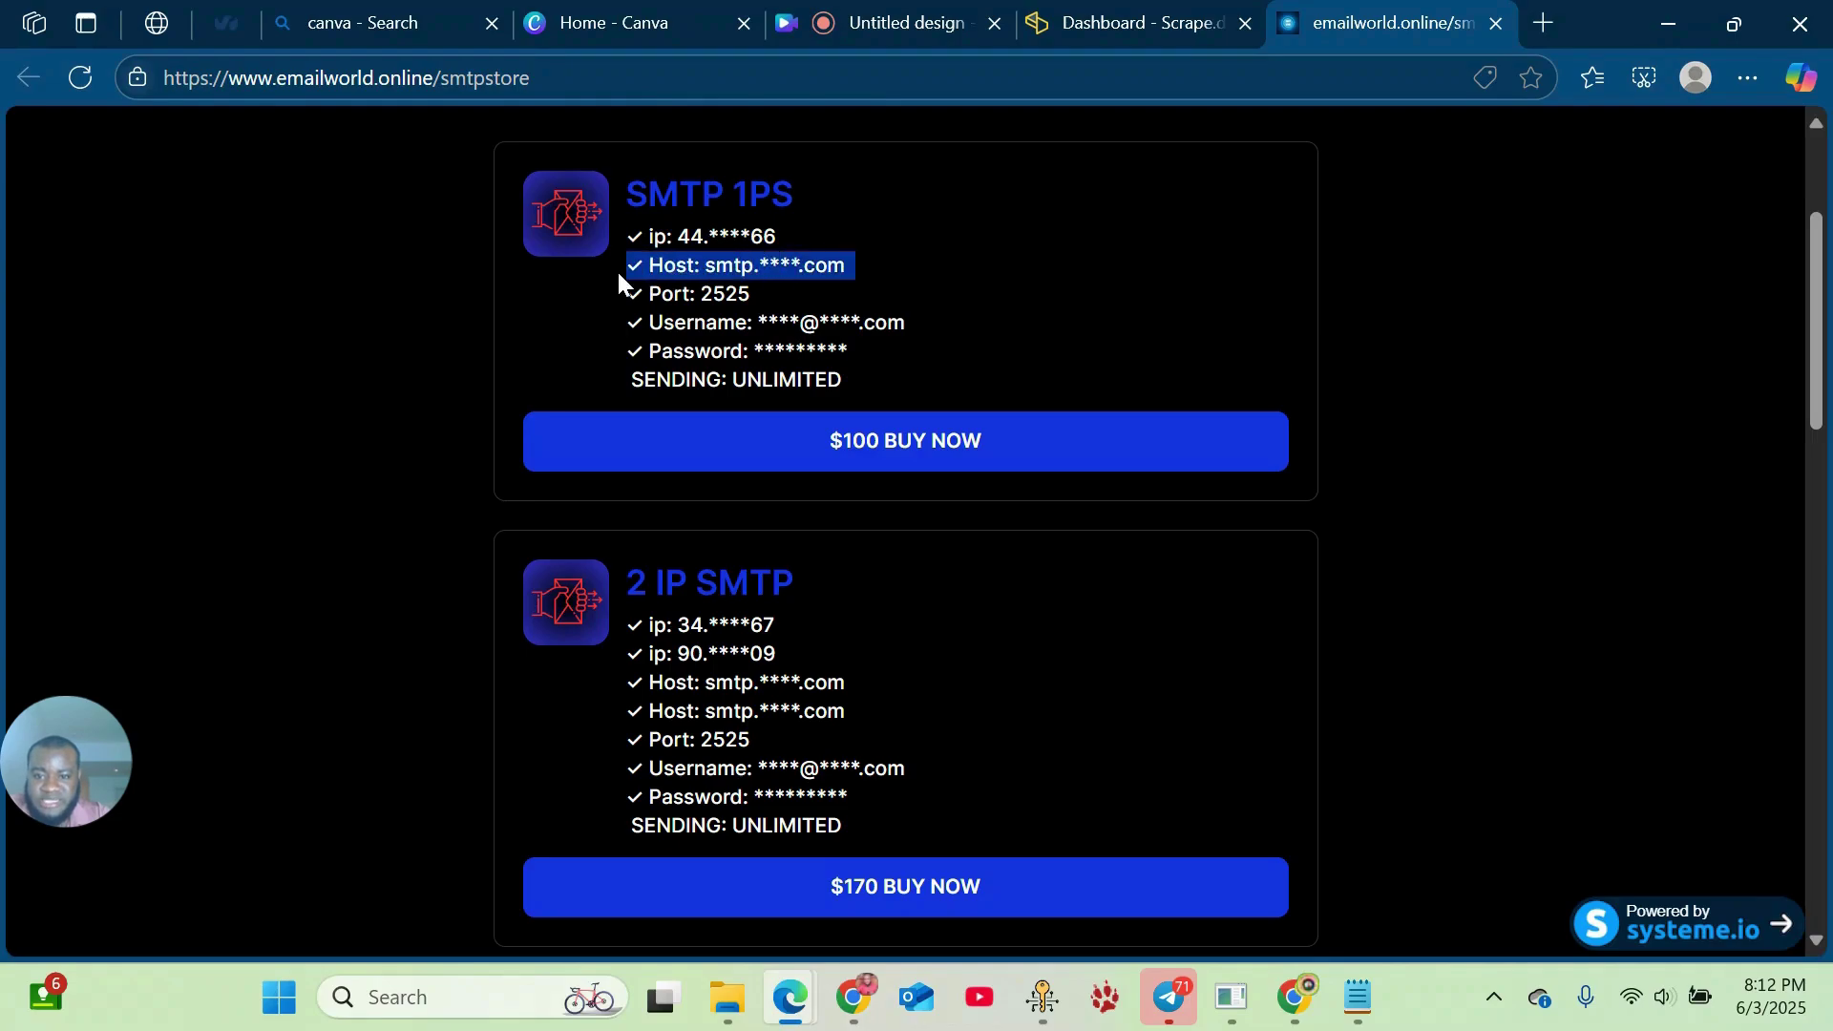
pyautogui.click(366, 342)
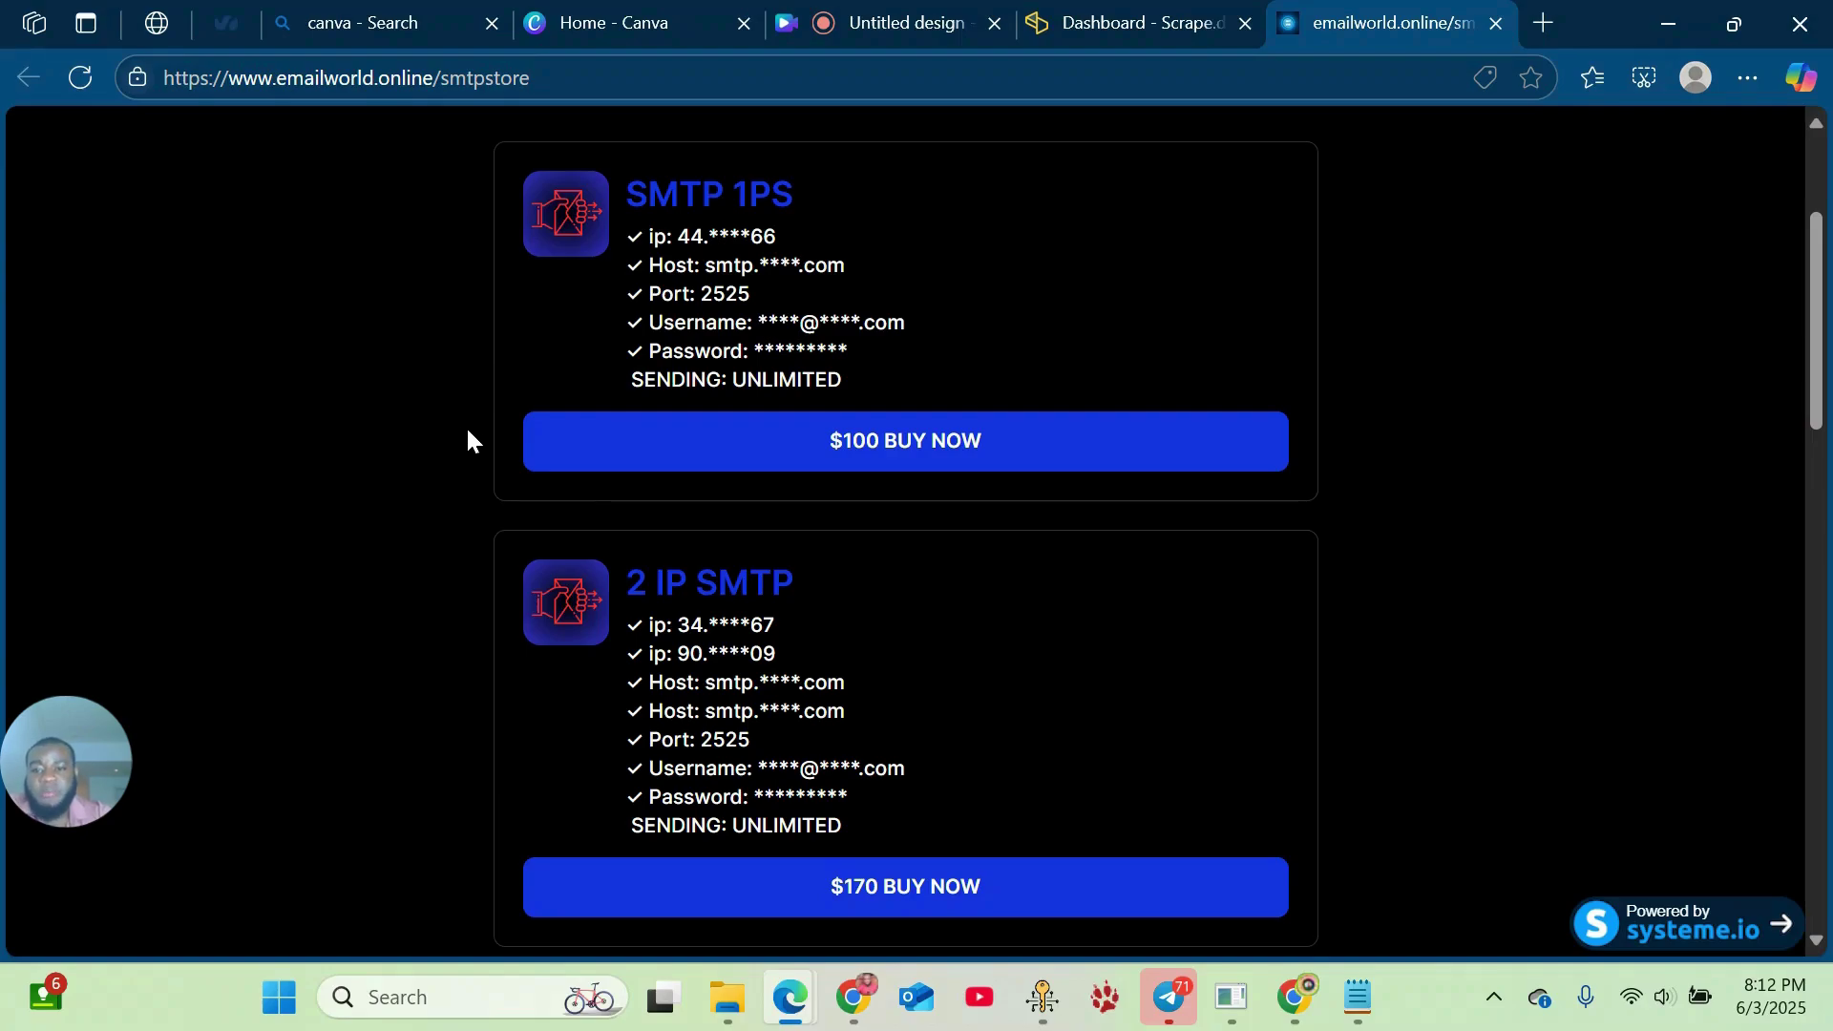
# - Look through the 2 IP to 5 IP SMTP offers and the store's Telegram live chat contact option
pyautogui.scroll(-3, 596, 424)
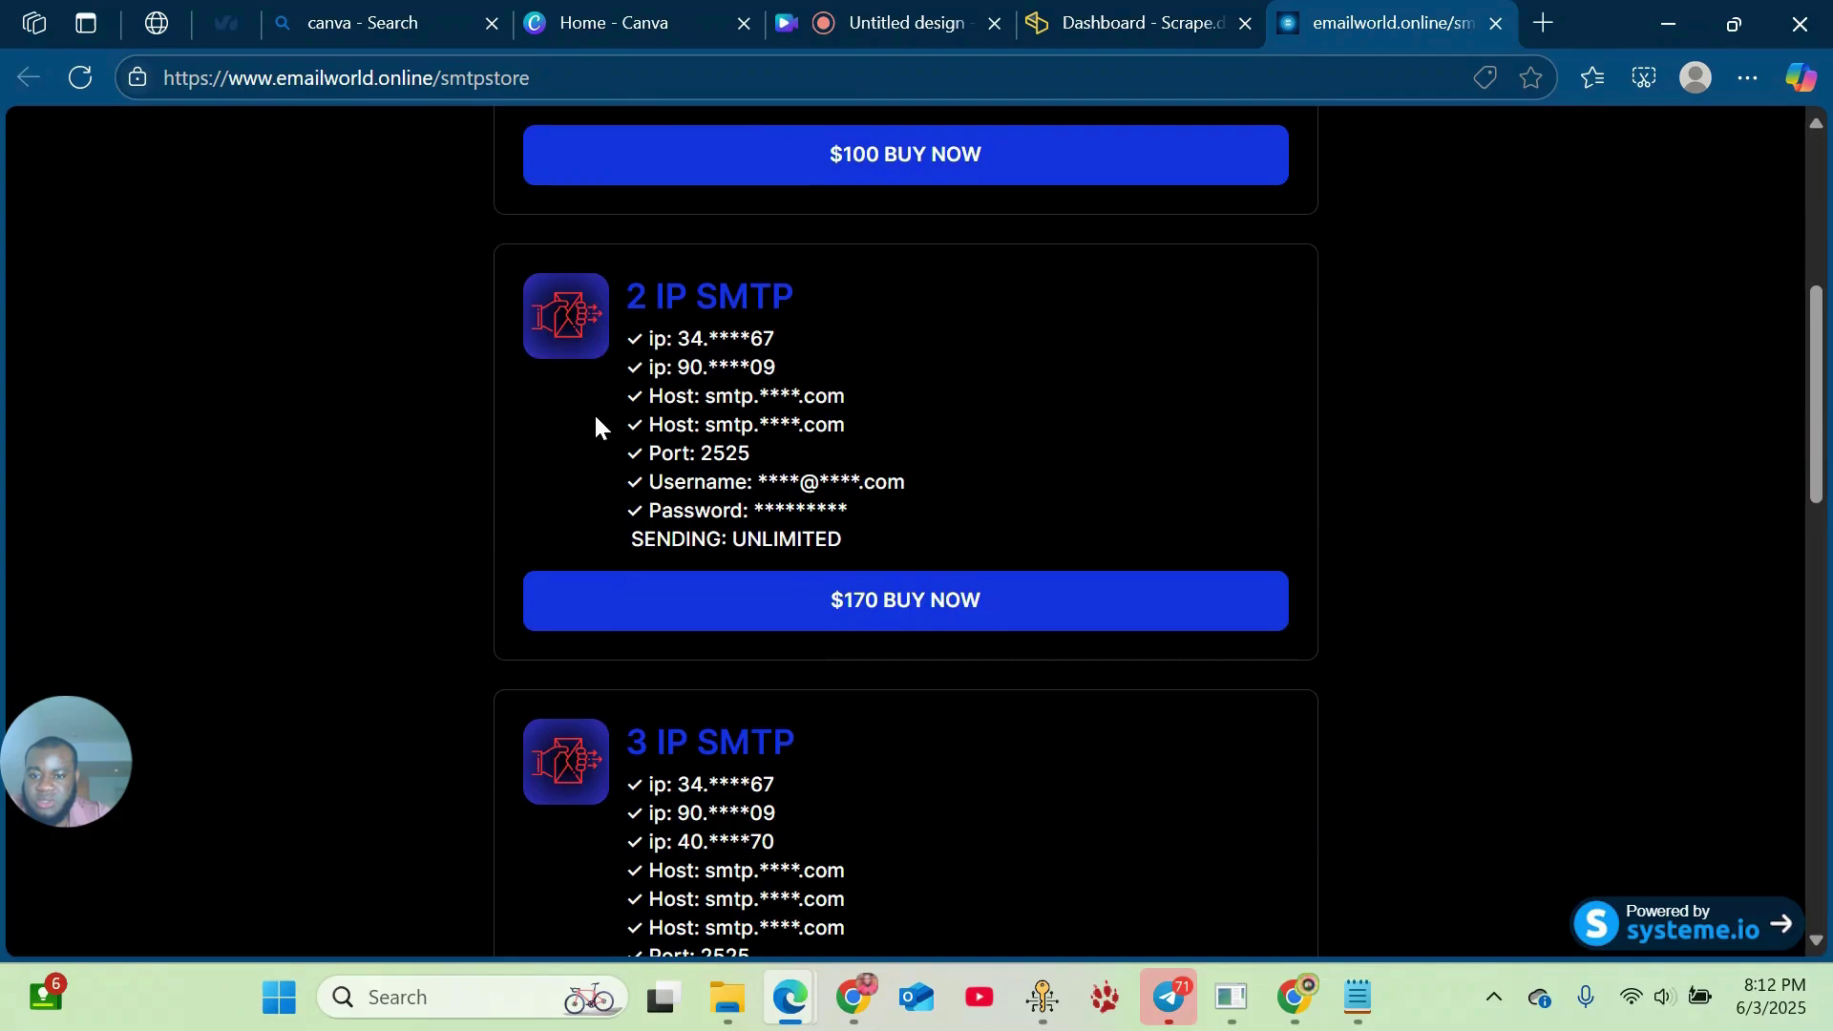
pyautogui.moveTo(630, 303); pyautogui.dragTo(798, 290)
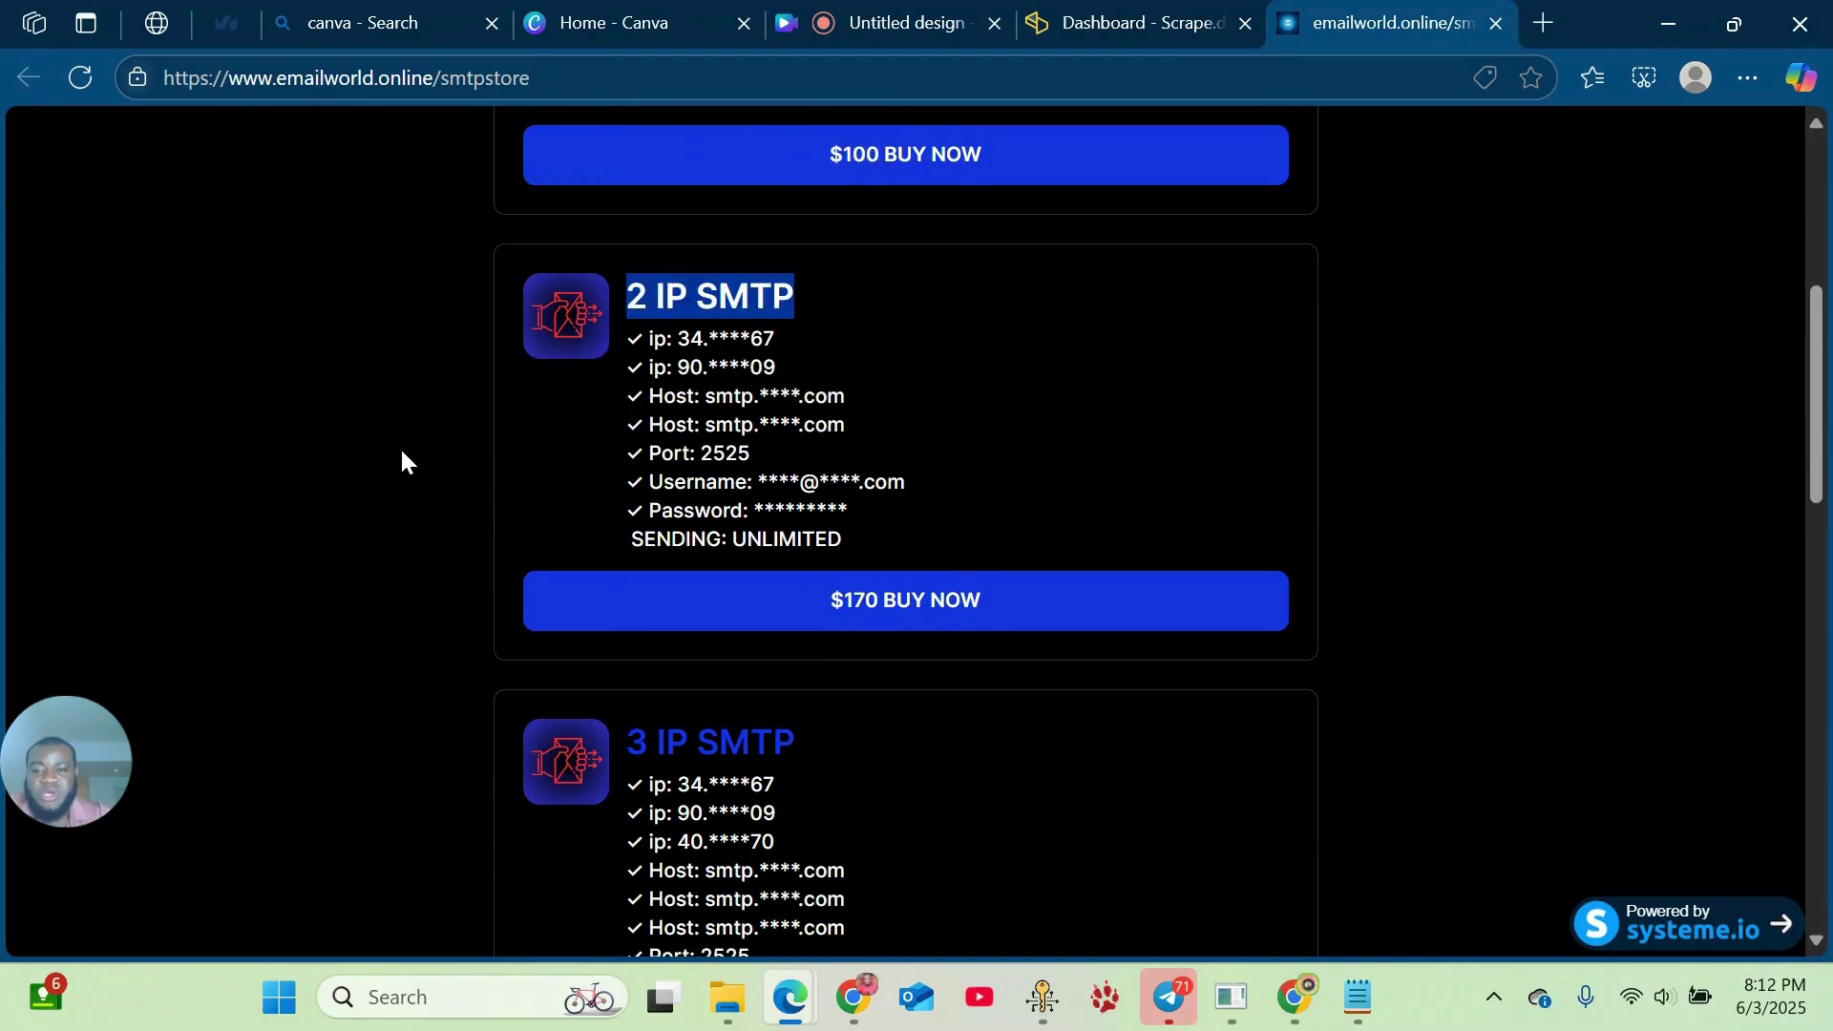
pyautogui.scroll(-8, 409, 462)
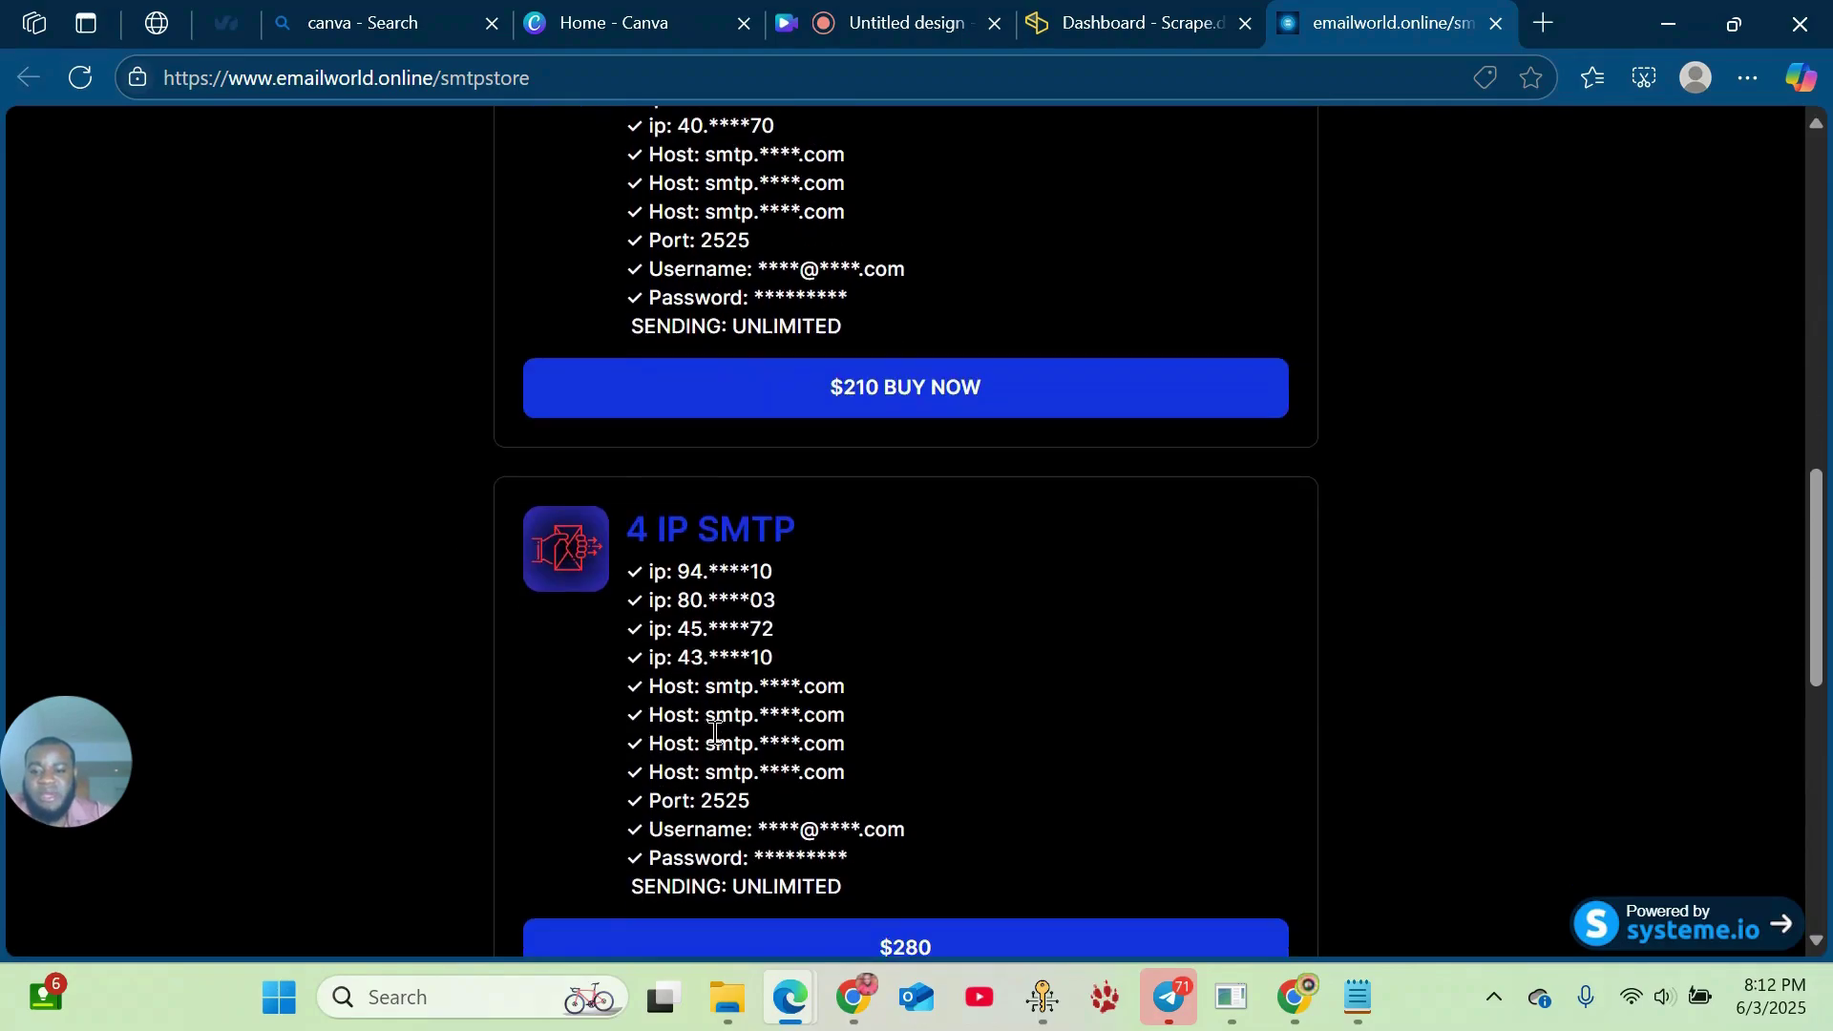
pyautogui.scroll(-9, 715, 731)
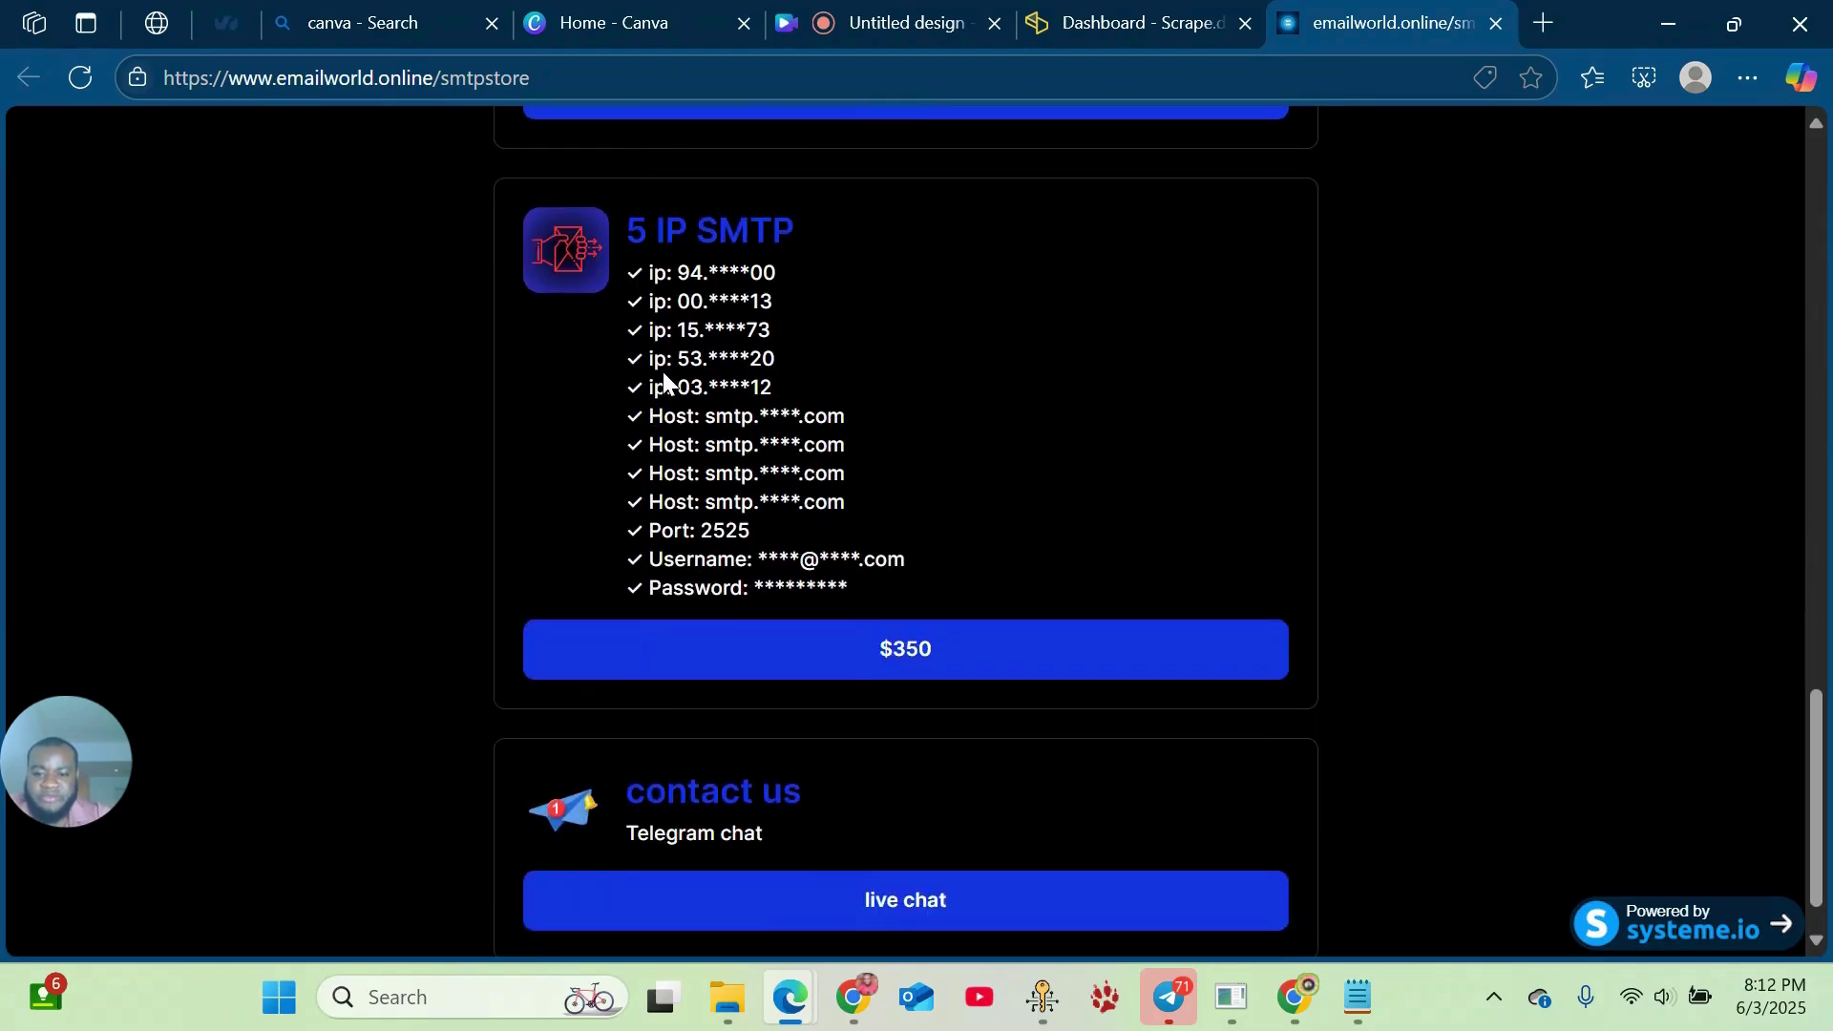
pyautogui.scroll(2, 673, 374)
pyautogui.scroll(-3, 706, 477)
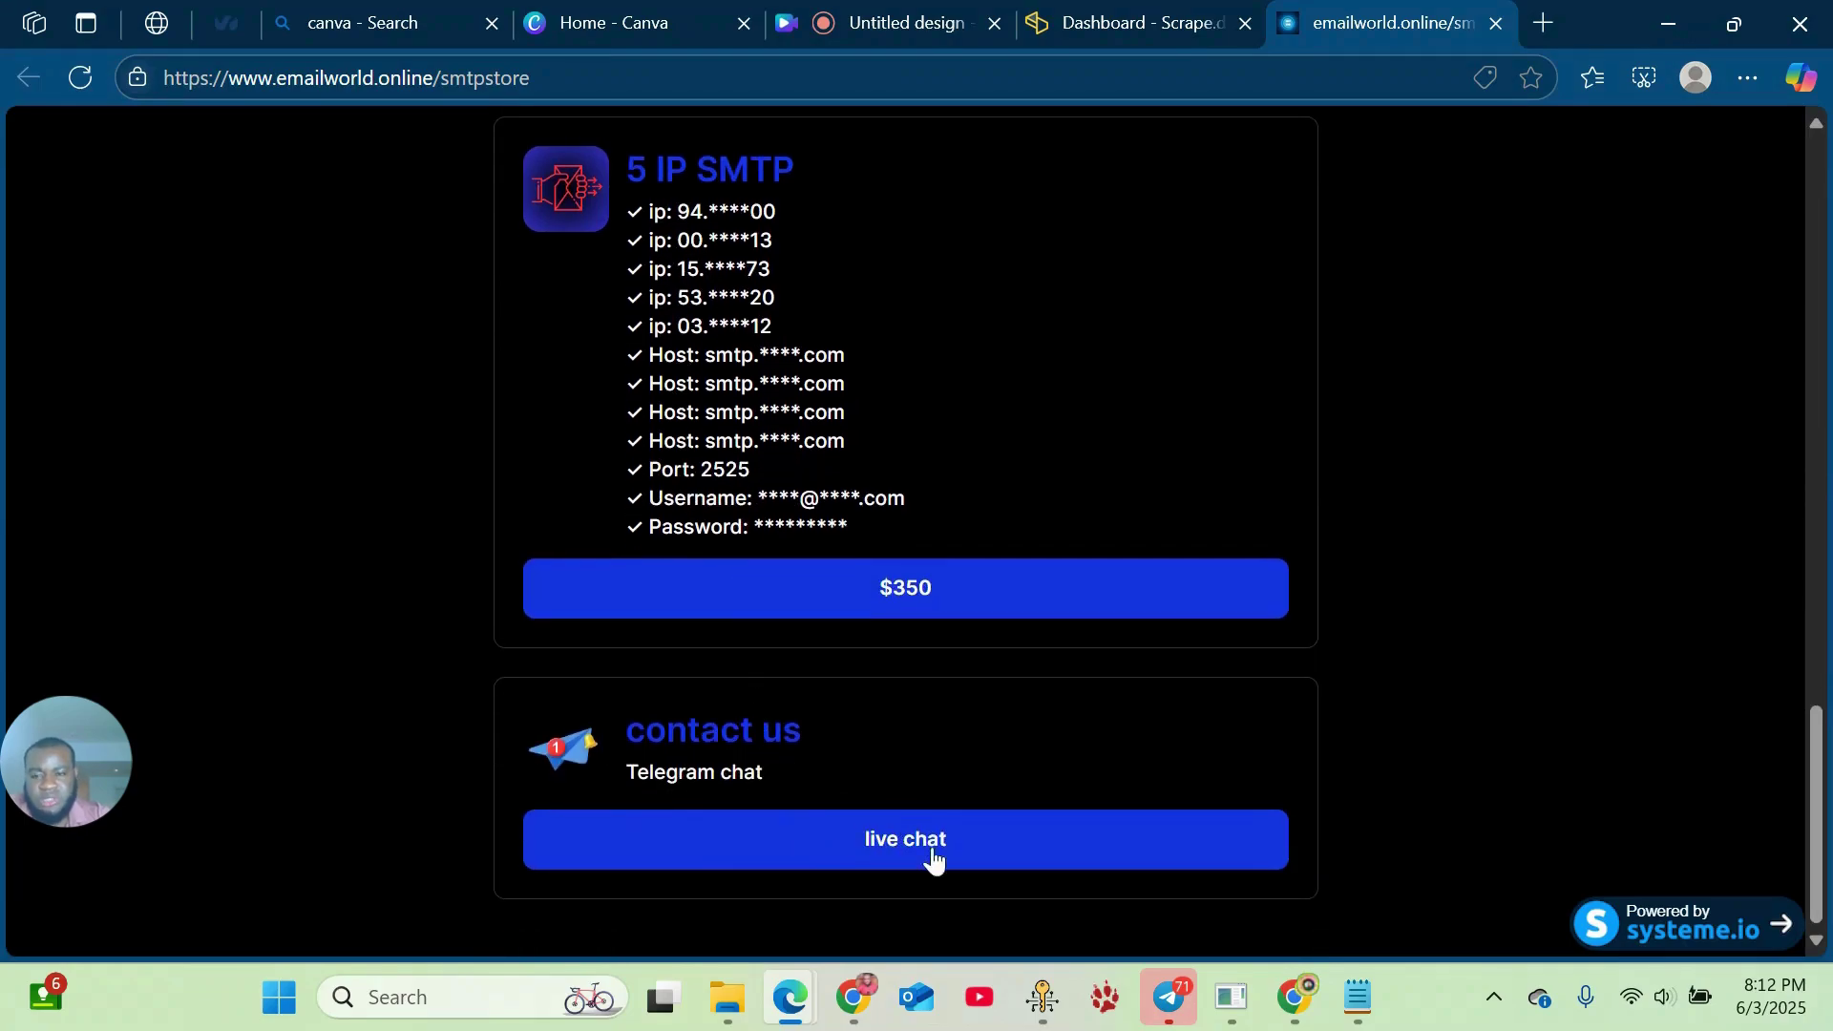
pyautogui.scroll(1, 788, 831)
pyautogui.scroll(-1, 781, 823)
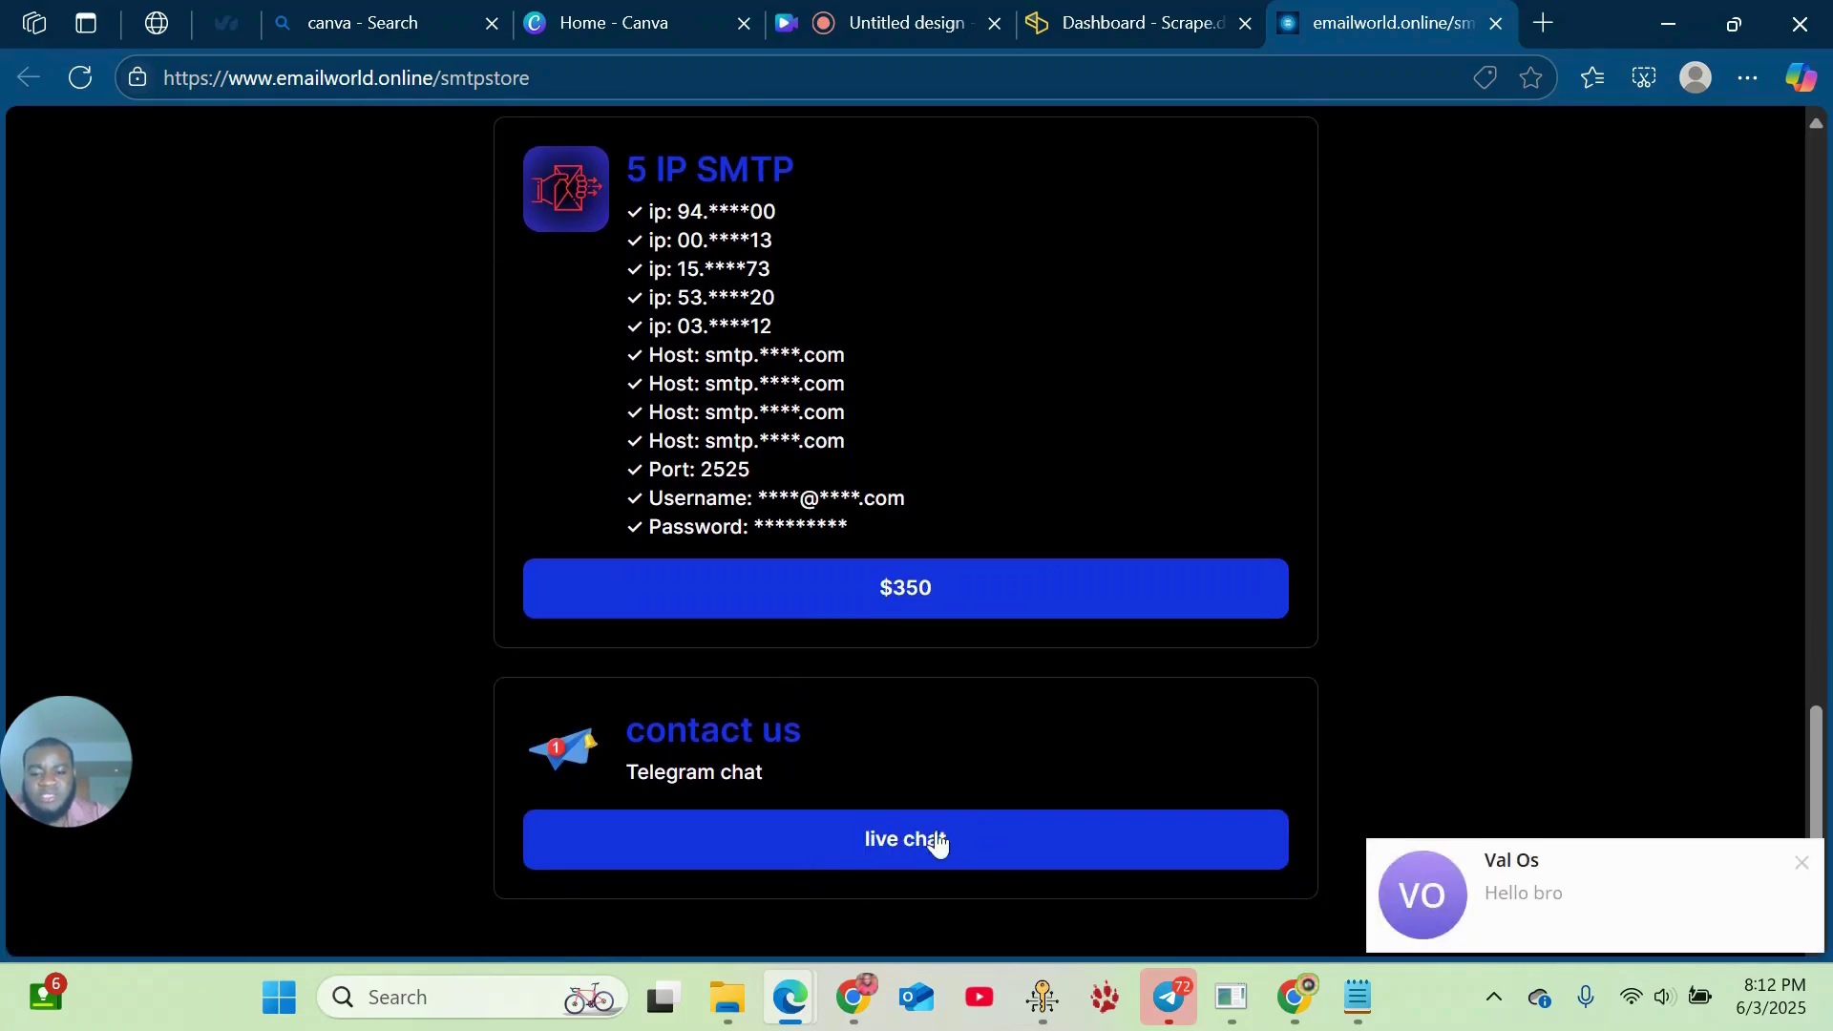
pyautogui.click(1801, 864)
pyautogui.scroll(1, 888, 840)
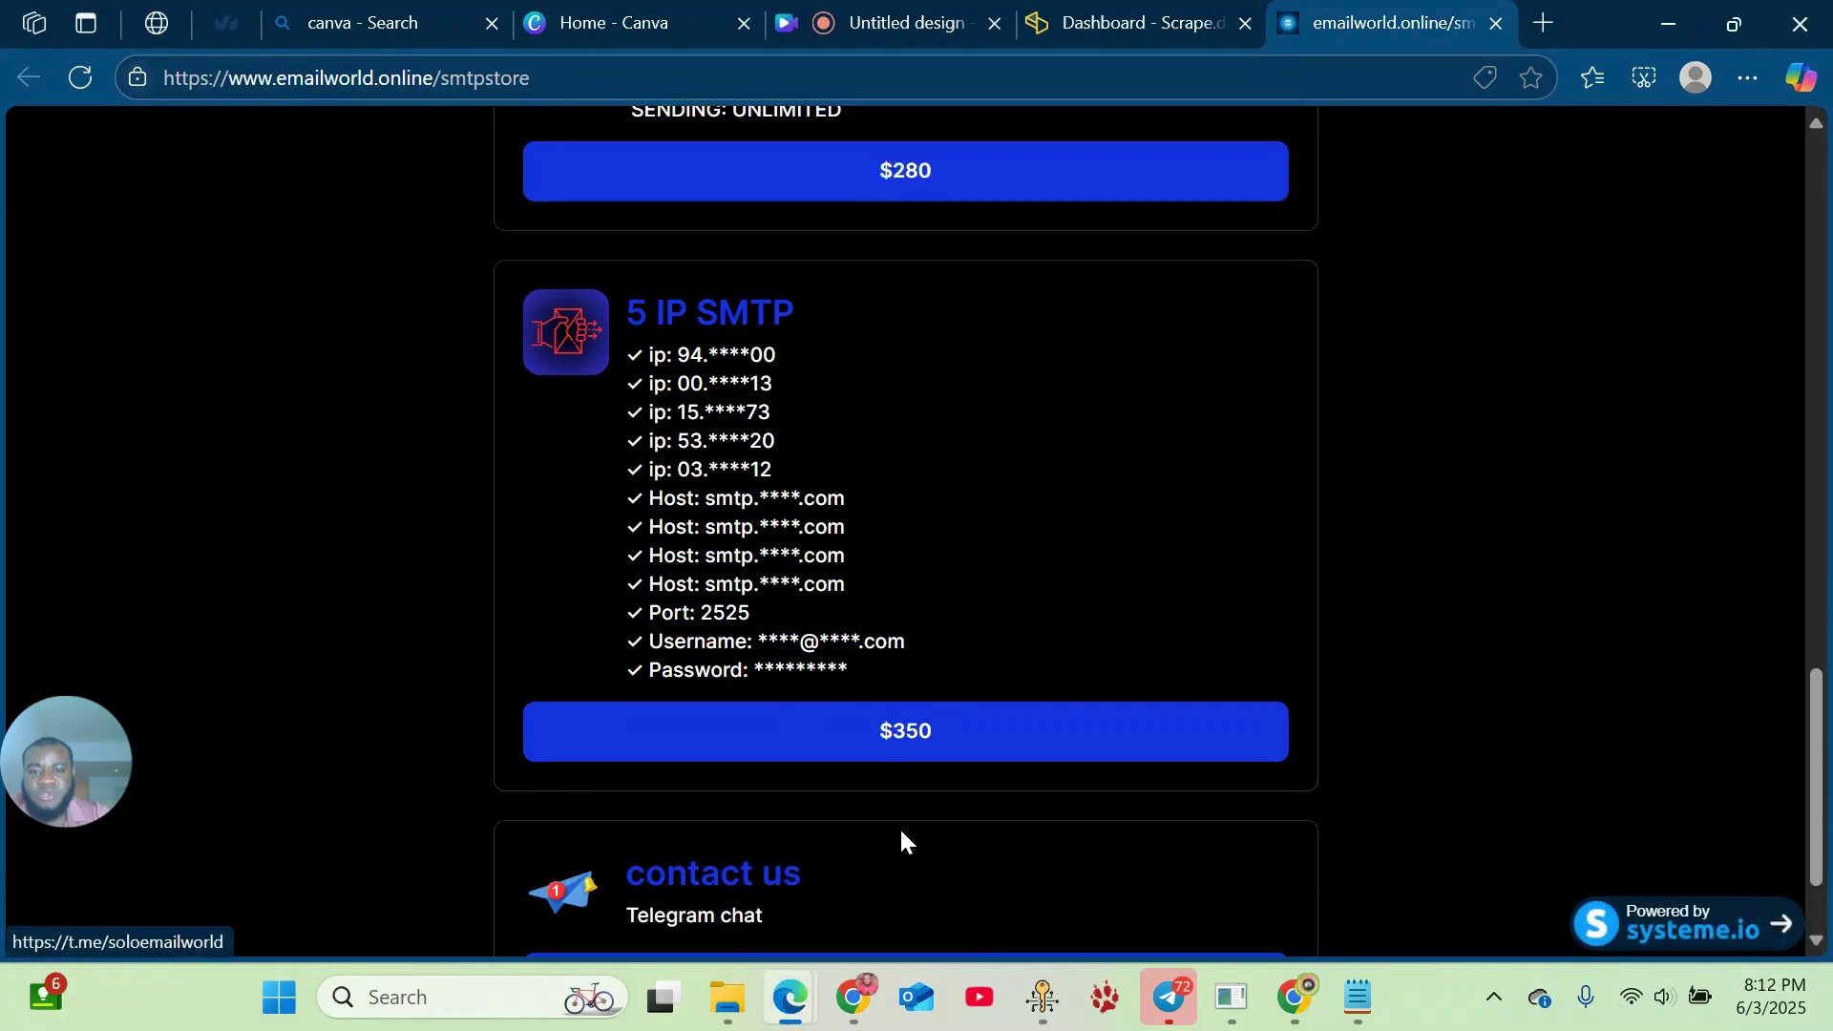
# - Switch to Email World AI and examine the Validator's summary and the MX records of the individual validation results
pyautogui.click(1220, 1002)
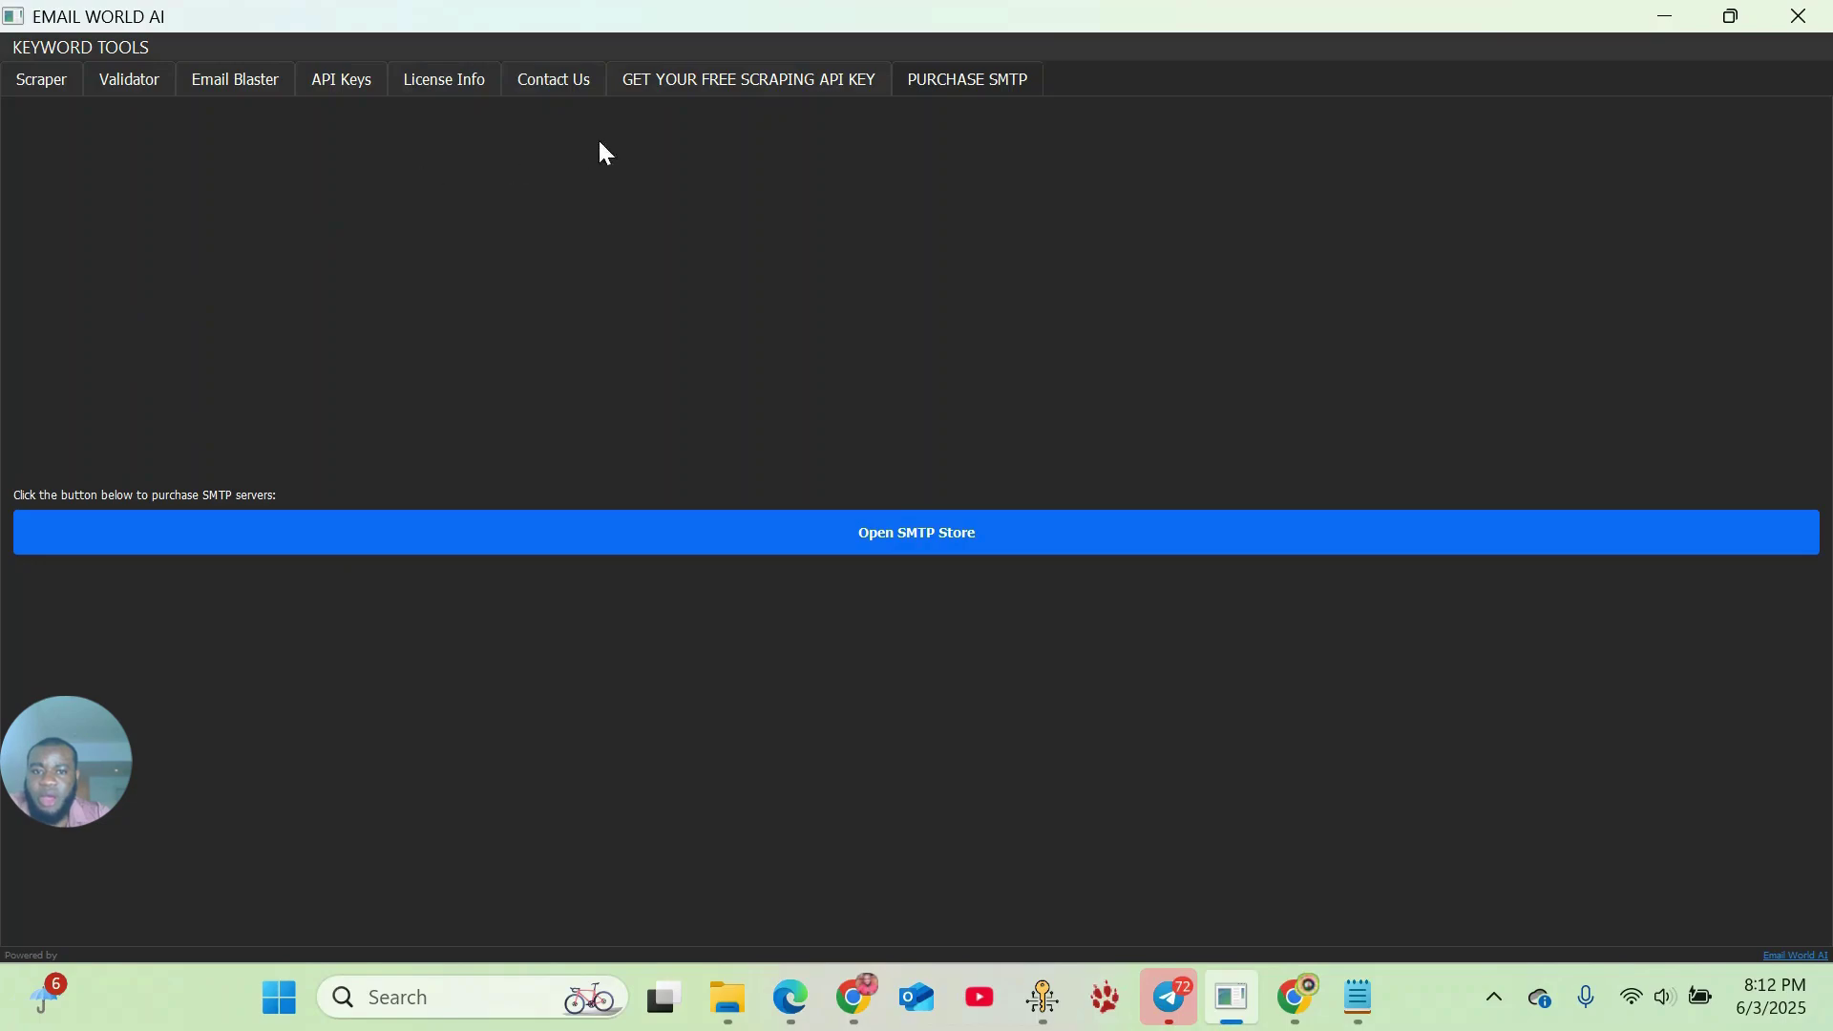
pyautogui.click(143, 77)
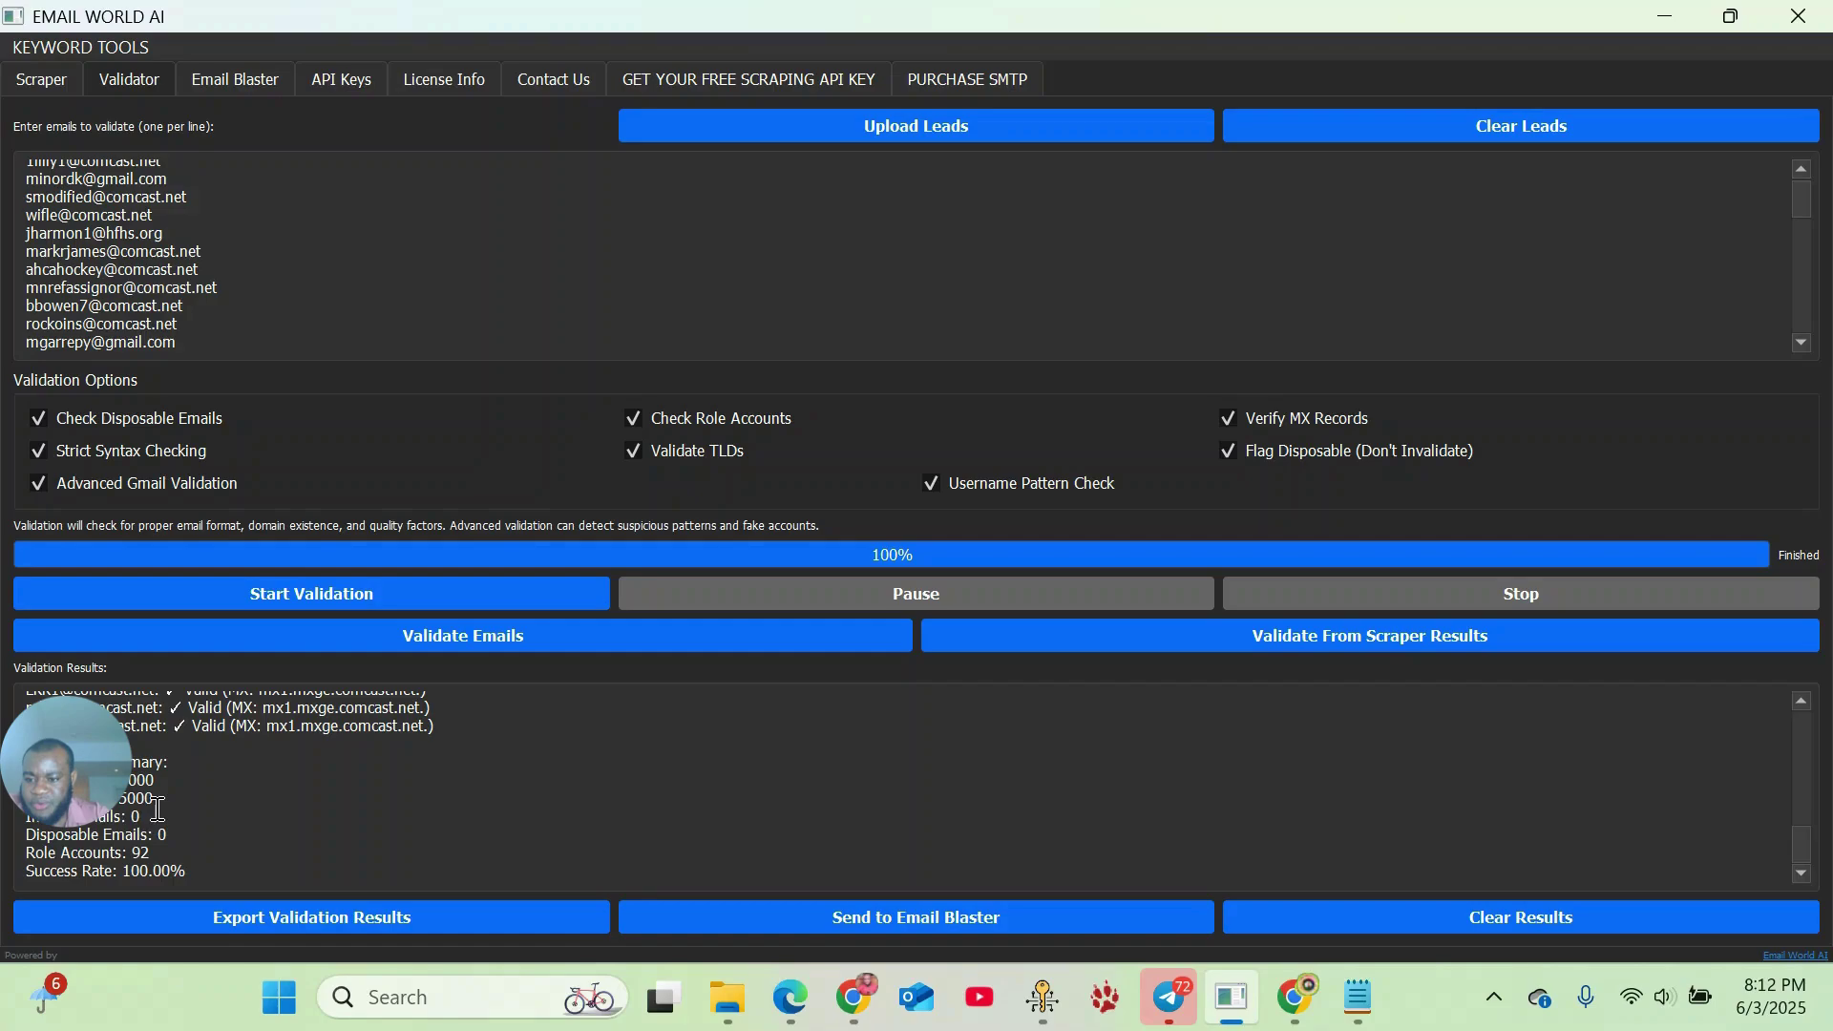
pyautogui.moveTo(158, 808)
pyautogui.mouseDown()
pyautogui.moveTo(145, 781)
pyautogui.moveTo(173, 788)
pyautogui.mouseUp()
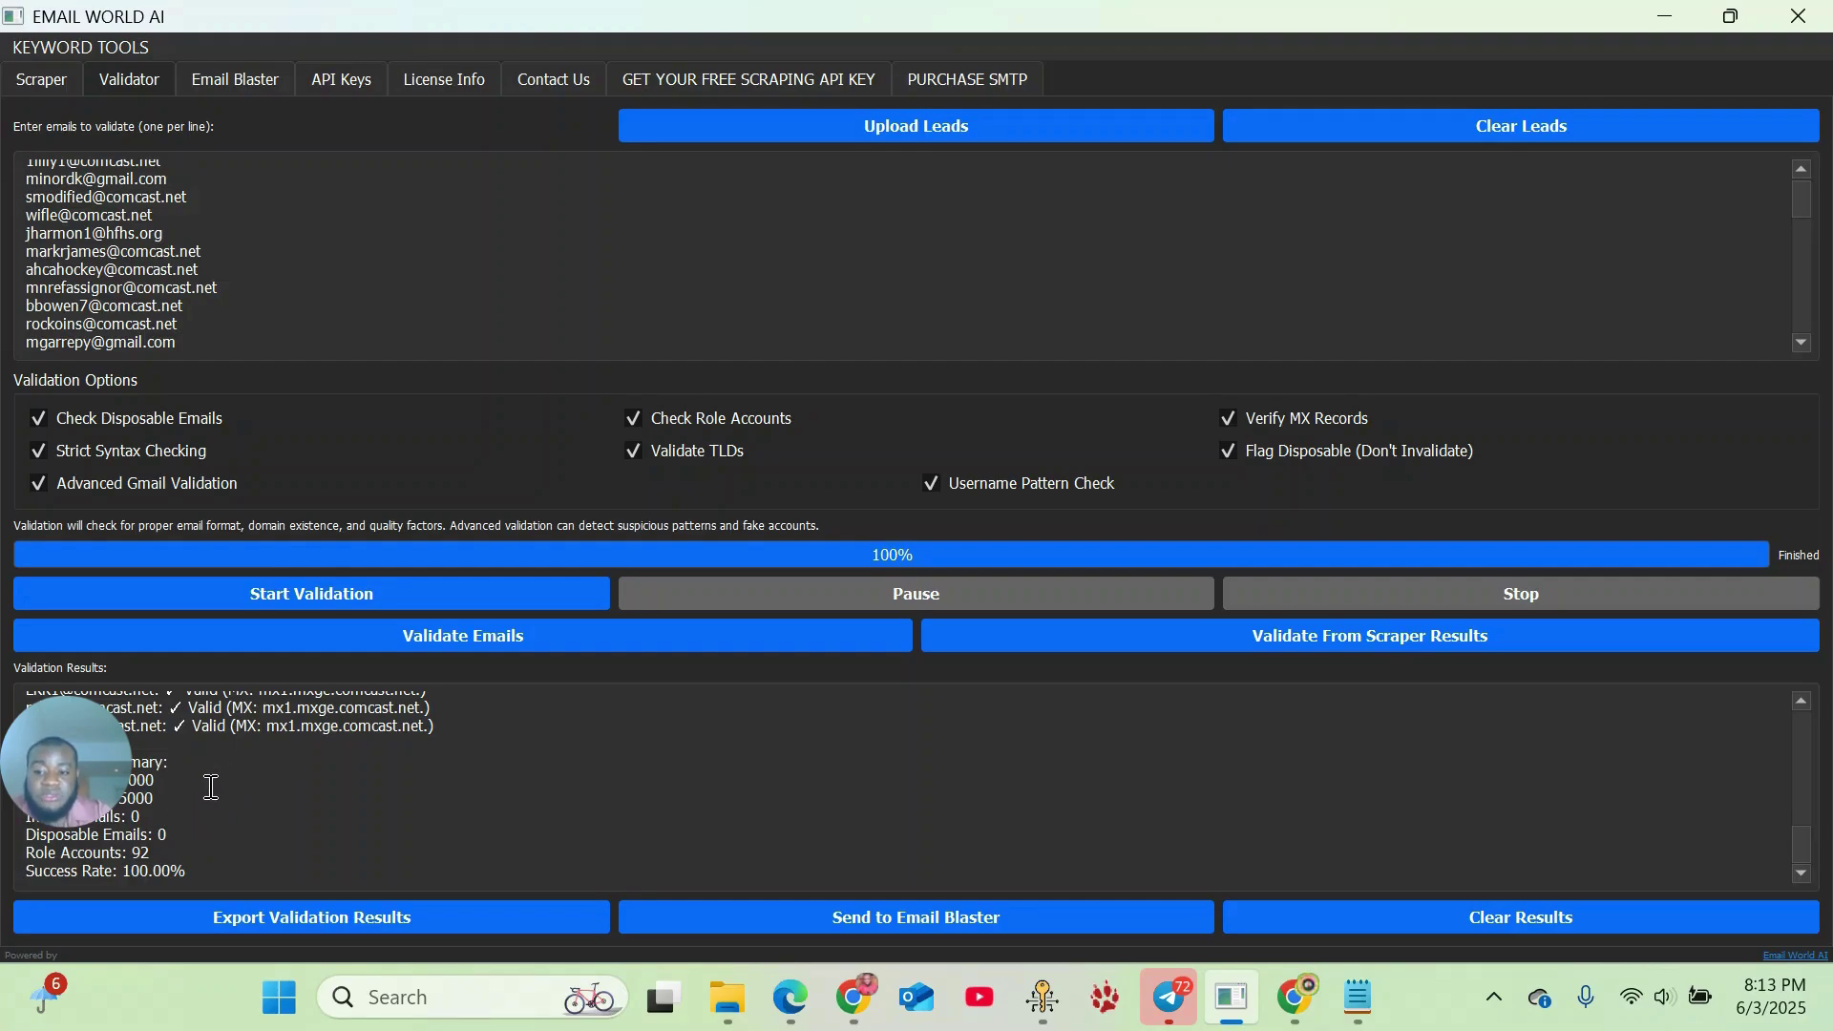
pyautogui.scroll(10, 211, 786)
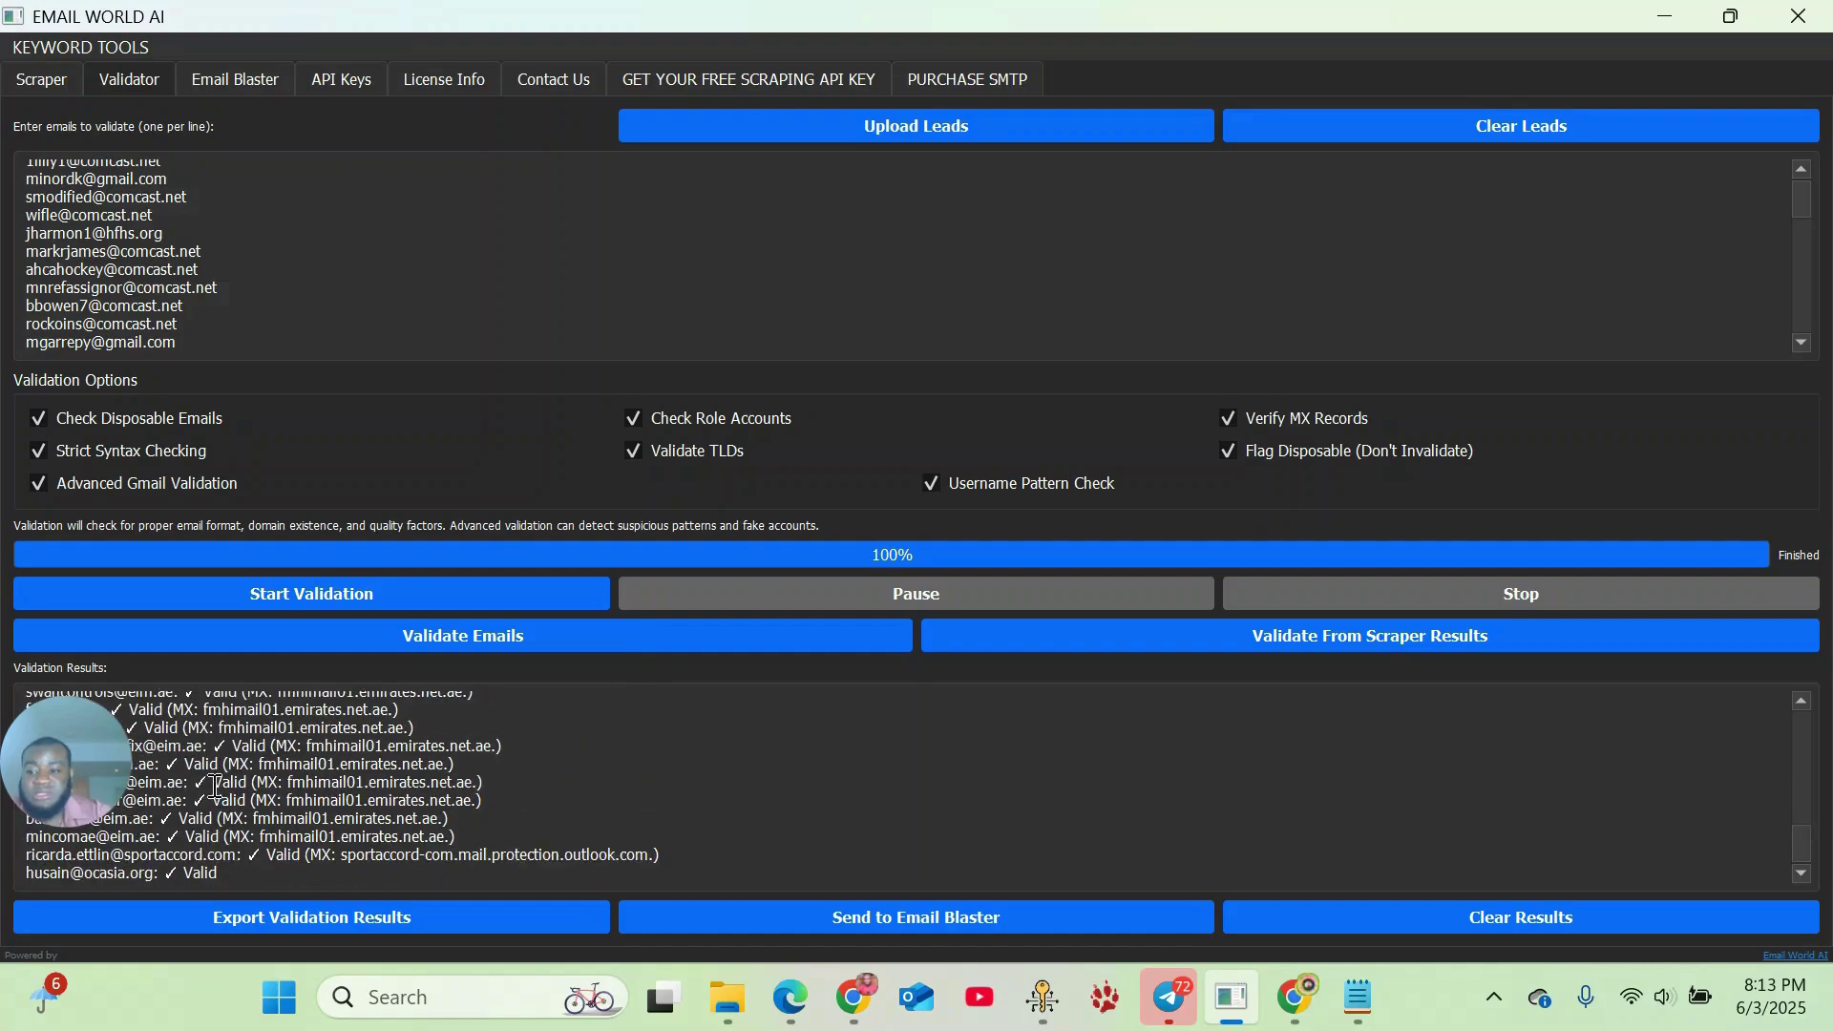
pyautogui.scroll(5, 213, 787)
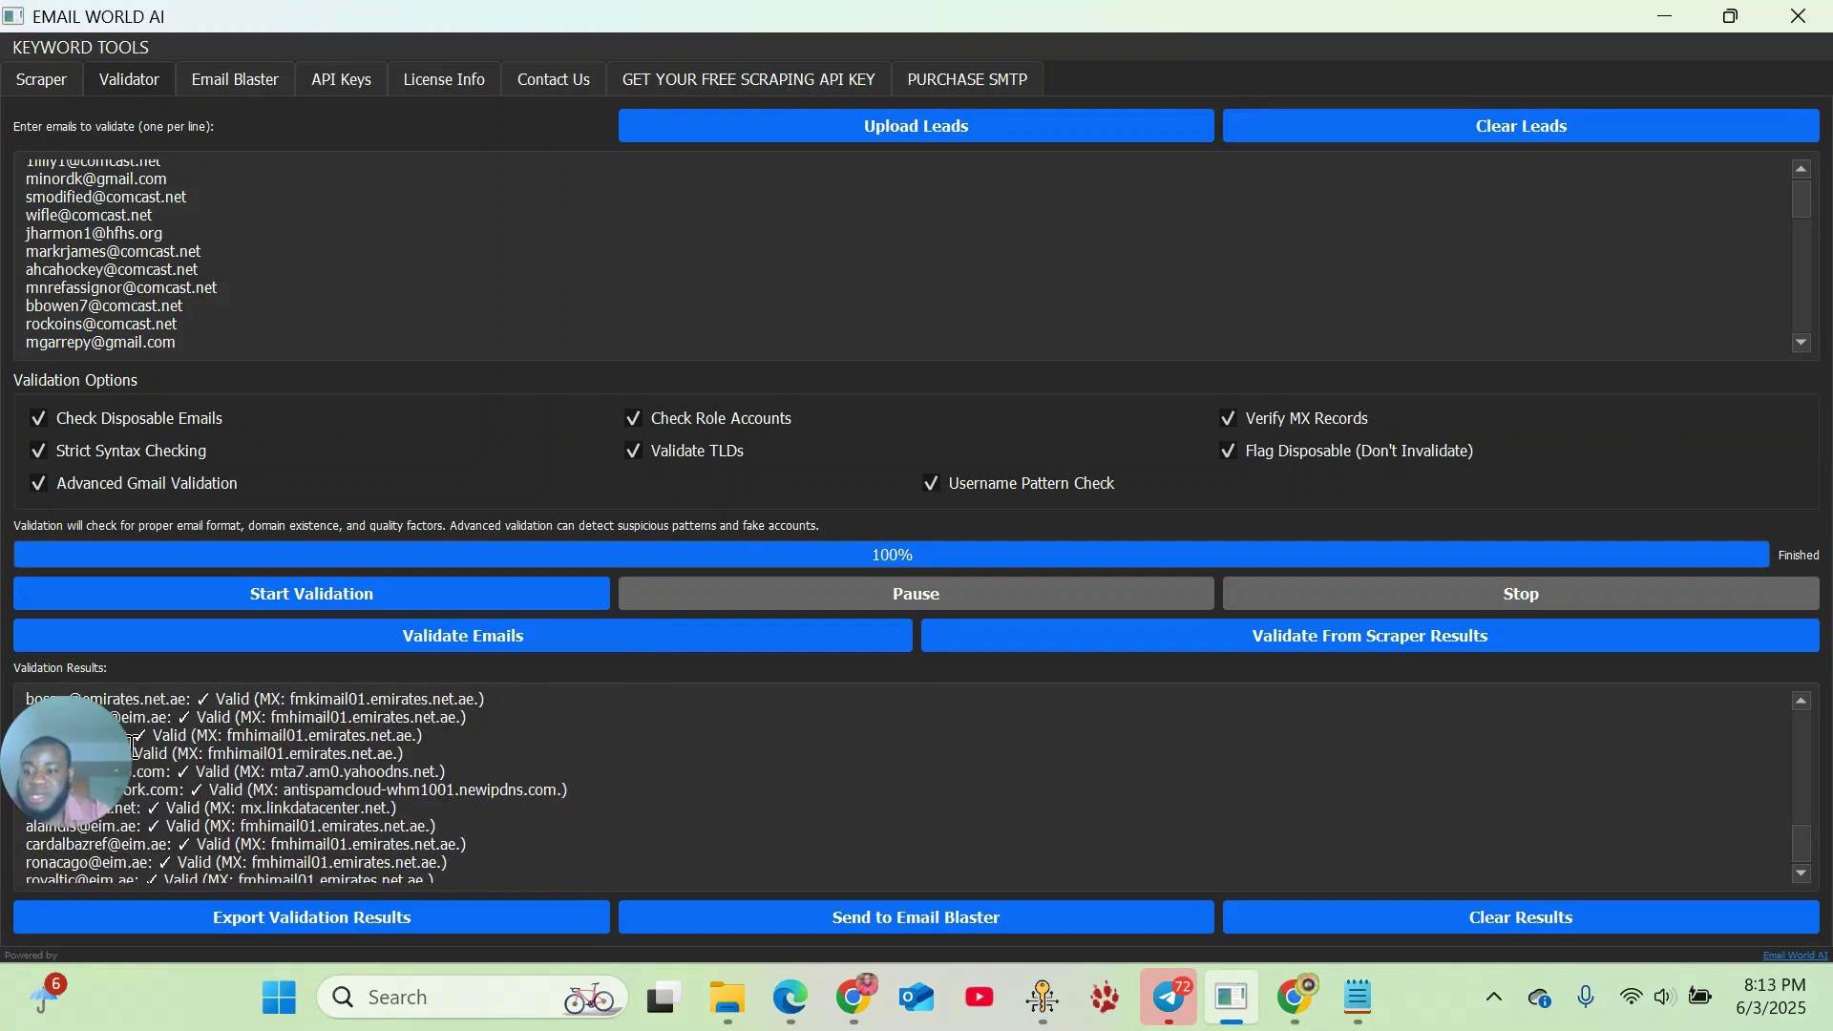
pyautogui.moveTo(200, 771); pyautogui.dragTo(439, 778)
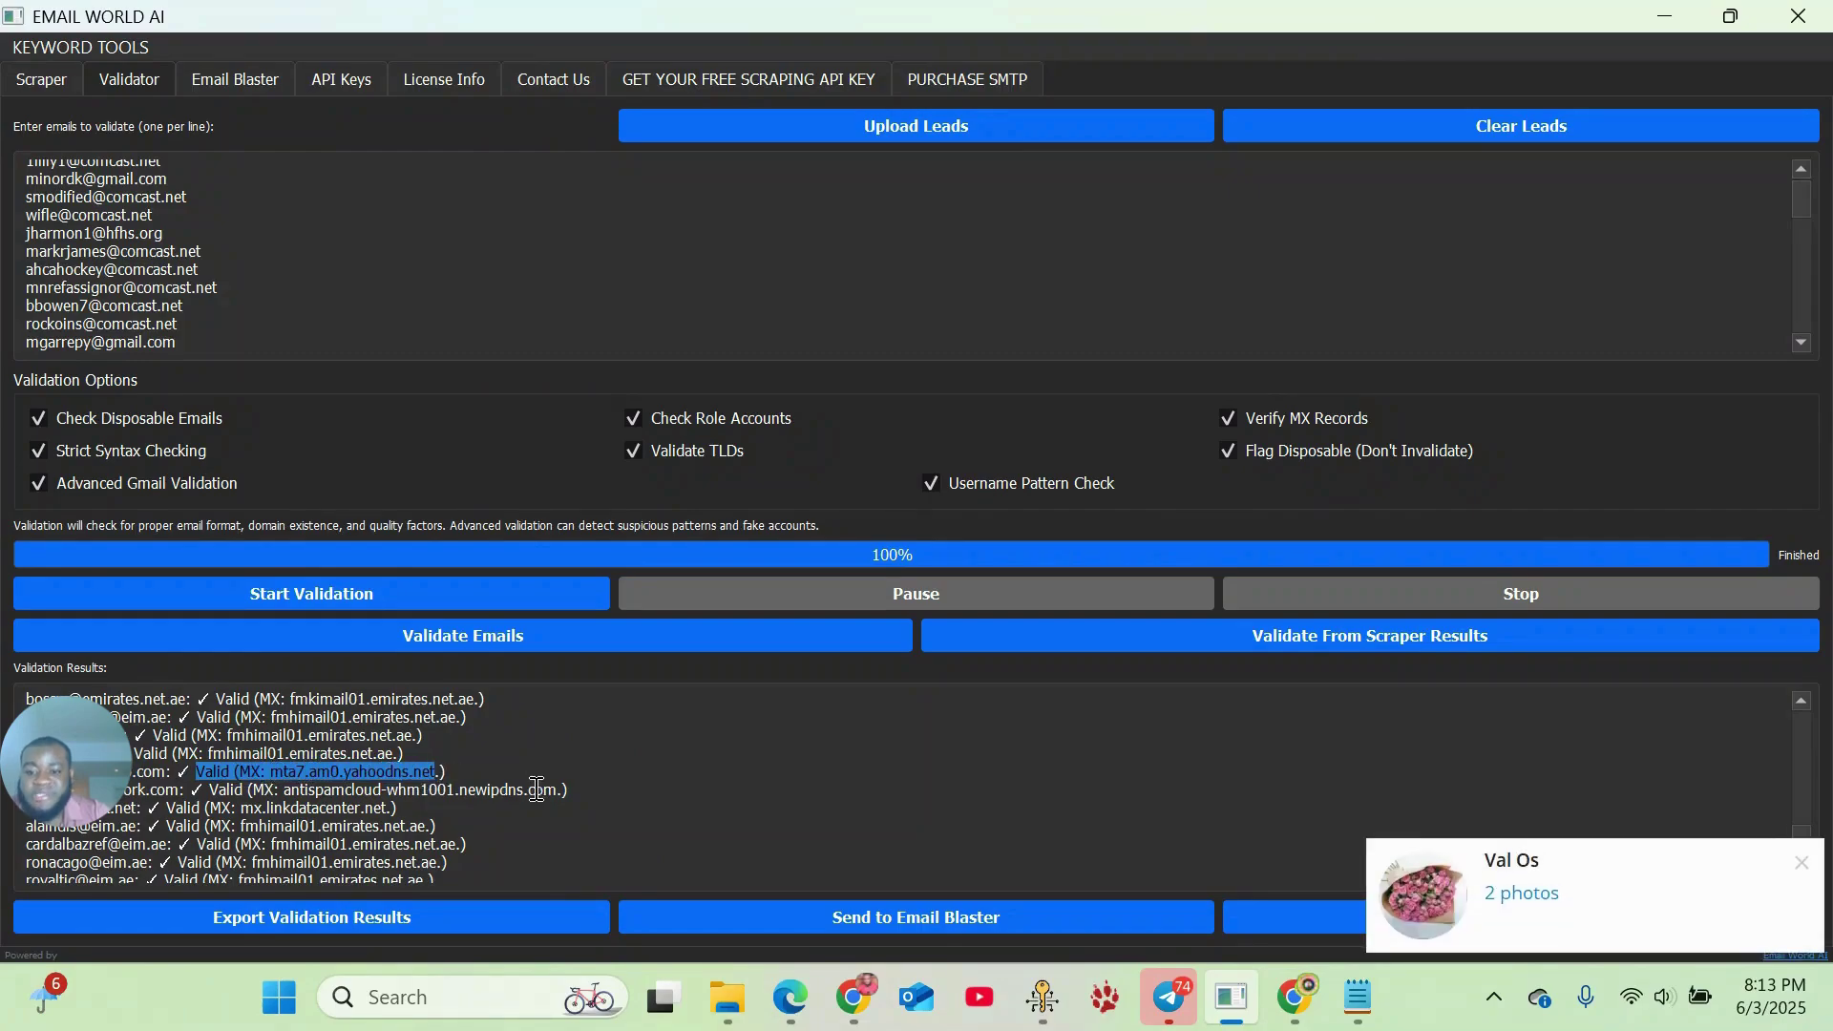
pyautogui.click(1801, 864)
pyautogui.scroll(-4, 241, 761)
pyautogui.scroll(4, 241, 761)
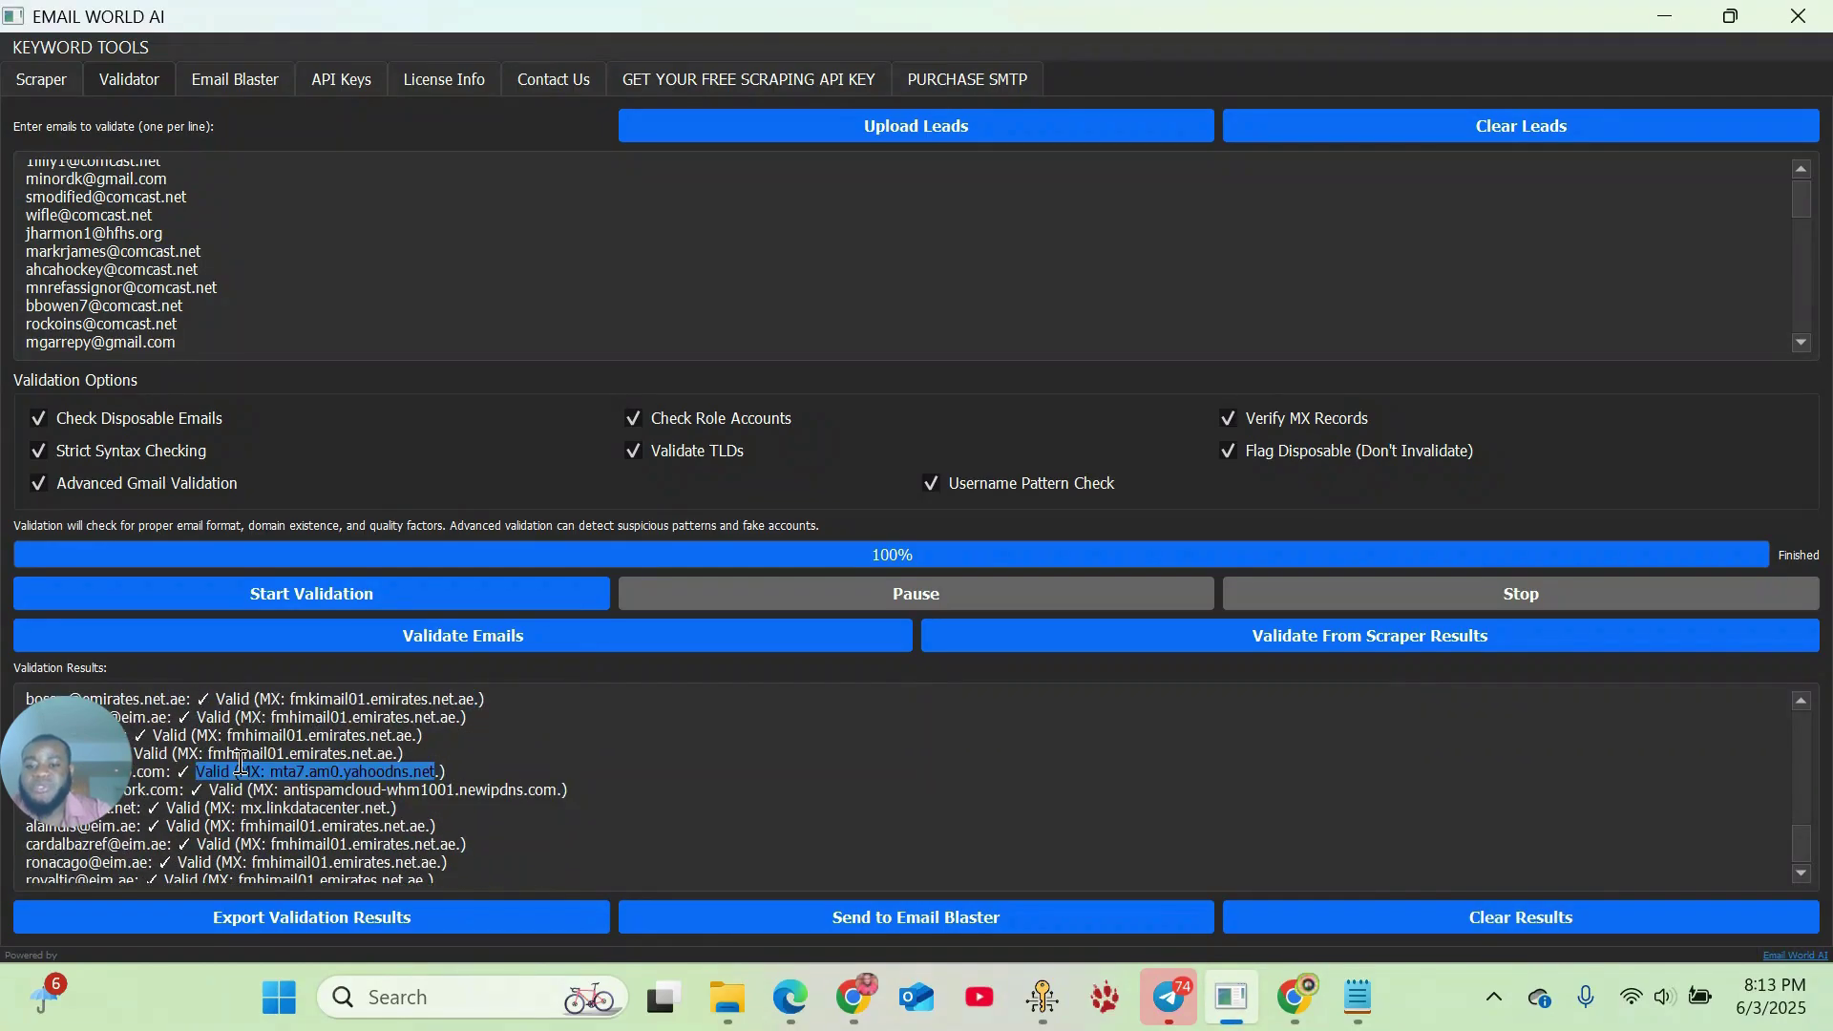
pyautogui.scroll(2, 329, 826)
pyautogui.scroll(1, 329, 804)
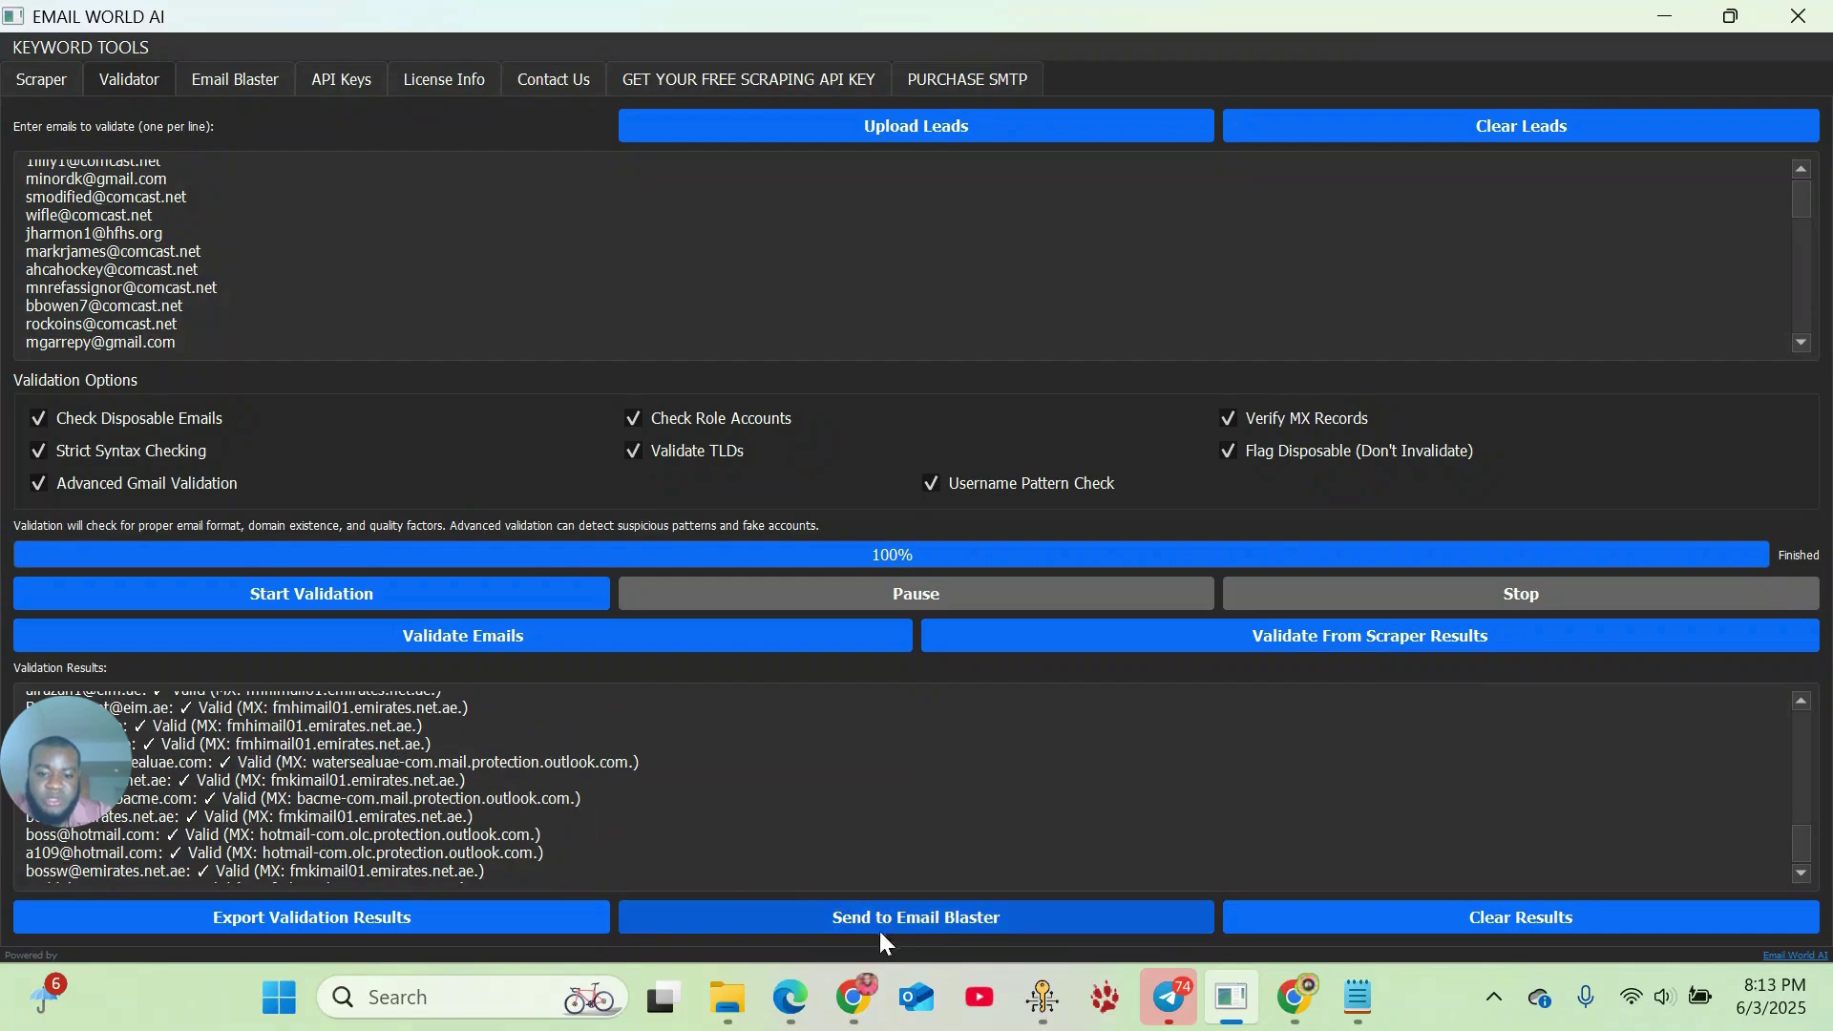
# - Send the validation results to the Email Blaster with the Valid Emails Only option
pyautogui.click(936, 916)
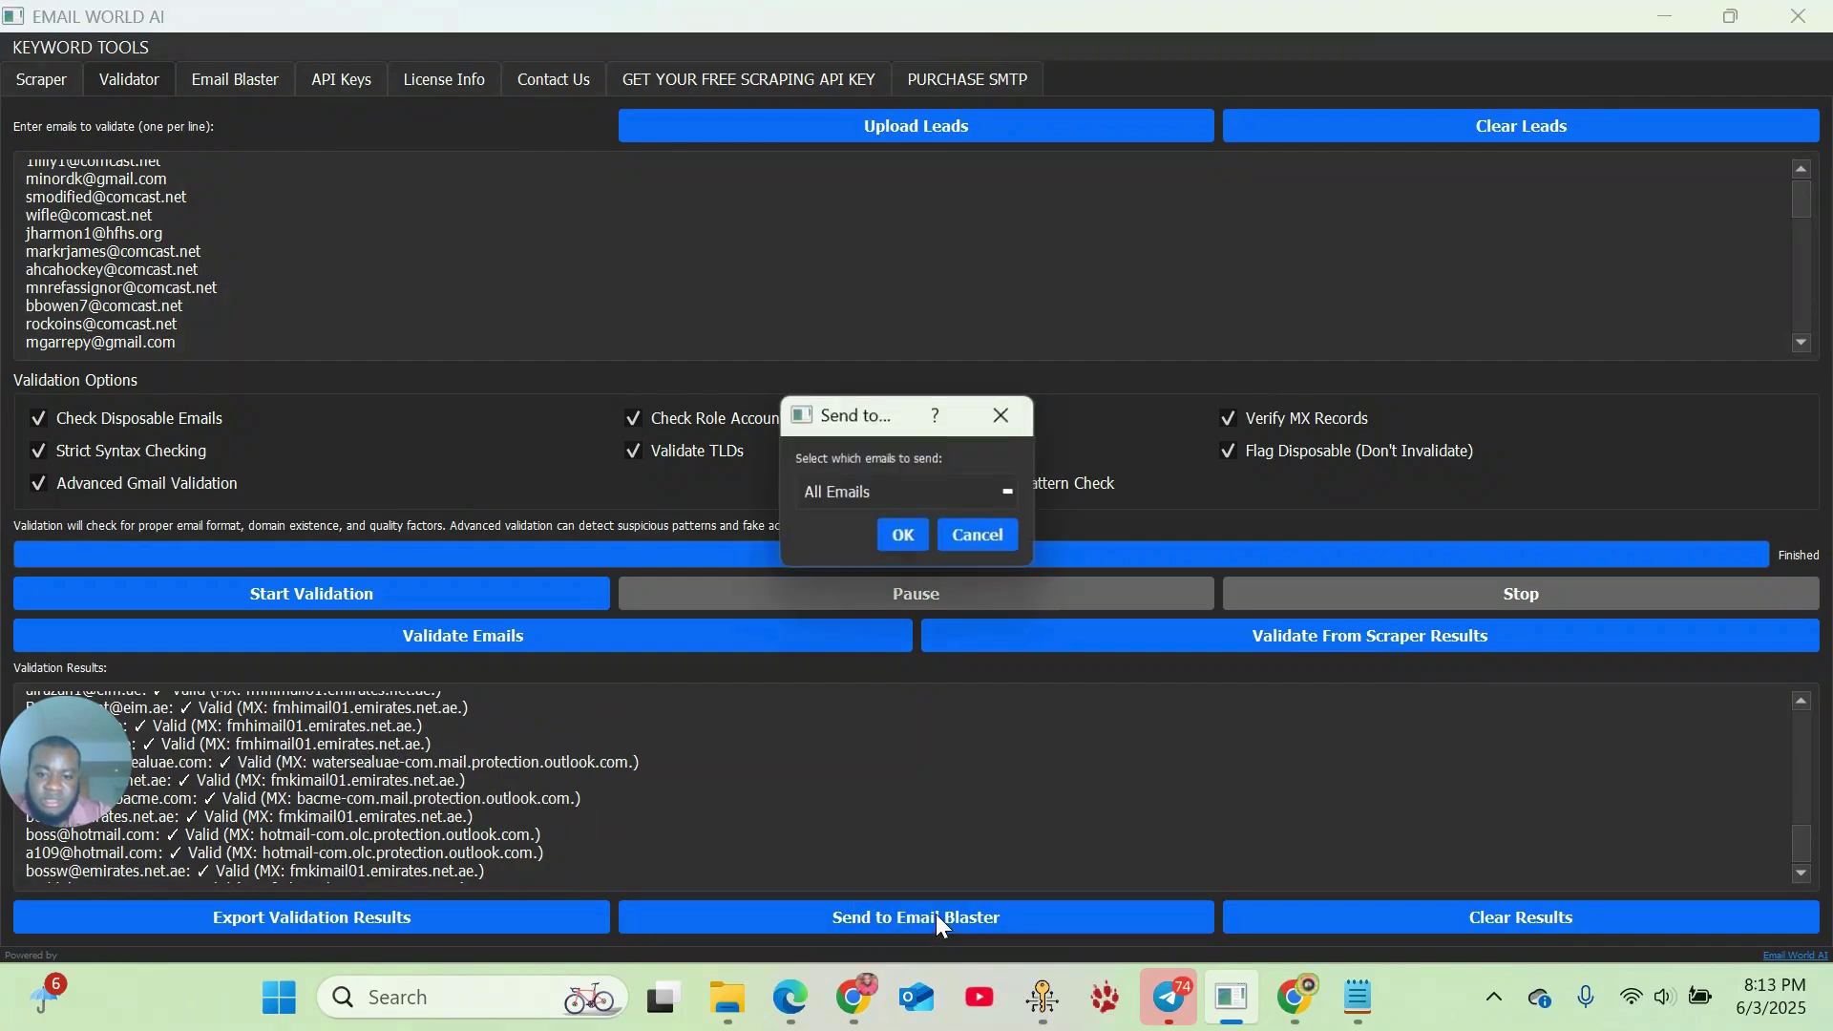
pyautogui.click(894, 506)
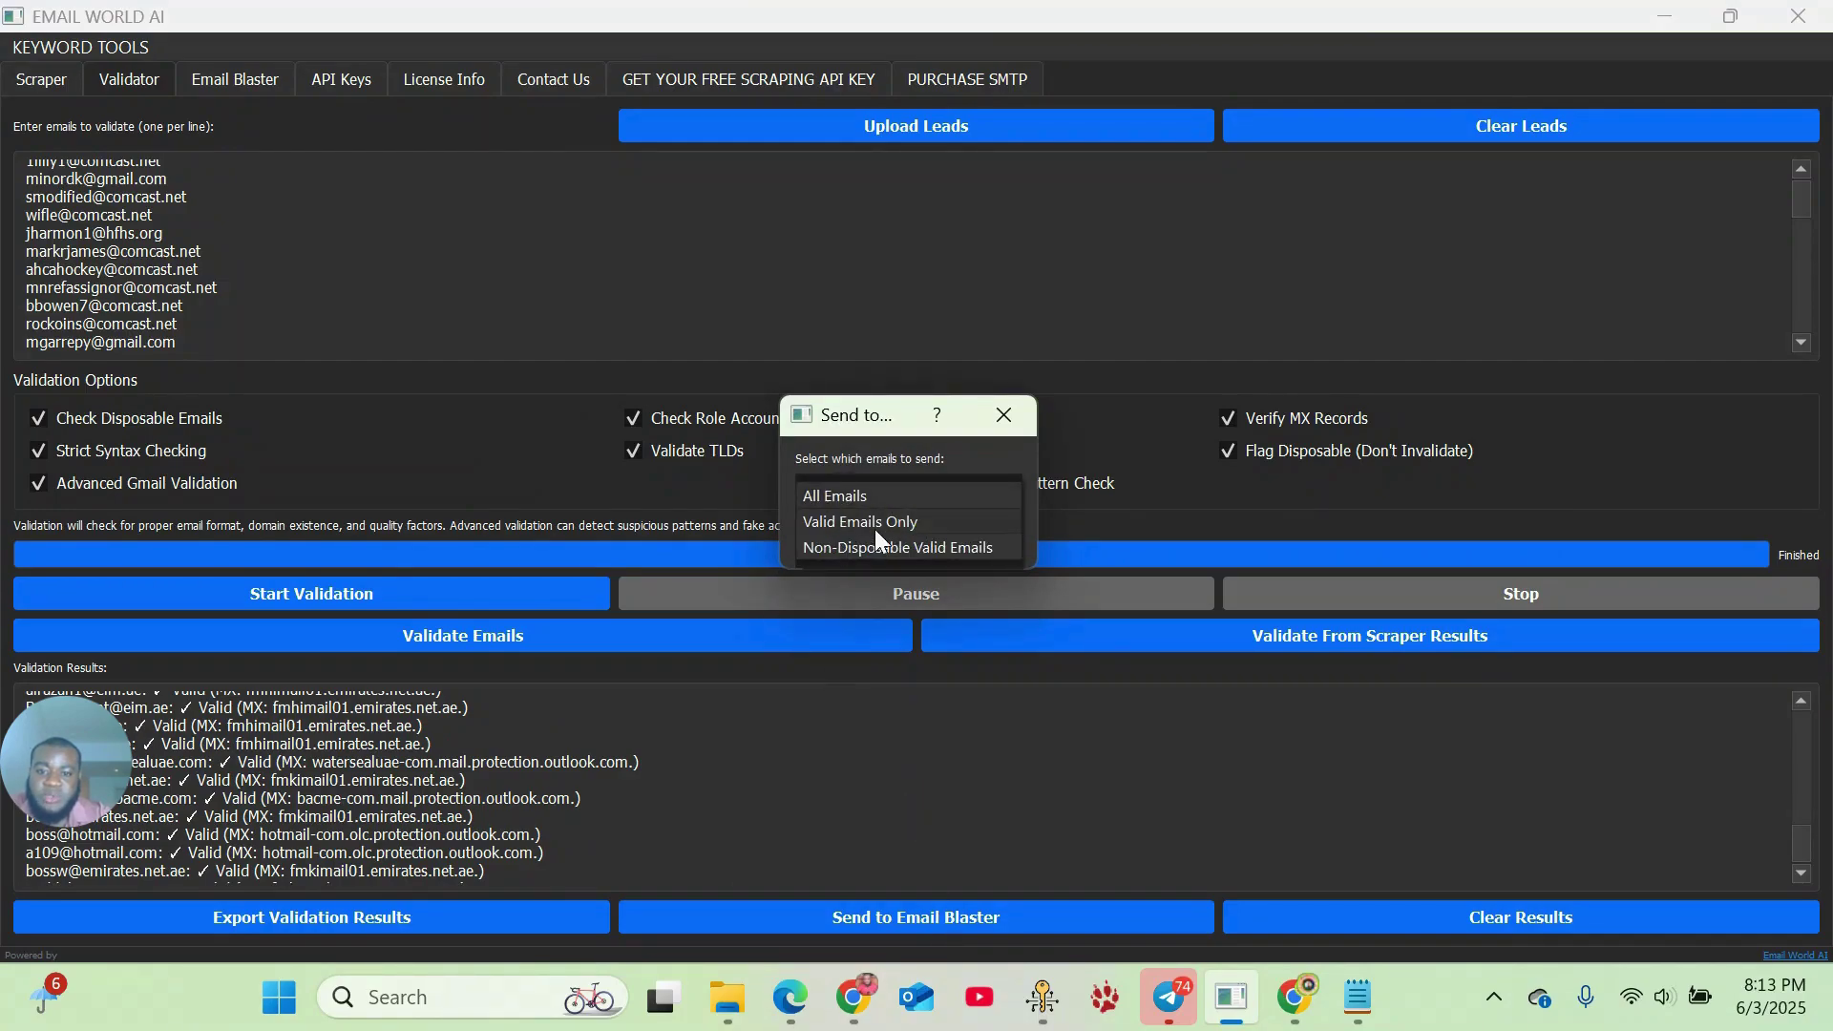
pyautogui.click(869, 520)
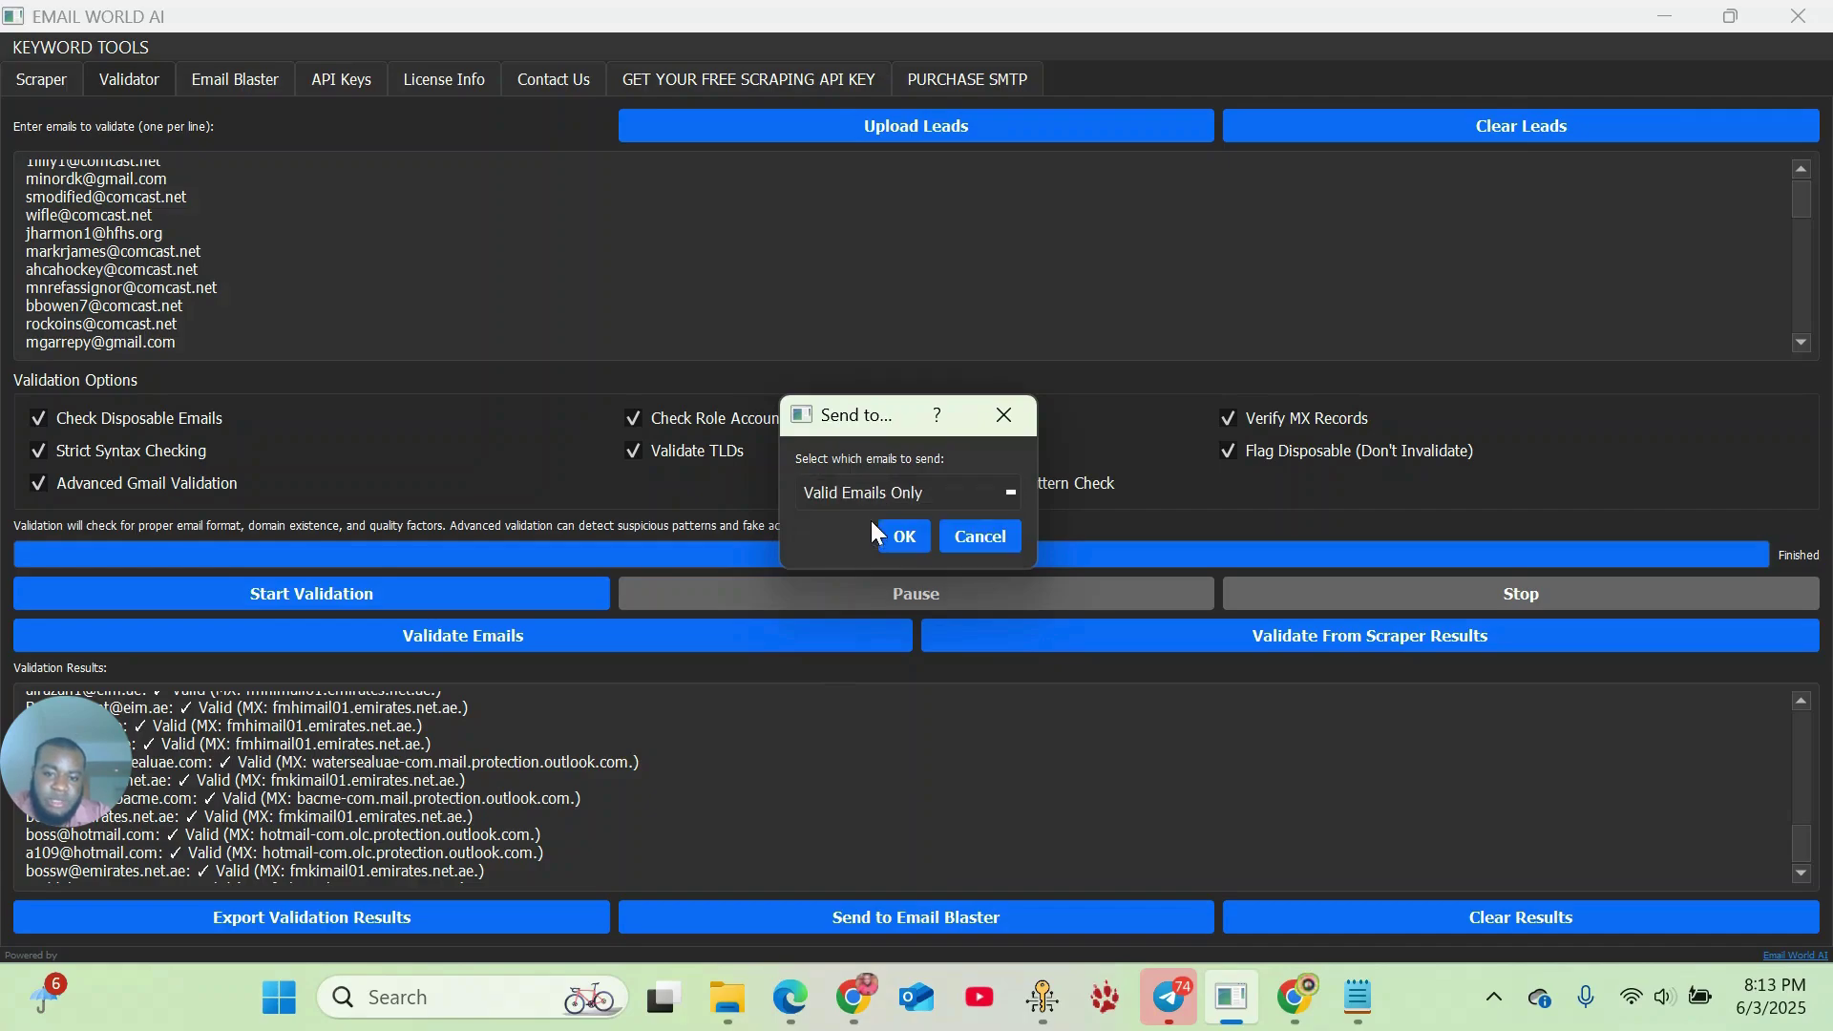
pyautogui.click(905, 537)
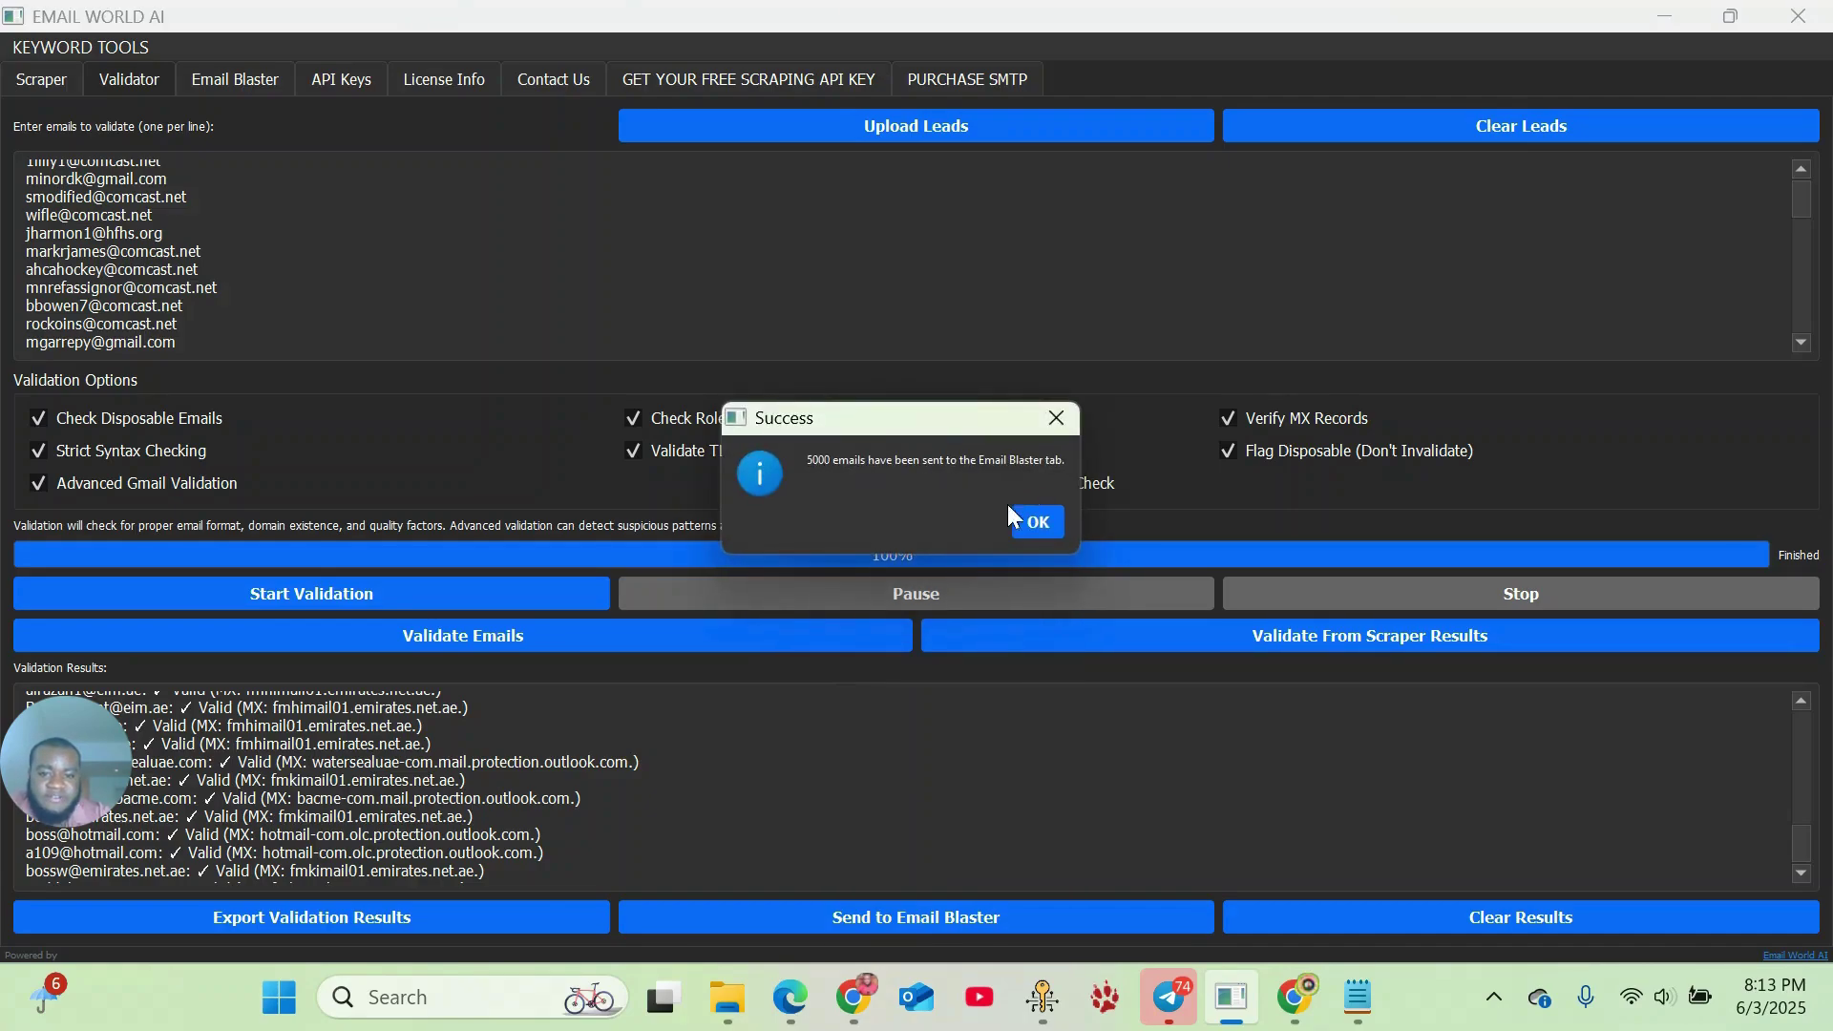
pyautogui.click(1041, 524)
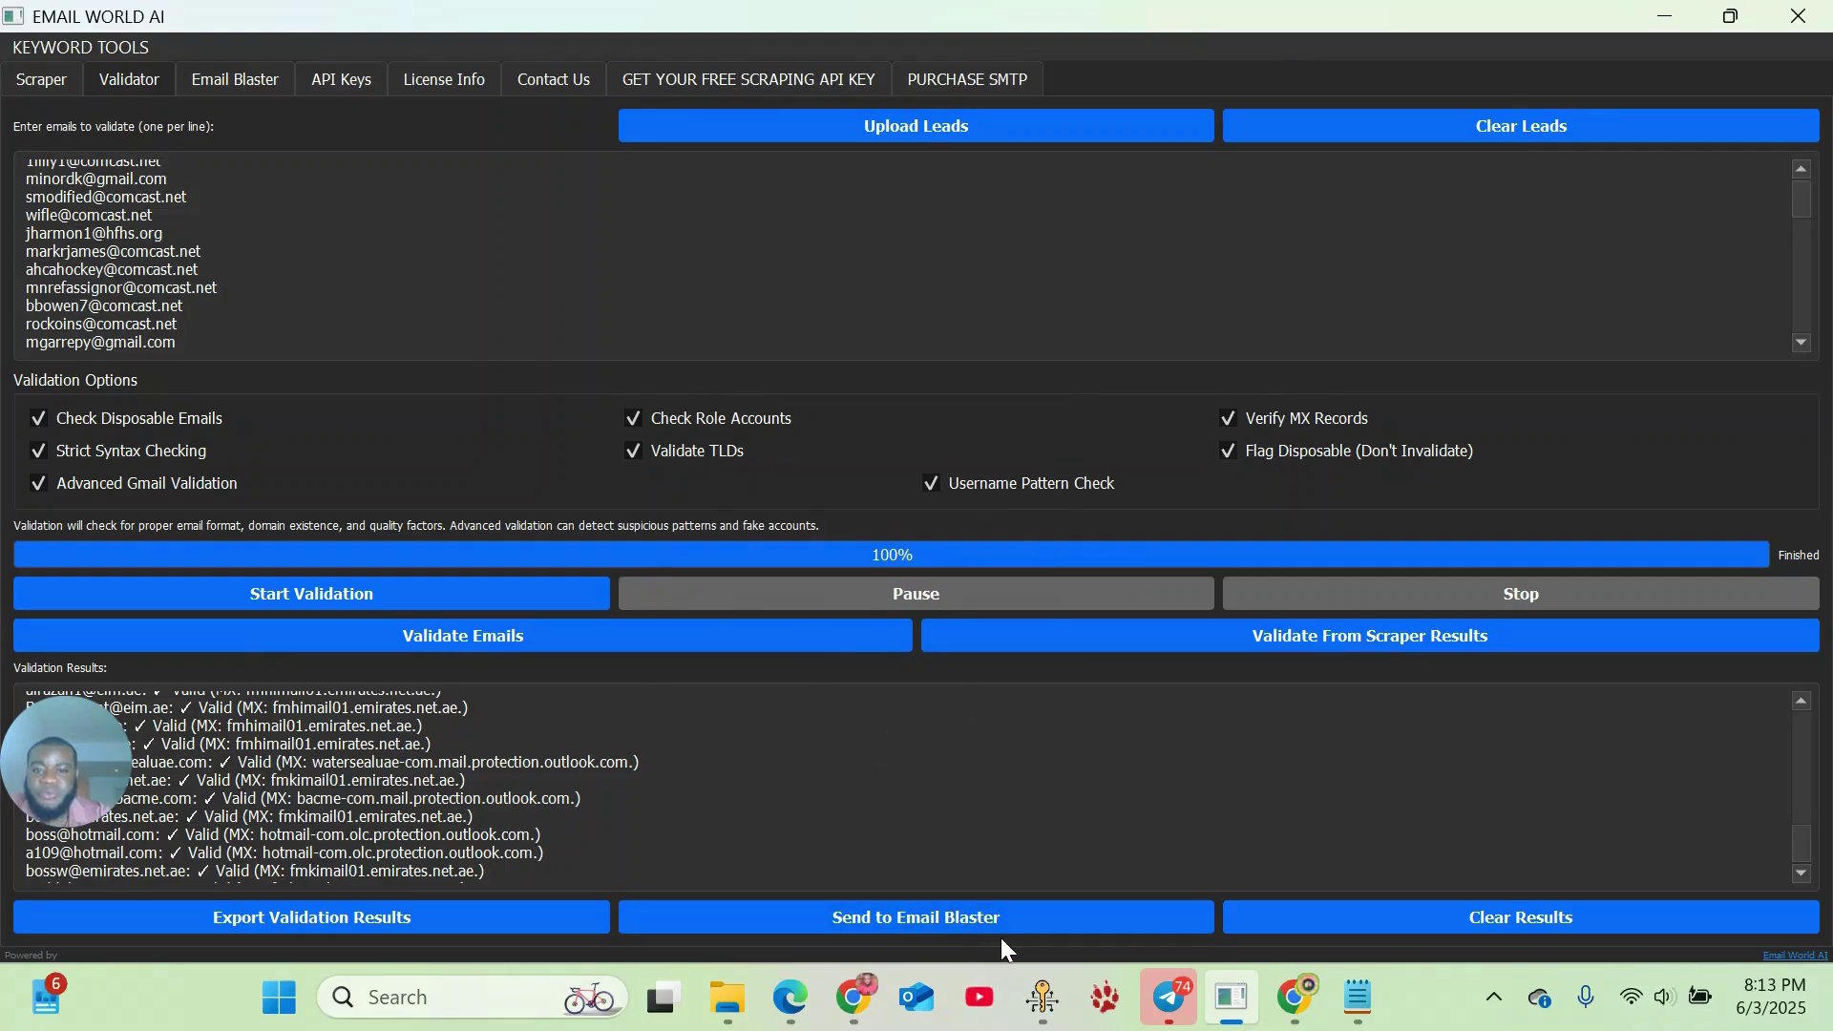
# - Check the transferred email leads in the Email Blaster's sending options
pyautogui.click(239, 76)
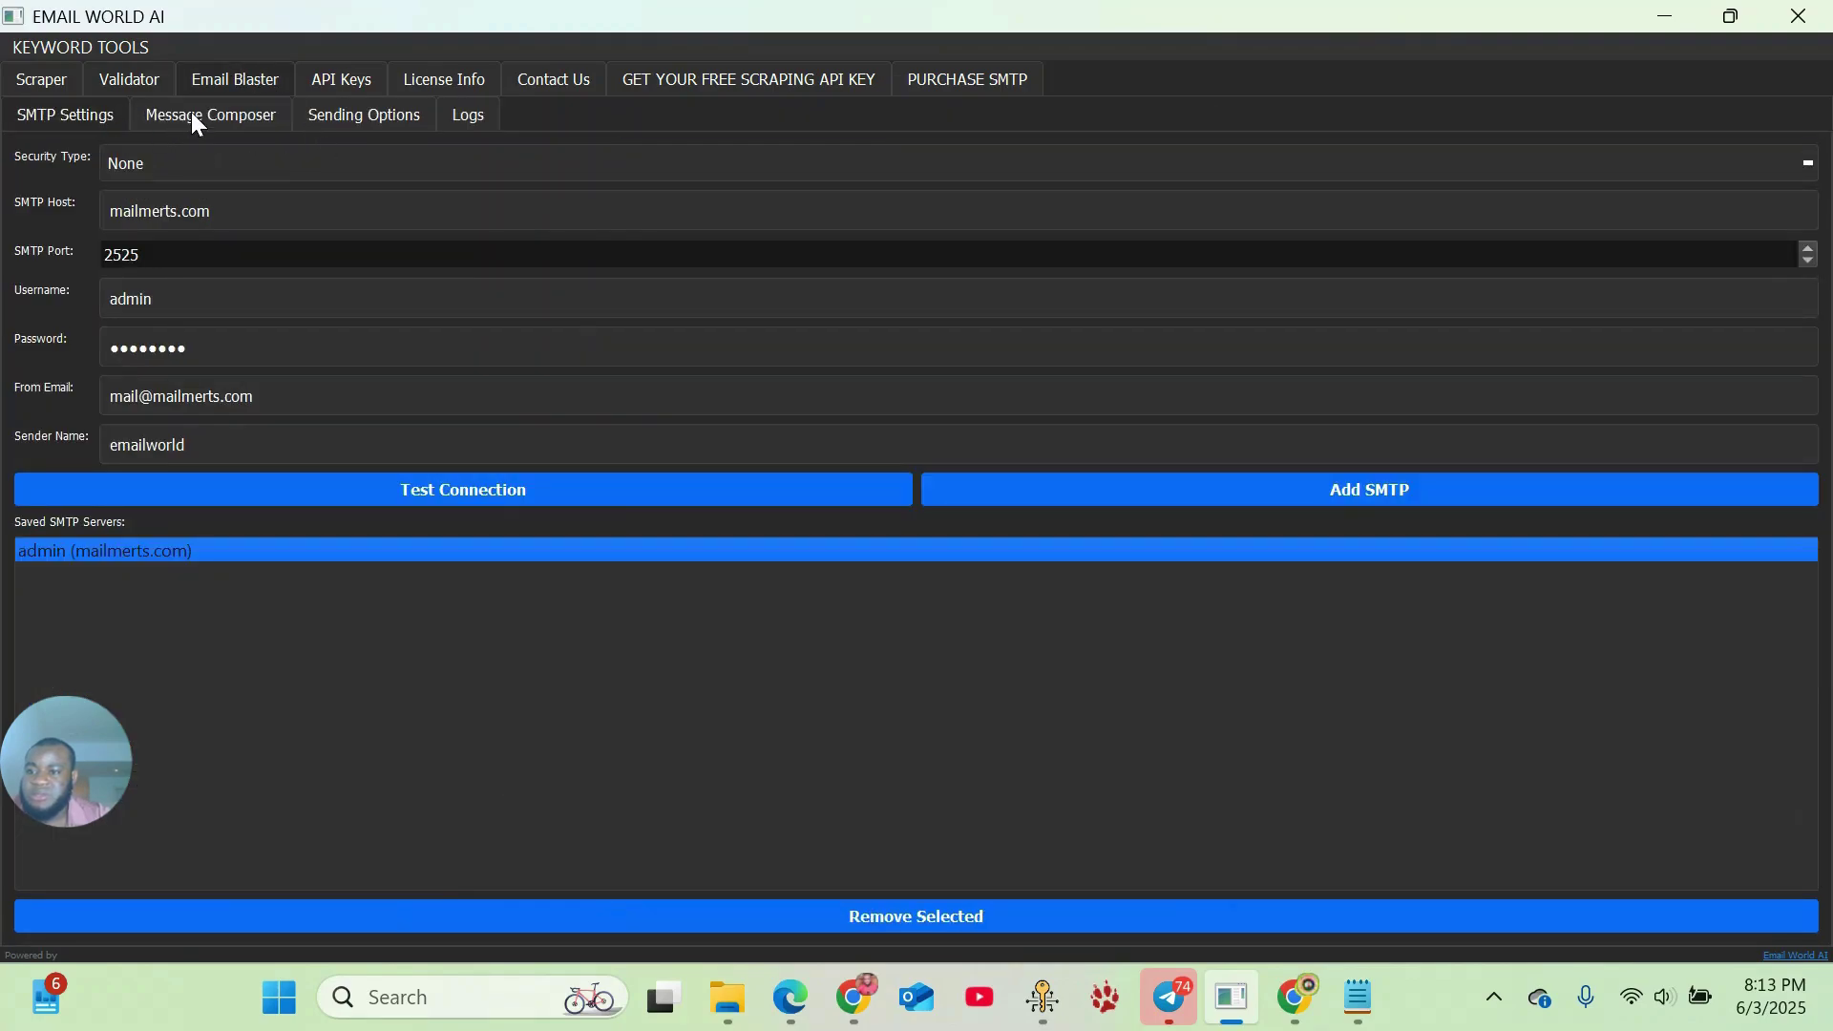
pyautogui.click(319, 120)
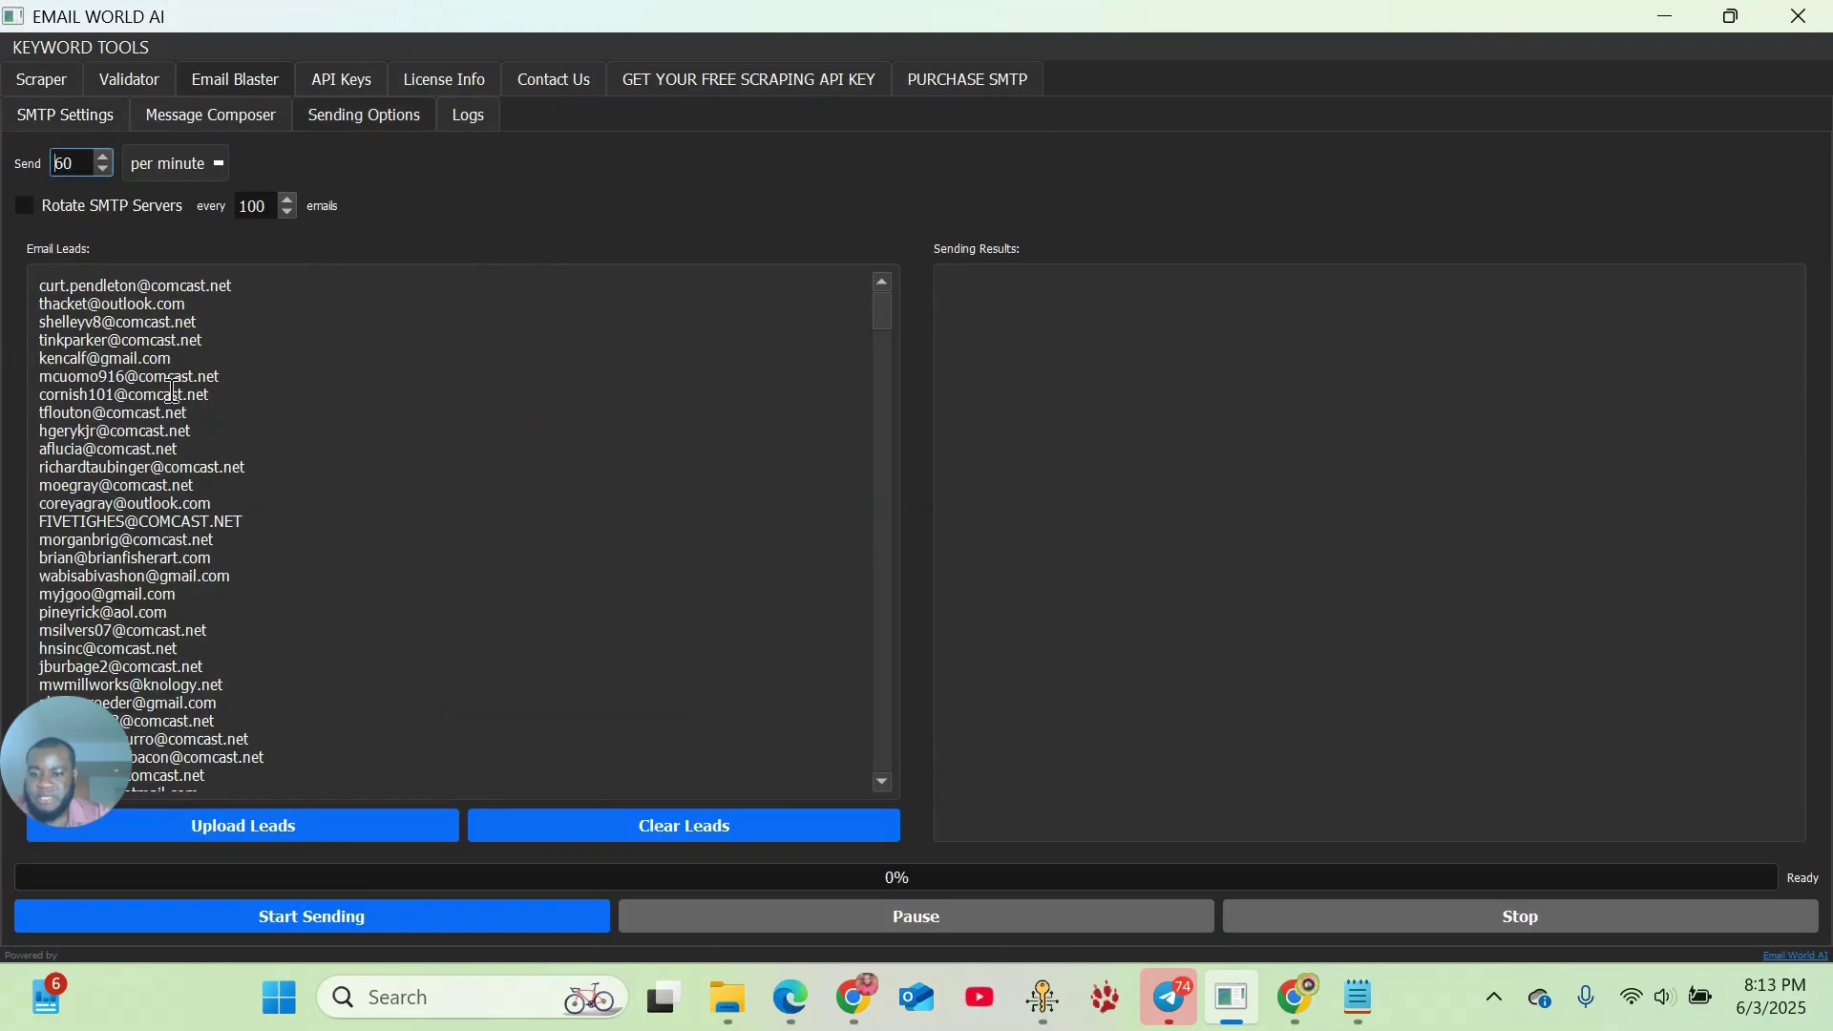
pyautogui.scroll(-15, 171, 390)
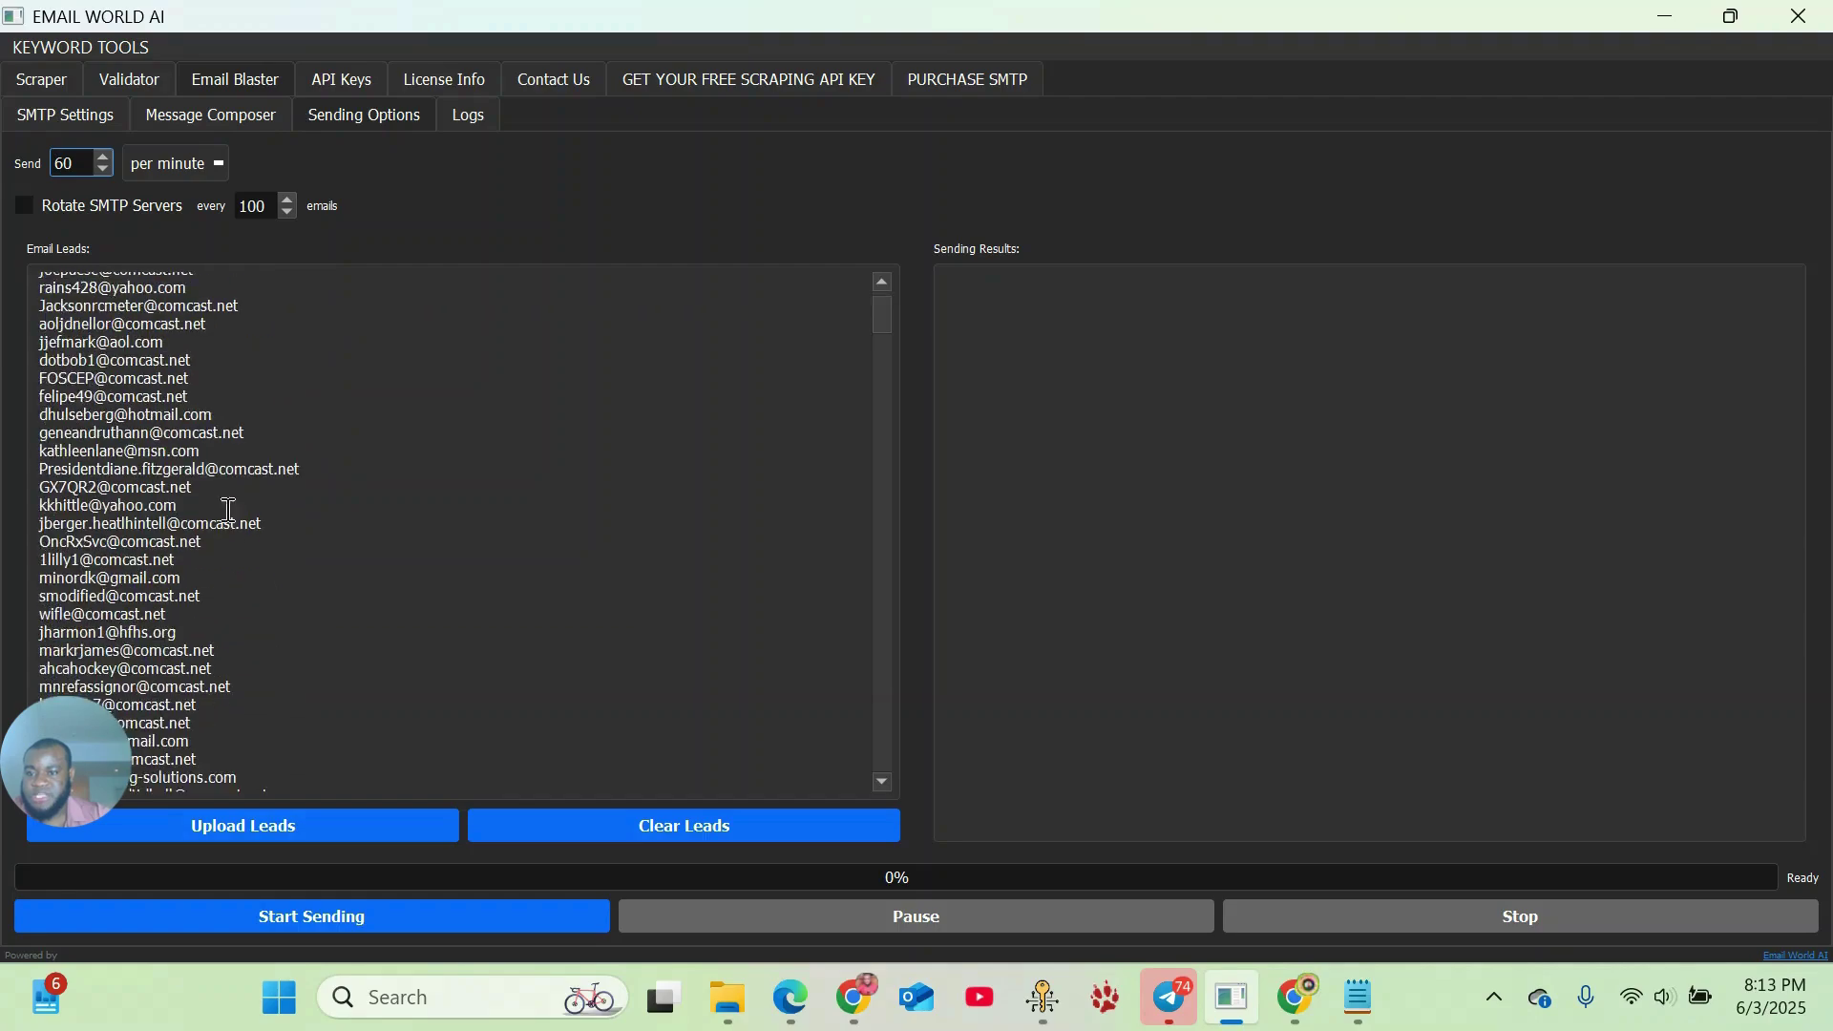
pyautogui.scroll(-15, 229, 510)
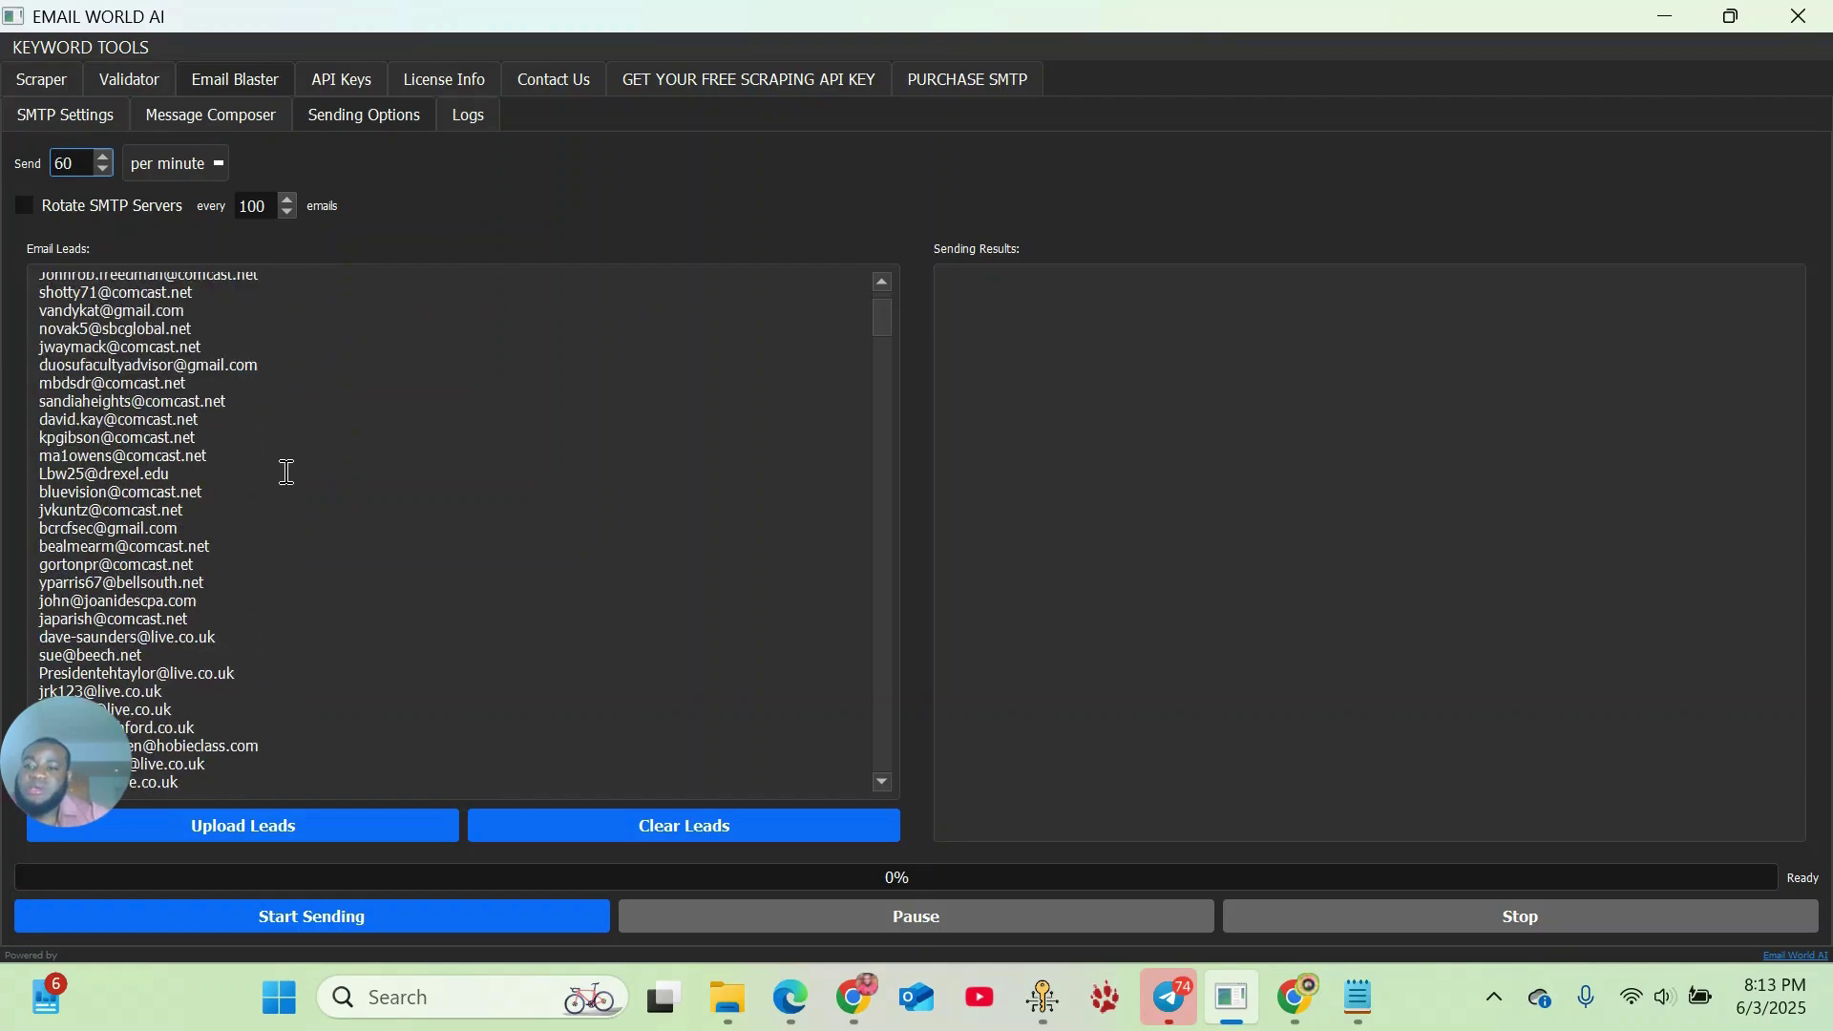
pyautogui.scroll(4, 287, 471)
# - Review the composed message with its attachment, and look further through the lead list in the sending options
pyautogui.click(205, 120)
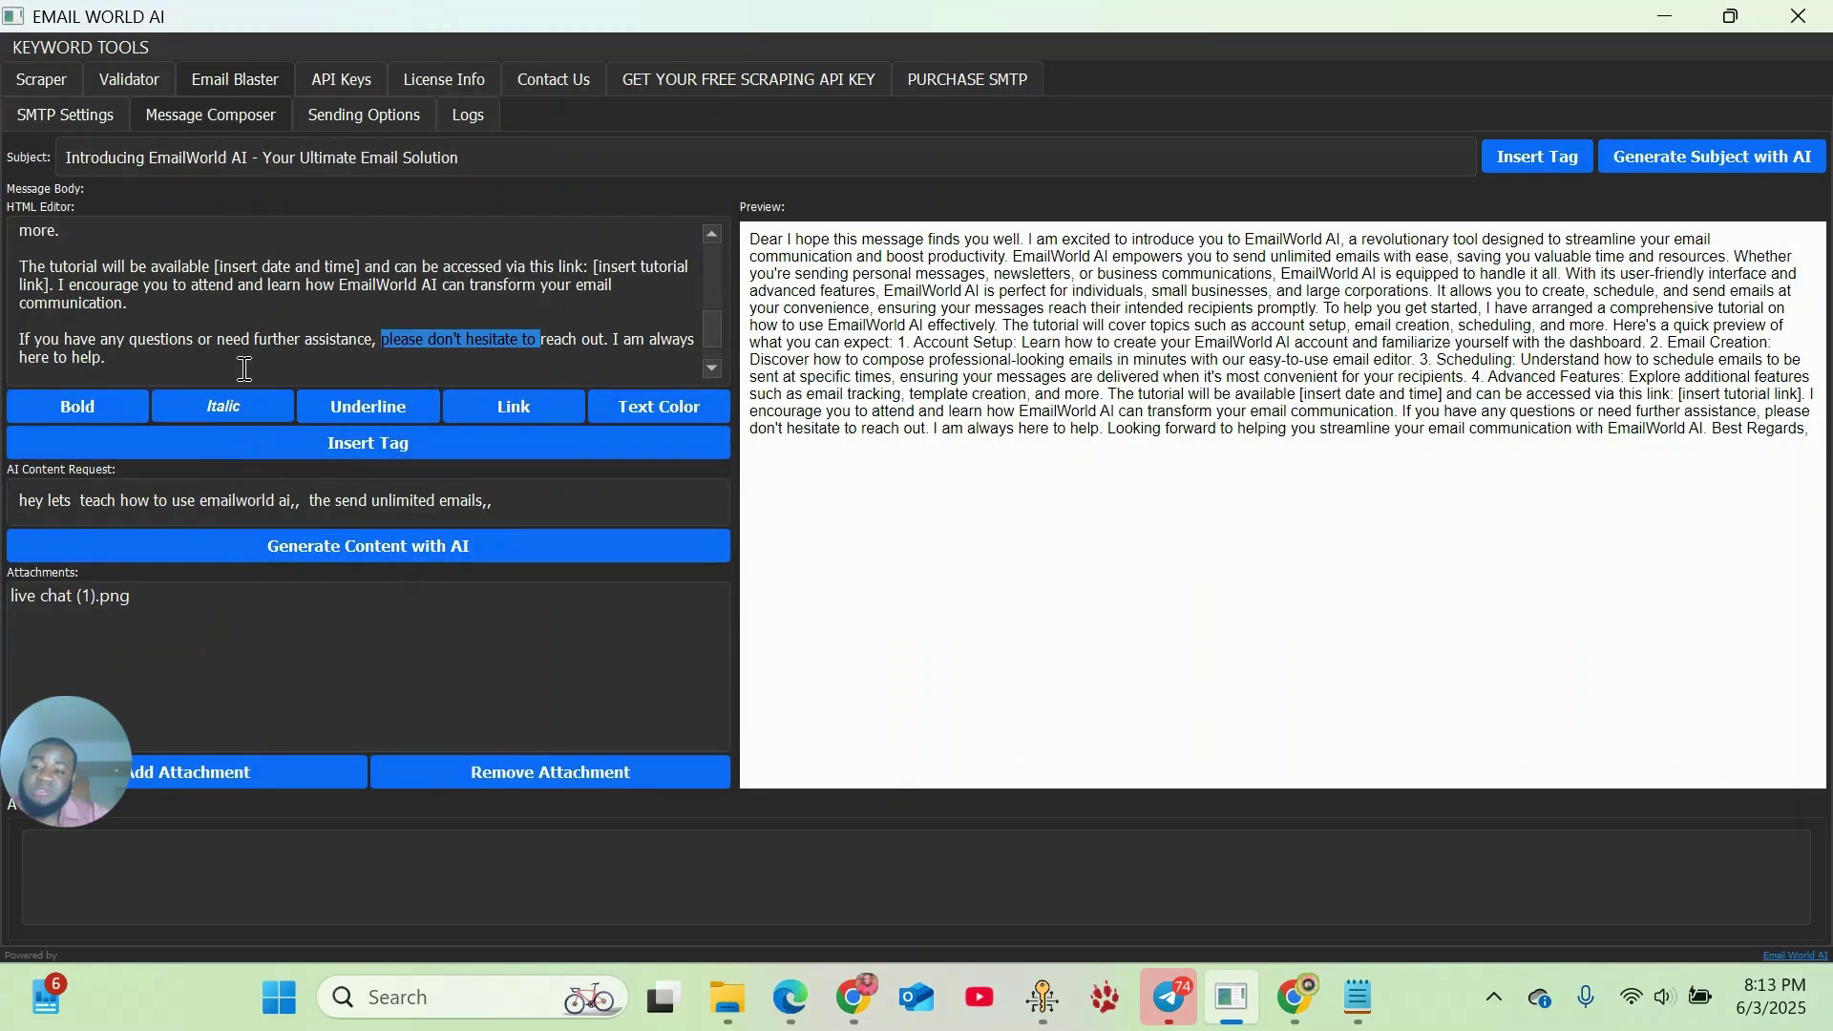
pyautogui.scroll(1, 378, 346)
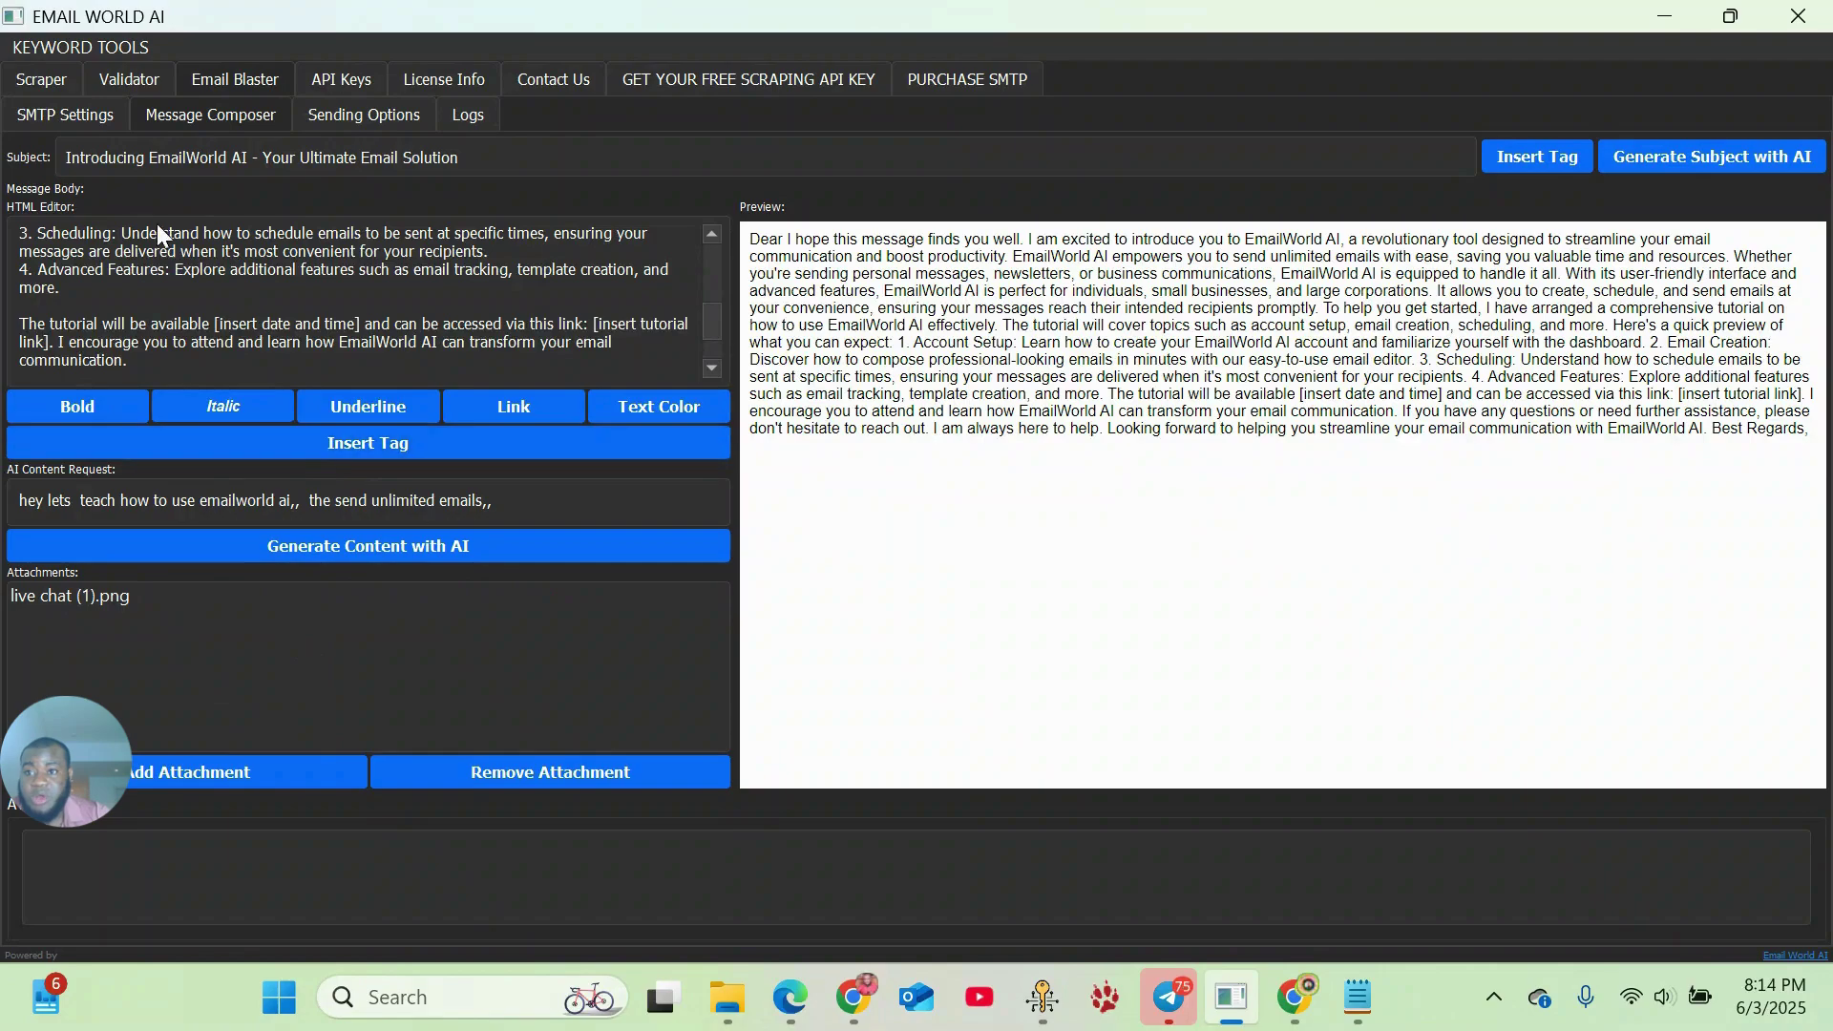
pyautogui.click(364, 115)
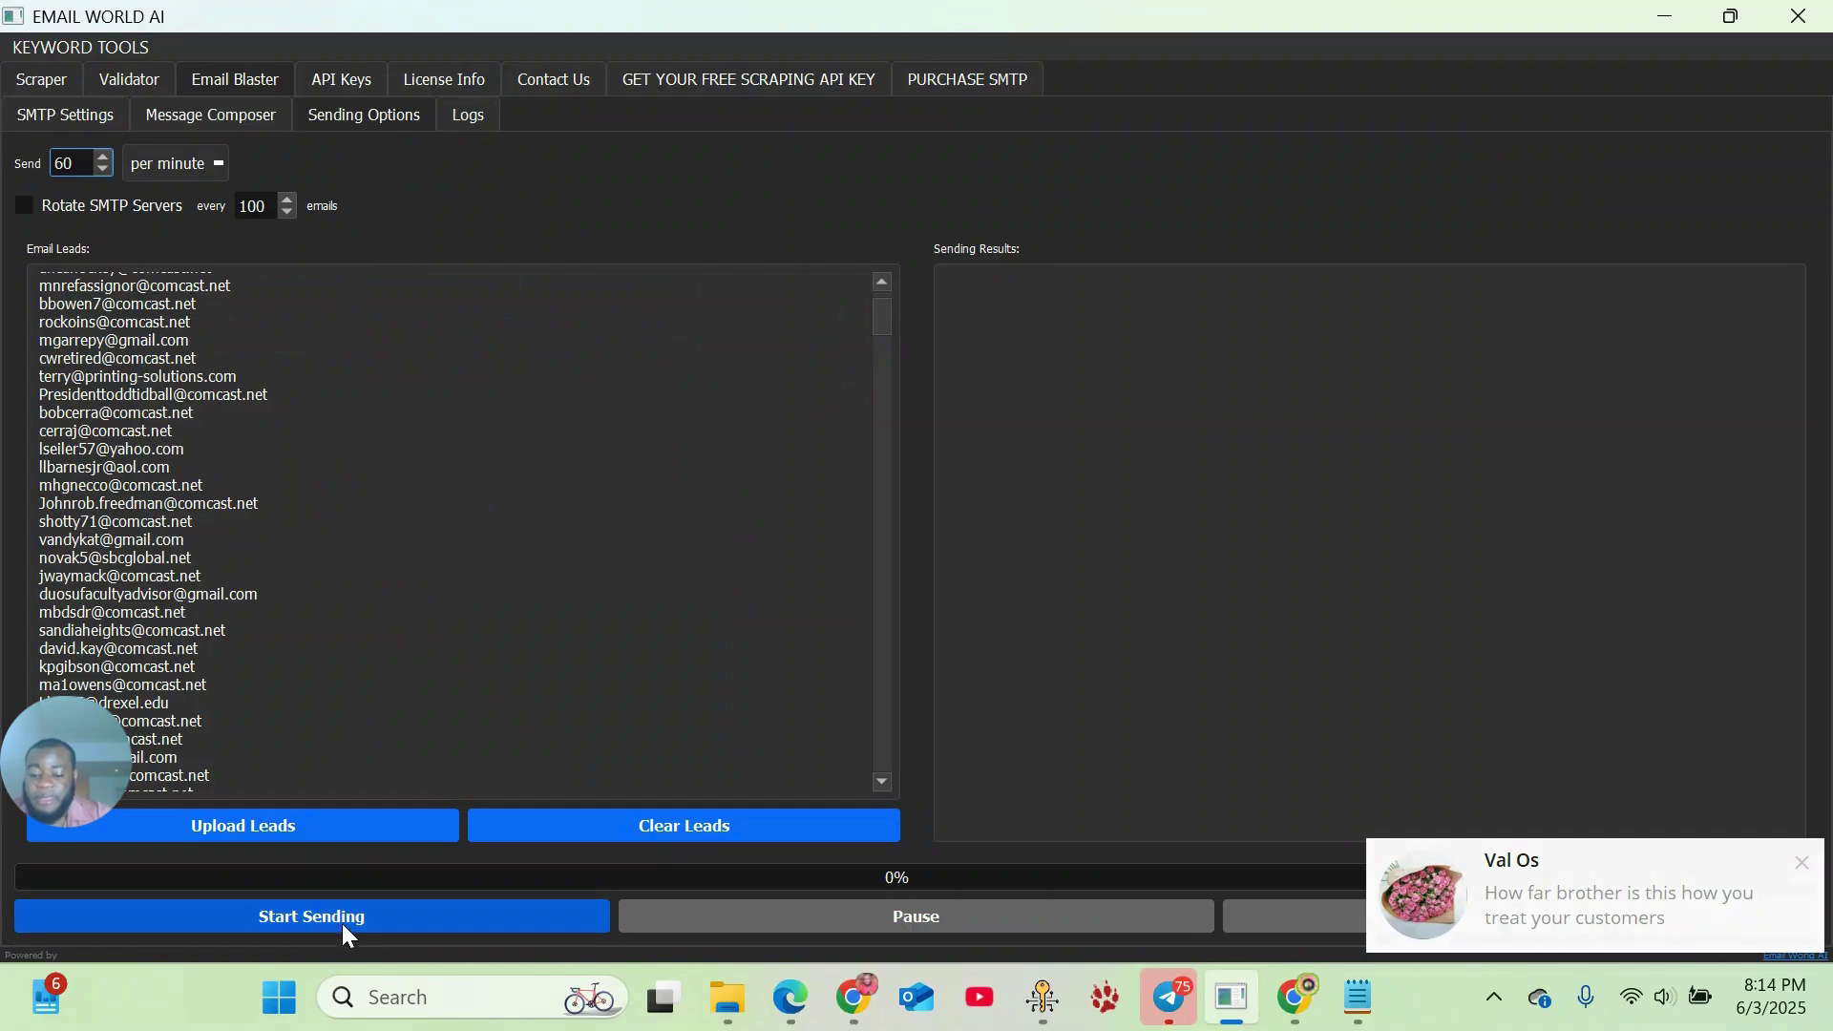
pyautogui.click(1804, 865)
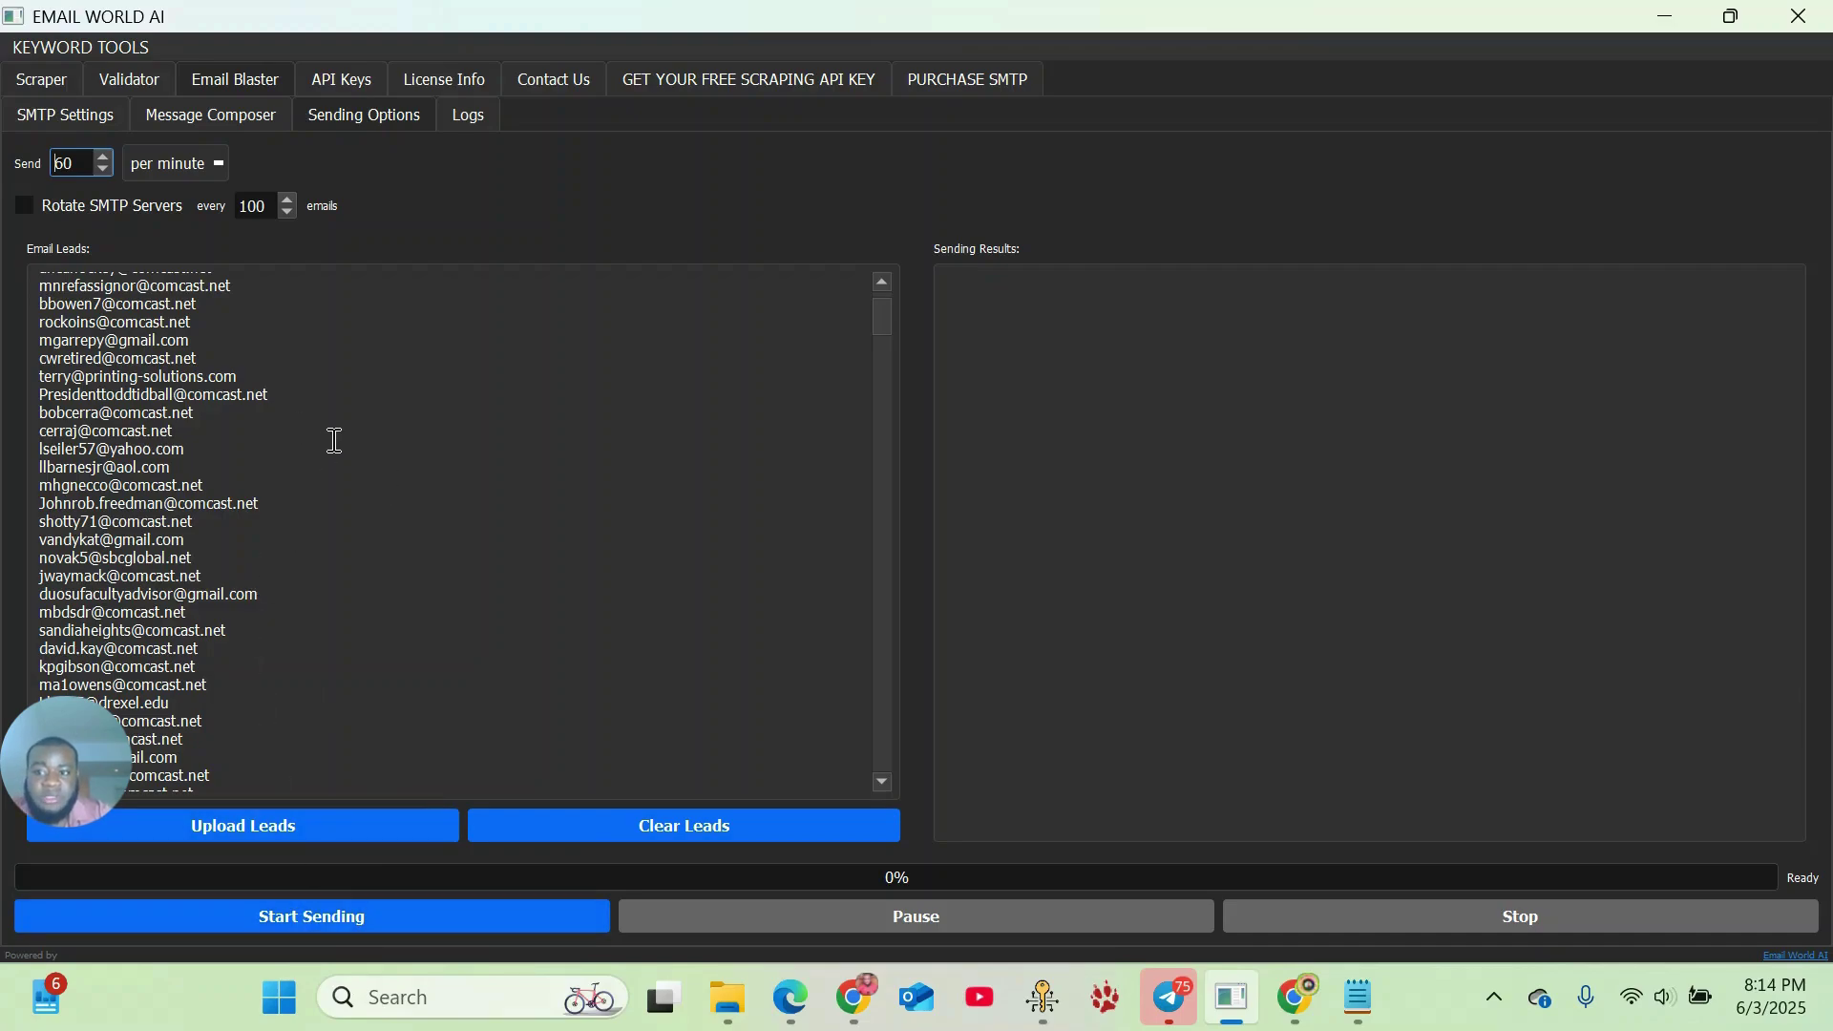
pyautogui.scroll(-10, 195, 480)
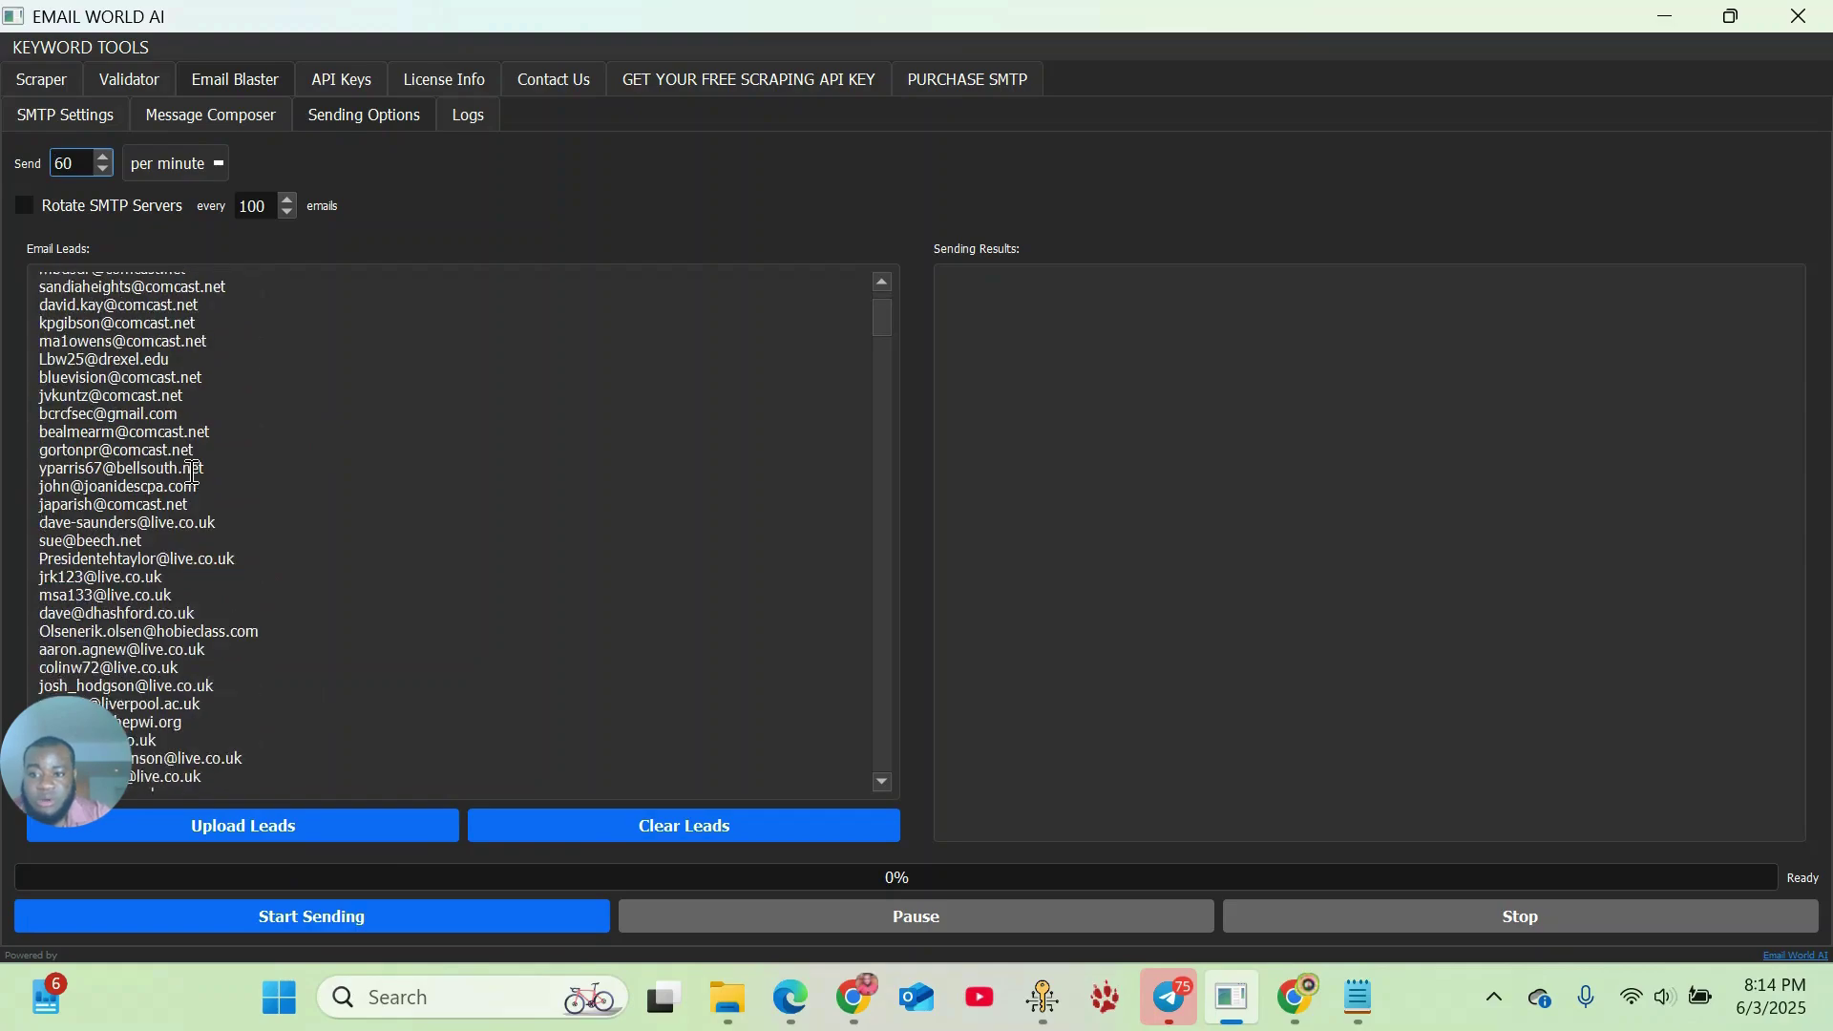
pyautogui.scroll(-5, 195, 479)
pyautogui.scroll(3, 195, 479)
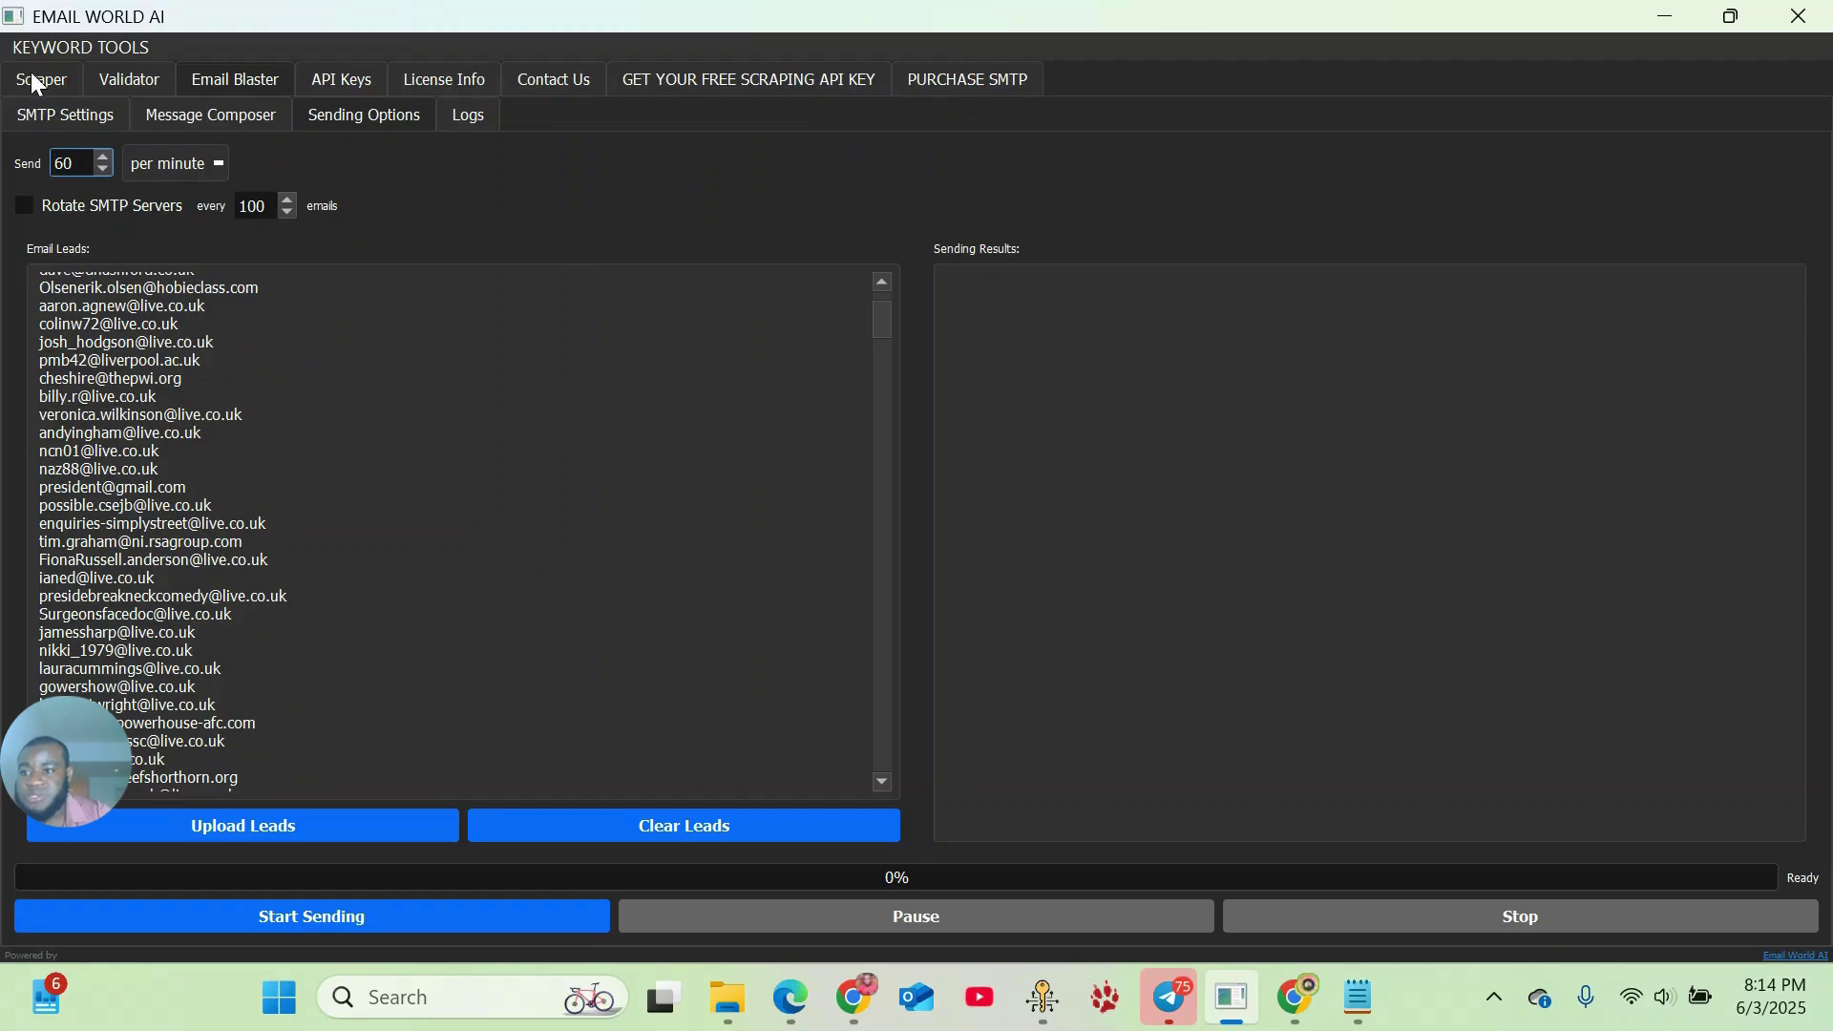
pyautogui.scroll(-10, 202, 432)
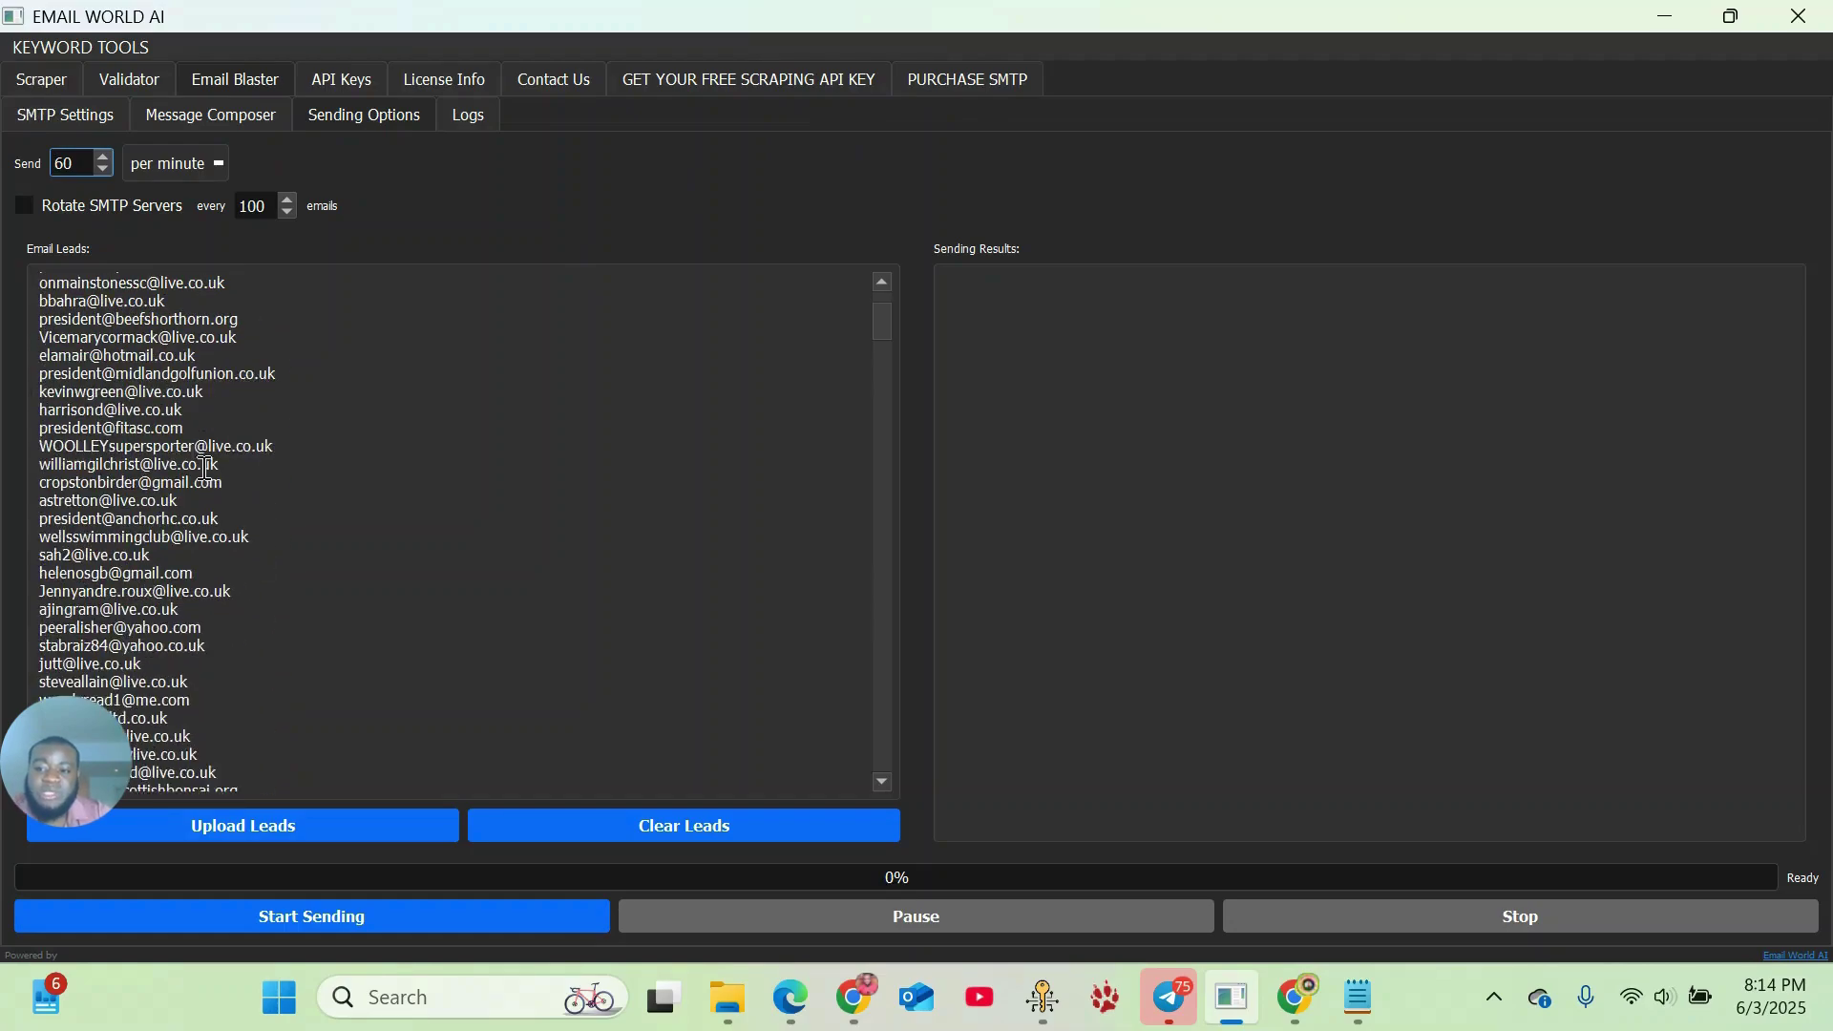
# - Clear the current email leads and upload the text file "4k top positions in the companies leads" instead
pyautogui.scroll(-8, 204, 468)
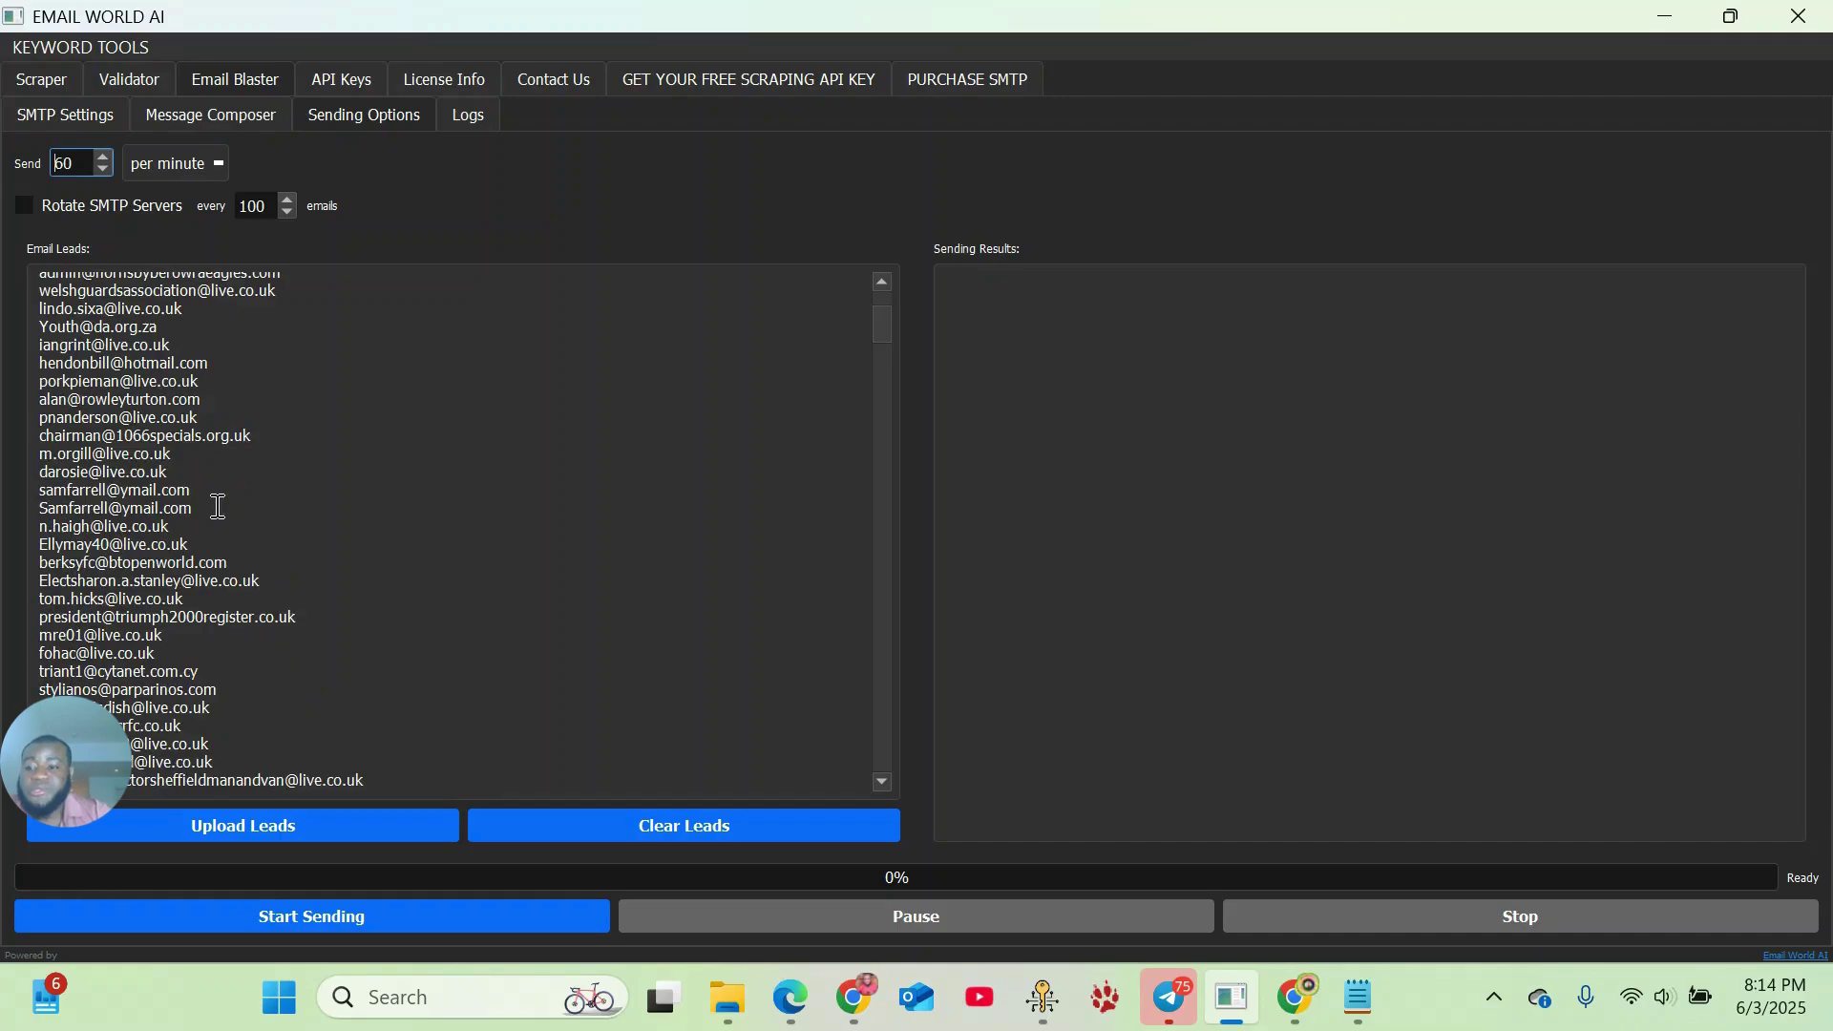
pyautogui.scroll(5, 219, 508)
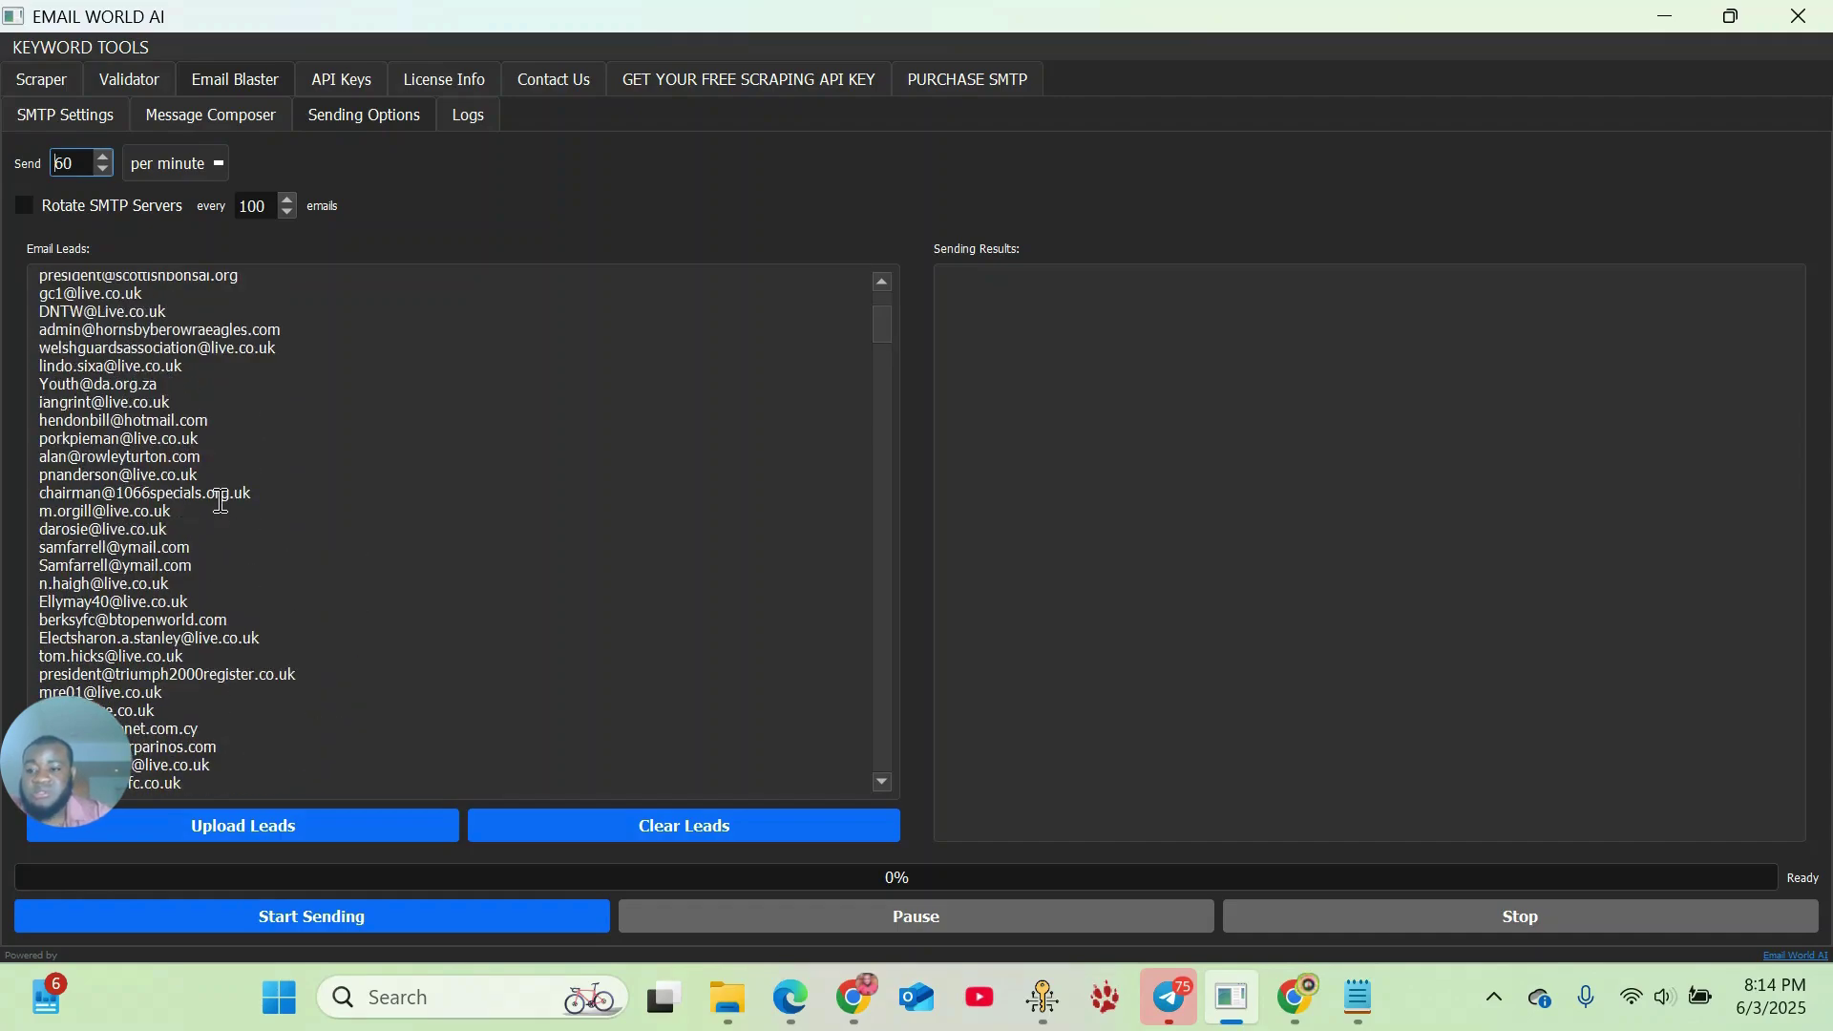
pyautogui.scroll(-8, 220, 501)
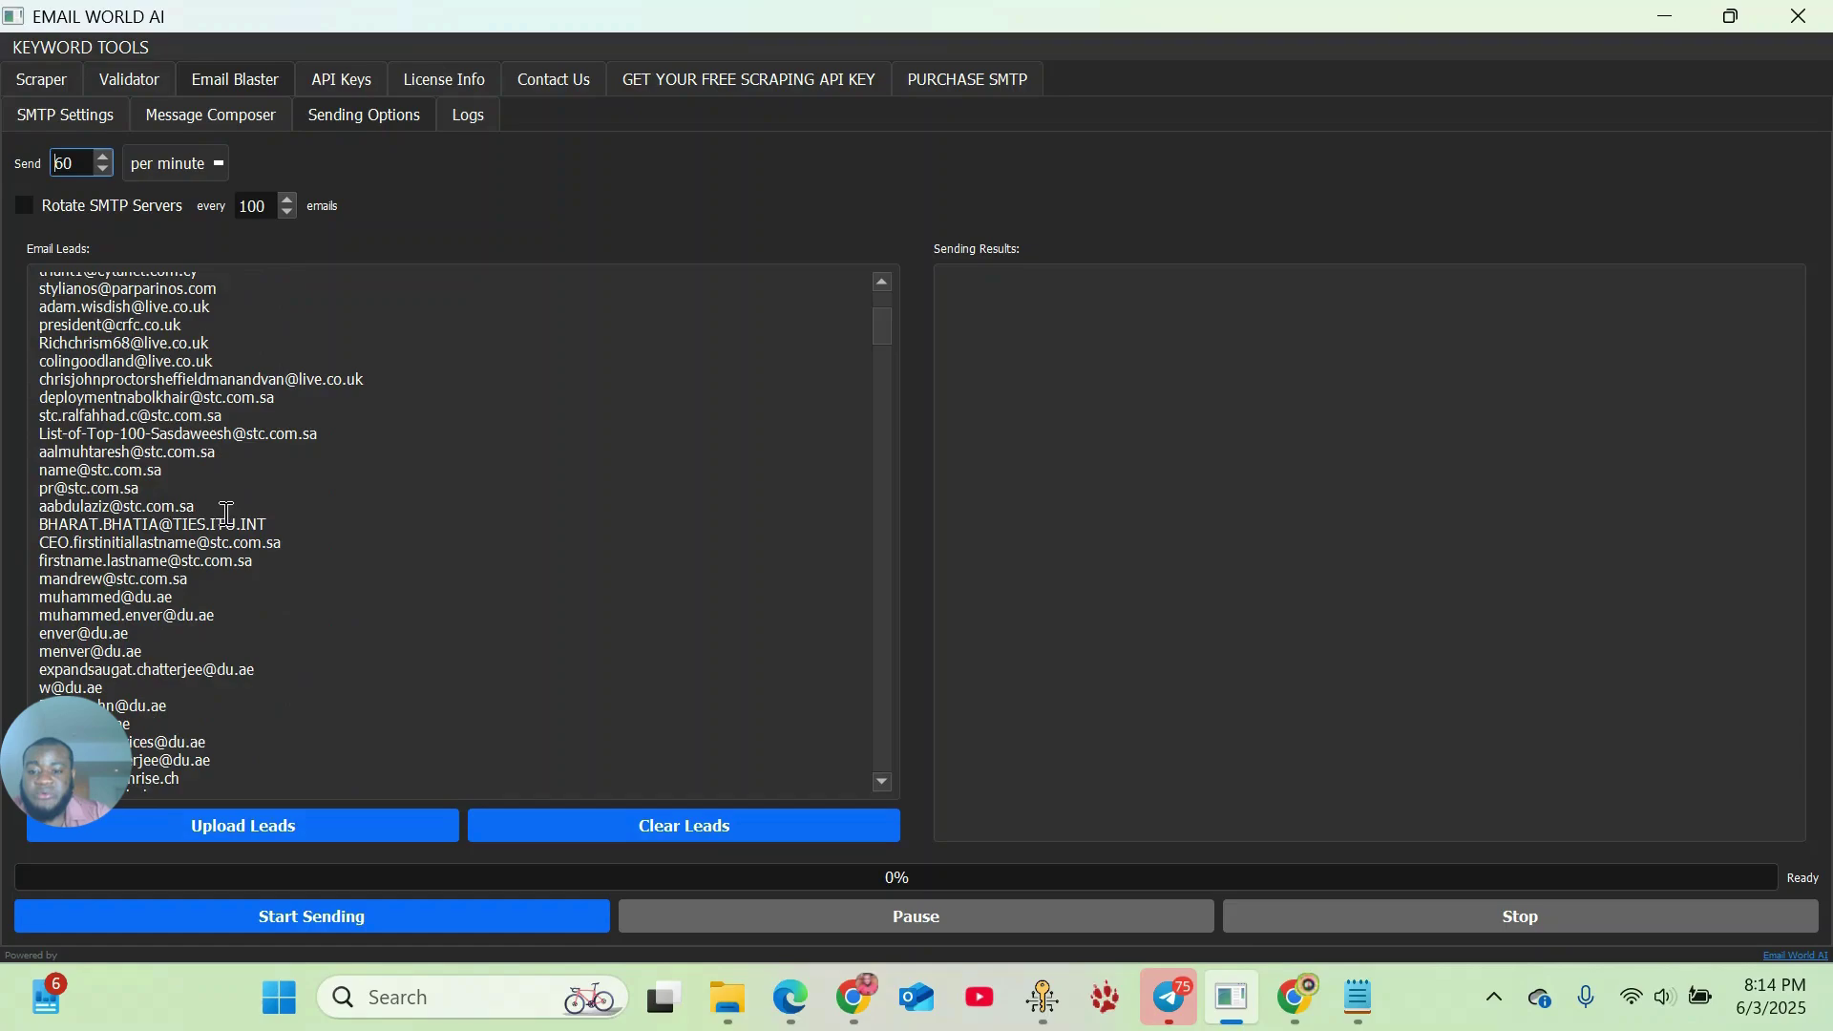
pyautogui.scroll(-5, 388, 532)
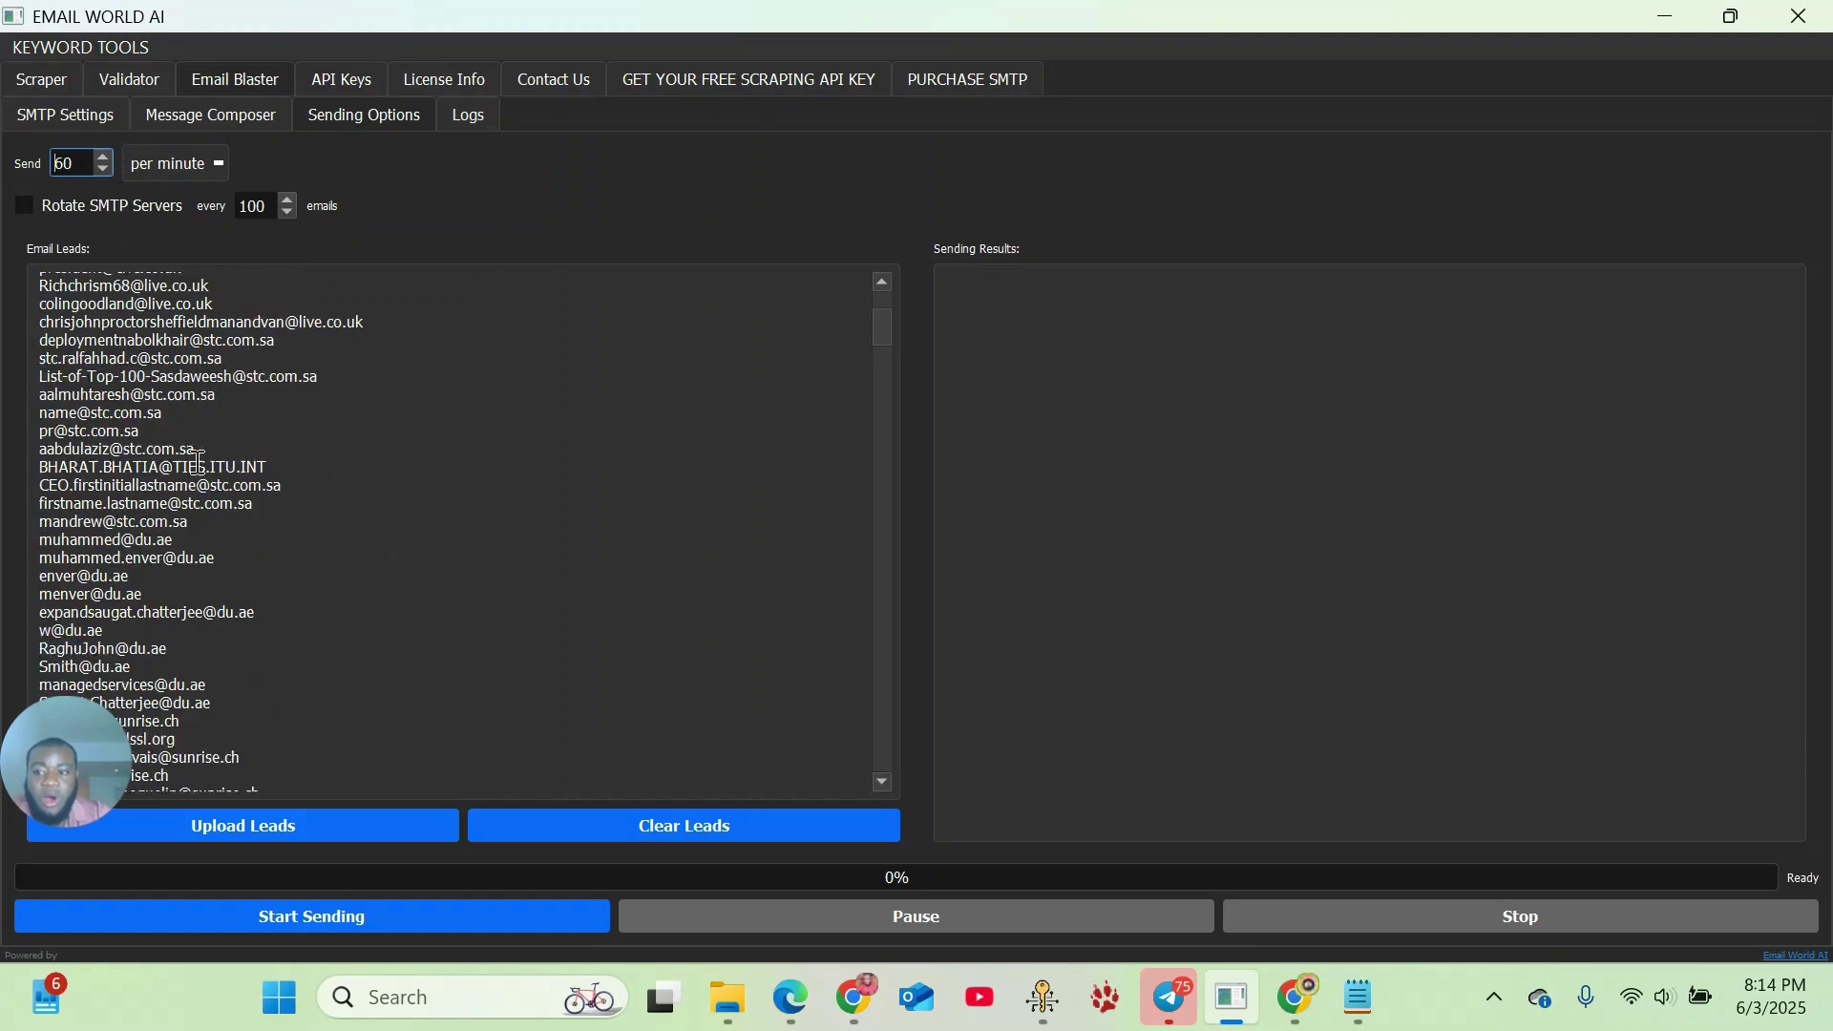
pyautogui.scroll(1, 181, 501)
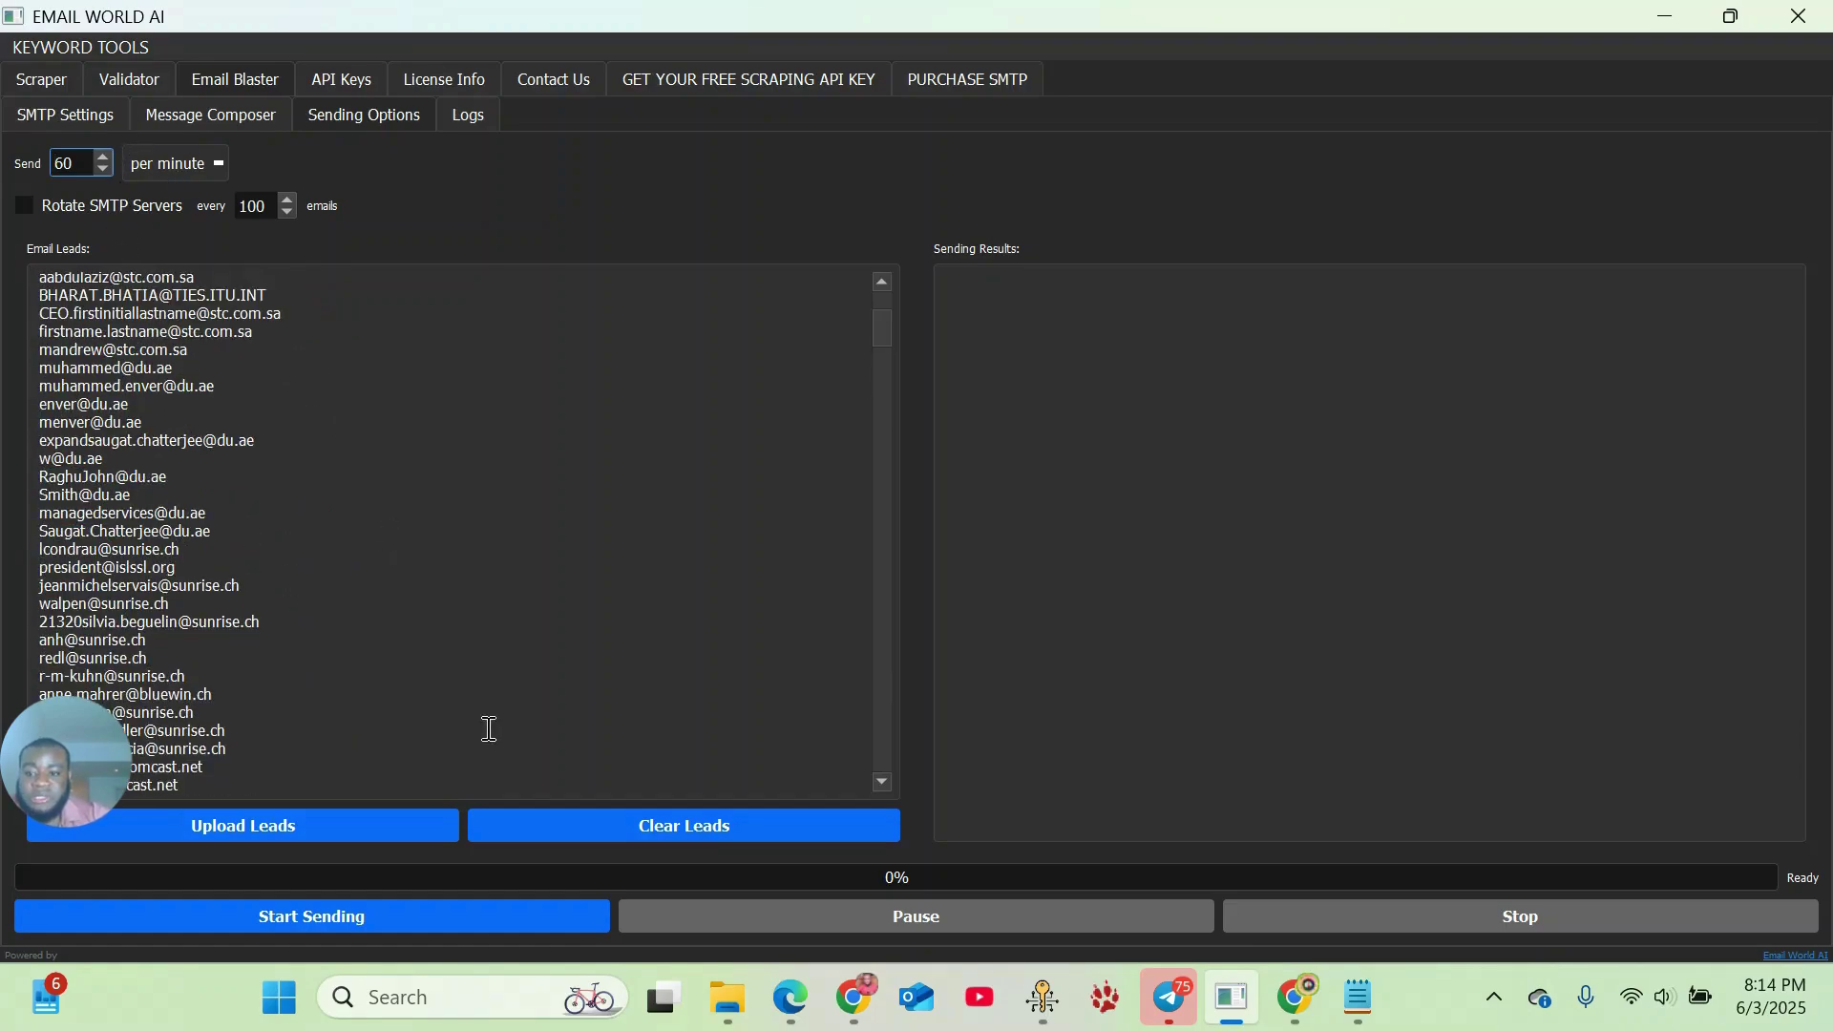
pyautogui.click(653, 827)
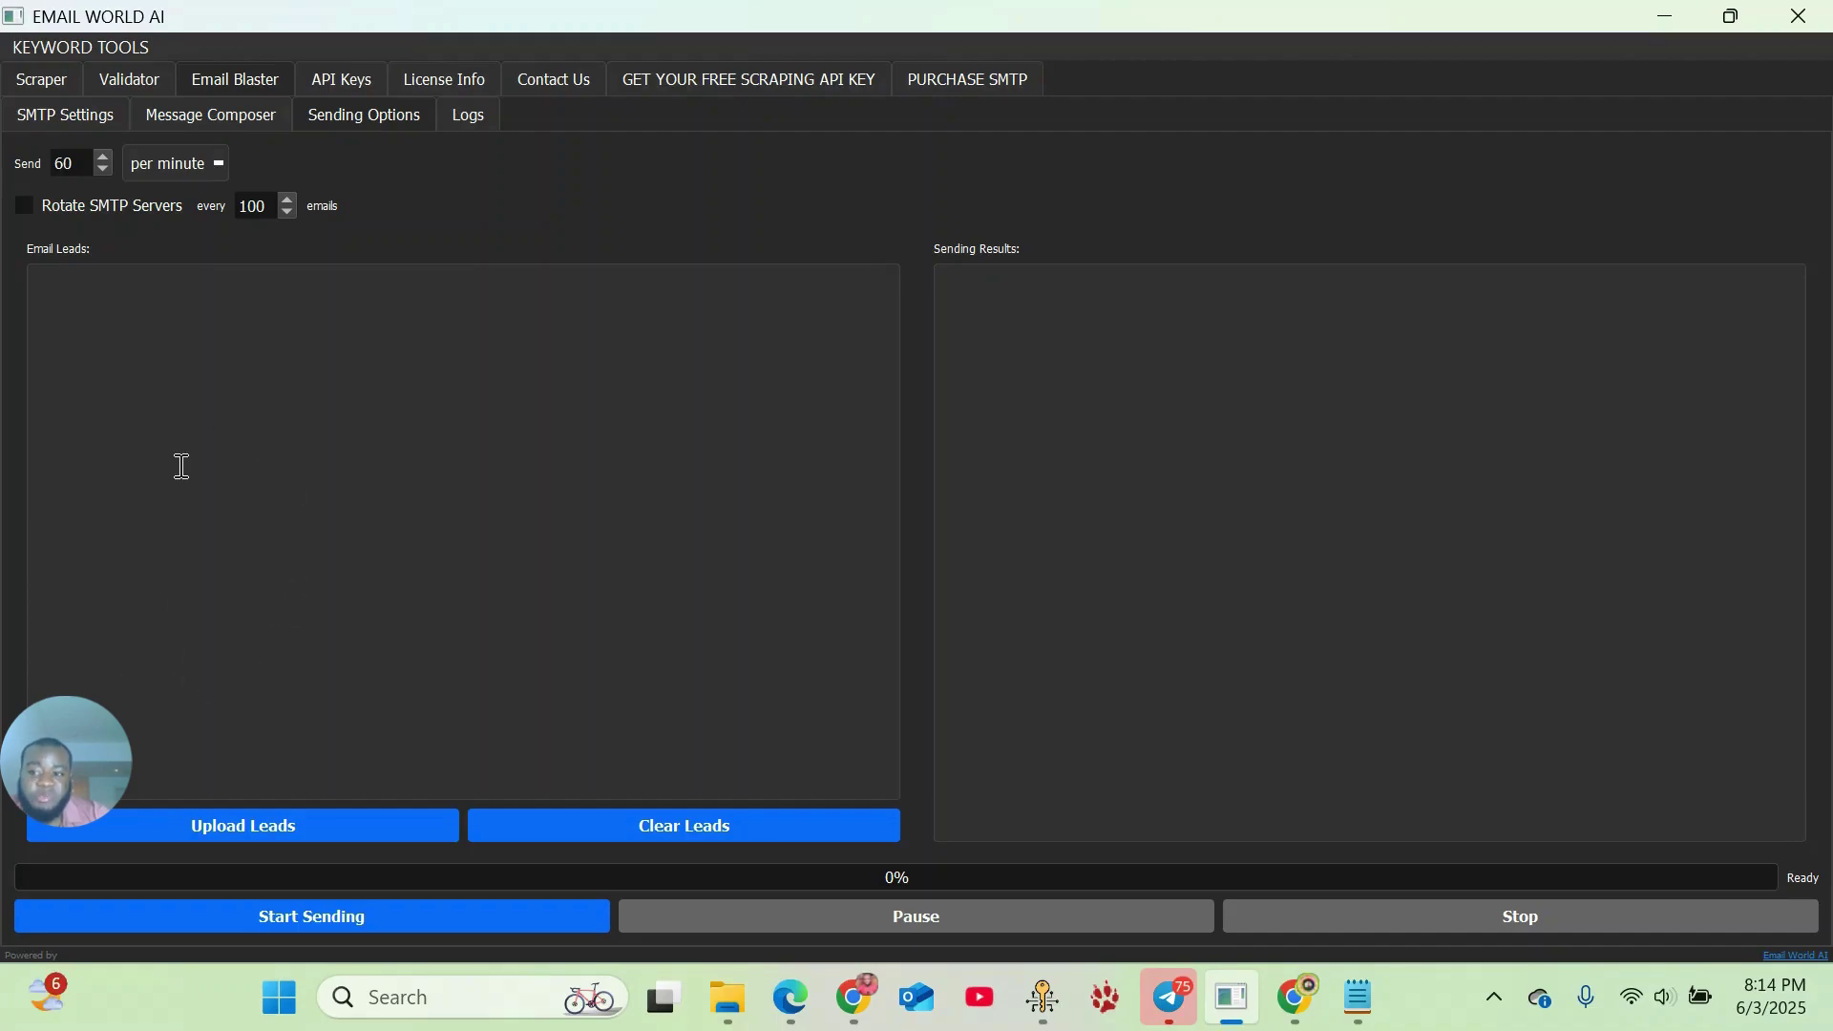
pyautogui.click(255, 837)
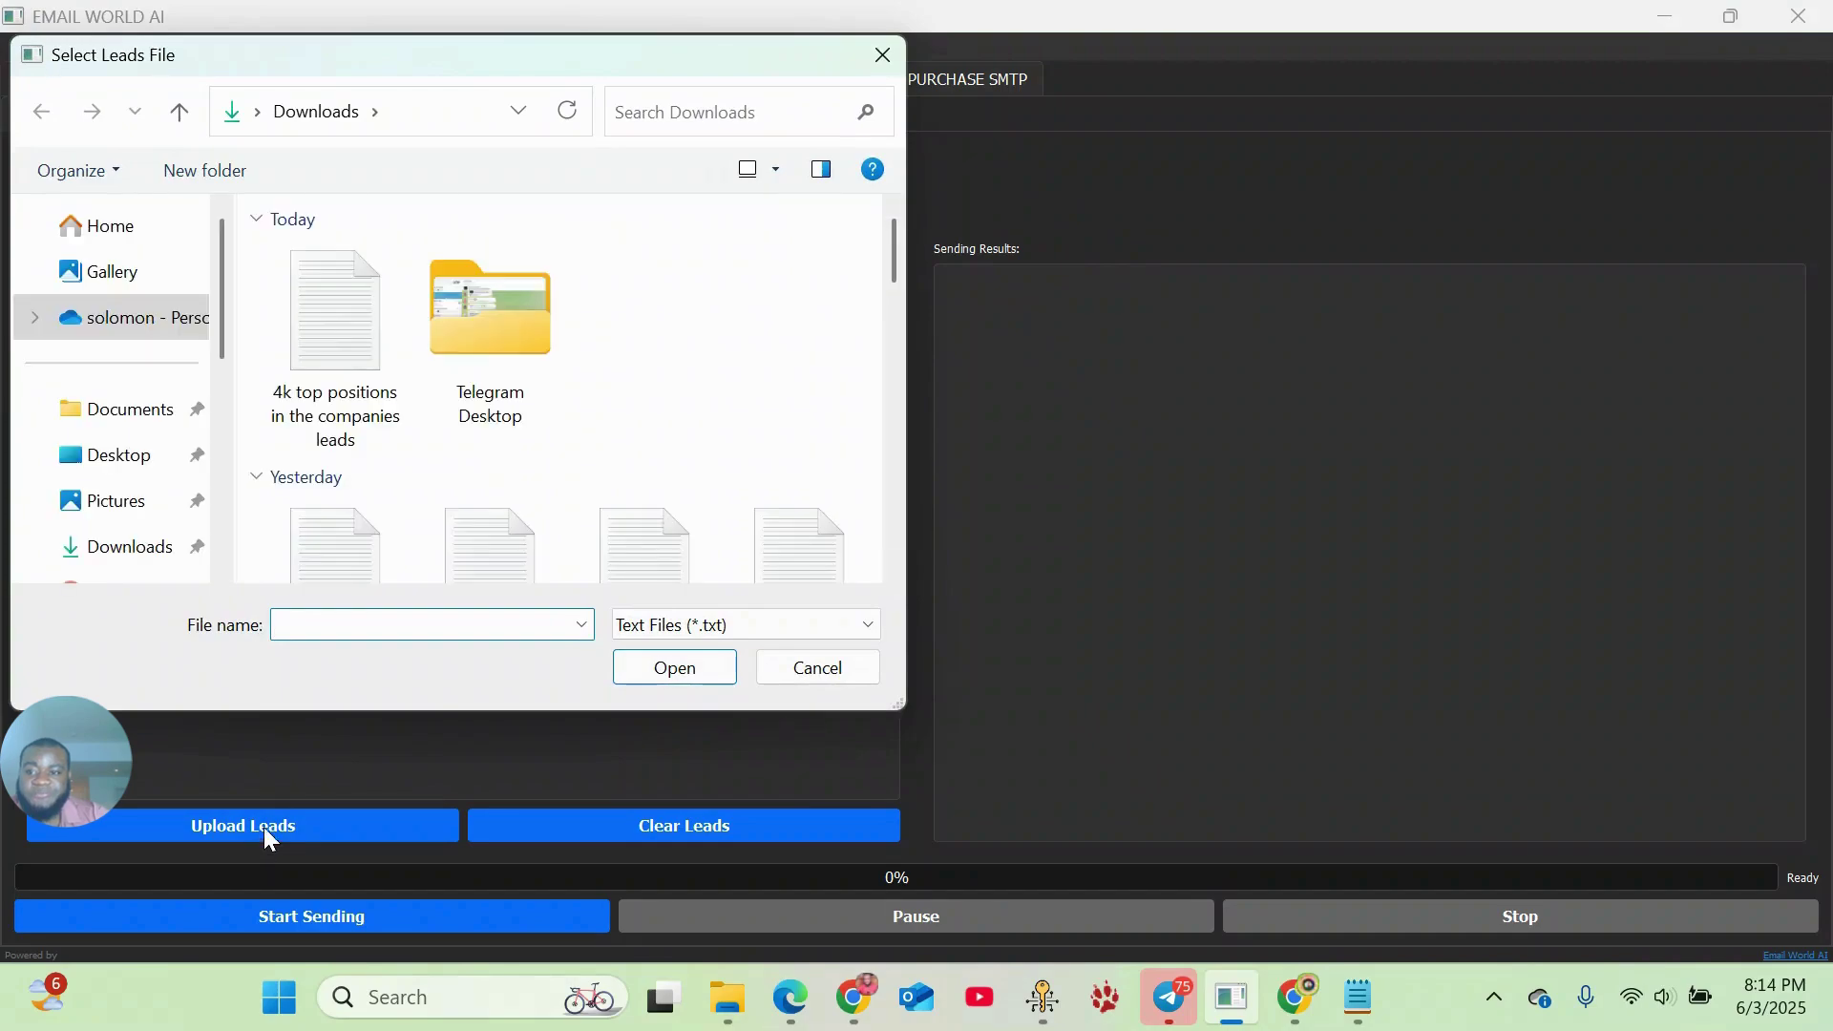
pyautogui.click(344, 325)
pyautogui.click(660, 667)
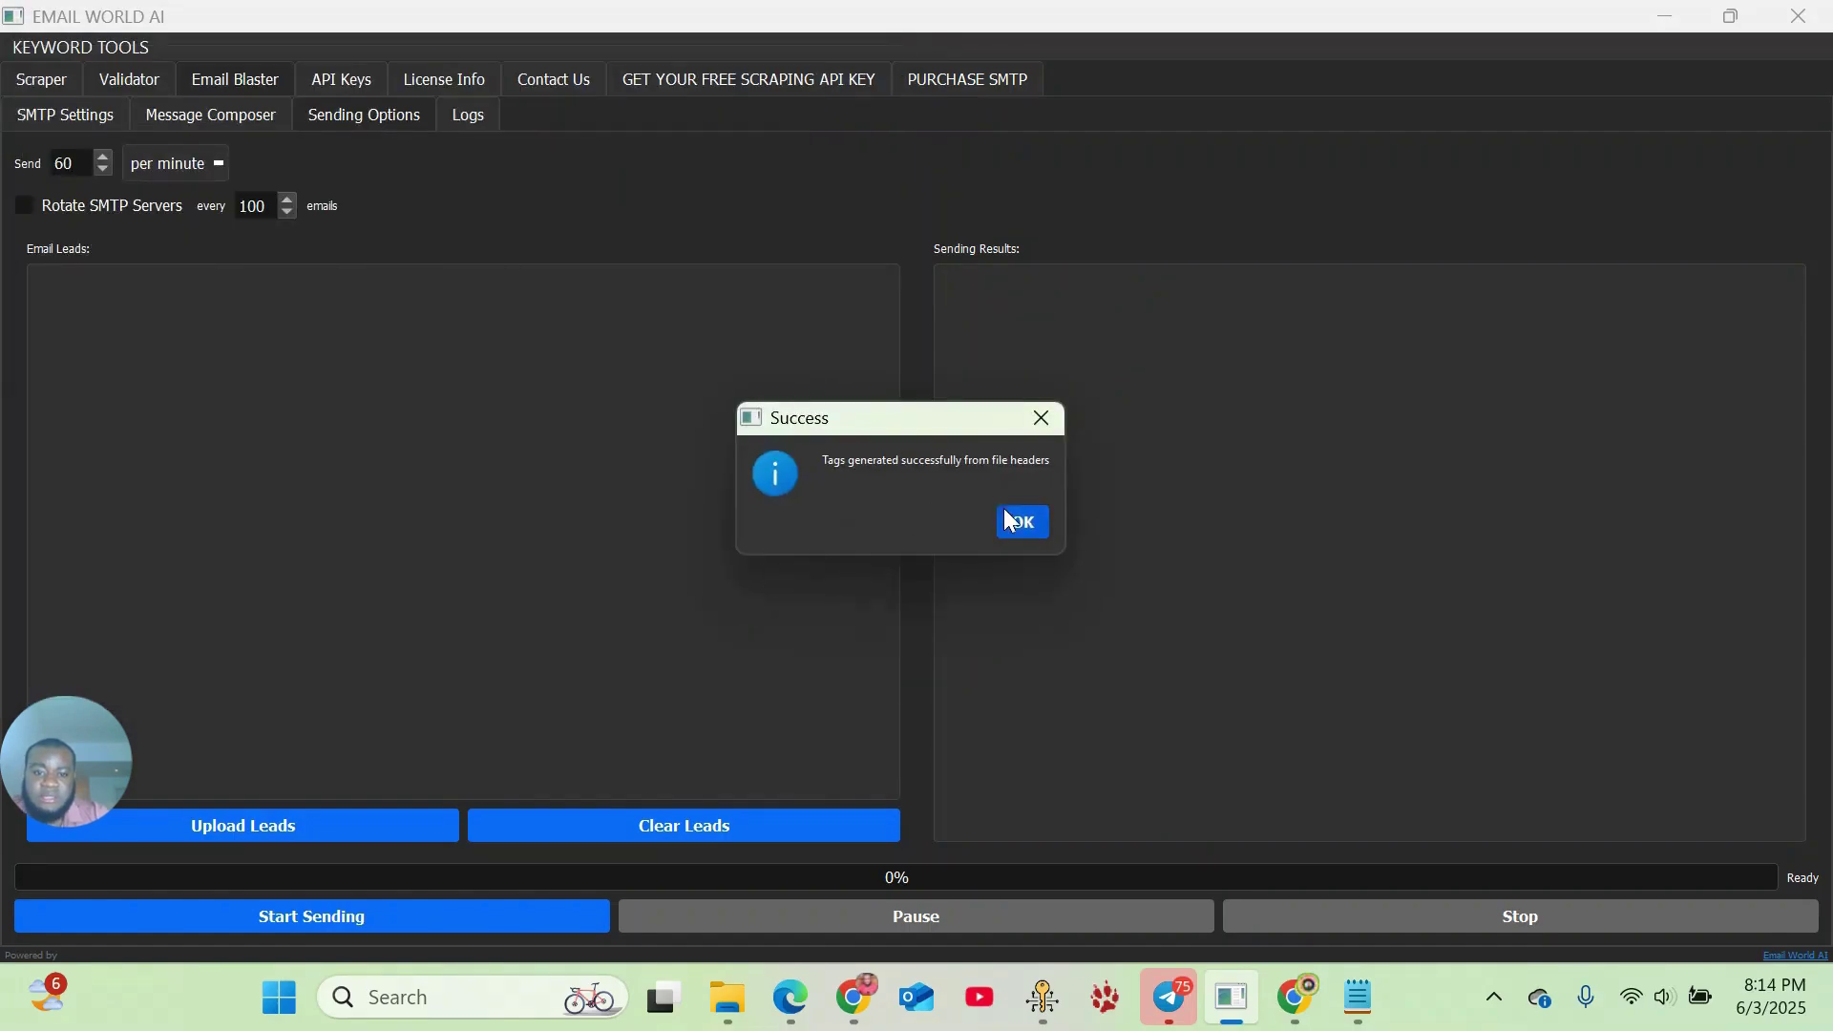
pyautogui.click(1014, 523)
# - Look through the uploaded email leads and check the saved SMTP servers in the SMTP settings
pyautogui.scroll(-6, 179, 551)
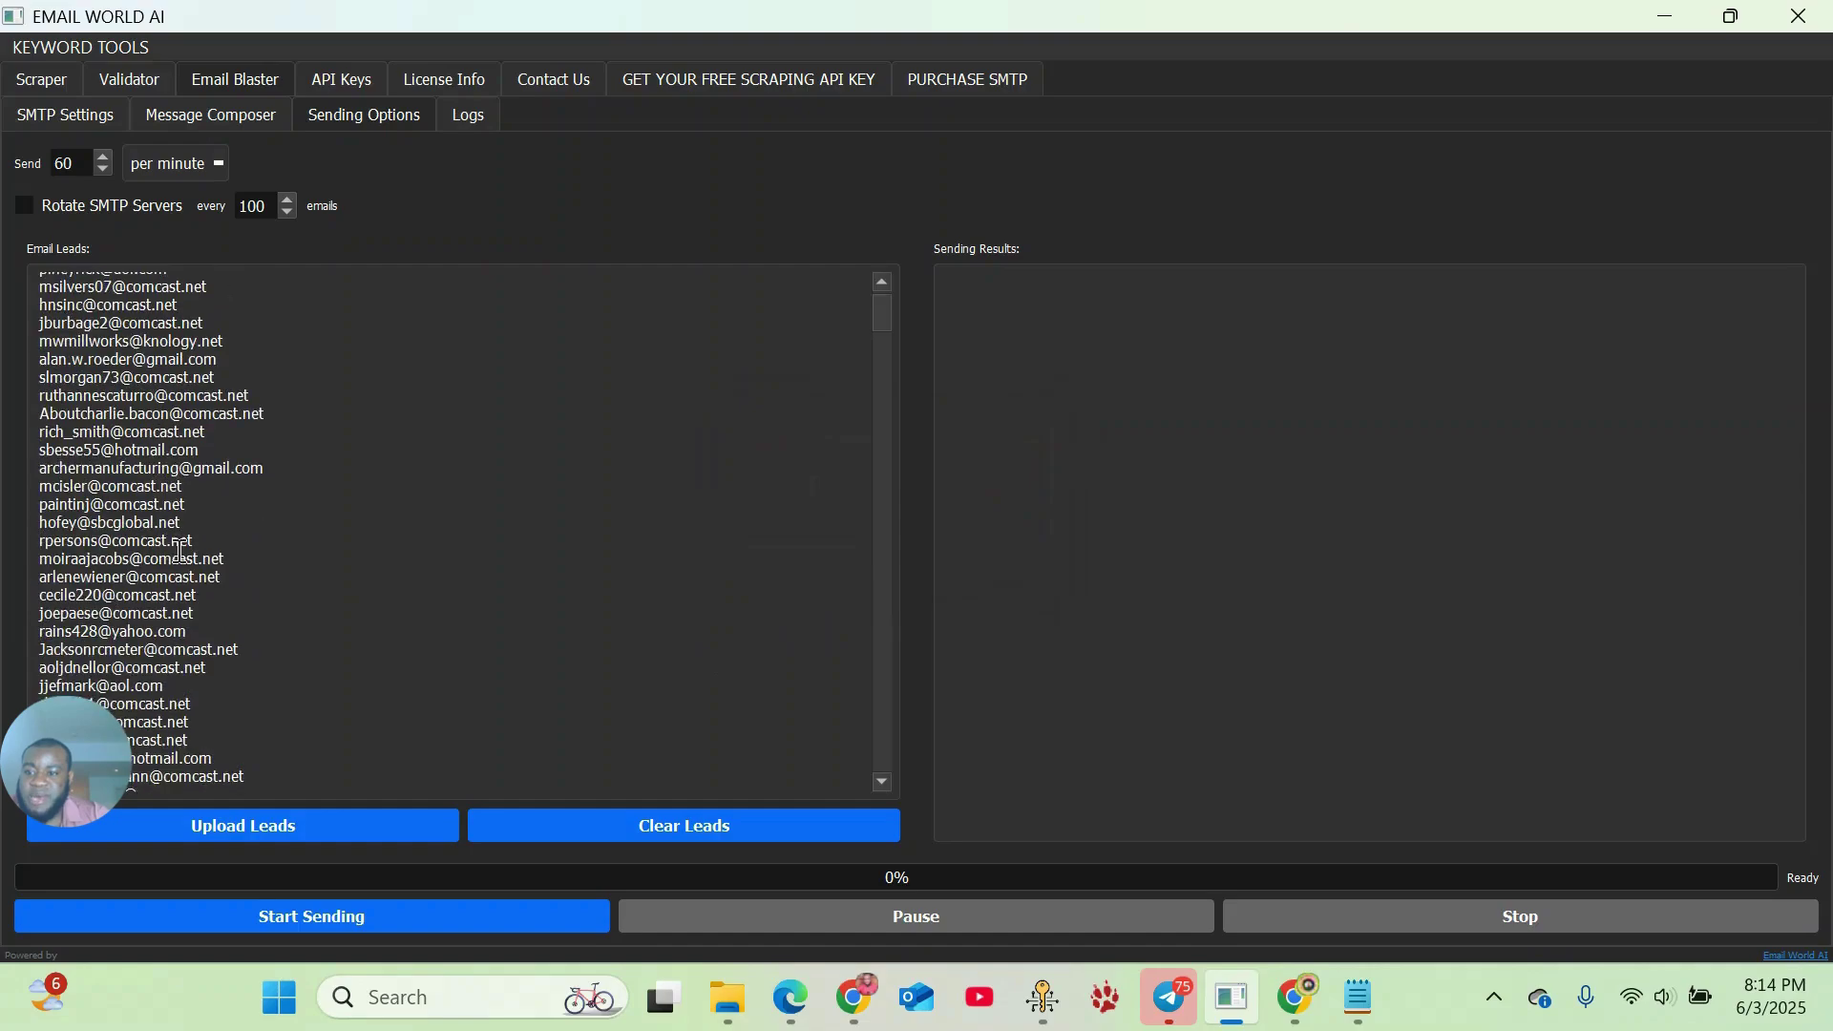
pyautogui.scroll(6, 180, 551)
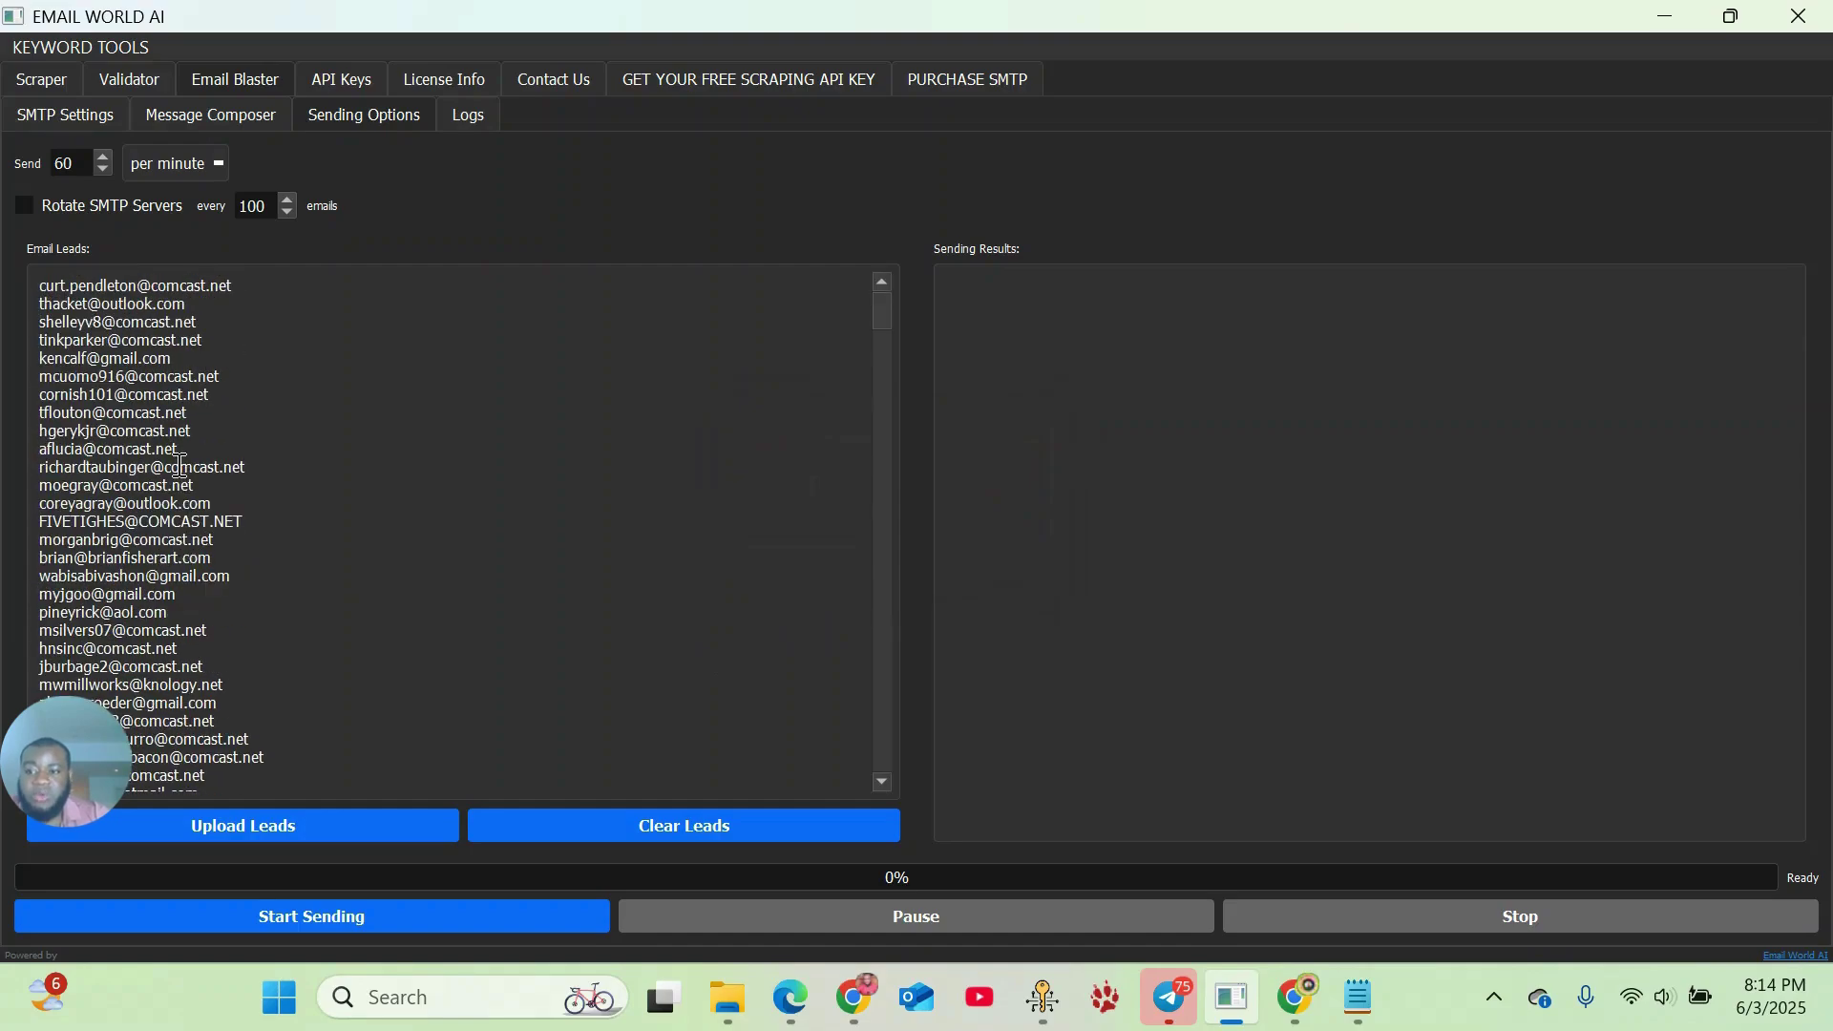
pyautogui.scroll(-3, 321, 487)
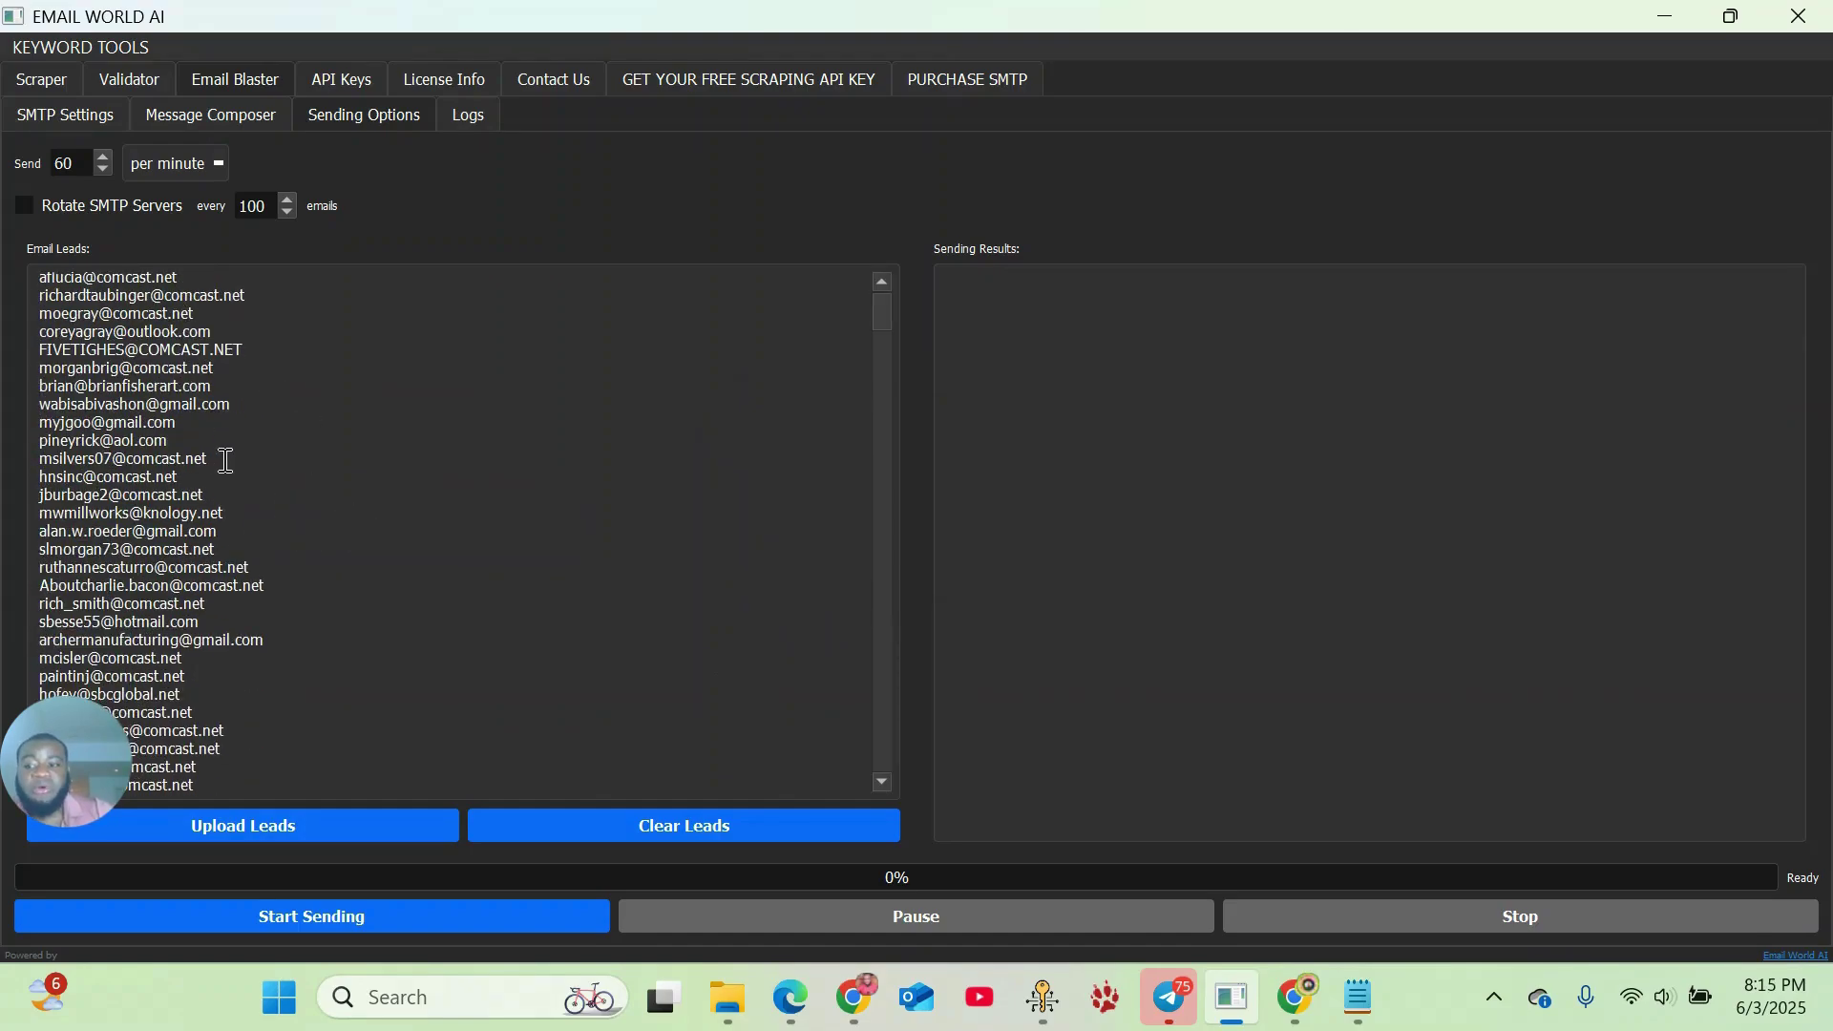
pyautogui.scroll(-18, 237, 582)
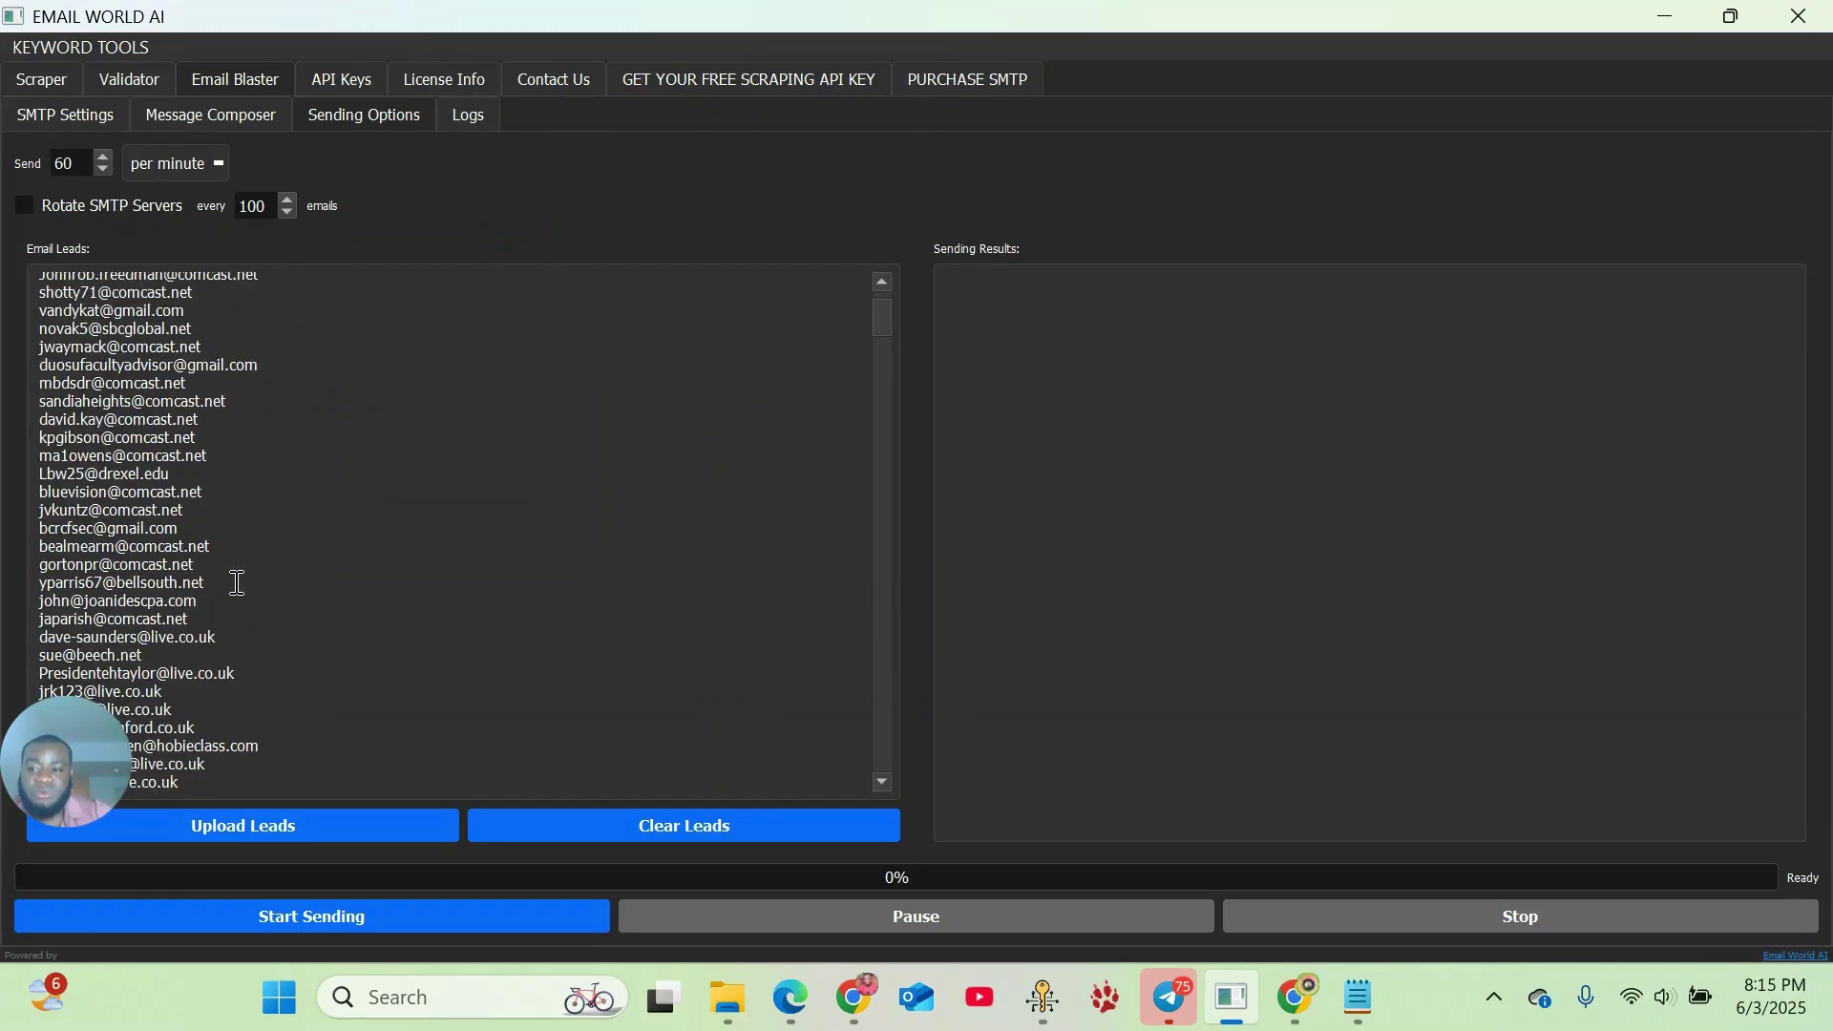
pyautogui.scroll(-5, 236, 582)
pyautogui.scroll(7, 237, 582)
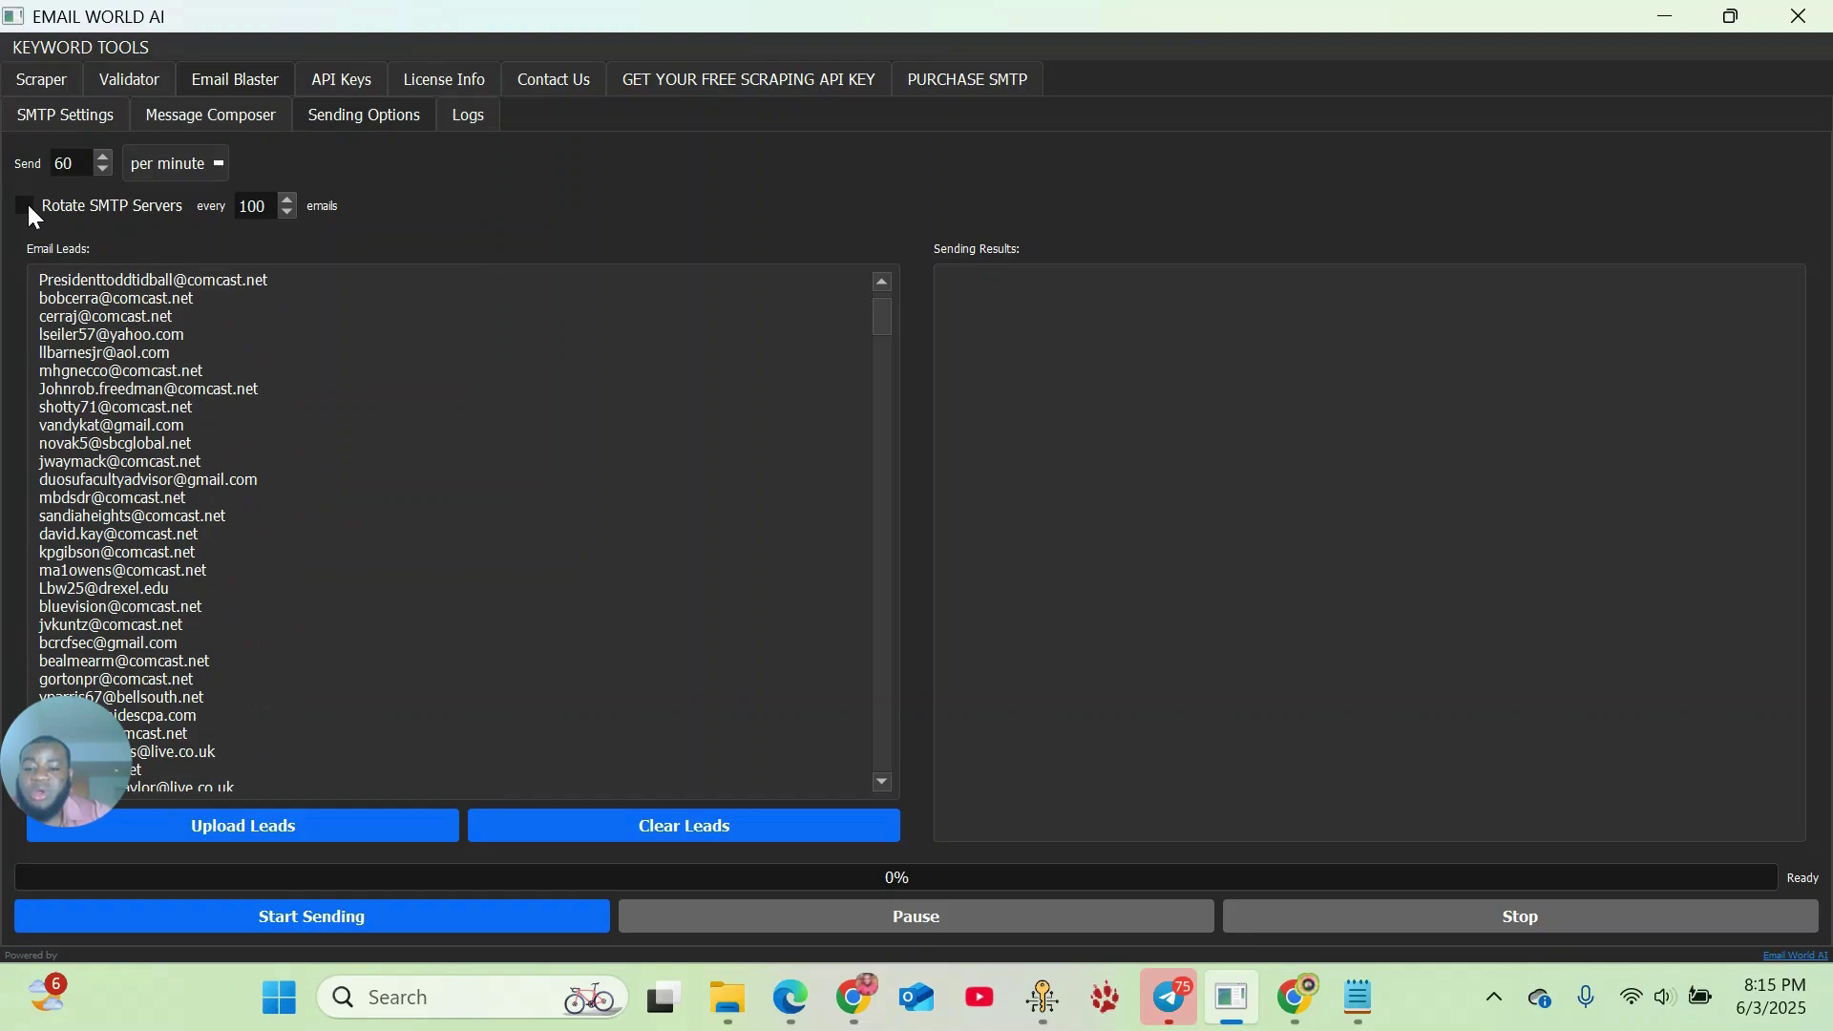
pyautogui.click(88, 120)
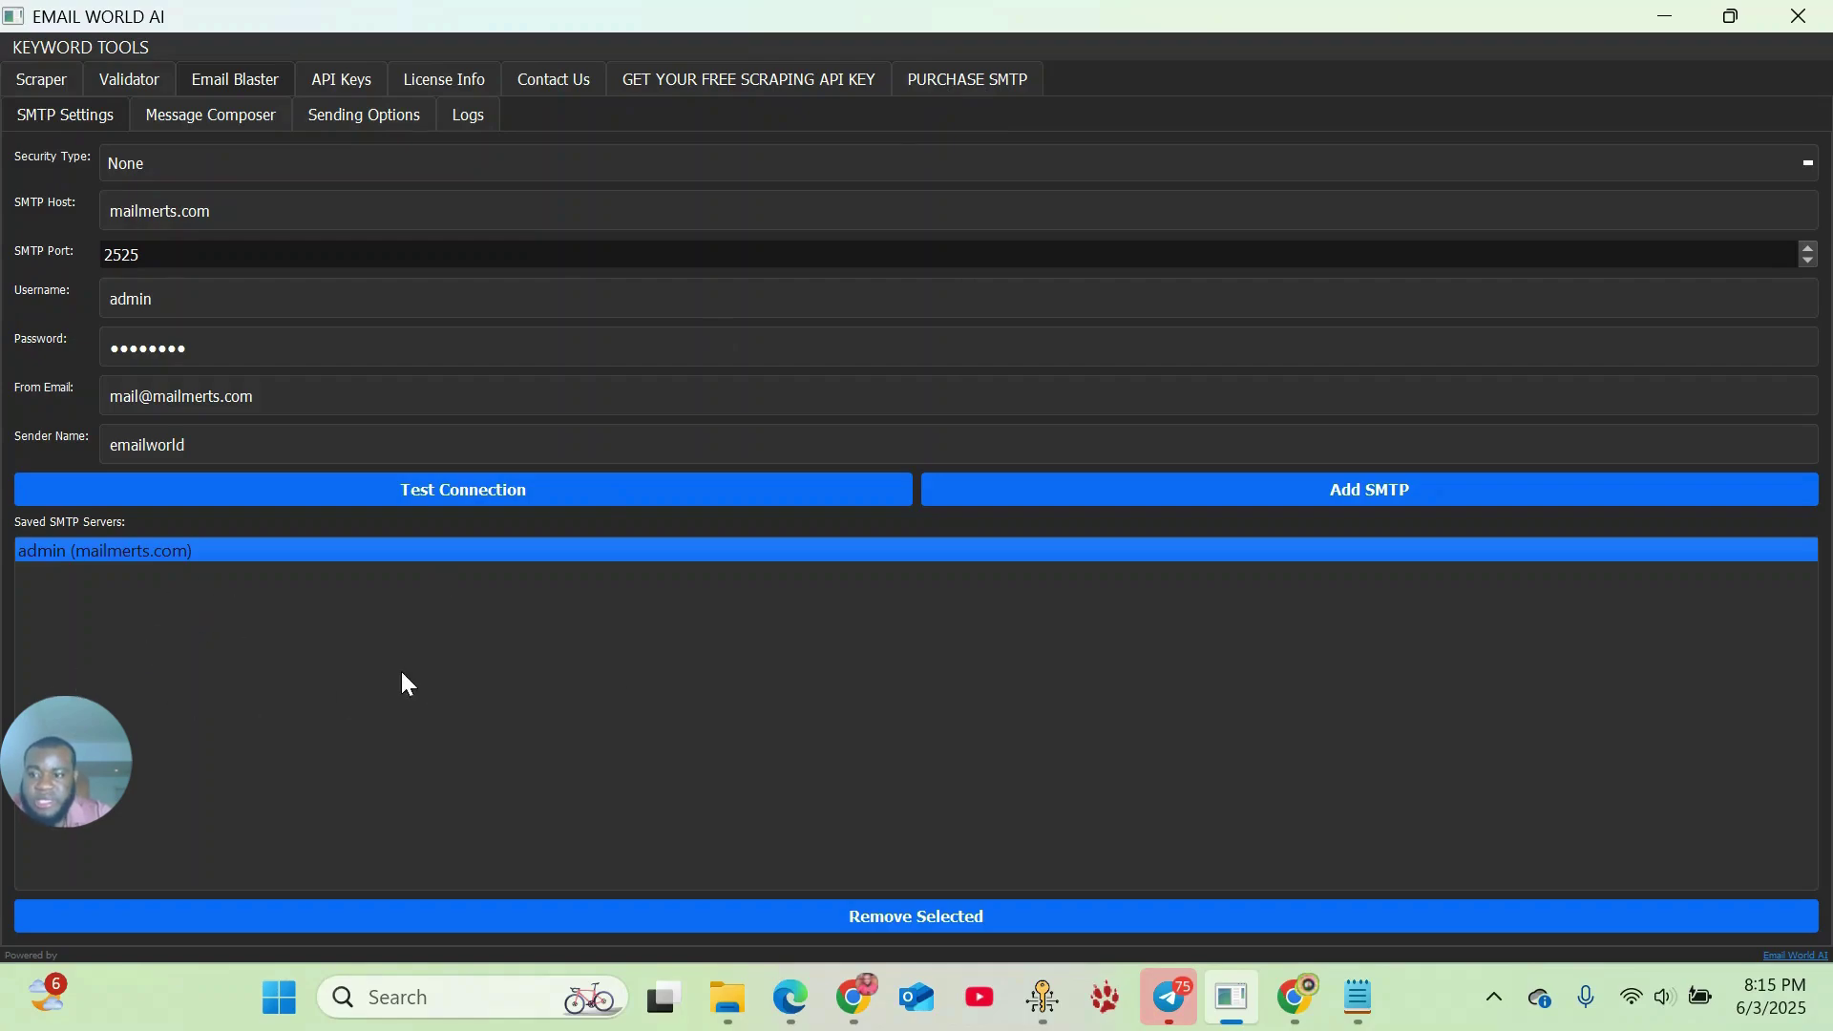
# - Return to the sending options, enable SMTP server rotation every 100 emails, and turn the rotation off again
pyautogui.click(353, 116)
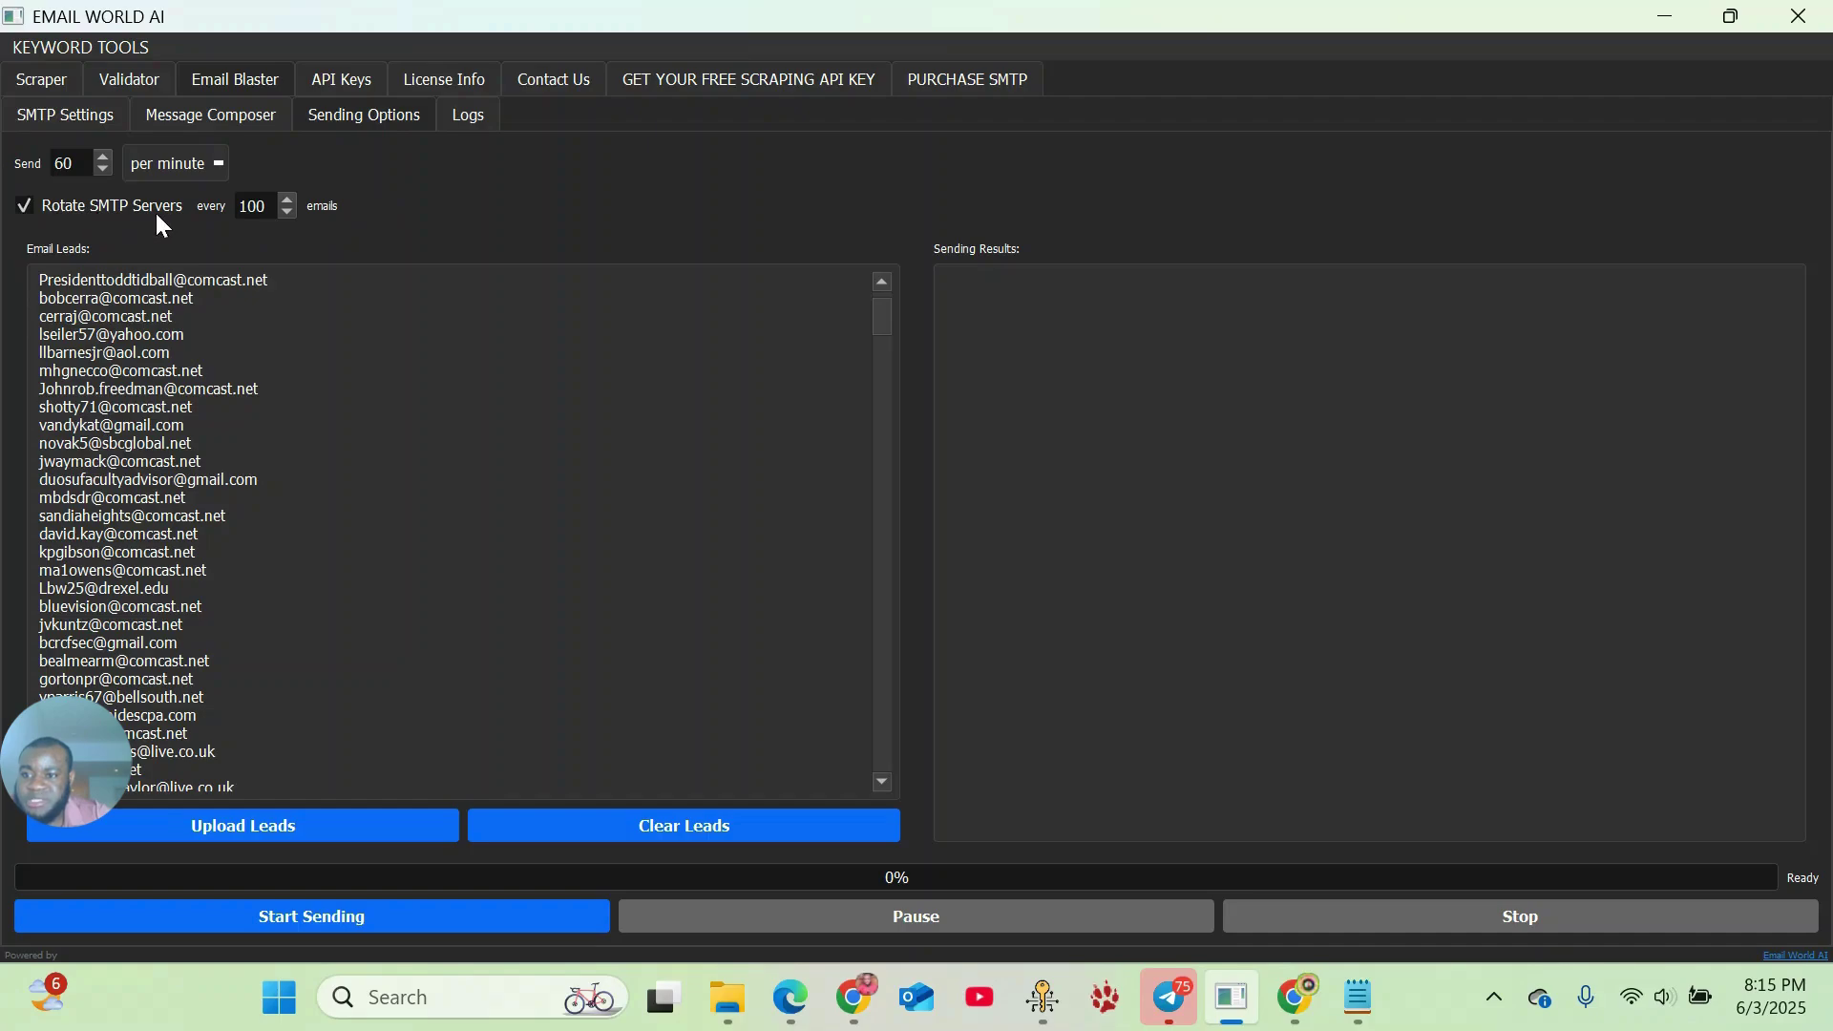
pyautogui.doubleClick(259, 206)
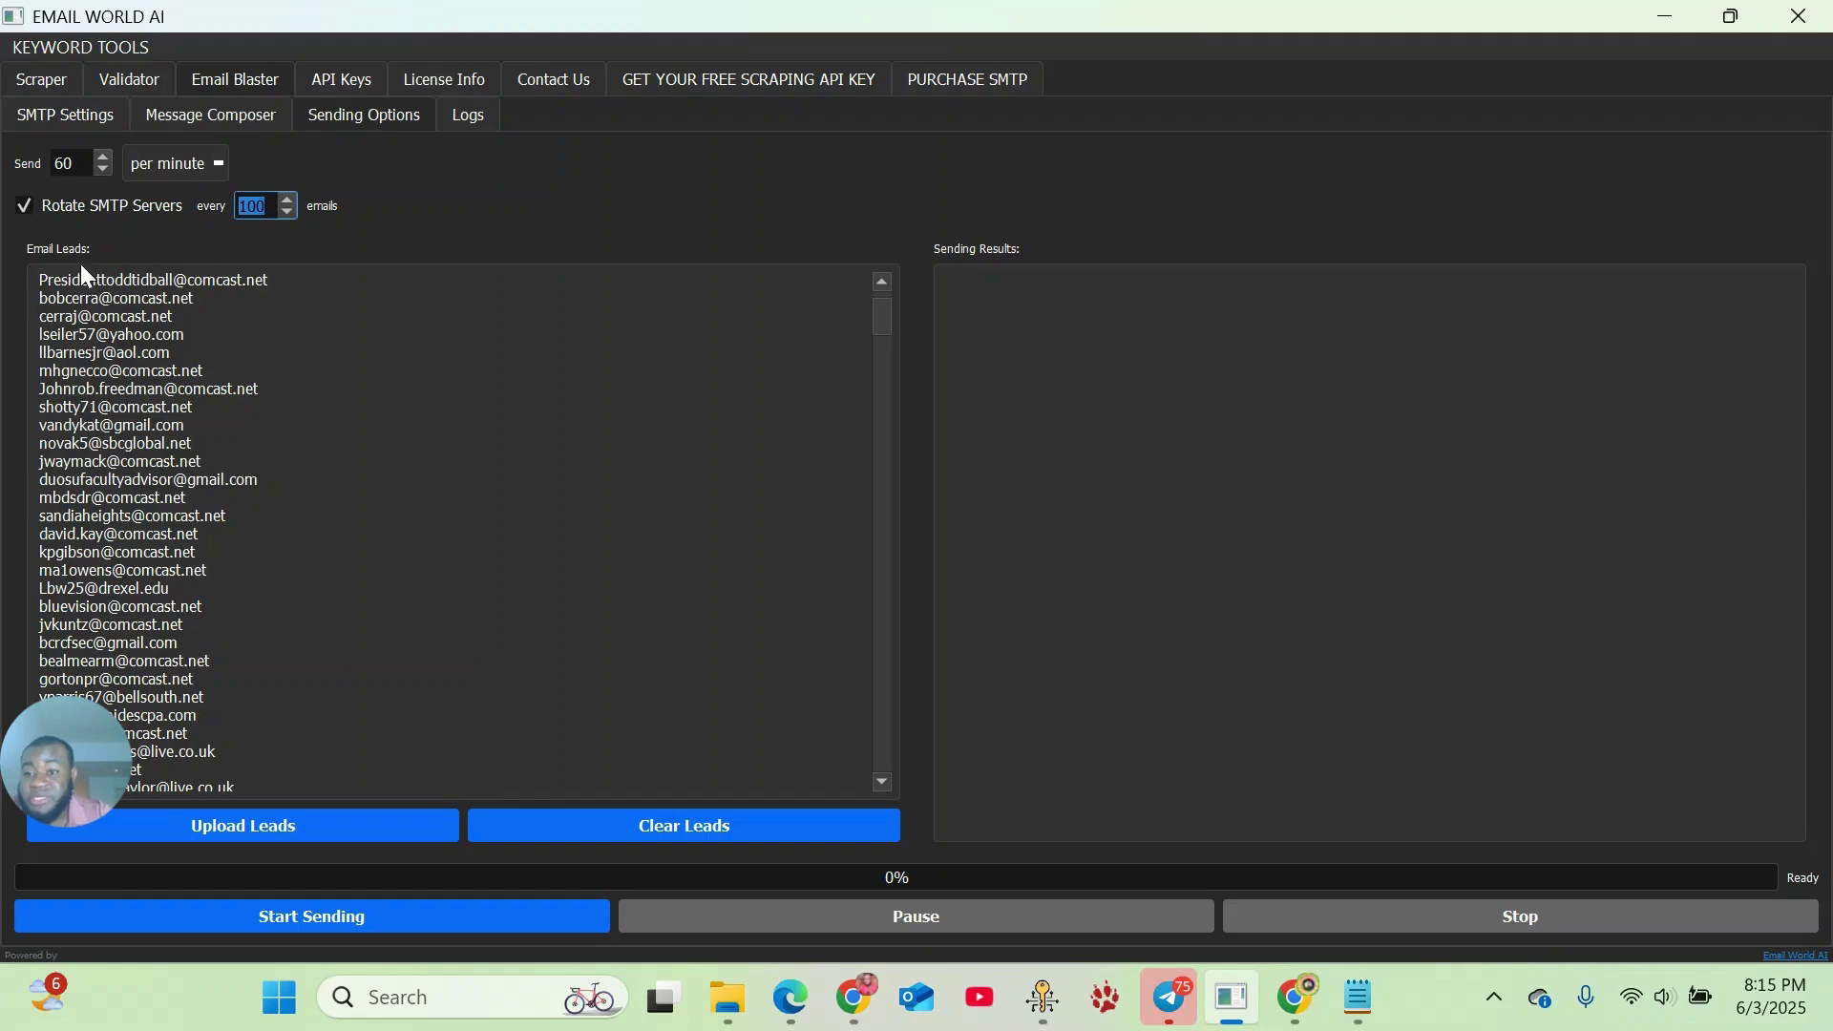
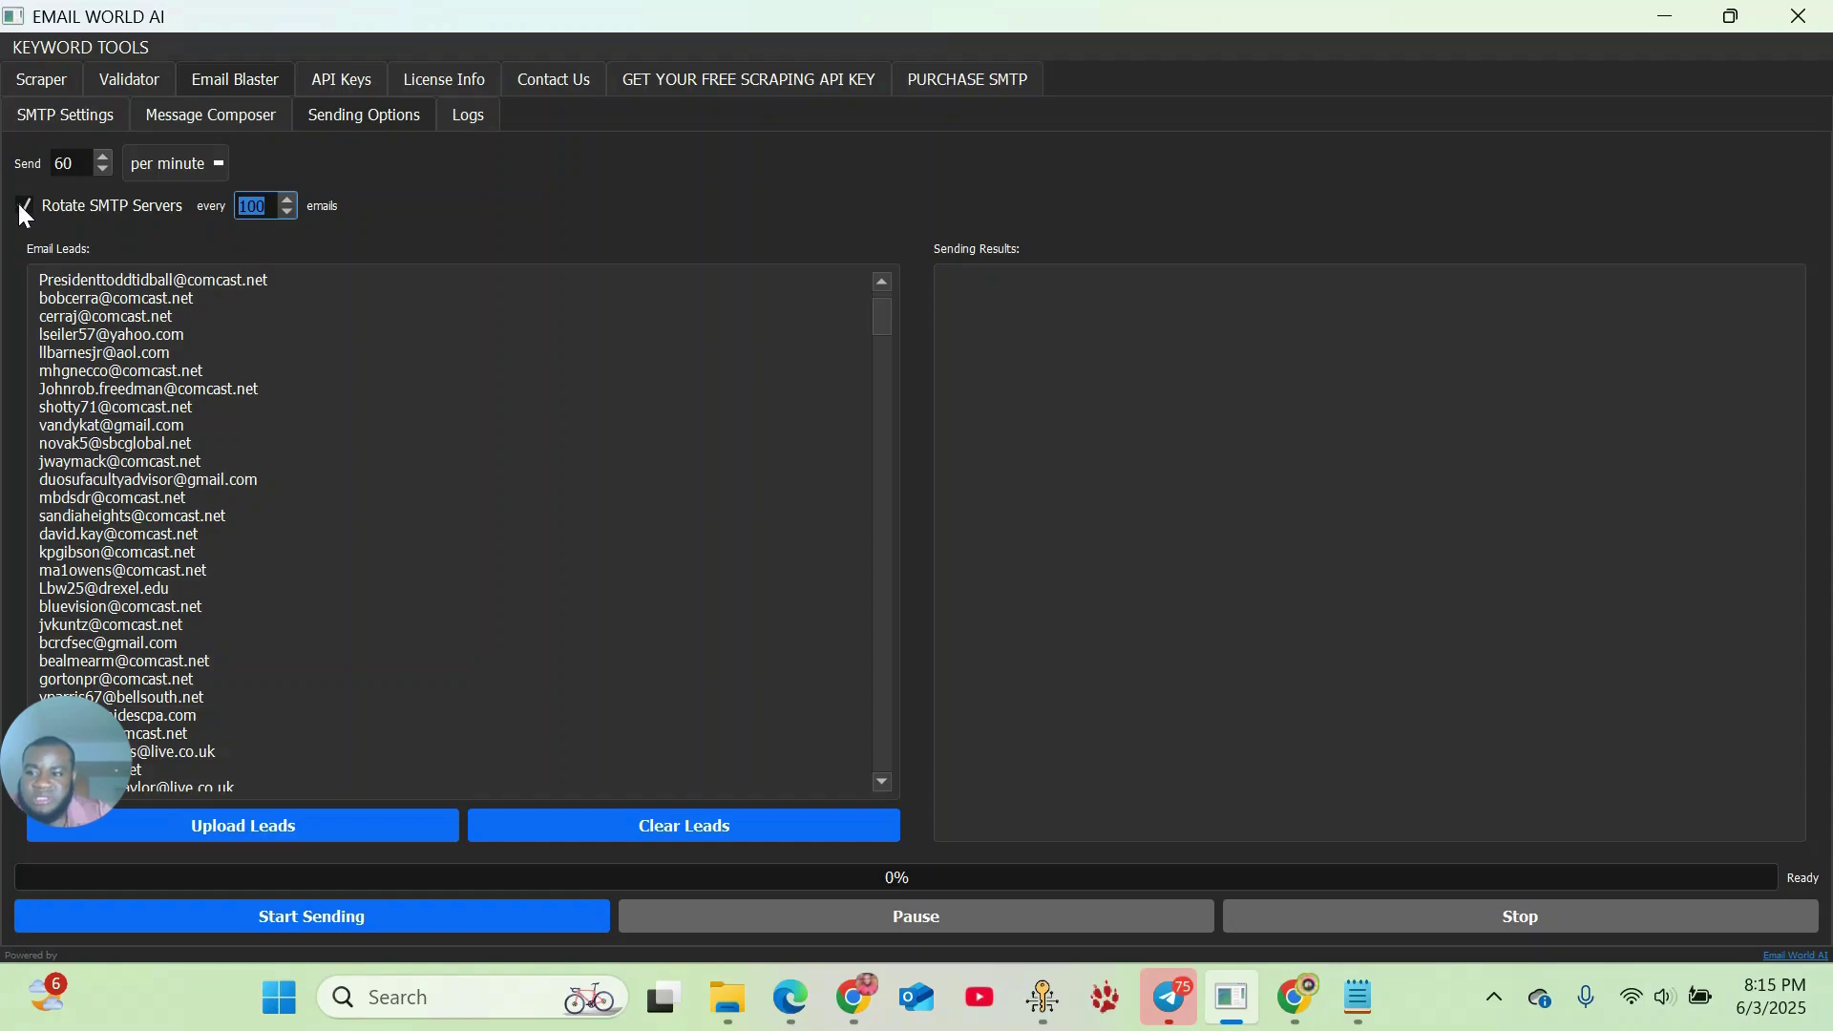
pyautogui.click(22, 204)
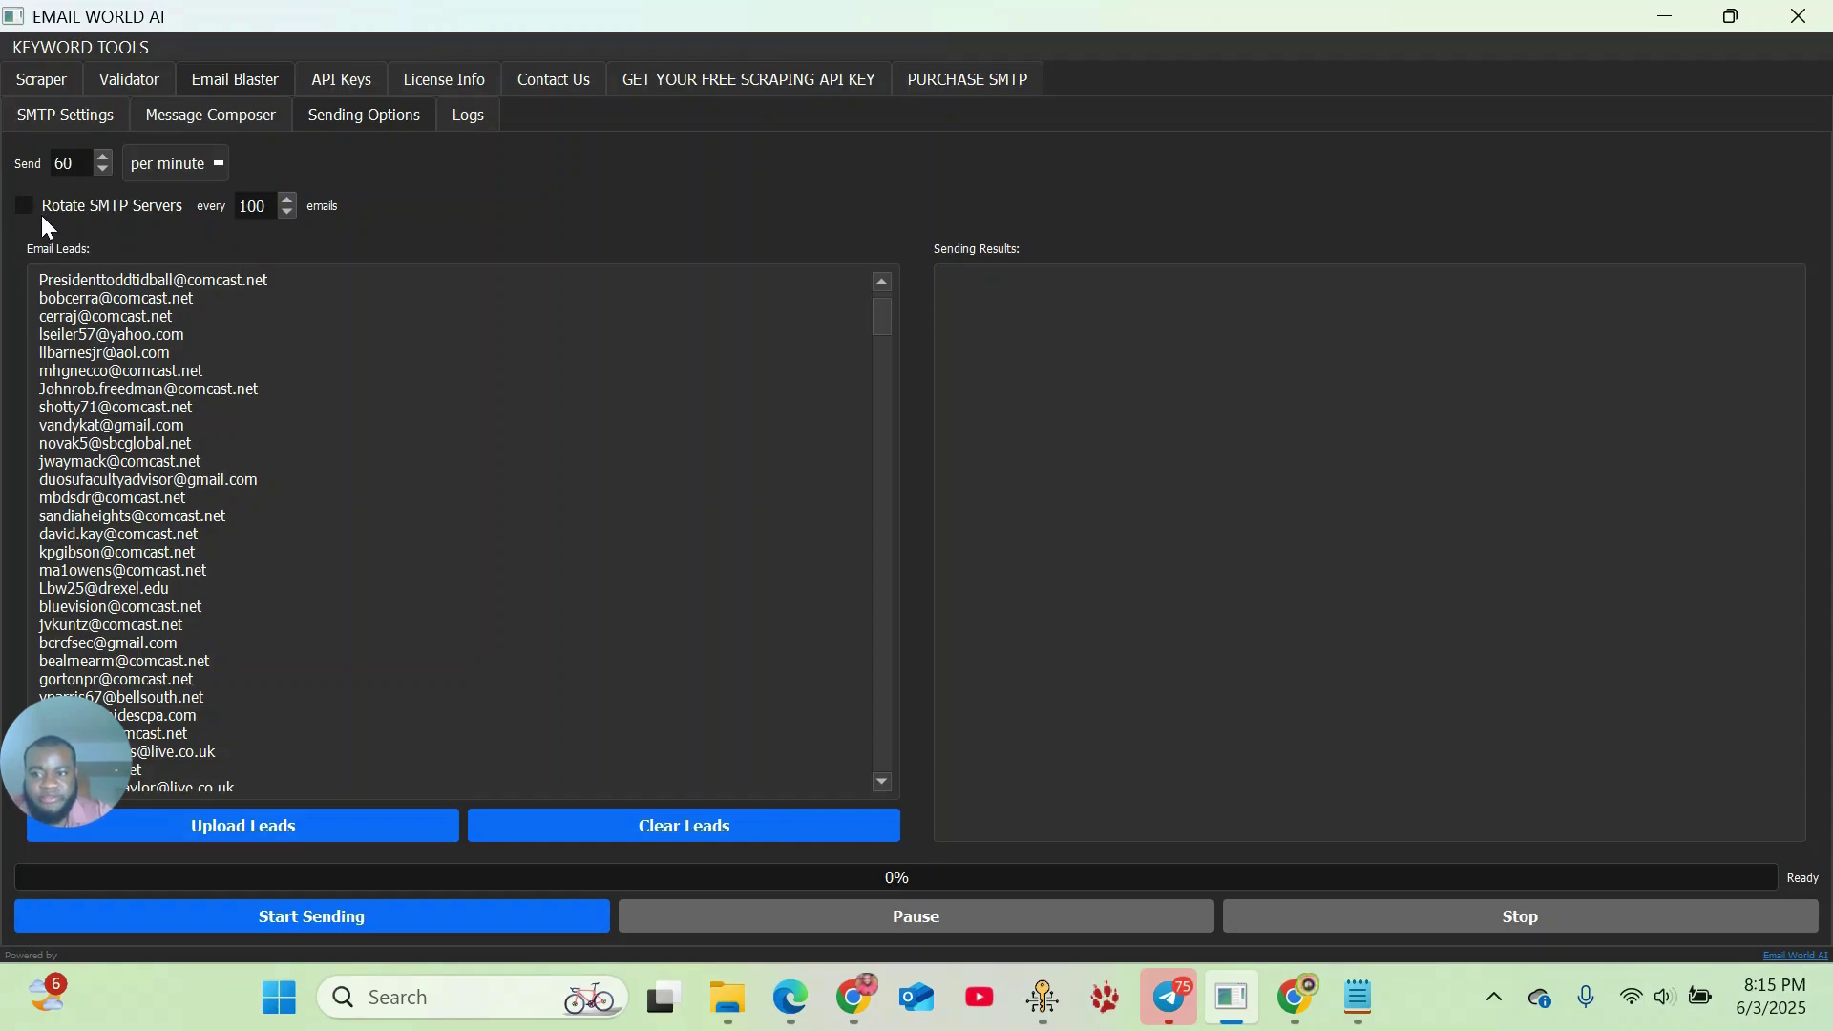
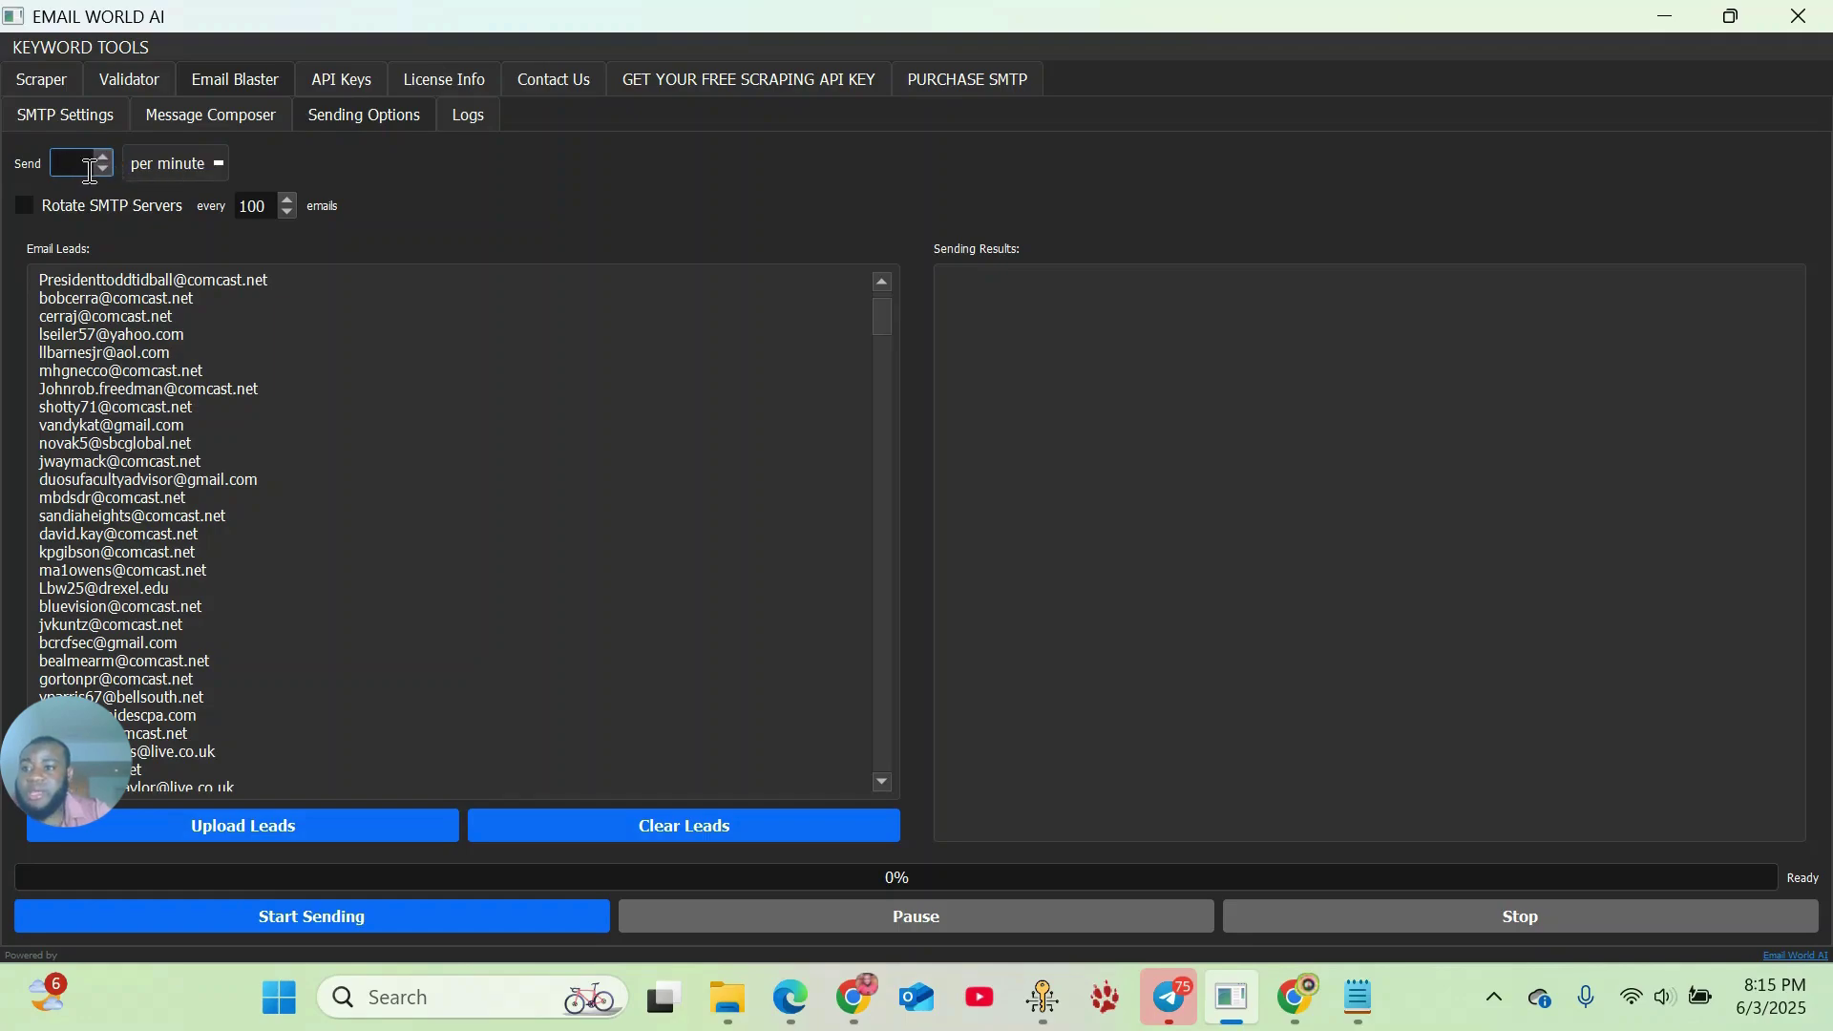
# - Enter a sending rate of 60 emails per minute, dismiss the chat notification, and change the rate to 10
pyautogui.click(80, 167)
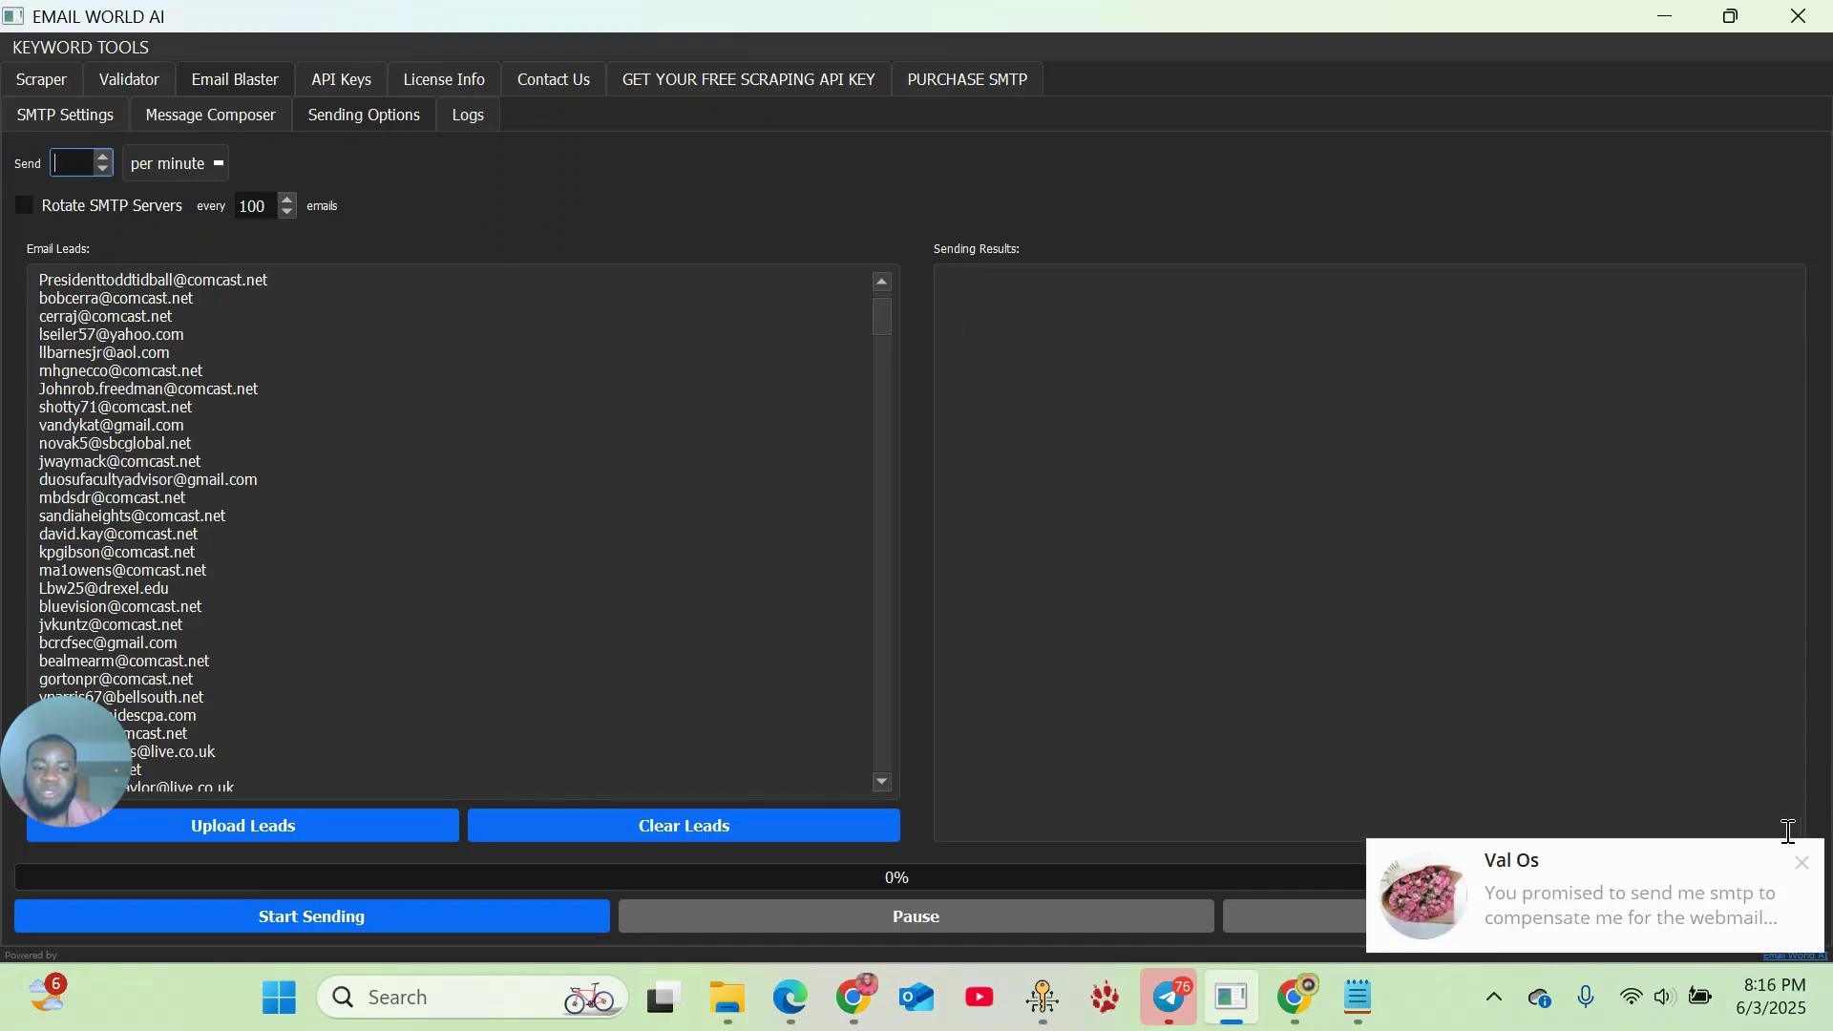
pyautogui.write('60')
pyautogui.click(1803, 866)
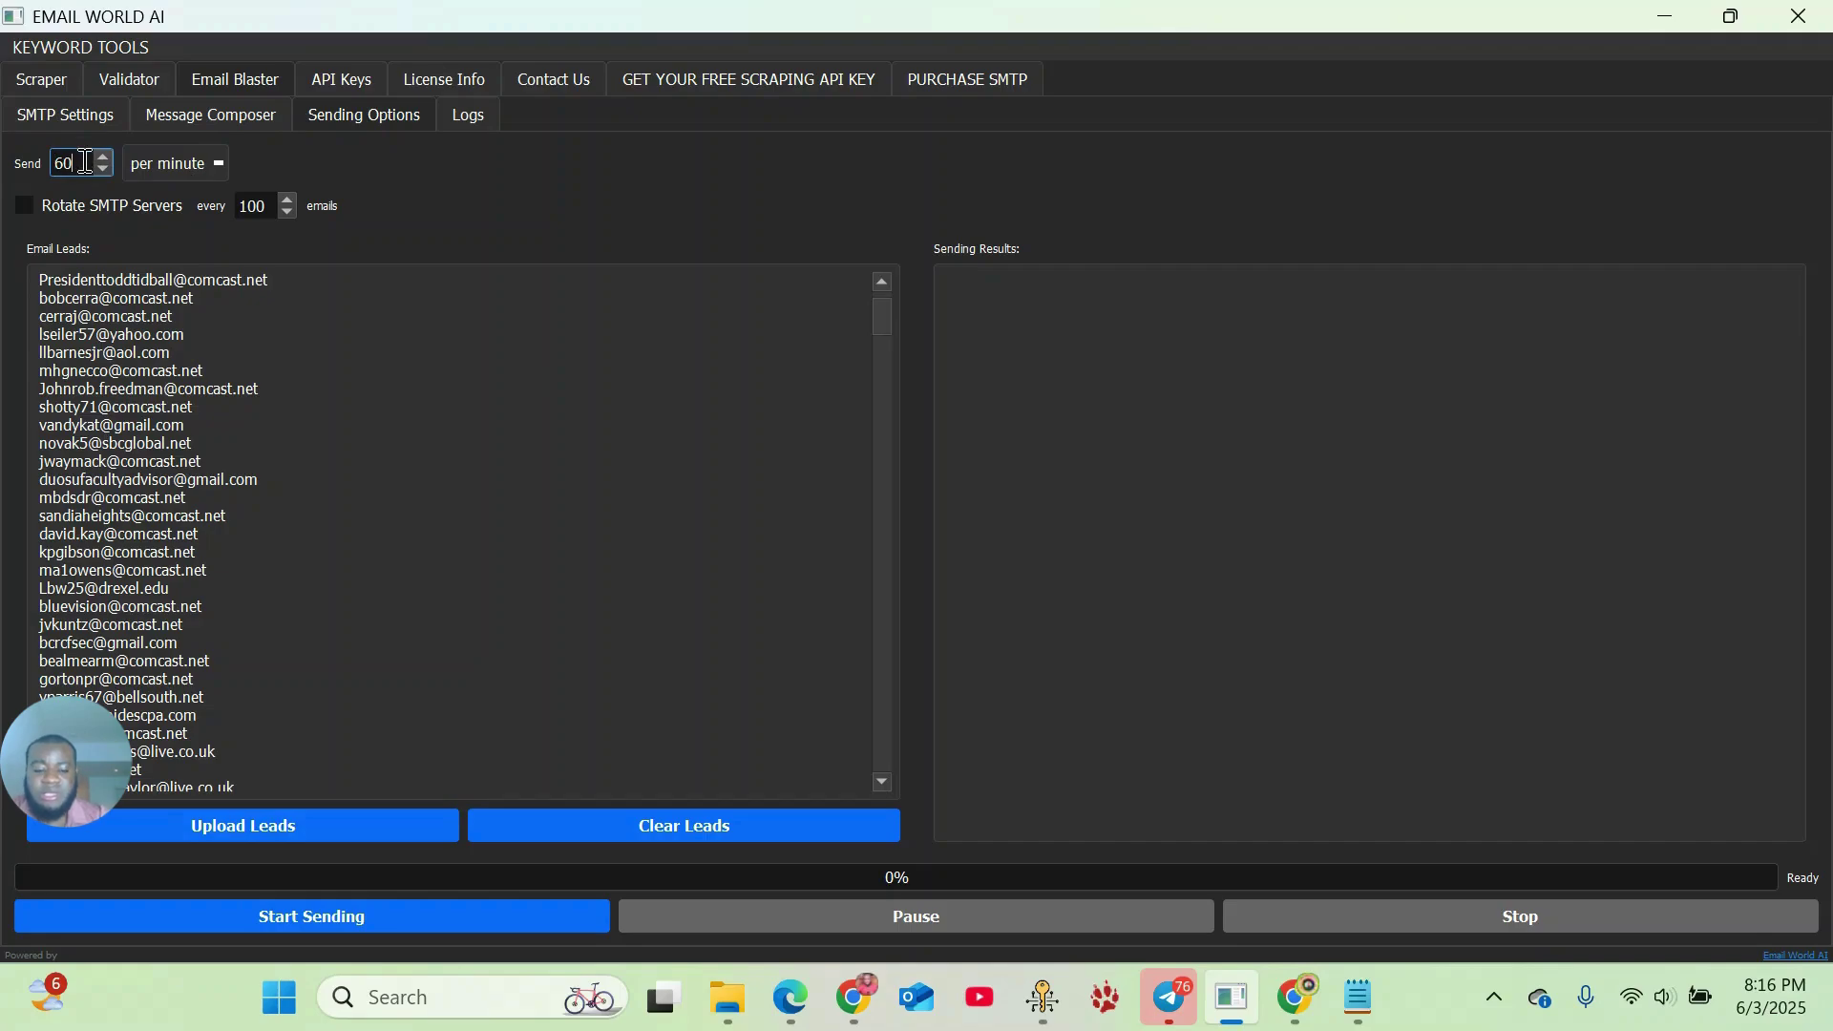
pyautogui.press('BackSpace')
pyautogui.press('BackSpace')
pyautogui.write('10')
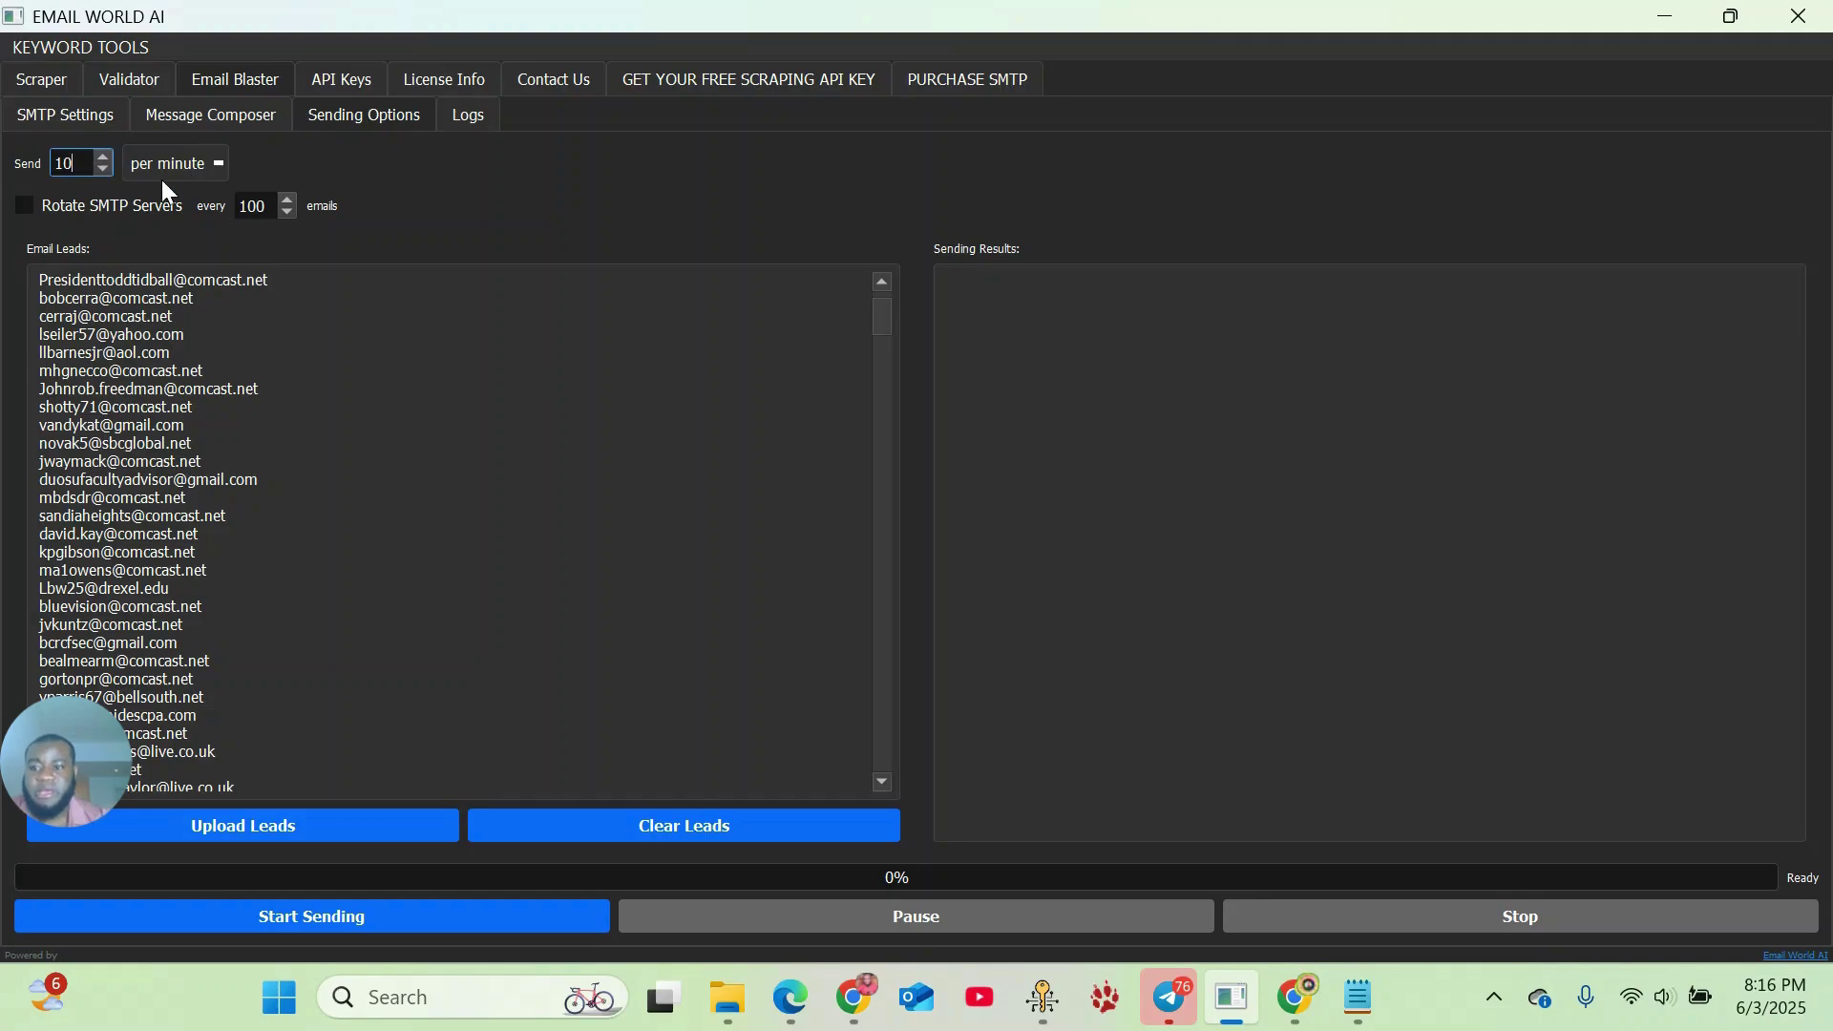
# - Switch the sending rate to per hour and set it to 500 emails
pyautogui.click(218, 157)
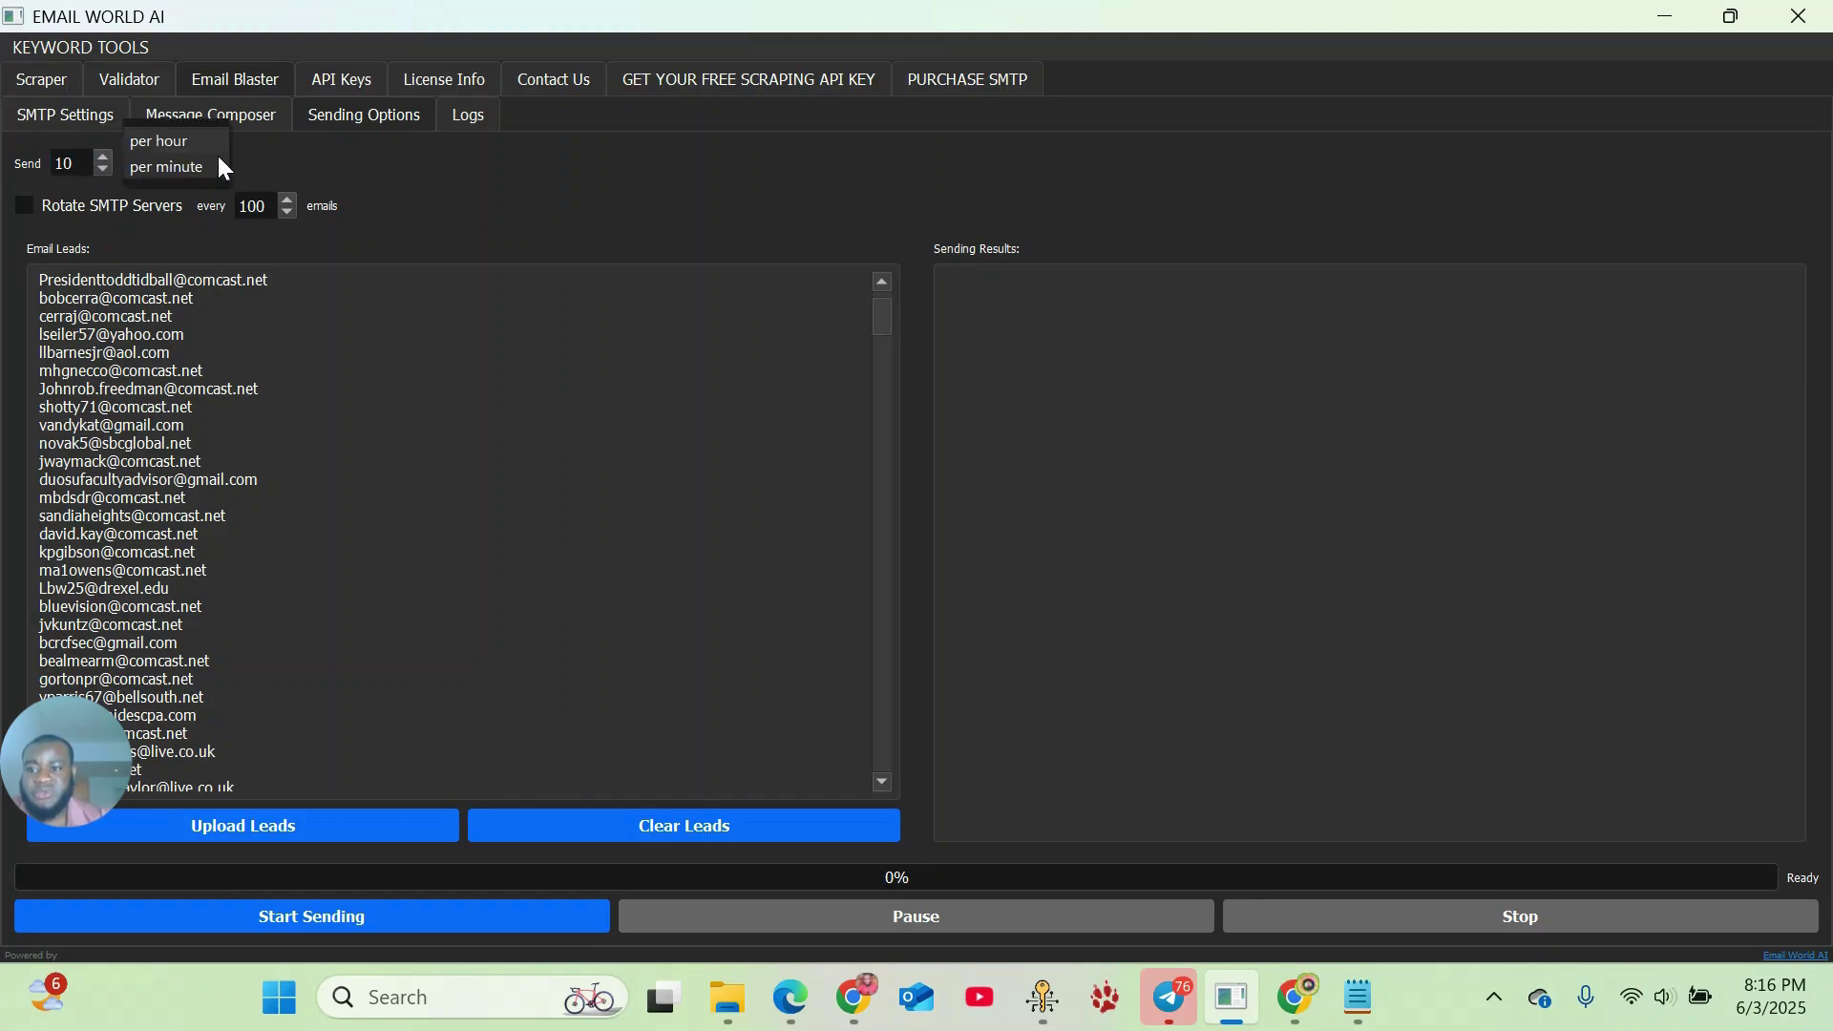
pyautogui.click(84, 164)
pyautogui.press('BackSpace')
pyautogui.press('BackSpace')
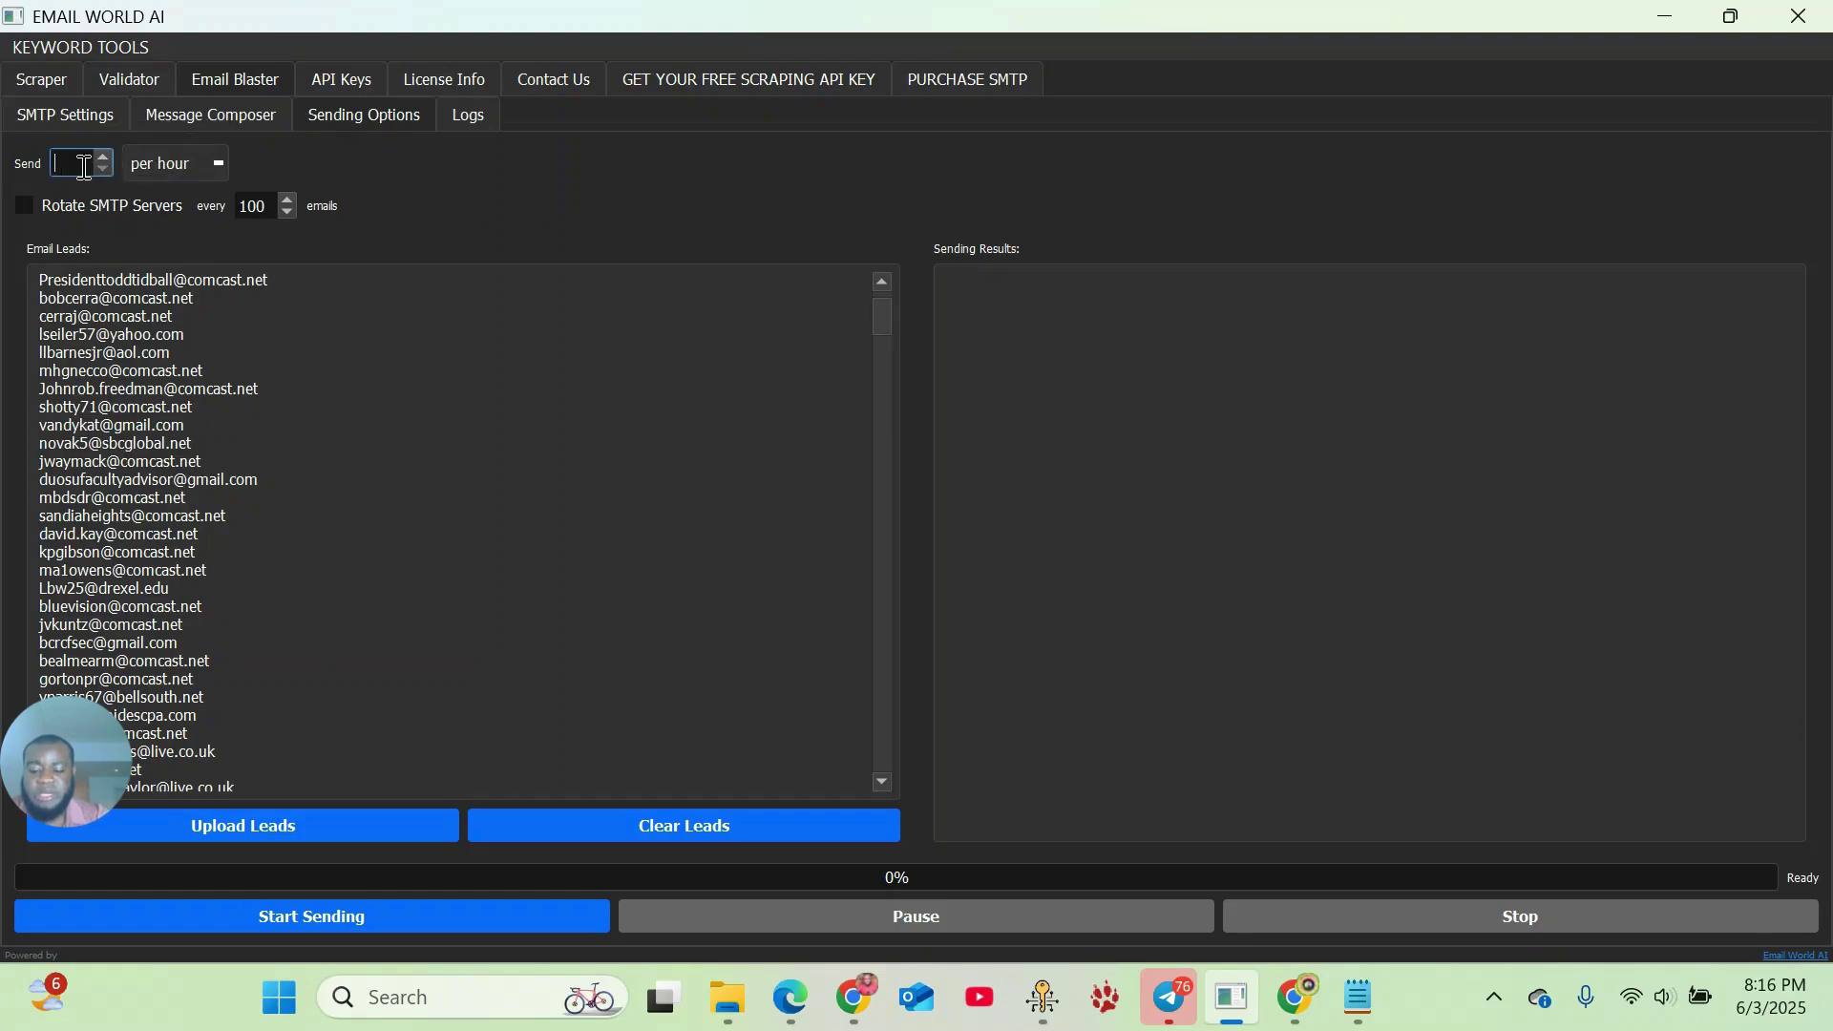
pyautogui.write('500')
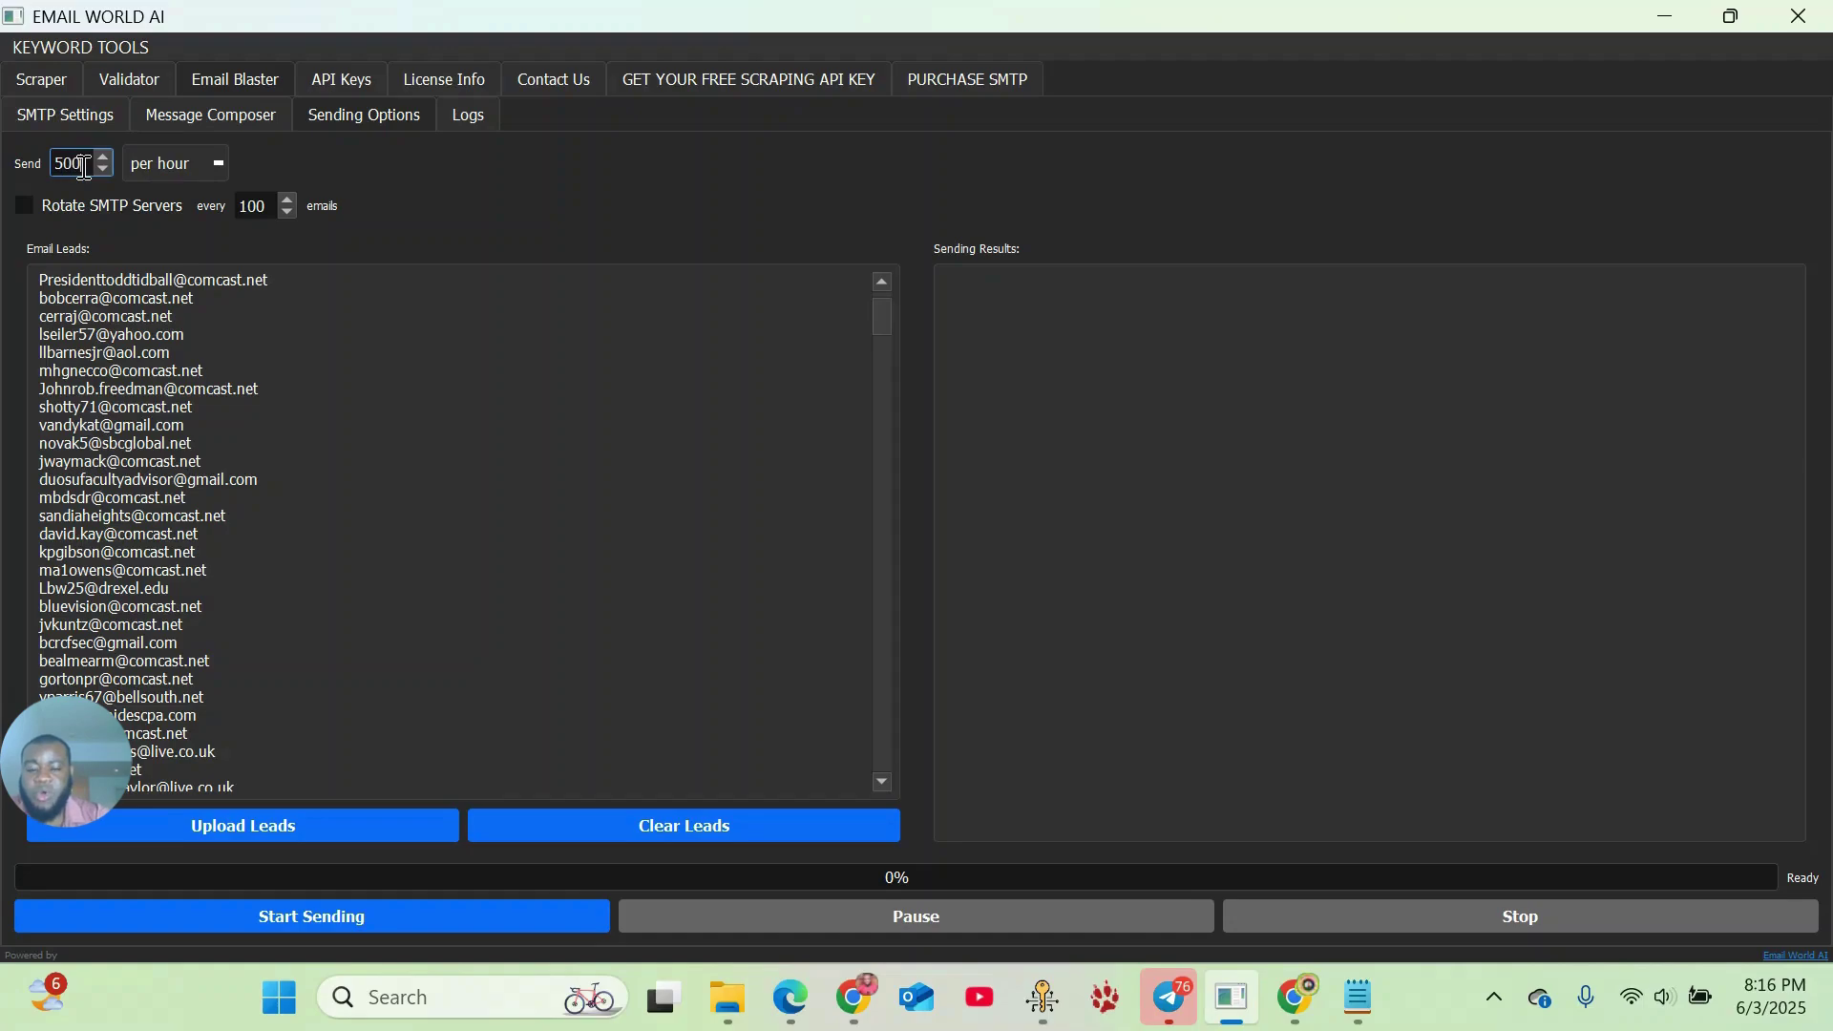
# - Raise the hourly sending rate to 1000 emails
pyautogui.press('BackSpace')
pyautogui.press('BackSpace')
pyautogui.press('BackSpace')
pyautogui.write('1000')
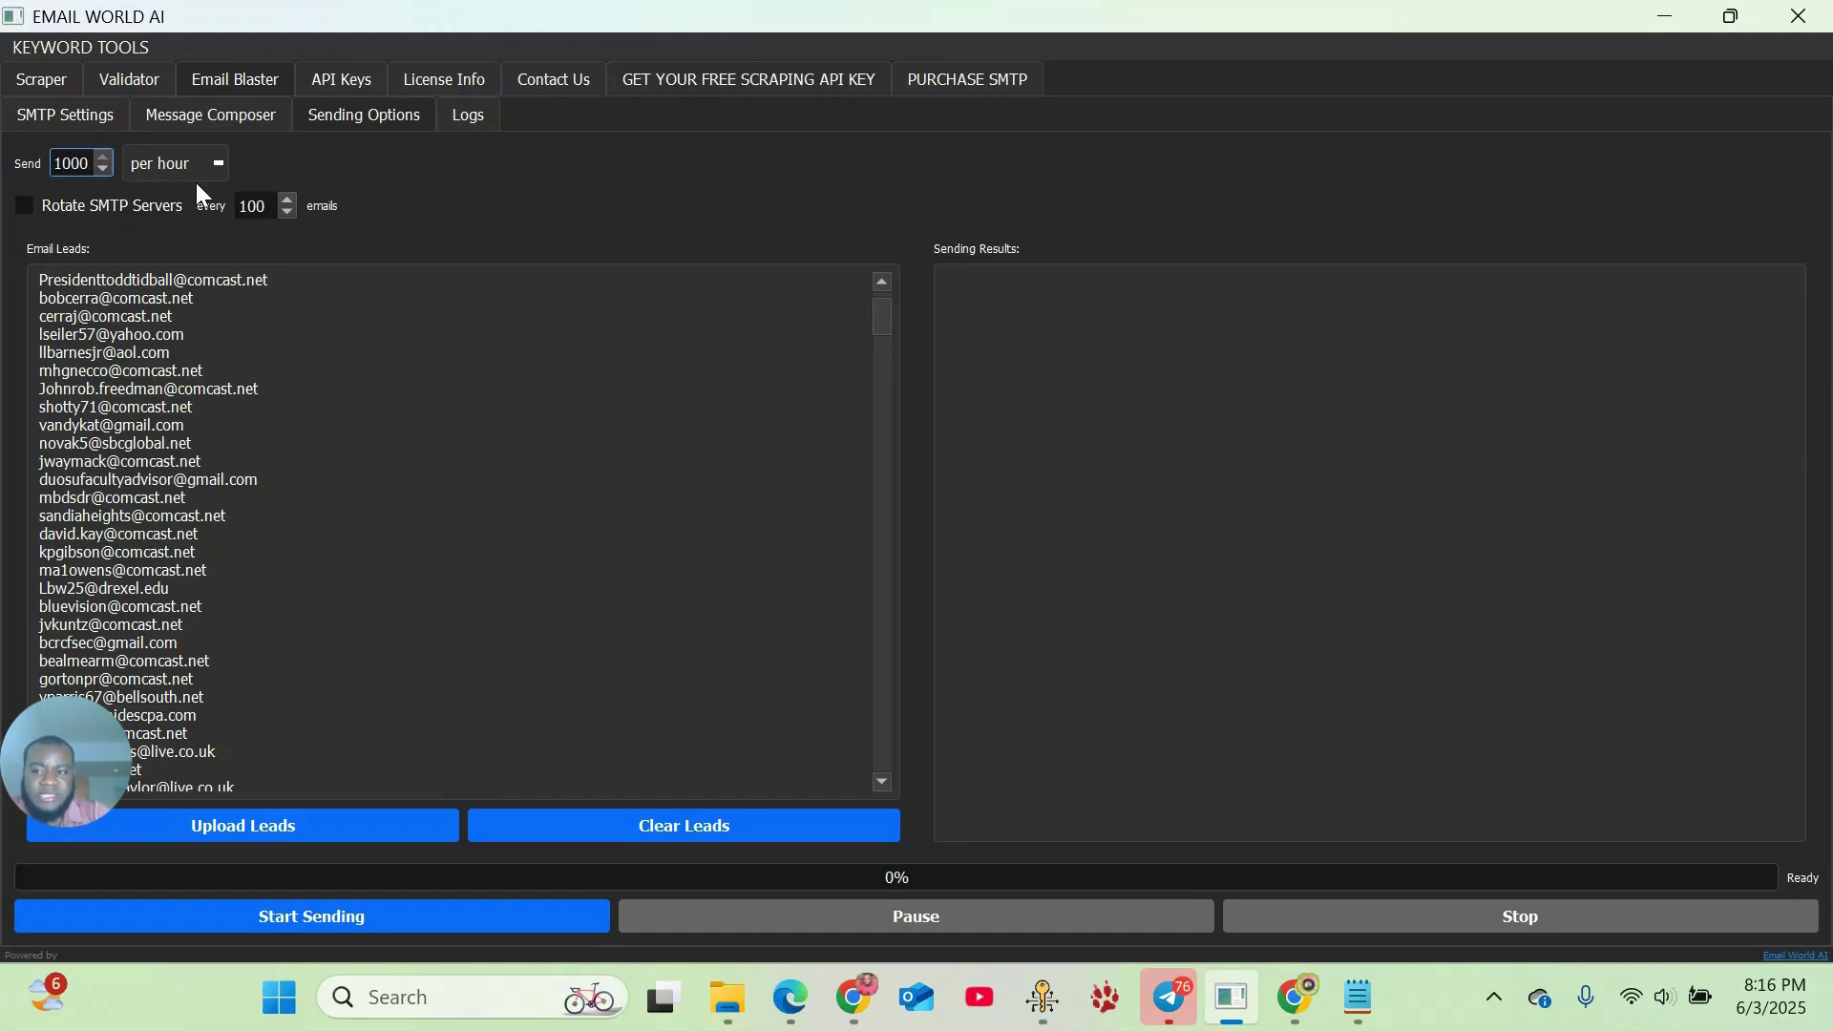
# - Reduce the hourly sending rate to 100 emails
pyautogui.press('BackSpace')
pyautogui.press('BackSpace')
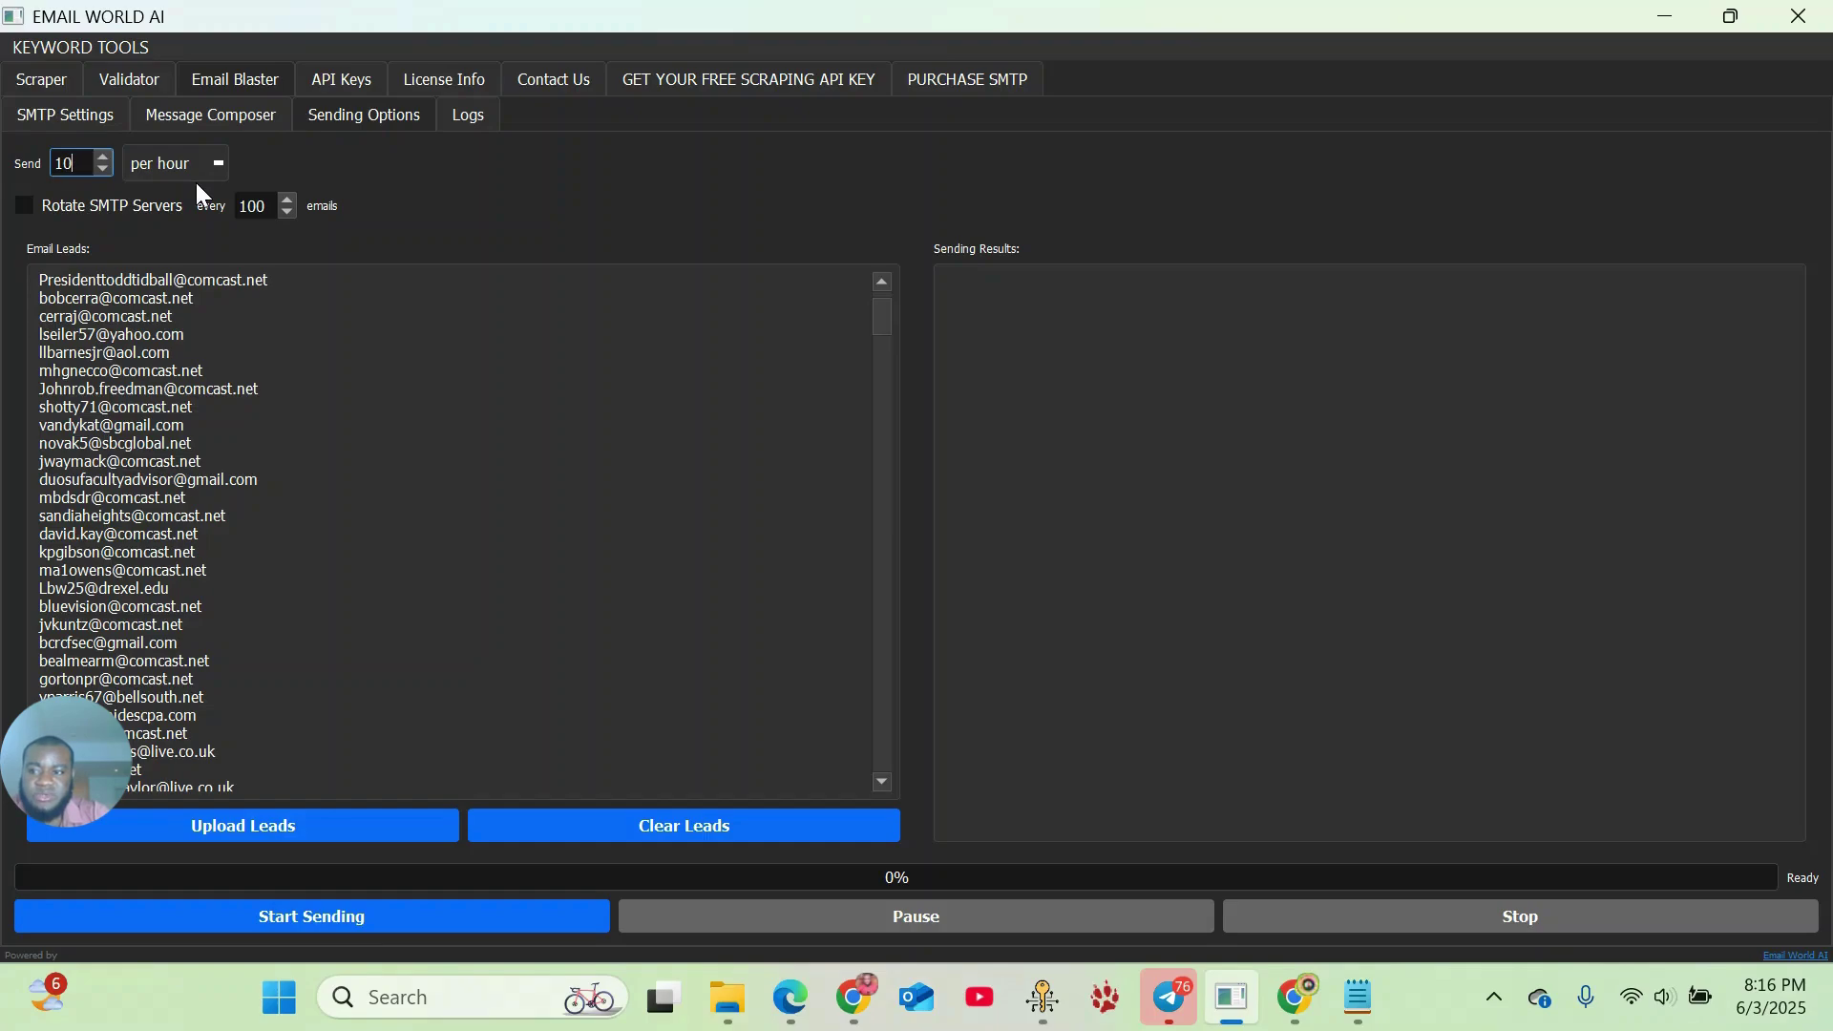
pyautogui.press('BackSpace')
pyautogui.write('00')
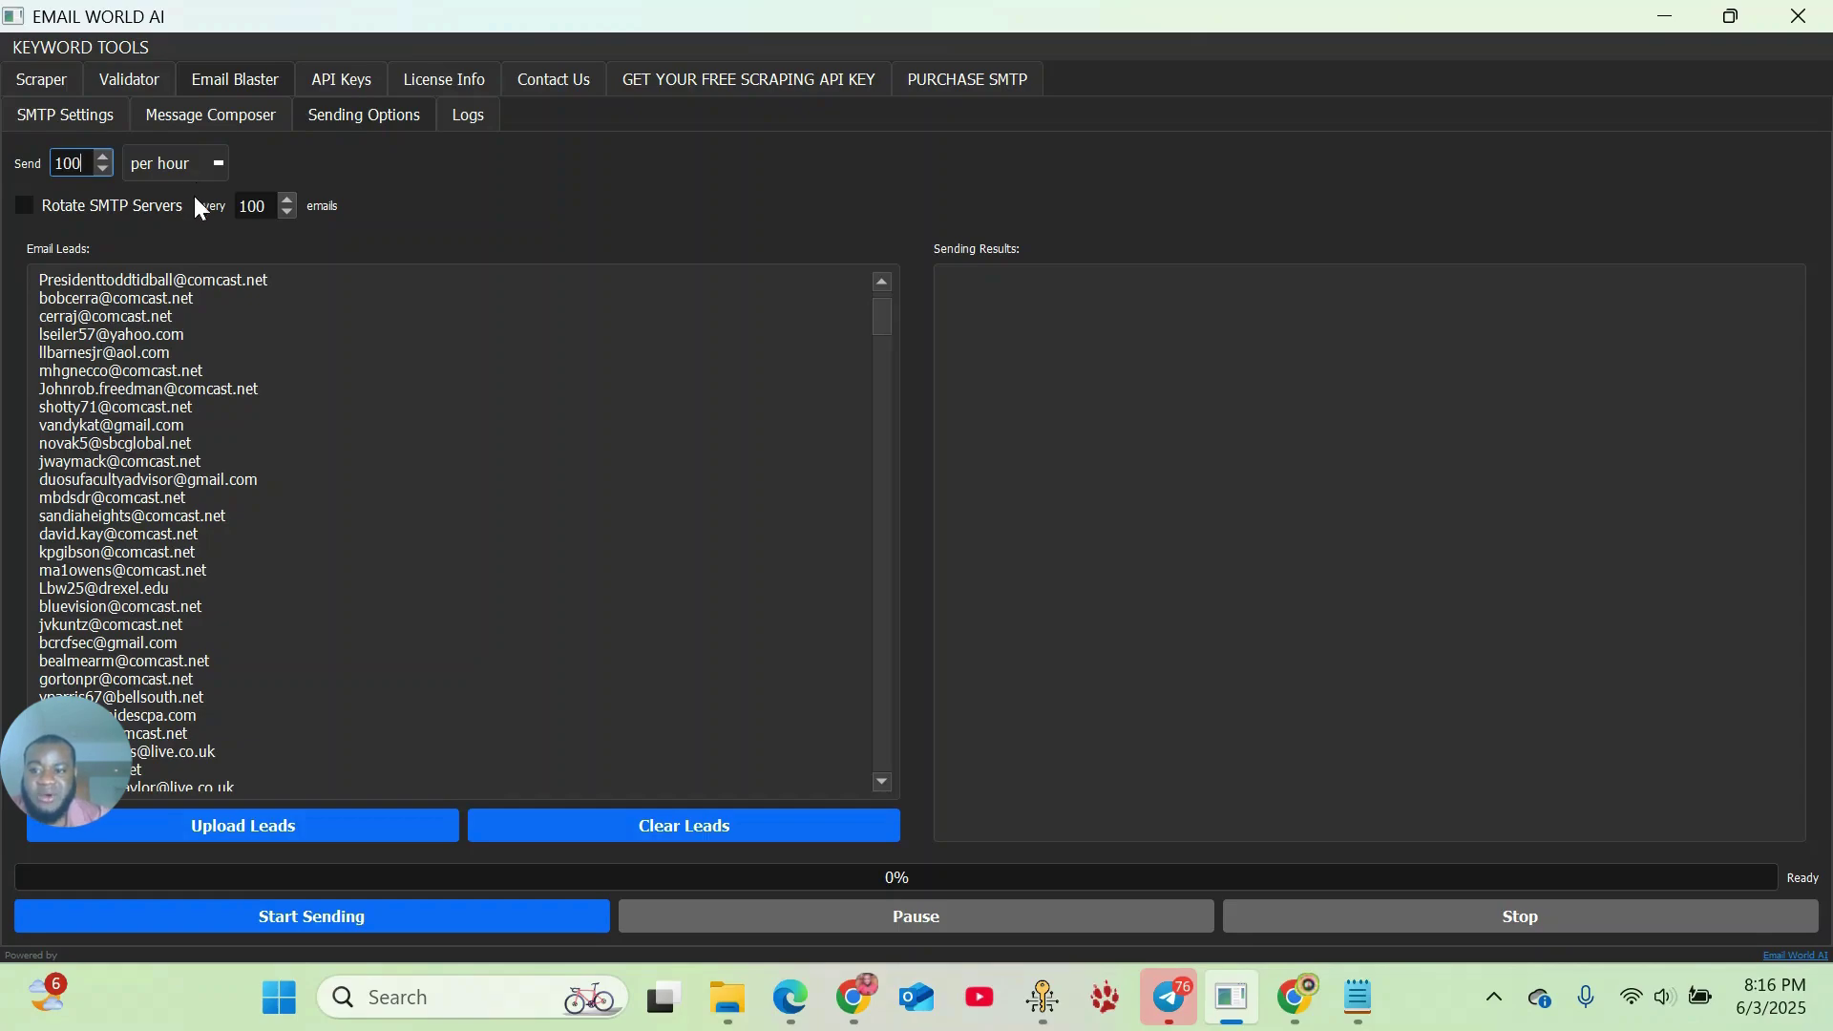
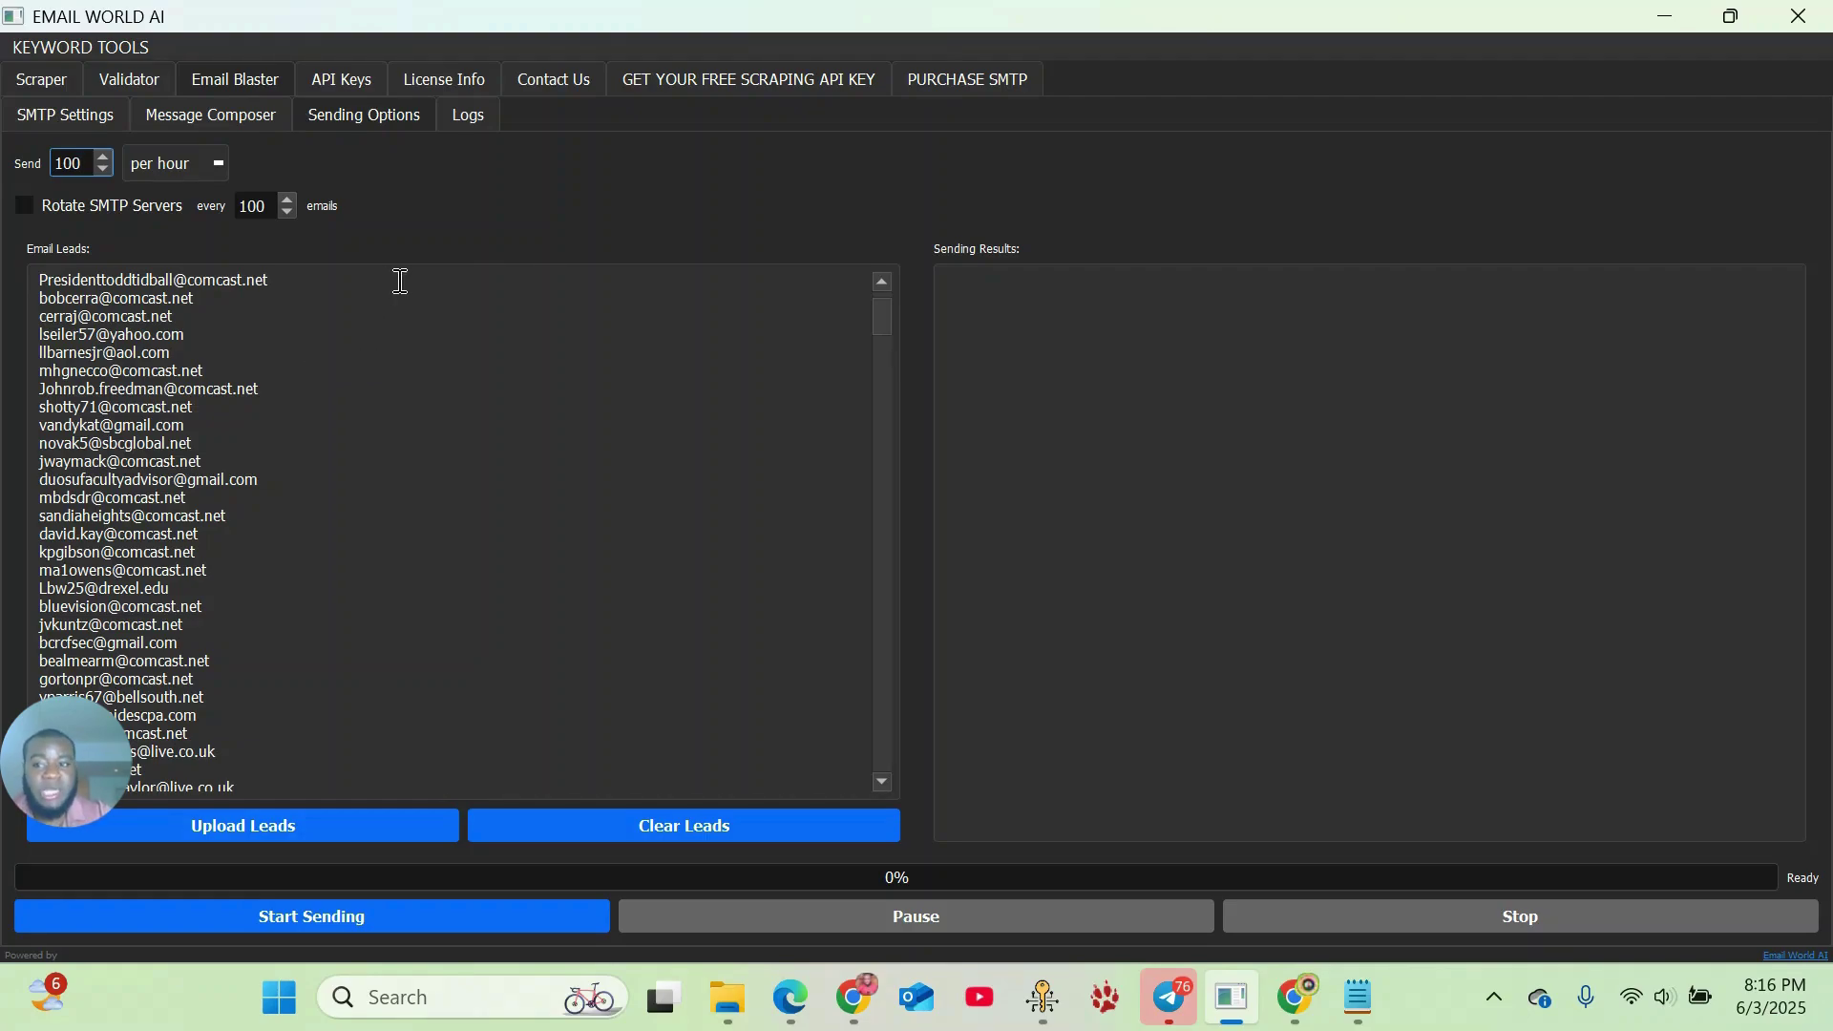
# - Start sending the campaign to the uploaded leads and dismiss the chat notification
pyautogui.scroll(-4, 191, 477)
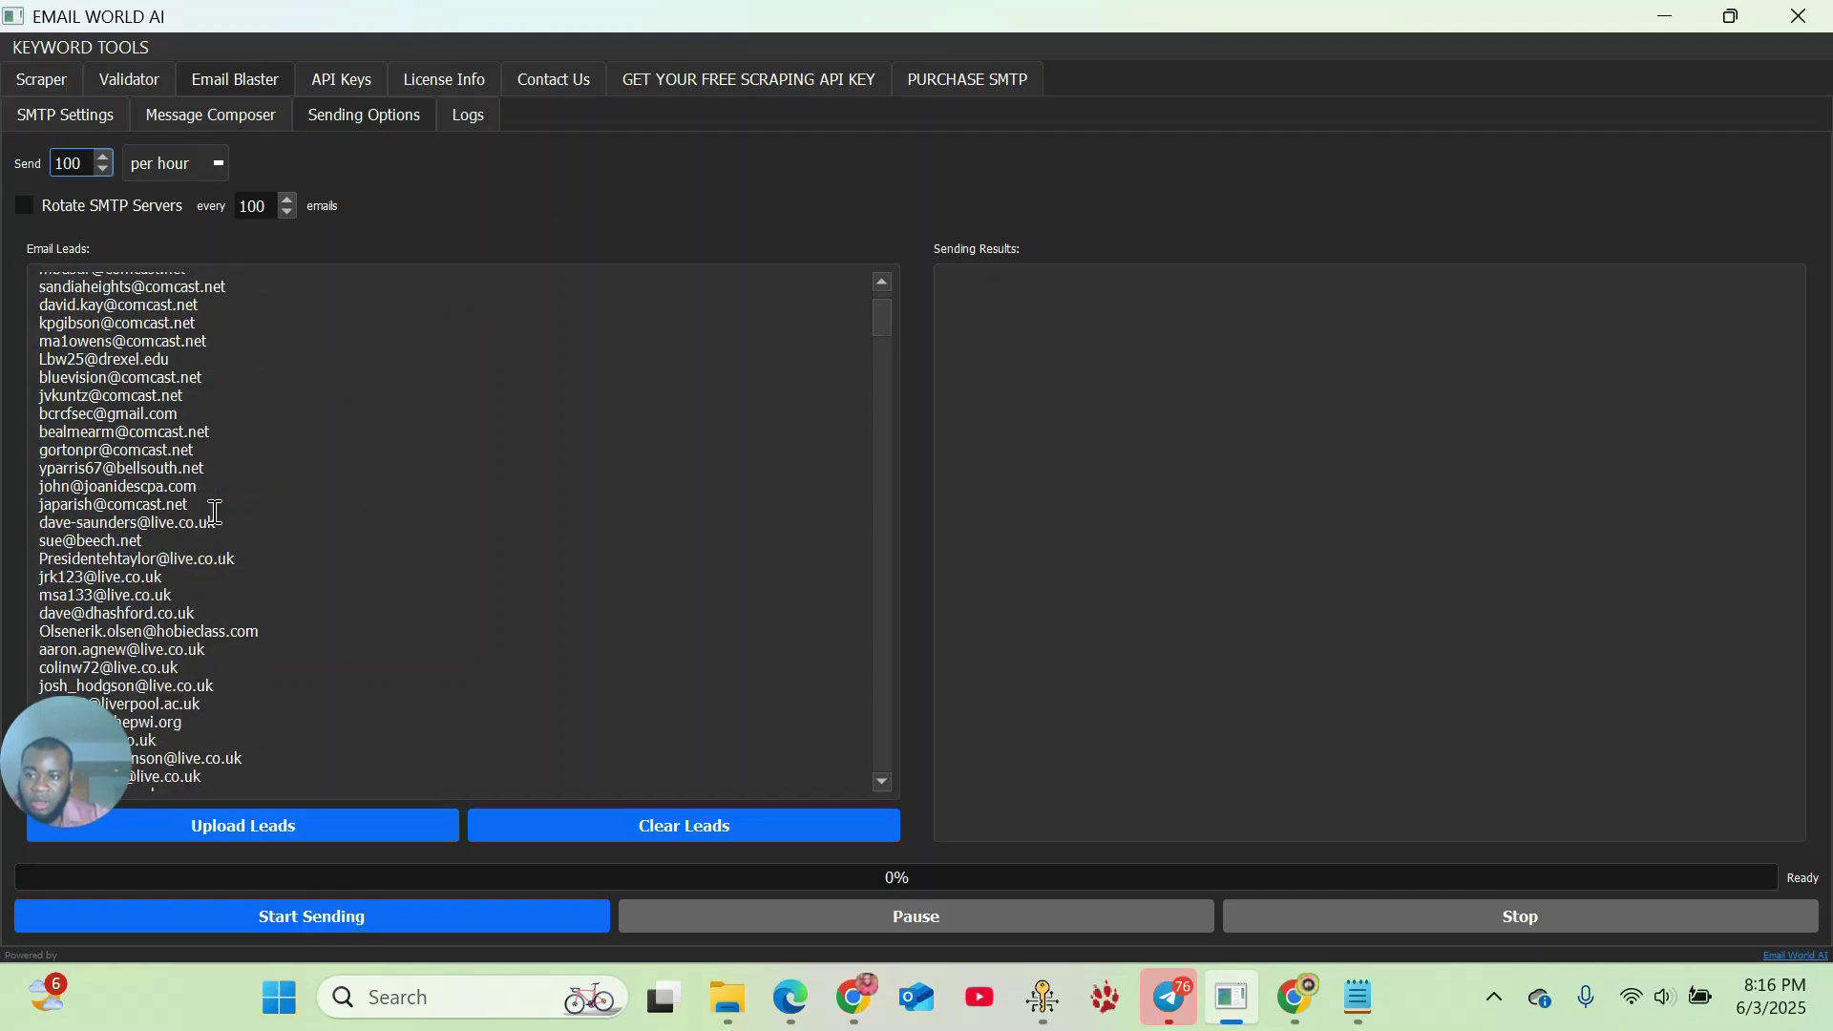
pyautogui.scroll(5, 211, 492)
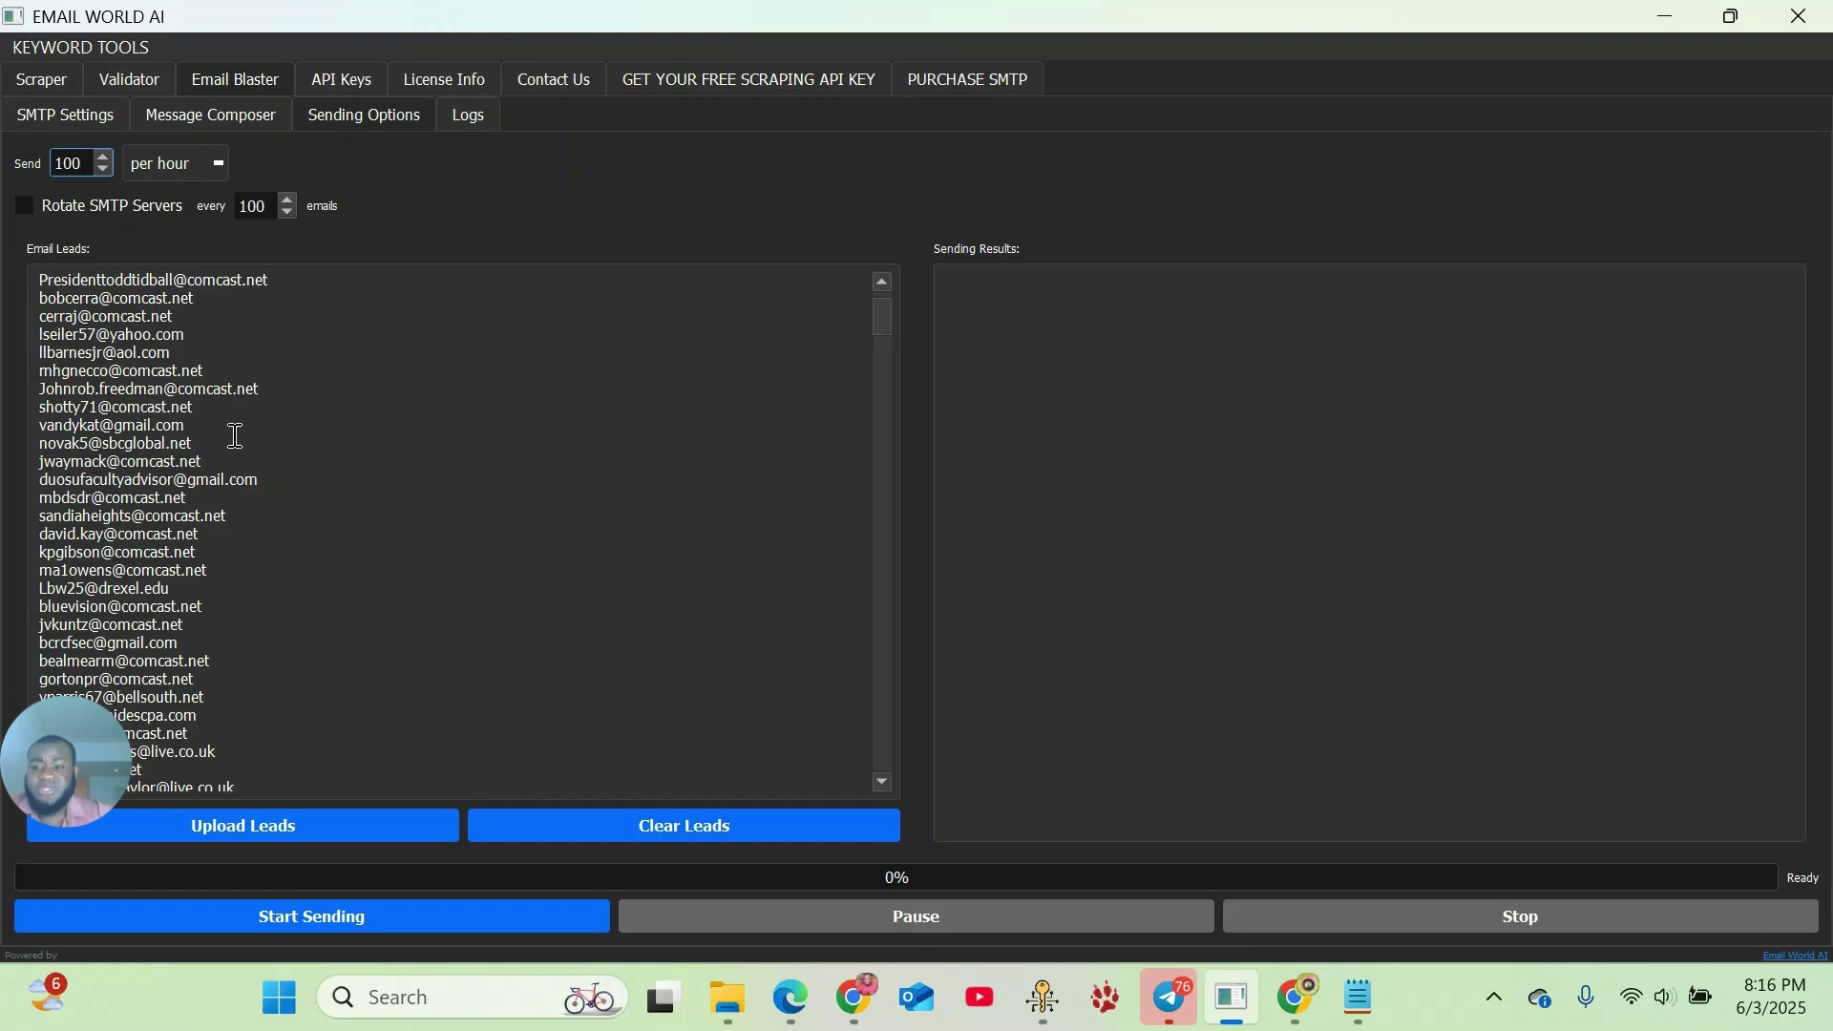
pyautogui.scroll(-6, 246, 464)
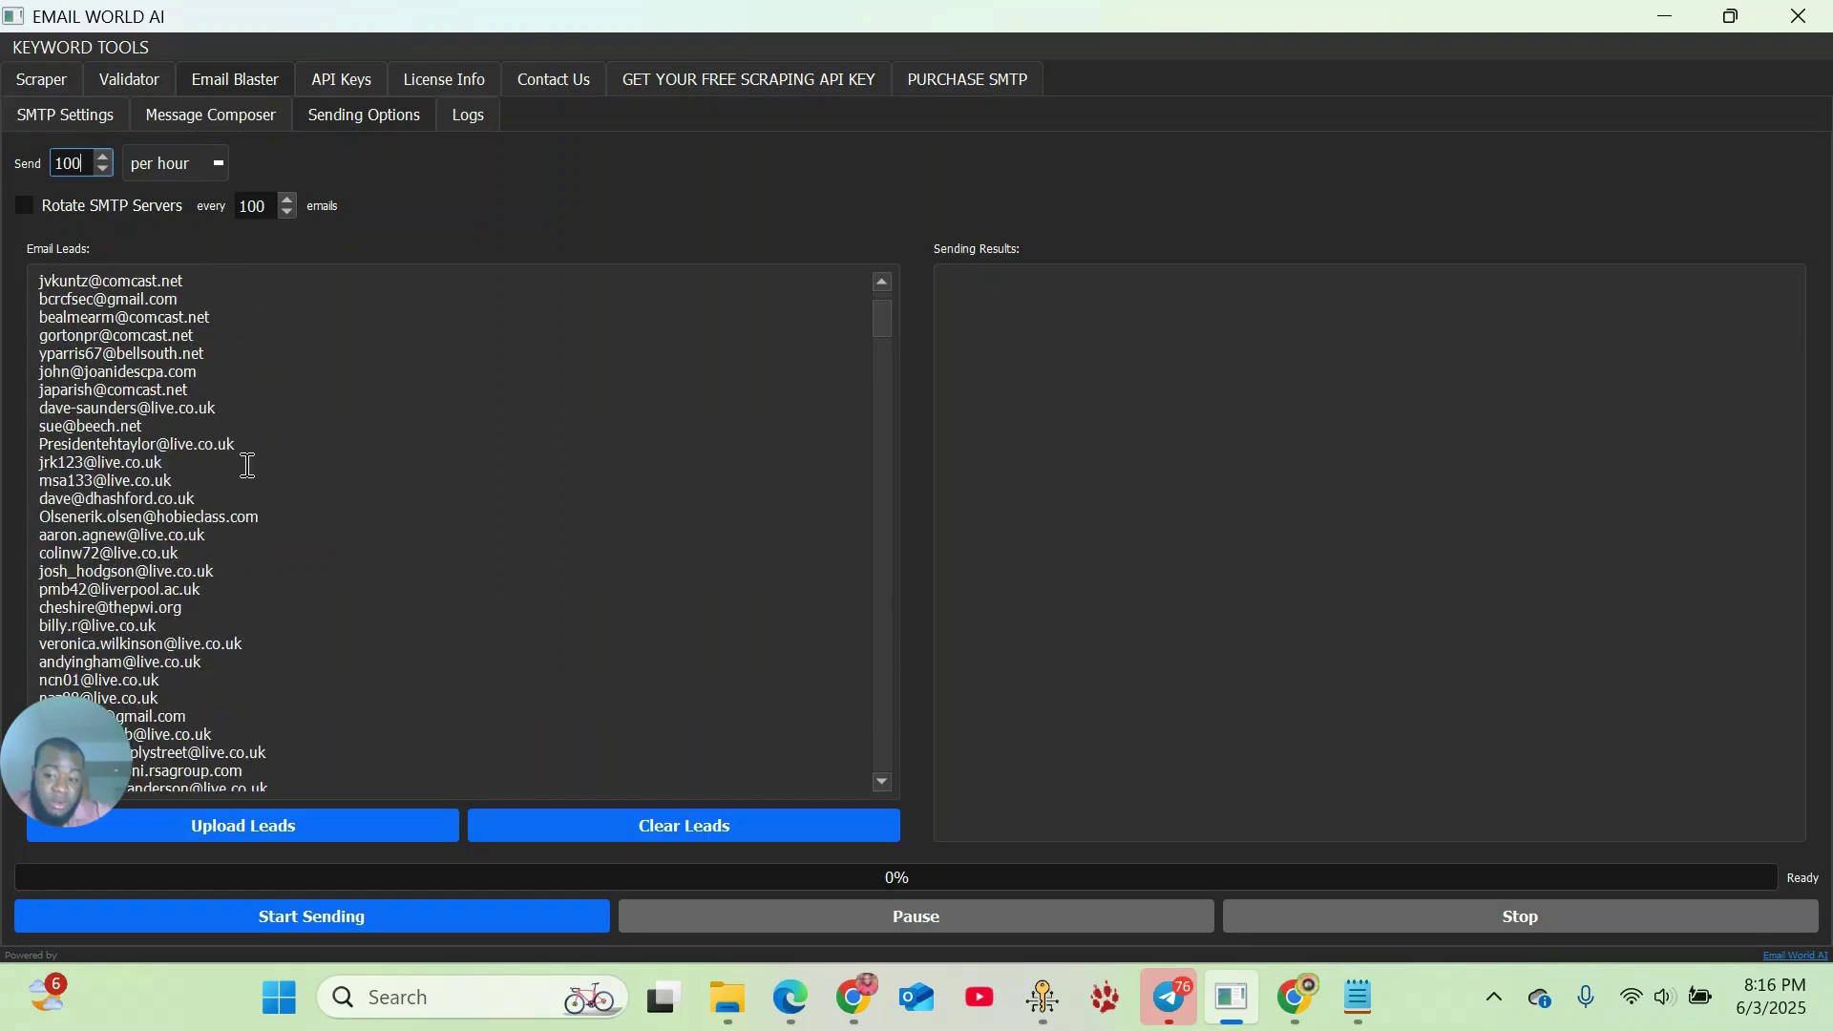
pyautogui.click(276, 921)
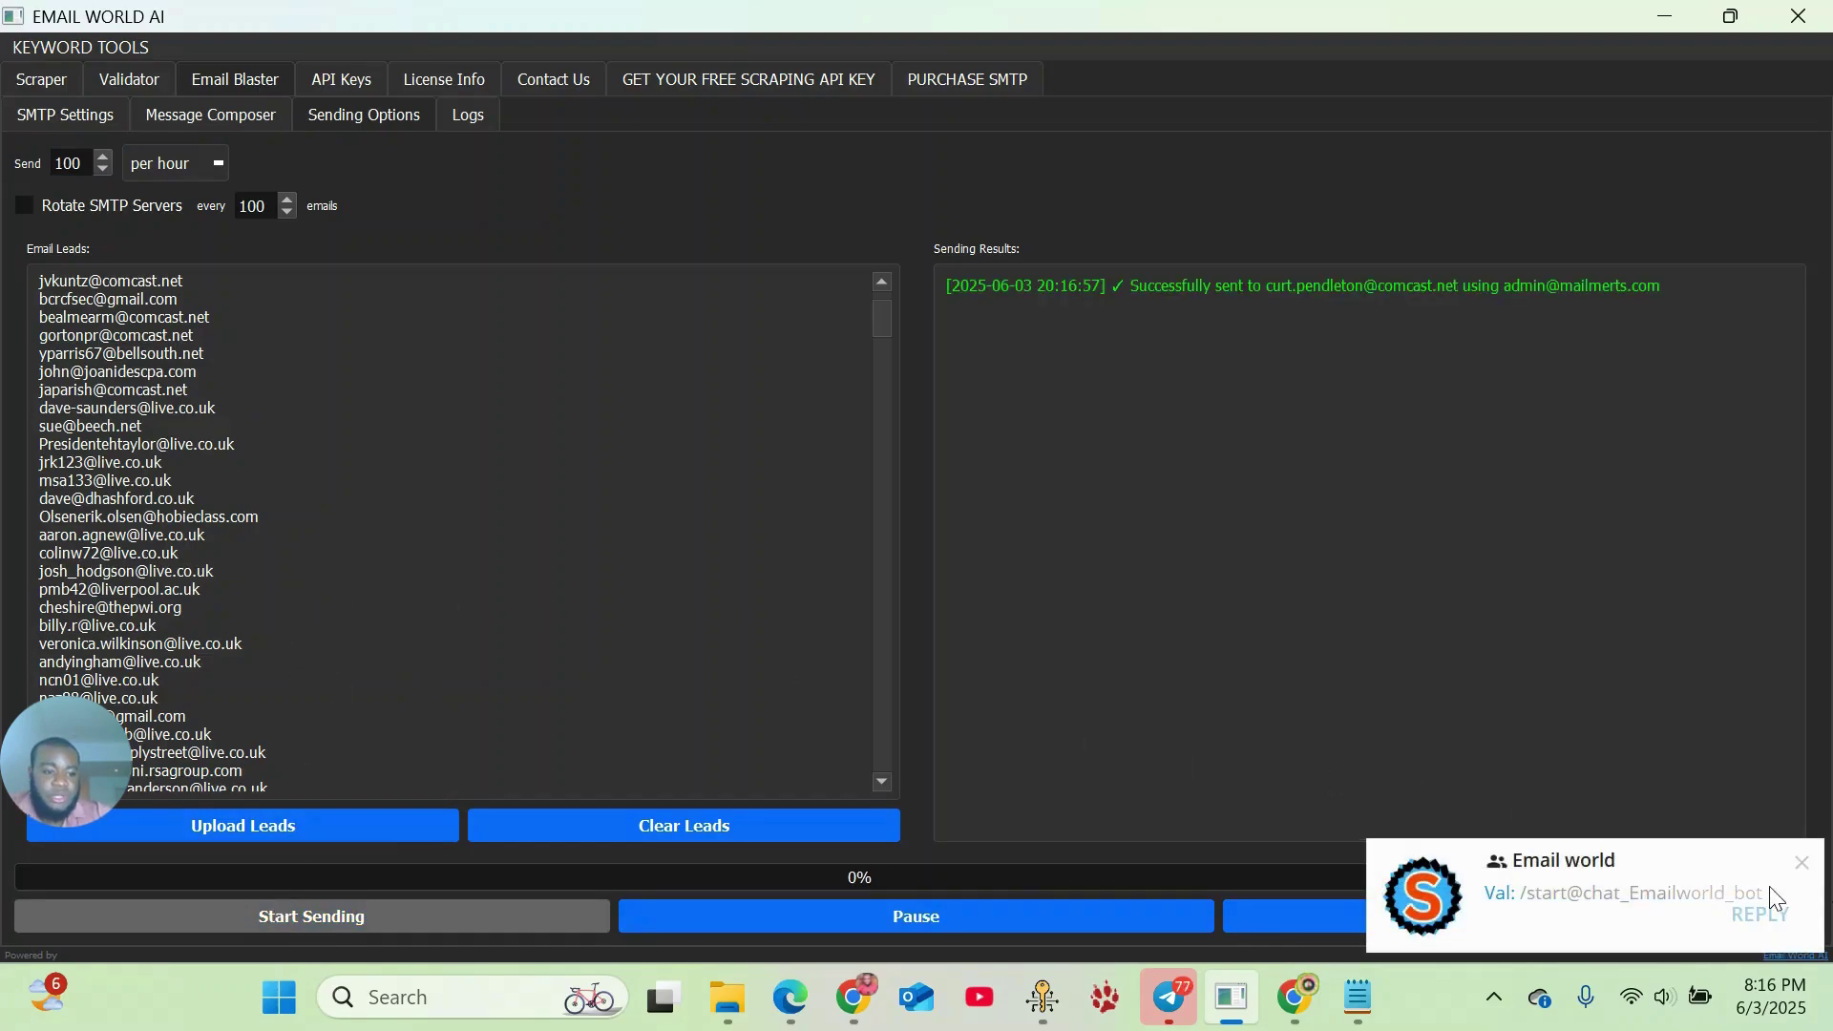
pyautogui.click(1801, 864)
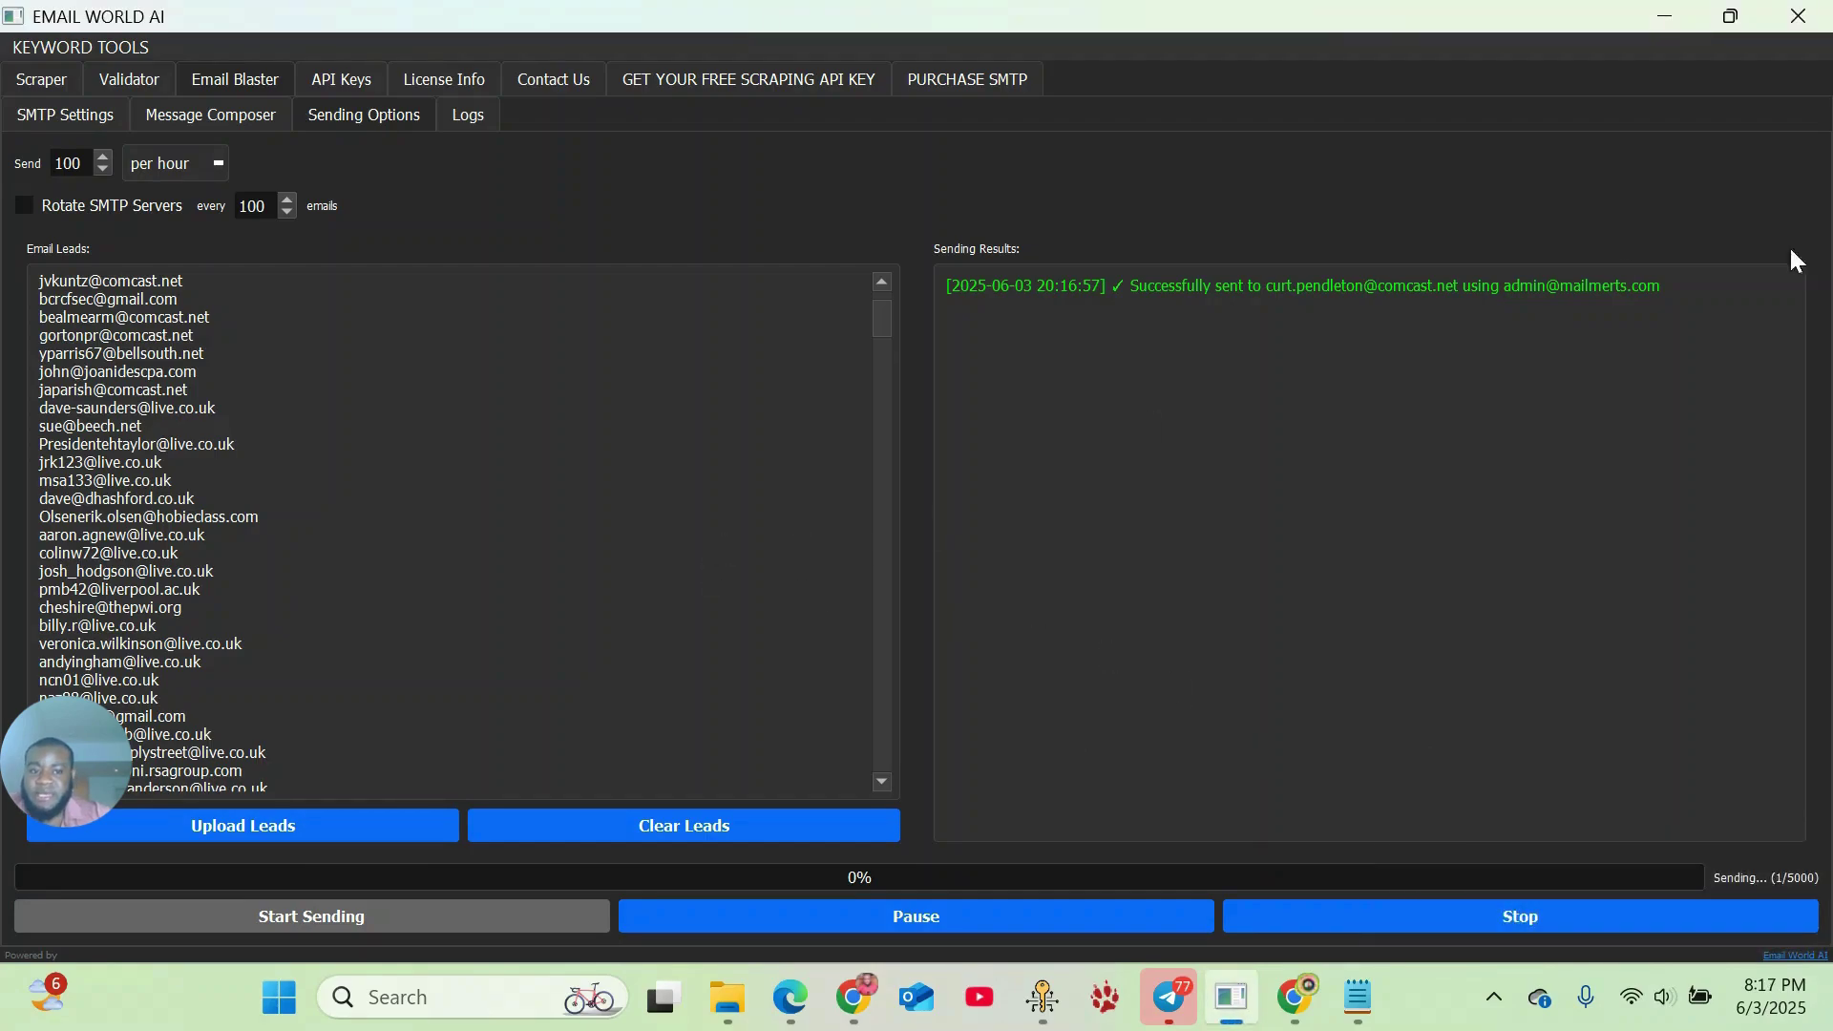
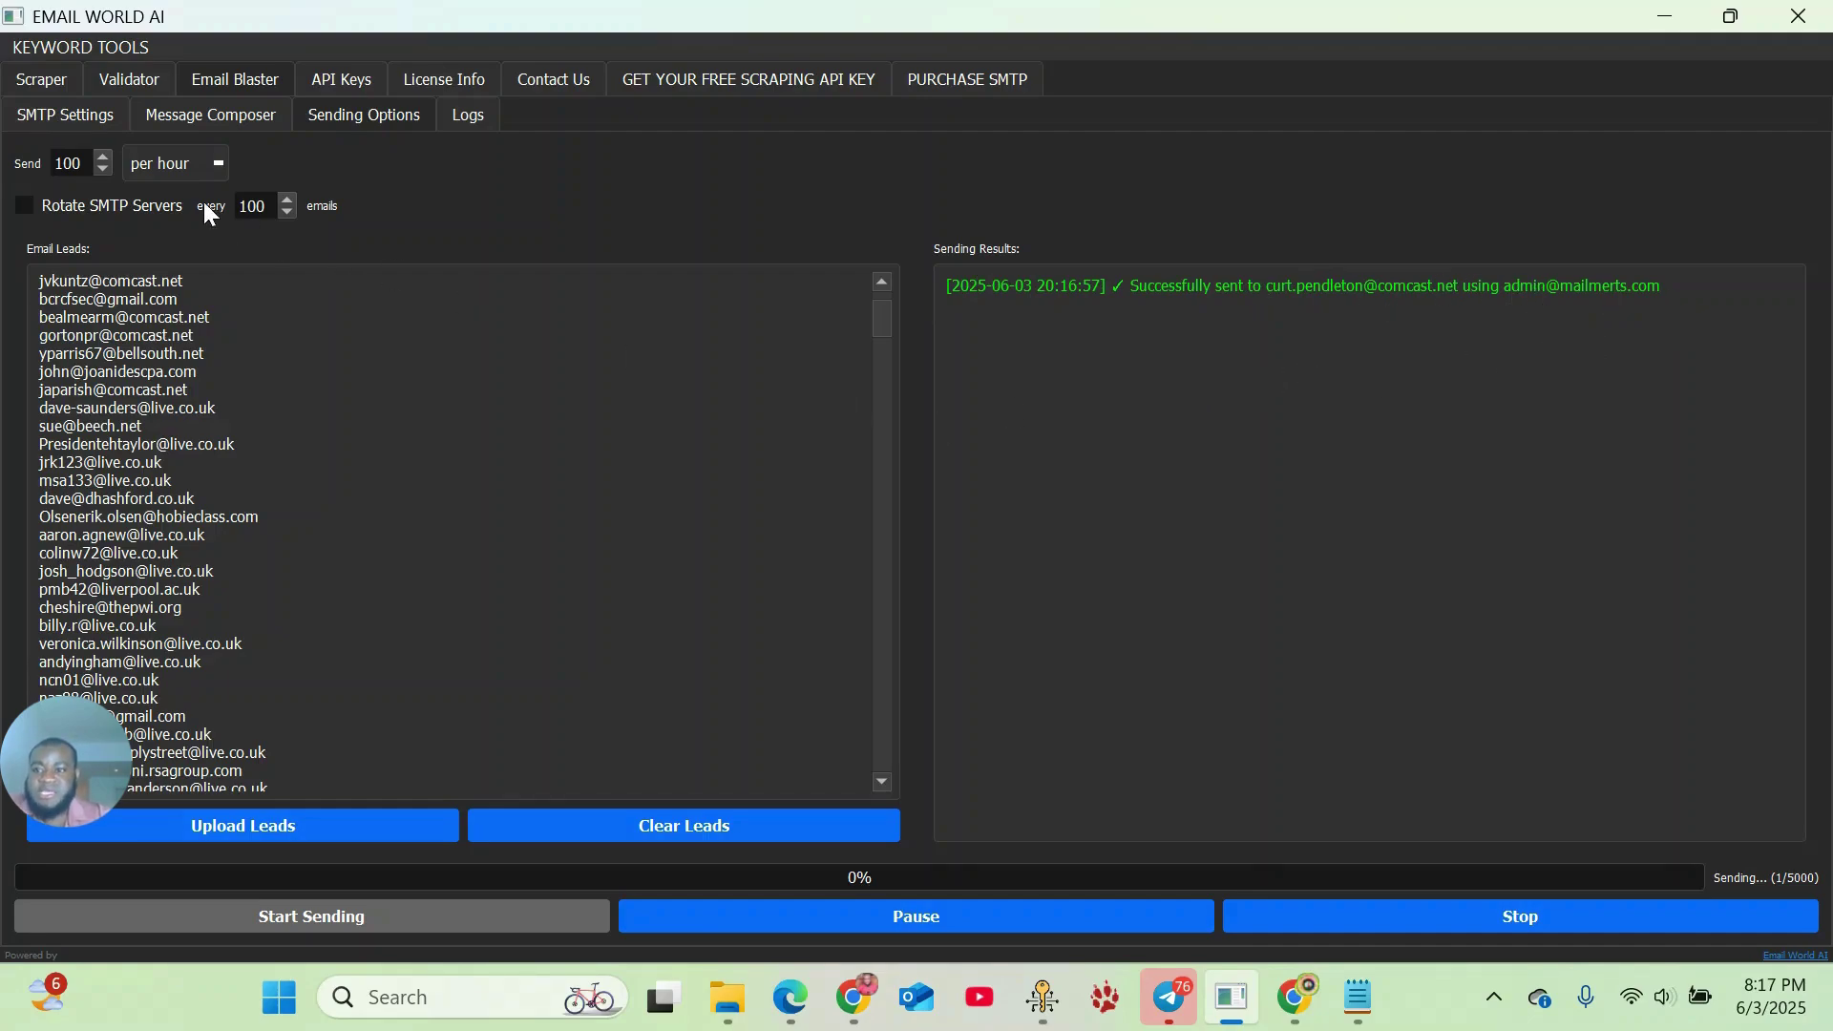
# - Stop the running campaign send and confirm the stop
pyautogui.doubleClick(76, 165)
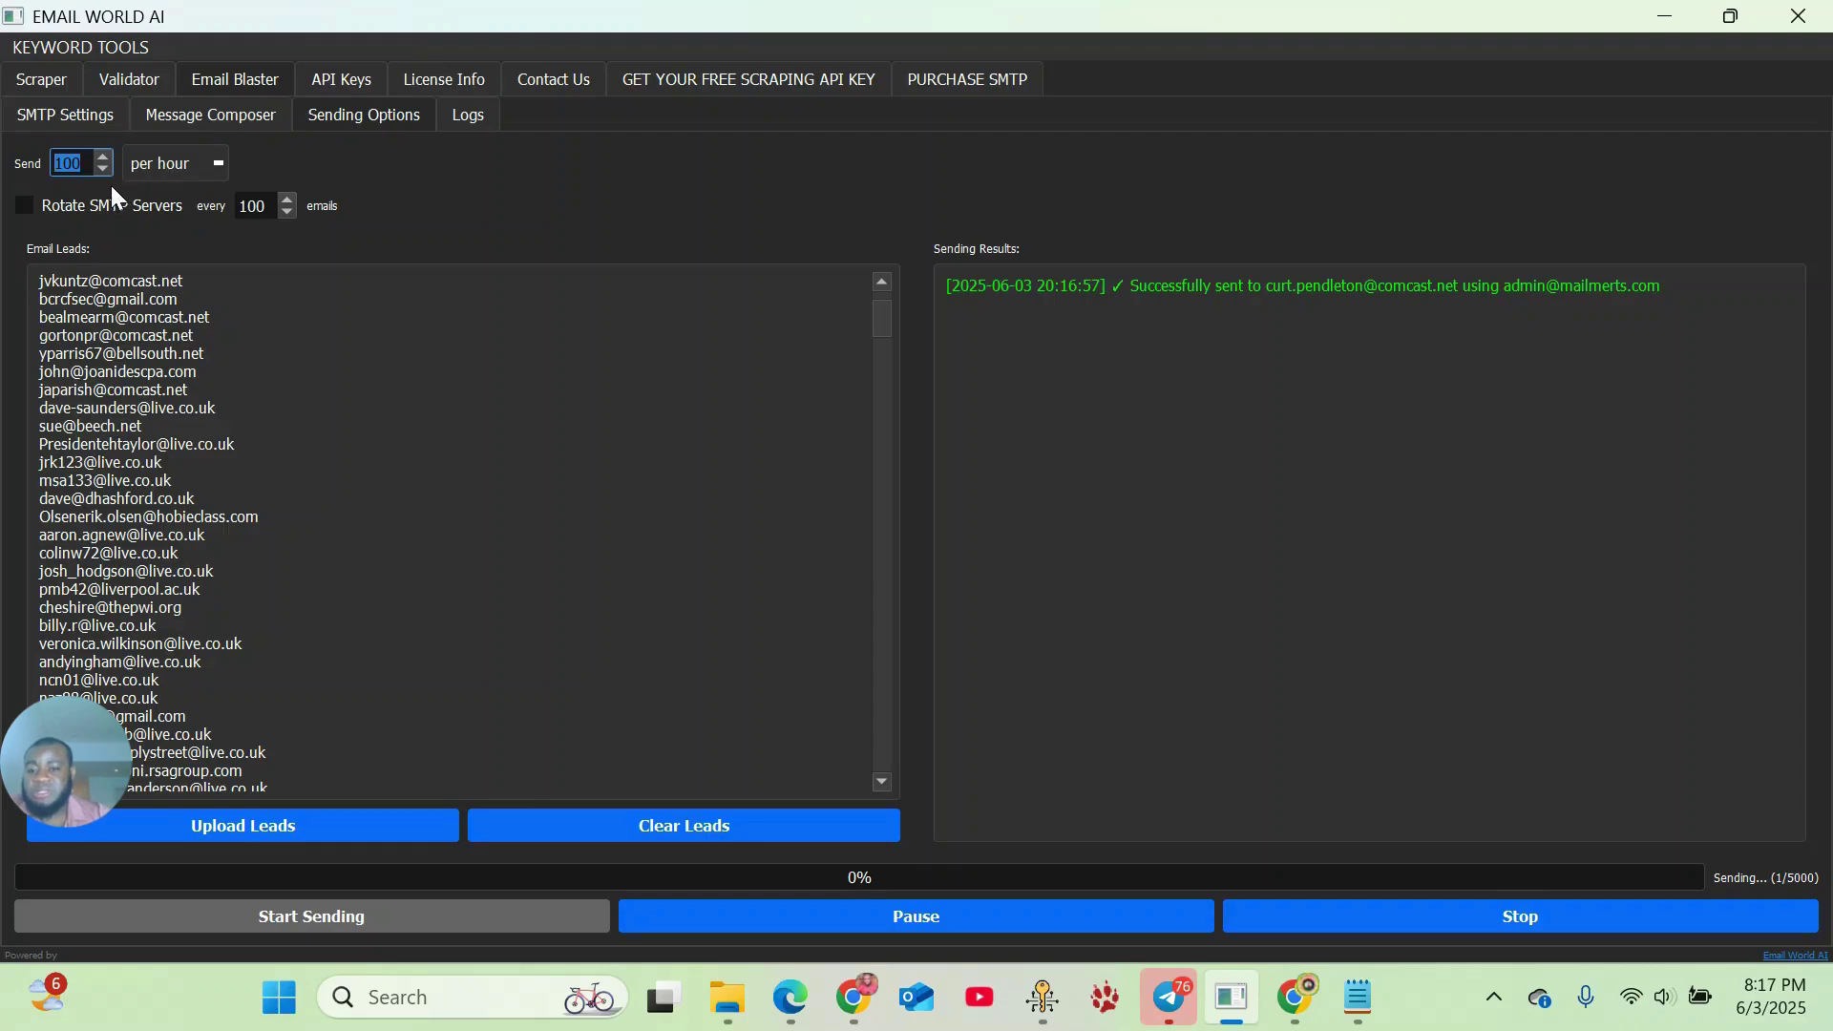
pyautogui.click(1680, 293)
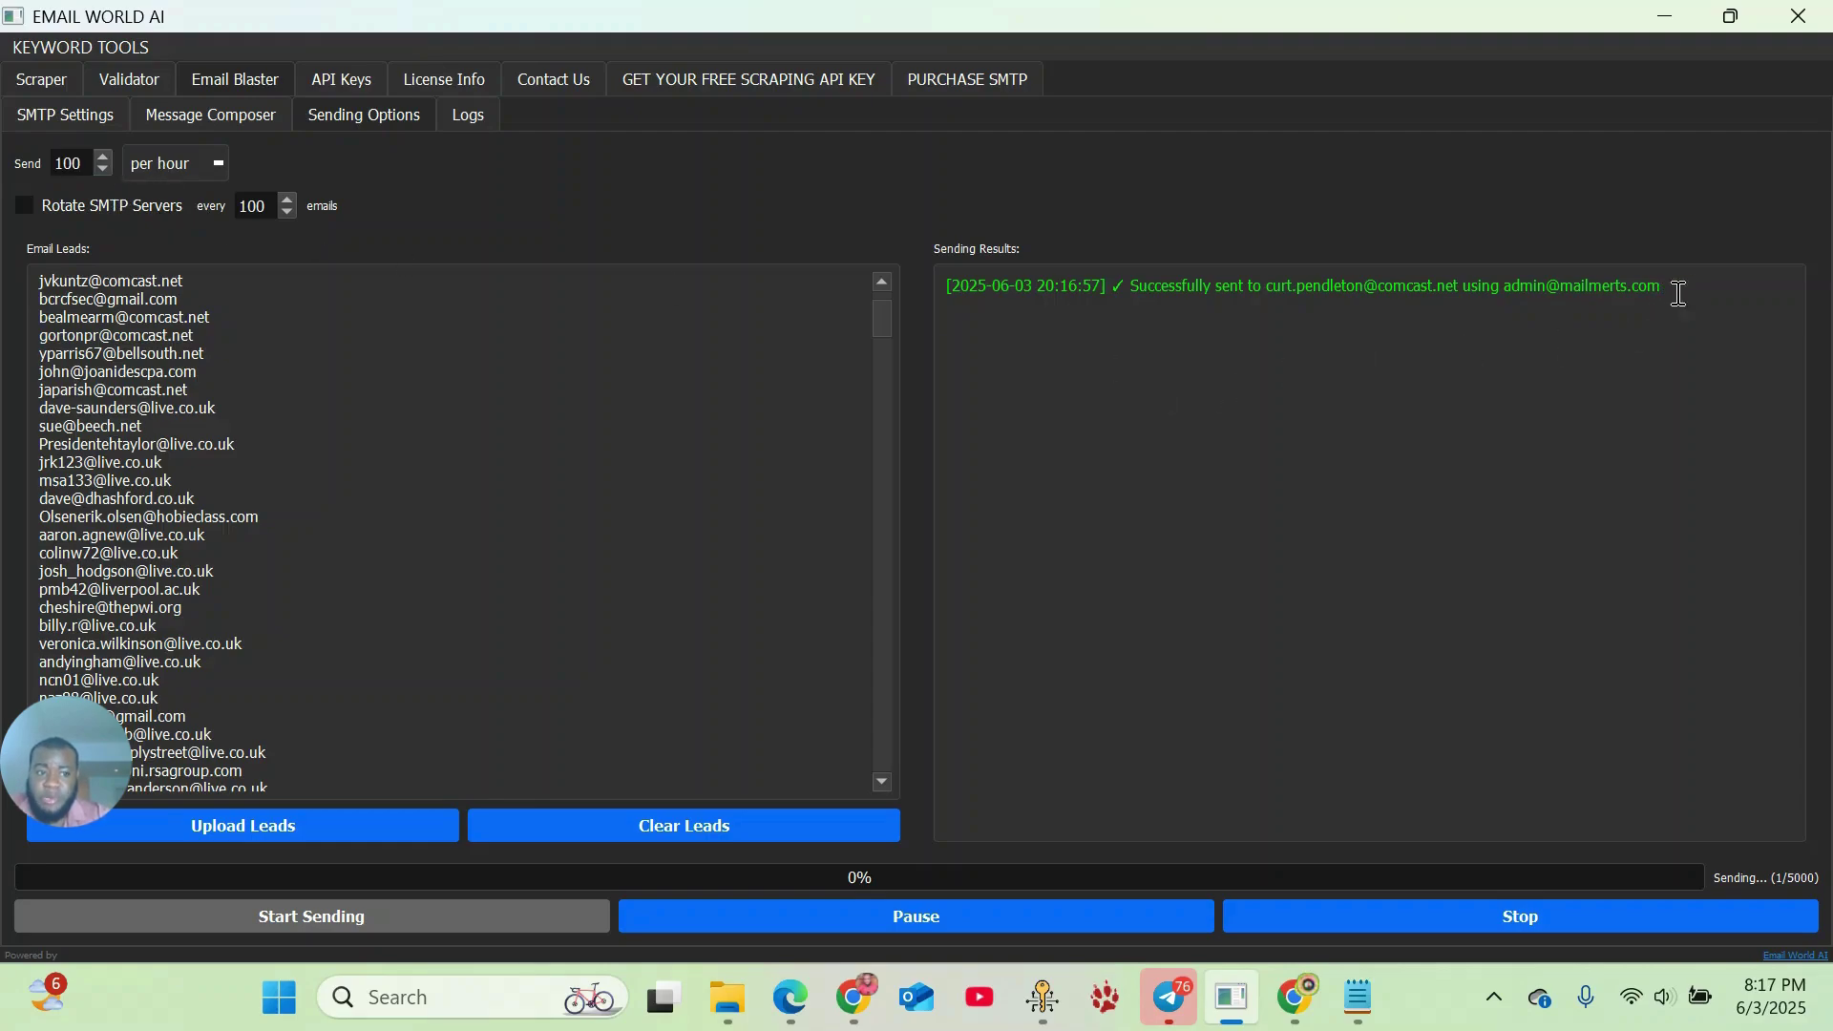
pyautogui.tripleClick(1157, 298)
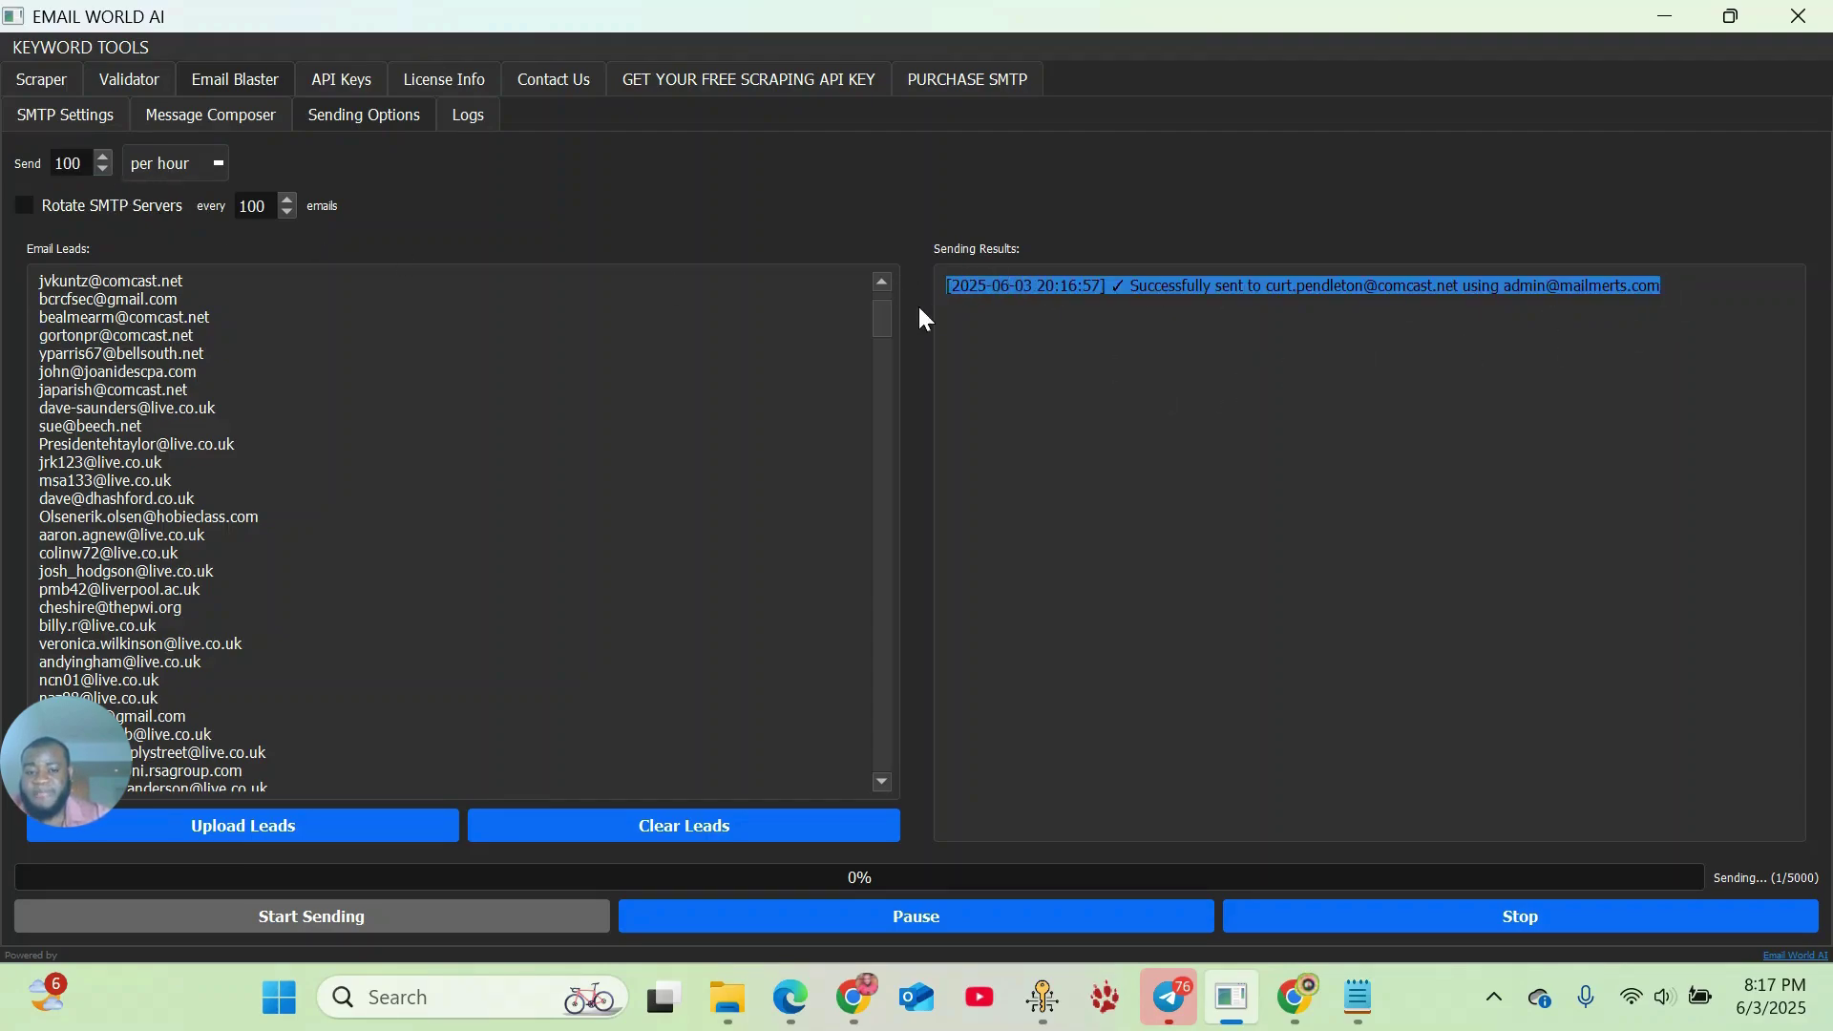
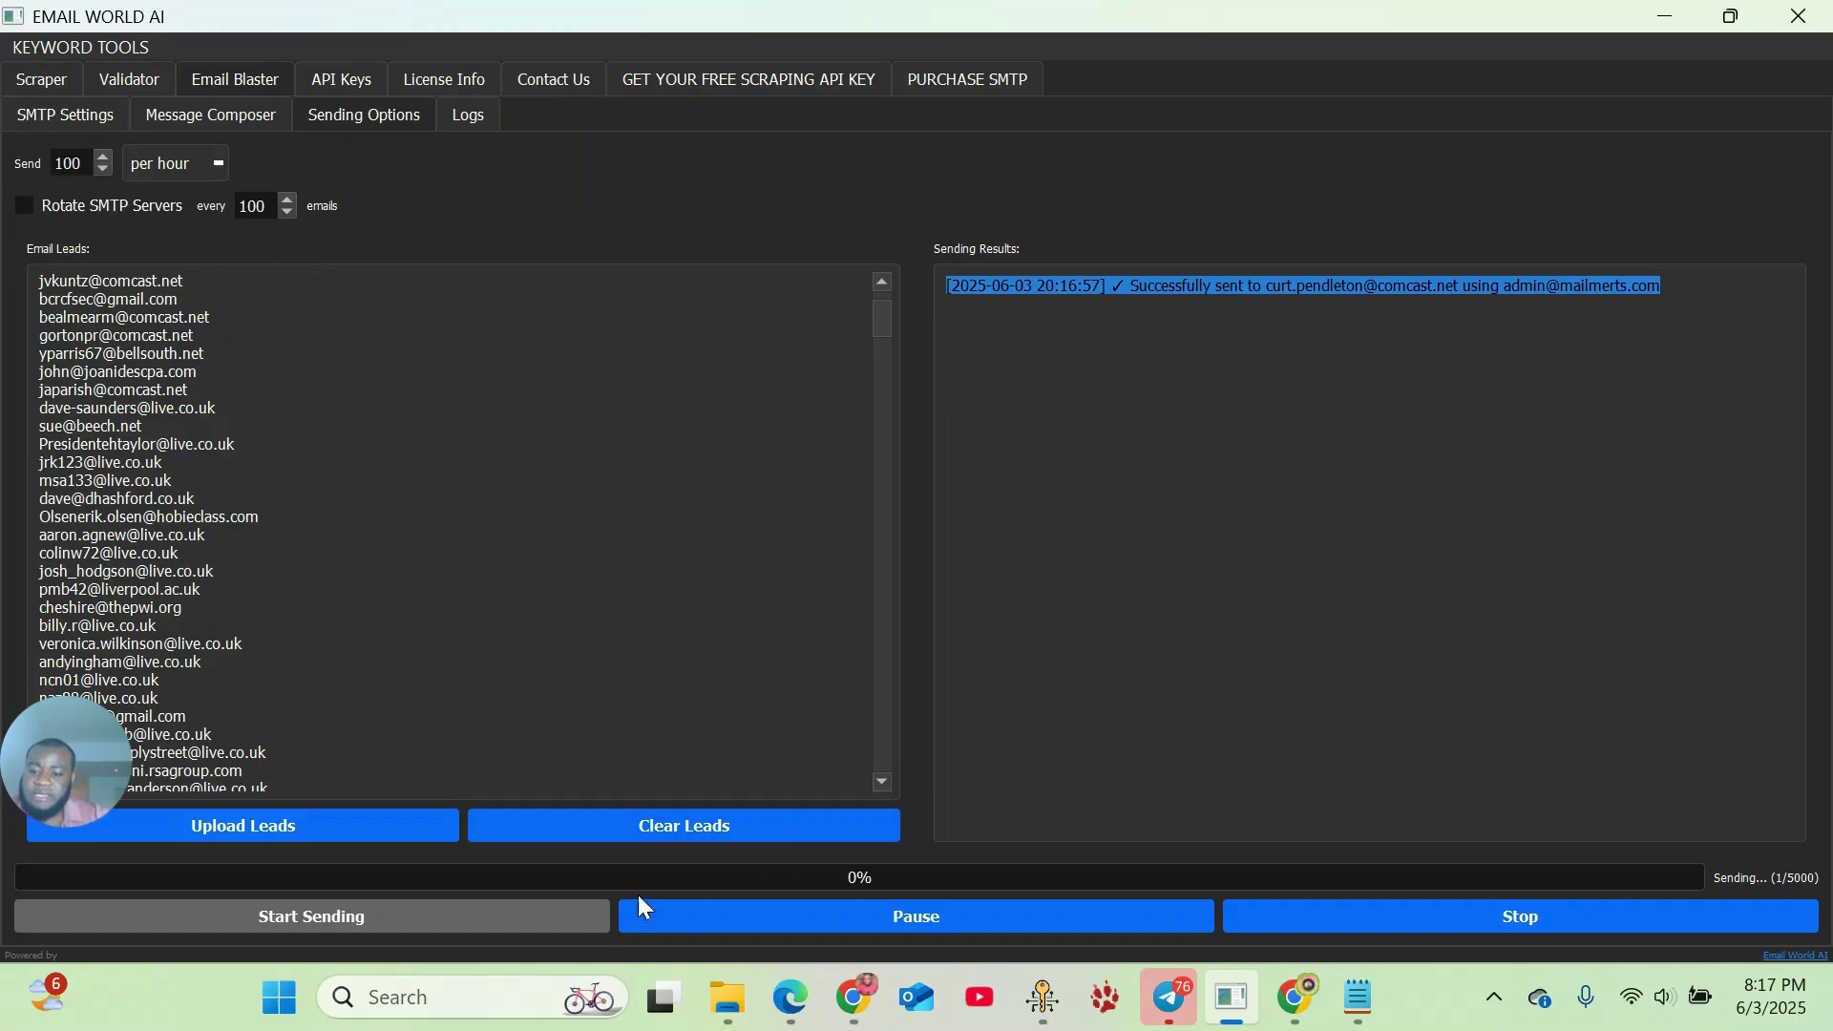
pyautogui.click(1496, 914)
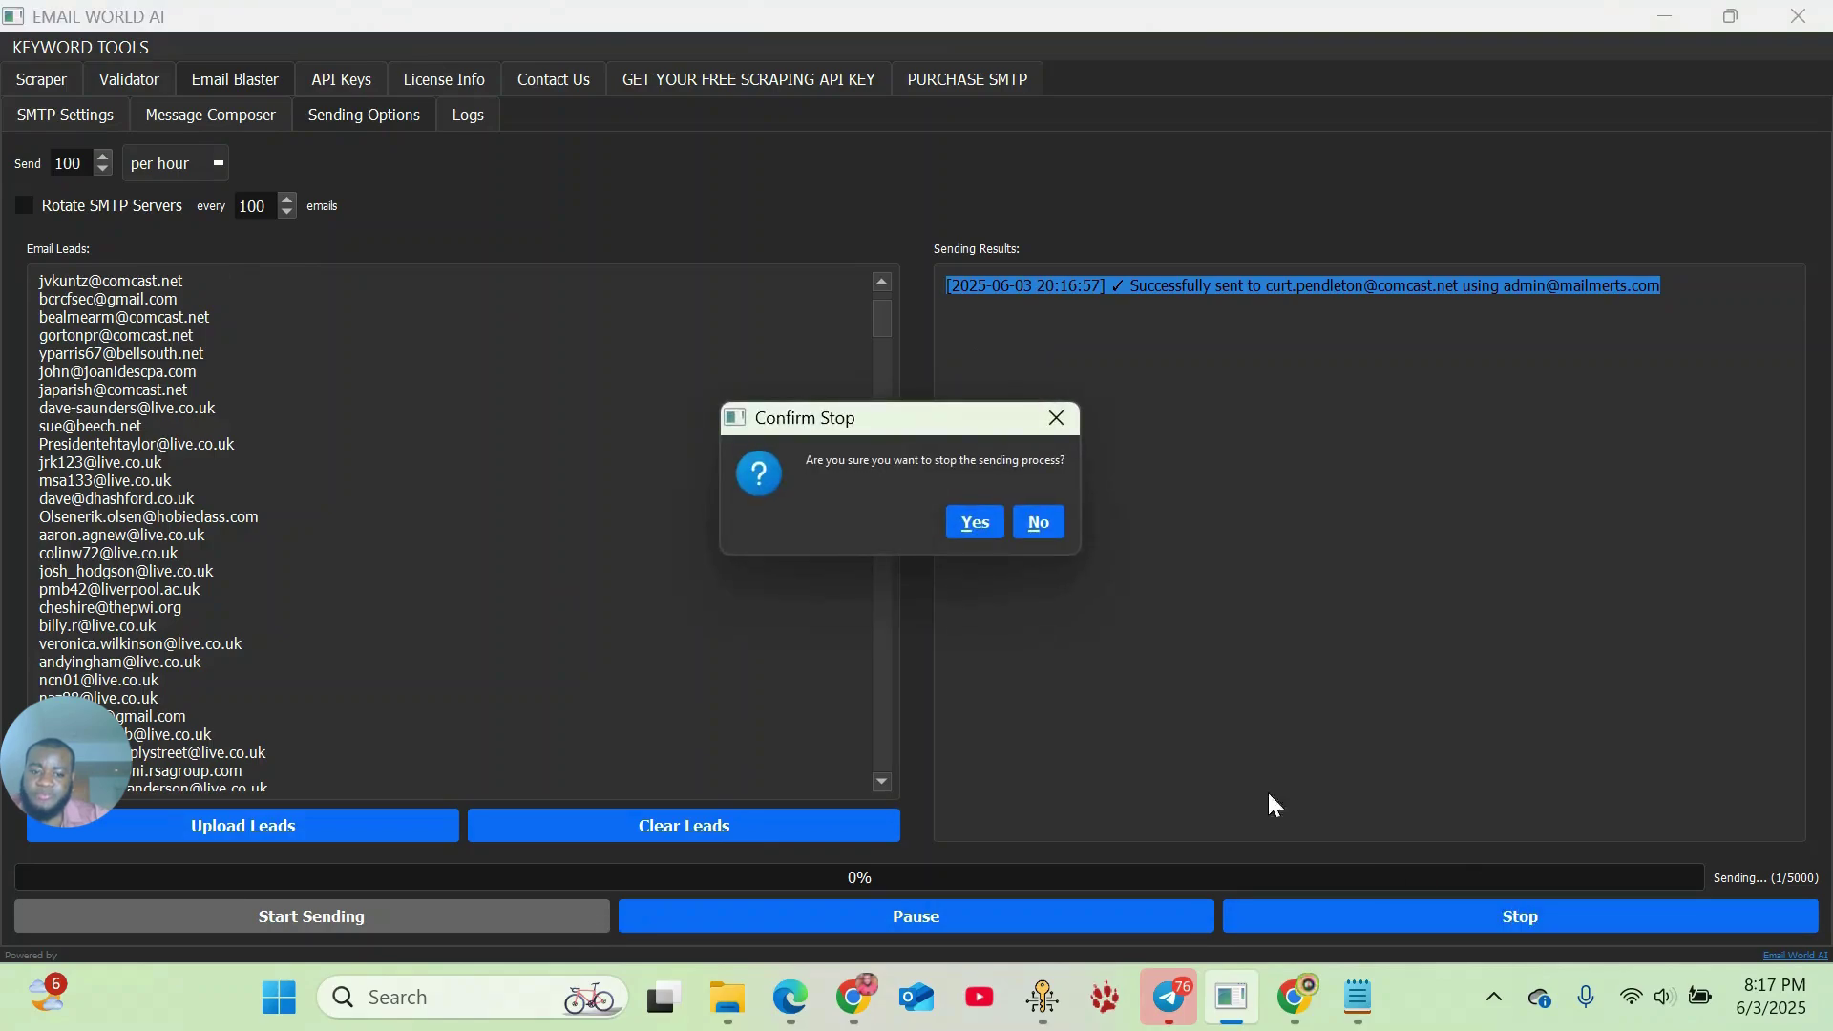
pyautogui.click(970, 522)
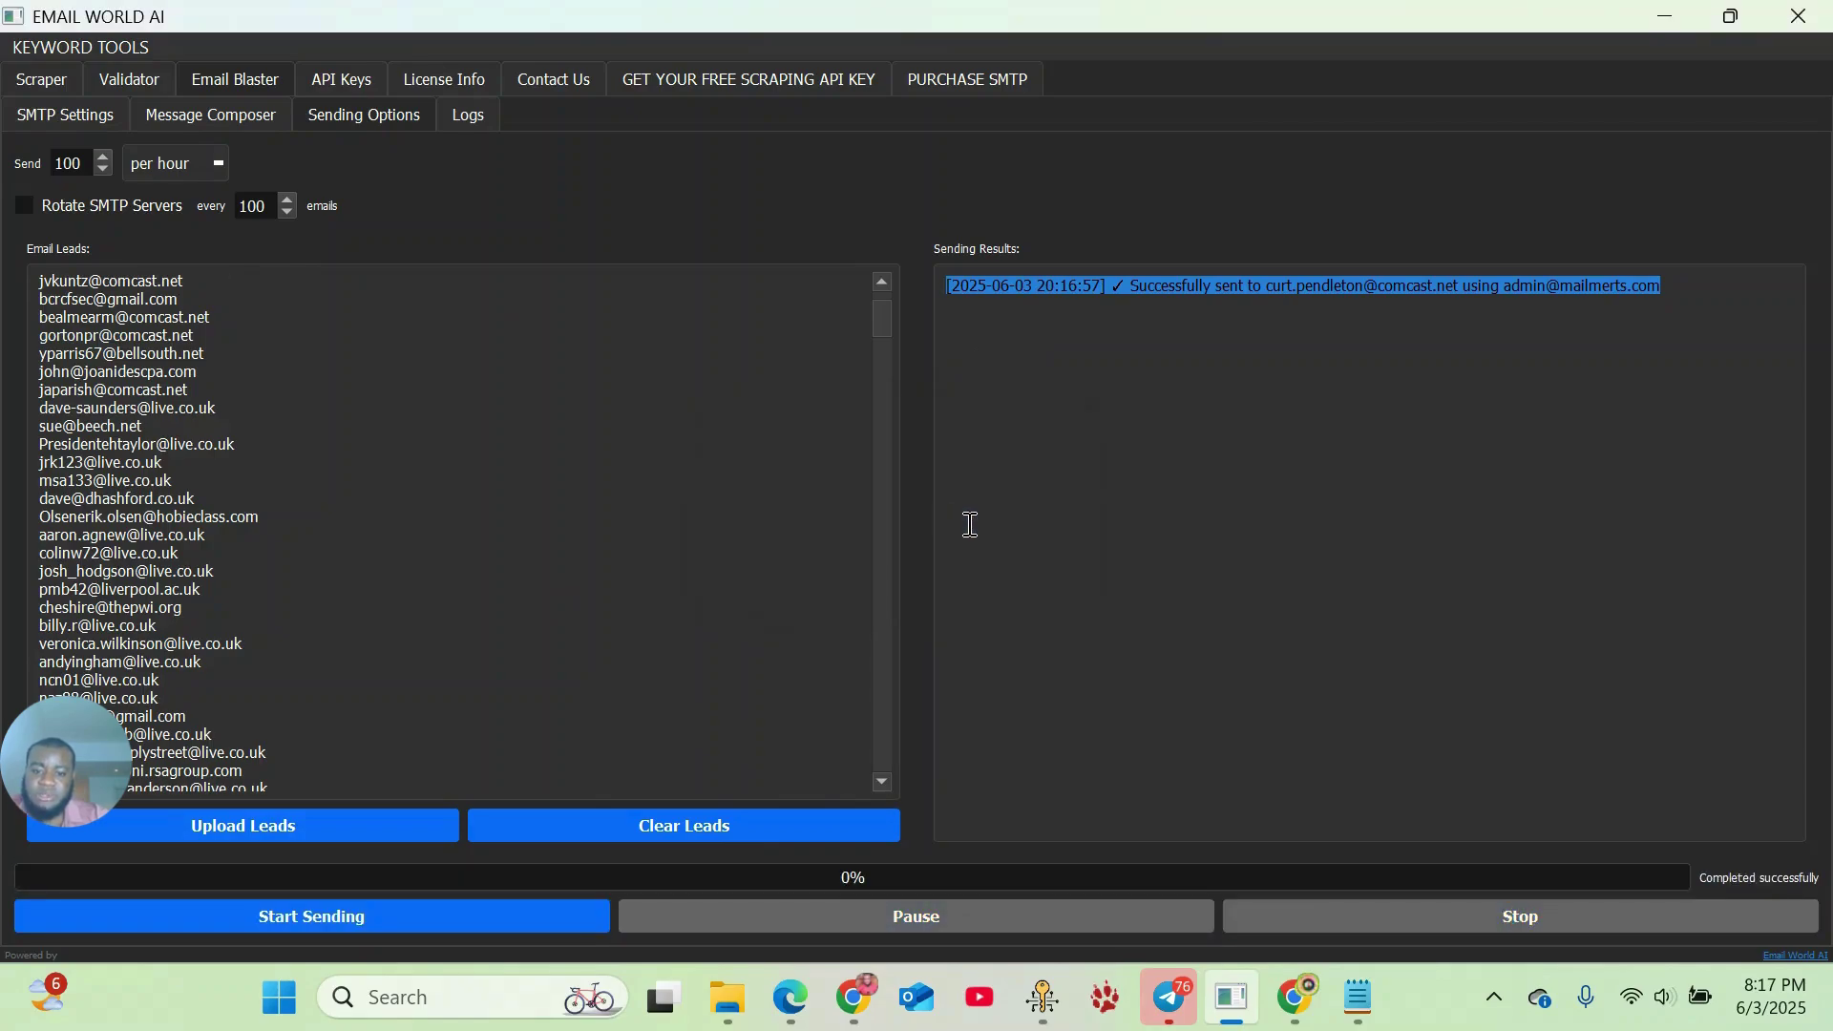
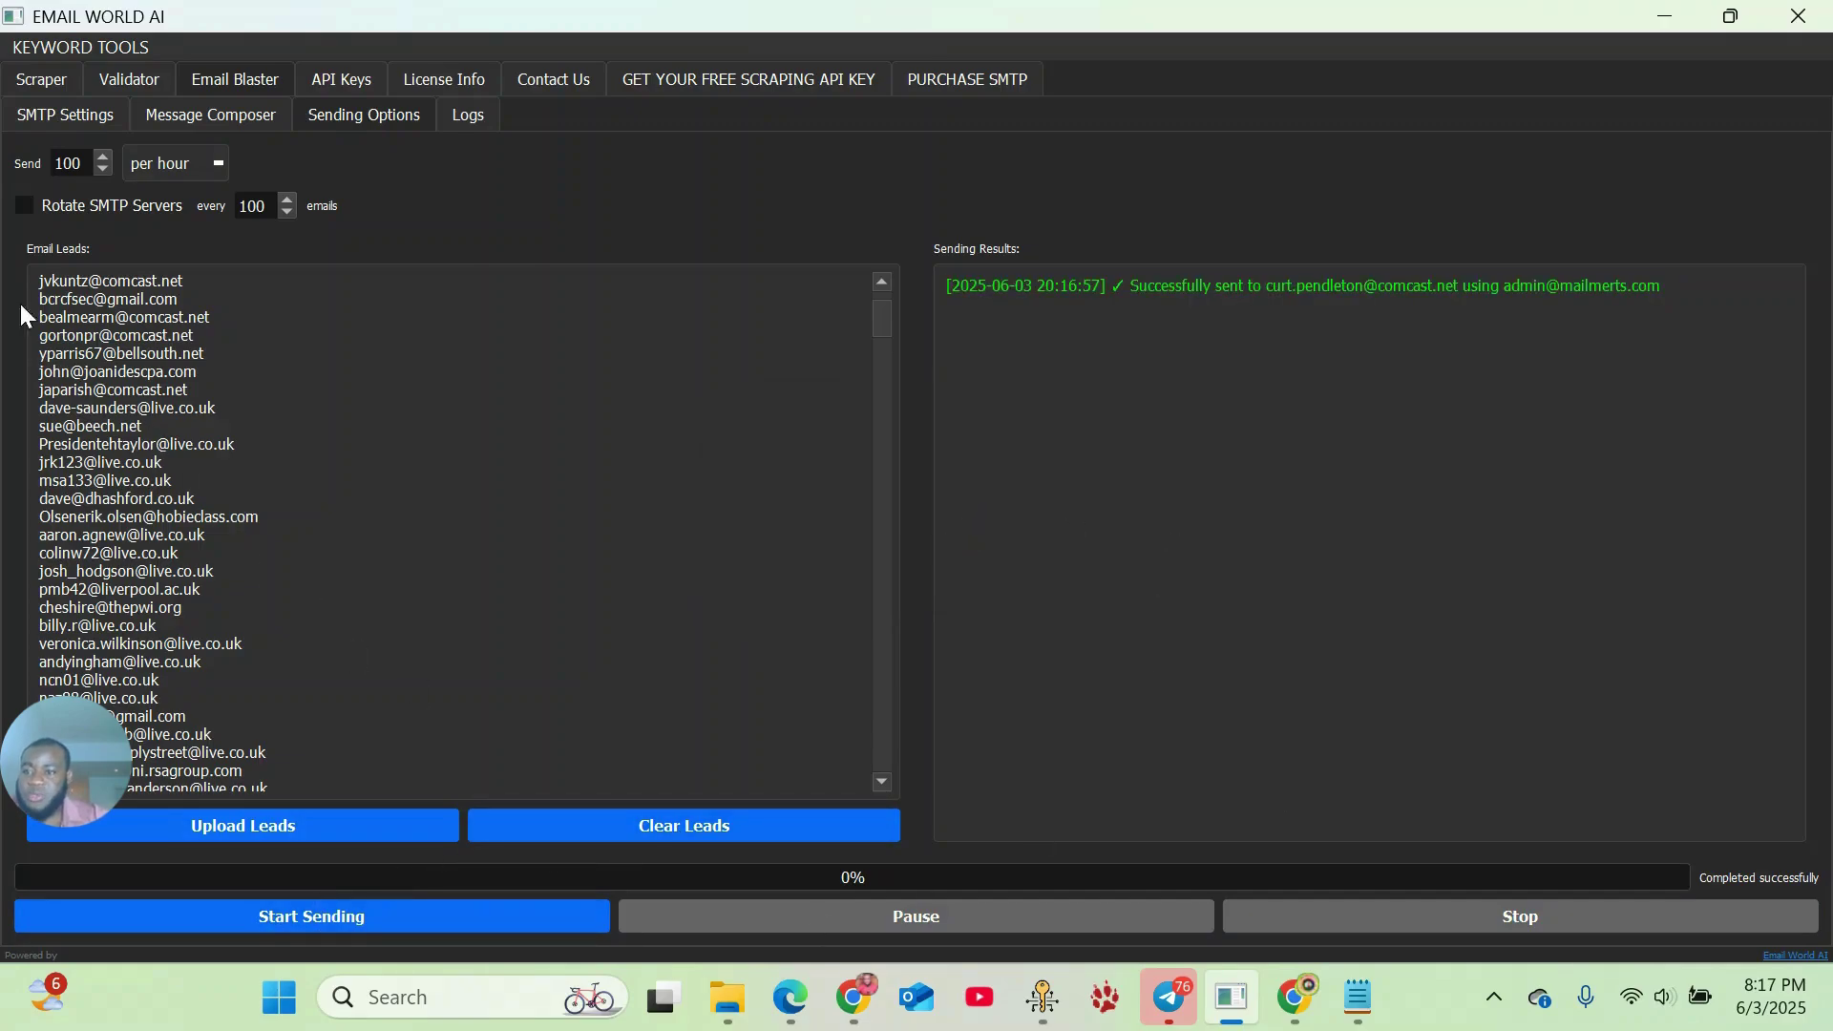
# - Set the sending rate to 10 emails per minute and restart sending the campaign
pyautogui.click(211, 164)
pyautogui.click(170, 191)
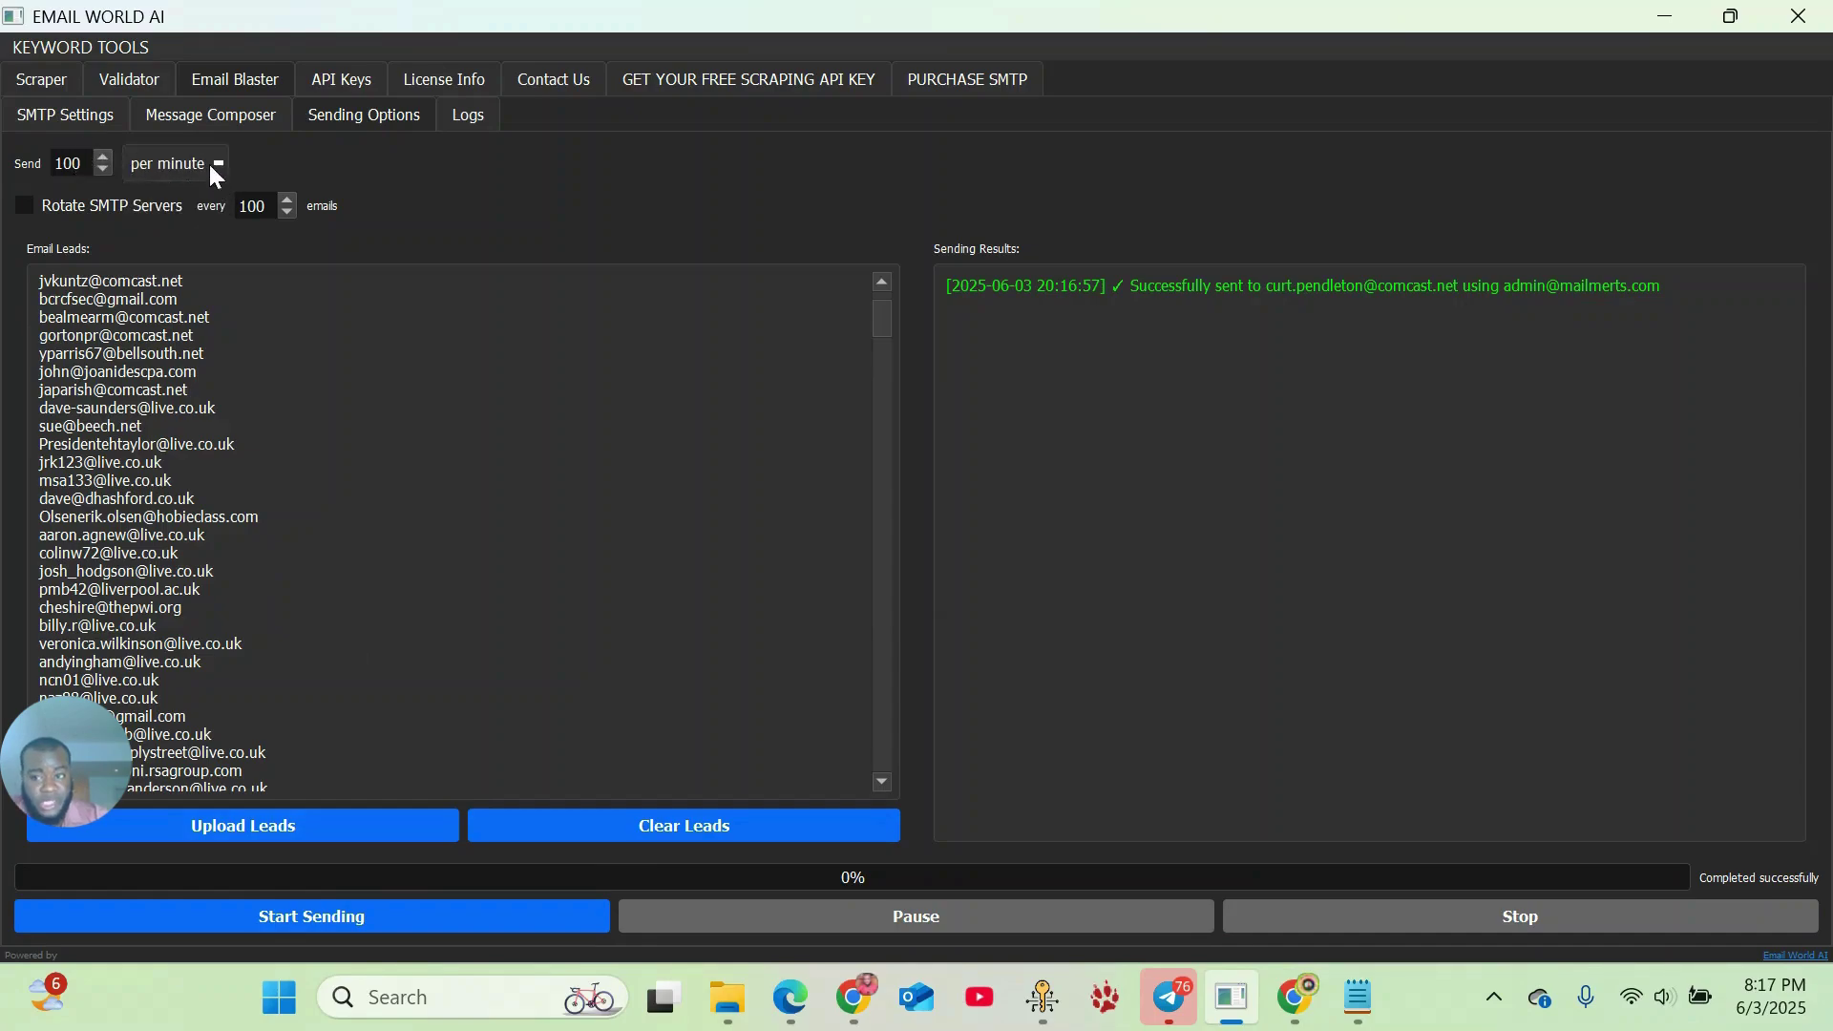
pyautogui.click(85, 168)
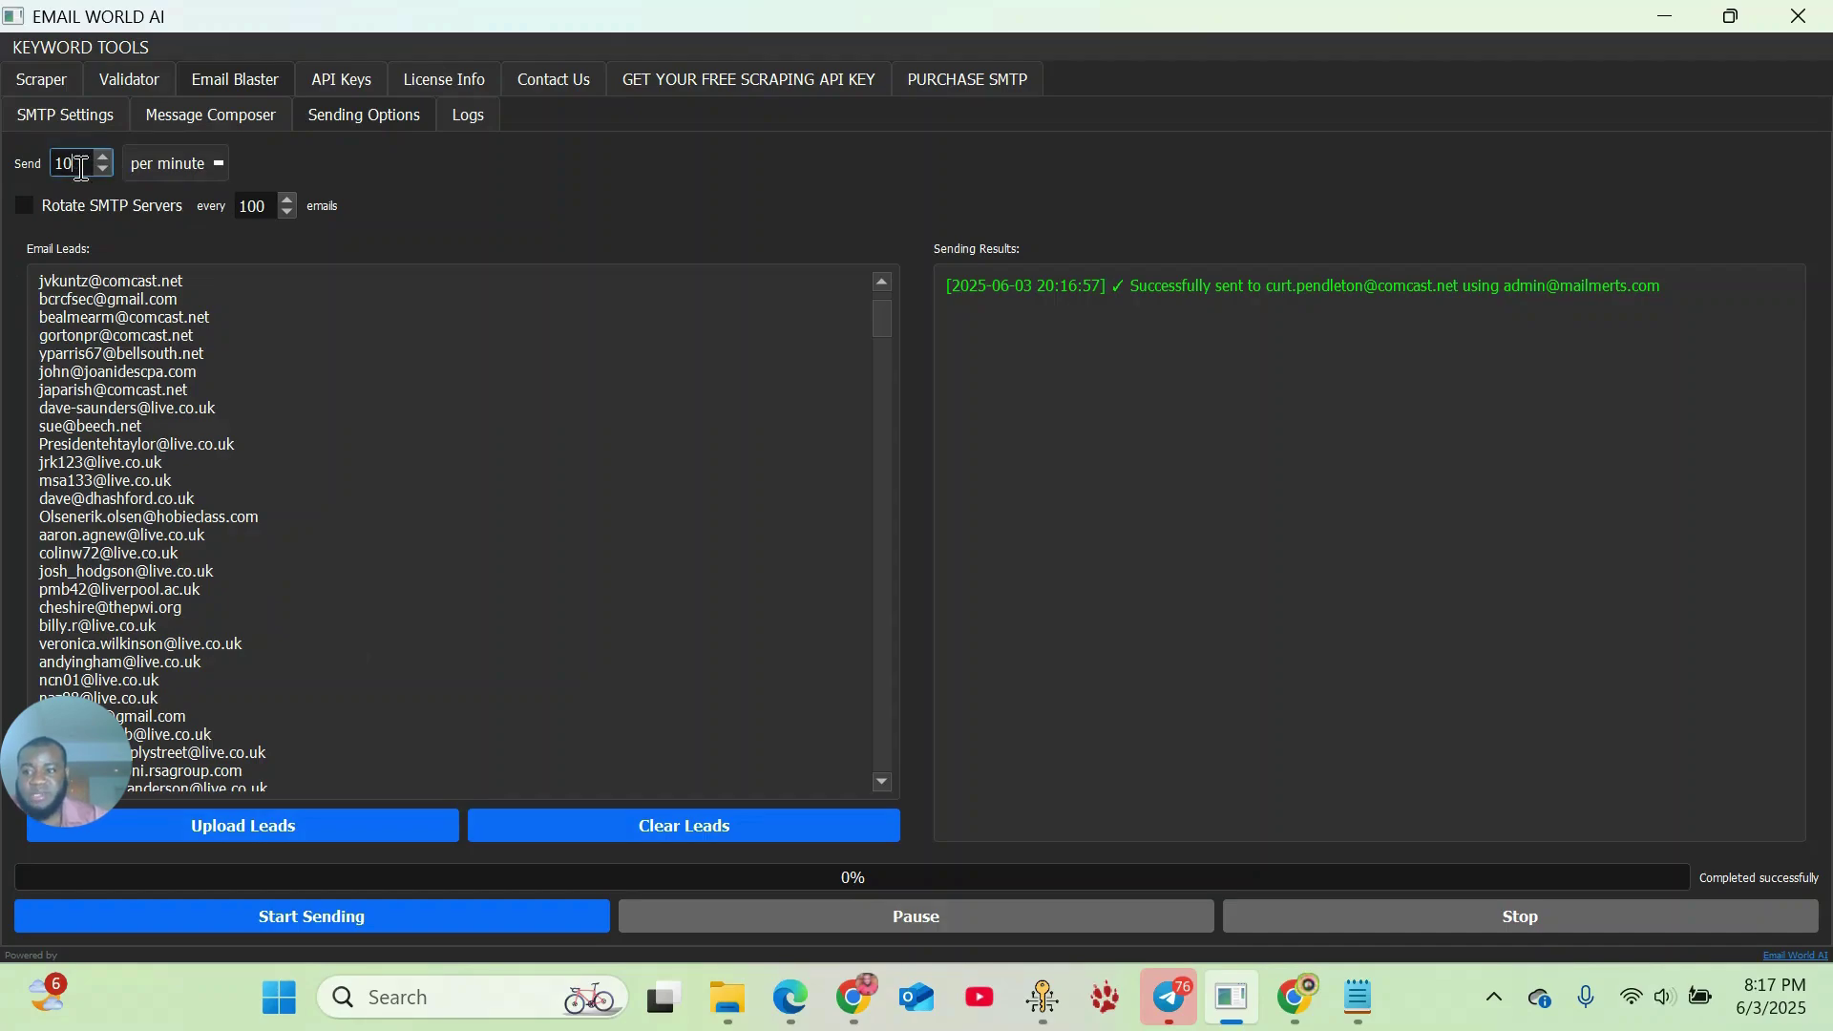
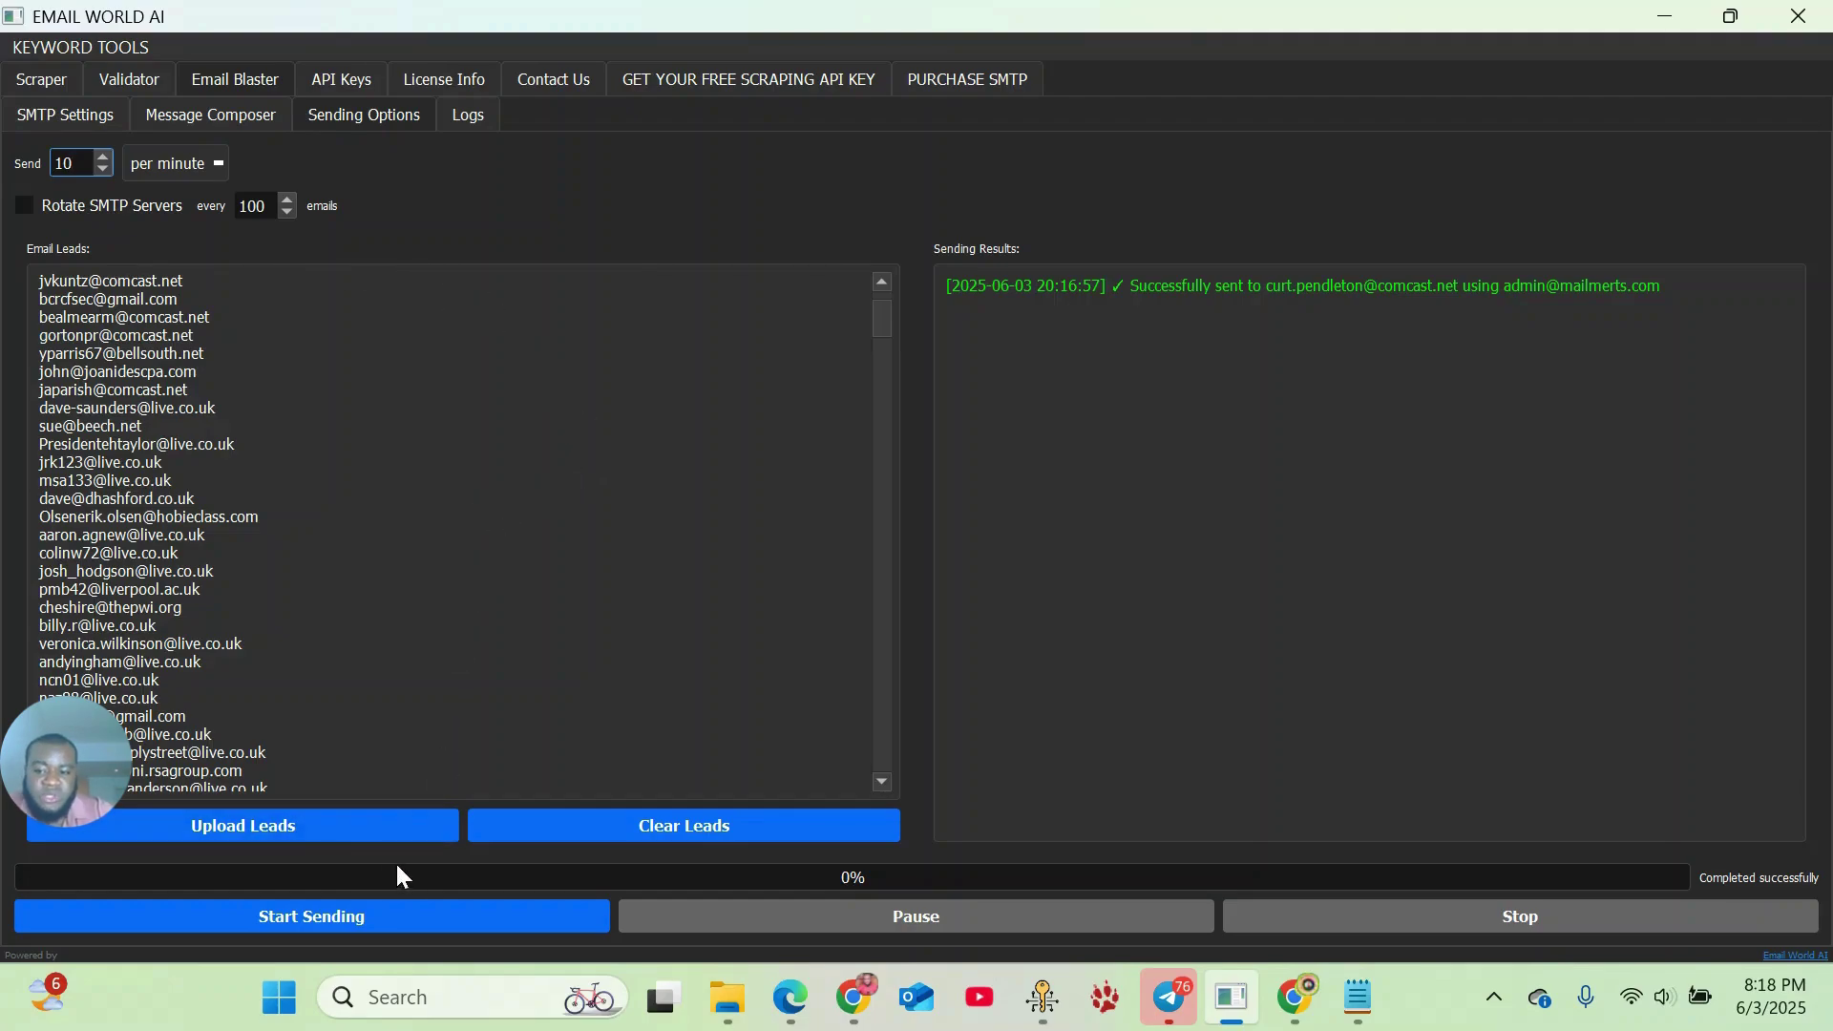
pyautogui.click(314, 919)
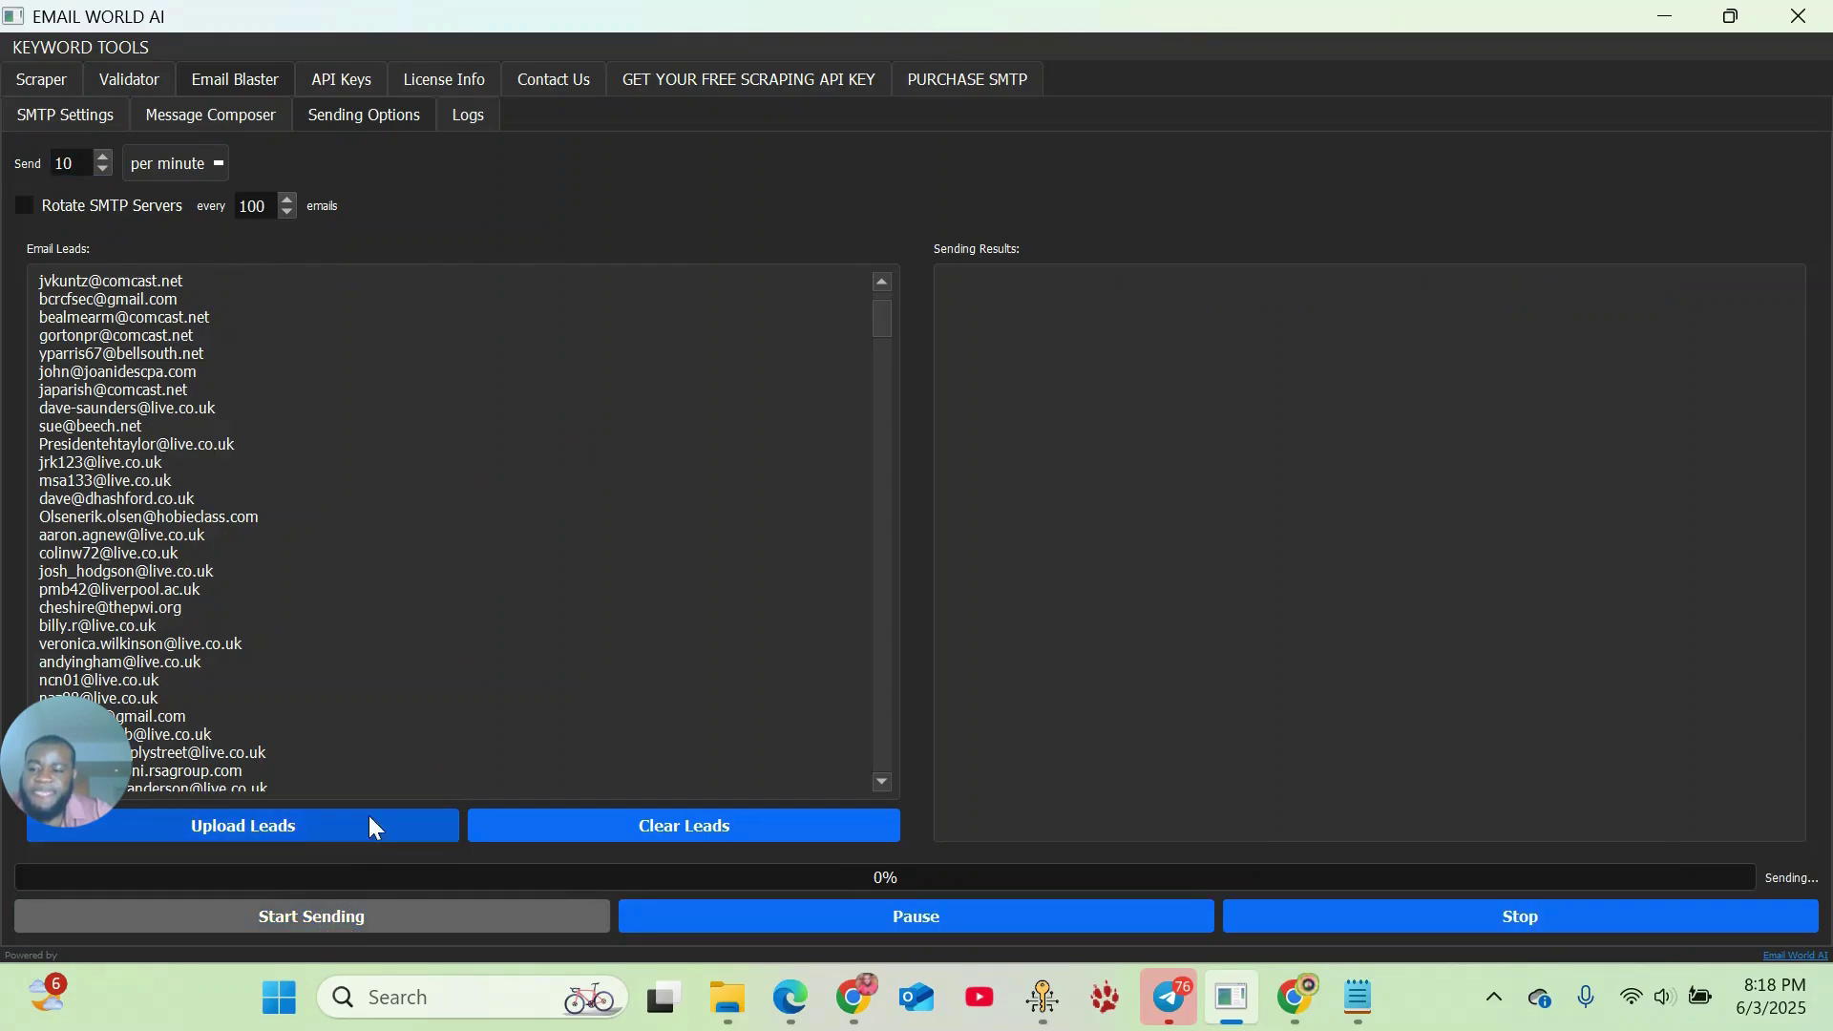
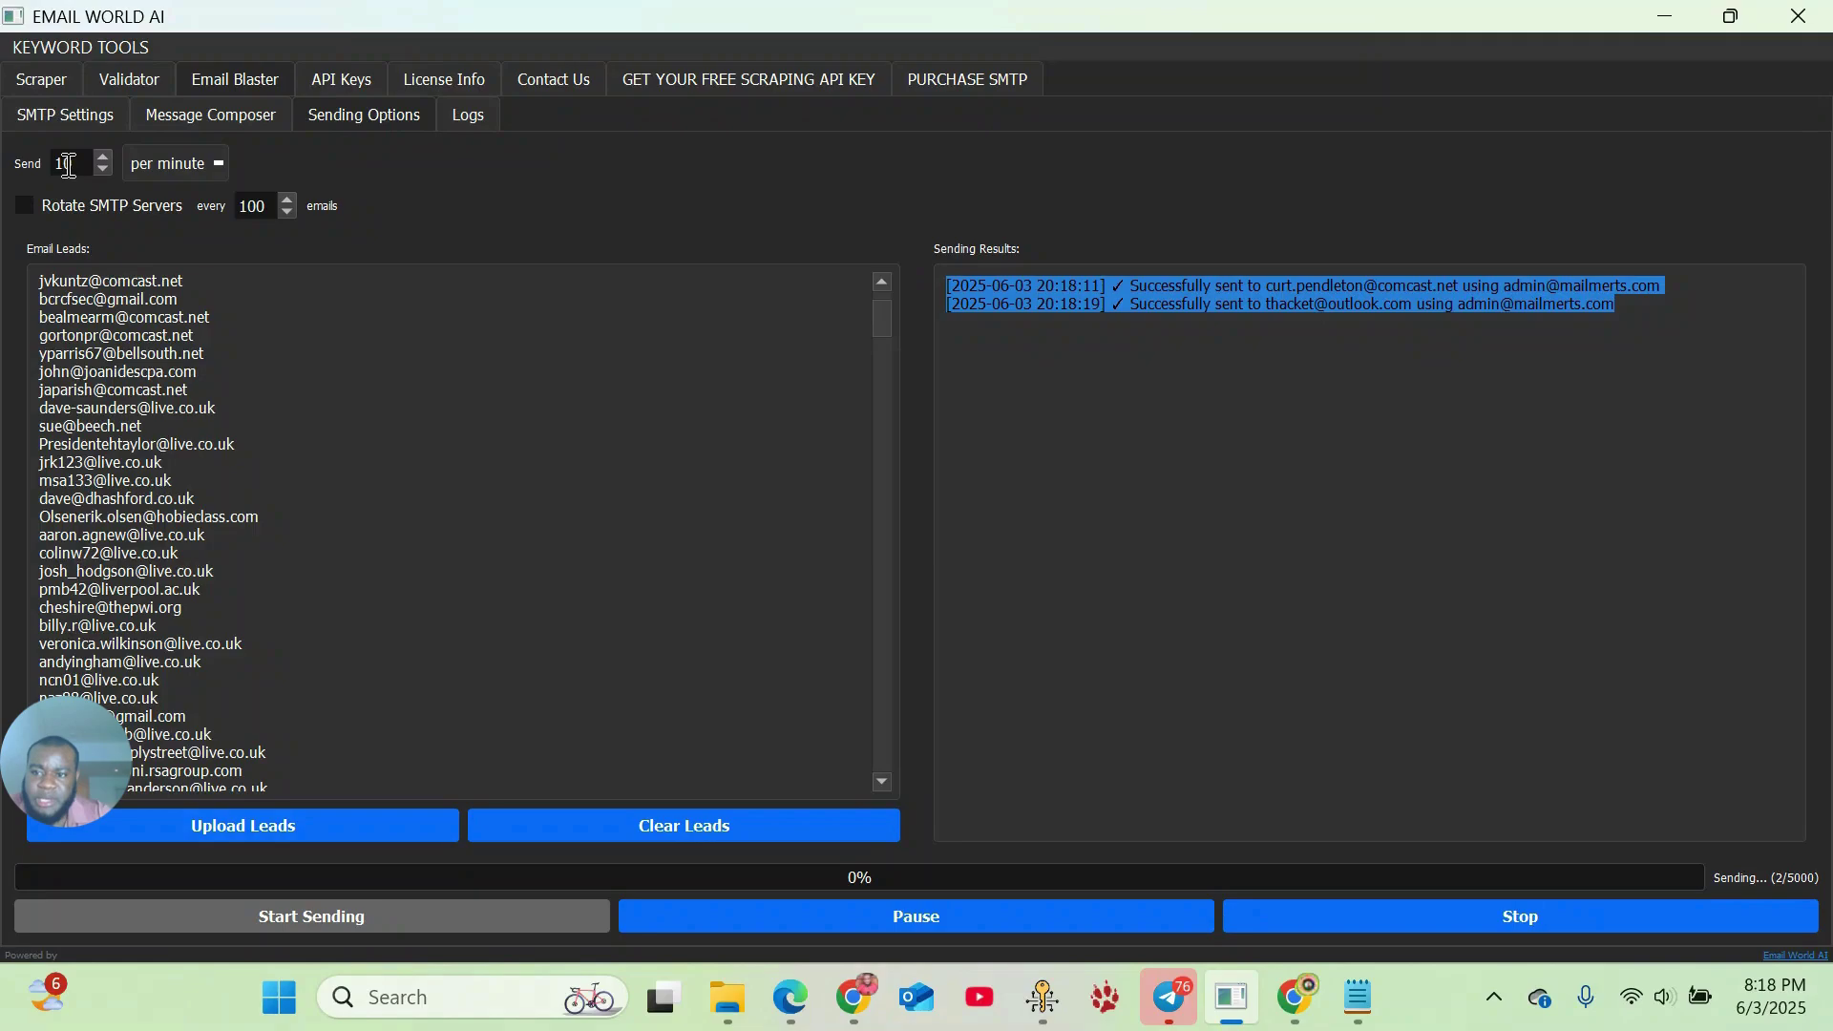
pyautogui.click(1407, 435)
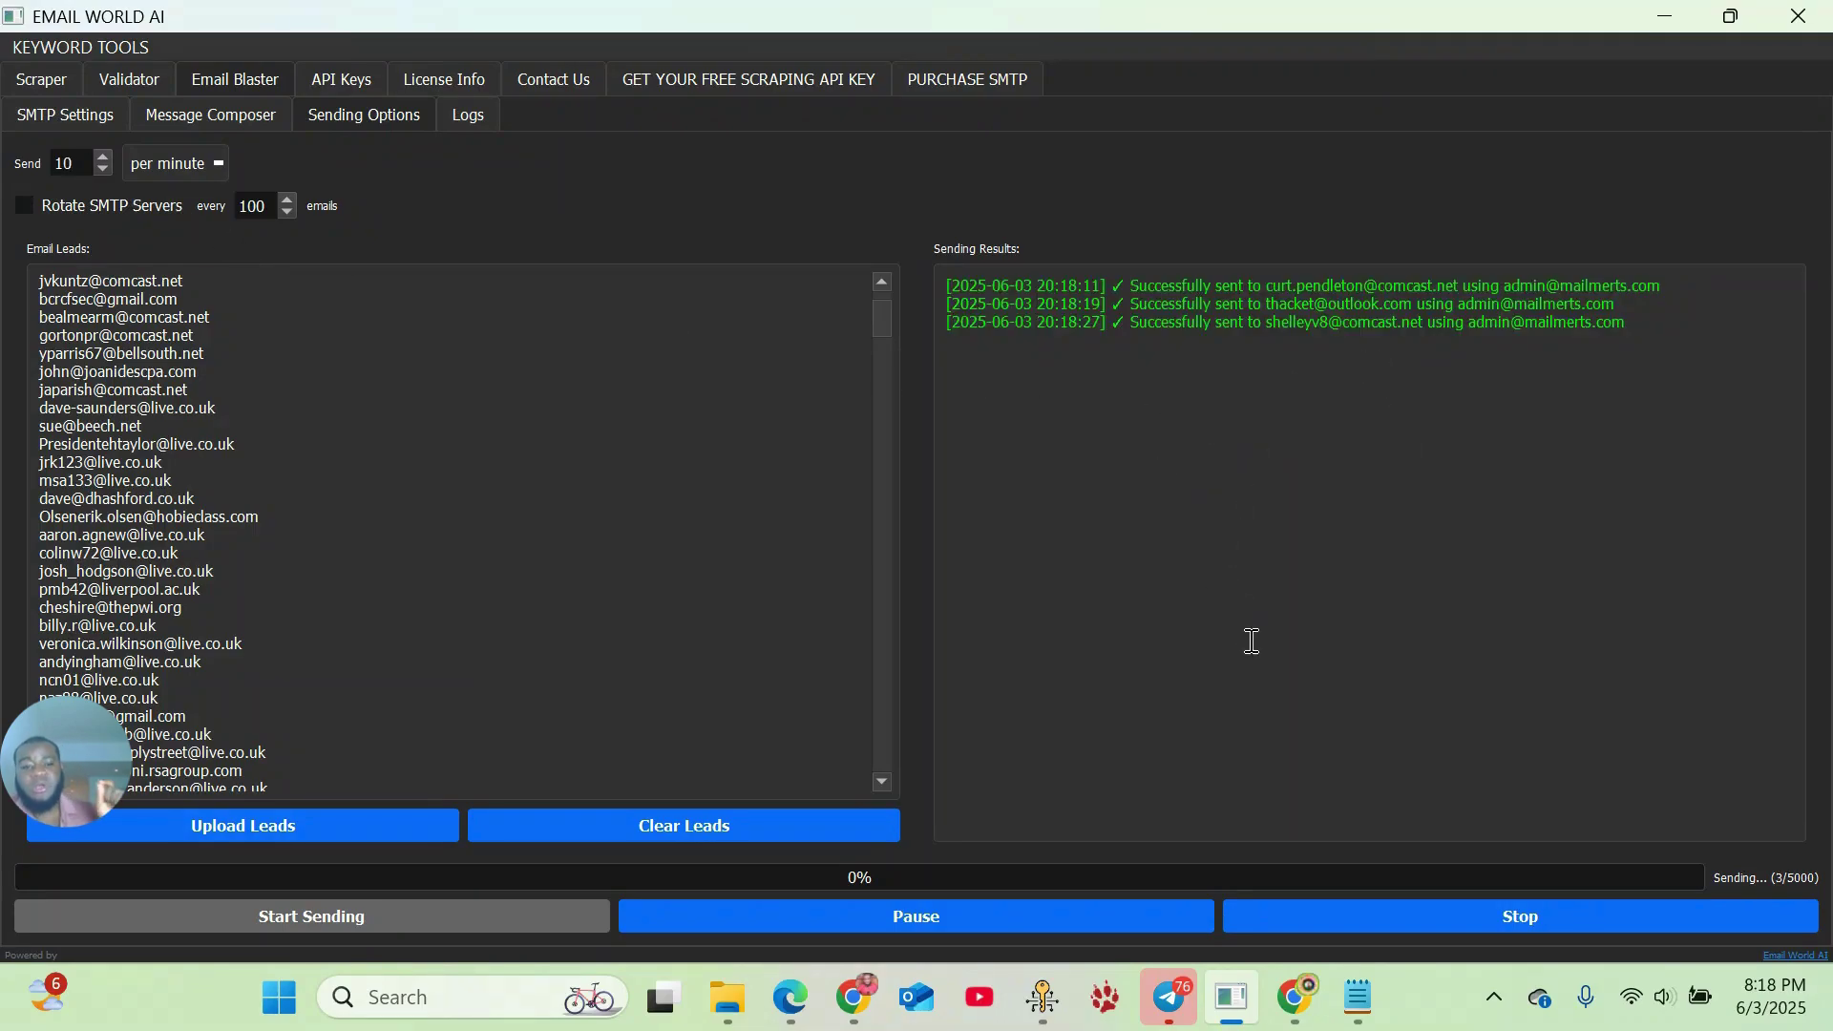
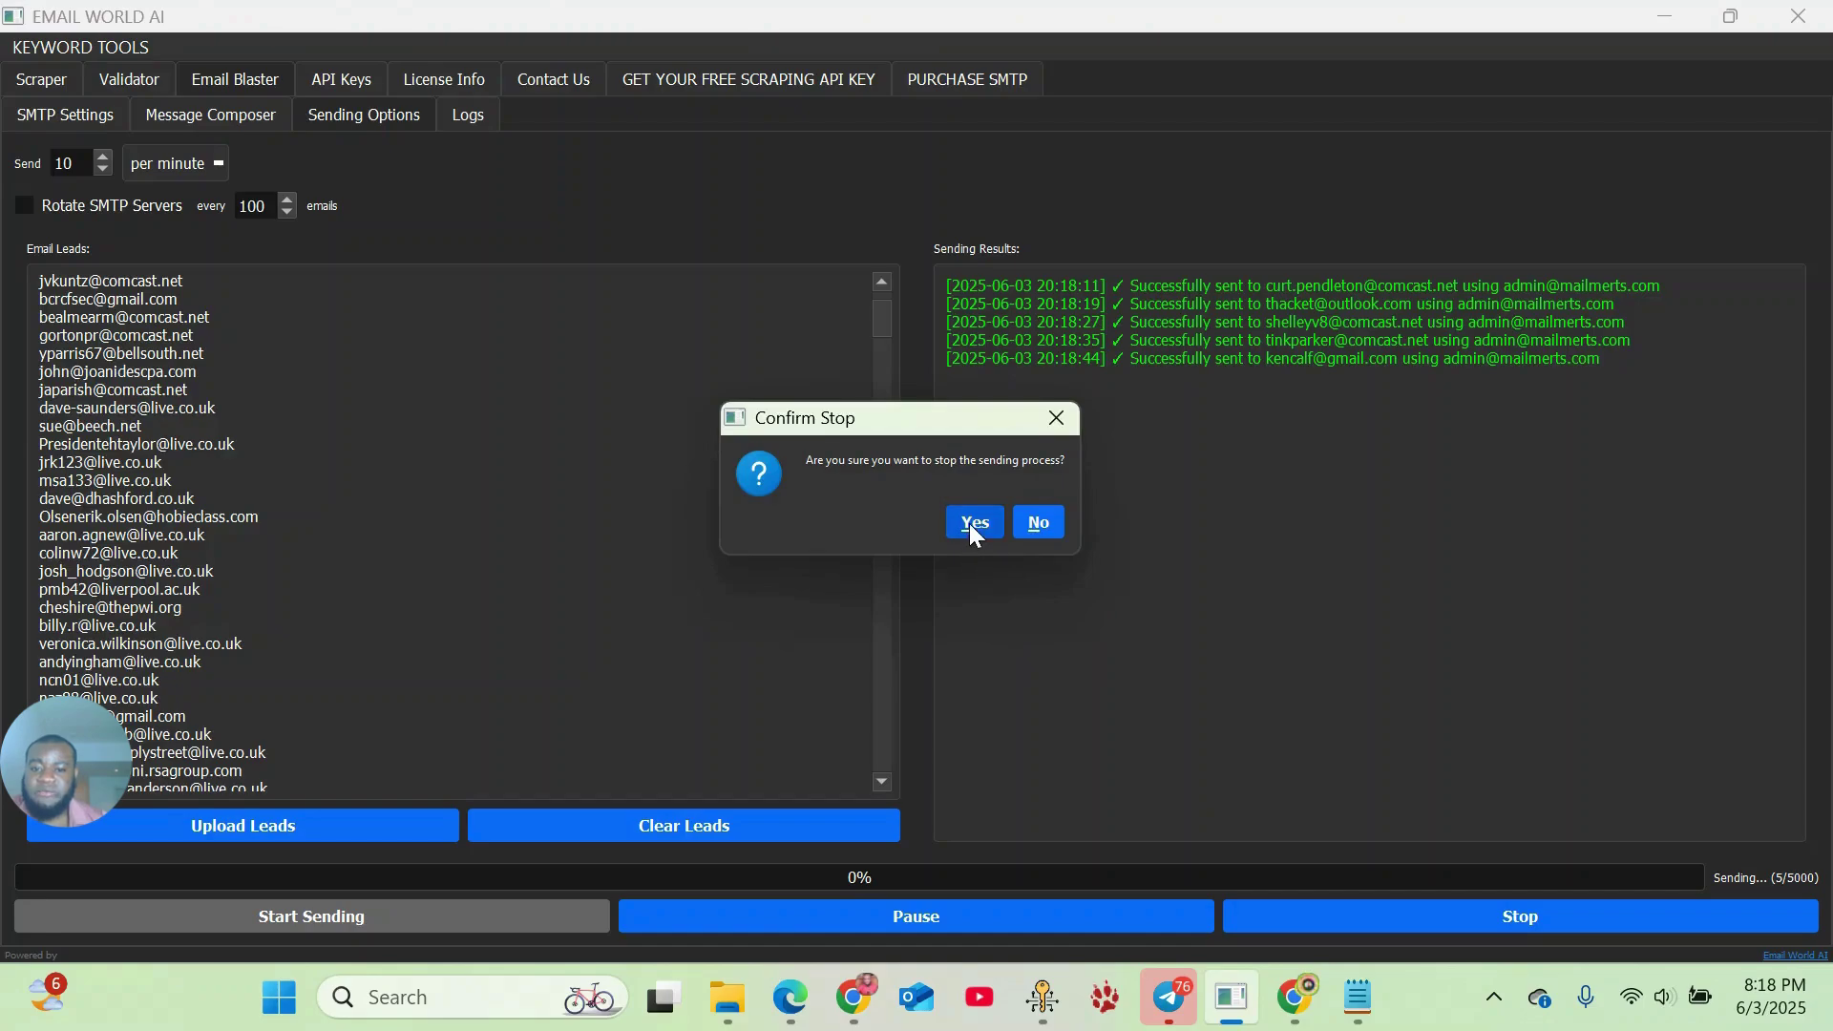
# - Confirm stopping the send and raise the per-minute sending rate to 1000 emails
pyautogui.click(970, 523)
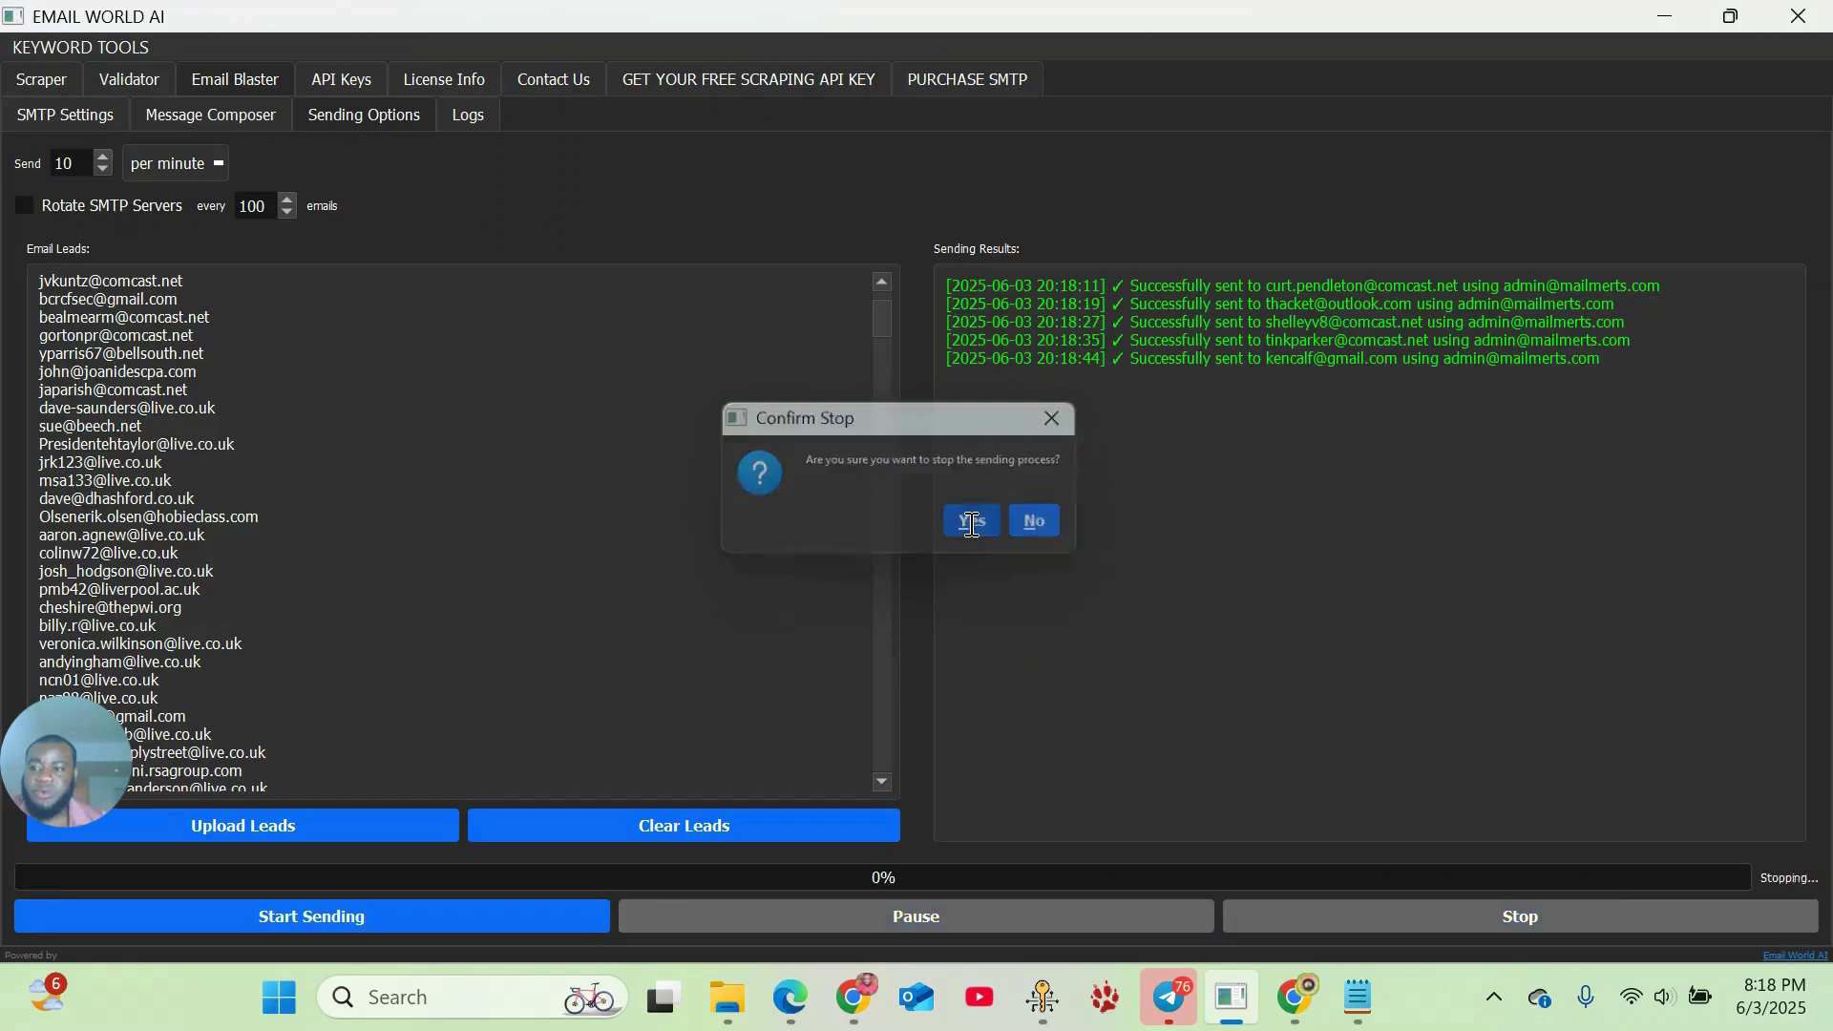
pyautogui.click(82, 164)
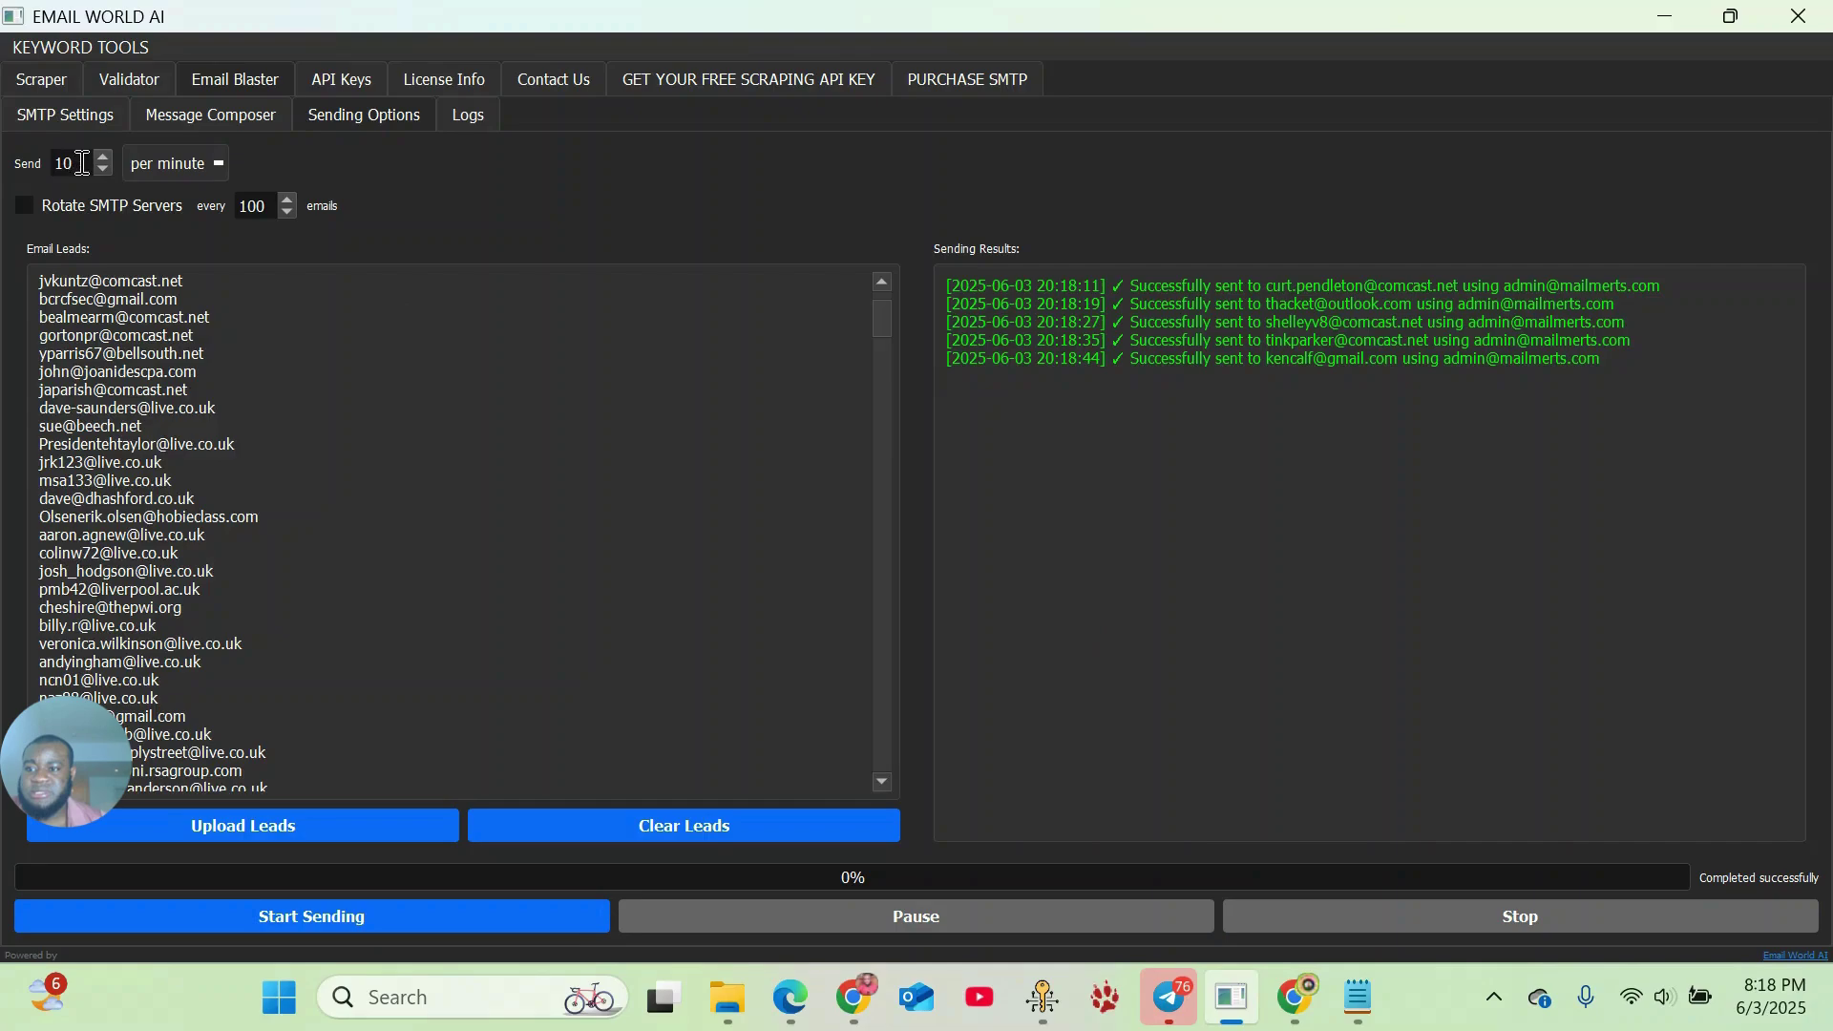
pyautogui.press('BackSpace')
pyautogui.press('BackSpace')
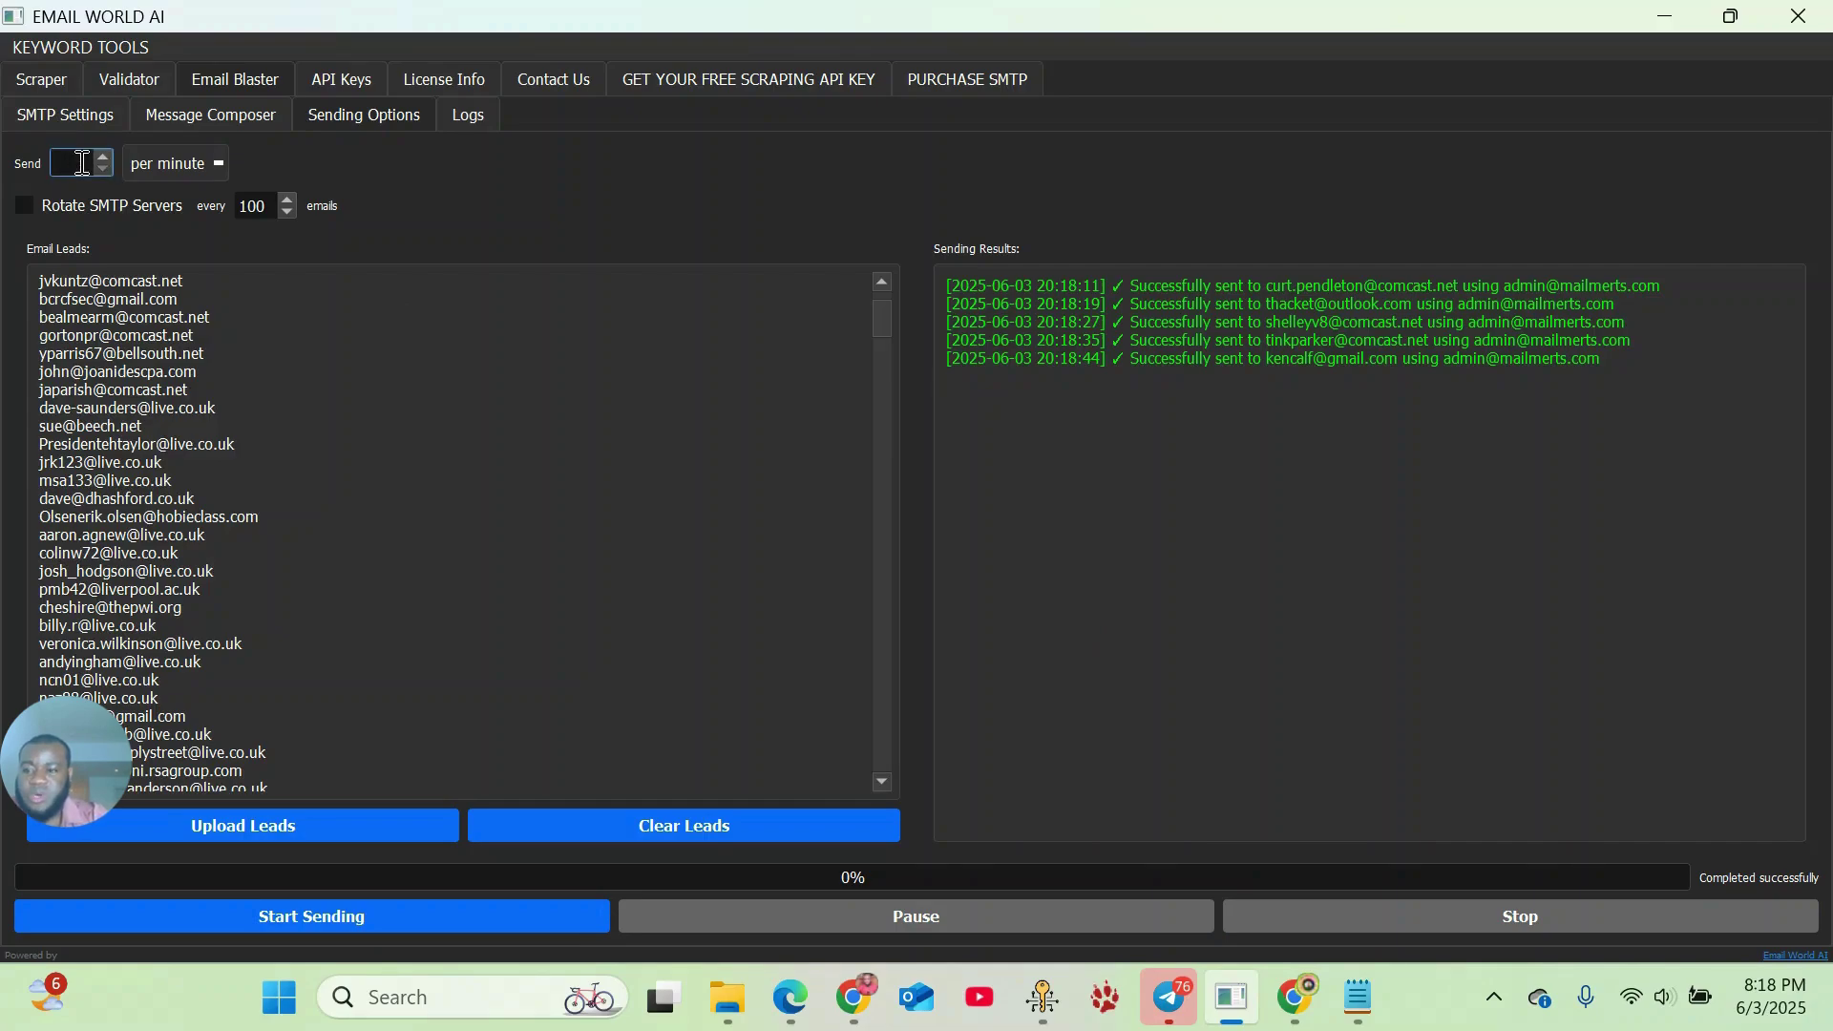
pyautogui.write('100')
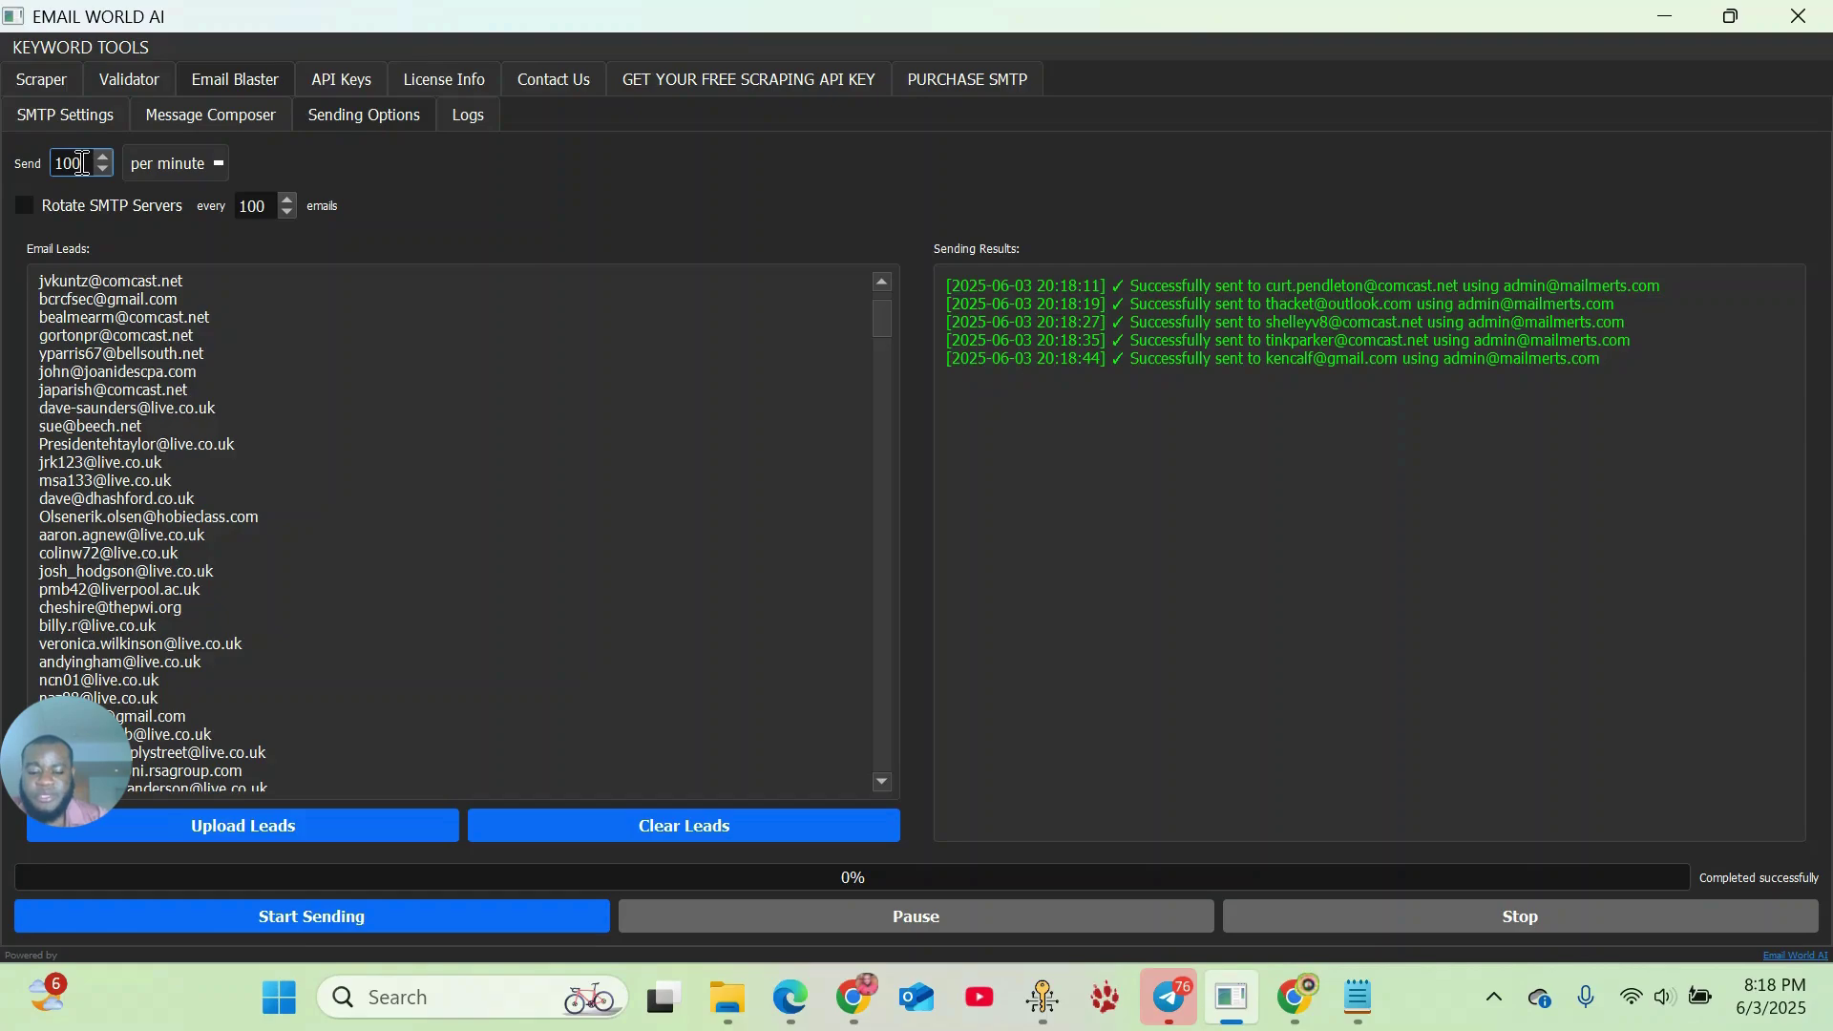
pyautogui.write('0')
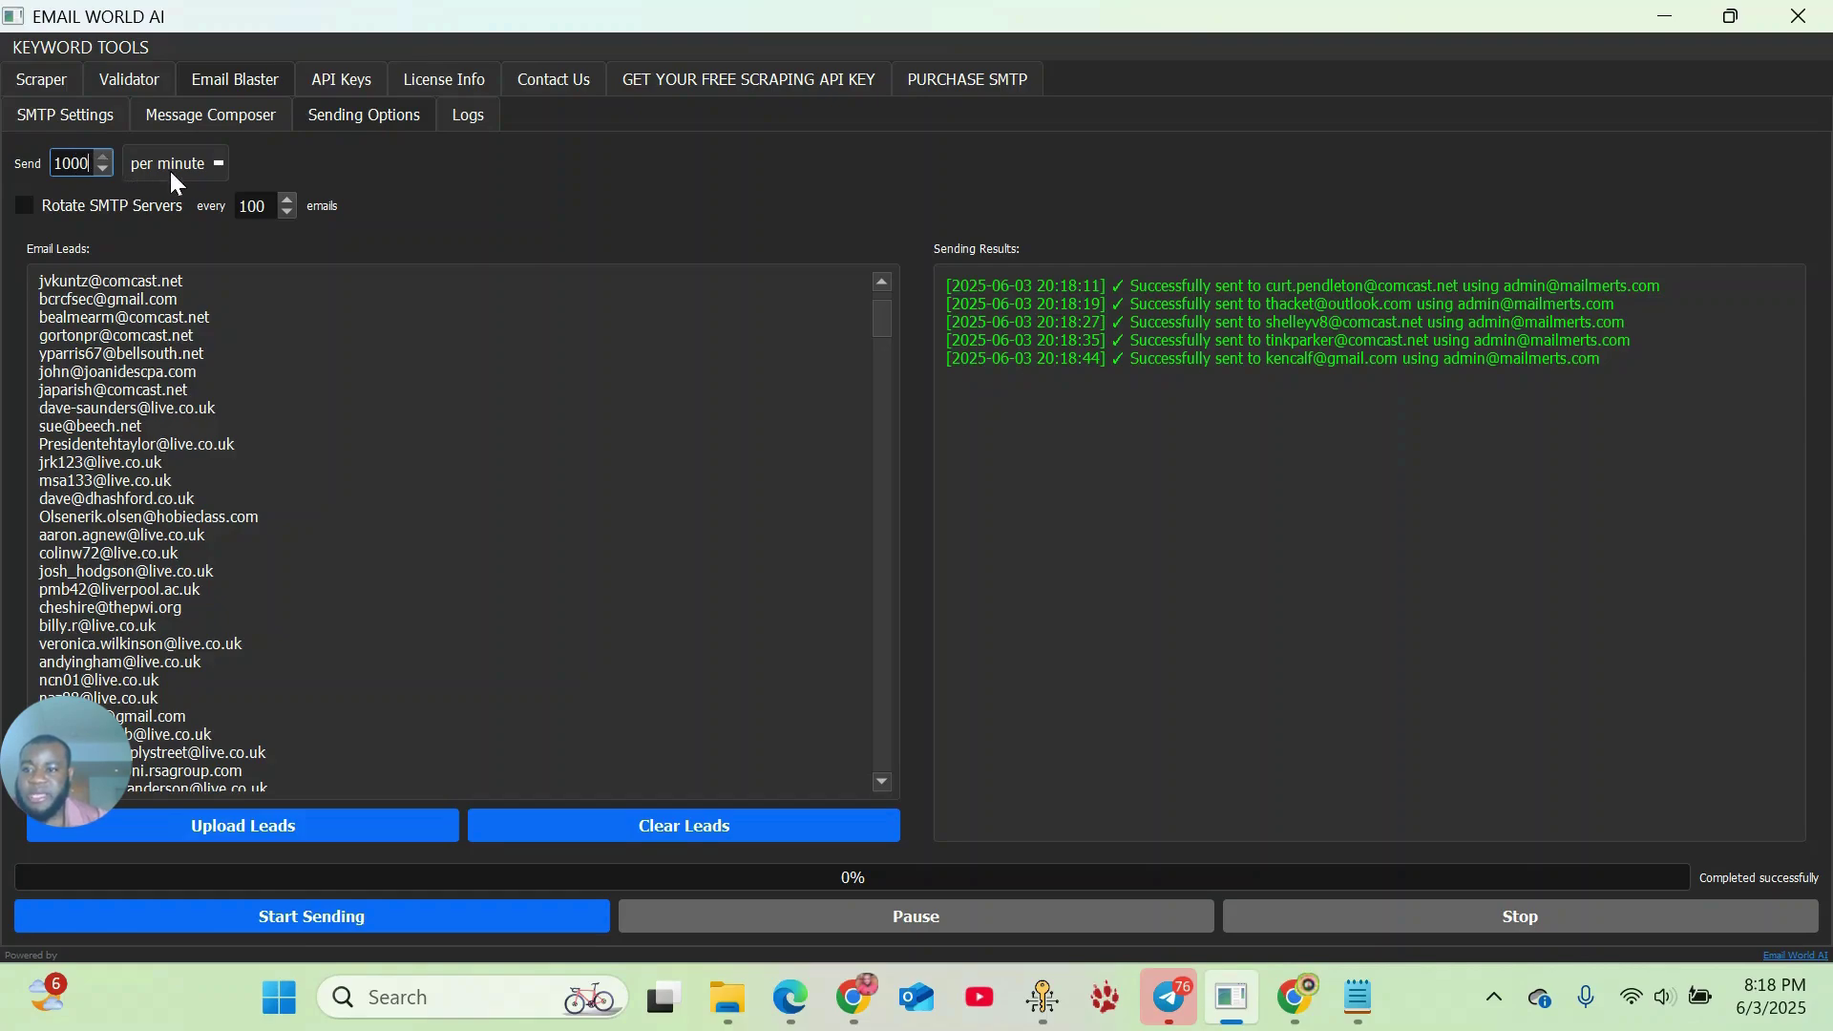
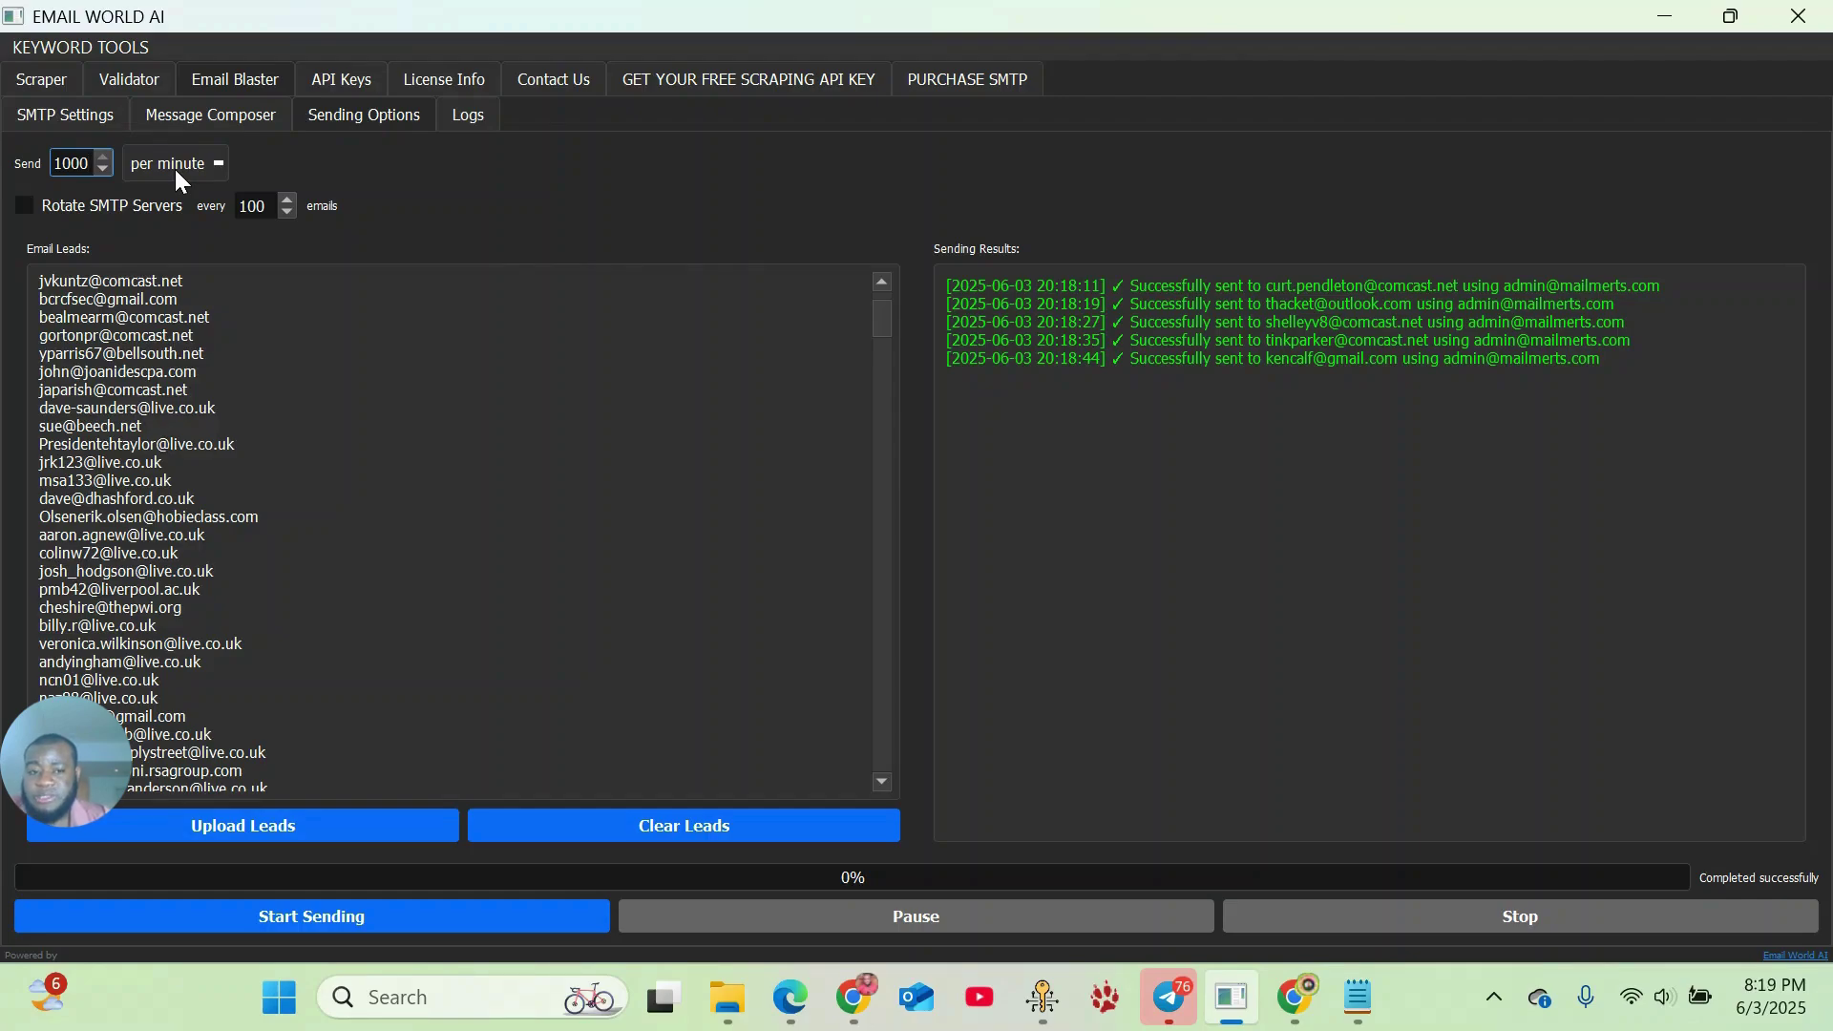
# - Check the SMTP settings and message composer, and restart sending the campaign to the uploaded leads
pyautogui.click(77, 116)
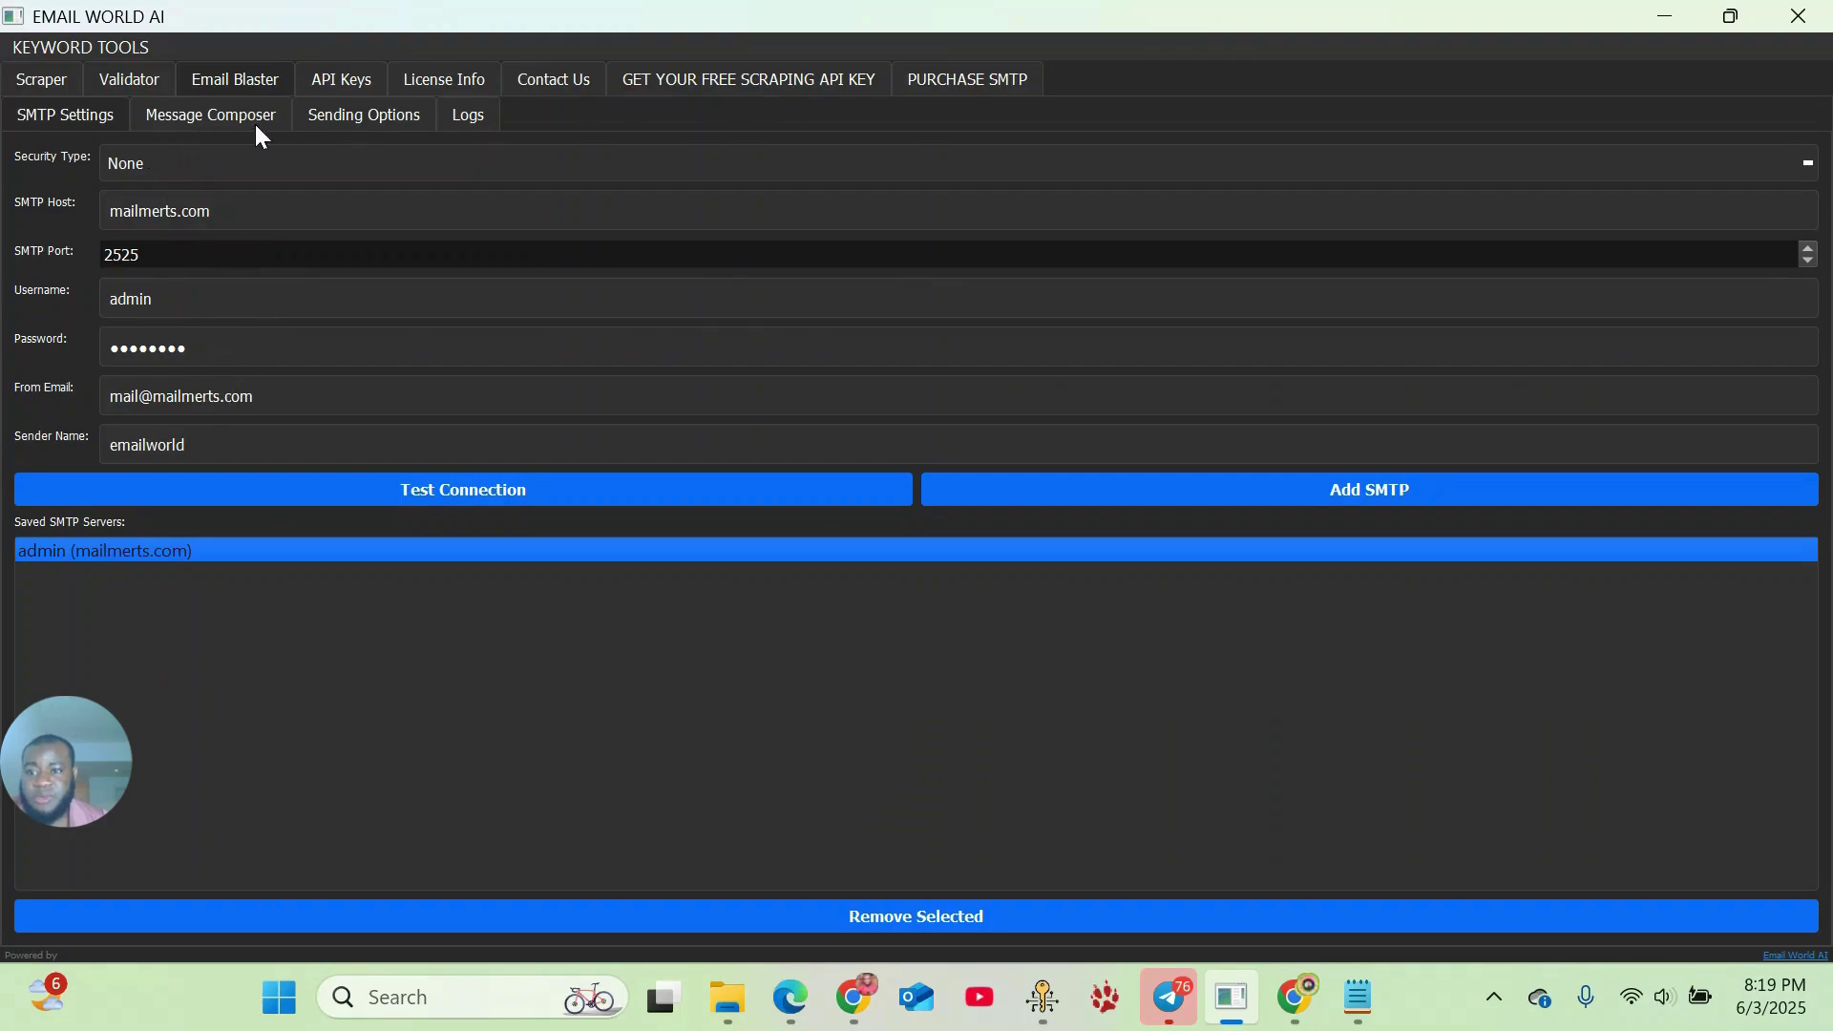
pyautogui.click(222, 116)
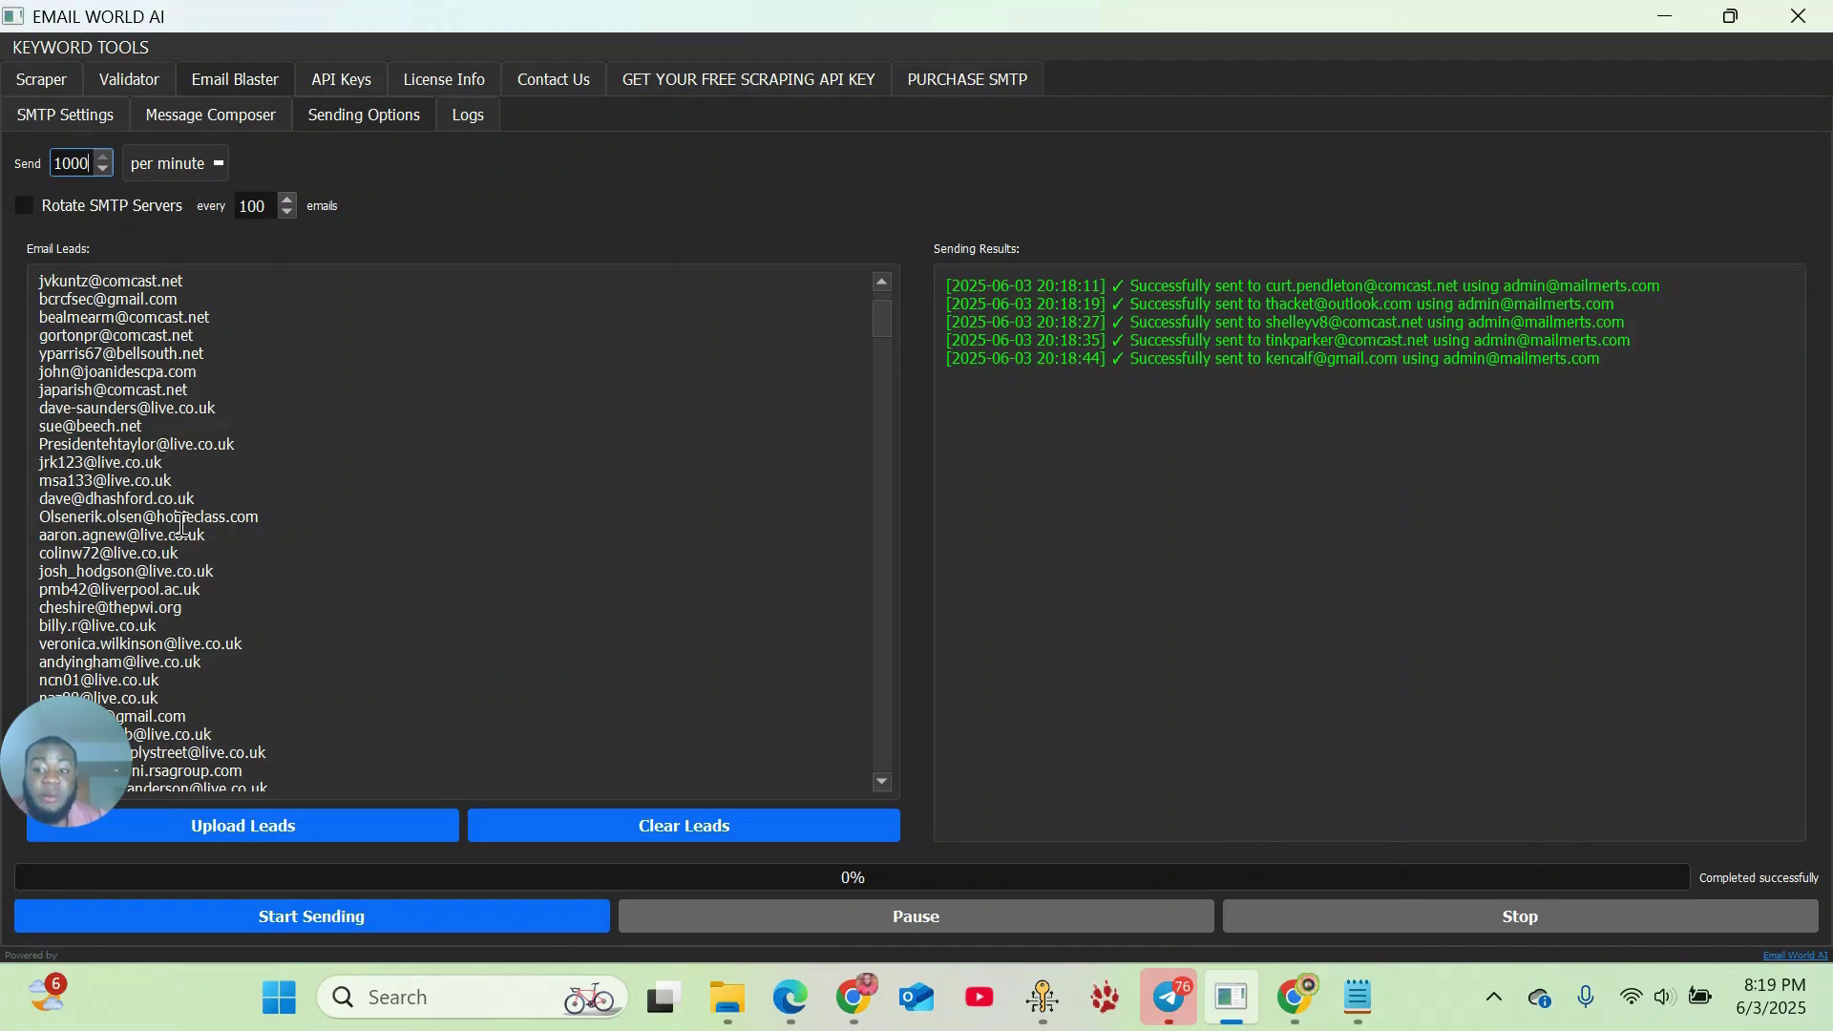
pyautogui.click(323, 914)
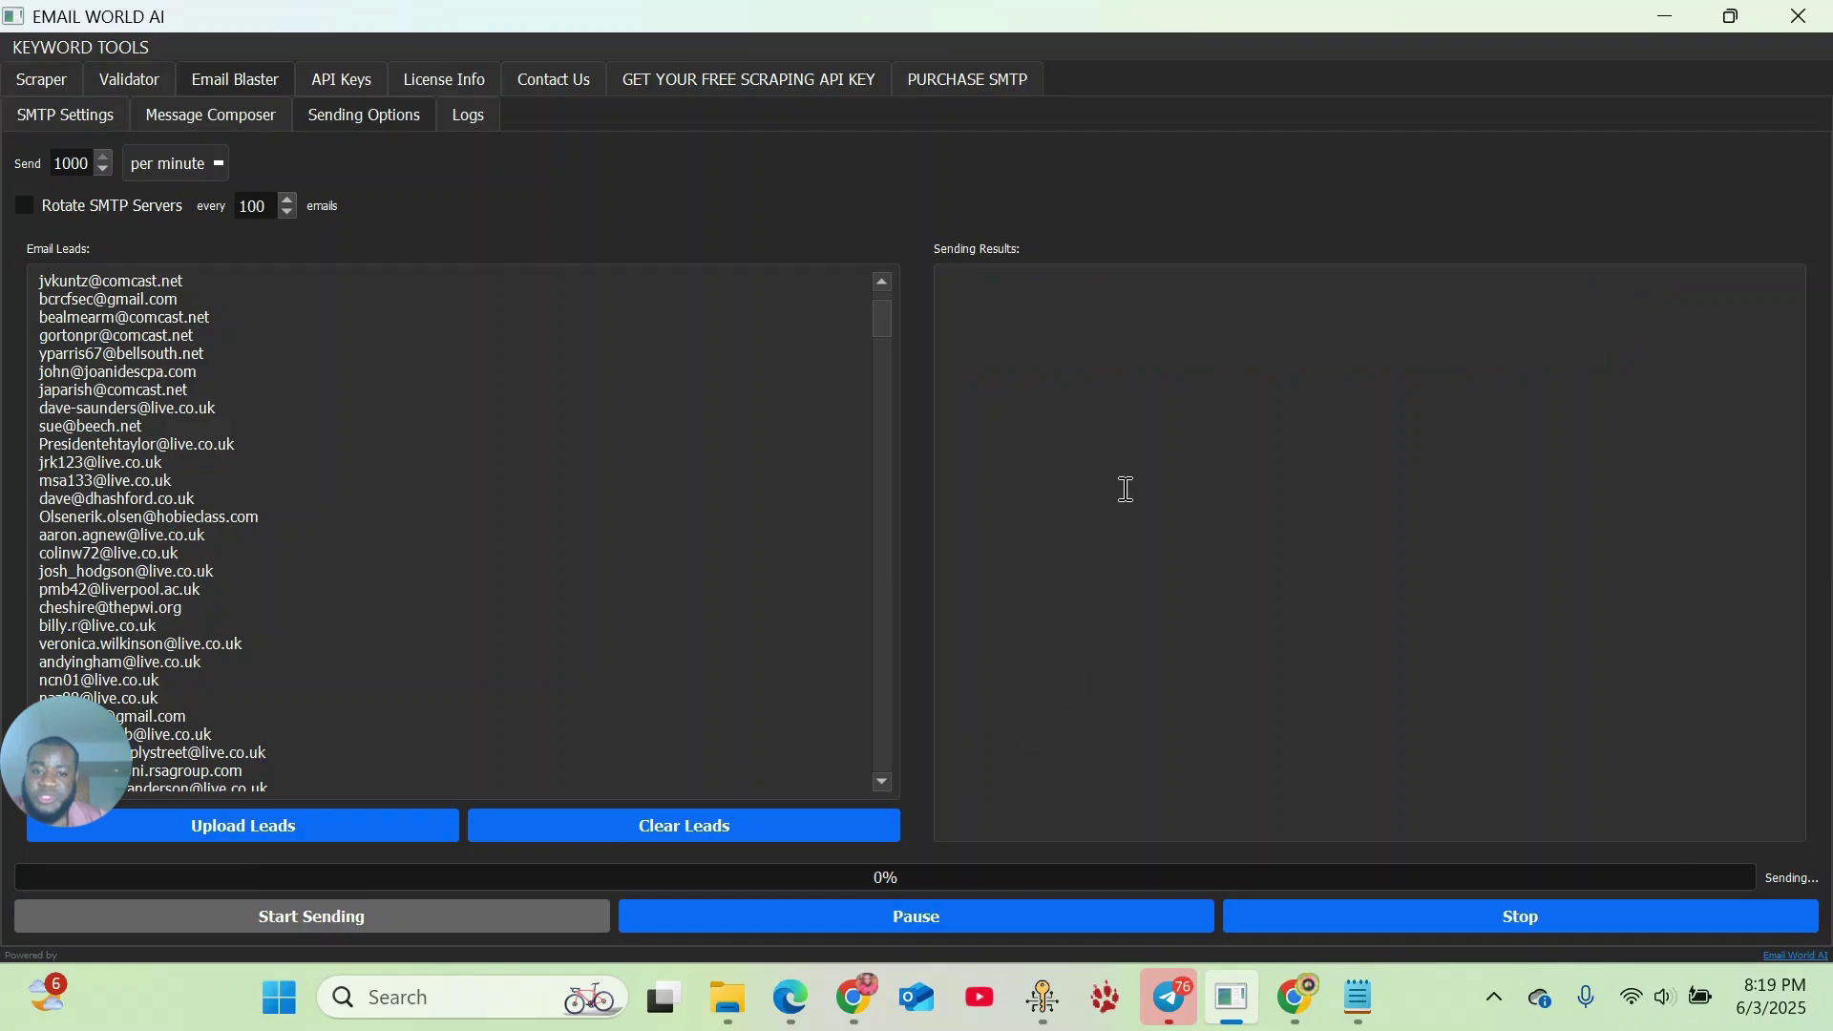
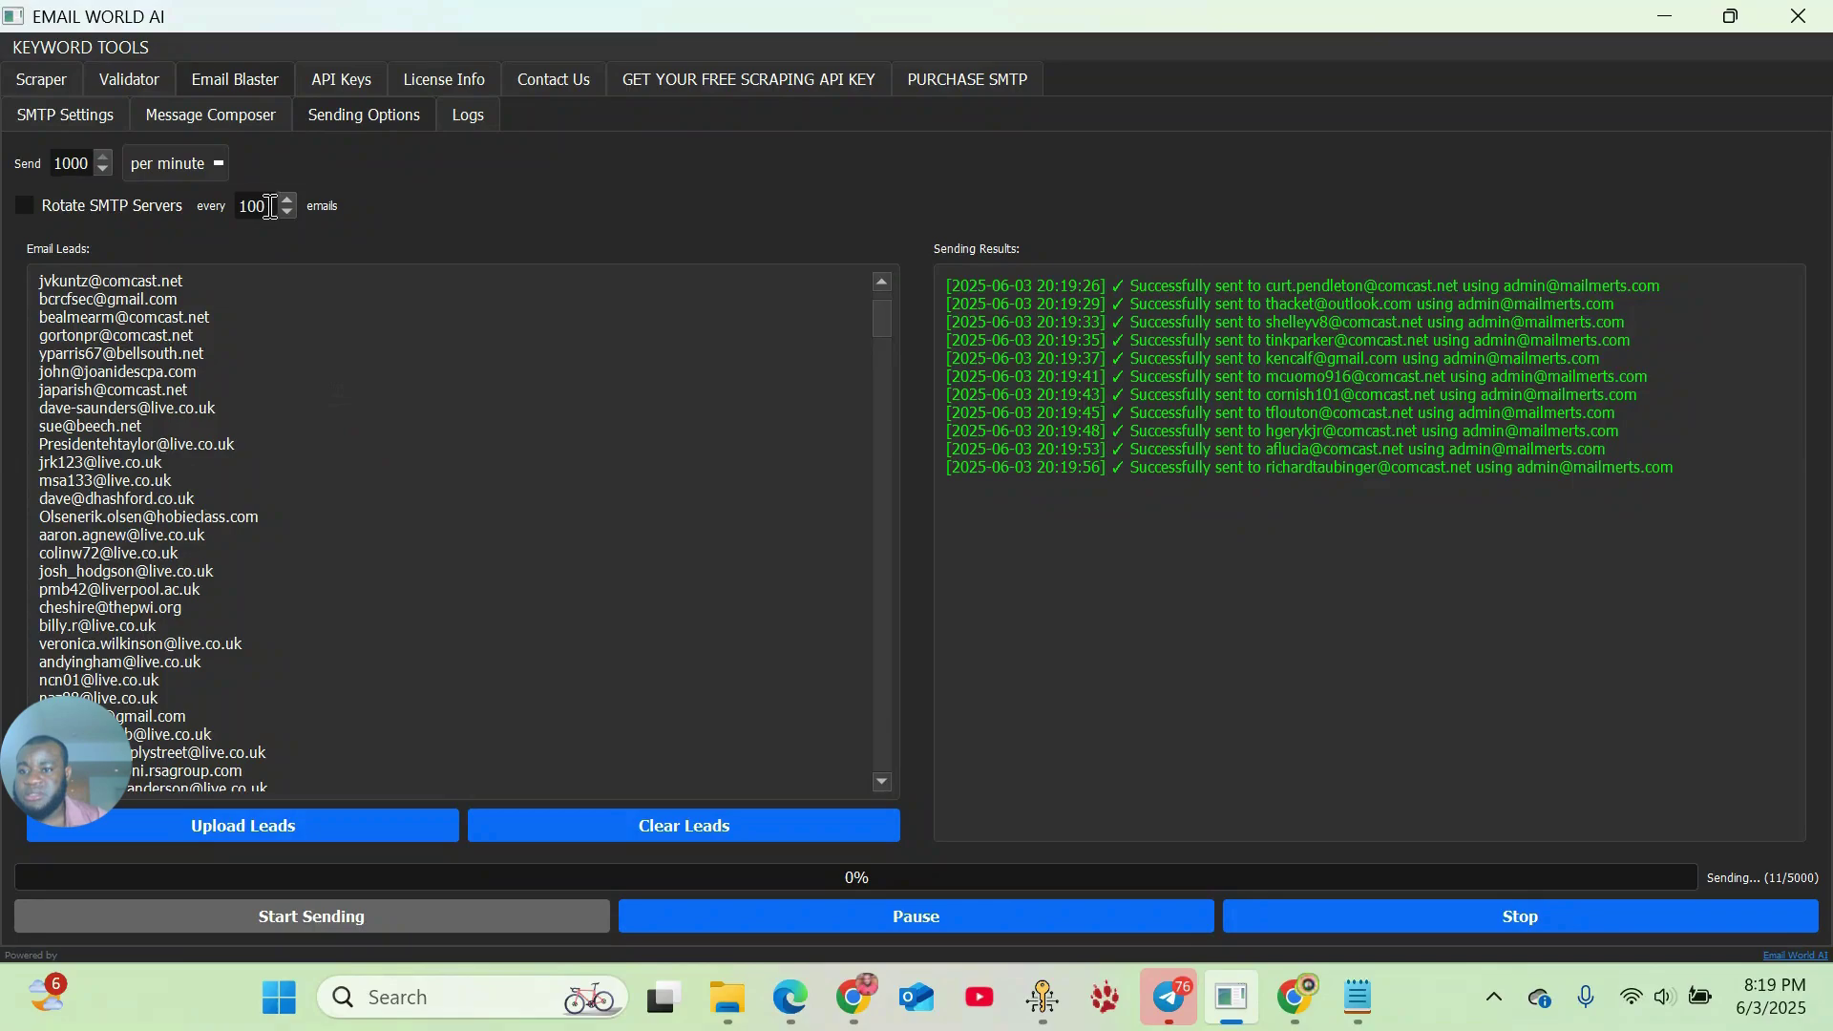
pyautogui.moveTo(272, 206); pyautogui.dragTo(228, 207)
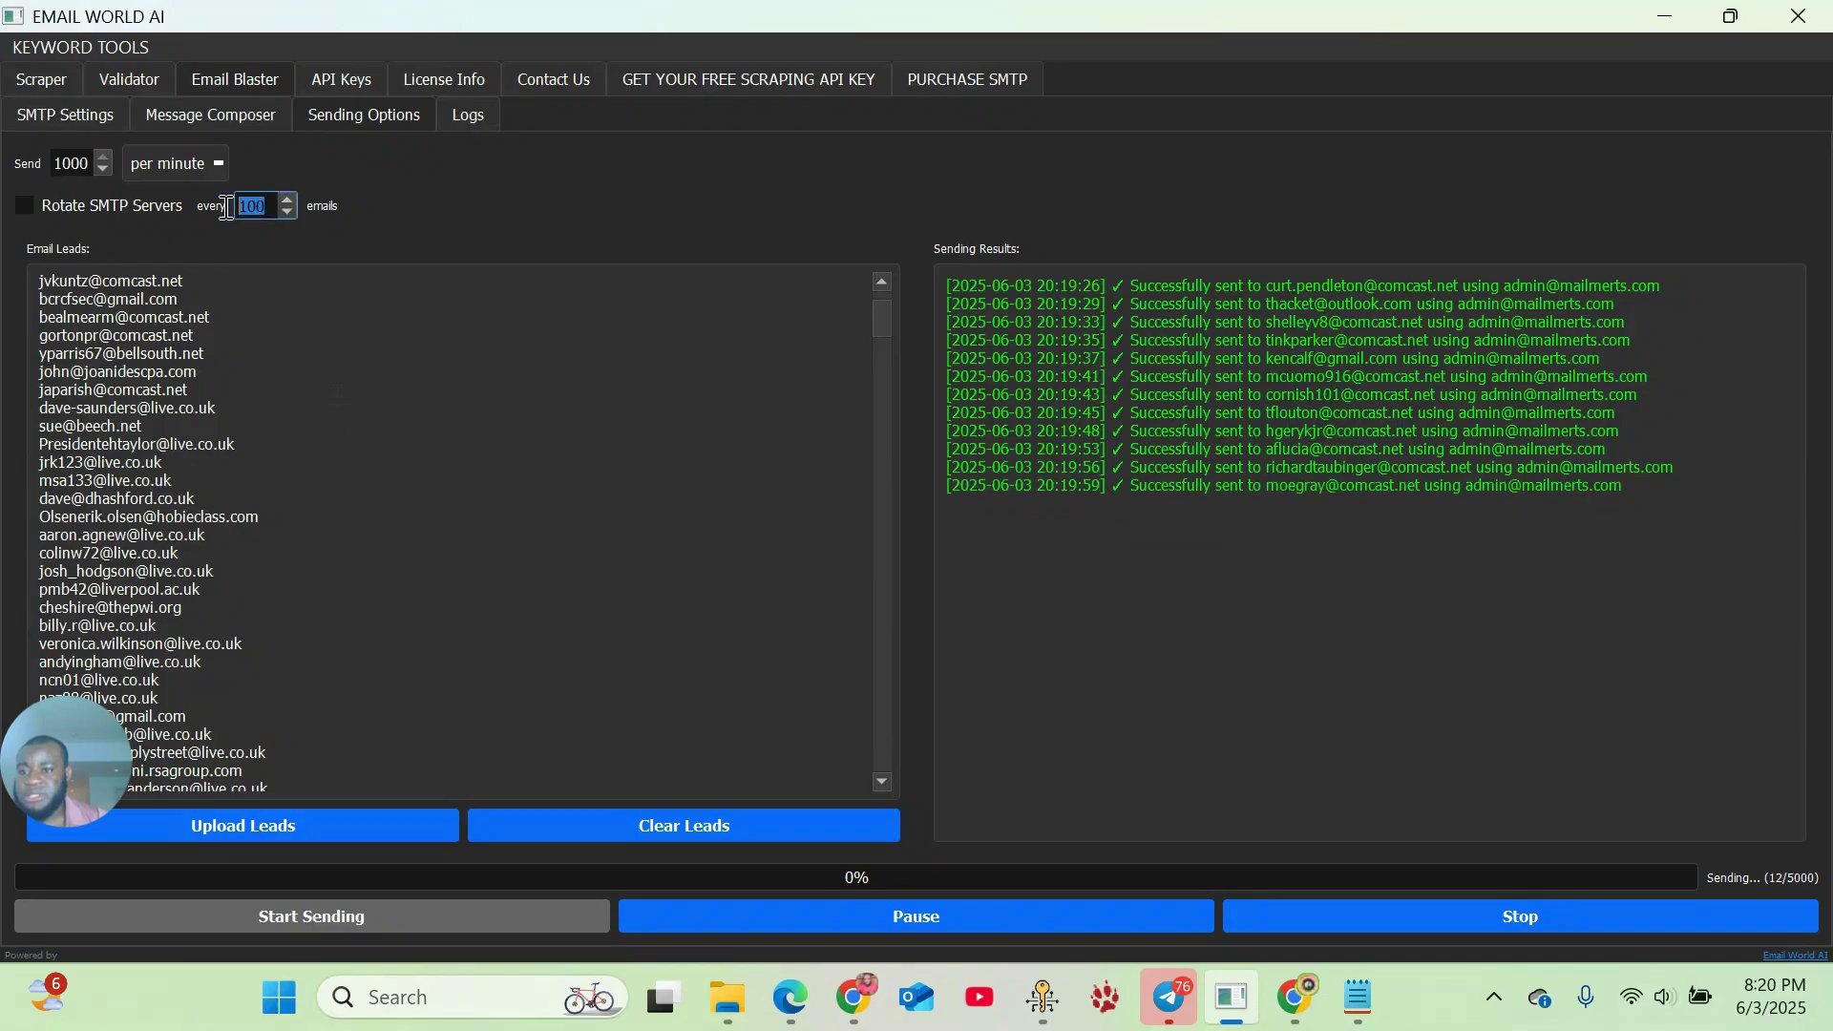
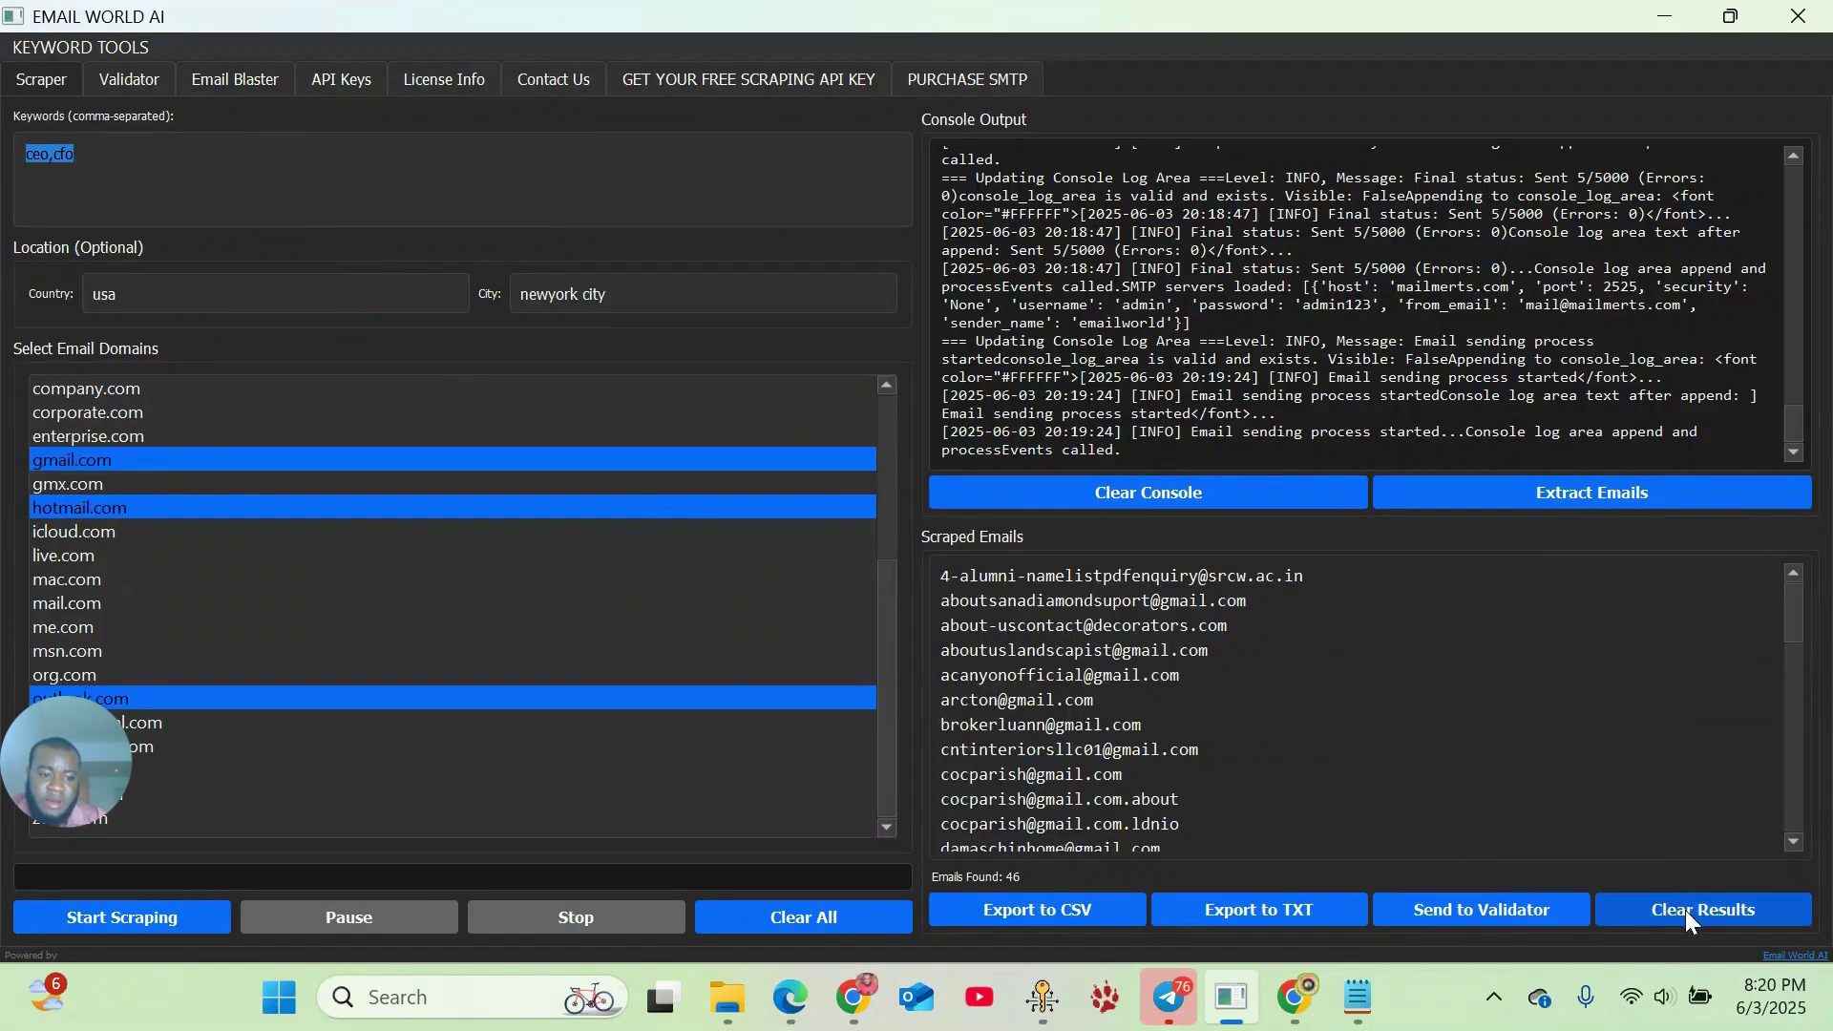
# - Clear the scraper's results, console and stored data, and deselect the outlook.com and gmail.com domains
pyautogui.click(1685, 910)
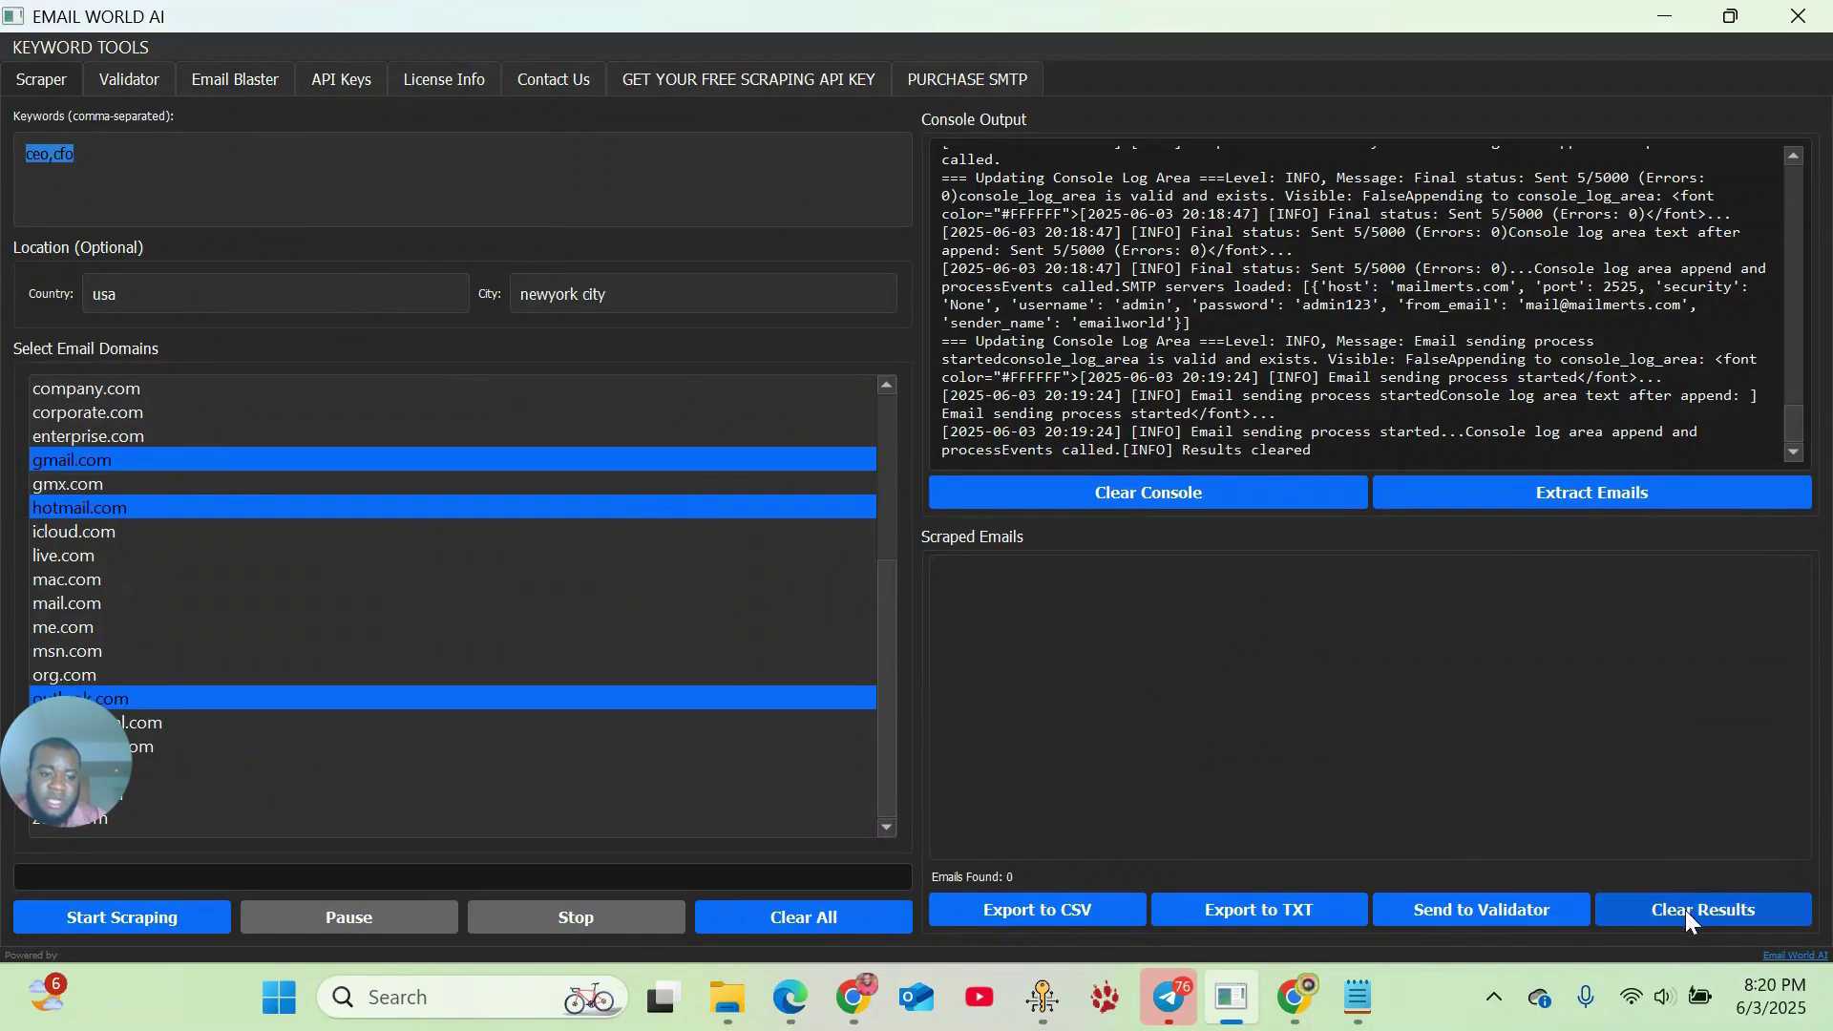
pyautogui.click(1192, 487)
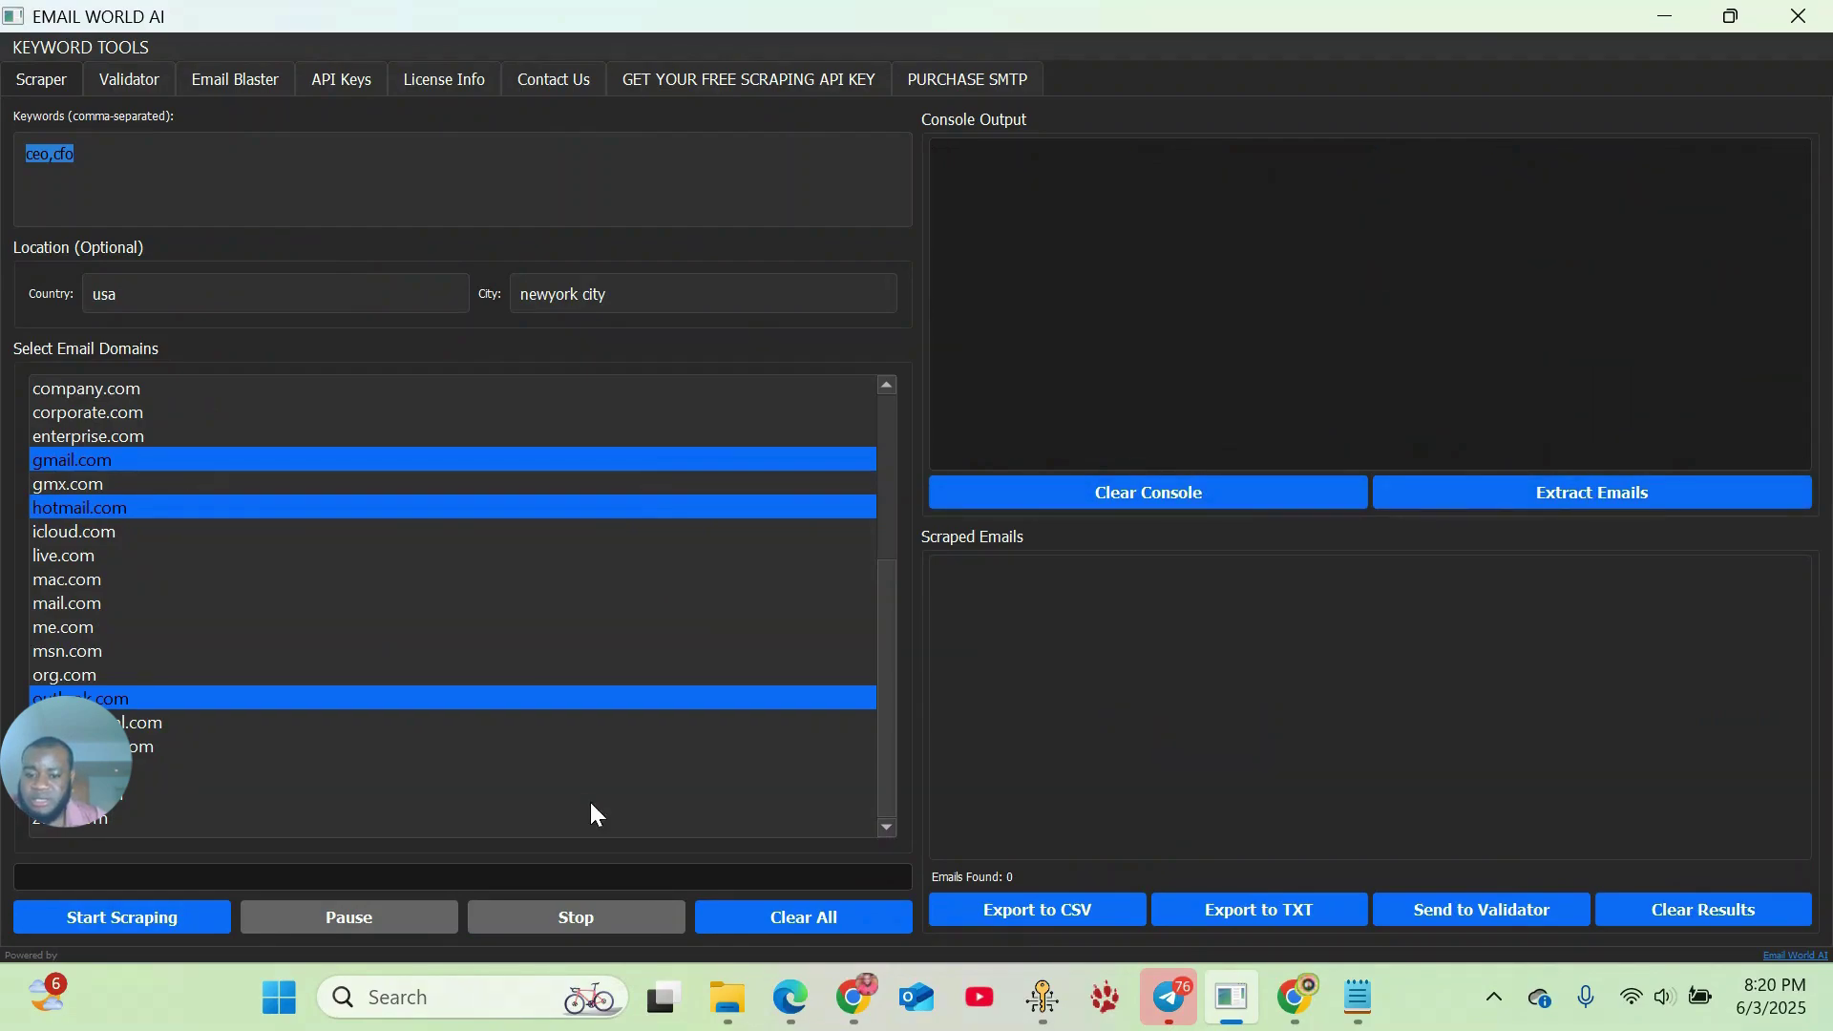
pyautogui.click(811, 914)
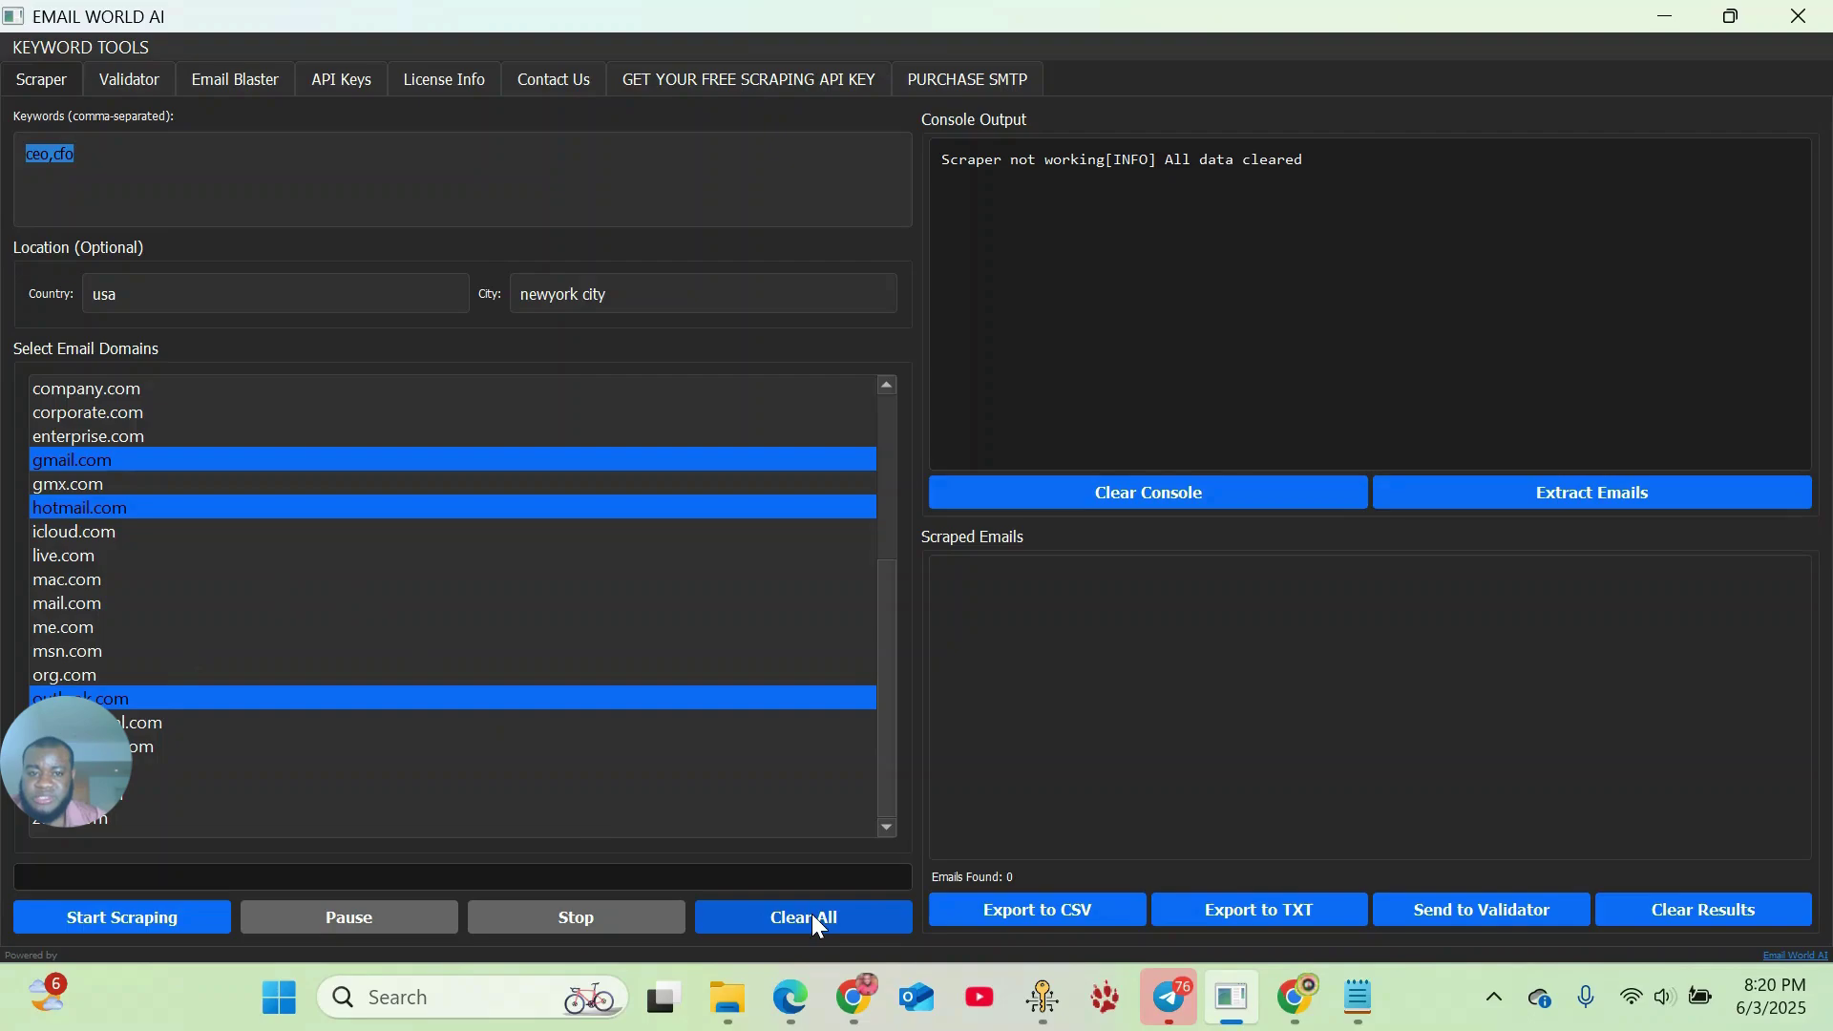
pyautogui.click(249, 691)
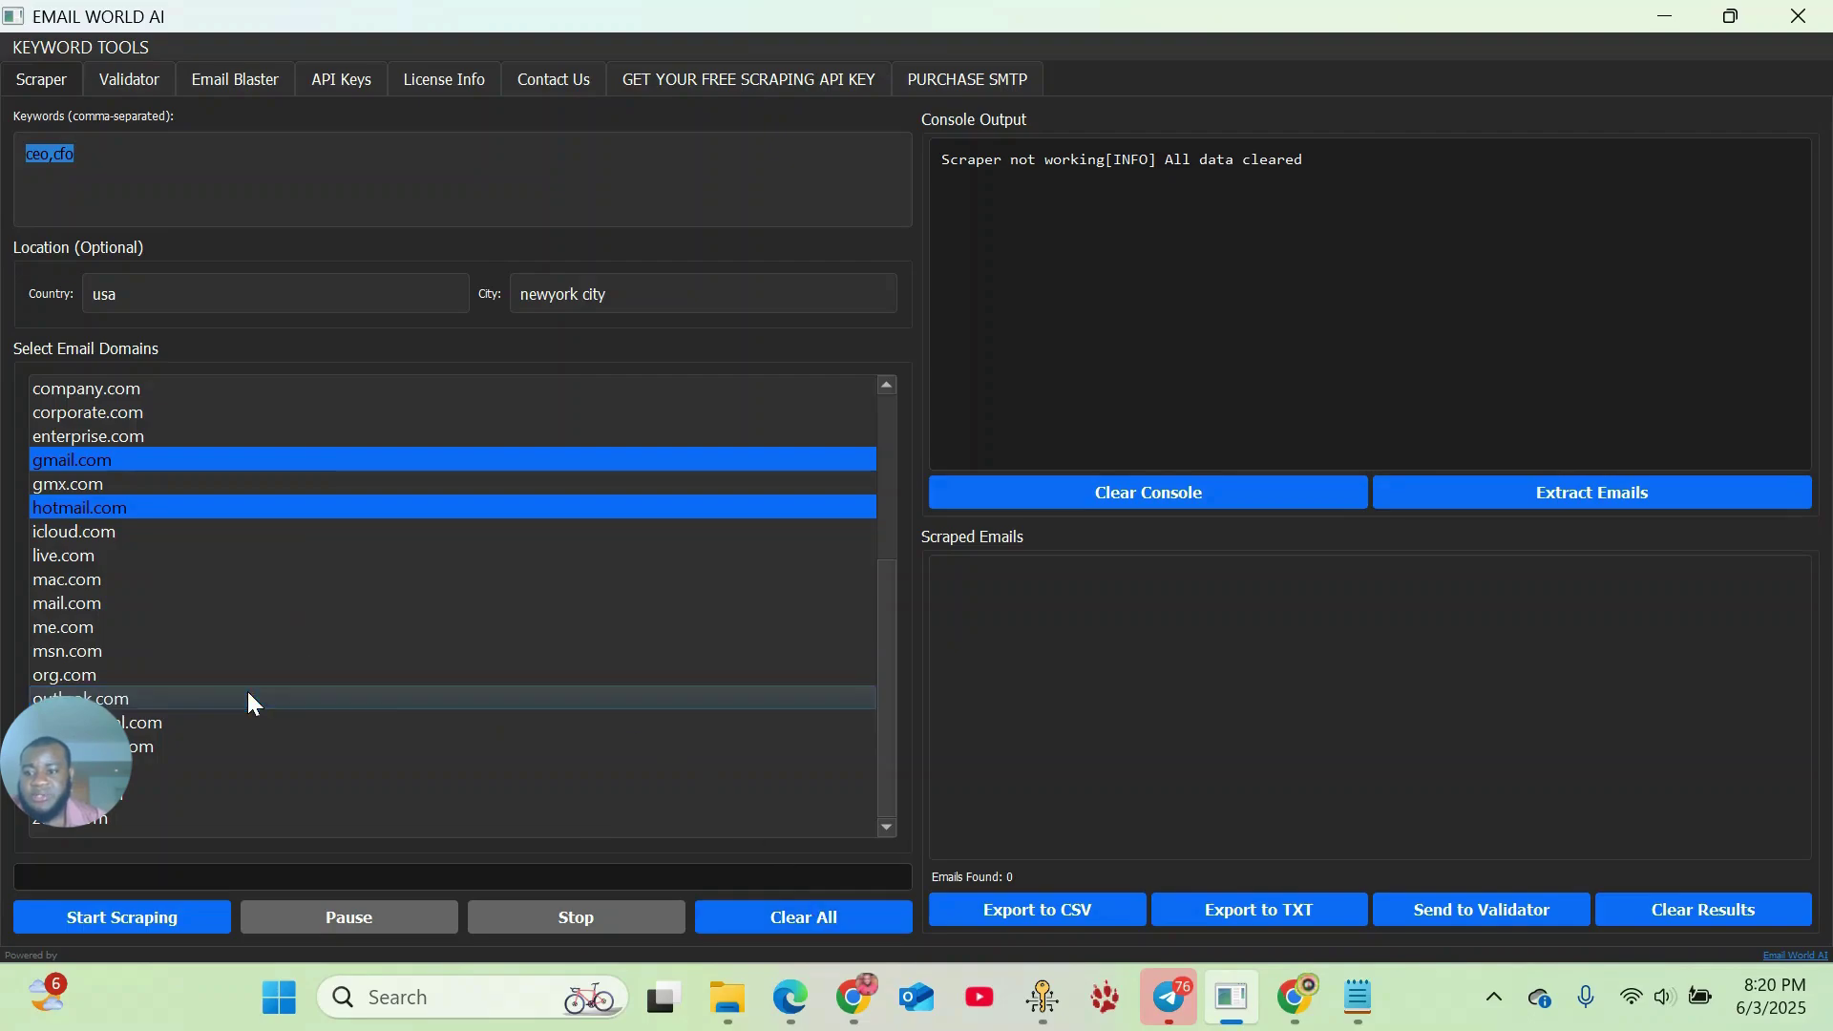
pyautogui.click(219, 467)
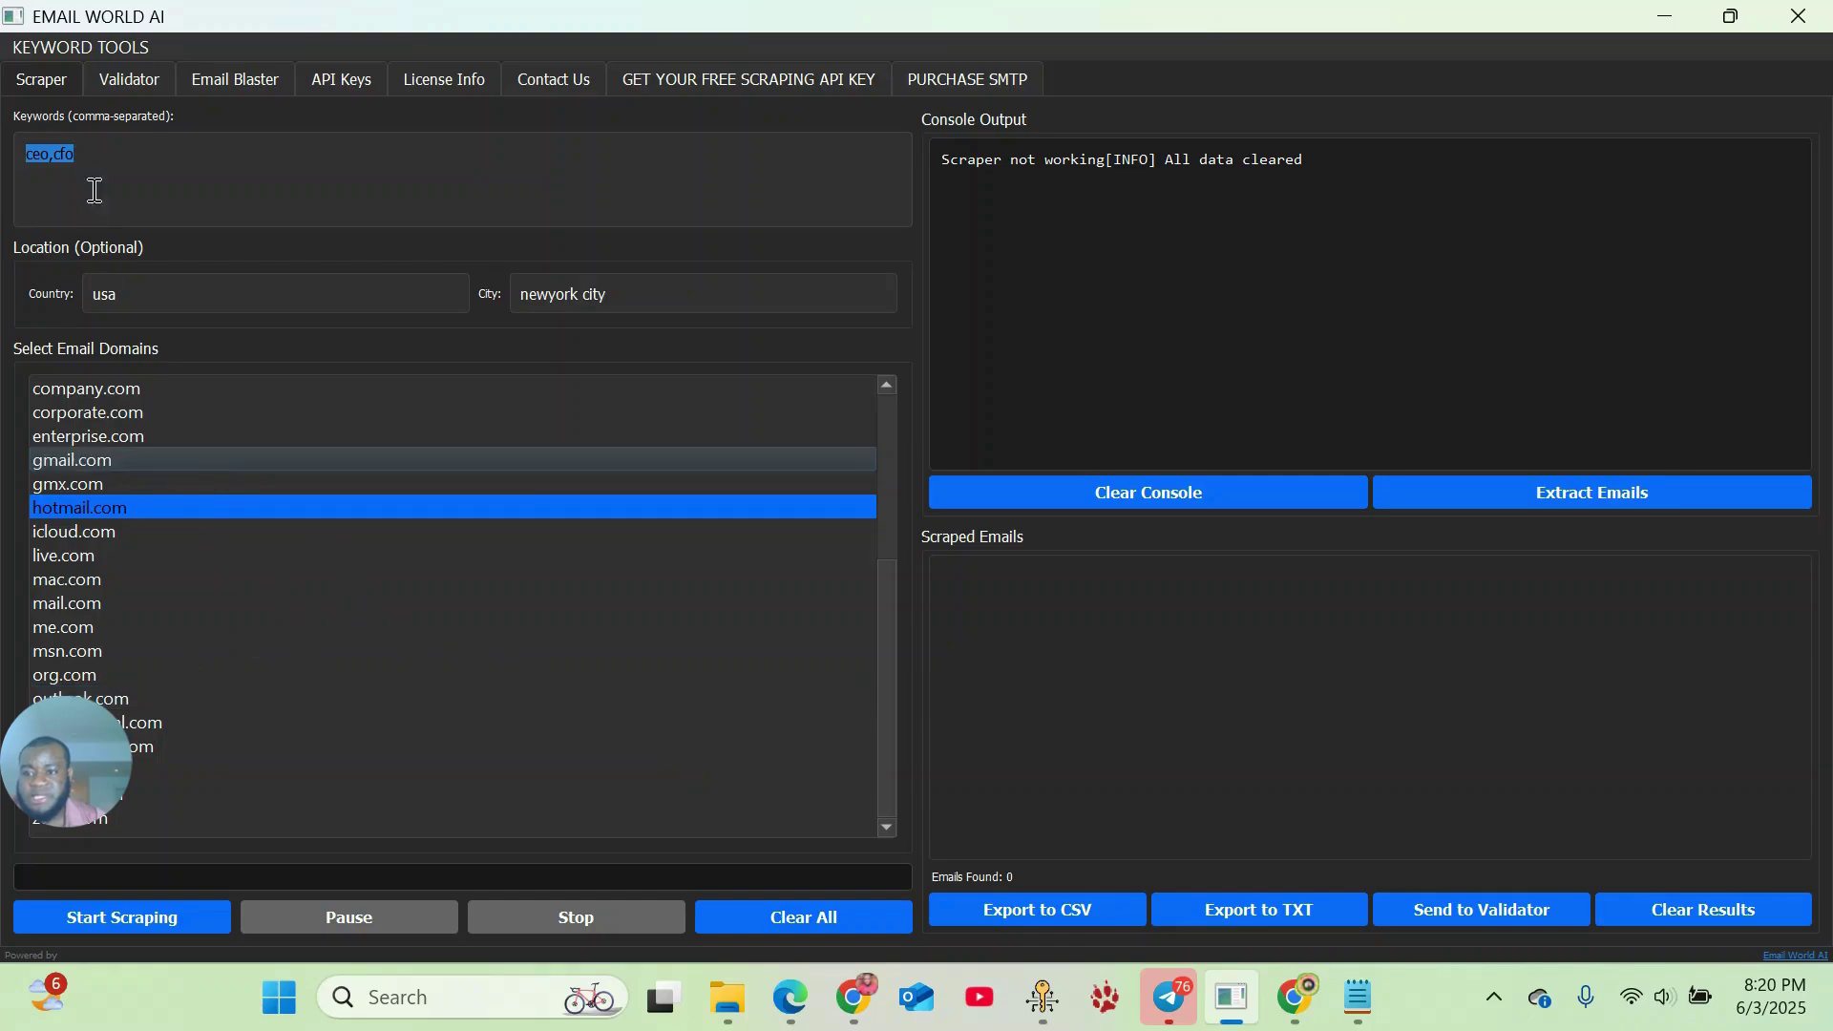
# - Replace the scraper keywords with "how to trade"
pyautogui.click(119, 169)
pyautogui.press('BackSpace')
pyautogui.press('BackSpace')
pyautogui.press('BackSpace')
pyautogui.press('BackSpace')
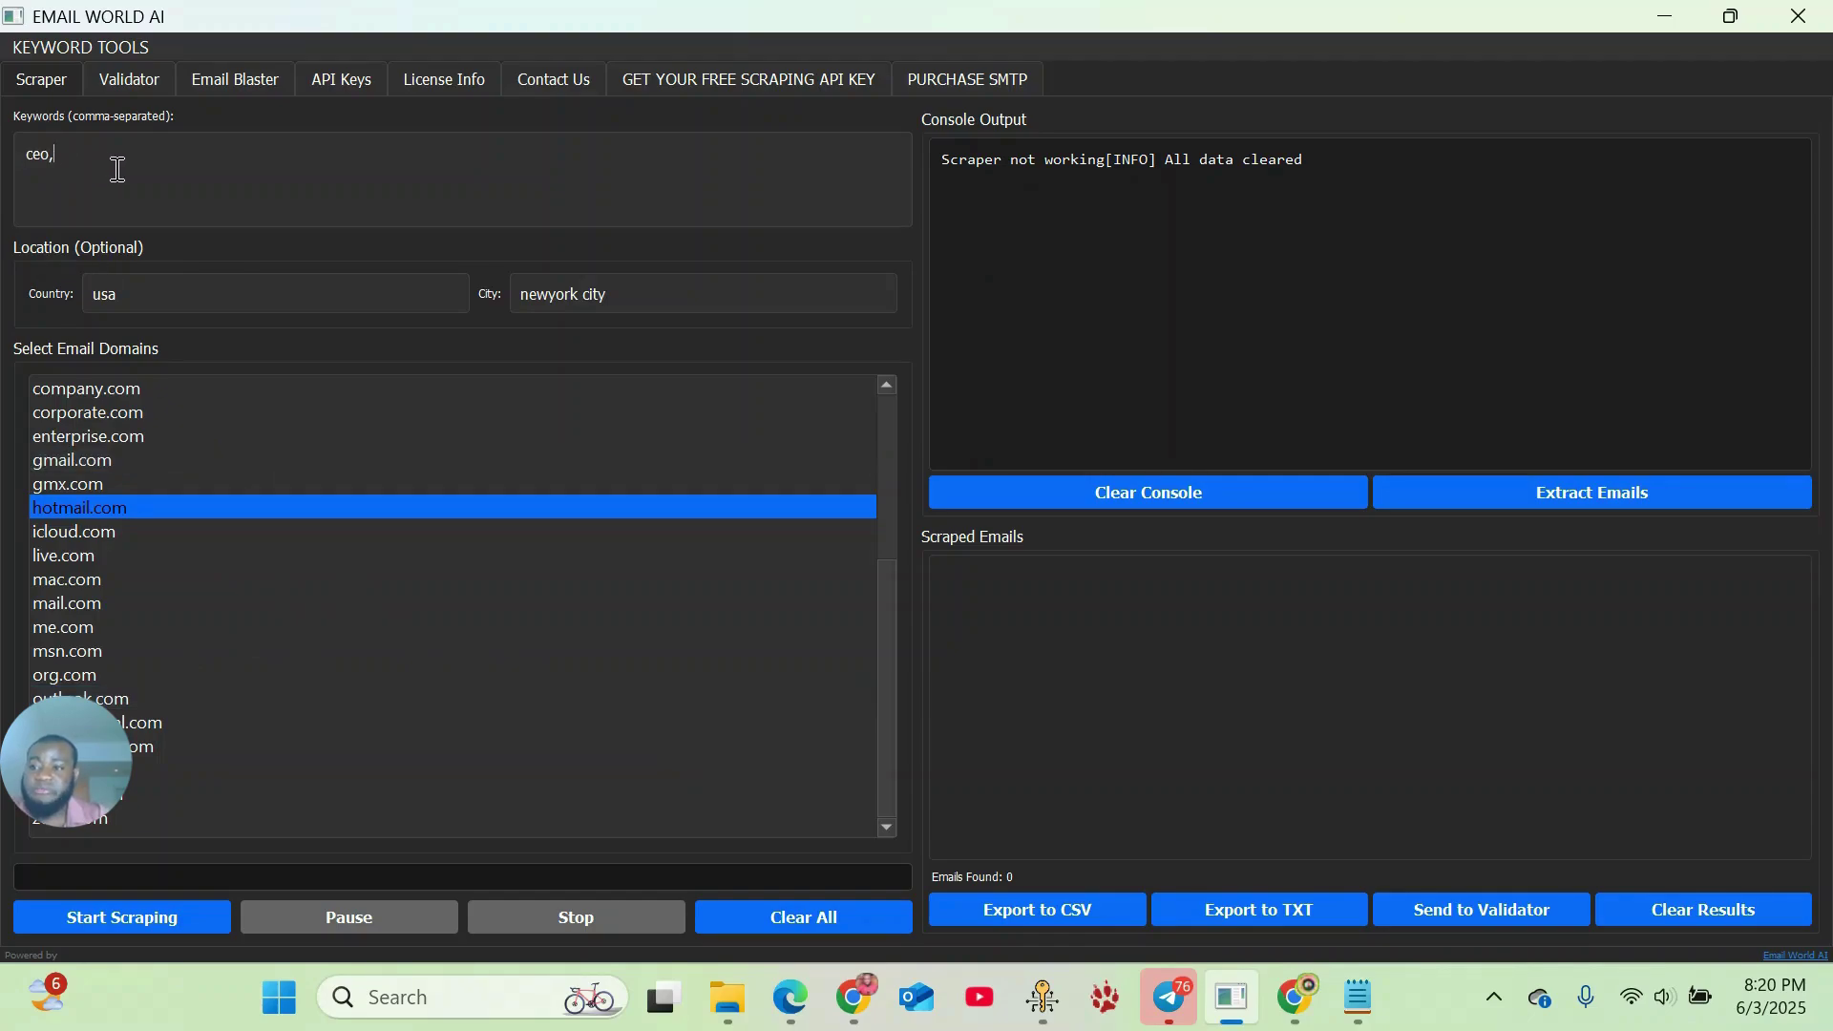
pyautogui.press('BackSpace')
pyautogui.press('BackSpace')
pyautogui.press('BackSpace')
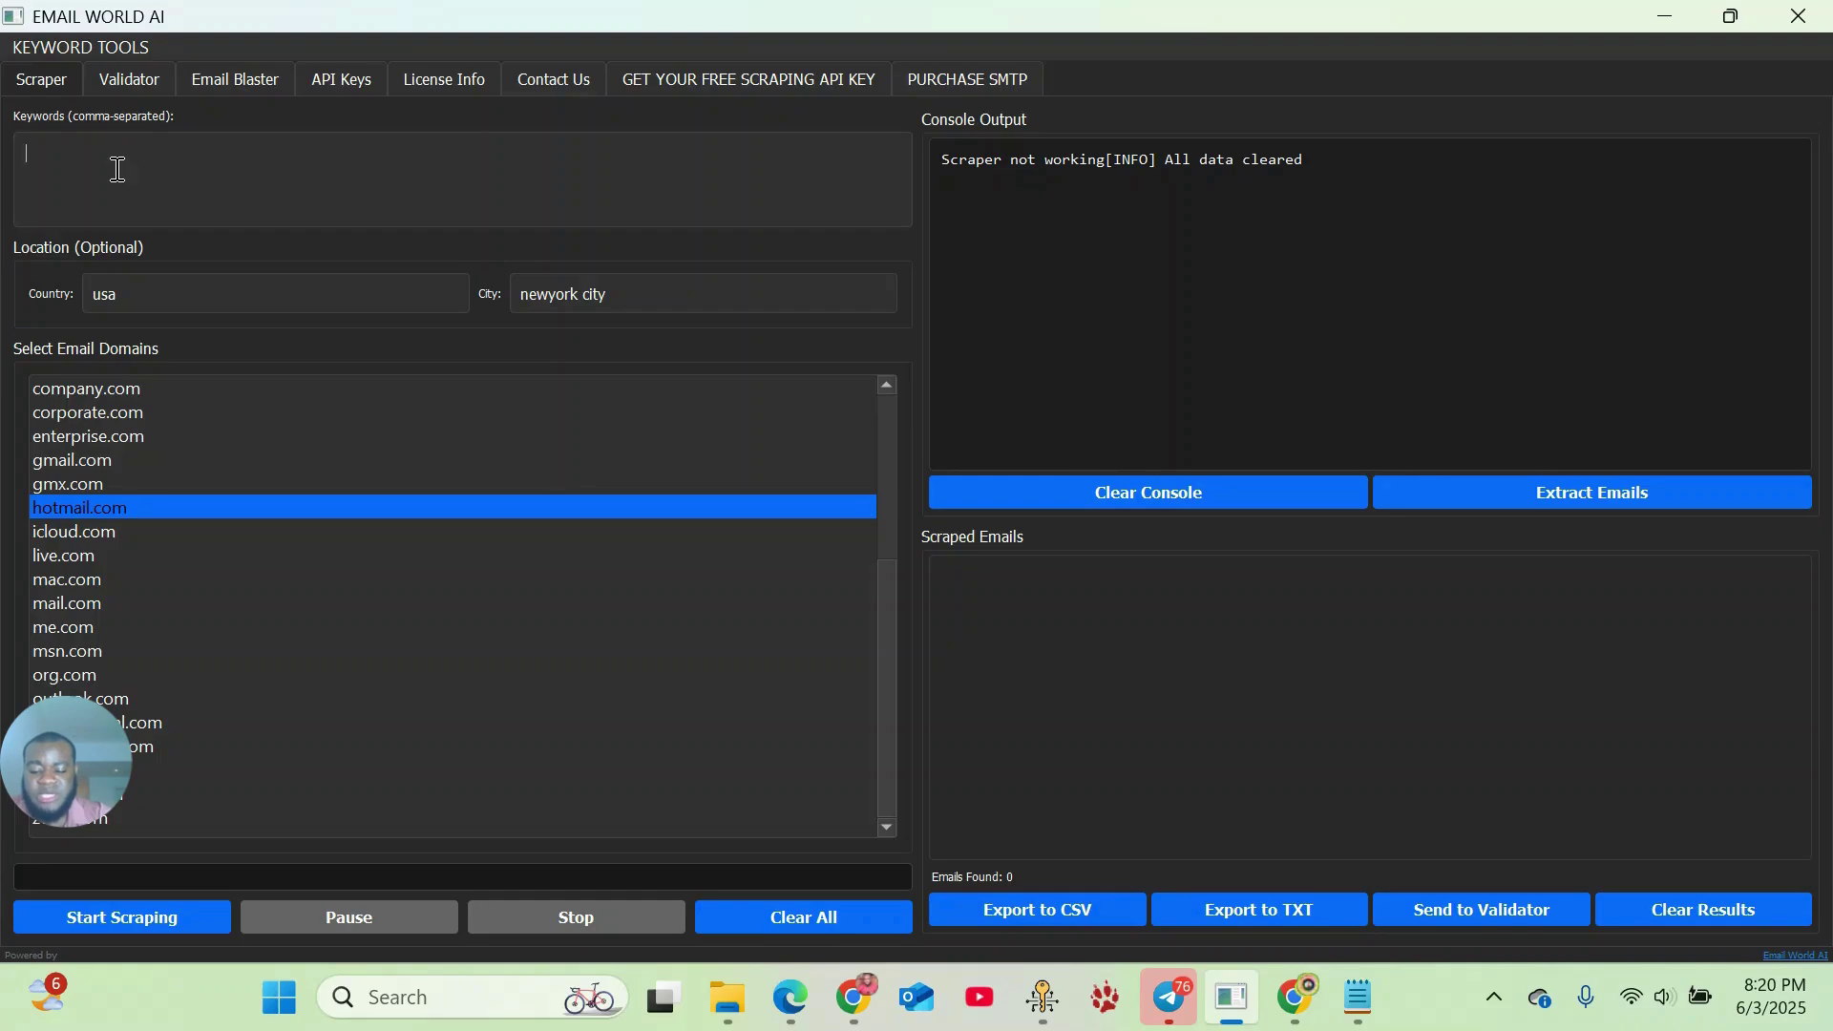
pyautogui.write('how to trade')
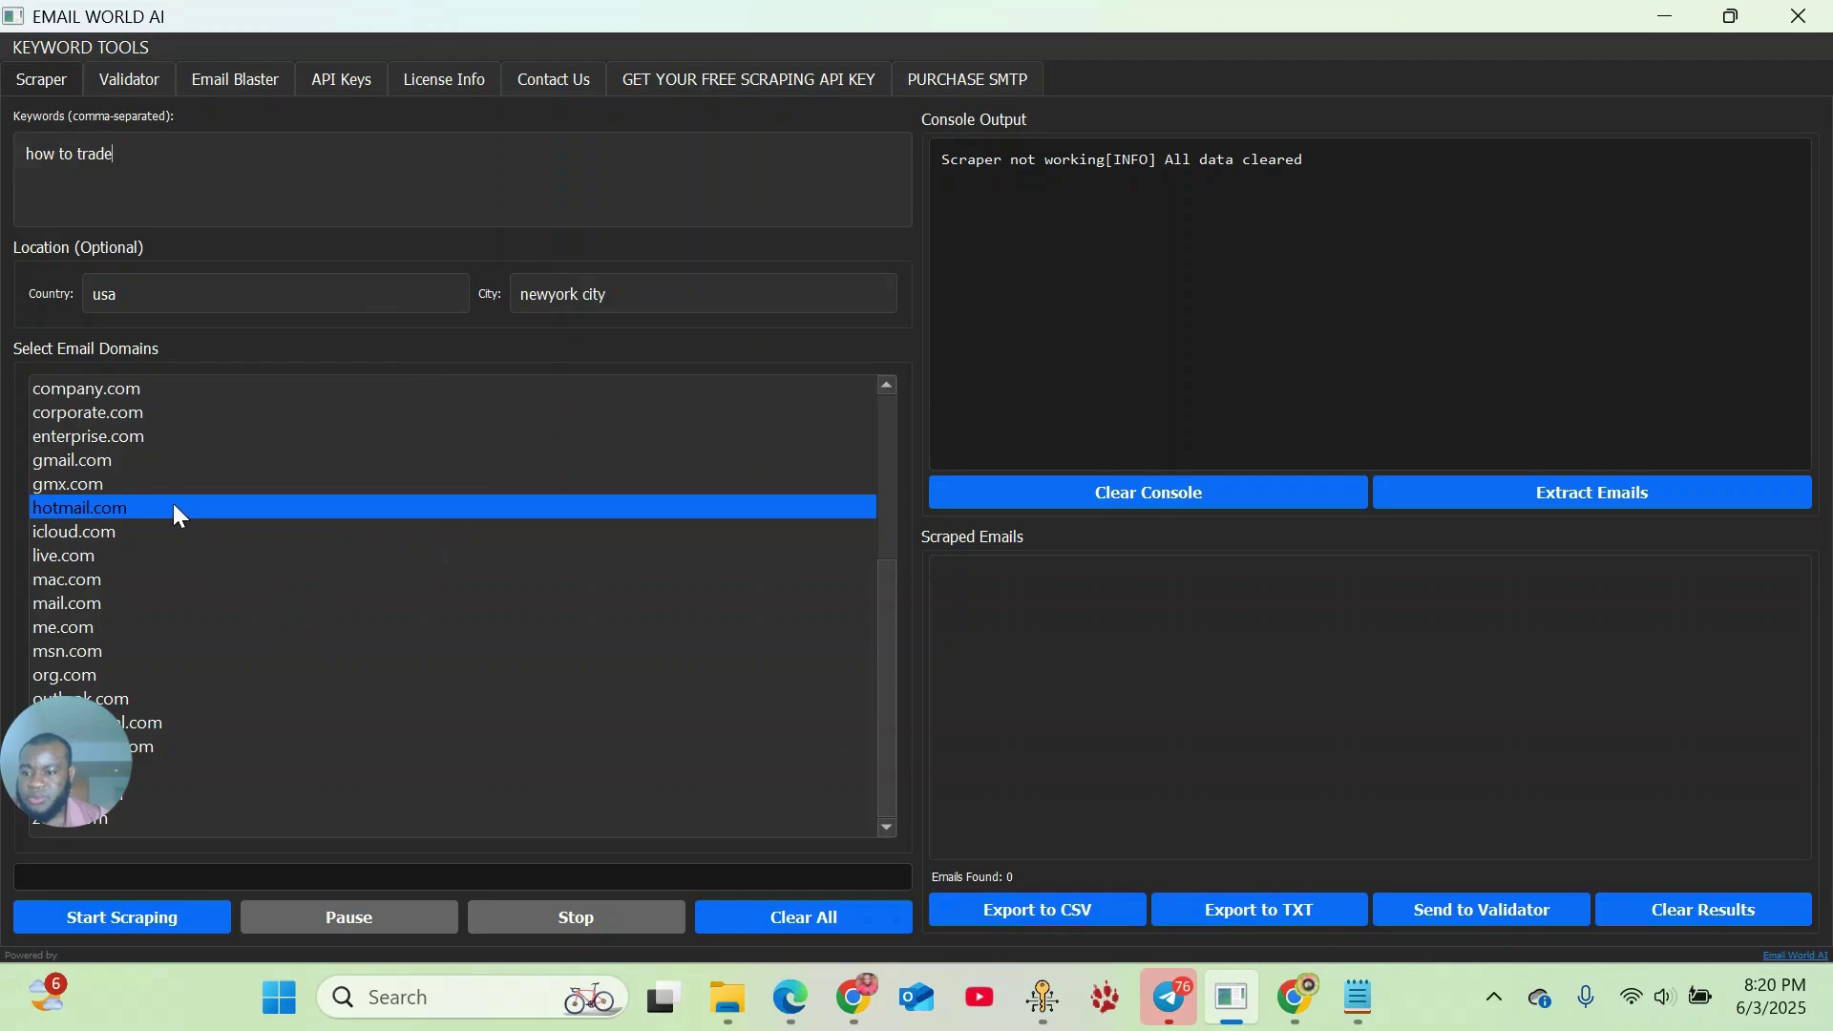
# - Select gmail.com as an email domain for scraping and deselect hotmail.com
pyautogui.click(167, 463)
pyautogui.click(147, 508)
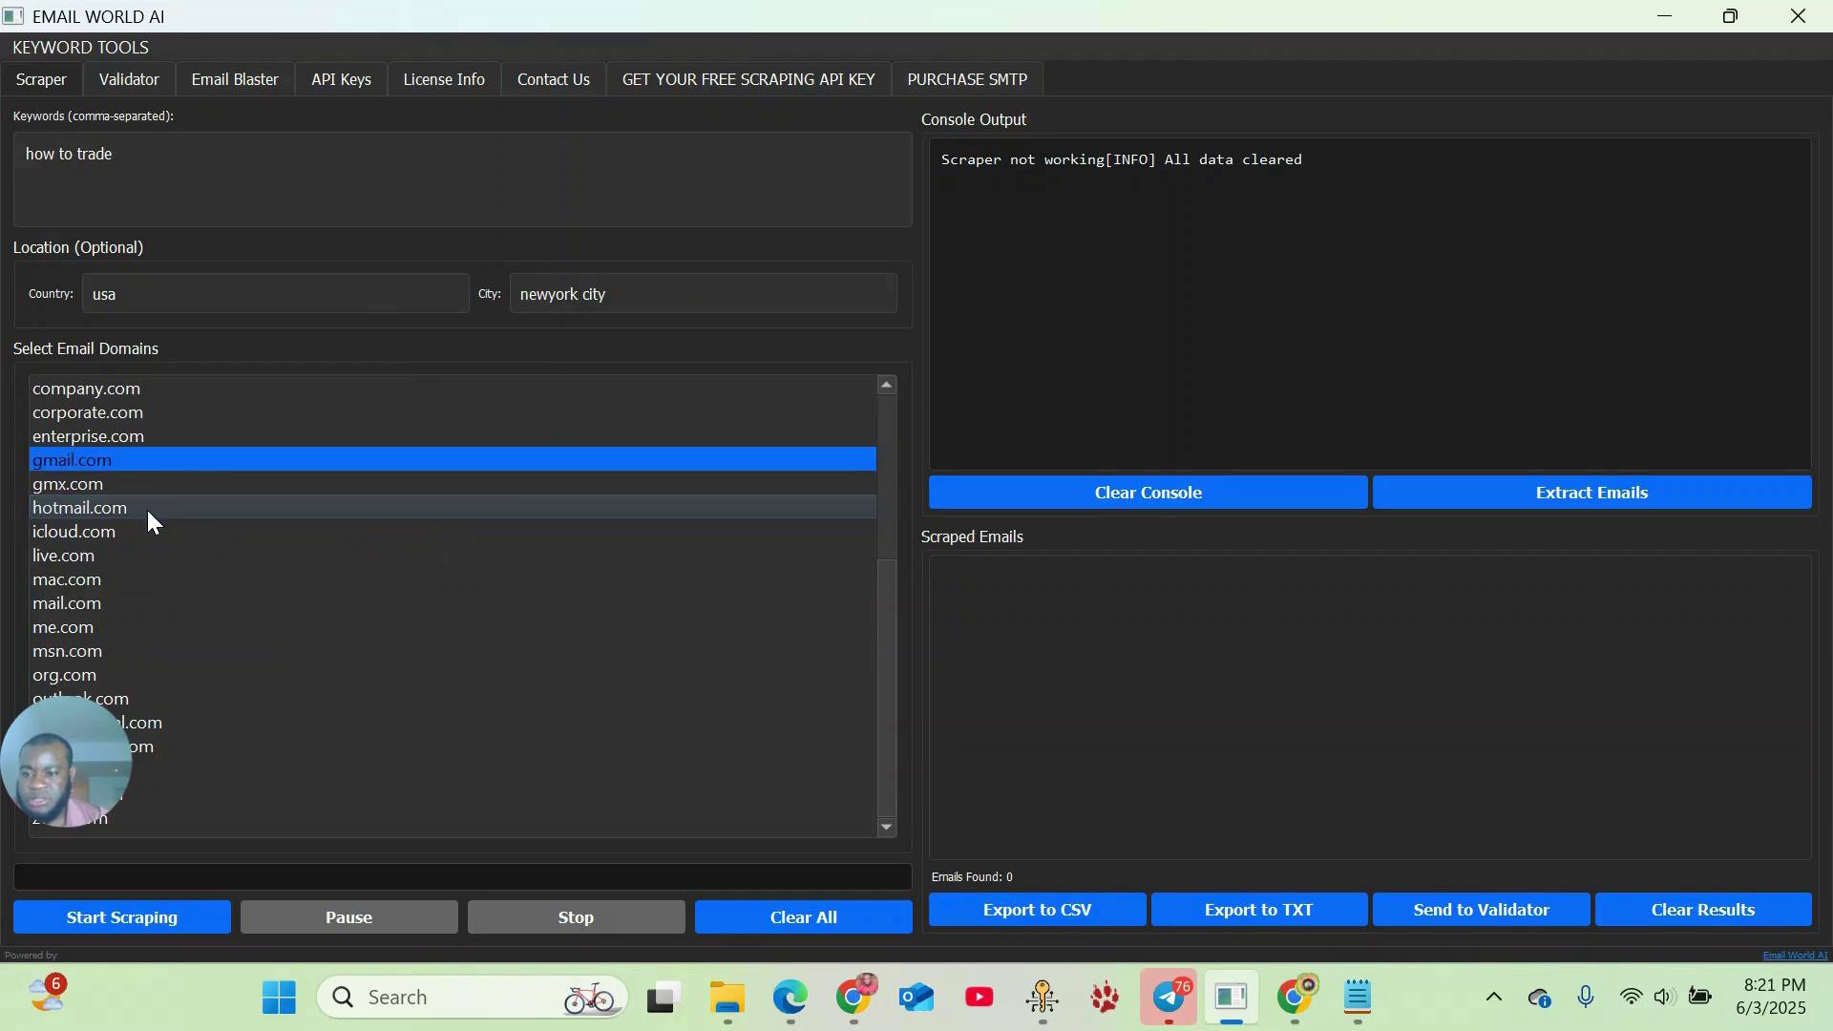
# - Start scraping with gmail.com selected as the email domain, and check the sending results in the Email Blaster
pyautogui.click(209, 460)
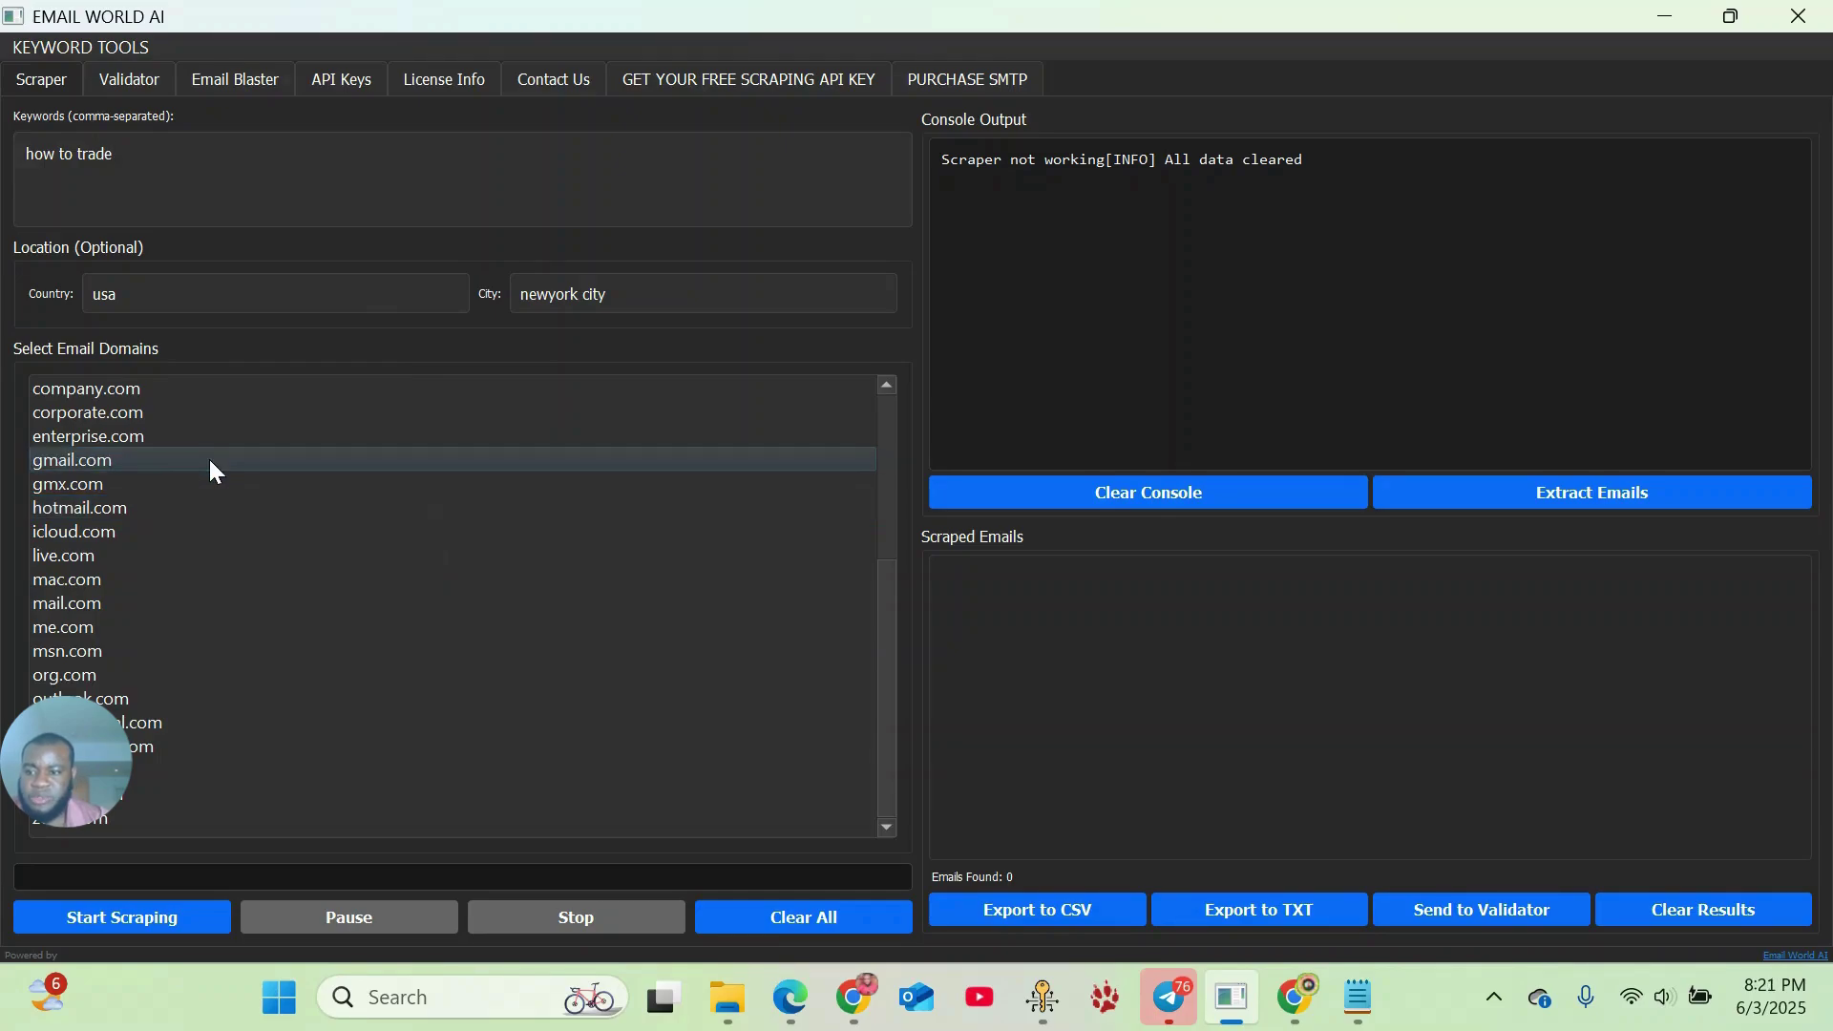
pyautogui.click(209, 460)
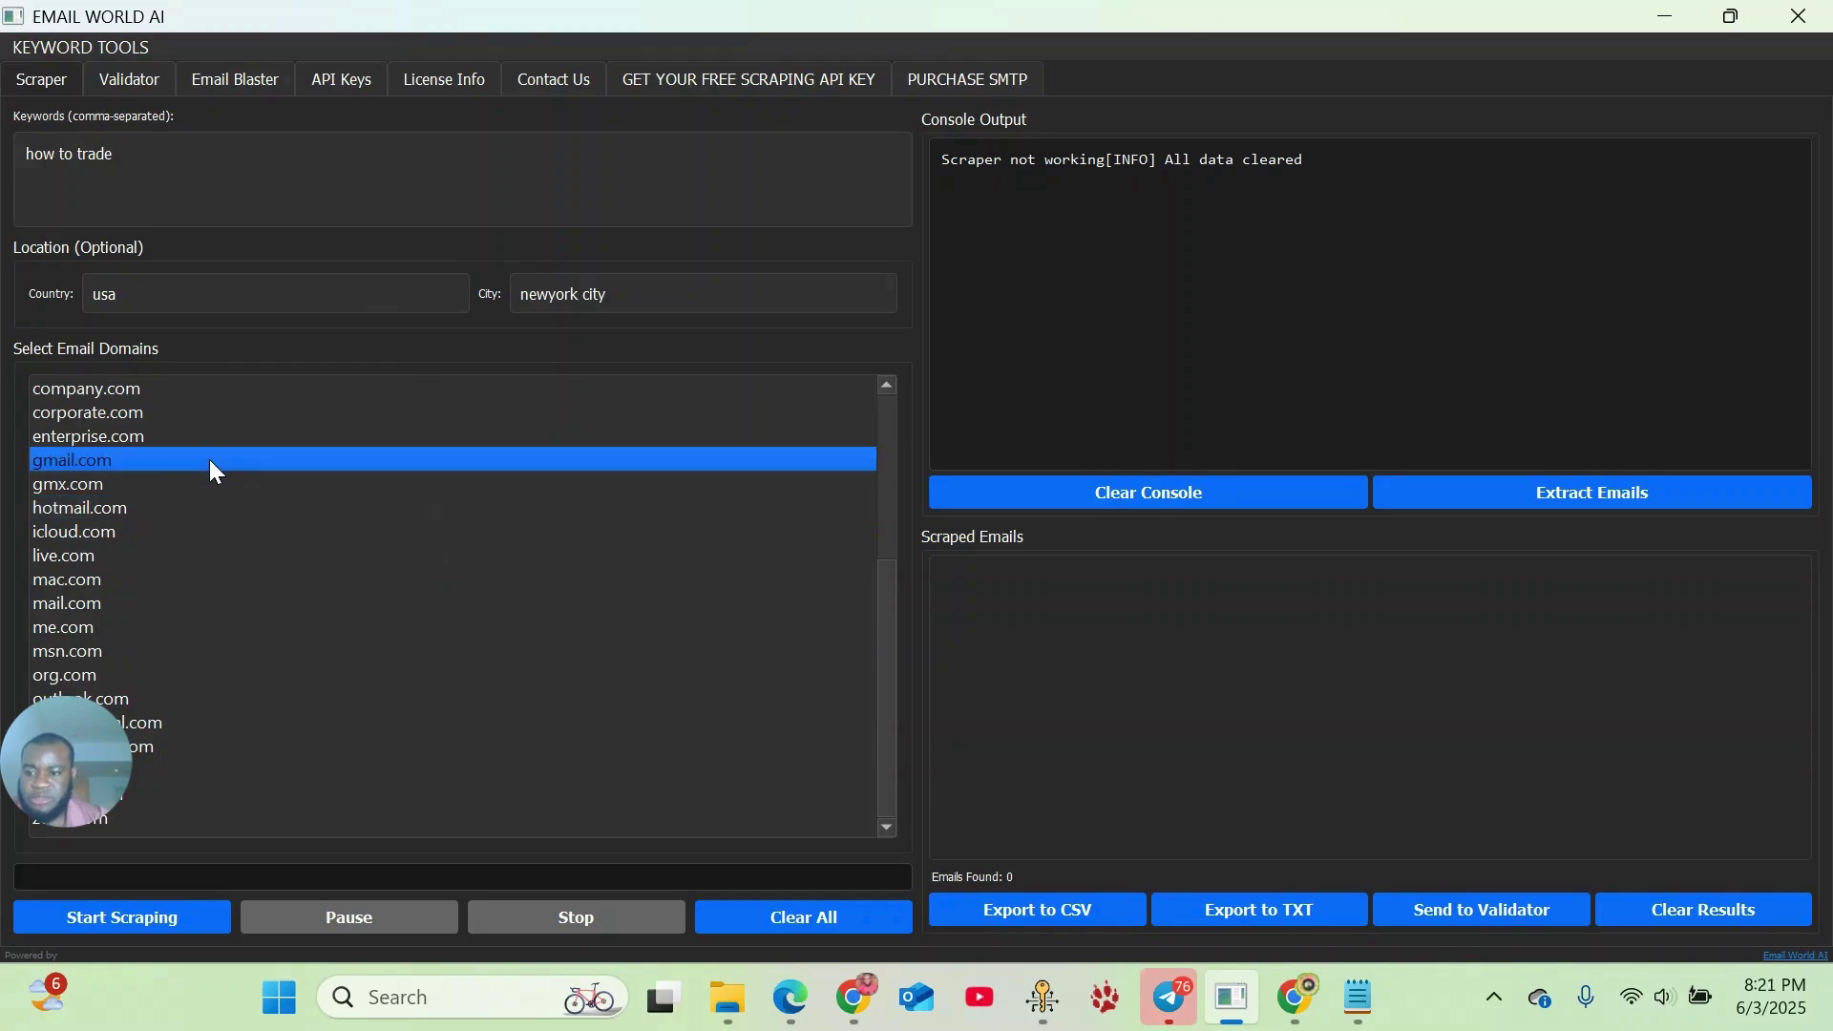
pyautogui.click(128, 916)
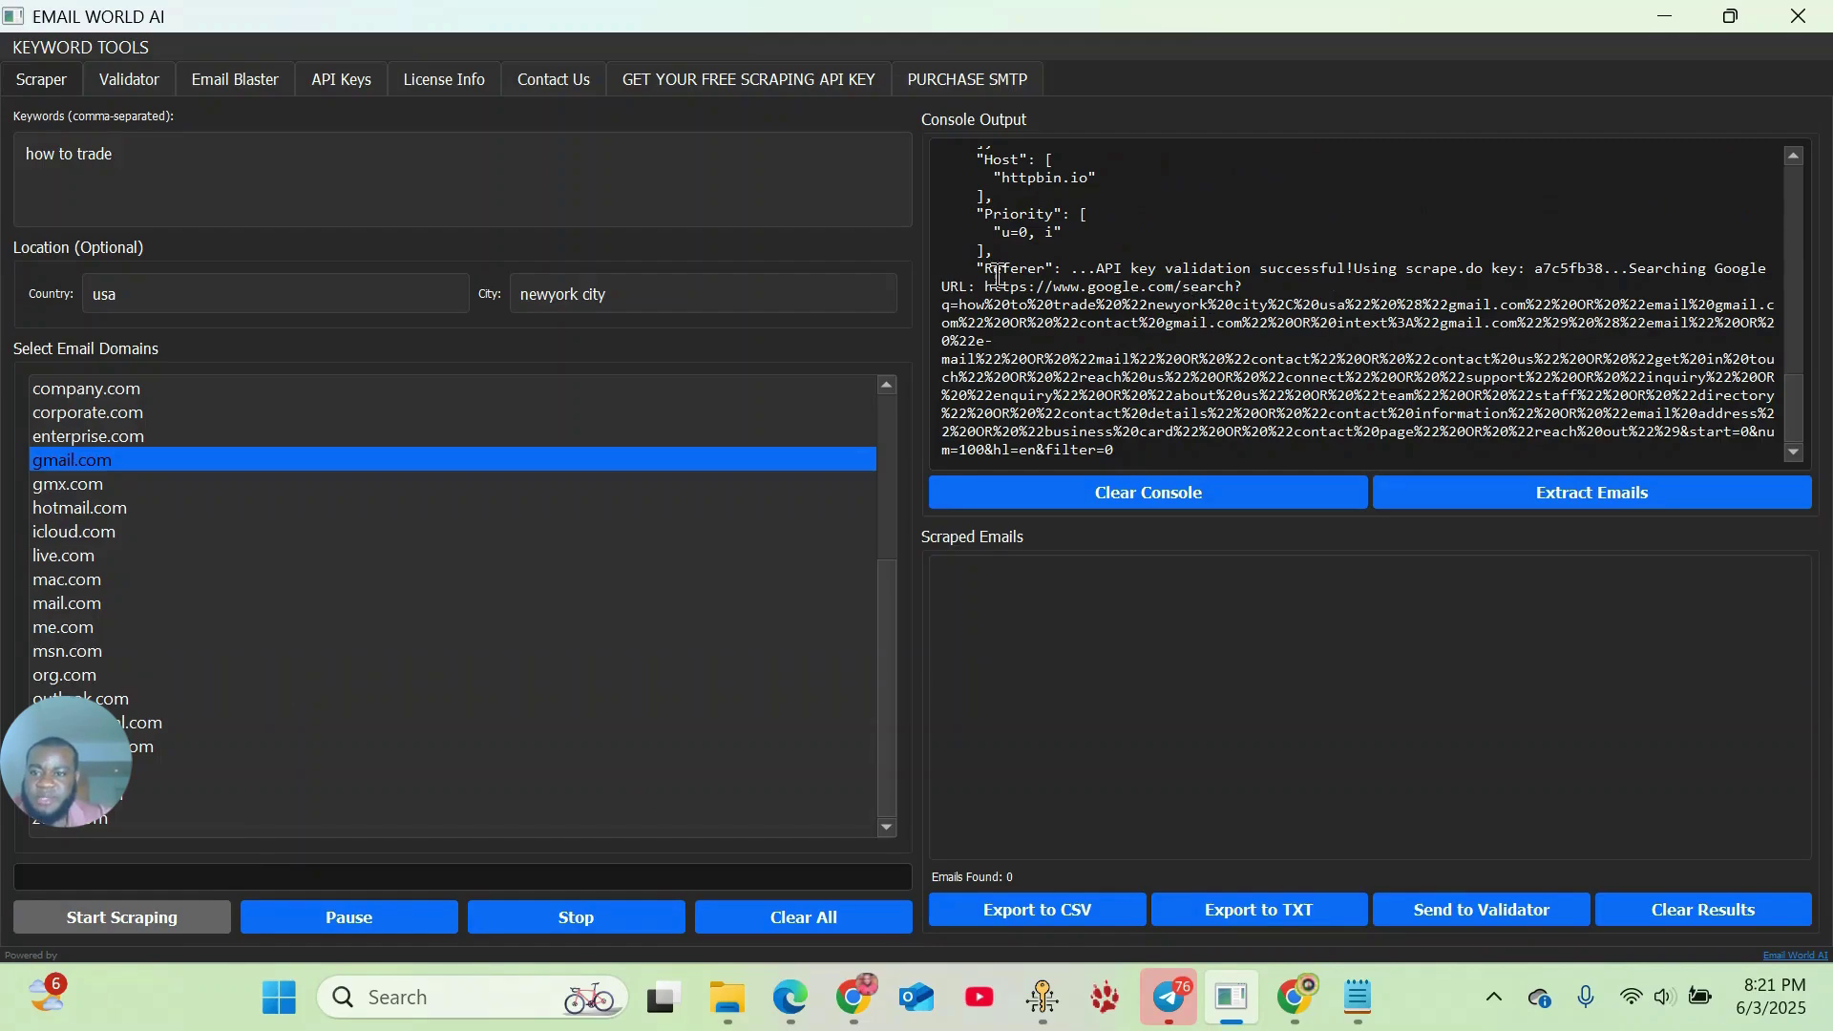
pyautogui.click(198, 77)
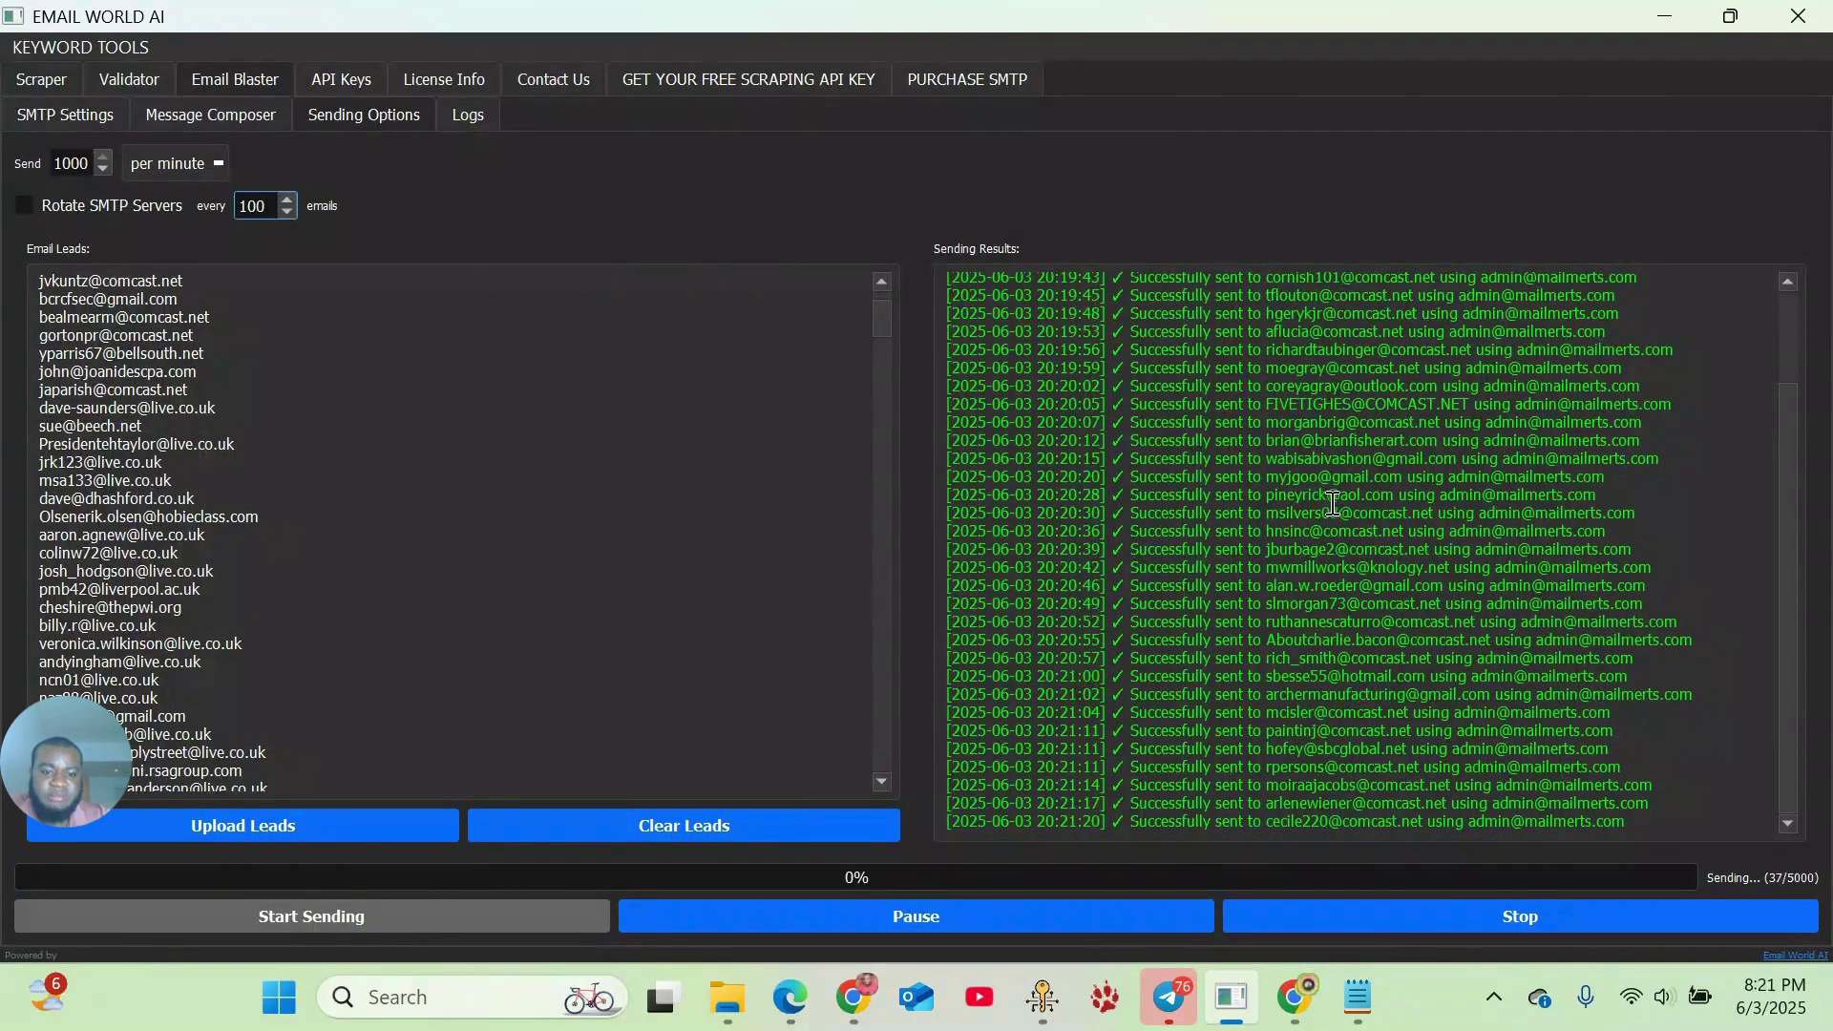
pyautogui.scroll(2, 1337, 506)
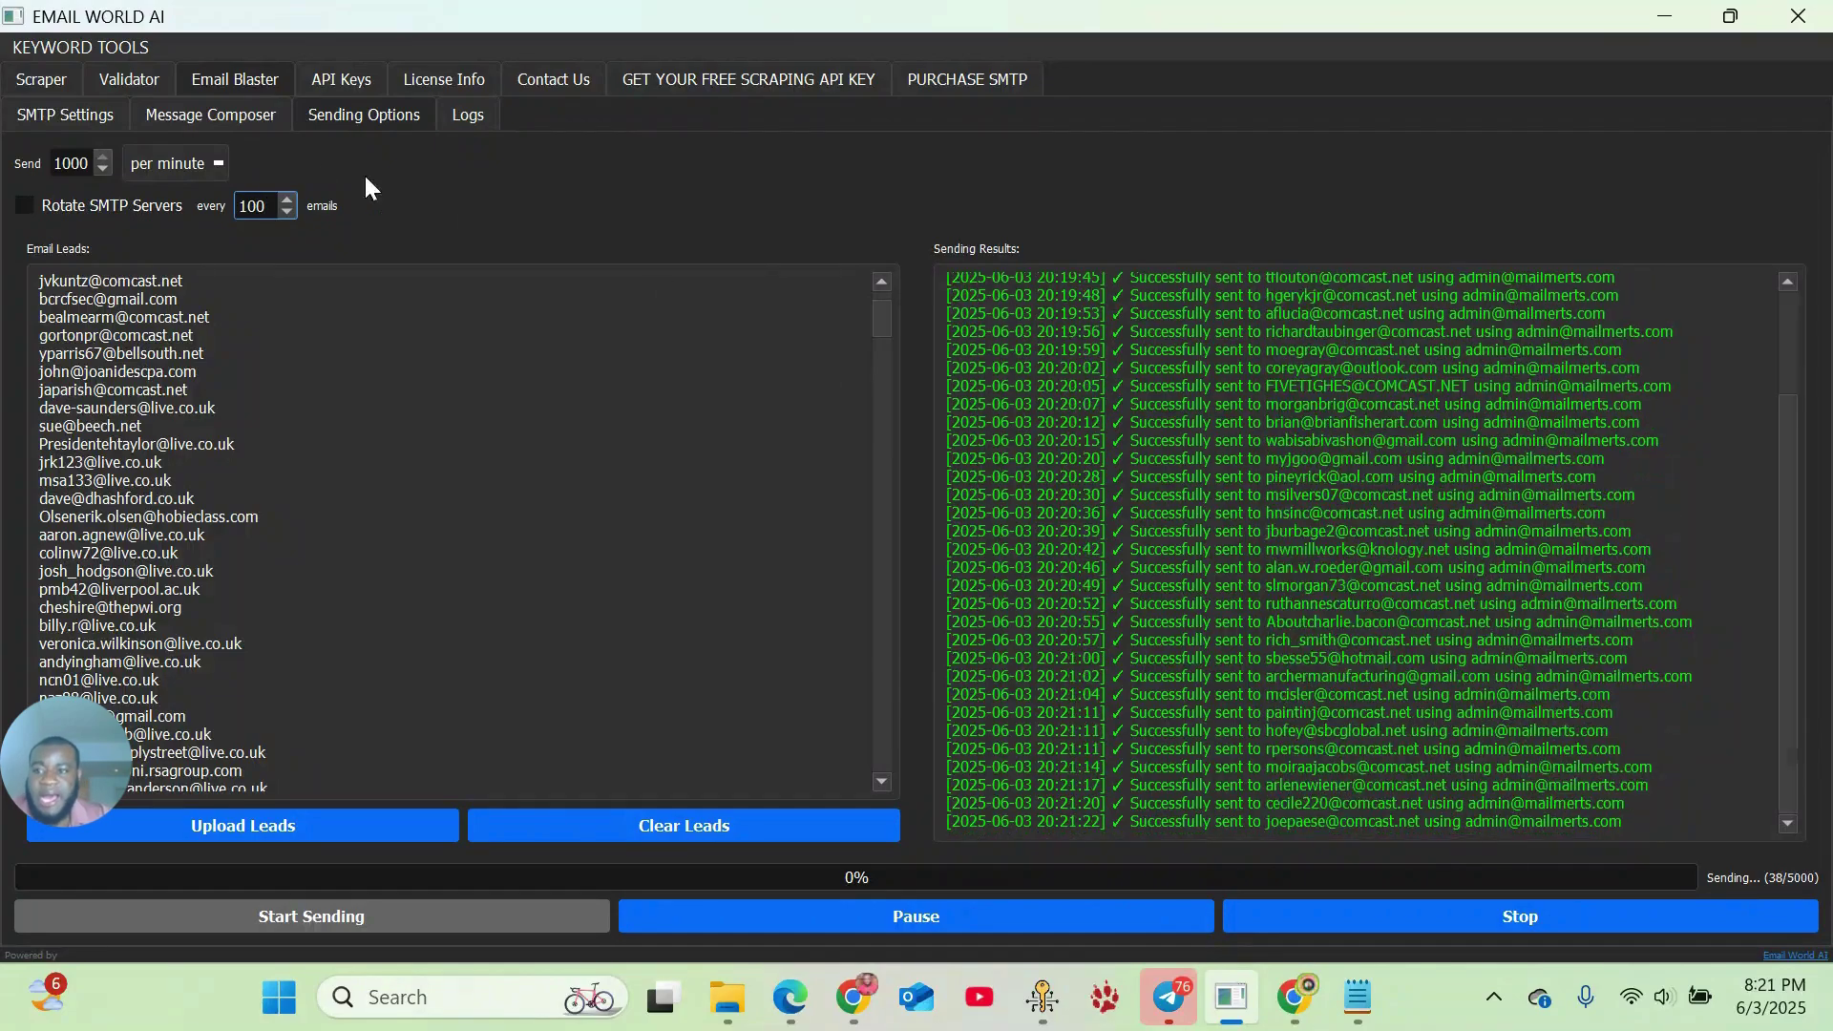
# - Clear the validation results and the loaded leads in the Validator
pyautogui.click(134, 79)
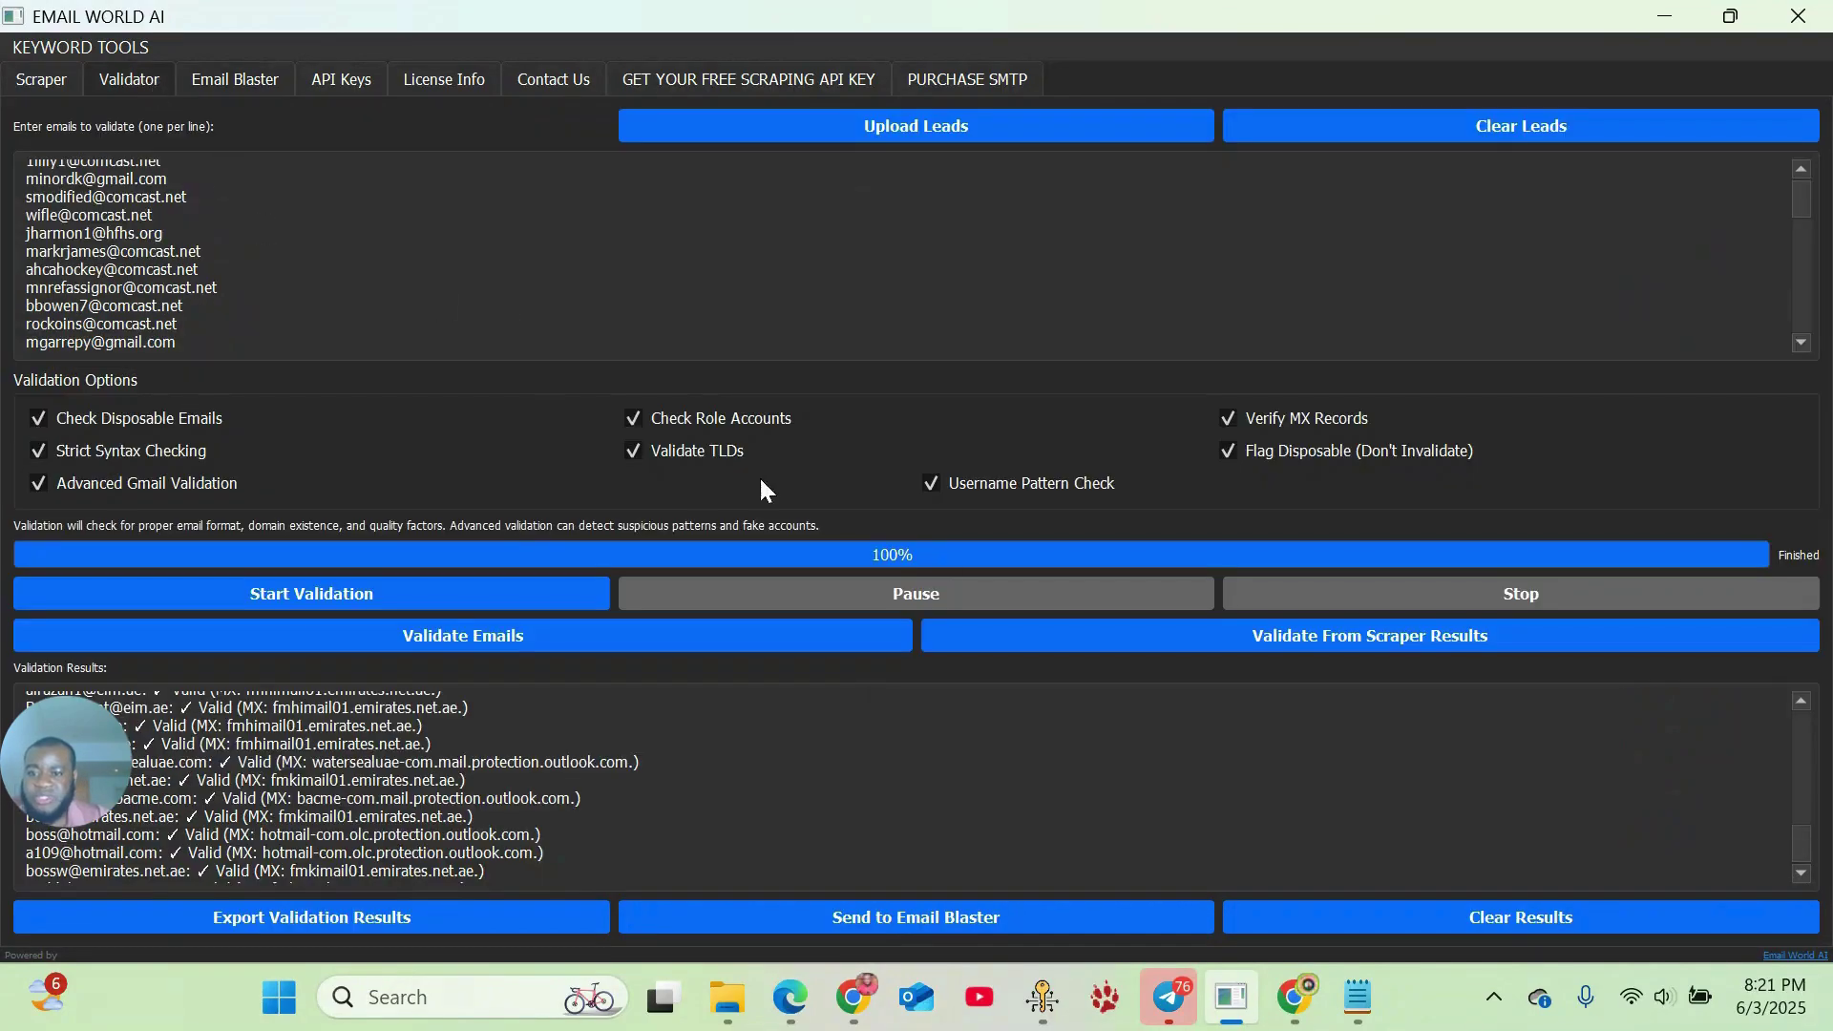
pyautogui.click(1591, 918)
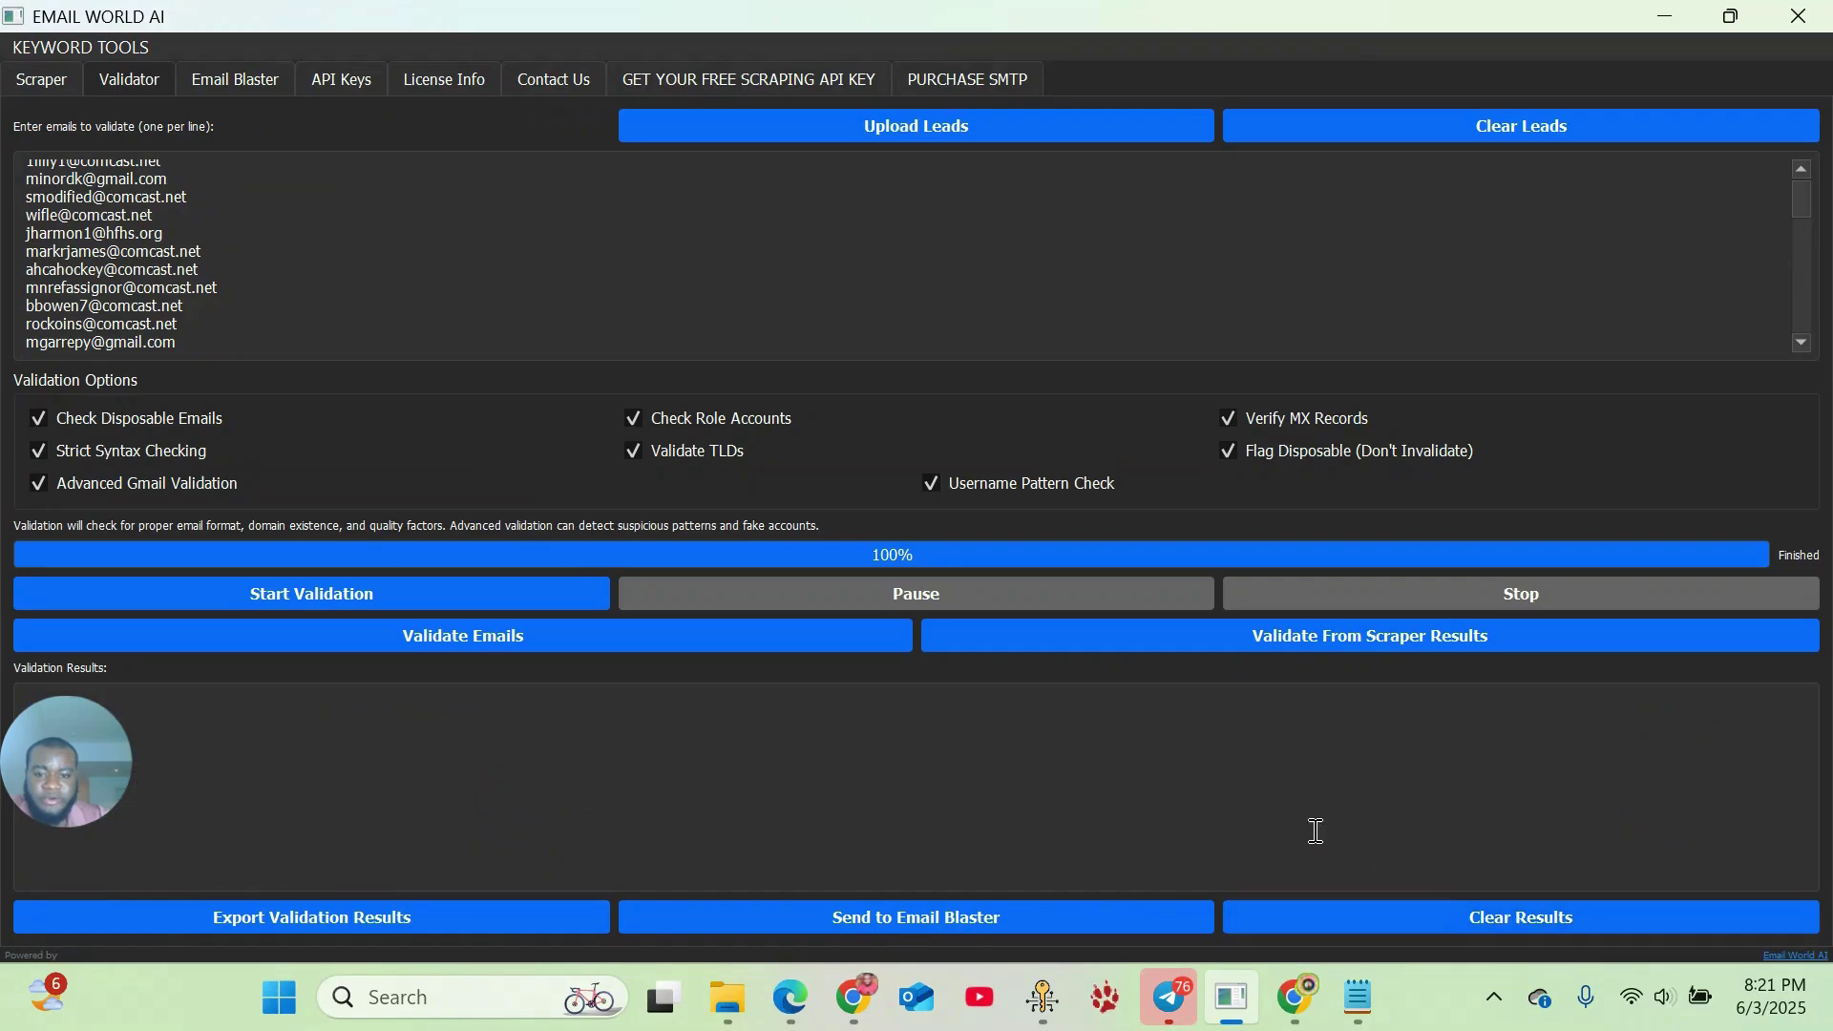
pyautogui.click(1501, 122)
pyautogui.click(1022, 523)
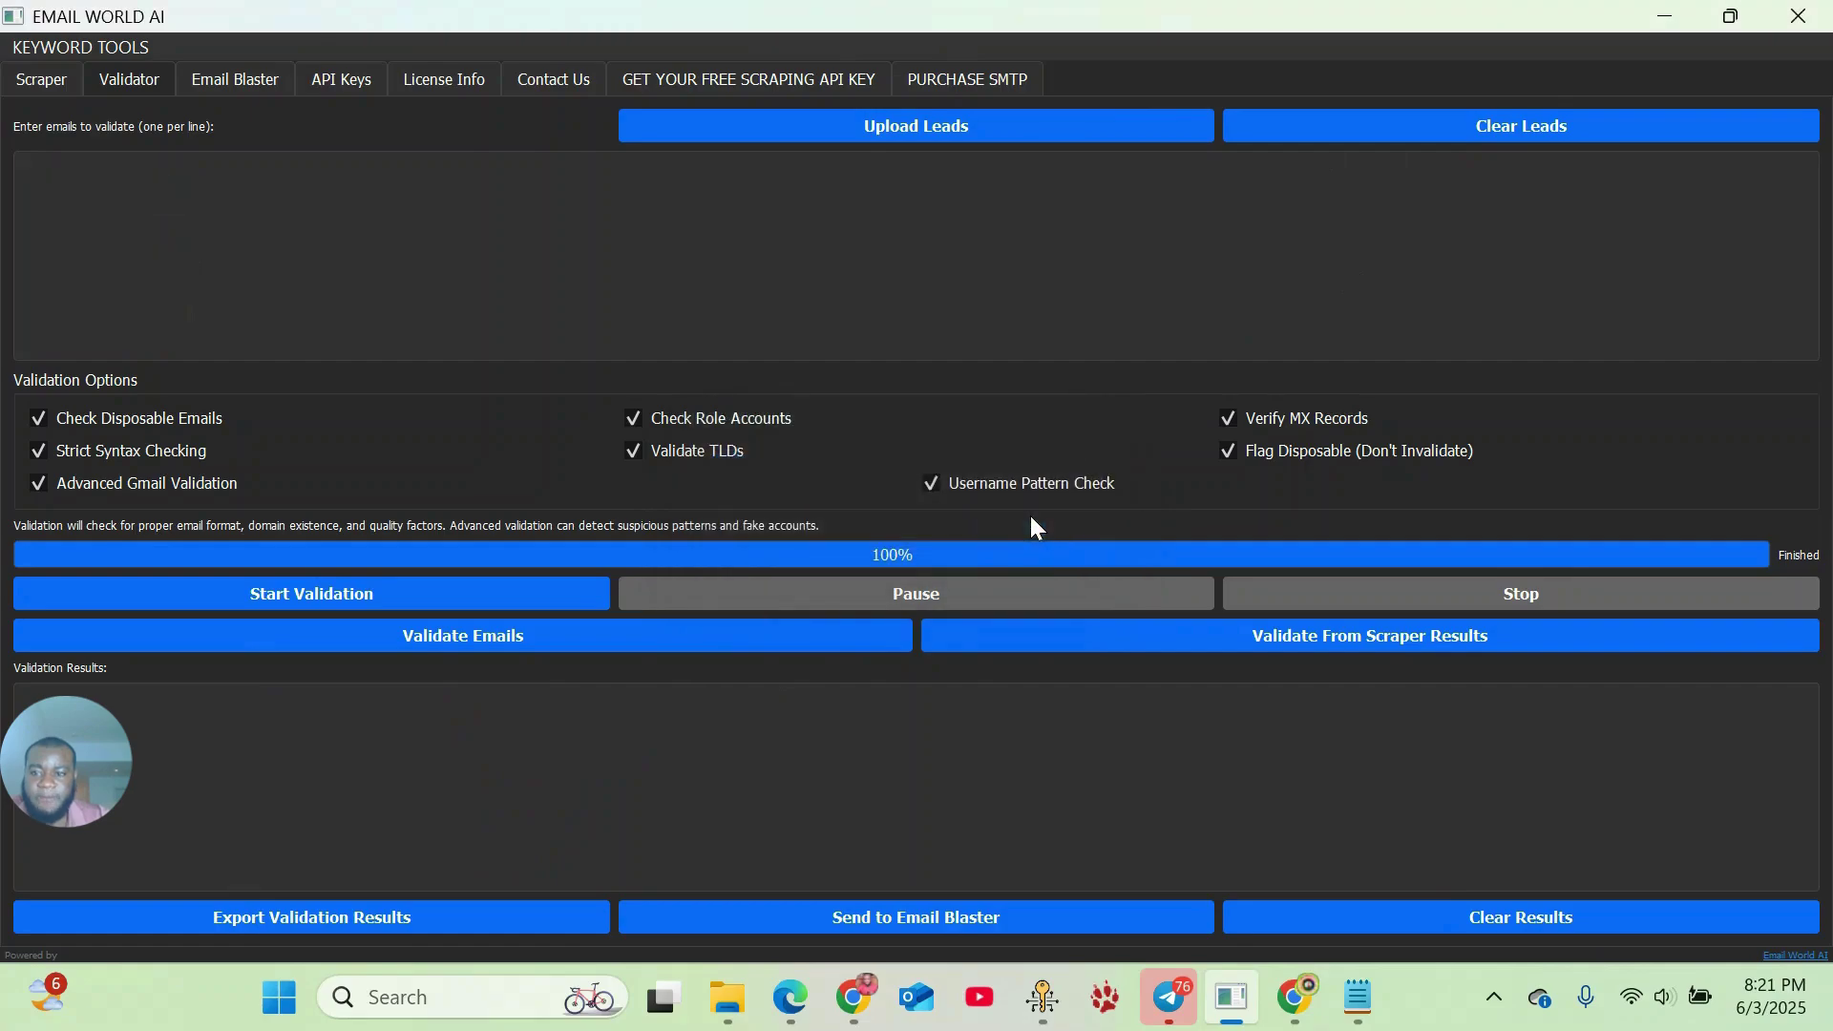
# - Upload the "4k top positions in the companies leads" file into the Validator and start validating its emails
pyautogui.click(917, 132)
pyautogui.click(460, 325)
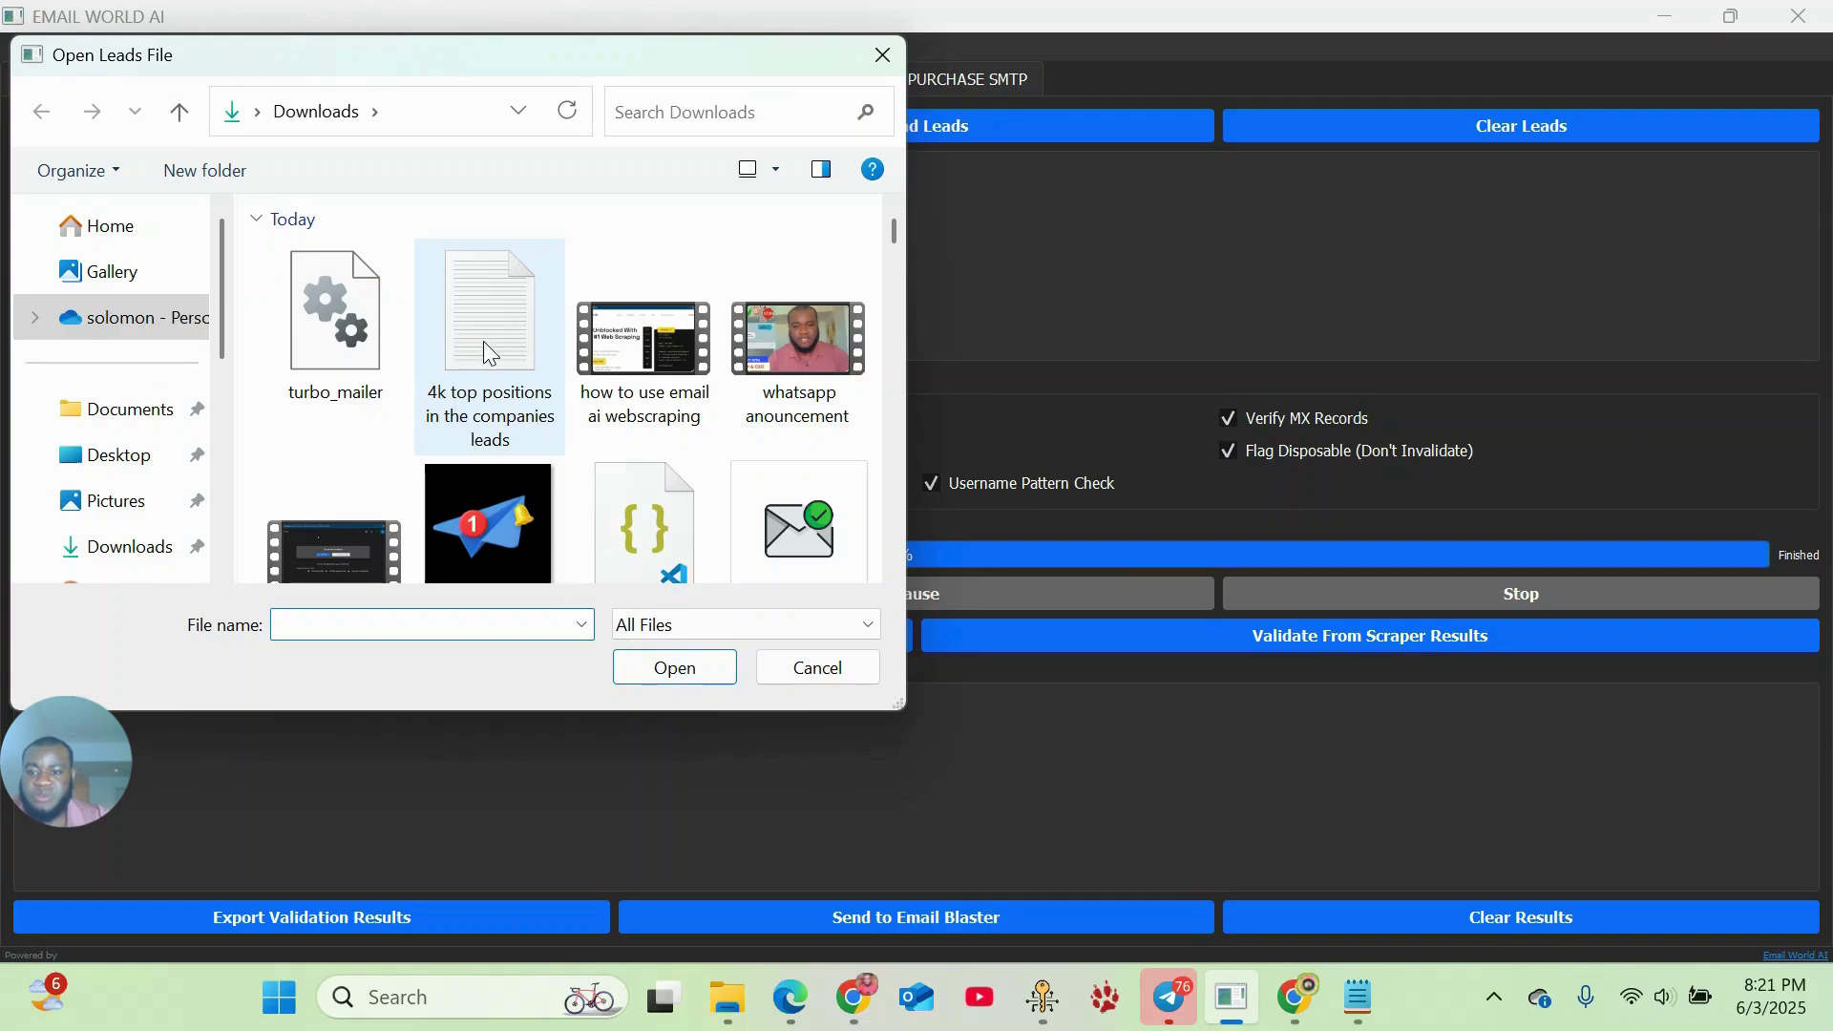
pyautogui.click(675, 667)
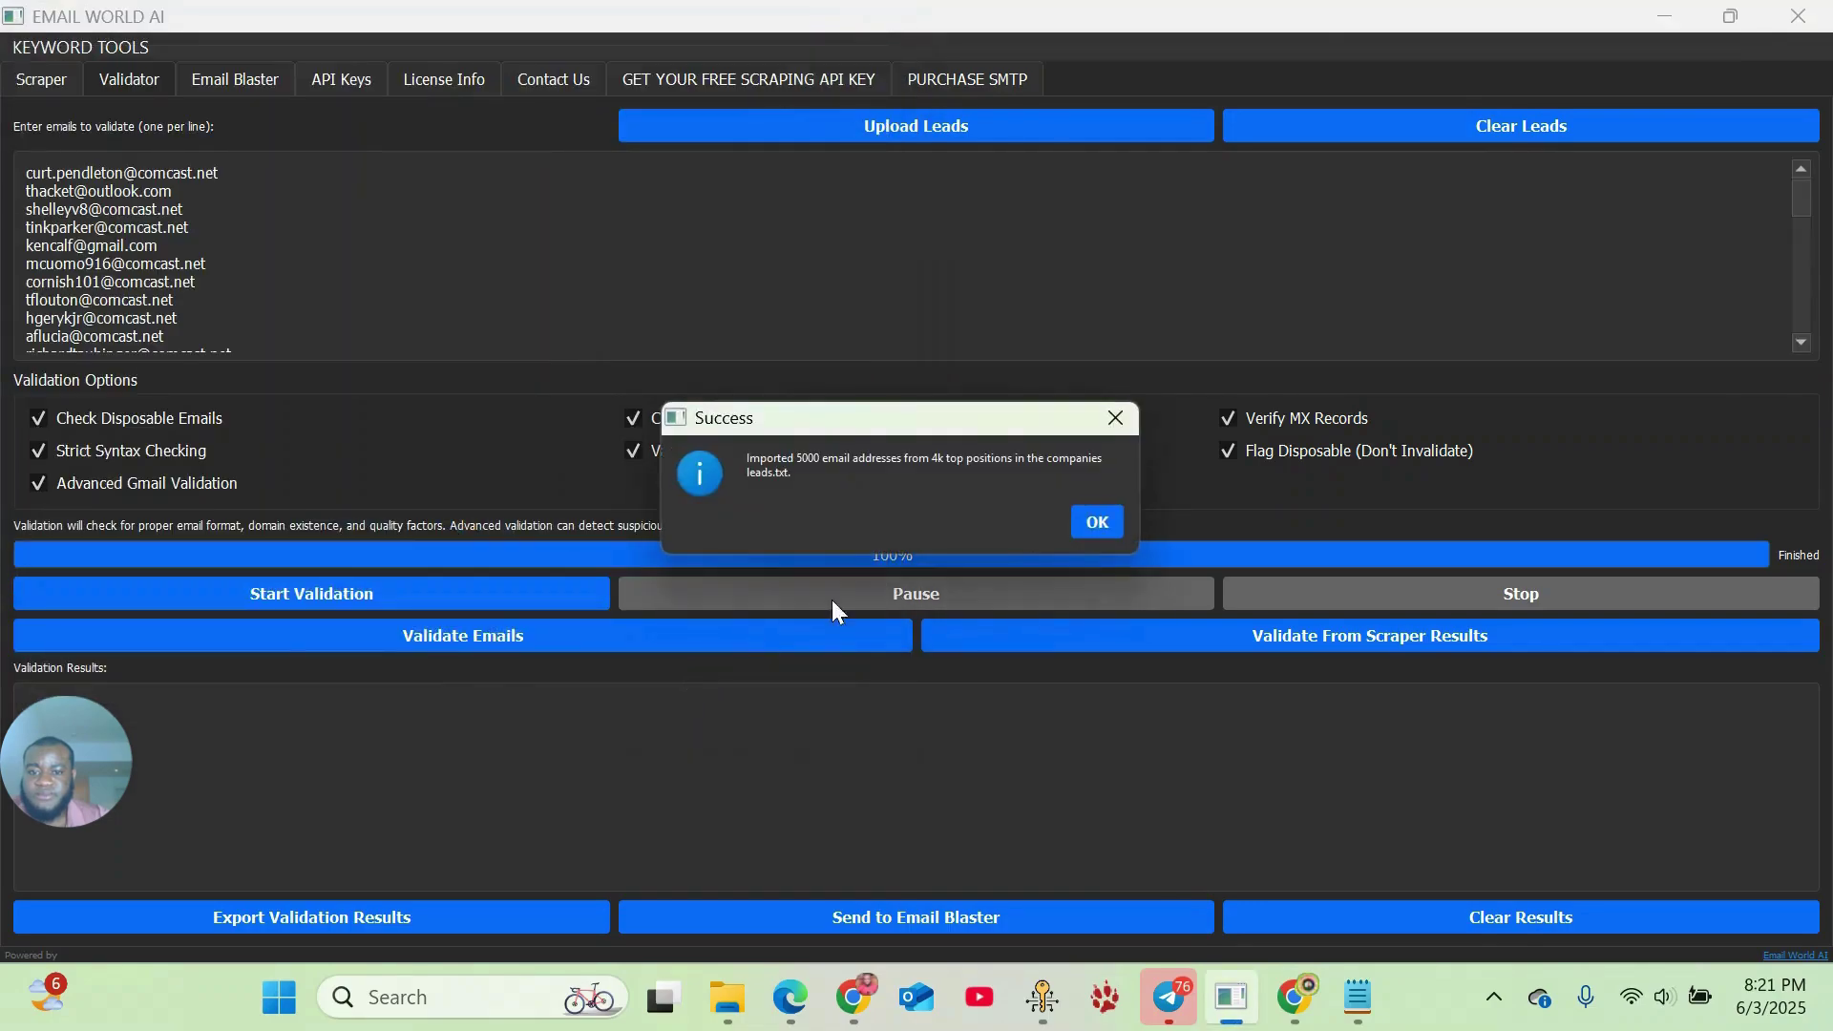
pyautogui.click(1098, 522)
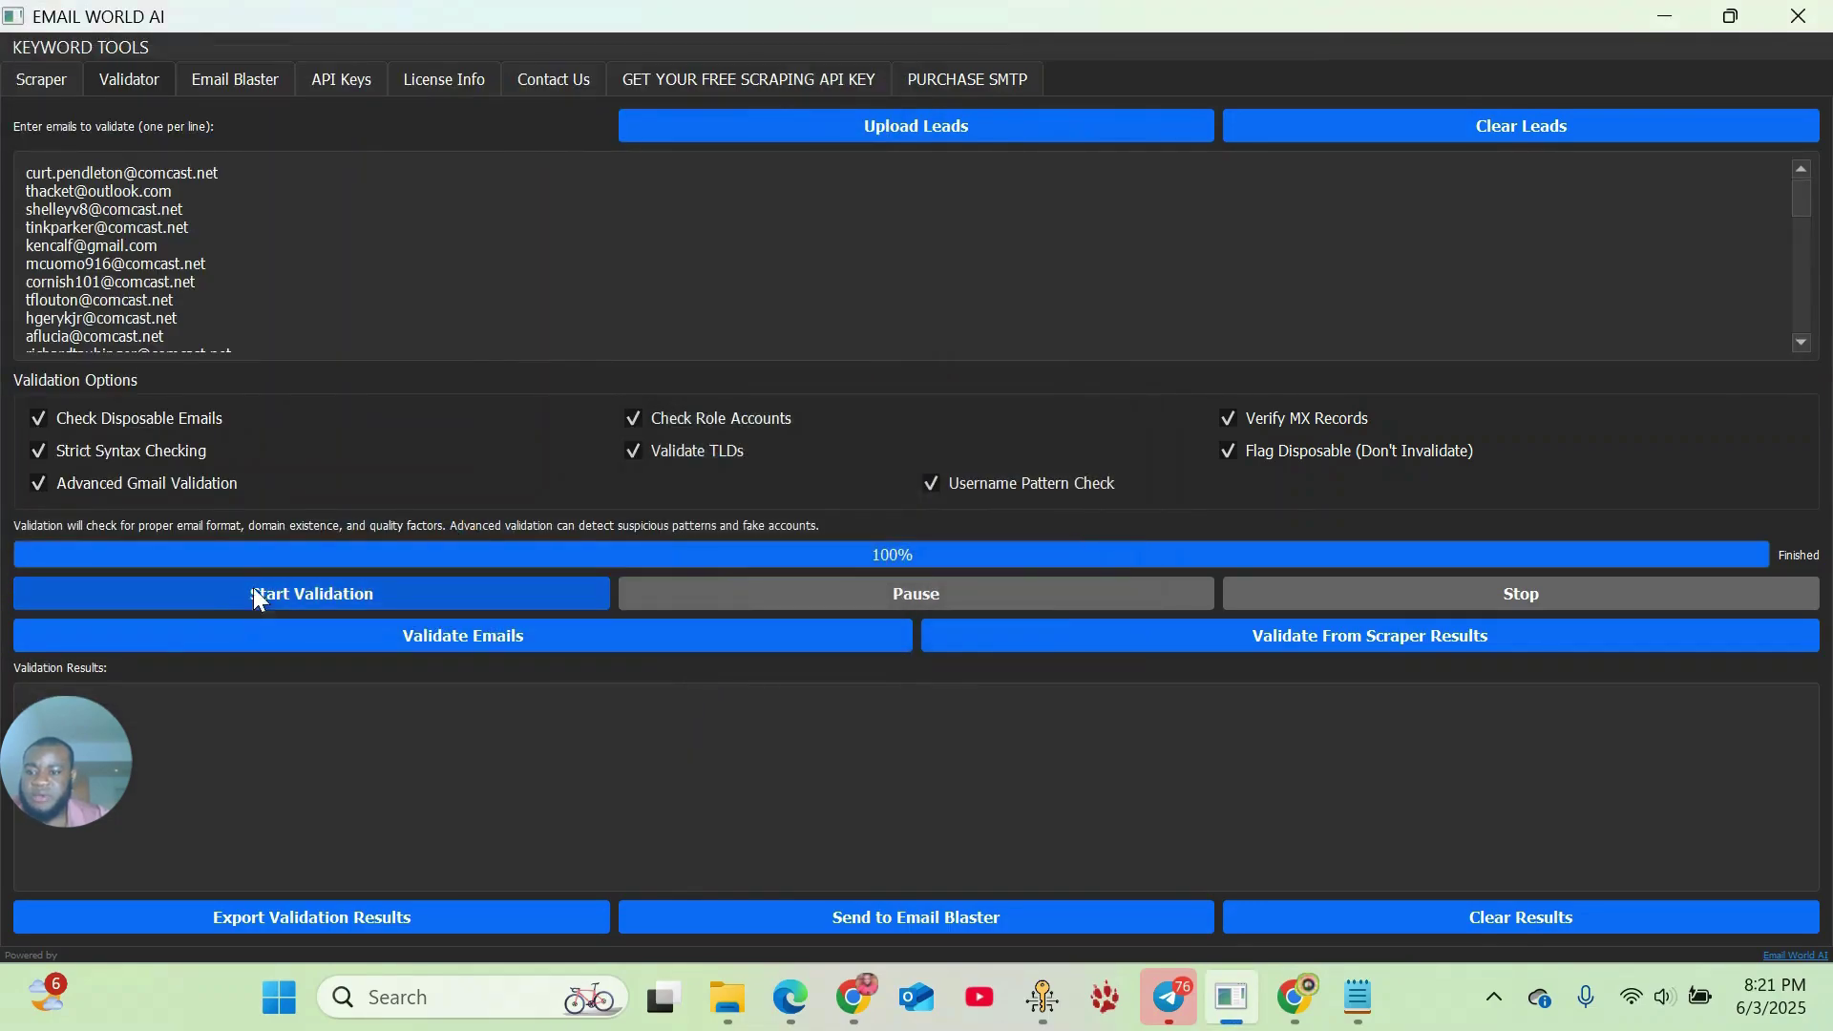
pyautogui.click(253, 591)
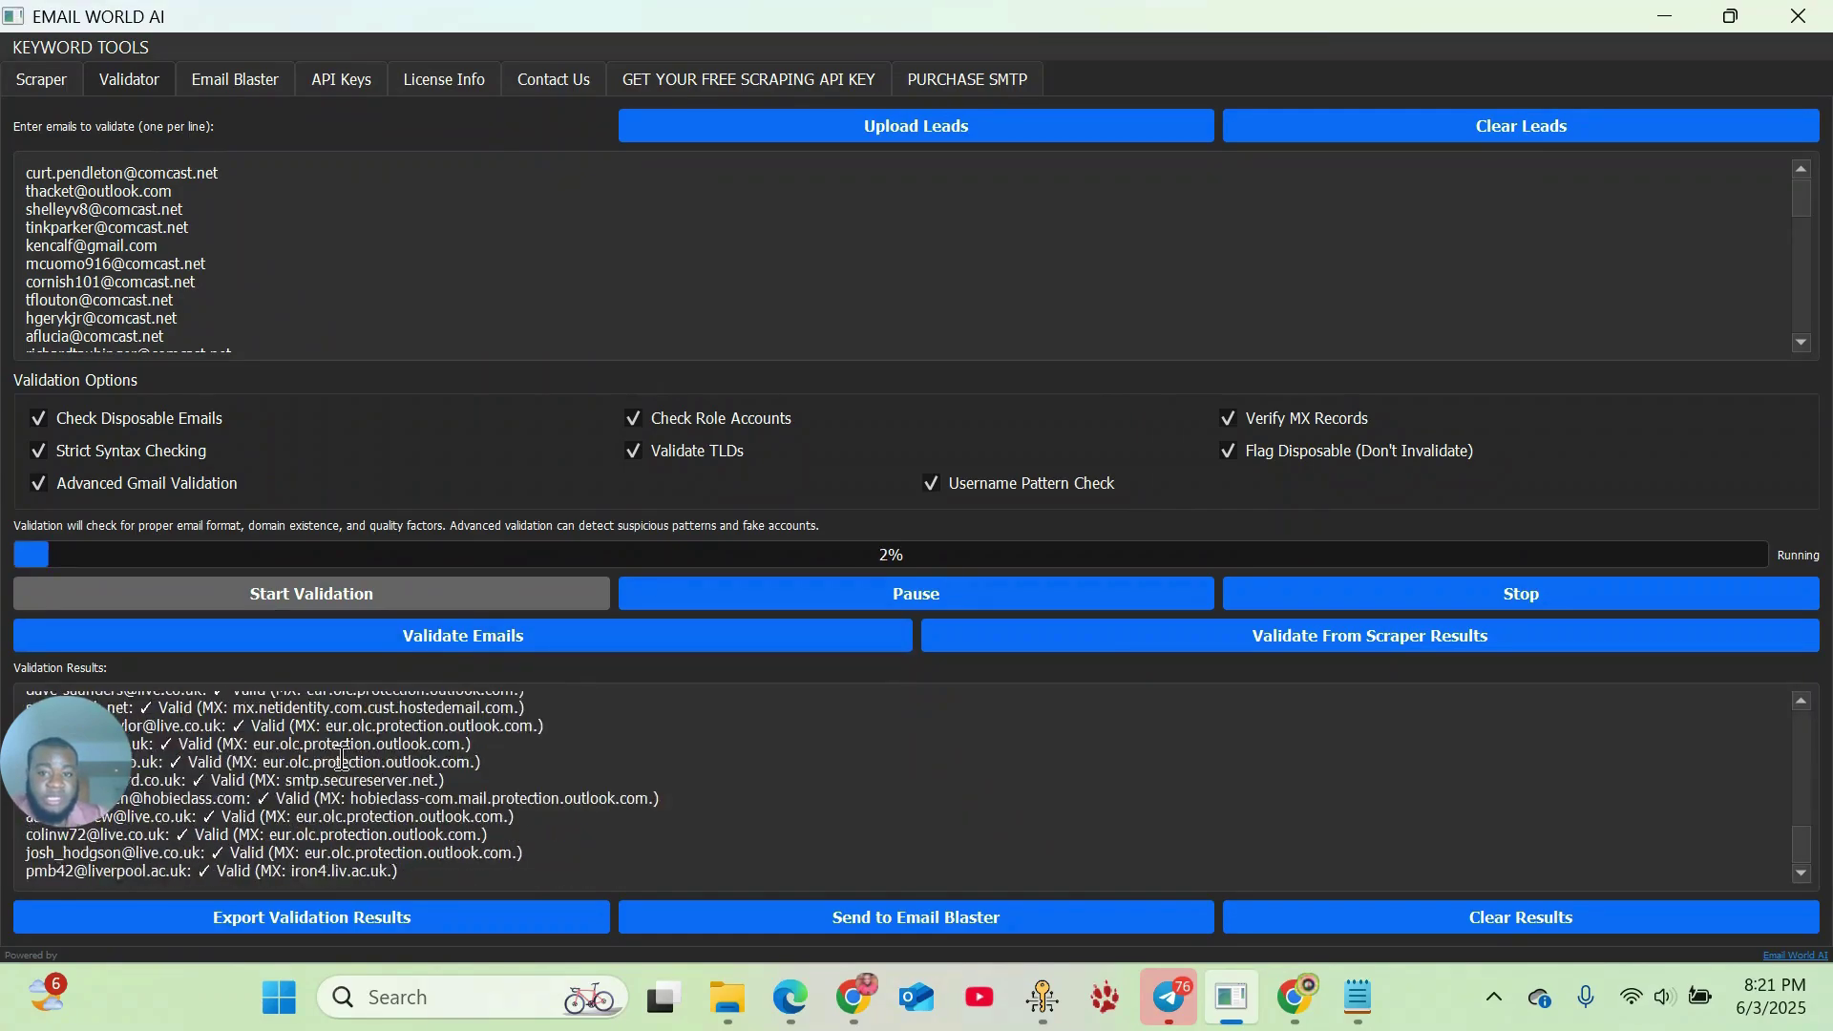
# - Review the Email Blaster's lead list and the sending results of the running campaign
pyautogui.click(261, 83)
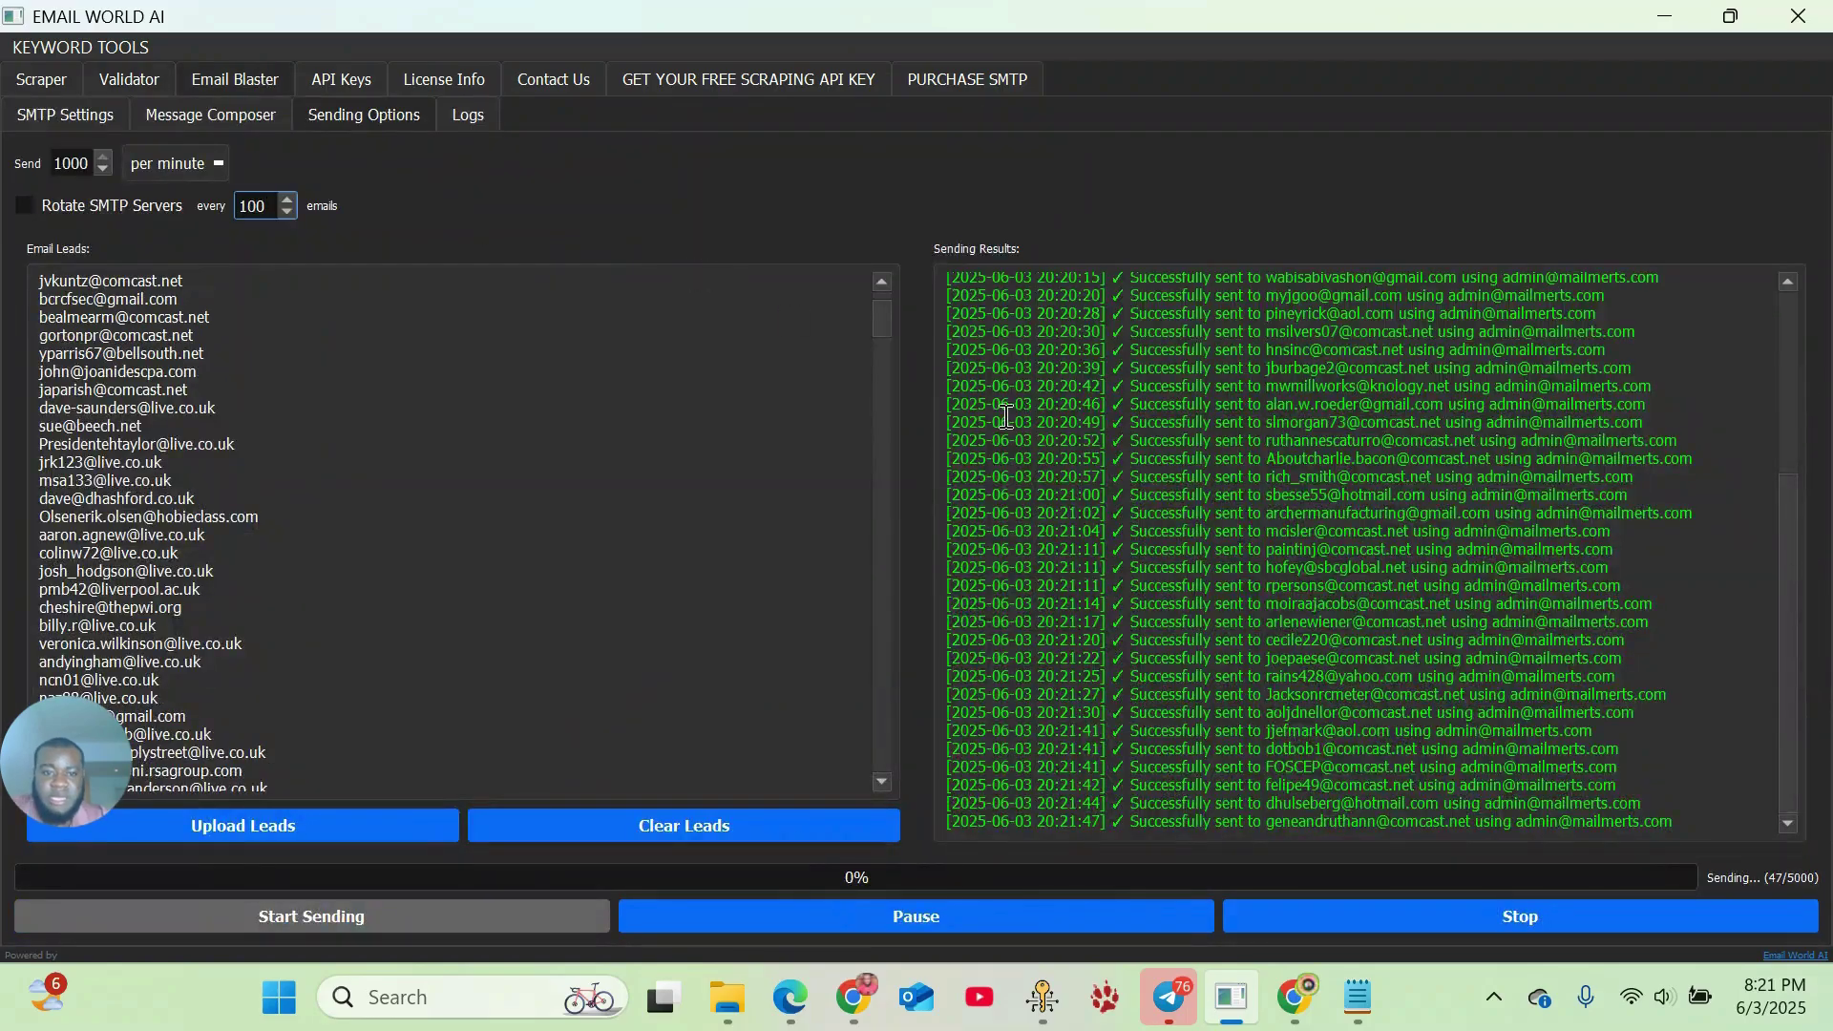
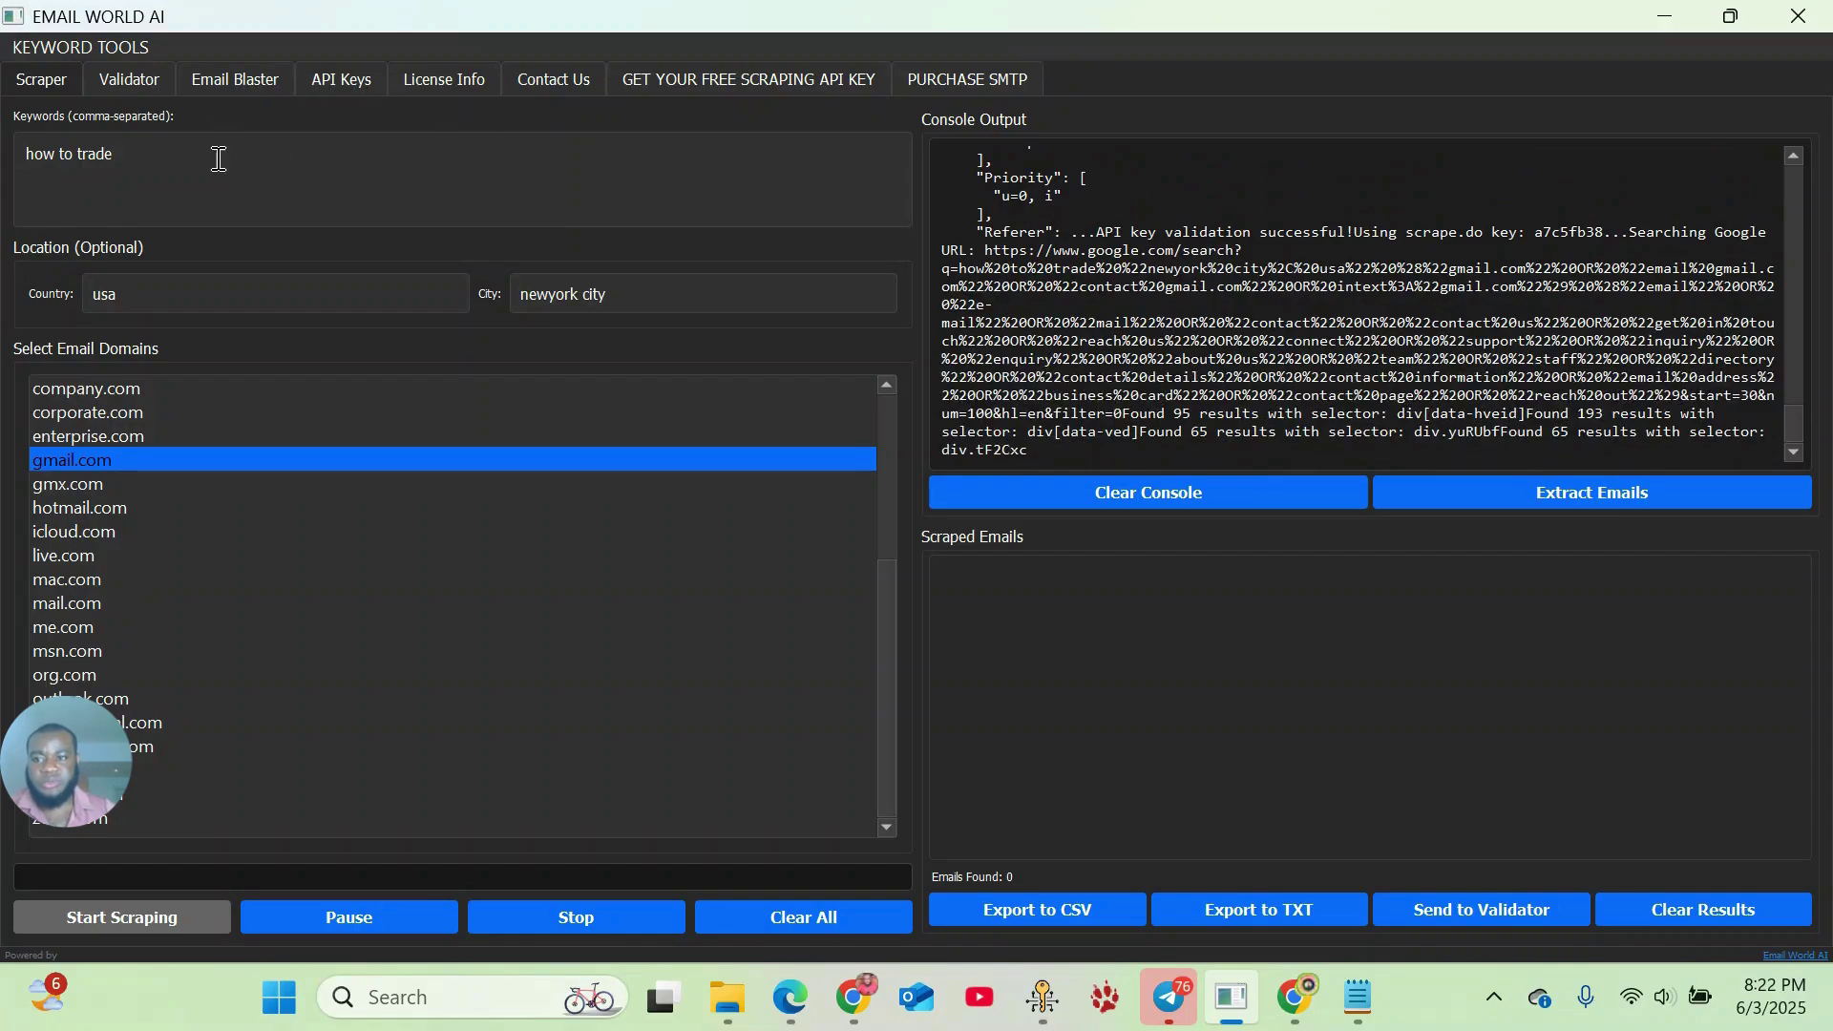
pyautogui.click(238, 80)
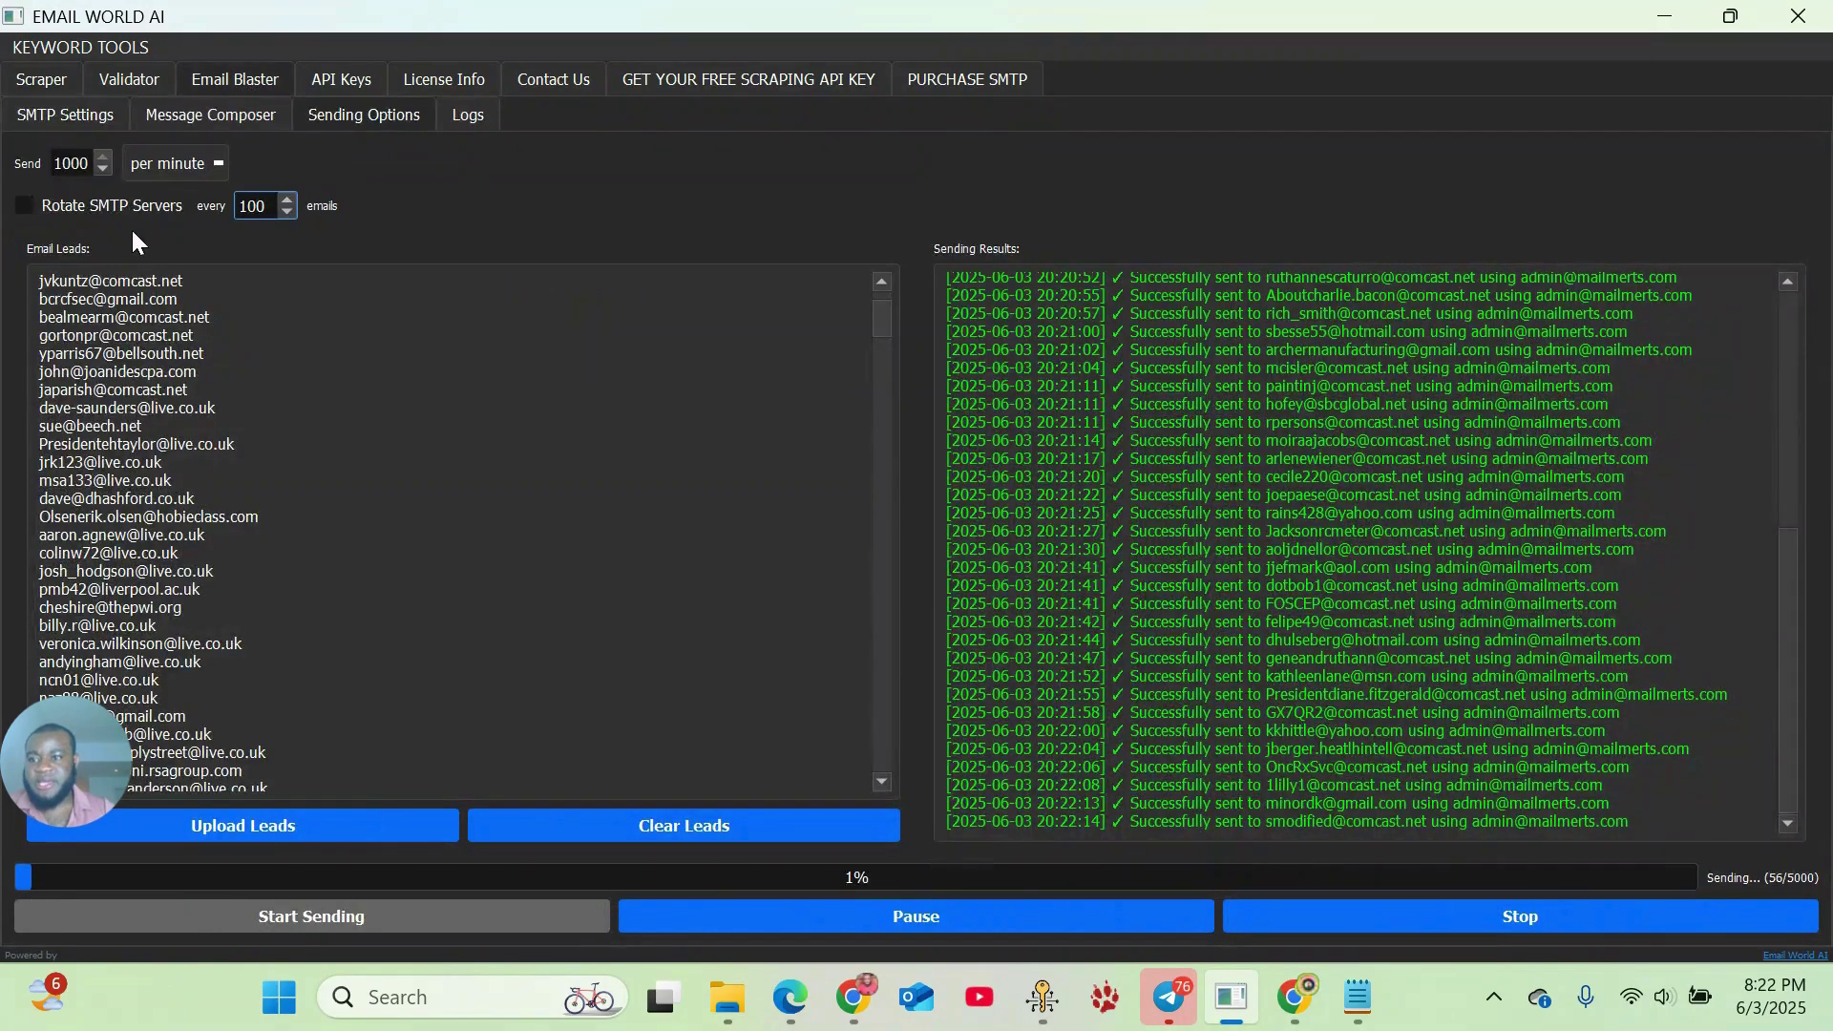
pyautogui.click(188, 113)
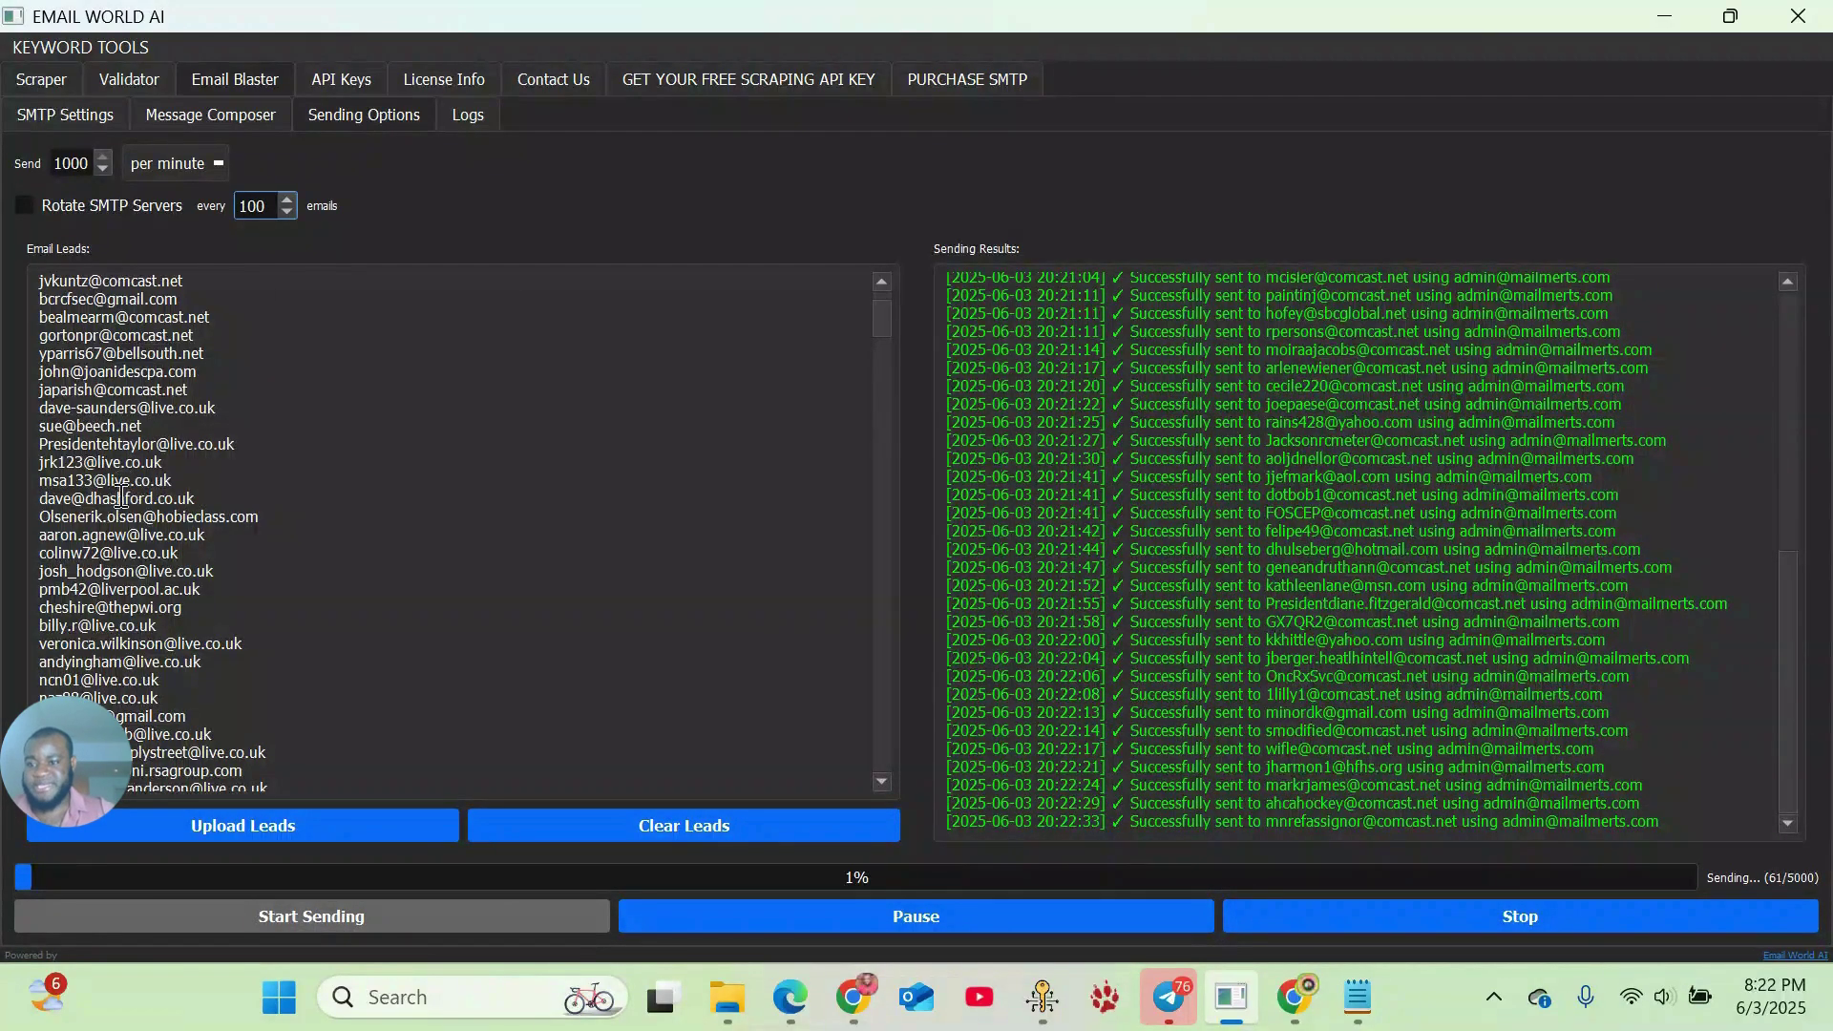
pyautogui.scroll(-15, 127, 489)
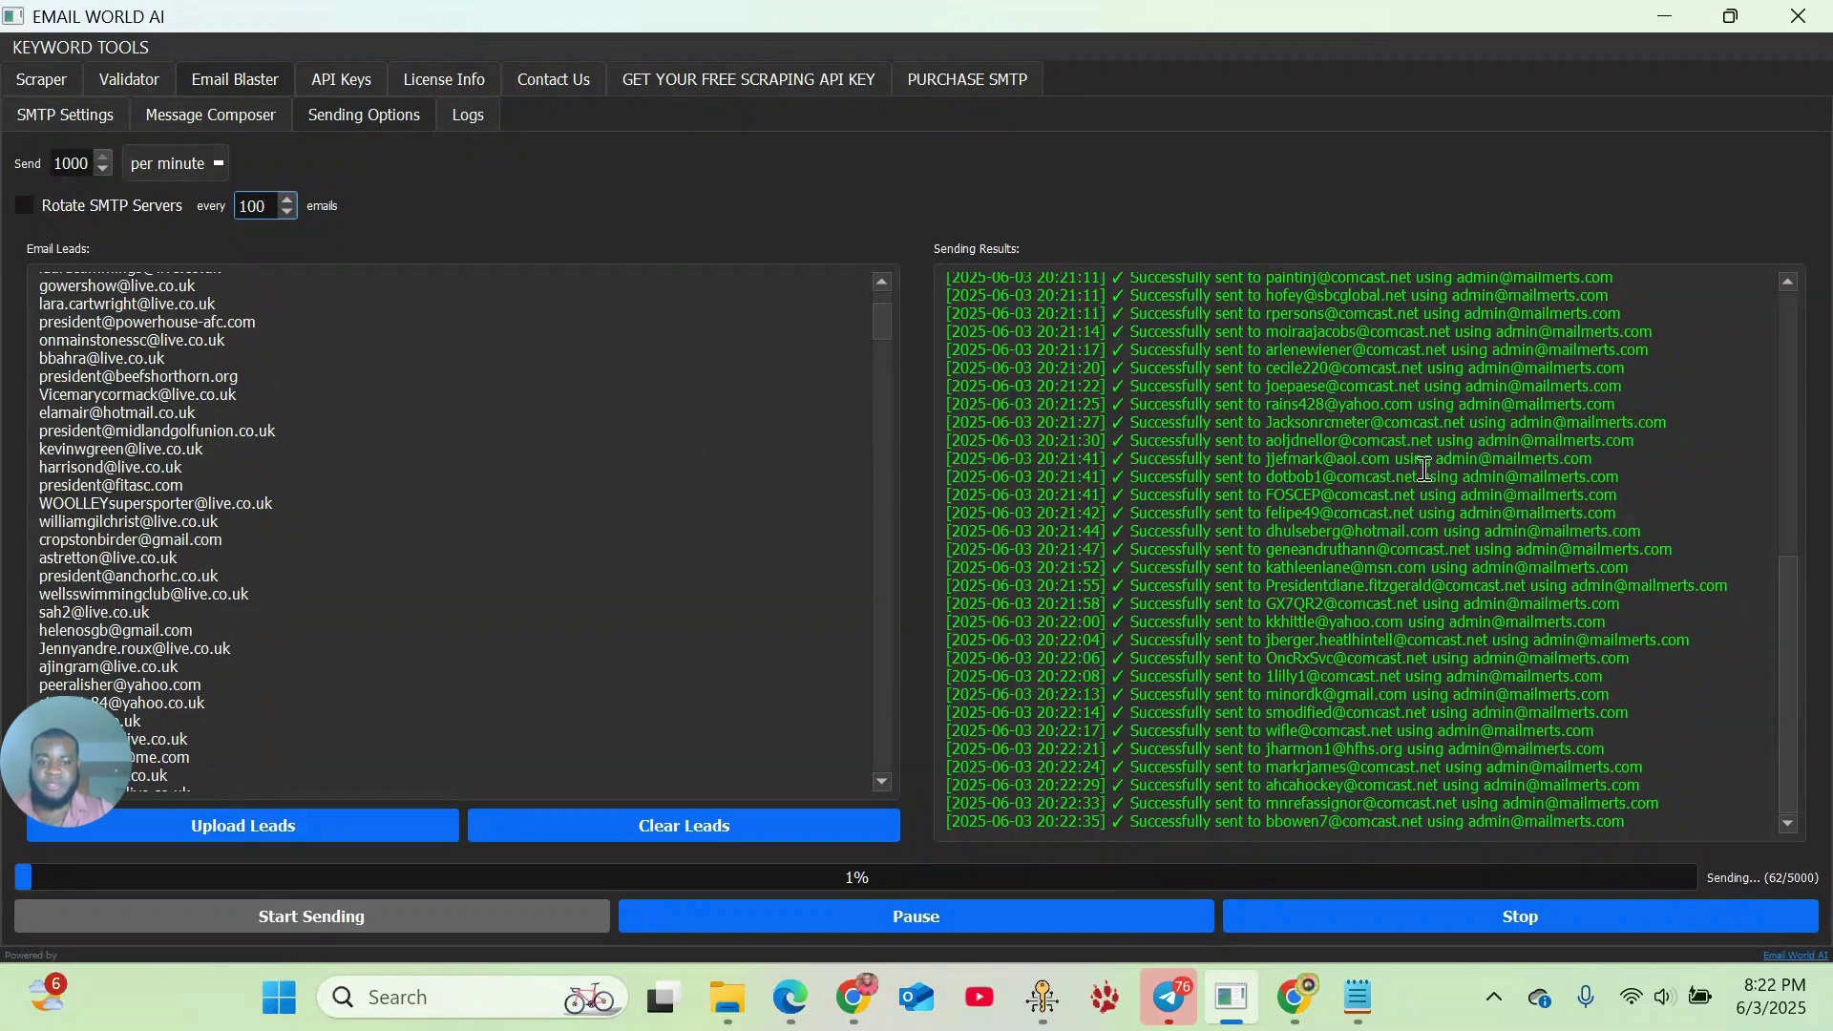
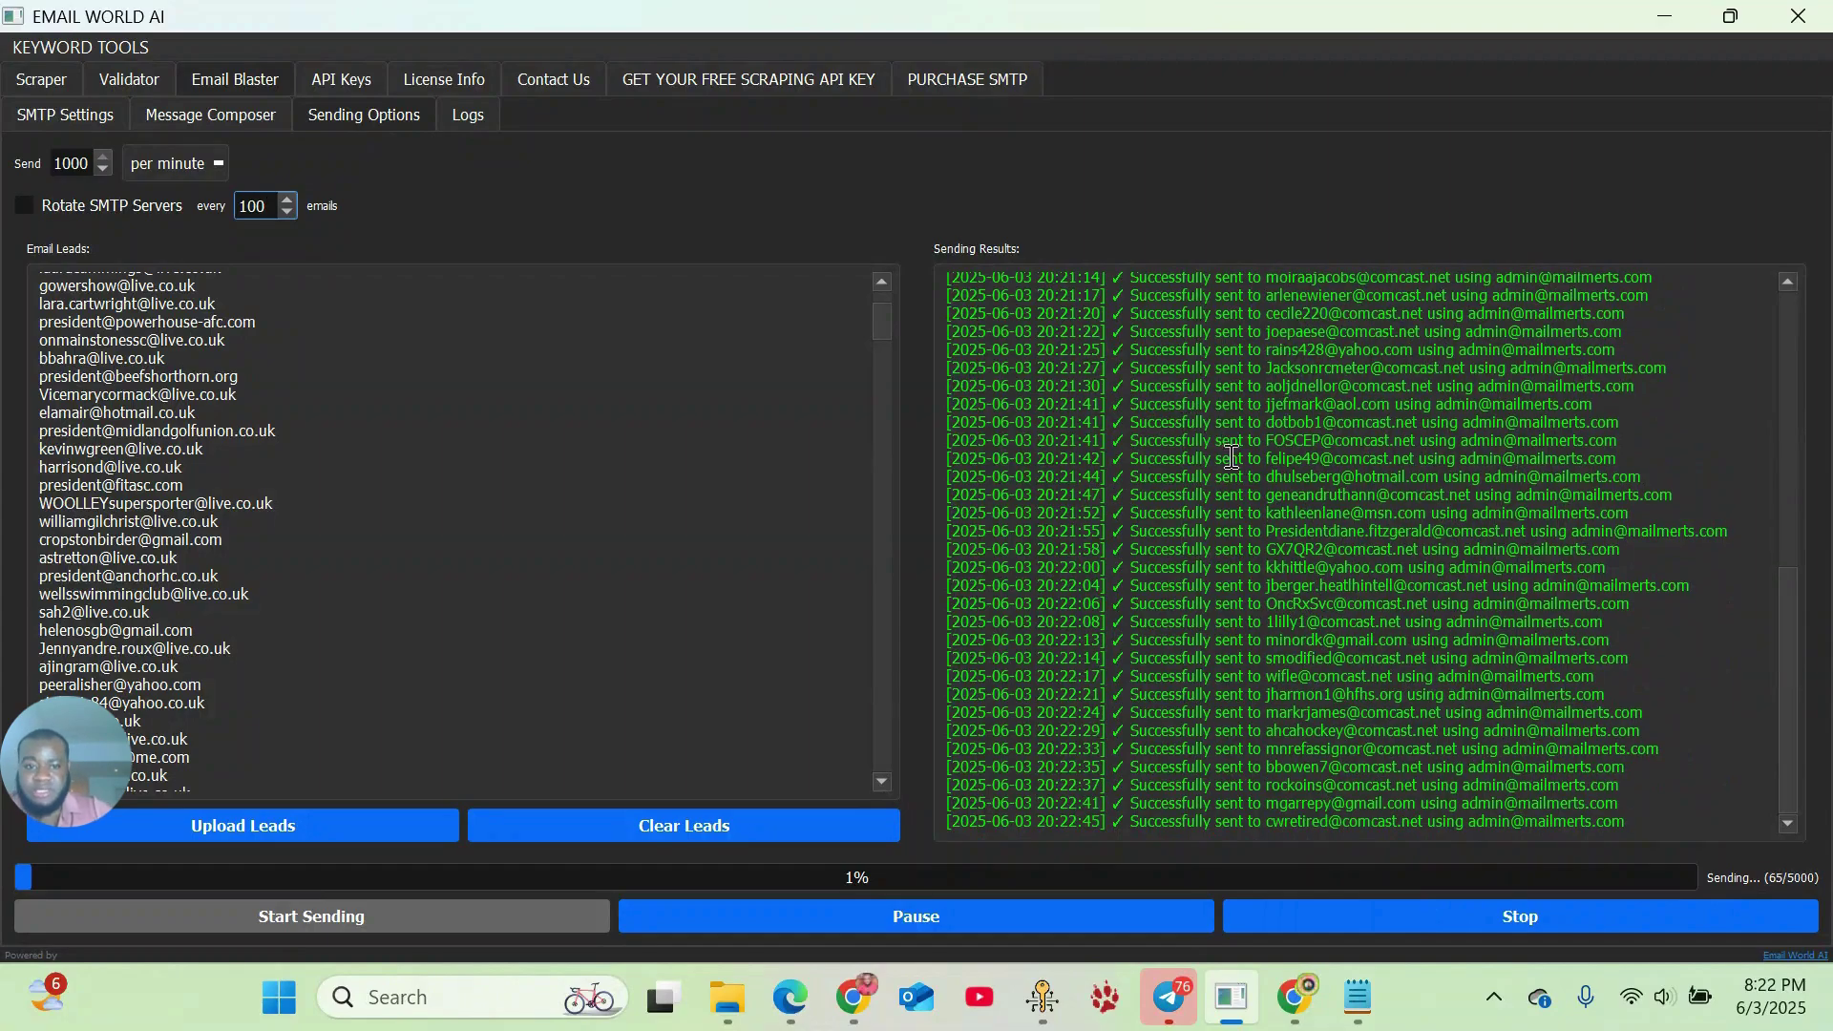
# - Stop the running email campaign and confirm the stop
pyautogui.click(79, 164)
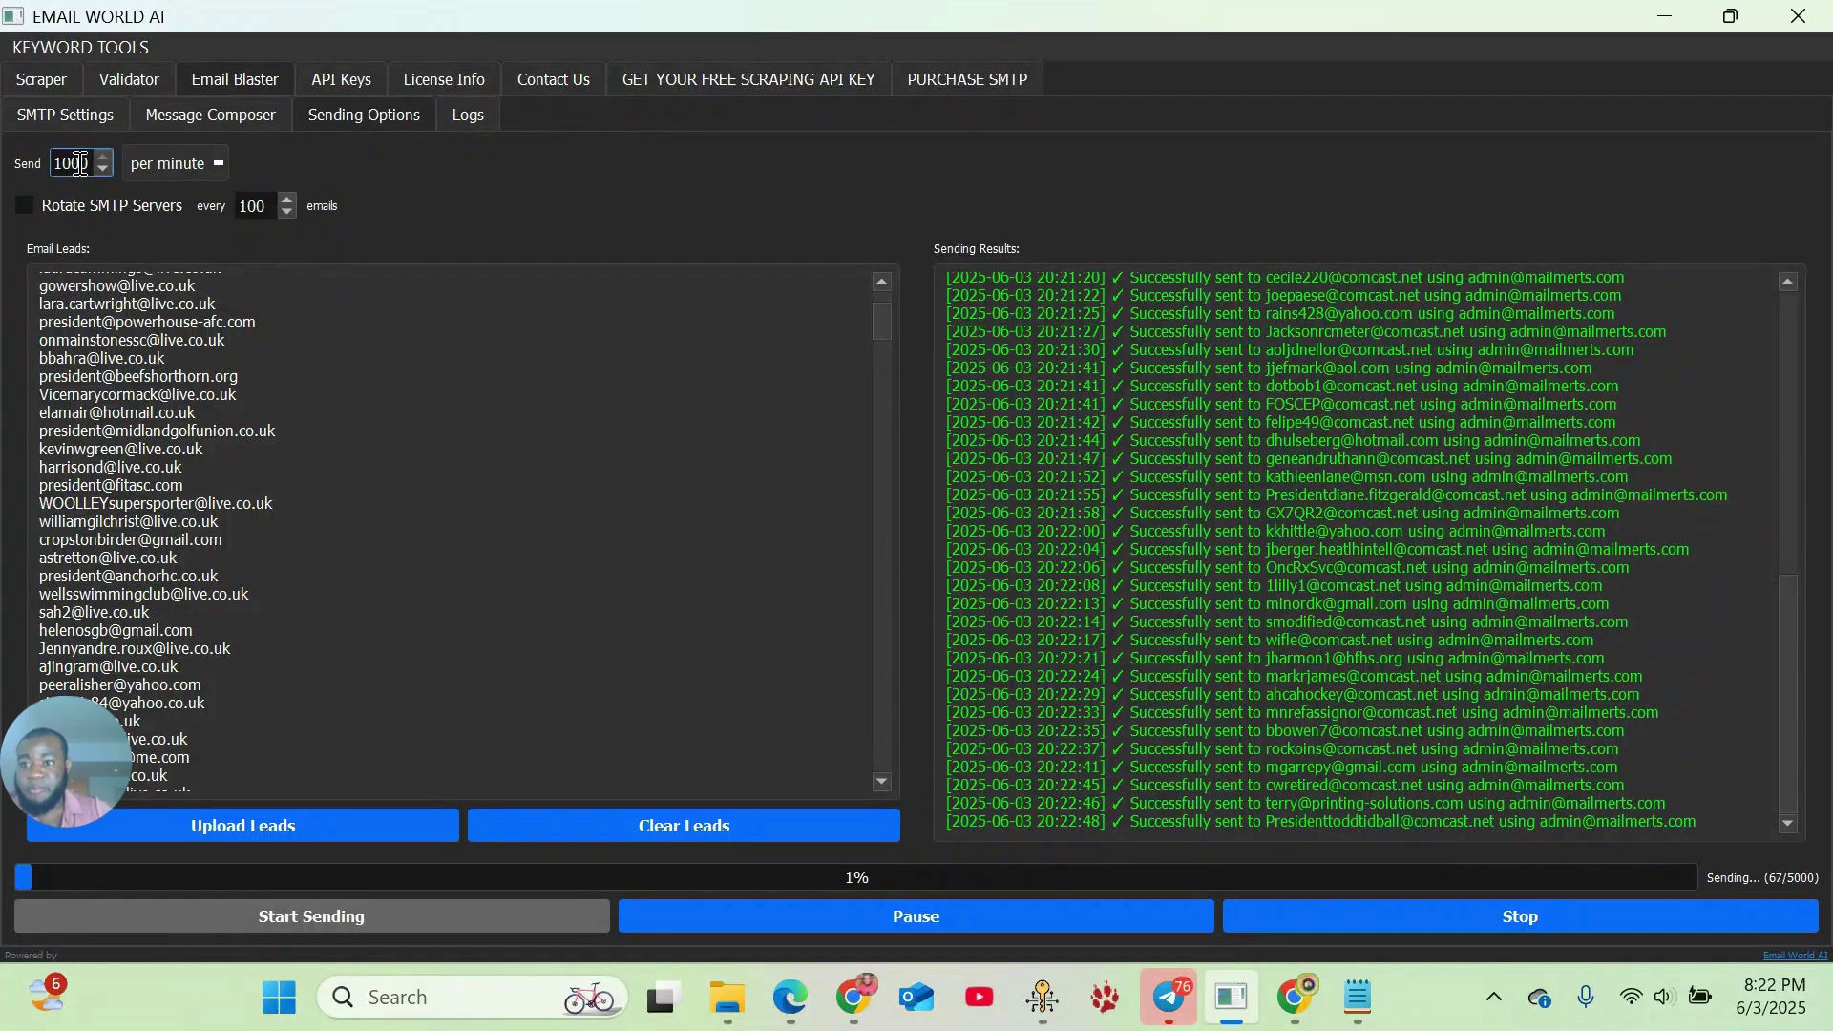
pyautogui.doubleClick(79, 164)
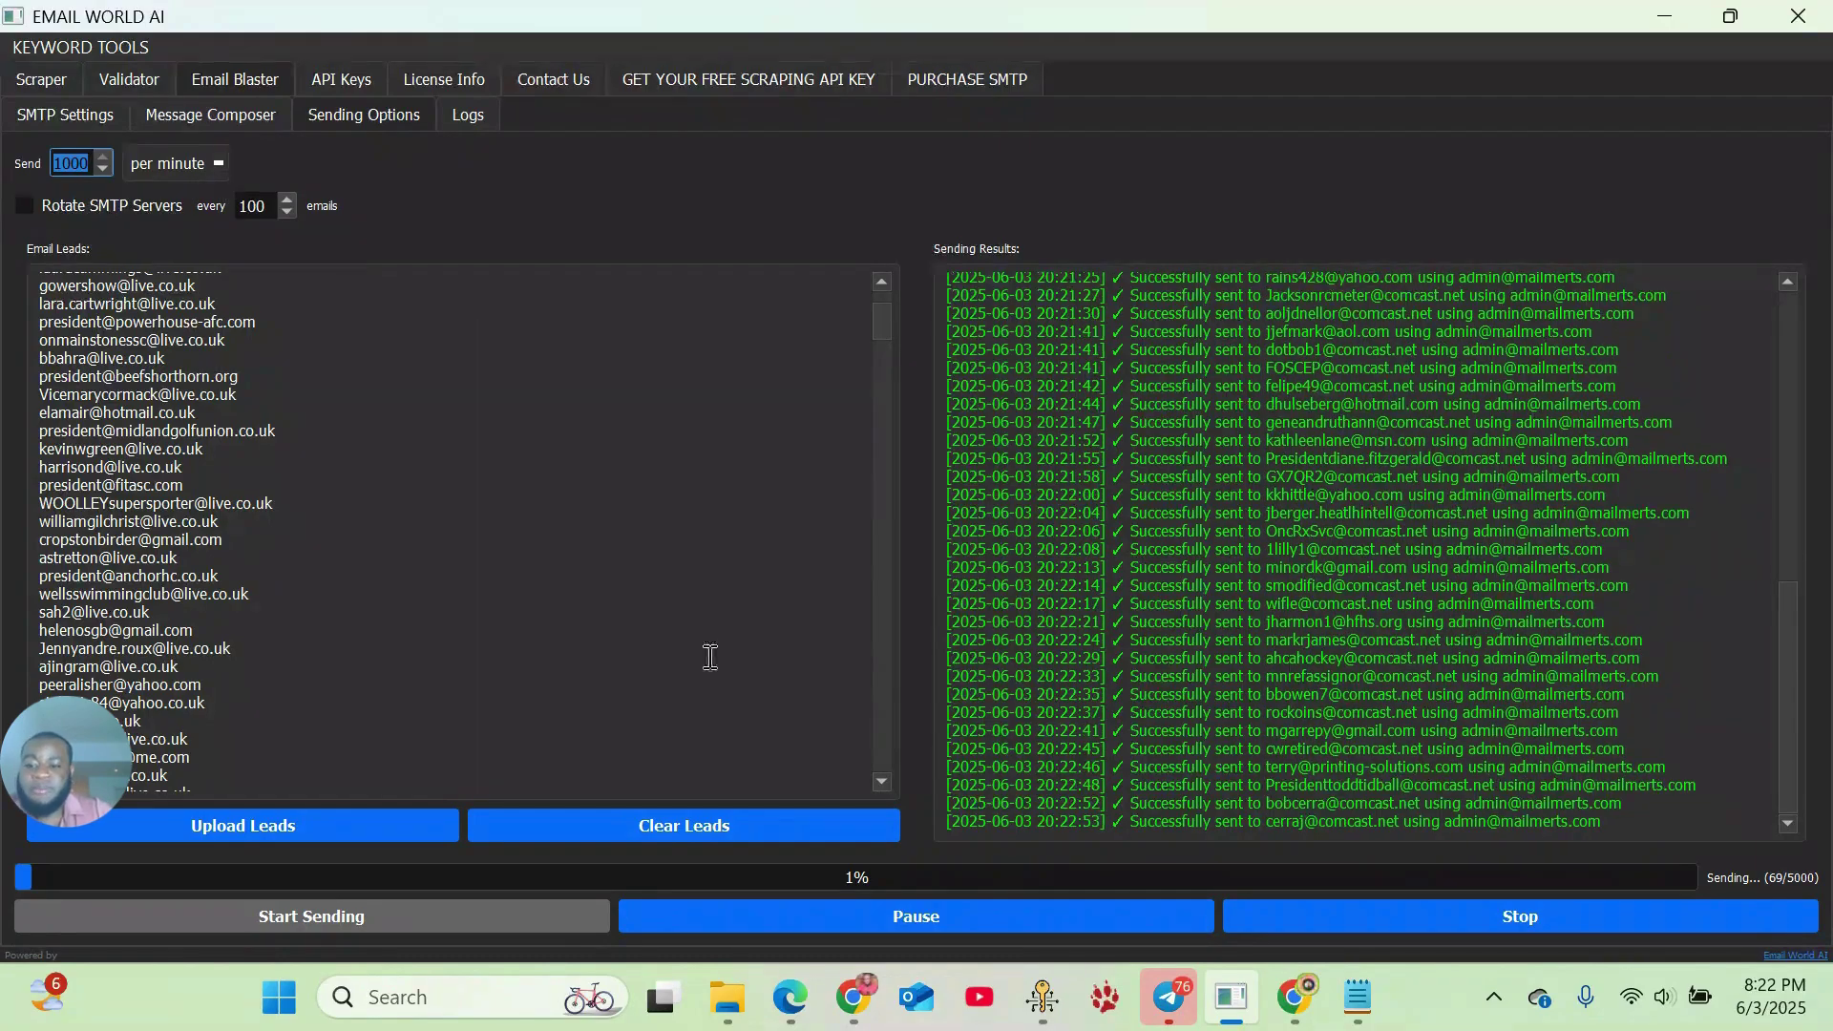
pyautogui.click(1524, 919)
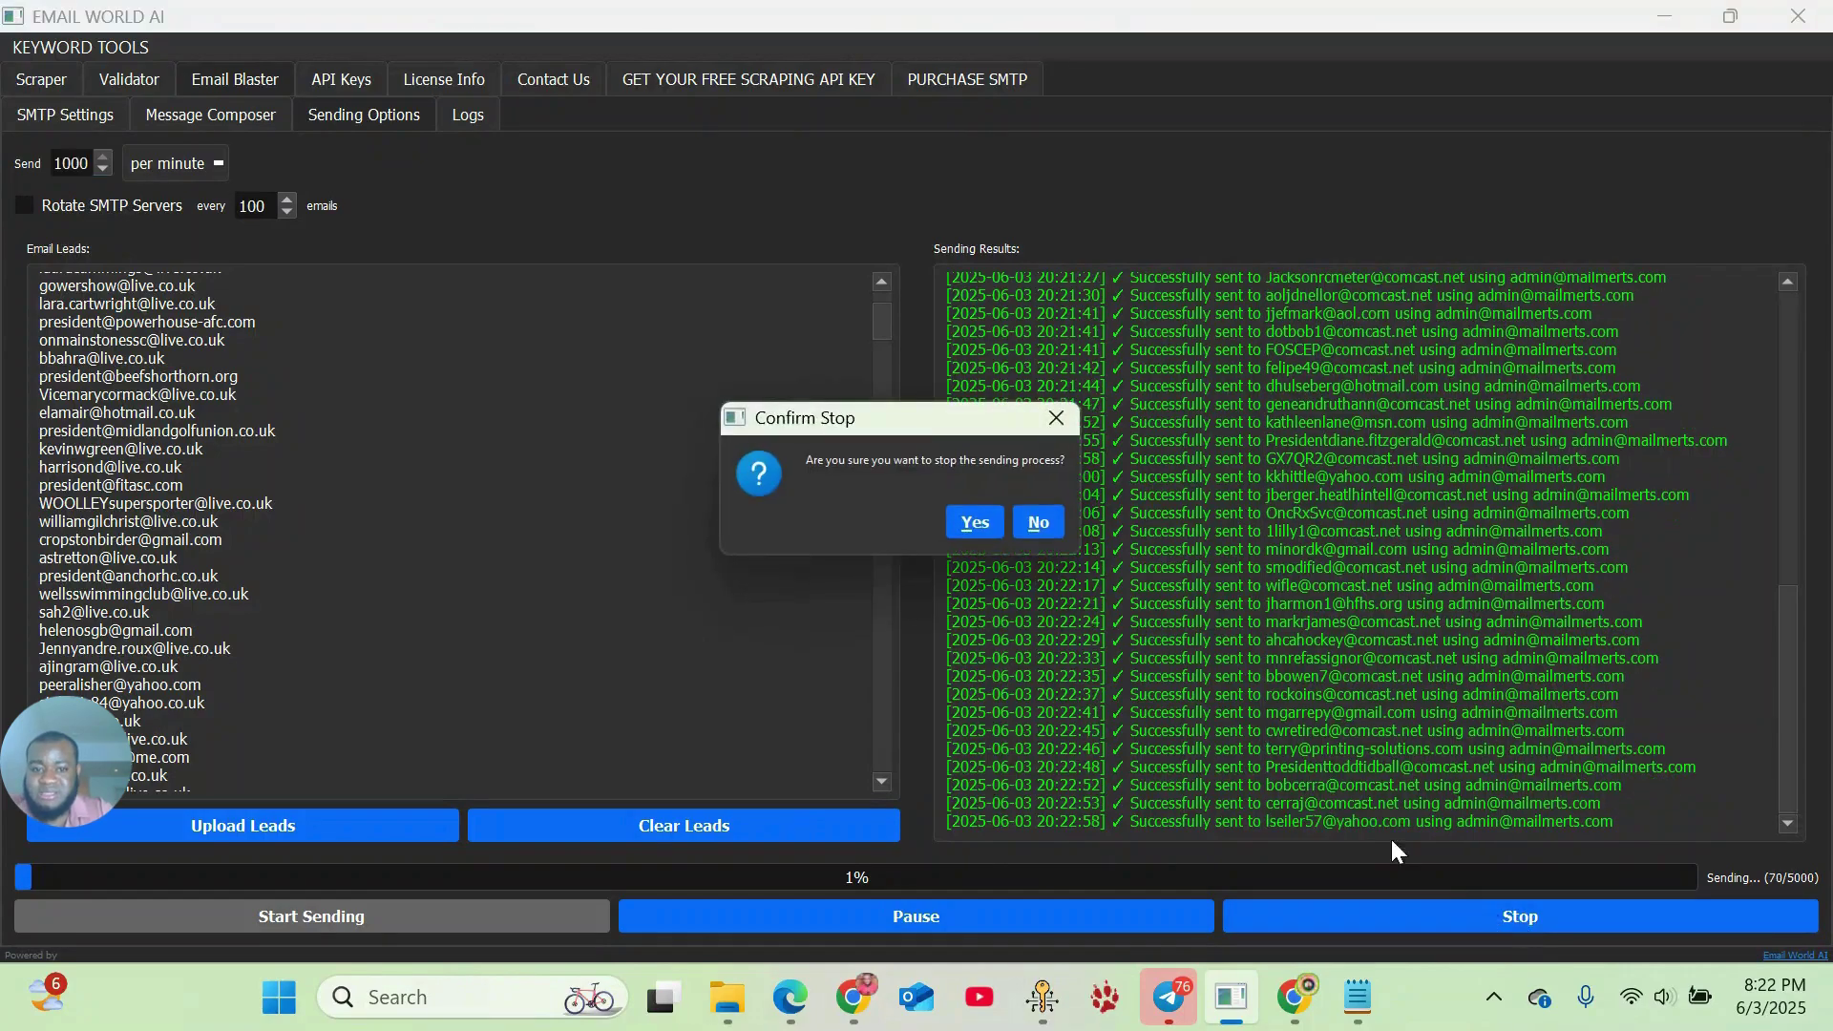
pyautogui.click(975, 523)
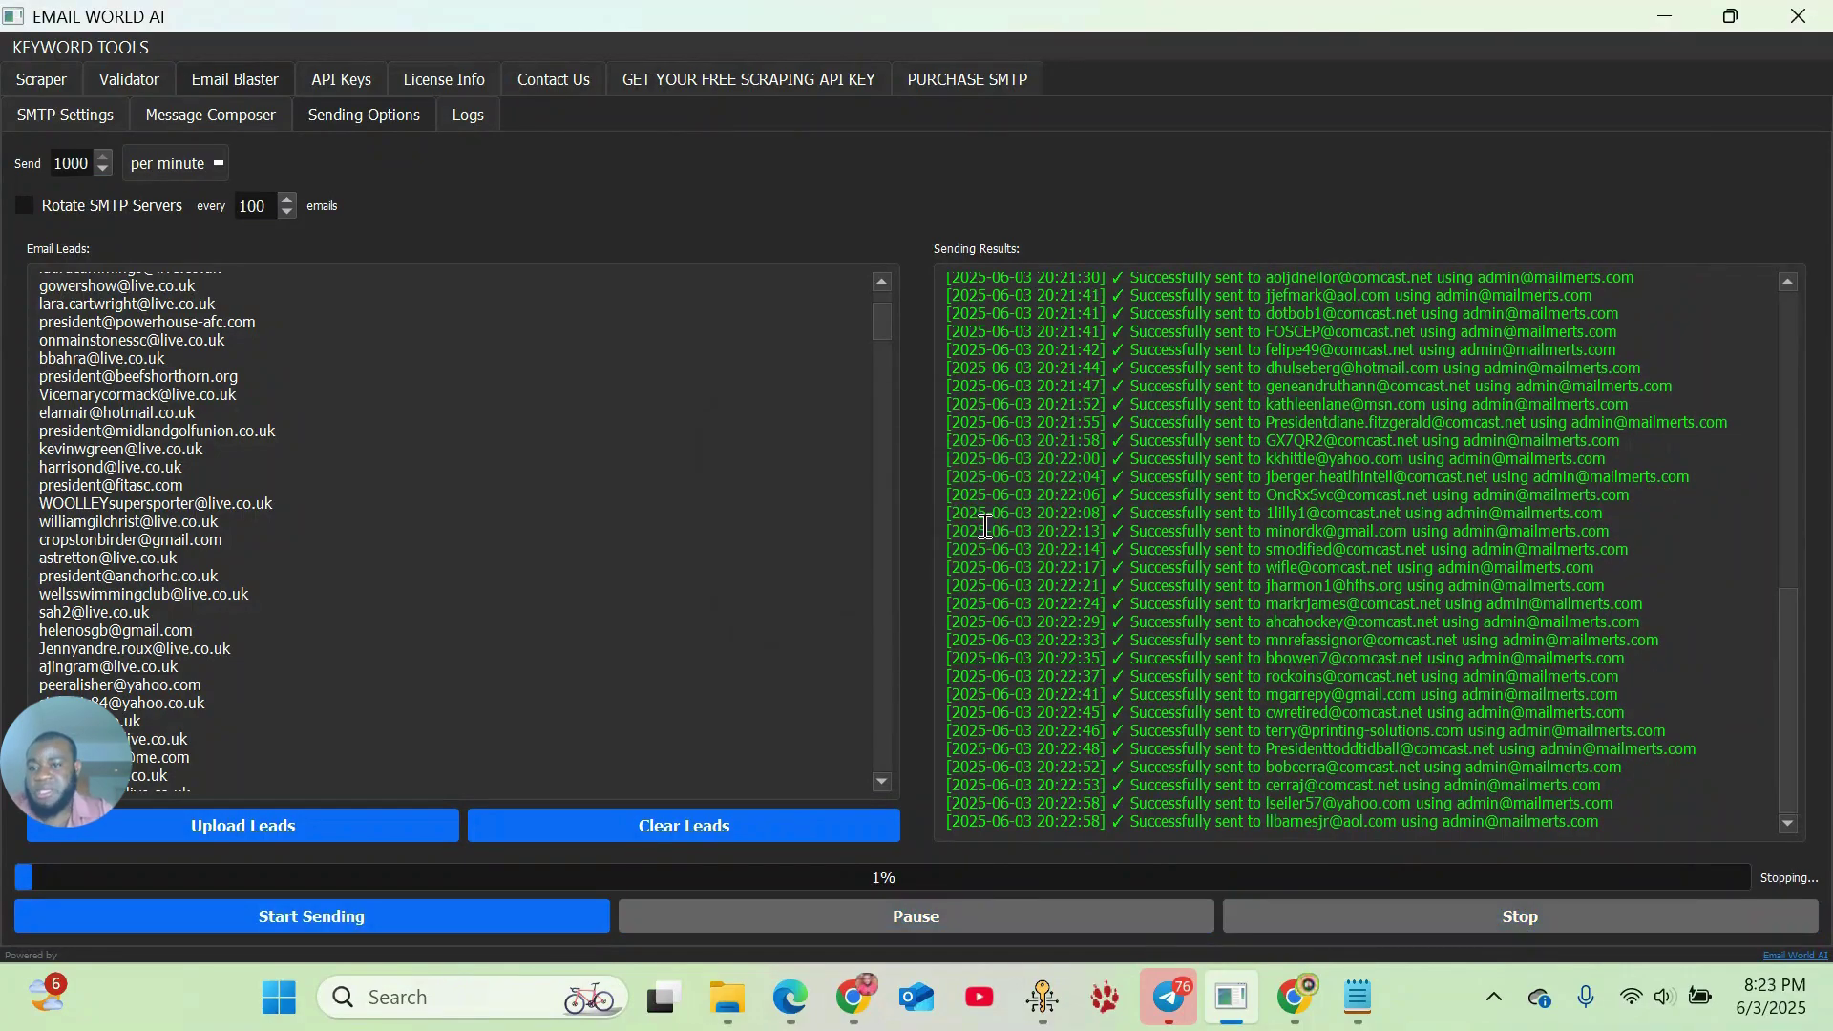
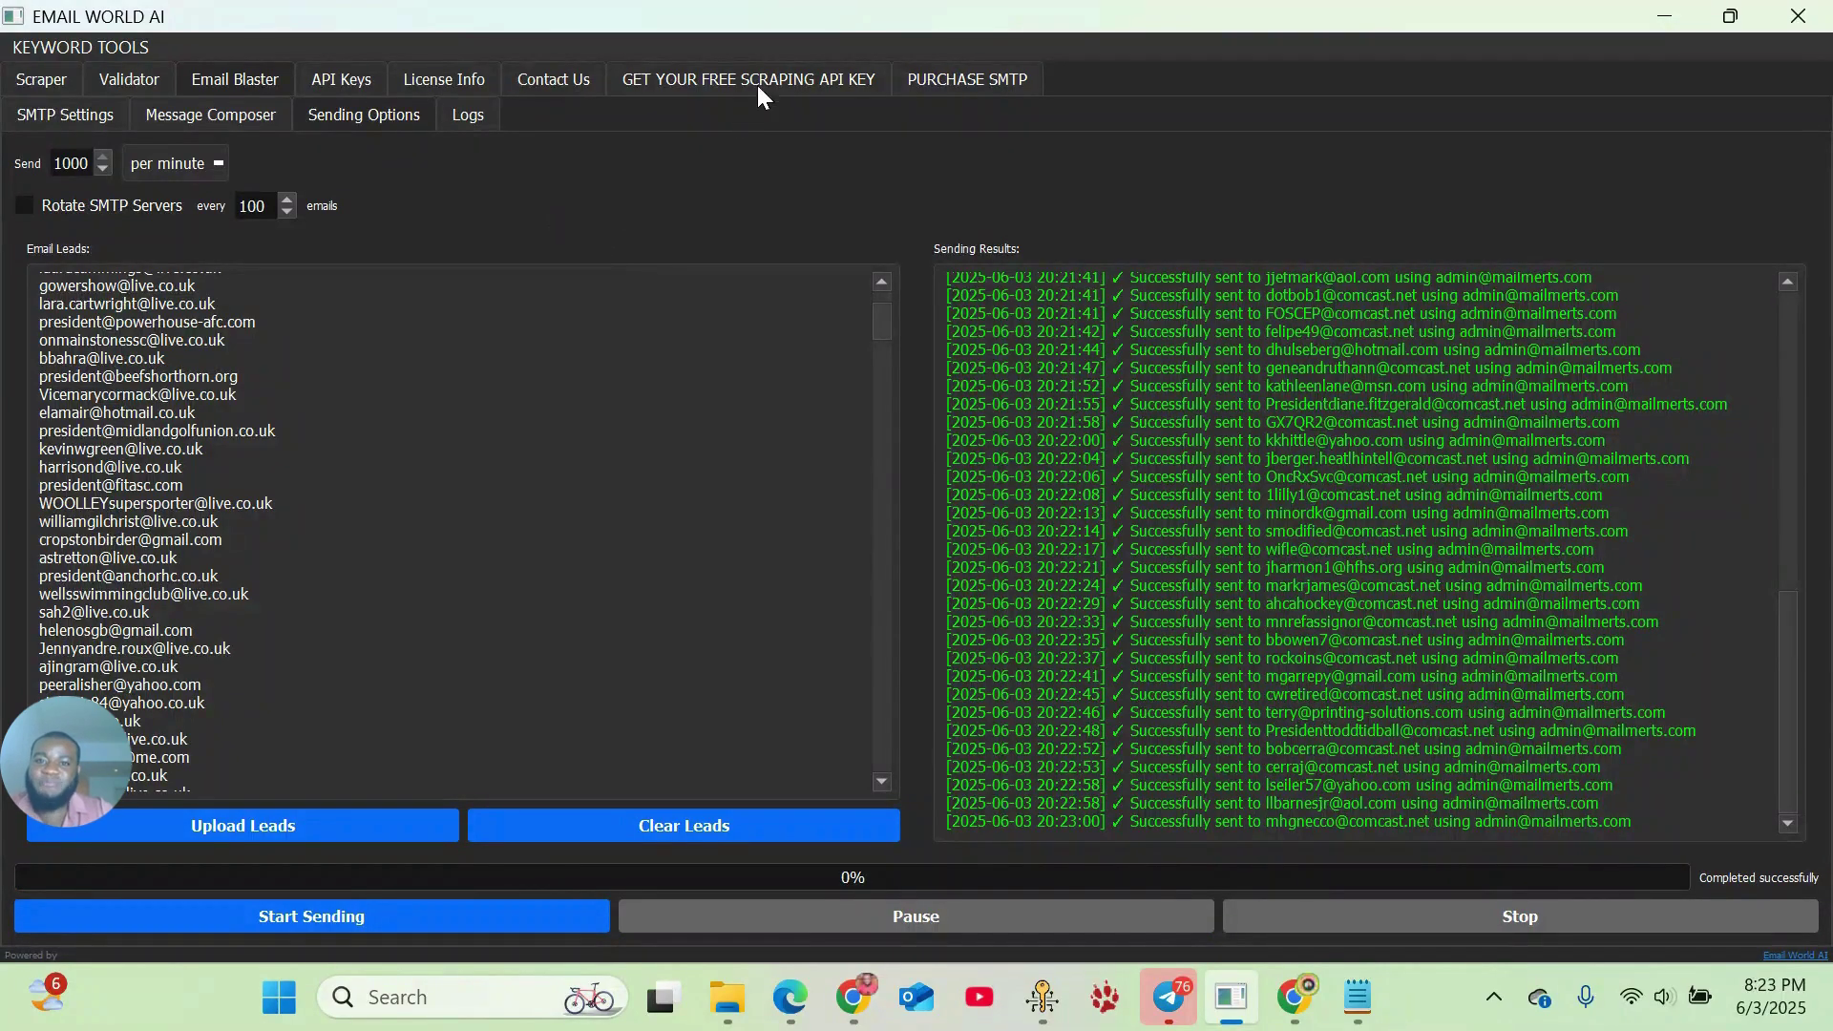
# - Follow the free scraping API key link to the scrape.do website in the browser and open its dashboard
pyautogui.click(764, 84)
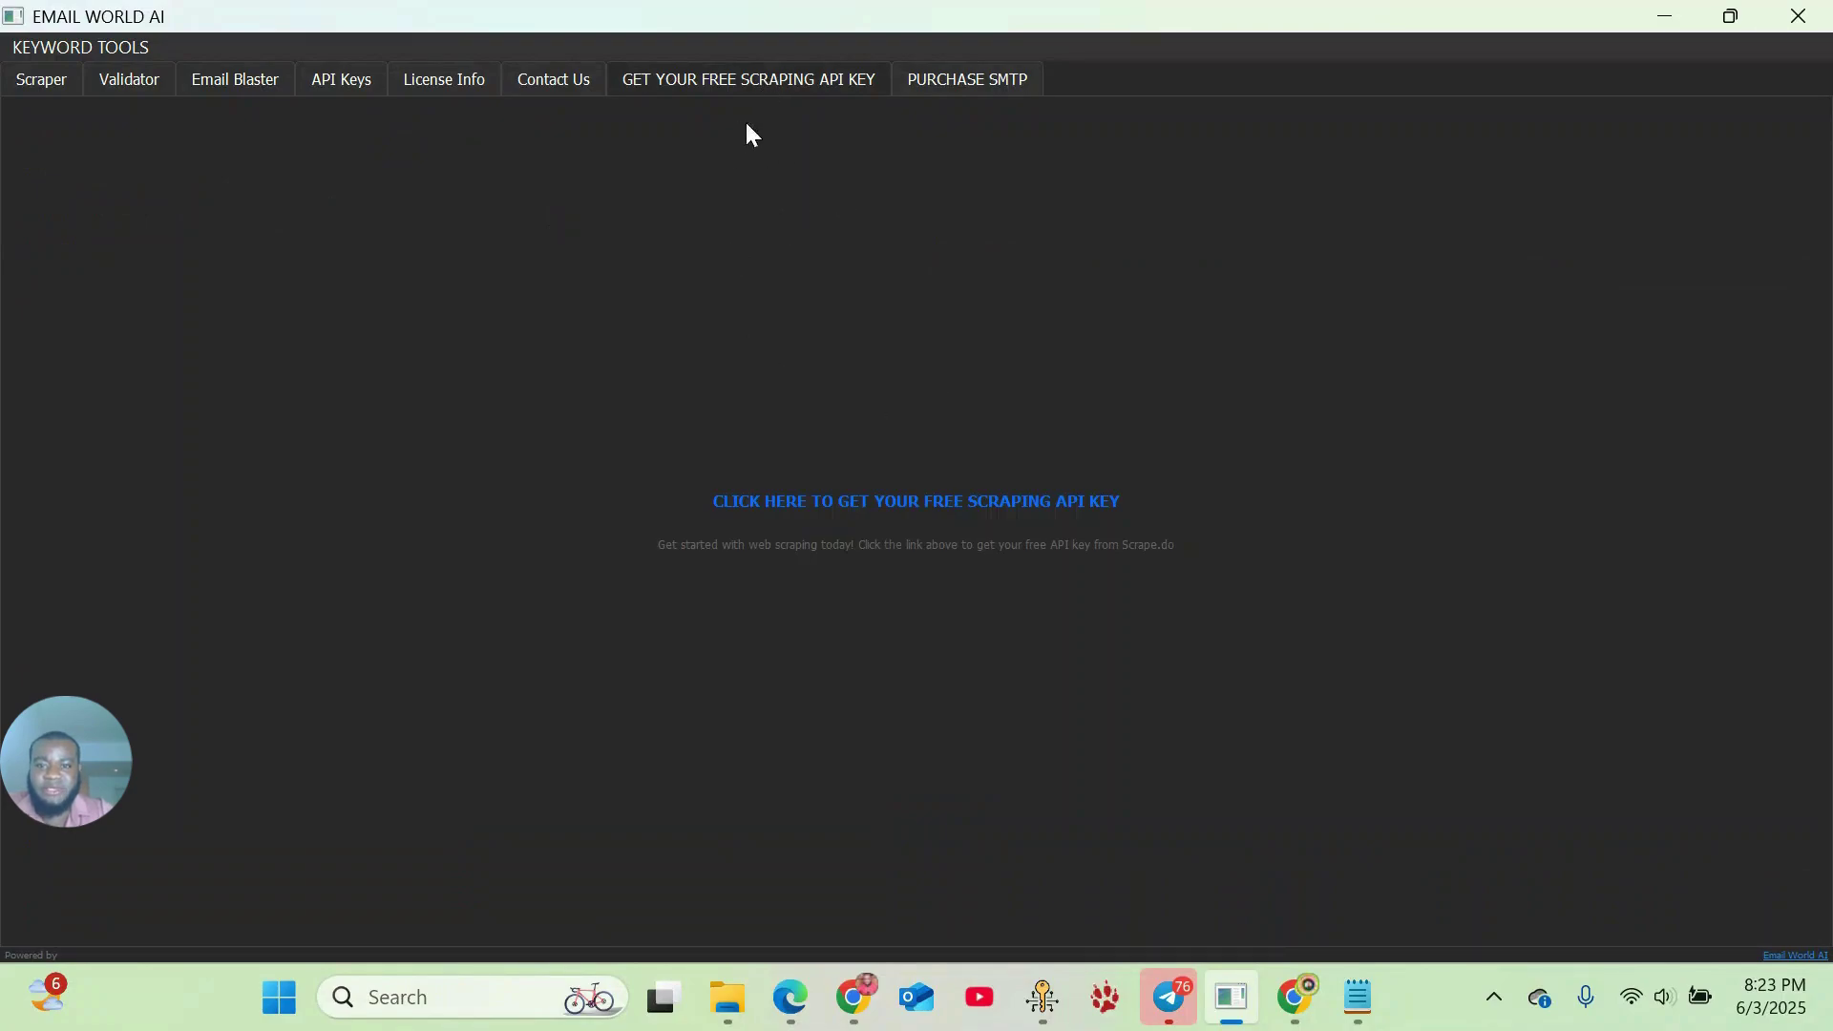
pyautogui.click(914, 506)
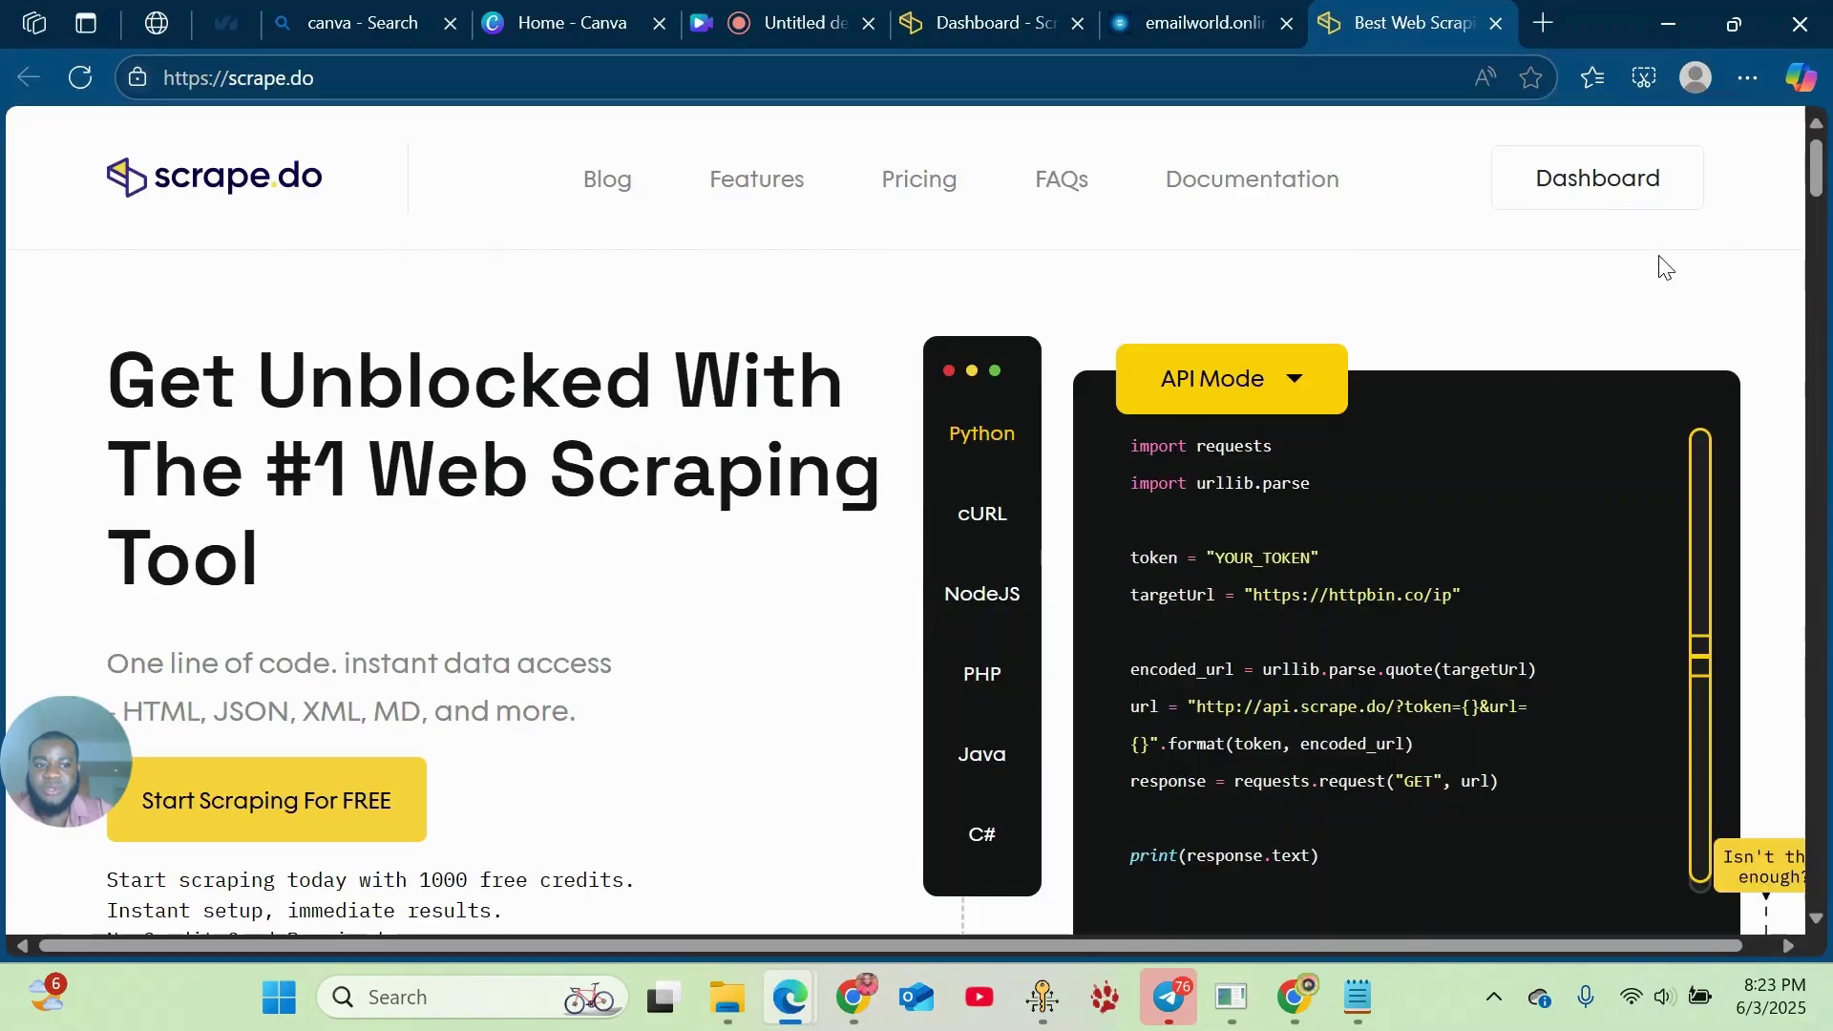
pyautogui.click(1599, 195)
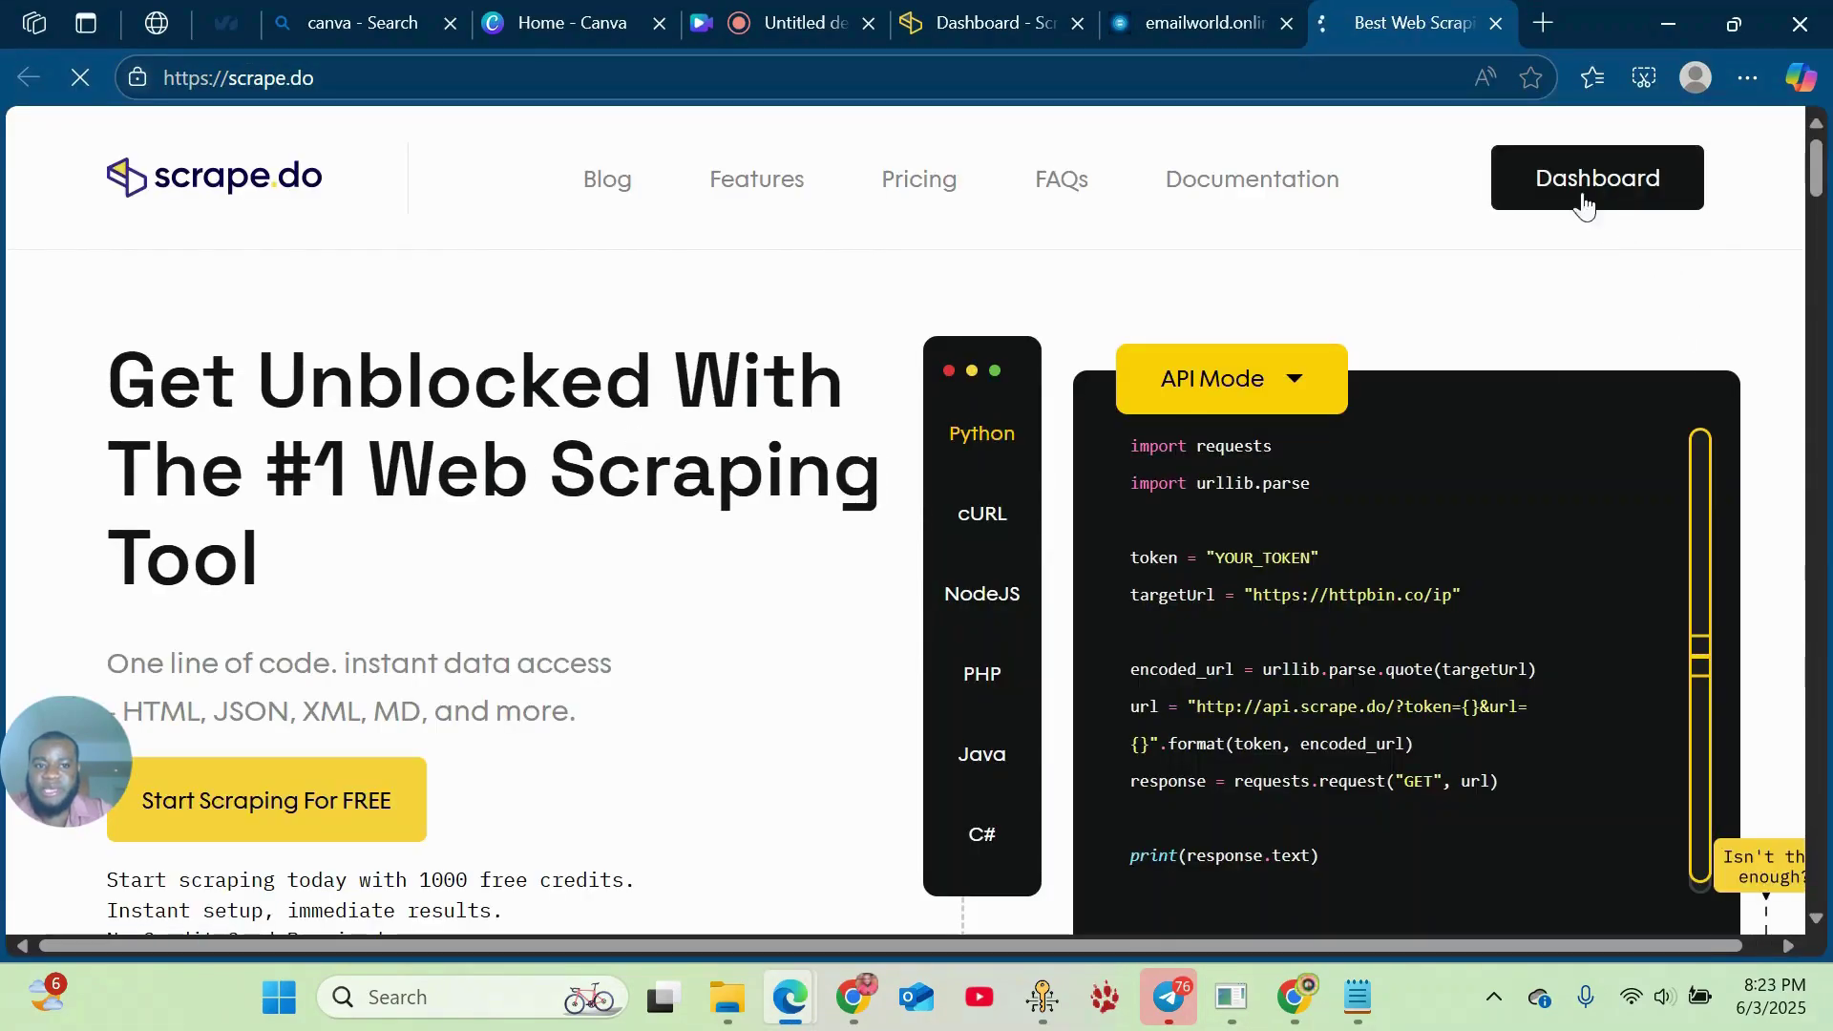
# - Examine the scrape.do dashboard's API usage limit, API token section, subscription details and credit usage history
pyautogui.scroll(-1, 643, 408)
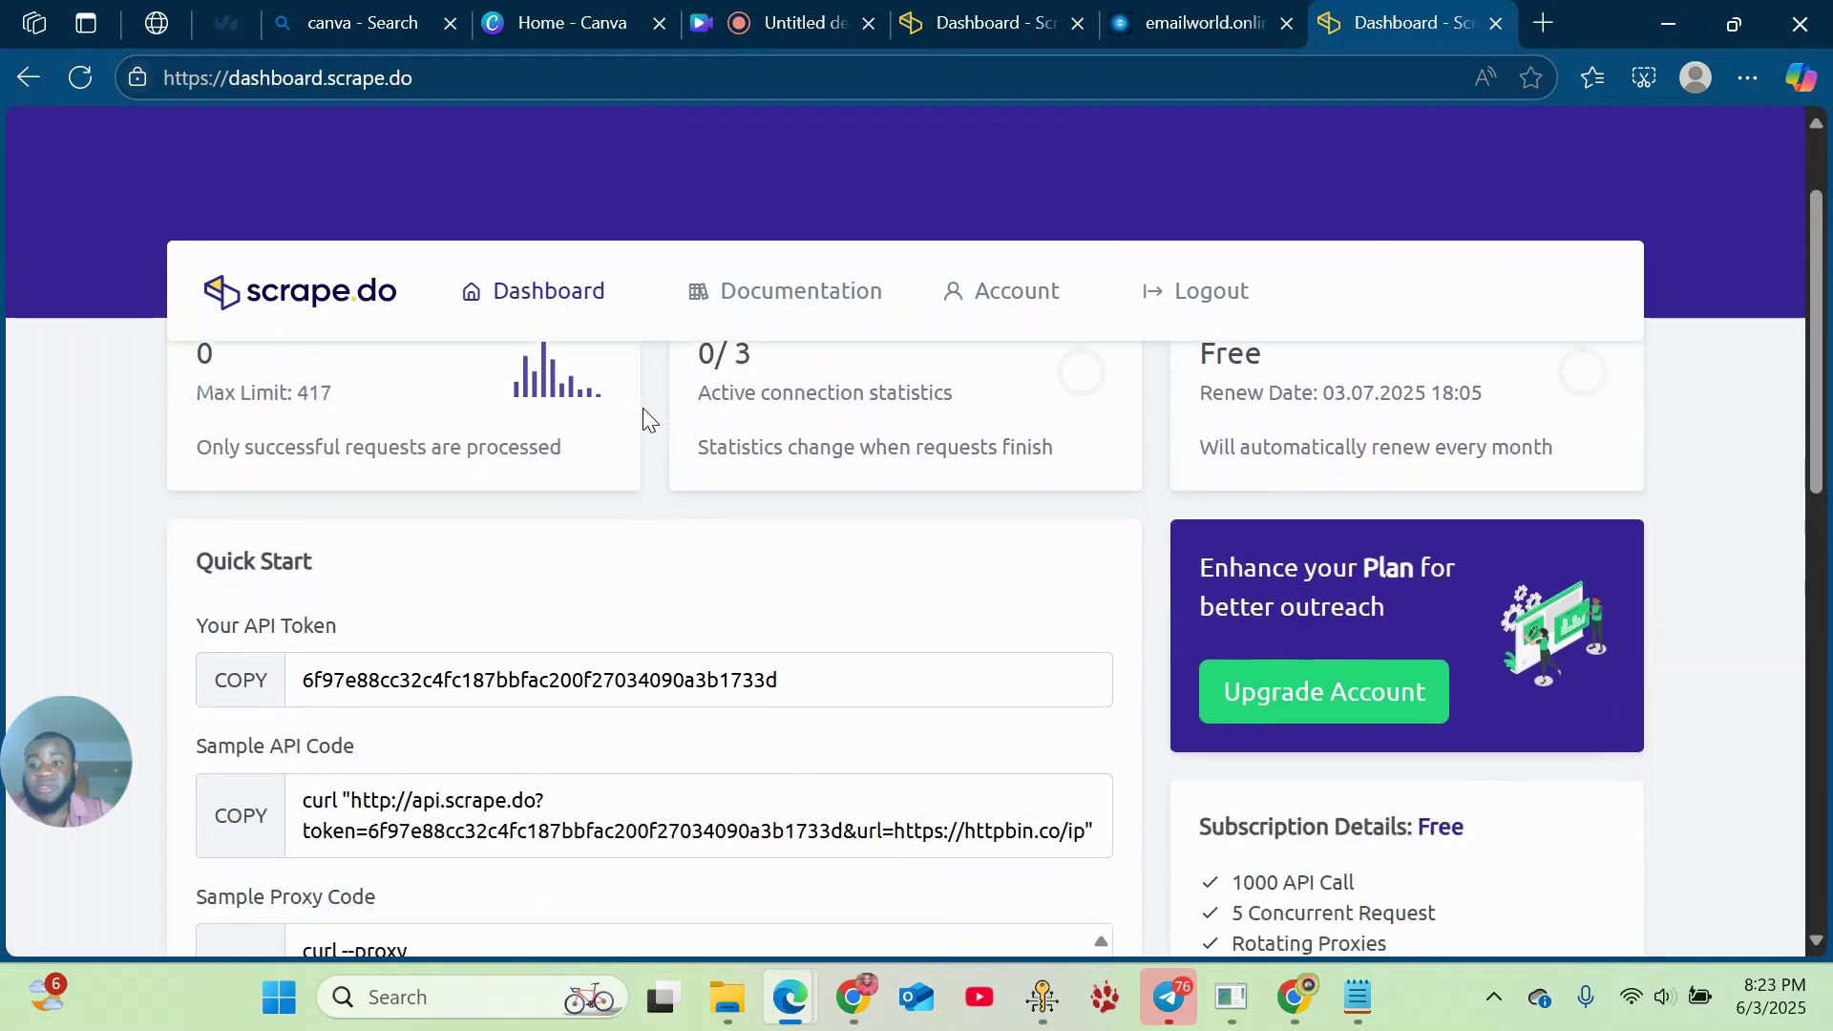
pyautogui.scroll(1, 694, 471)
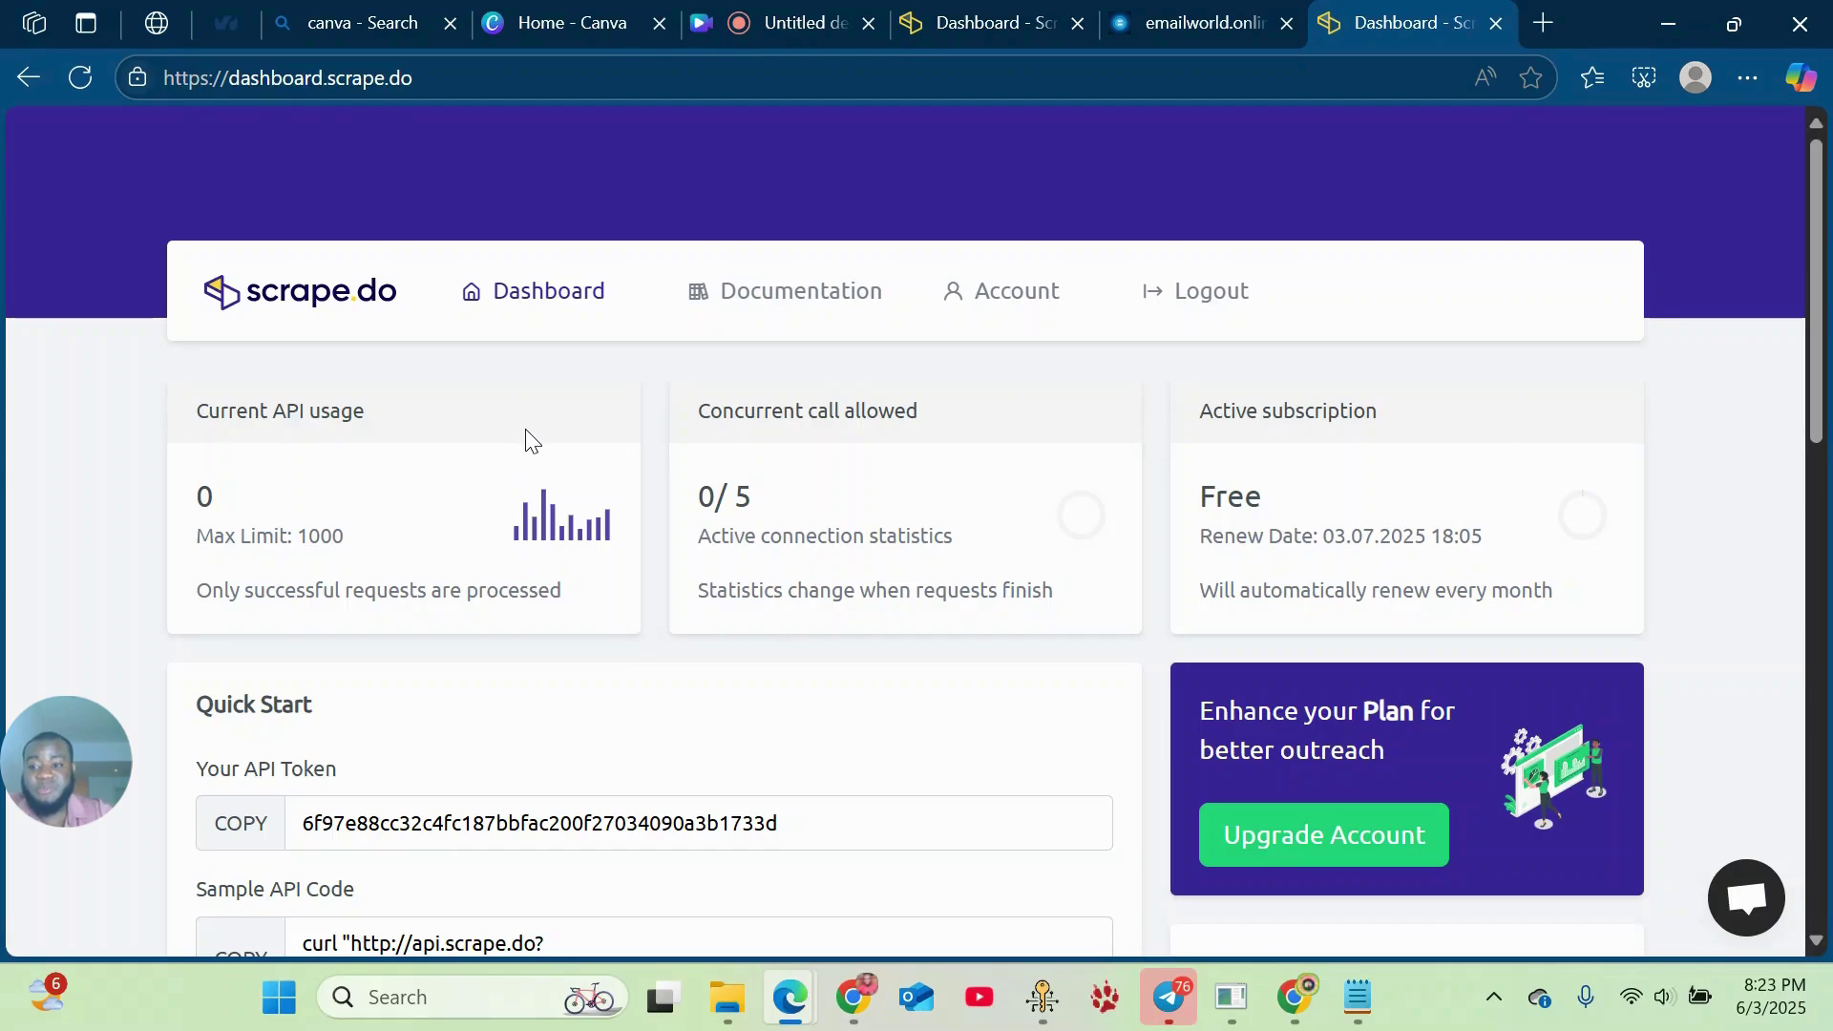
pyautogui.moveTo(541, 525)
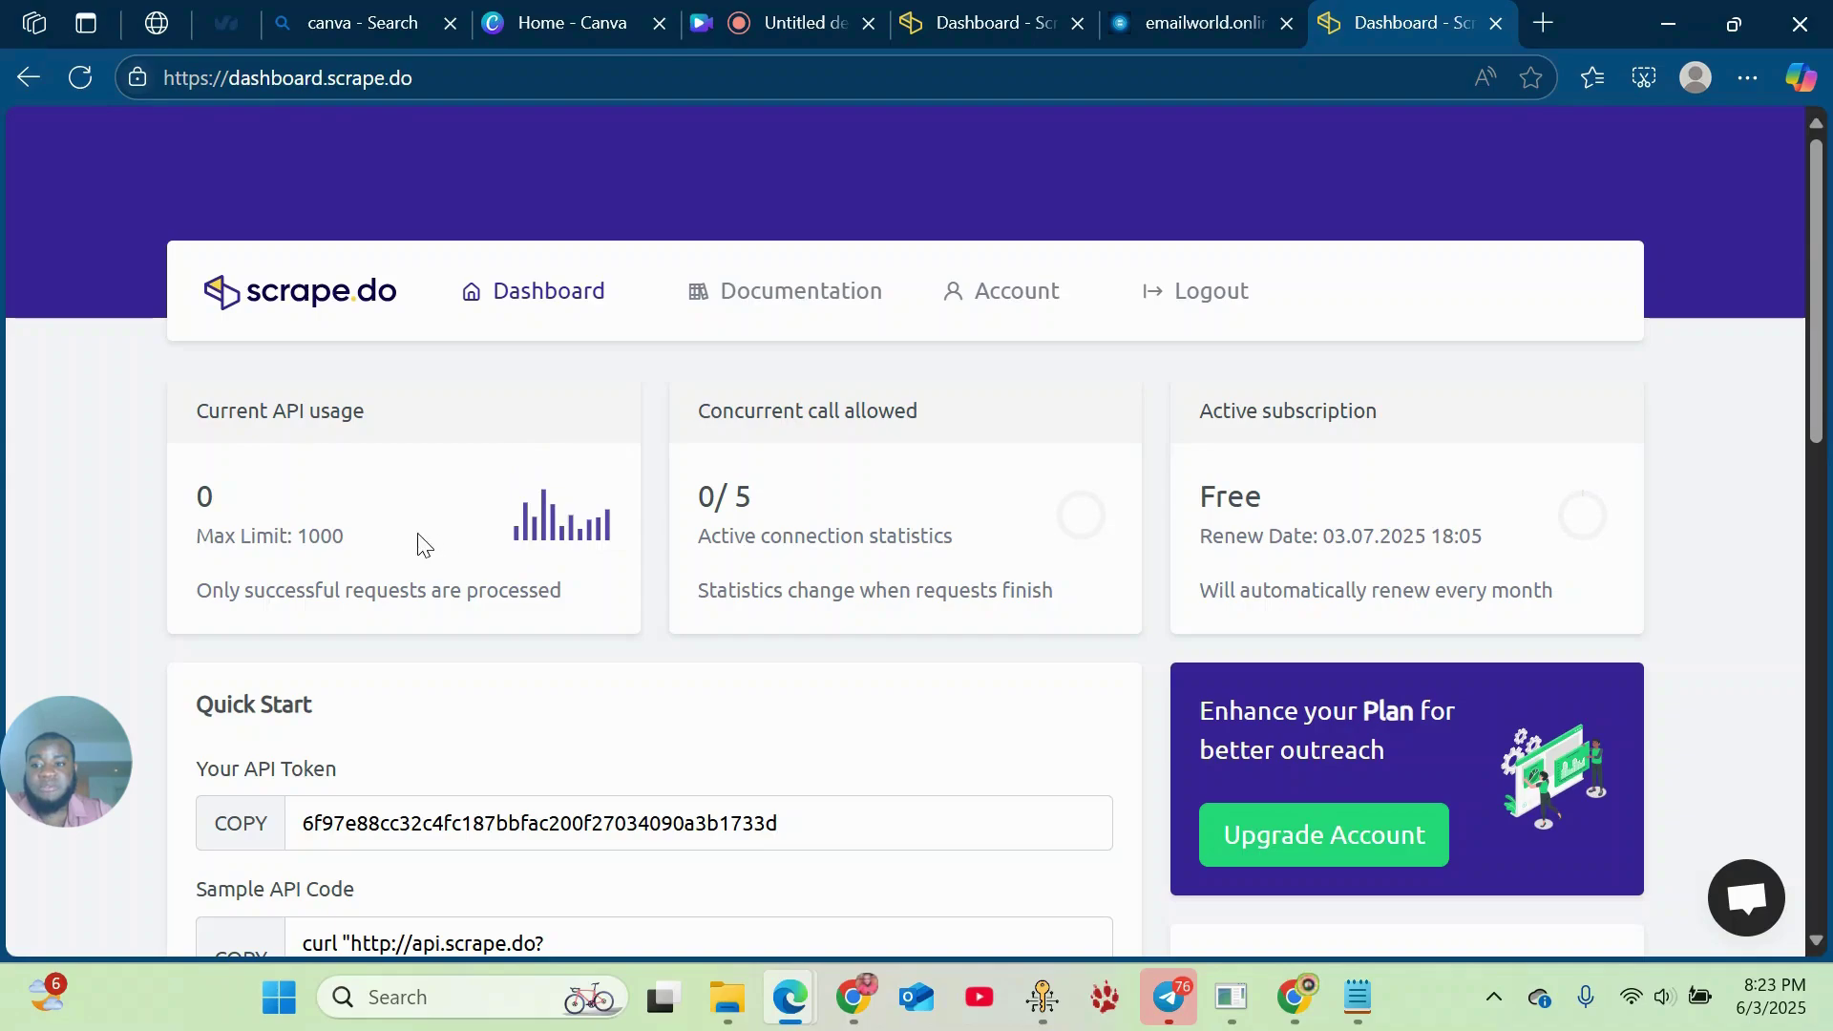
pyautogui.moveTo(381, 539); pyautogui.dragTo(202, 546)
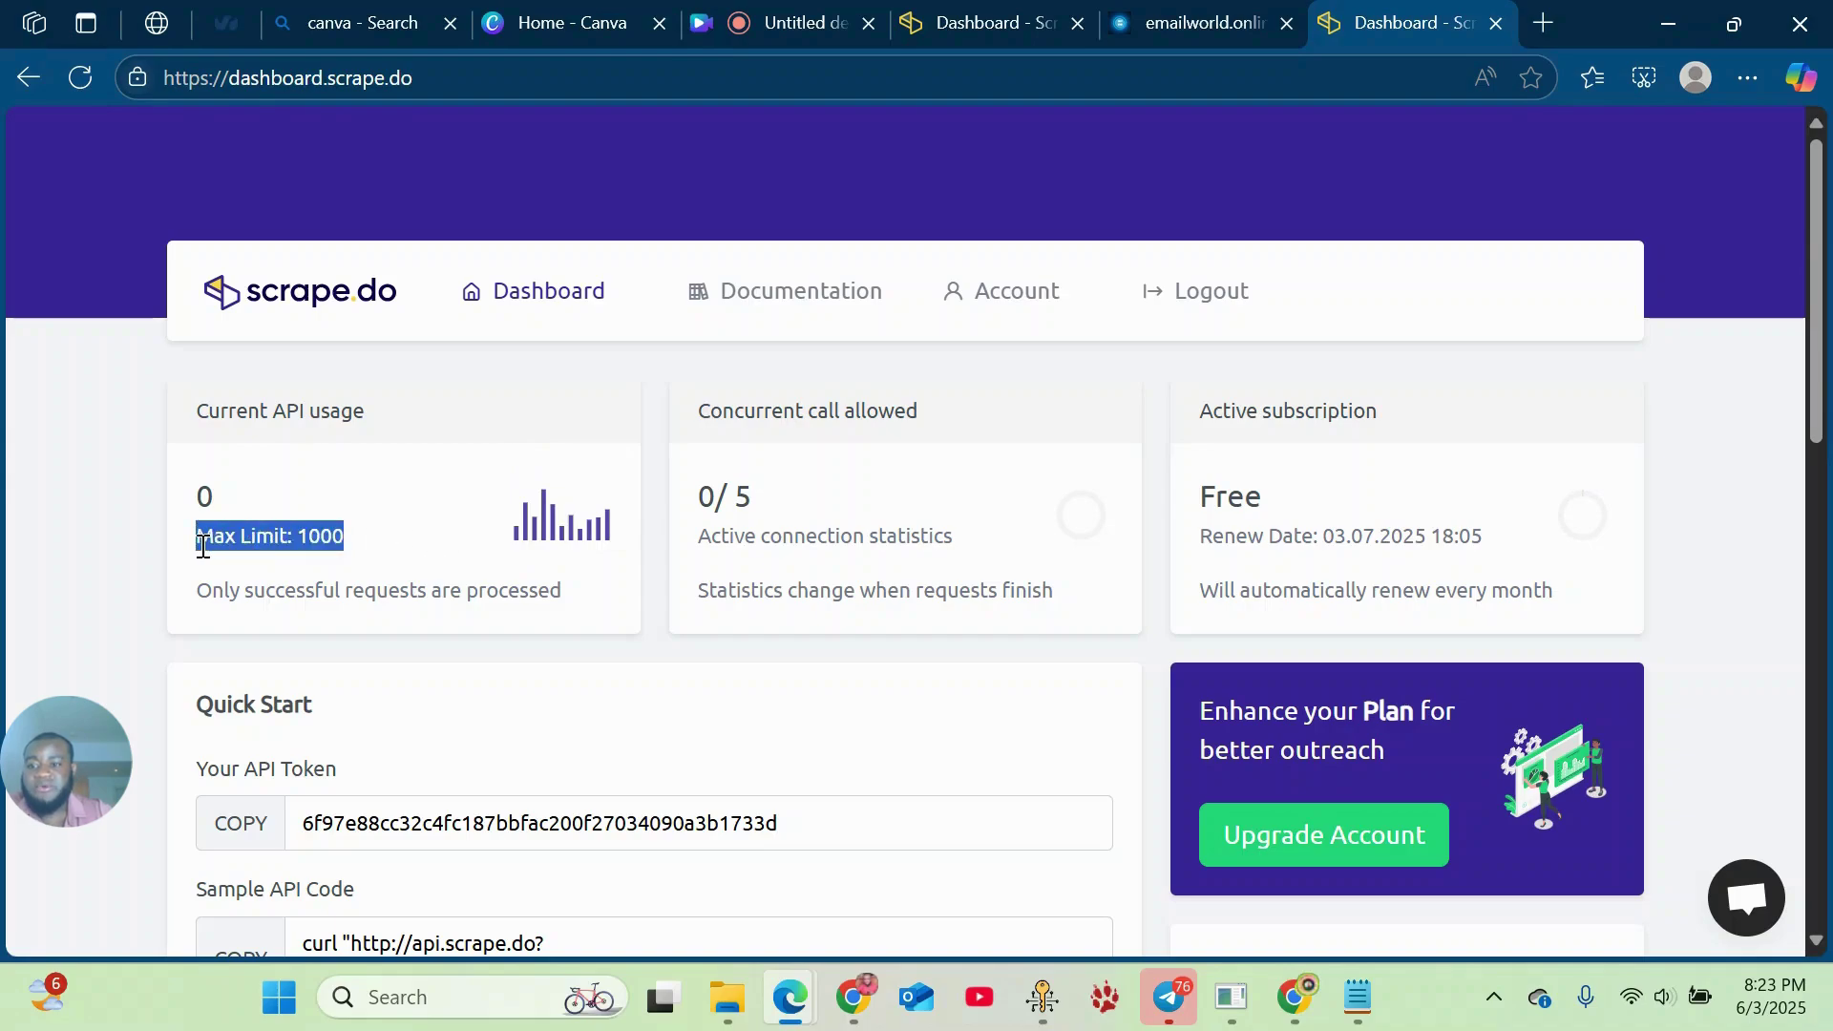
pyautogui.click(118, 581)
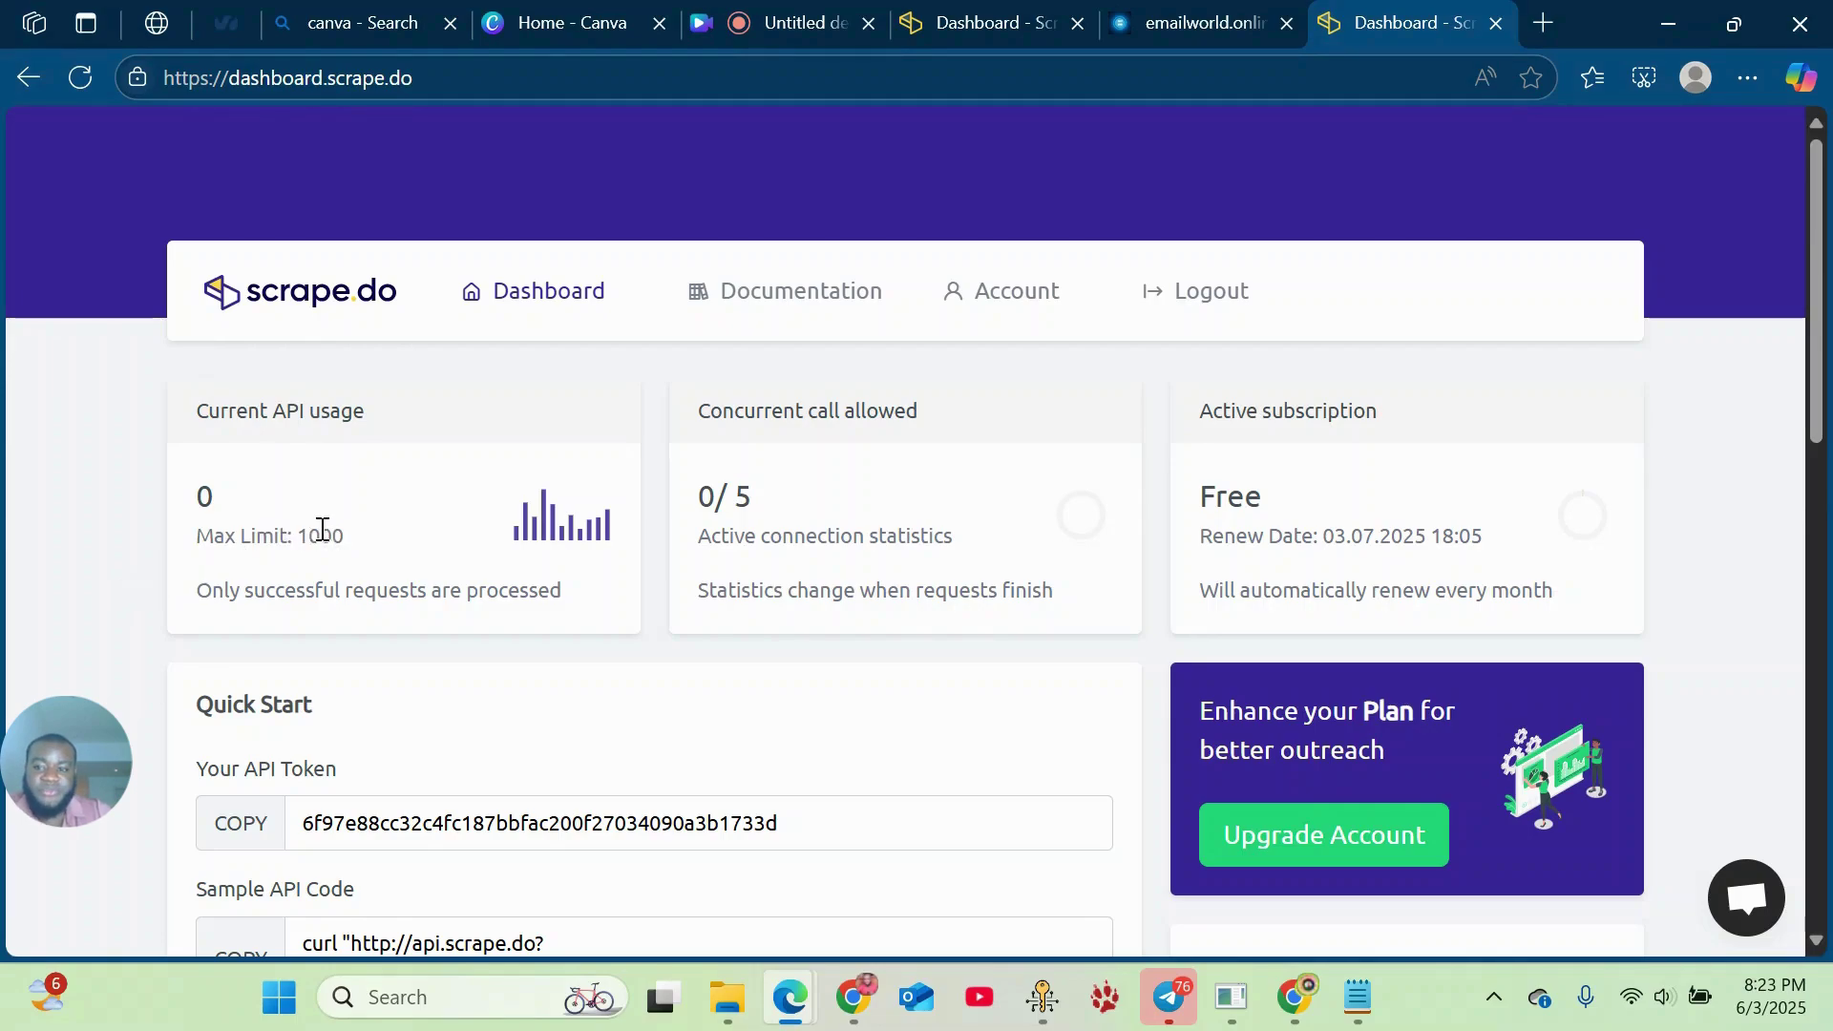
pyautogui.moveTo(360, 546); pyautogui.dragTo(217, 546)
pyautogui.click(218, 547)
pyautogui.moveTo(332, 535); pyautogui.dragTo(325, 536)
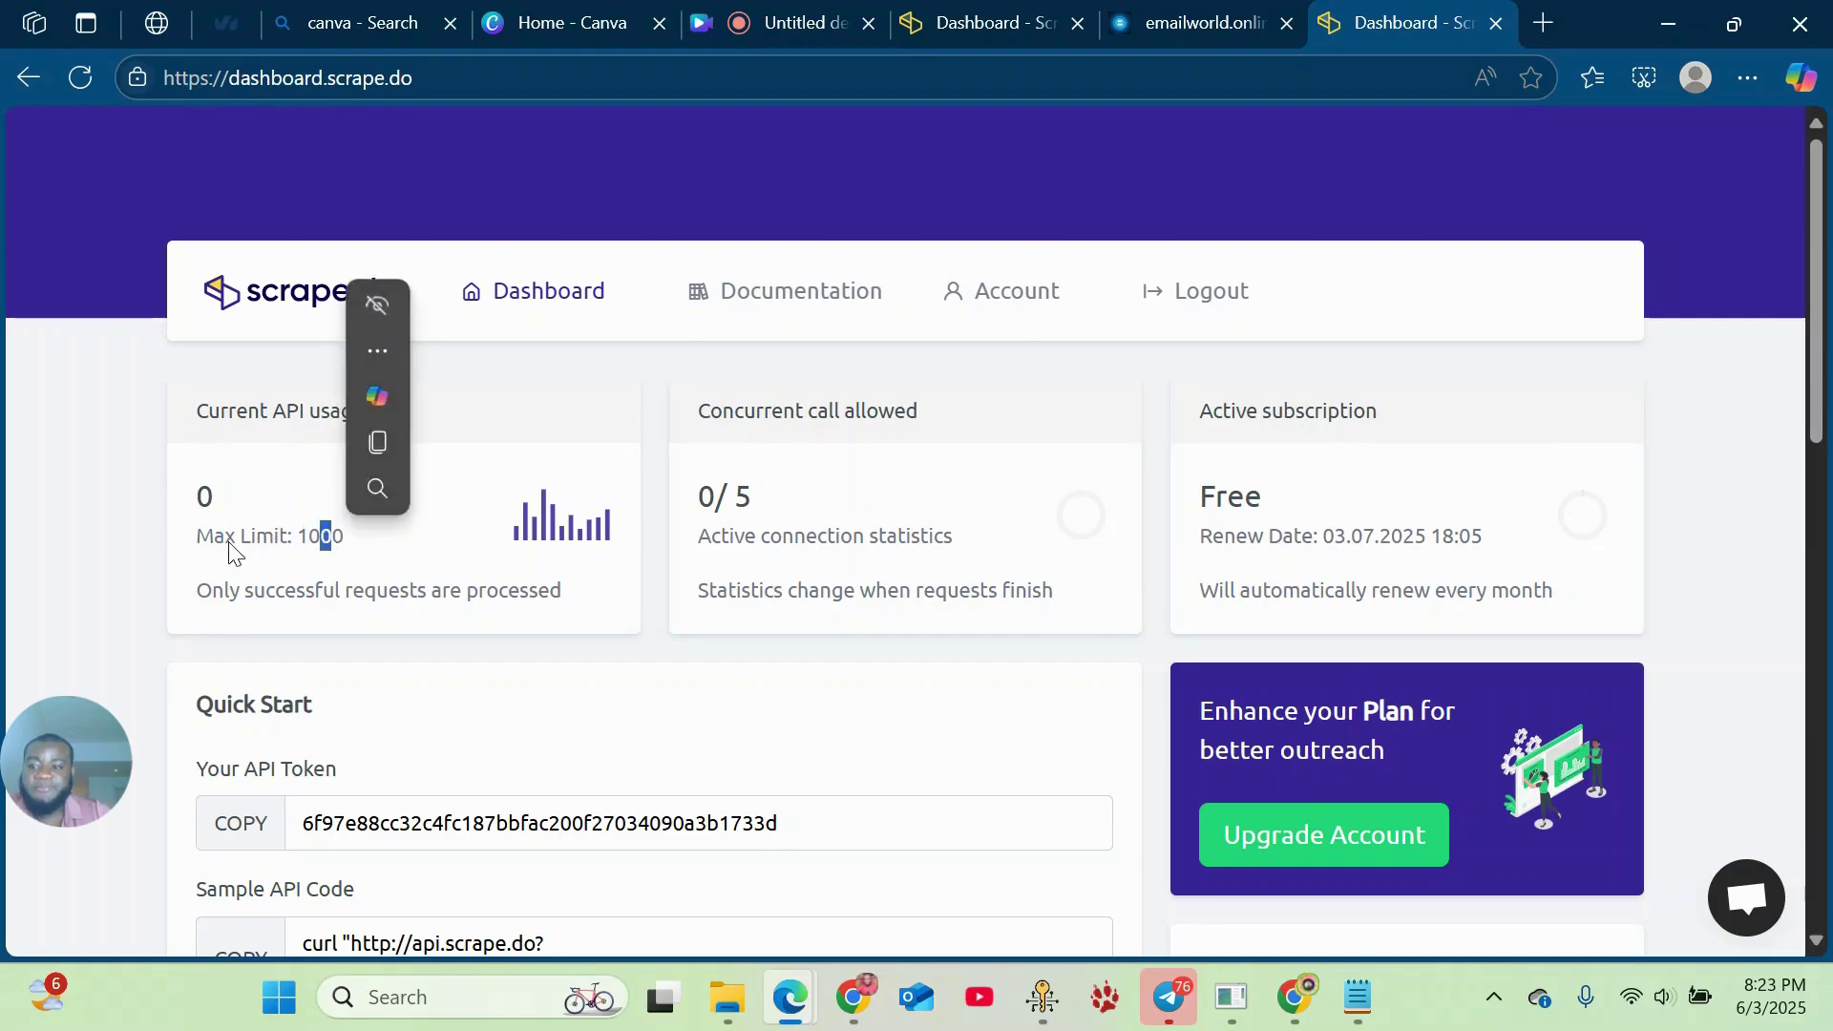
pyautogui.click(131, 529)
pyautogui.scroll(-10, 336, 592)
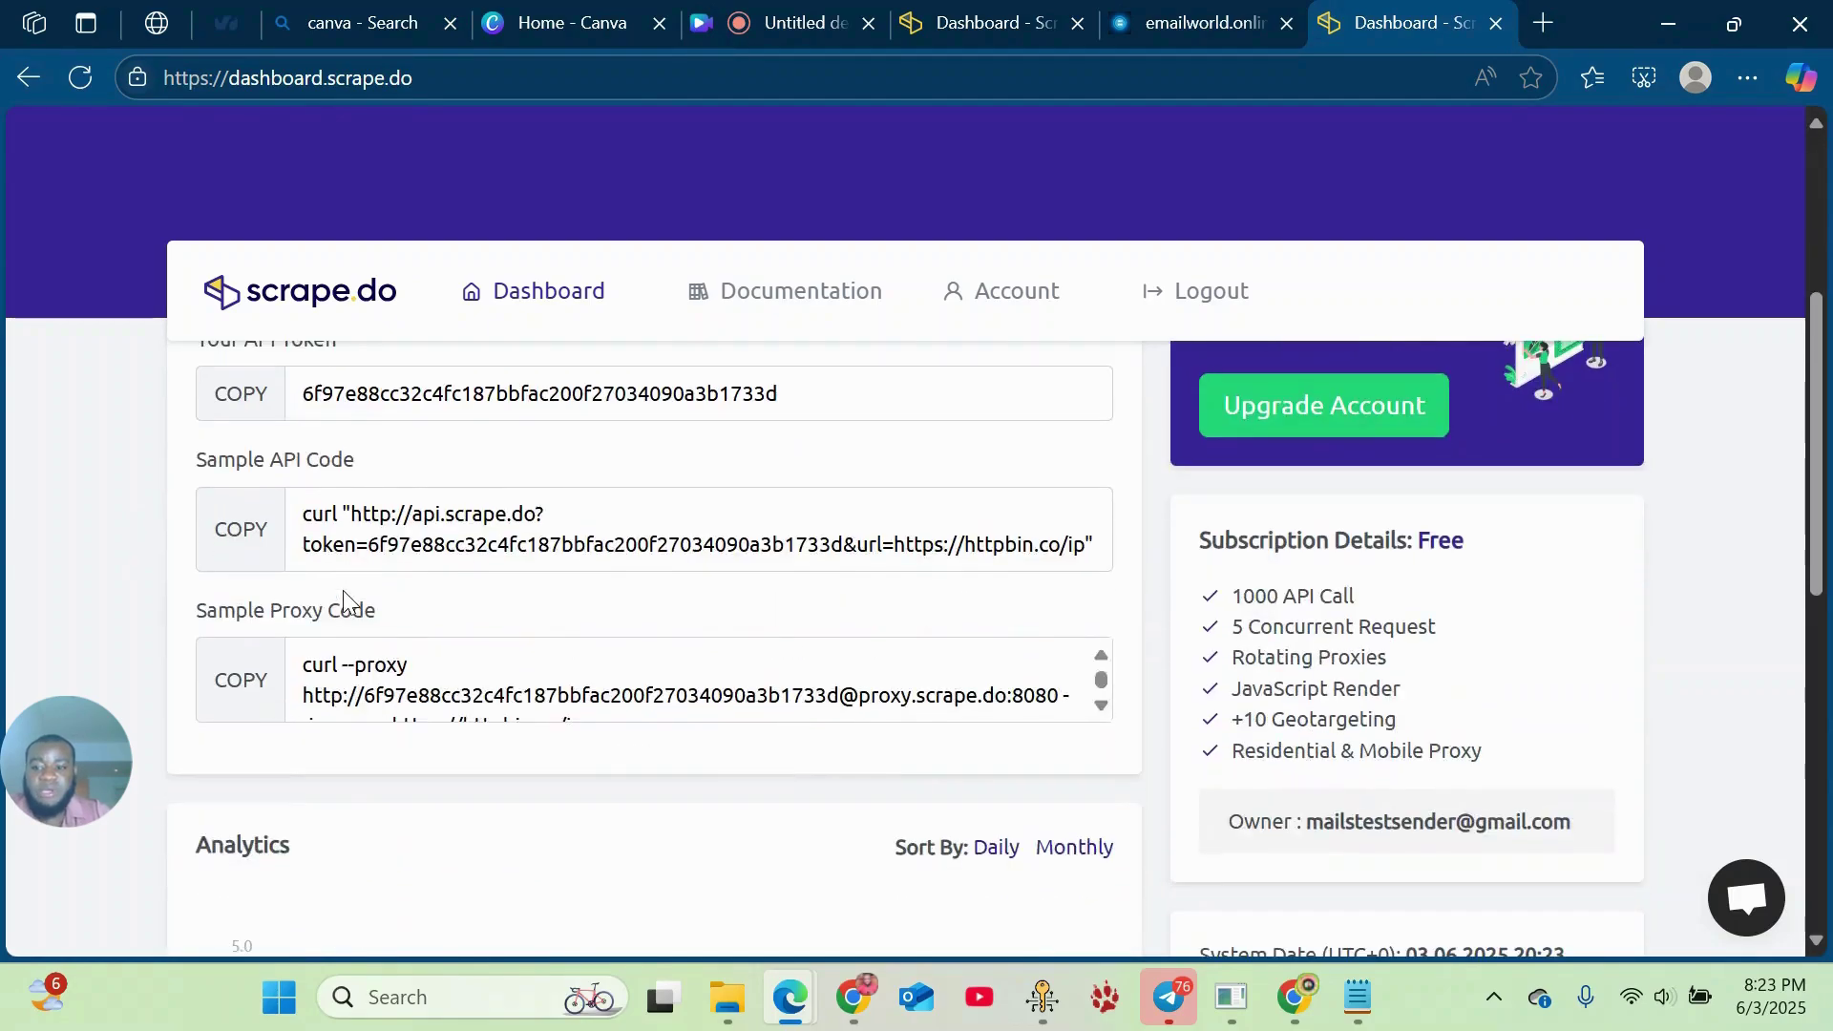
pyautogui.scroll(-2, 343, 599)
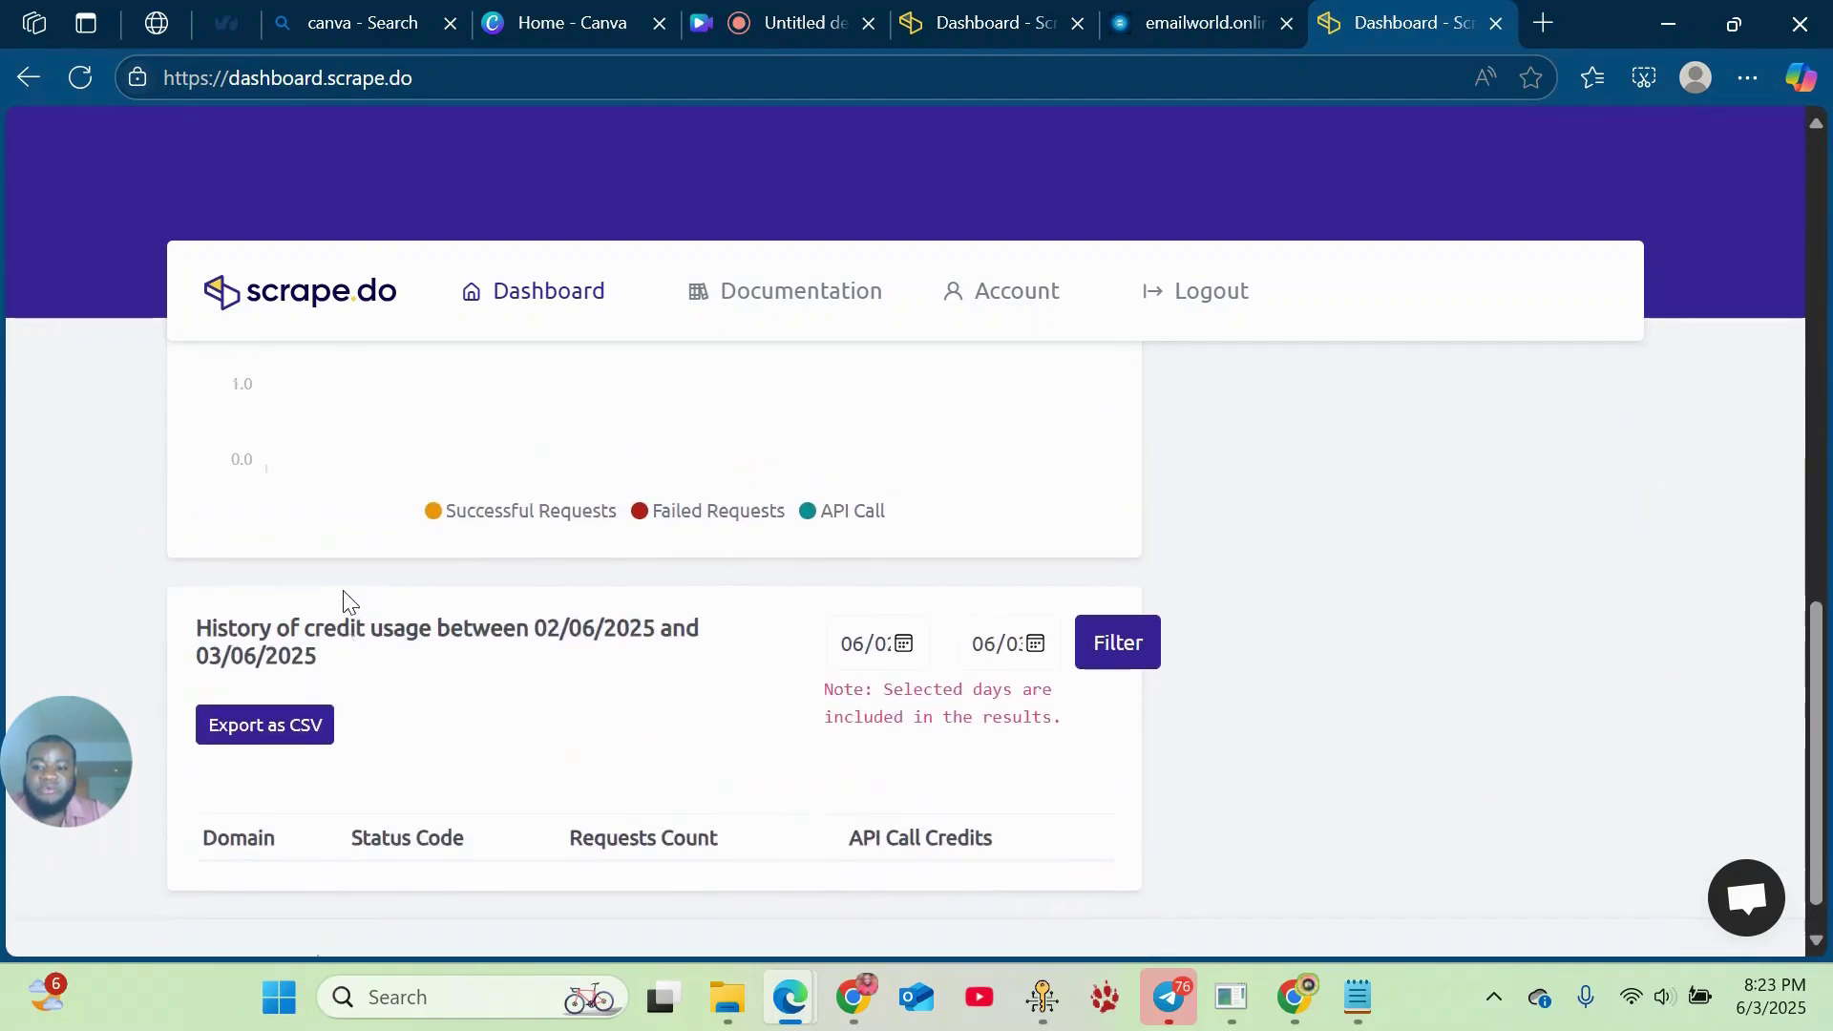
pyautogui.scroll(10, 353, 587)
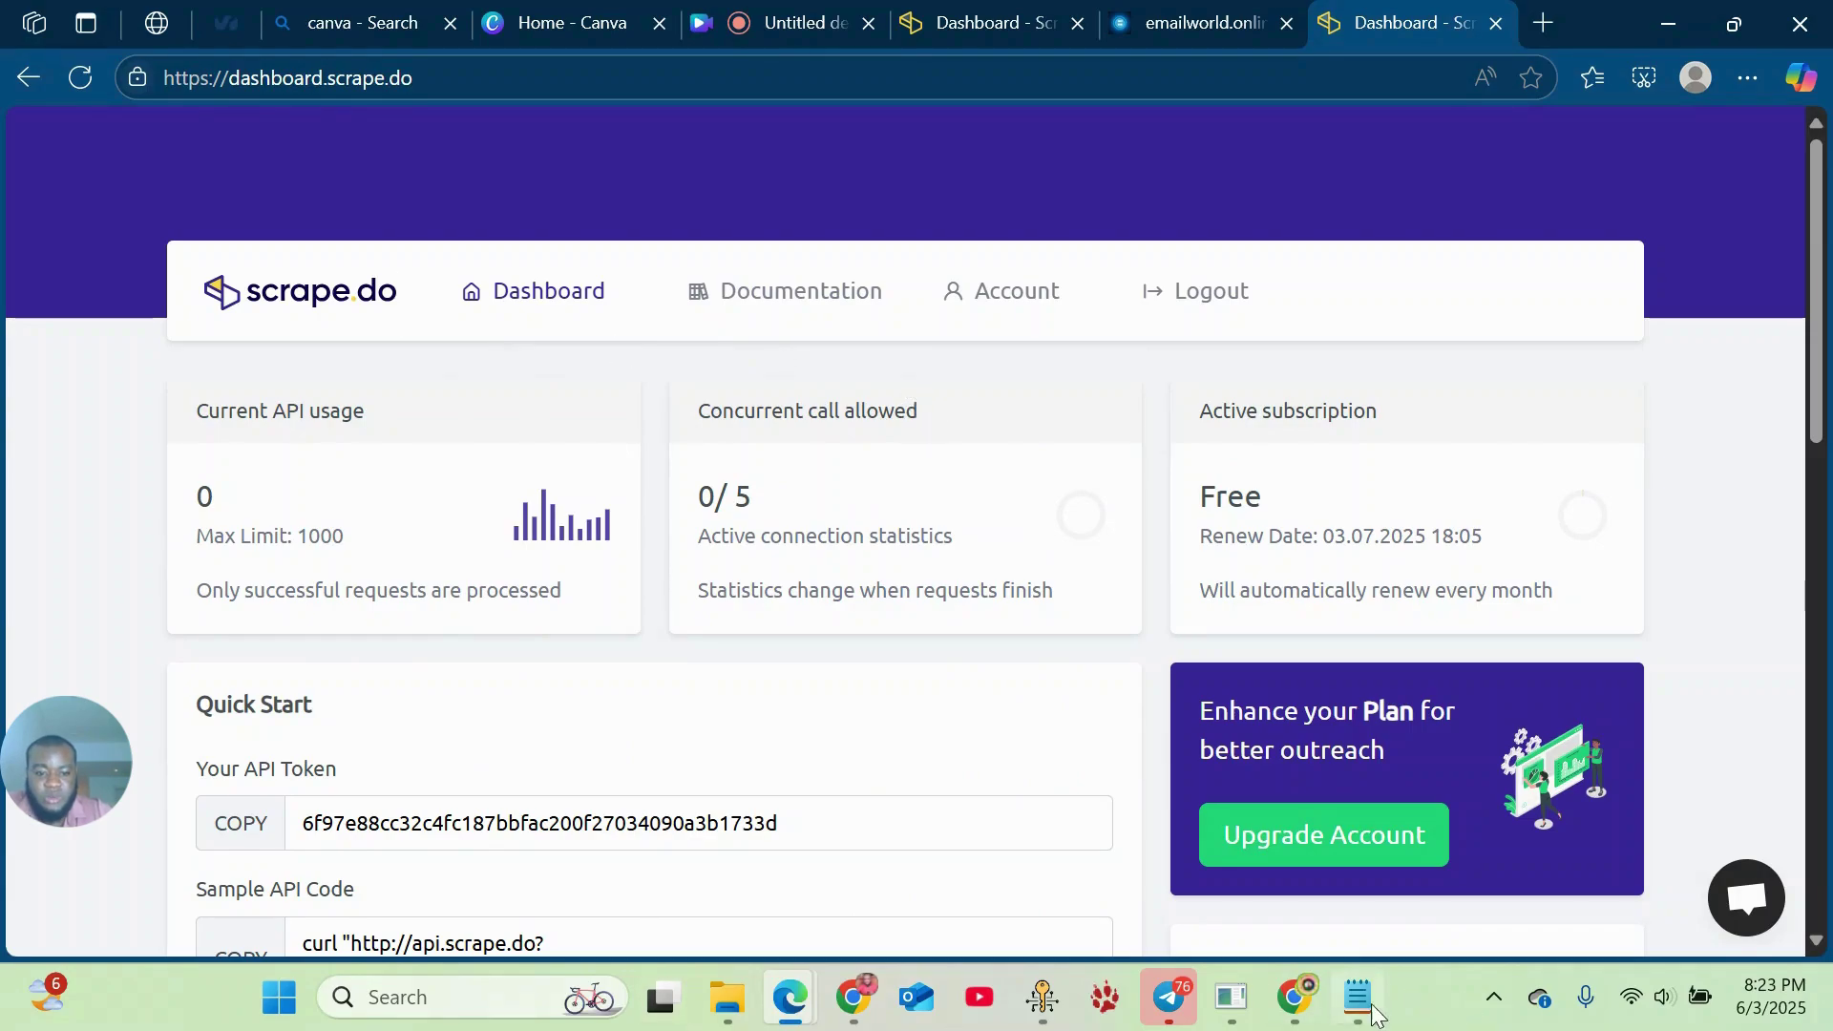
# - Switch back to Email World AI and review the saved scraping keys in the API Keys list
pyautogui.click(1214, 990)
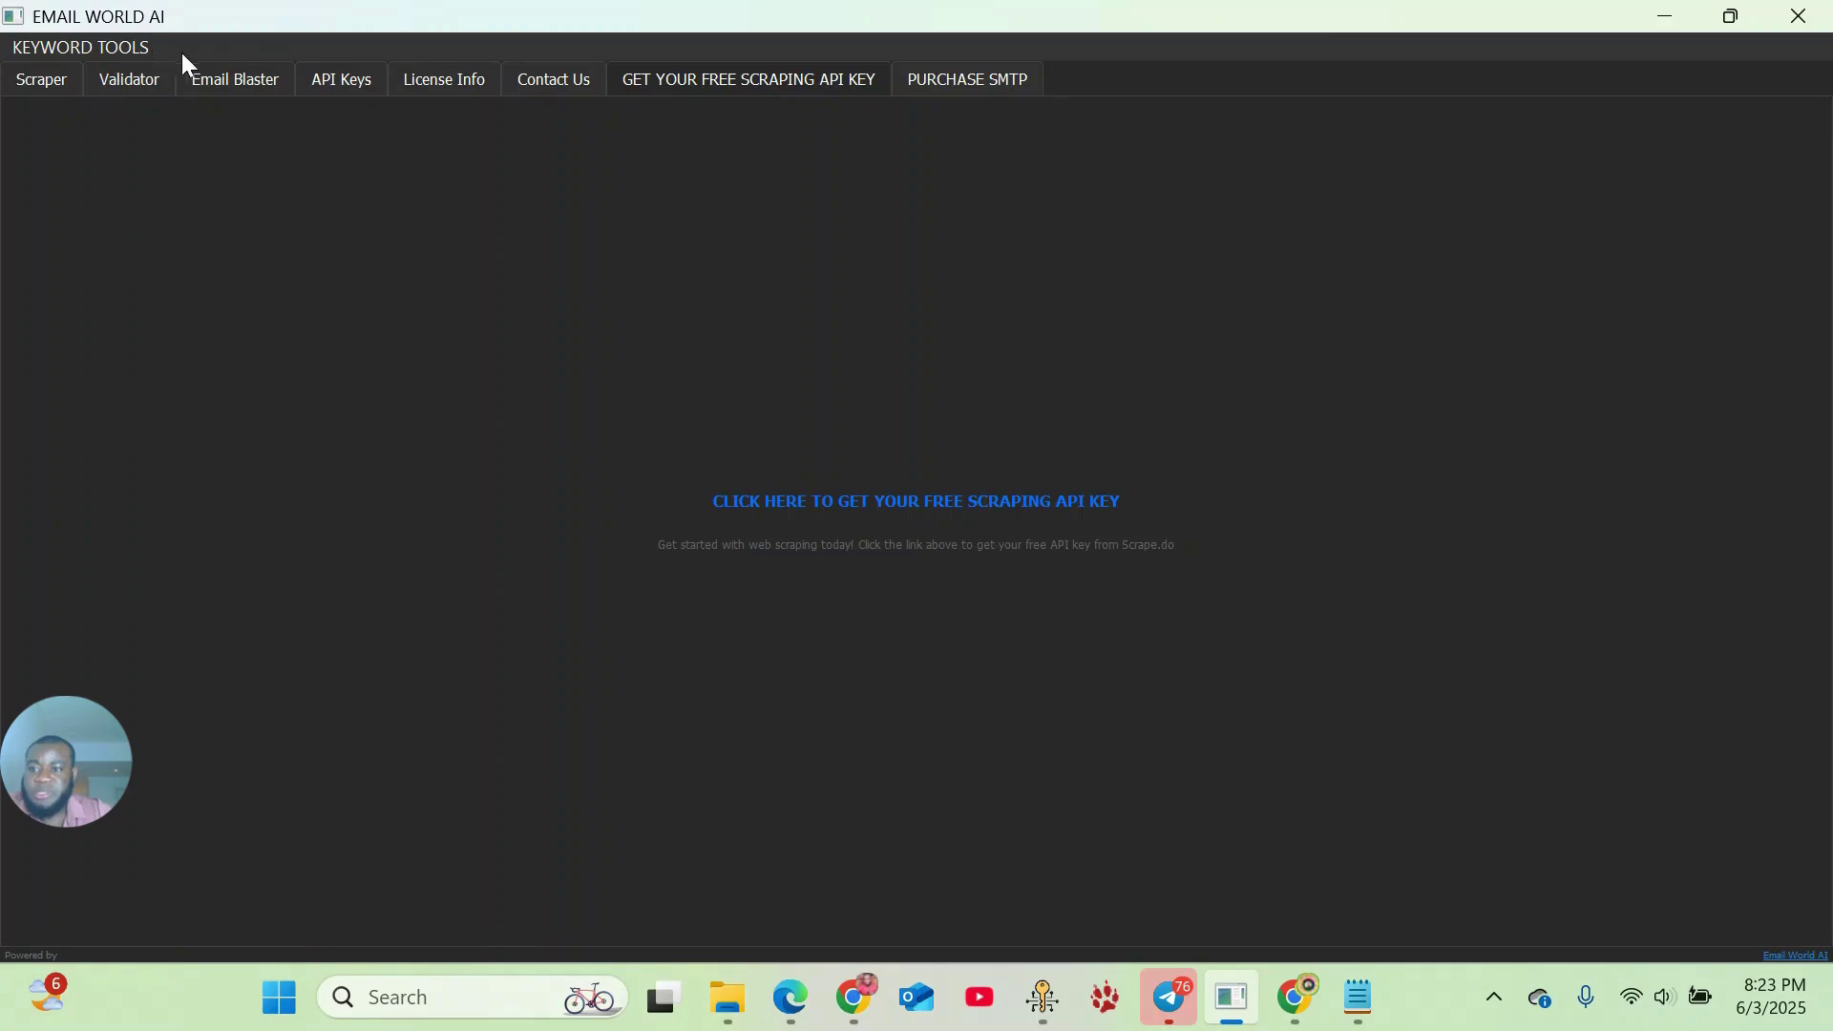
pyautogui.click(329, 86)
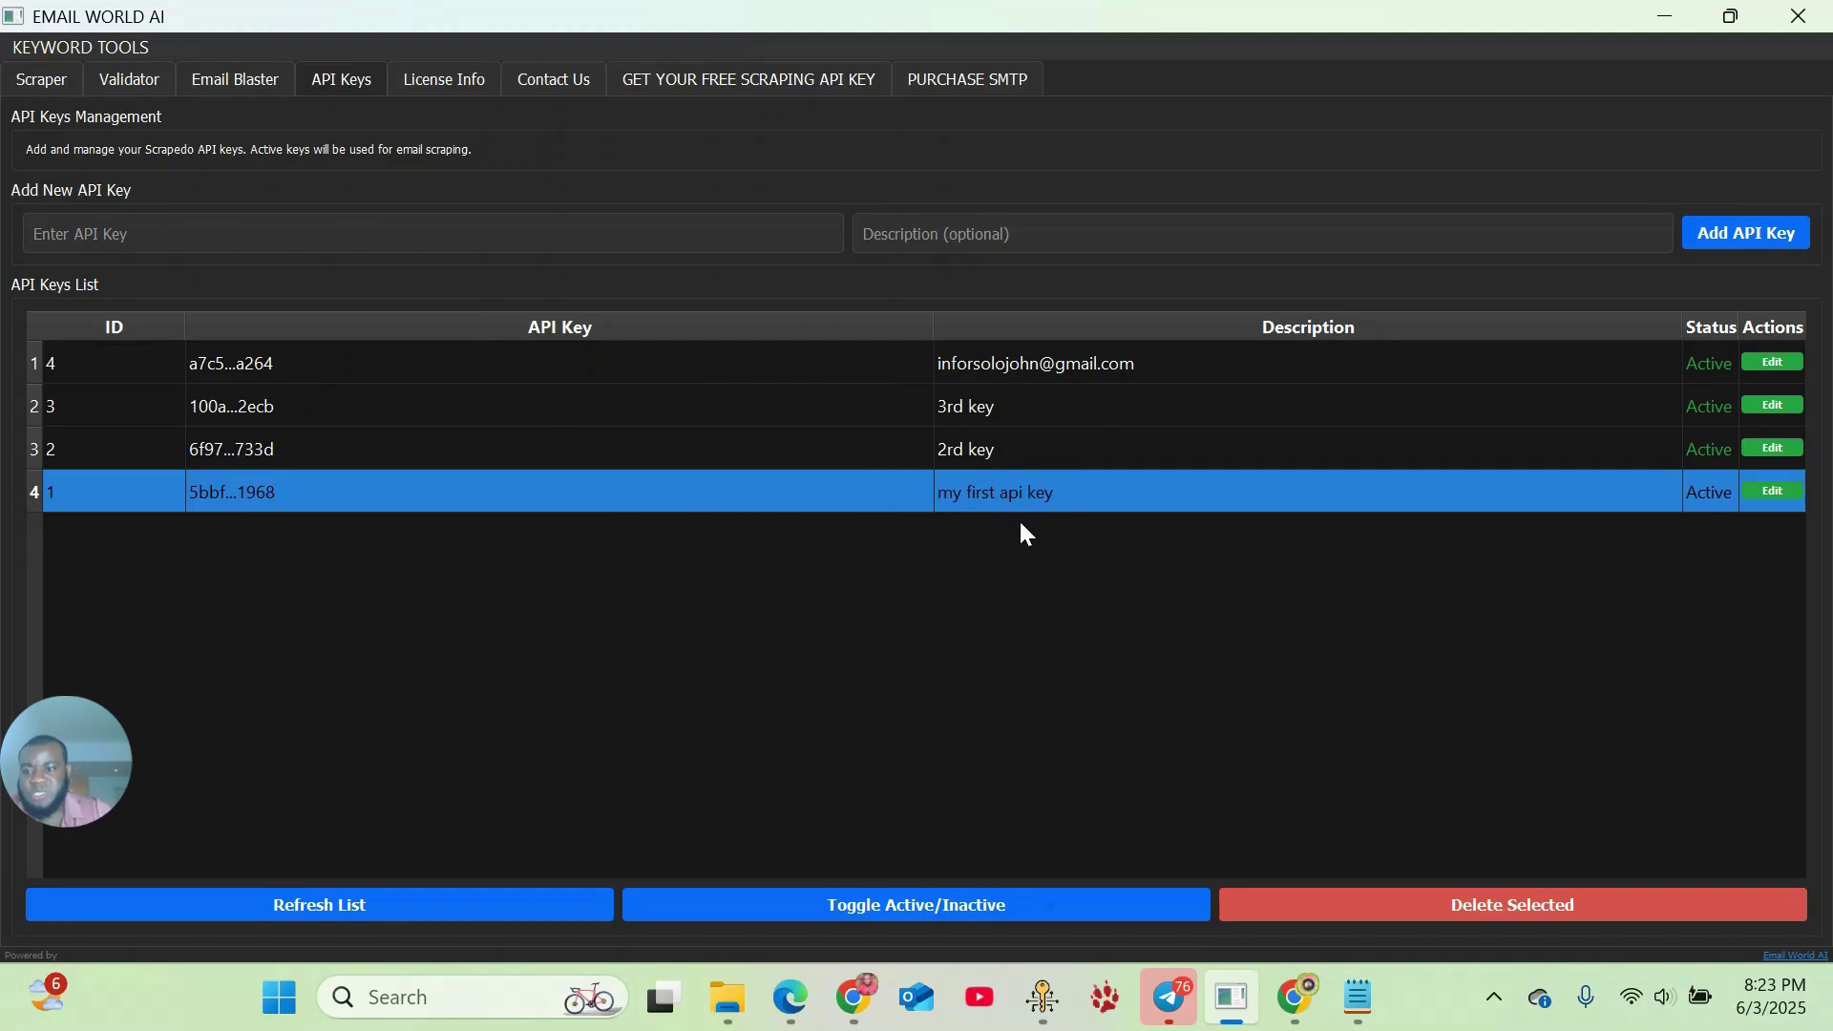
pyautogui.click(821, 455)
pyautogui.click(833, 429)
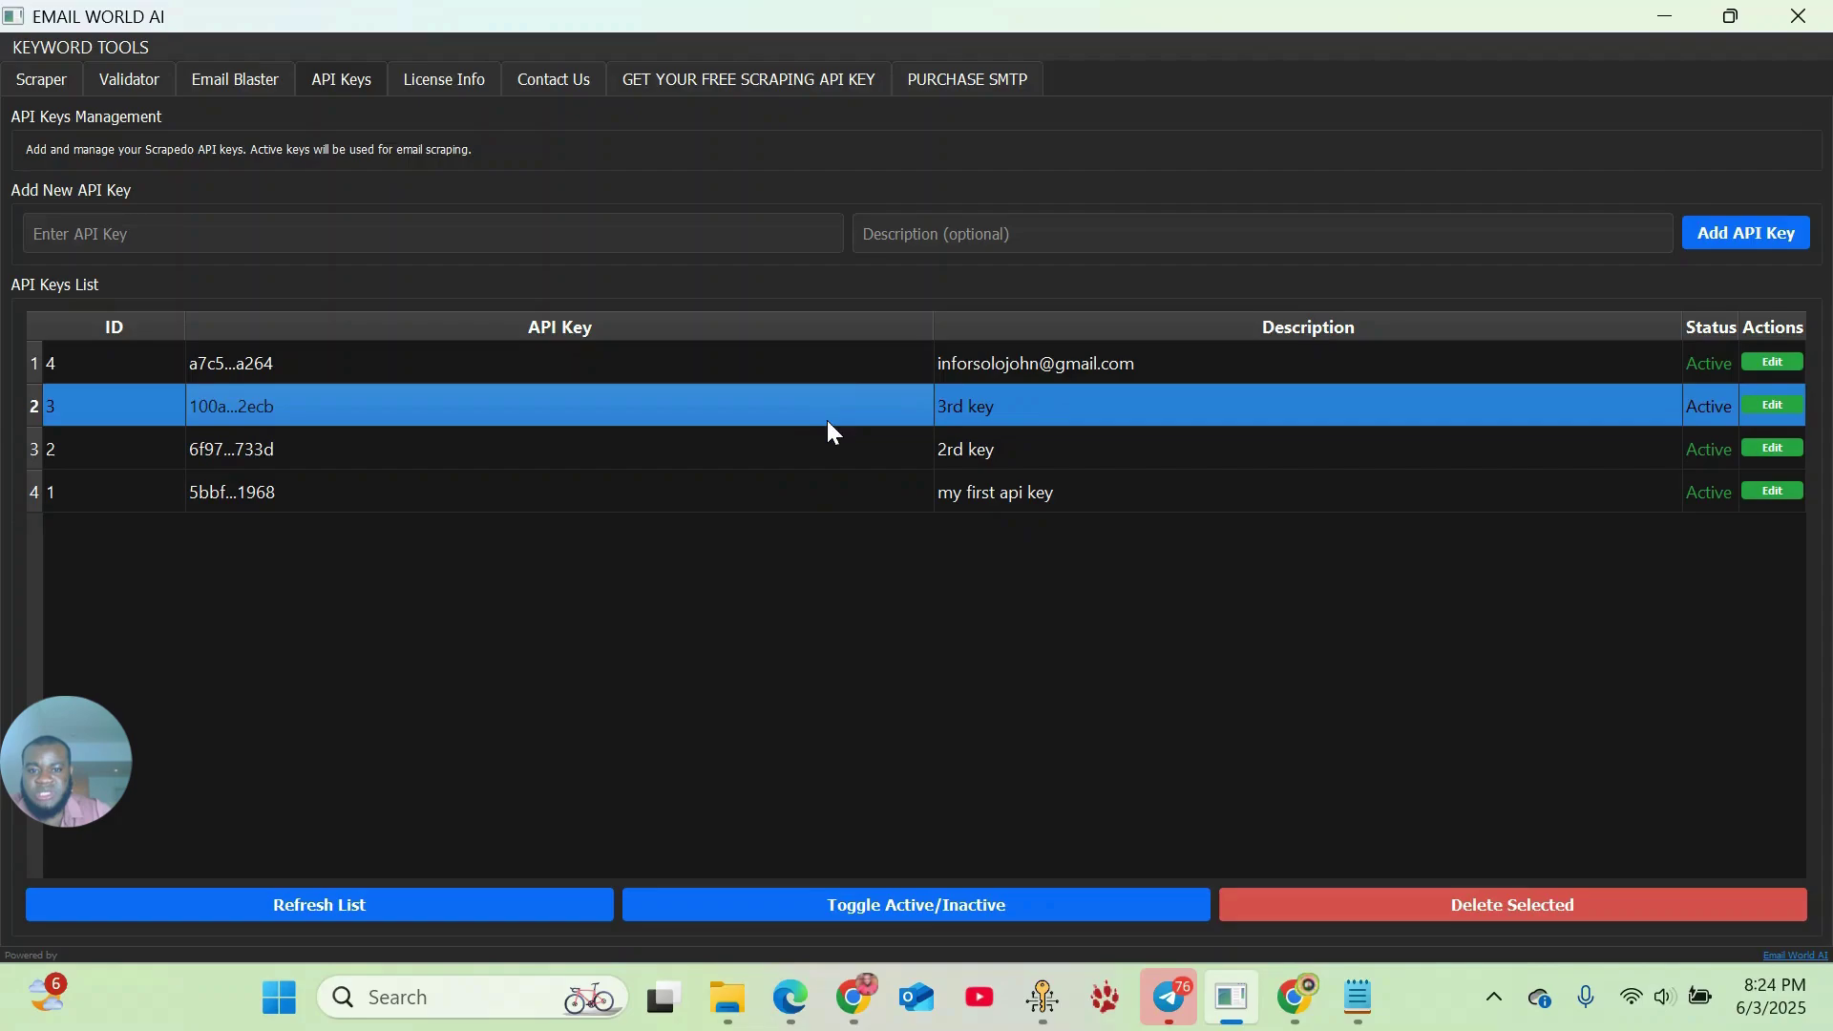
pyautogui.click(816, 372)
pyautogui.click(765, 450)
pyautogui.click(745, 399)
pyautogui.click(814, 498)
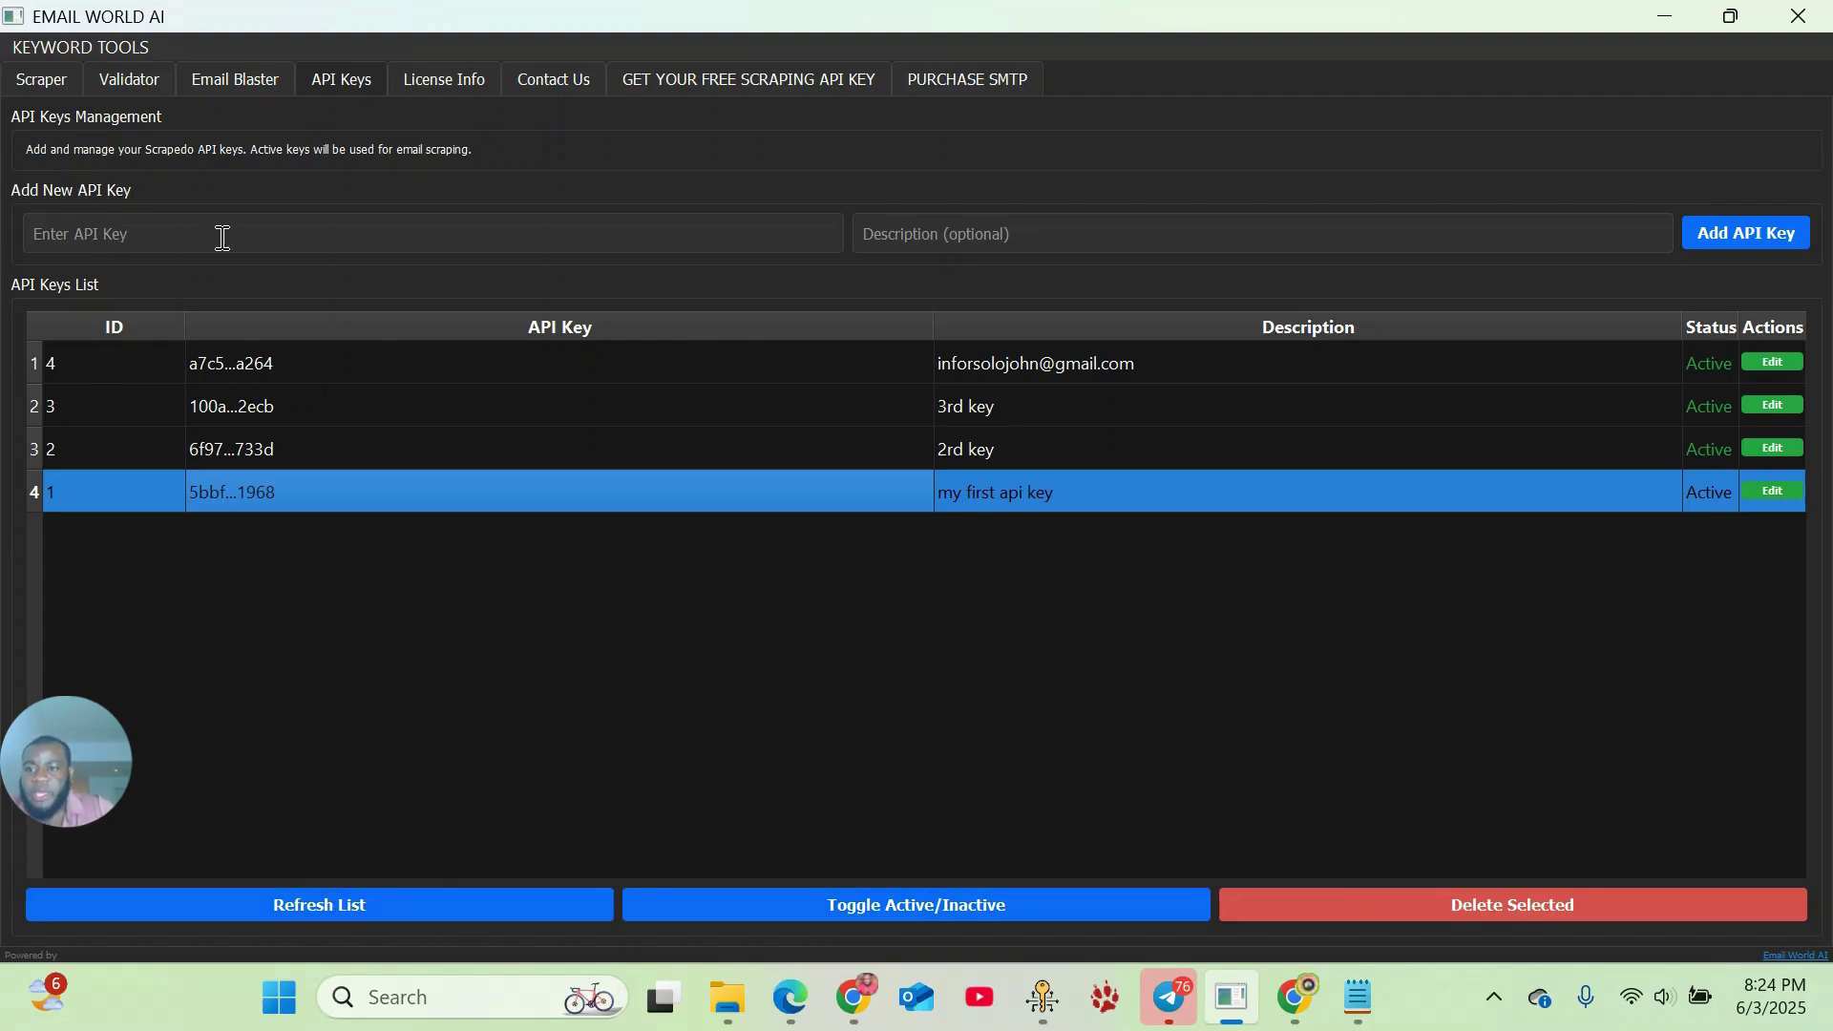
# - Review the Email Blaster's composed message and the email leads in its sending options
pyautogui.click(226, 92)
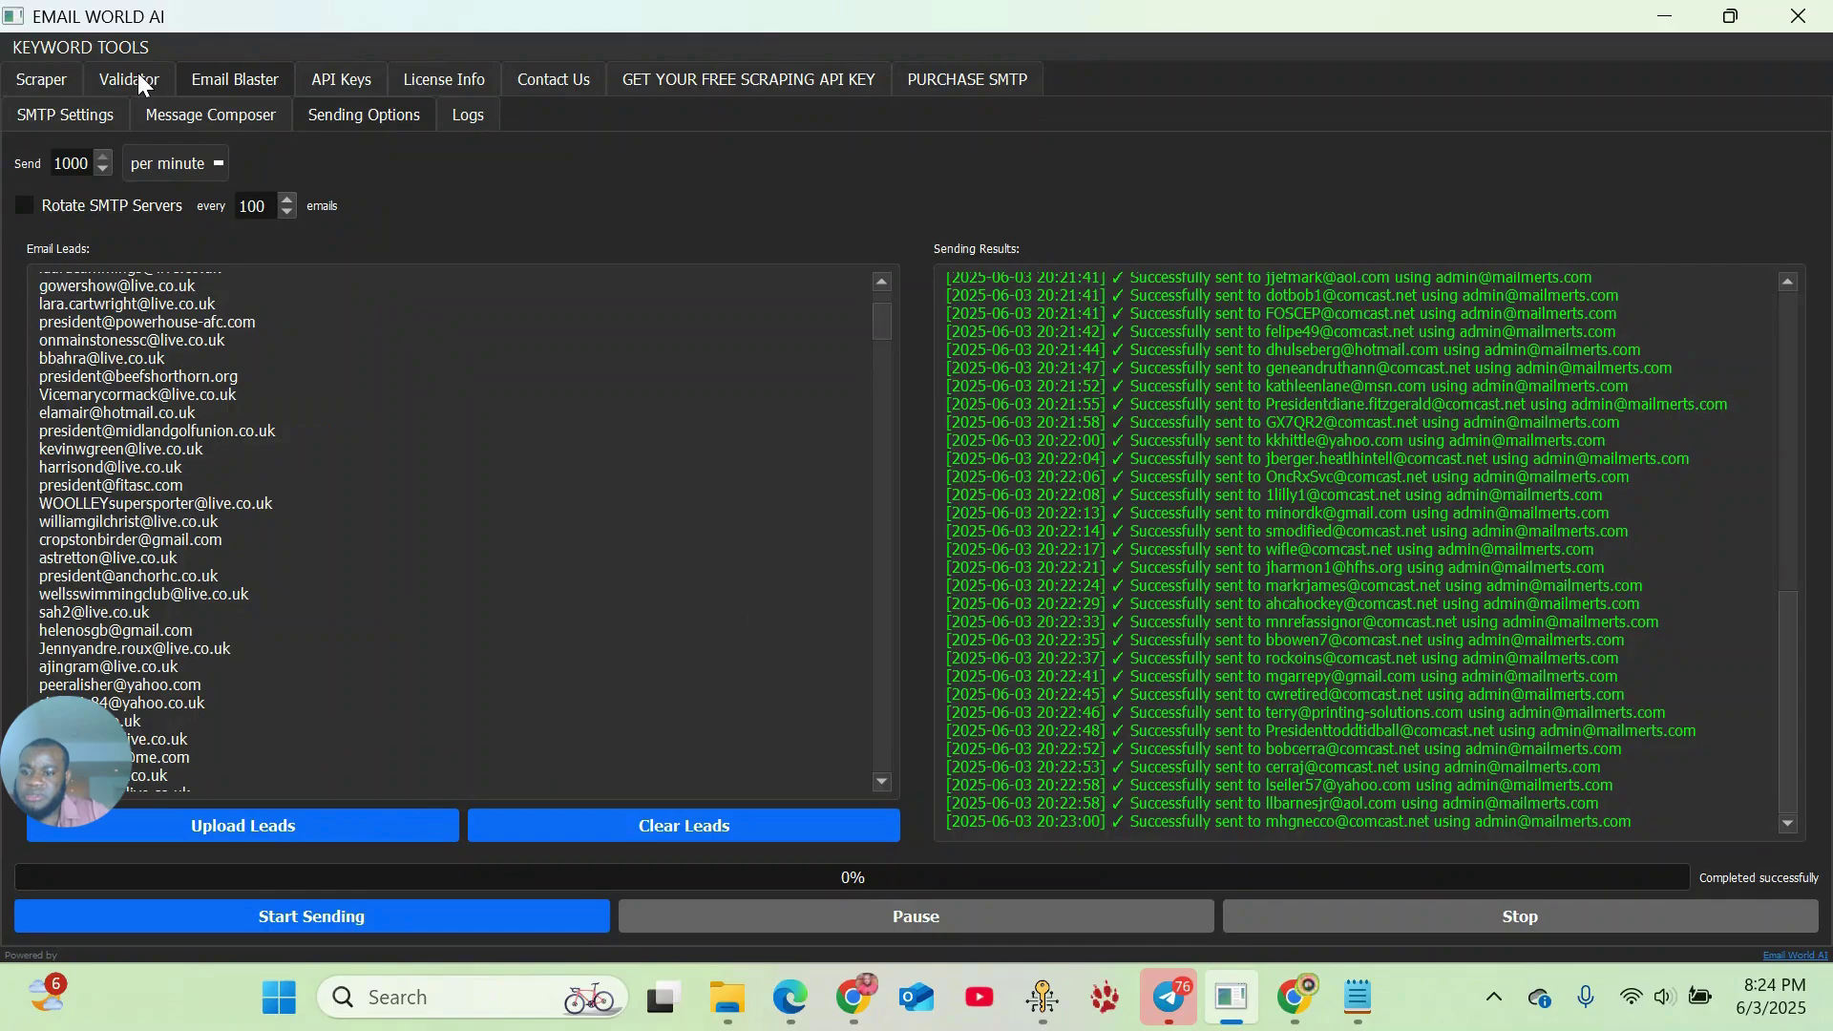
pyautogui.click(181, 116)
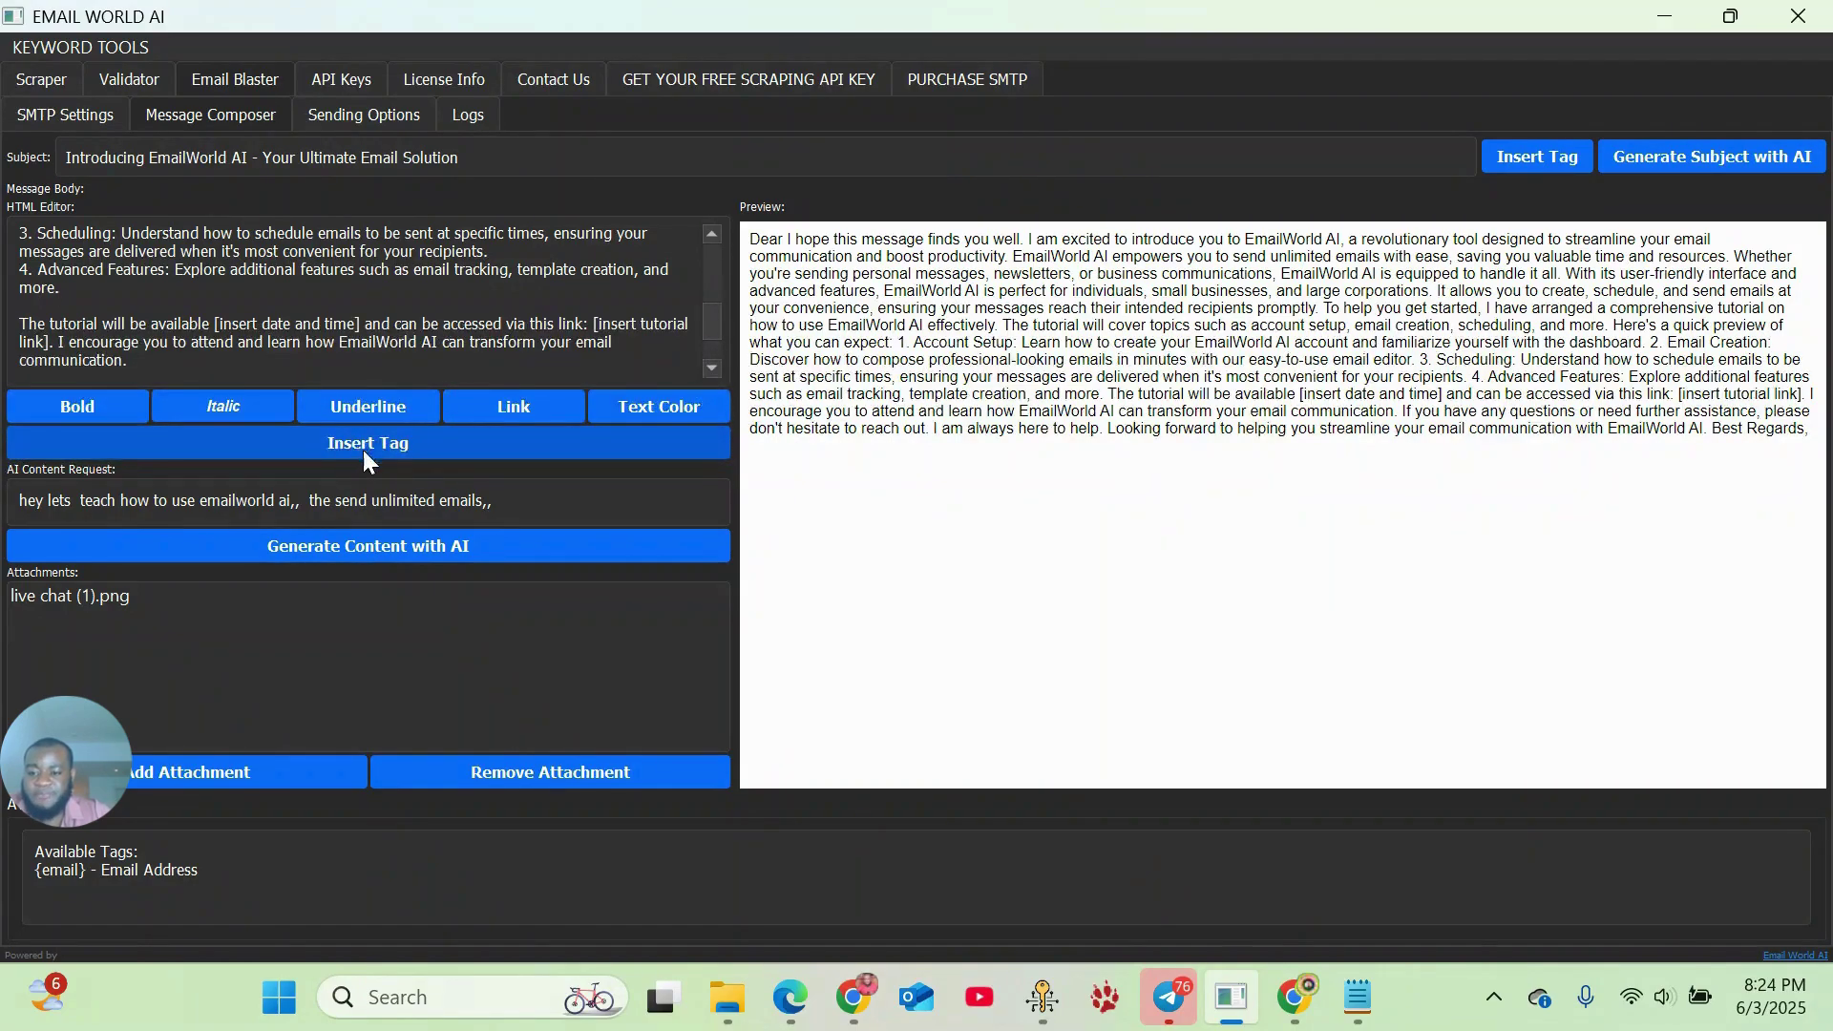
pyautogui.click(355, 122)
pyautogui.scroll(-3, 162, 468)
pyautogui.scroll(6, 200, 491)
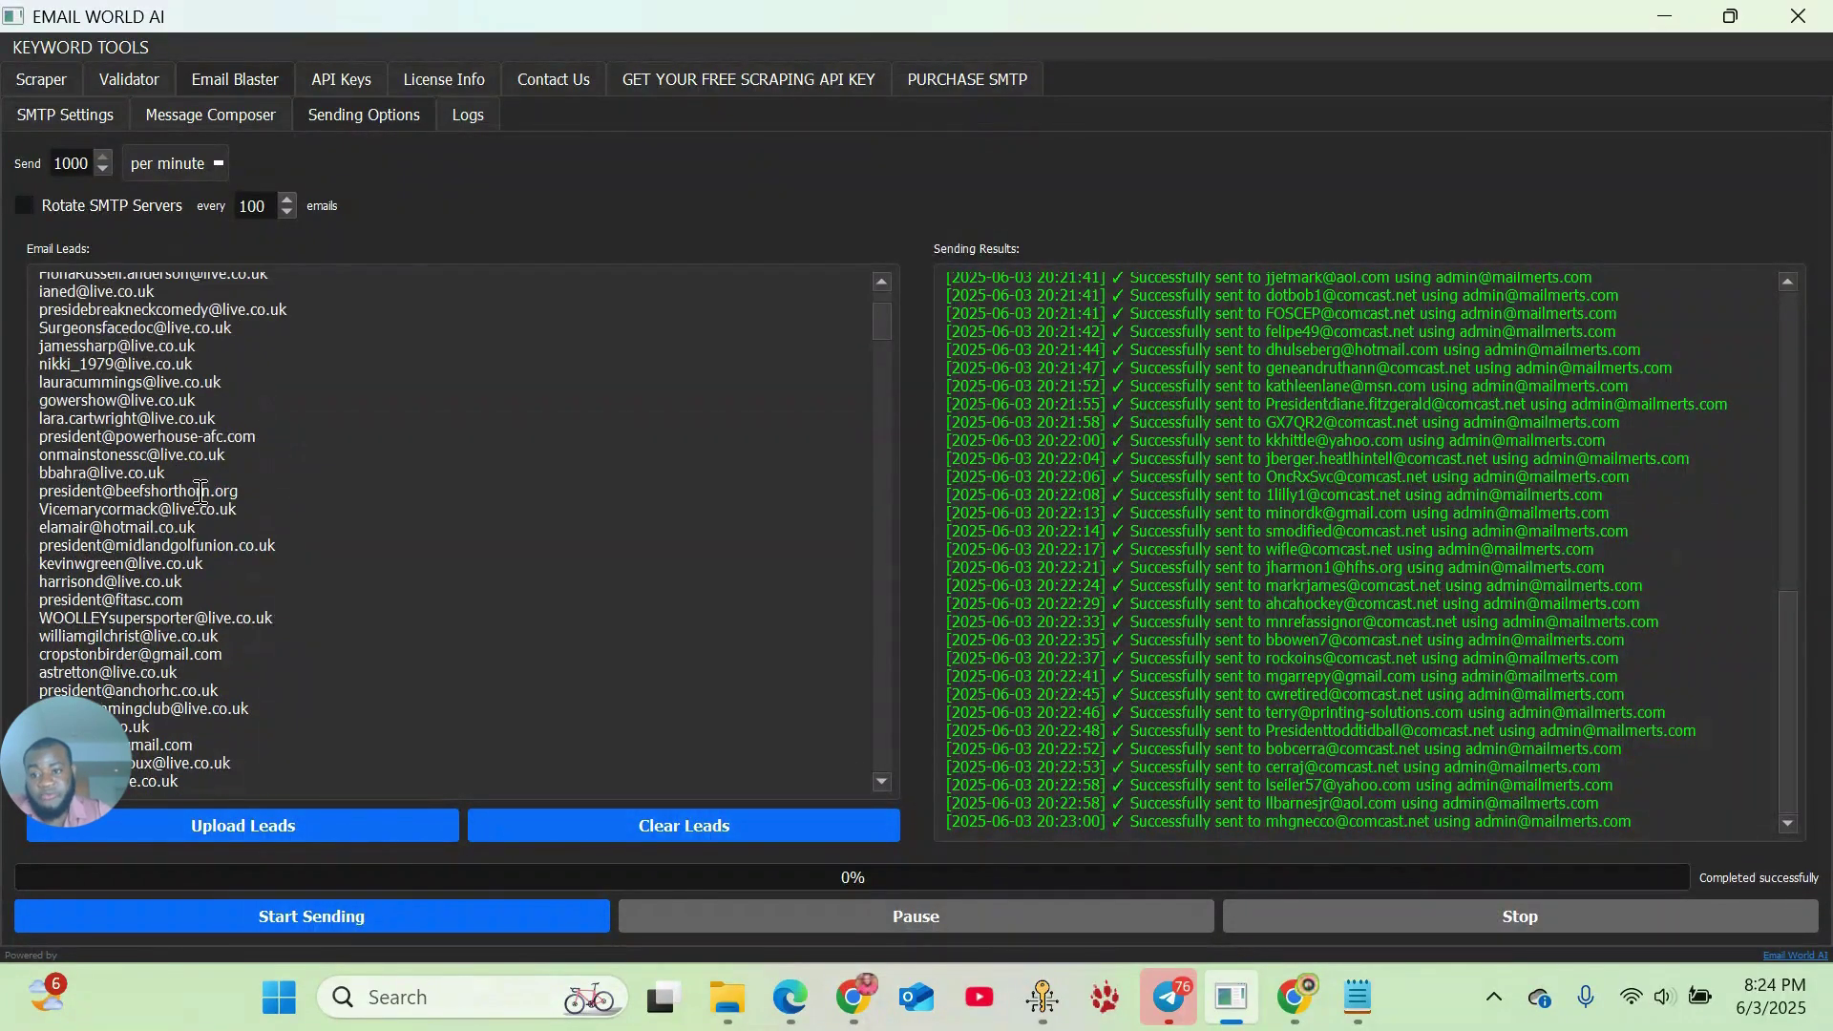
pyautogui.scroll(-4, 200, 491)
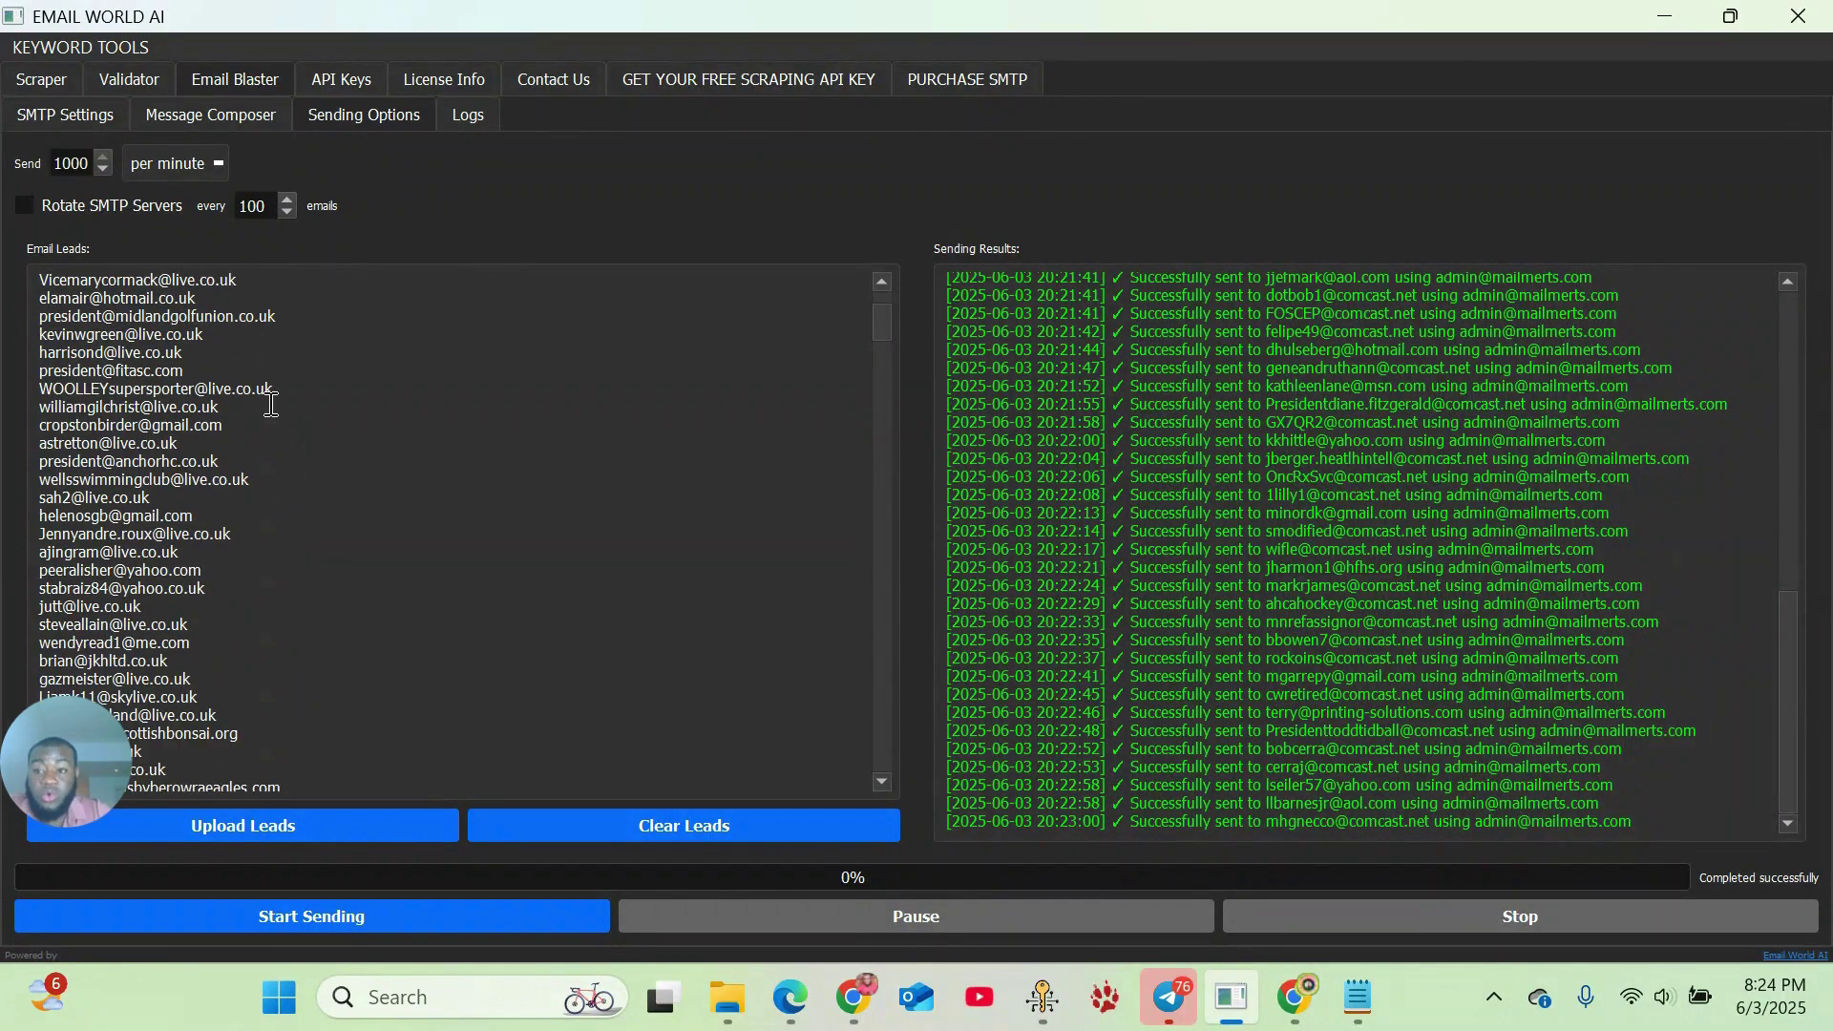
pyautogui.scroll(2, 271, 405)
pyautogui.scroll(-9, 286, 409)
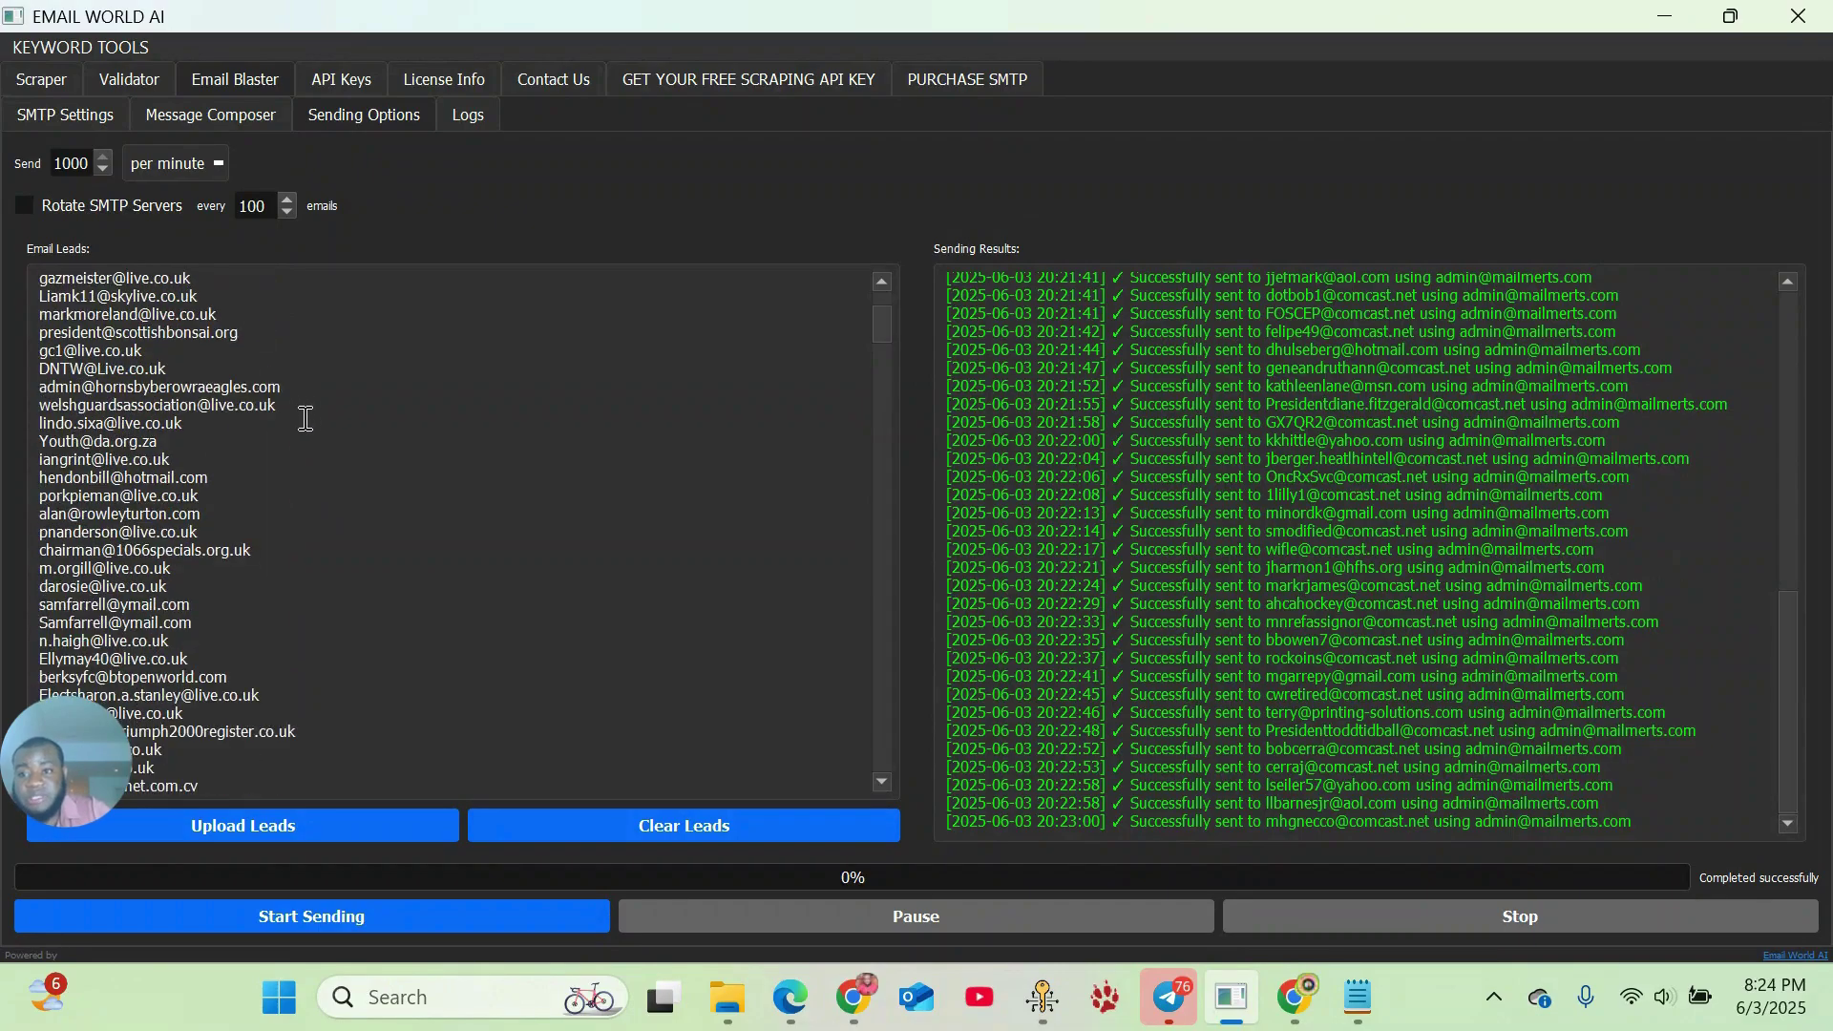
pyautogui.click(158, 112)
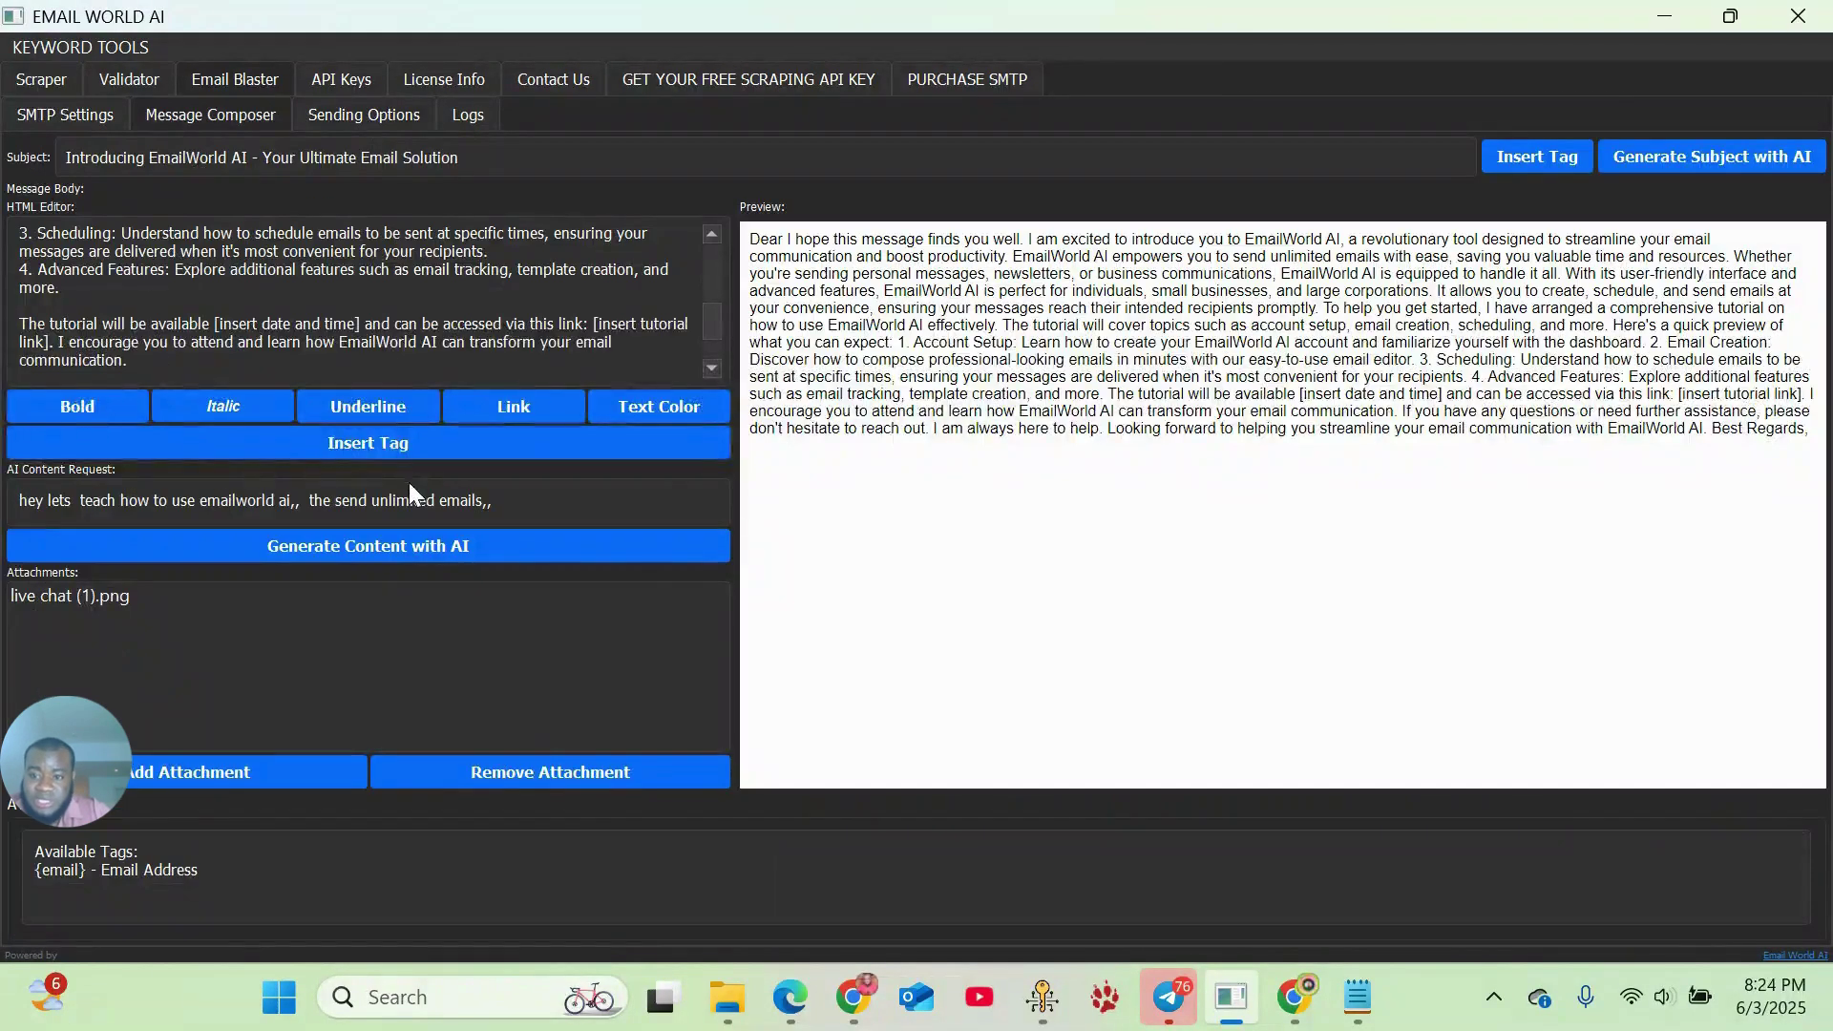
pyautogui.click(343, 112)
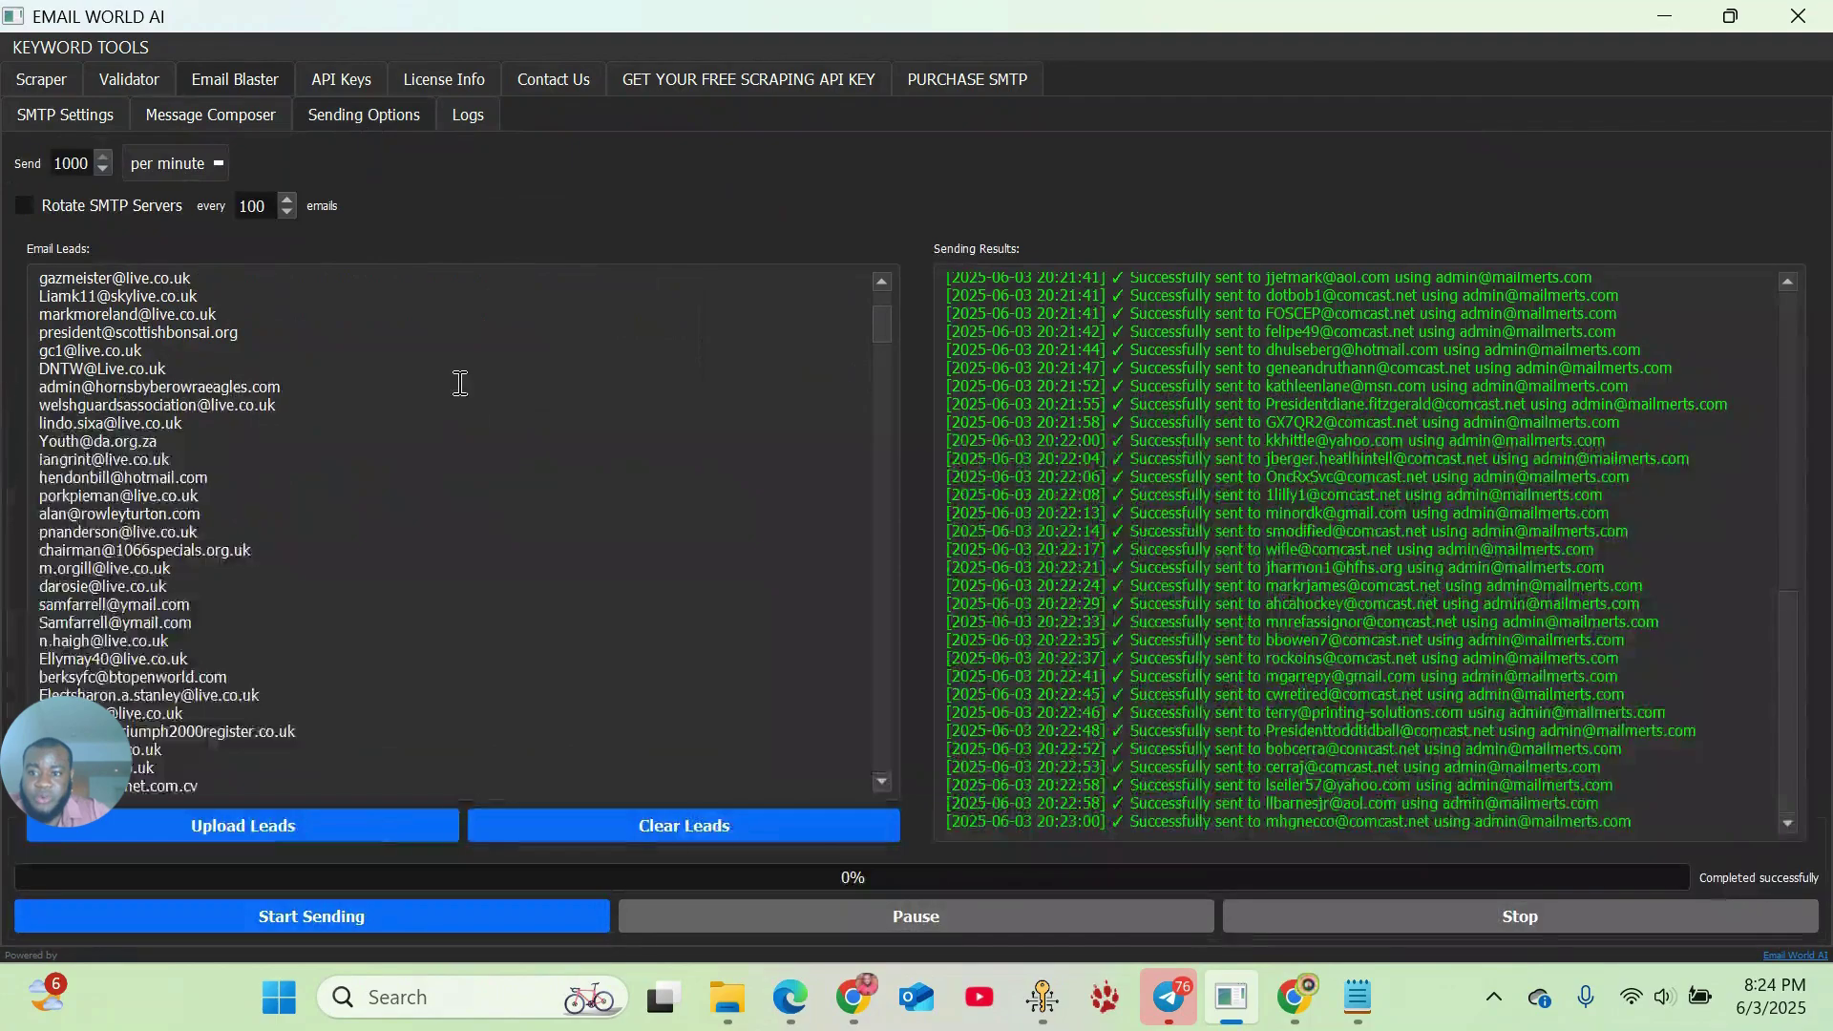
pyautogui.scroll(-20, 278, 499)
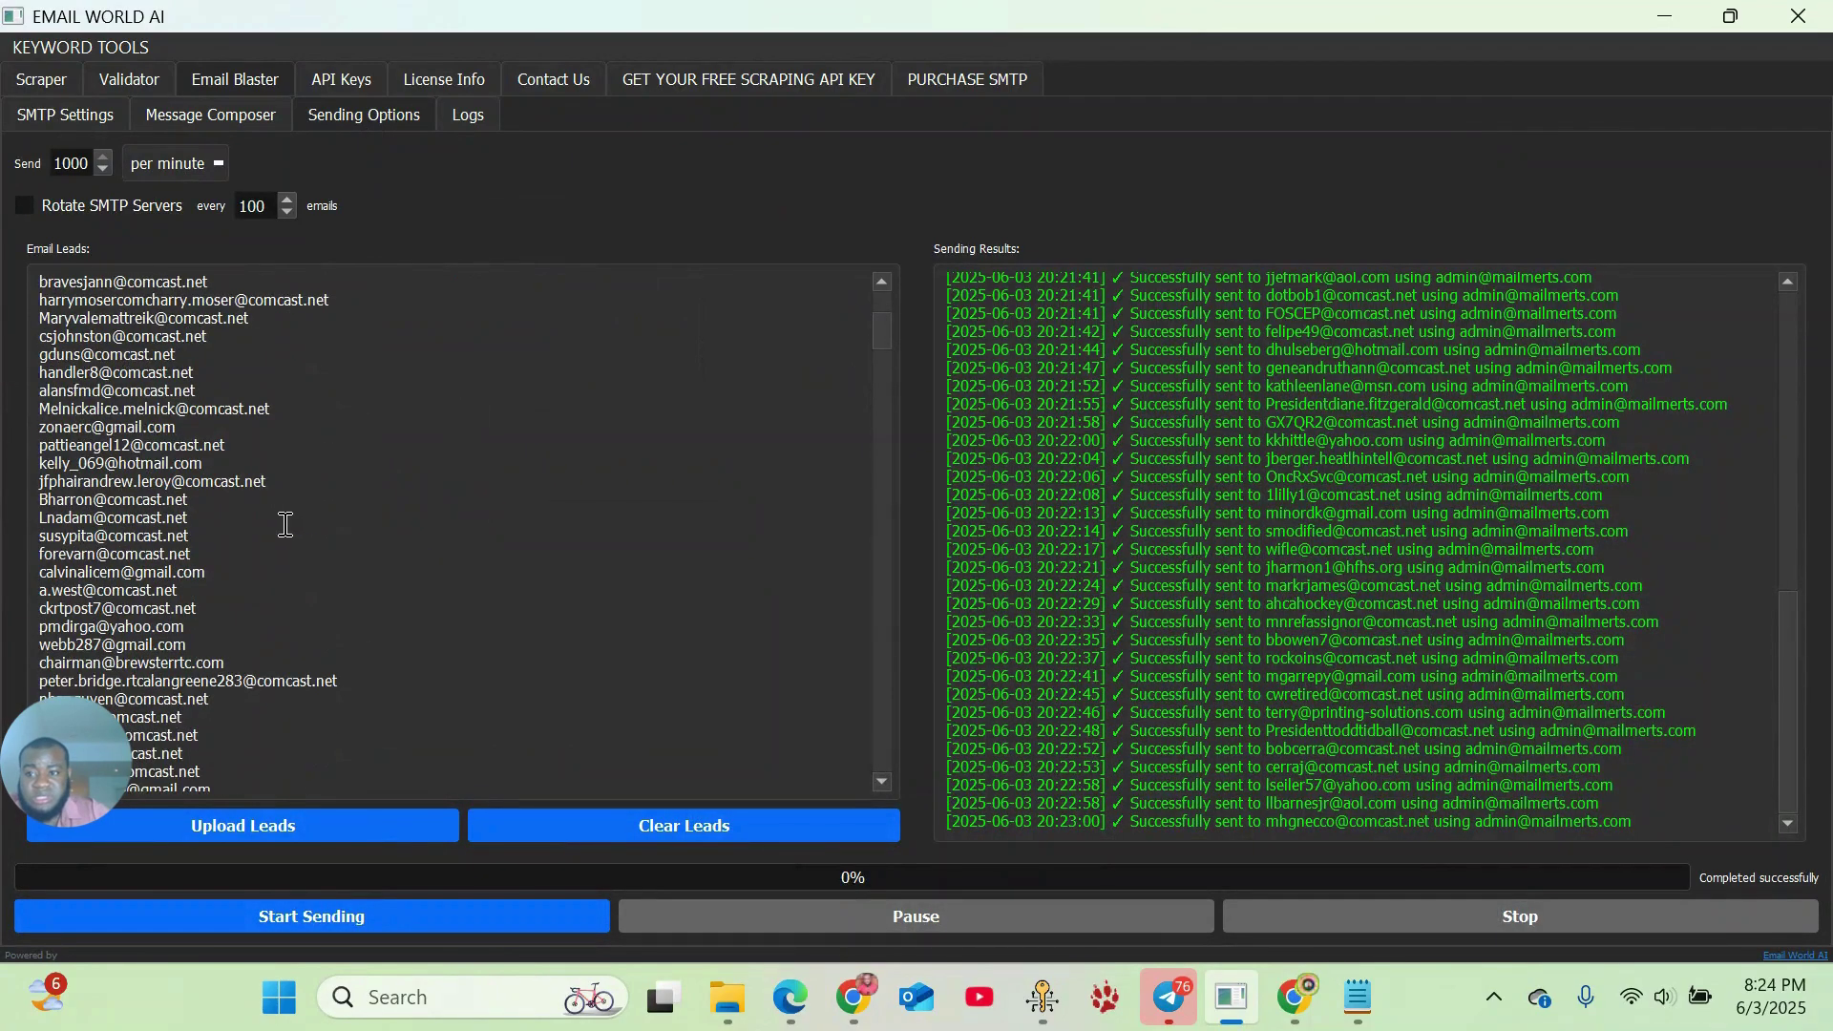
pyautogui.scroll(3, 296, 530)
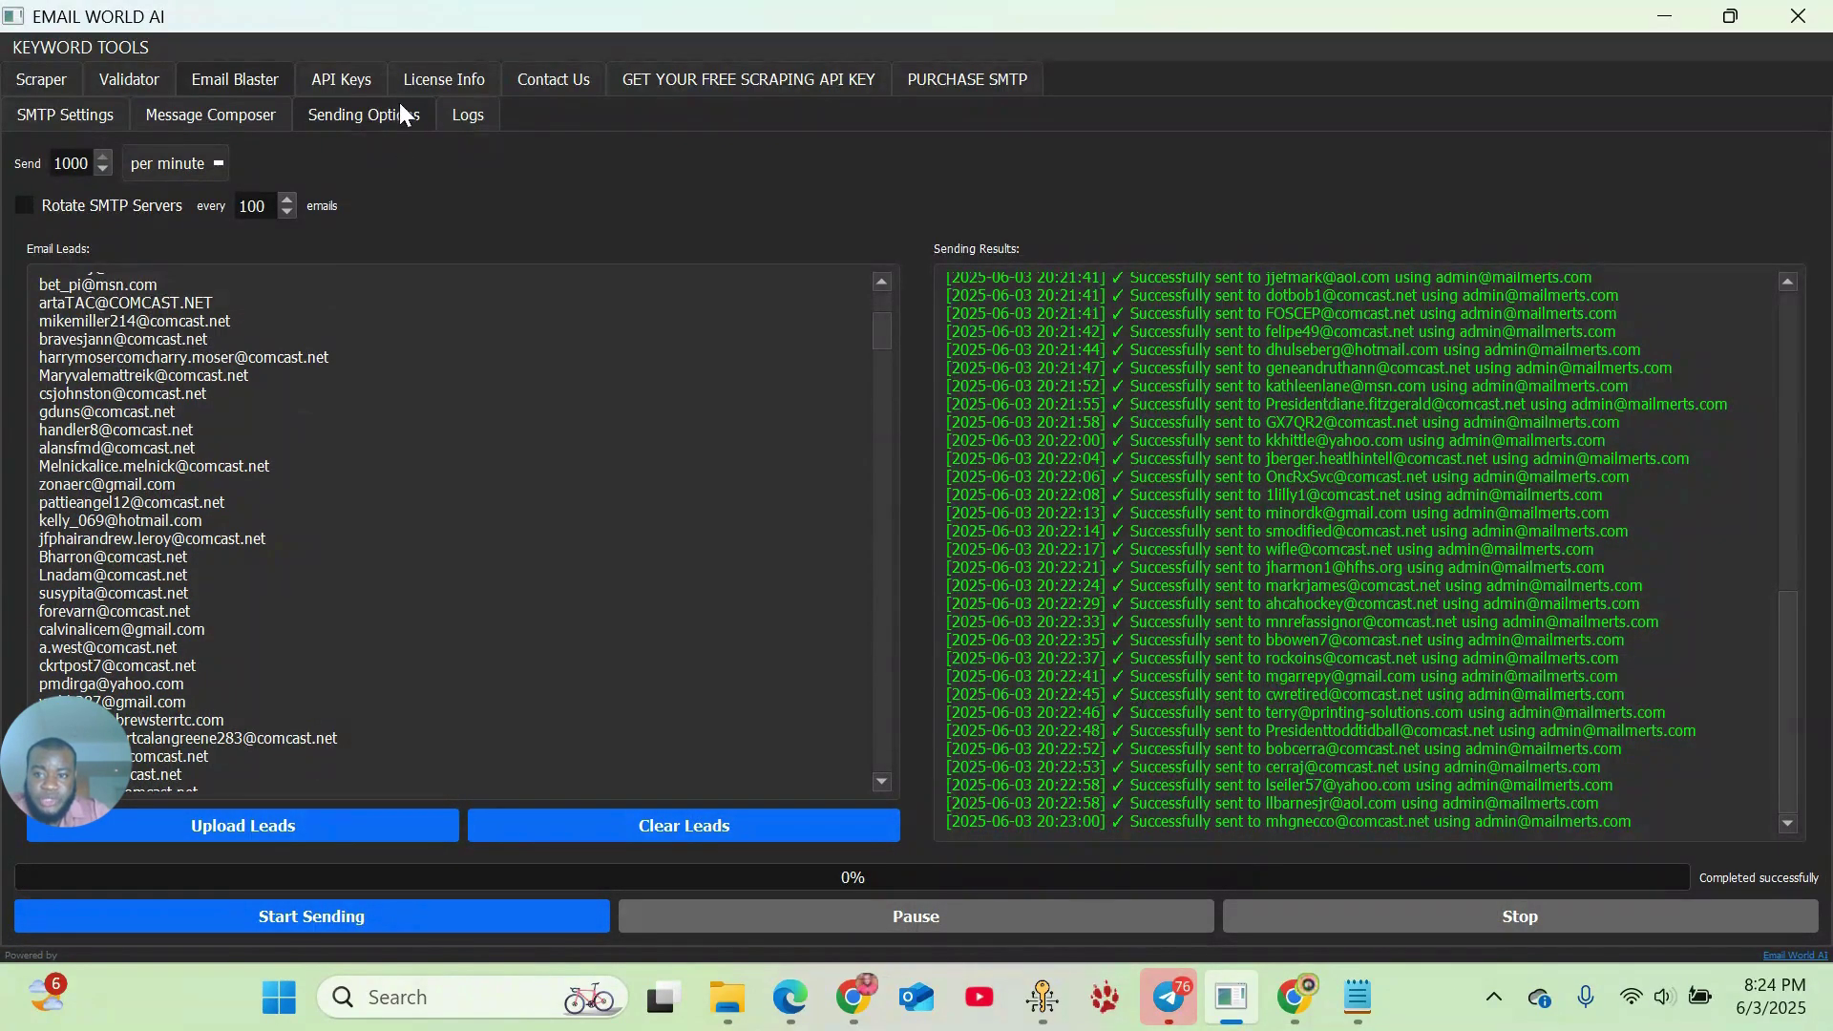
# - Examine the Email Blaster's sending logs from the latest entries back to the earlier ones and return to the end
pyautogui.click(482, 113)
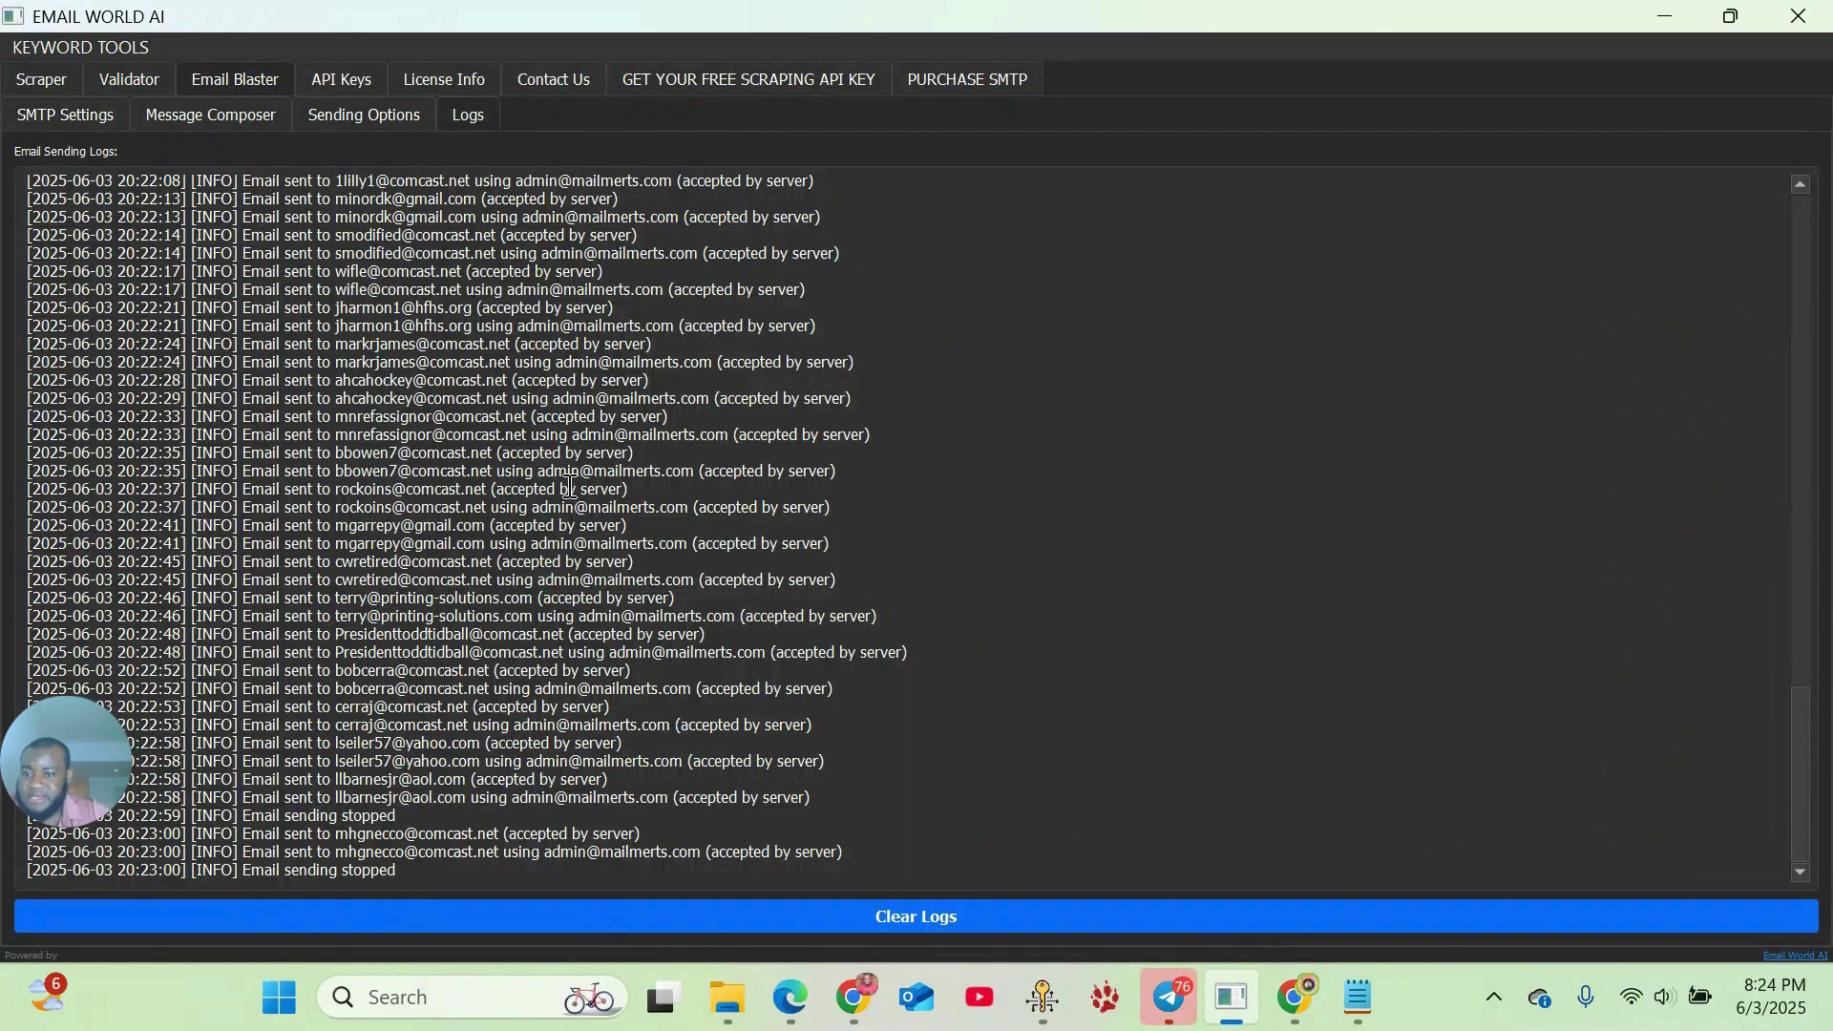
pyautogui.scroll(1, 572, 489)
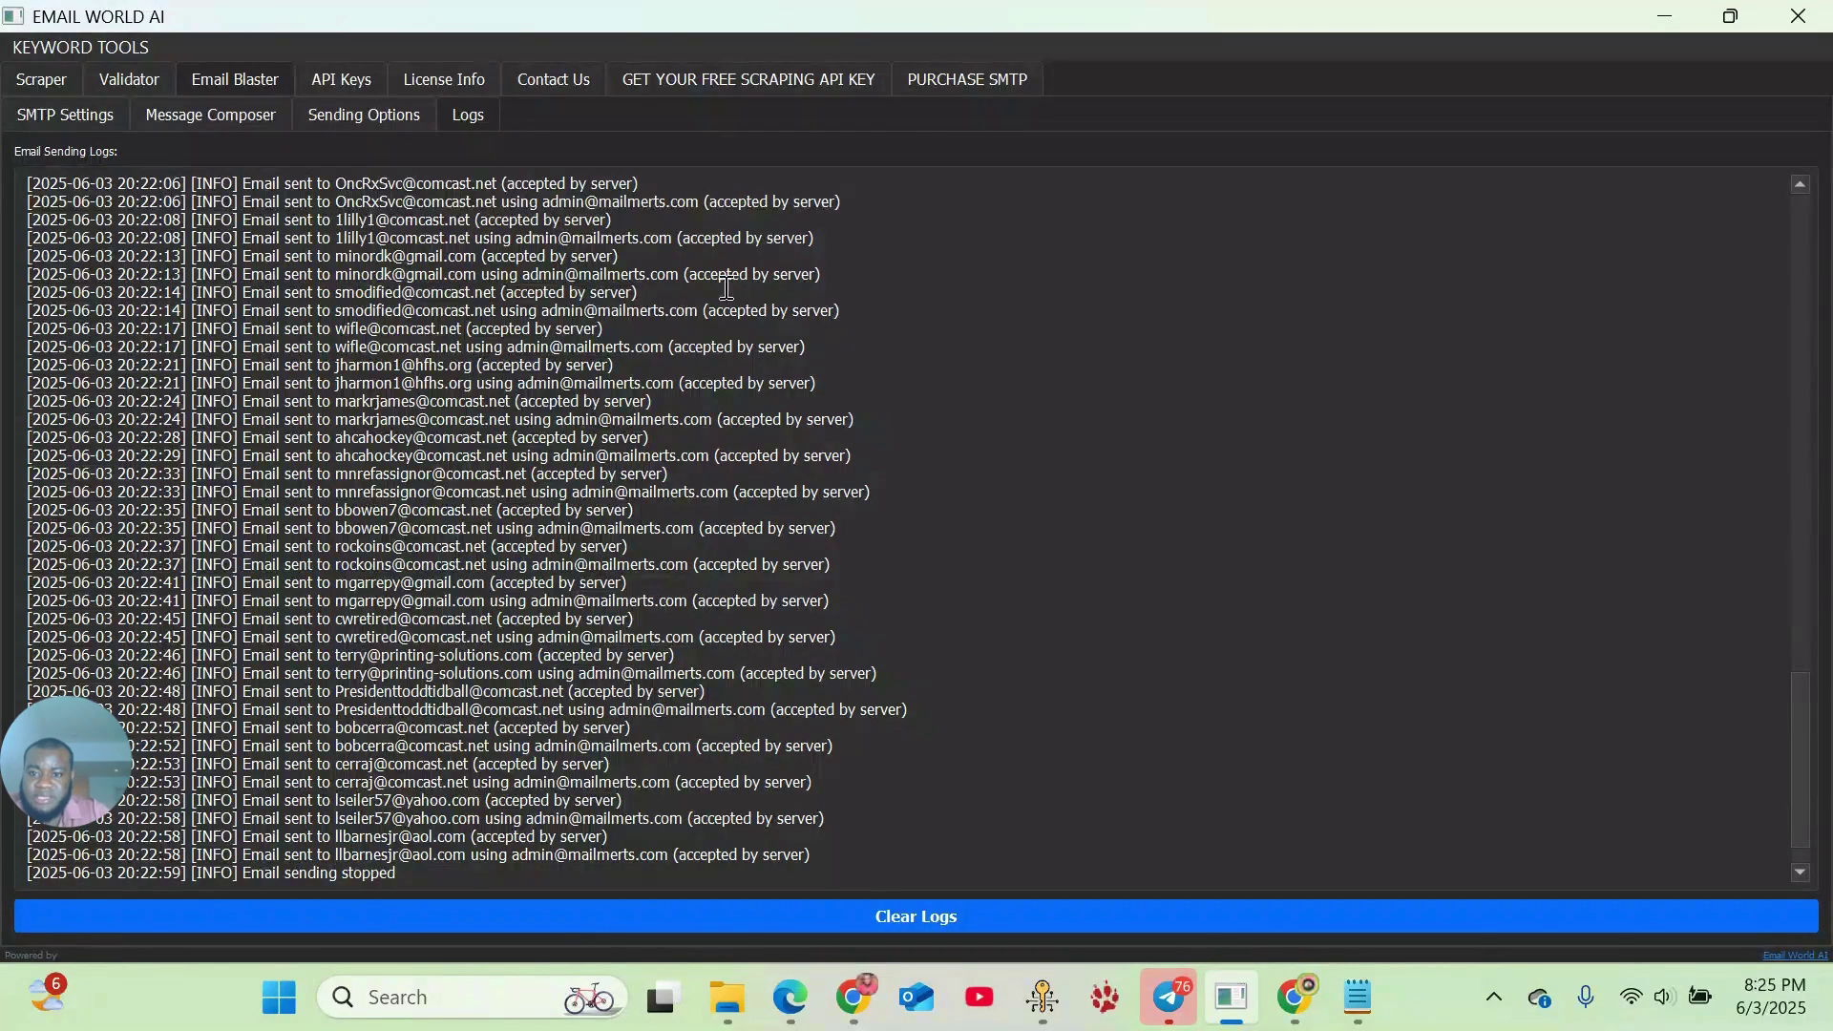
pyautogui.scroll(12, 498, 317)
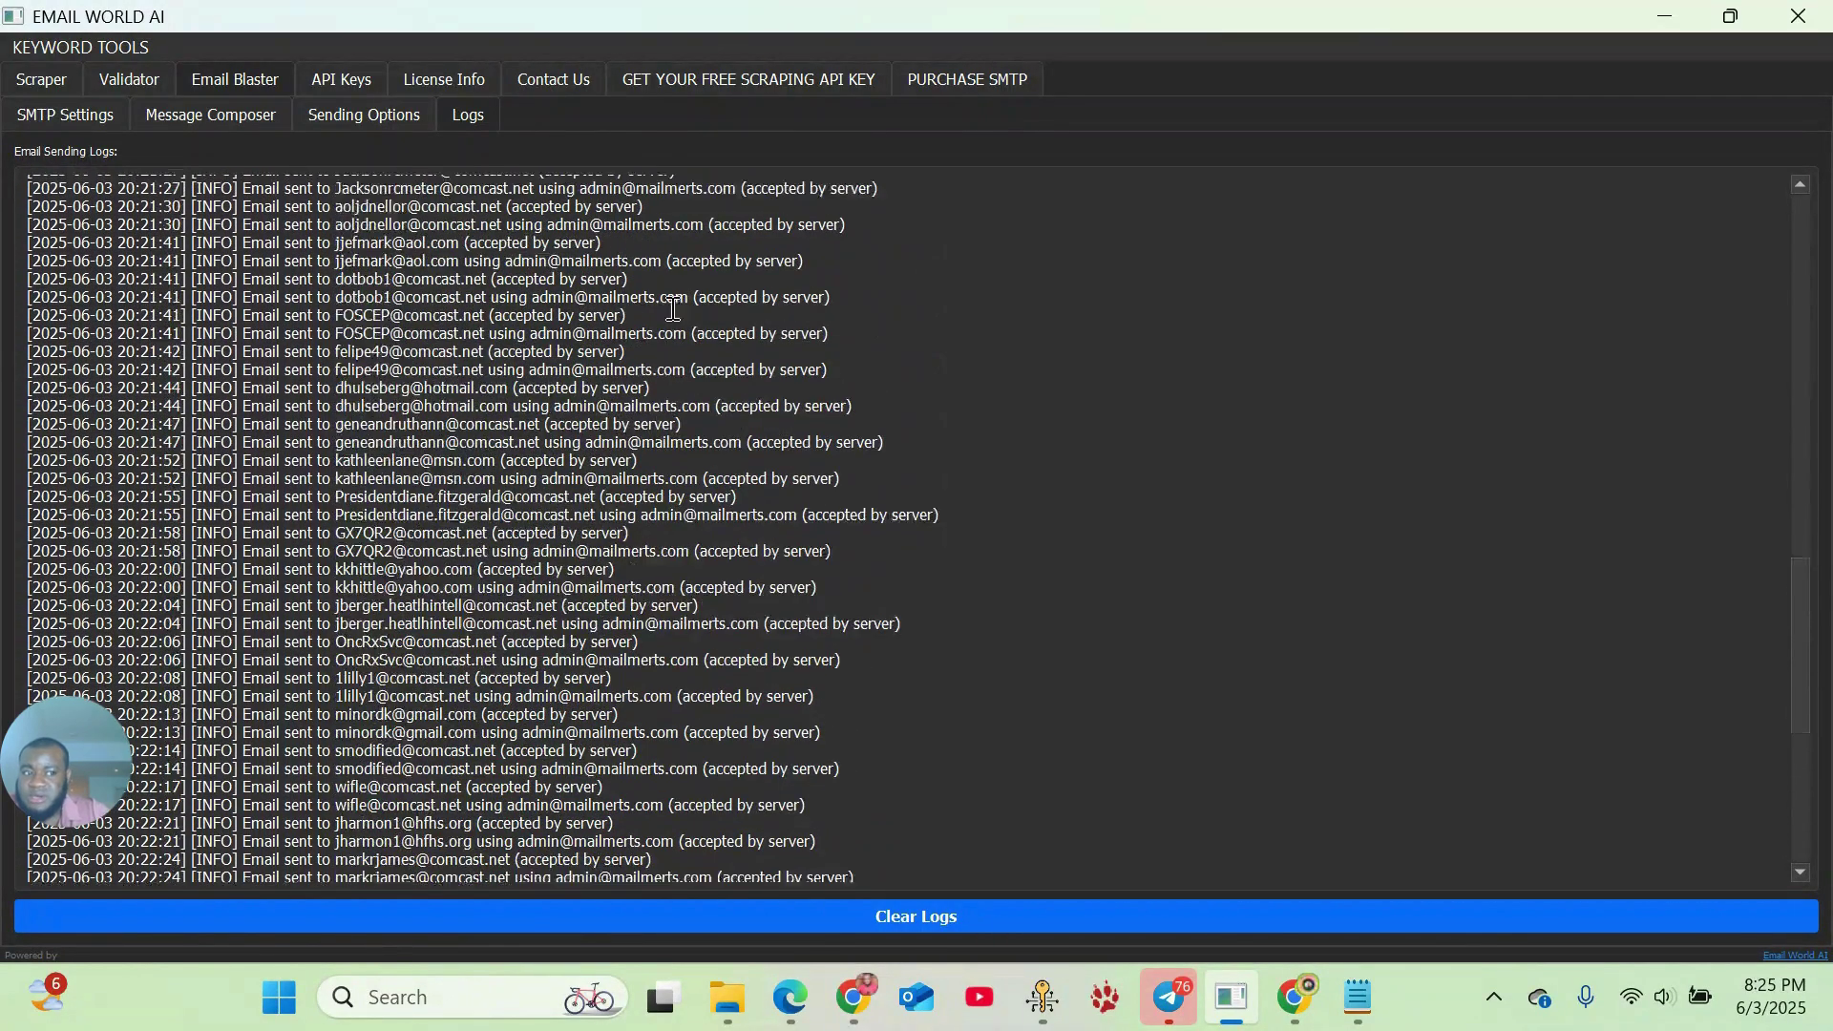
pyautogui.scroll(-10, 667, 301)
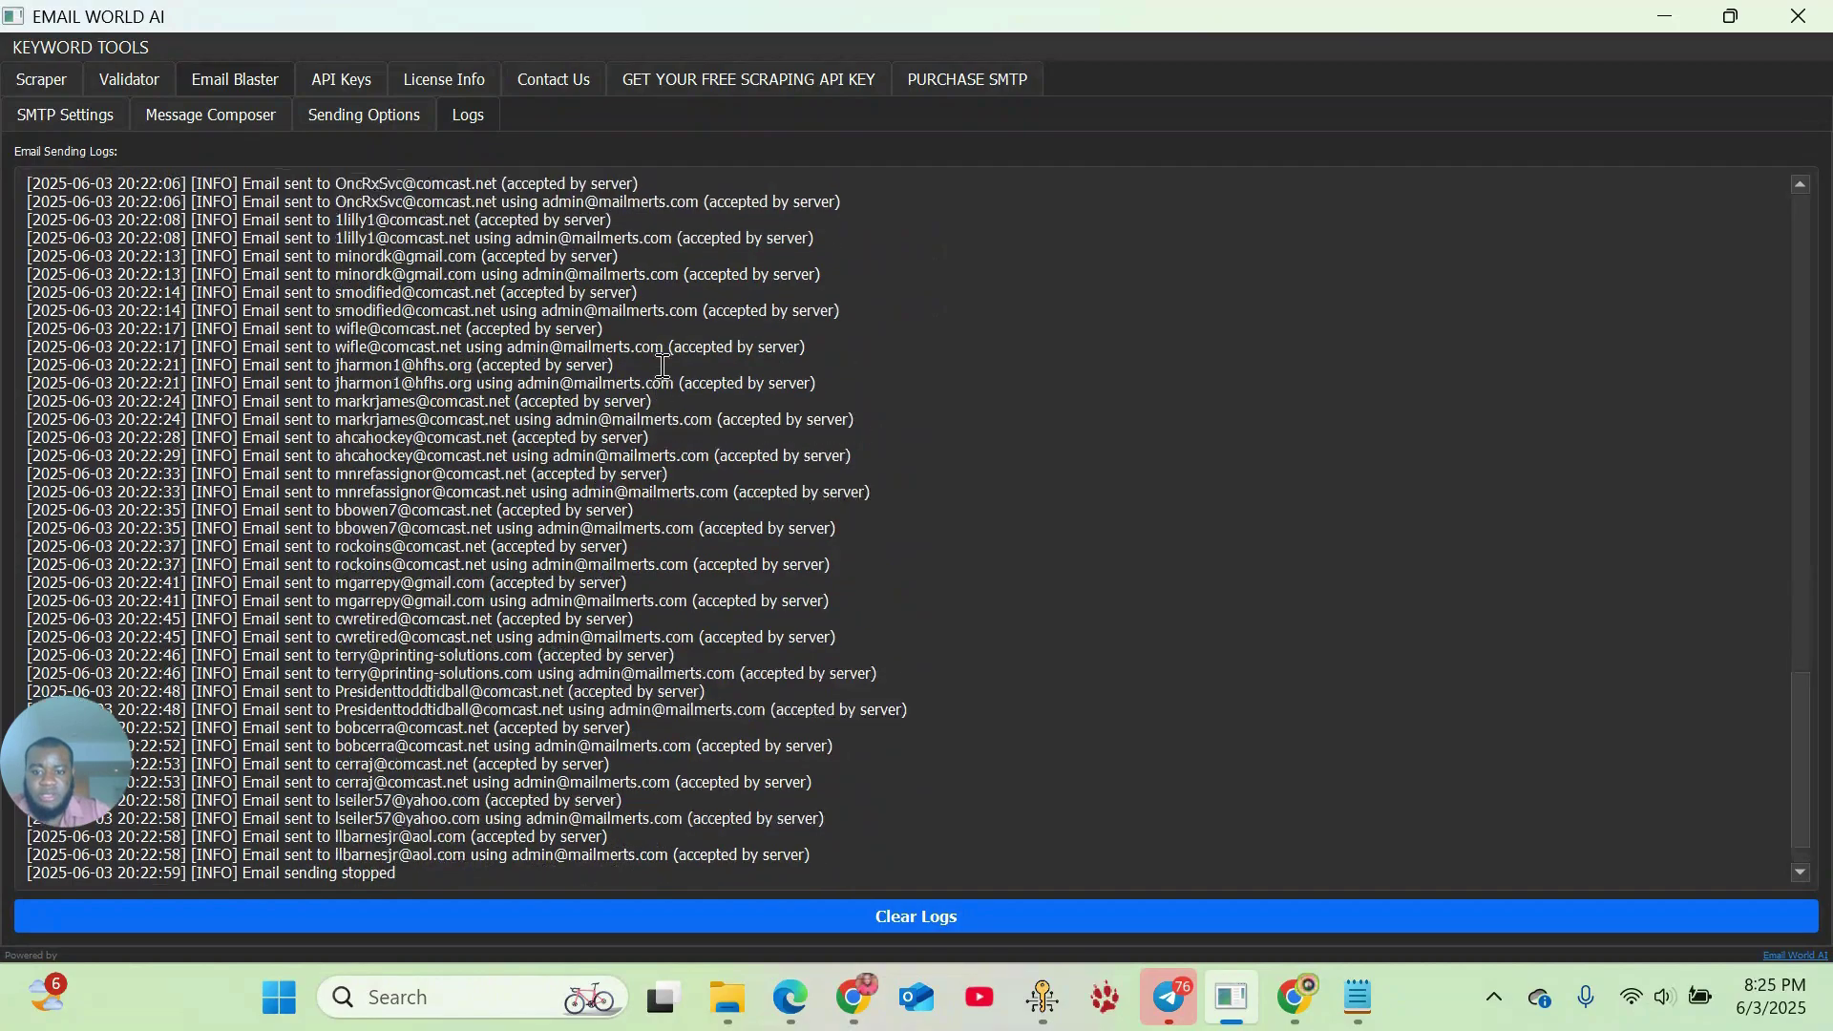
pyautogui.scroll(8, 664, 354)
pyautogui.scroll(18, 667, 348)
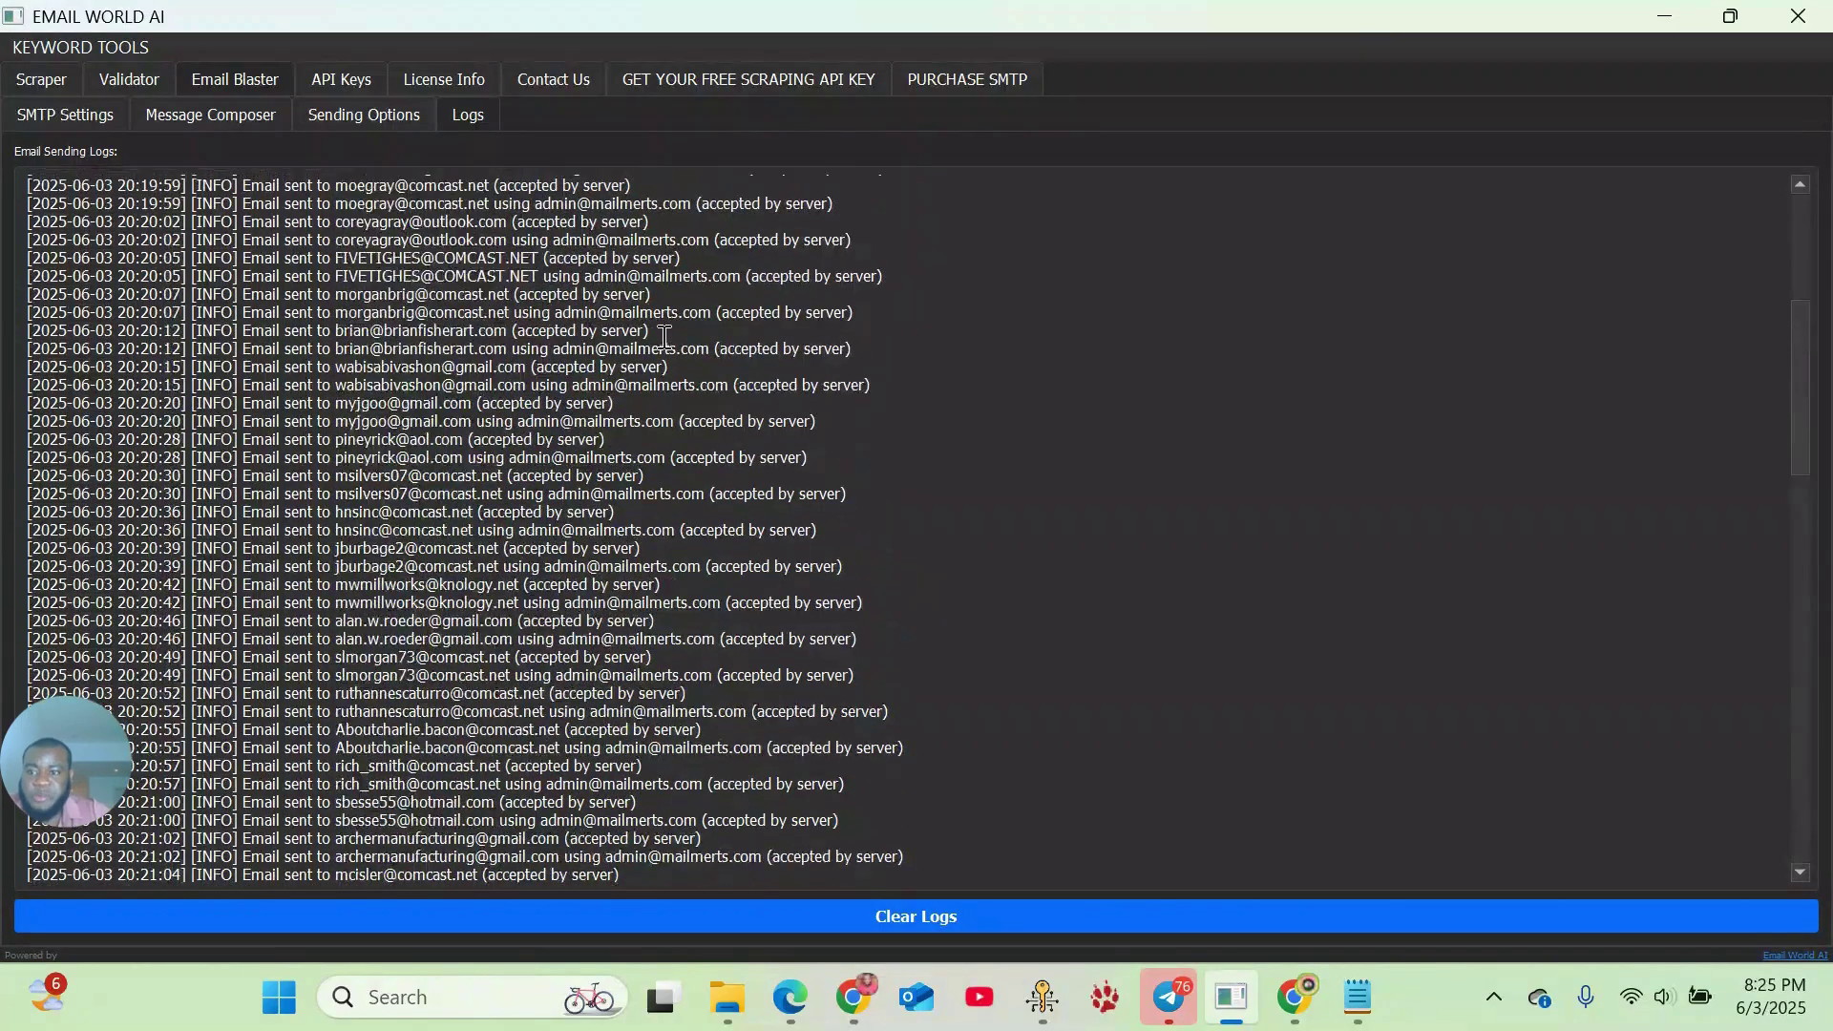
pyautogui.scroll(5, 671, 336)
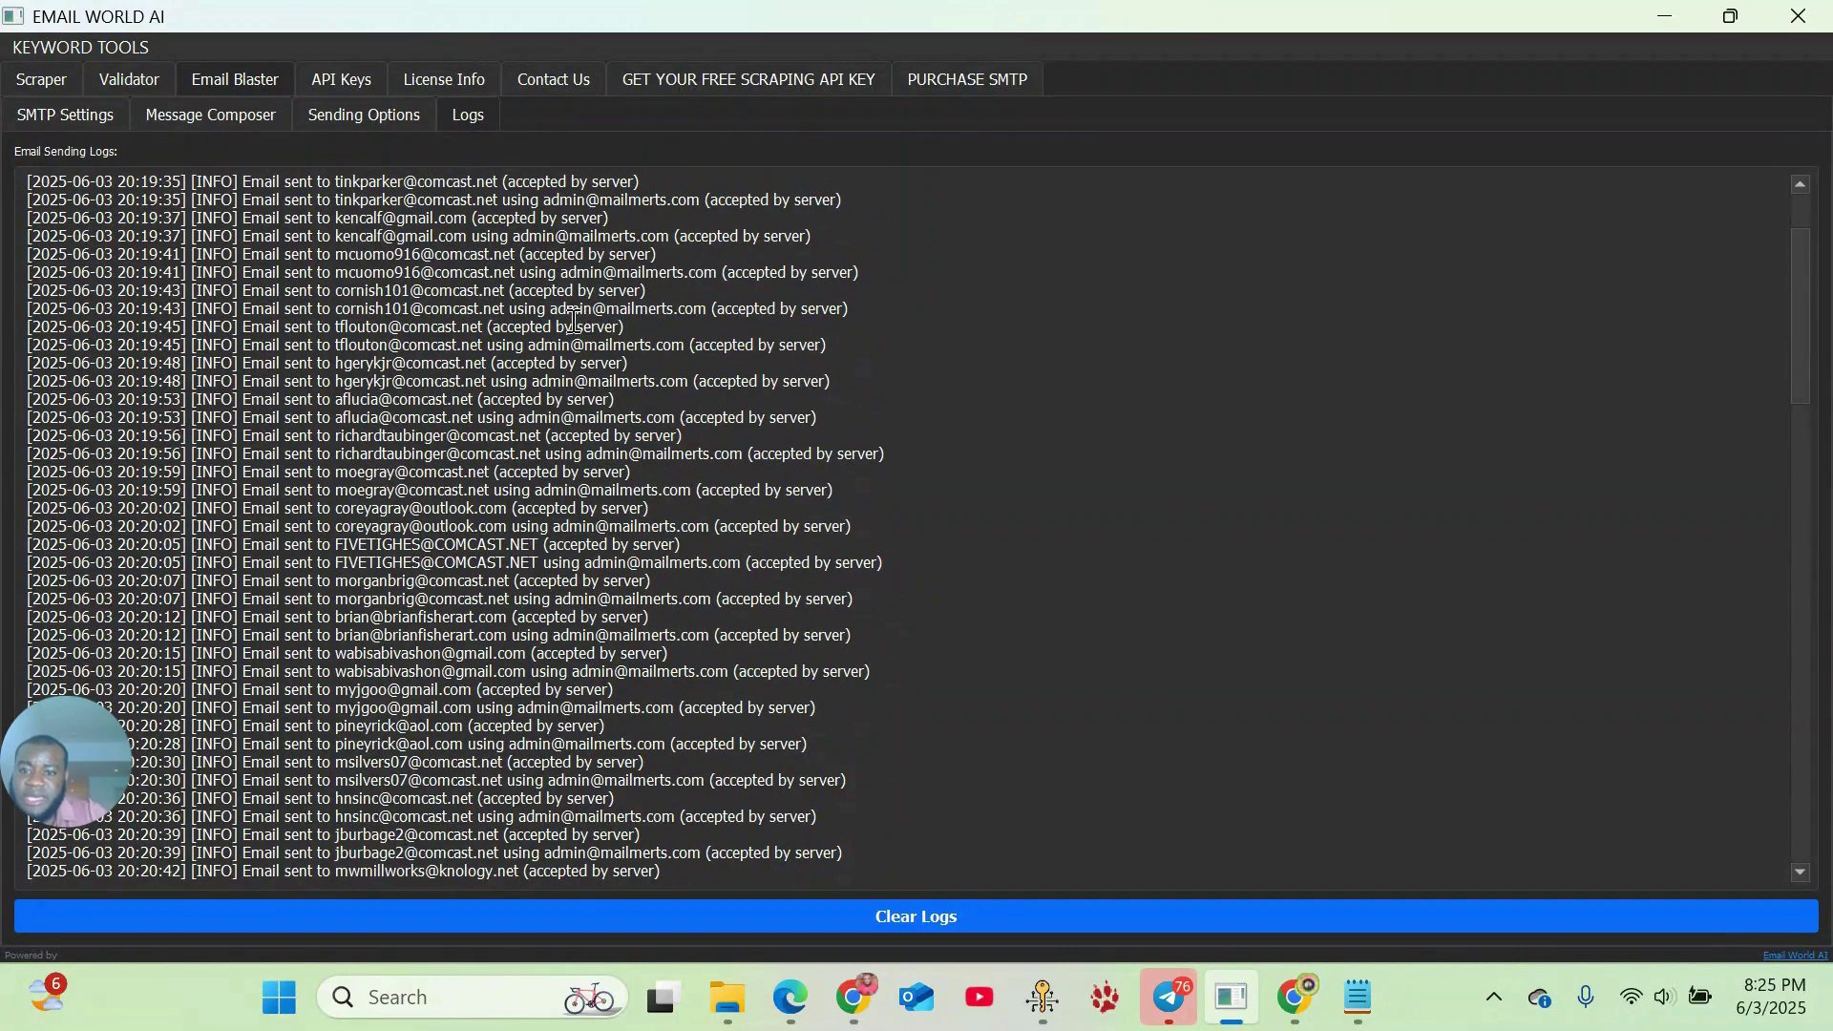
pyautogui.doubleClick(542, 329)
pyautogui.tripleClick(540, 329)
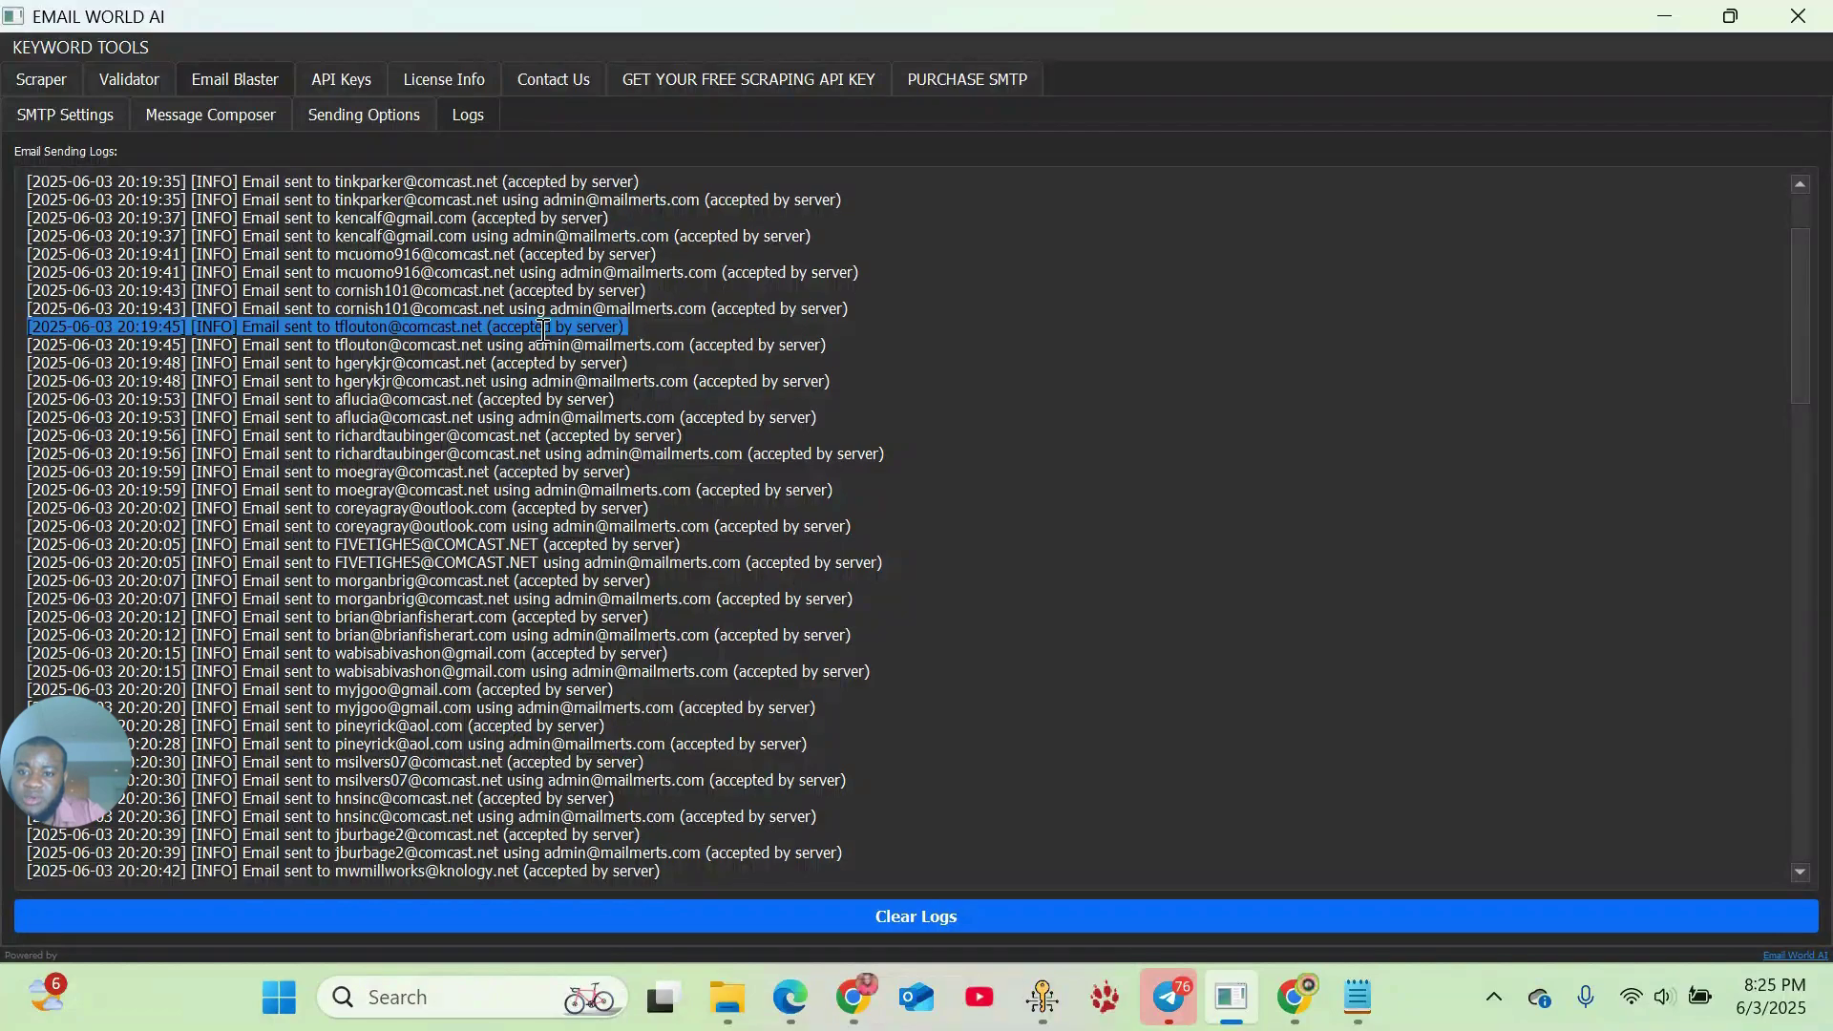
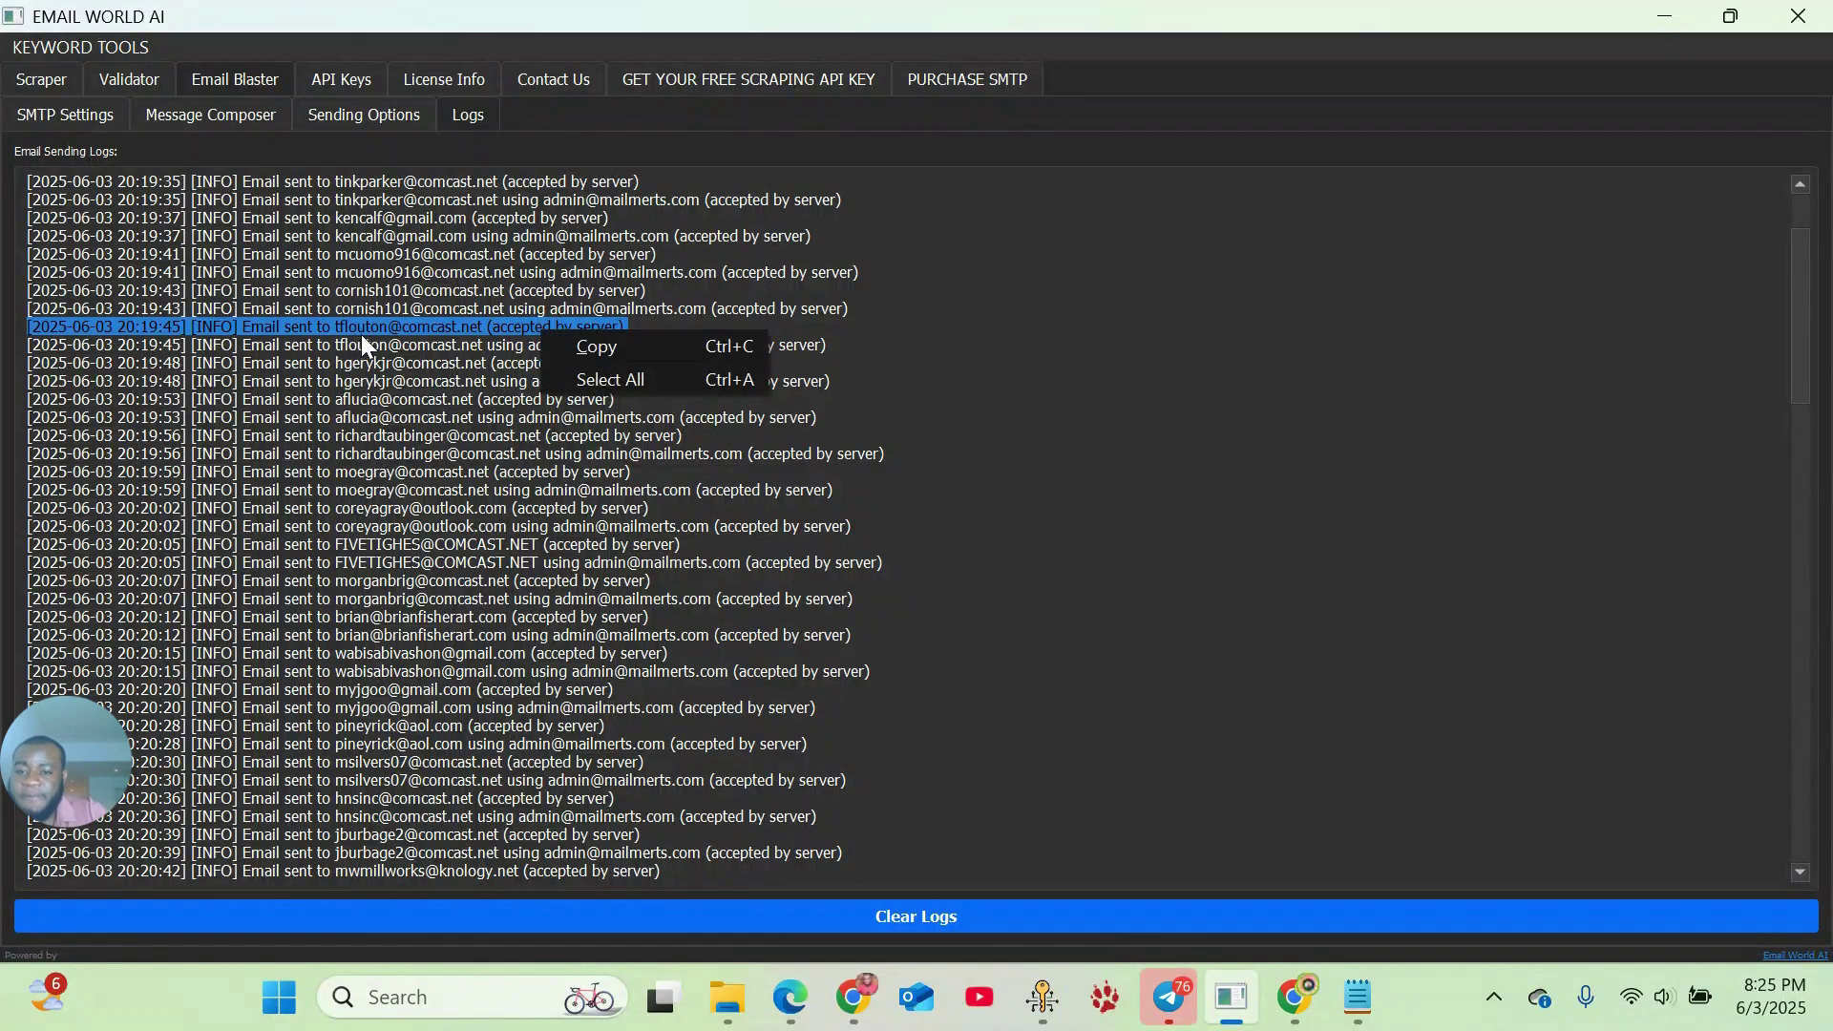
pyautogui.click(1050, 279)
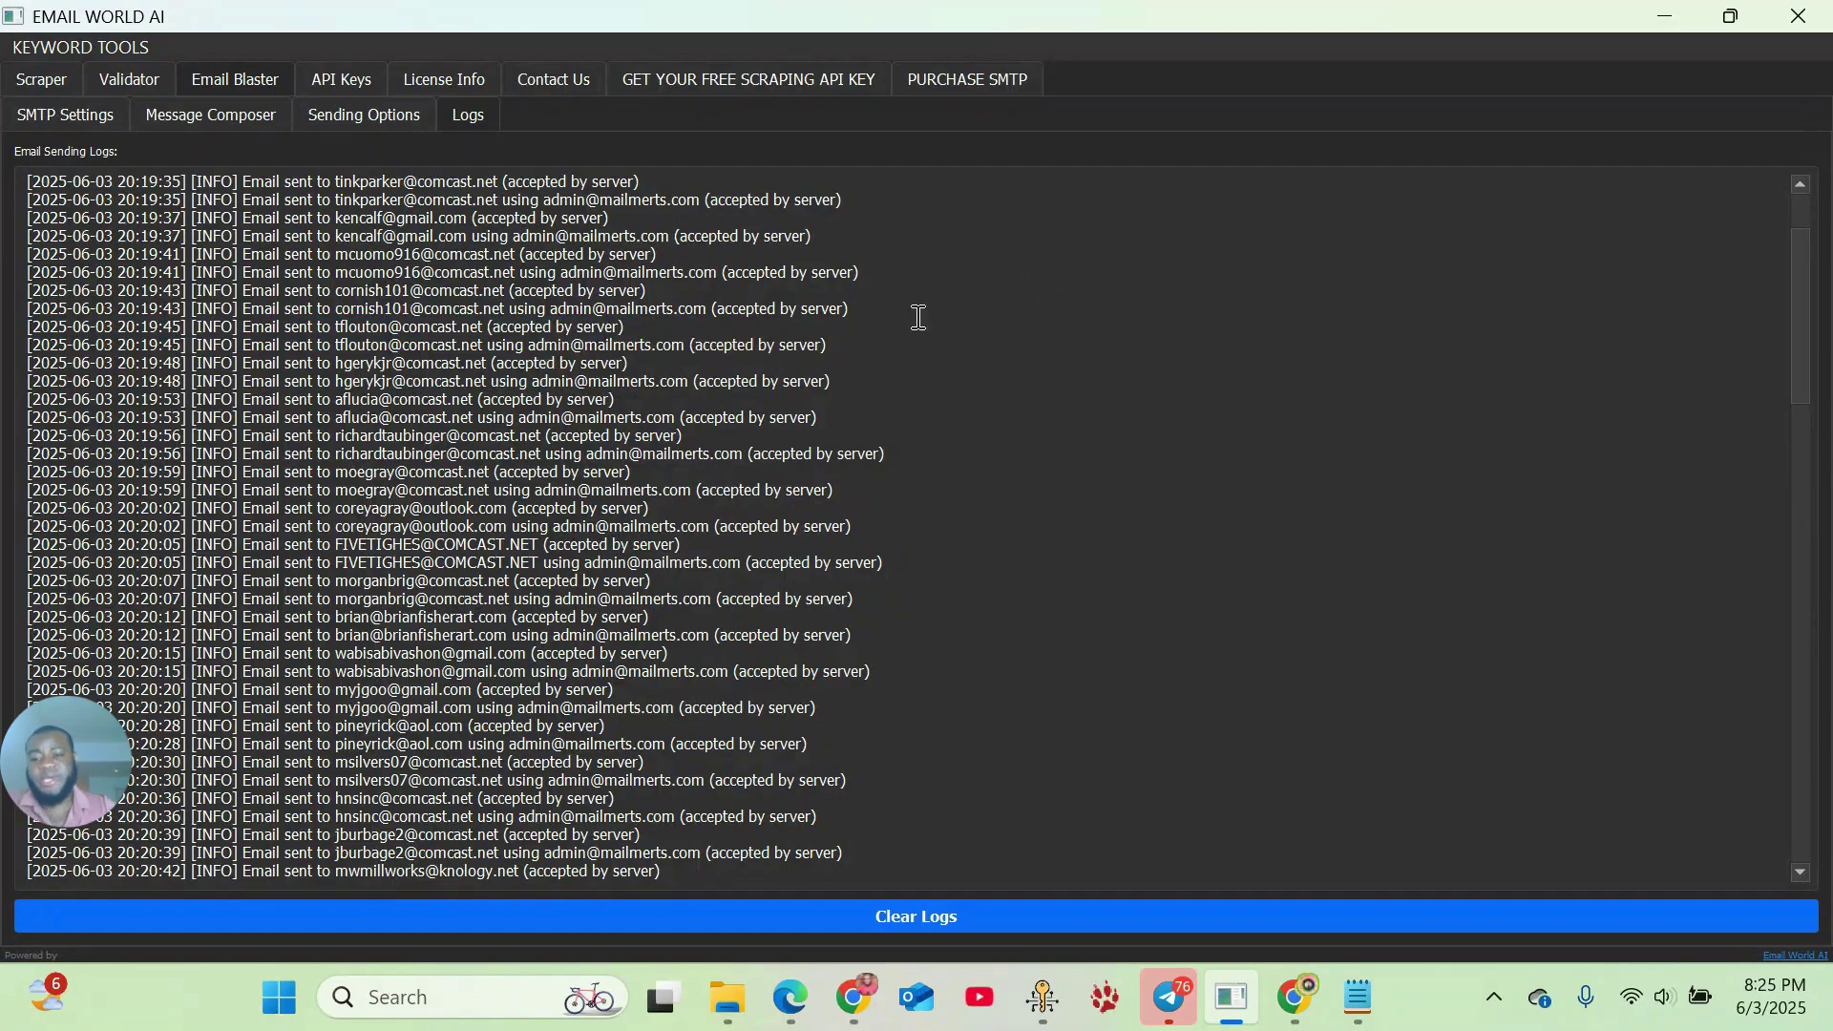
pyautogui.scroll(-1, 924, 411)
pyautogui.scroll(-20, 923, 410)
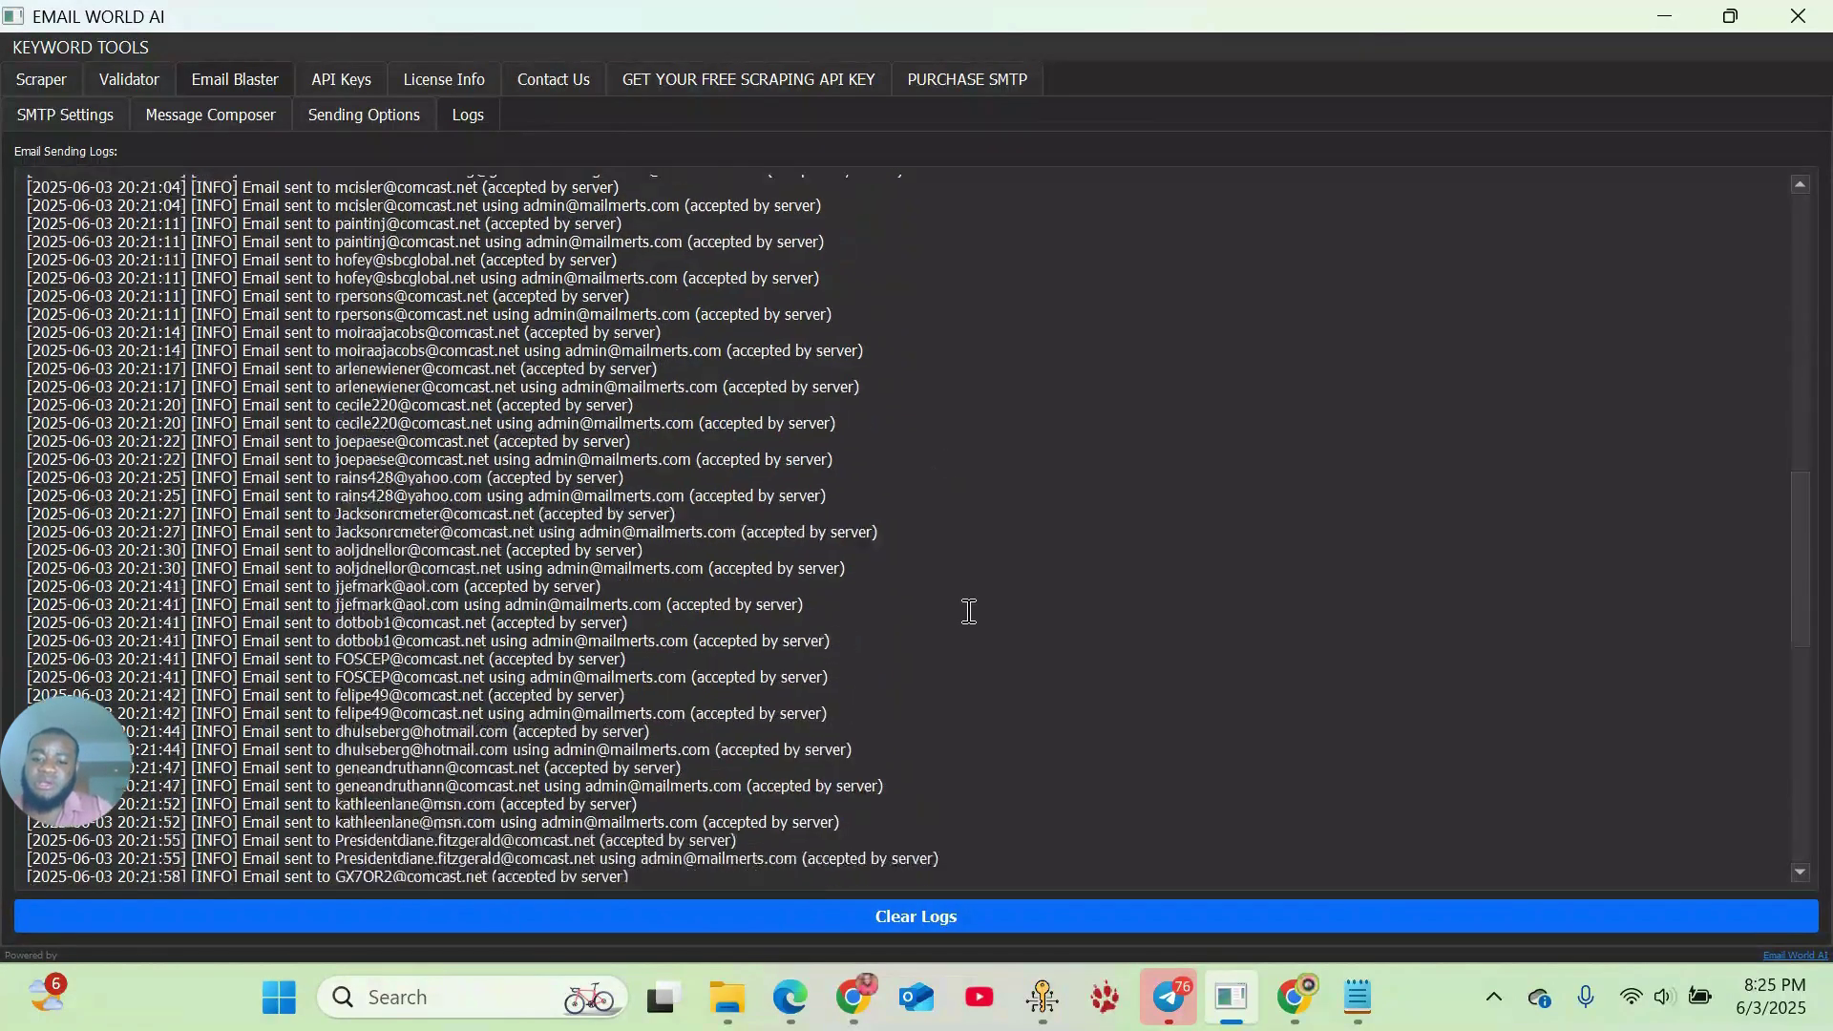
pyautogui.scroll(-7, 960, 630)
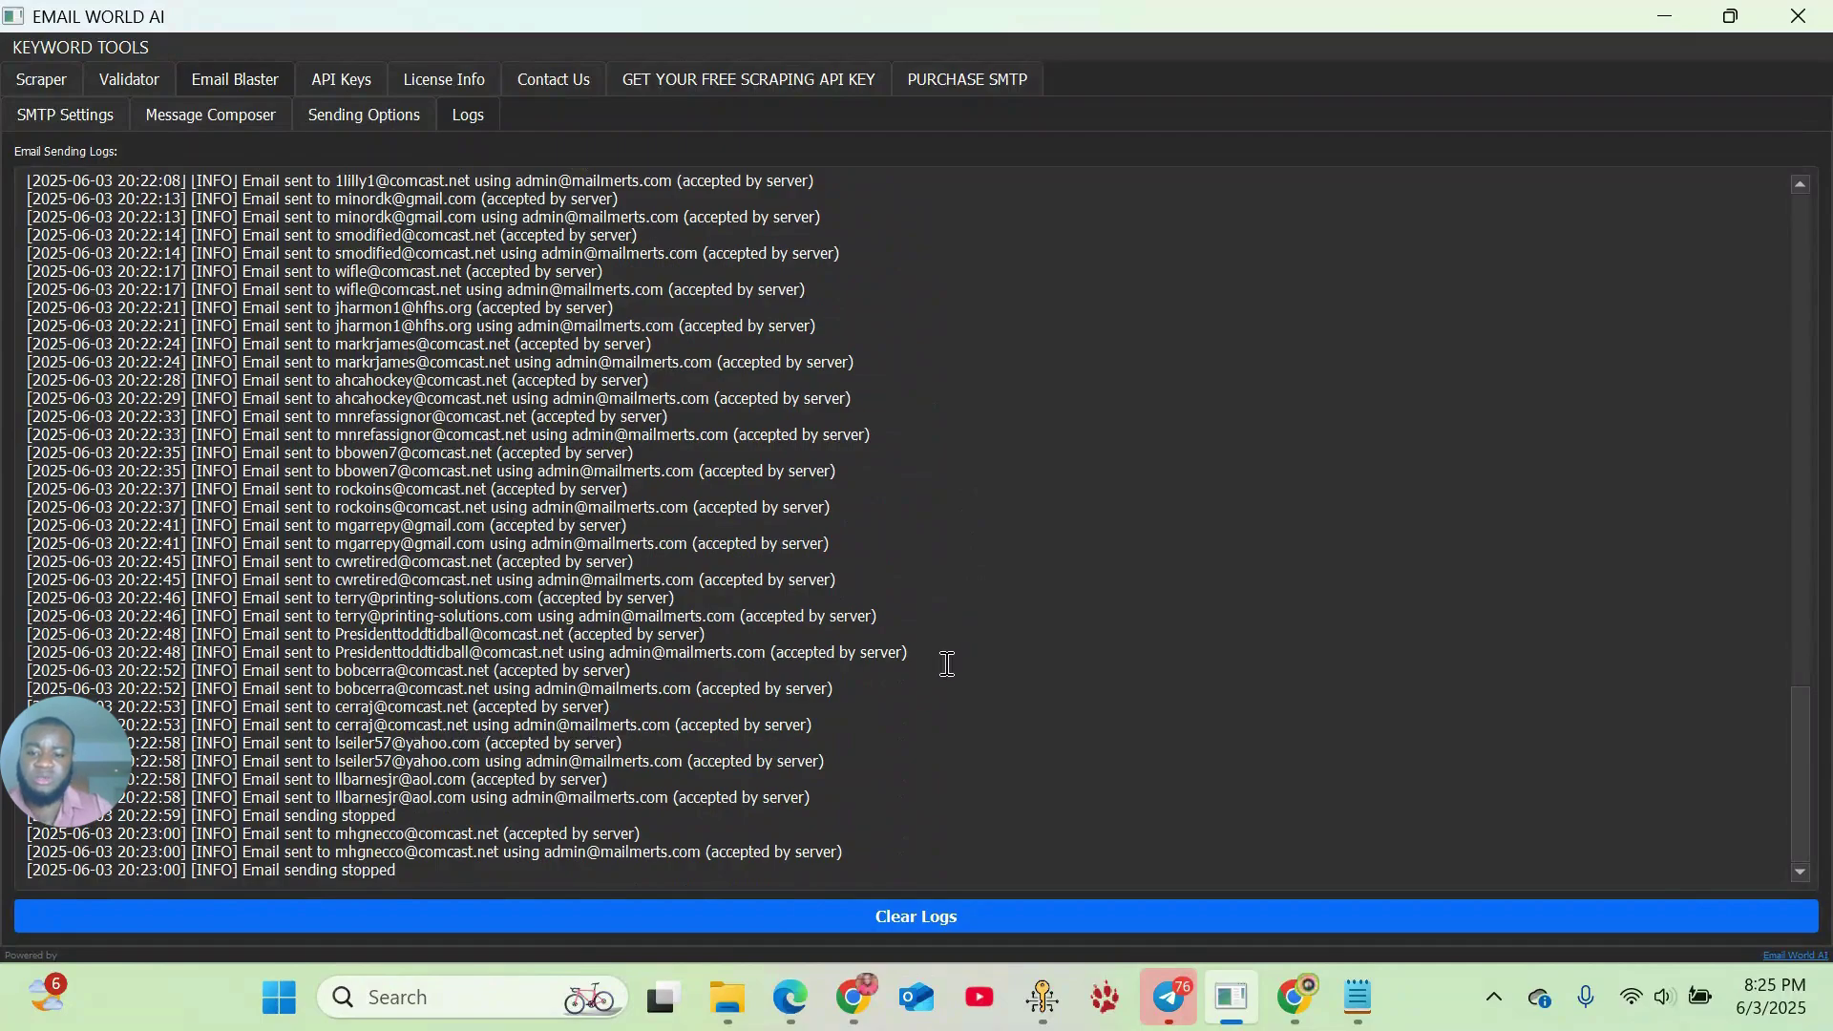
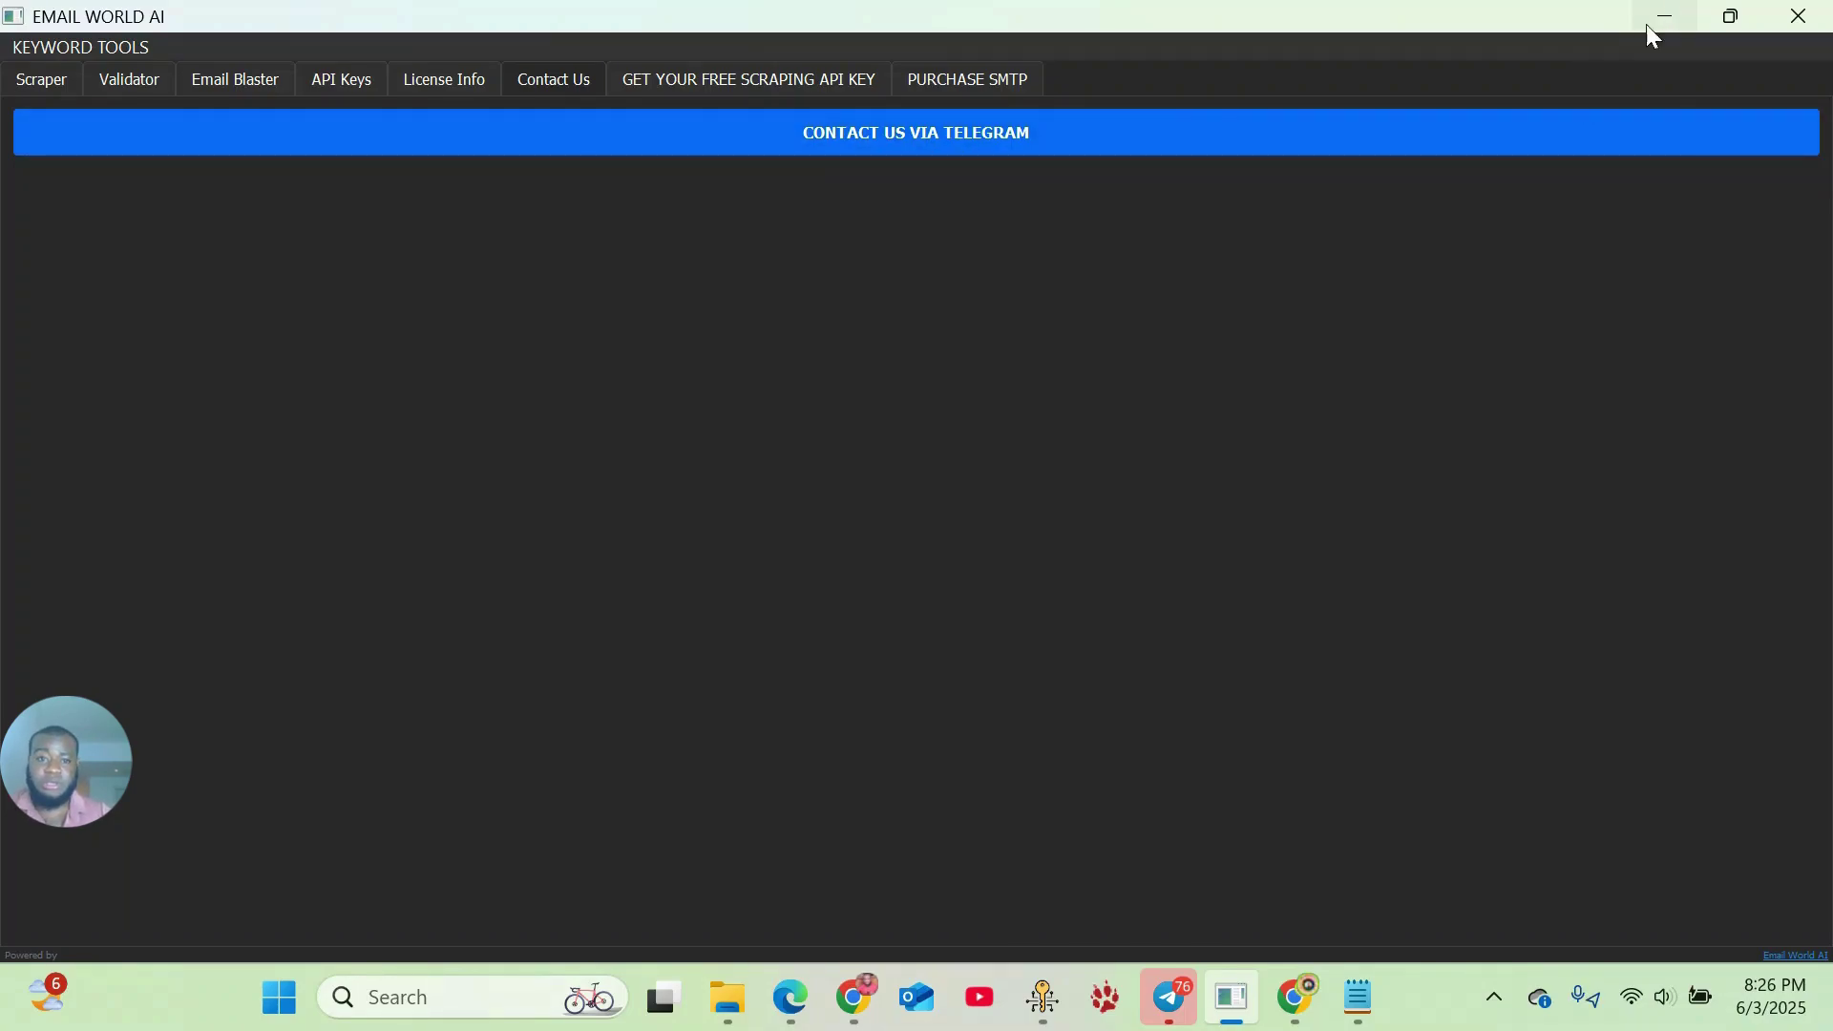
# - Follow the Telegram contact link from Email World AI and look through the Email world group's recent messages in Telegram
pyautogui.click(1003, 147)
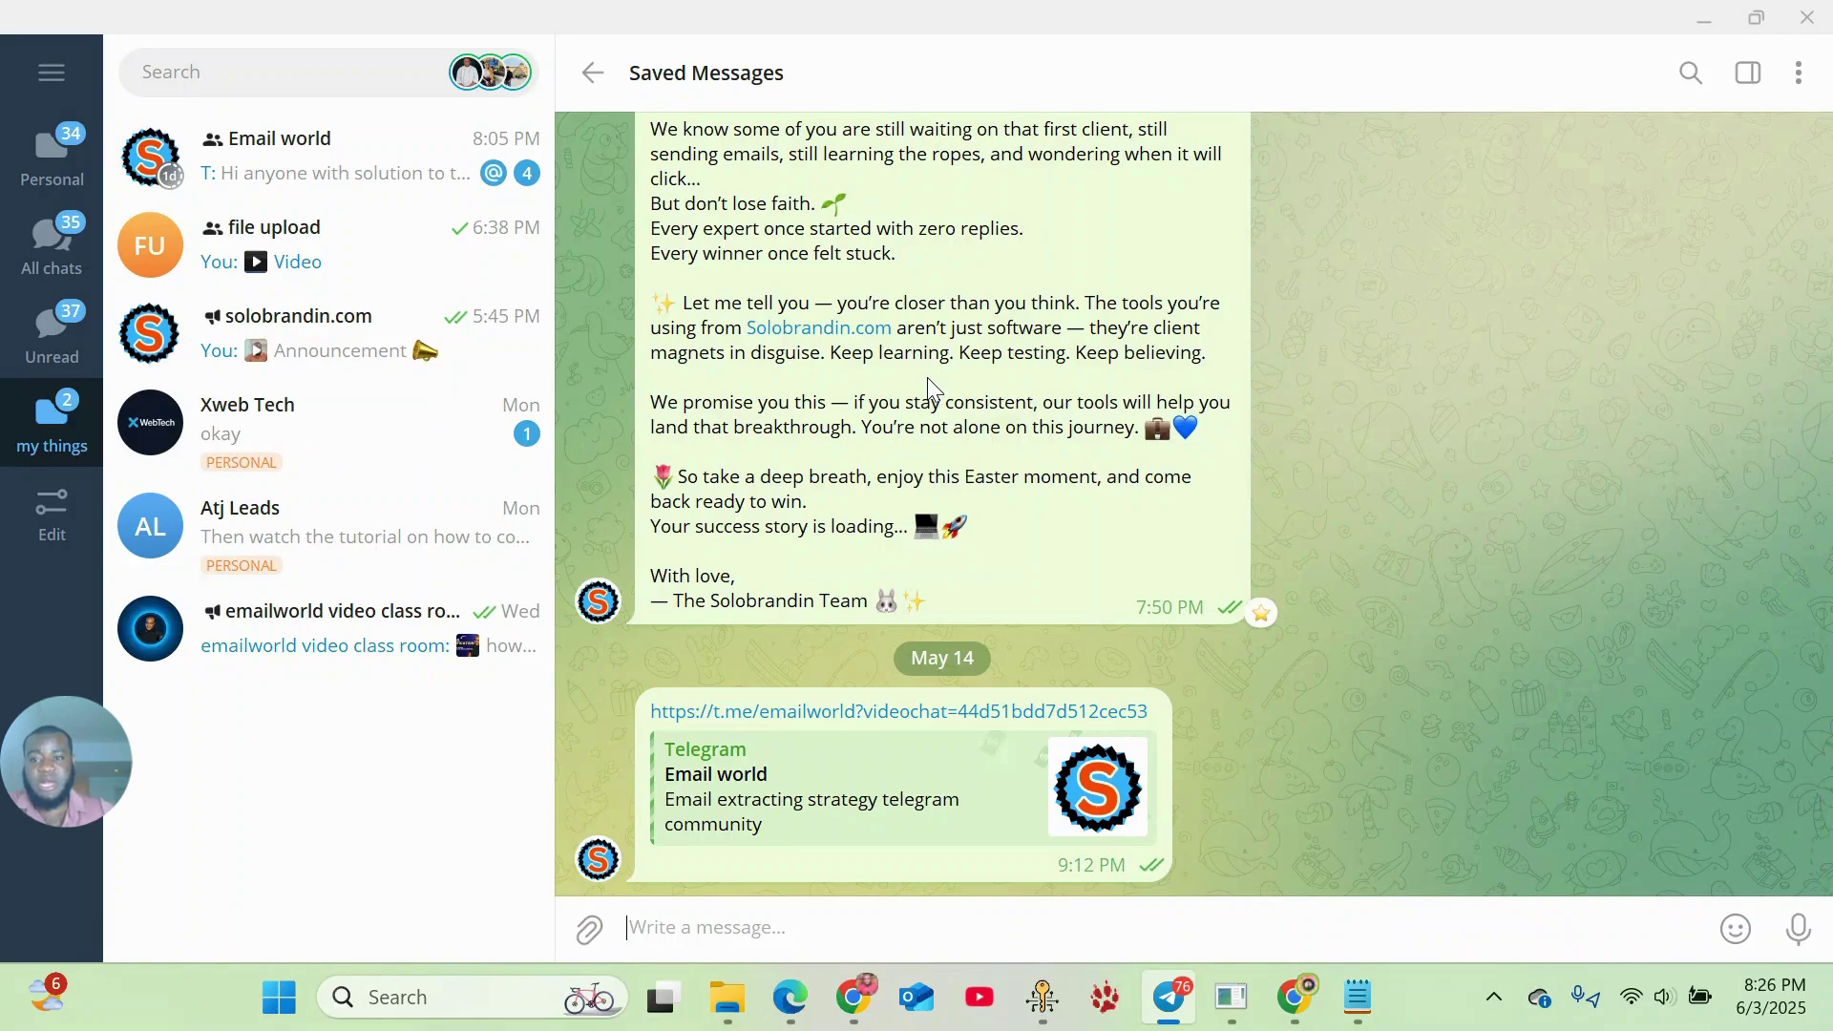
pyautogui.click(315, 191)
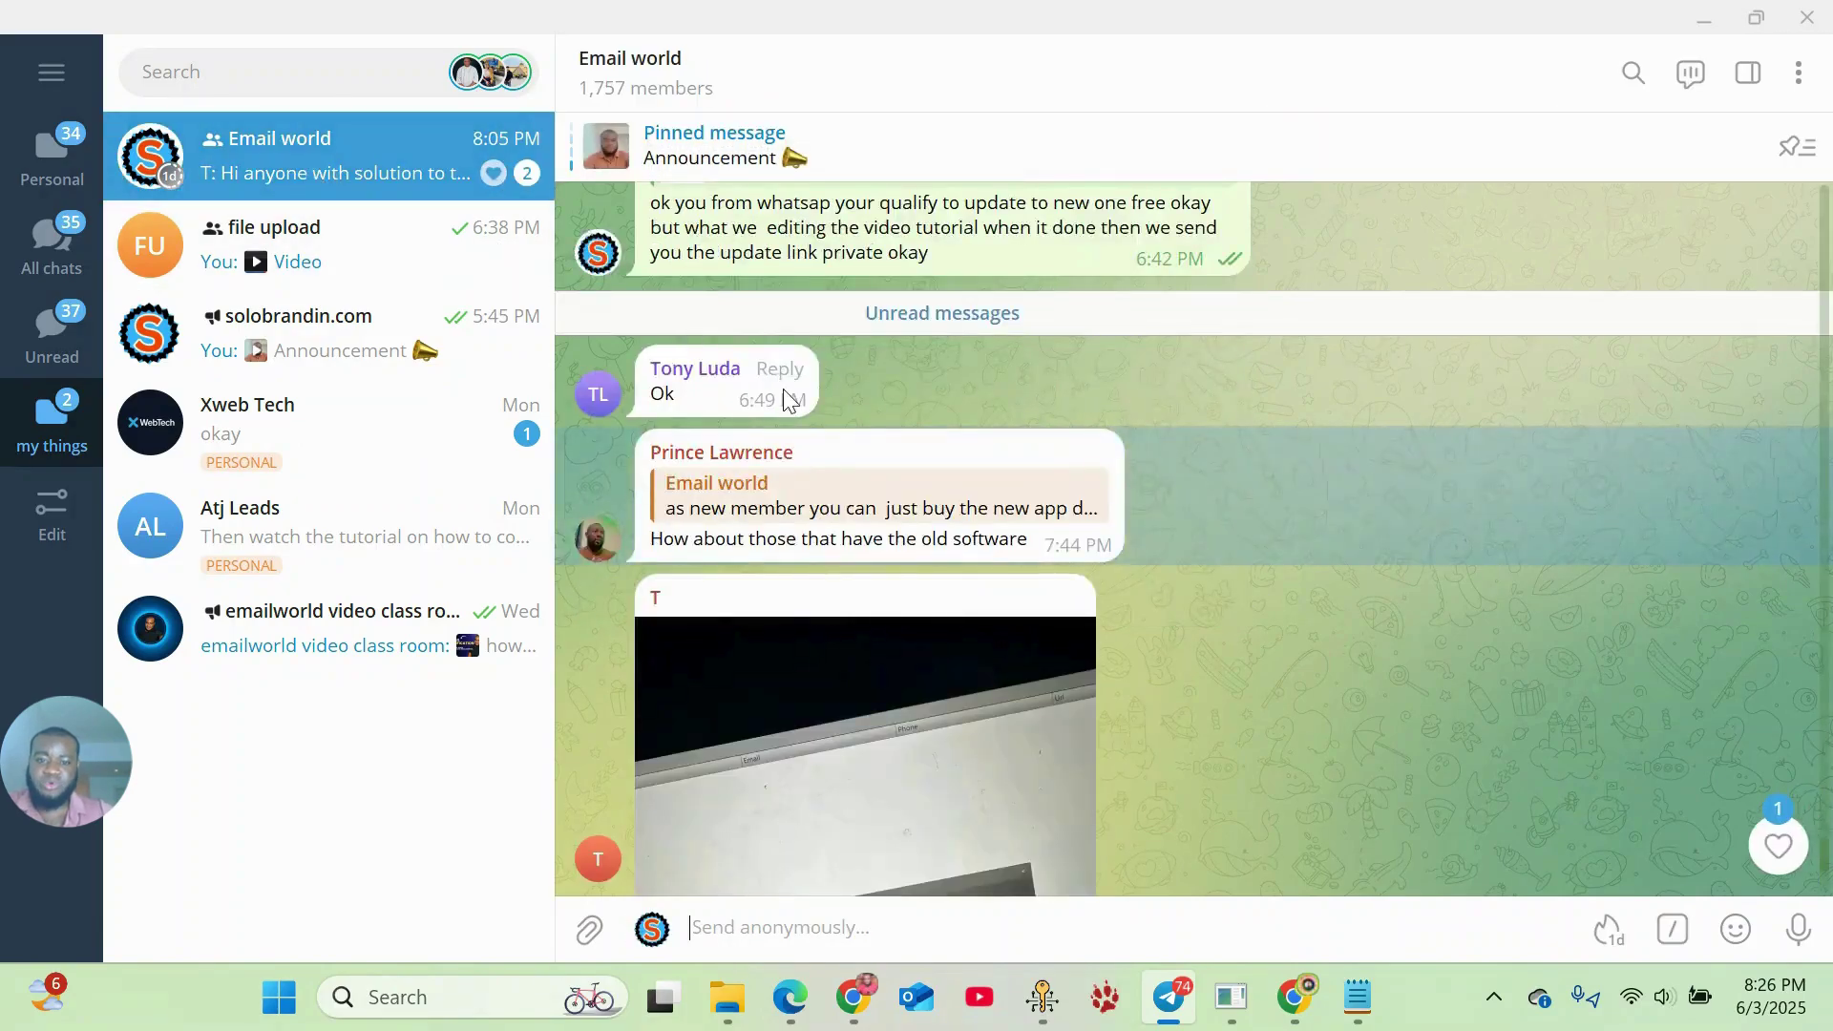
pyautogui.scroll(-4, 1079, 619)
pyautogui.scroll(15, 1103, 624)
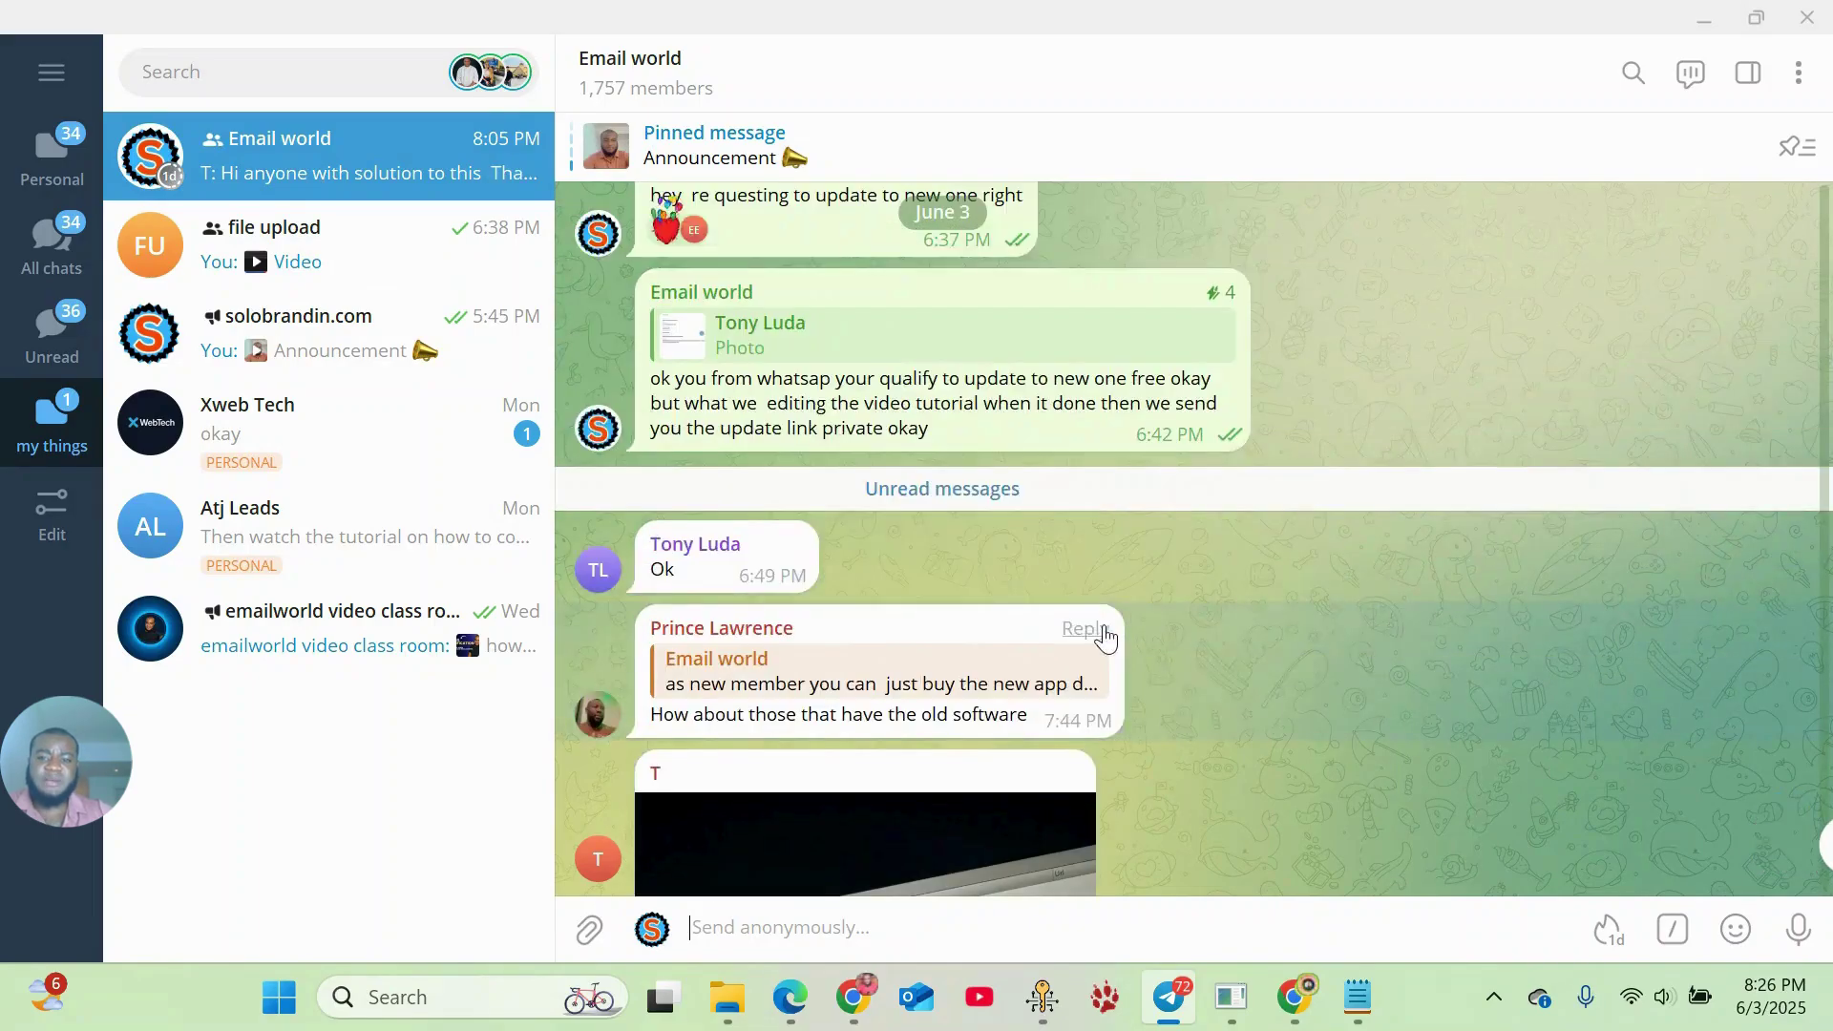
pyautogui.scroll(5, 1104, 624)
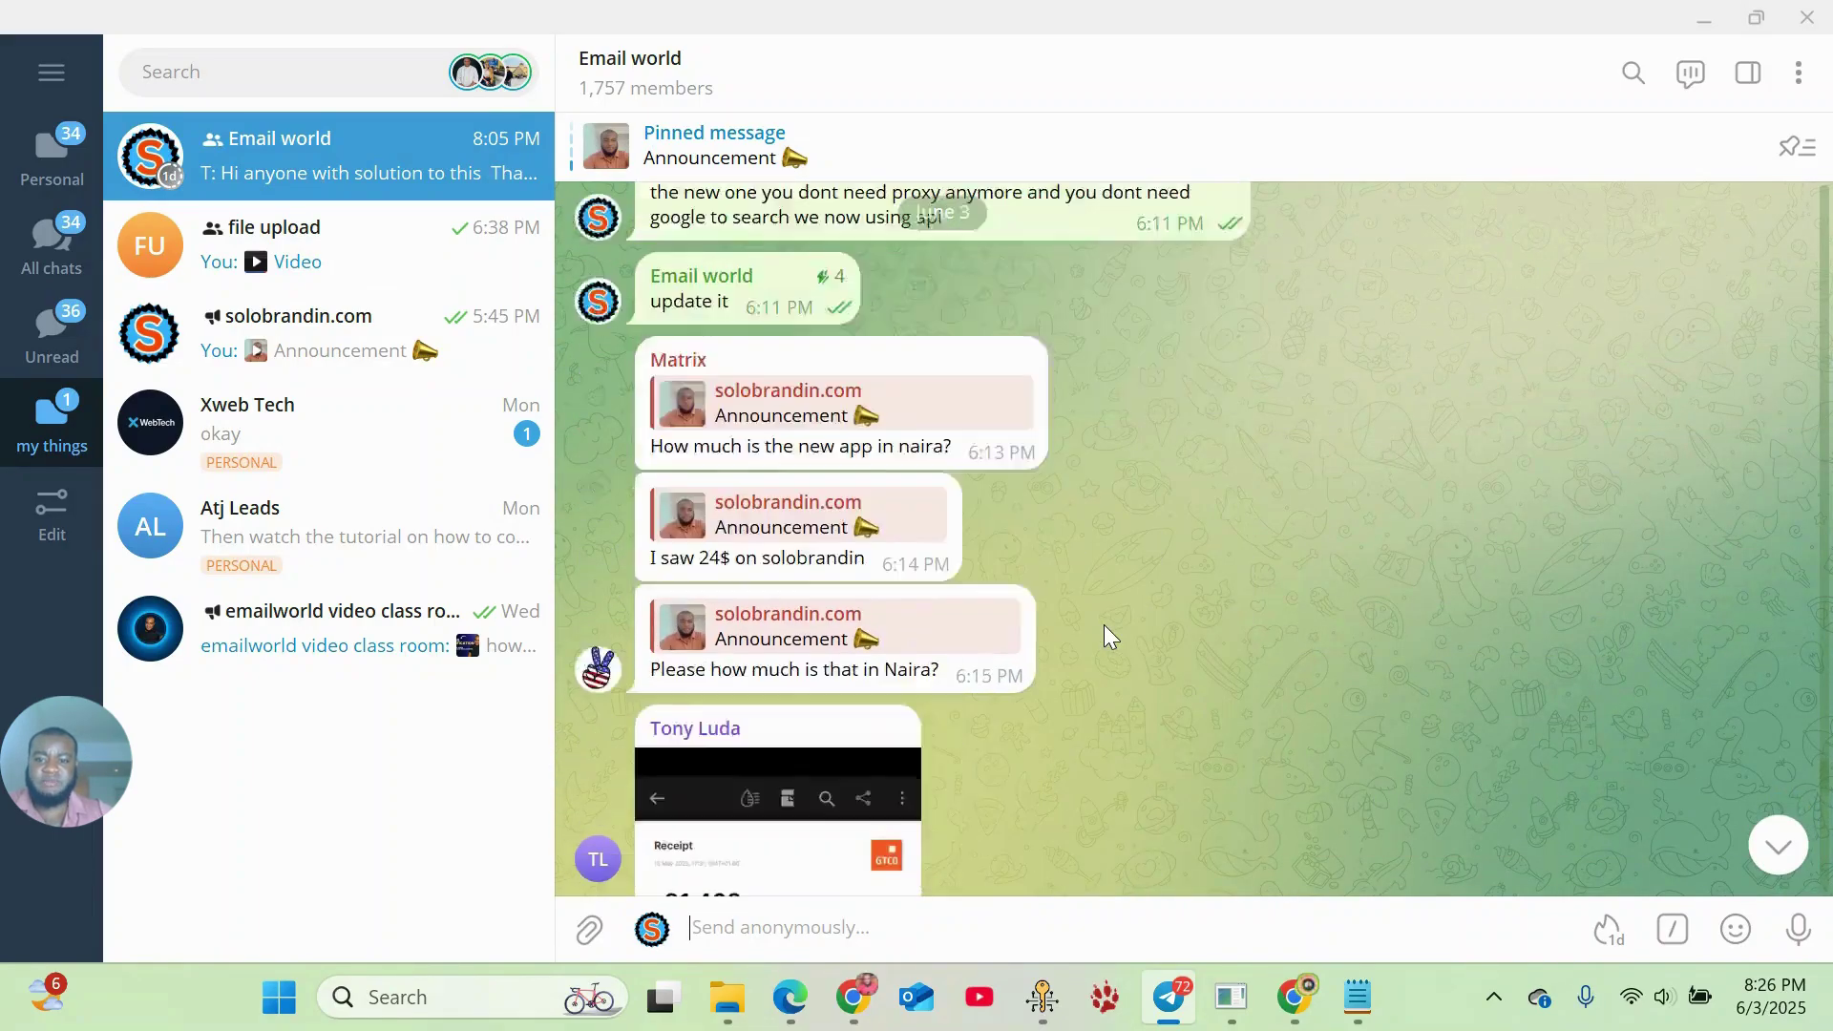
pyautogui.scroll(-4, 1103, 624)
pyautogui.scroll(5, 1088, 587)
pyautogui.scroll(10, 1084, 577)
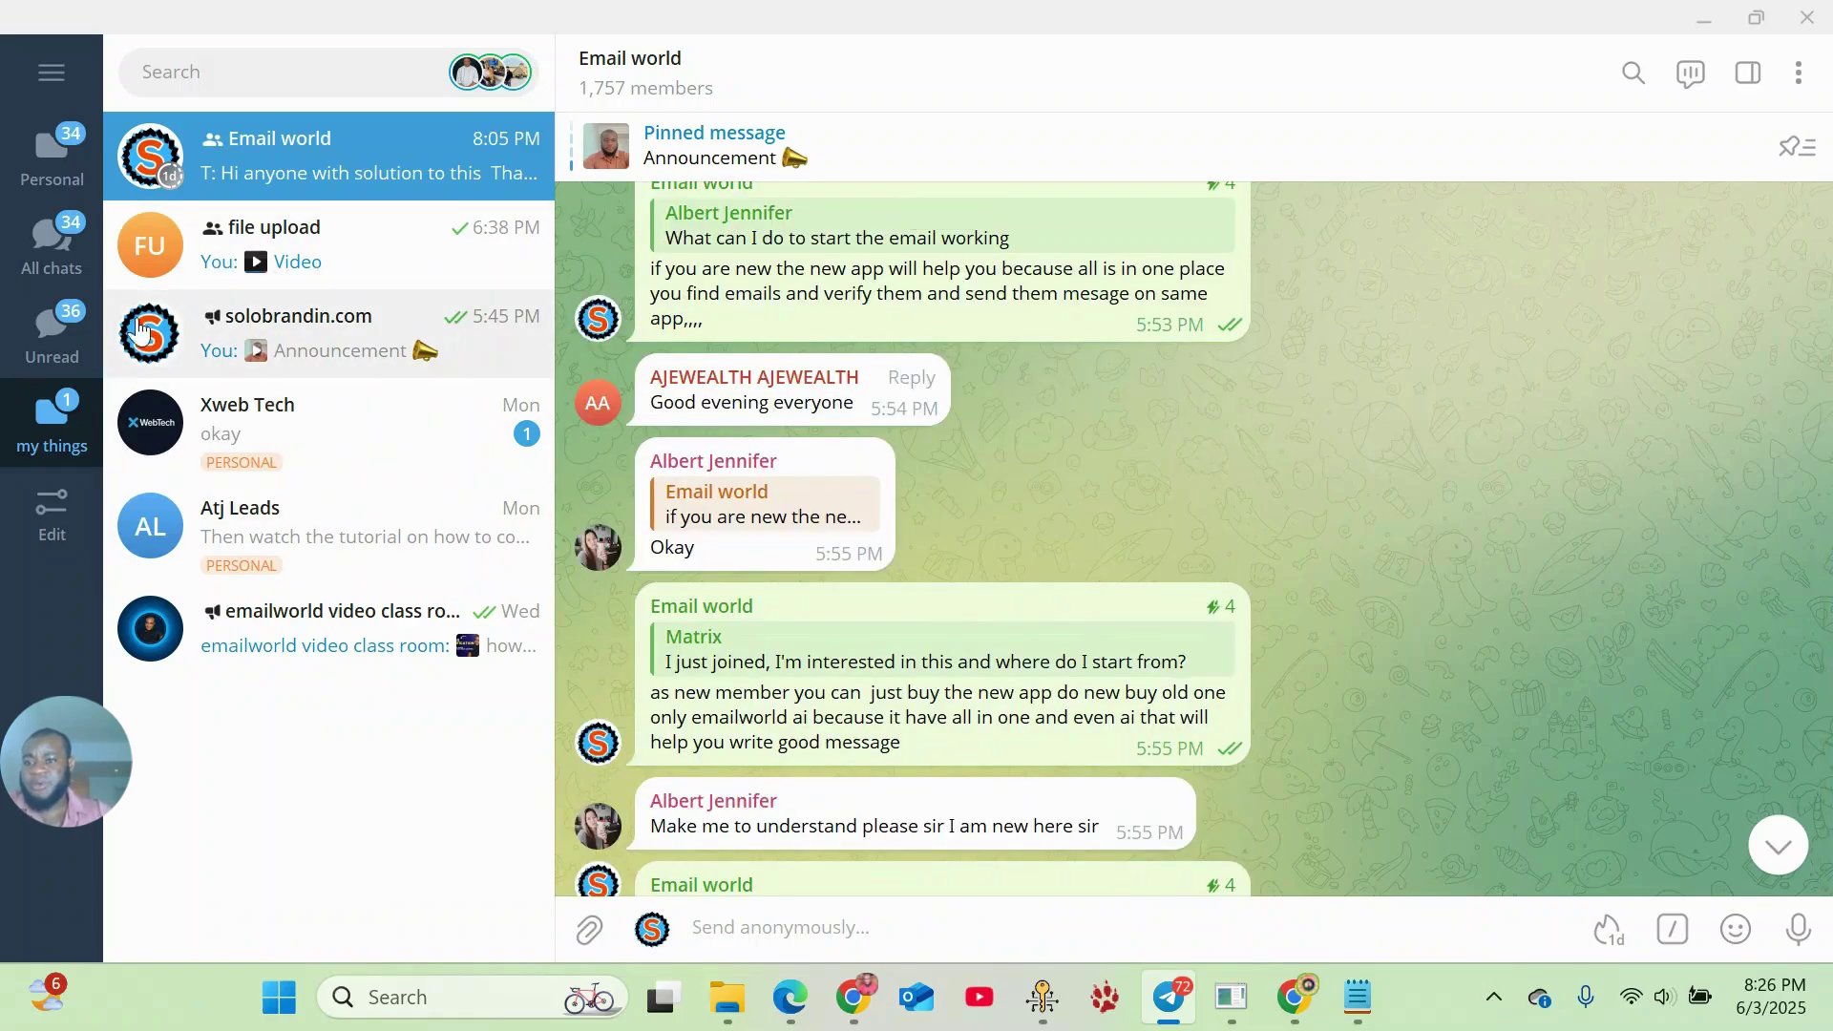
# - View the solobrandin.com channel's June 2 and June 3 video announcements
pyautogui.click(299, 345)
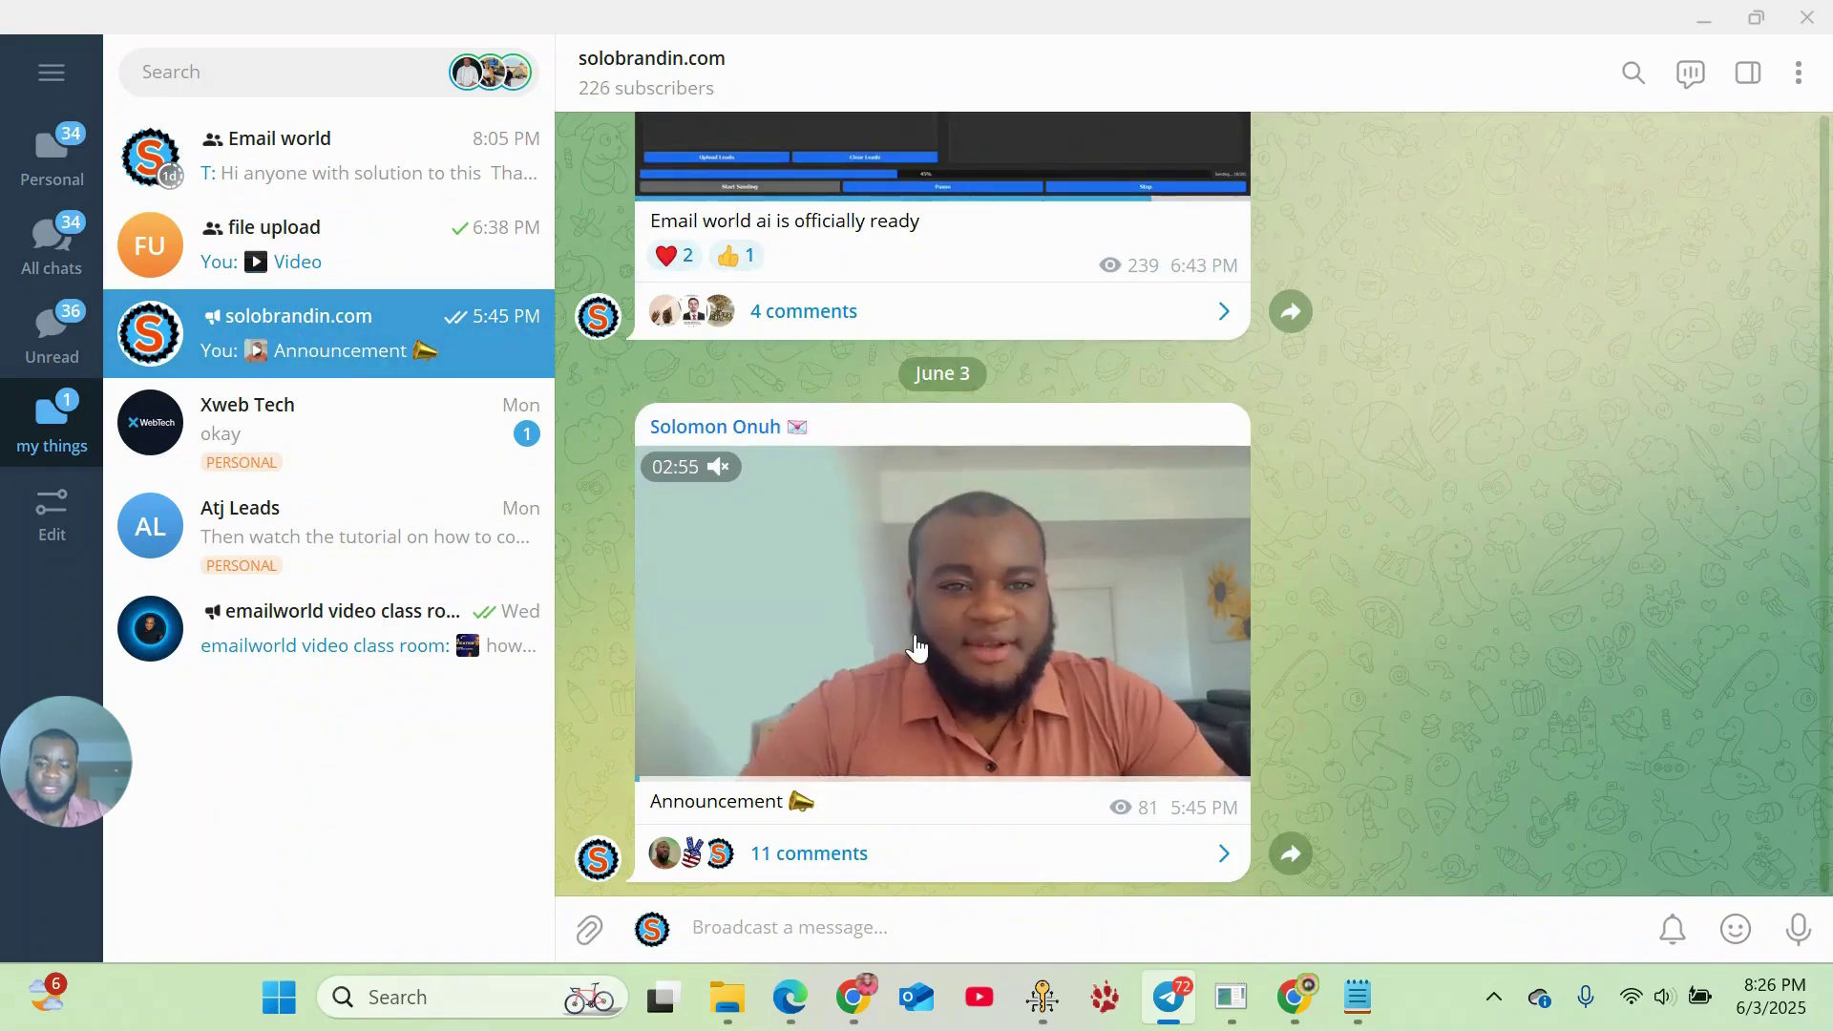
pyautogui.scroll(5, 921, 652)
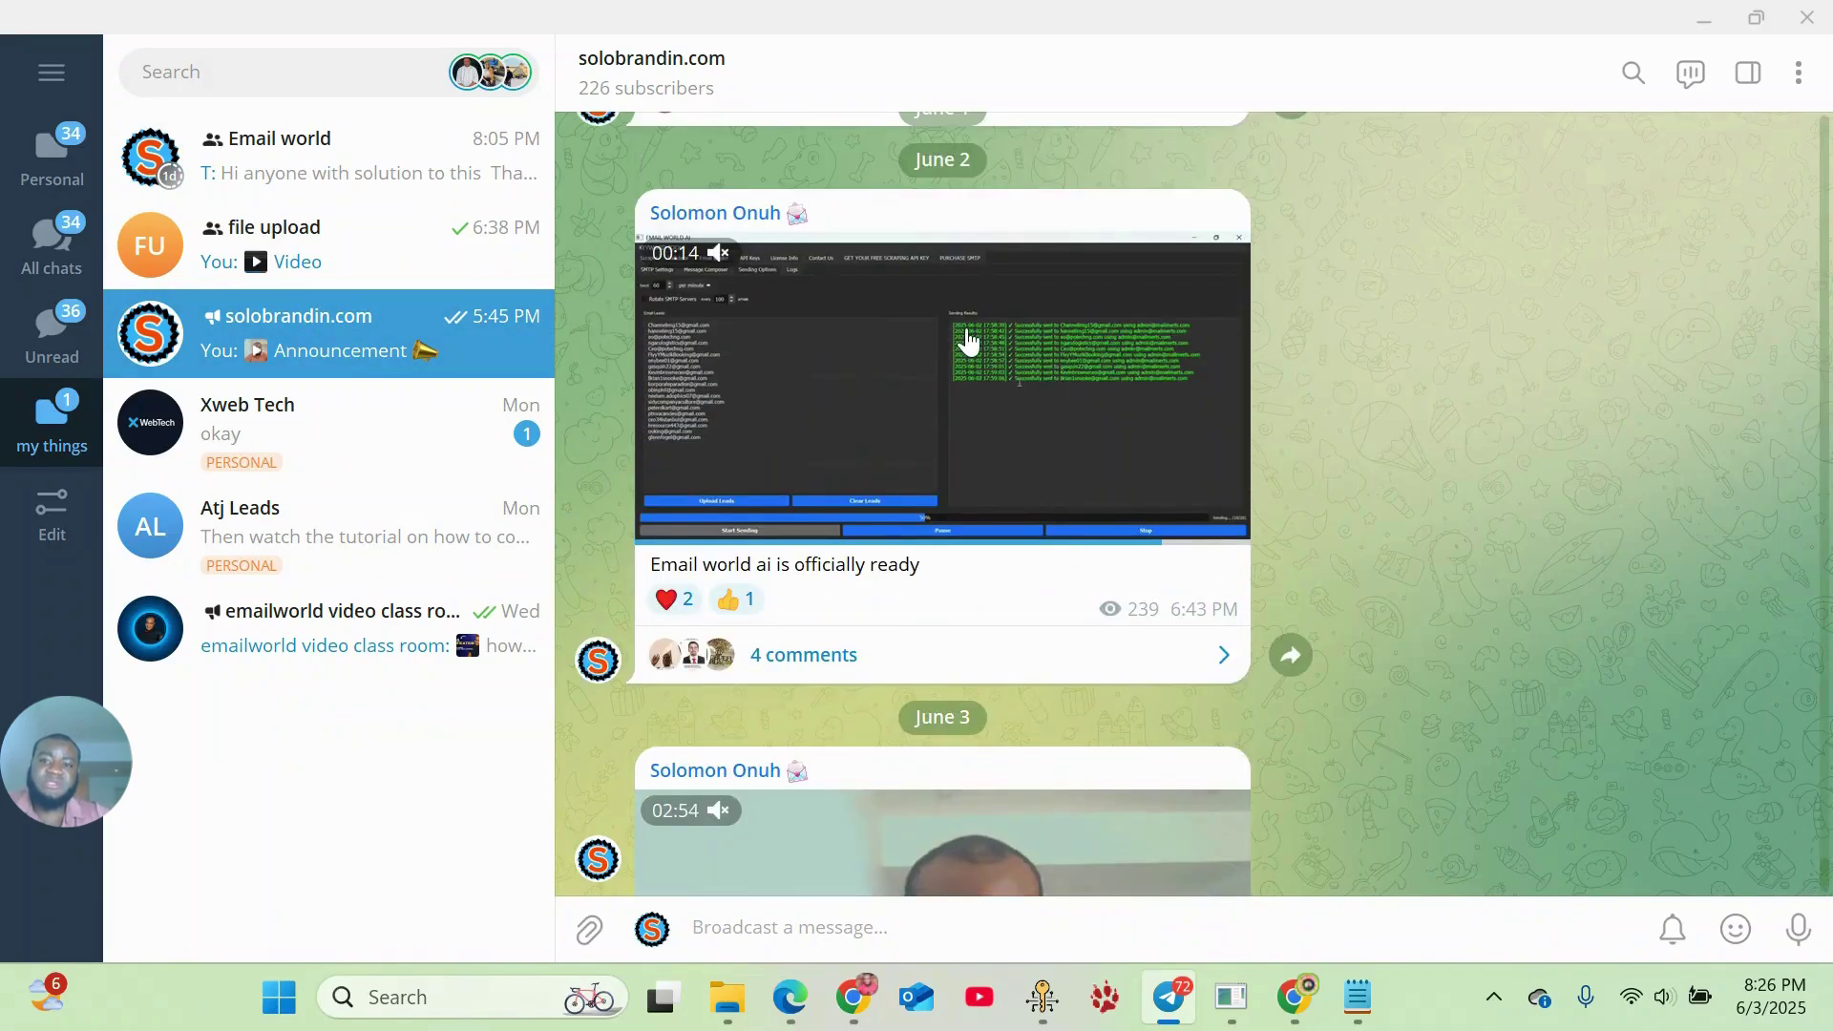
pyautogui.scroll(-5, 974, 333)
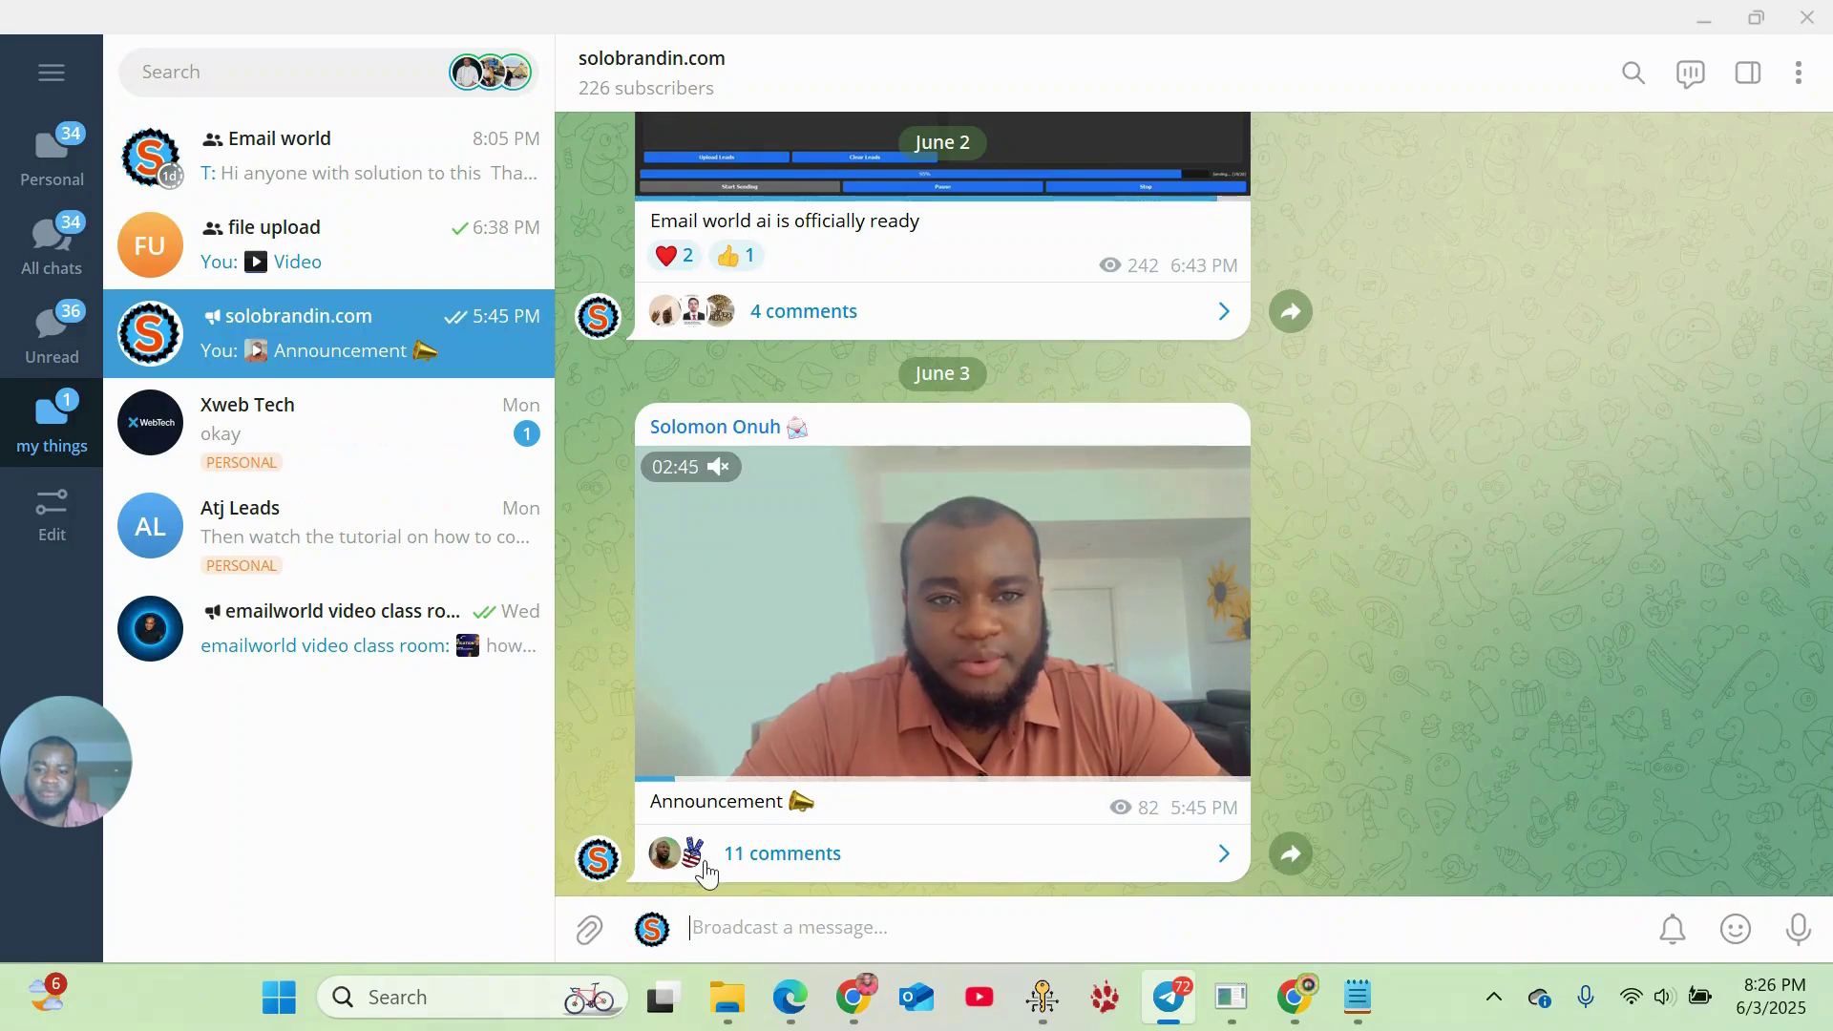
# - Browse the lesson videos in the emailworld video class room channel back to Lesson 1
pyautogui.click(274, 632)
pyautogui.scroll(15, 1034, 453)
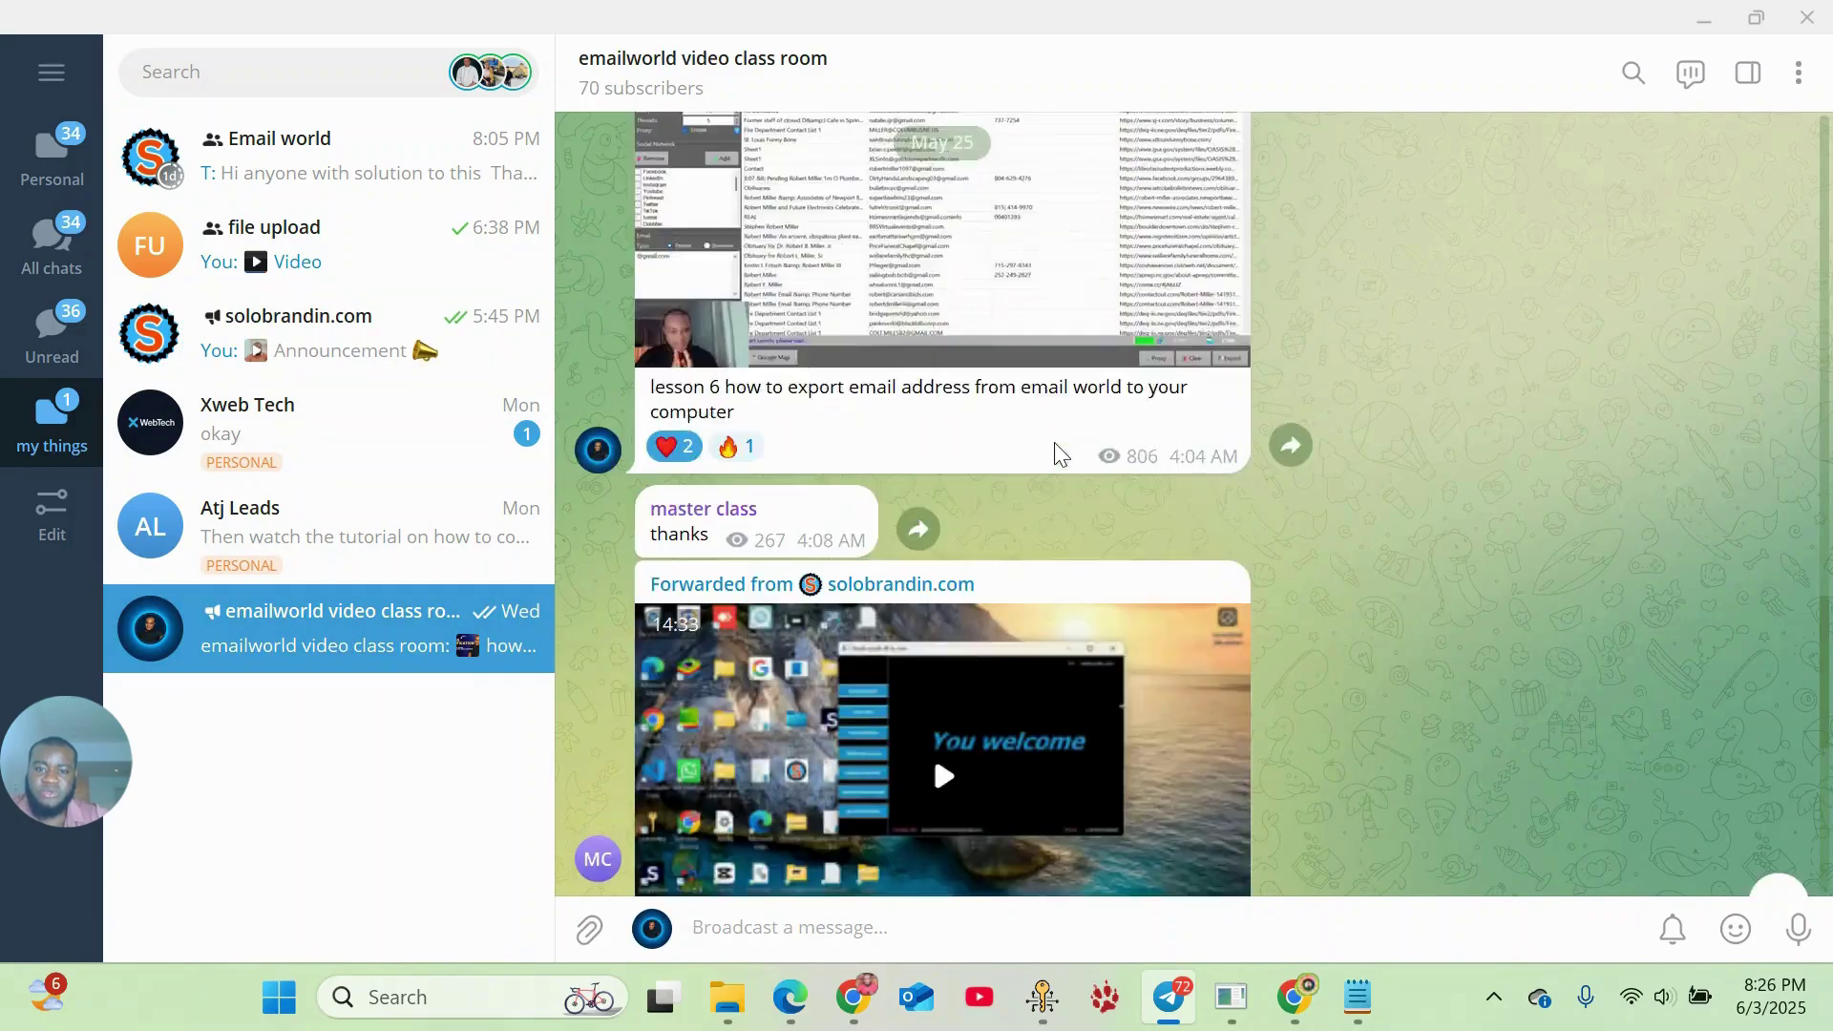
pyautogui.scroll(5, 1133, 462)
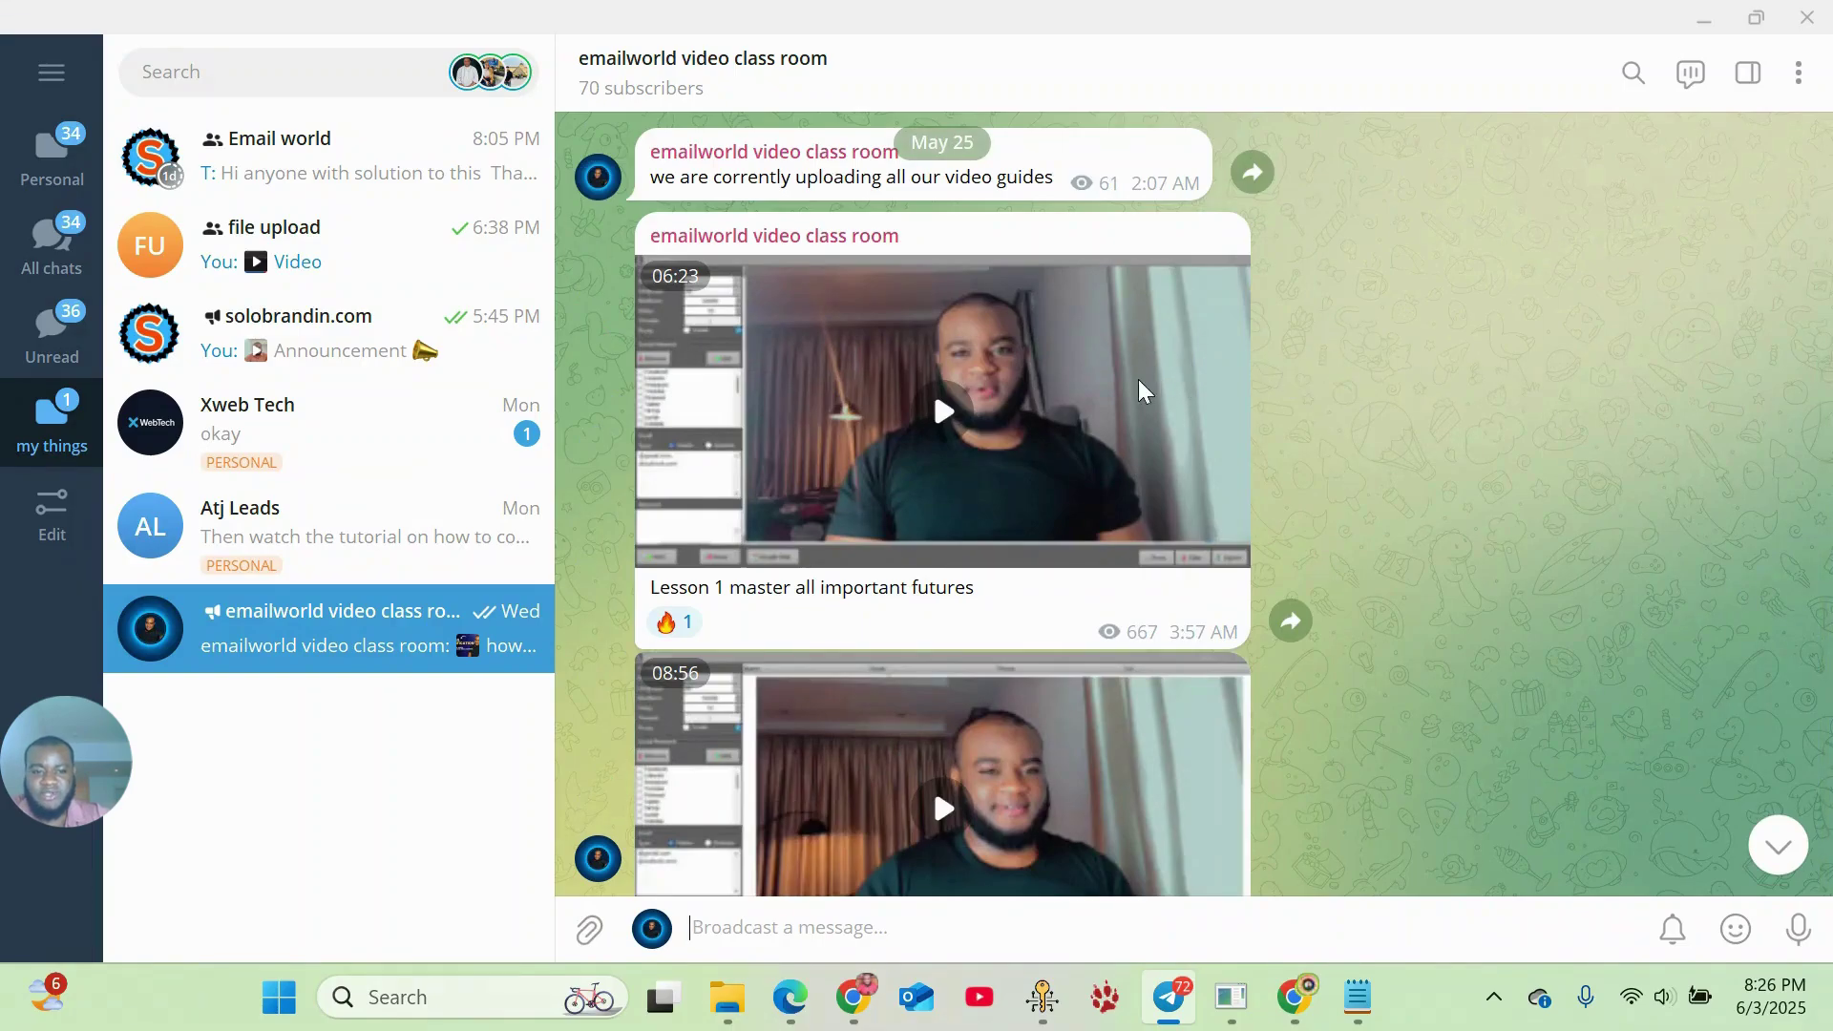
# - Select the six lesson video messages in the emailworld video class room channel, from Lesson 1 through lesson 6
pyautogui.moveTo(1076, 401); pyautogui.dragTo(1273, 450)
pyautogui.scroll(-4, 1078, 614)
pyautogui.click(1076, 614)
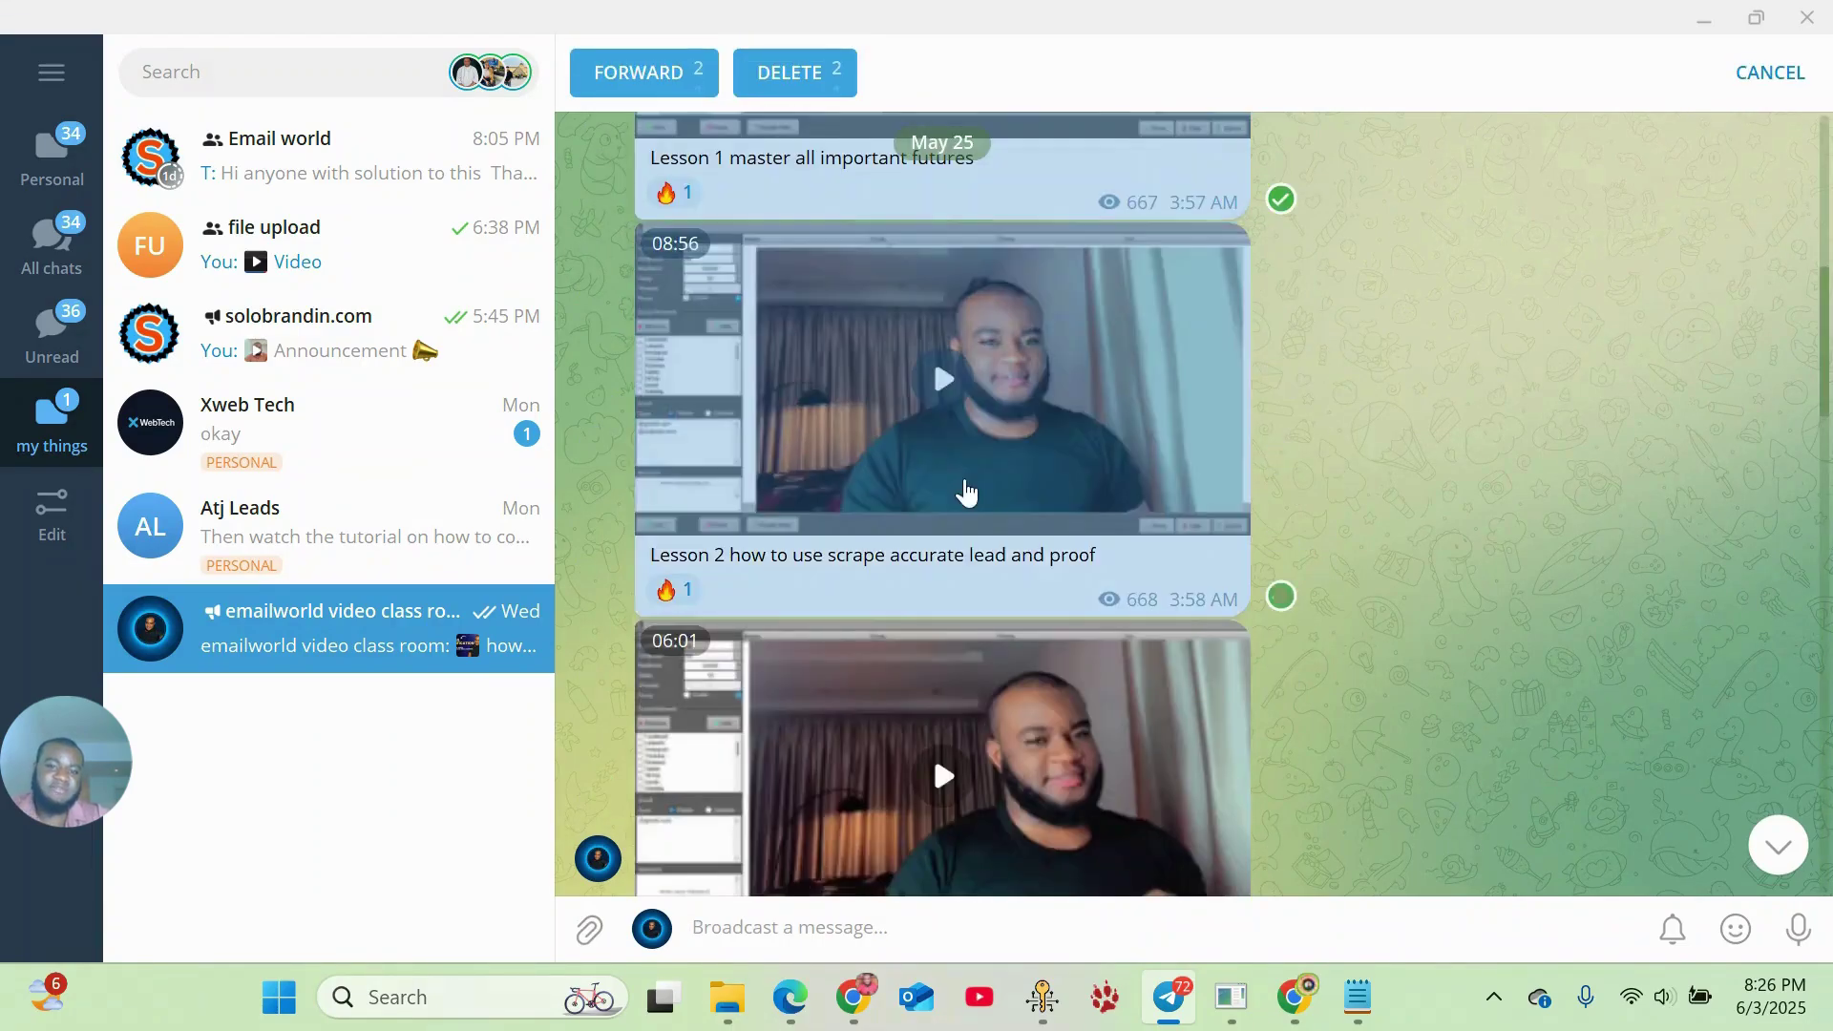
pyautogui.scroll(-3, 933, 478)
pyautogui.click(933, 553)
pyautogui.scroll(-3, 885, 523)
pyautogui.click(884, 523)
pyautogui.scroll(-3, 885, 523)
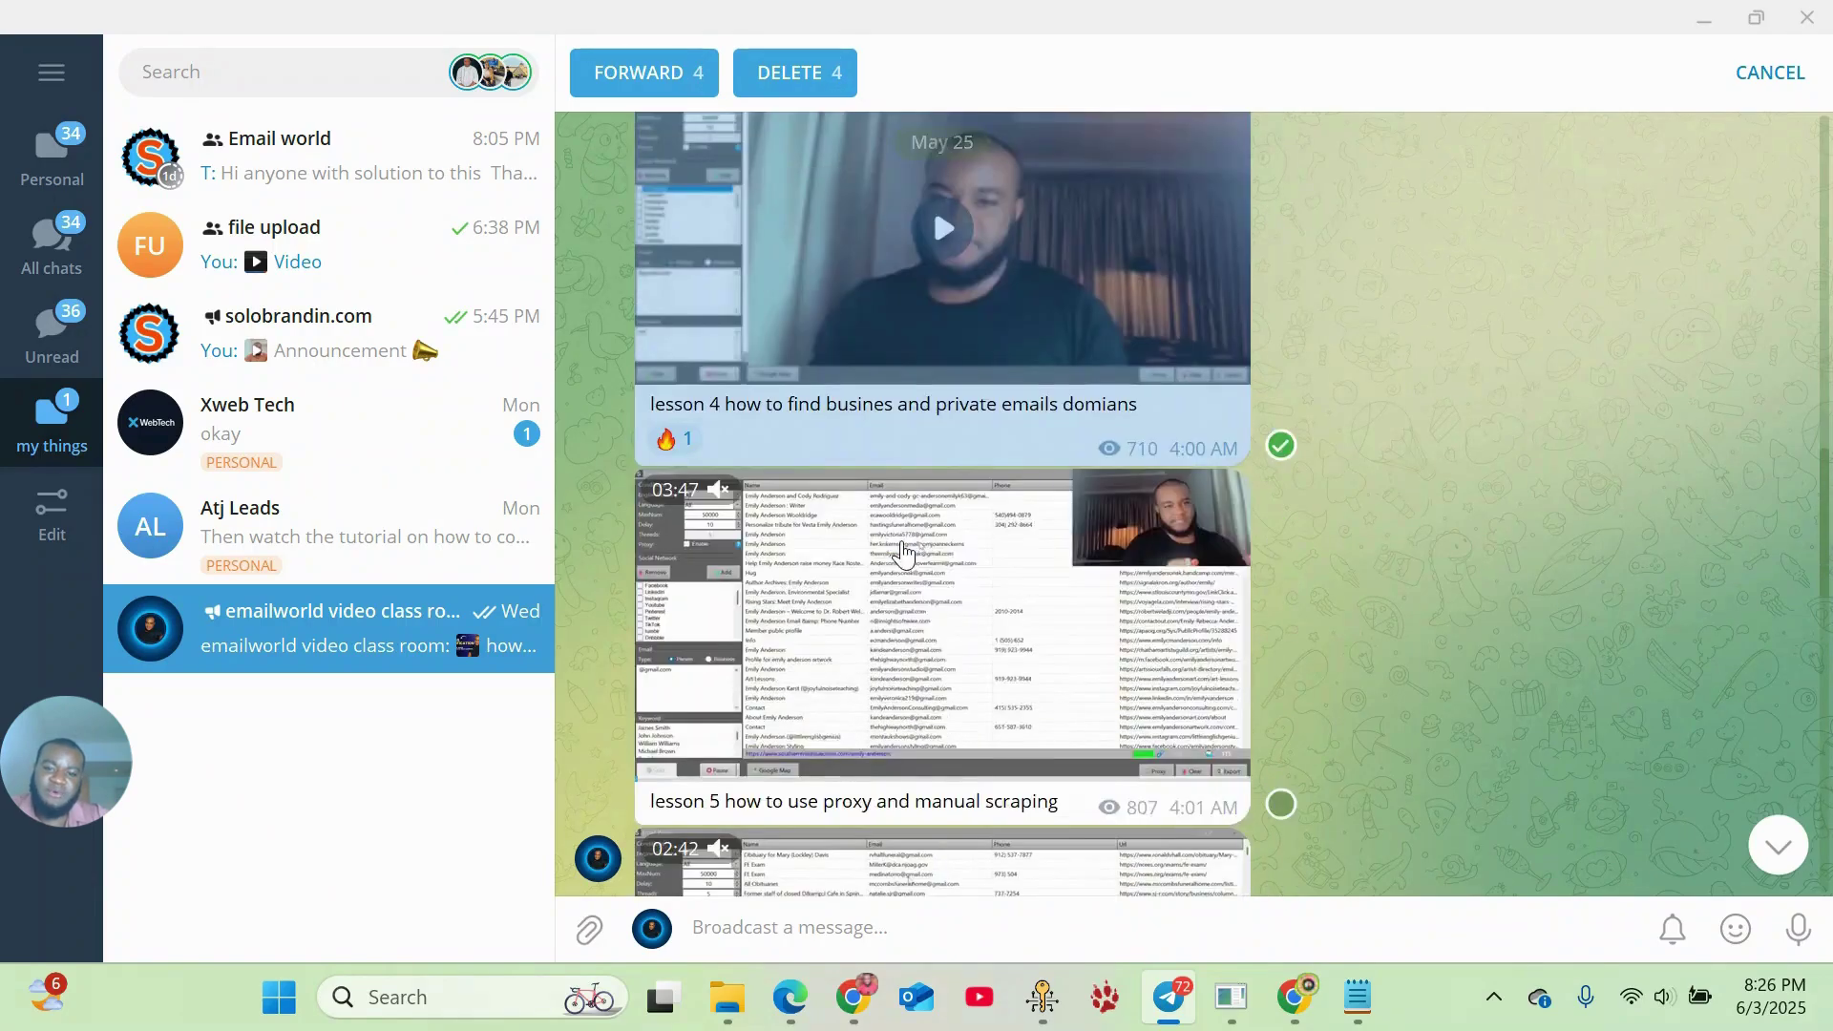
pyautogui.click(902, 556)
pyautogui.scroll(-4, 902, 555)
pyautogui.click(902, 553)
pyautogui.scroll(-3, 902, 546)
pyautogui.scroll(-3, 903, 553)
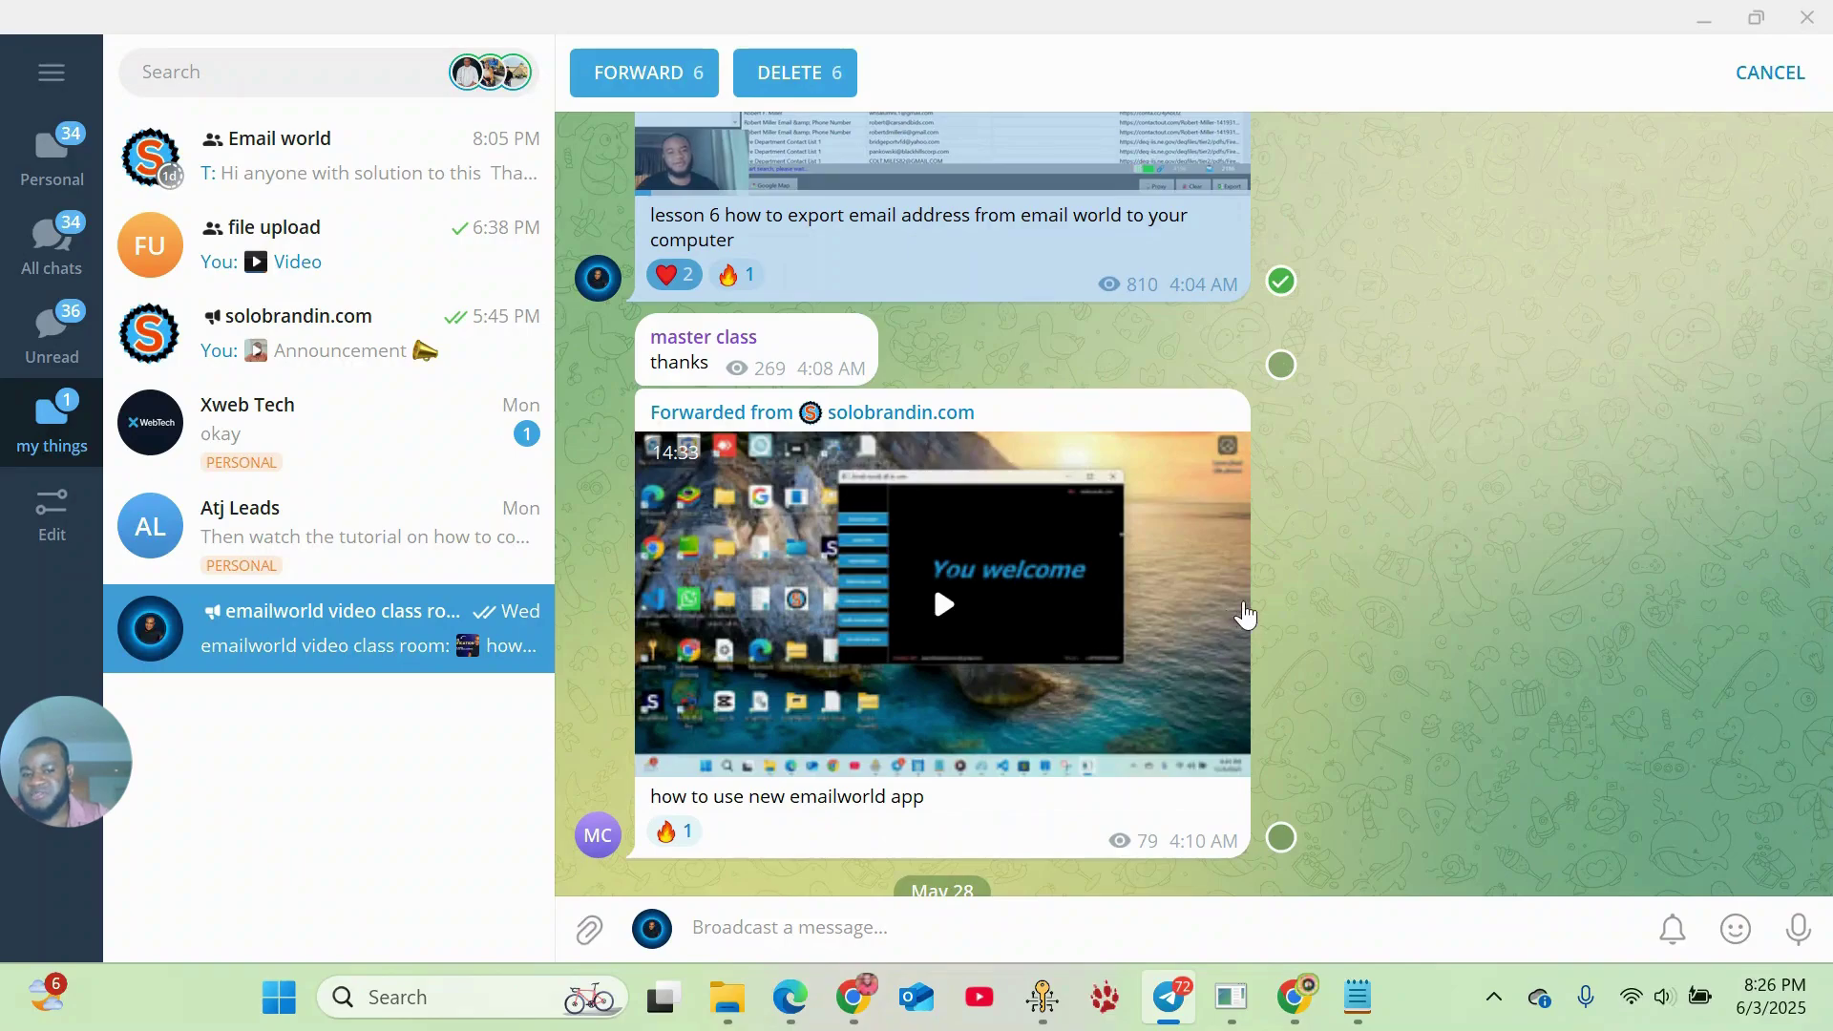
pyautogui.click(1217, 611)
pyautogui.click(1204, 629)
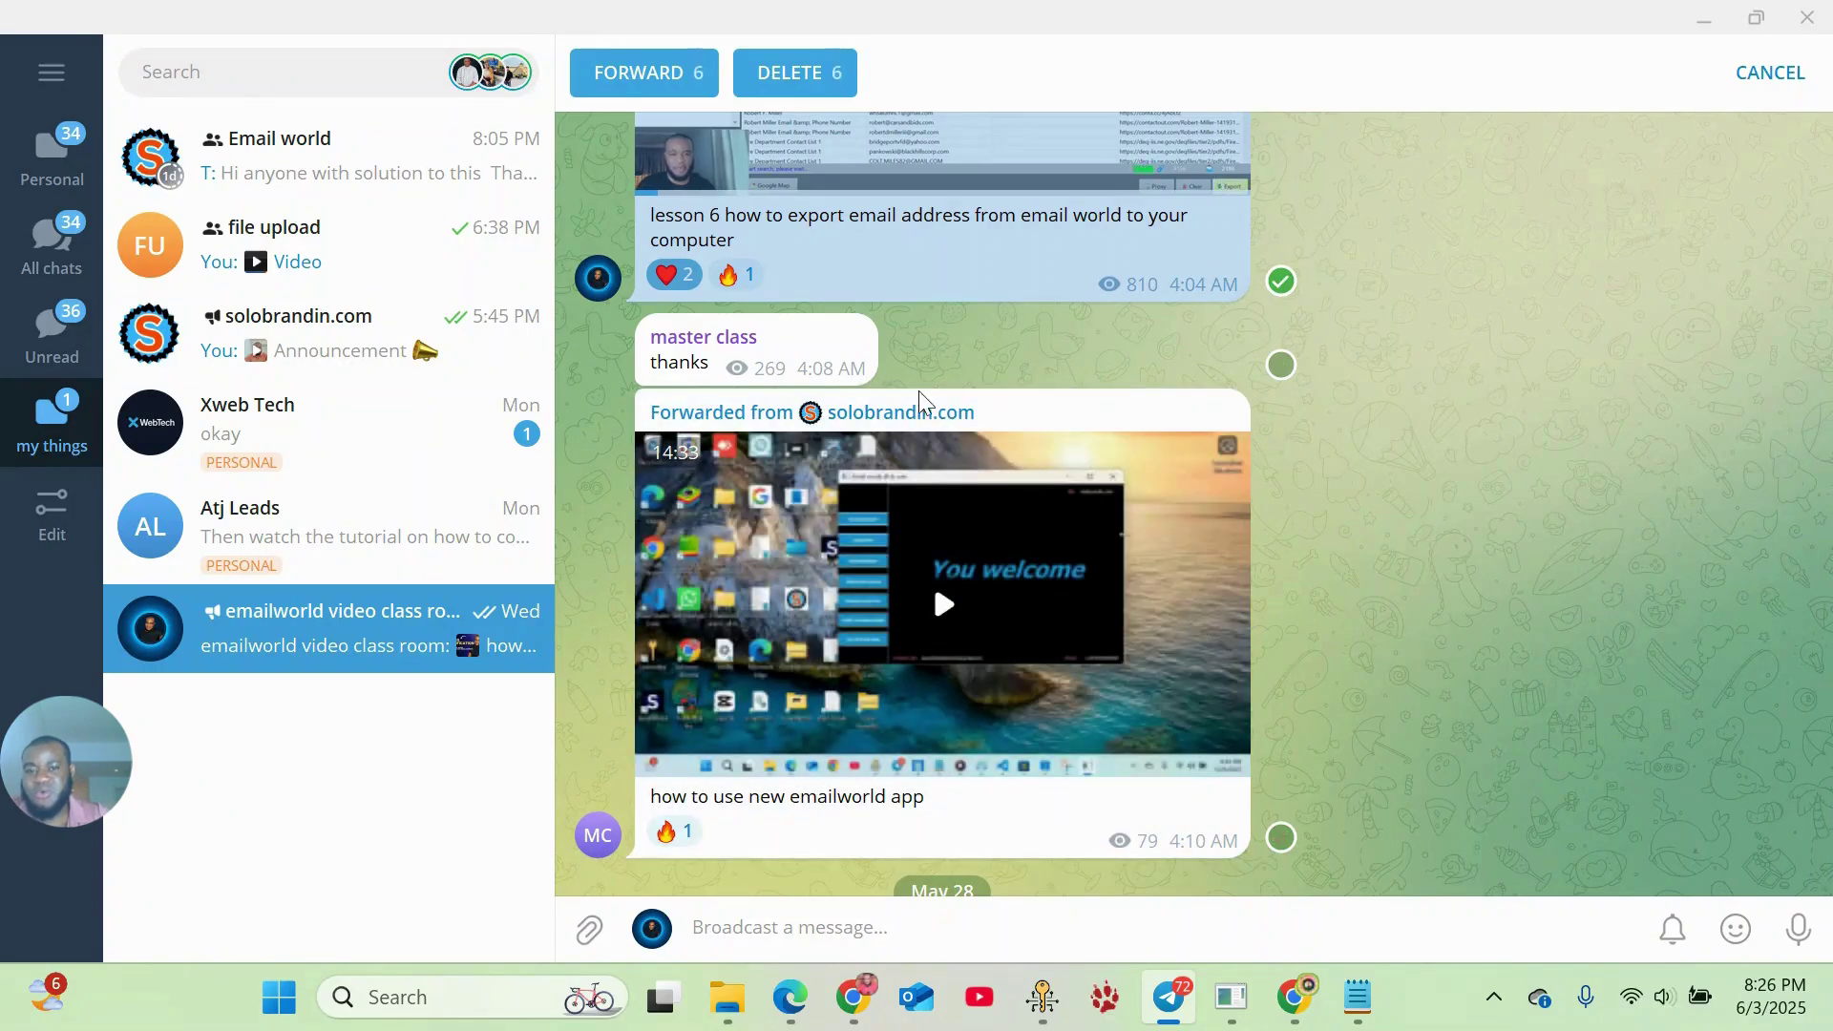
# - Go back to Lesson 1 and deselect the lesson videos one after another through lesson 6, ending at the new emailworld app video
pyautogui.scroll(8, 884, 278)
pyautogui.scroll(12, 1175, 439)
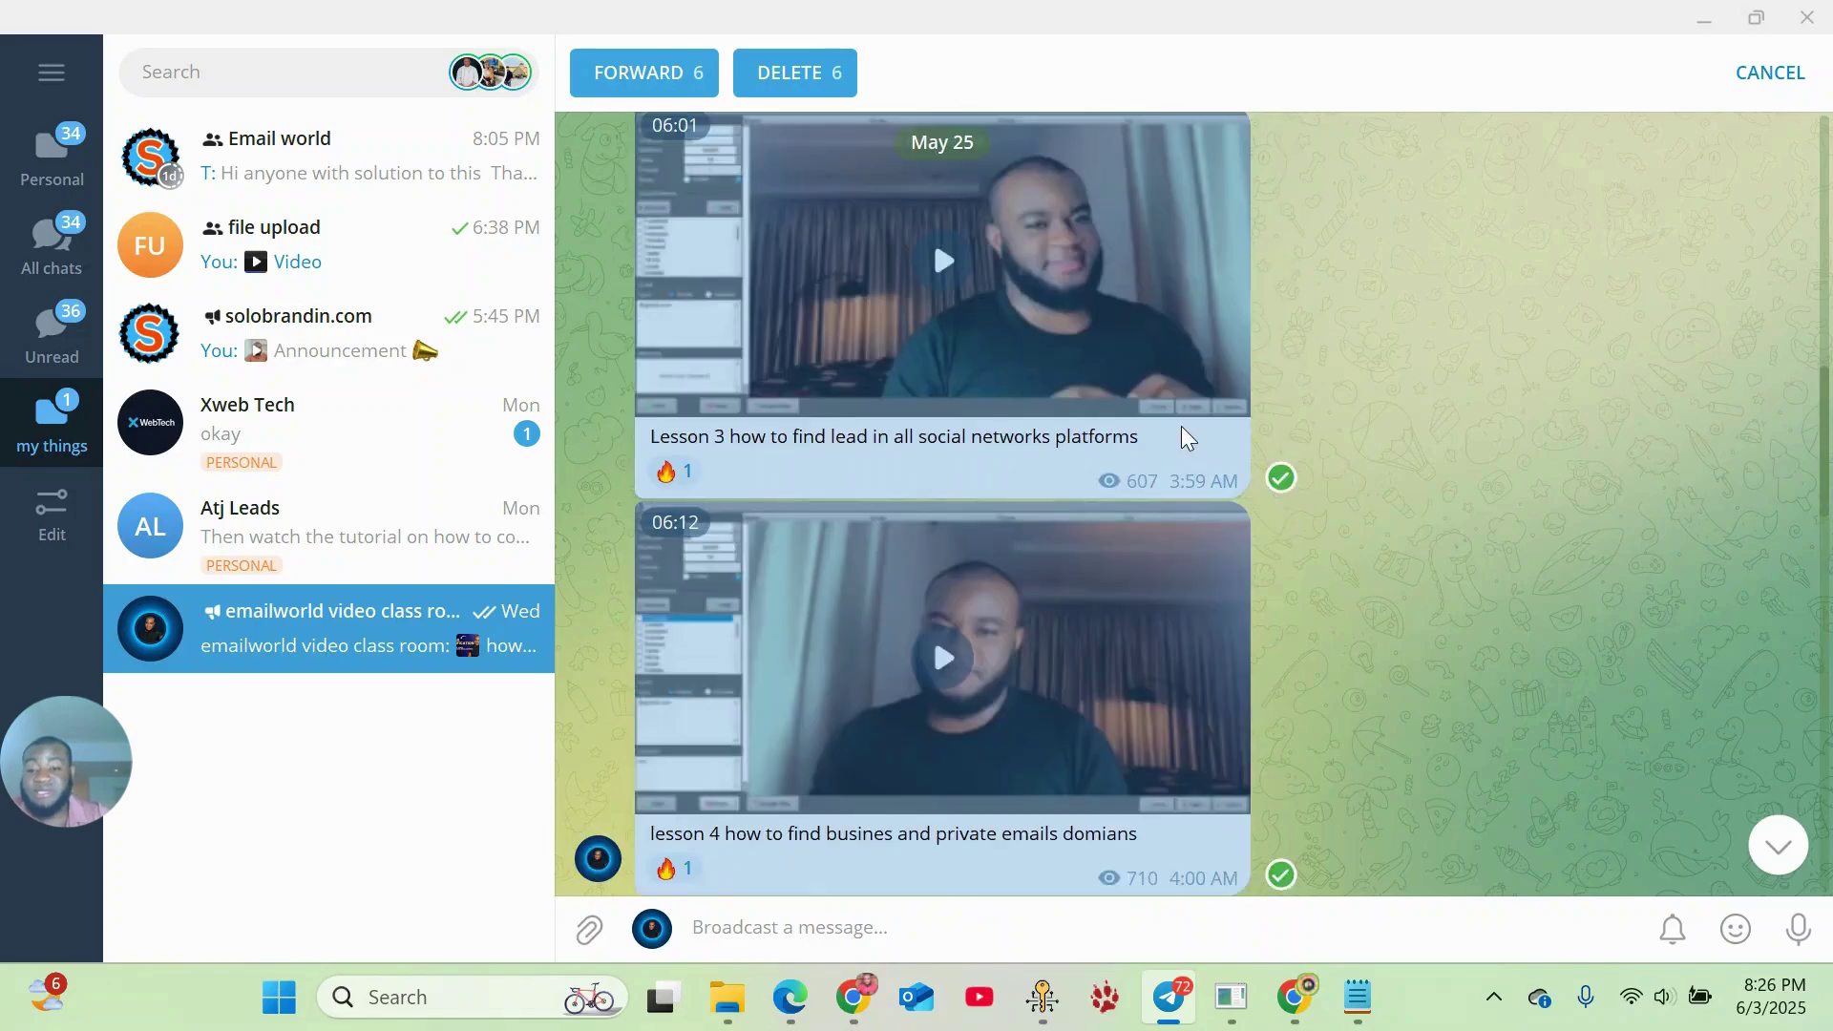
pyautogui.click(1214, 541)
pyautogui.scroll(3, 1215, 503)
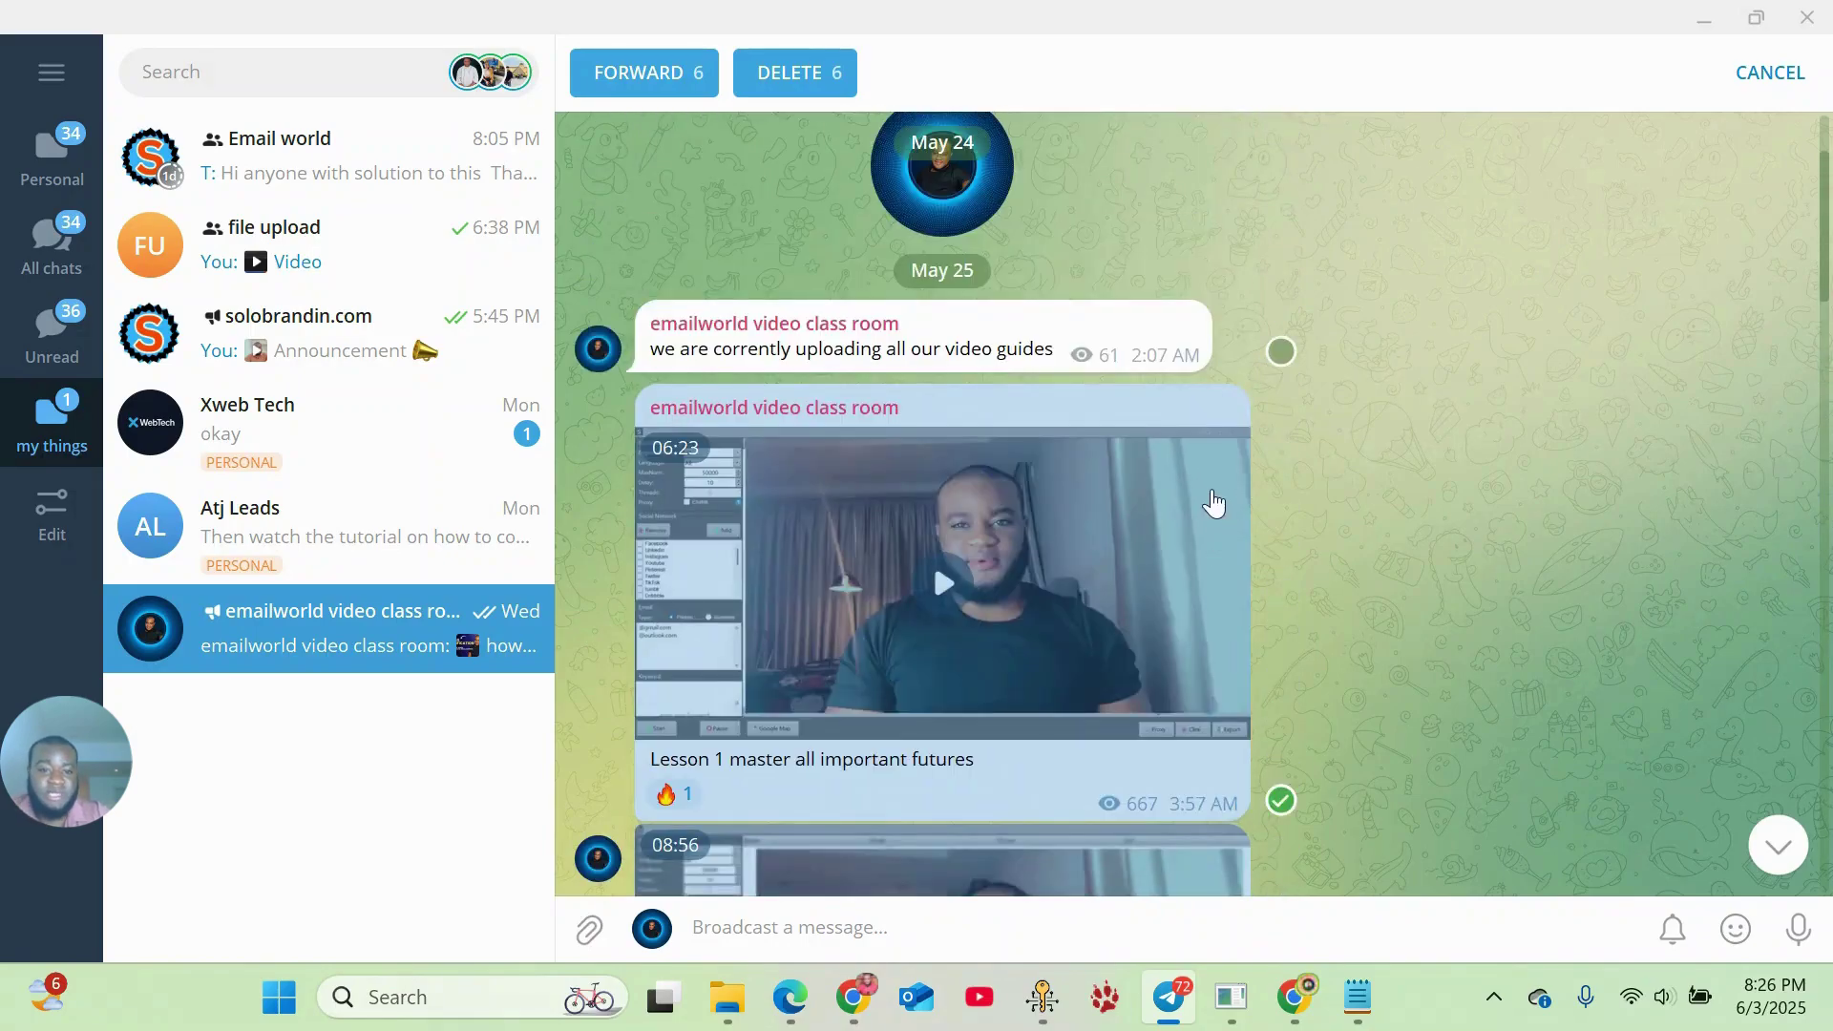
pyautogui.scroll(-4, 1186, 524)
pyautogui.click(1067, 568)
pyautogui.scroll(-4, 1067, 568)
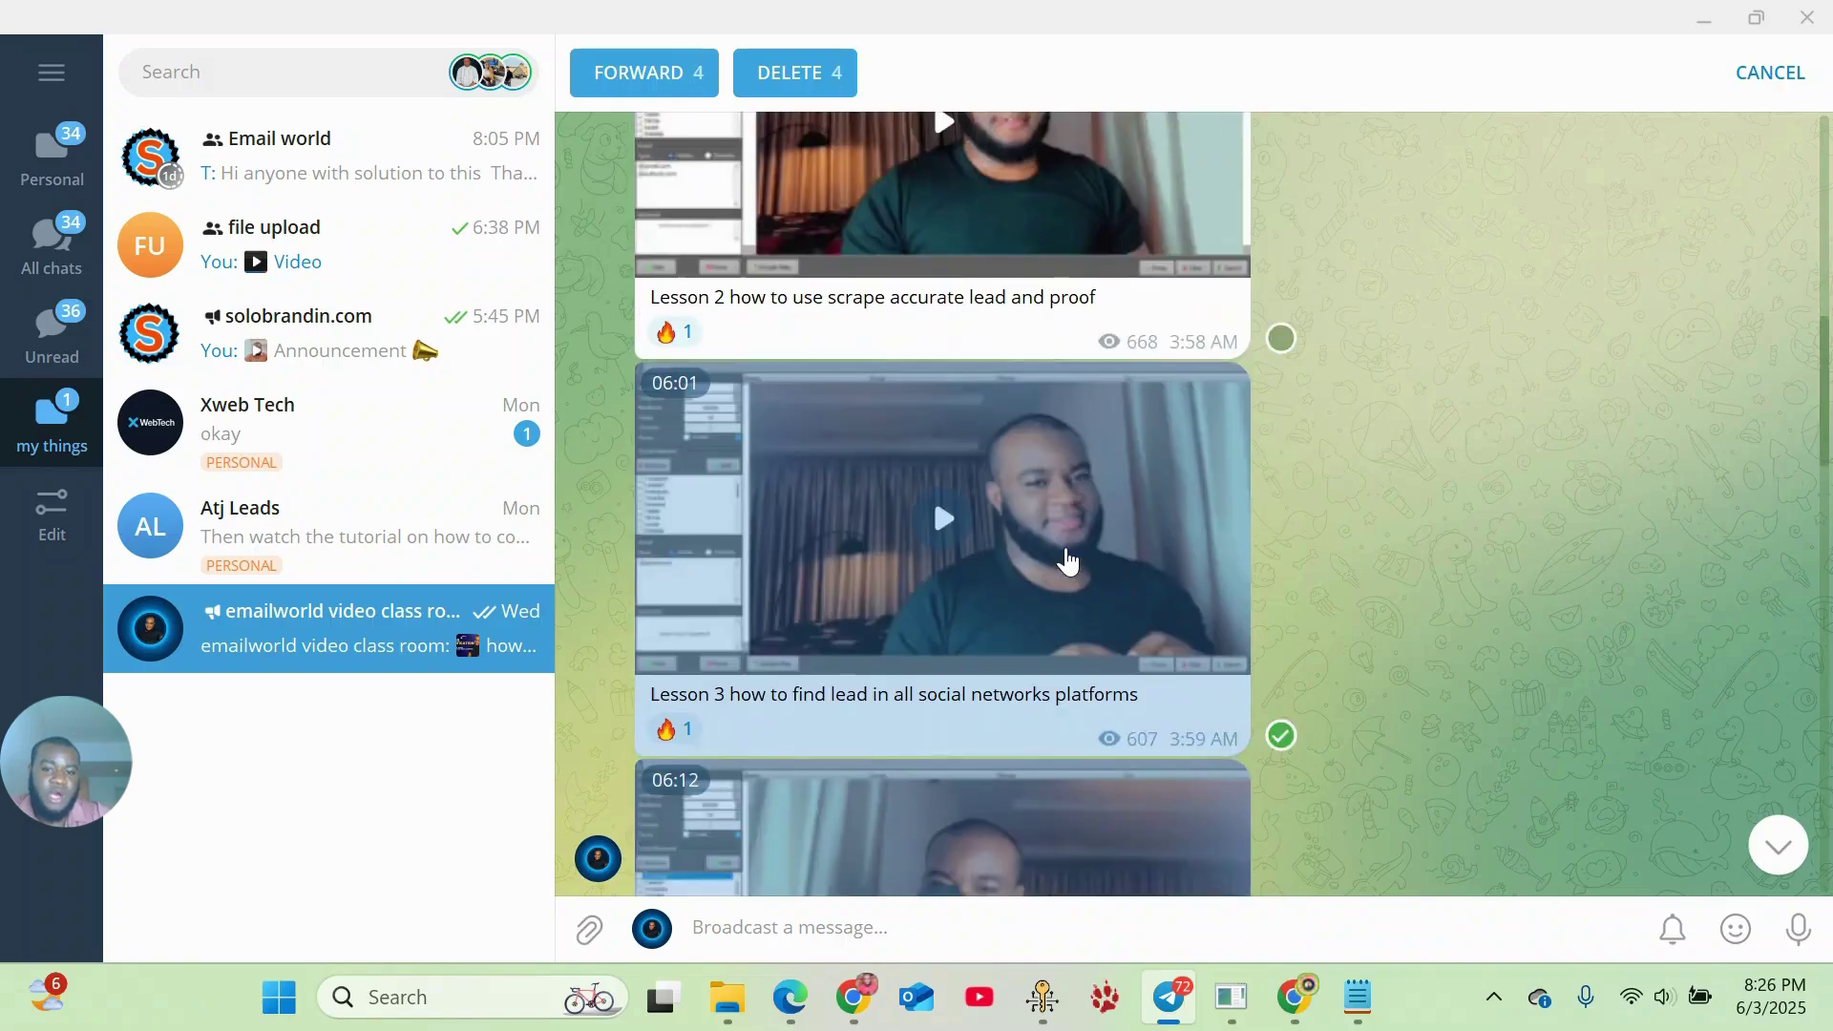
pyautogui.click(1063, 560)
pyautogui.scroll(-3, 1069, 568)
pyautogui.click(1081, 549)
pyautogui.scroll(-3, 1085, 545)
pyautogui.click(1087, 546)
pyautogui.scroll(-3, 1083, 564)
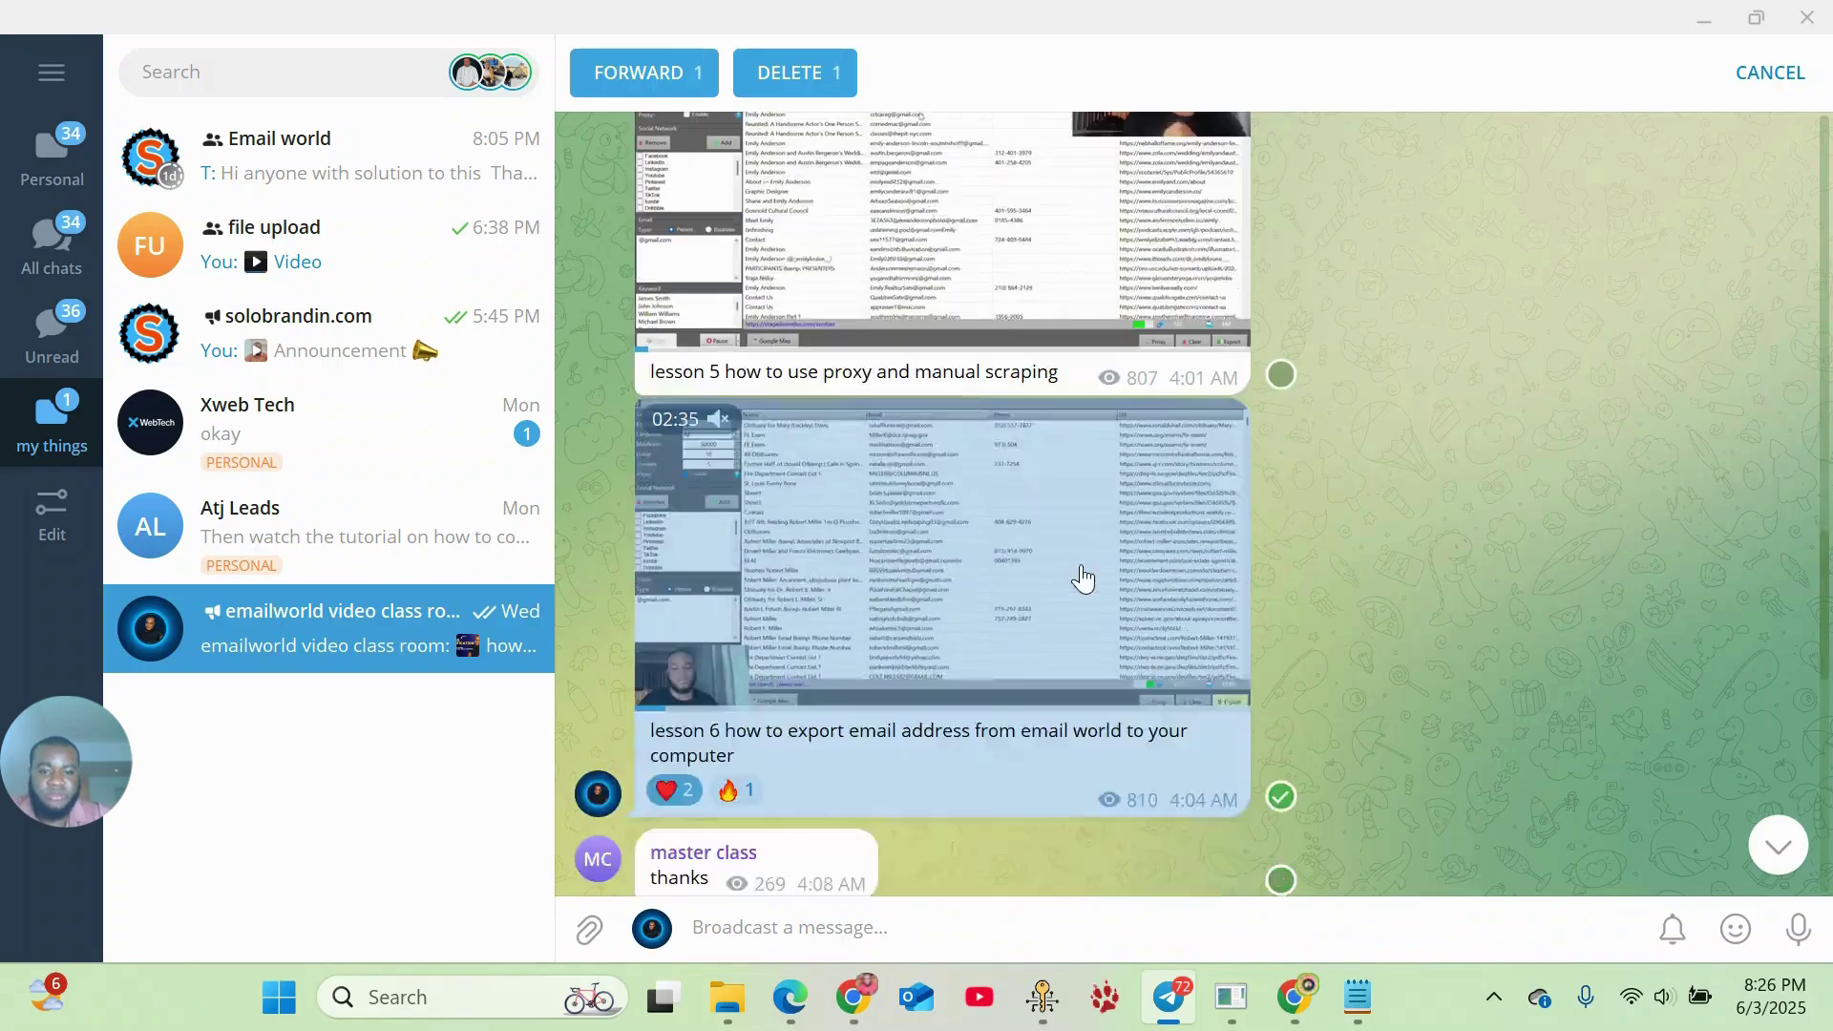
pyautogui.click(1056, 565)
pyautogui.scroll(-5, 1098, 568)
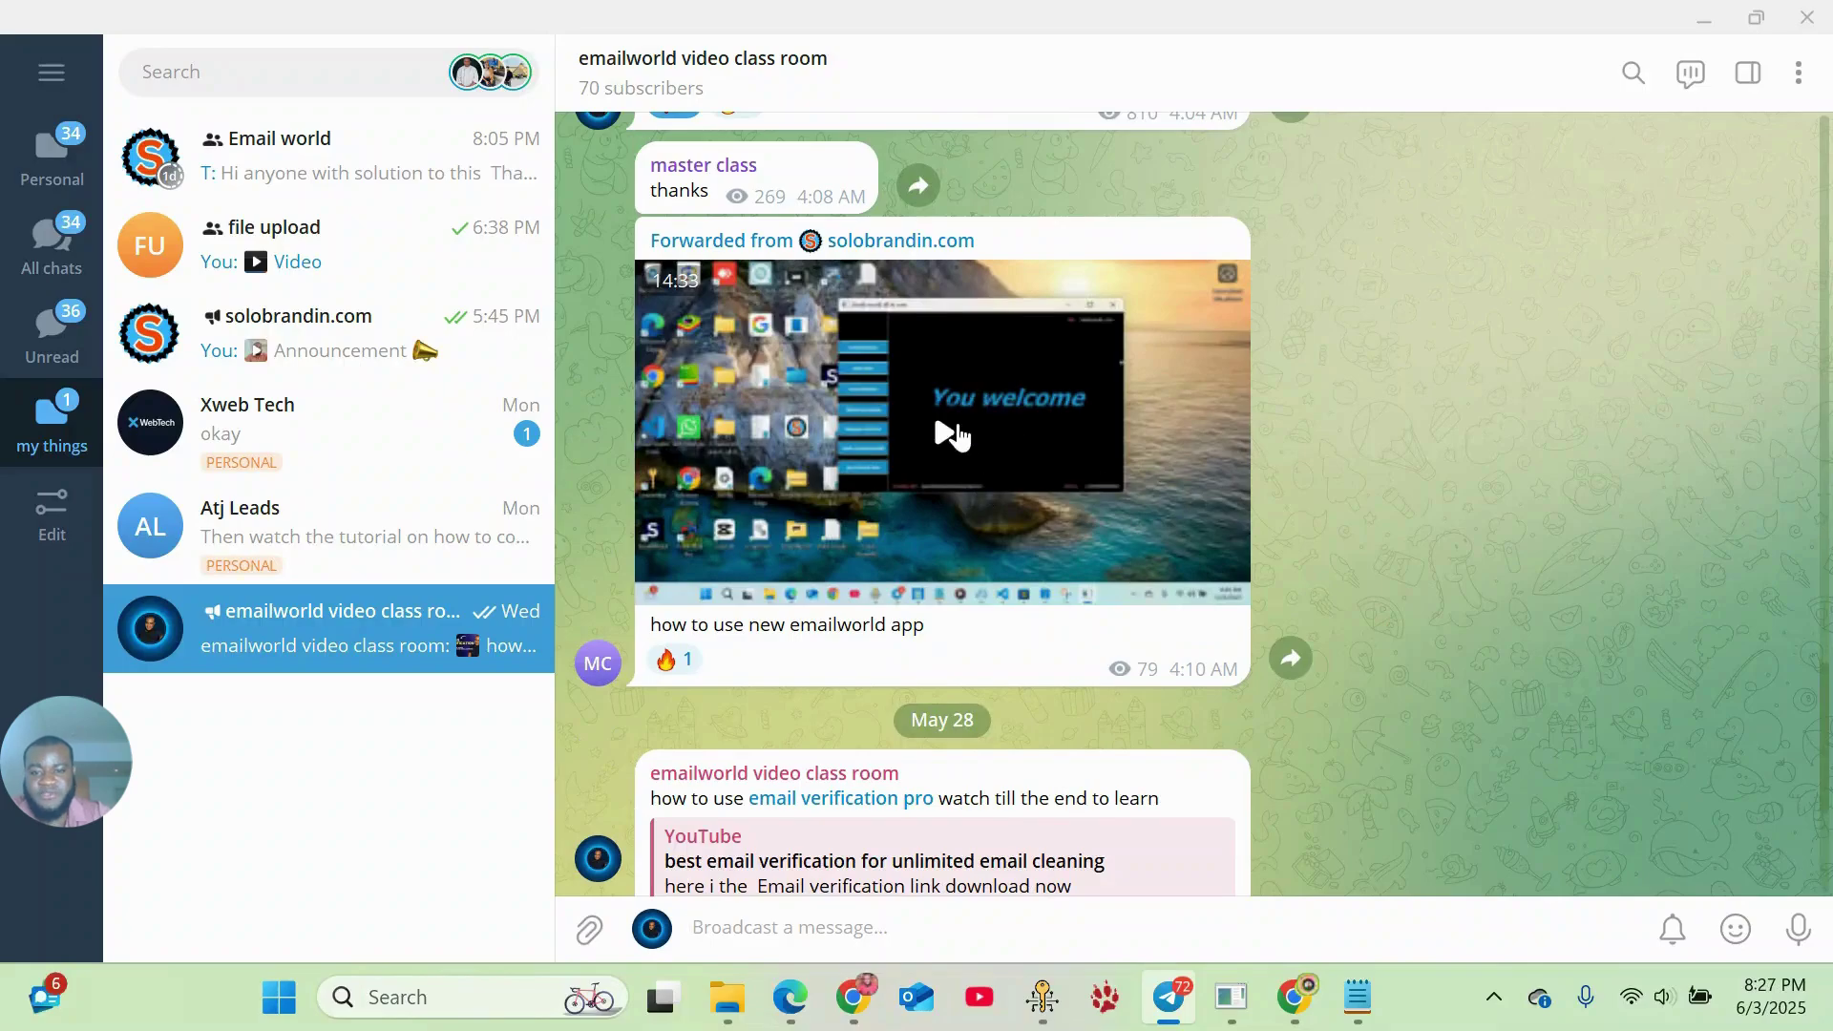